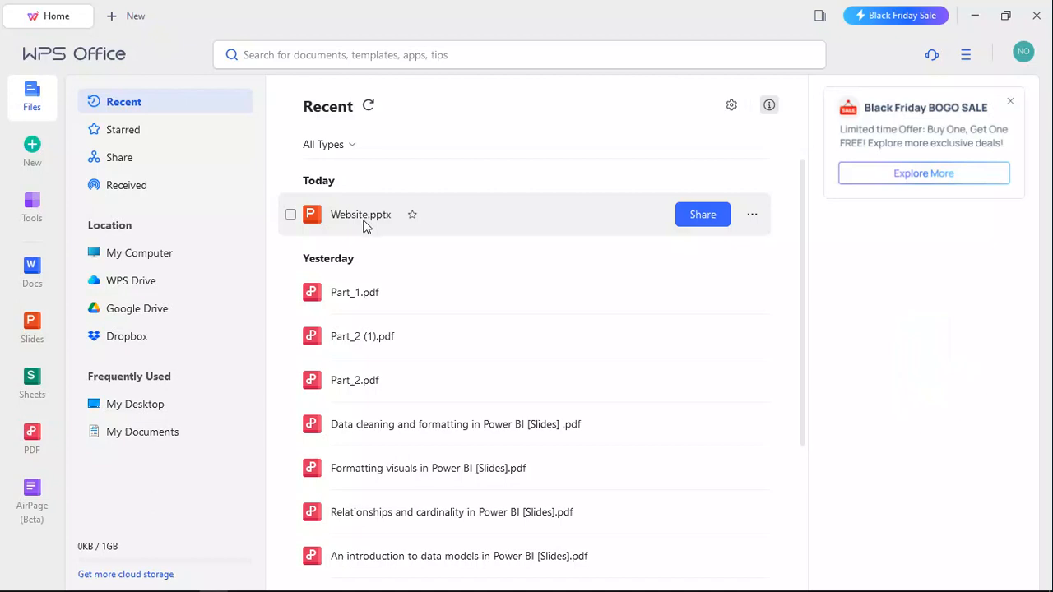
Open Part_2 (1).pdf from the recent files and launch Power BI Desktop.
left_click(475, 352)
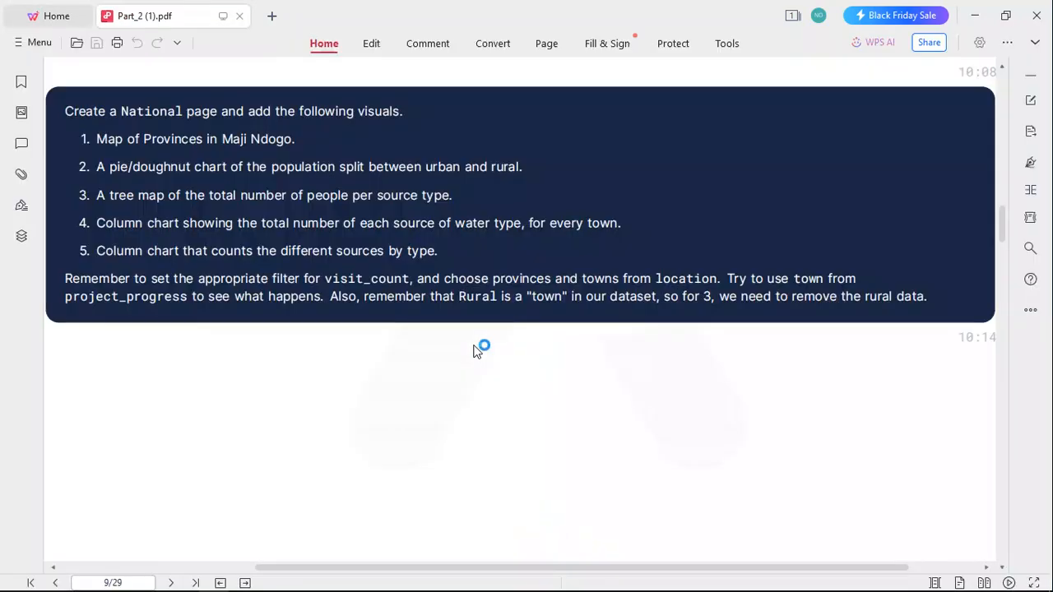
mouse_move(527, 584)
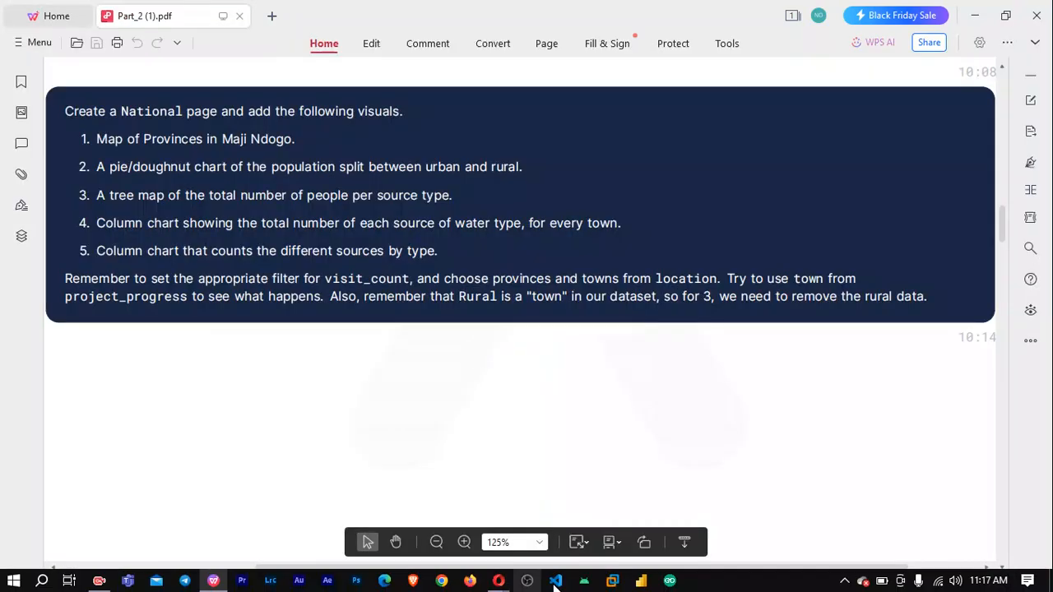
left_click(643, 581)
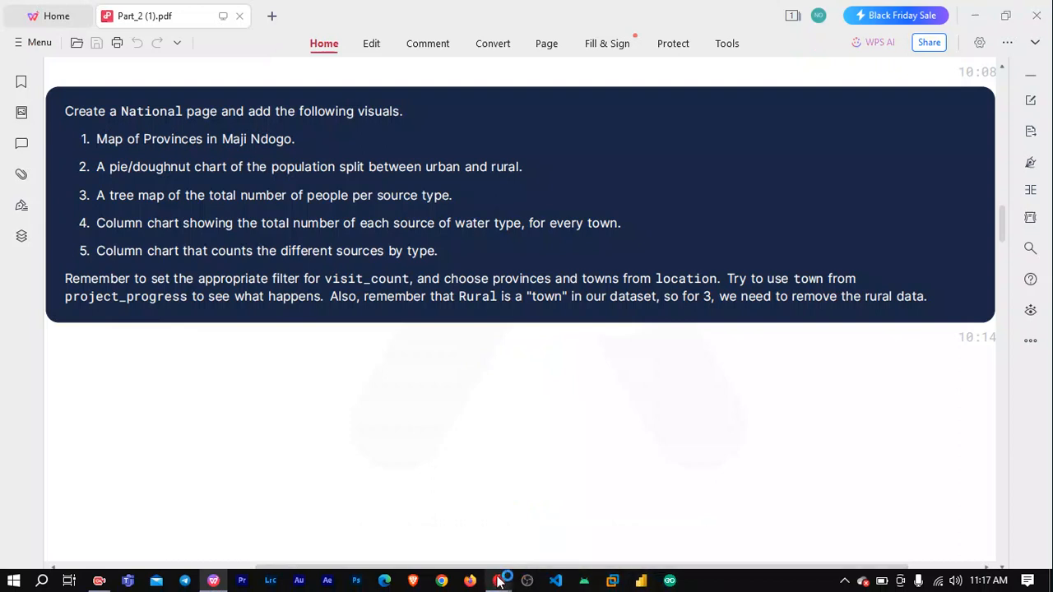
Switch to the Google Meet call, mute the microphone and unmute it again.
mouse_move(499, 583)
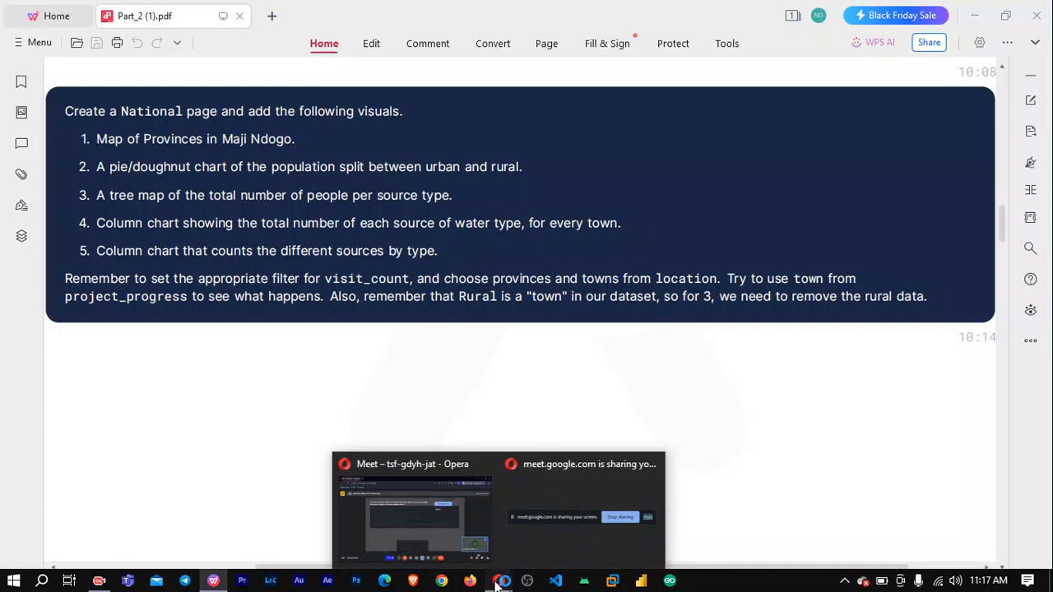
left_click(452, 560)
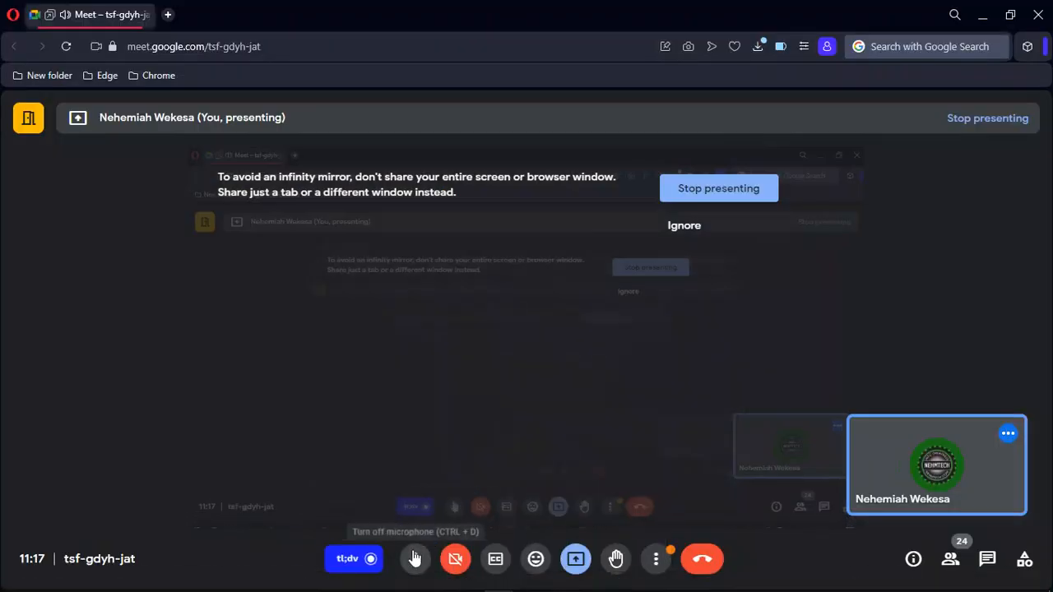
left_click(415, 560)
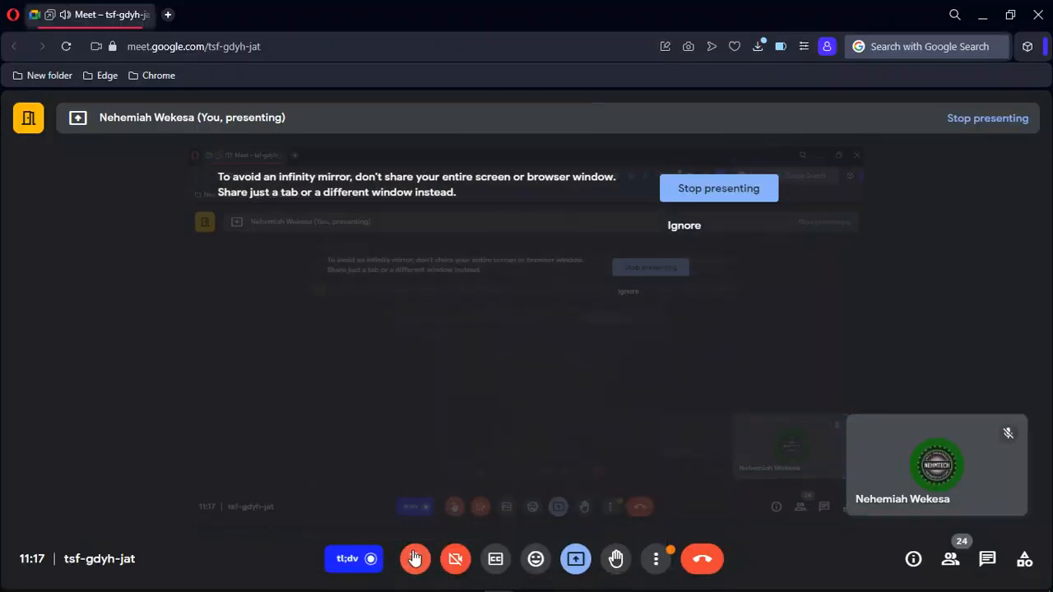
left_click(415, 560)
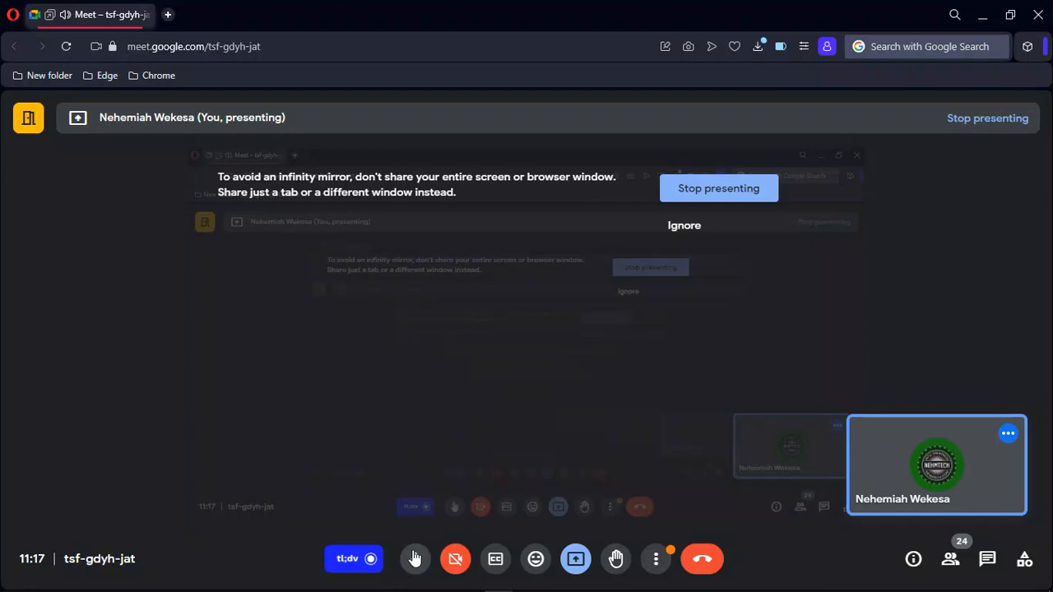
Switch to Power BI Desktop and open the recent report integrated project 2.pbix from Documents.
mouse_move(711, 588)
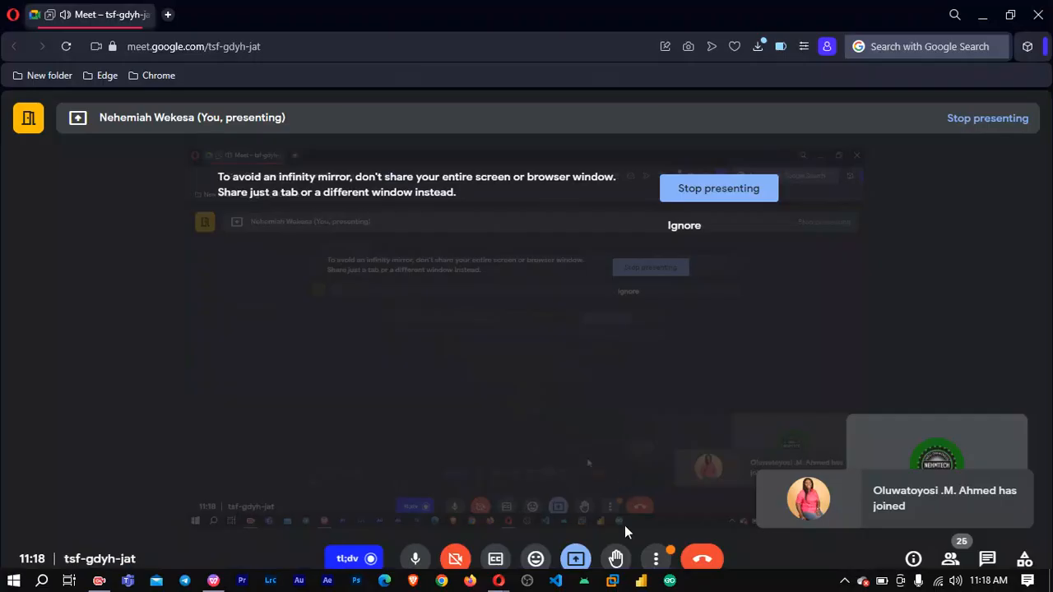
left_click(640, 585)
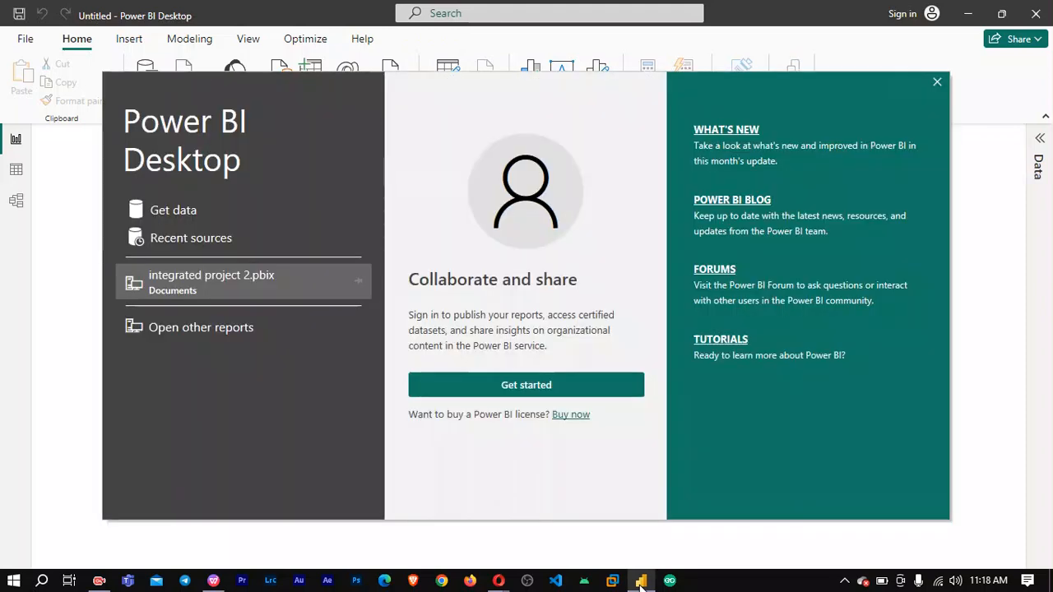
left_click(230, 280)
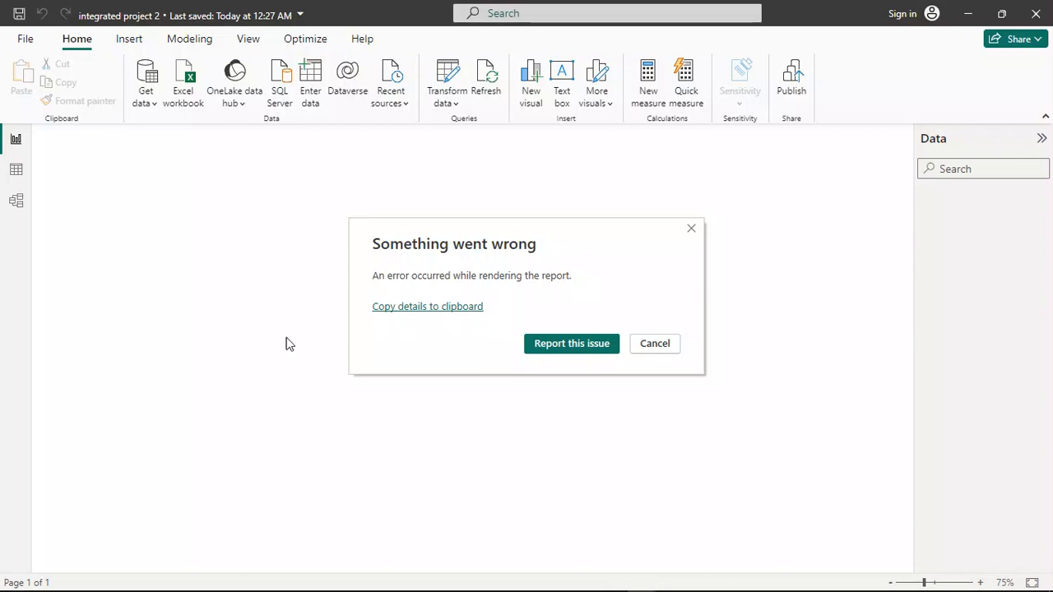
In File Explorer, copy integrated project 2.pbix from Documents into the PowerBI folder and open that copy.
mouse_move(442, 590)
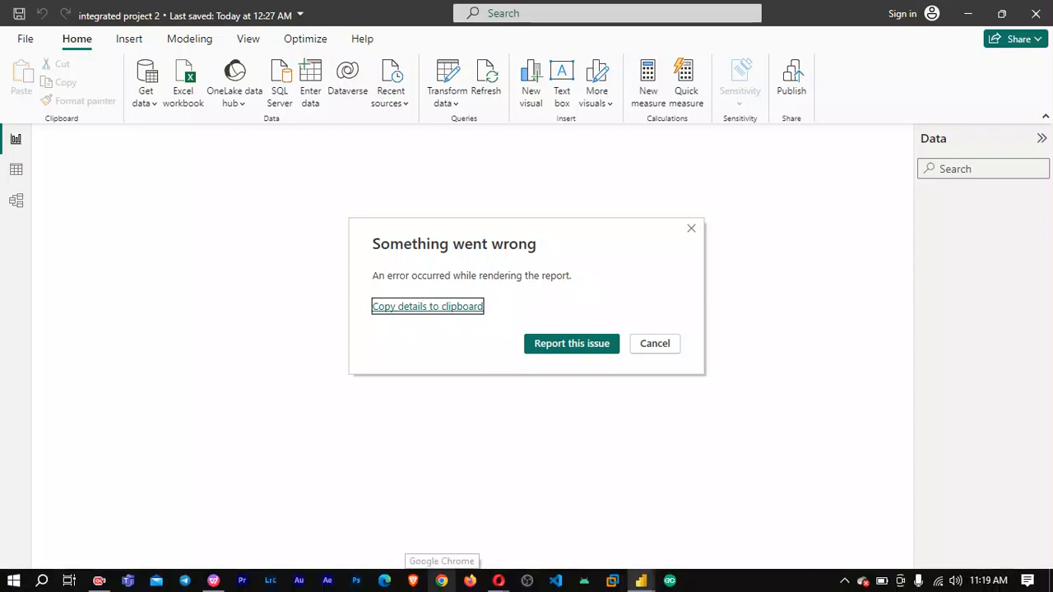
key("super+e")
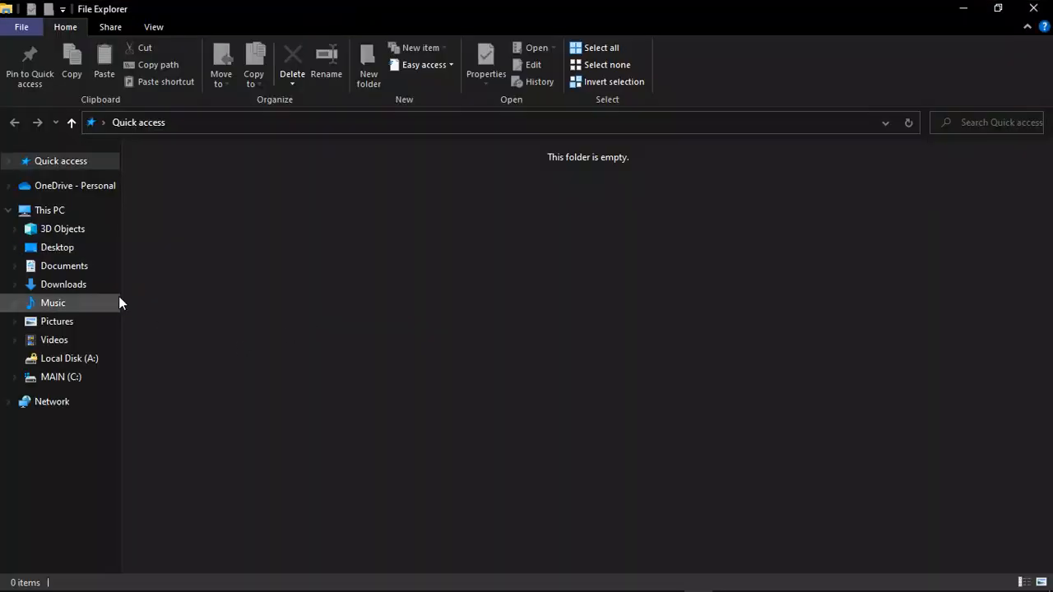
left_click(72, 266)
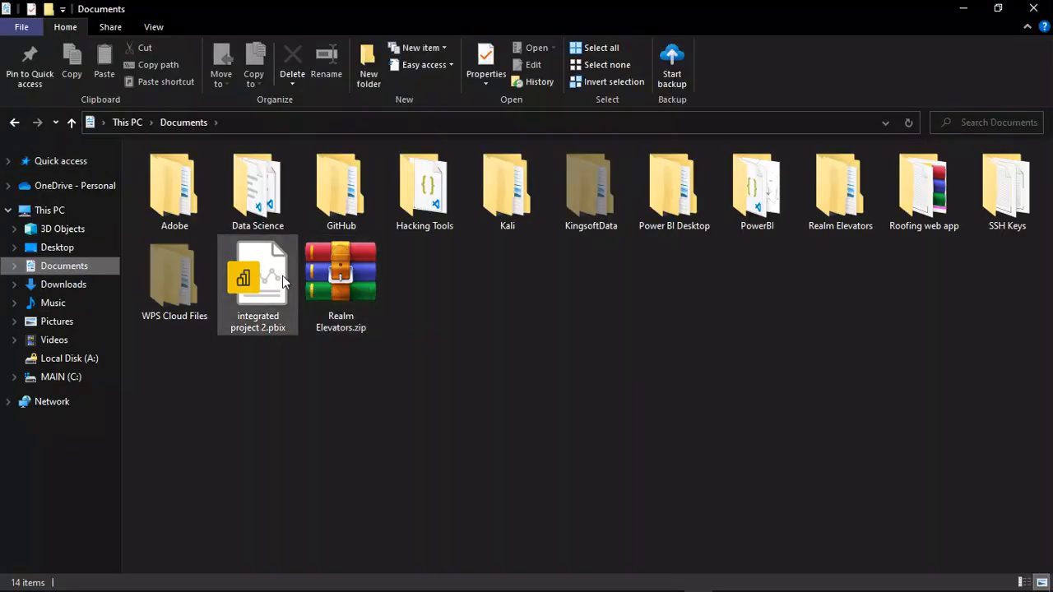
left_click(281, 277)
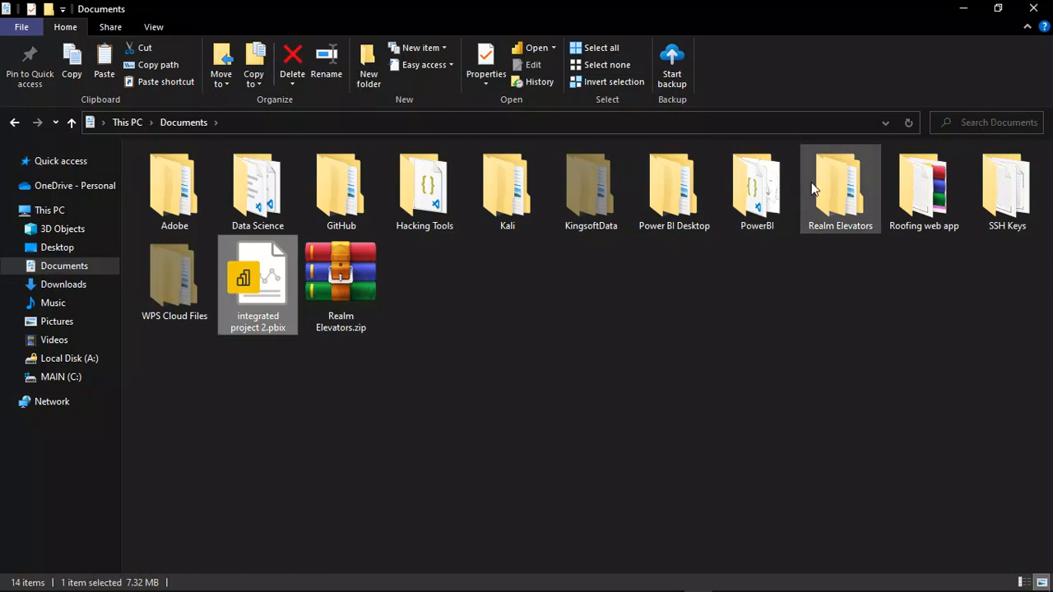
double_click(757, 191)
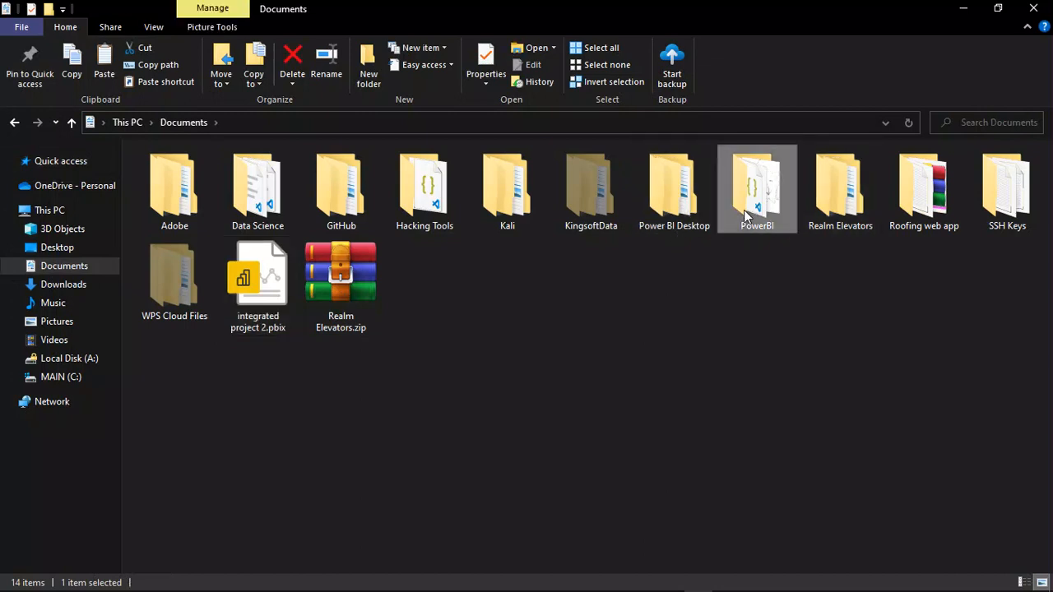
key("ctrl+v")
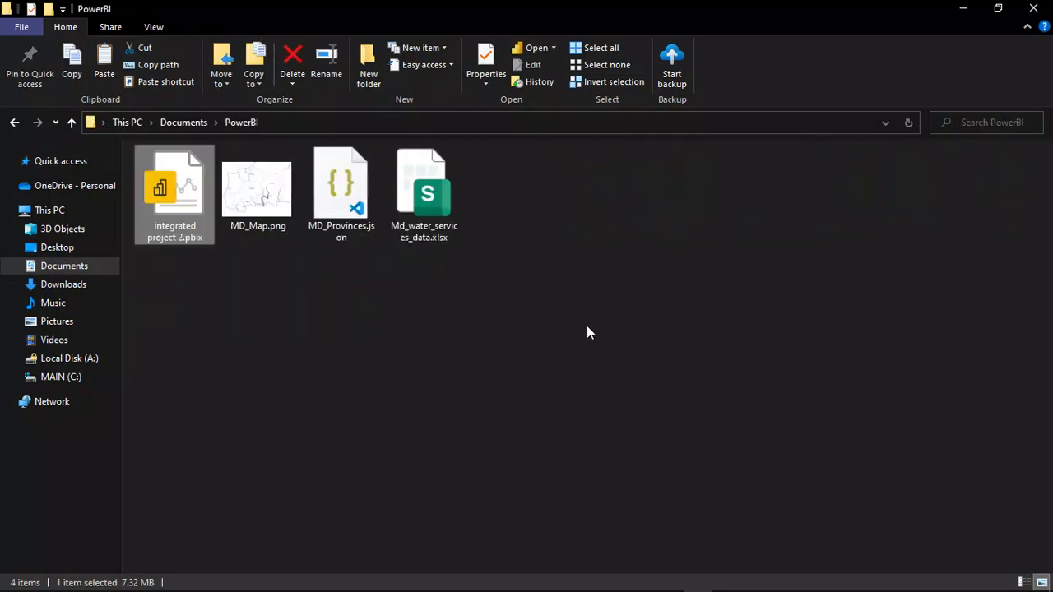
double_click(187, 192)
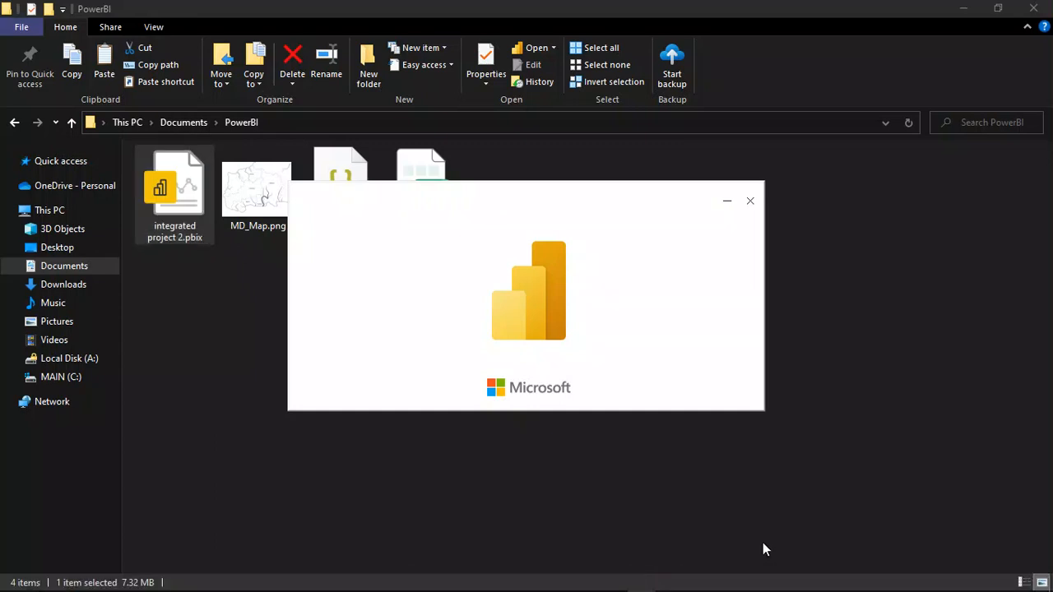
Dismiss the rendering error and close the open Power BI Desktop windows.
mouse_move(645, 583)
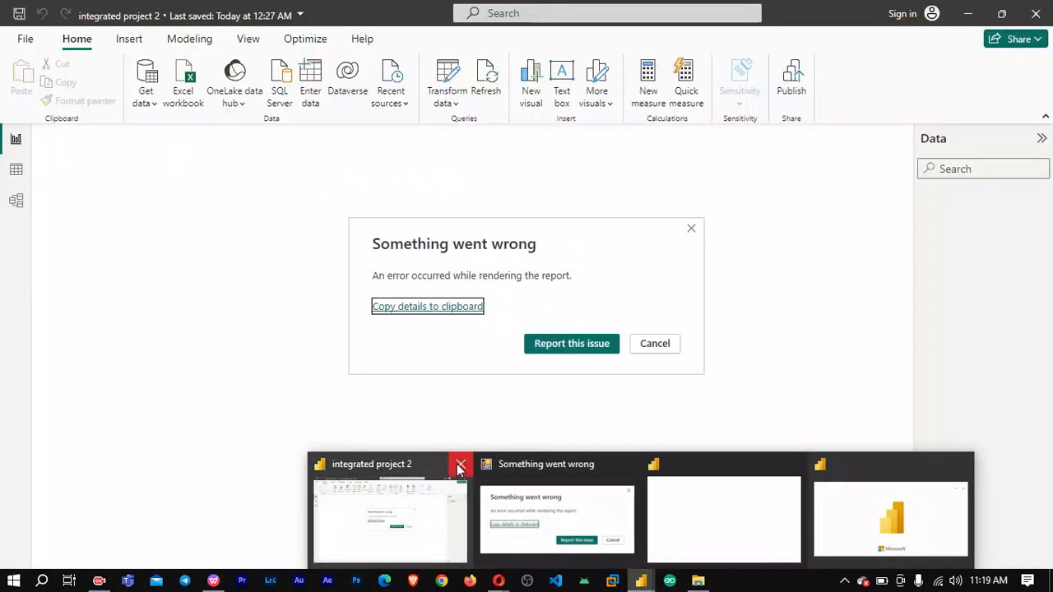
left_click(459, 469)
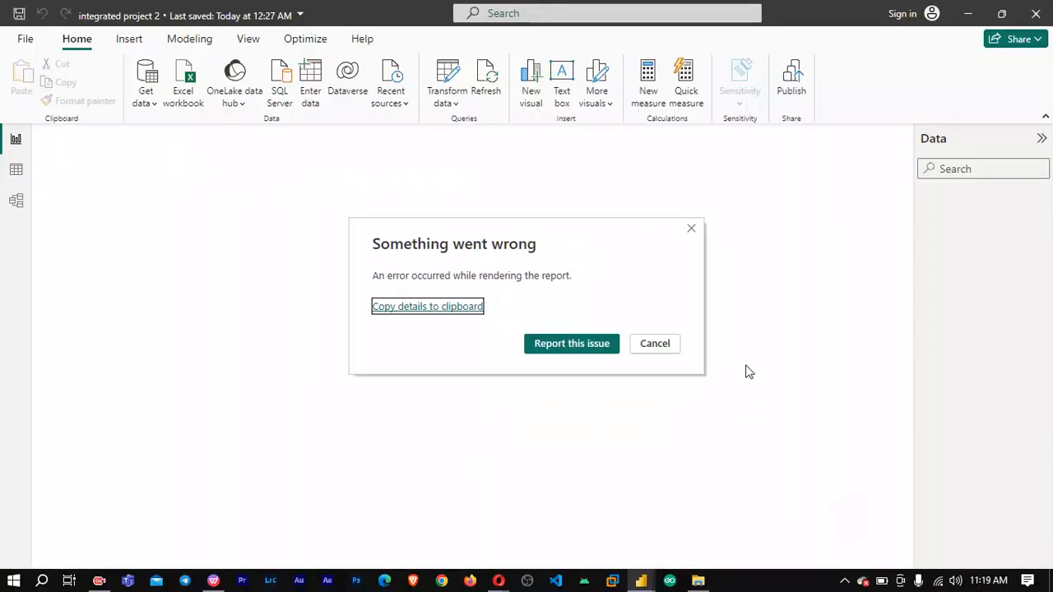
left_click(692, 229)
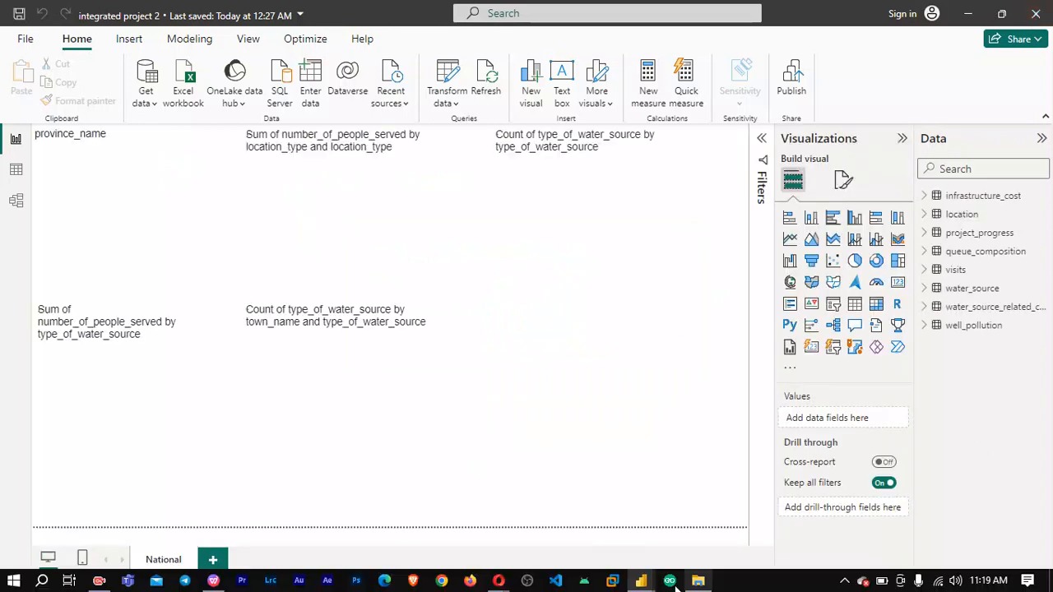
mouse_move(649, 584)
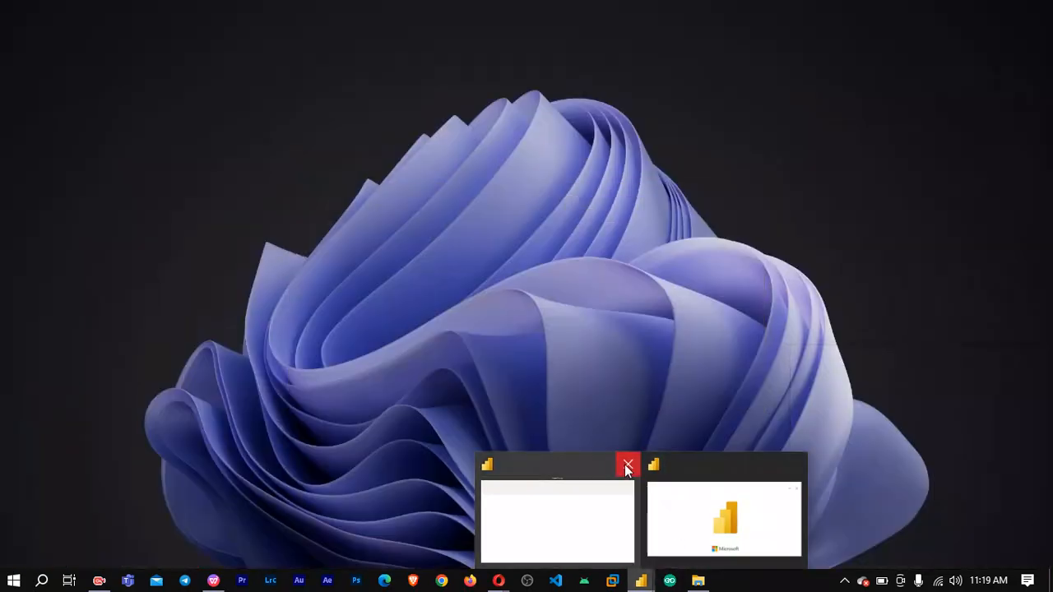
left_click(628, 460)
Relaunch Power BI Desktop and open integrated project 2.pbix from the PowerBI folder in Documents.
left_click(642, 581)
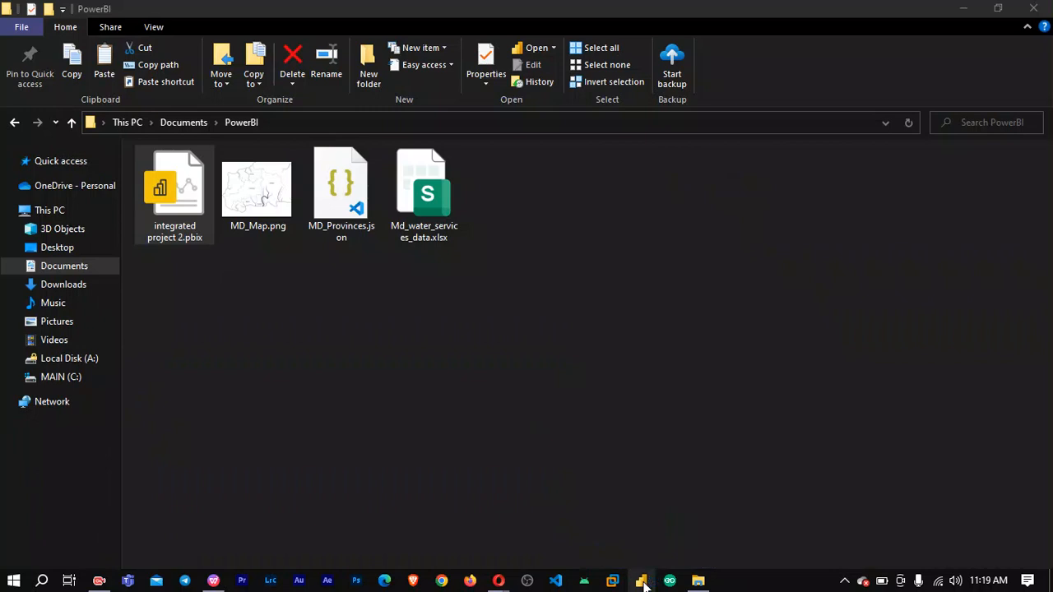
double_click(196, 207)
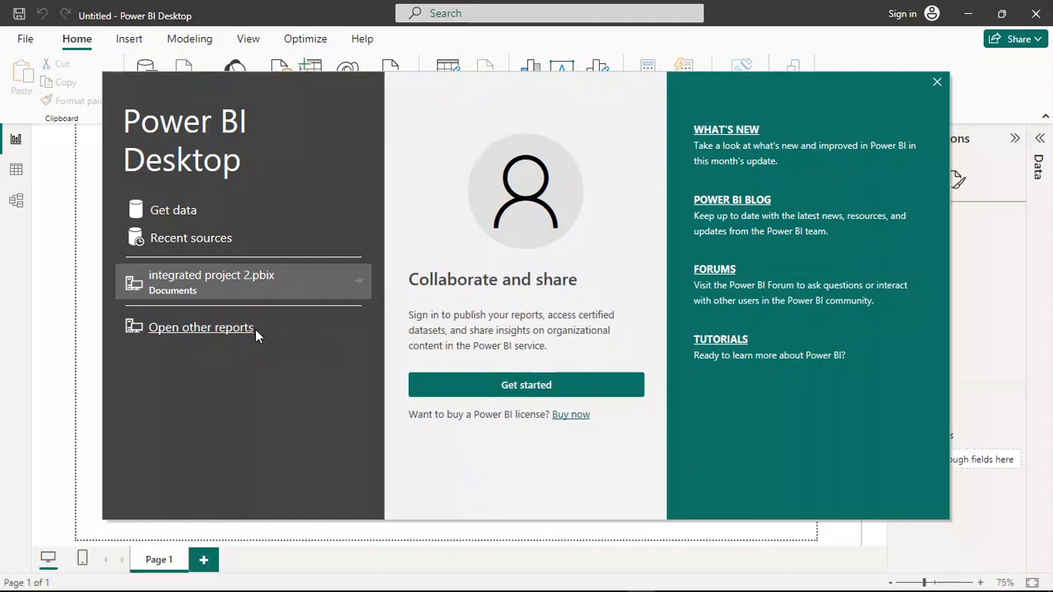
left_click(185, 329)
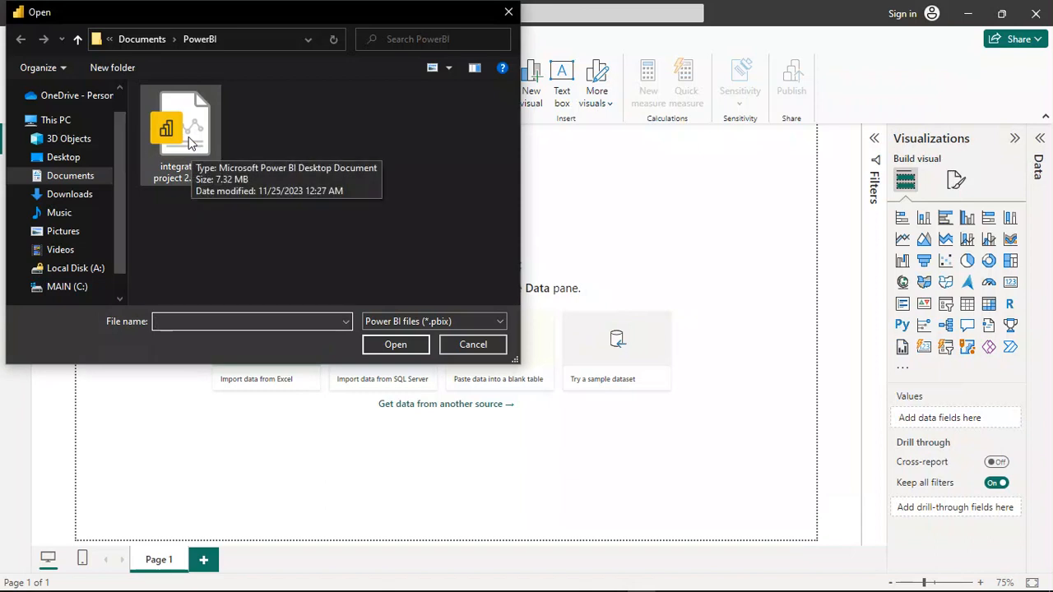
left_click(189, 143)
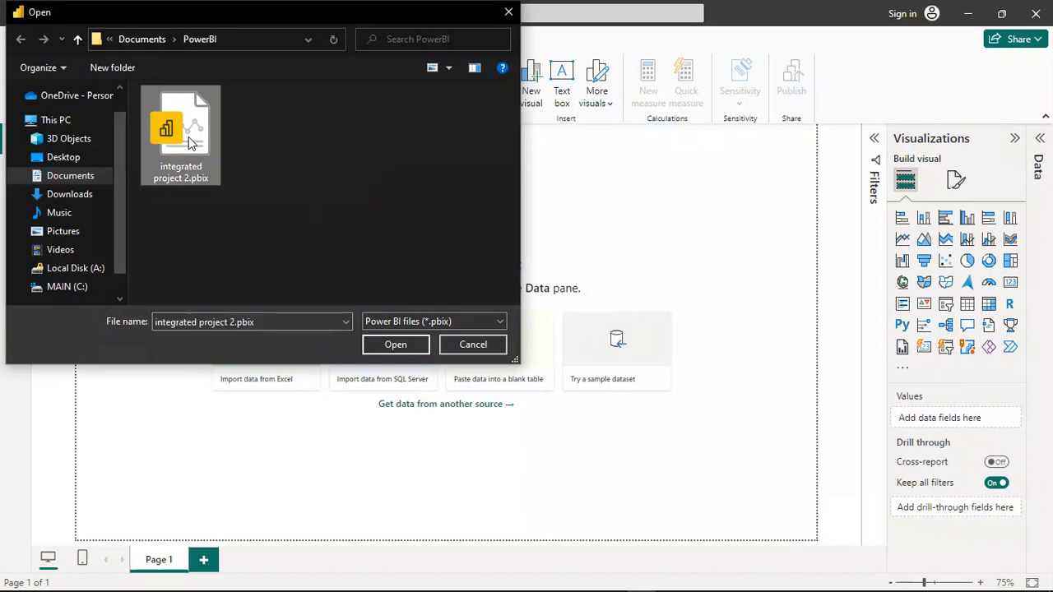
left_click(394, 344)
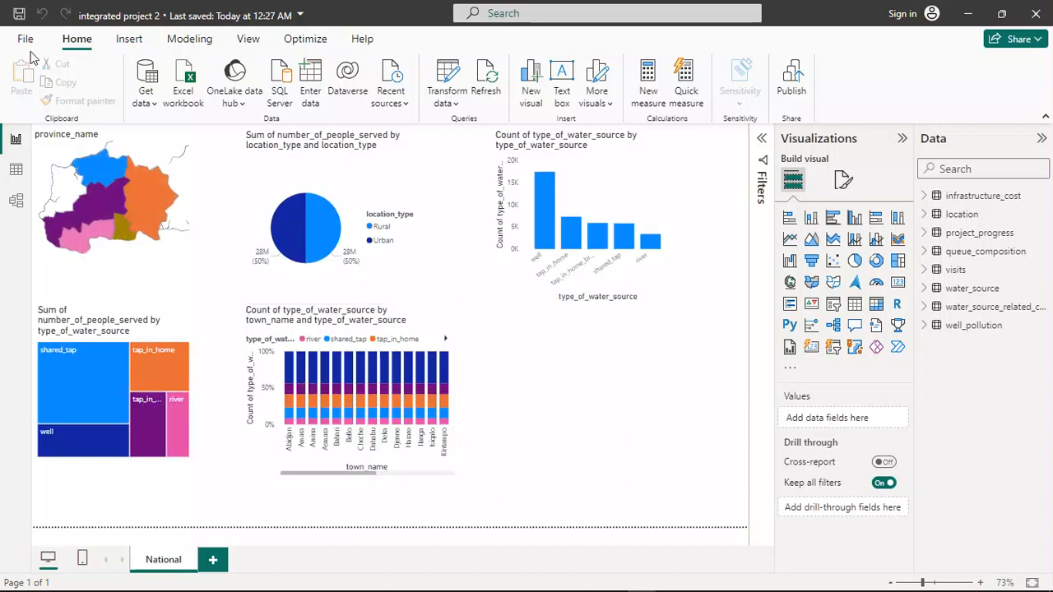
View the report's table data and its model relationships, then return to the National report page.
left_click(16, 173)
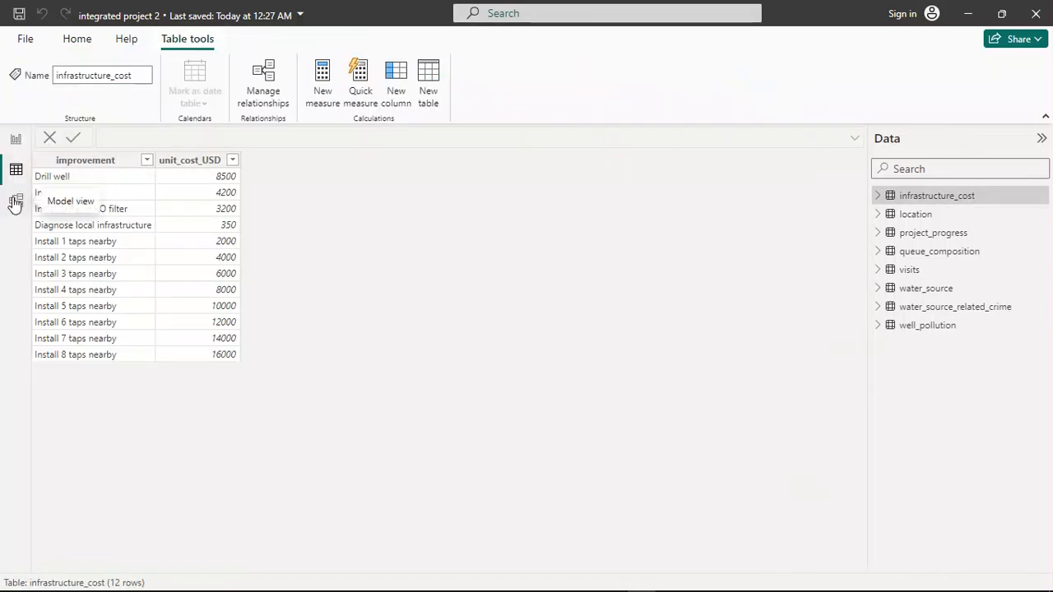
left_click(16, 201)
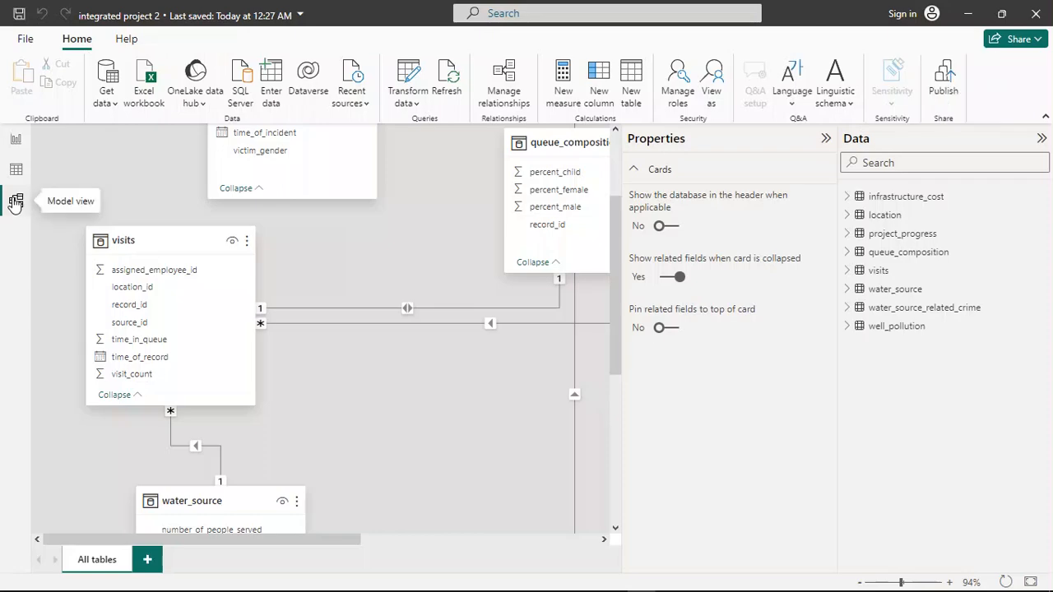
left_click(16, 142)
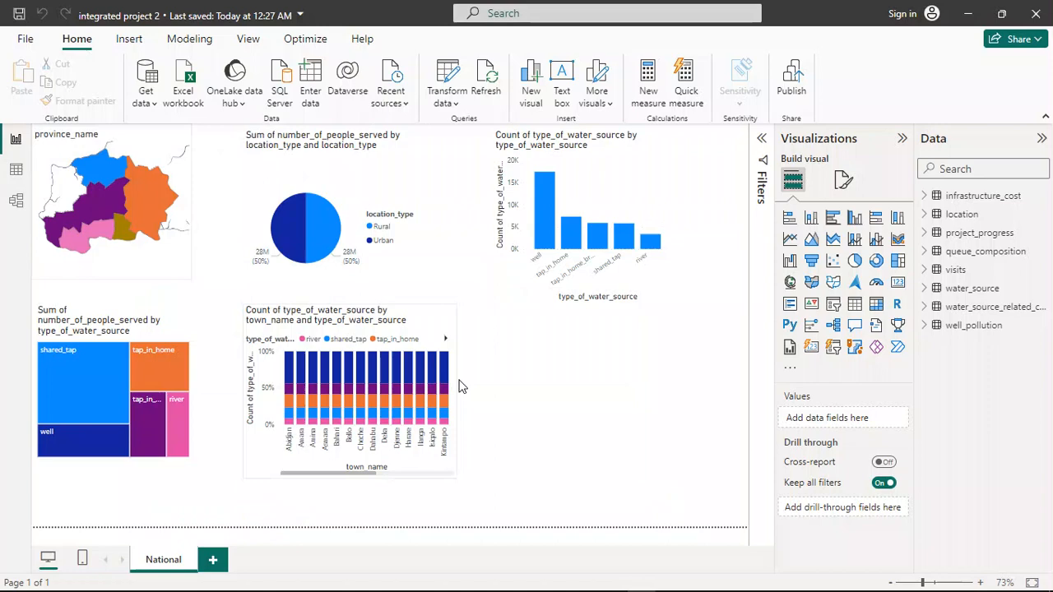
Switch to Part_2 (1).pdf in WPS Office and examine the National page instructions and the sample visuals on page 10.
mouse_move(455, 590)
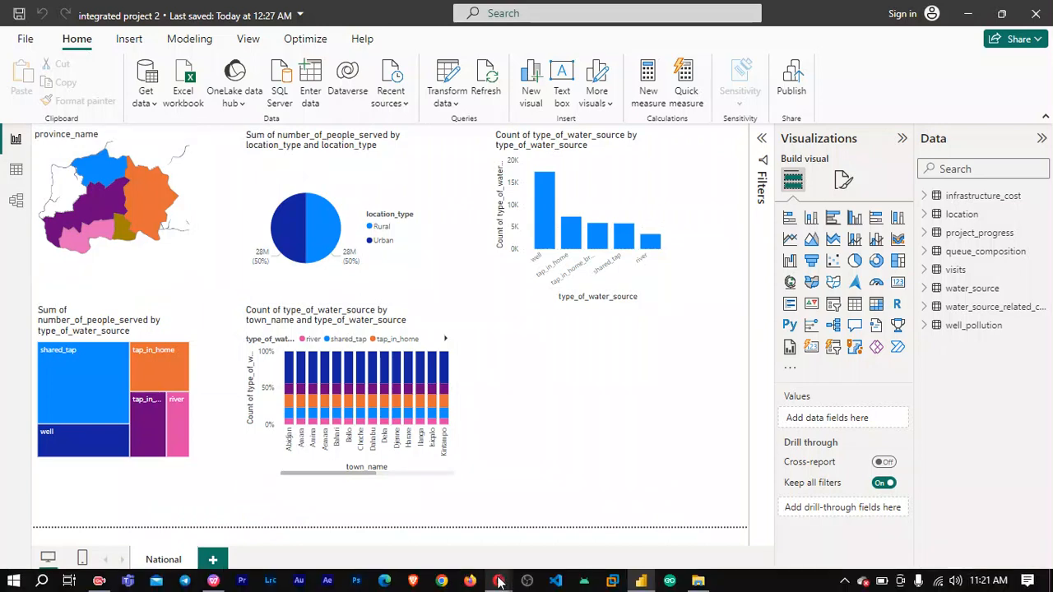
left_click(213, 581)
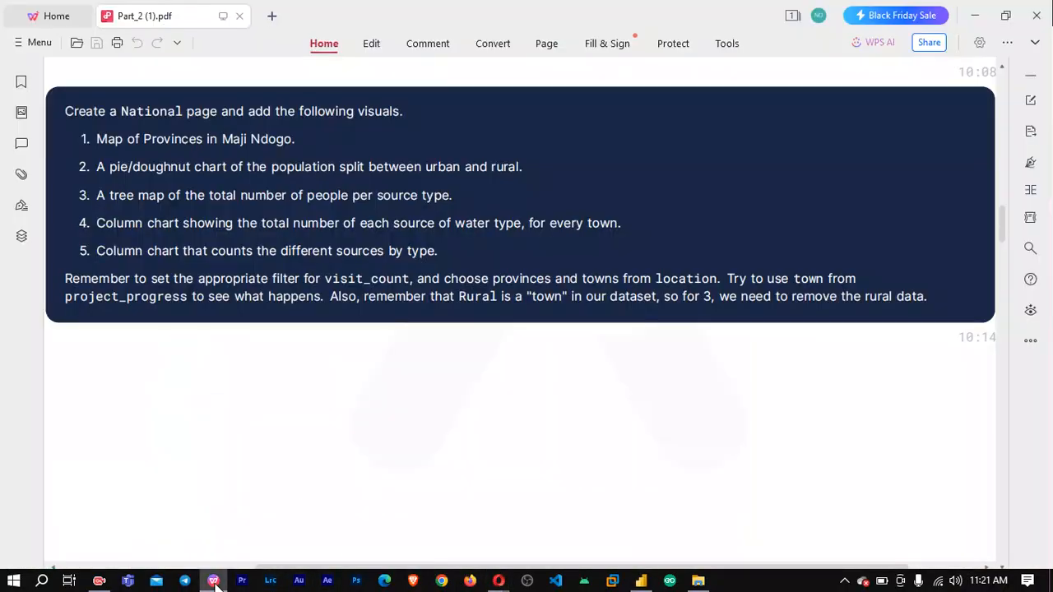
scroll(341, 368, "up", 3)
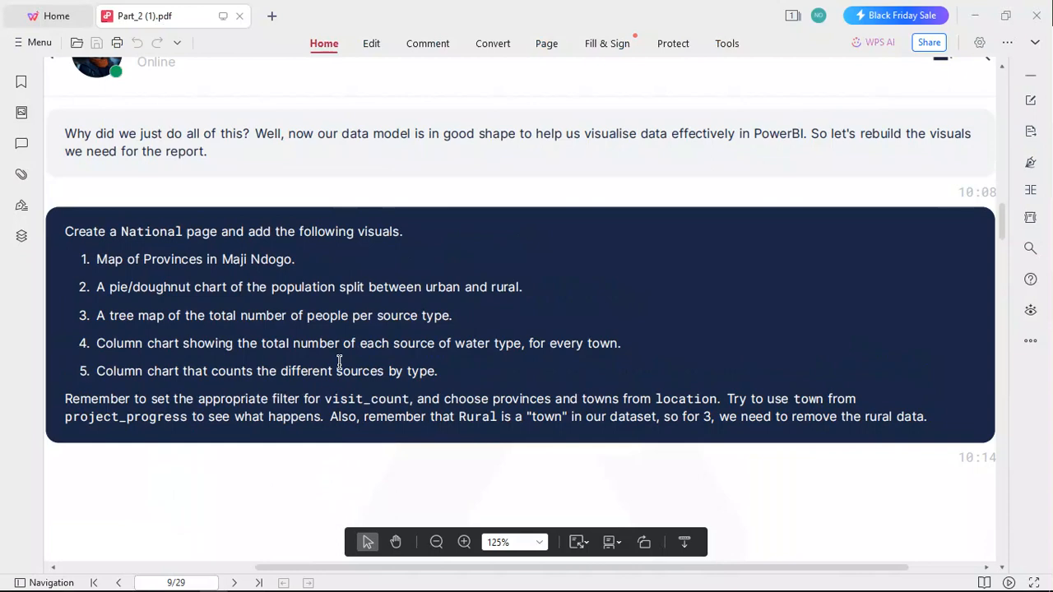
scroll(339, 364, "down", 7)
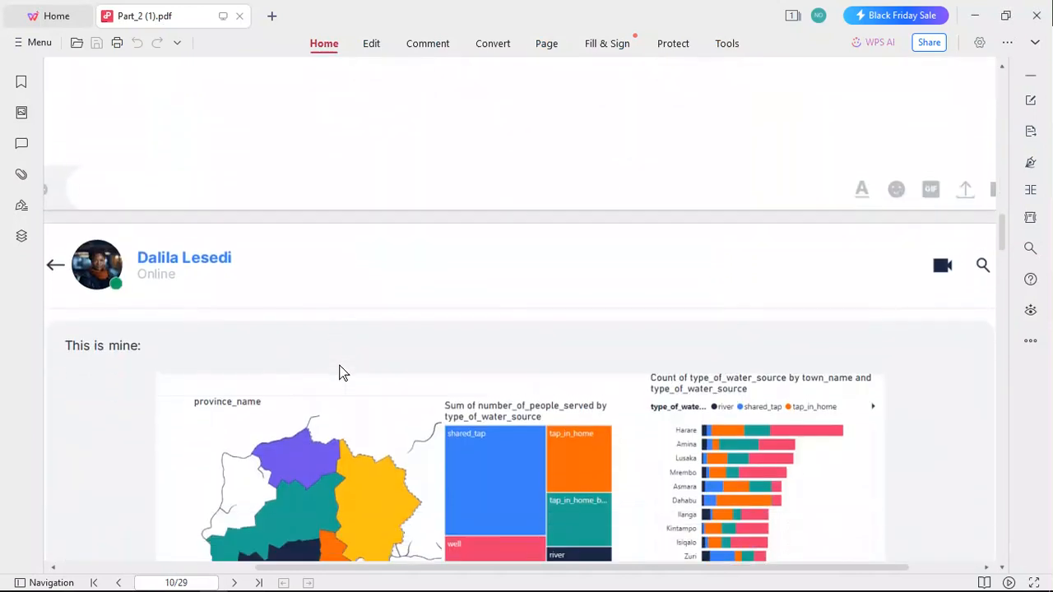
scroll(340, 367, "down", 3)
scroll(340, 367, "down", 2)
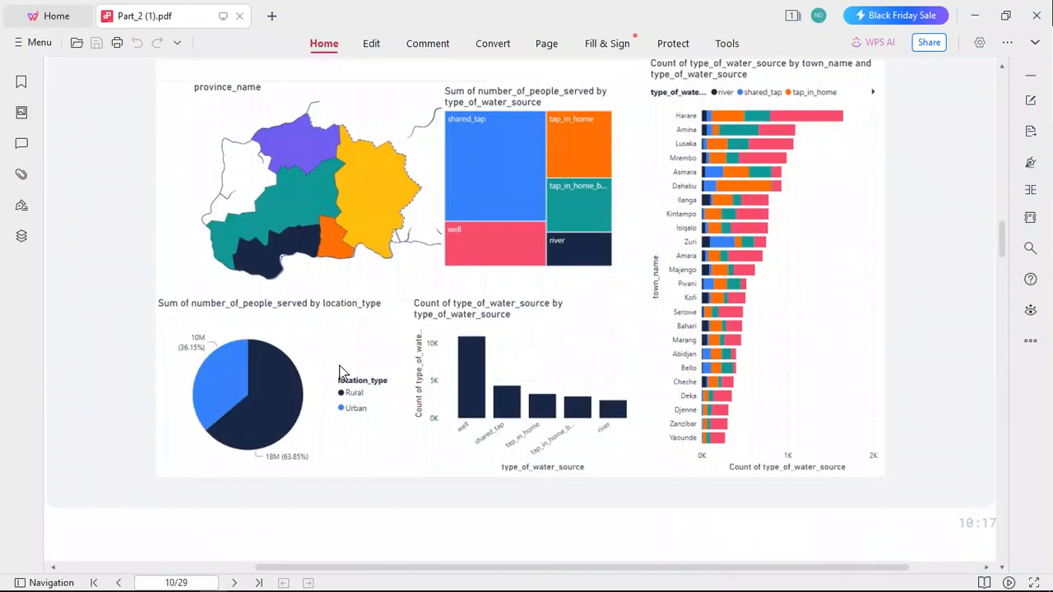
scroll(343, 373, "up", 1)
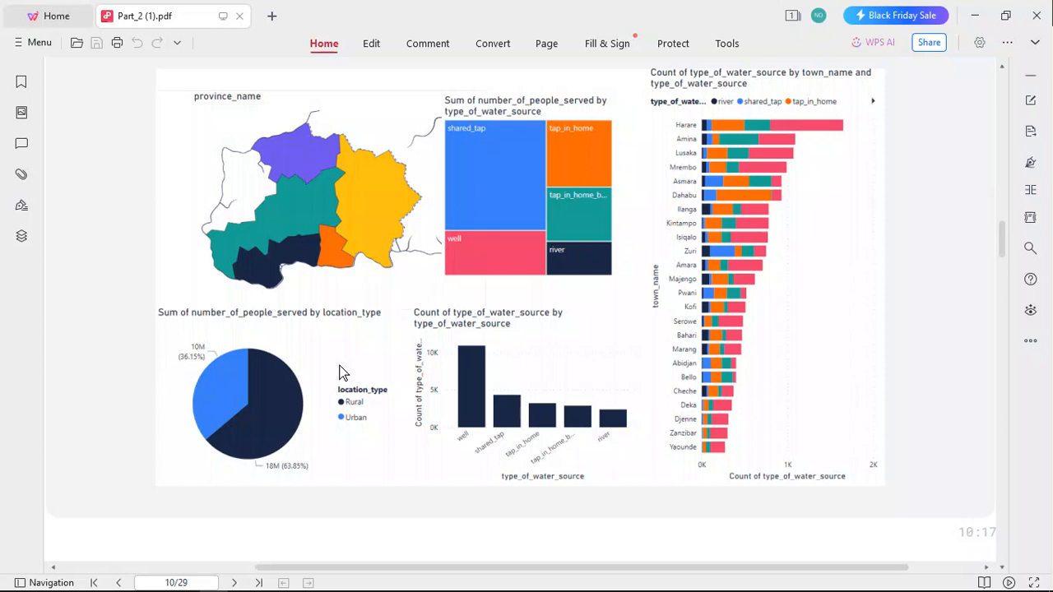
Compare the sample visuals on page 10 with the Power BI National page and reread the PDF's list of required visuals.
scroll(343, 372, "up", 4)
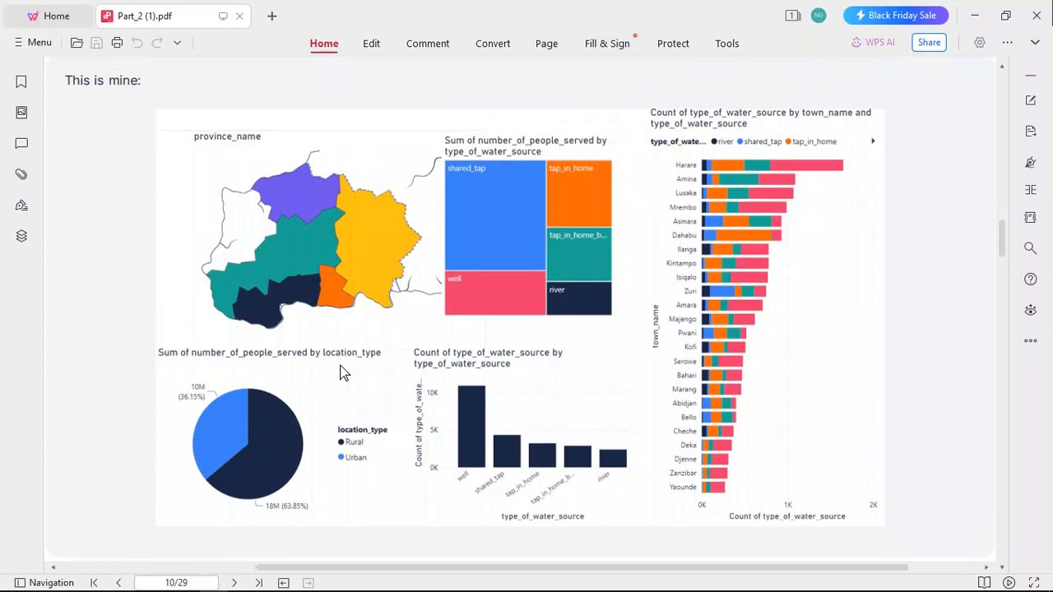
mouse_move(730, 590)
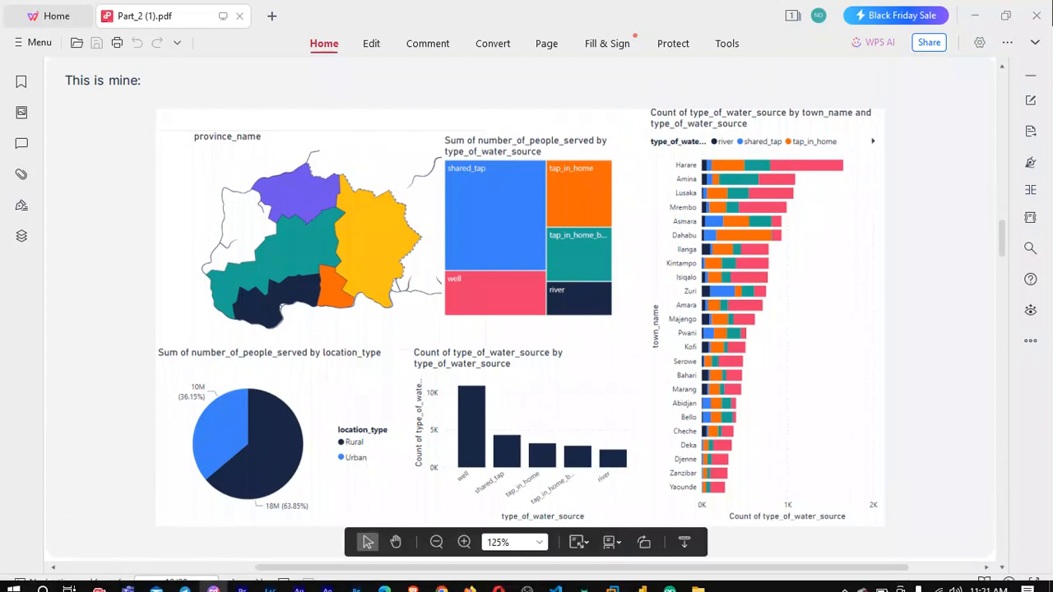
left_click(642, 582)
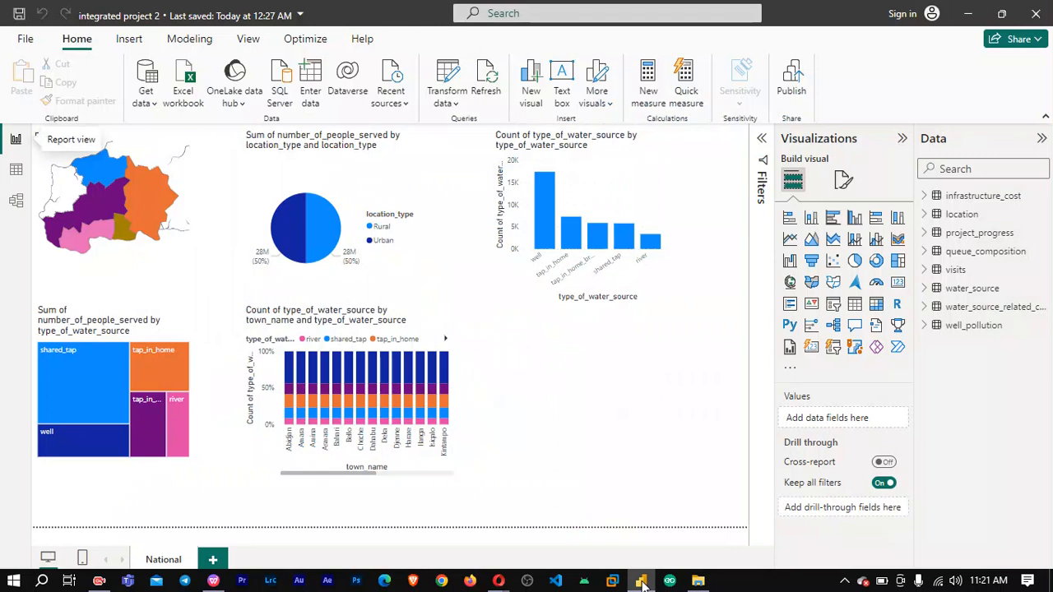
left_click(643, 582)
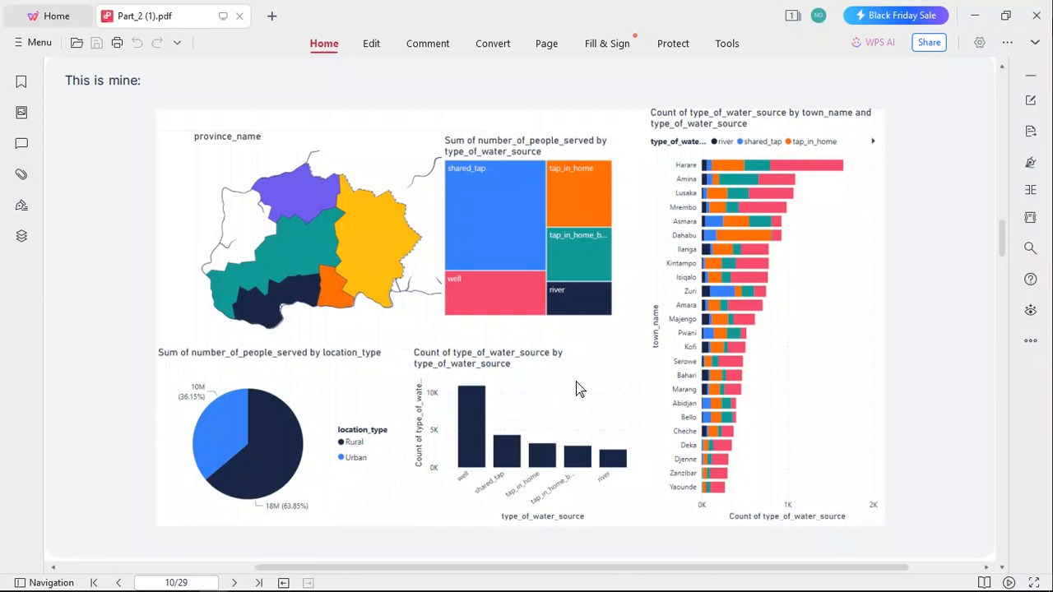
scroll(576, 382, "up", 10)
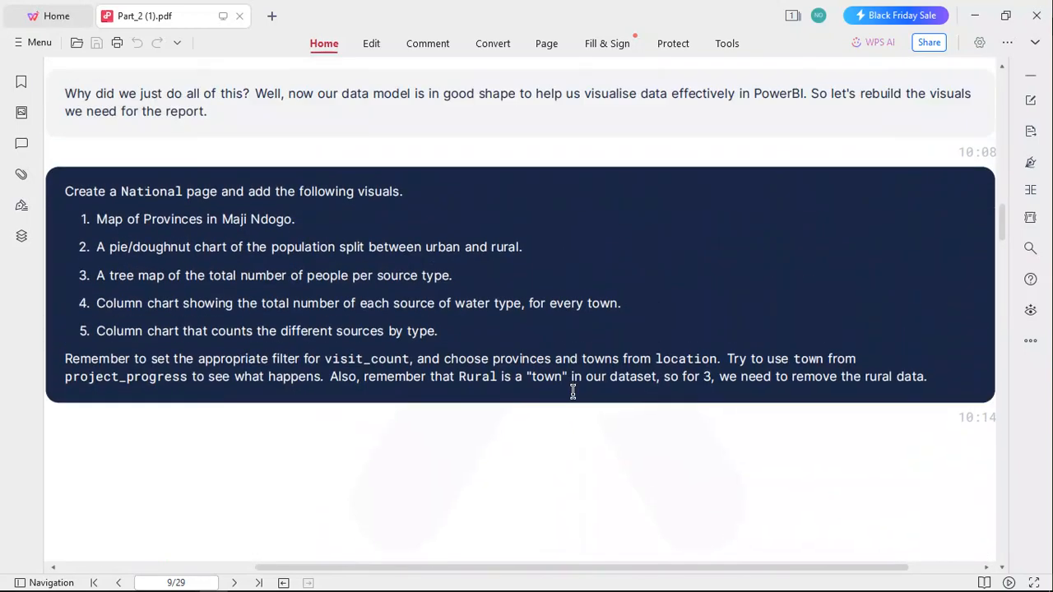
scroll(574, 392, "up", 1)
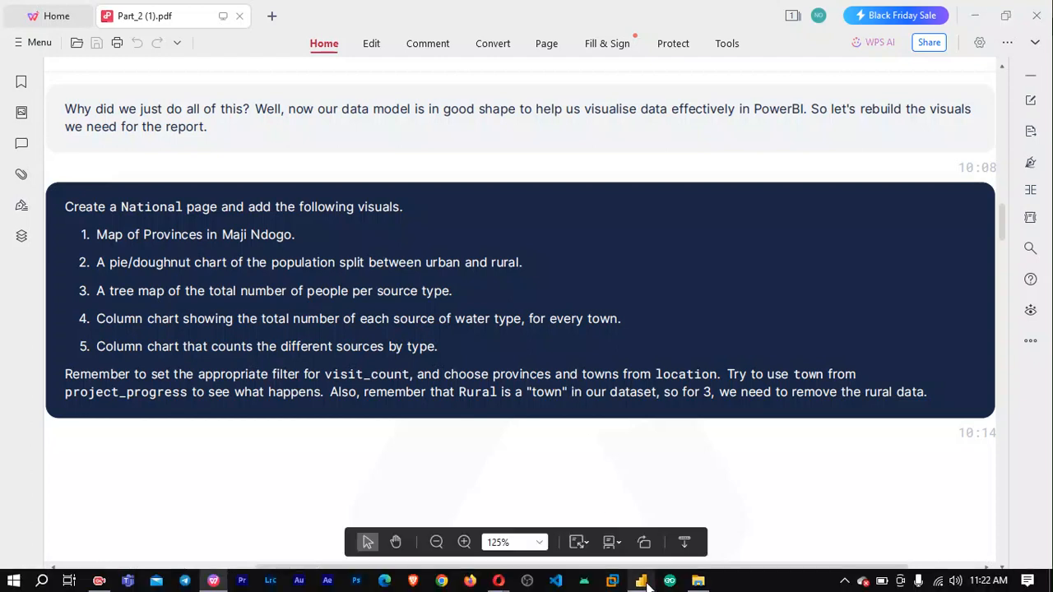
Switch to the Power BI report, select tap_in_home in the people-served treemap and review the treemap's field assignments.
mouse_move(648, 586)
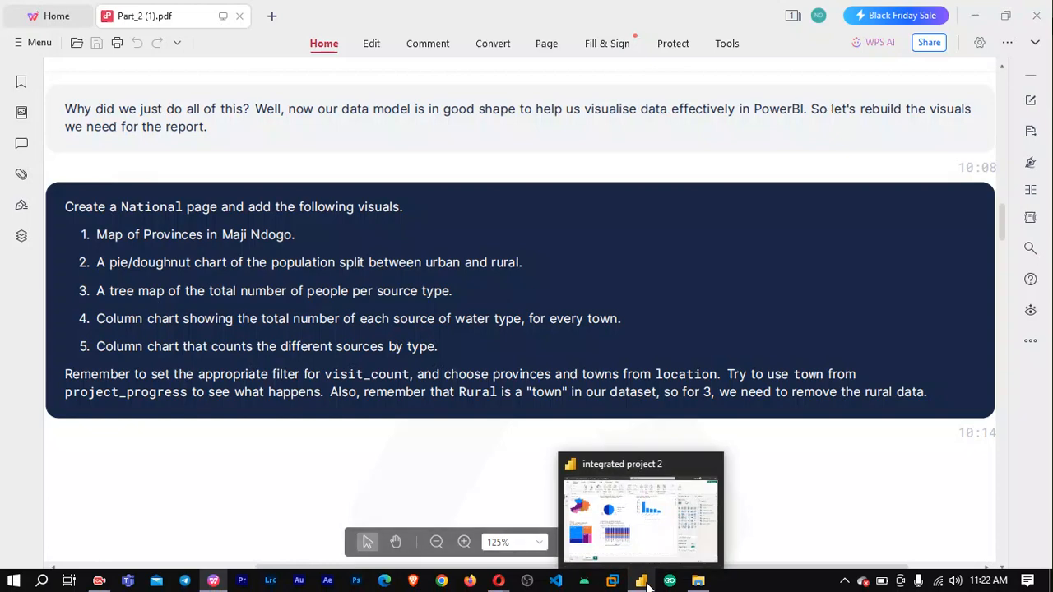
left_click(648, 584)
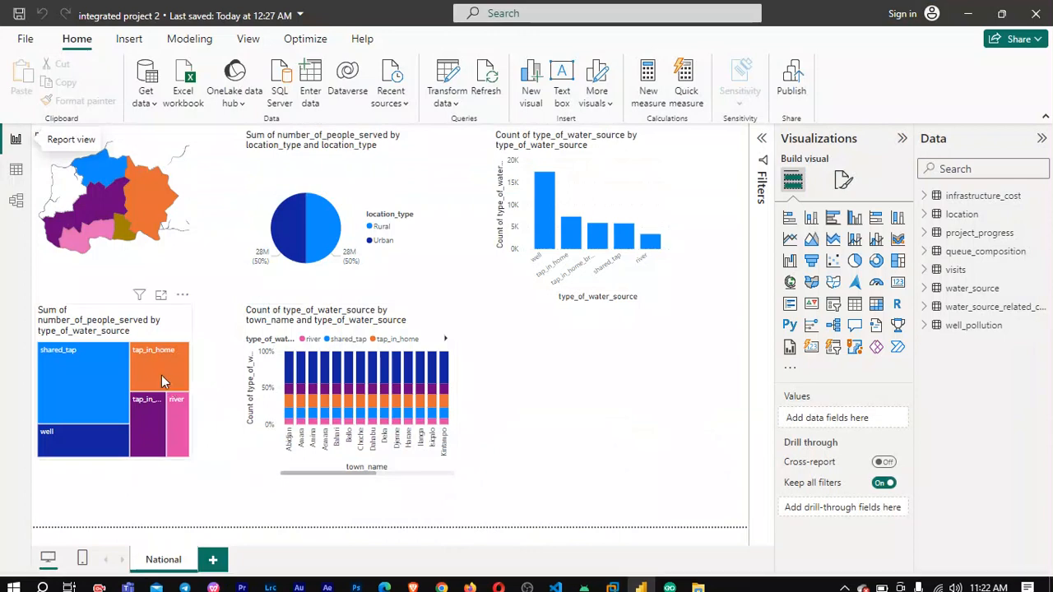
mouse_move(162, 377)
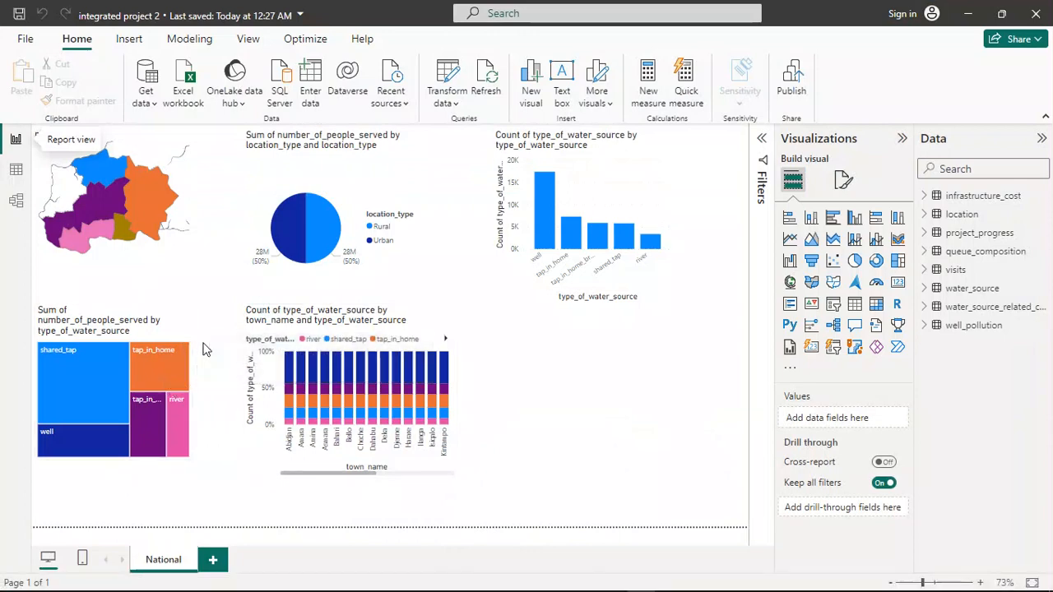
mouse_move(139, 362)
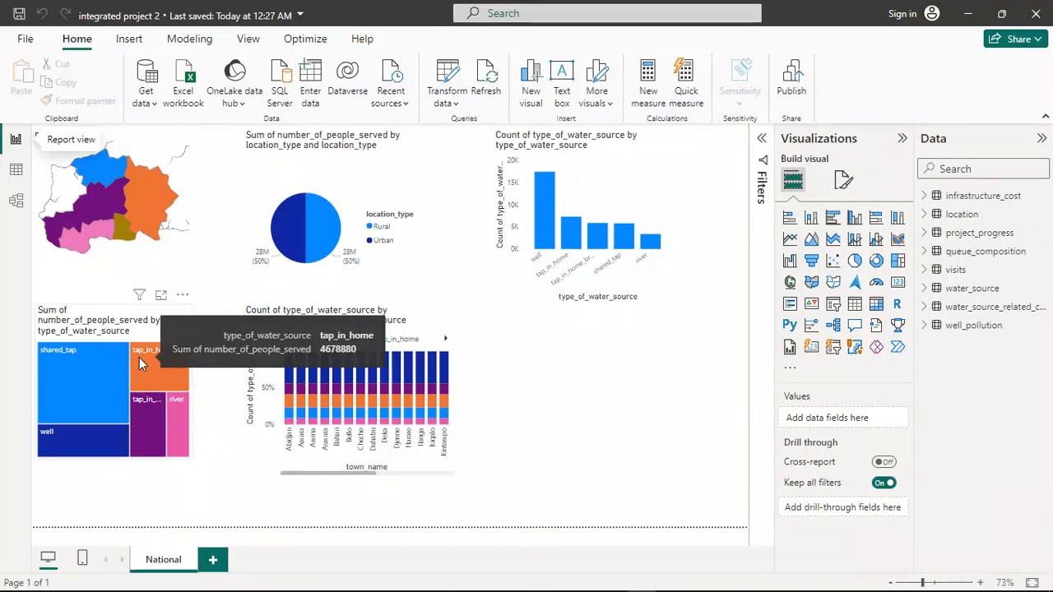
left_click(139, 363)
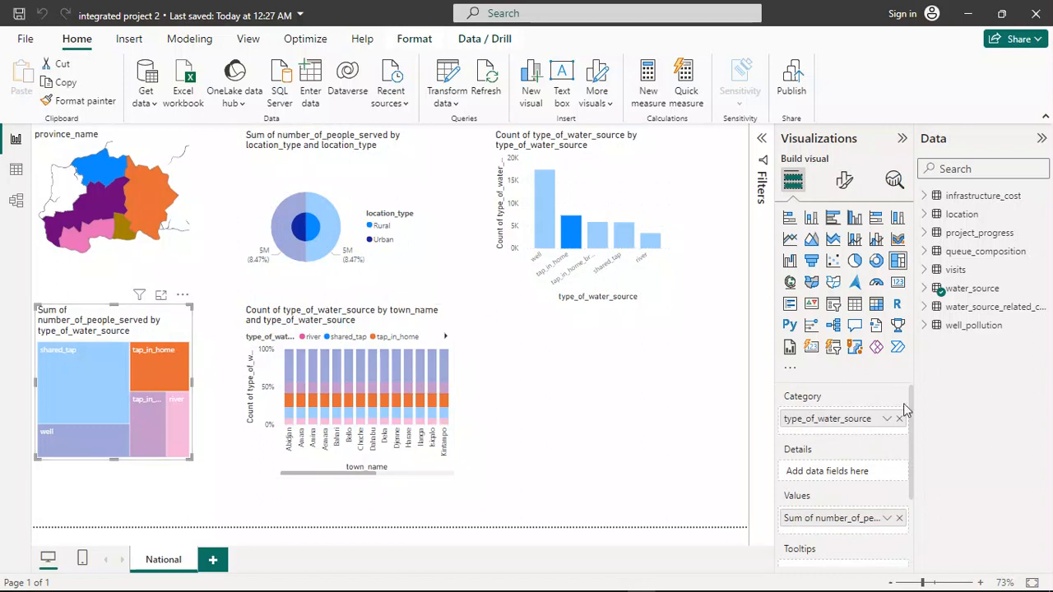
scroll(903, 407, "down", 2)
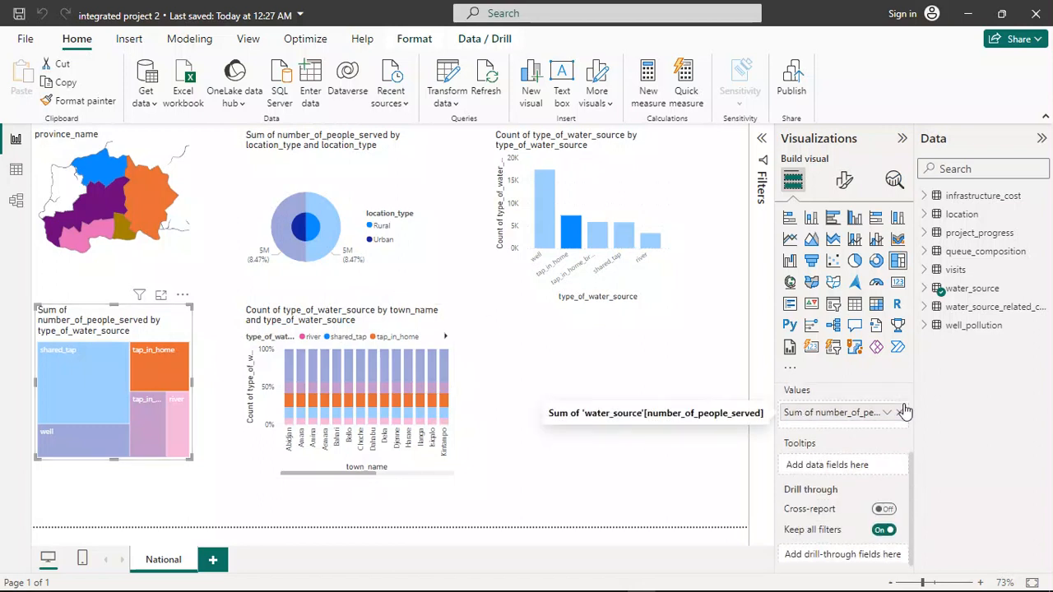
scroll(904, 411, "up", 2)
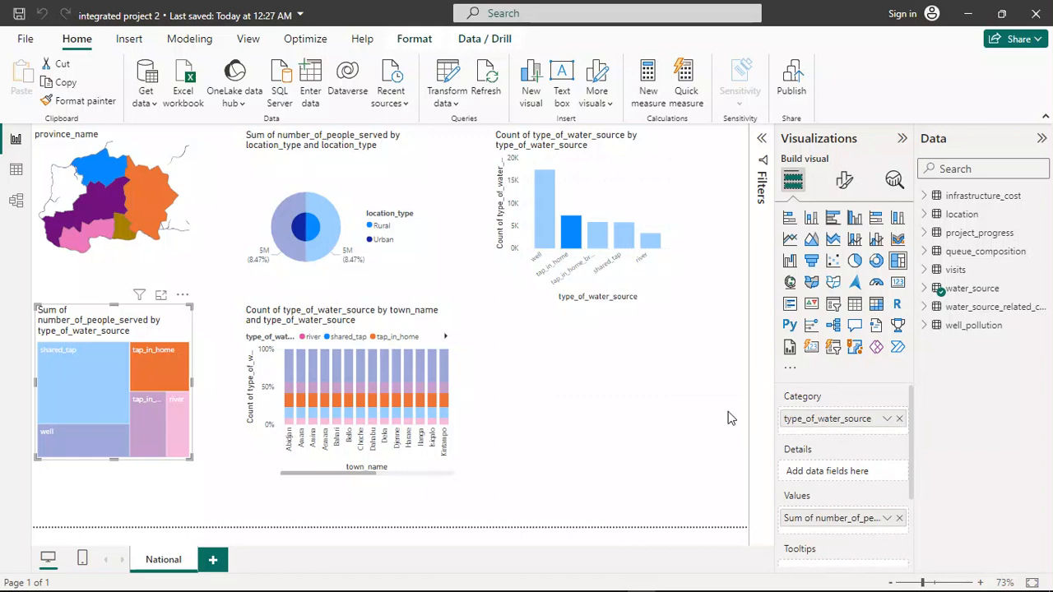
Switch to the PDF in WPS Office to check the town and rural-data requirements against the report, ending back in Power BI.
mouse_move(504, 589)
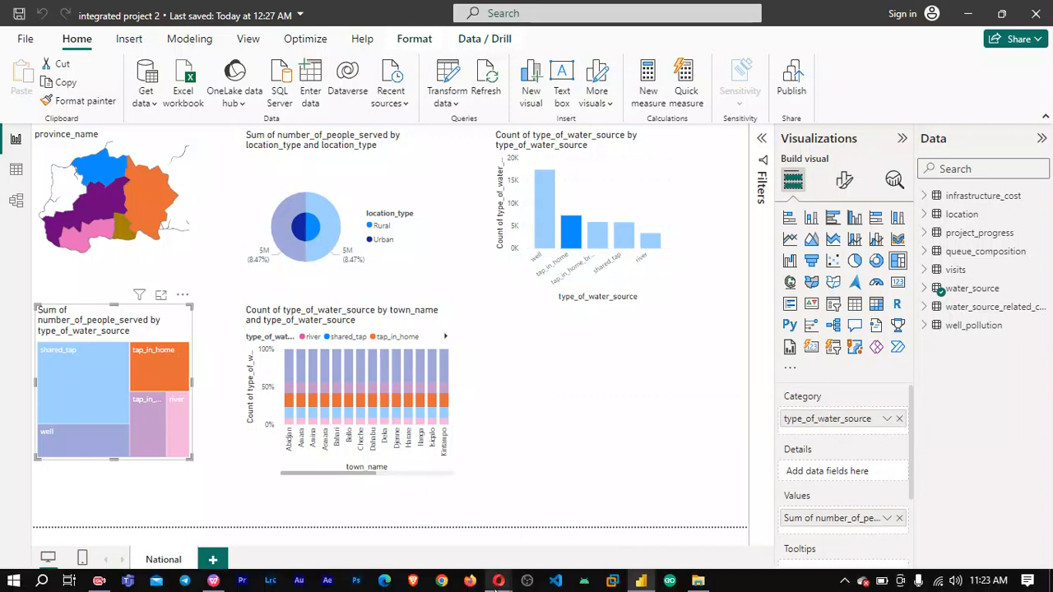
left_click(213, 581)
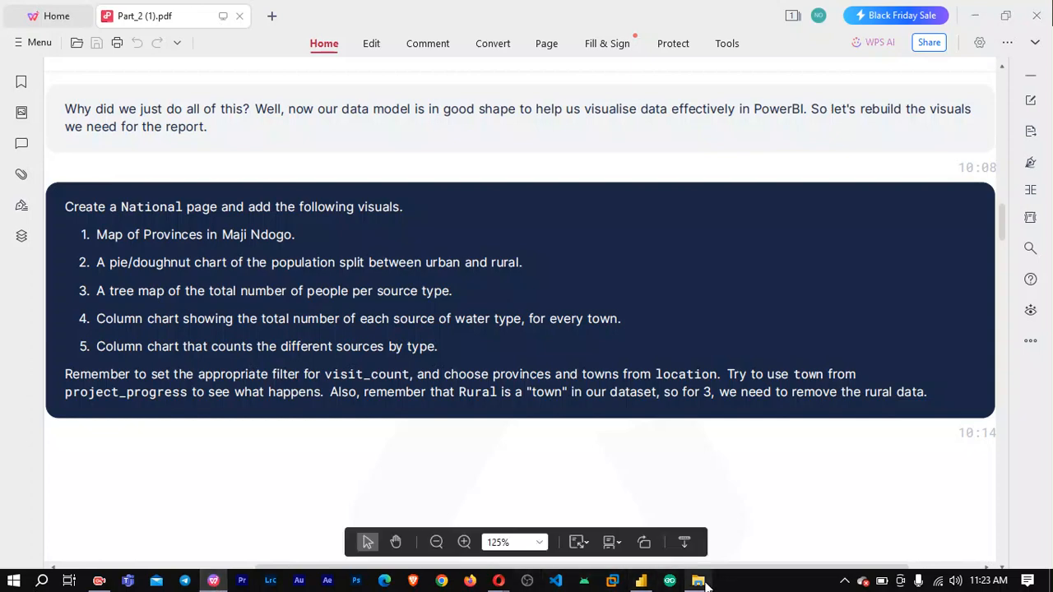
left_click(642, 582)
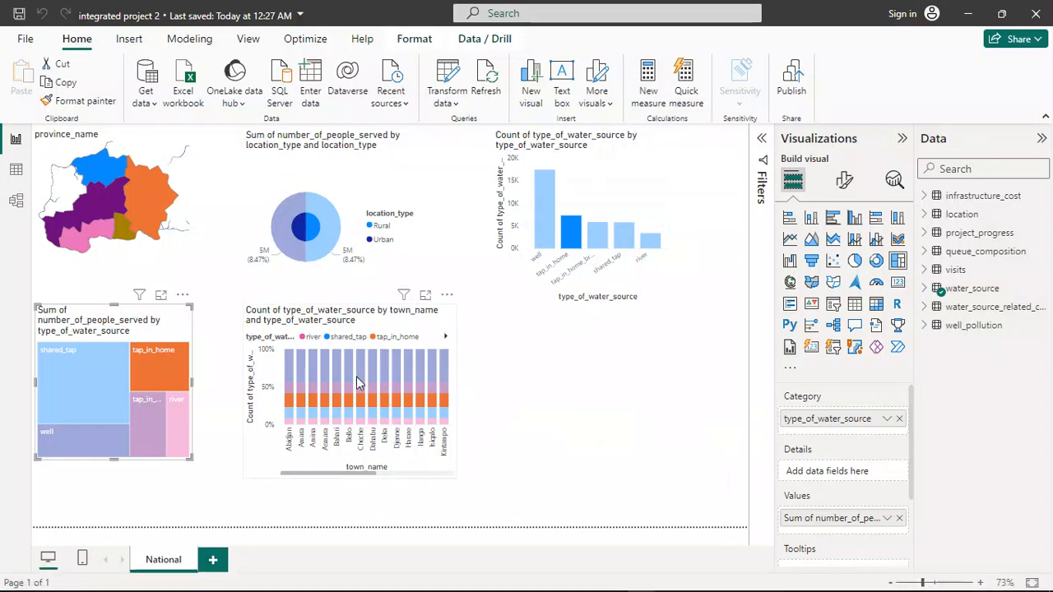
mouse_move(356, 376)
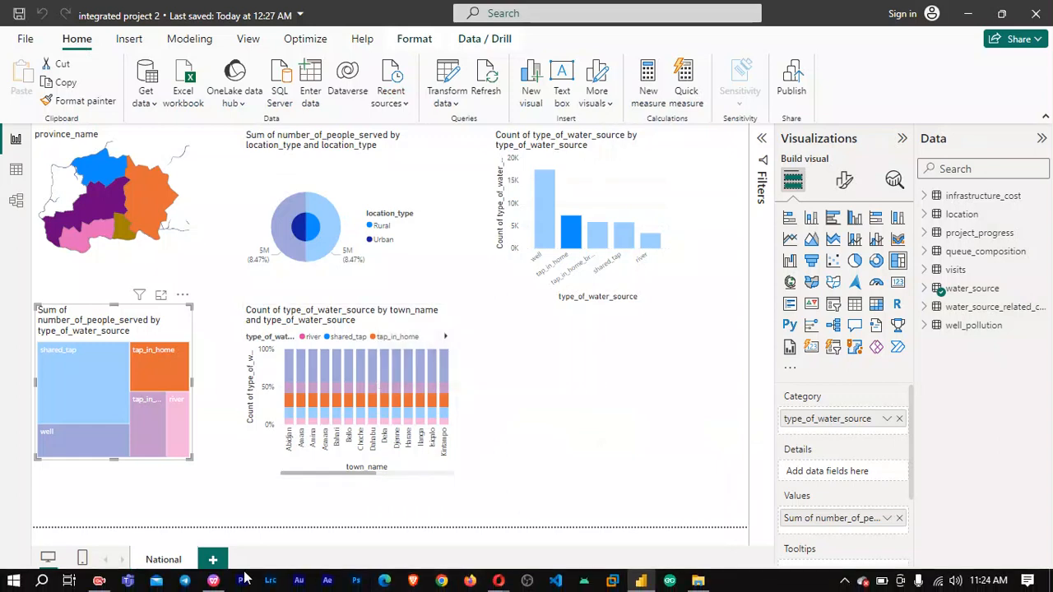
left_click(214, 580)
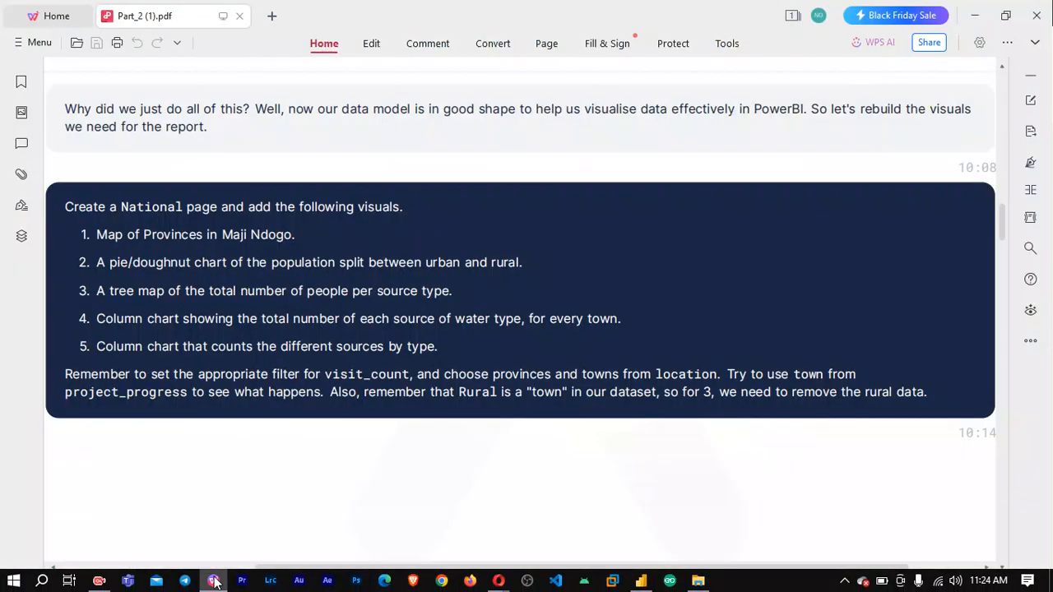
left_click(642, 582)
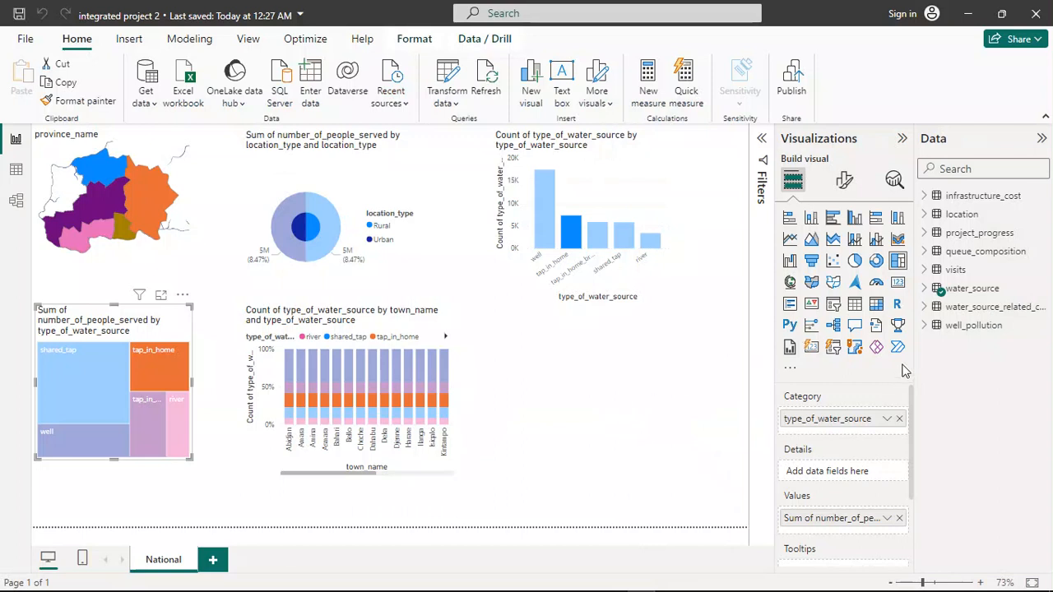
Replace town_name on the X-axis of the 100% stacked column chart with town from the project_progress table.
left_click(969, 235)
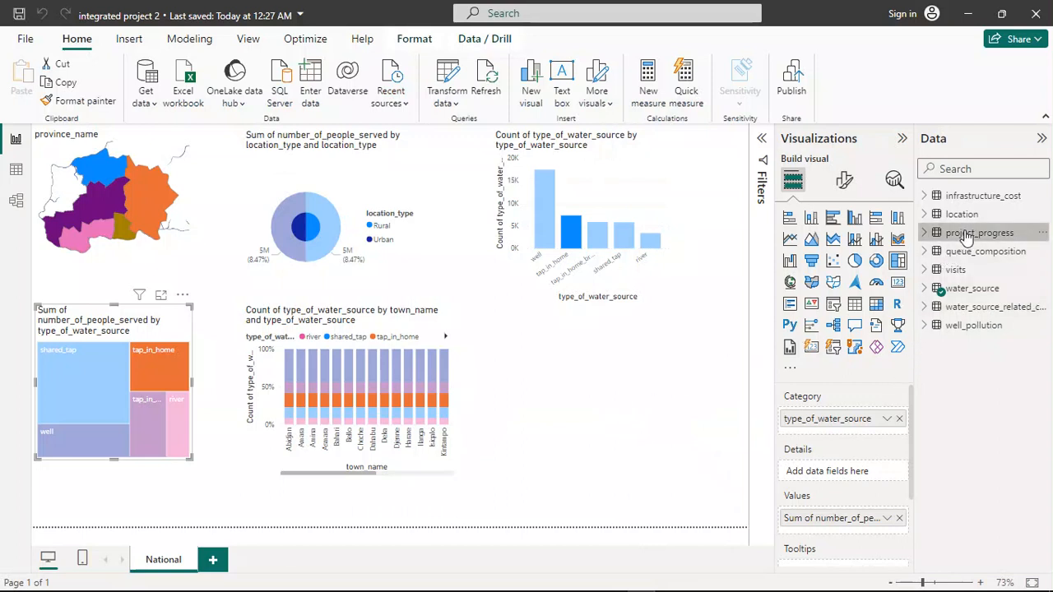
left_click(927, 234)
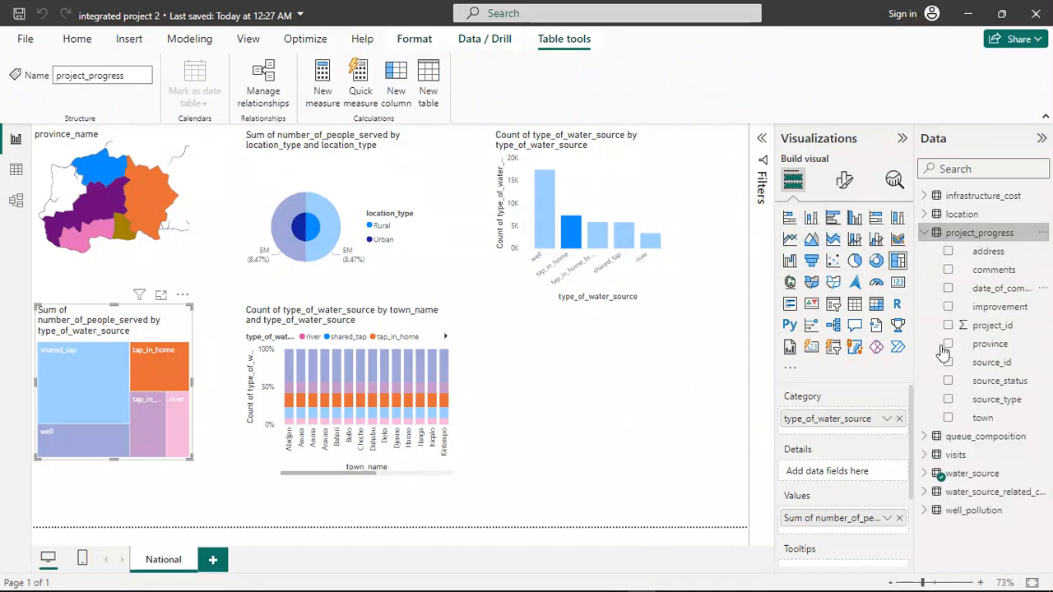
left_click(377, 386)
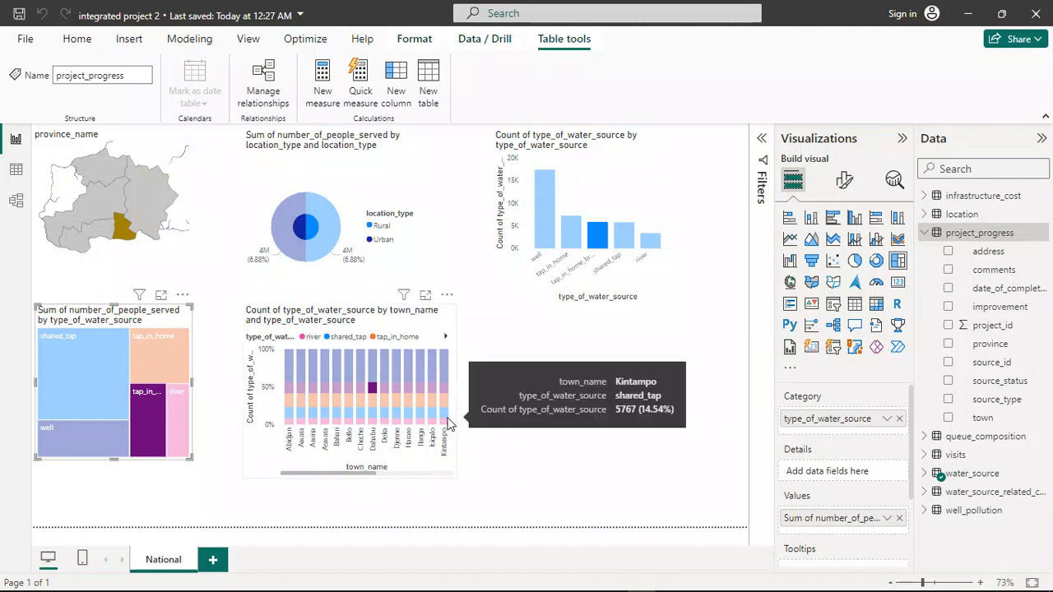
left_click(421, 459)
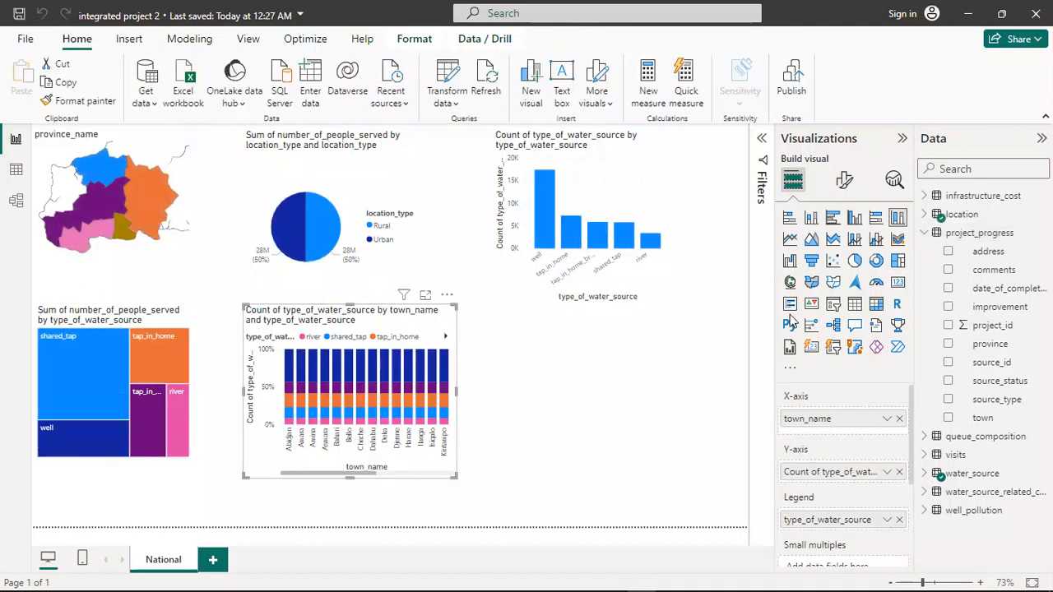
left_click(900, 420)
left_click_drag(982, 418, 846, 420)
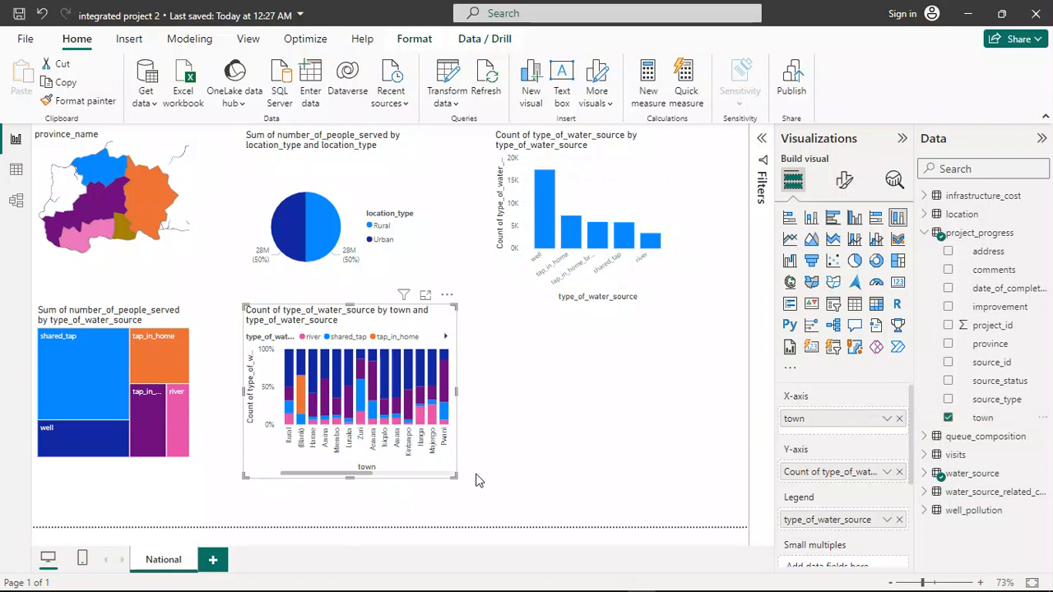
Enlarge the town chart slightly, cross-highlight the Kintampo well segment, and clear the highlight.
left_click_drag(455, 476, 482, 486)
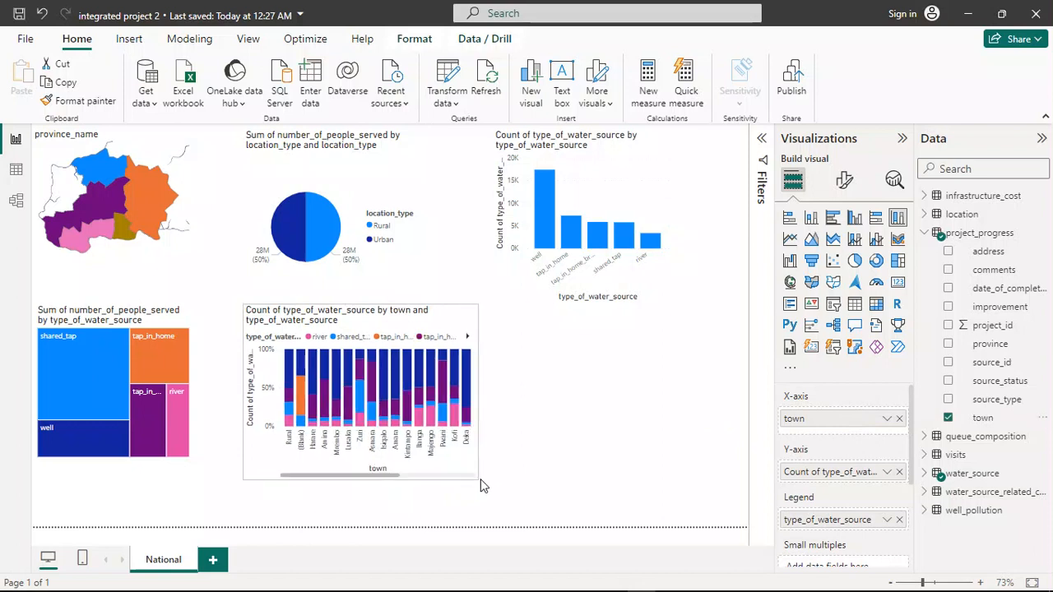
left_click(403, 373)
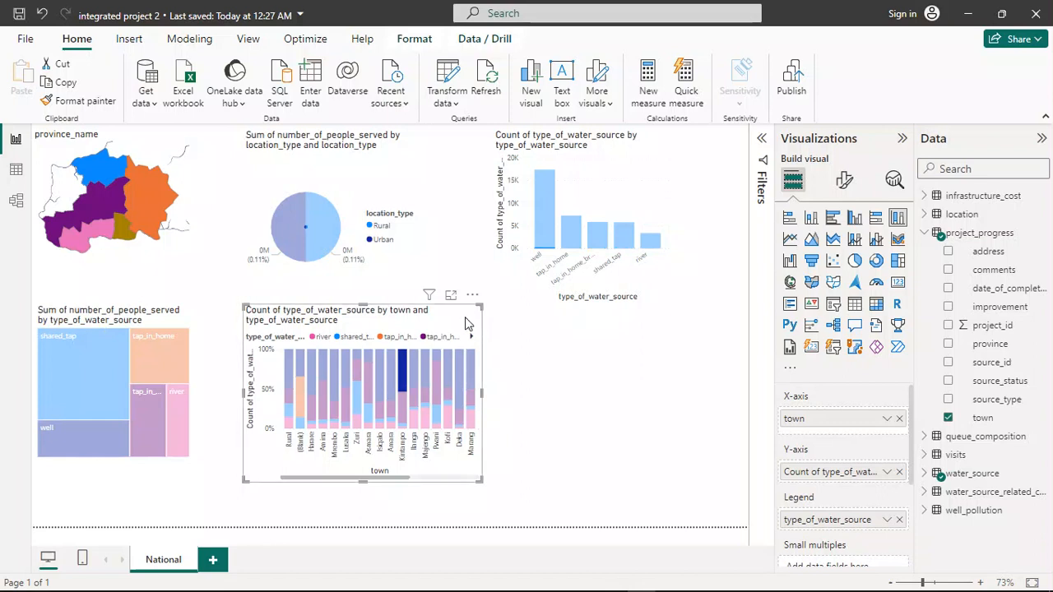
left_click(573, 374)
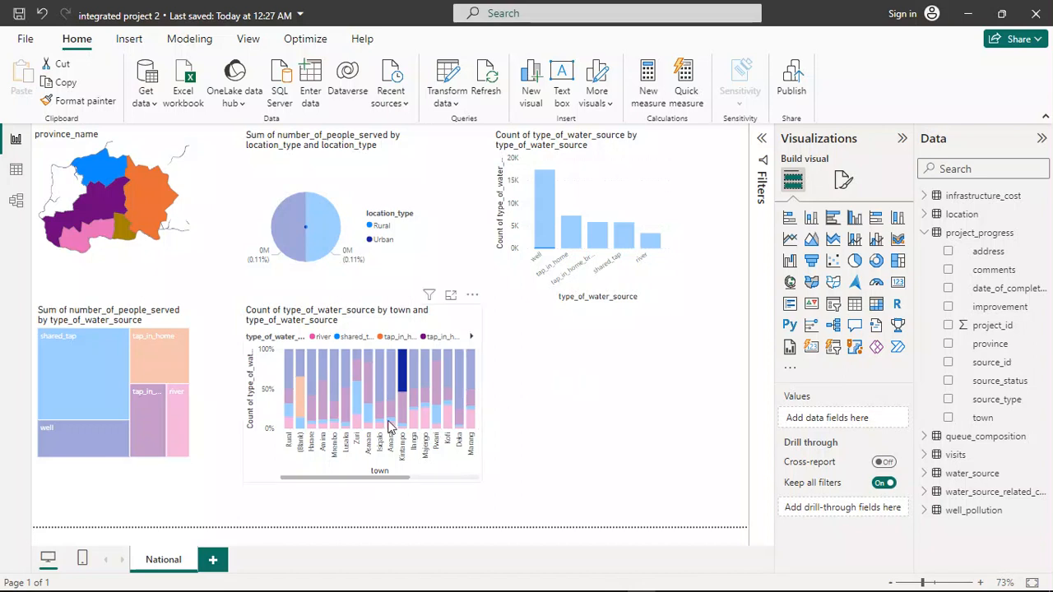
left_click(458, 466)
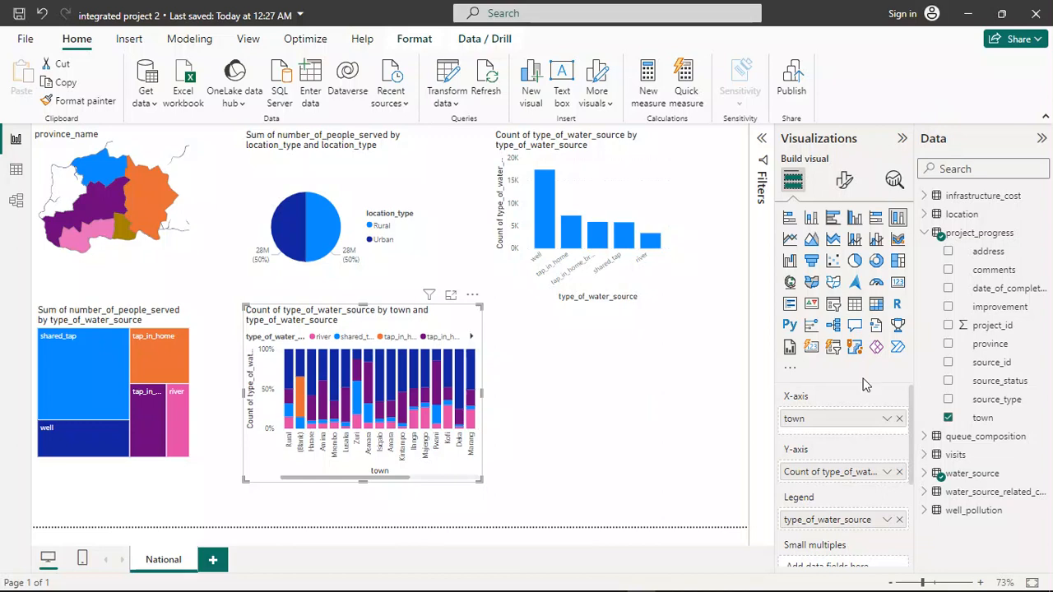
Review the town chart's field assignments, try it as a stacked column chart, and convert it to a stacked bar chart.
scroll(899, 401, "down", 2)
scroll(899, 401, "down", 2)
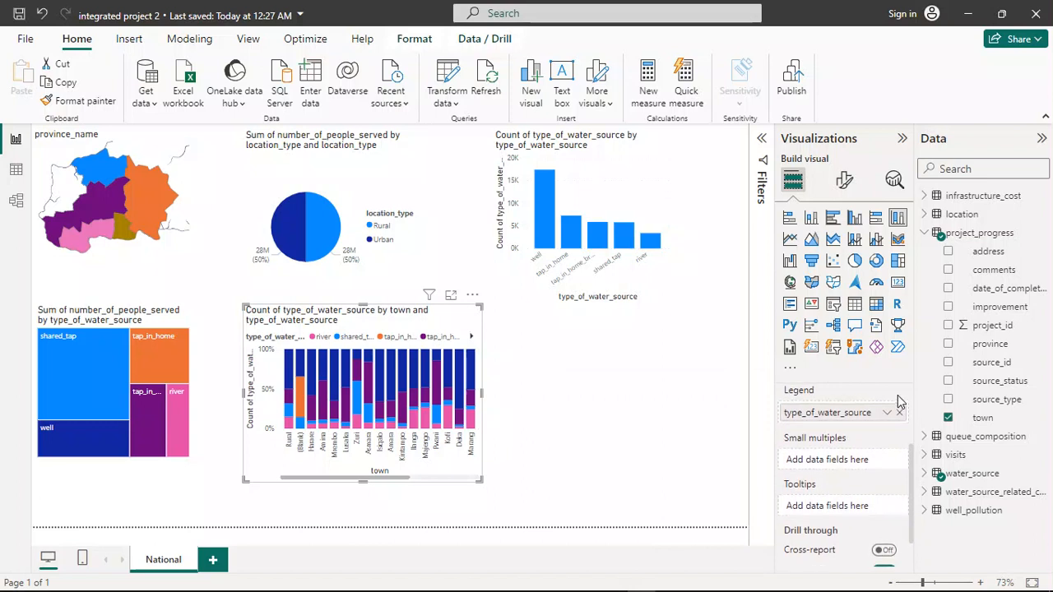
scroll(898, 401, "up", 3)
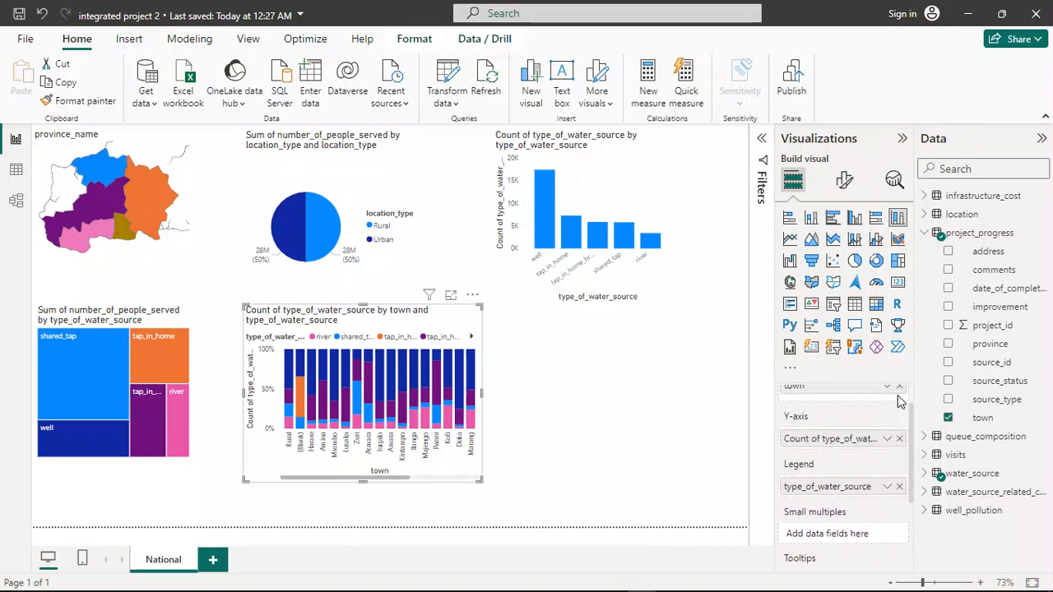
scroll(899, 400, "up", 1)
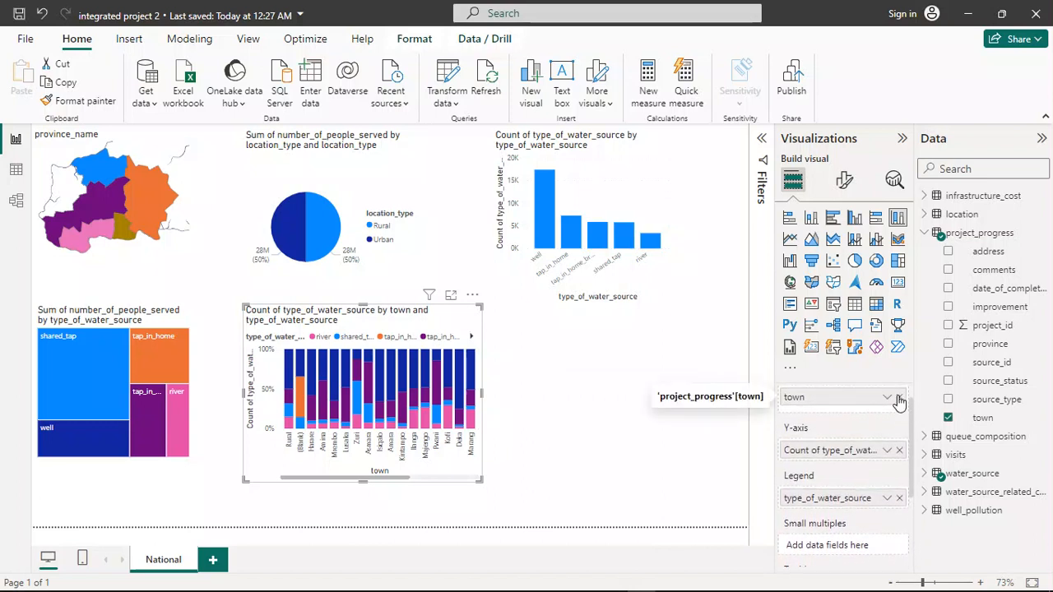
scroll(898, 401, "up", 1)
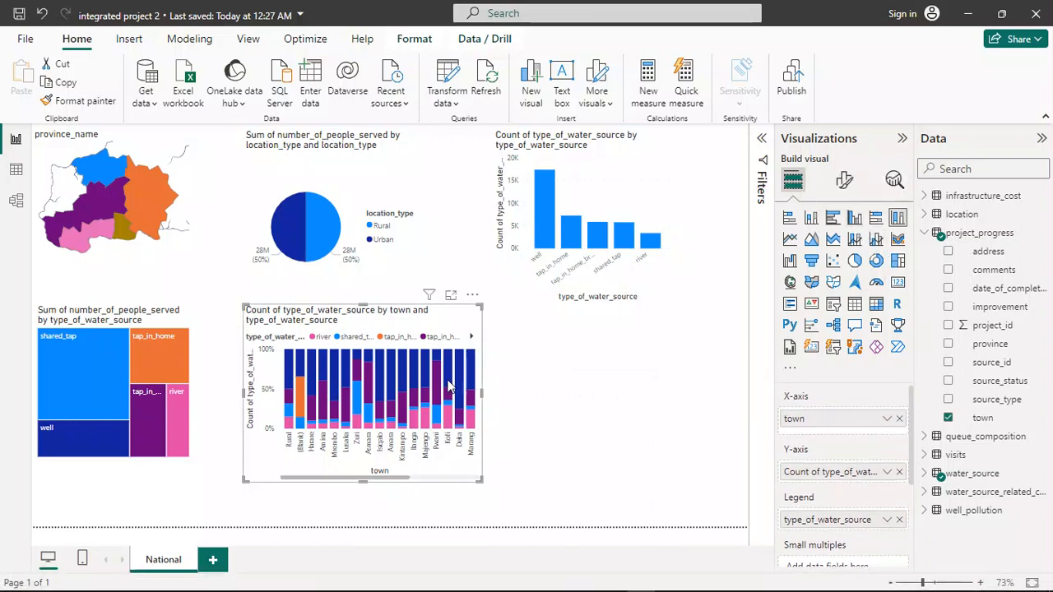
left_click(812, 219)
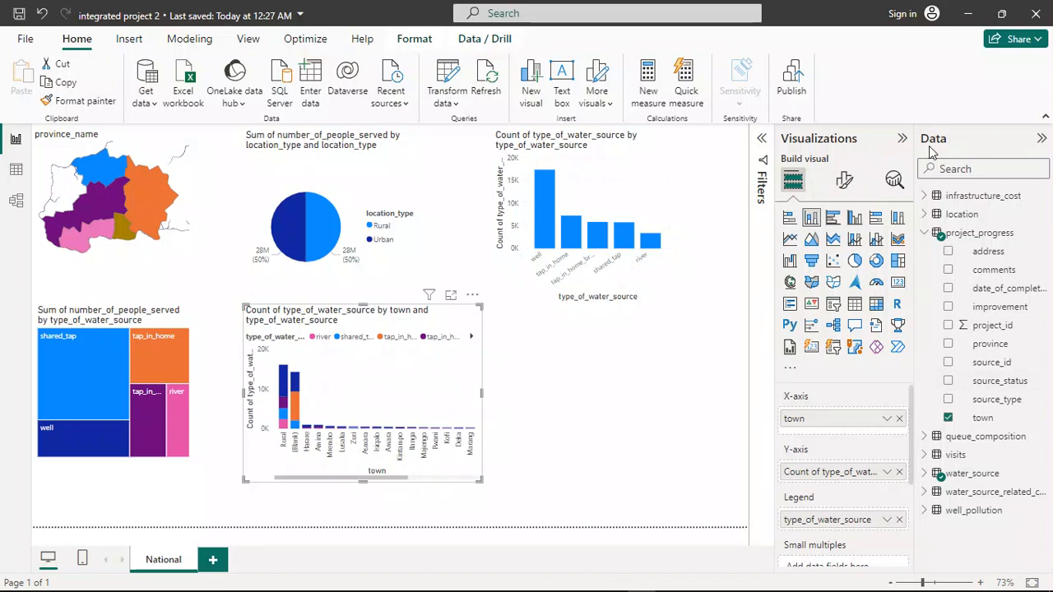
left_click(790, 219)
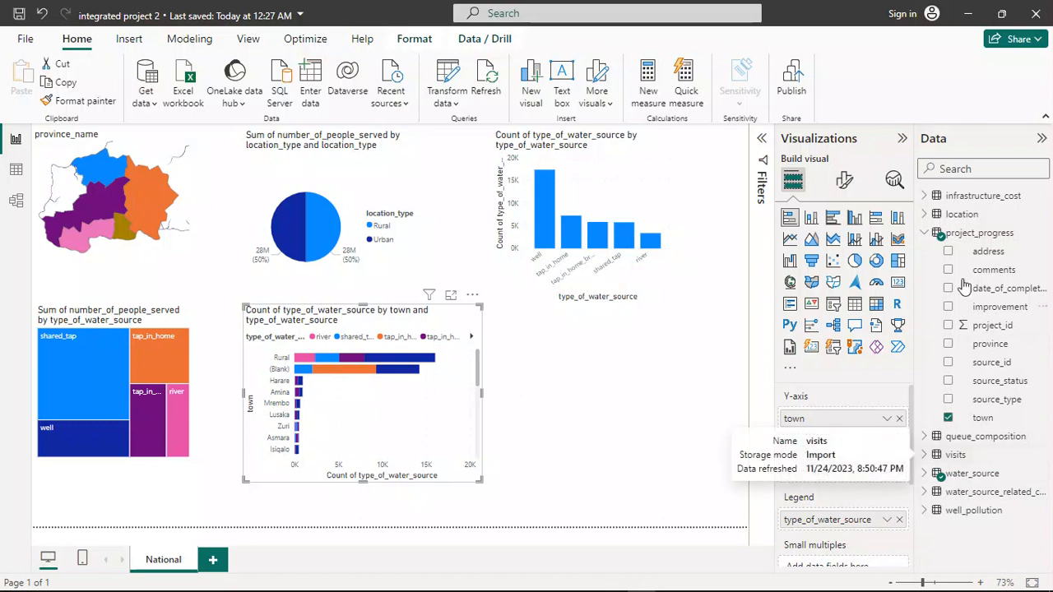
Replace town with town_name from the location table on the town chart's Y-axis, and widen the chart slightly.
left_click(926, 215)
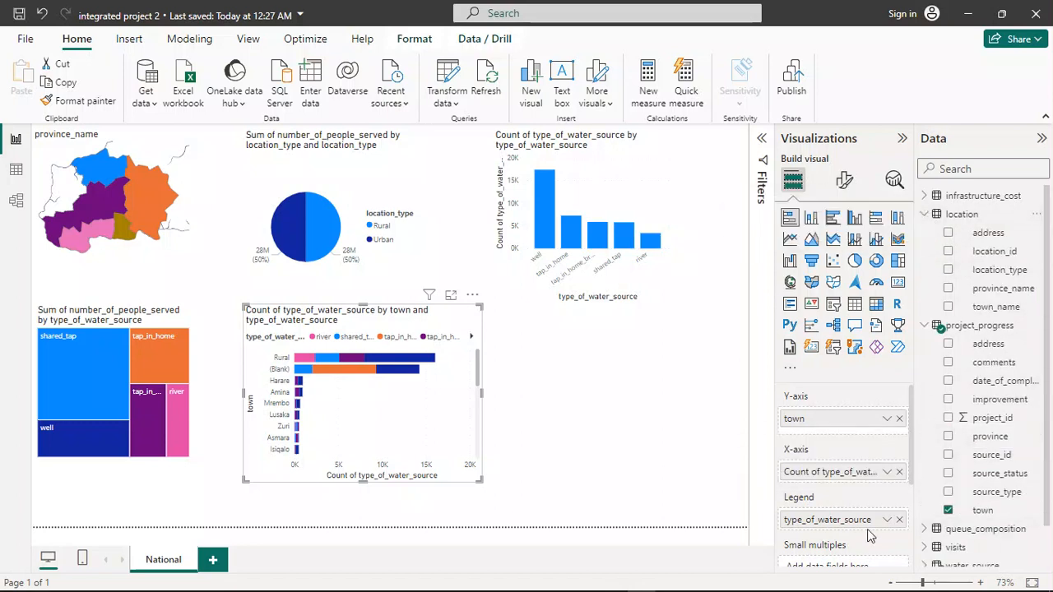
left_click(900, 419)
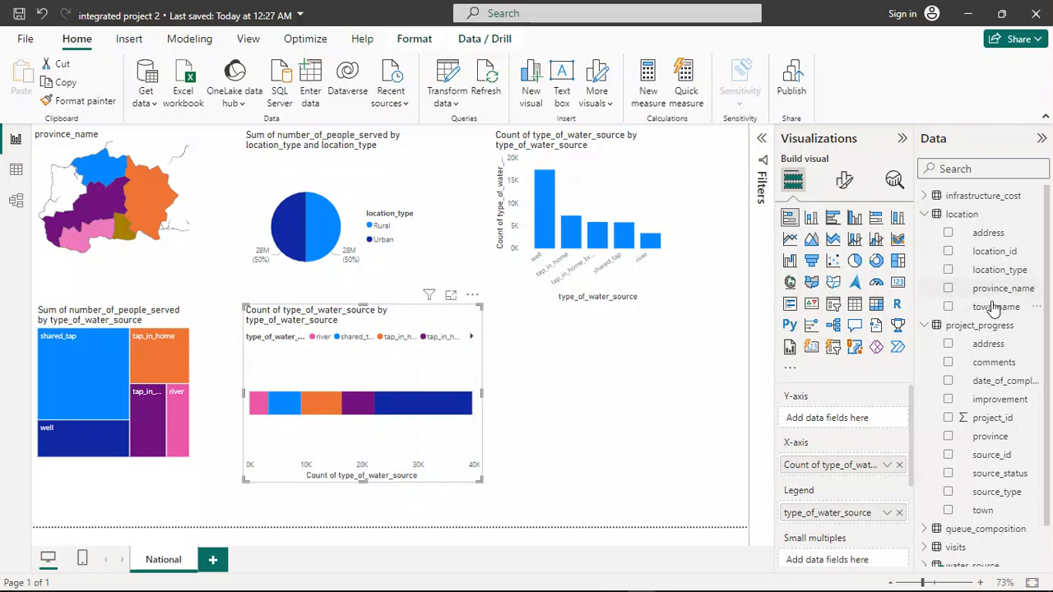
left_click_drag(993, 306, 833, 417)
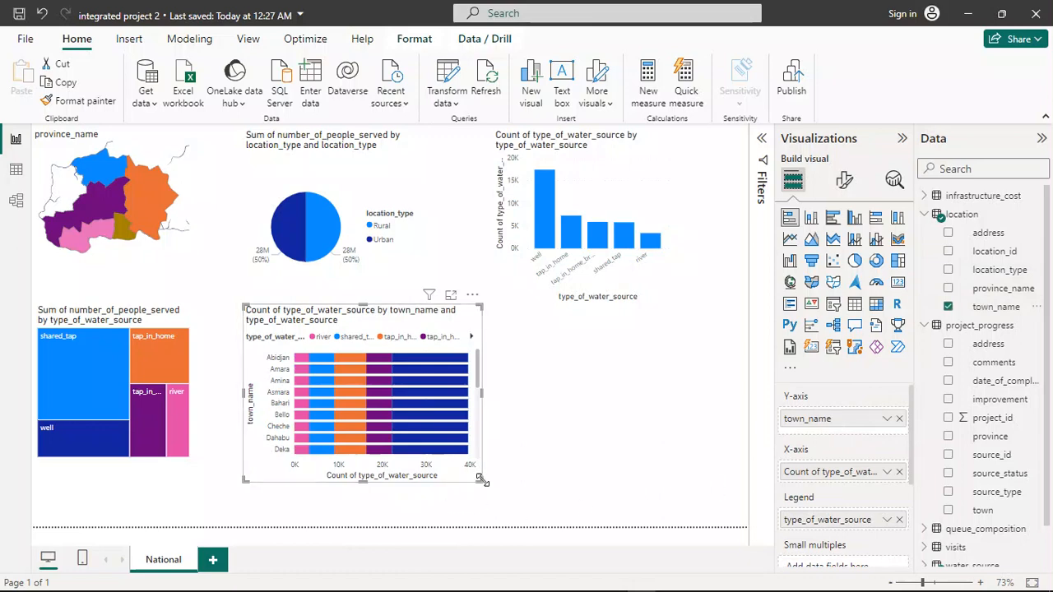
left_click_drag(484, 482, 505, 482)
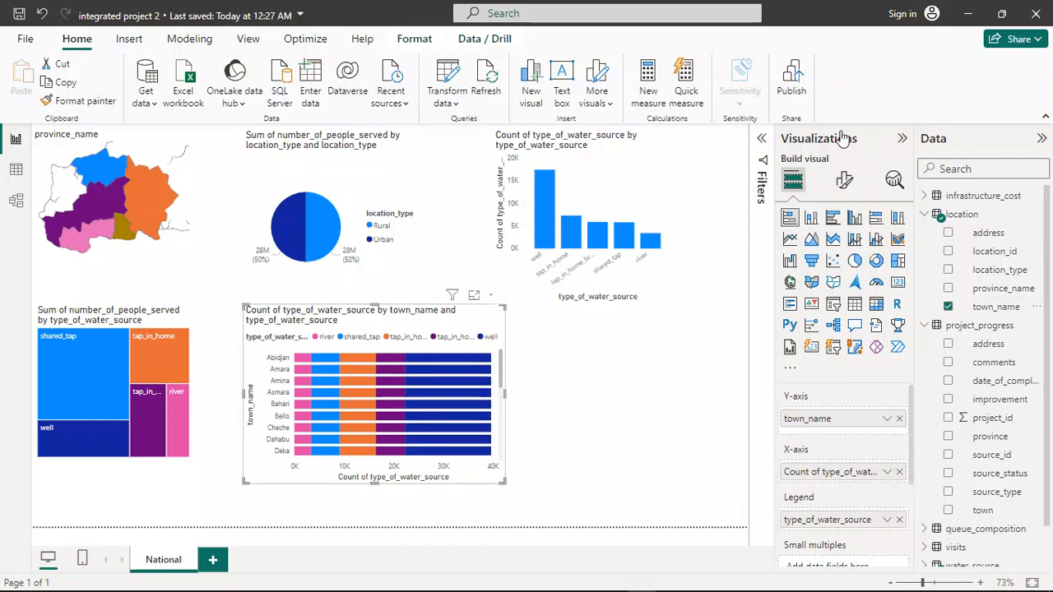
Try the town chart as a clustered bar and a 100% stacked bar chart, and return it to a stacked bar chart.
left_click(834, 221)
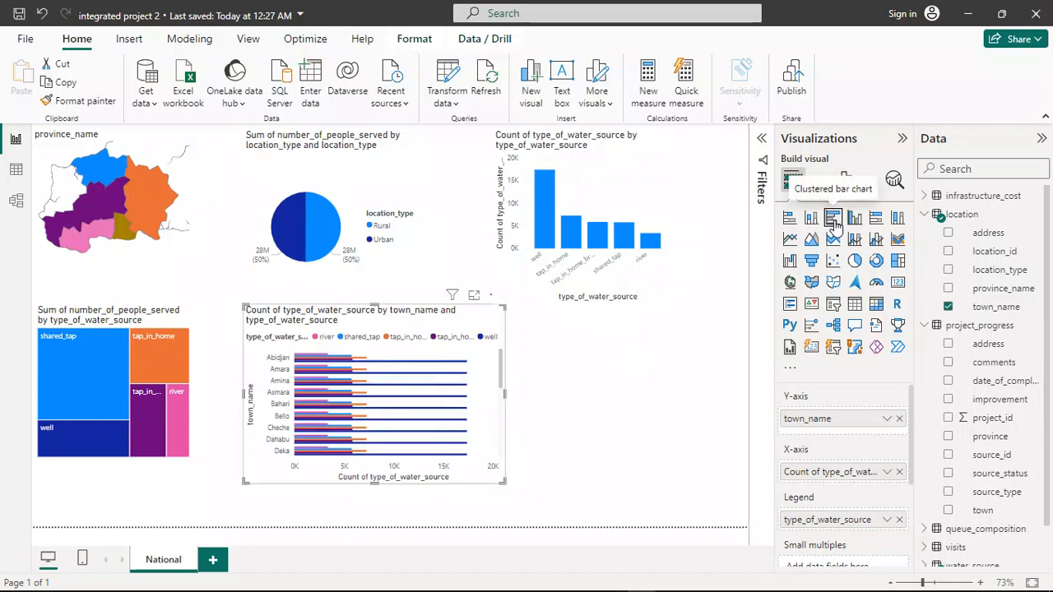
left_click(877, 219)
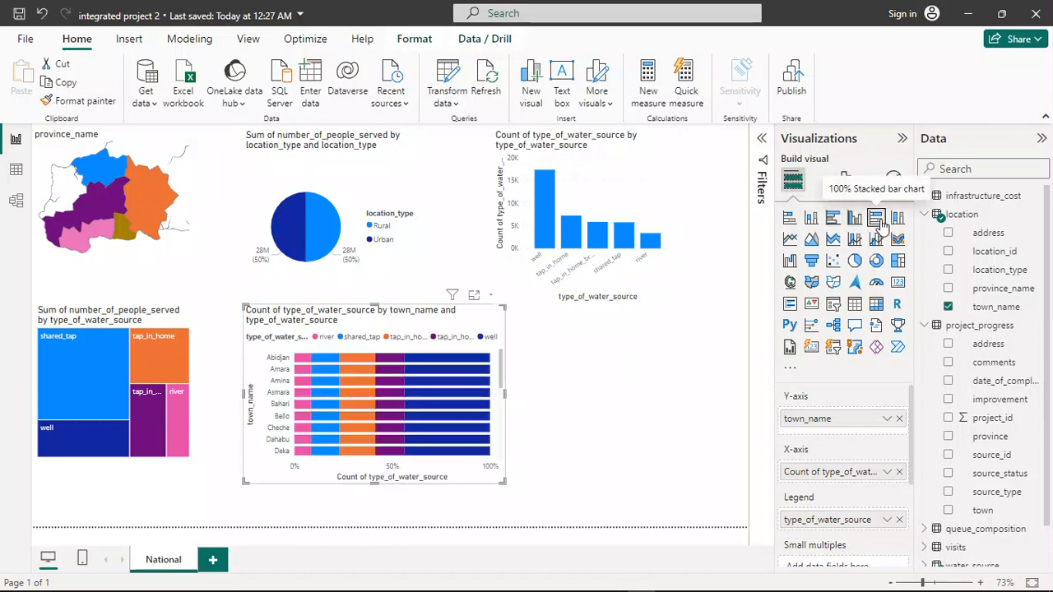
left_click(790, 219)
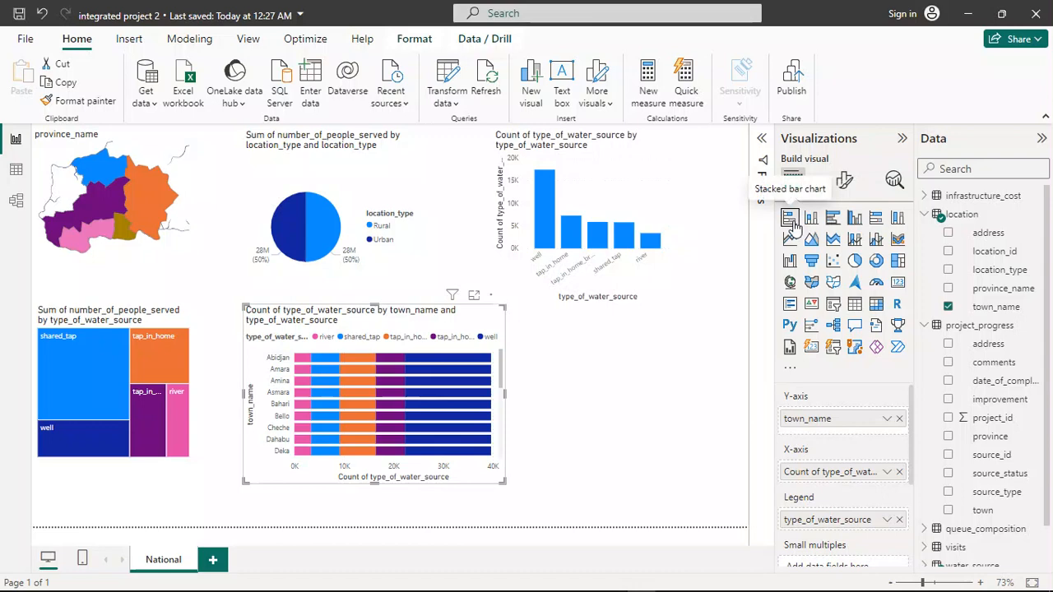
Replace town_name on the town chart's Y-axis with town from the project_progress table.
mouse_move(428, 591)
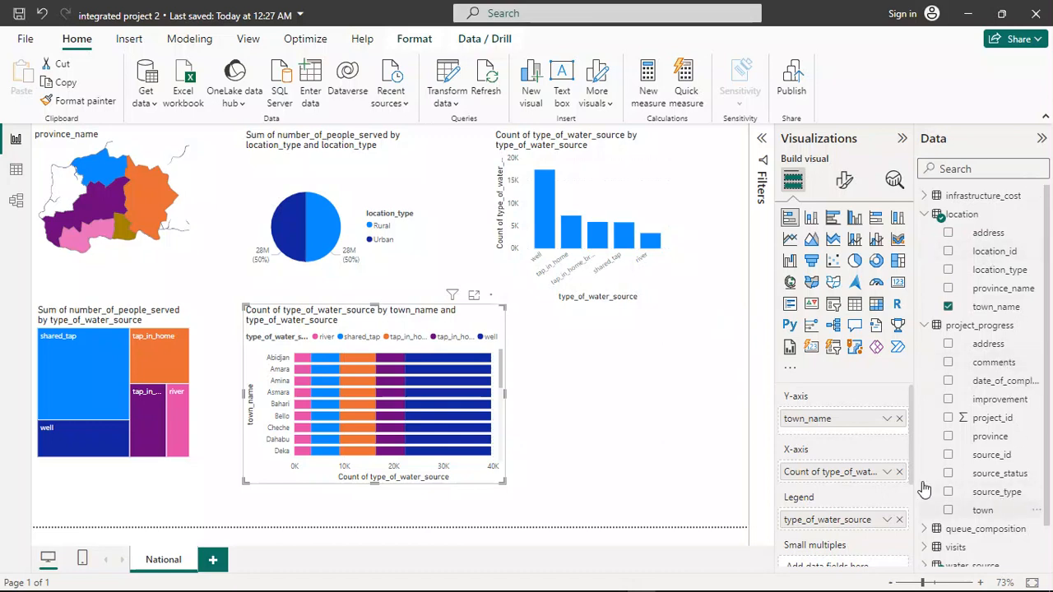
left_click_drag(994, 512, 877, 432)
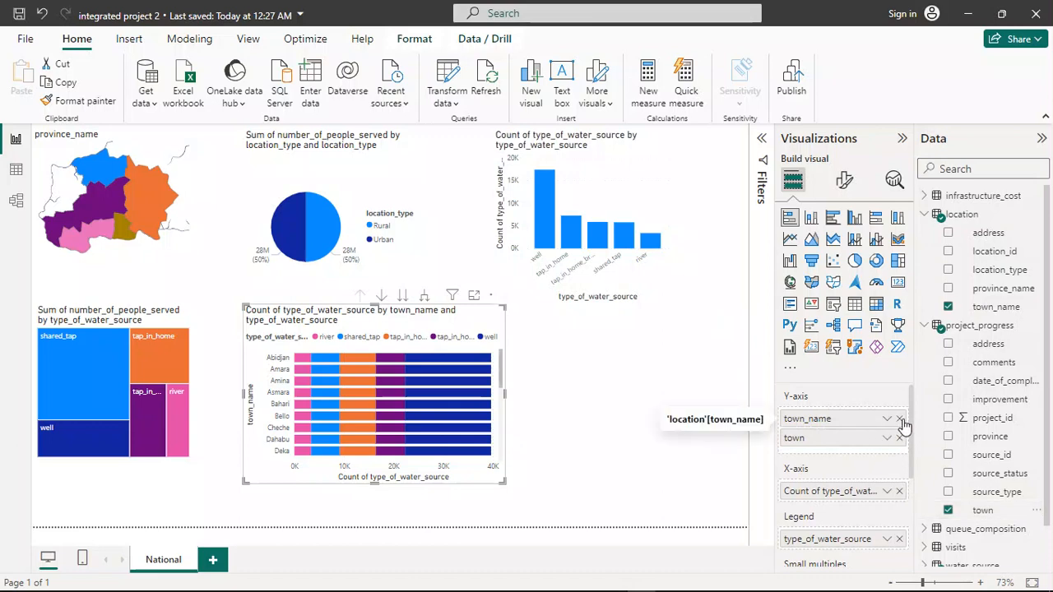
left_click(899, 419)
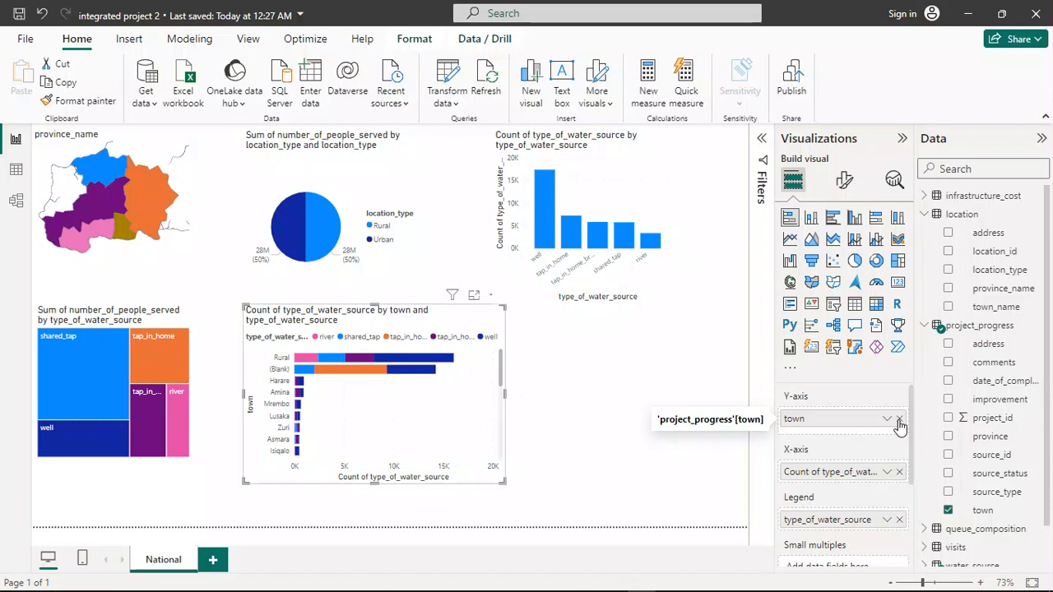
Switch to the PDF in WPS Office to compare the town chart with the example dashboard, and return to Power BI.
mouse_move(658, 589)
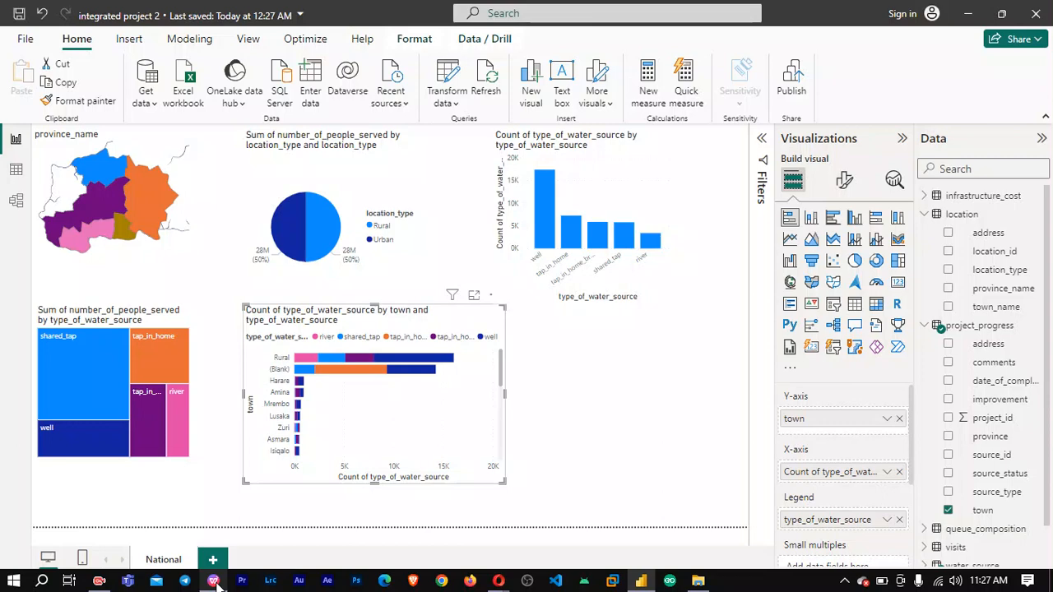
left_click(214, 581)
scroll(459, 411, "down", 10)
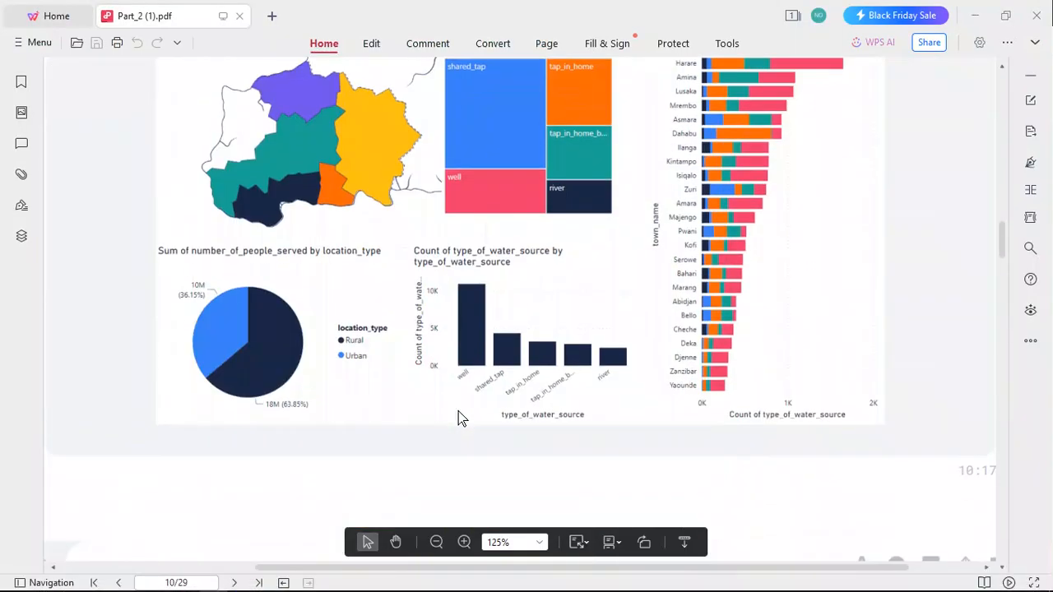
scroll(458, 412, "up", 3)
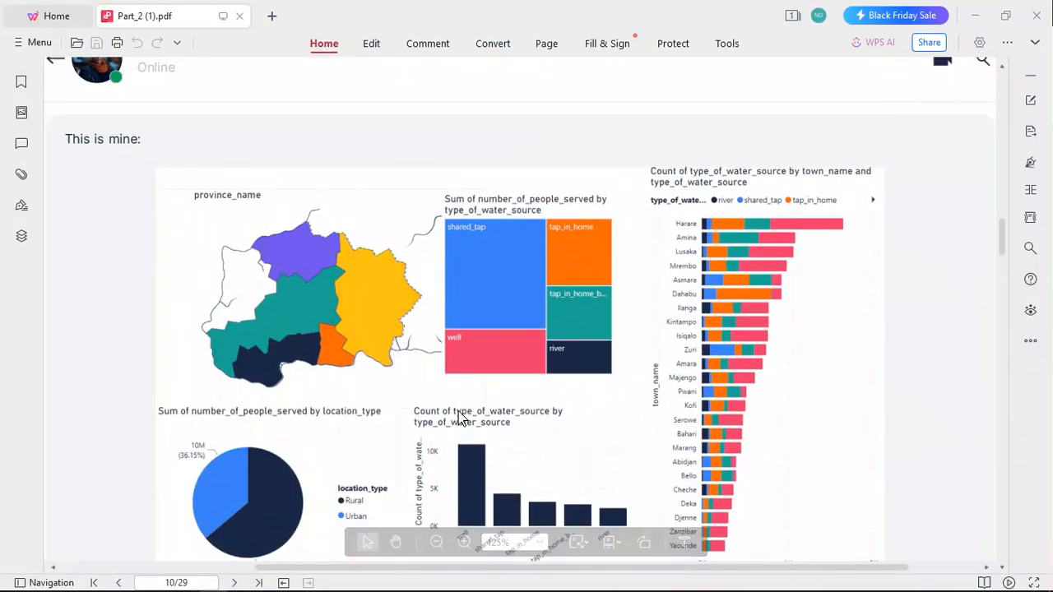
scroll(459, 420, "up", 1)
scroll(458, 419, "down", 1)
scroll(458, 412, "down", 2)
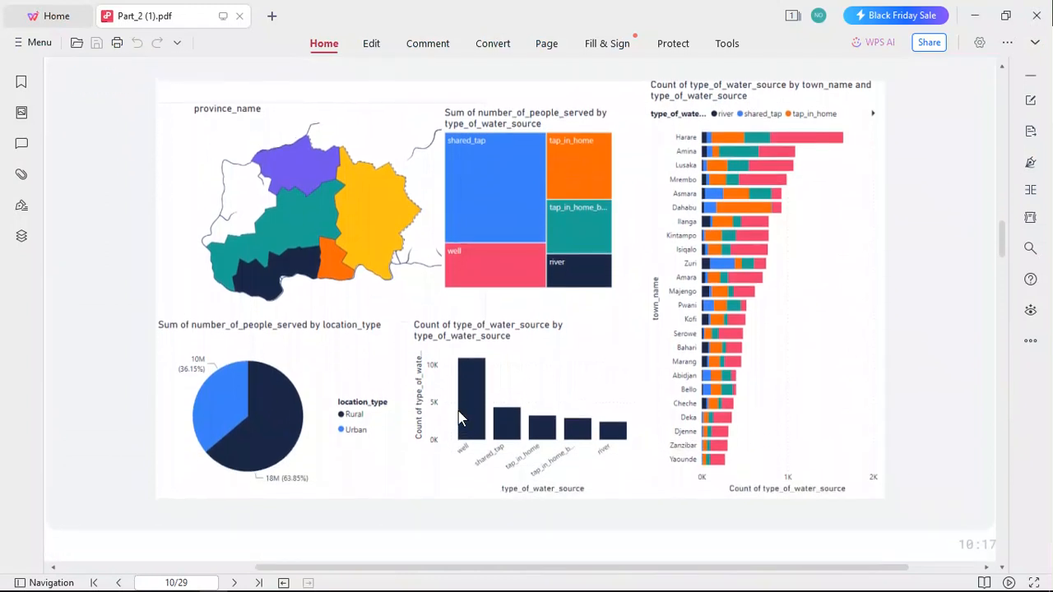
scroll(459, 418, "up", 2)
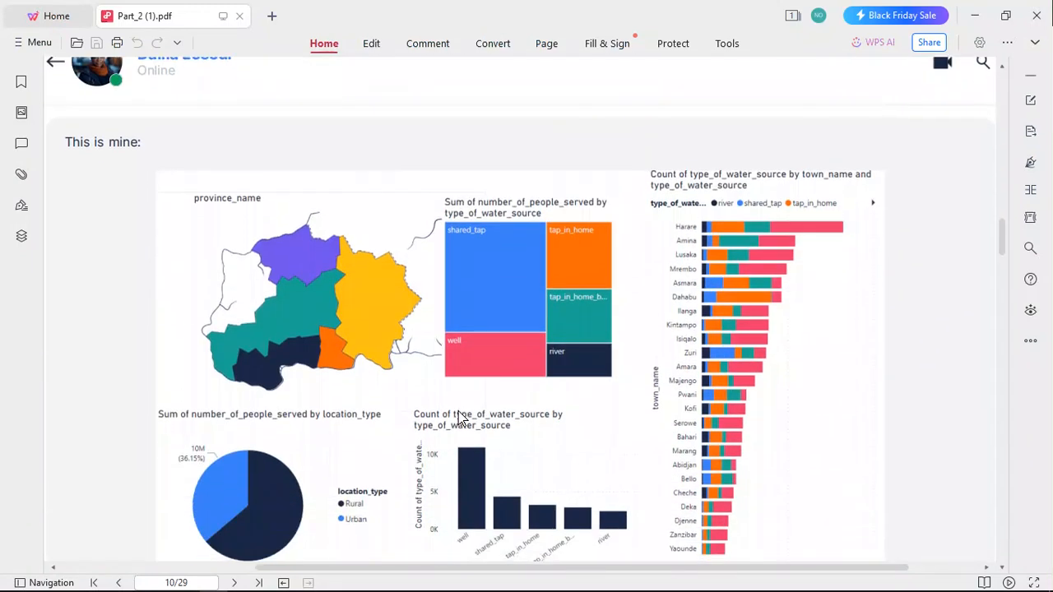
scroll(662, 395, "down", 6)
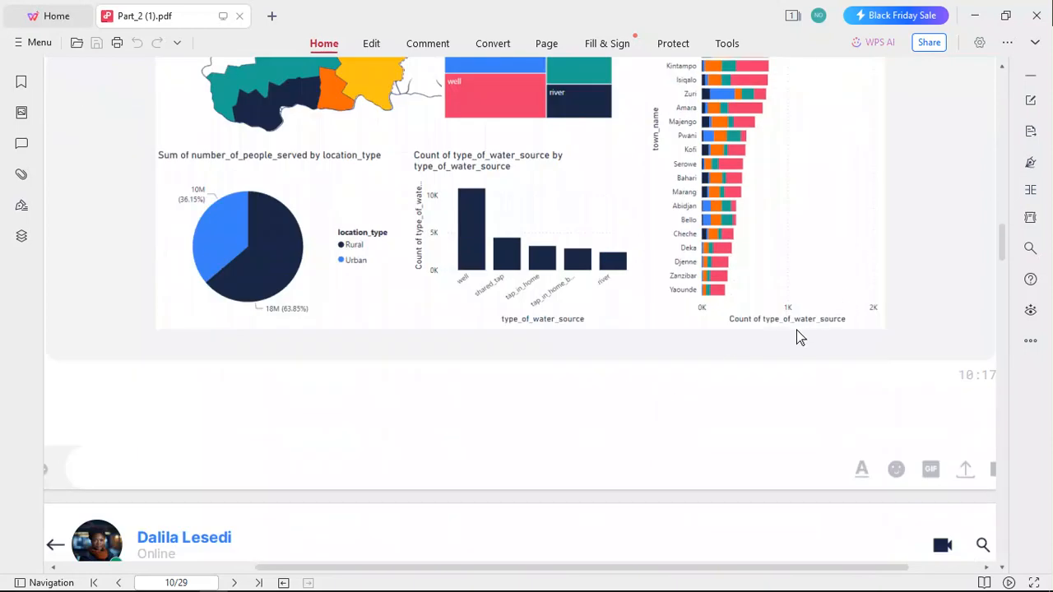
scroll(796, 331, "up", 5)
scroll(797, 330, "up", 3)
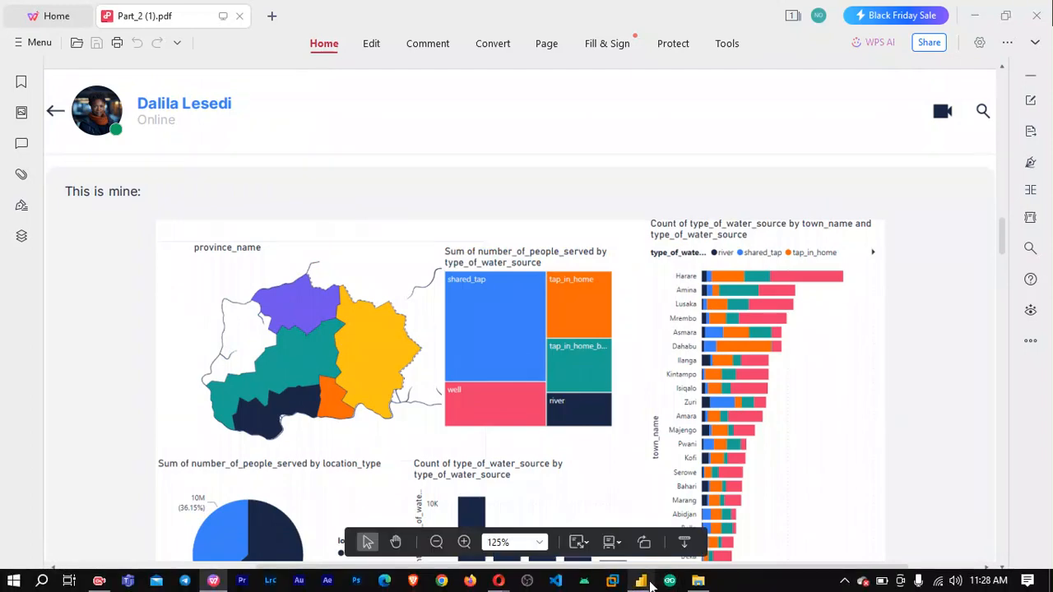
left_click(646, 581)
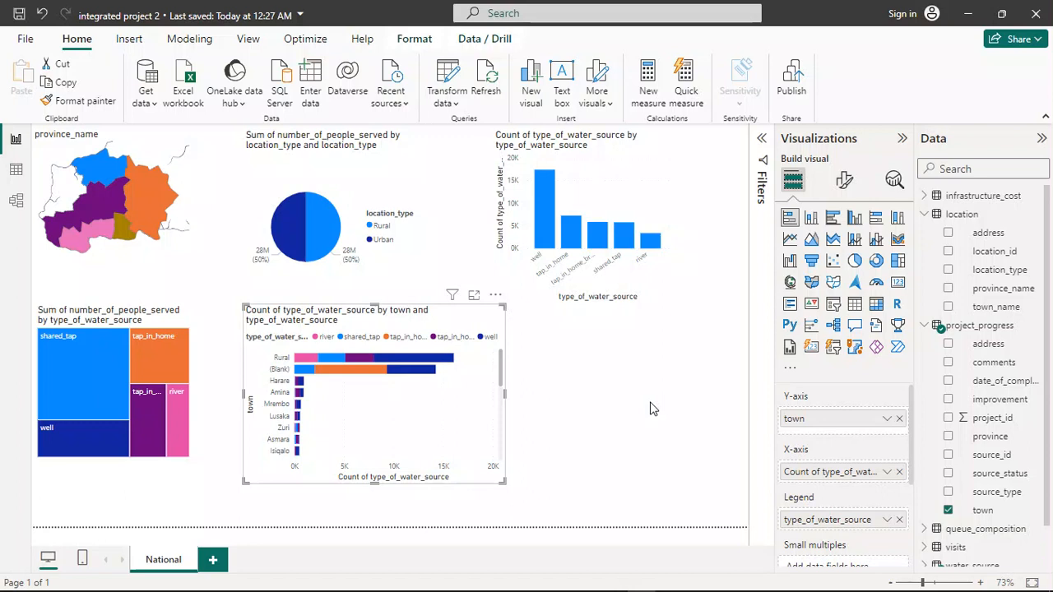
Swap town for the location table's town_name on the town chart's Y-axis, and enlarge the chart slightly.
key("XF86AudioRaiseVolume")
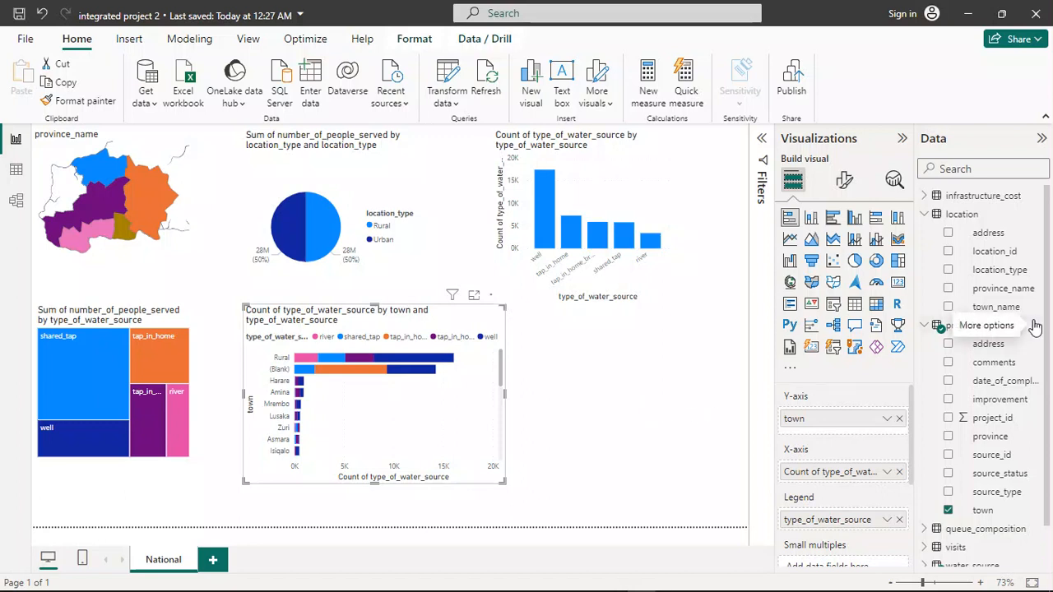
left_click(949, 511)
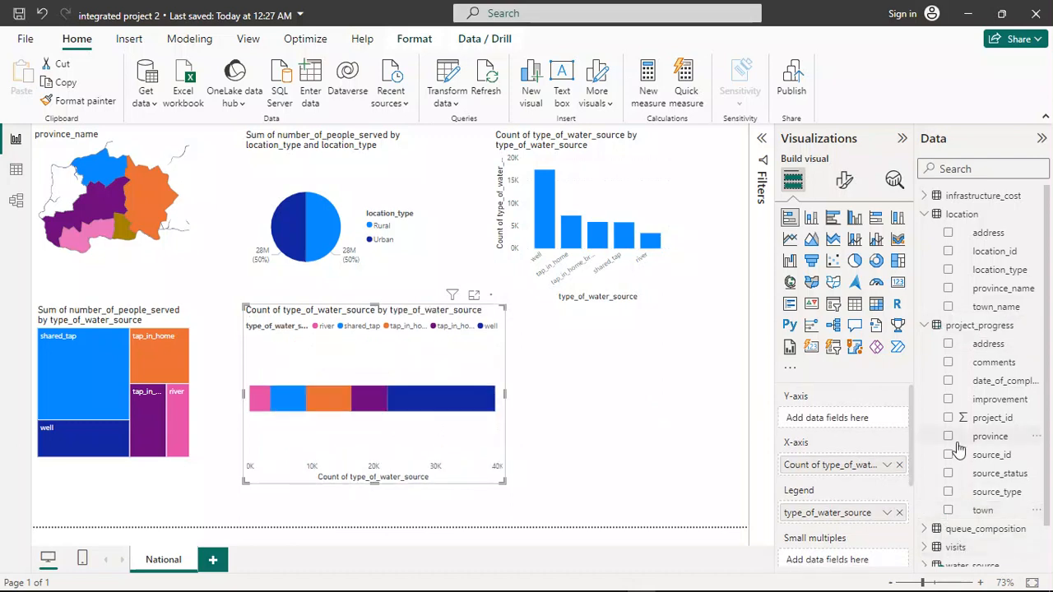
scroll(958, 448, "down", 1)
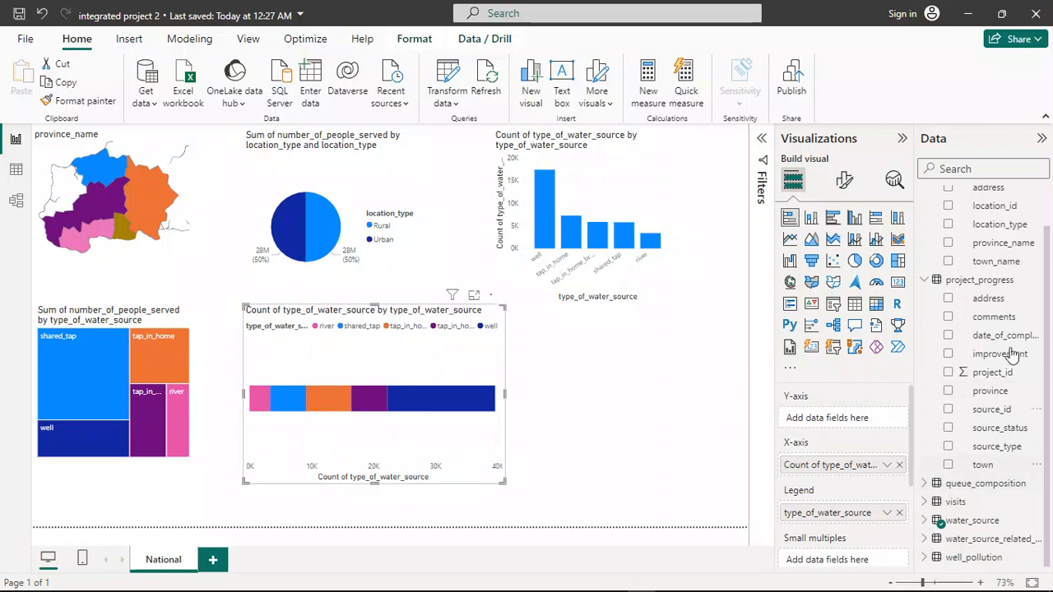
left_click_drag(987, 260, 839, 419)
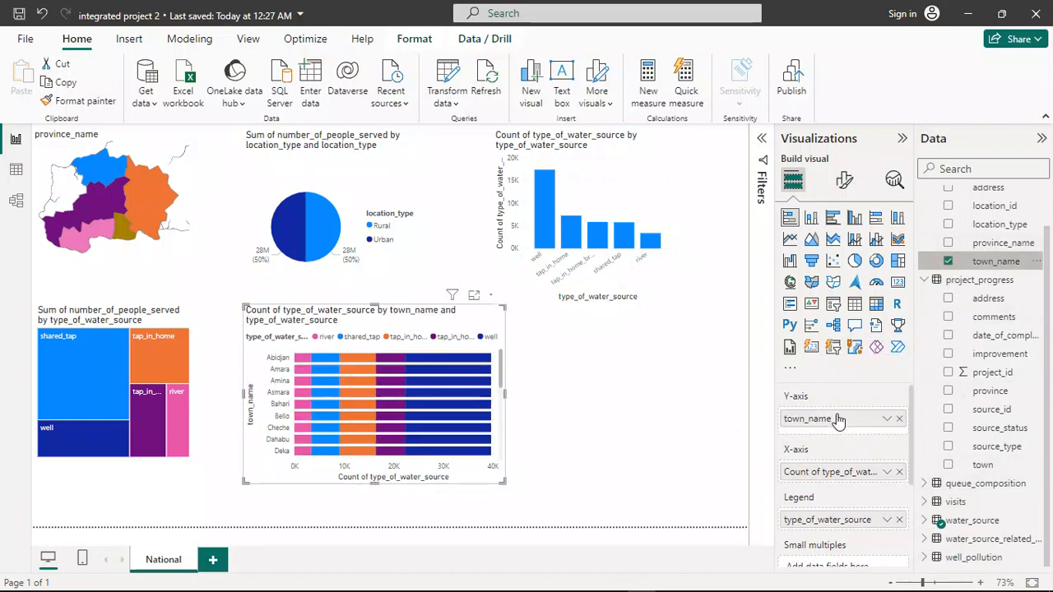
left_click_drag(503, 482, 530, 493)
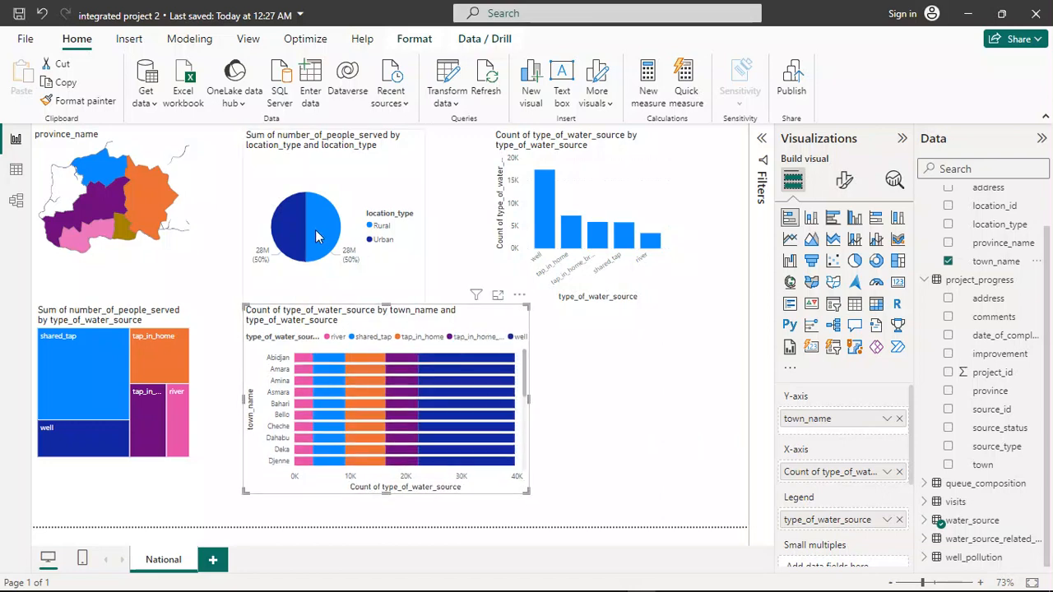
Select the location_type pie chart, compare it with the example in the WPS Office PDF, and return to Power BI.
left_click(346, 162)
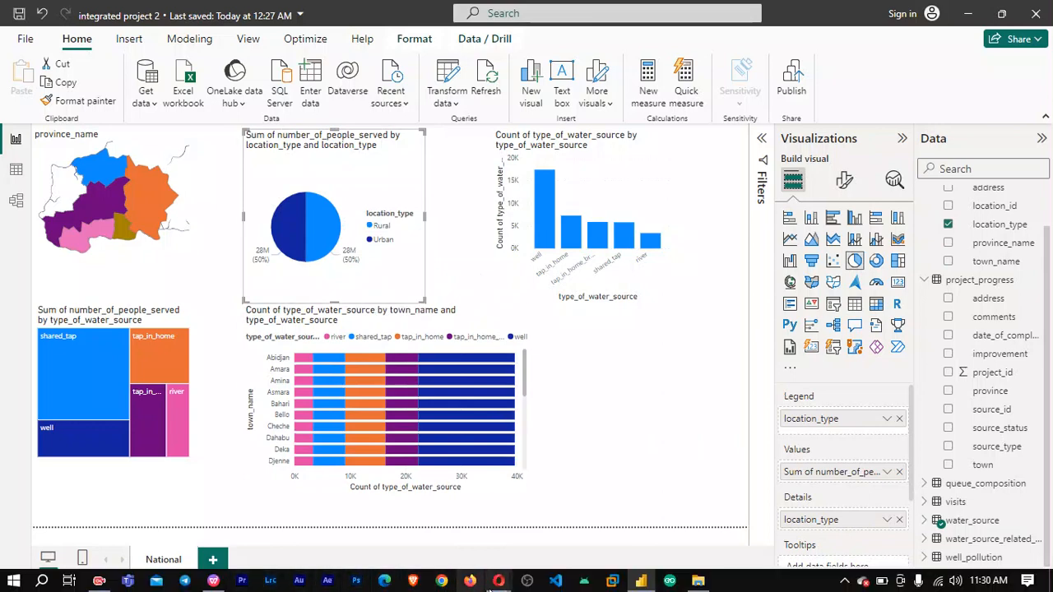
left_click(214, 581)
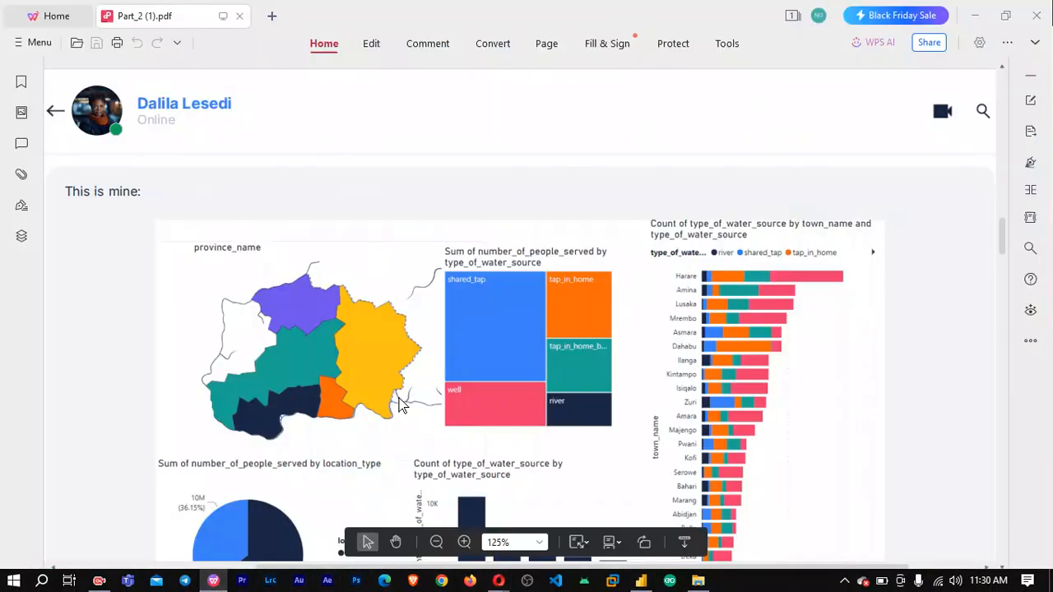
scroll(399, 398, "down", 3)
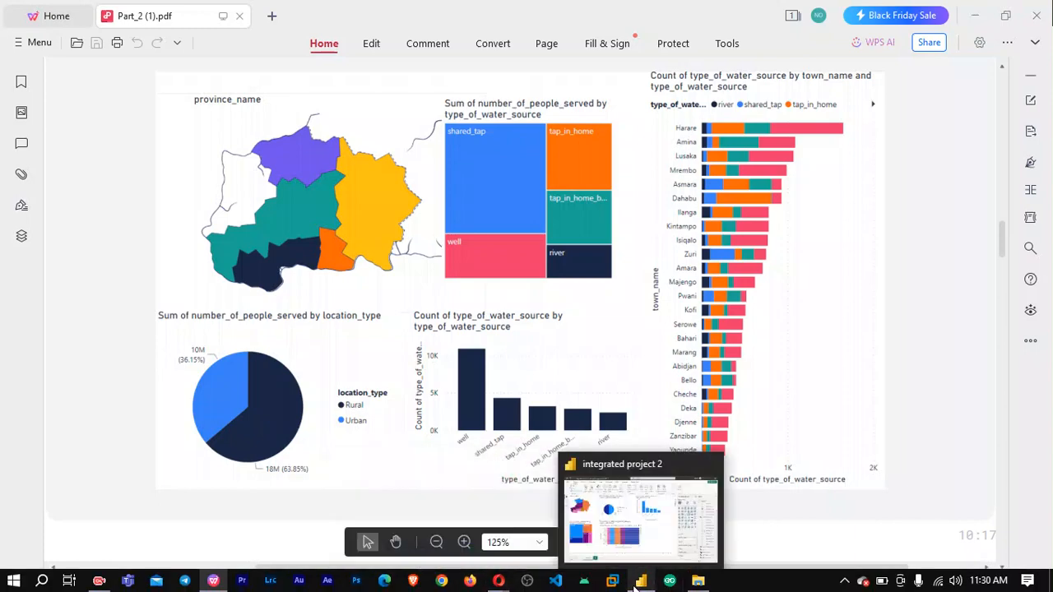
left_click(634, 586)
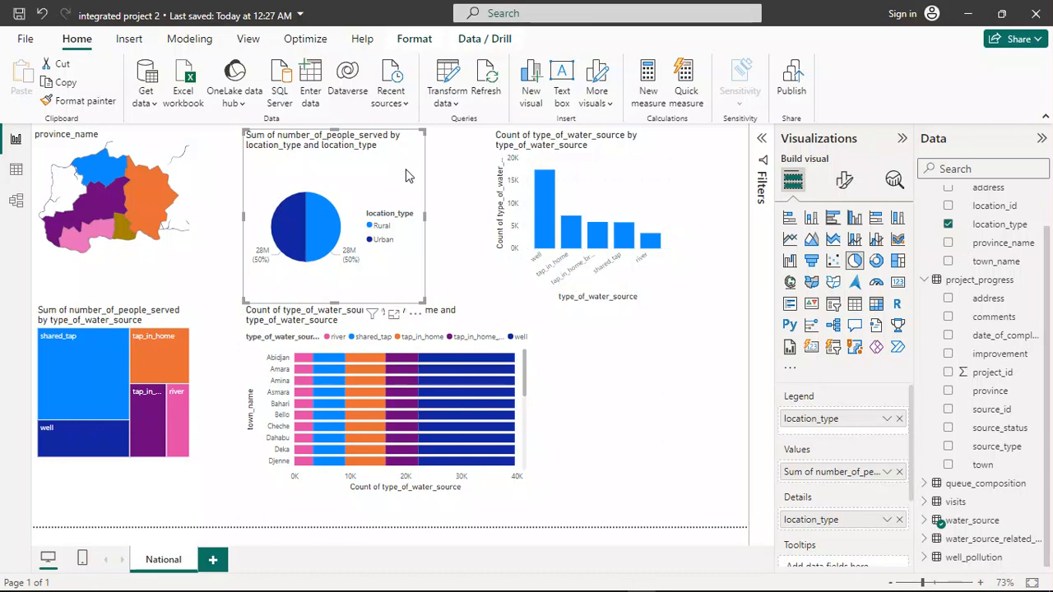
Select the town chart and switch to the WPS Office PDF to review the example, filter-direction note, and National page instructions on town and rural data.
left_click(507, 494)
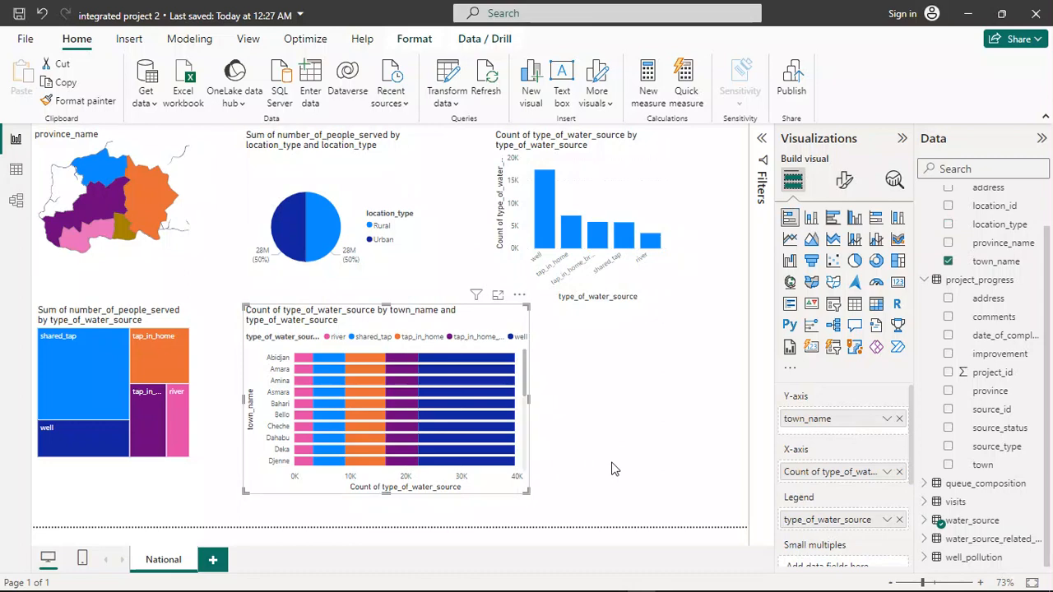
mouse_move(493, 590)
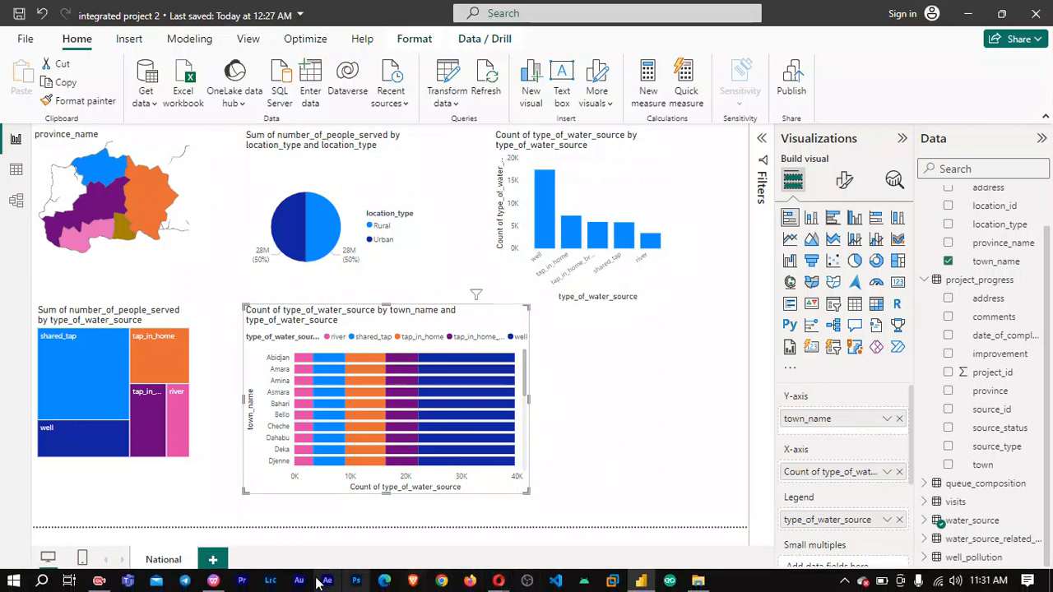
left_click(213, 581)
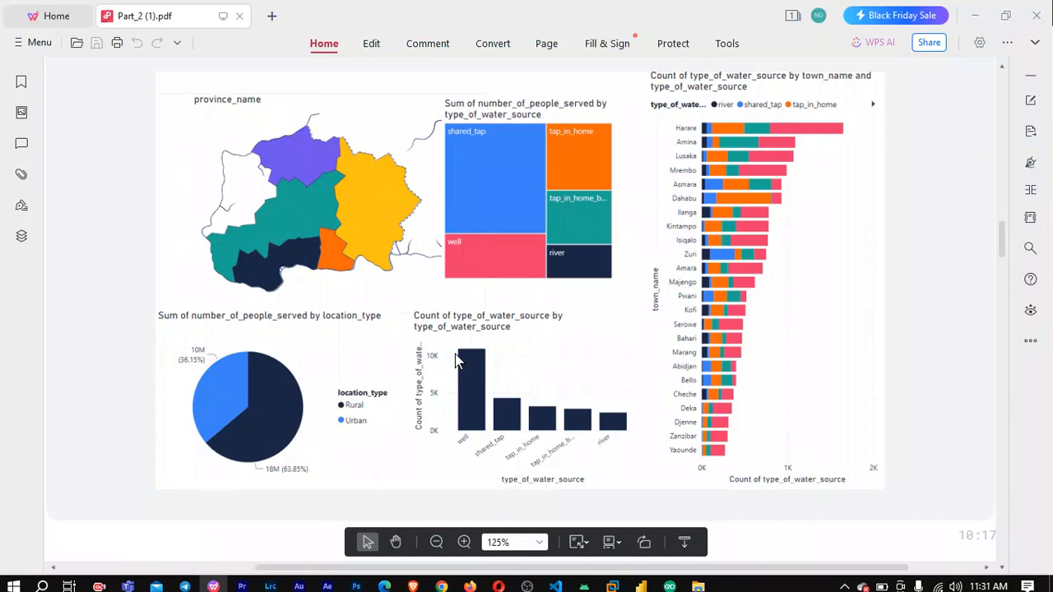
scroll(455, 353, "down", 5)
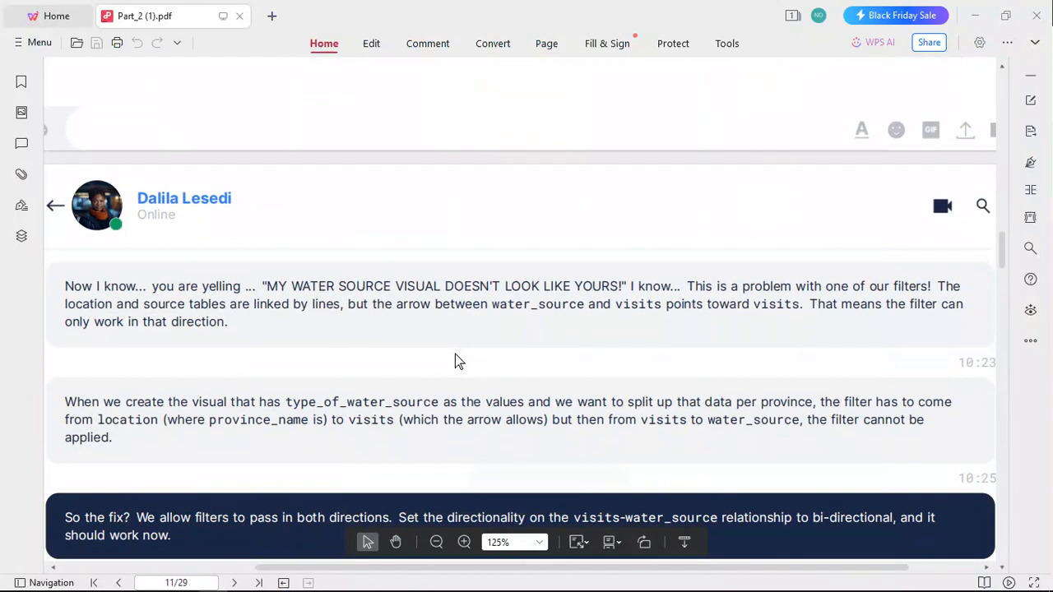
scroll(455, 354, "up", 4)
scroll(458, 362, "up", 3)
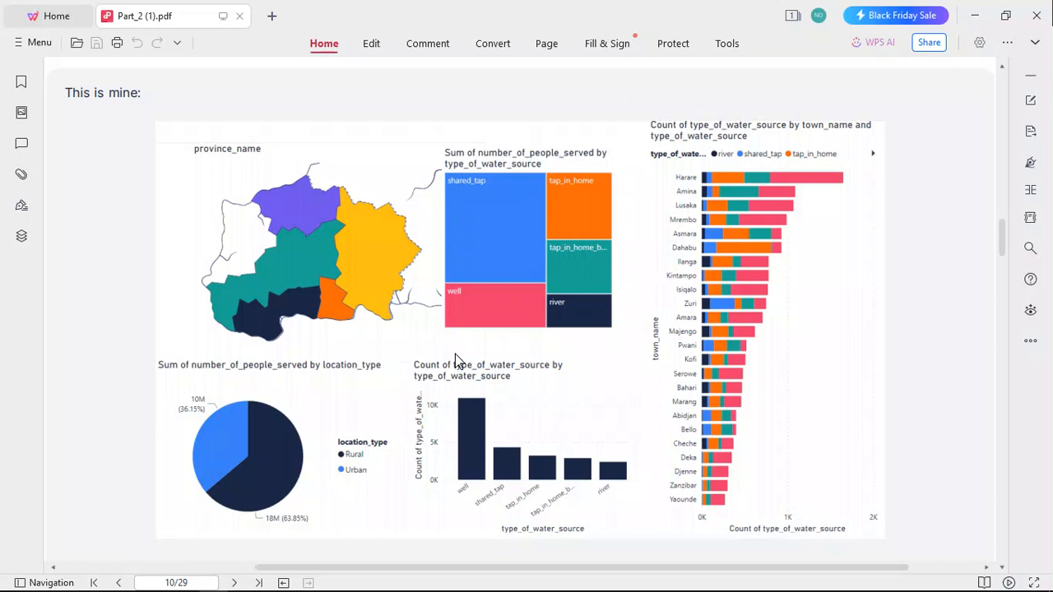
scroll(456, 362, "up", 10)
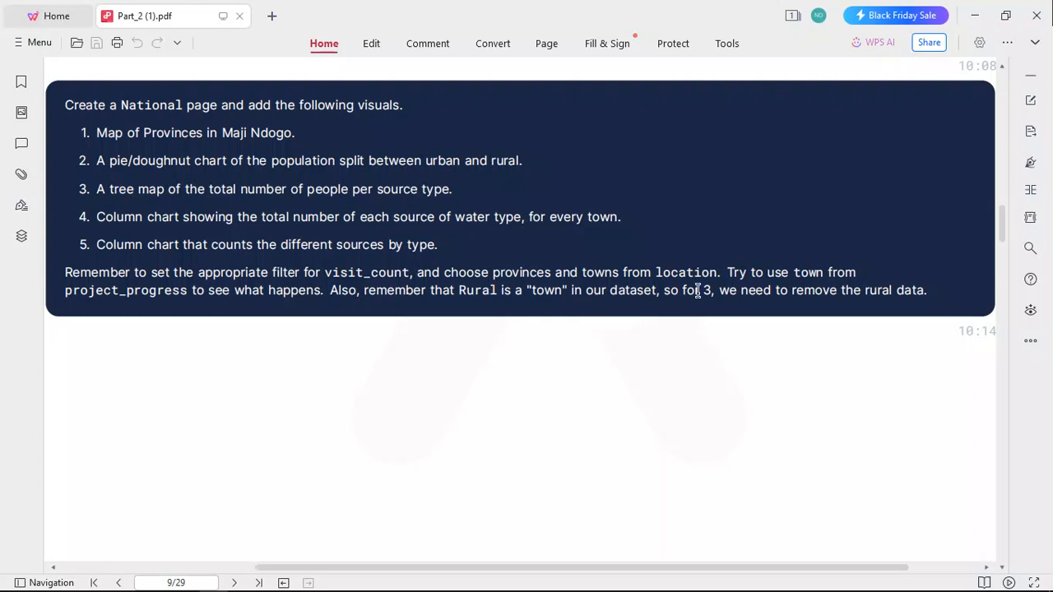
left_click_drag(725, 272, 931, 305)
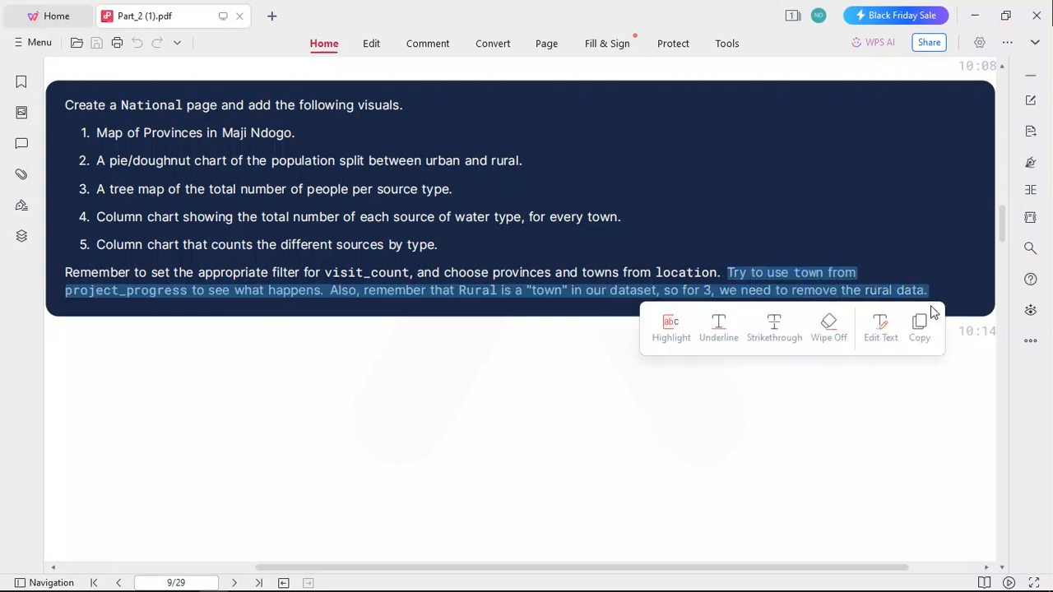
left_click(569, 284)
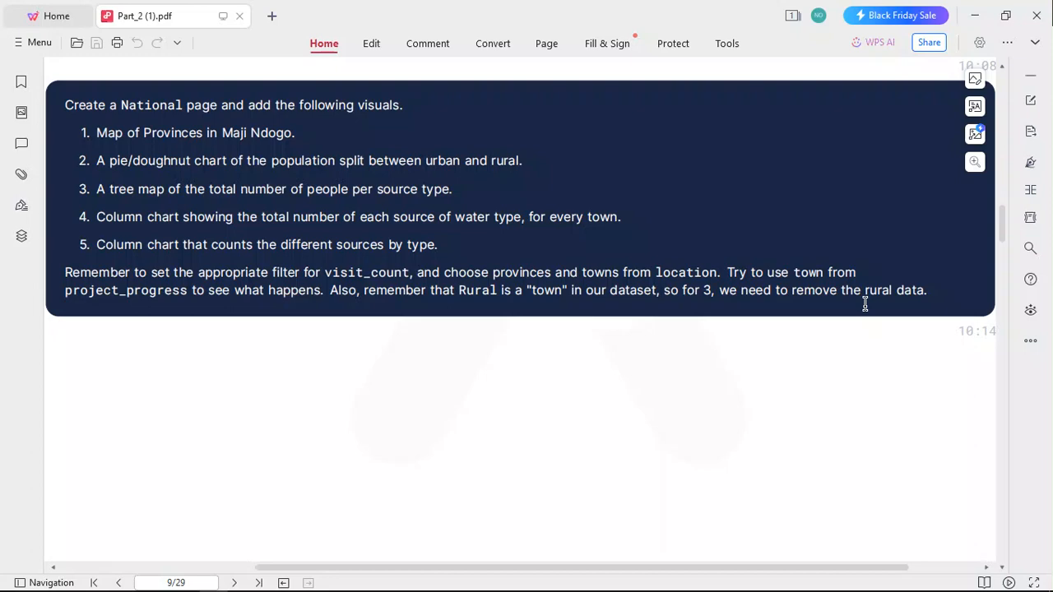
Review the PDF's example dashboard and its note on fixing the visits-water_source filter direction, and return to Power BI.
scroll(865, 306, "down", 10)
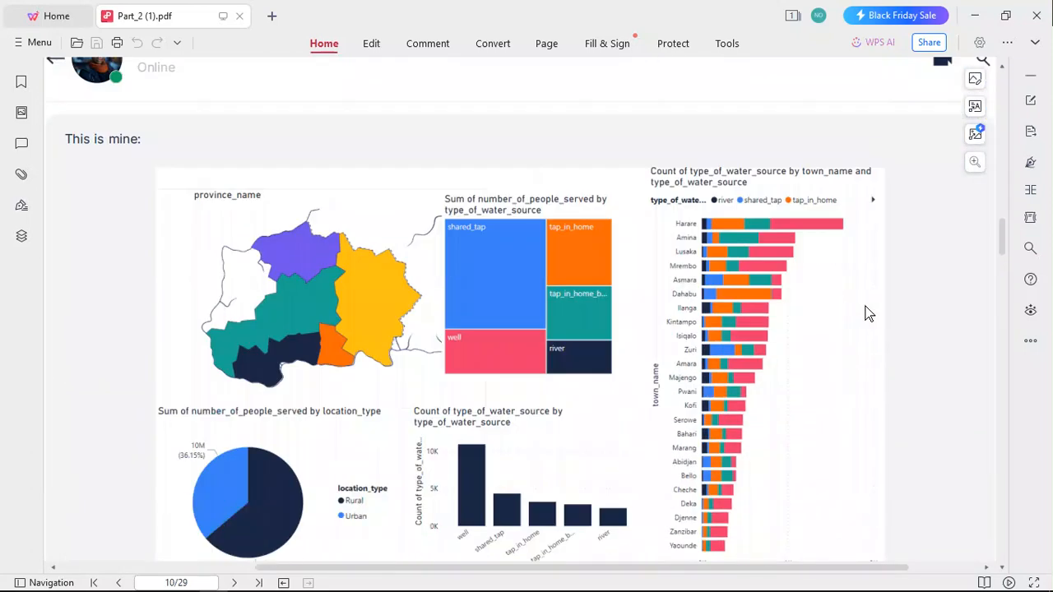
scroll(866, 306, "down", 6)
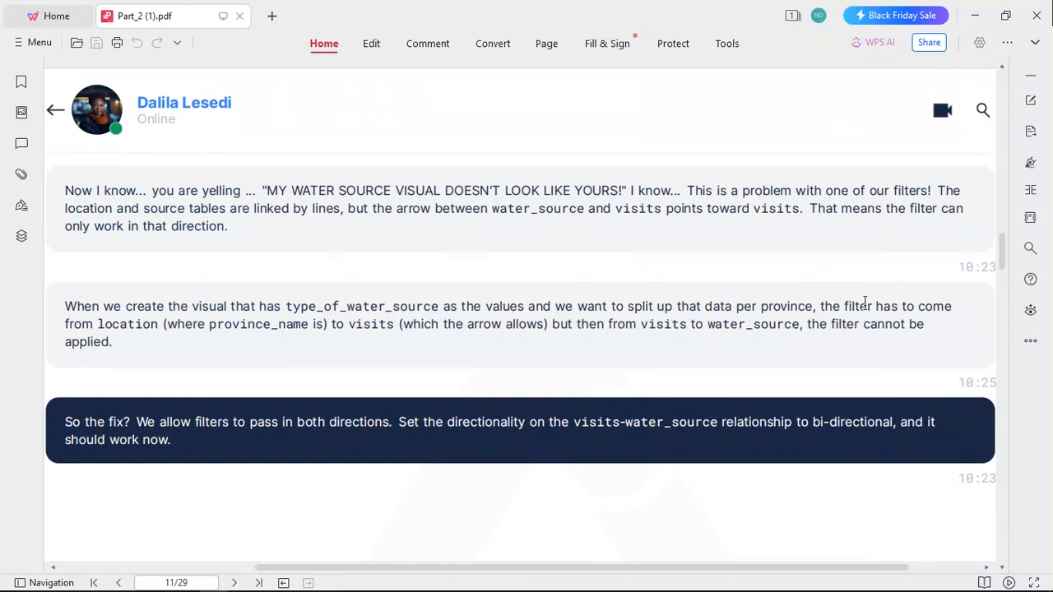
scroll(866, 306, "down", 2)
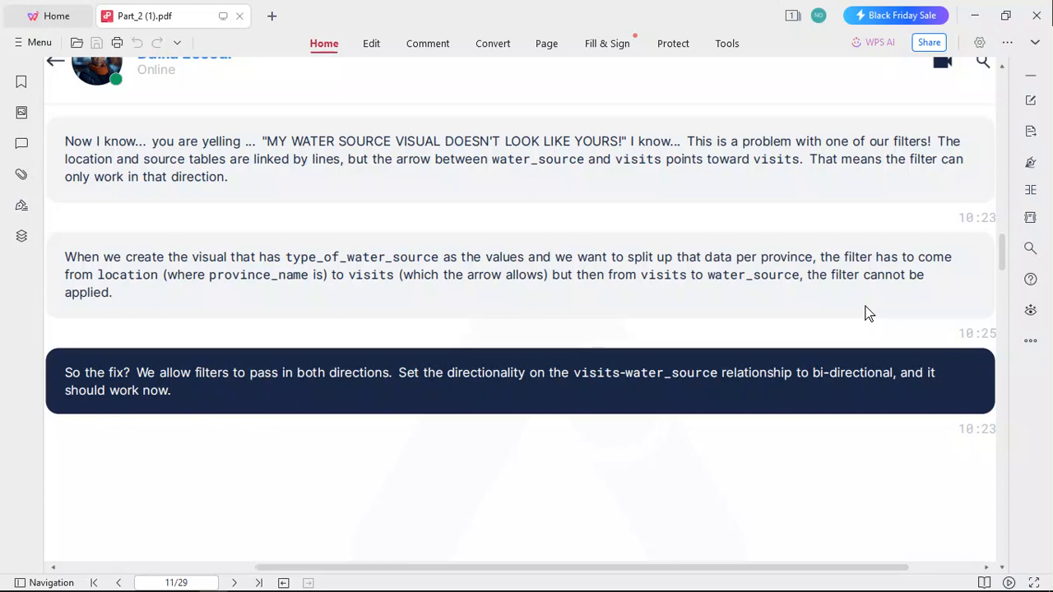
scroll(865, 313, "up", 1)
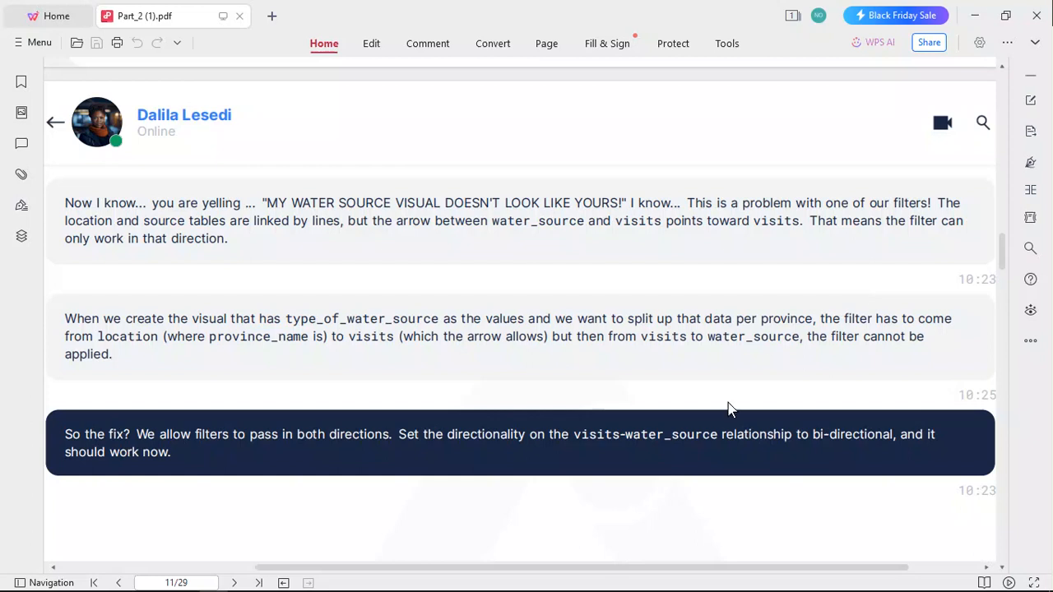
mouse_move(642, 582)
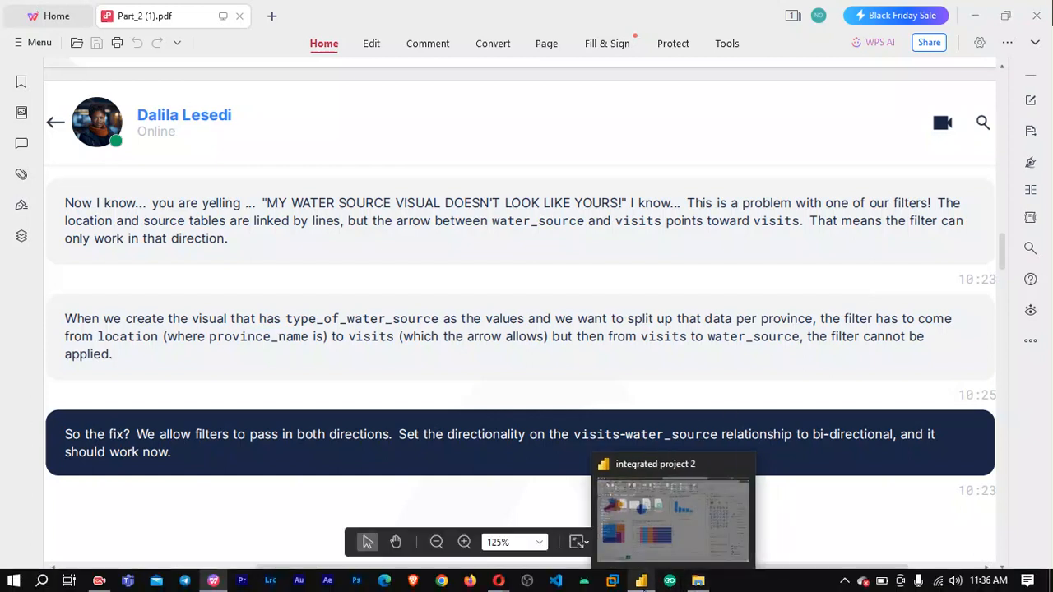
left_click(641, 582)
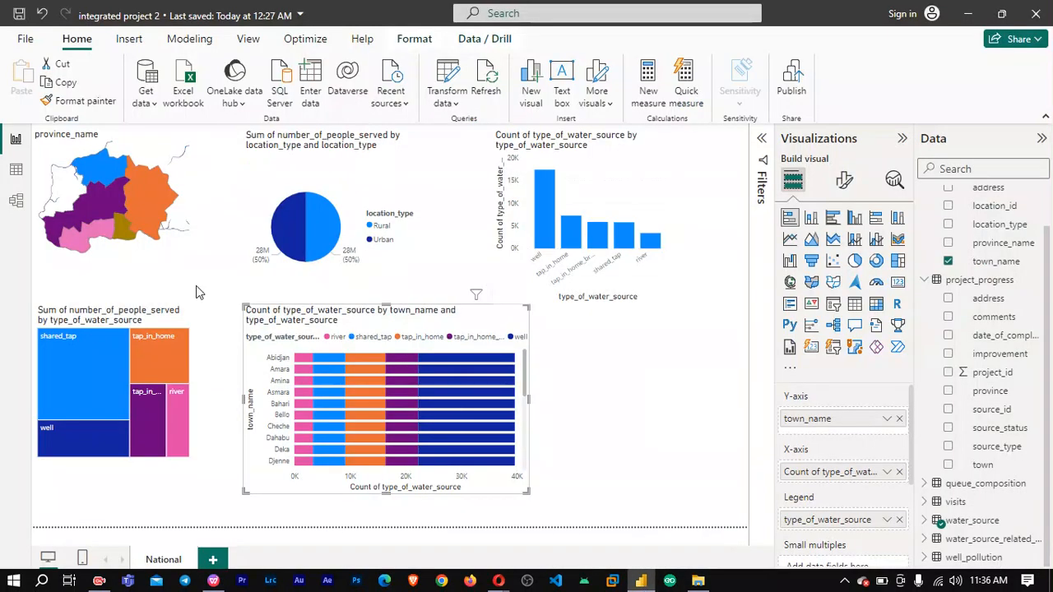
Show the model's relationship diagram and make room for it by collapsing the Properties and Data panes and the ribbon.
left_click(14, 211)
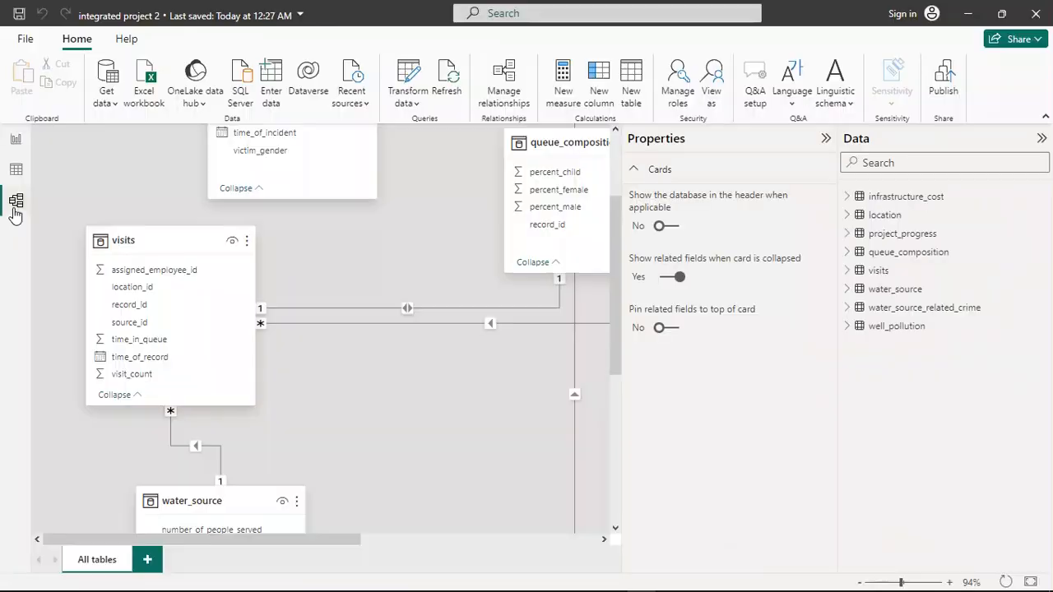
left_click(826, 140)
left_click(1041, 138)
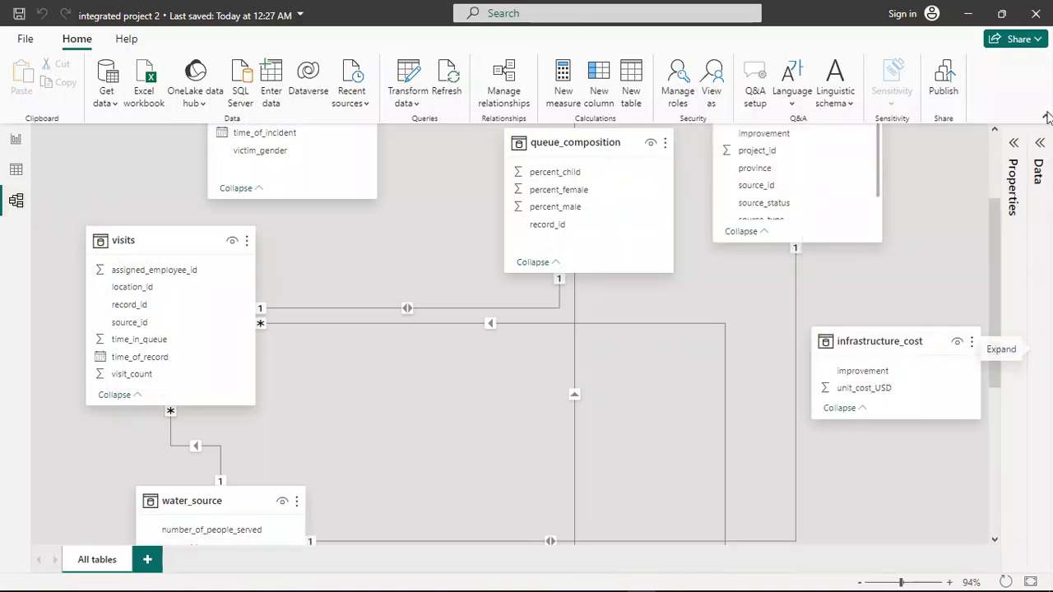
left_click(1045, 118)
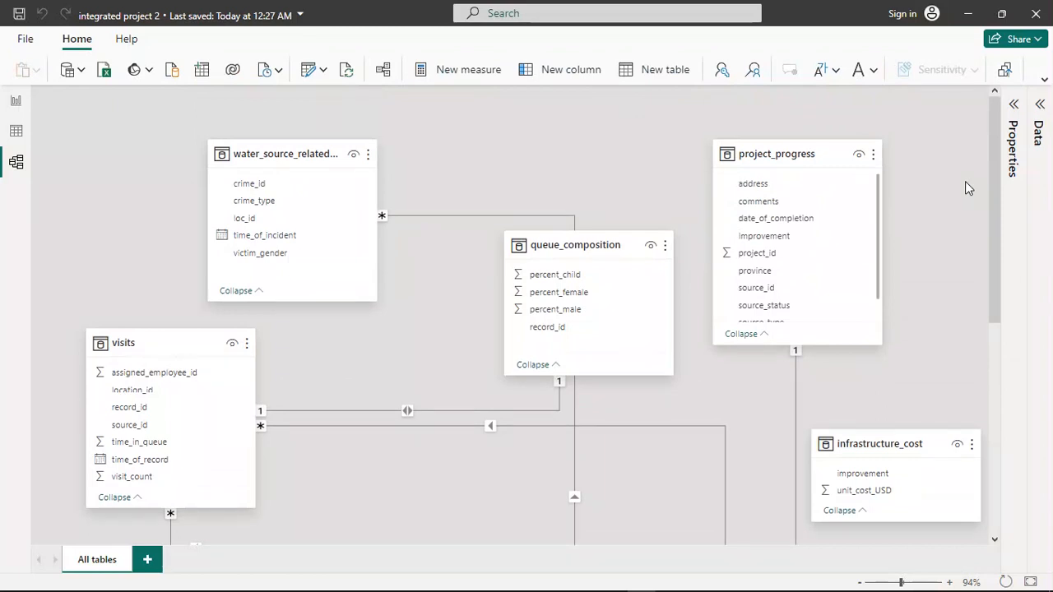
Switch to the WPS Office PDF to reread the filter-direction explanation, and return to the Power BI model.
mouse_move(494, 589)
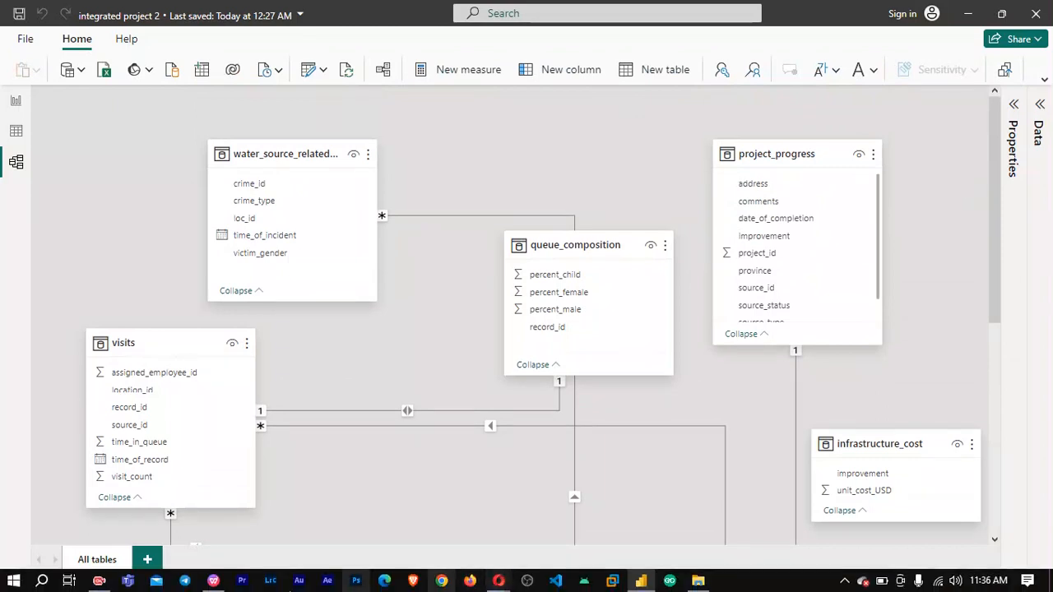
left_click(214, 581)
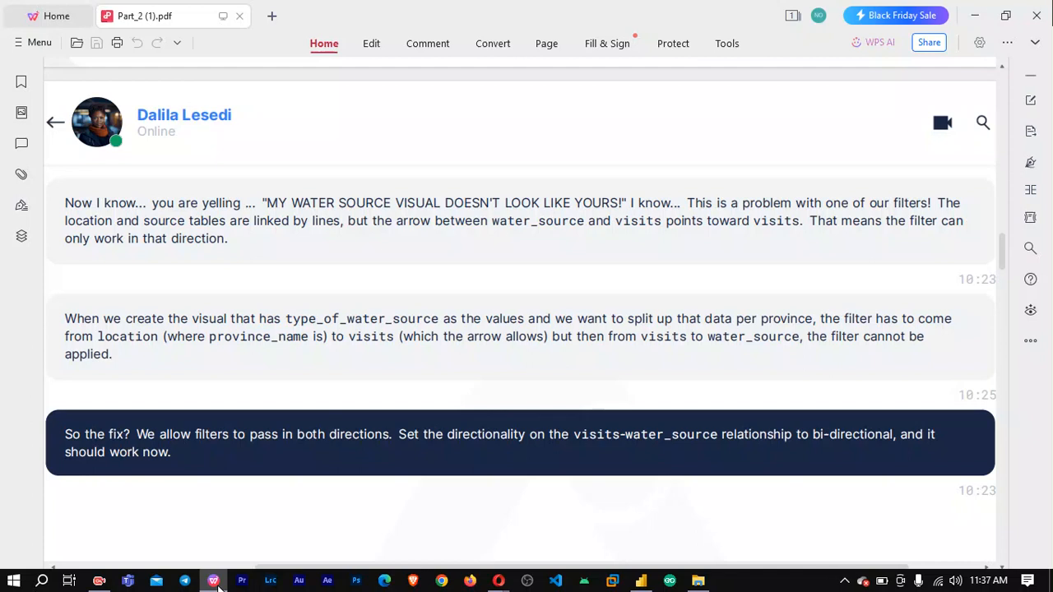
key("XF86AudioRaiseVolume")
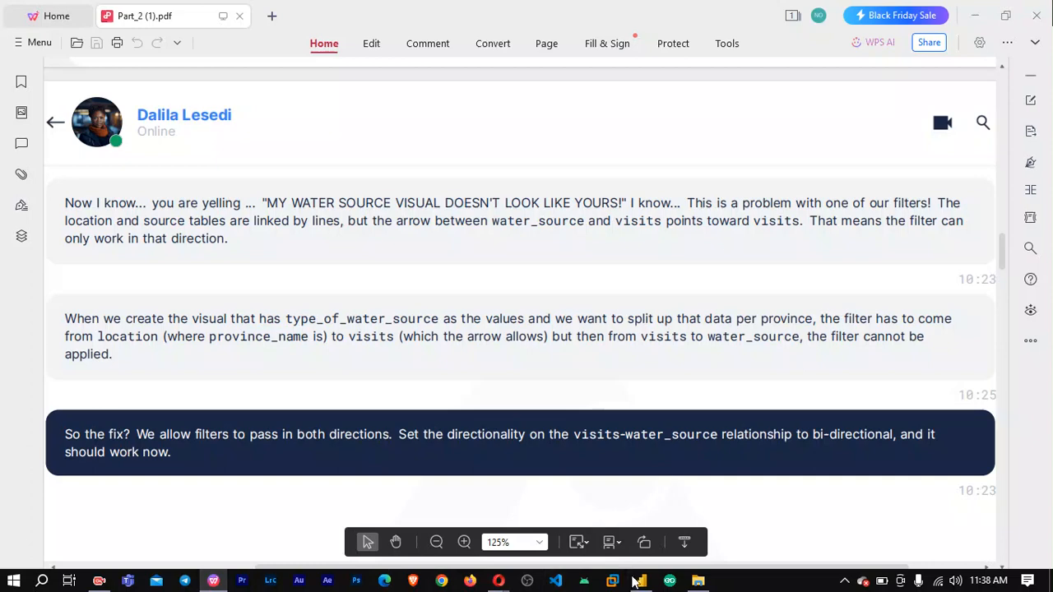
left_click(635, 581)
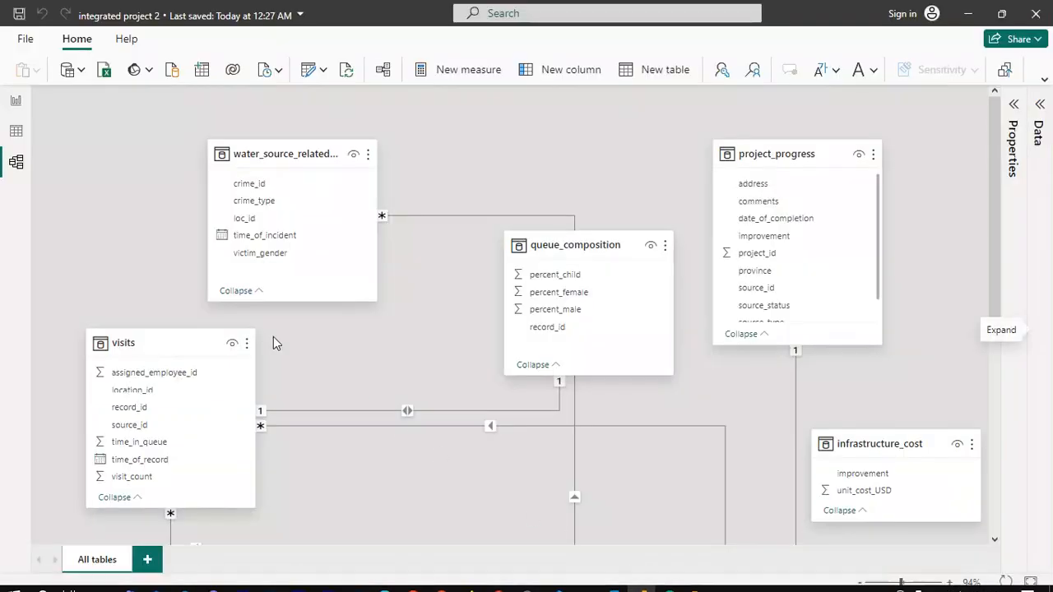
Examine the visits-water_source relationship in the model diagram, check it against the fix in the WPS Office PDF, and return to Power BI.
scroll(429, 318, "down", 5)
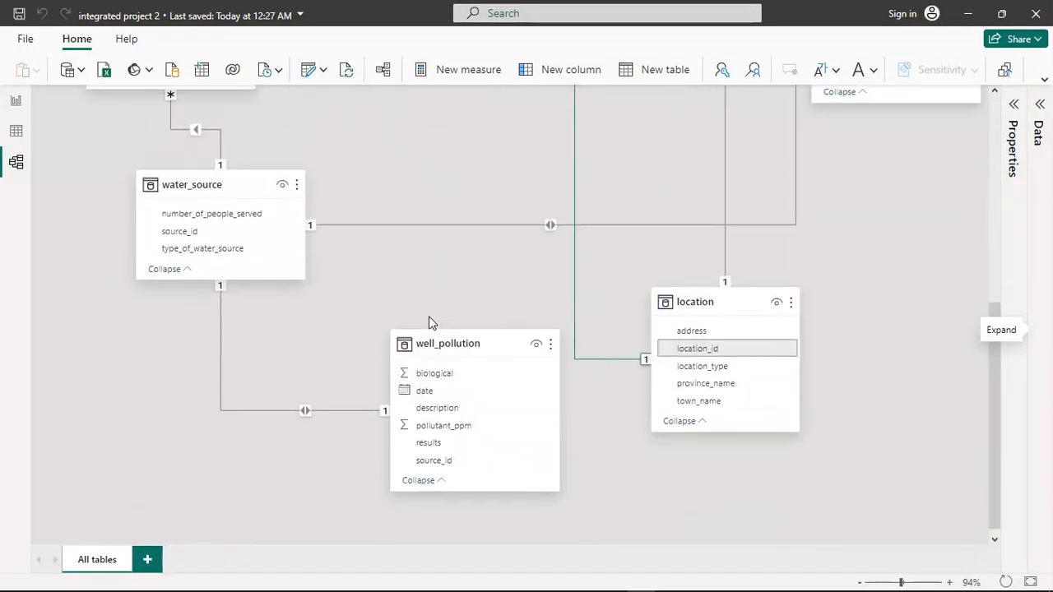
scroll(428, 316, "up", 2)
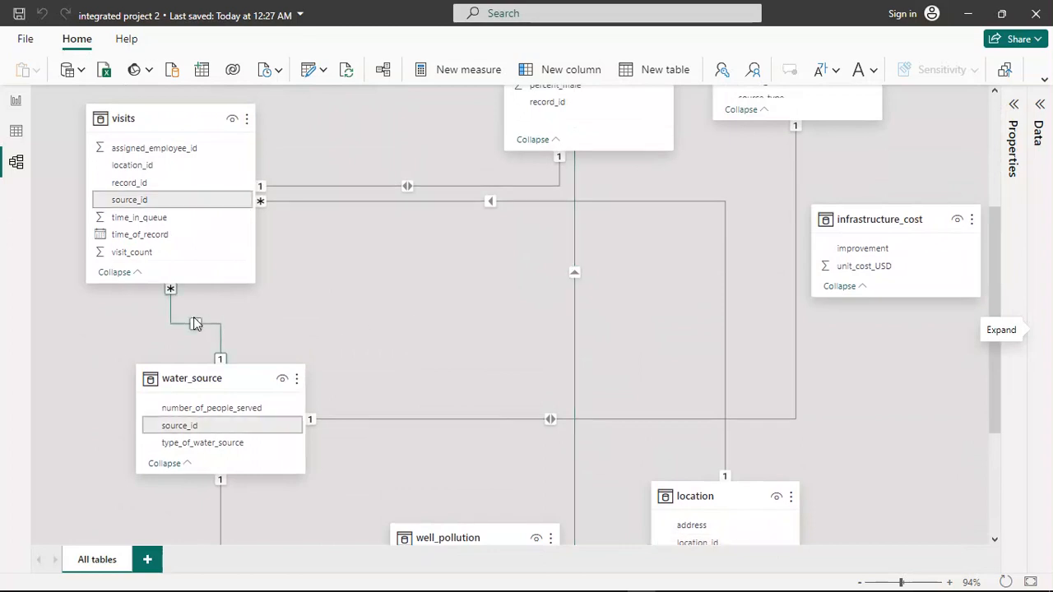
scroll(352, 271, "up", 1)
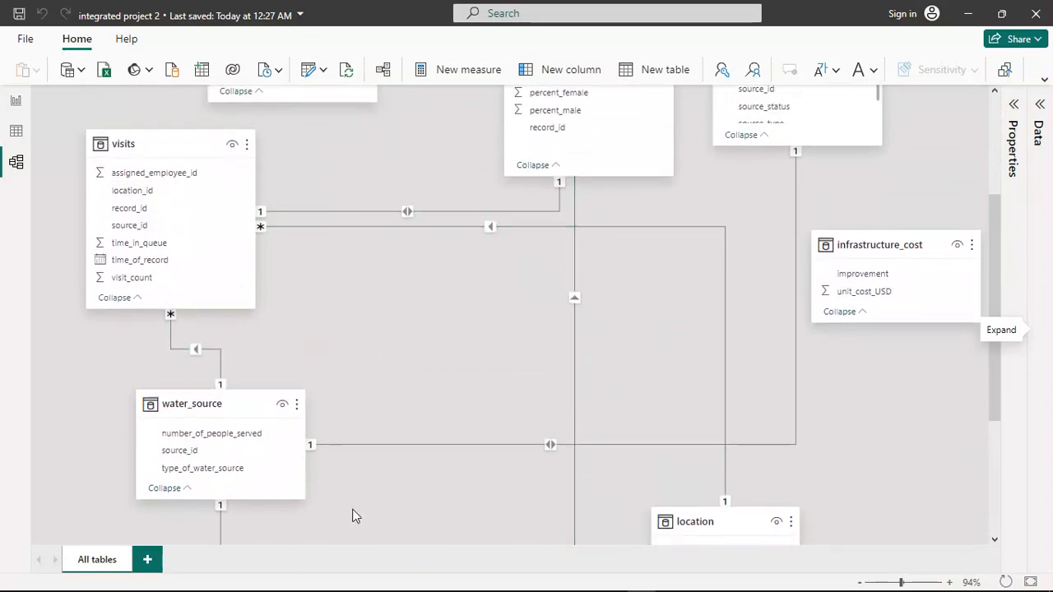
mouse_move(352, 590)
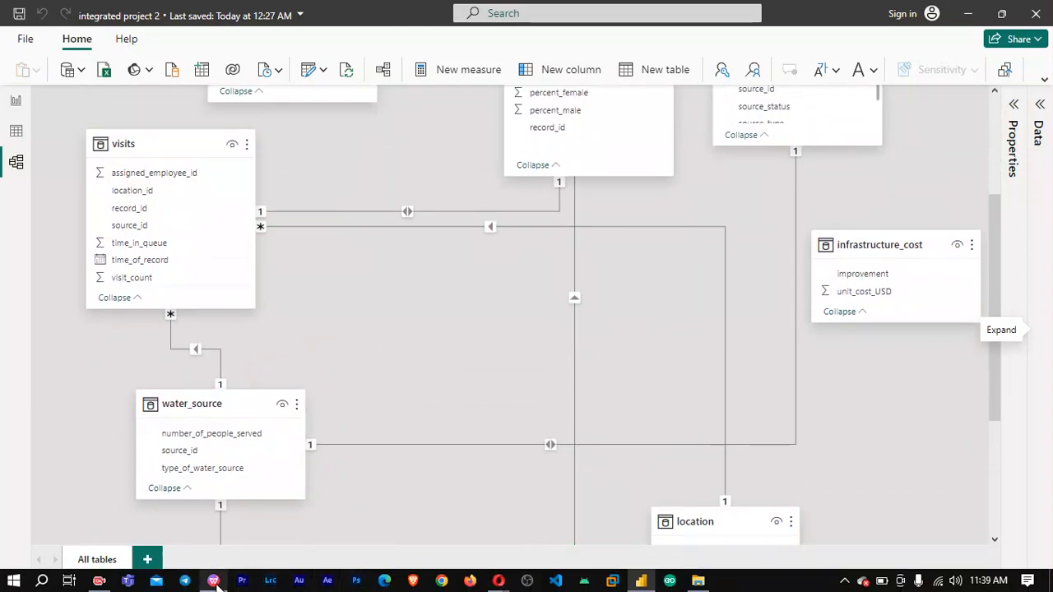
left_click(214, 581)
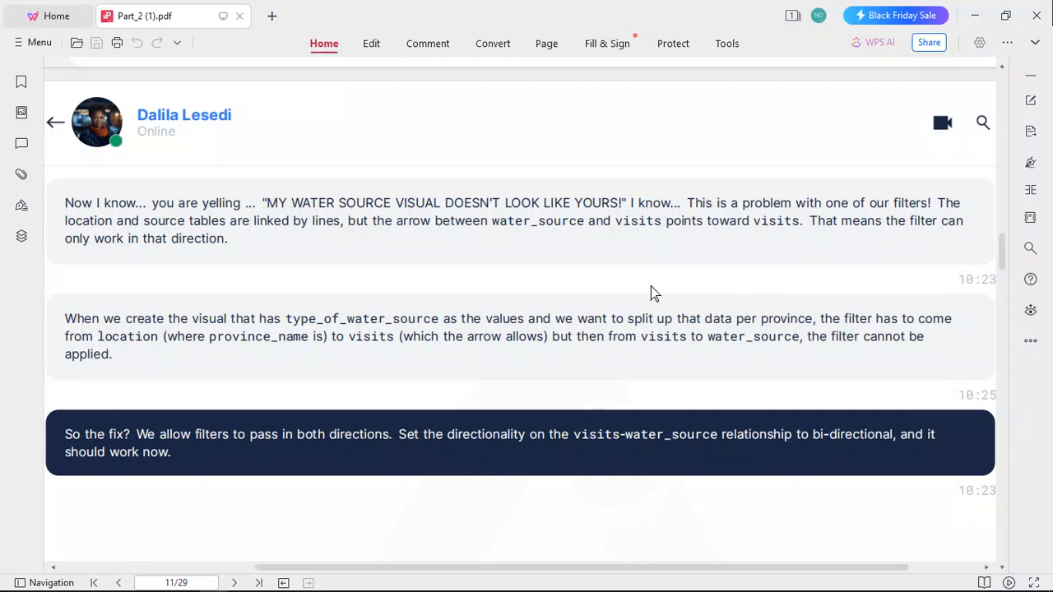
mouse_move(642, 531)
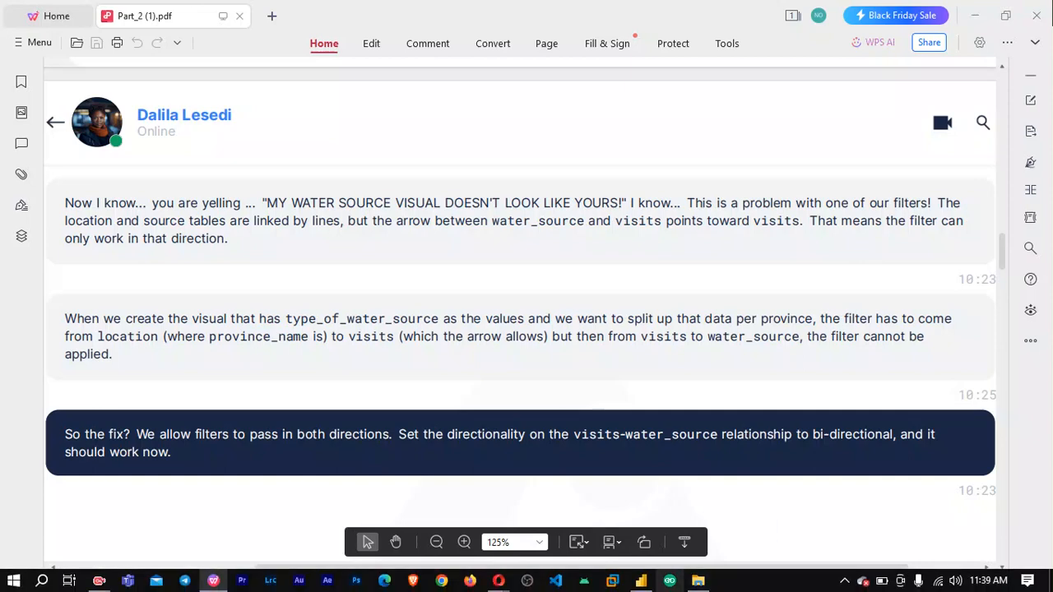
left_click(641, 581)
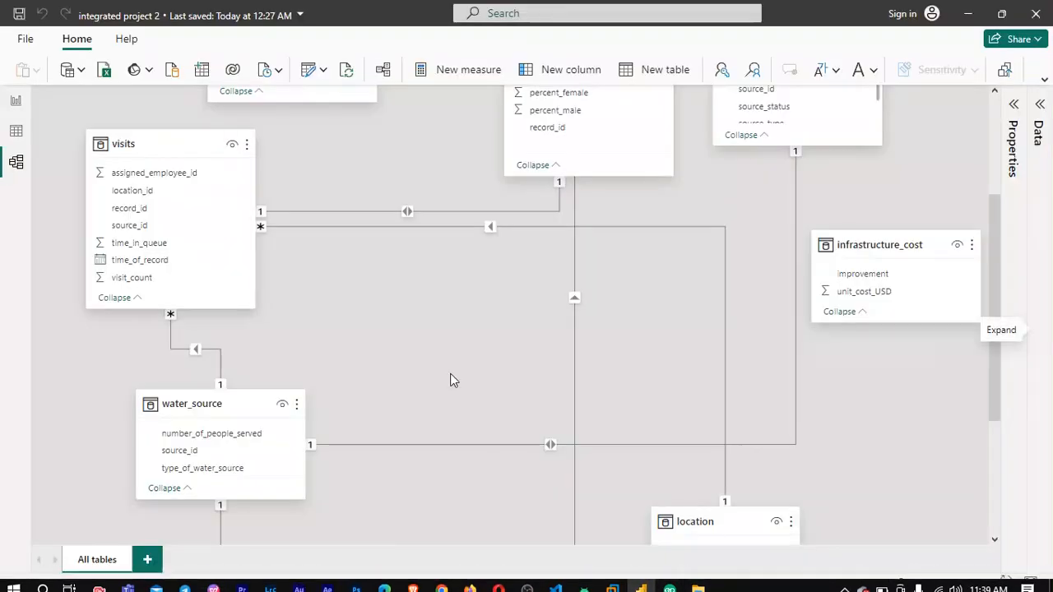
Set the cross filter direction of the visits (source_id) to water_source (source_id) relationship to Both.
left_click(1044, 83)
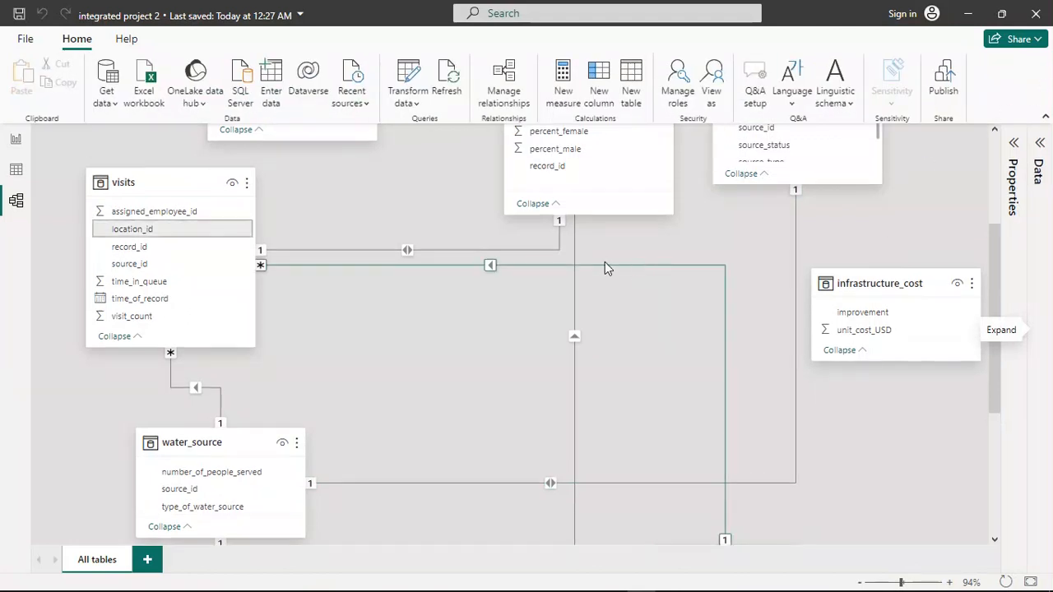
left_click(503, 92)
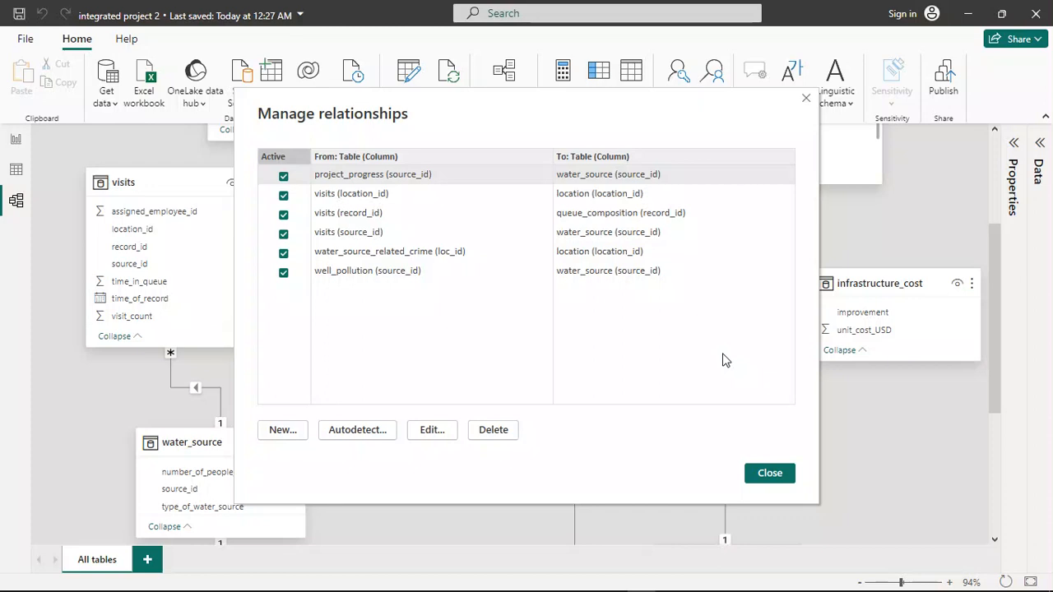
left_click(391, 233)
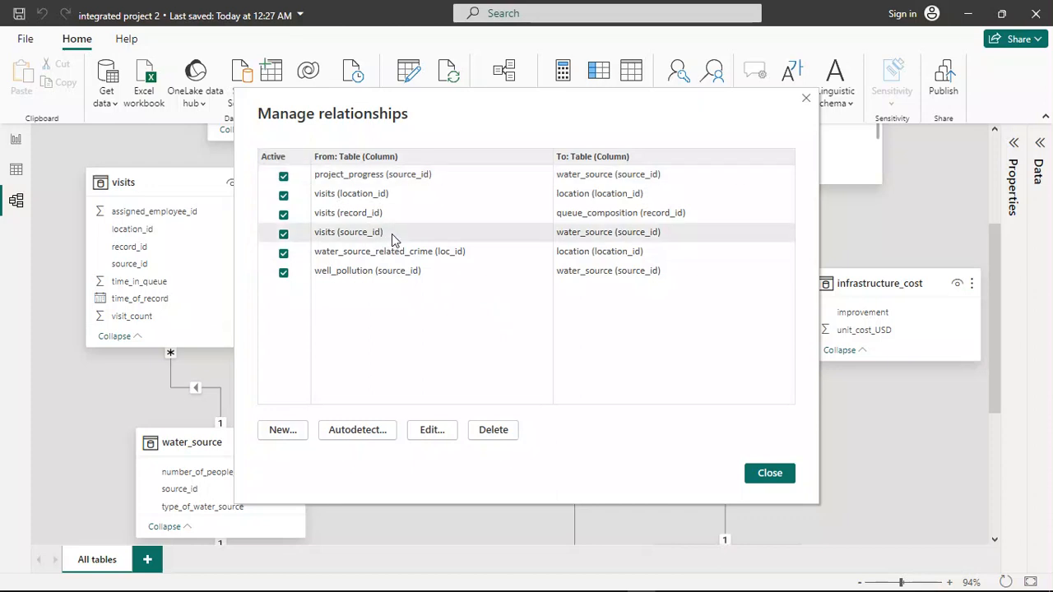
left_click(431, 431)
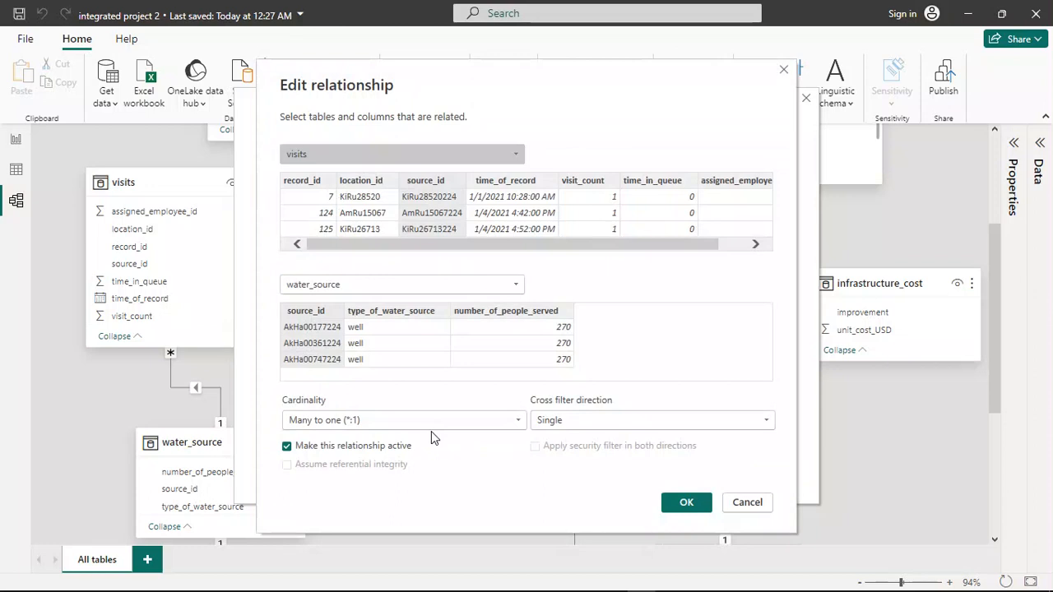
left_click(587, 423)
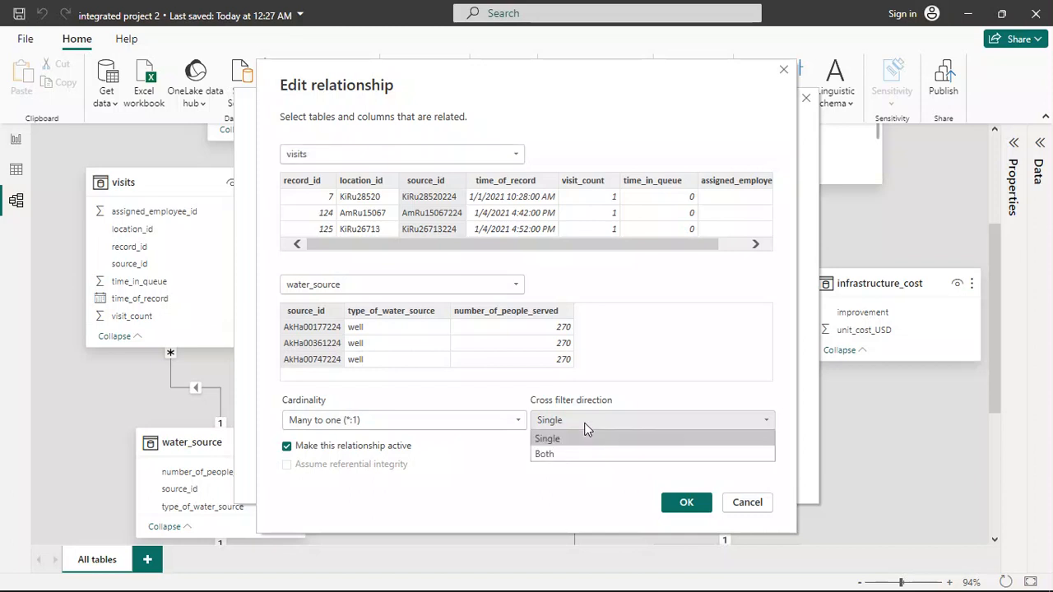
left_click(580, 456)
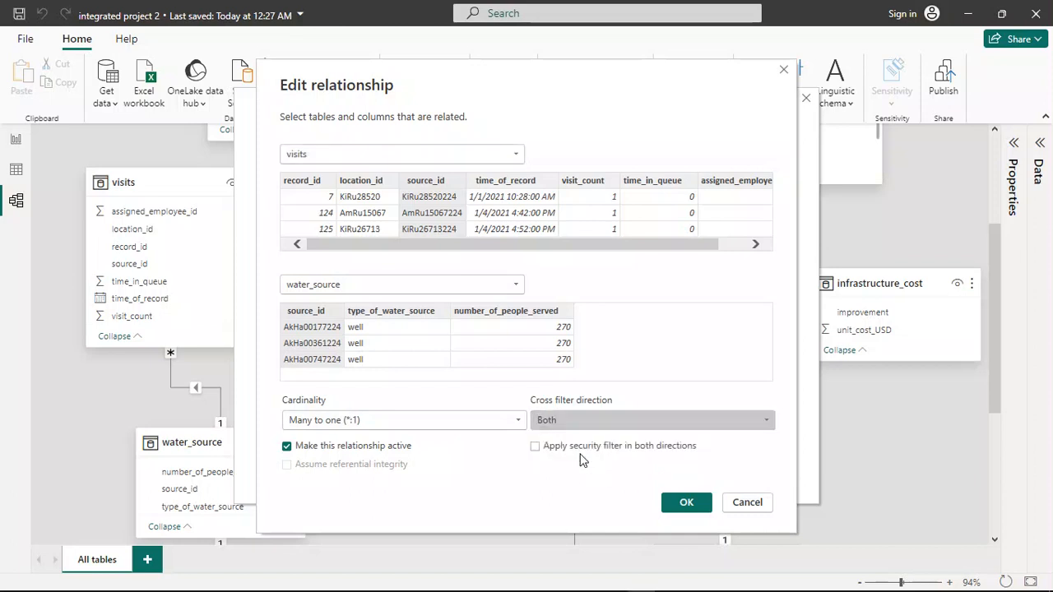
left_click(696, 509)
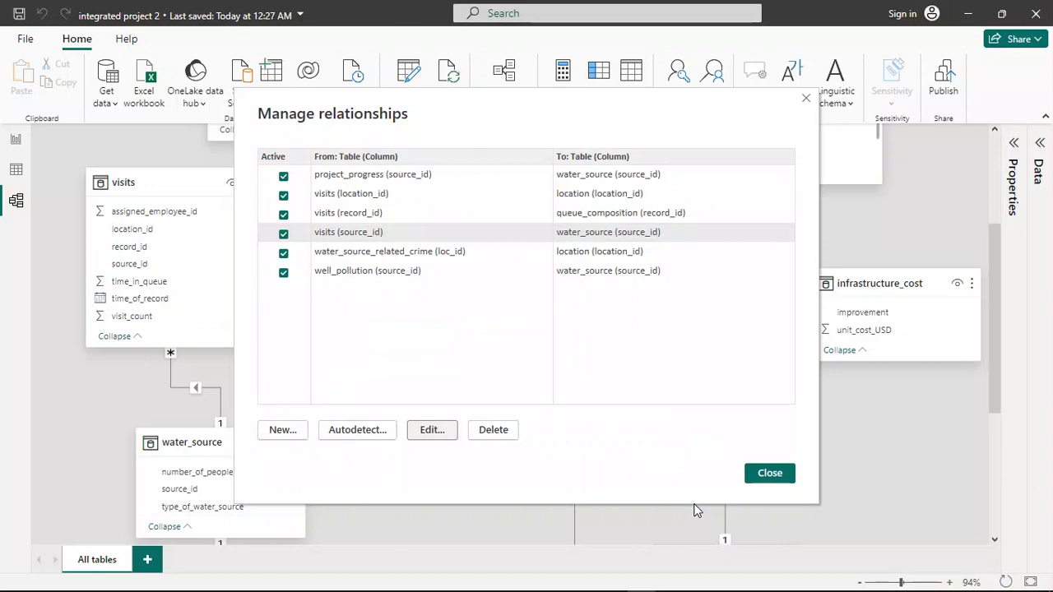
left_click(770, 474)
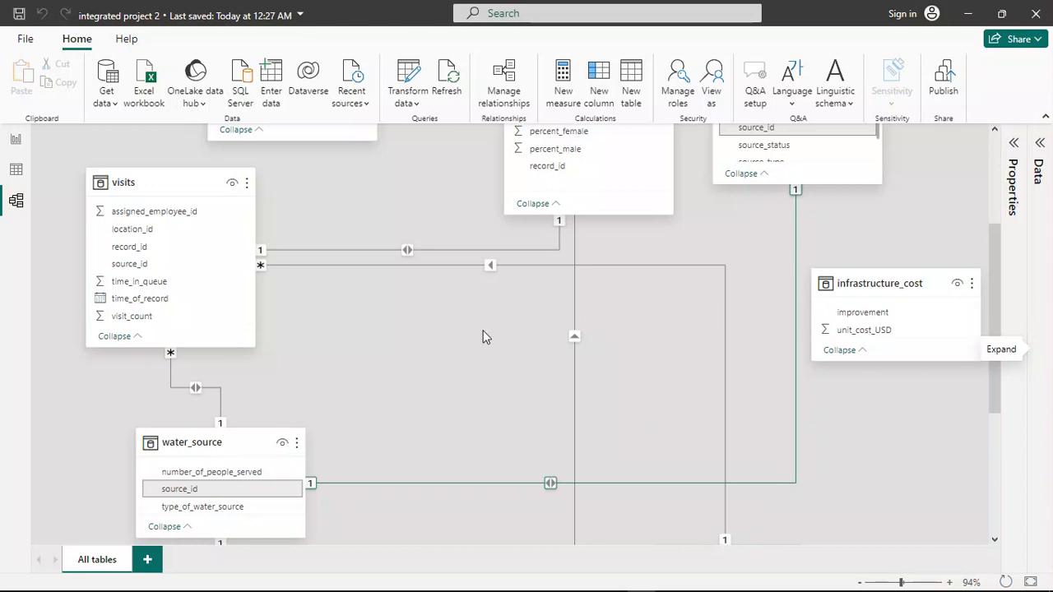
Enlarge the town chart on the National report page, check the fix in the WPS Office PDF, and return to Power BI.
left_click(17, 142)
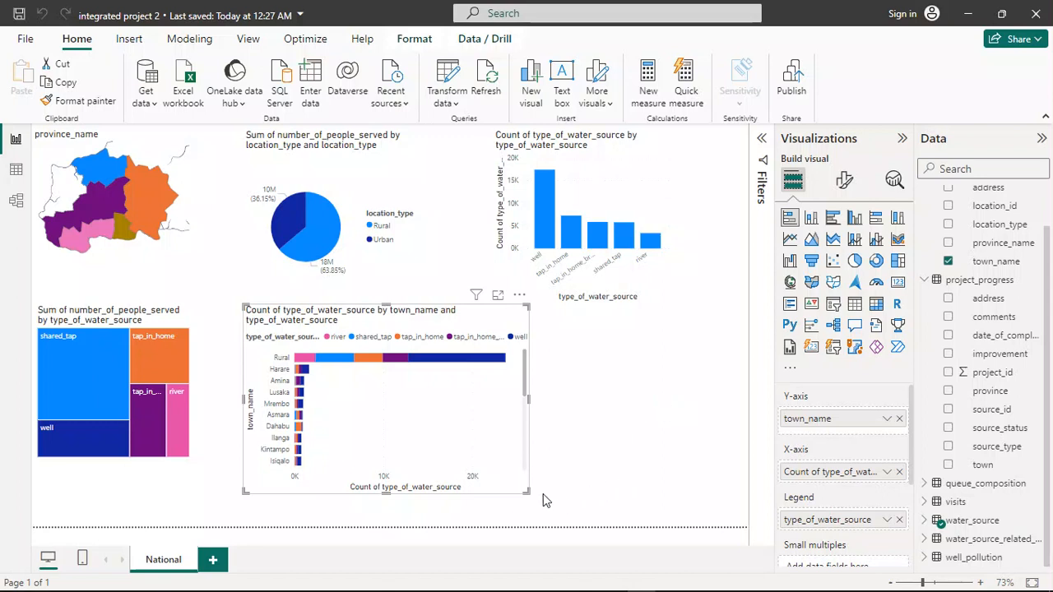
left_click_drag(525, 491, 597, 508)
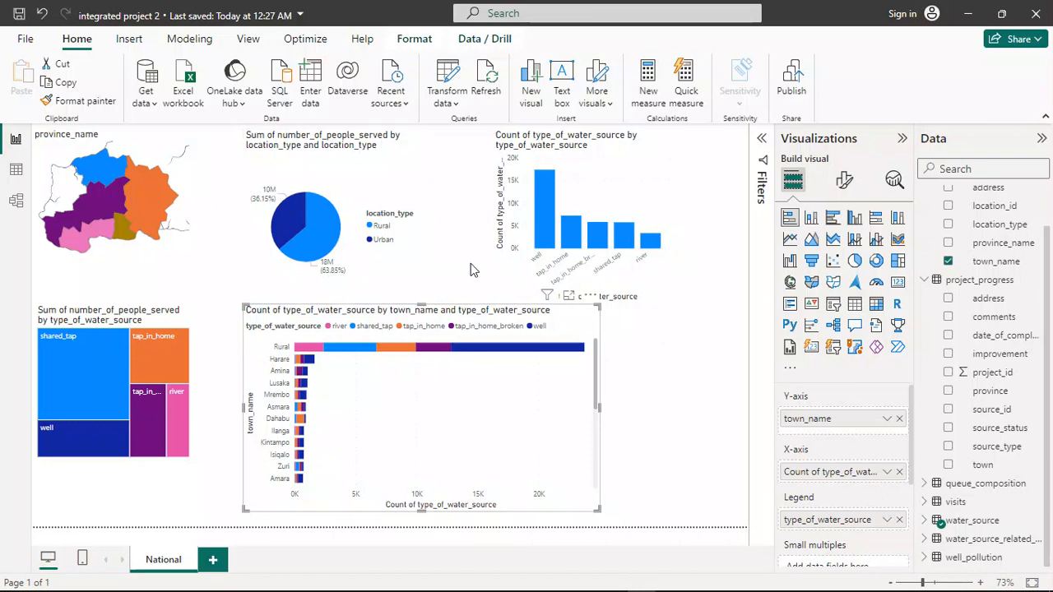
mouse_move(527, 589)
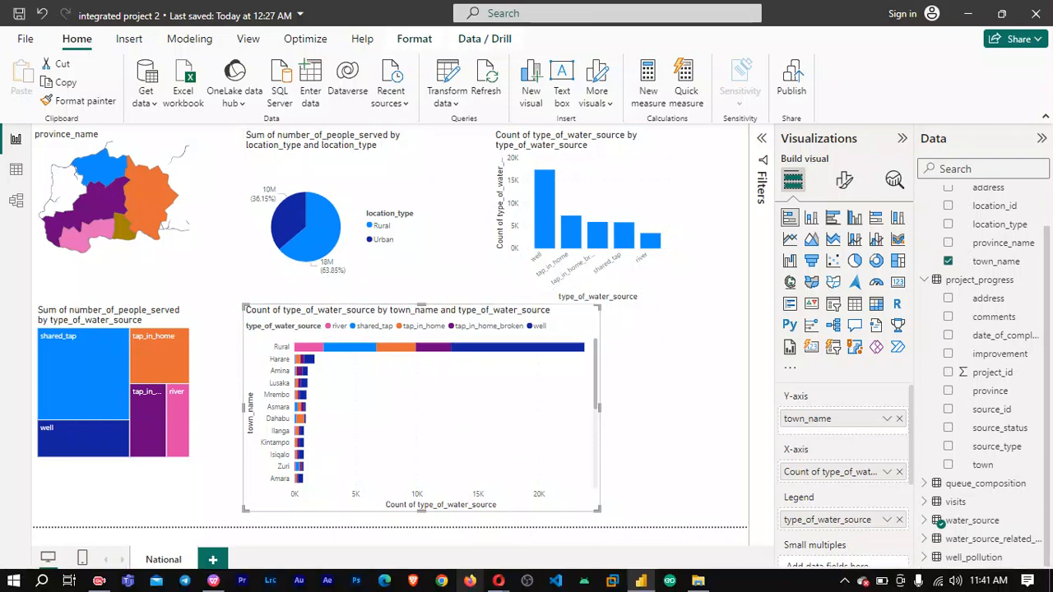
left_click(214, 582)
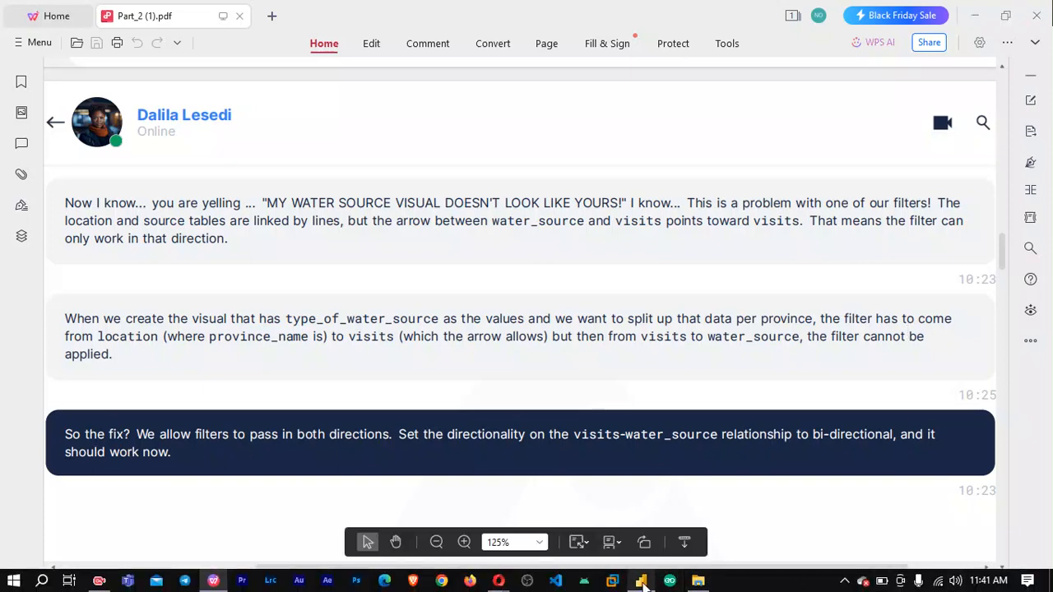
left_click(641, 581)
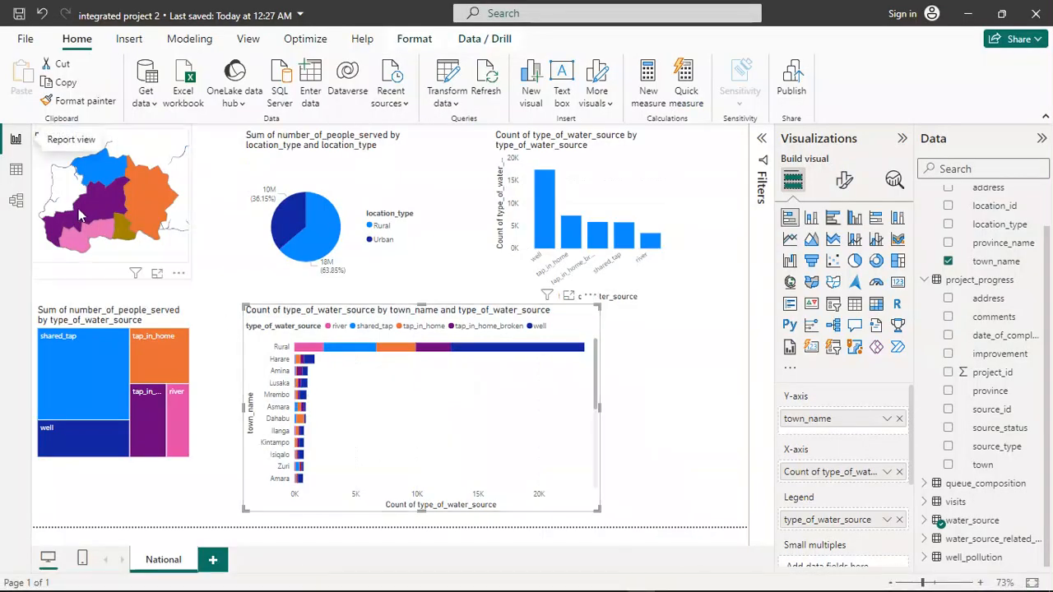
Set the visits (source_id) to water_source (source_id) relationship's cross filter direction to Single and view the effect on the National report page.
left_click(15, 202)
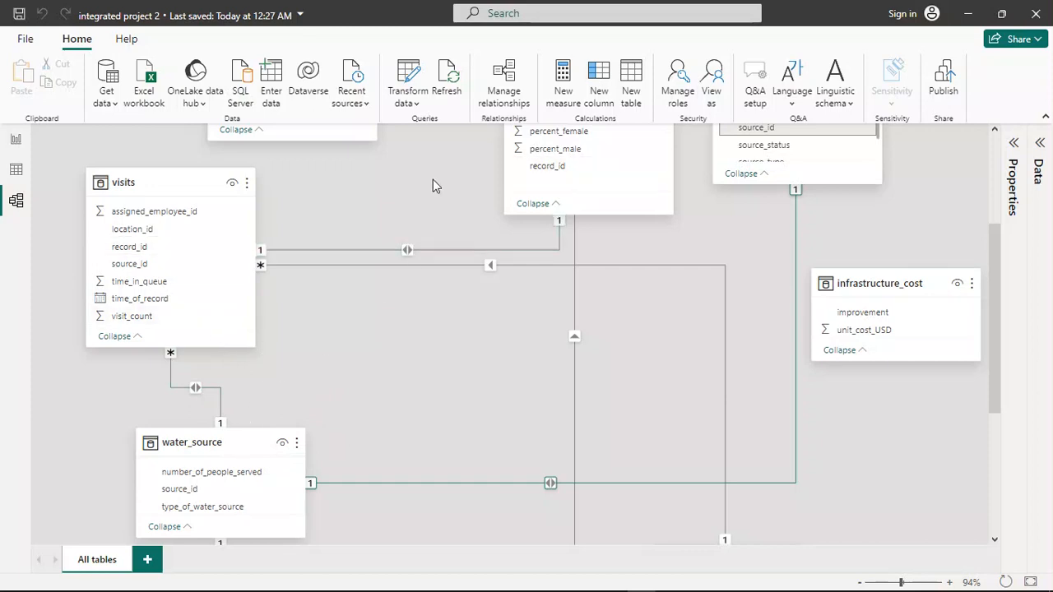
left_click(507, 80)
left_click(510, 84)
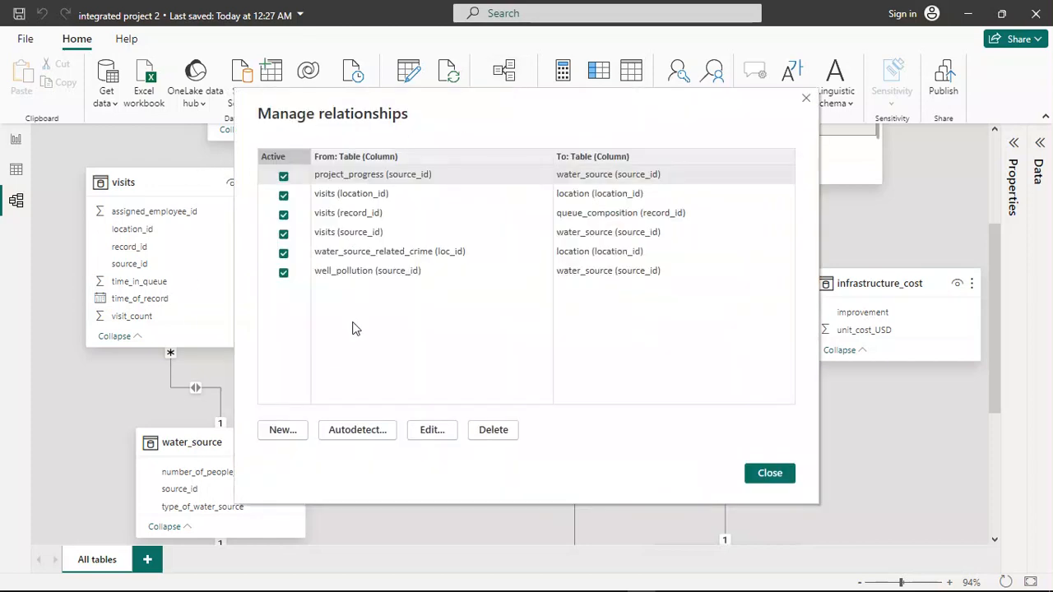
left_click(362, 236)
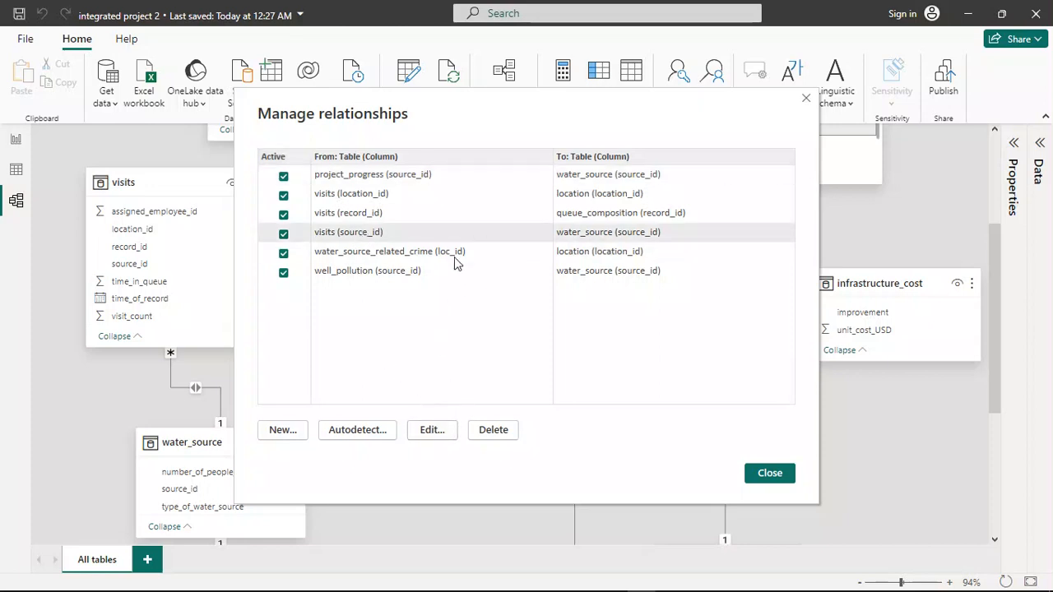
left_click(432, 435)
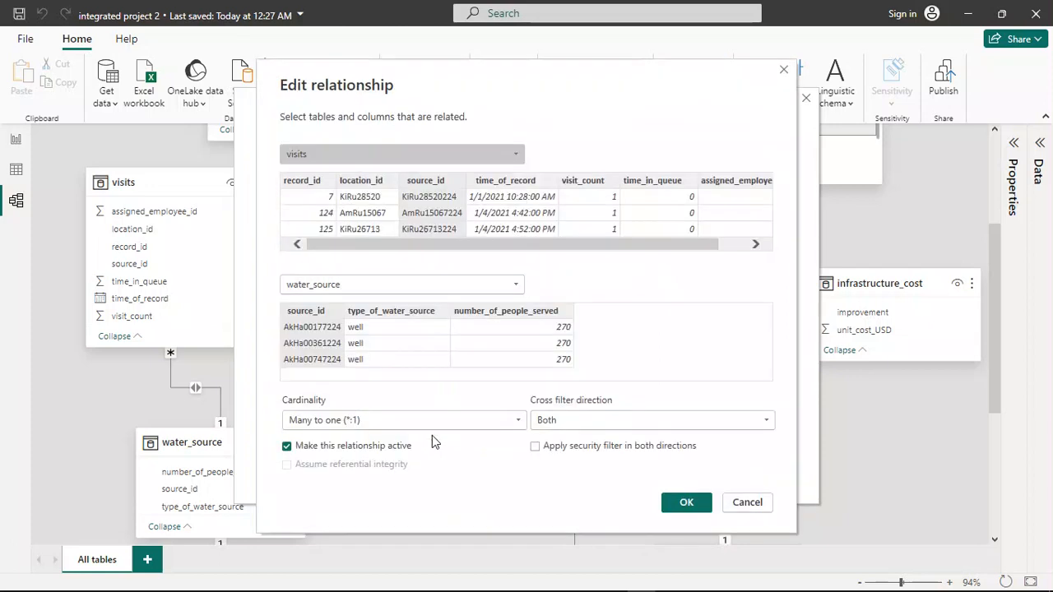
left_click(637, 419)
left_click(610, 442)
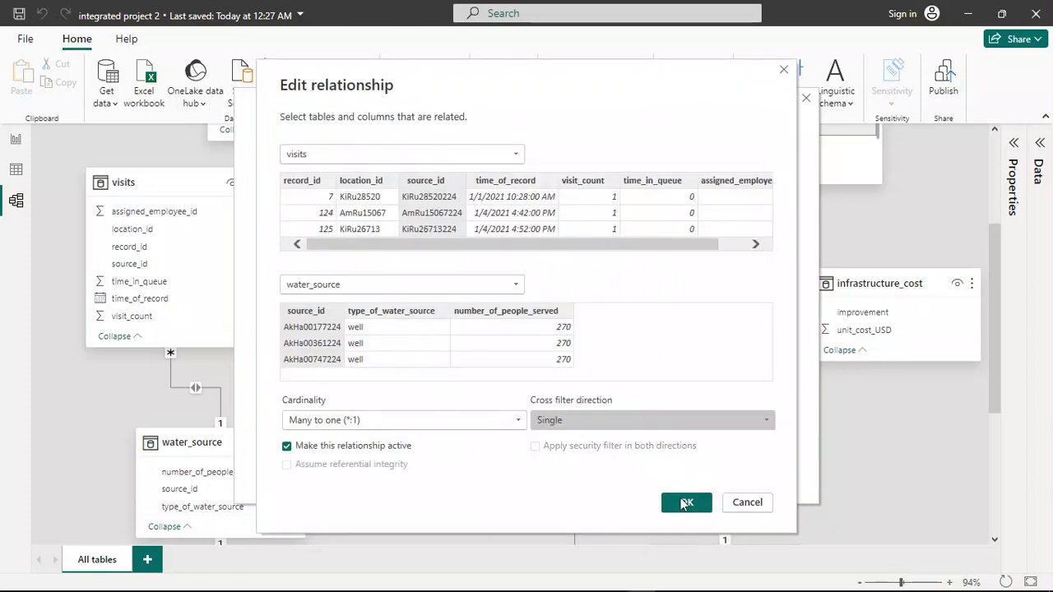
left_click(685, 503)
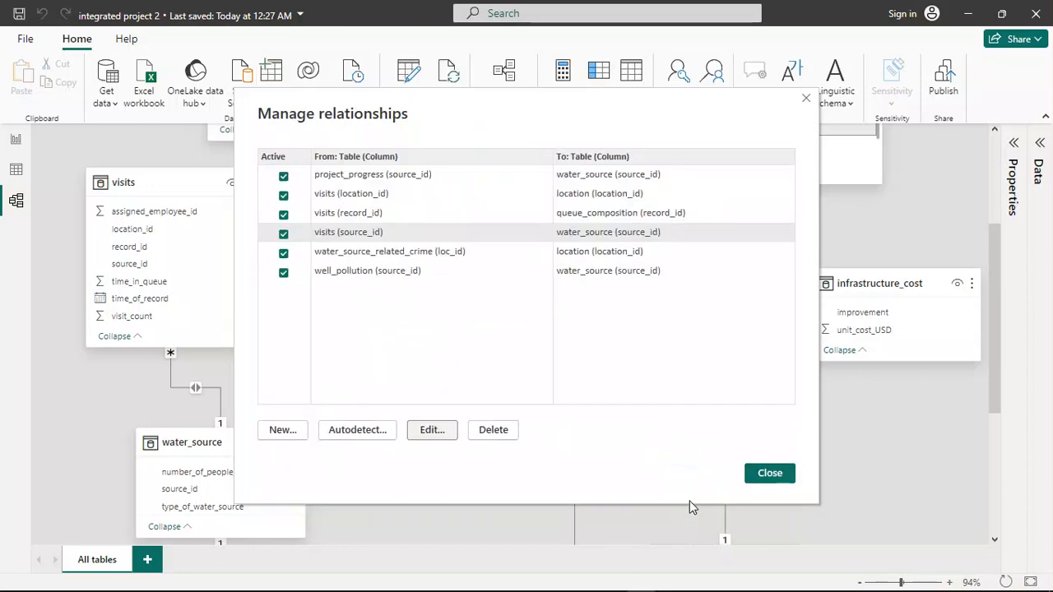
left_click(770, 473)
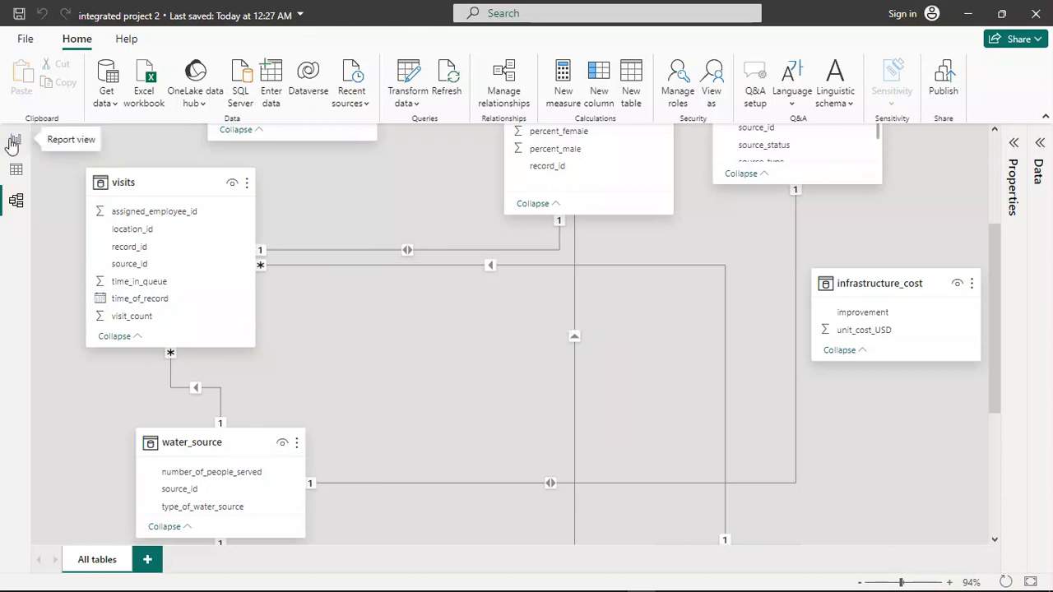
left_click(15, 142)
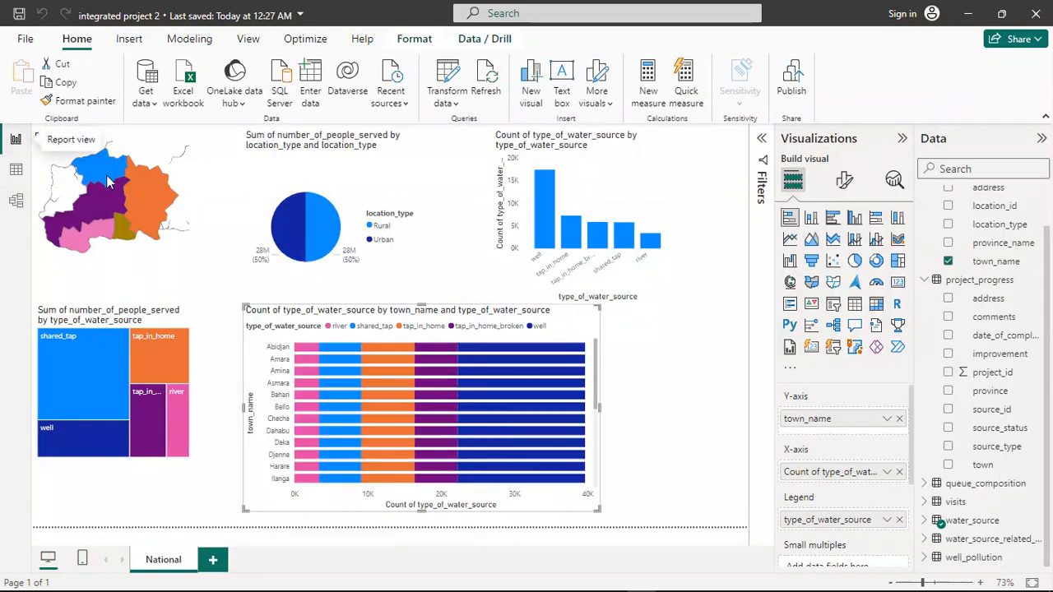
Return to the model and set the visits (source_id) to water_source (source_id) relationship's cross filter direction back to Both.
left_click(15, 200)
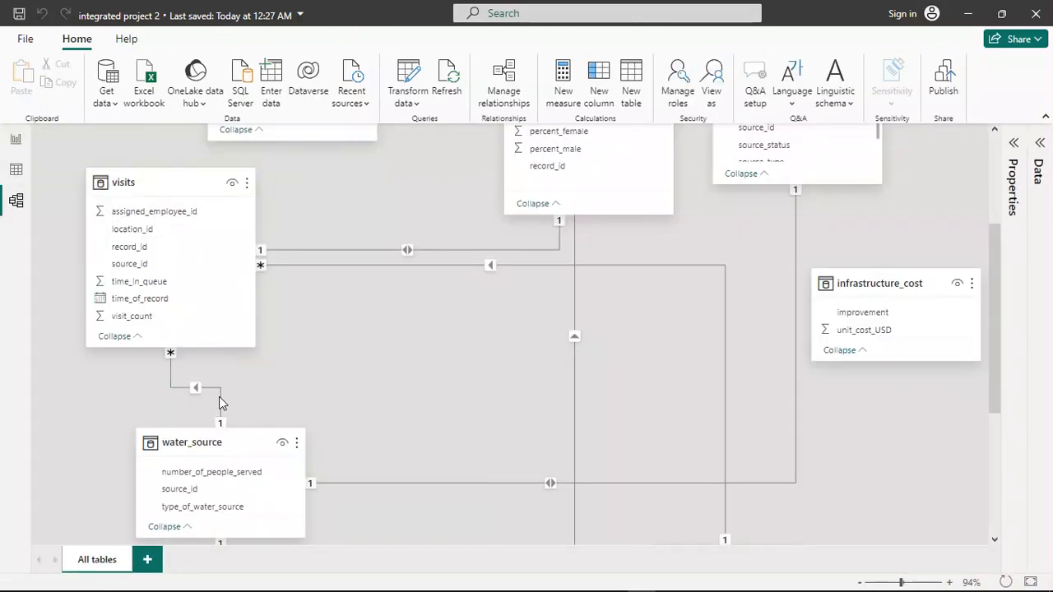
left_click(505, 95)
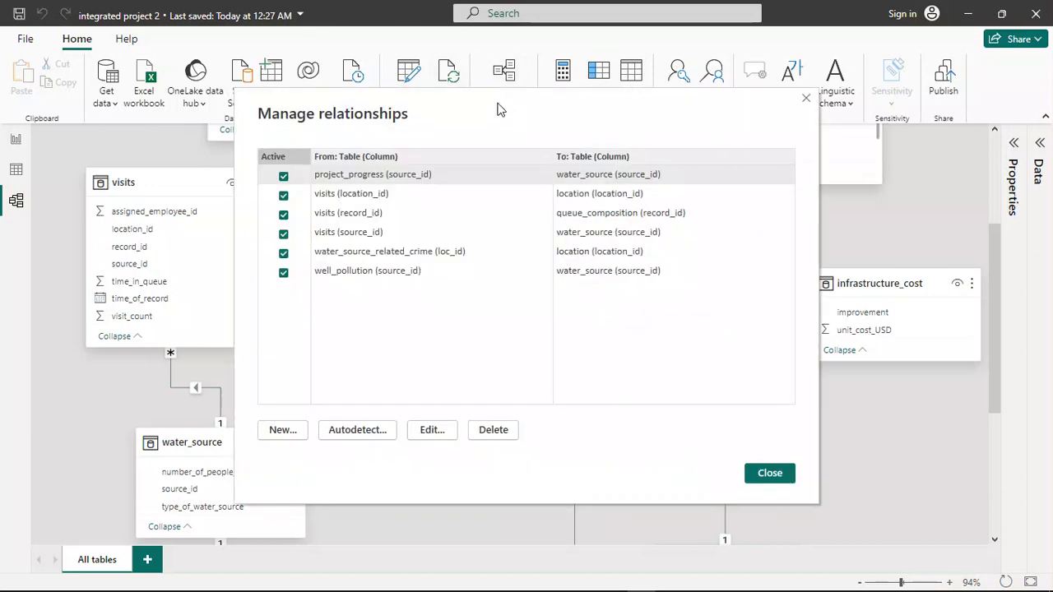
left_click(389, 234)
left_click(431, 429)
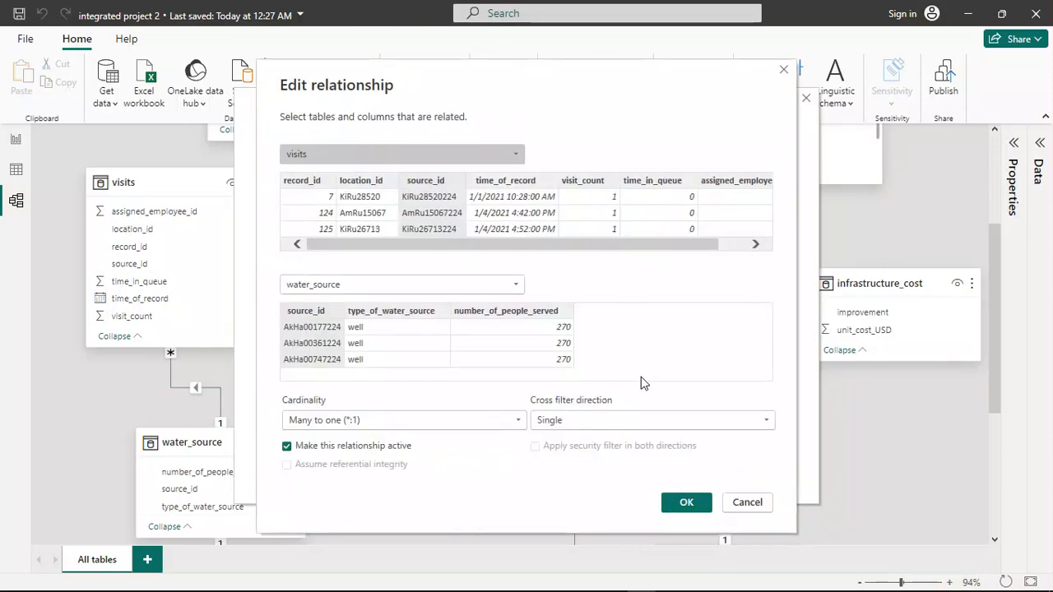
left_click(621, 421)
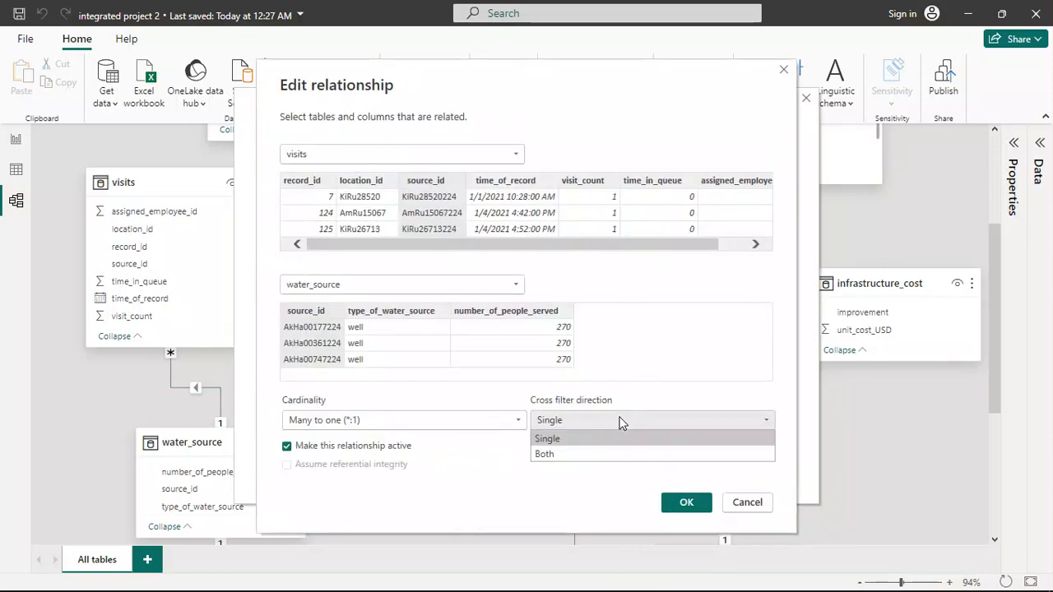
left_click(599, 454)
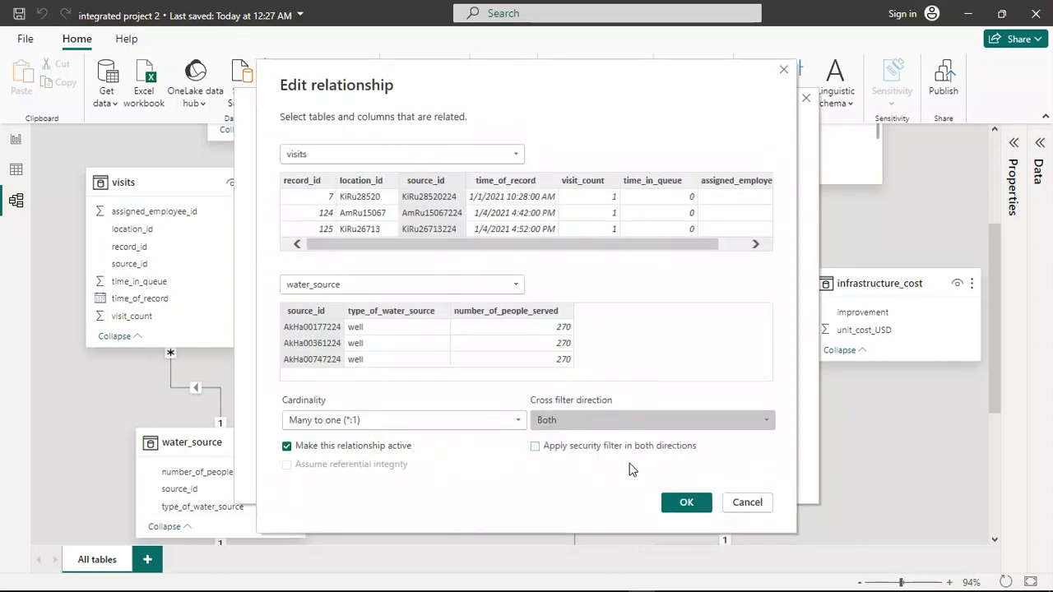
left_click(690, 501)
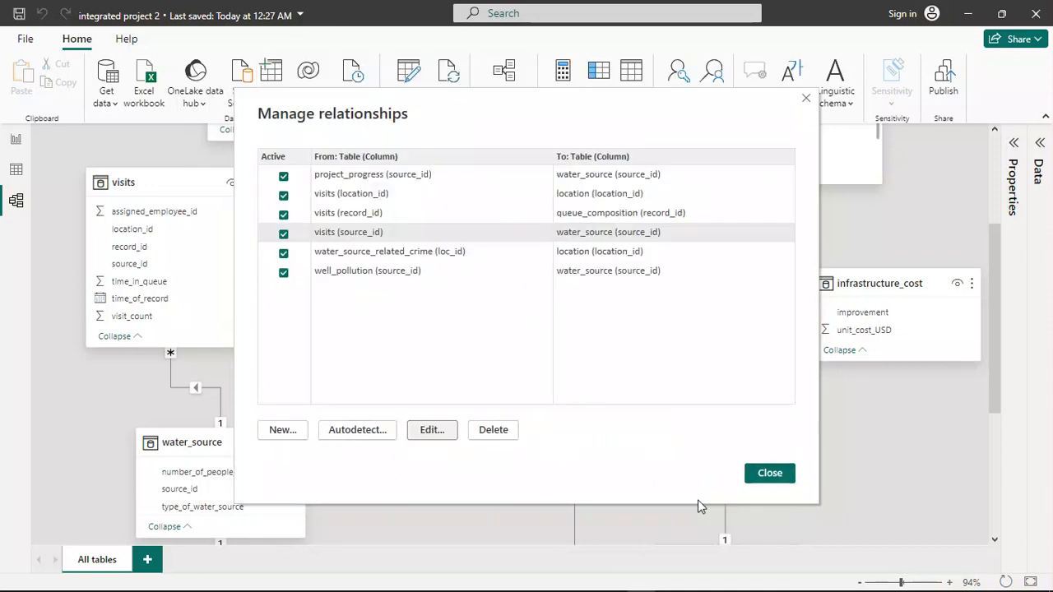
left_click(771, 482)
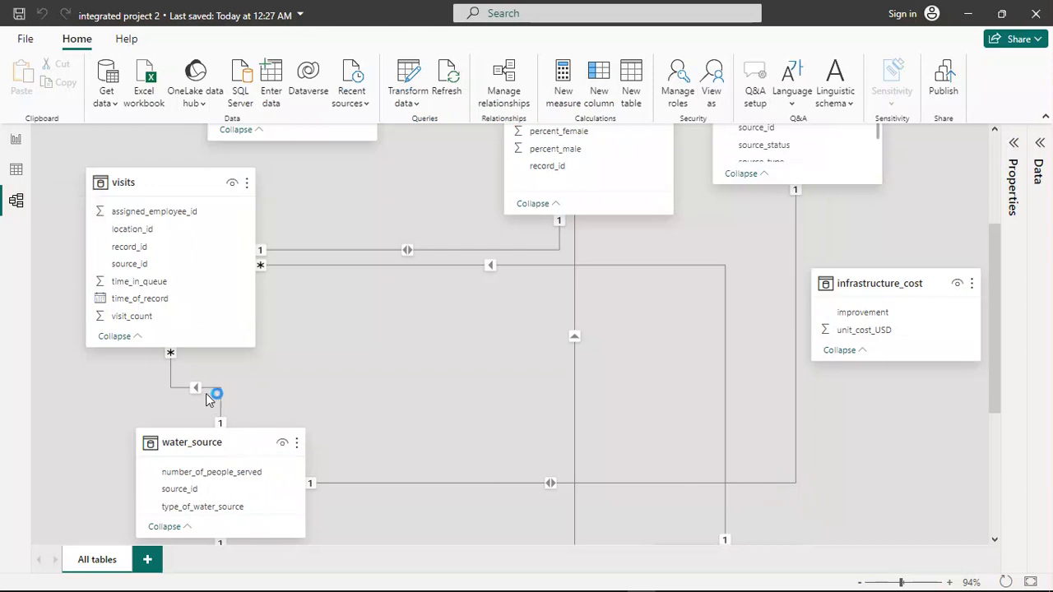
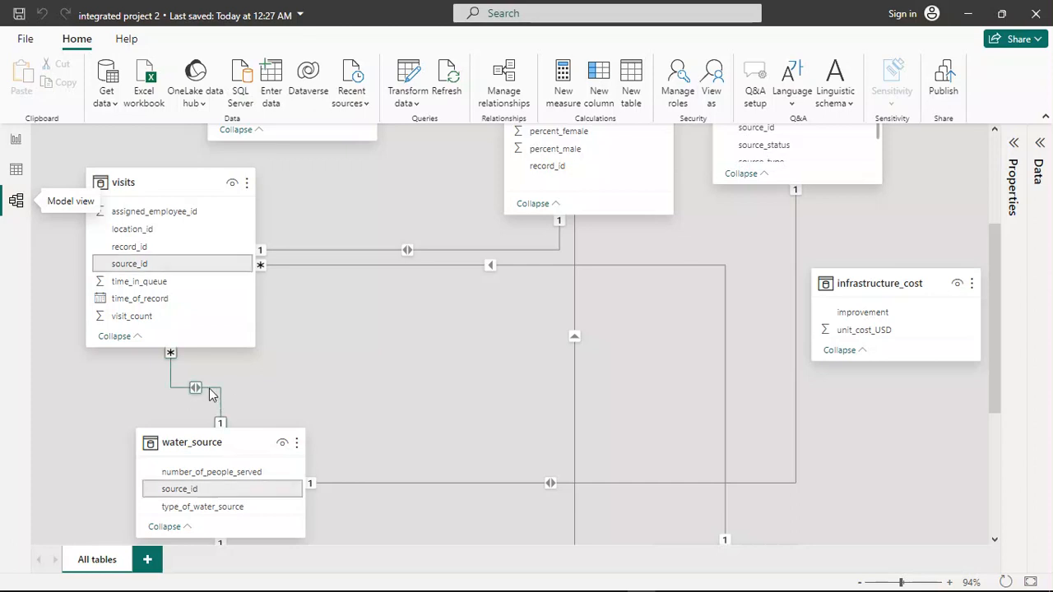
Review the properties of the visits-water_source relationship from its line in the model diagram and close them.
right_click(208, 394)
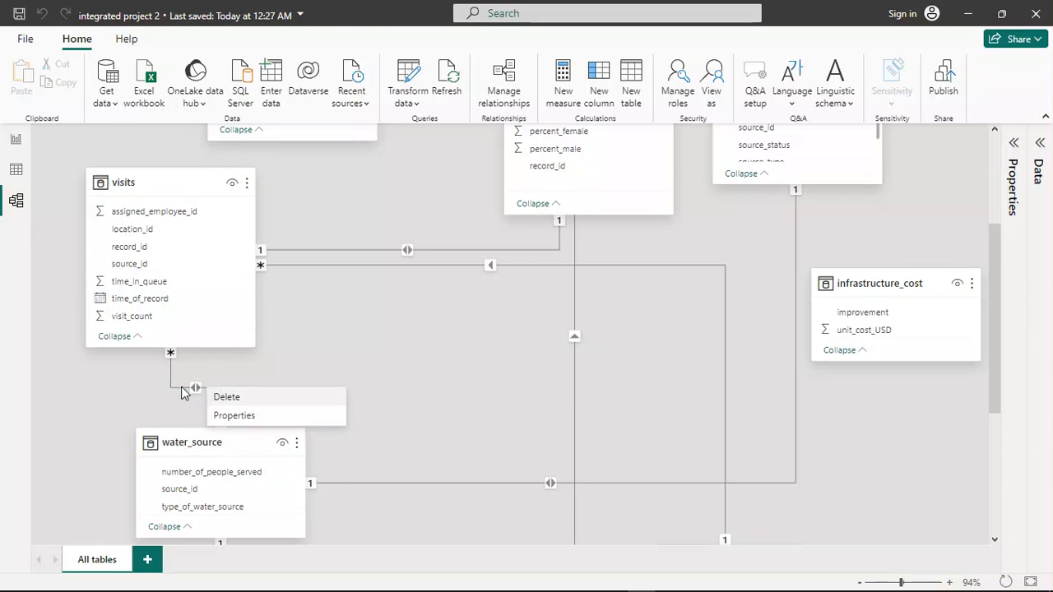
right_click(182, 393)
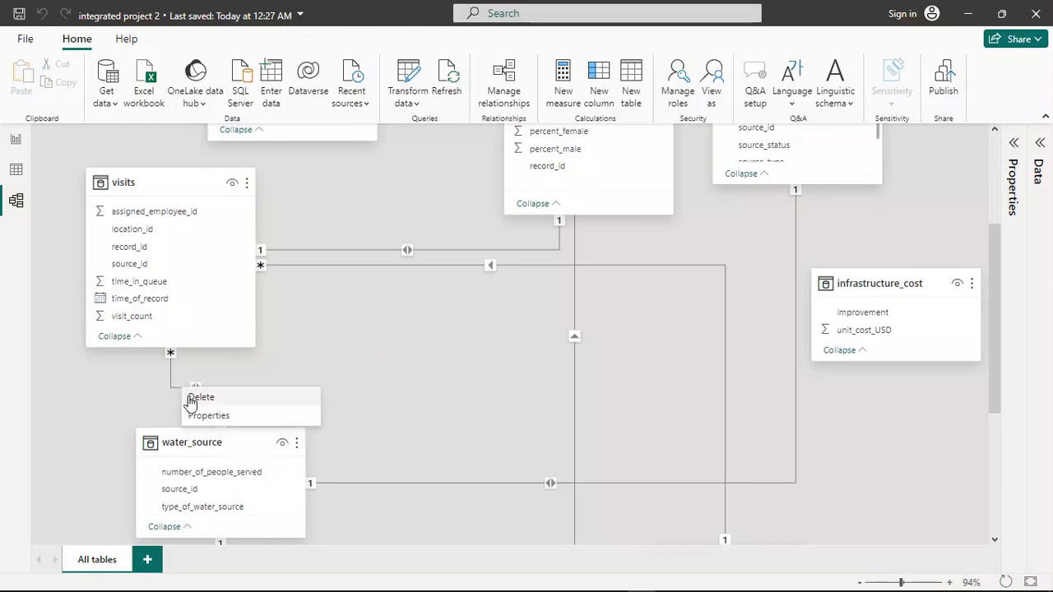
left_click(219, 418)
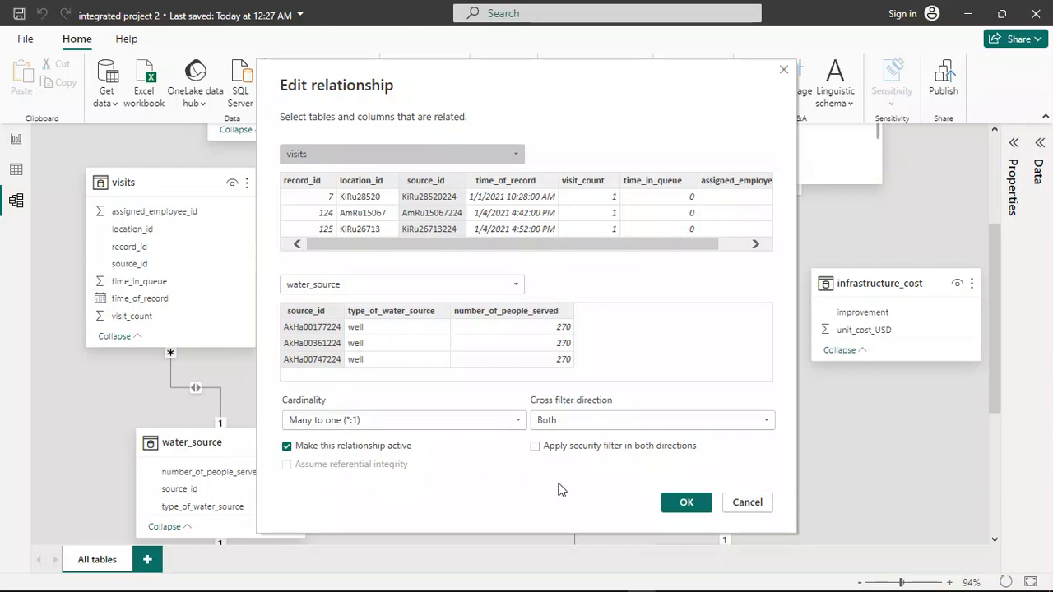
left_click(686, 503)
Switch to the WPS Office PDF to reread the filter fix, sample visuals and National page requirements, and return to Power BI.
mouse_move(329, 586)
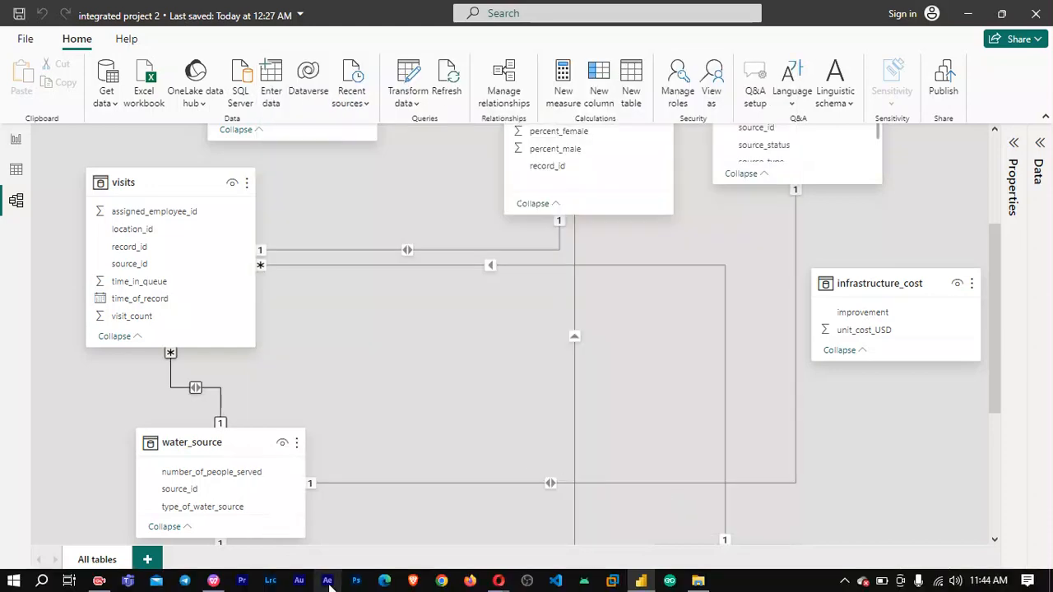
left_click(213, 581)
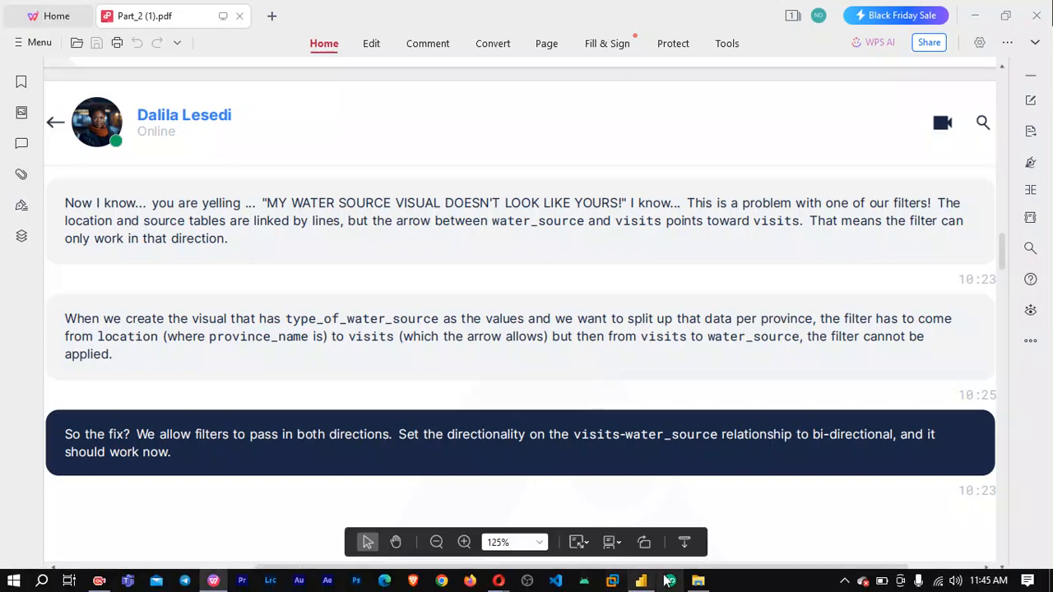
left_click(641, 581)
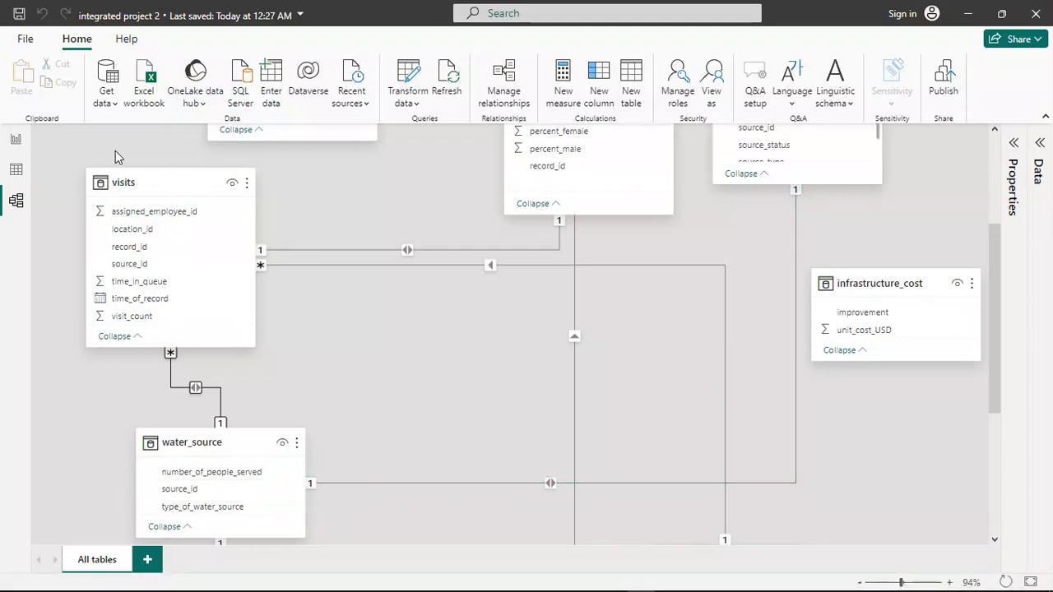
mouse_move(424, 586)
mouse_move(223, 582)
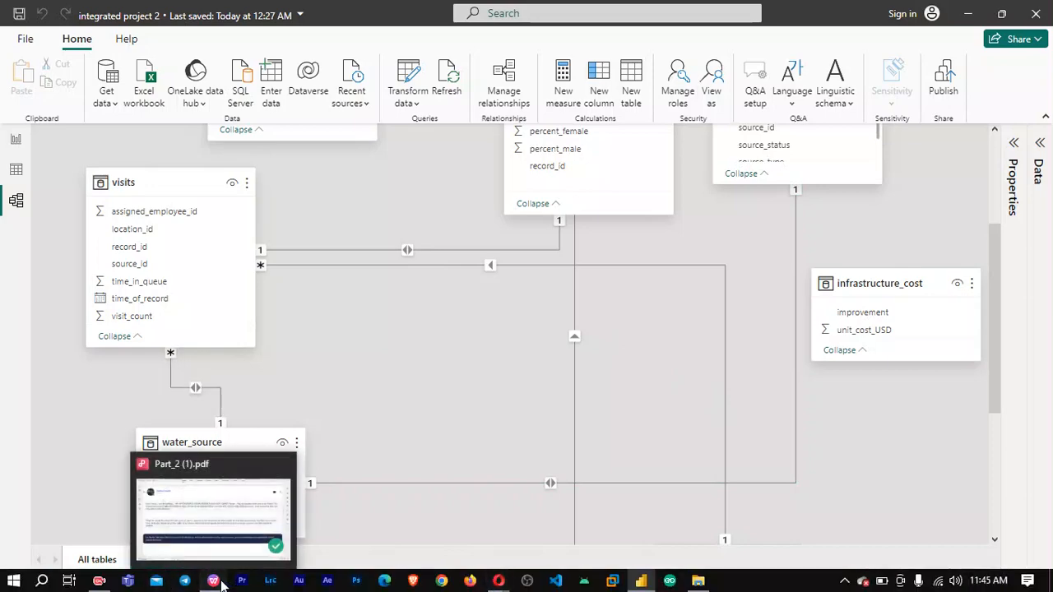
left_click(234, 553)
scroll(319, 235, "up", 3)
scroll(320, 242, "up", 15)
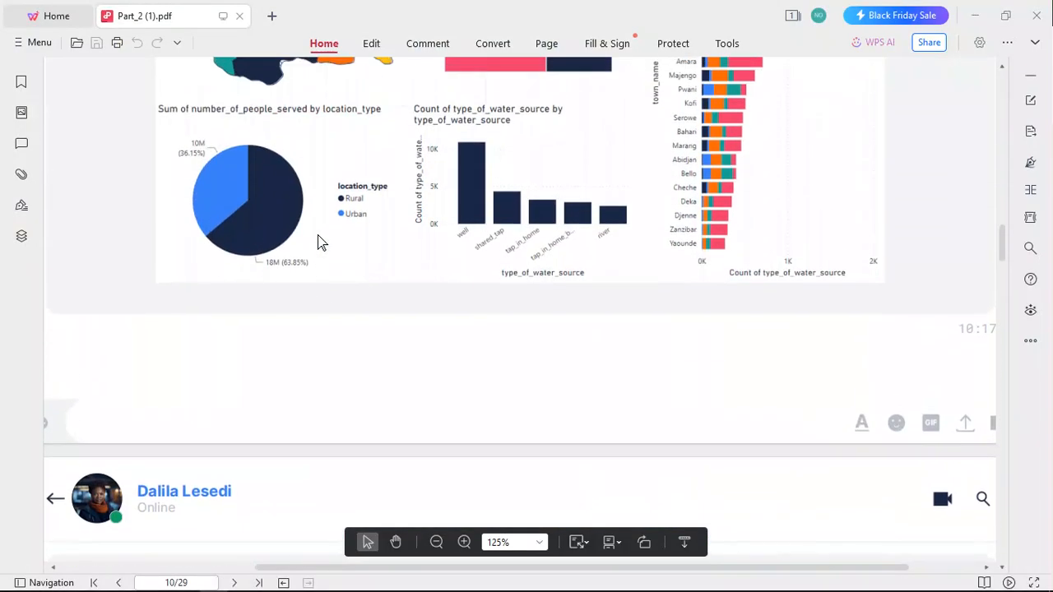
scroll(321, 243, "up", 3)
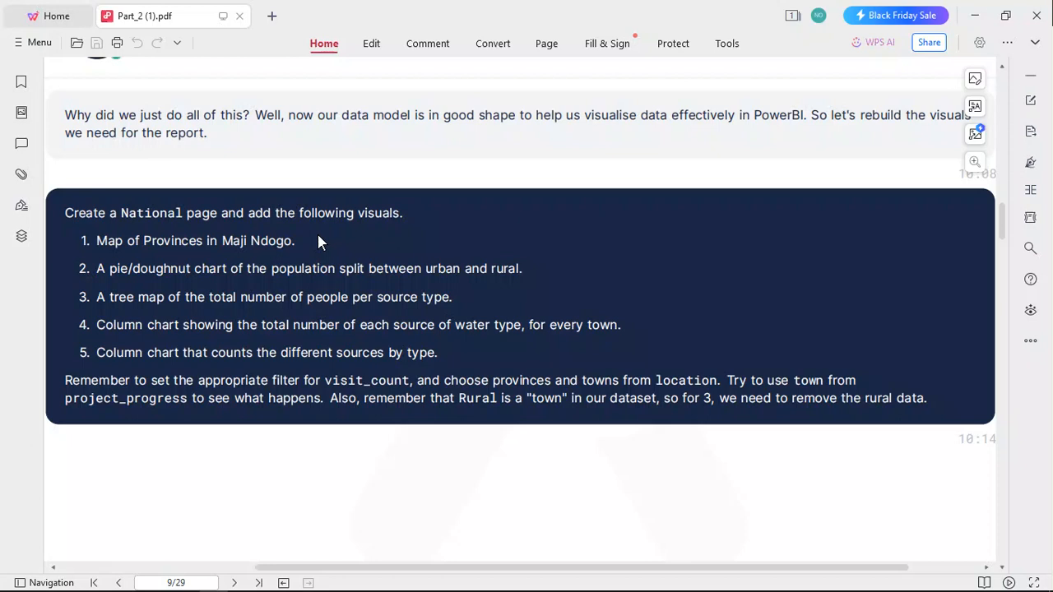
mouse_move(612, 567)
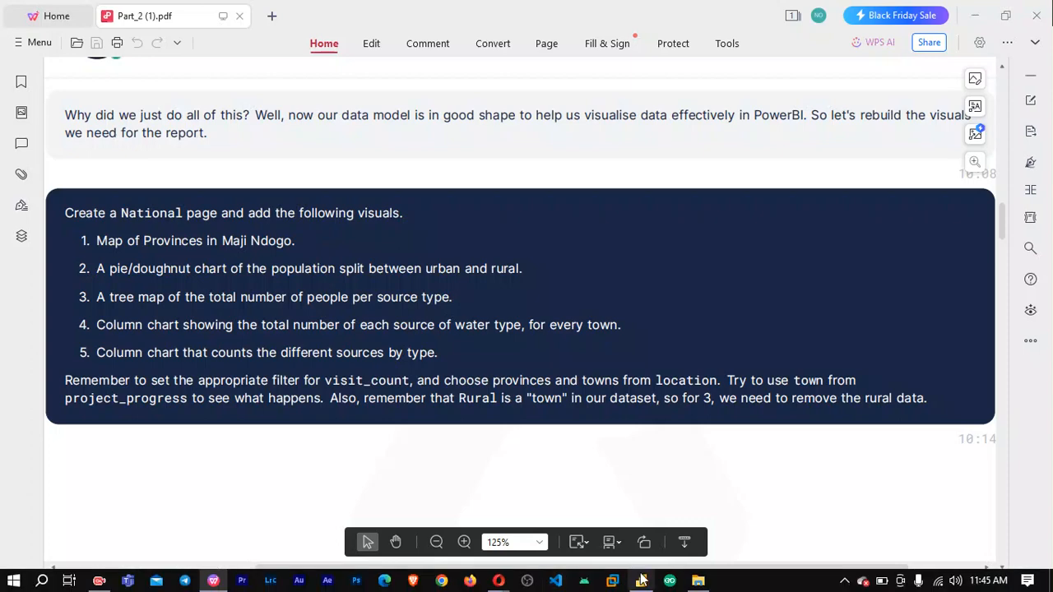
left_click(641, 582)
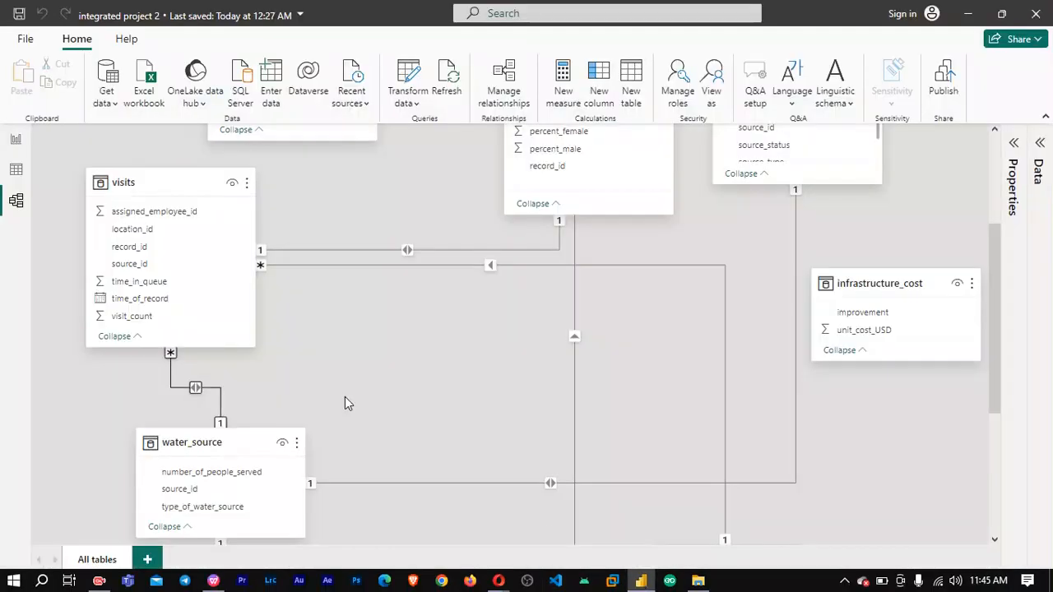
On the National report page, switch the town chart's existing town_name visual filter to Advanced filtering.
left_click(15, 140)
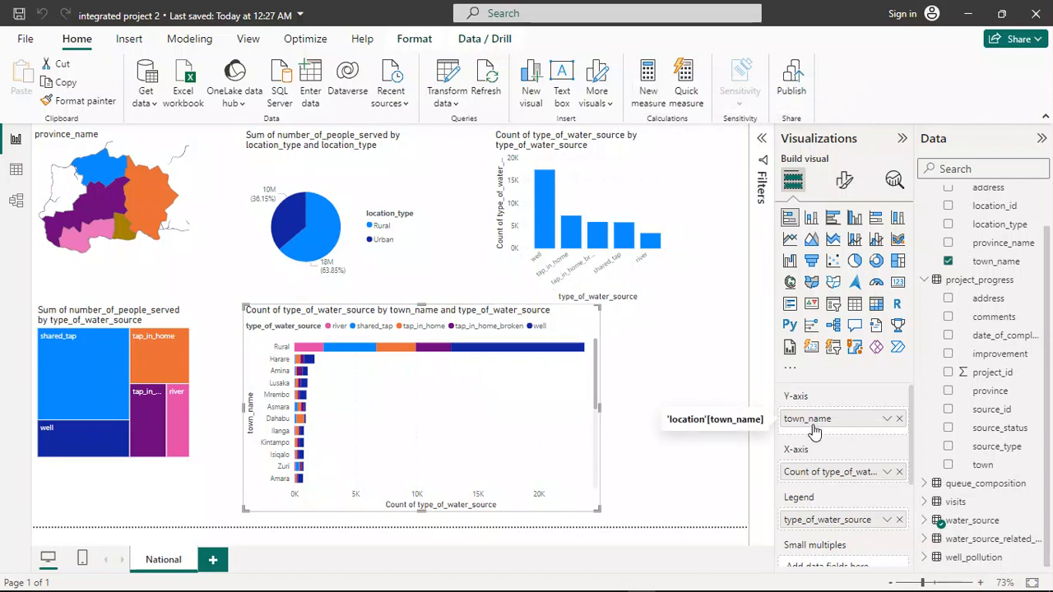
left_click(760, 141)
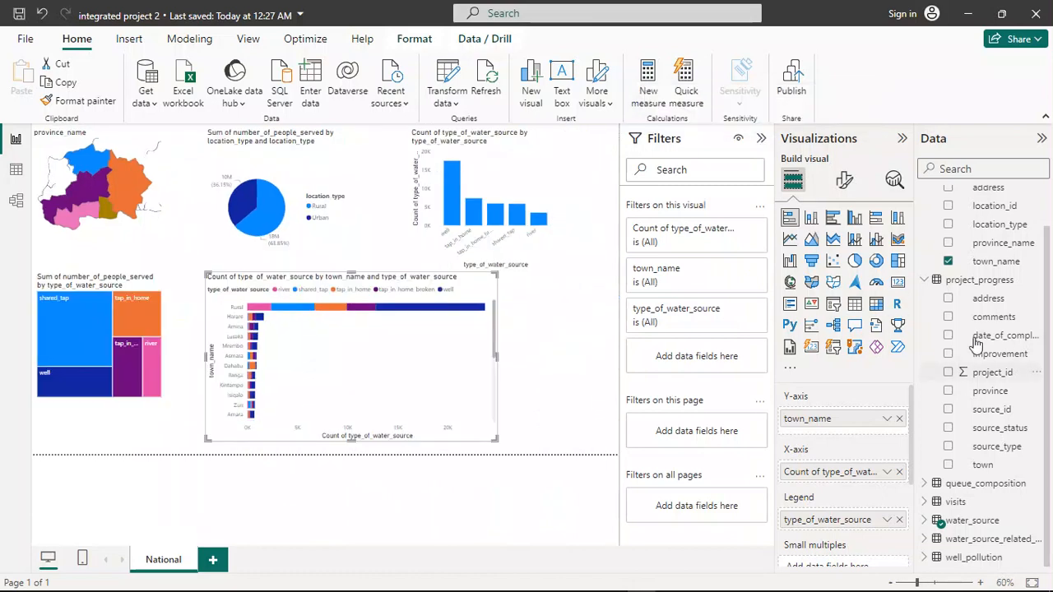
left_click_drag(992, 262, 692, 352)
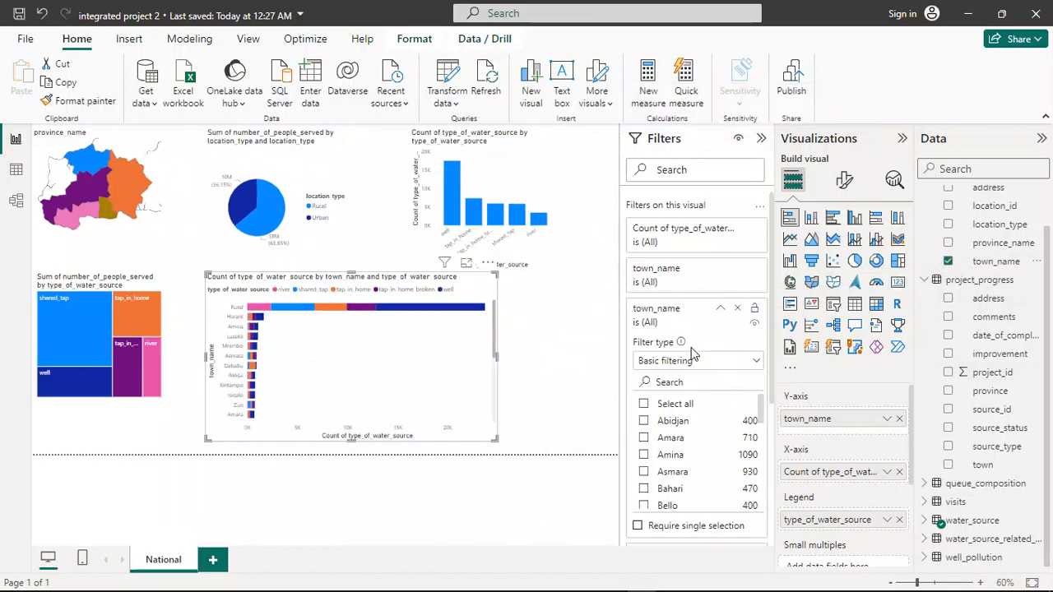
key("ctrl+z")
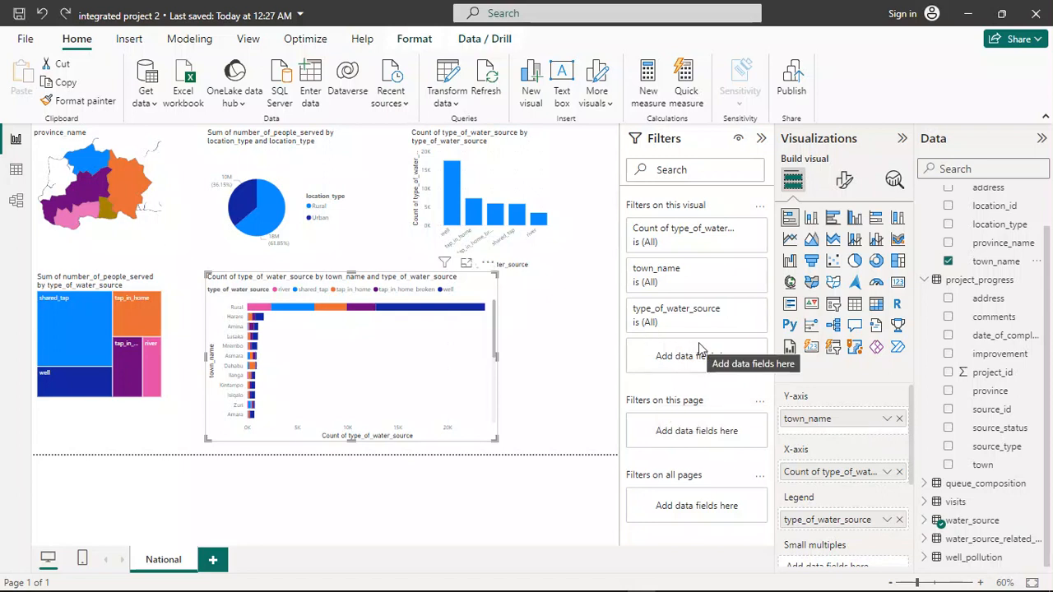
left_click(691, 282)
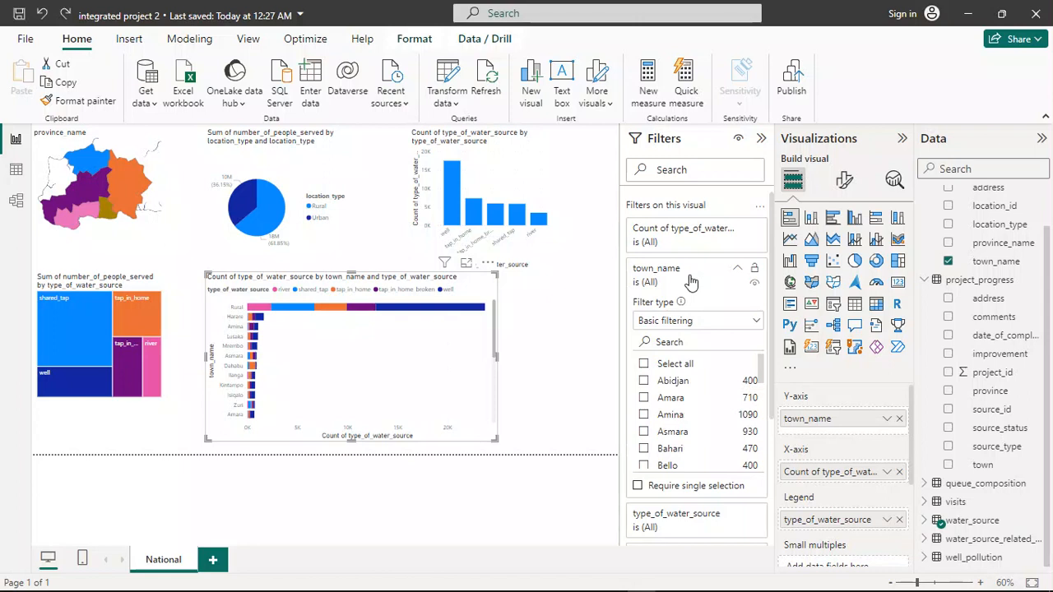
scroll(691, 282, "down", 1)
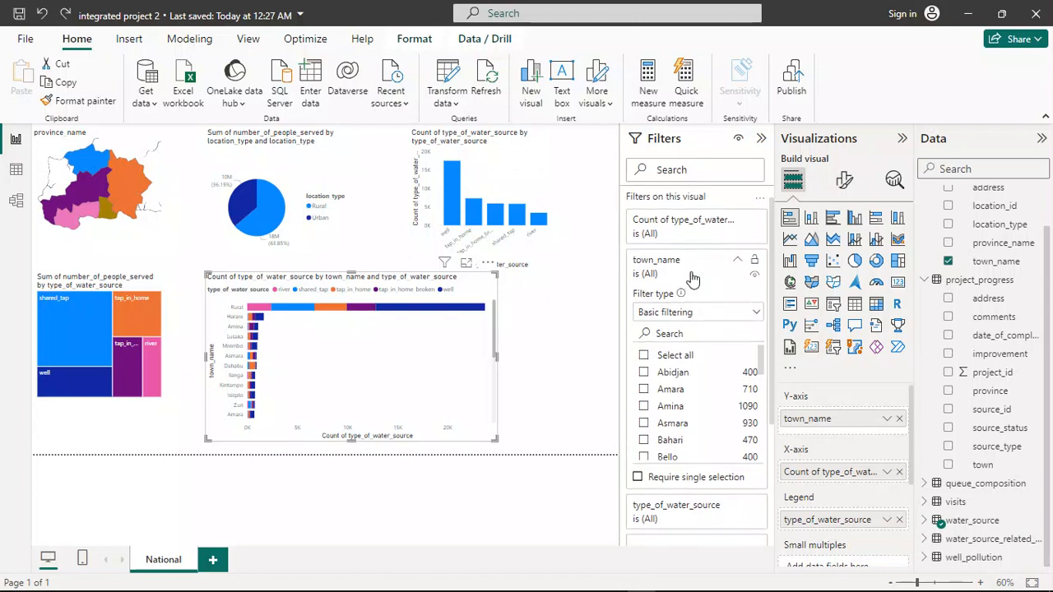
left_click(718, 316)
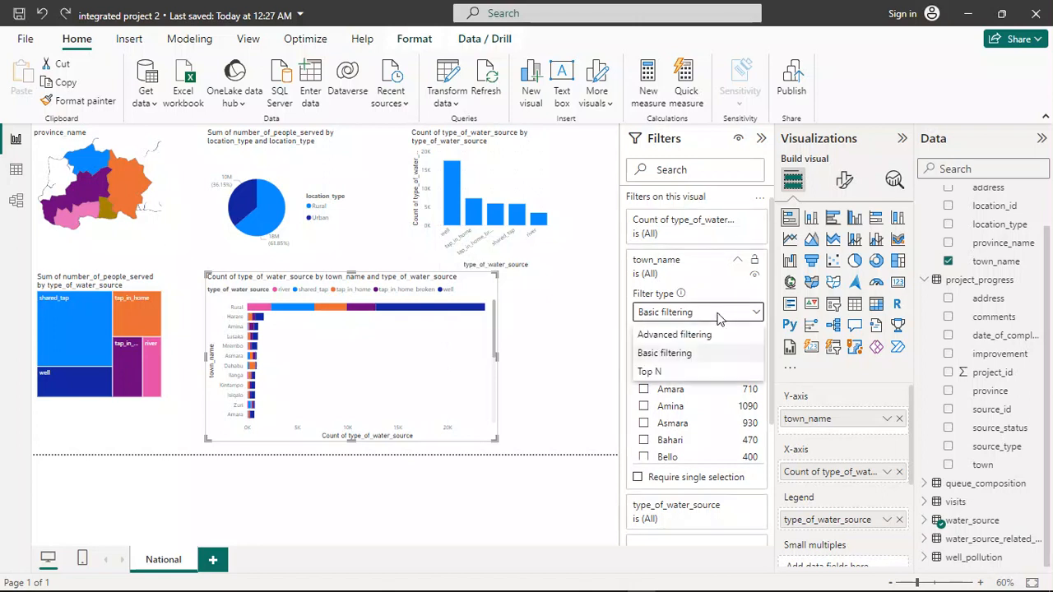
left_click(695, 334)
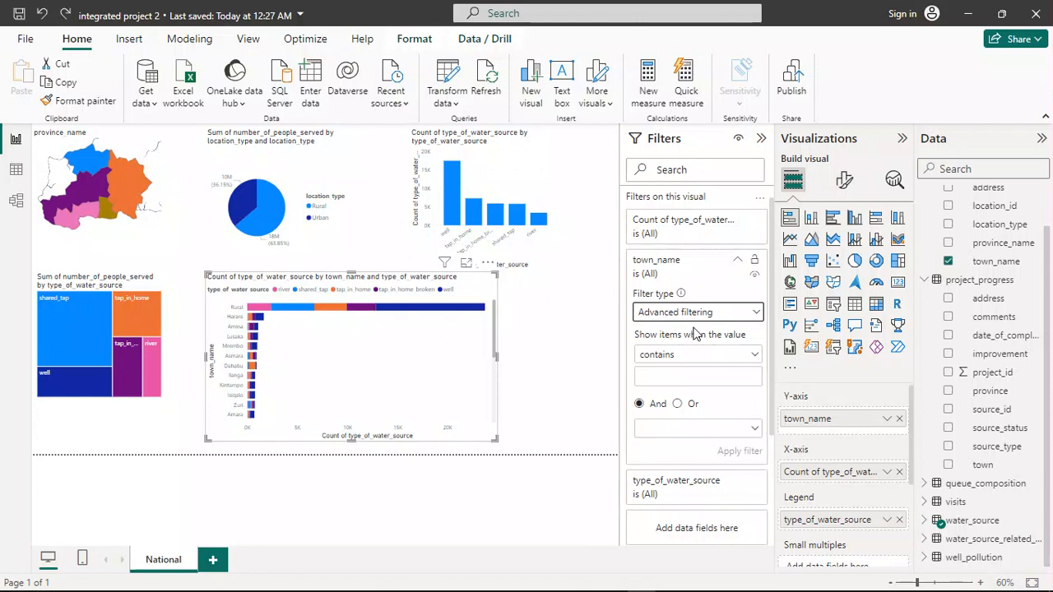
Filter the town chart to show items where town_name is not Rural, and collapse the filter and visualization settings.
left_click(693, 354)
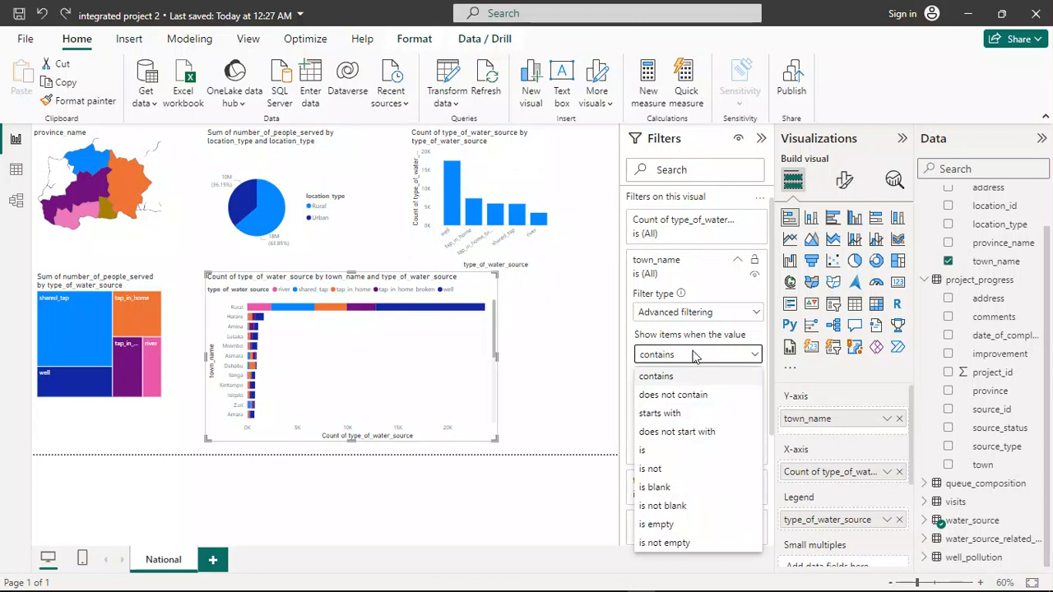
left_click(658, 468)
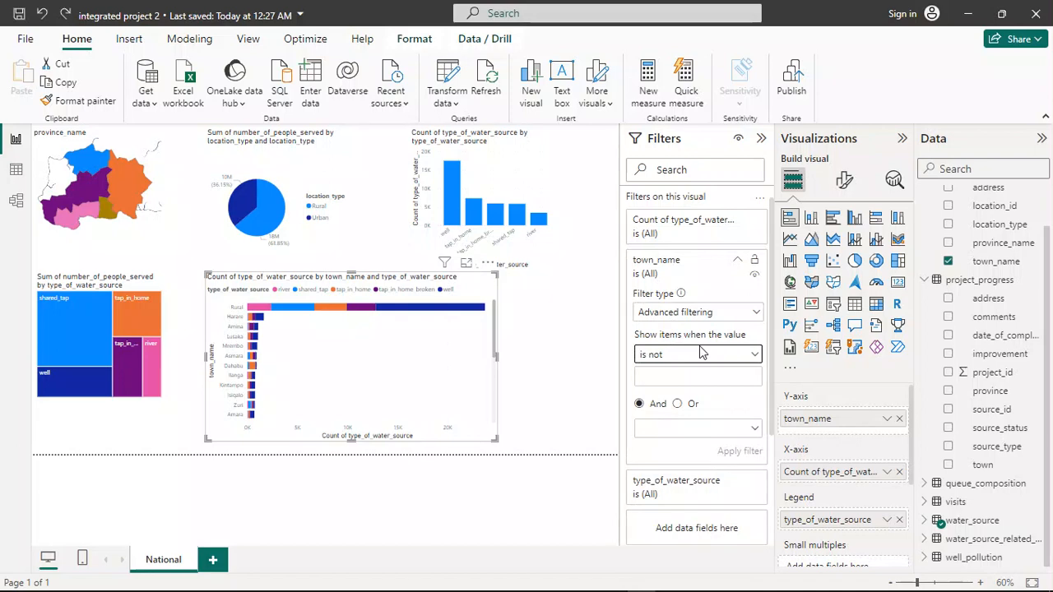
left_click(666, 372)
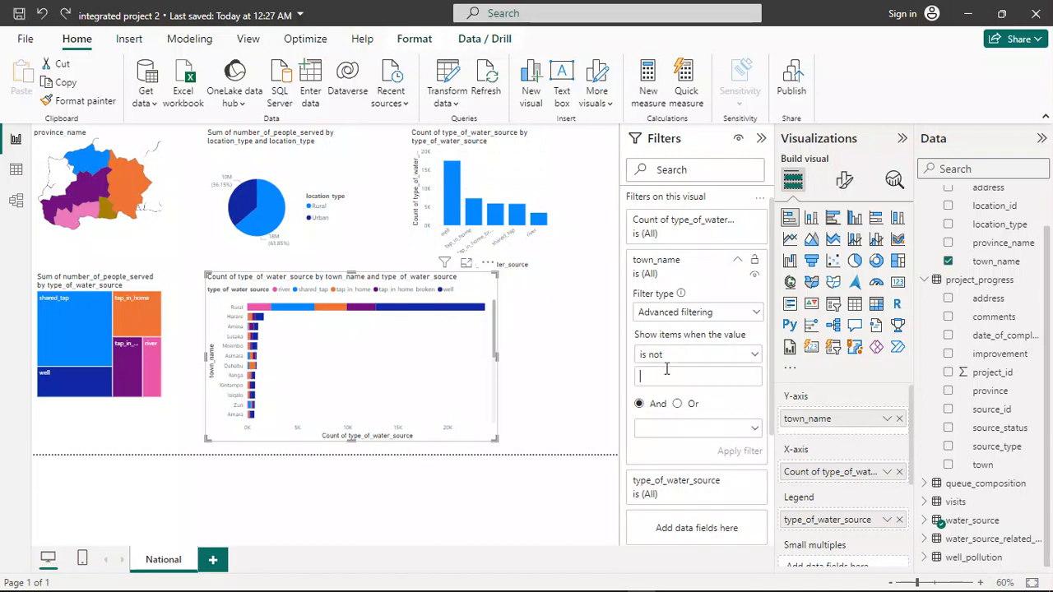
type("rural")
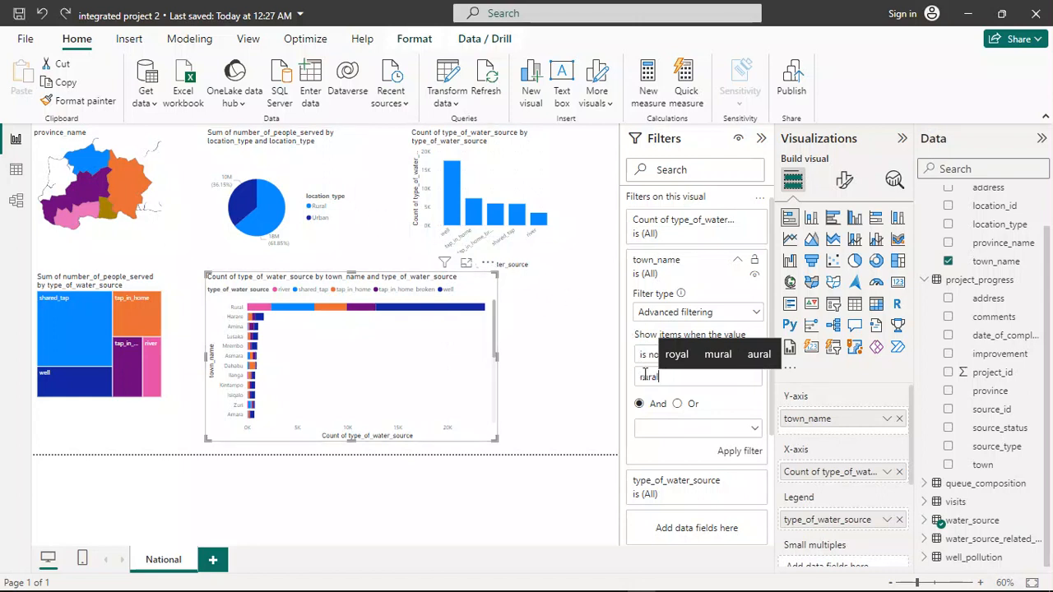
left_click(646, 376)
key("BackSpace")
type("R")
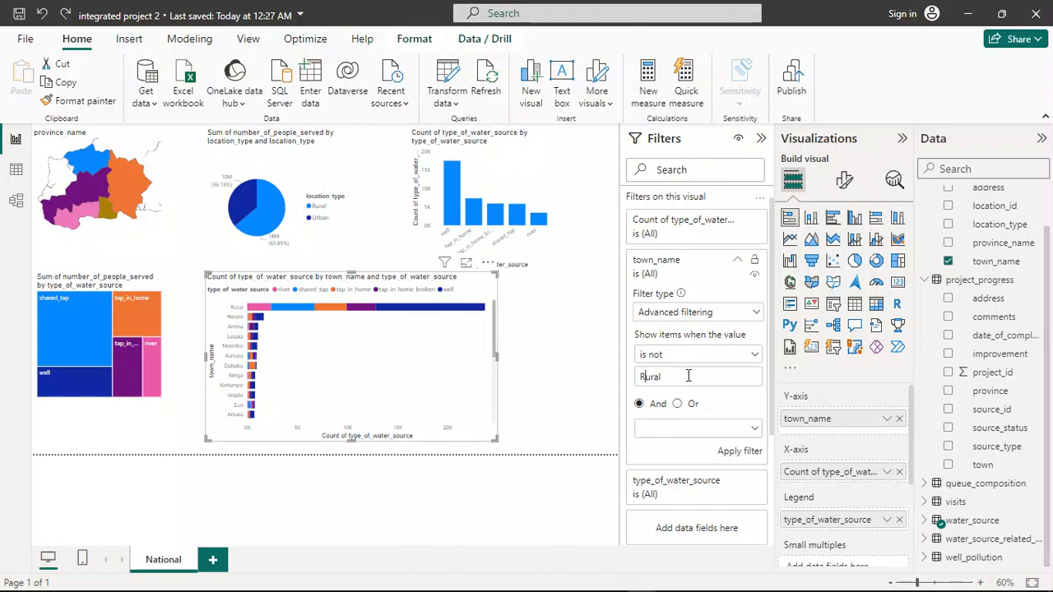
left_click(732, 454)
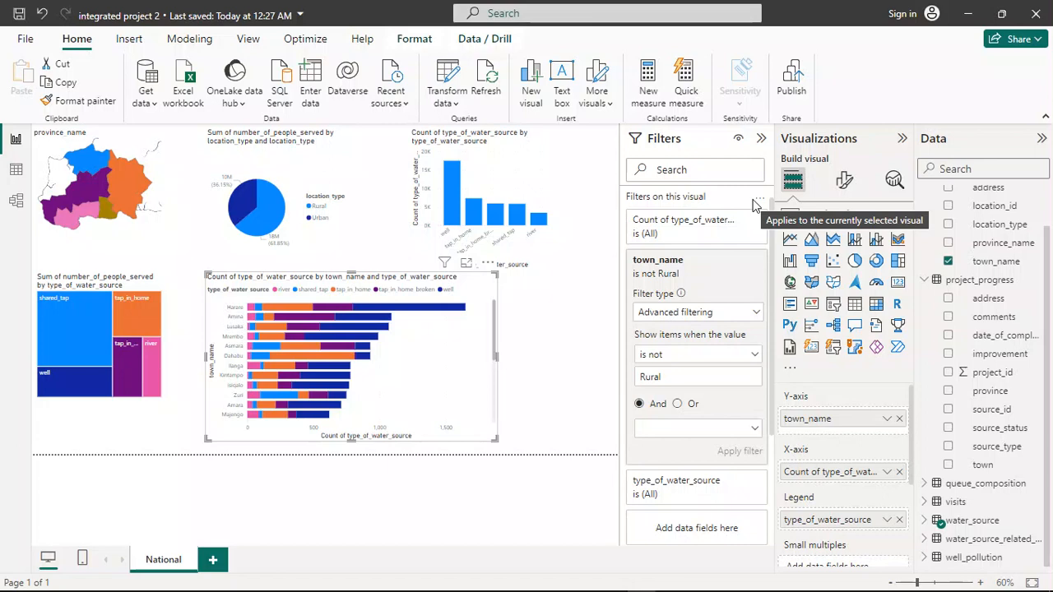
left_click(762, 139)
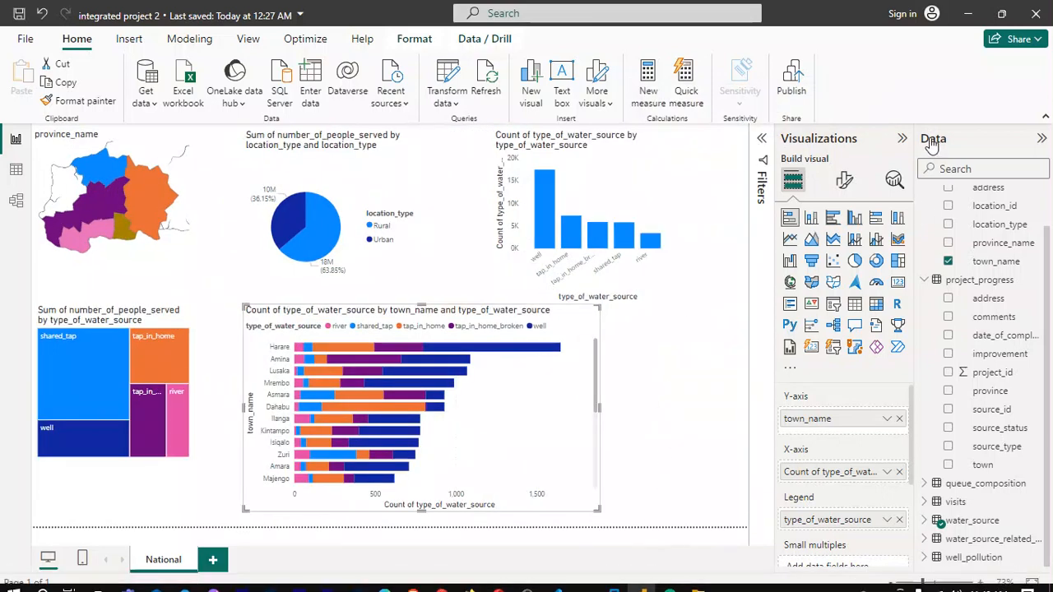
left_click(902, 138)
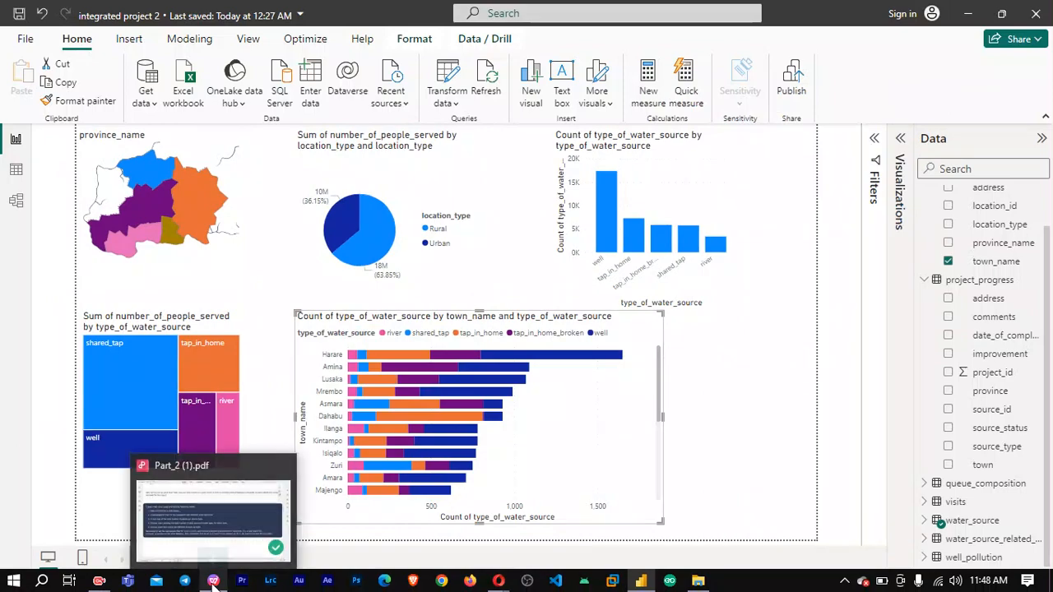
Switch to the WPS Office PDF and reread the National page requirements and the visits-water_source filter fix.
left_click(213, 583)
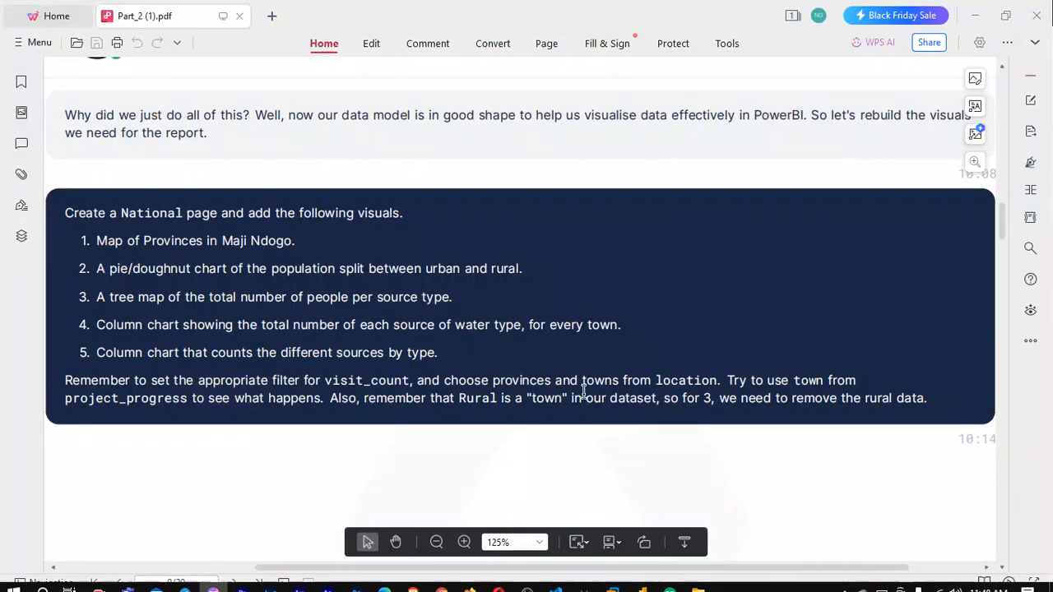
scroll(597, 406, "down", 10)
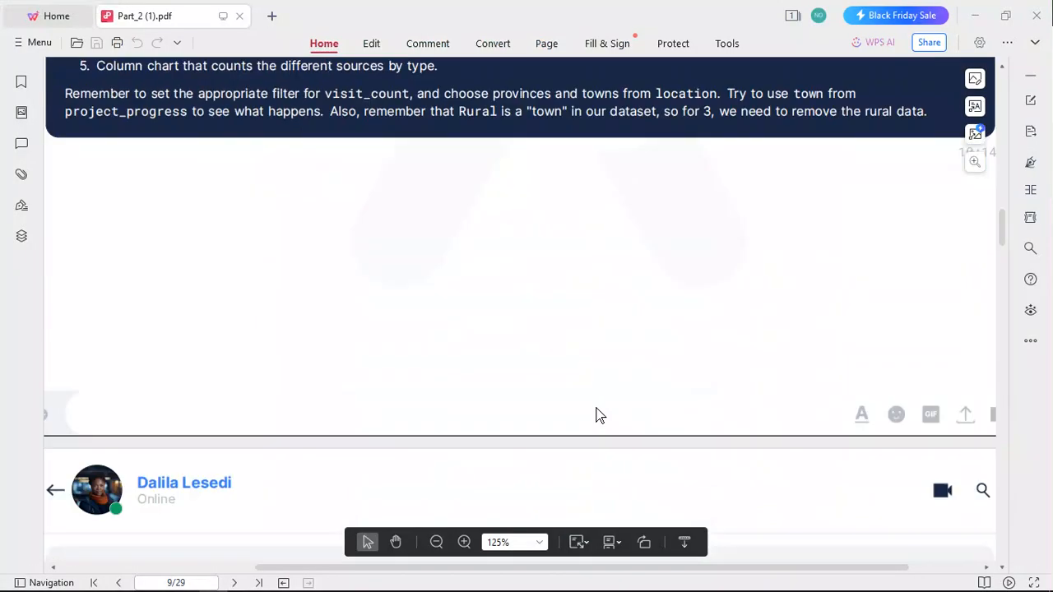
scroll(598, 415, "up", 2)
scroll(597, 416, "up", 1)
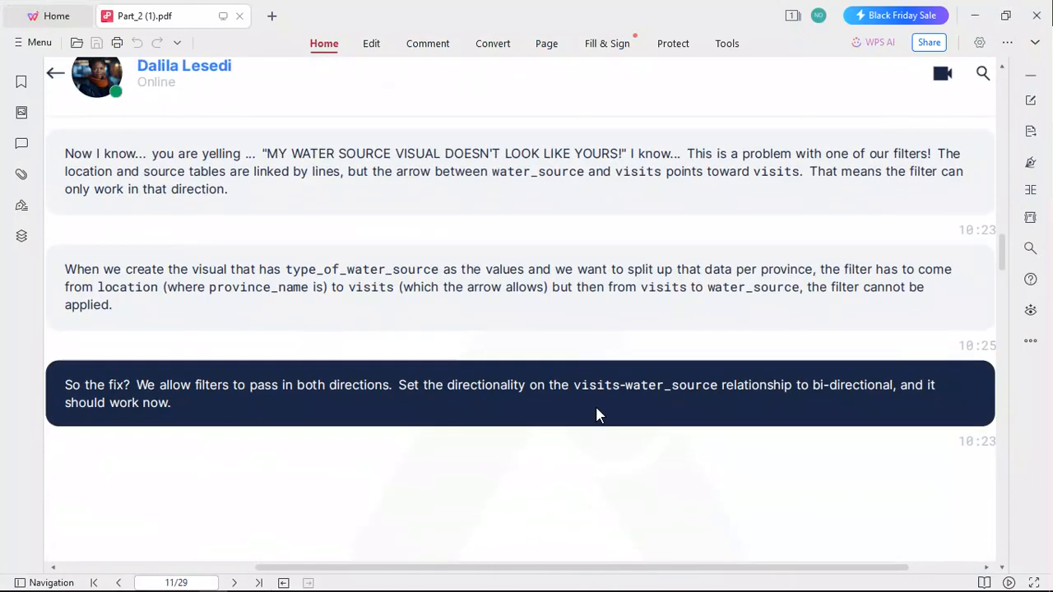
scroll(596, 406, "up", 2)
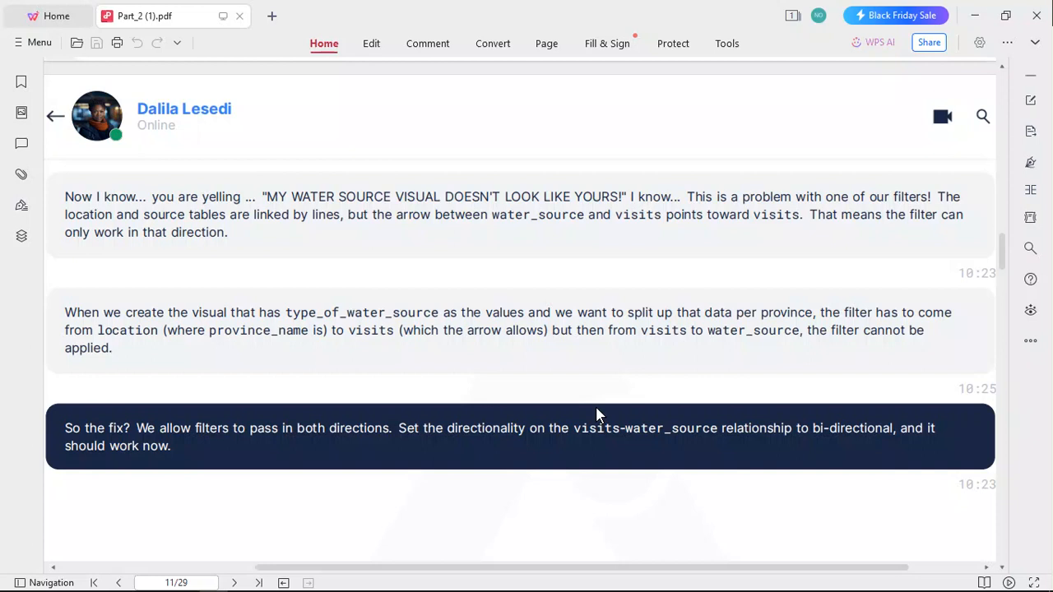
scroll(596, 407, "down", 1)
scroll(596, 407, "up", 1)
scroll(632, 459, "down", 5)
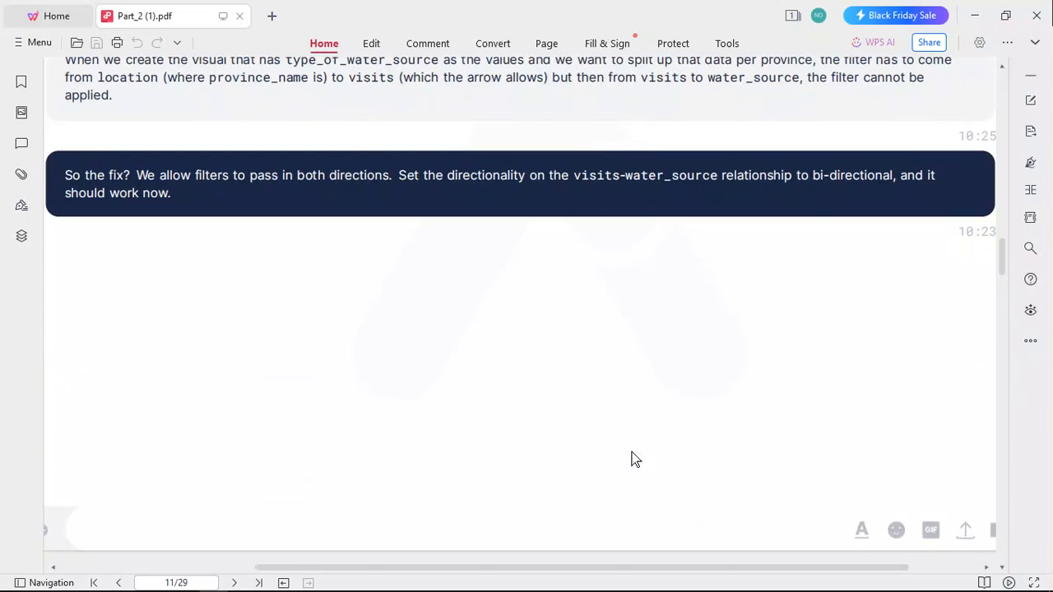
Examine the PDF's cleaned-up sample visuals and its notes on exploring the National page by province and source type.
scroll(632, 453, "down", 10)
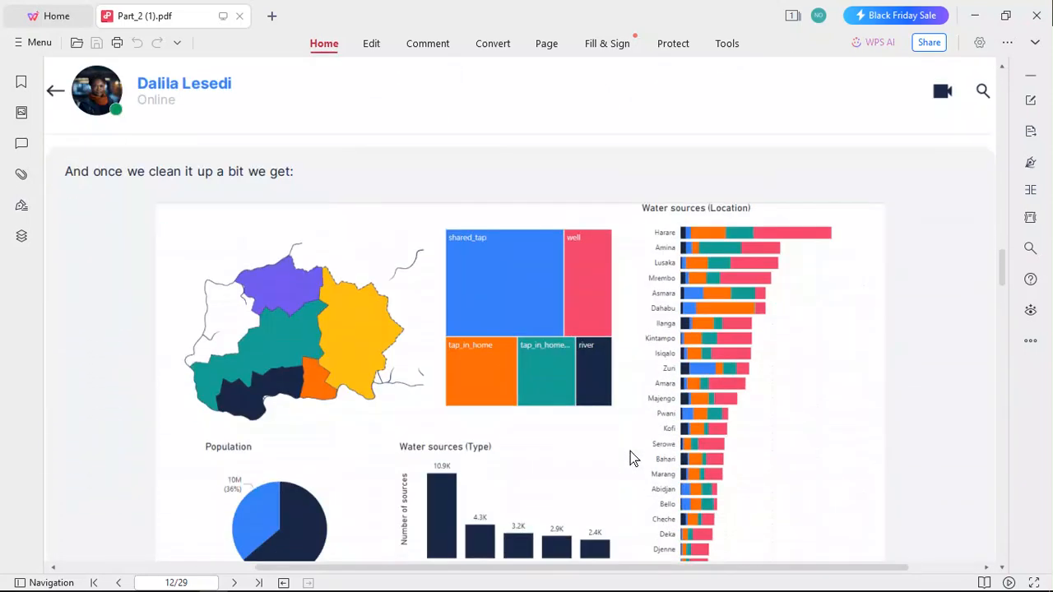
scroll(630, 451, "down", 2)
scroll(630, 451, "down", 10)
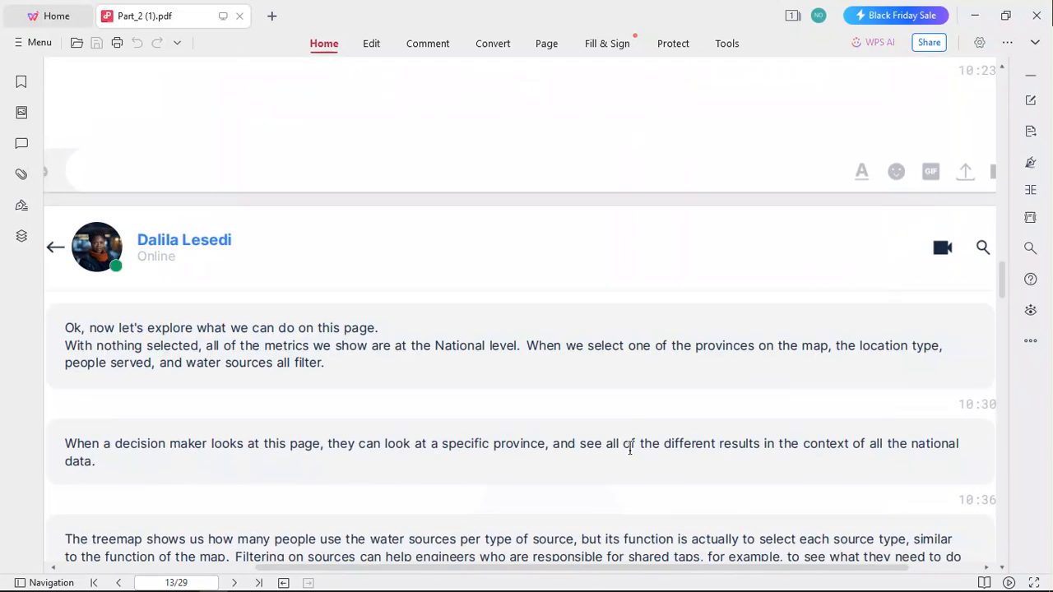
scroll(630, 450, "up", 10)
scroll(630, 451, "down", 13)
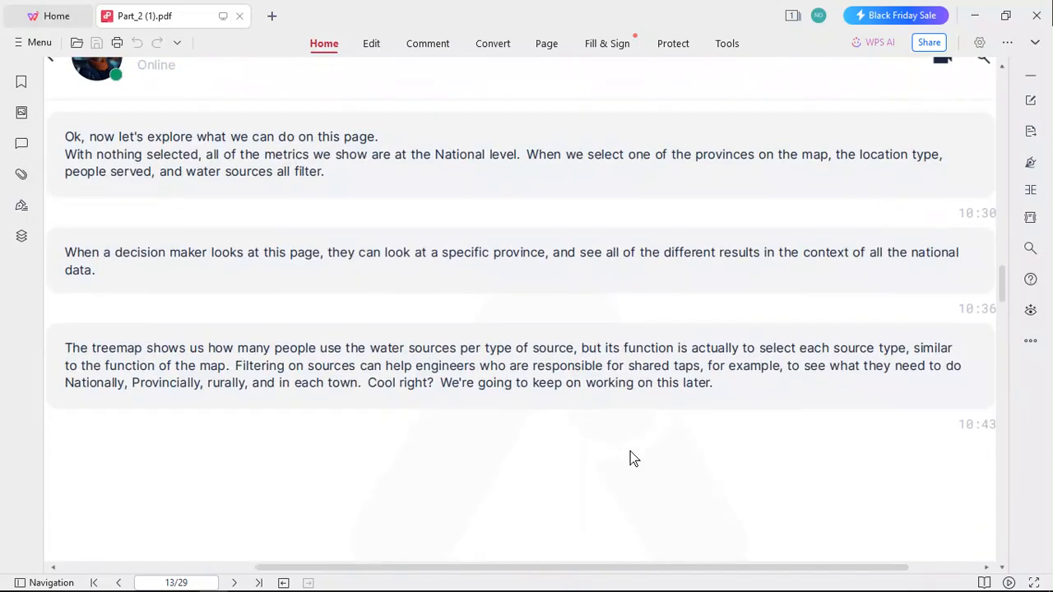
scroll(631, 457, "up", 1)
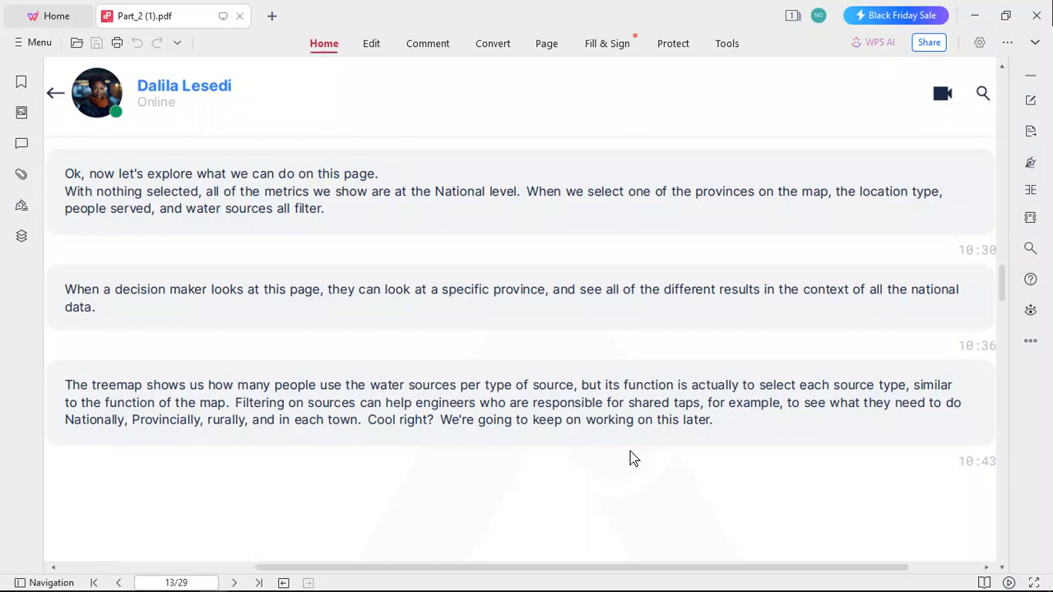
Return to Power BI and test cross-filtering with Harare's well bar, the orange province on the map and the tap_in_home treemap tile.
mouse_move(644, 588)
left_click(643, 583)
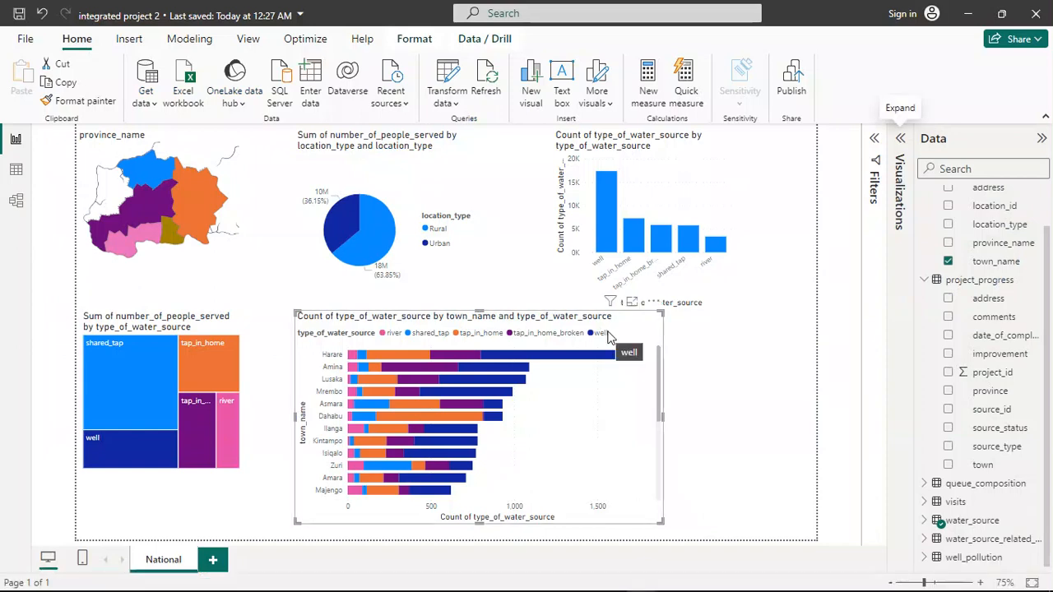
left_click(552, 355)
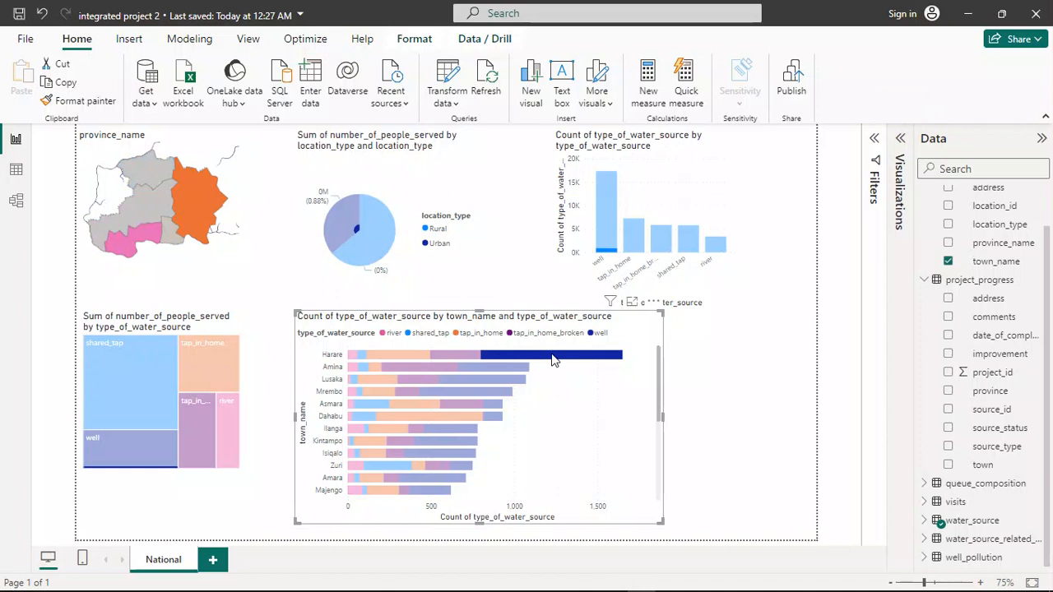
left_click(195, 206)
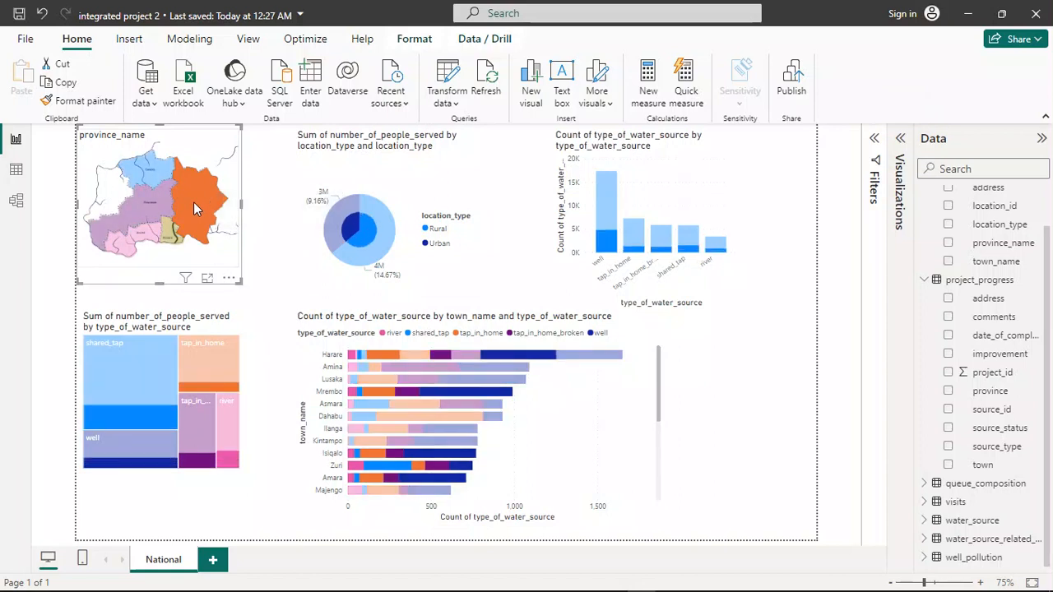
left_click(206, 373)
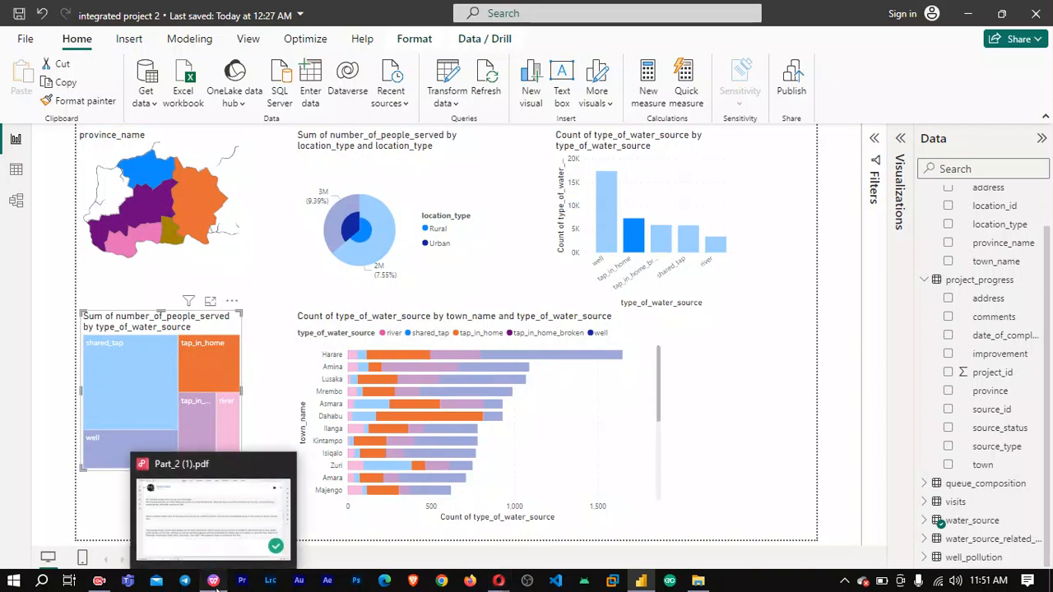
Switch to the WPS Office PDF and read the instructions for the queues page and the new day name column.
left_click(214, 581)
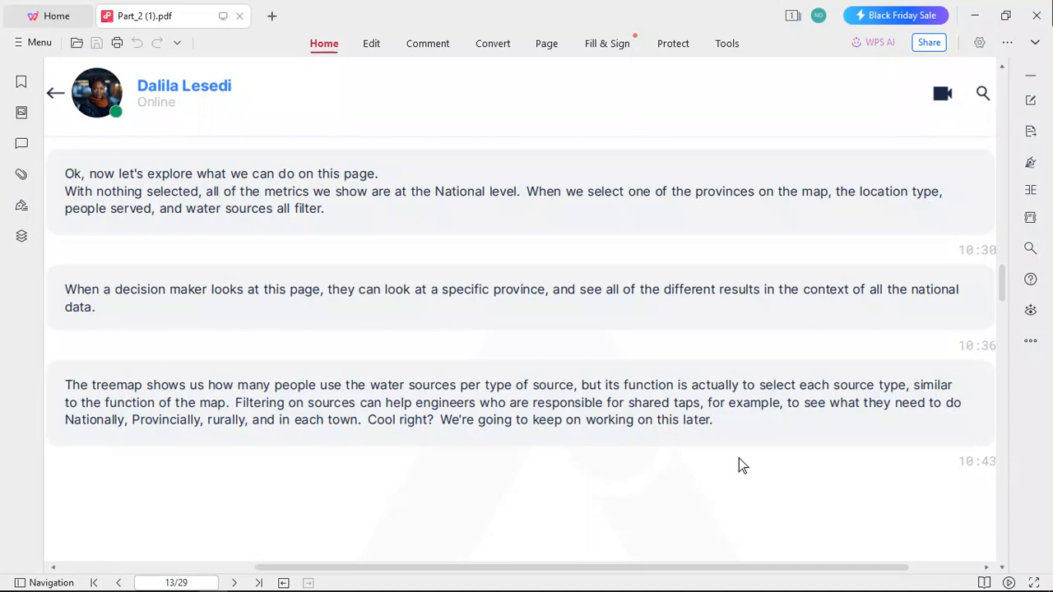
scroll(739, 465, "down", 10)
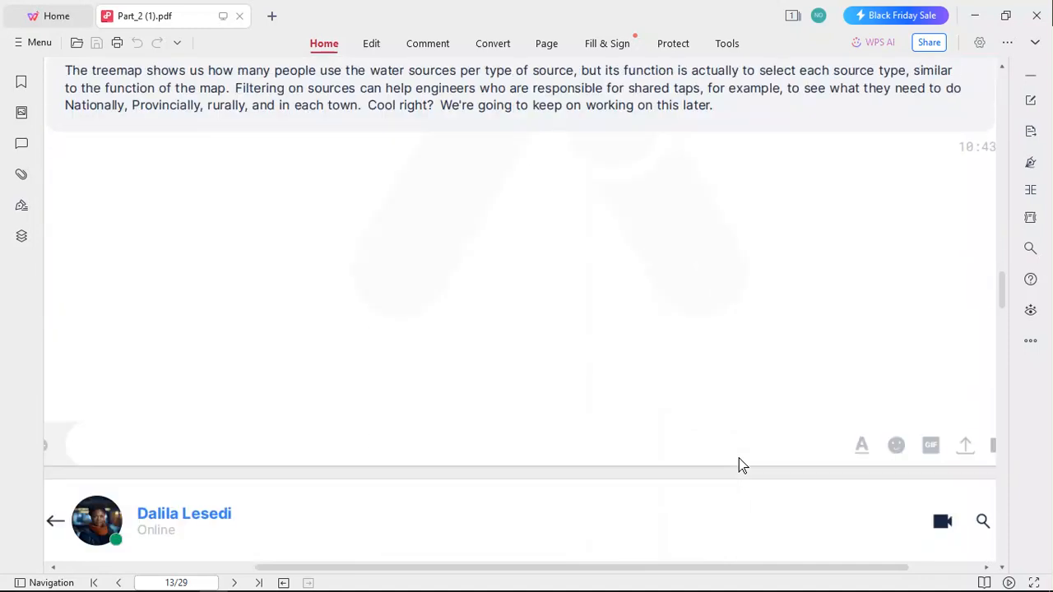
scroll(739, 459, "down", 1)
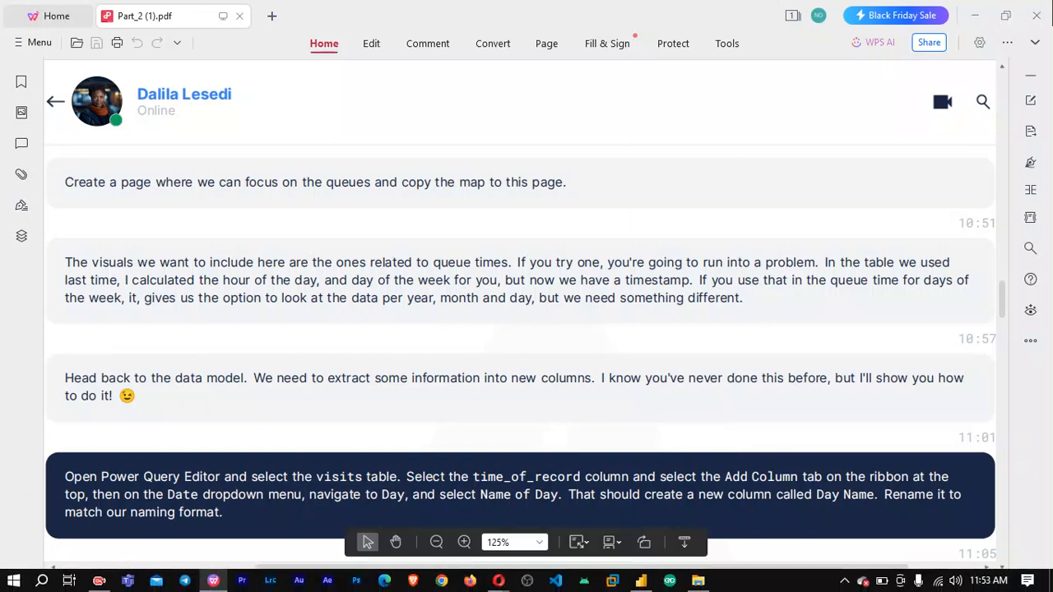
Return to Power BI and add a new blank report page after National.
left_click(642, 581)
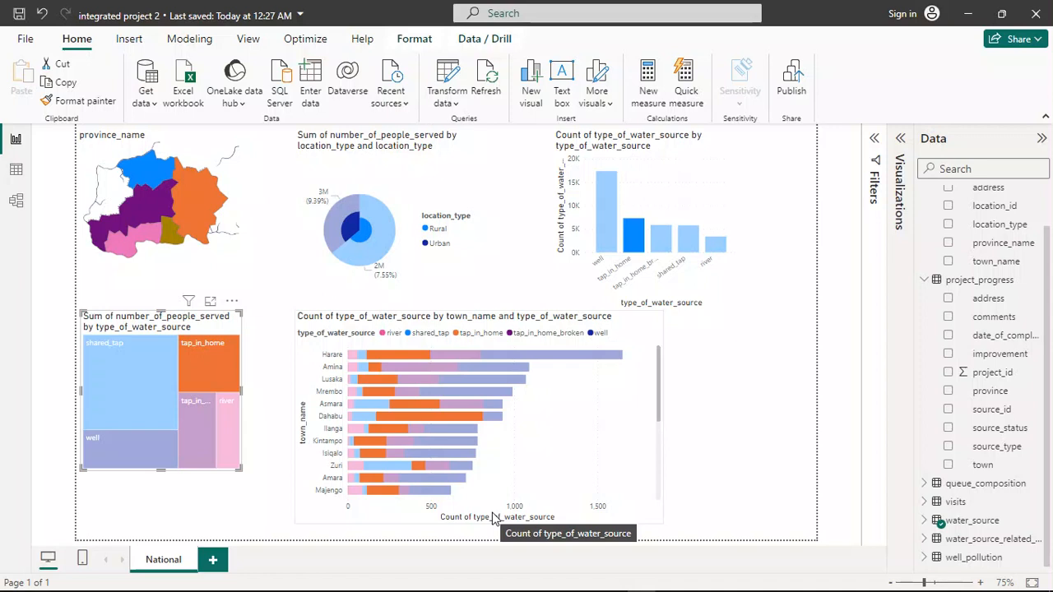
left_click(213, 561)
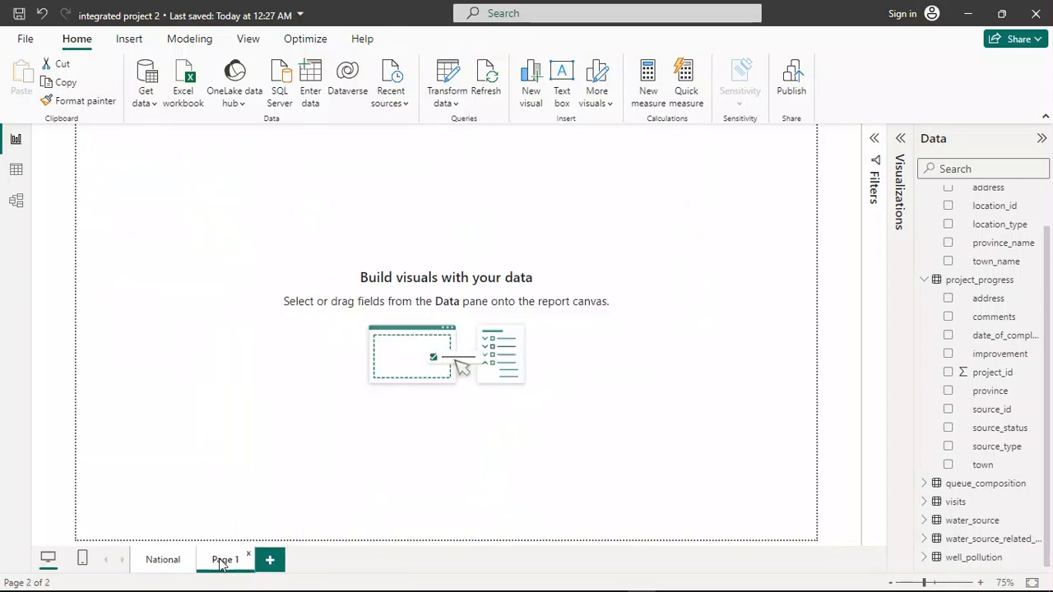
right_click(221, 562)
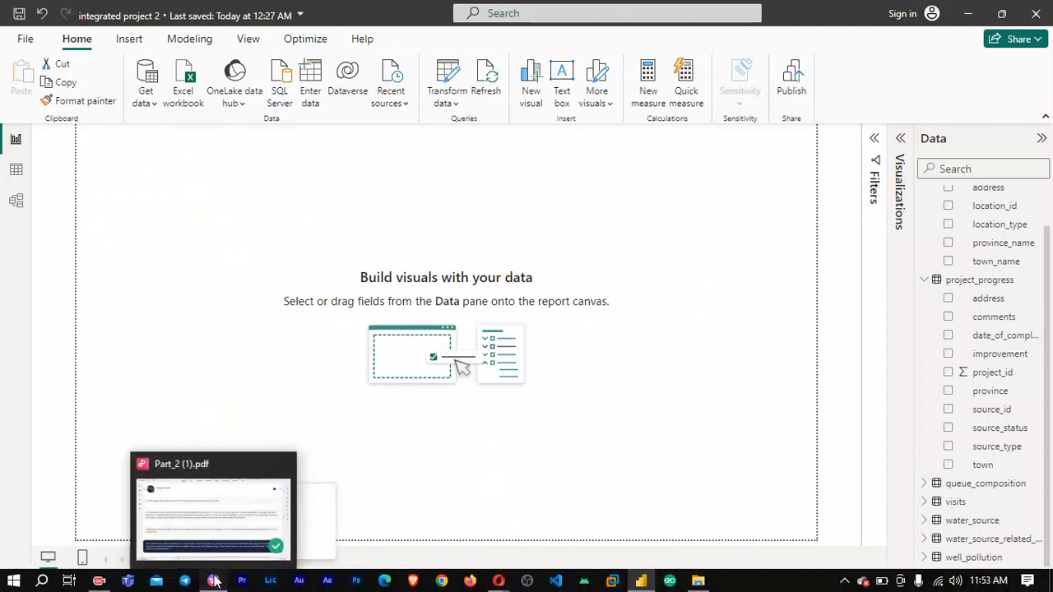
Check the new page's topic in the WPS Office PDF and rename the blank Power BI report page as queues.
left_click(214, 581)
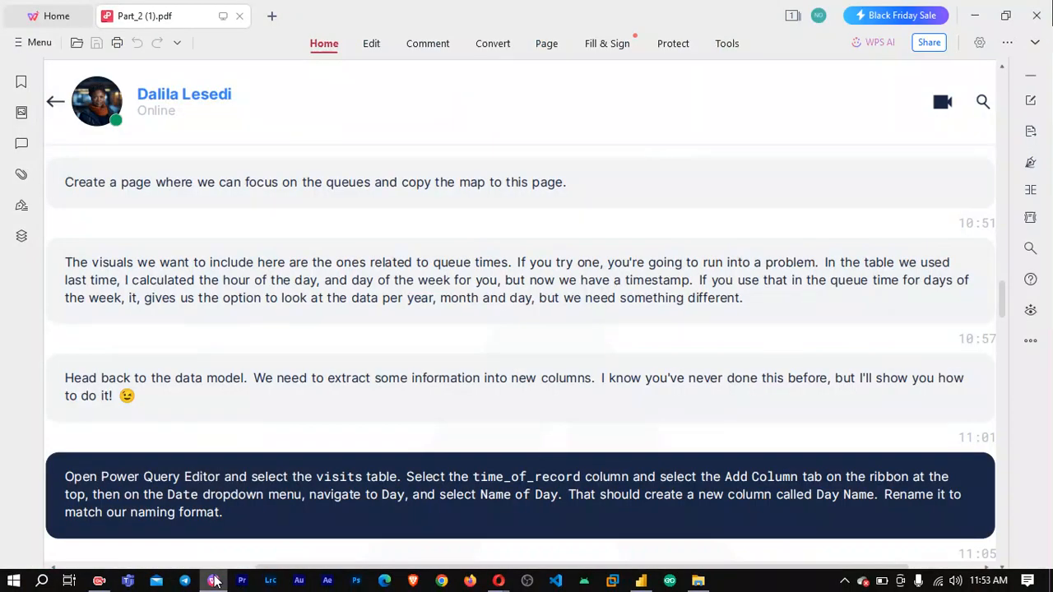
left_click(214, 581)
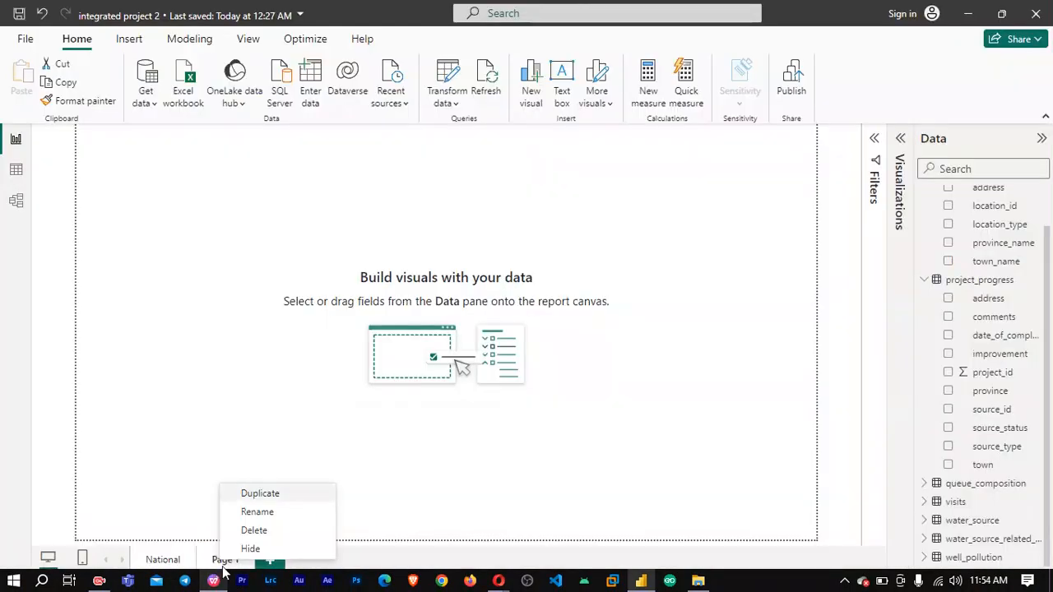
left_click(296, 514)
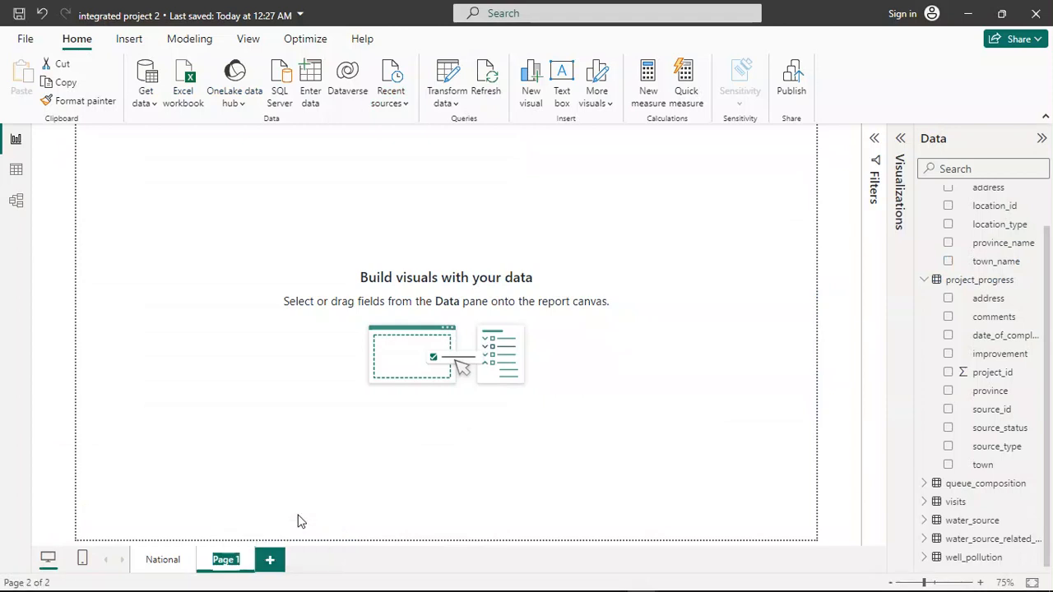
type("Qu")
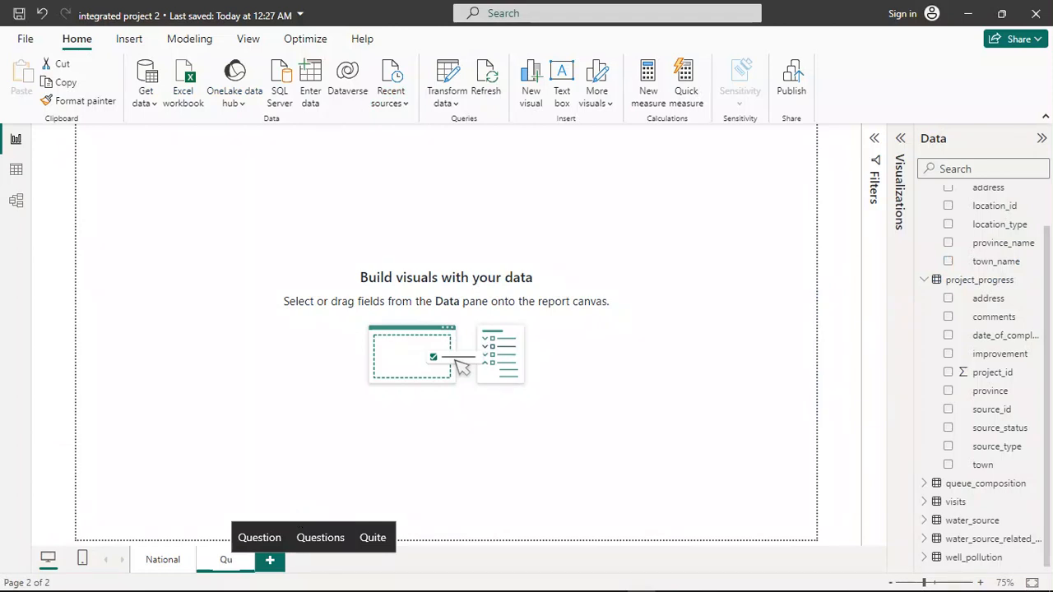
left_click(213, 581)
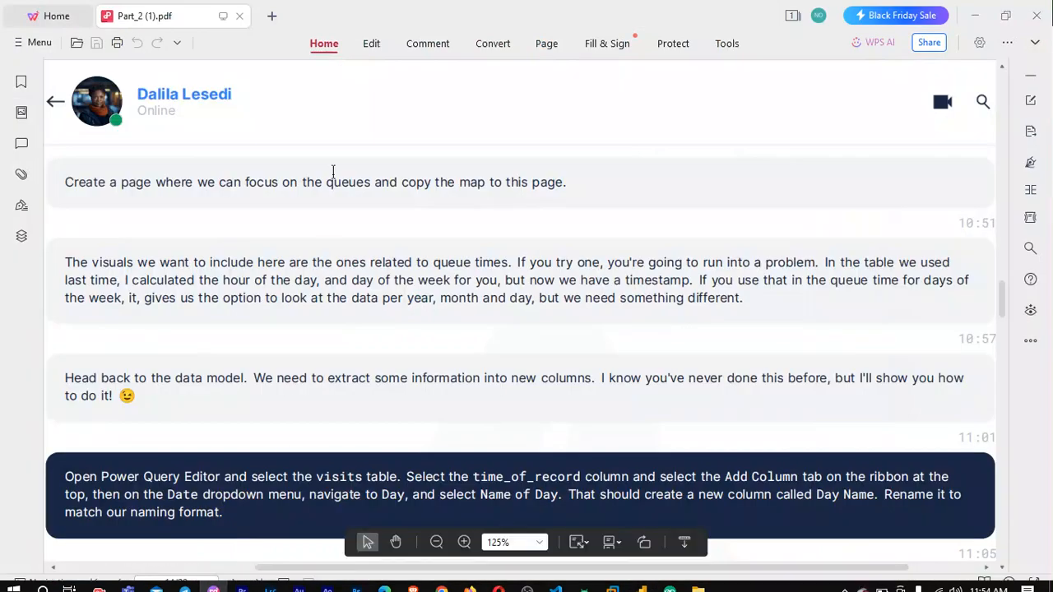
left_click_drag(372, 181, 331, 187)
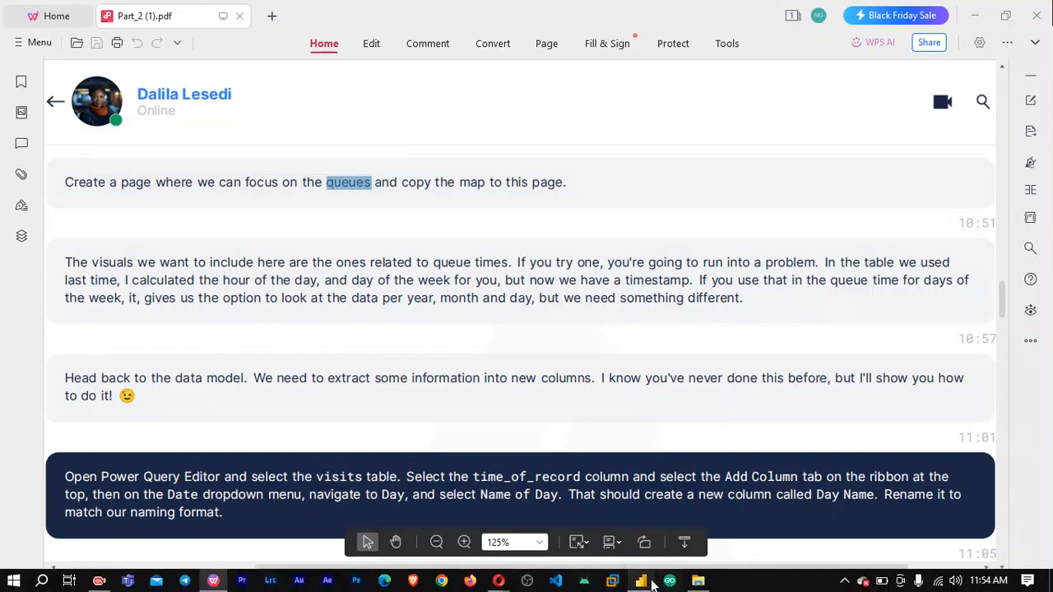
left_click(643, 581)
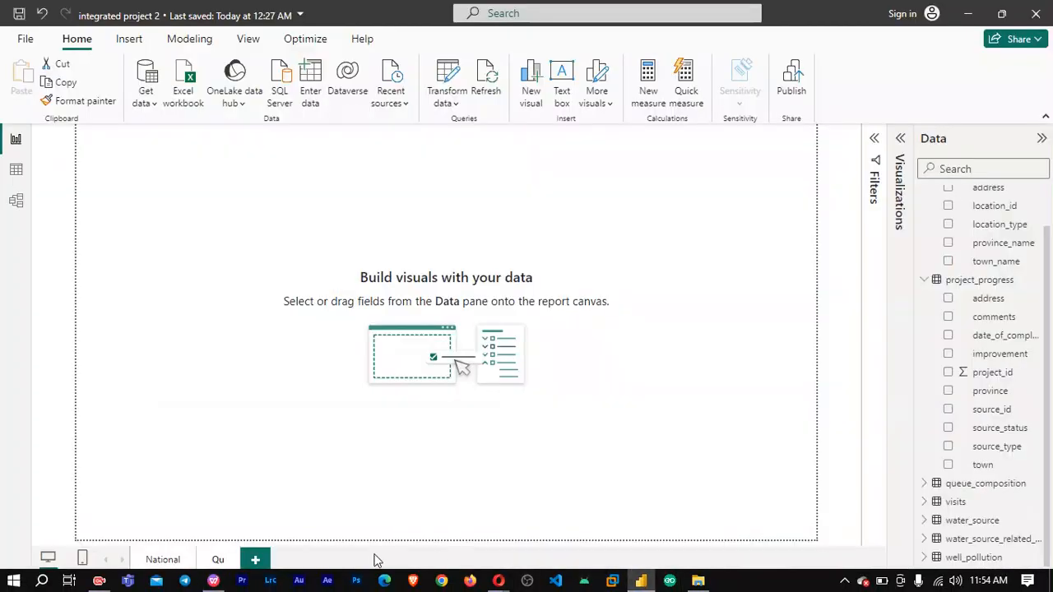
right_click(219, 561)
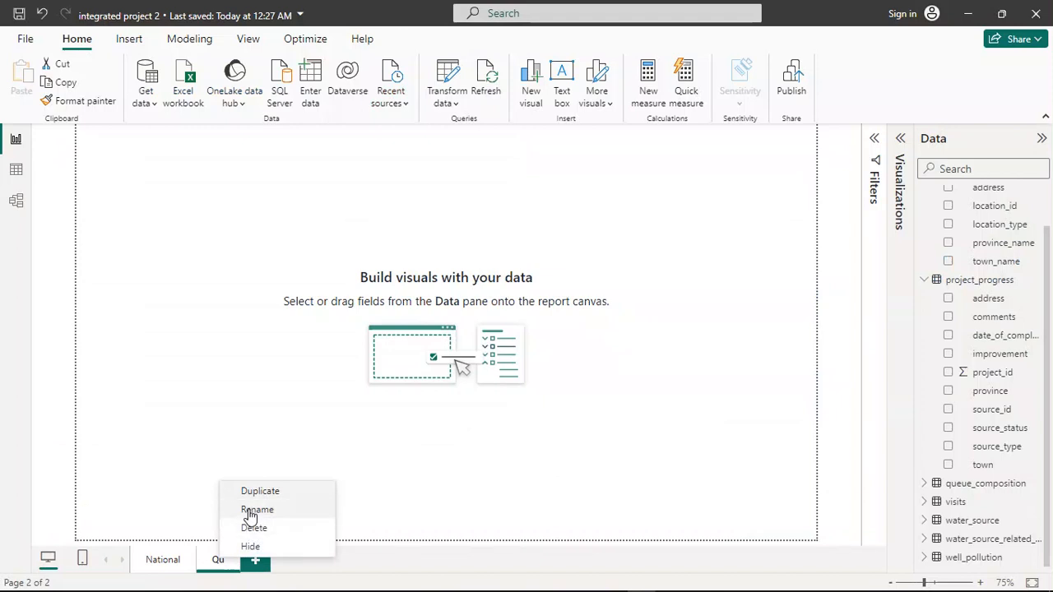
left_click(250, 512)
key("End")
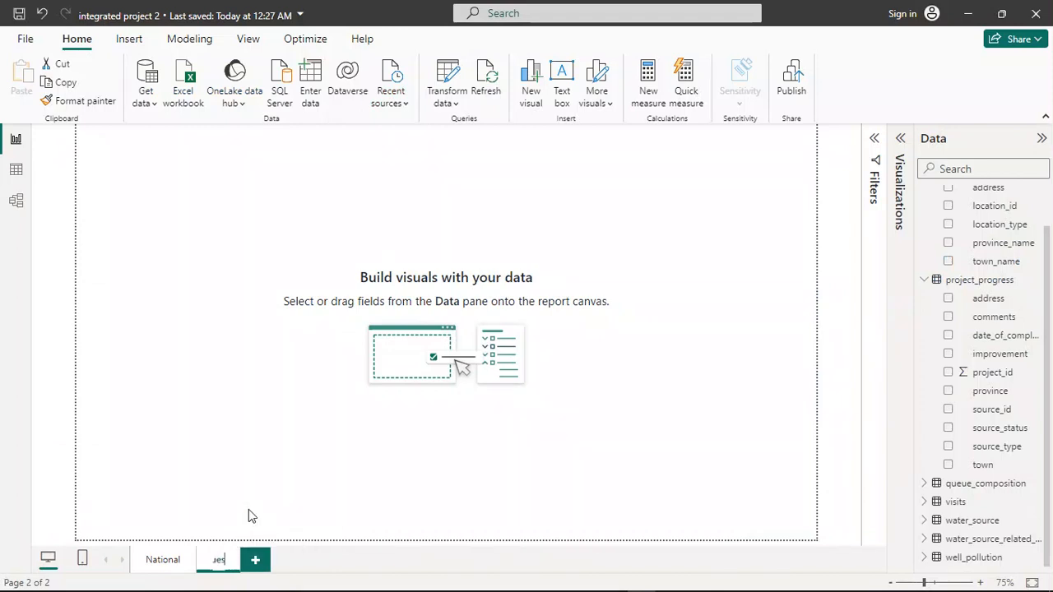
key("Return")
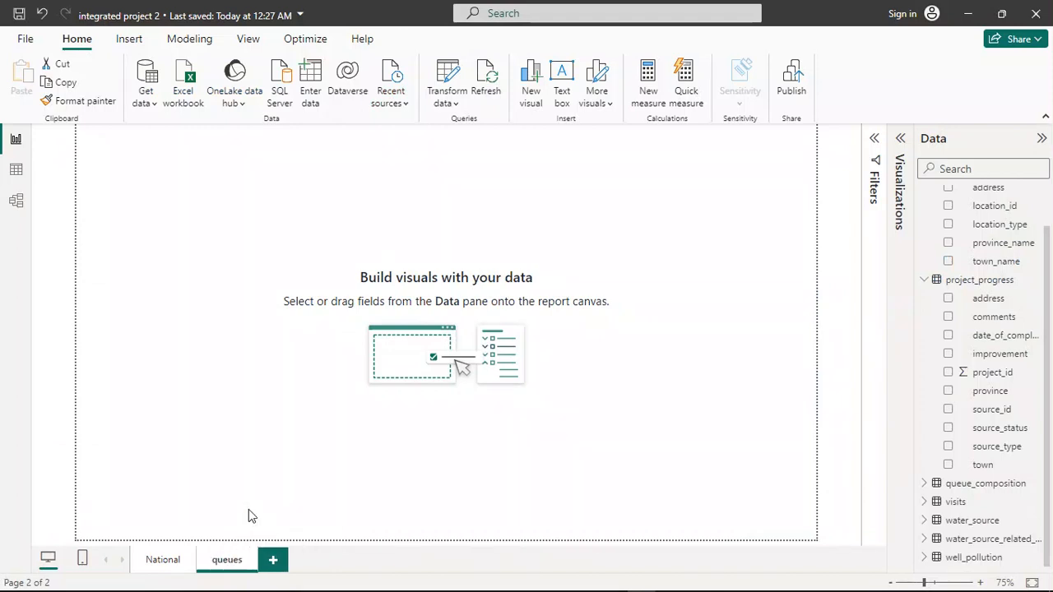
Copy the province map visual from the National page and paste it onto the queues page.
left_click(162, 561)
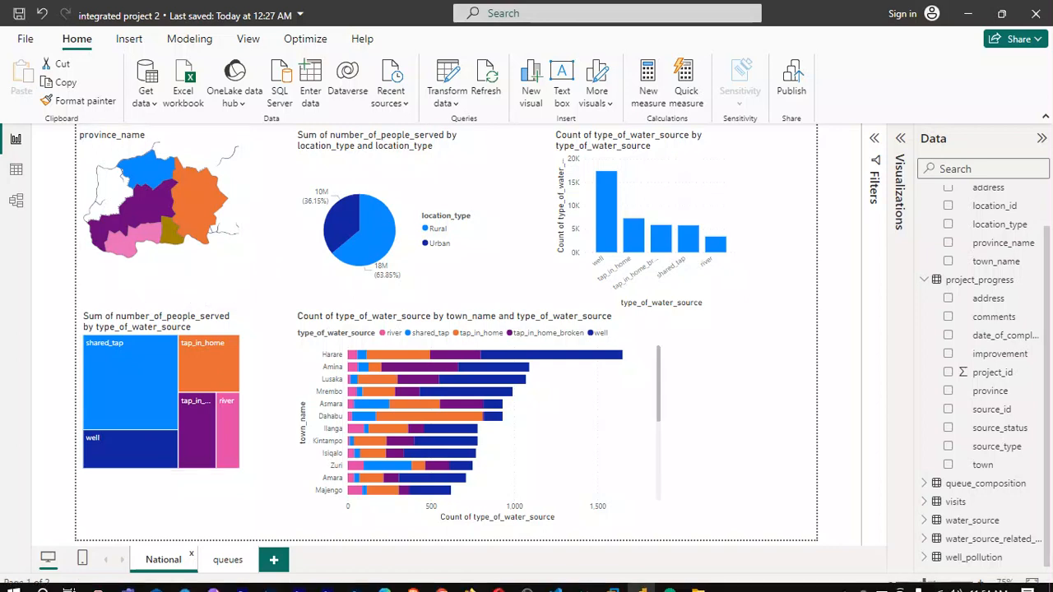
left_click(211, 583)
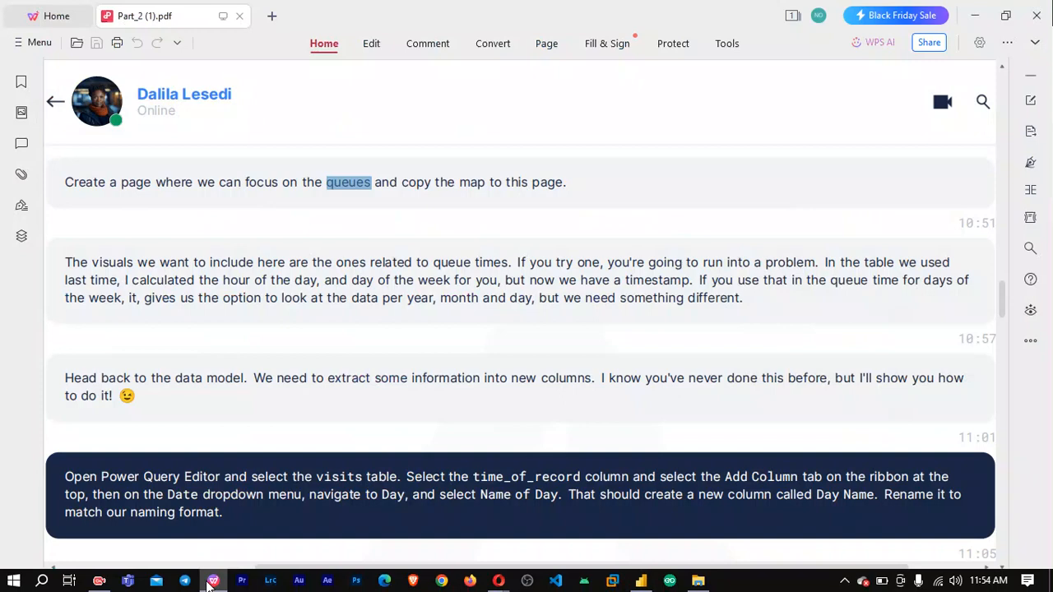
left_click(211, 583)
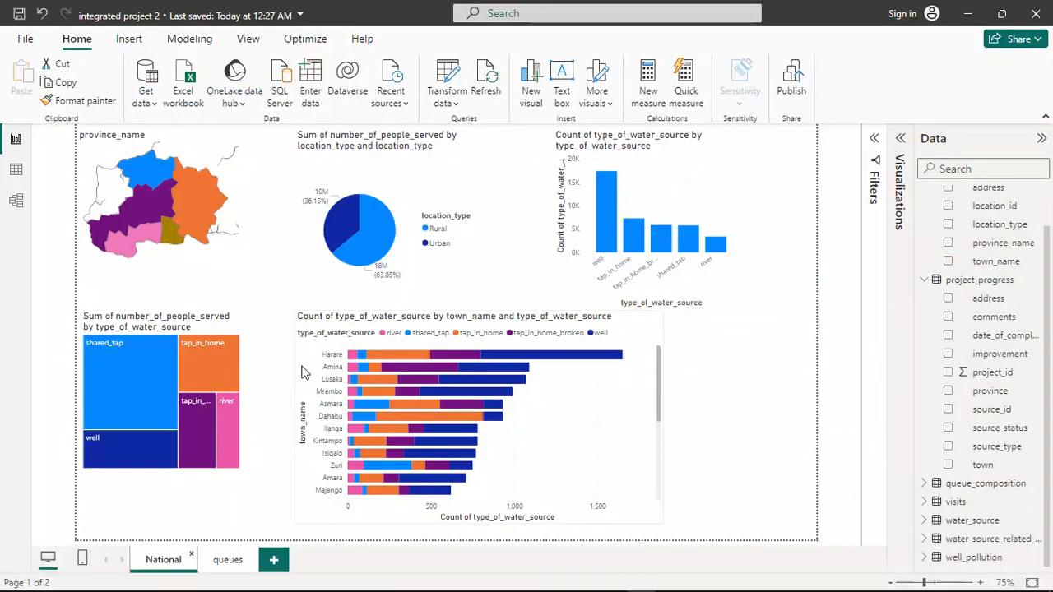
left_click(240, 266)
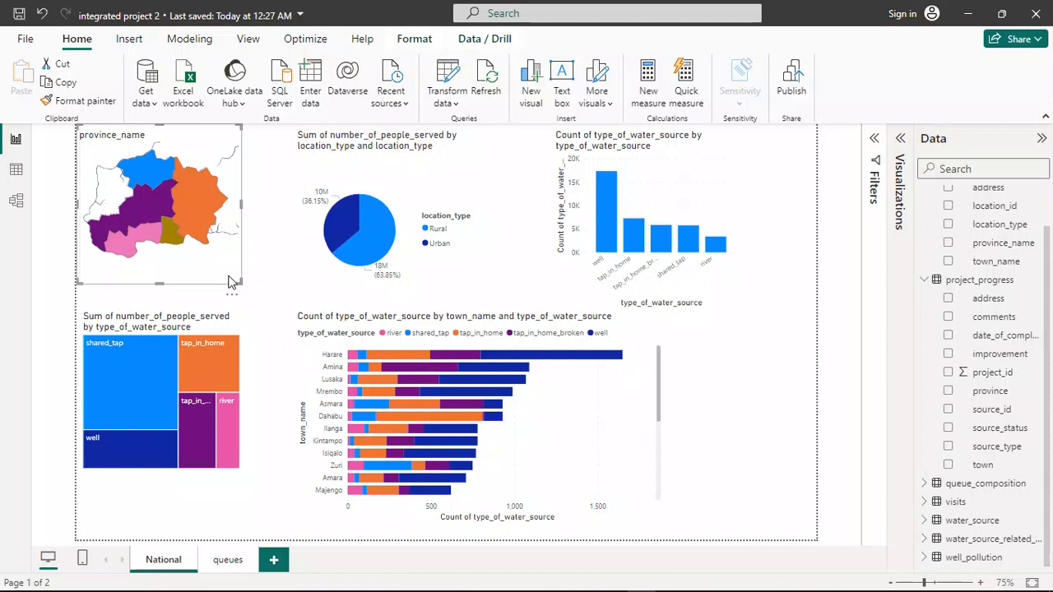
right_click(229, 277)
left_click(269, 238)
left_click(198, 278)
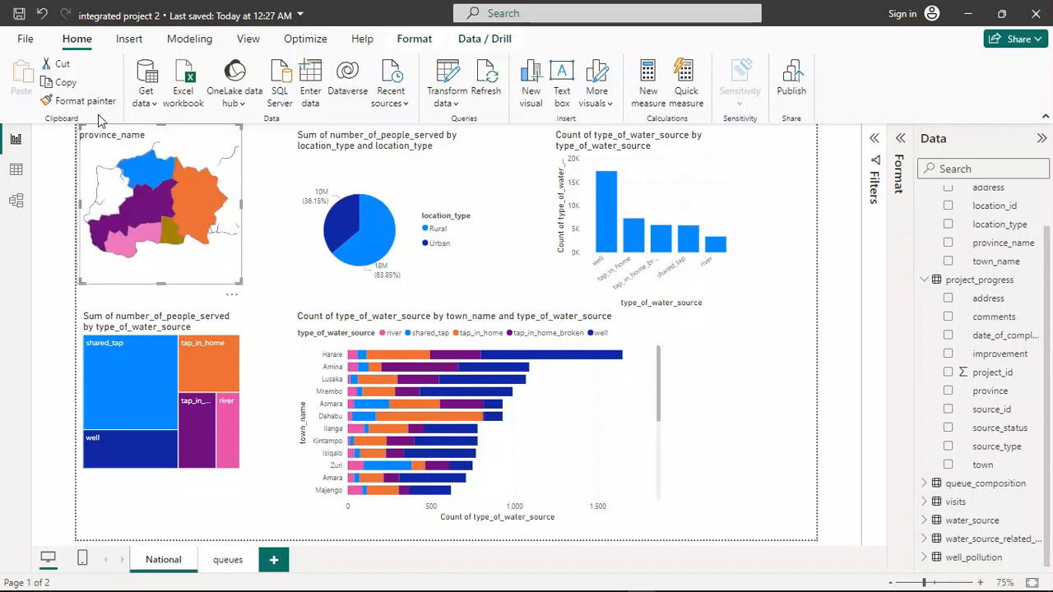
left_click(68, 86)
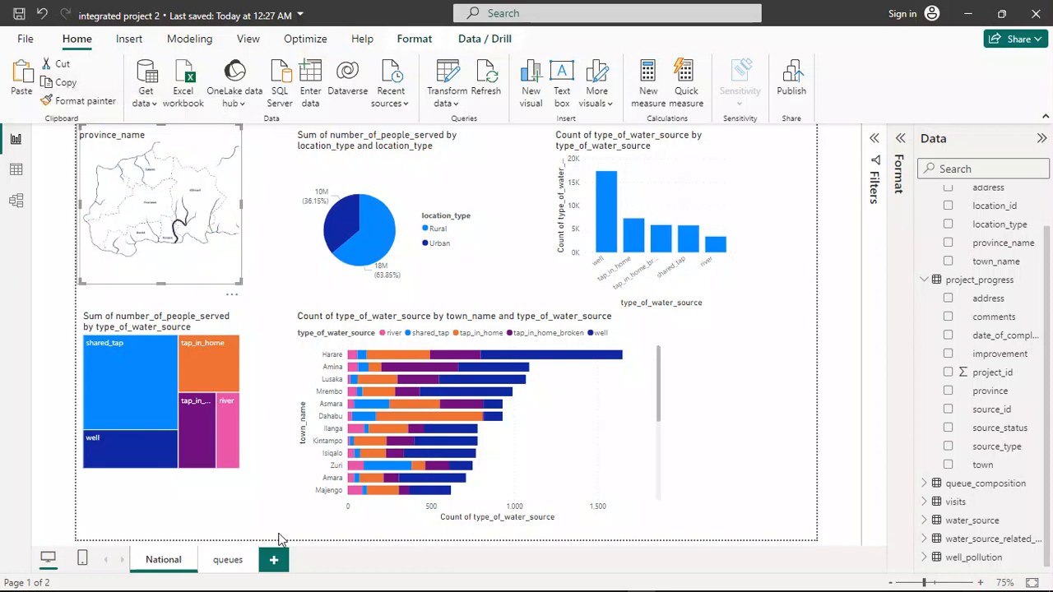
left_click(222, 561)
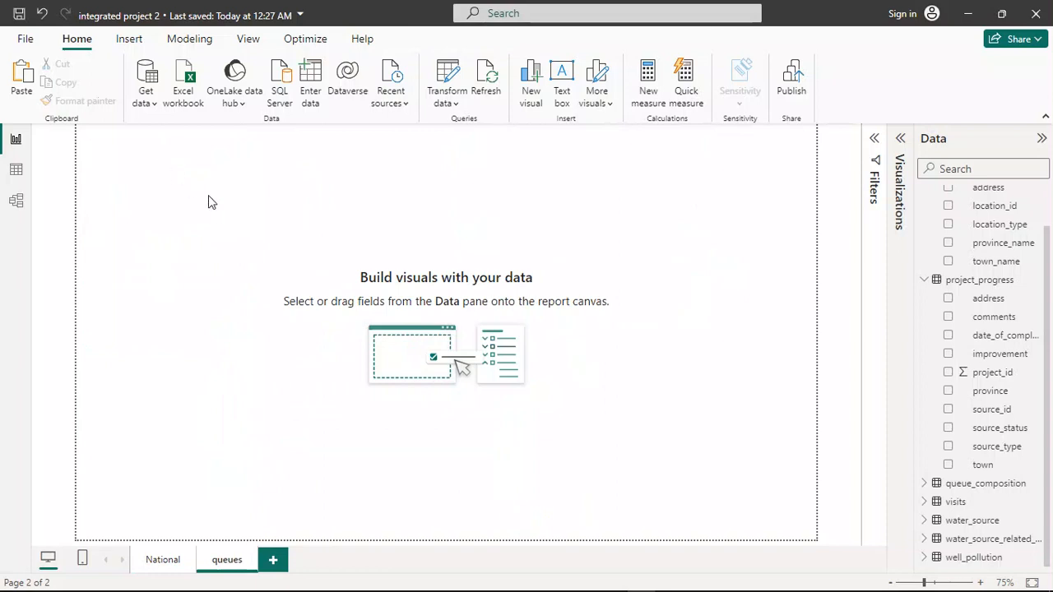
left_click(23, 89)
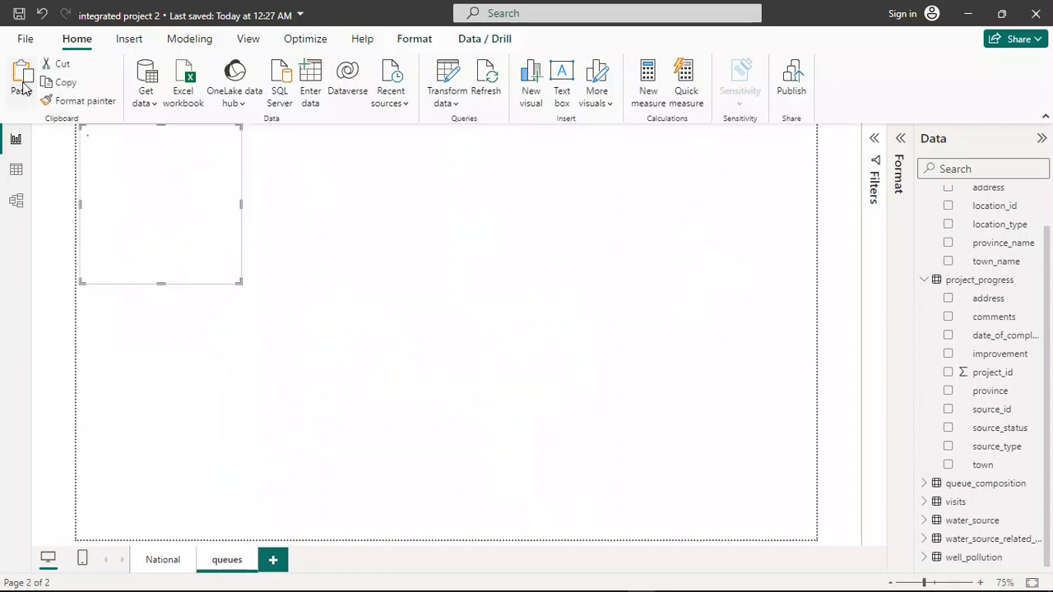
left_click(333, 275)
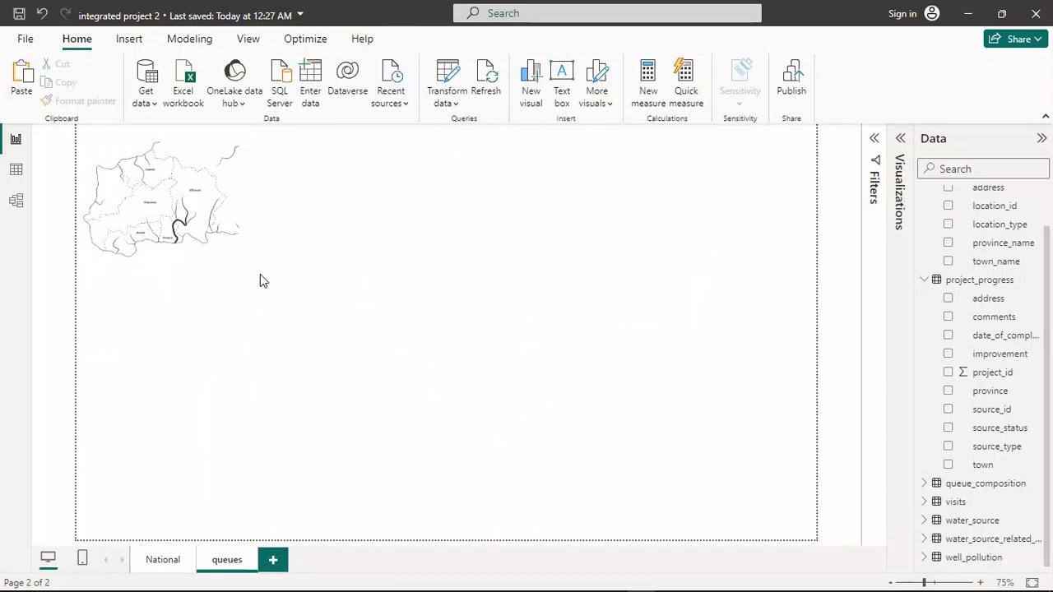
left_click(227, 240)
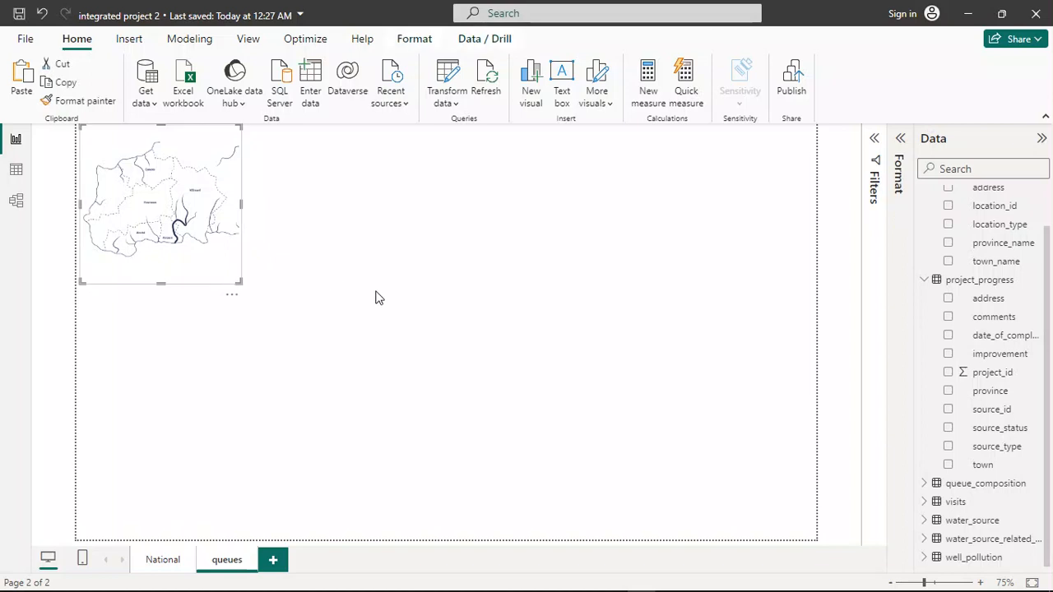
left_click(375, 298)
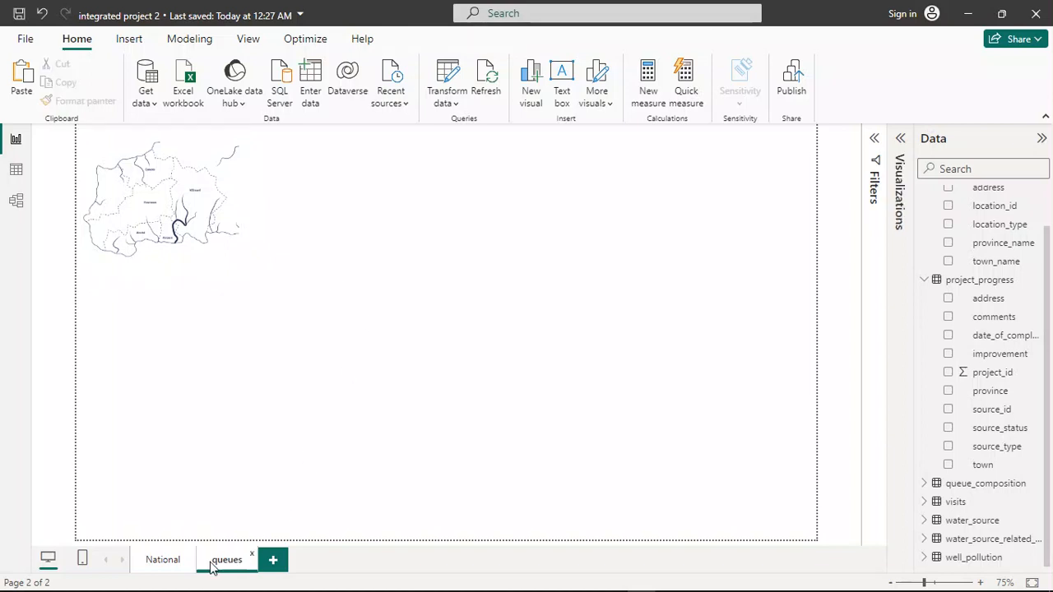
Compare with the original province map on the National page and reread the map-copying instruction in the WPS Office PDF, returning to Power BI.
left_click(163, 560)
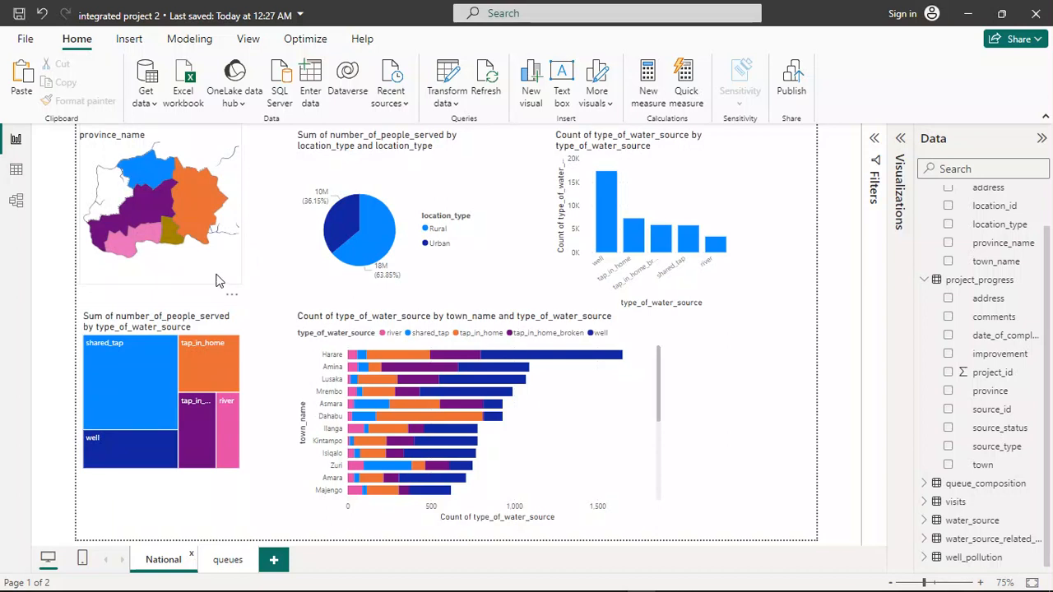
left_click(218, 281)
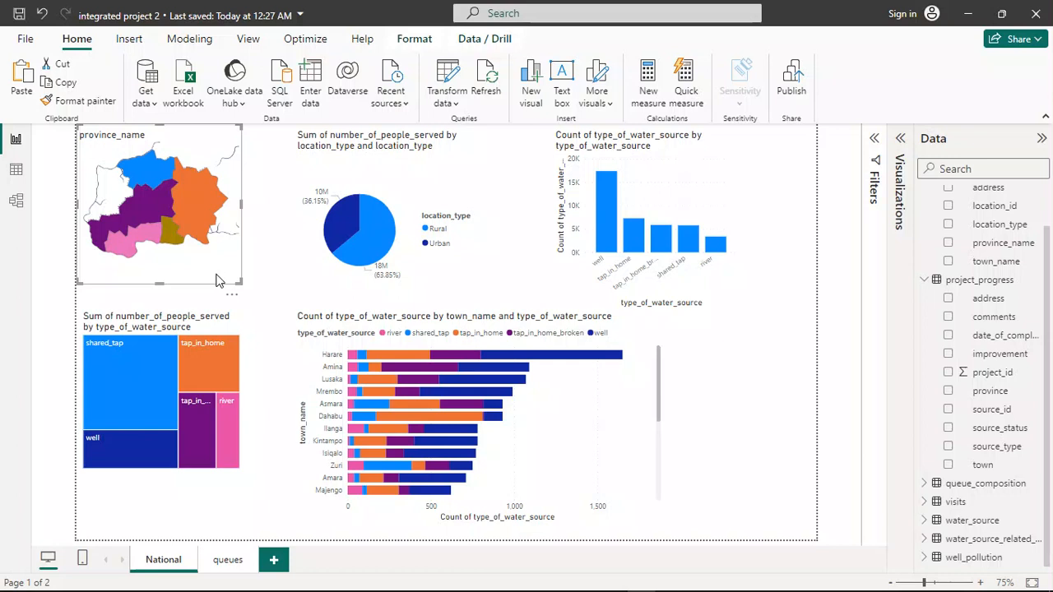
left_click(267, 280)
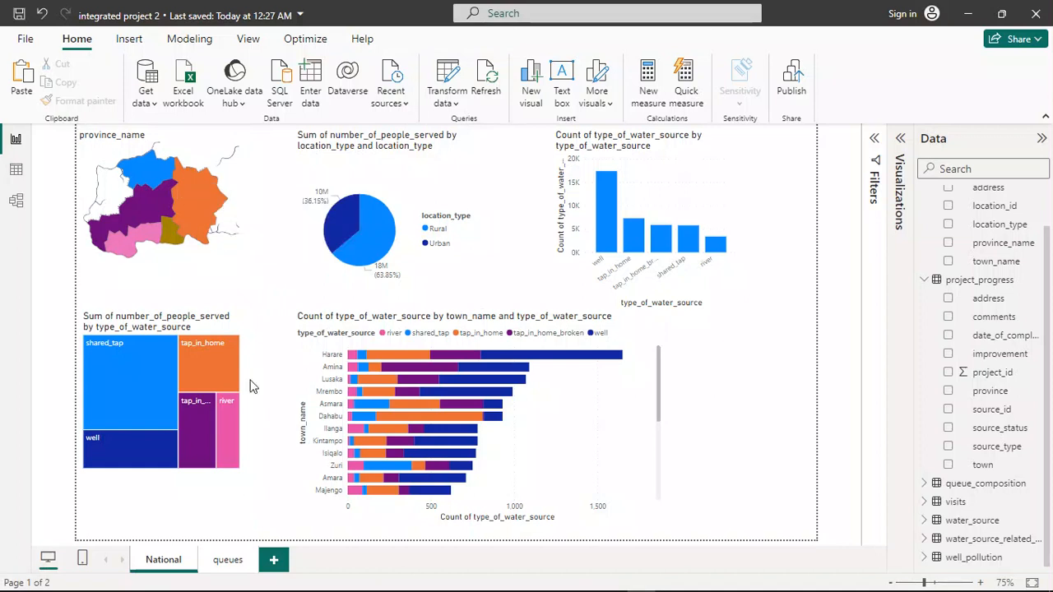
mouse_move(234, 586)
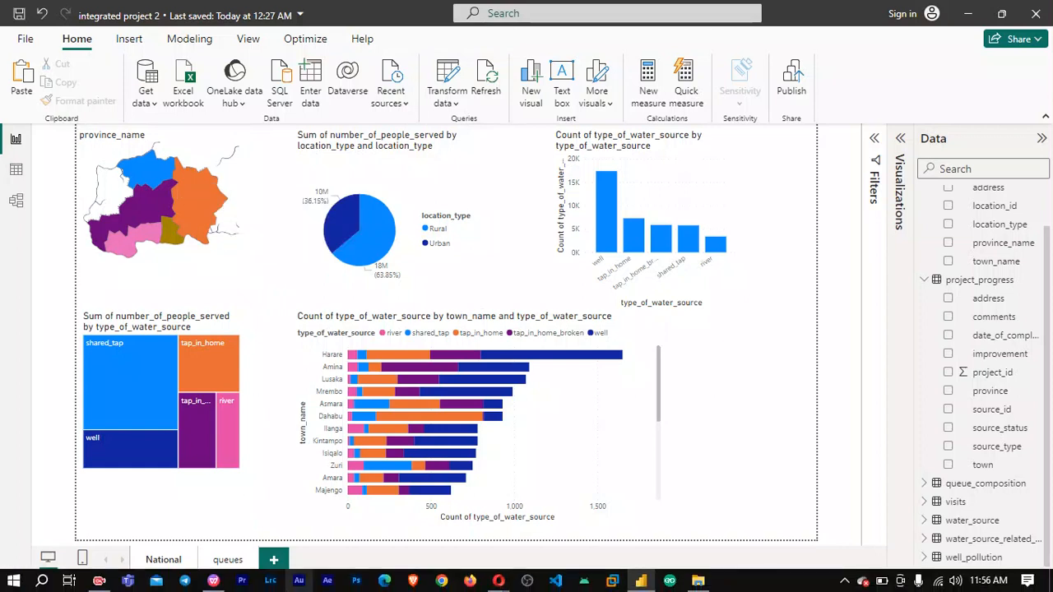
left_click(213, 581)
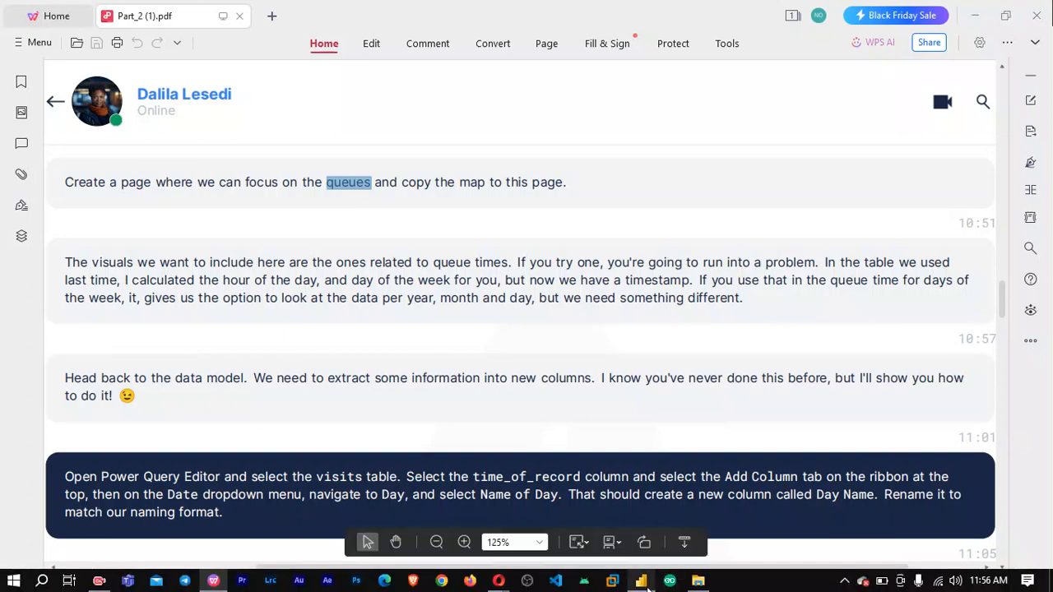
left_click(647, 588)
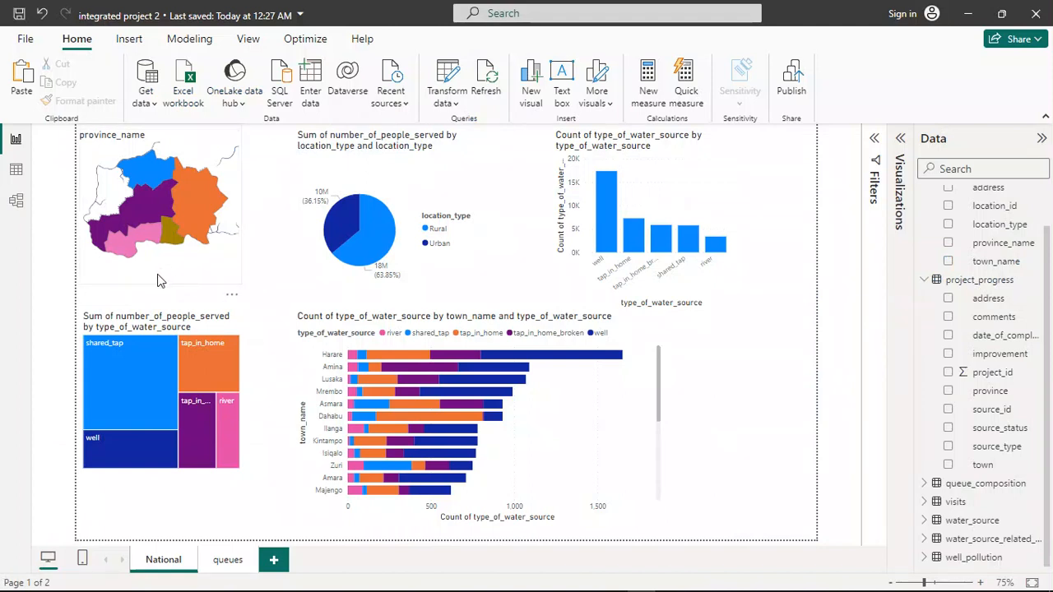
Delete the queues page and duplicate the National page.
left_click(231, 560)
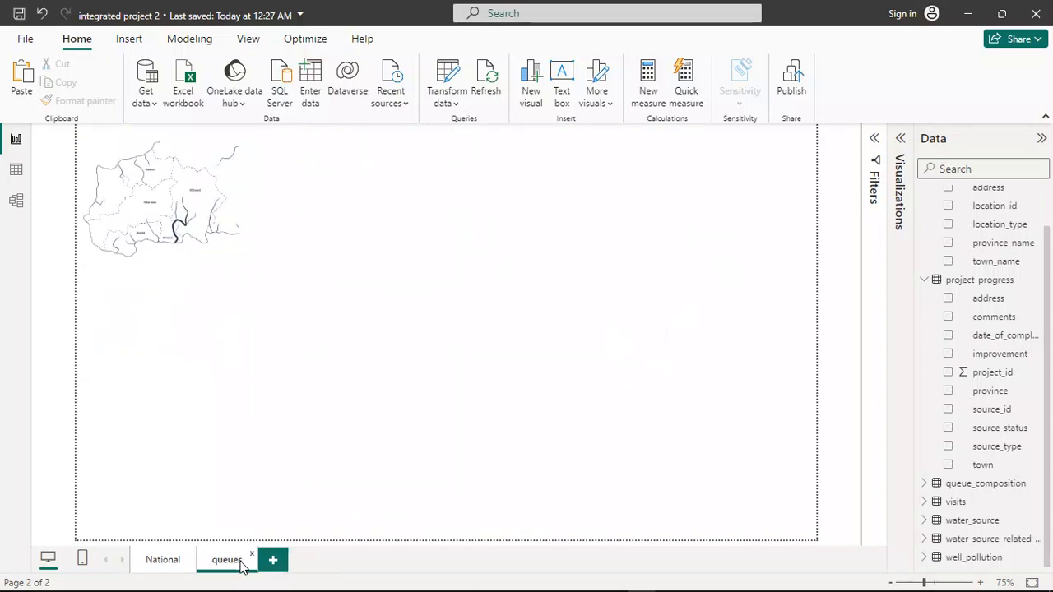
left_click(252, 553)
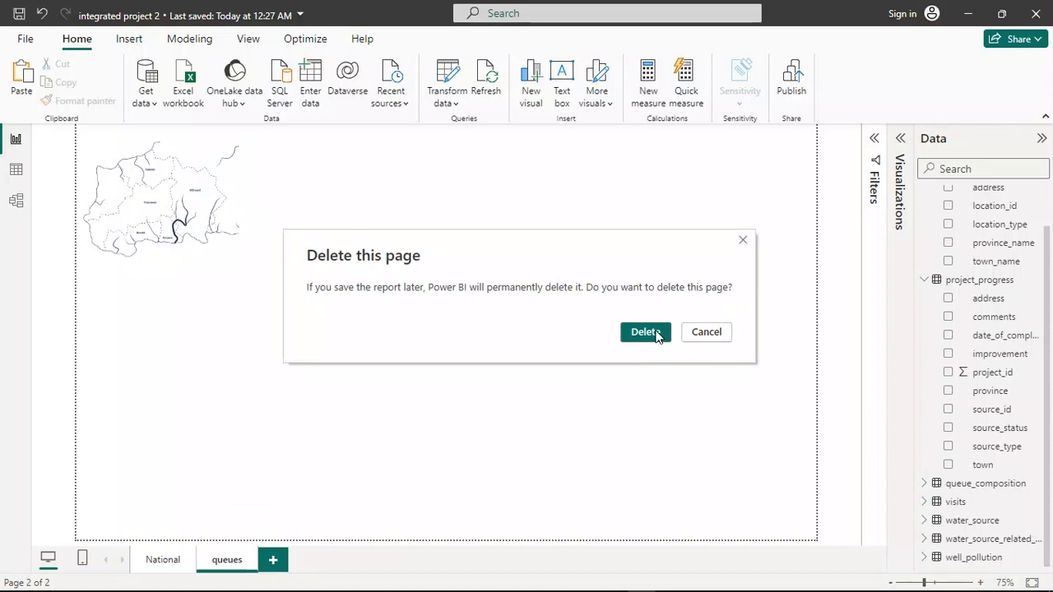
left_click(646, 333)
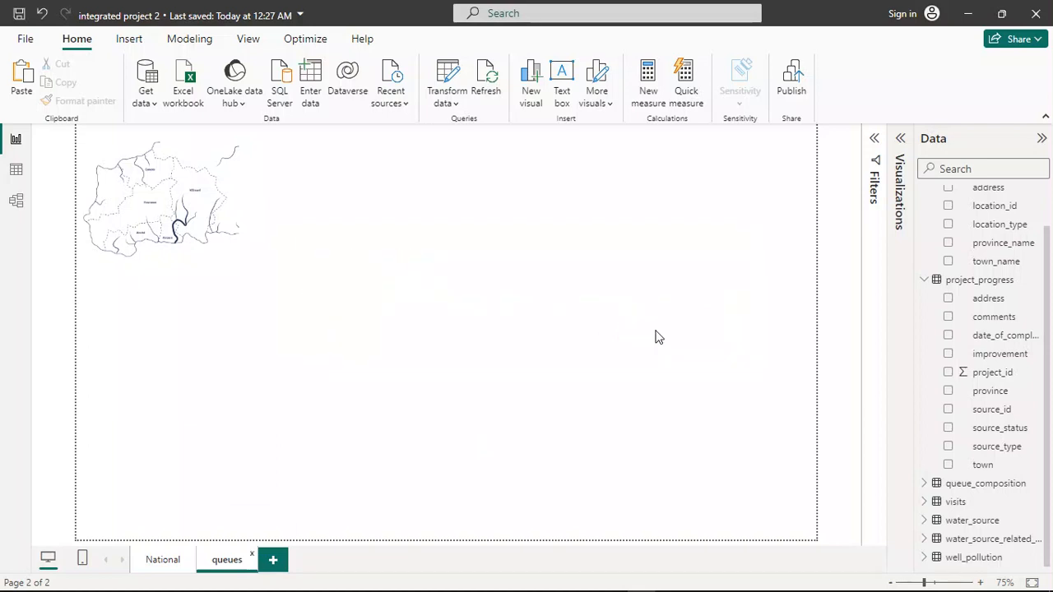
right_click(173, 563)
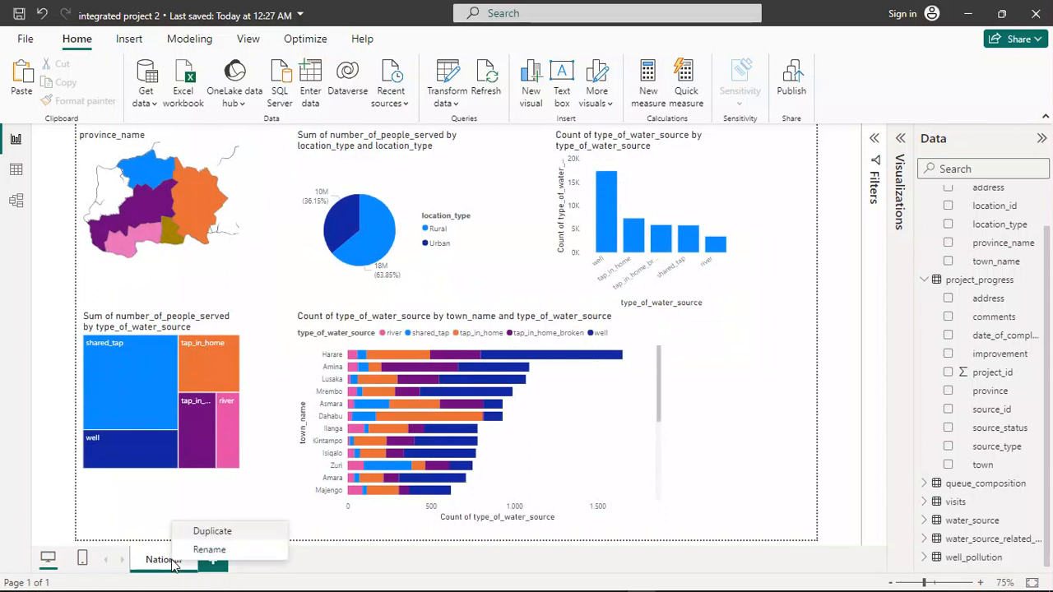
left_click(222, 533)
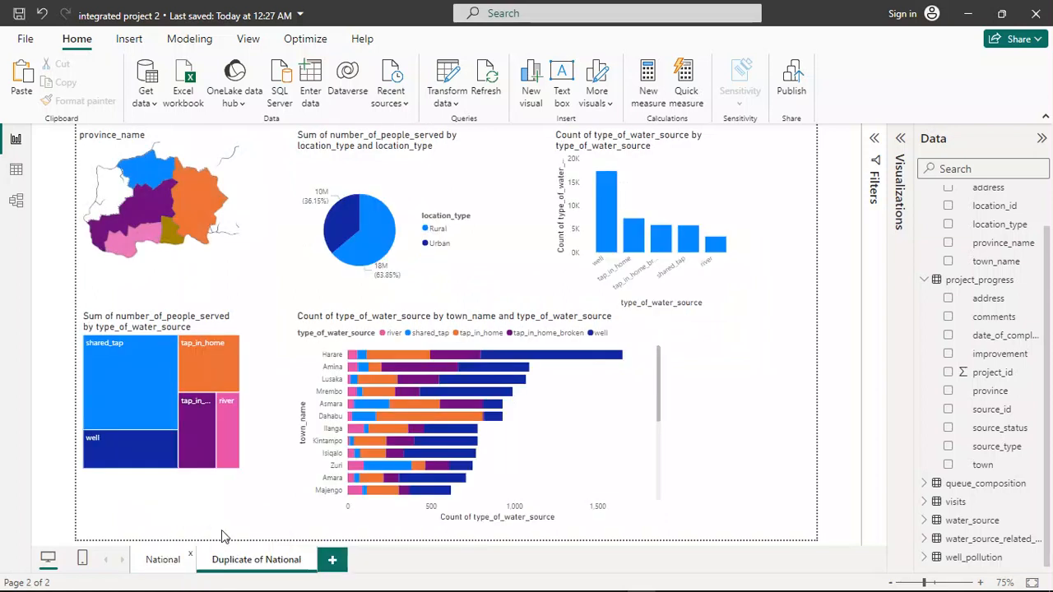
Delete the location_type pie chart and the type_of_water_source column chart from the duplicated page.
left_click_drag(713, 449, 510, 274)
left_click(395, 251)
key("Delete")
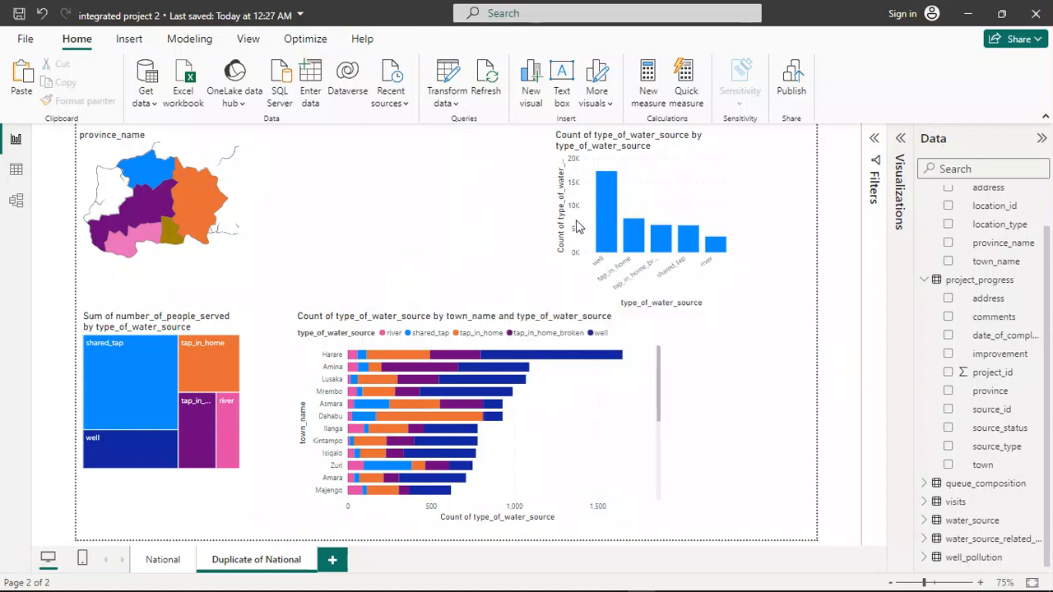
left_click(581, 225)
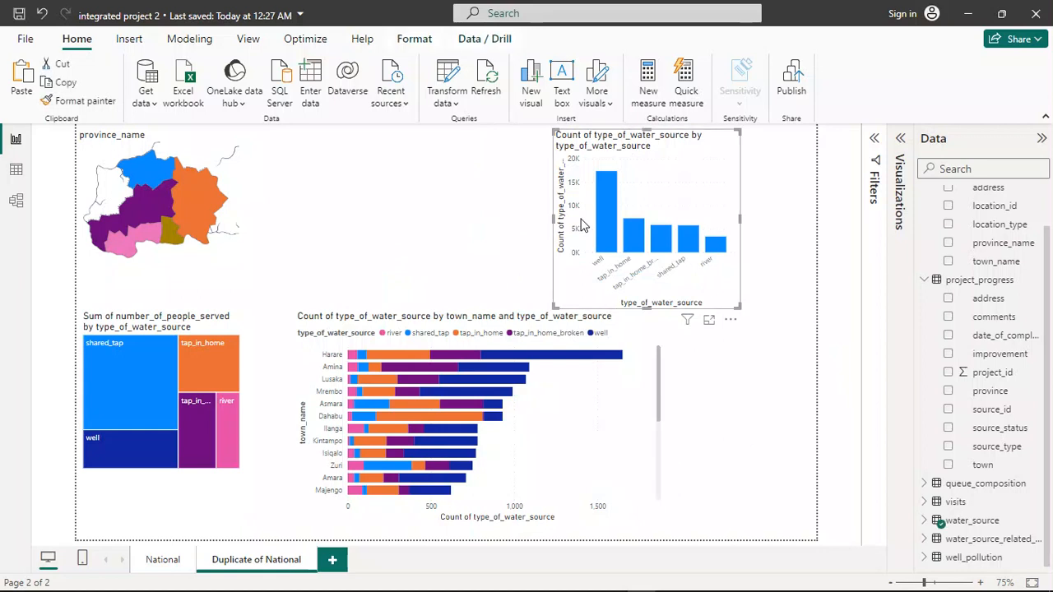
key("Delete")
Delete the people-served treemap and the stacked bar chart by town_name from the duplicated page, leaving only the province map.
left_click(512, 356)
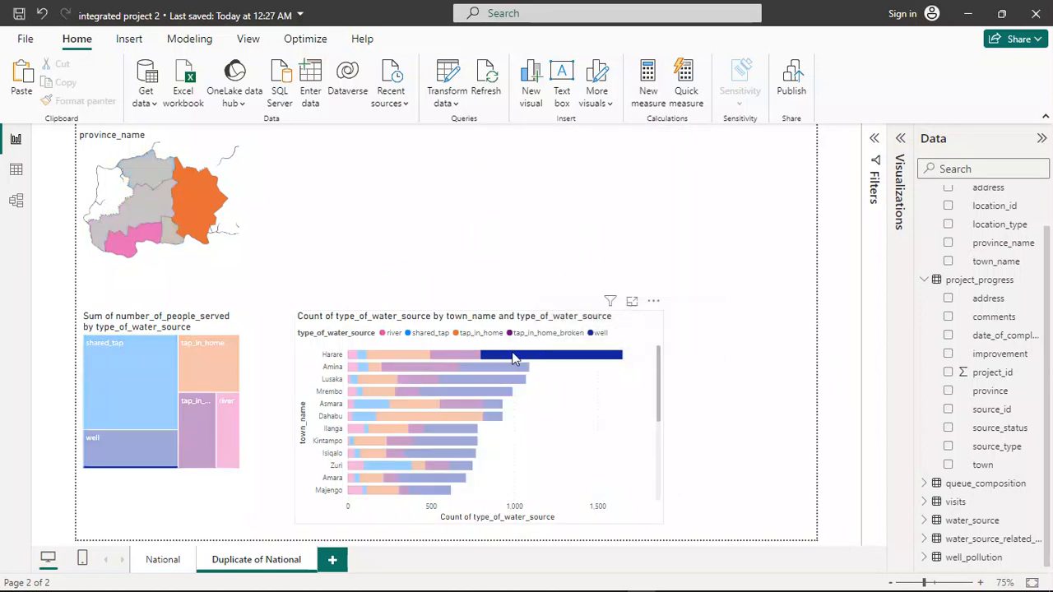
left_click(198, 367)
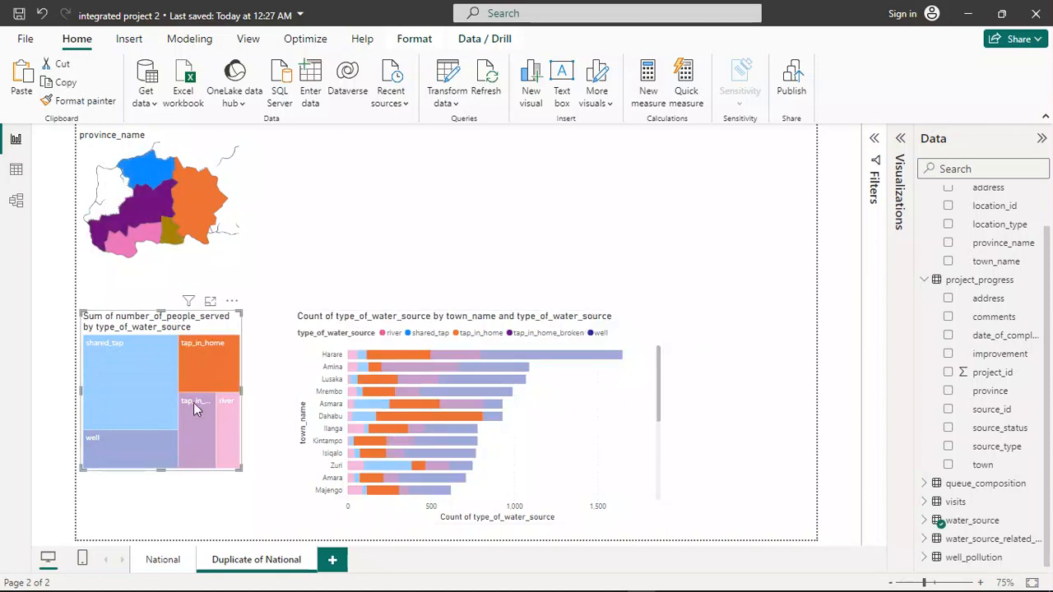
left_click(193, 403)
key("Delete")
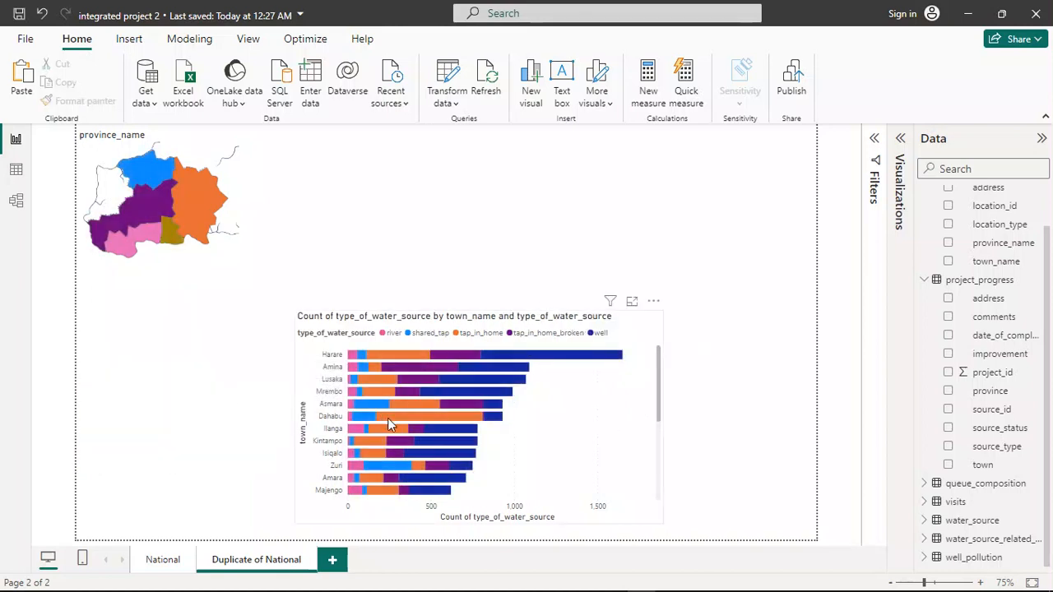
left_click(422, 430)
key("Delete")
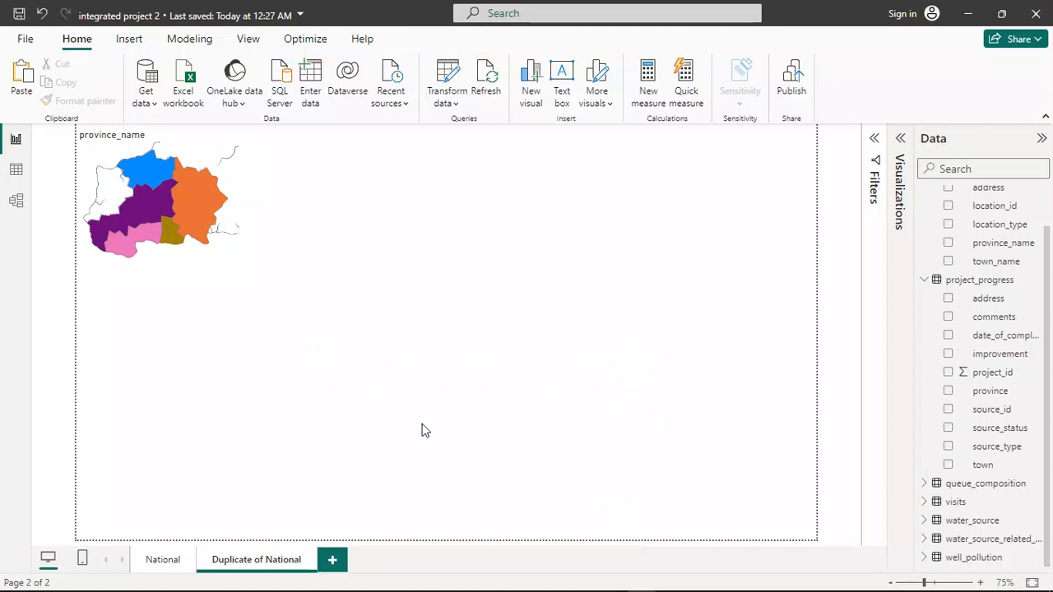
Try copying the overlapping map visuals from the National page onto the duplicated page, and undo the paste.
left_click(166, 559)
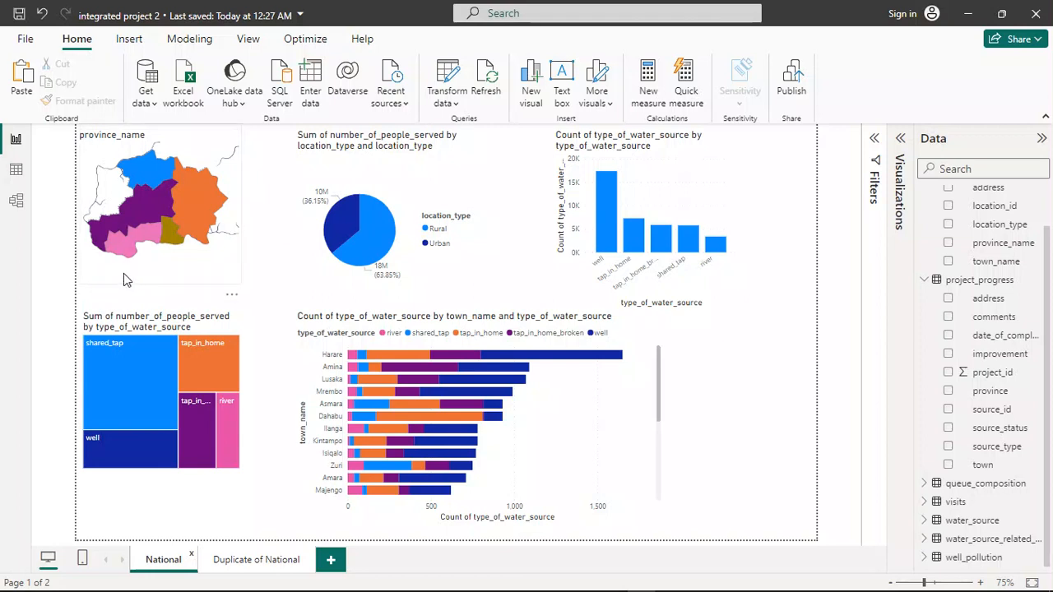
mouse_move(117, 251)
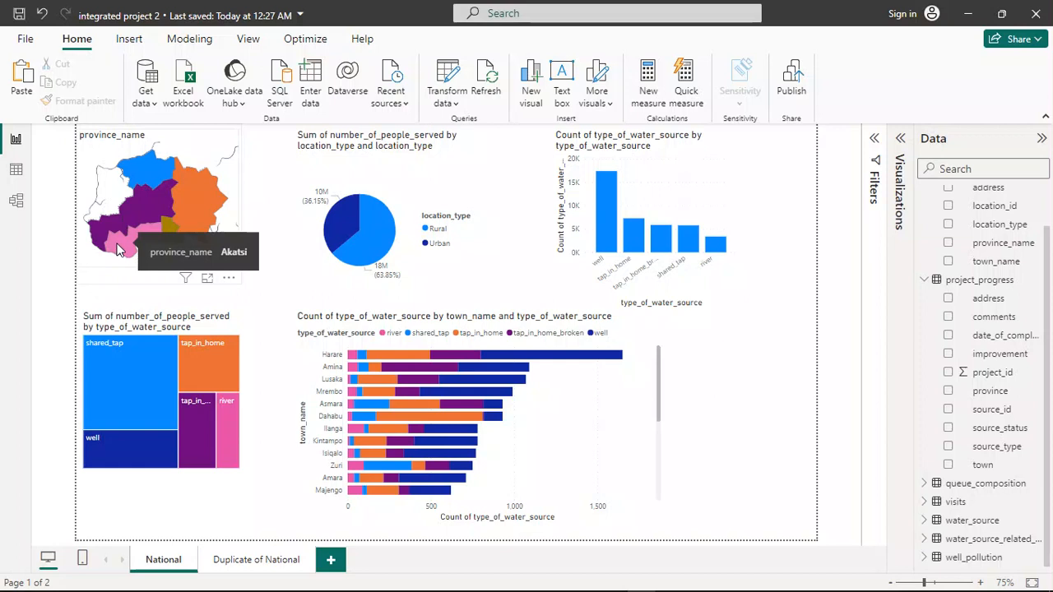
left_click(118, 251)
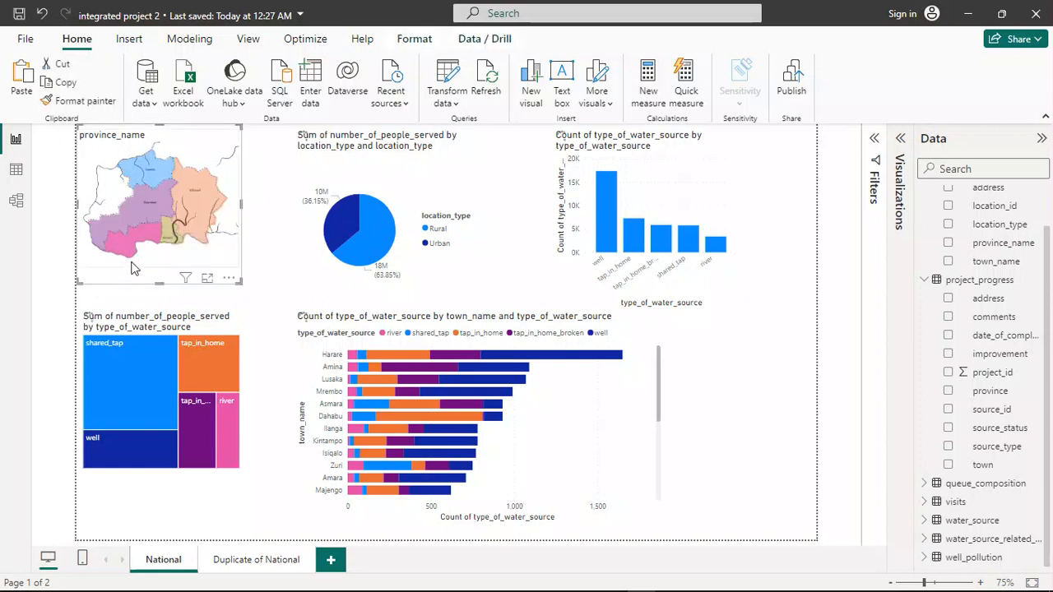
left_click(138, 232)
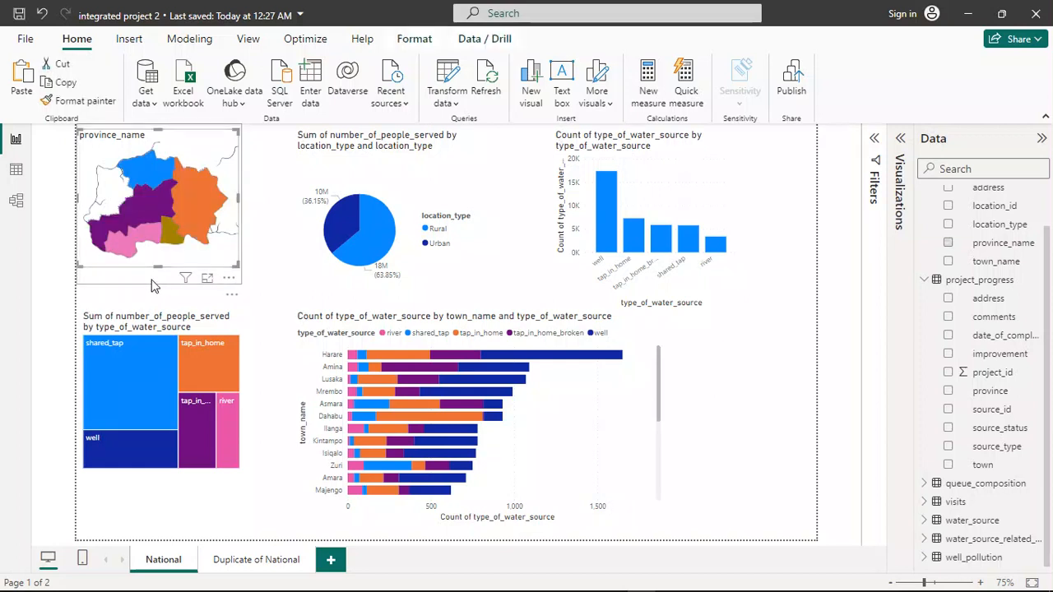
left_click(152, 276)
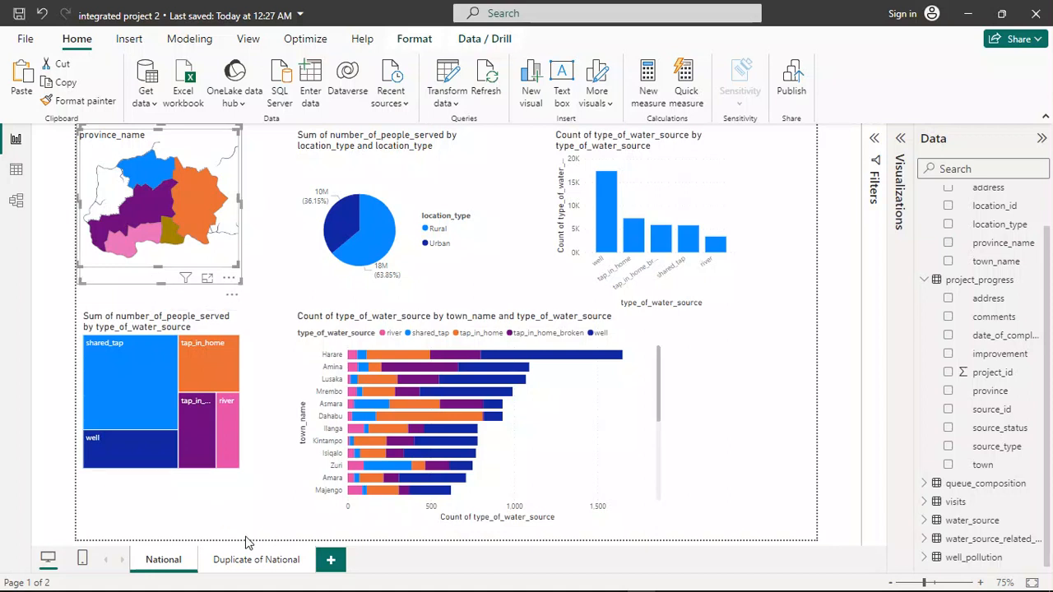
left_click(255, 560)
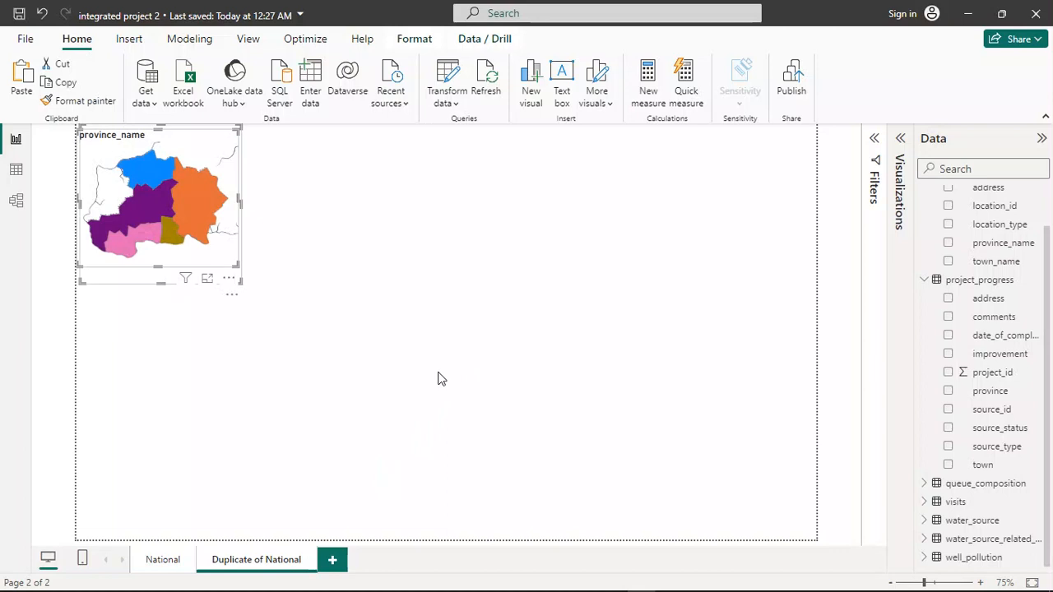
key("ctrl+z")
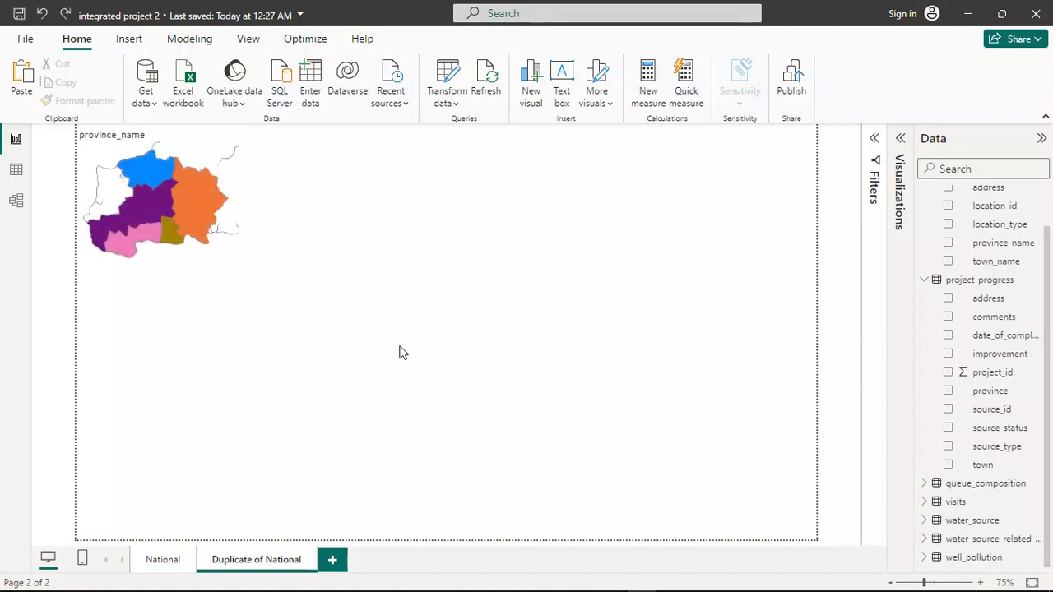
Examine how the overlapping map visuals are layered on the National page by selecting the front and back ones.
left_click(161, 561)
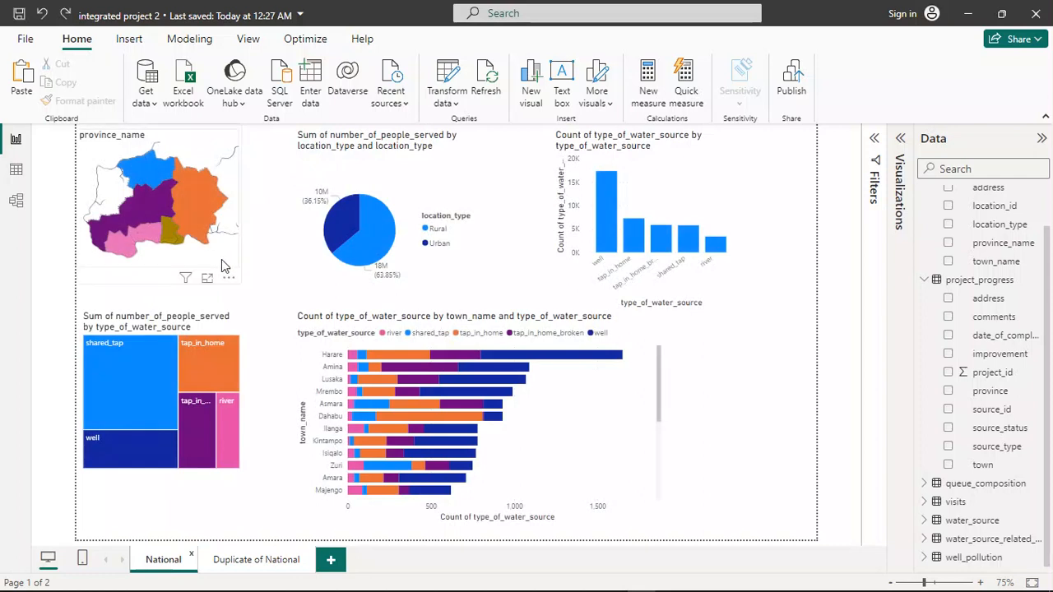
left_click(218, 262)
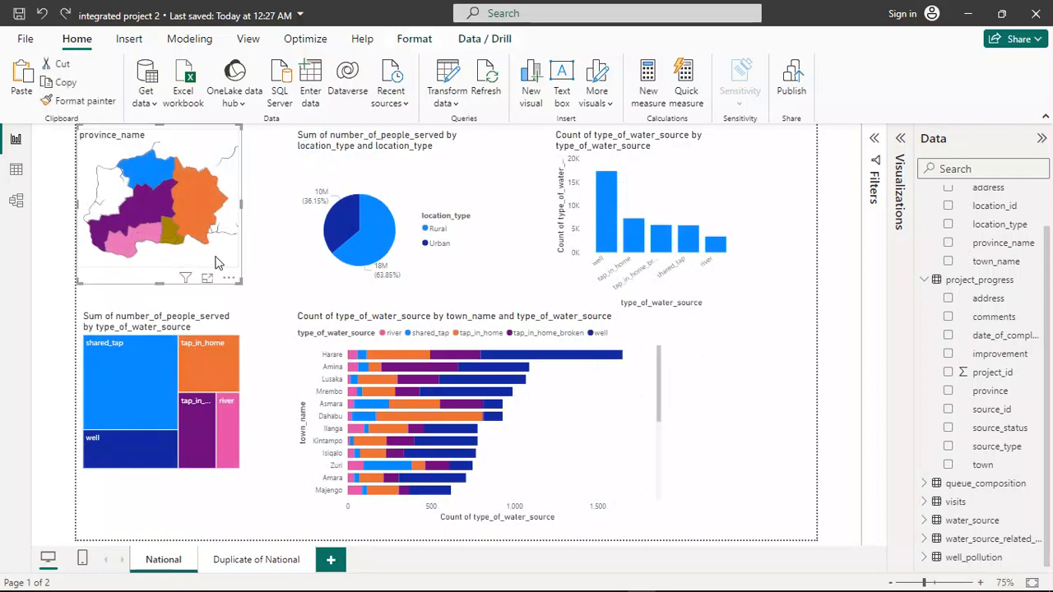
left_click(111, 268)
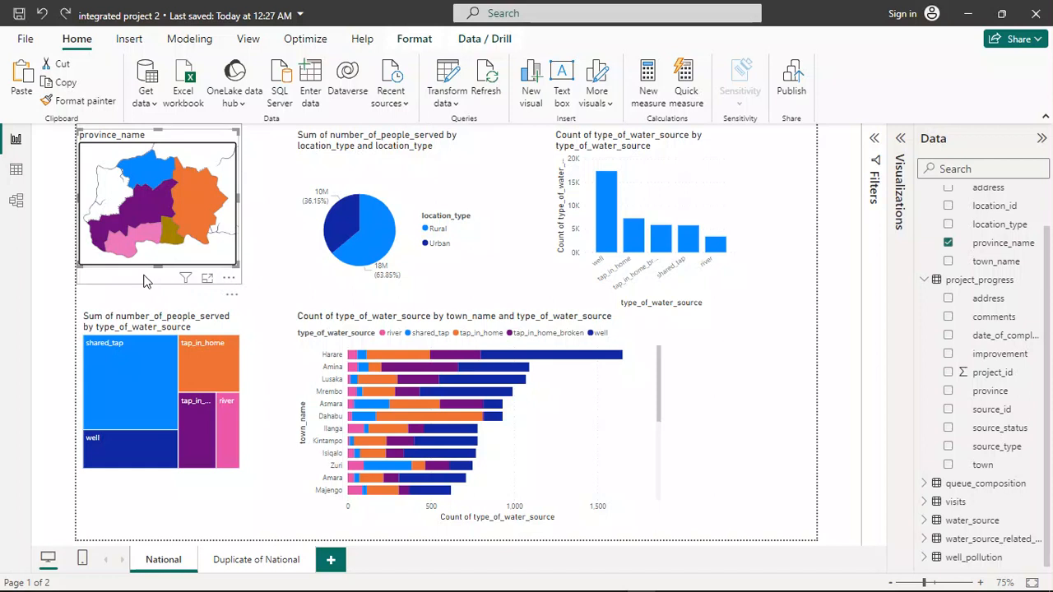
left_click(144, 281)
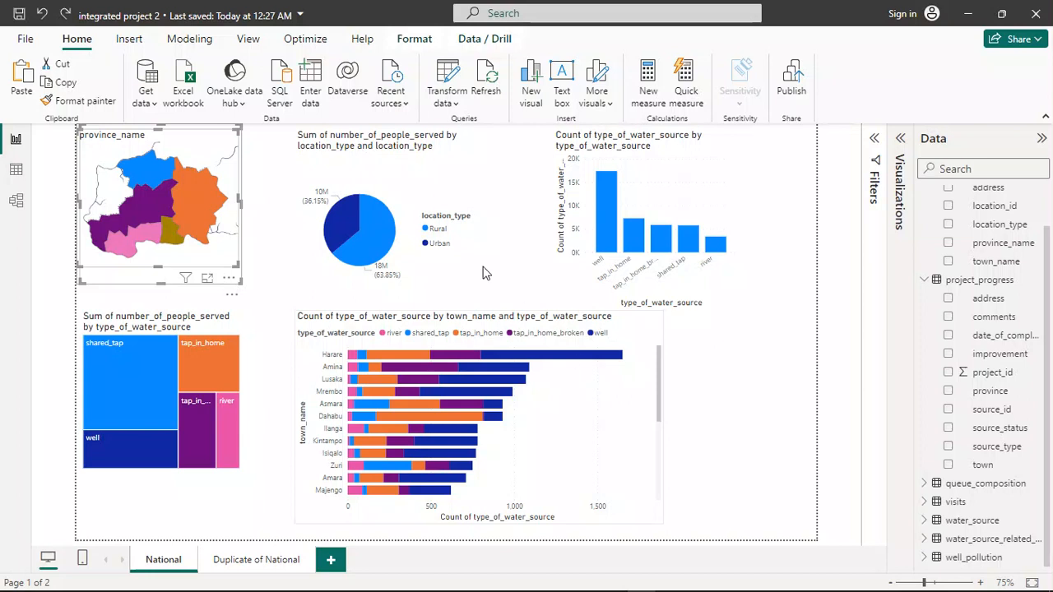
left_click(149, 299)
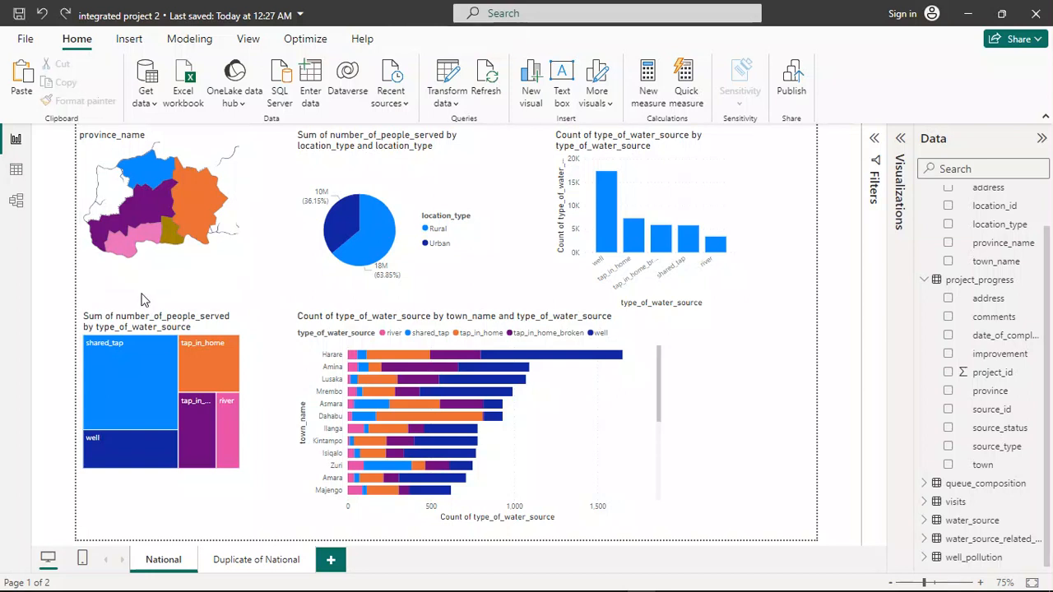
left_click(232, 272)
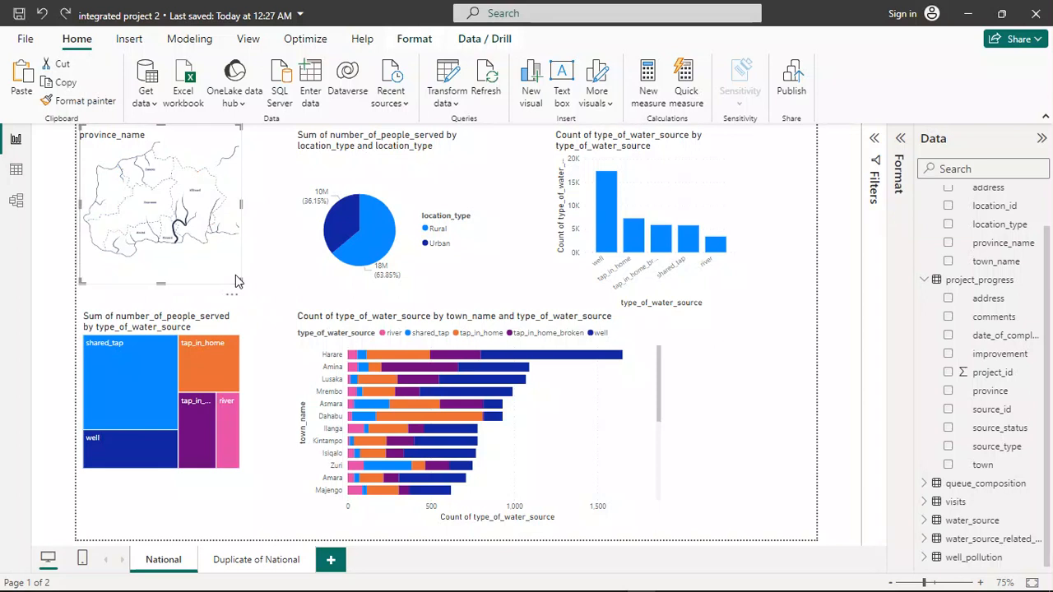
left_click(229, 286)
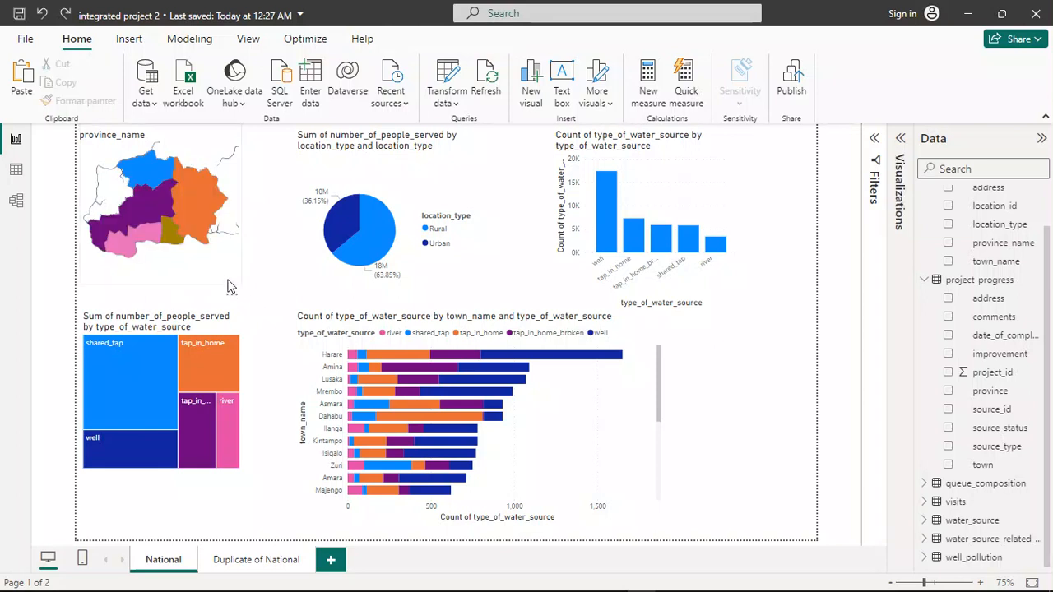
left_click(228, 284)
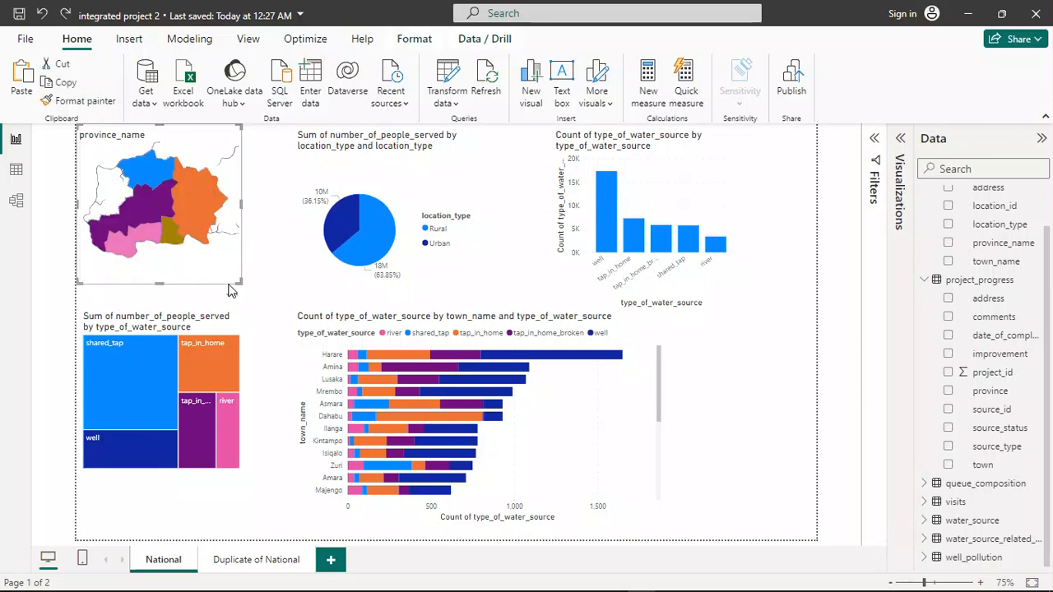
Try deleting the province map from the duplicated page, undo the deletion and select a province in the restored map.
left_click(260, 560)
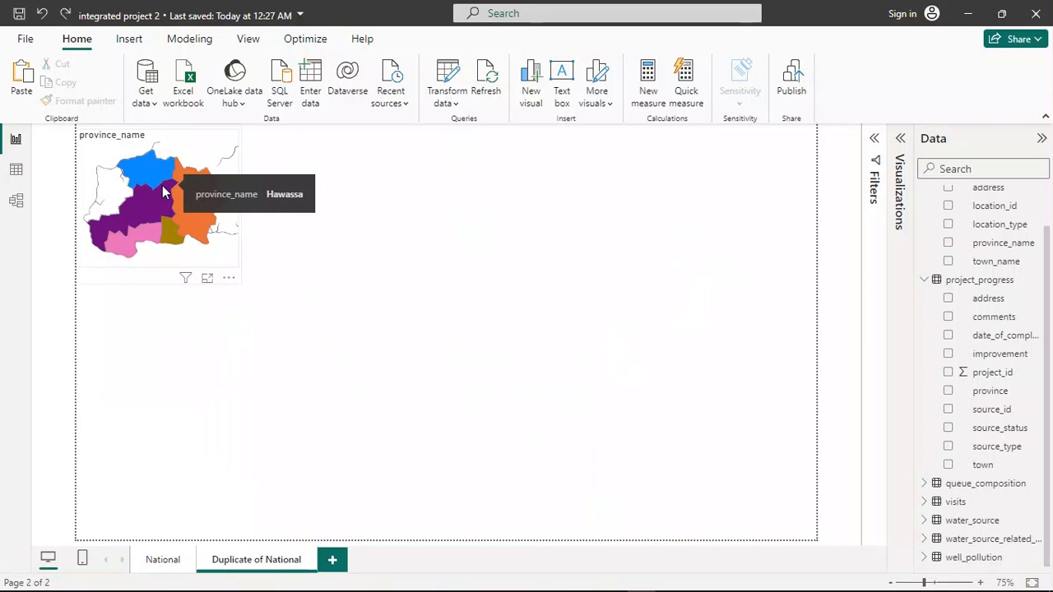
left_click(192, 201)
key("Delete")
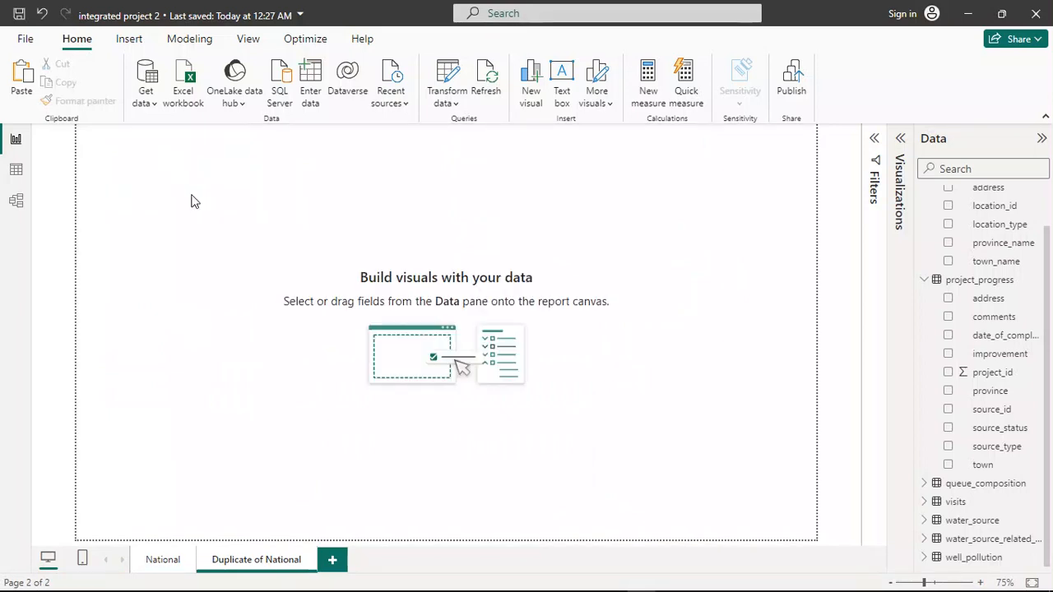
key("ctrl+z")
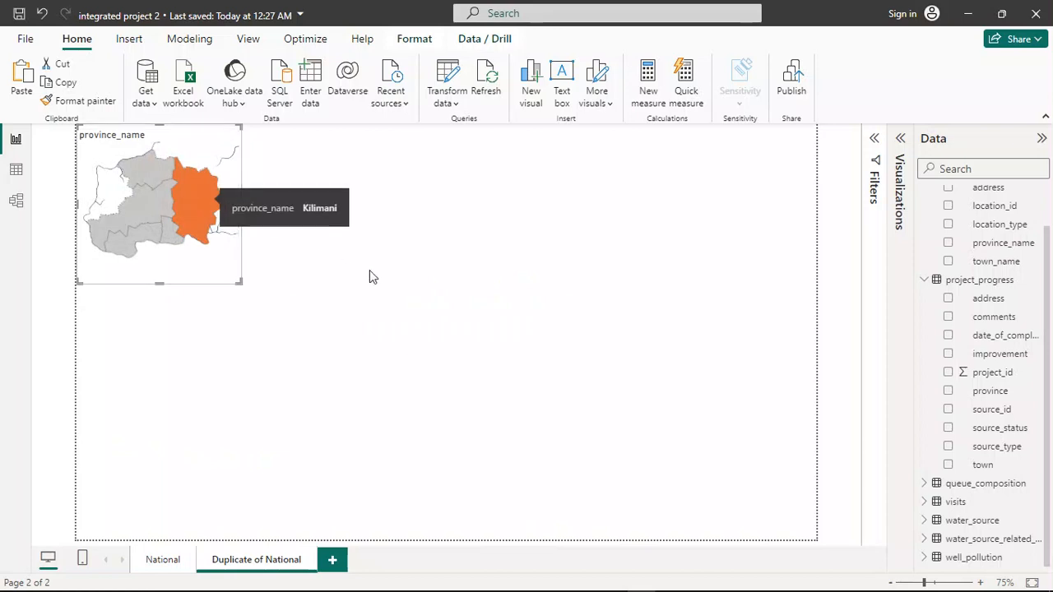
left_click(382, 277)
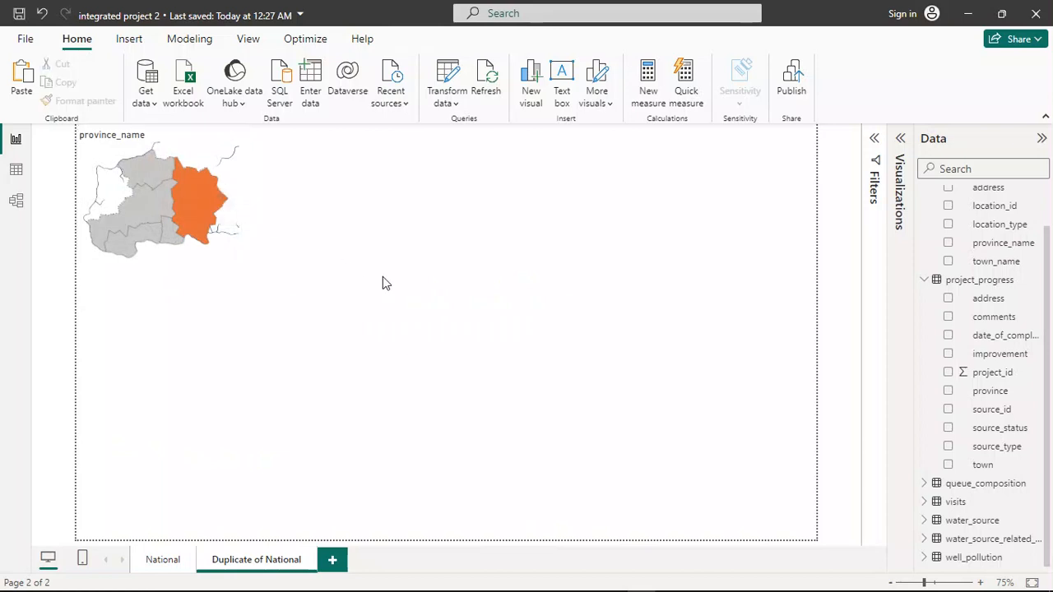
left_click(206, 220)
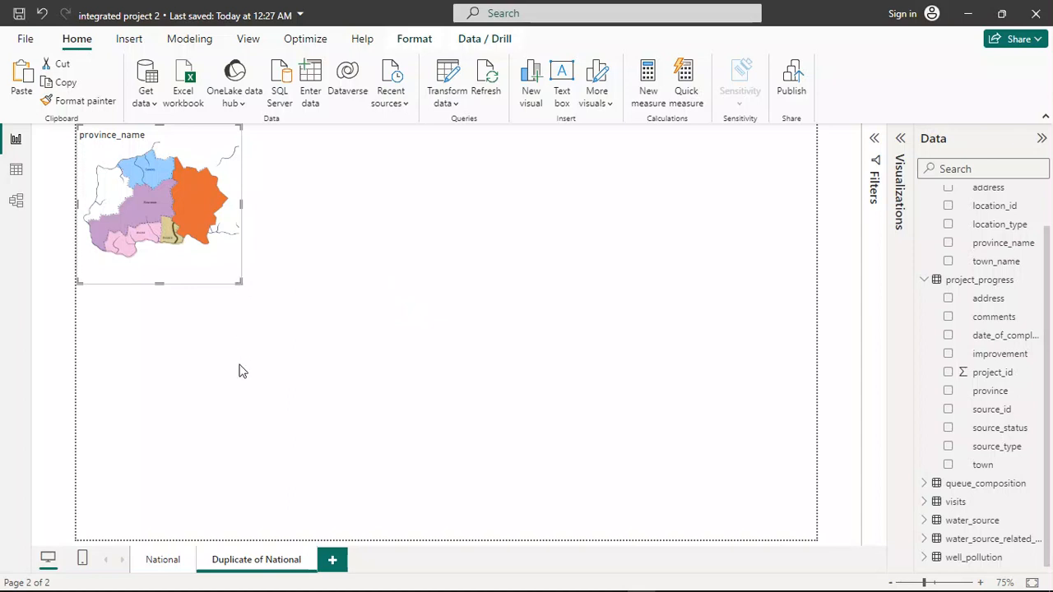
mouse_move(247, 591)
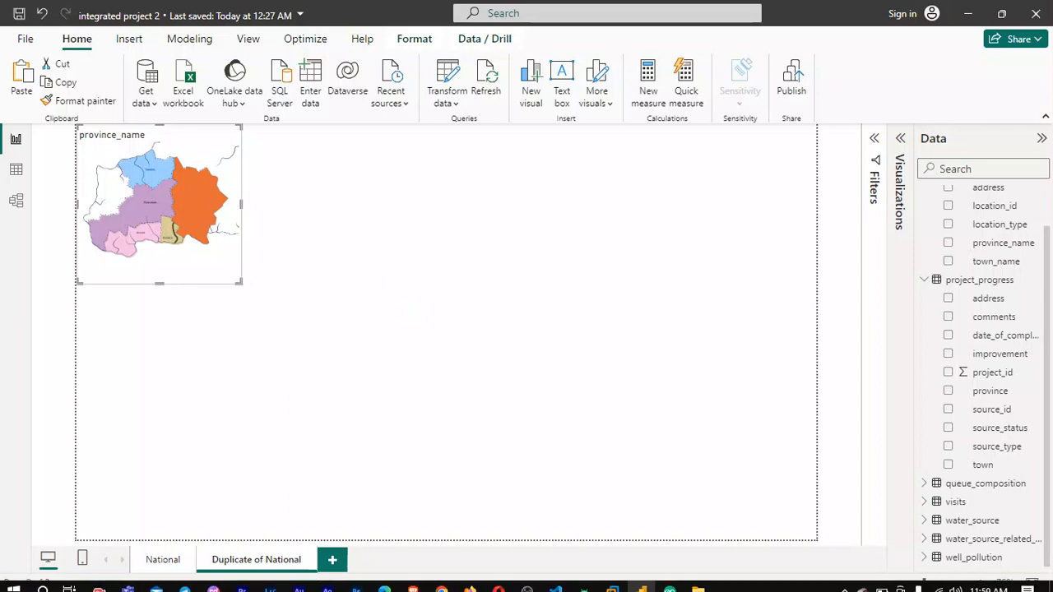
Compare with the National page, return to the duplicated page and rename it as Queue Map.
left_click(162, 562)
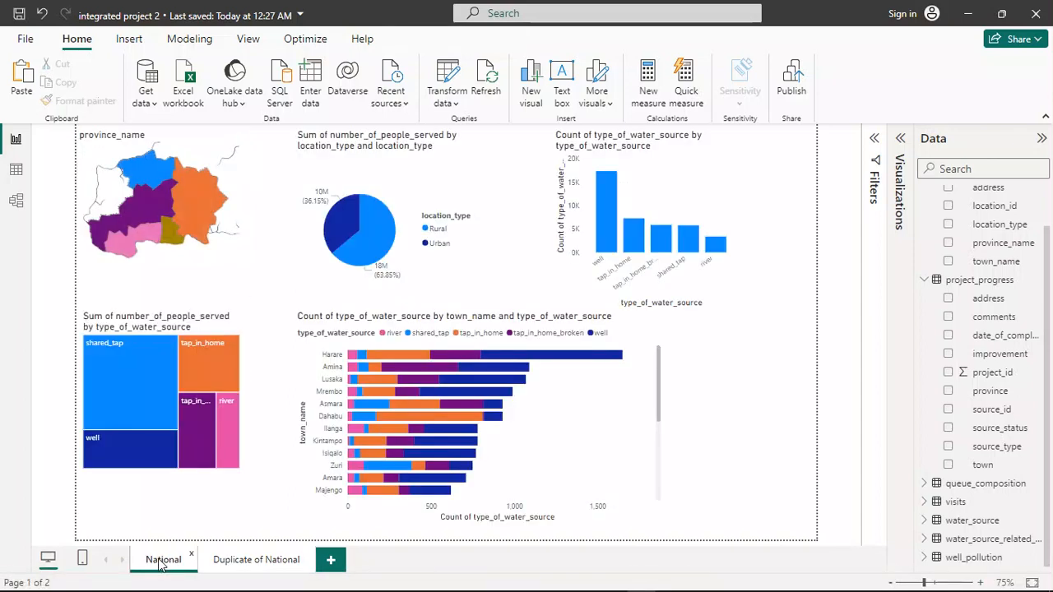
left_click(252, 566)
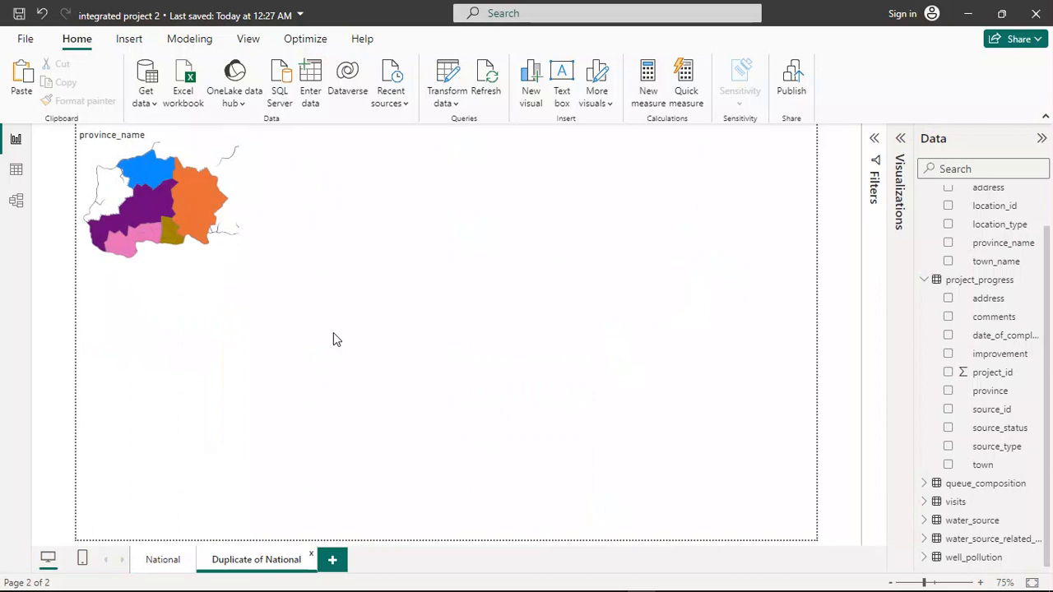
double_click(255, 561)
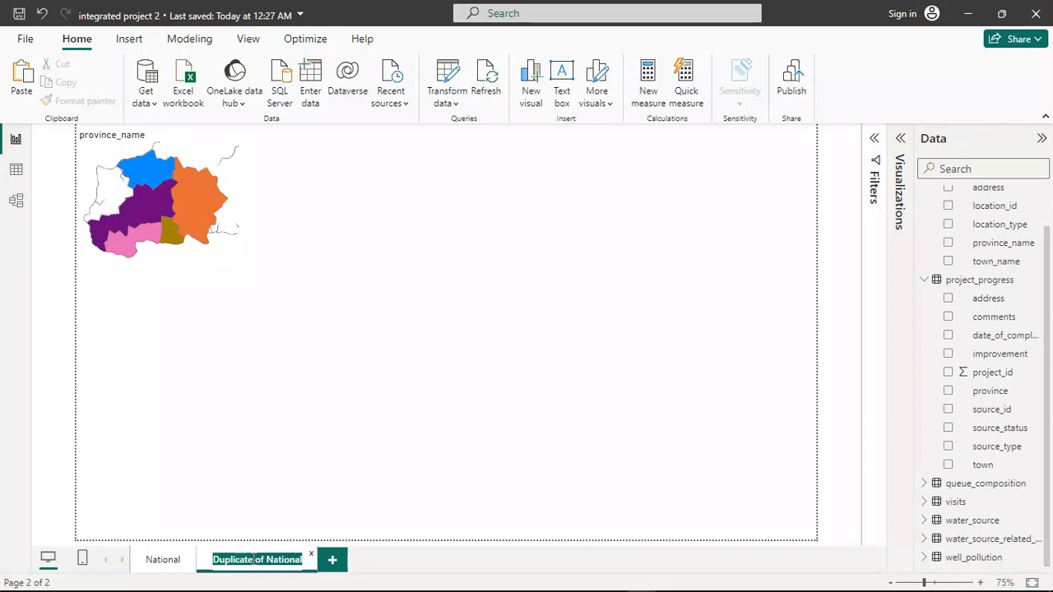
type("Queue")
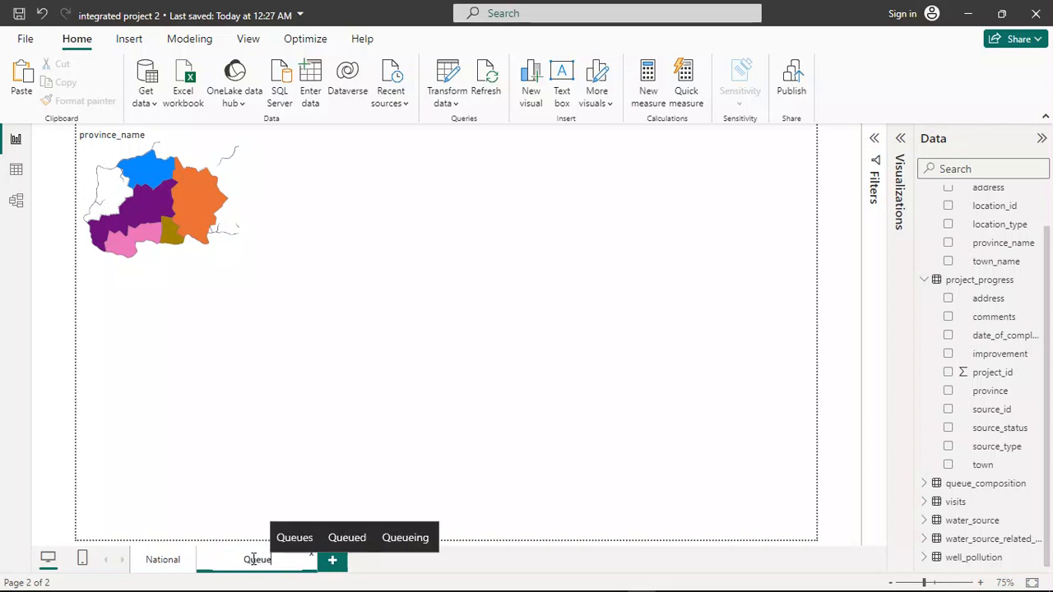
type("Ma")
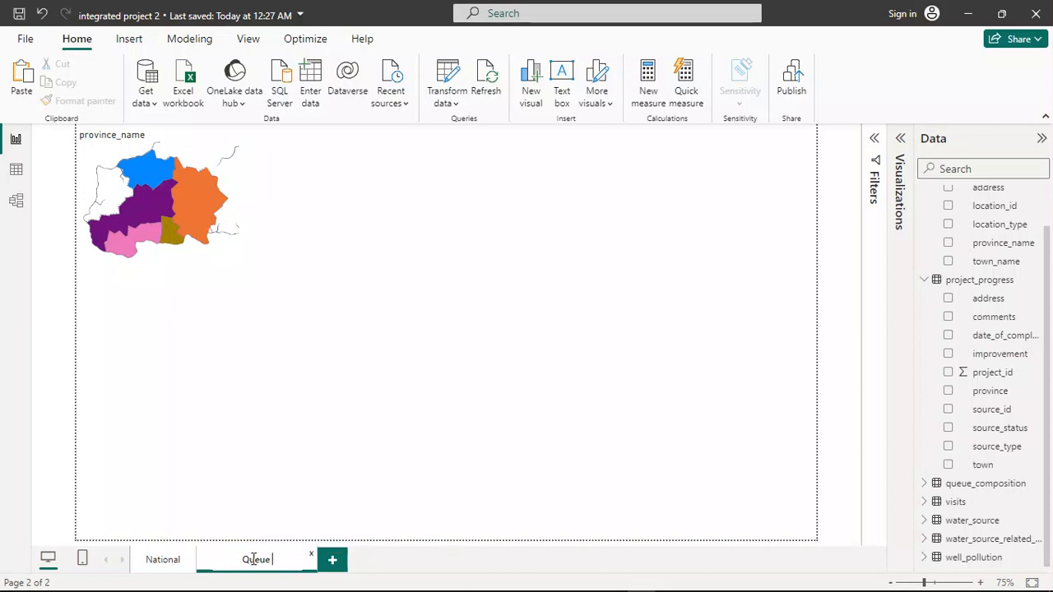
type("p")
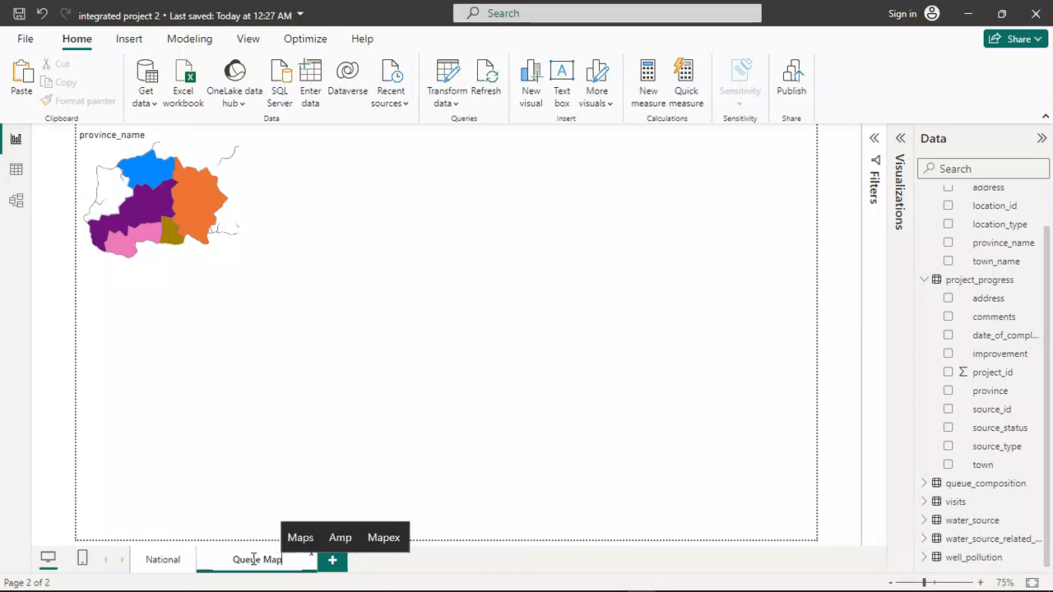
key("Return")
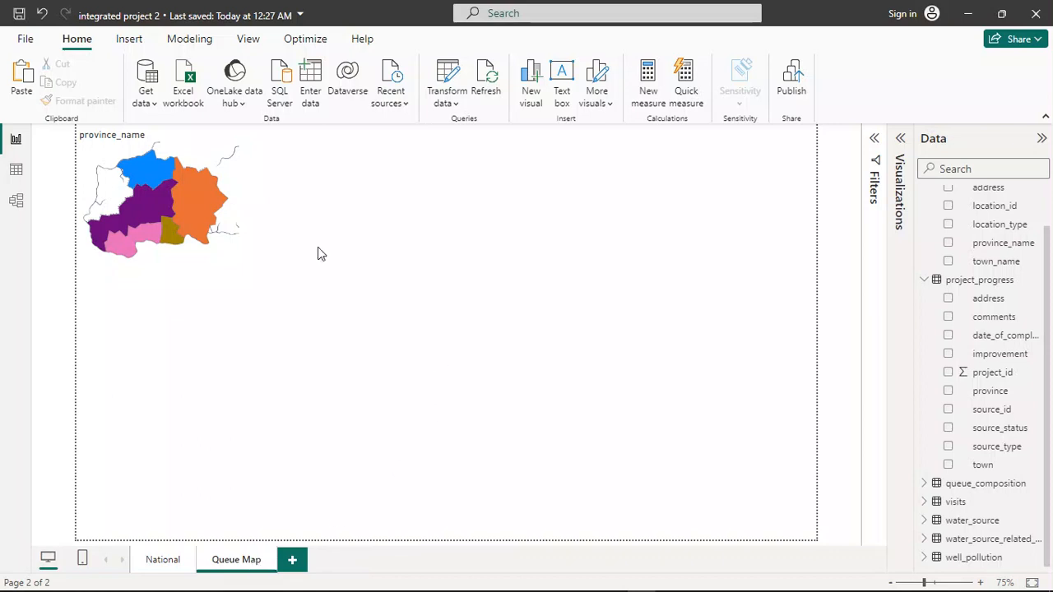
mouse_move(329, 586)
left_click(938, 586)
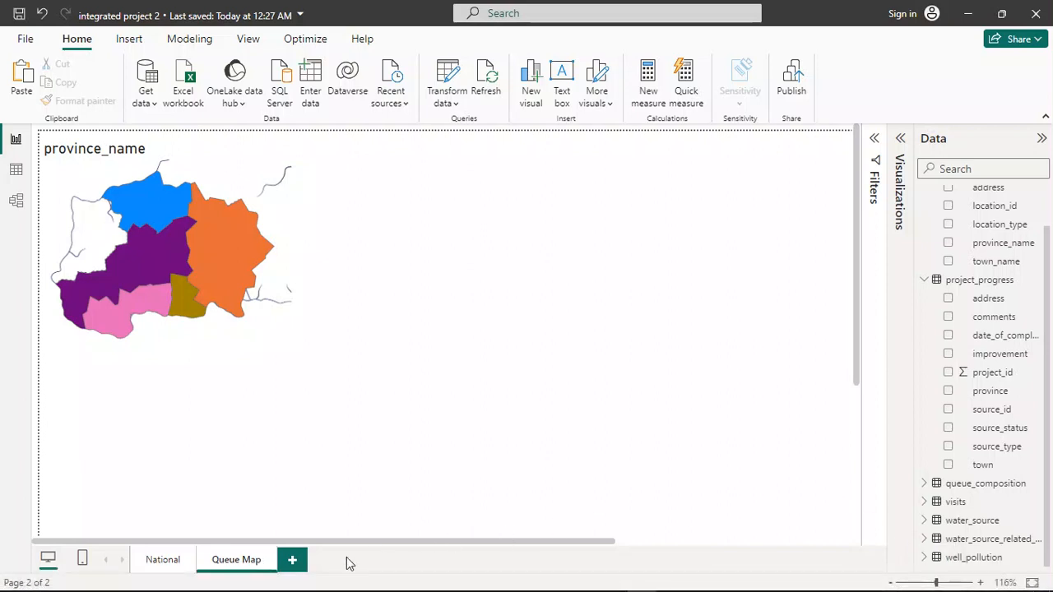
Add a new report page, paste the copied province map onto it and delete the old Queue Map page.
left_click(293, 561)
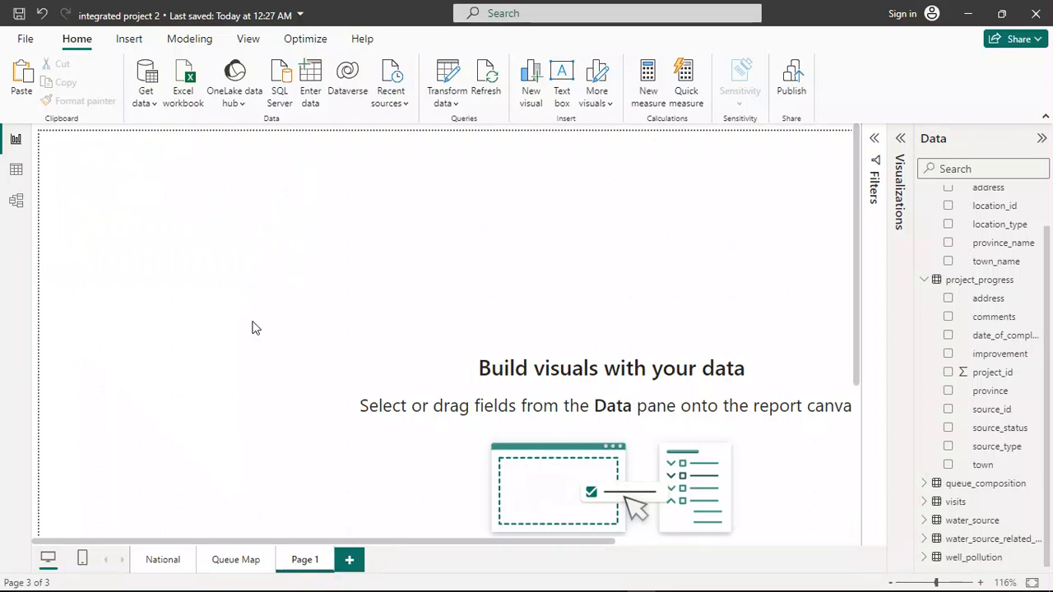
key("ctrl+v")
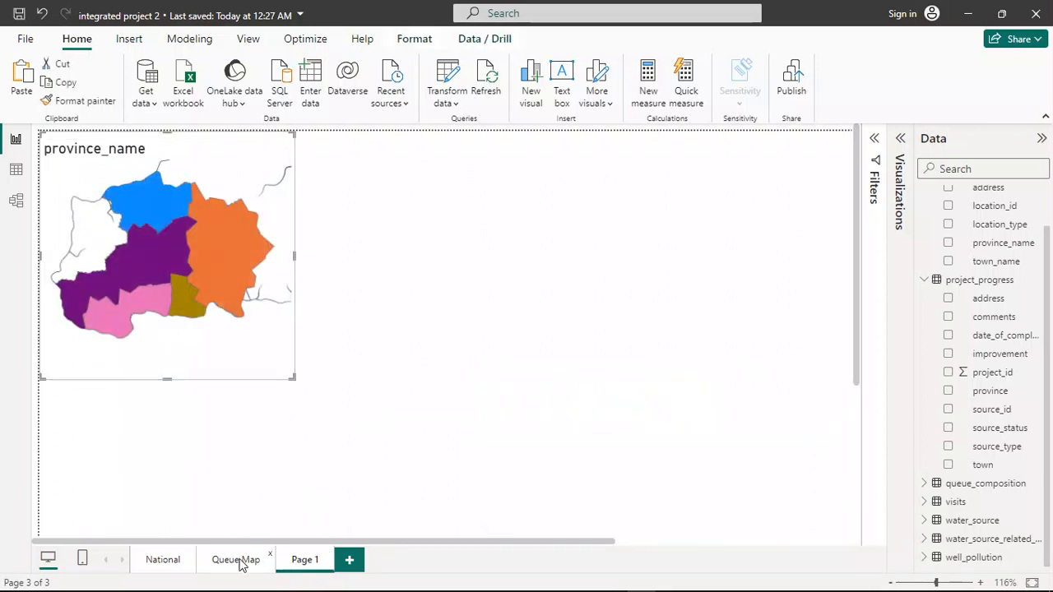
left_click(273, 559)
left_click(657, 332)
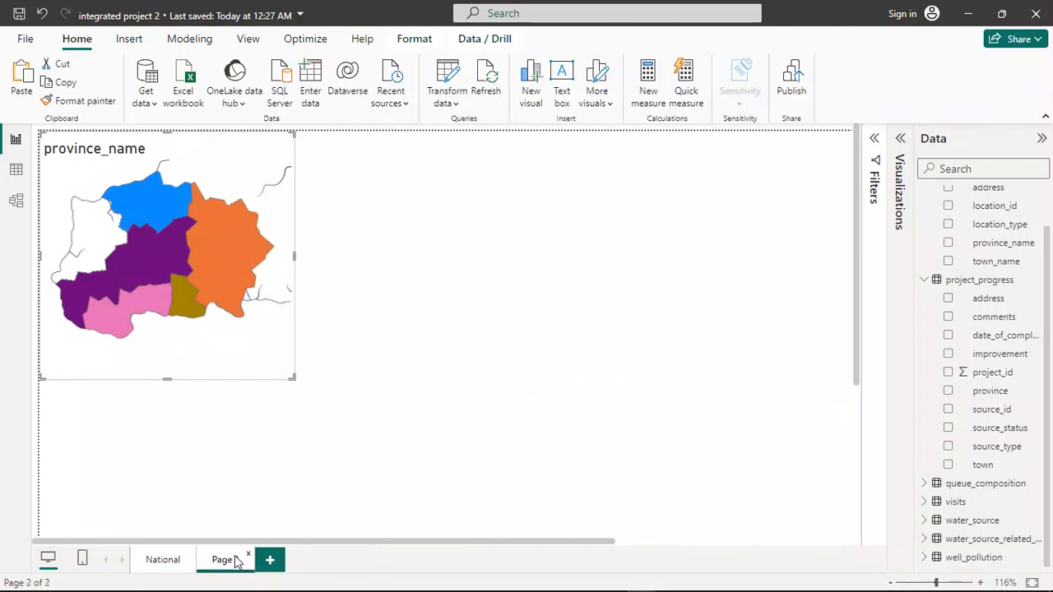
Rename the new page containing the pasted province map as Queue Map and deselect the map.
right_click(236, 560)
left_click(287, 510)
type("Queu")
type("e Map")
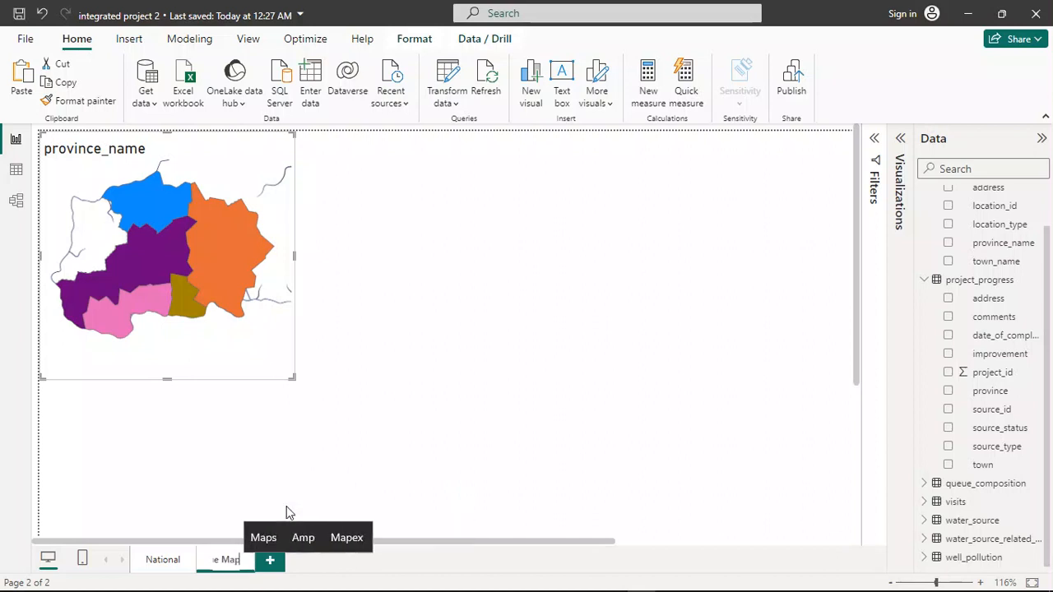
key("Return")
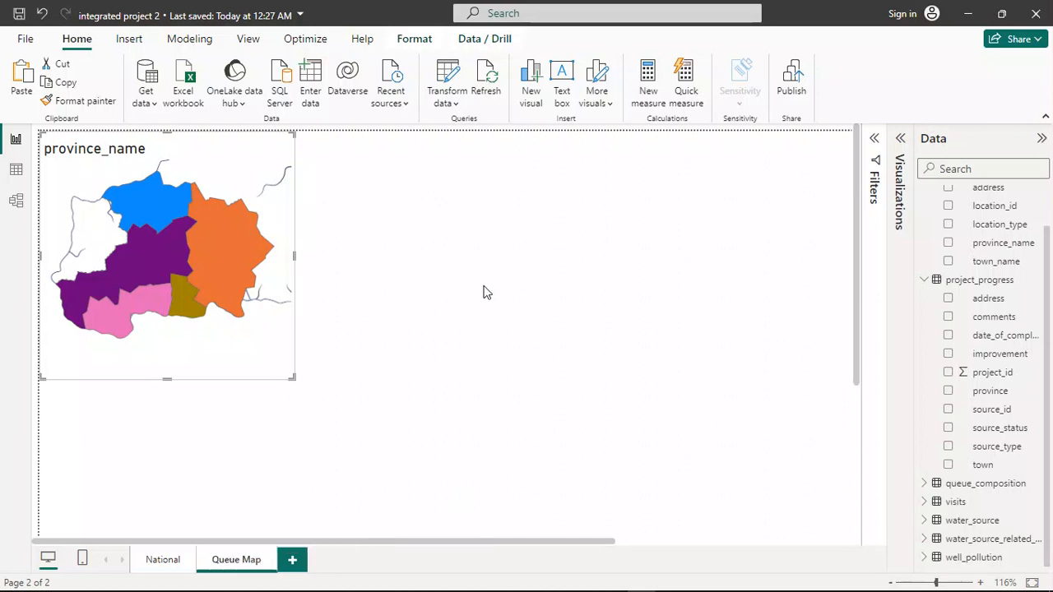
left_click(424, 317)
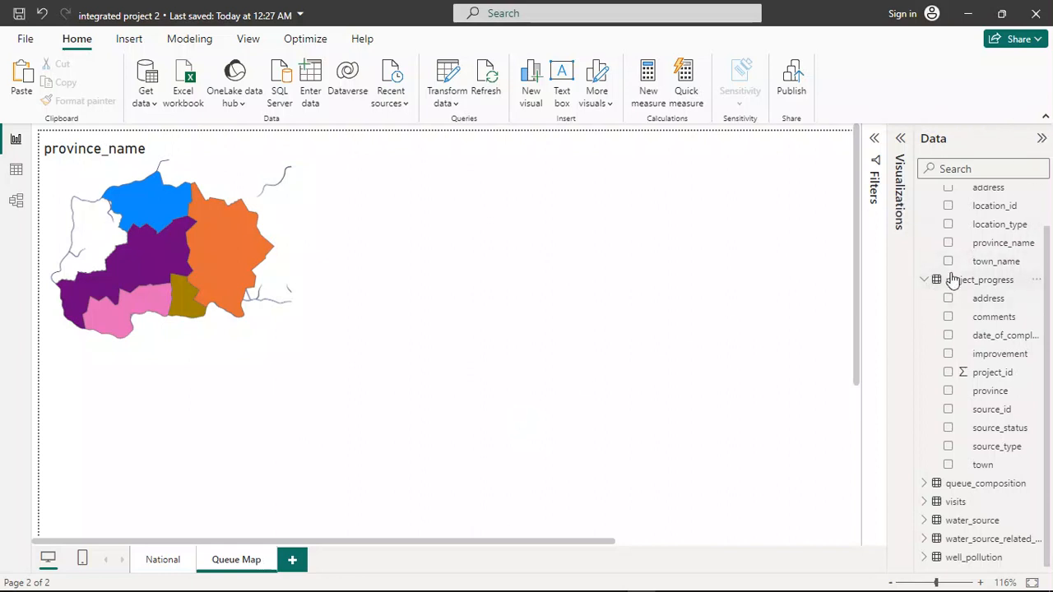
Collapse the field lists of the location and project_progress tables.
scroll(952, 280, "up", 1)
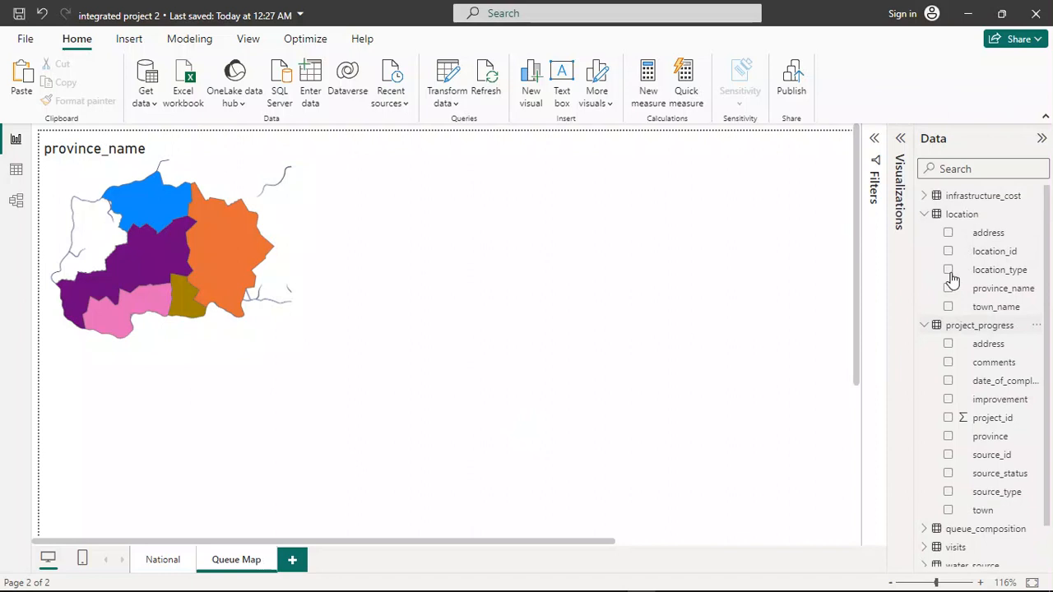
left_click(928, 222)
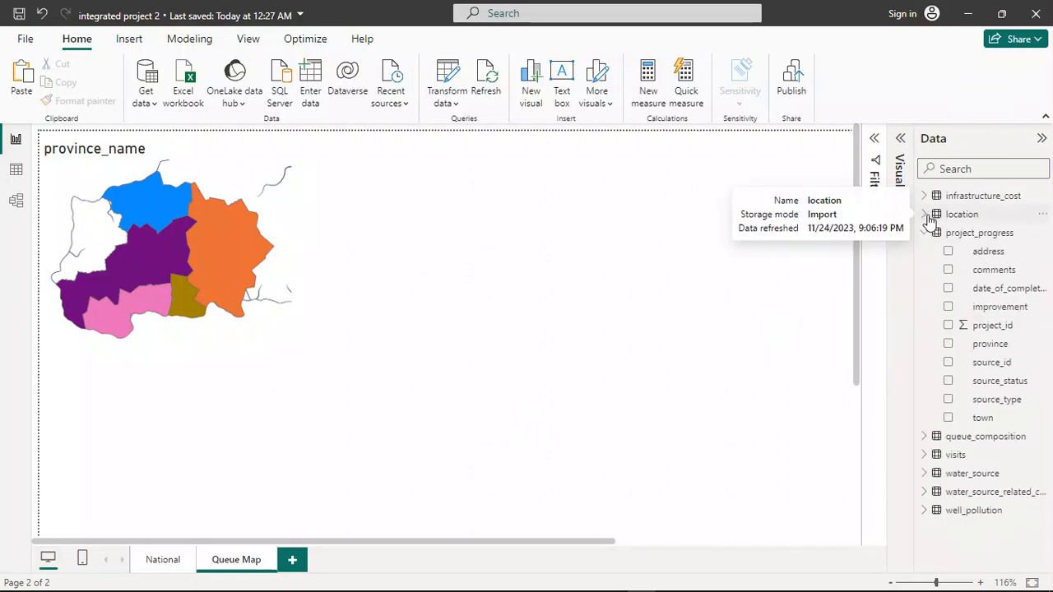
left_click(927, 234)
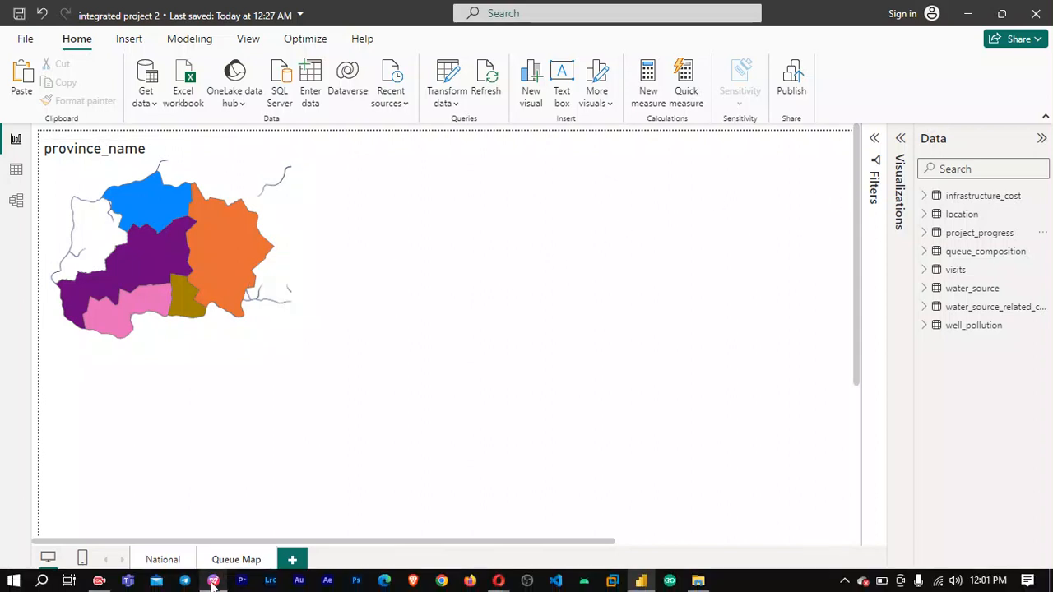
Switch to the project PDF in WPS and read the instructions for extracting the day name from time_of_record.
left_click(213, 581)
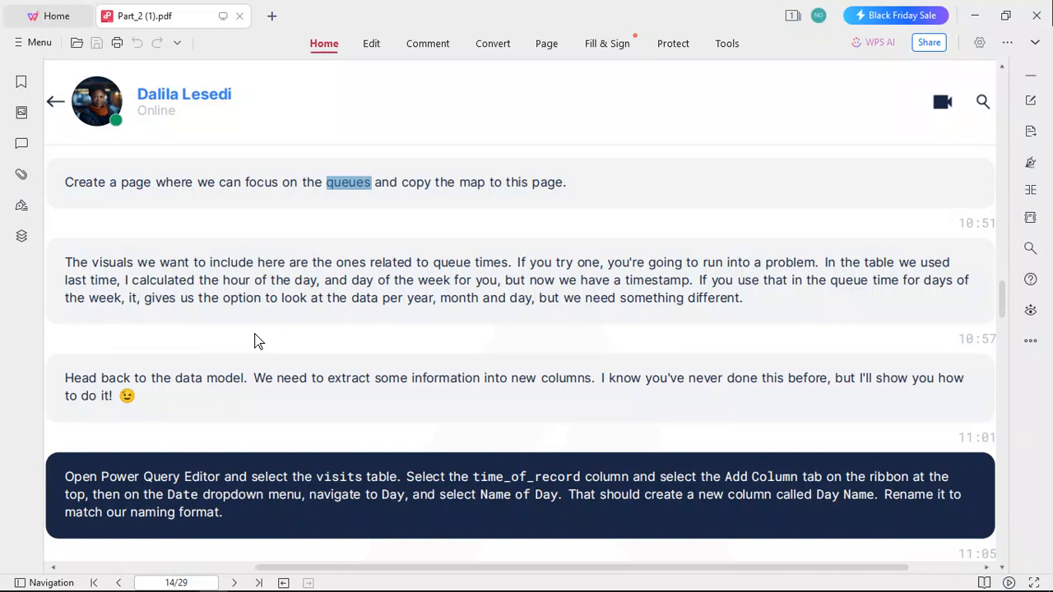
scroll(255, 342, "down", 3)
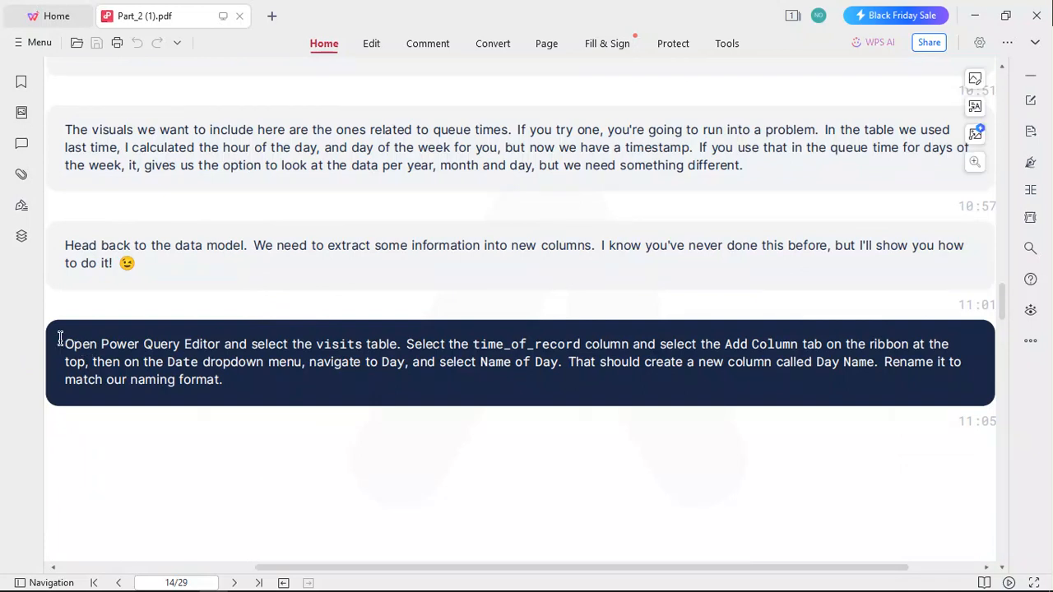
left_click_drag(59, 339, 259, 399)
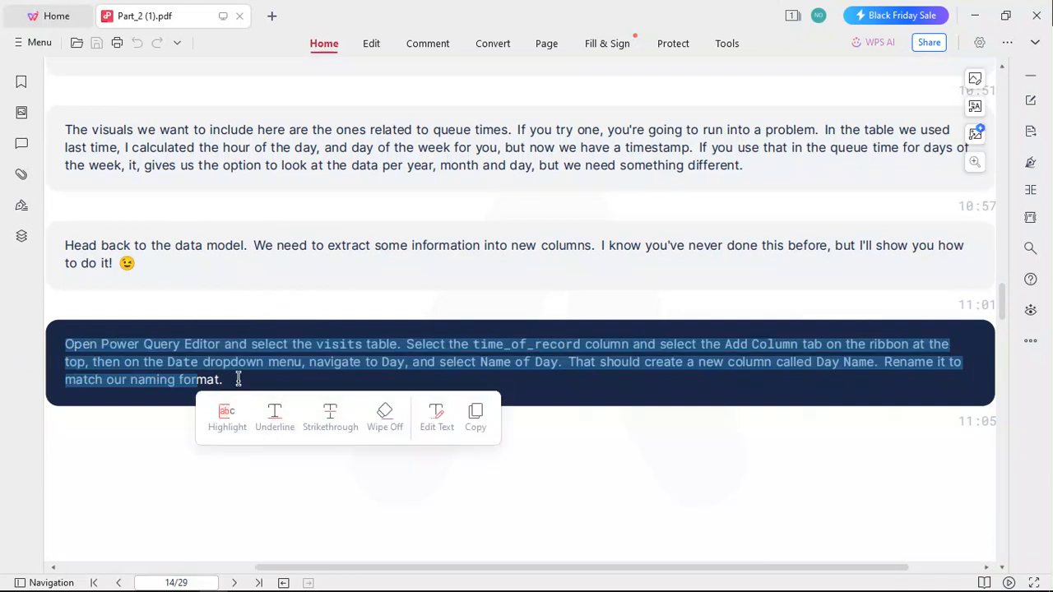
left_click(238, 380)
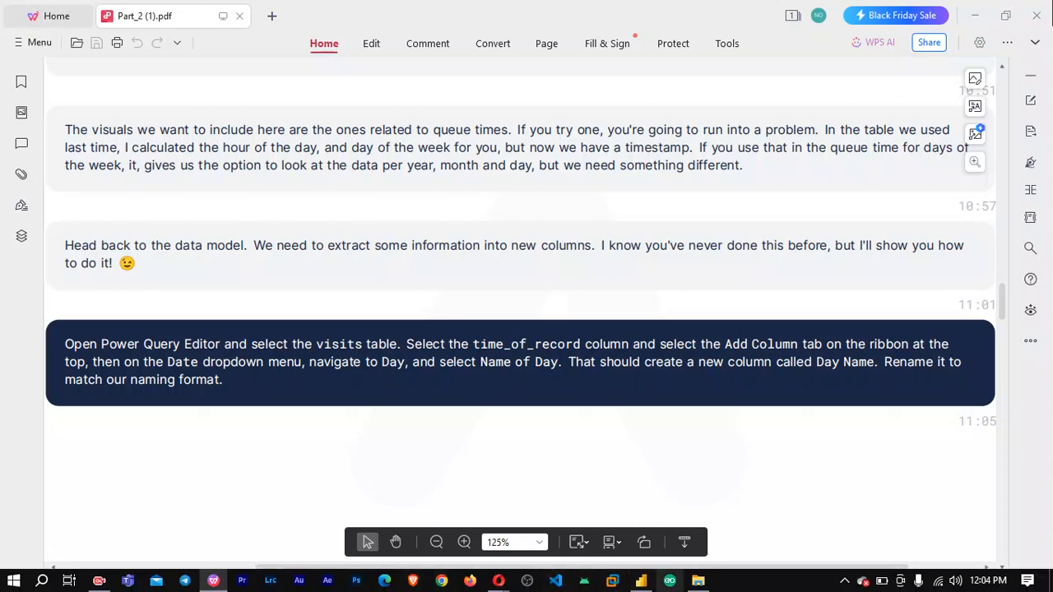
Switch back to Power BI, open the Power Query Editor and select the visits table, checking the PDF instructions.
left_click(641, 580)
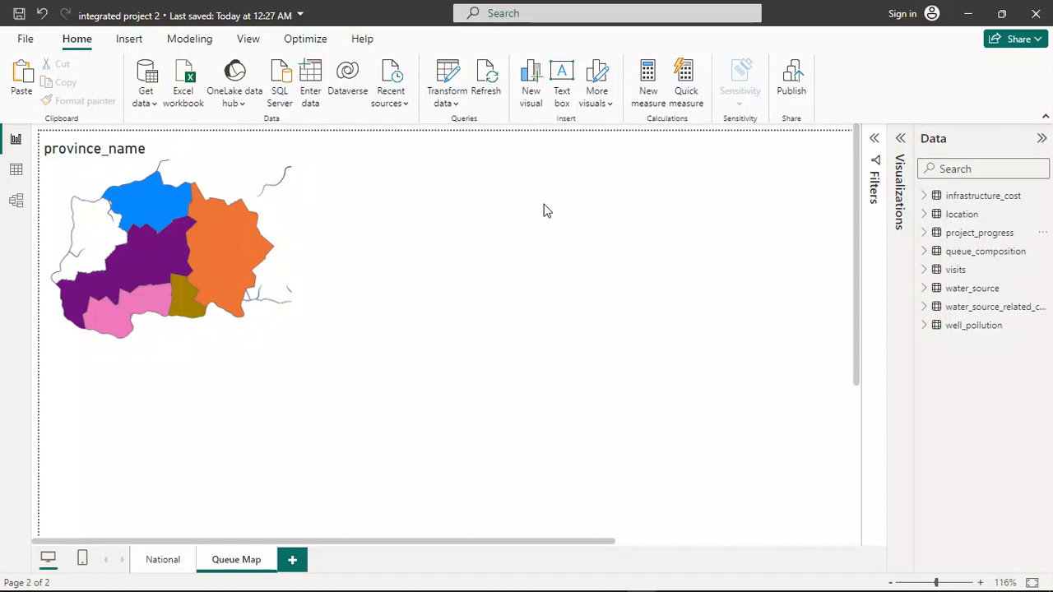
left_click(445, 89)
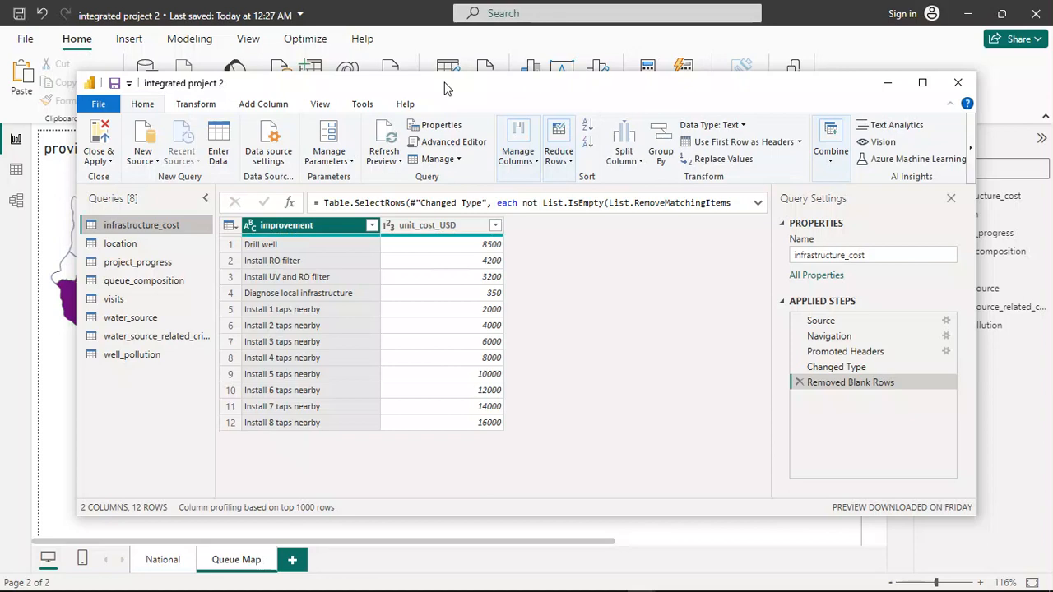
mouse_move(395, 590)
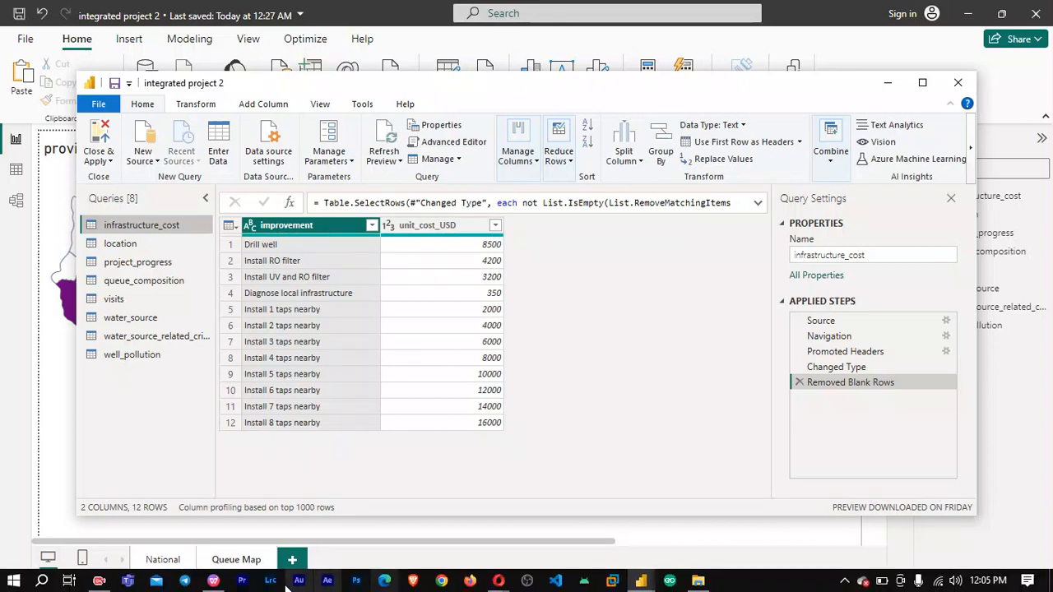
left_click(217, 582)
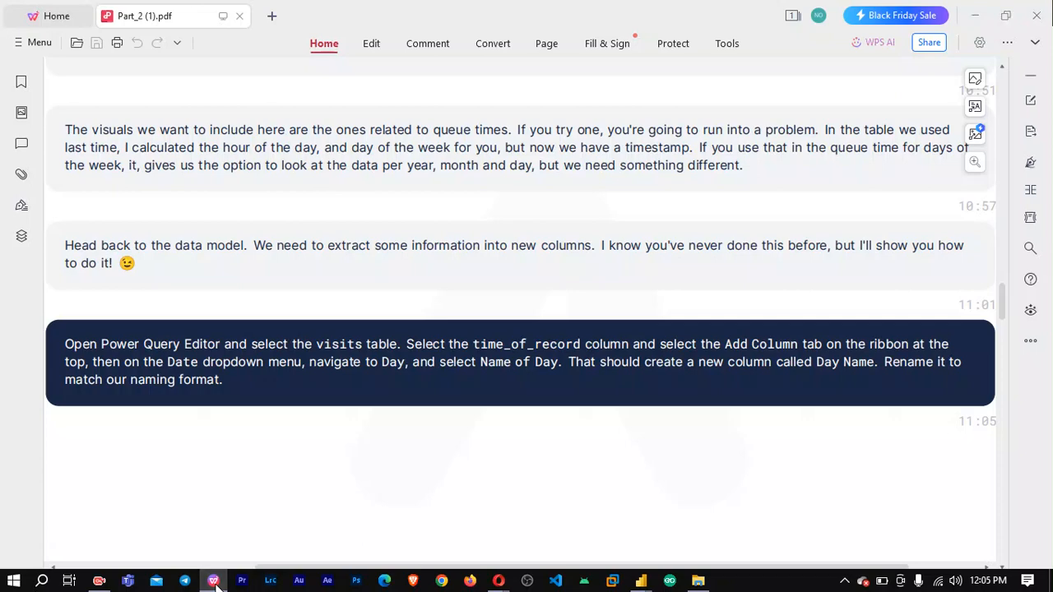
left_click(214, 582)
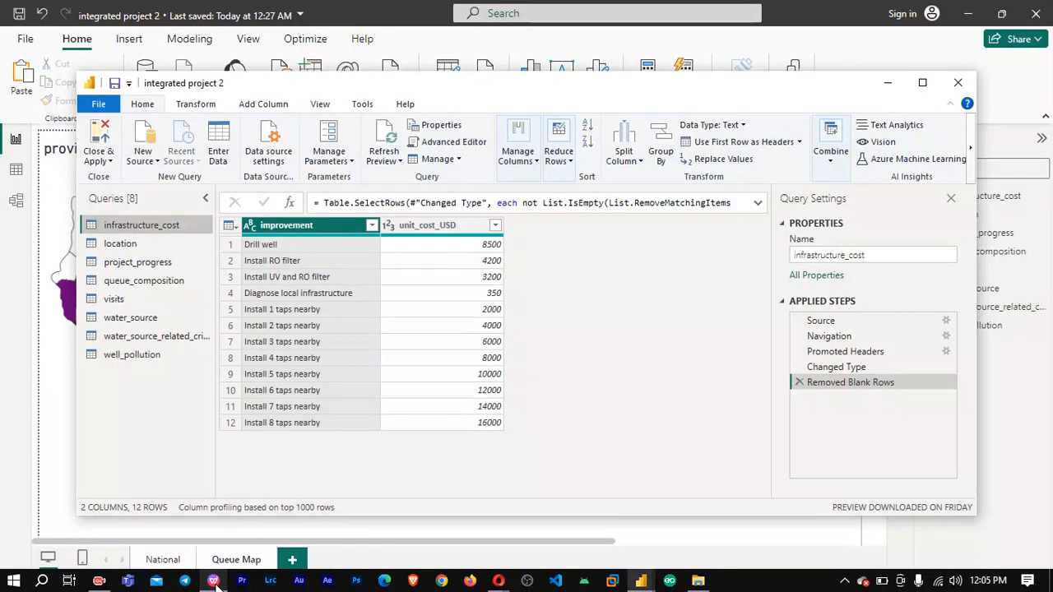
left_click(116, 301)
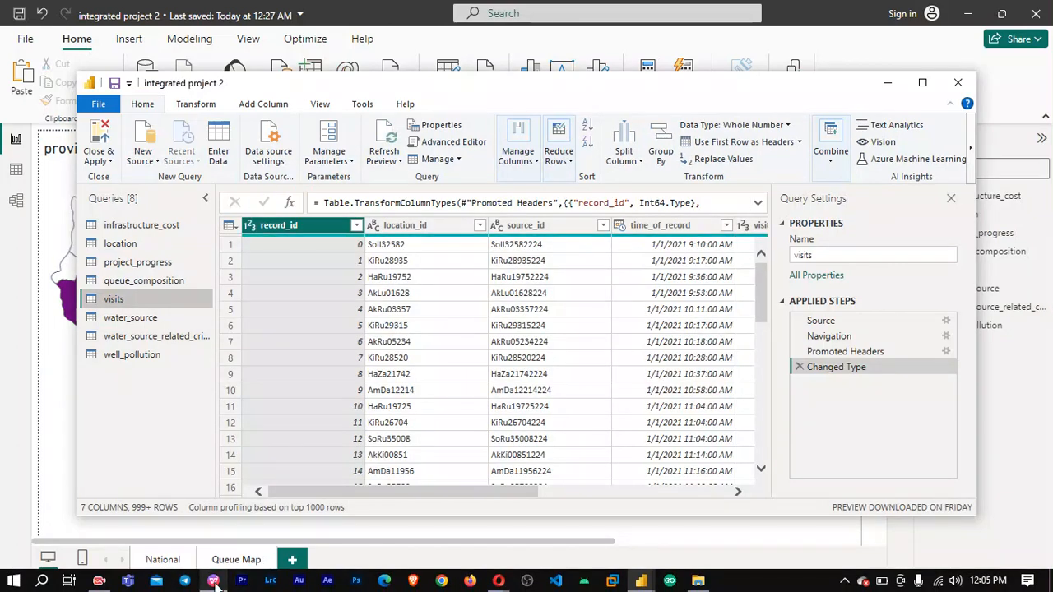
Select the time_of_record column of the visits table, rereading the PDF instructions before and after.
left_click(214, 582)
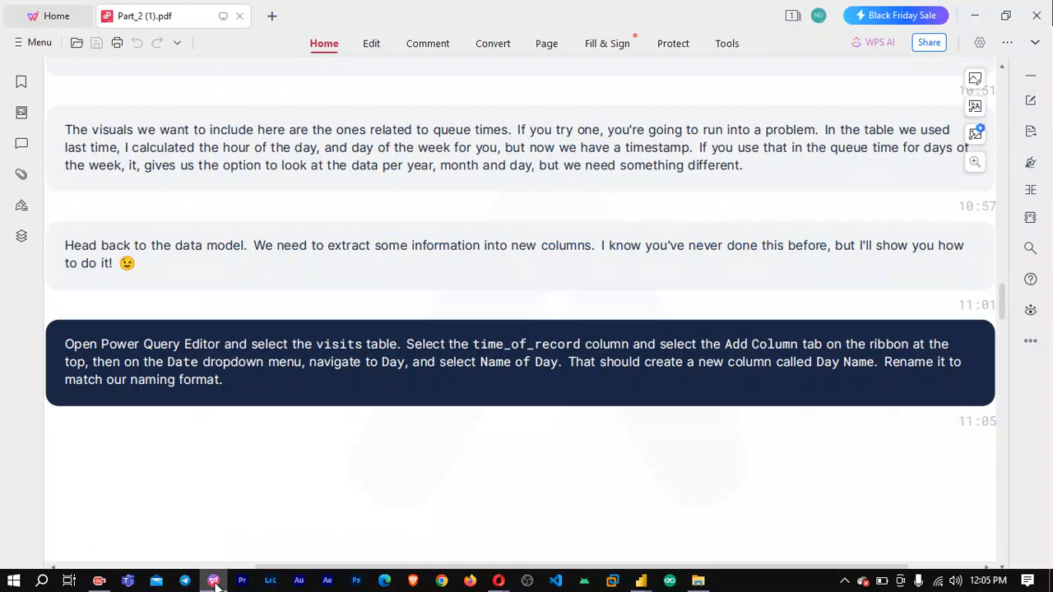
left_click(214, 582)
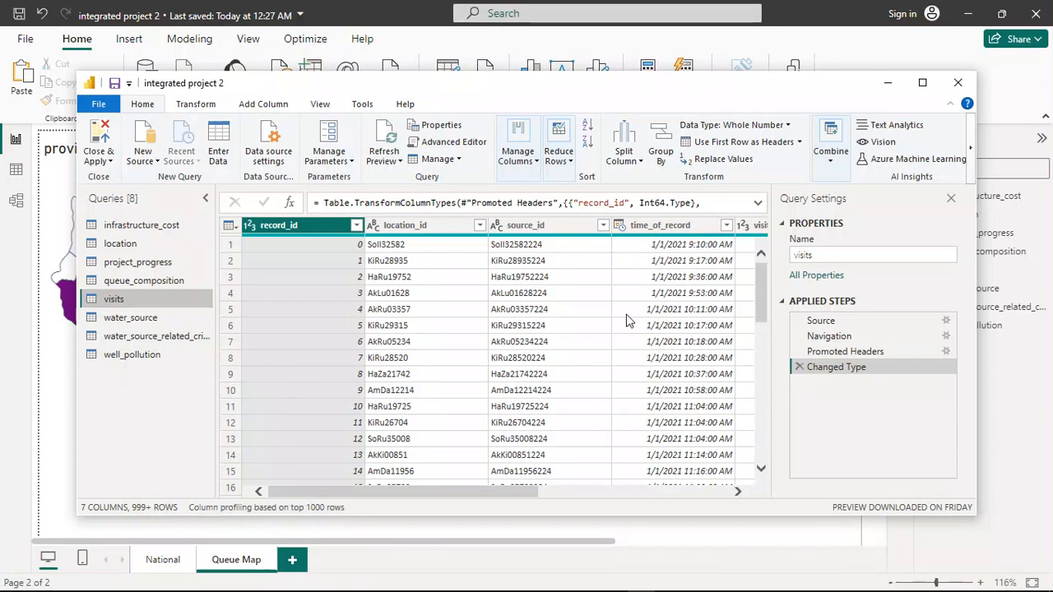
left_click(687, 229)
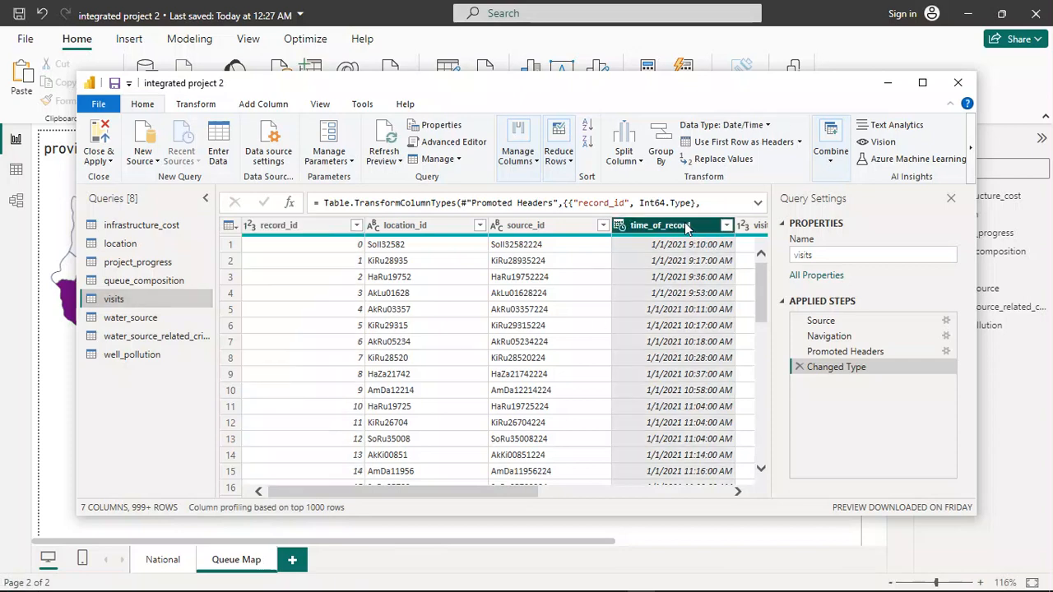
mouse_move(156, 586)
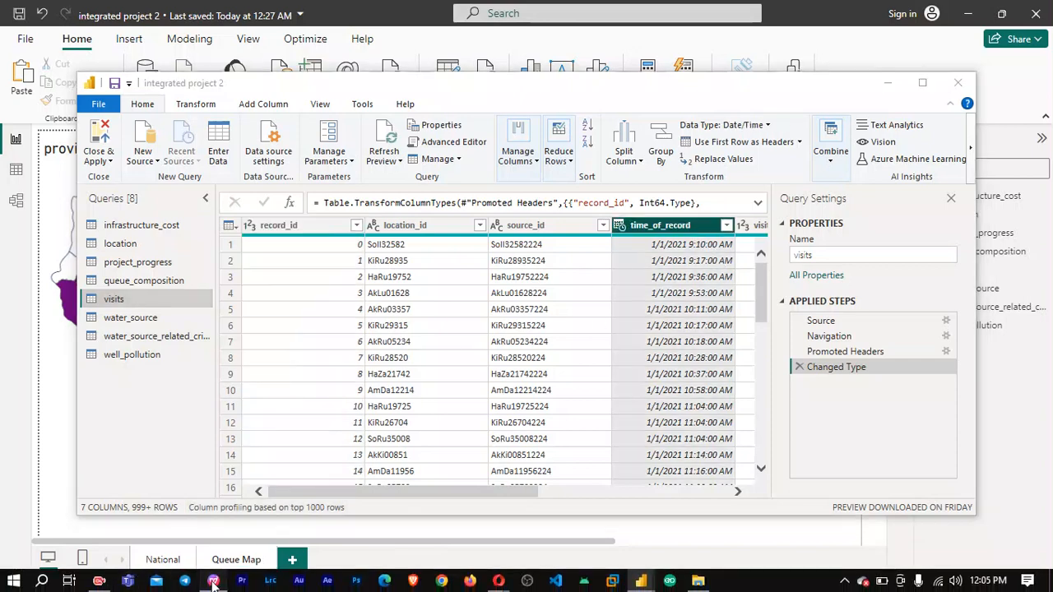
left_click(213, 582)
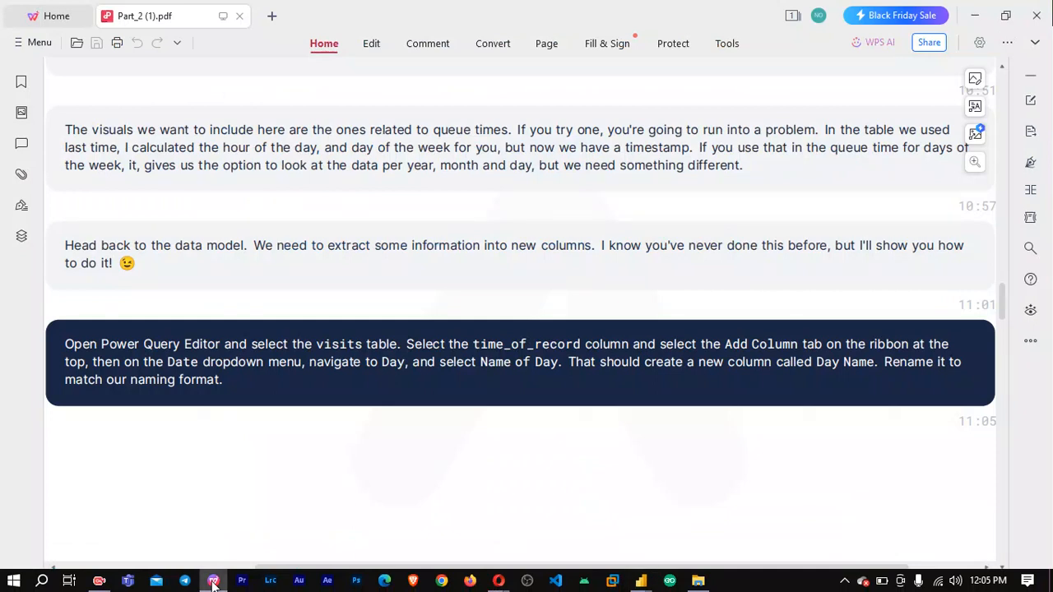
left_click(213, 582)
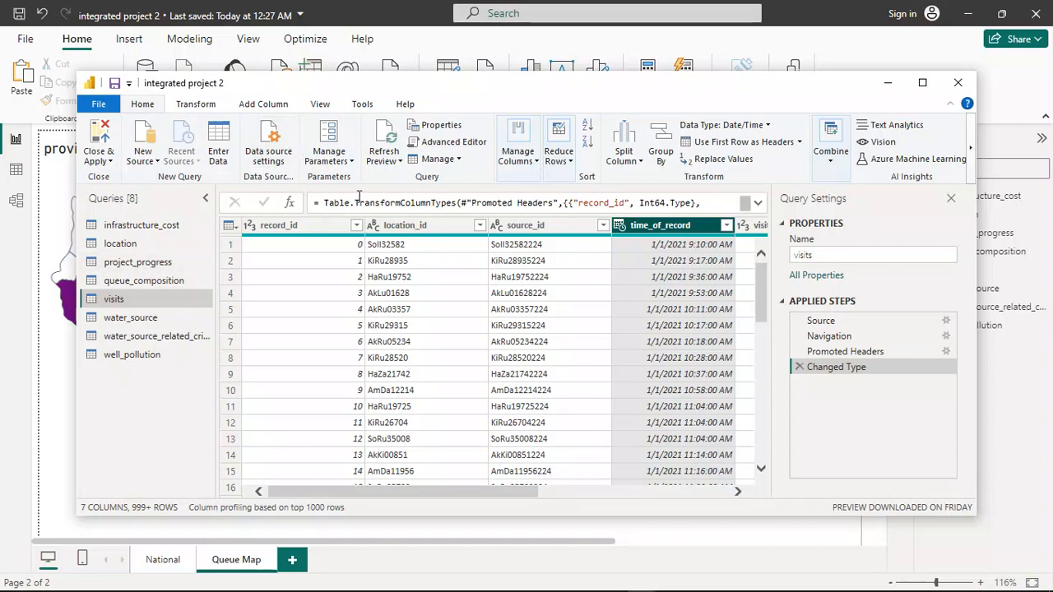
Add a Name of Day column based on time_of_record to the visits table, rechecking the PDF, and bring the new column into view.
left_click(280, 111)
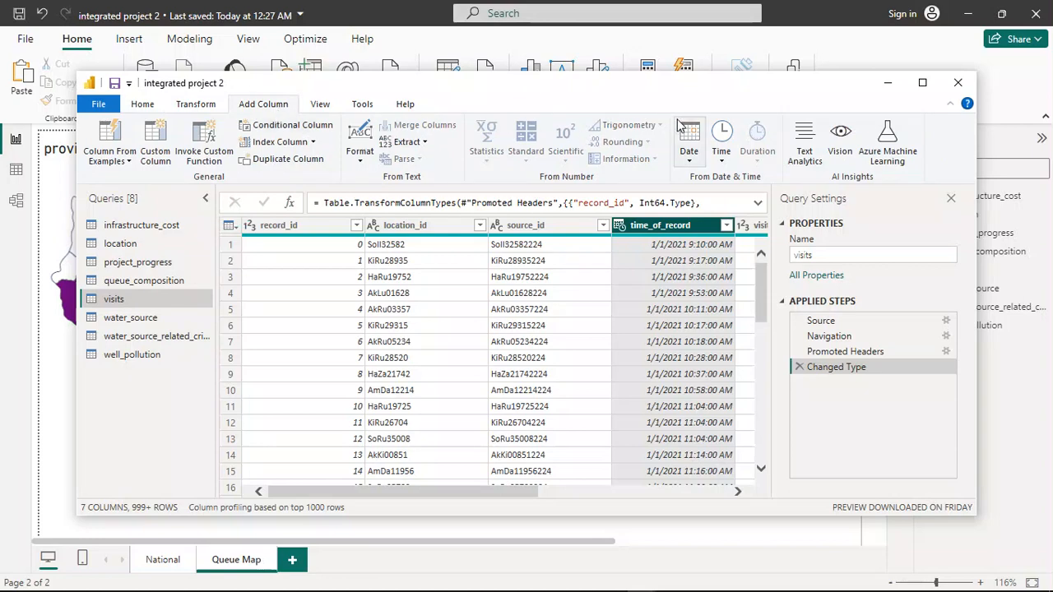
left_click(691, 161)
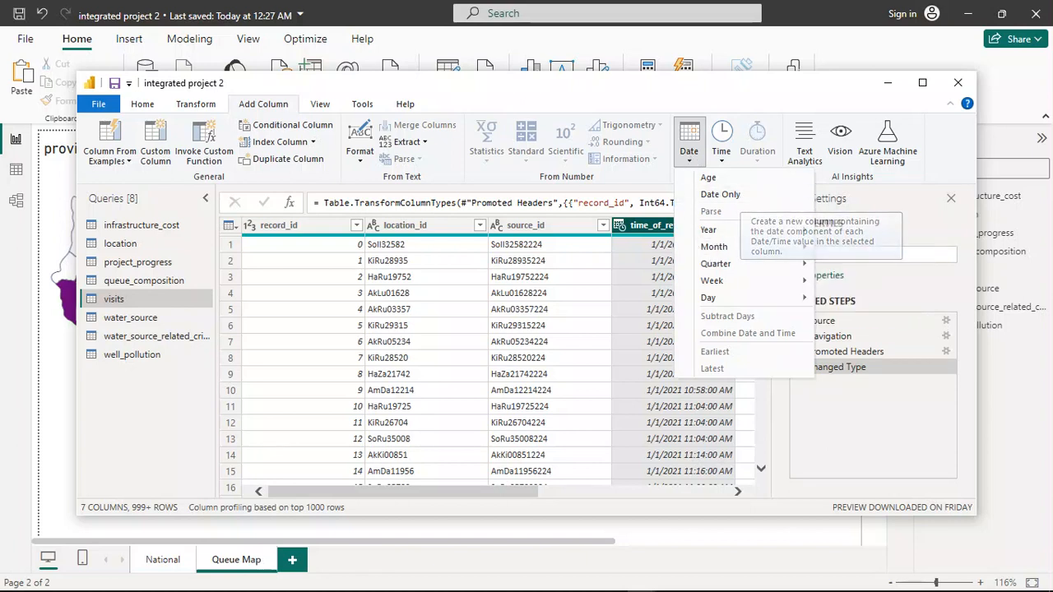
mouse_move(382, 578)
left_click(215, 581)
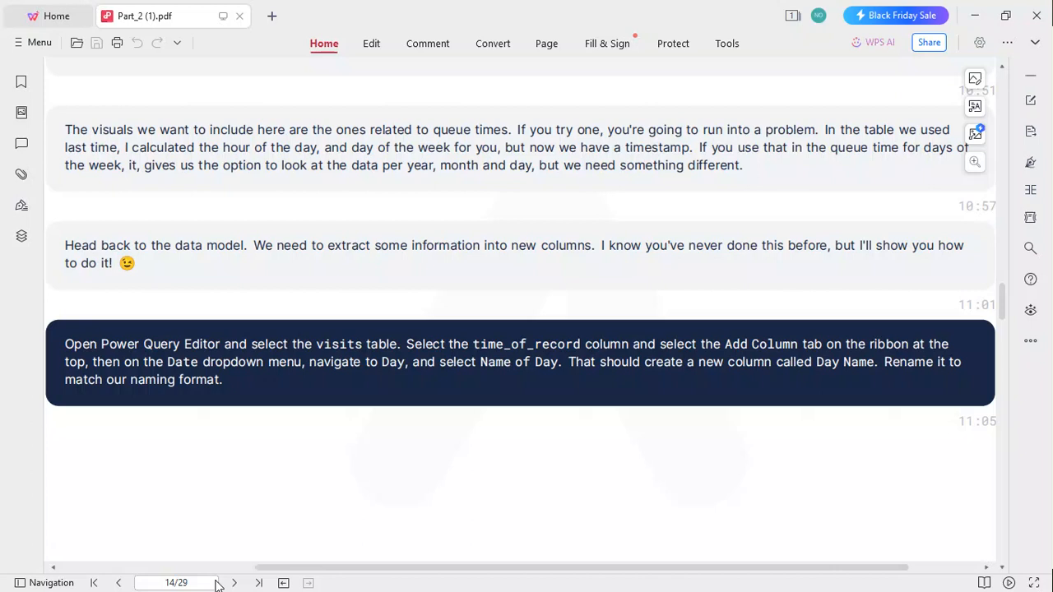
left_click(216, 582)
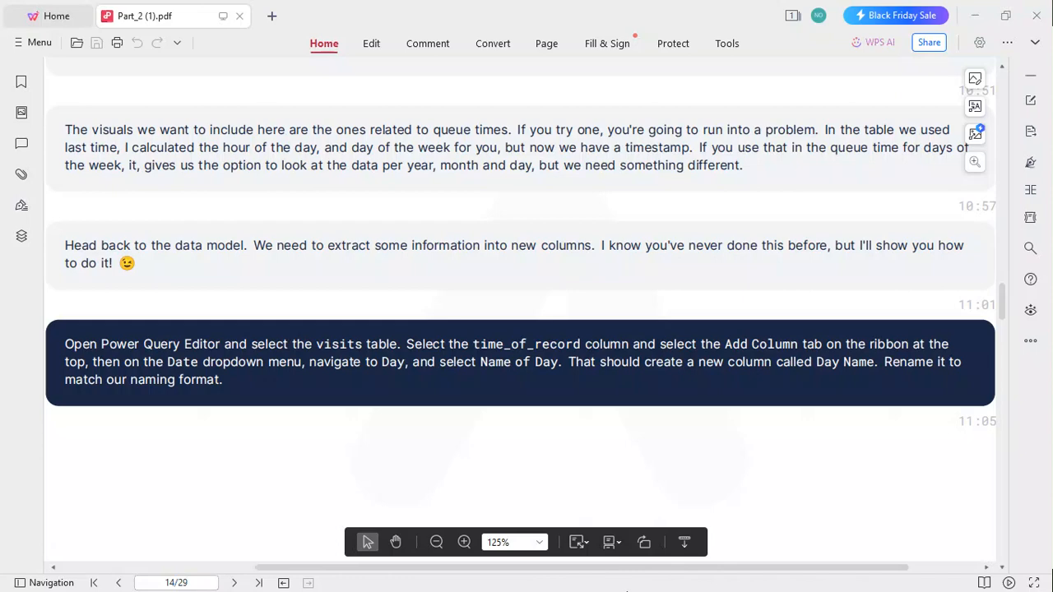
key("super")
mouse_move(641, 583)
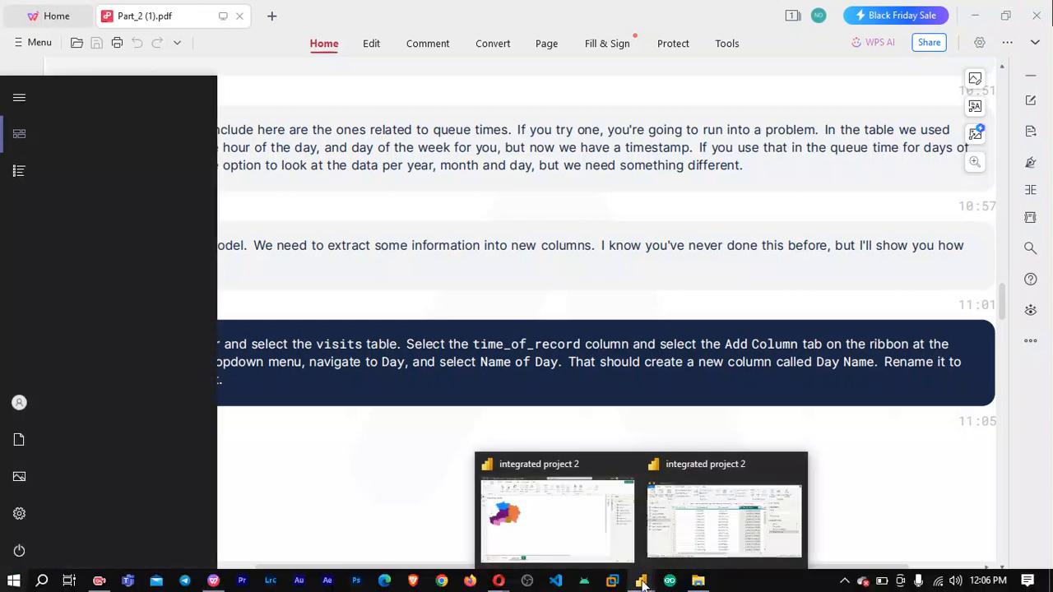
left_click(696, 528)
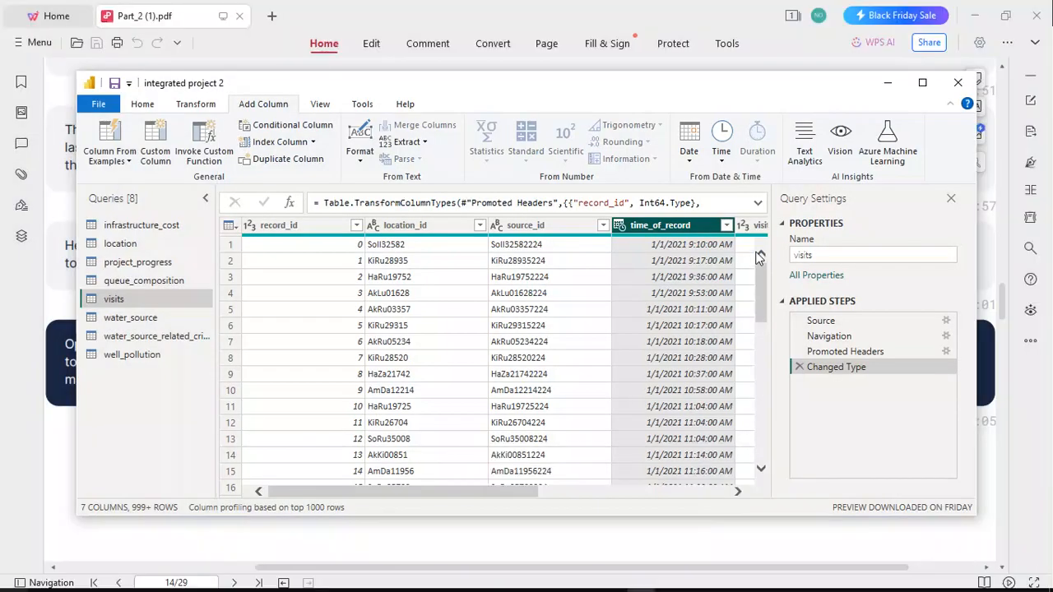
left_click(691, 164)
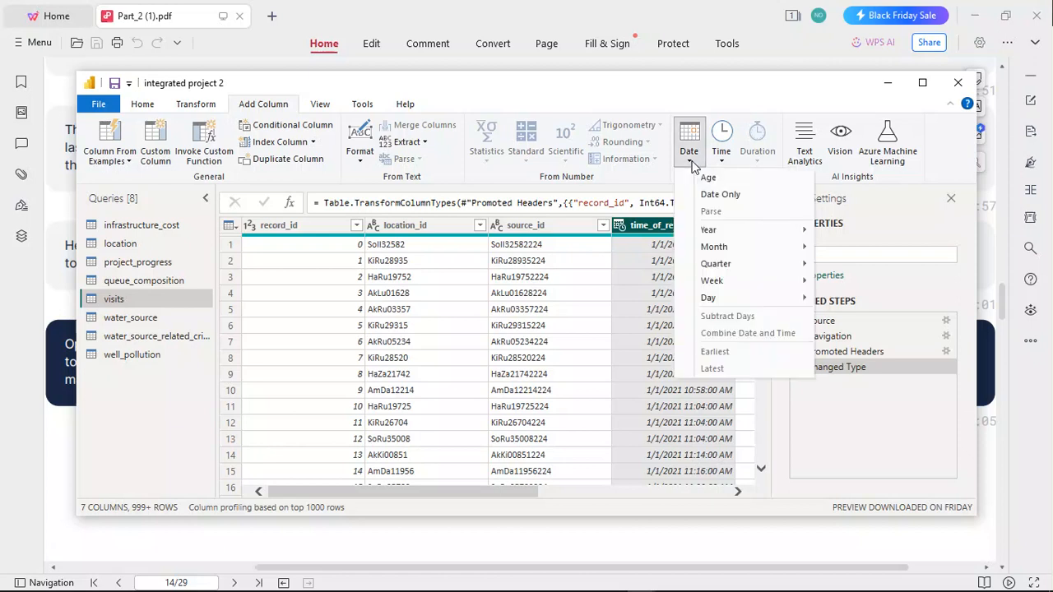
mouse_move(734, 298)
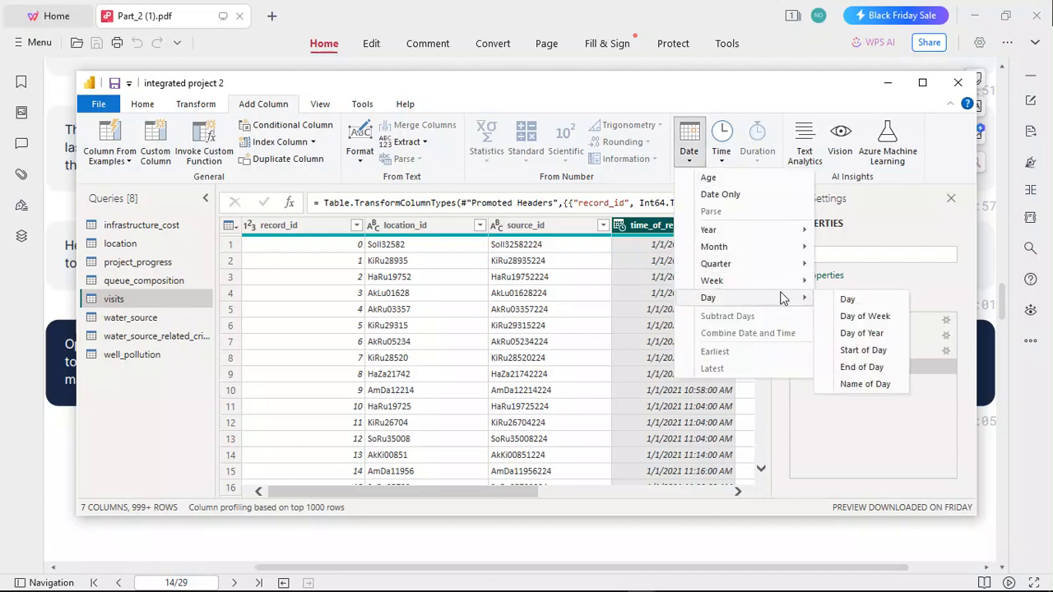
left_click(858, 385)
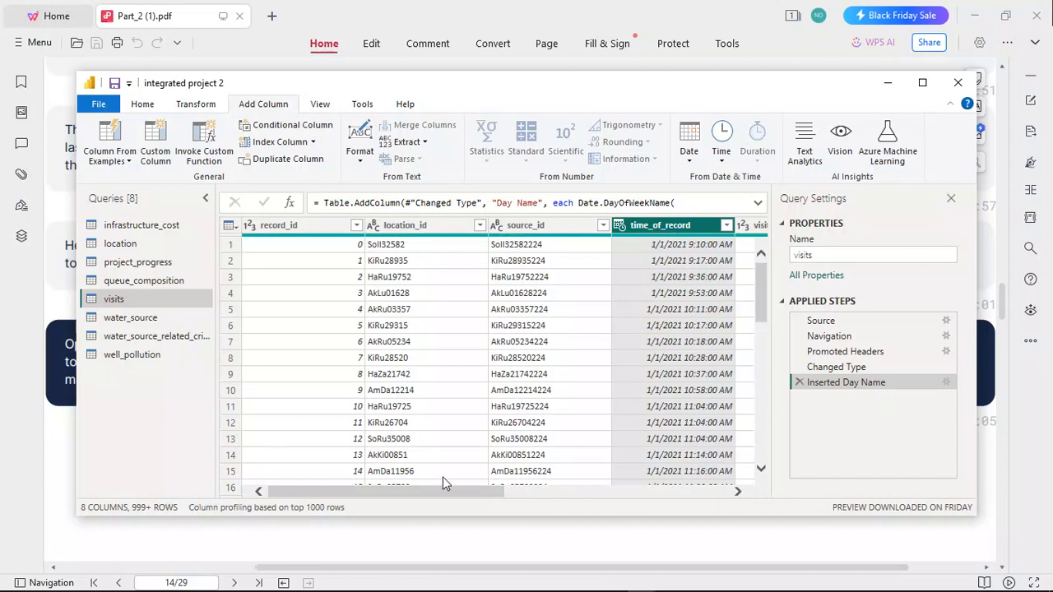
left_click_drag(436, 489, 689, 511)
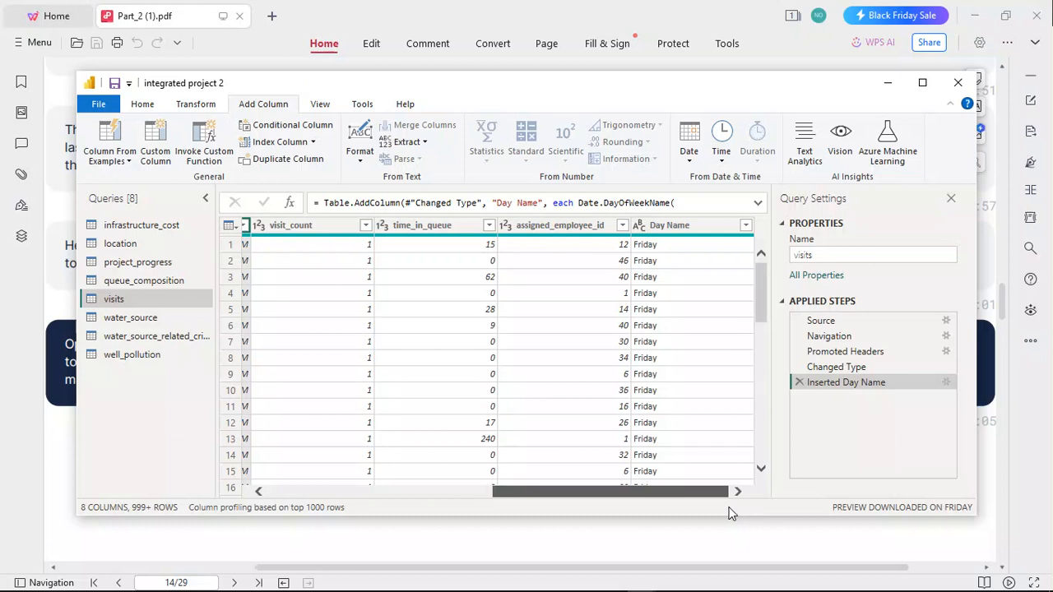
Rename the Day Name column of the visits table to day_name, returning to the Power Query Editor from the PDF.
right_click(686, 230)
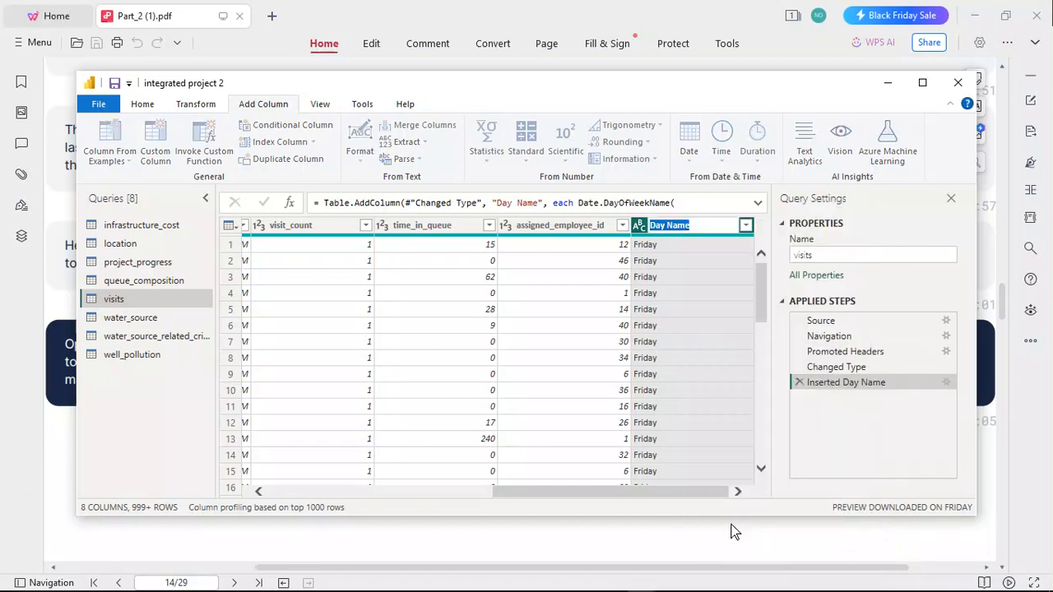
left_click(734, 532)
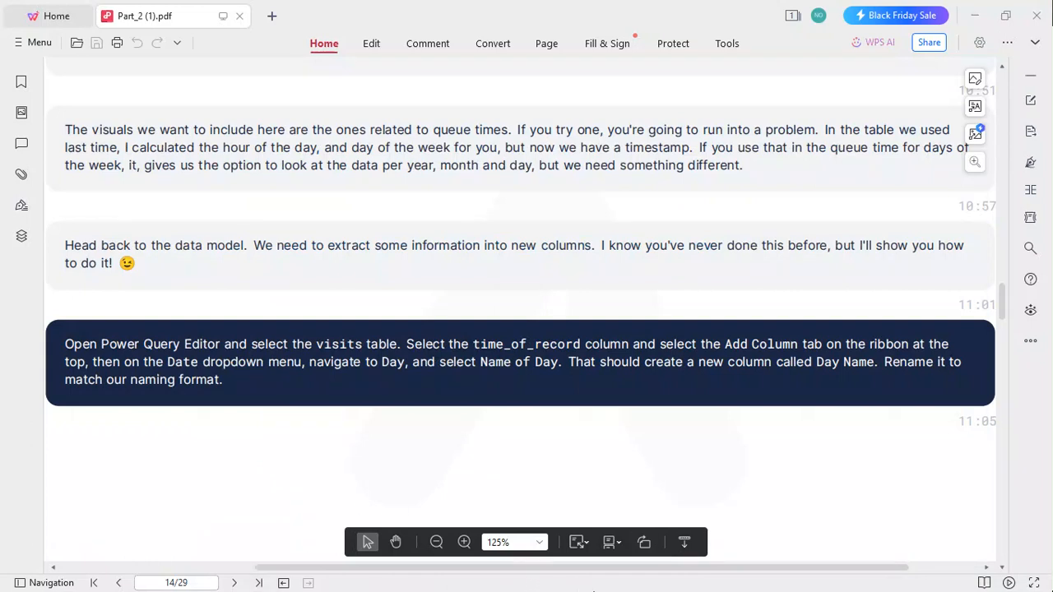
key("super")
mouse_move(649, 584)
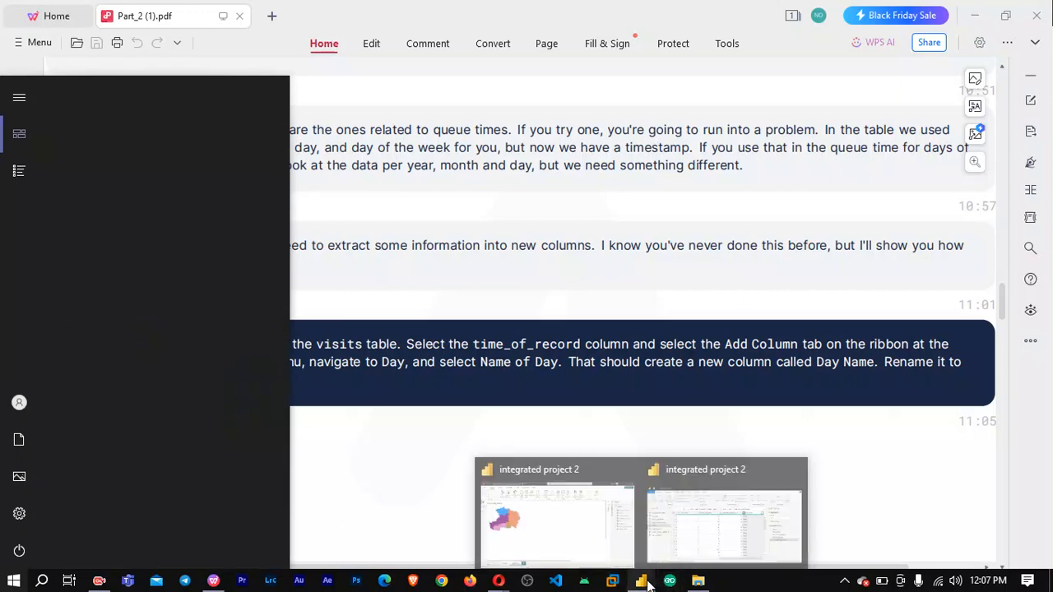
left_click(704, 527)
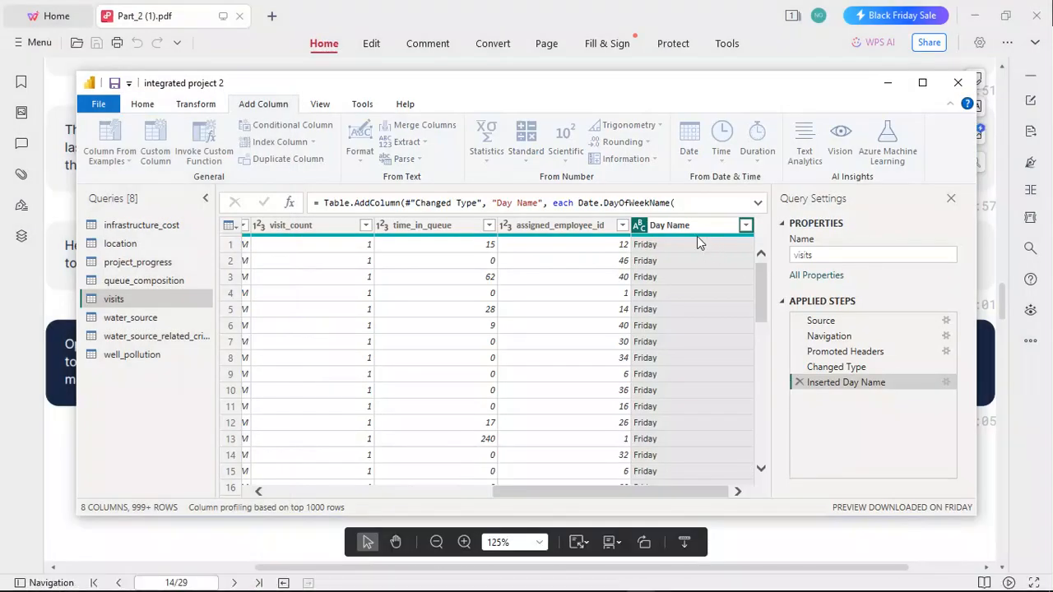
double_click(690, 226)
left_click(666, 225)
key("ctrl+a")
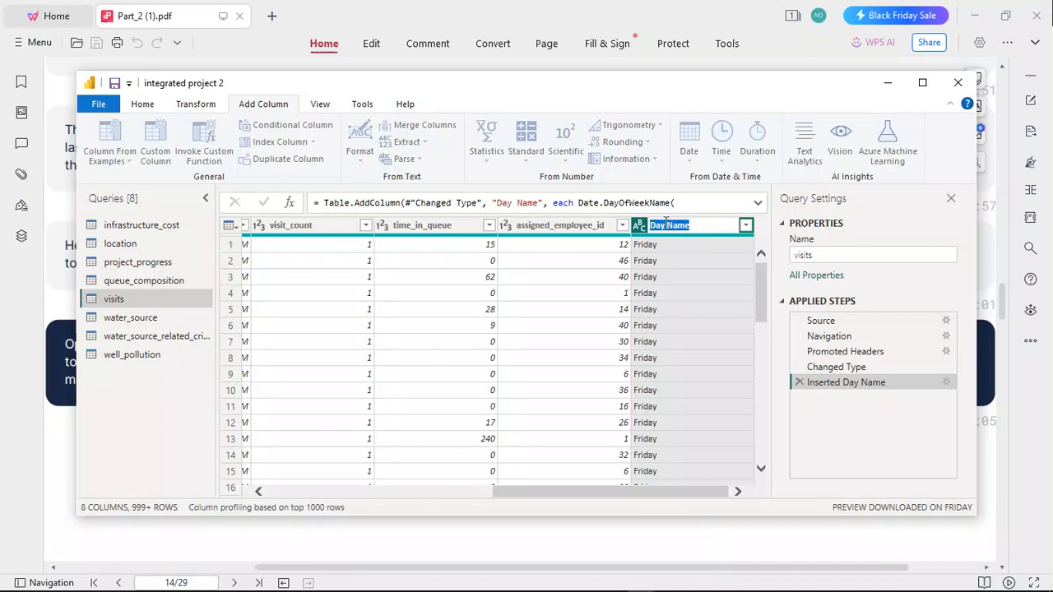
type("day")
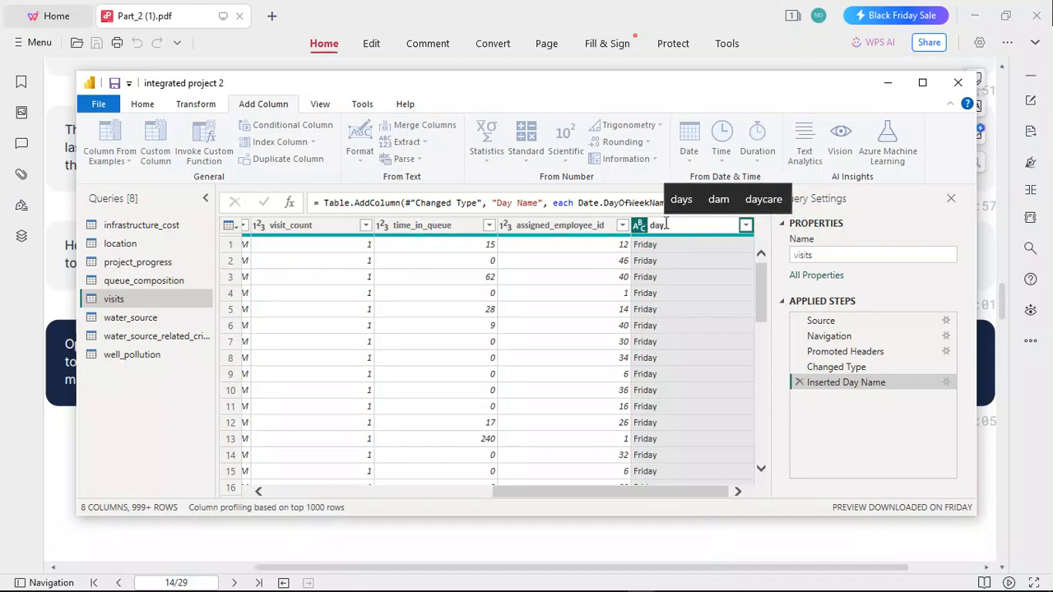
type("_name")
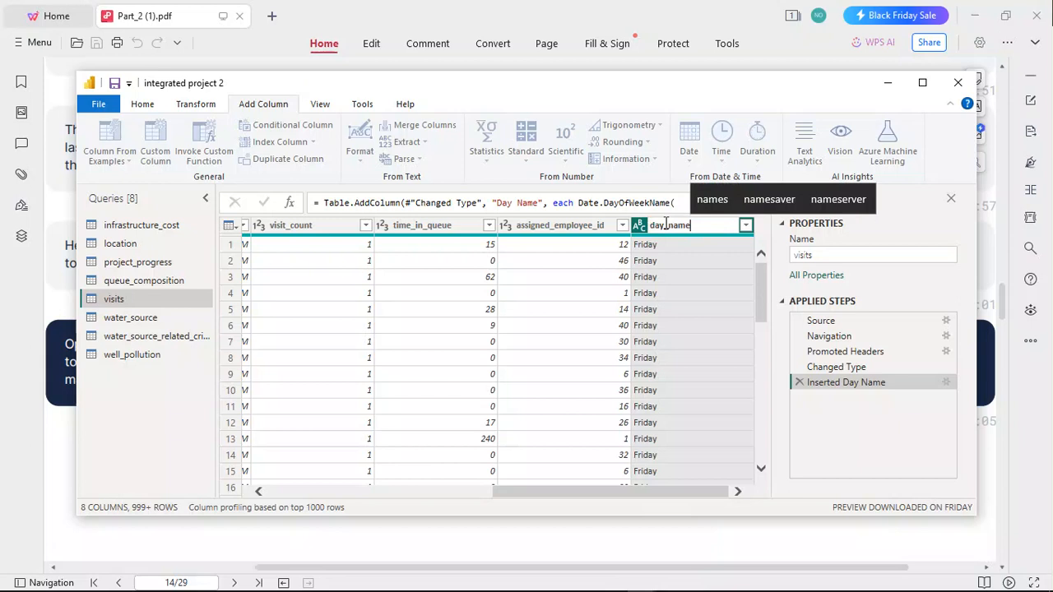
key("Return")
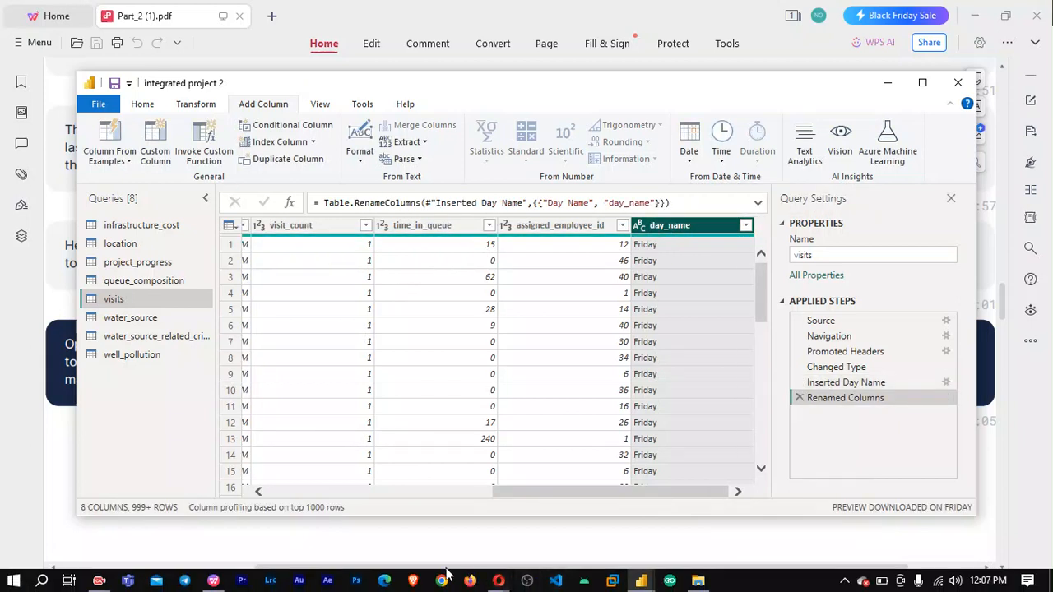
Switch to the project PDF in WPS and read the instructions for adding an hour column extracted from time_of_record.
left_click(214, 581)
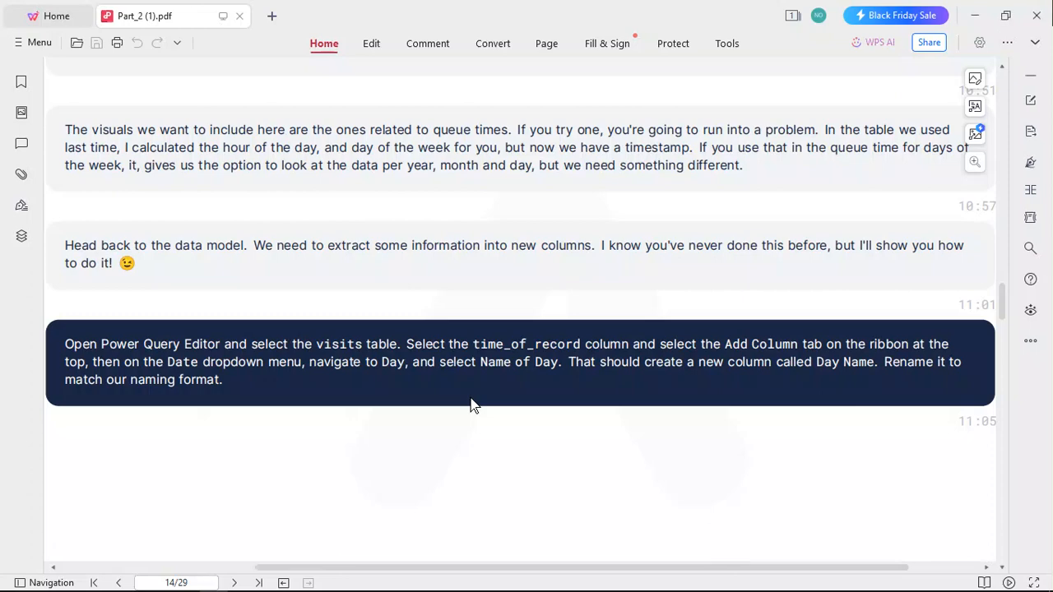
scroll(470, 404, "up", 1)
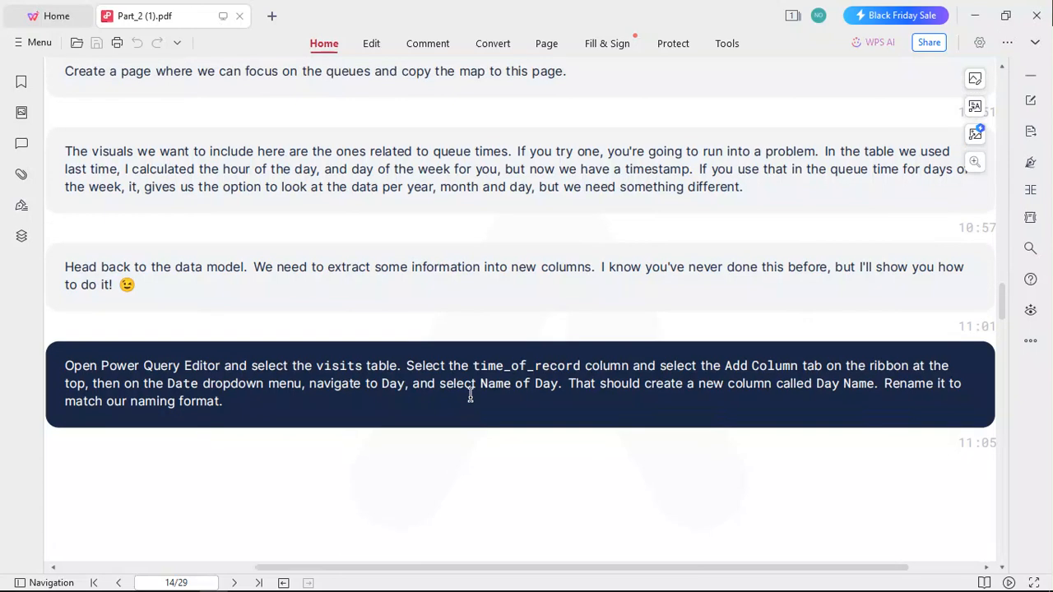
scroll(471, 396, "down", 5)
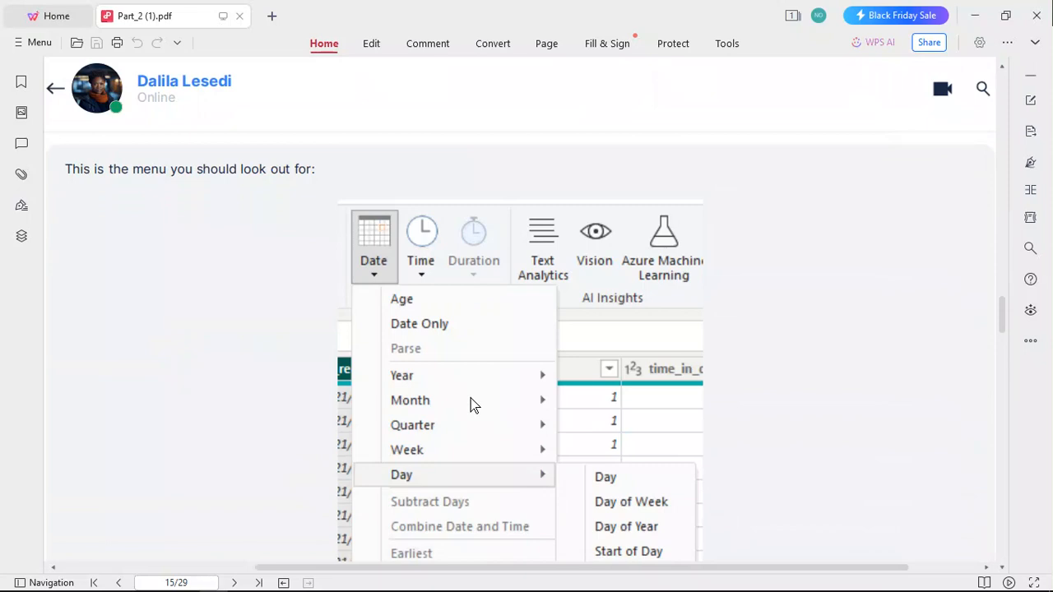
scroll(471, 405, "up", 1)
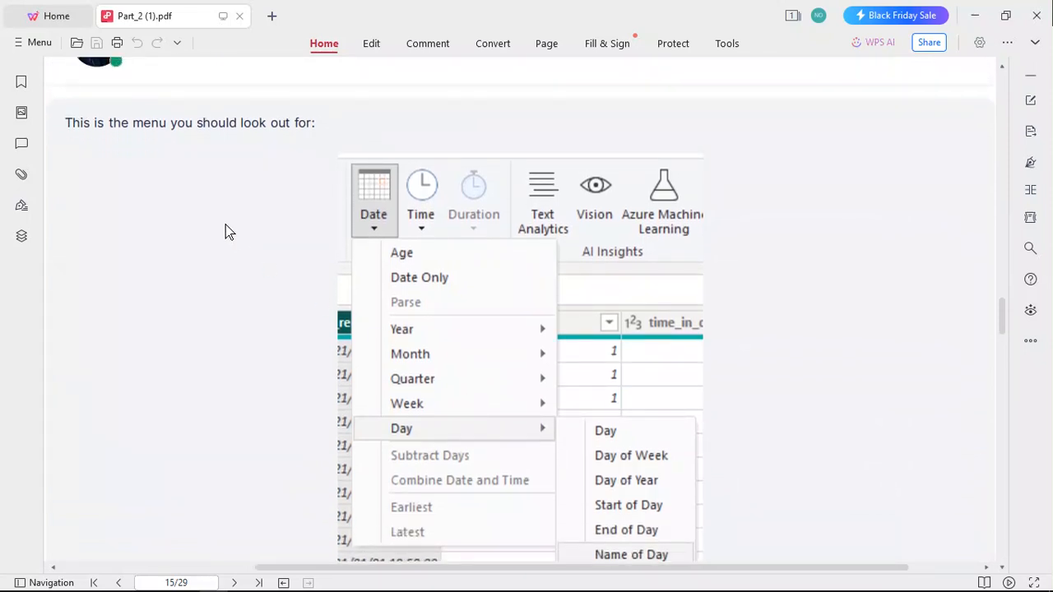
scroll(625, 299, "down", 2)
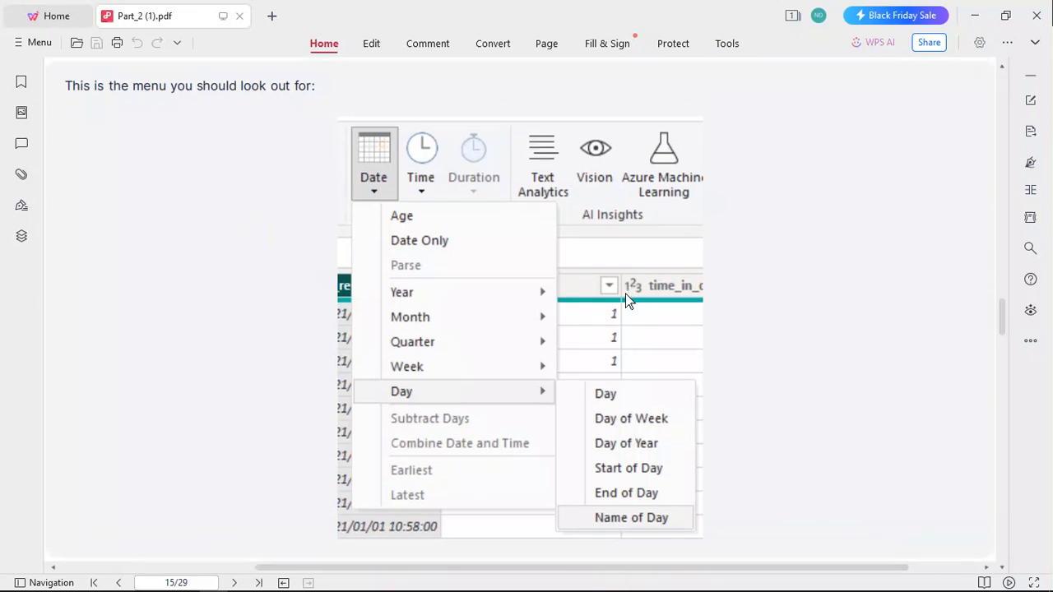
scroll(625, 300, "up", 3)
scroll(625, 300, "up", 3)
scroll(625, 300, "down", 6)
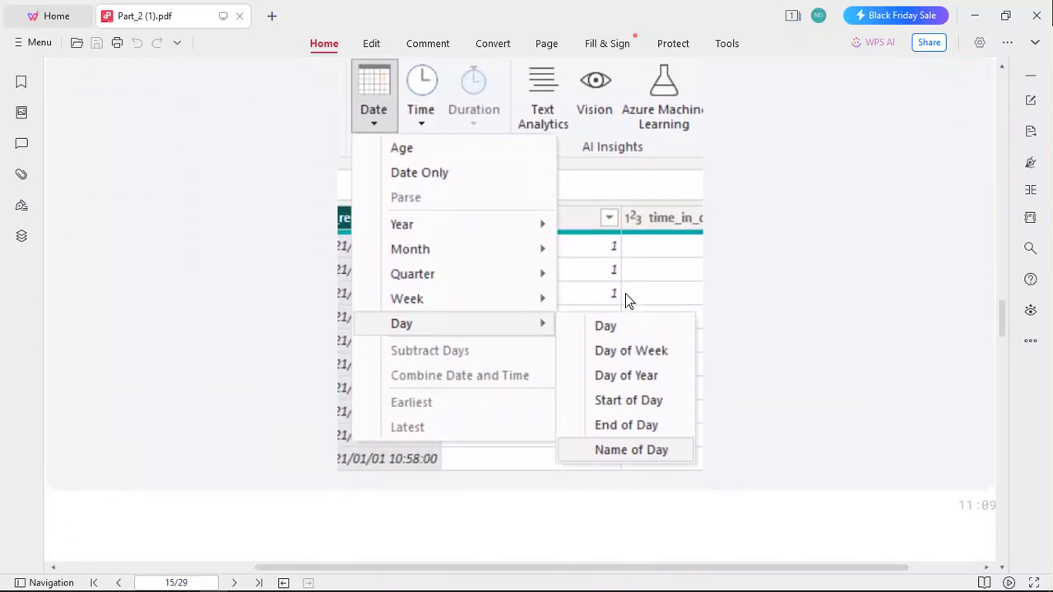
scroll(625, 293, "down", 12)
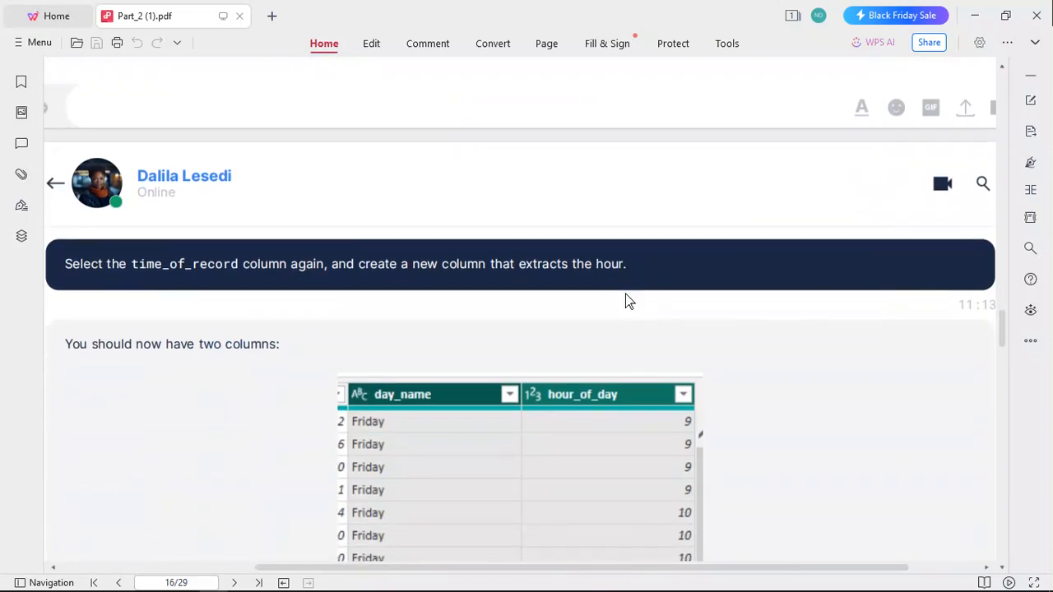
scroll(625, 301, "up", 1)
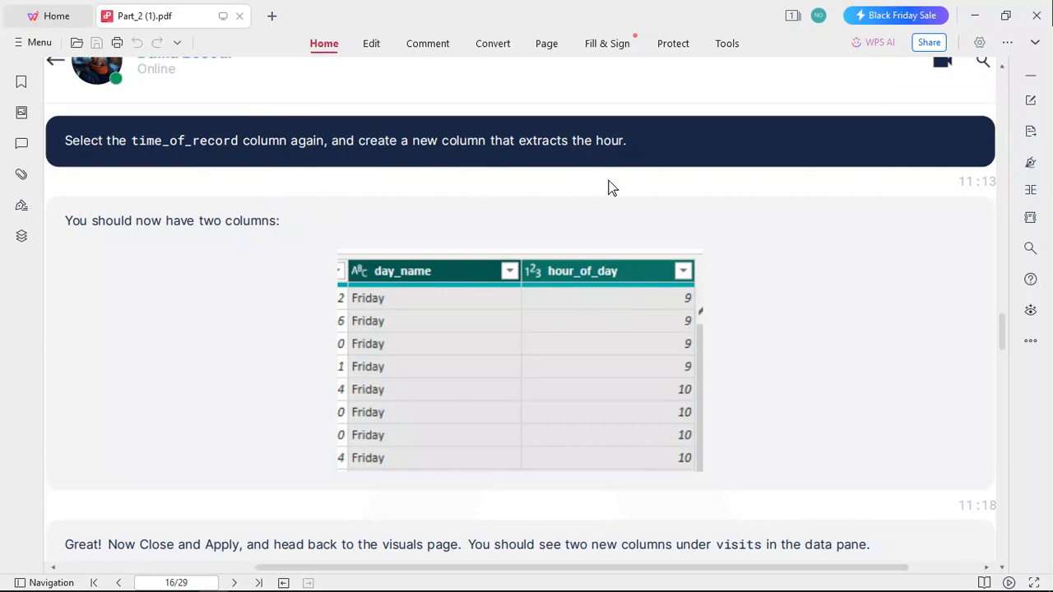
scroll(608, 188, "down", 1)
scroll(608, 188, "up", 1)
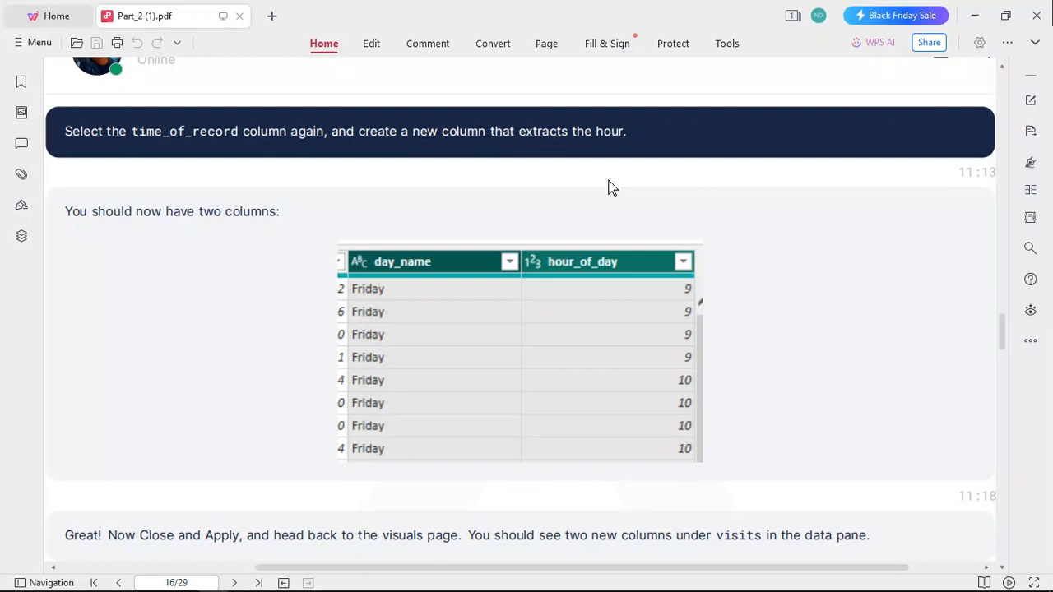
Switch back to the Power Query Editor and check the Date and Time extraction options with day_name selected.
mouse_move(764, 589)
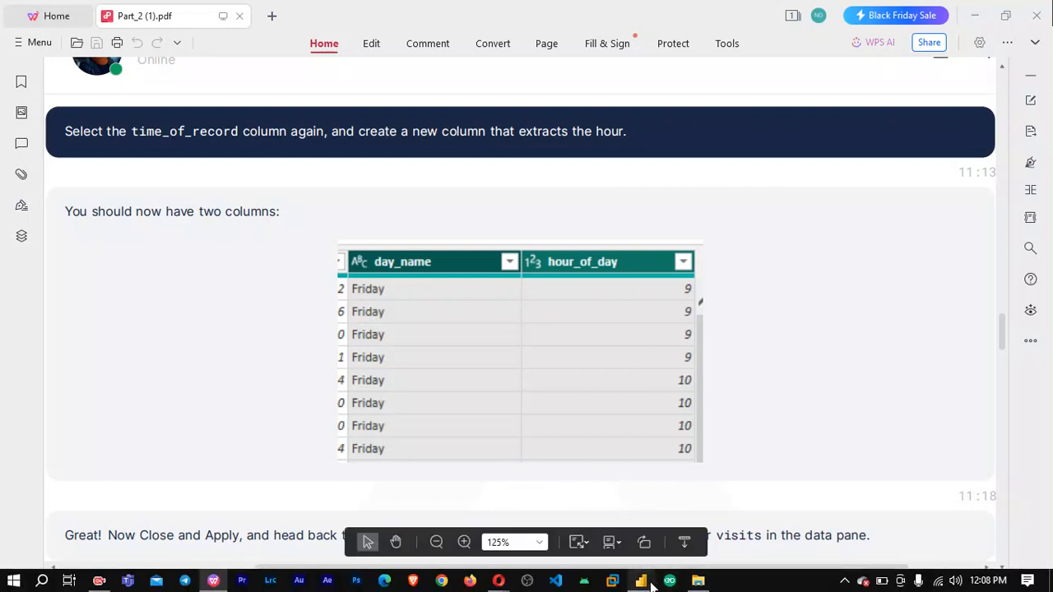
mouse_move(652, 585)
left_click(683, 548)
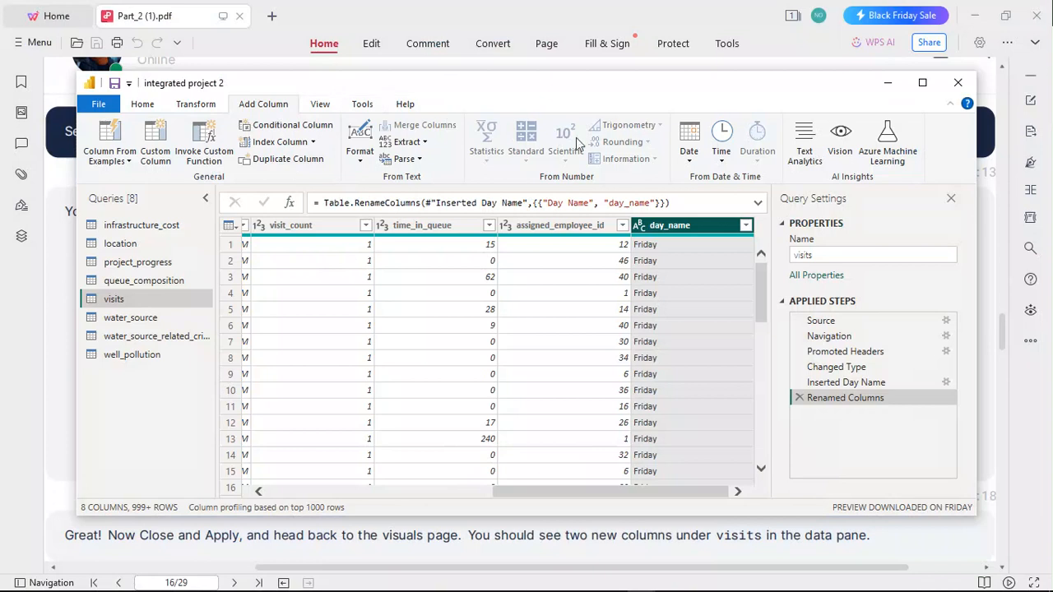
left_click(693, 165)
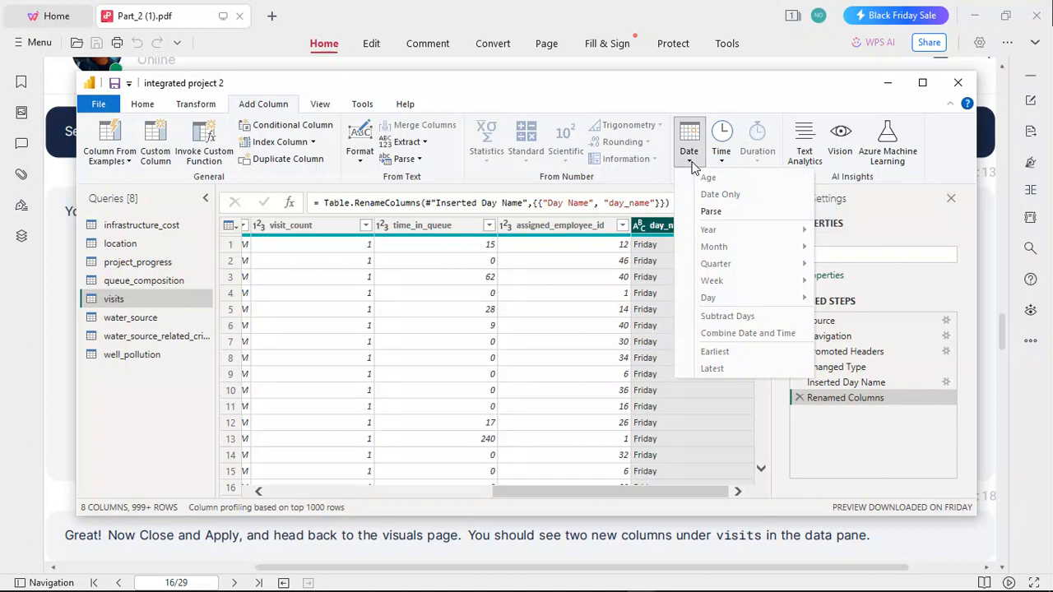
left_click(632, 187)
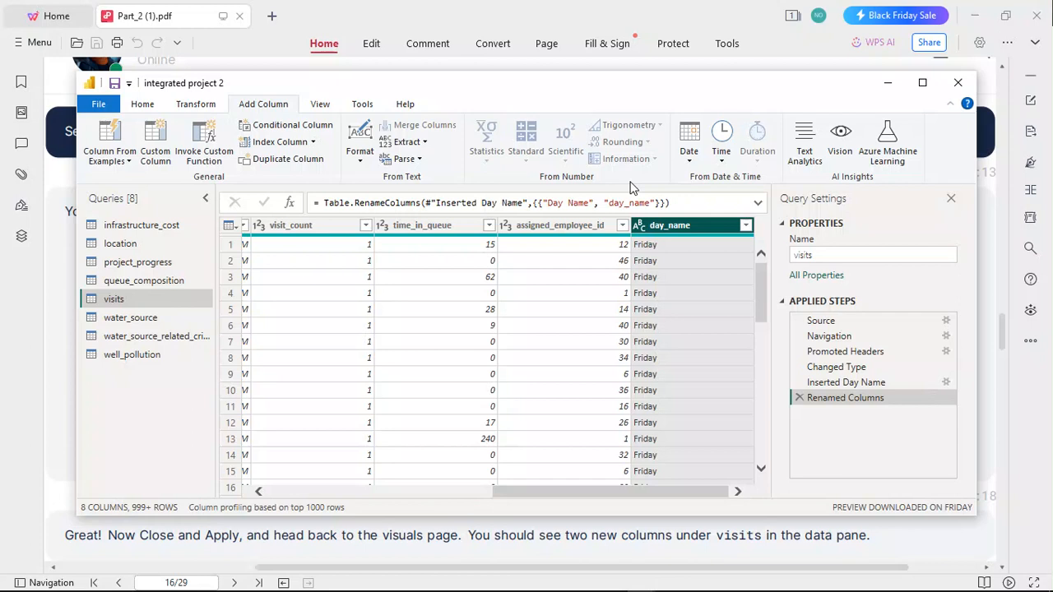
left_click(728, 168)
left_click(675, 181)
scroll(255, 159, "up", 2)
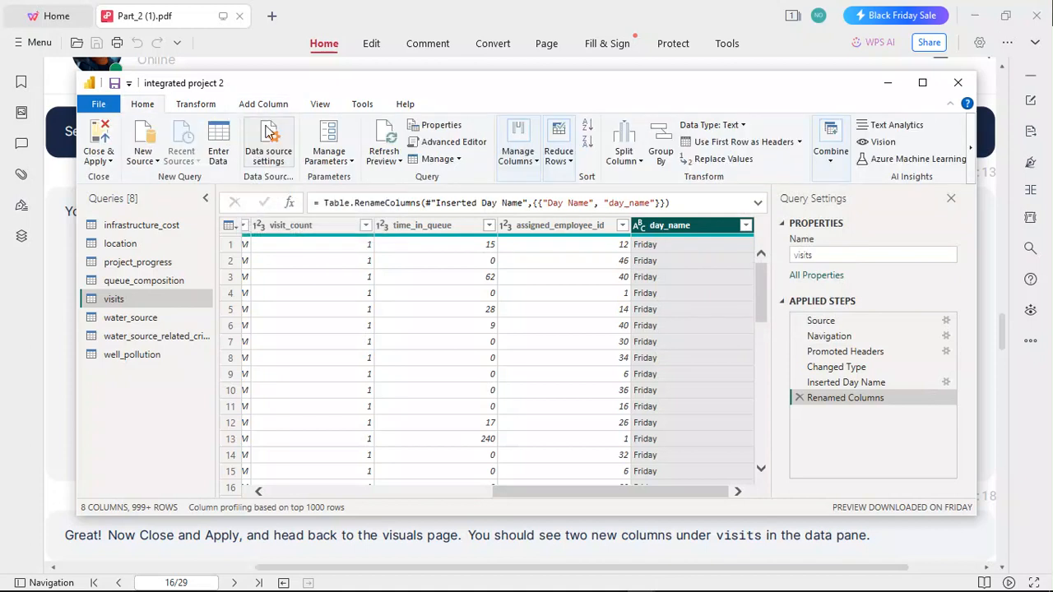
Close the Power Query Editor and apply the query changes, then return to the Power BI report and check the load.
left_click(97, 161)
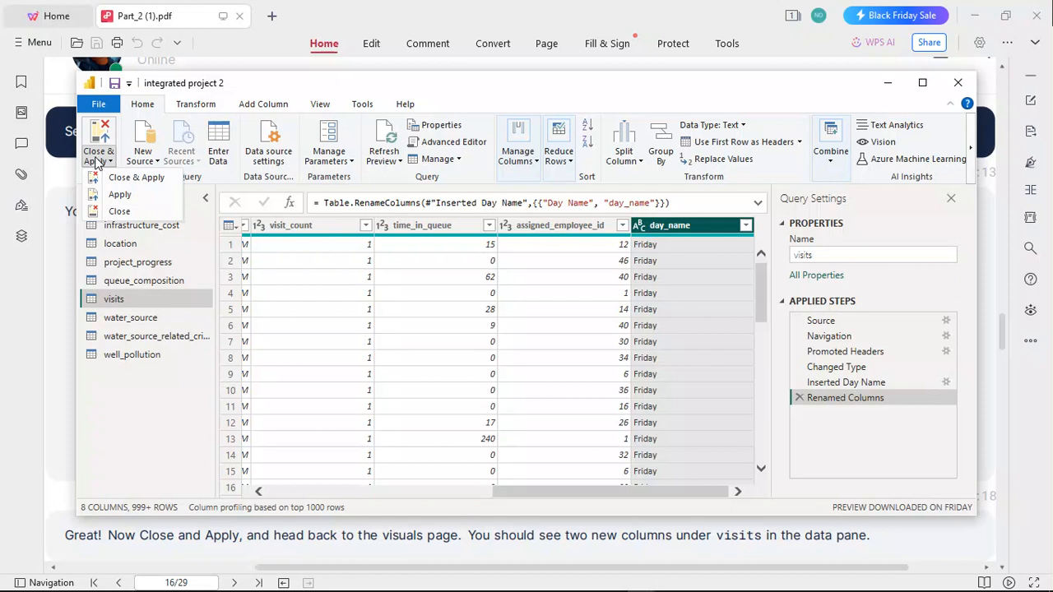
left_click(97, 162)
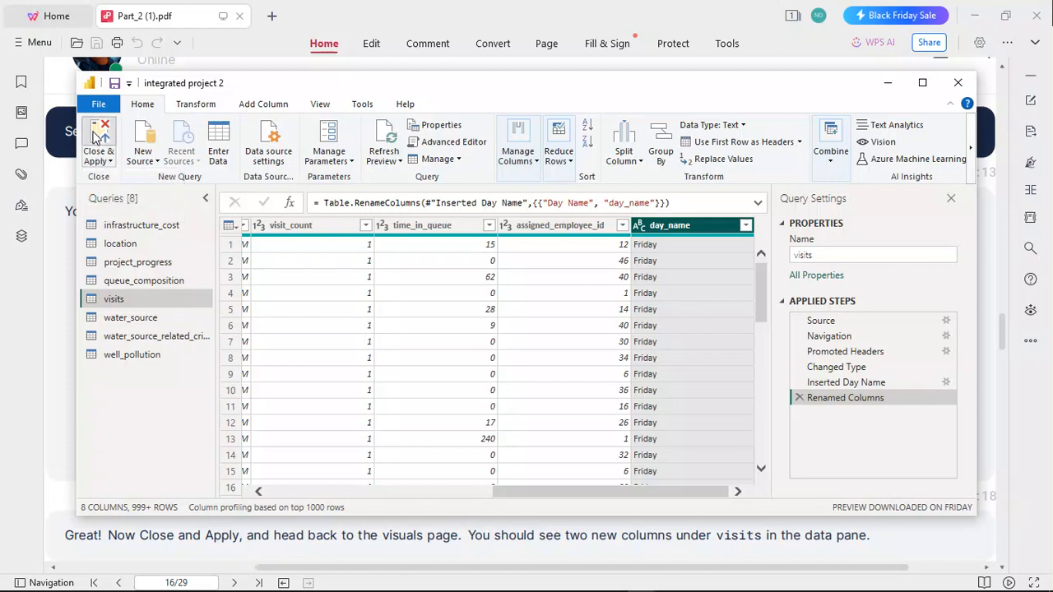
left_click(94, 135)
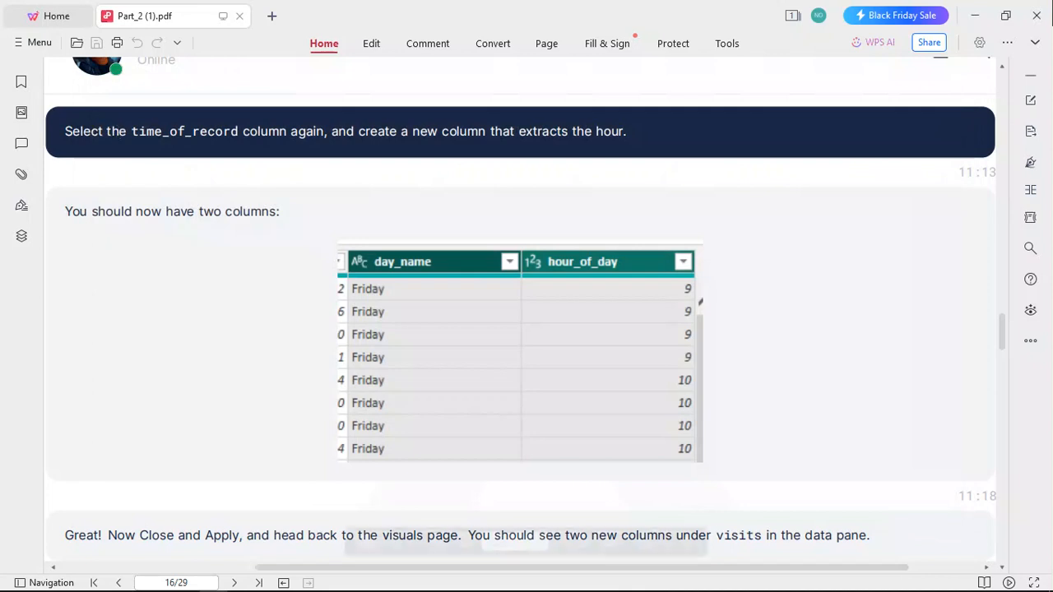
left_click(641, 589)
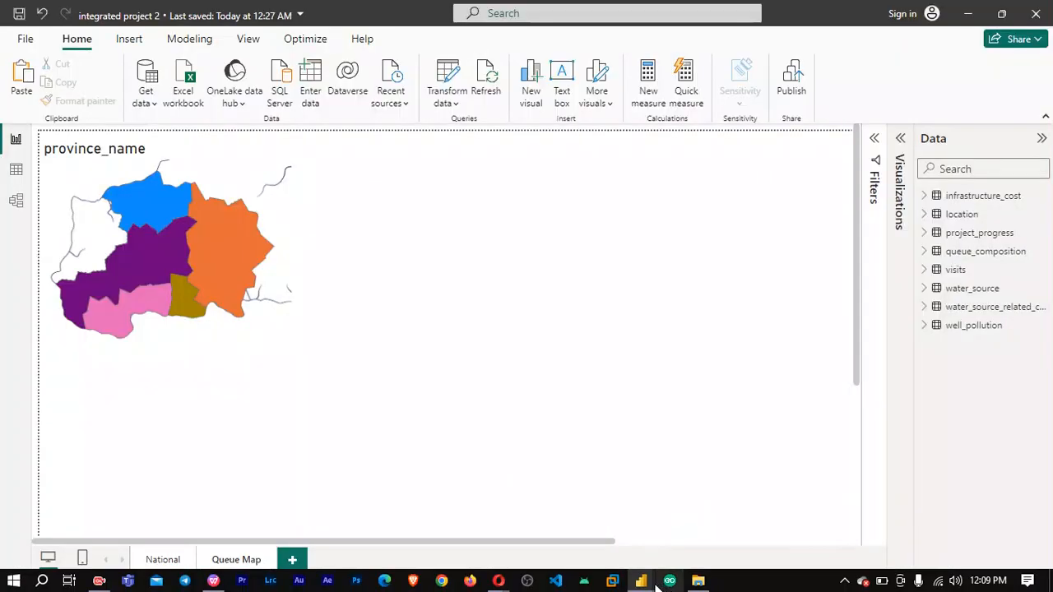
mouse_move(649, 584)
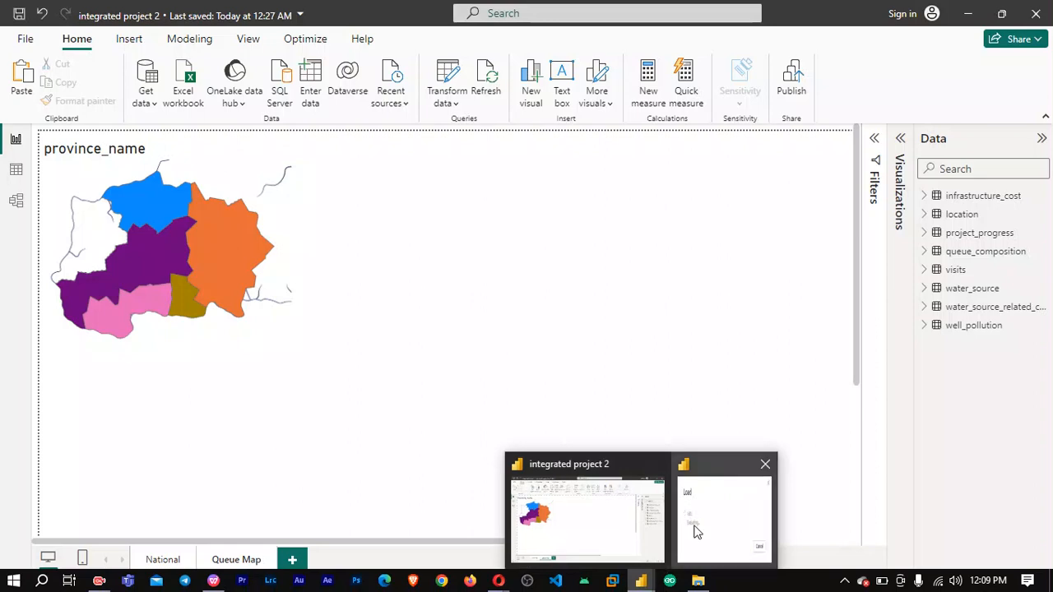
mouse_move(695, 531)
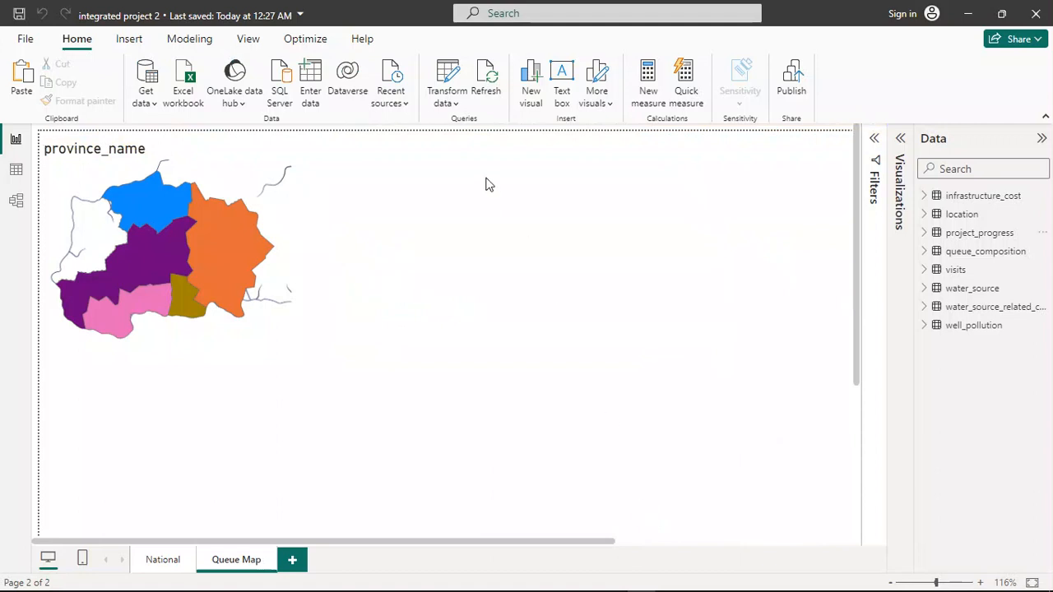
Reopen the Power Query Editor from the report and check the Date and Time extraction options for adding a column.
left_click(445, 77)
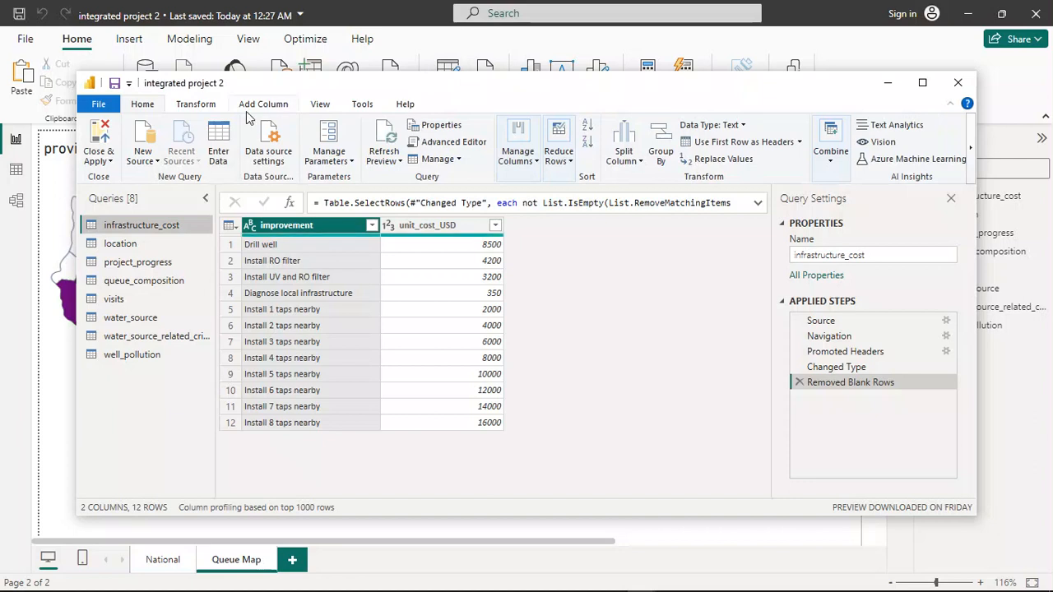
left_click(250, 107)
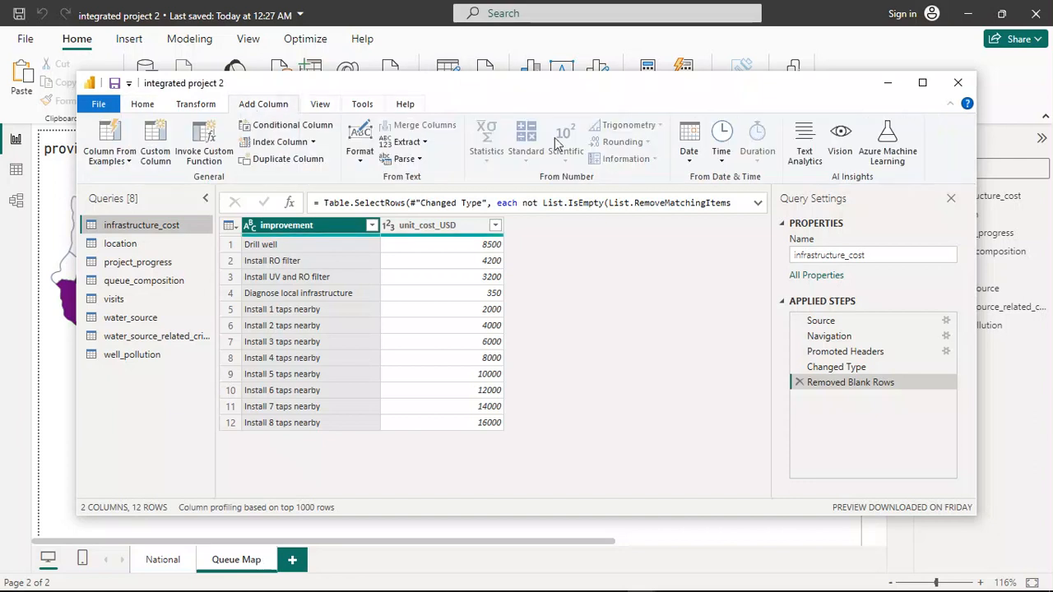
left_click(722, 163)
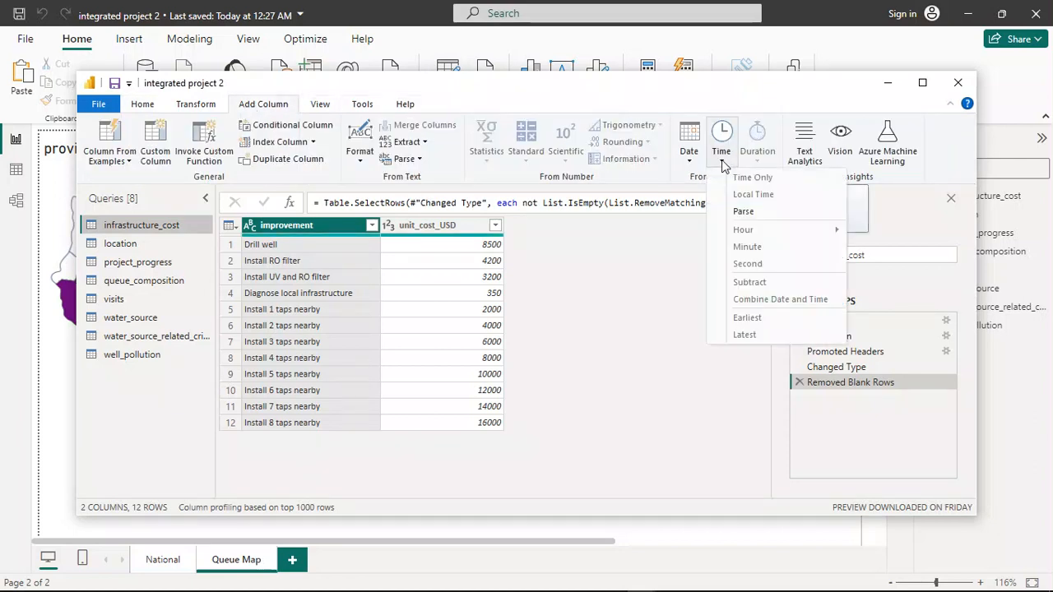
left_click(693, 164)
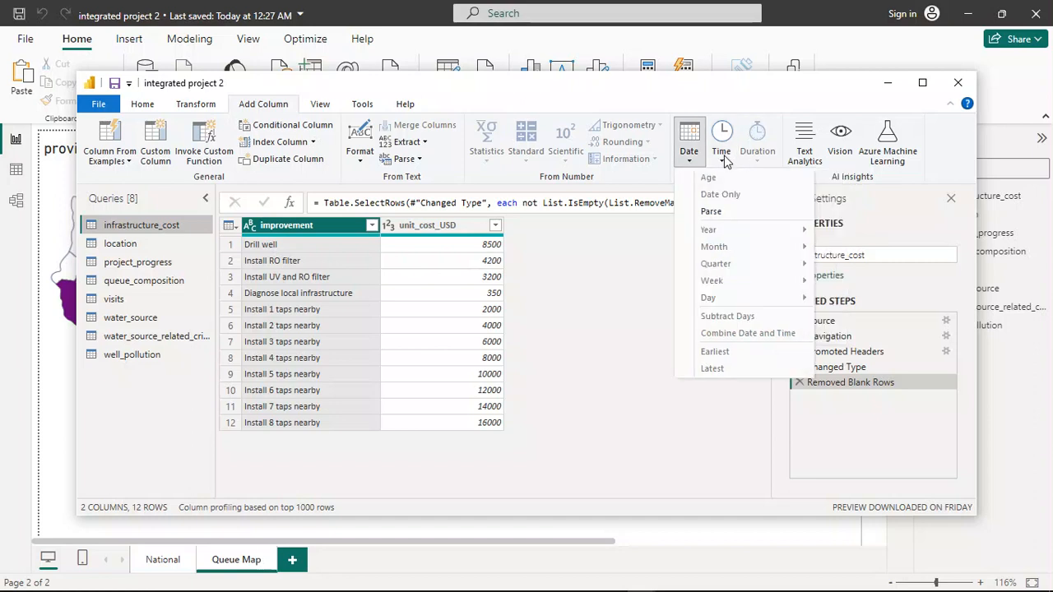
left_click(723, 161)
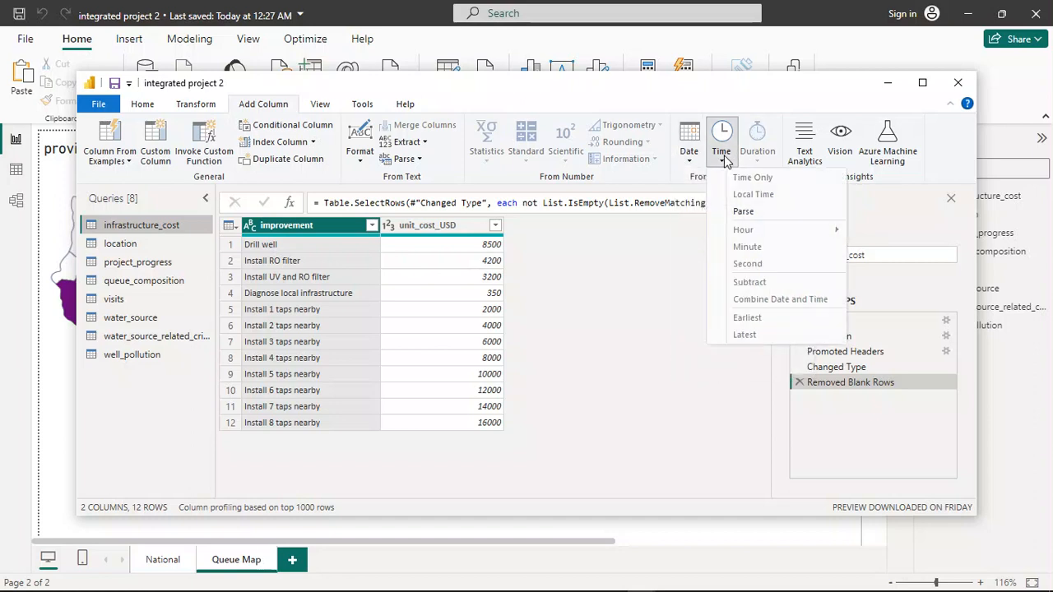
left_click(135, 306)
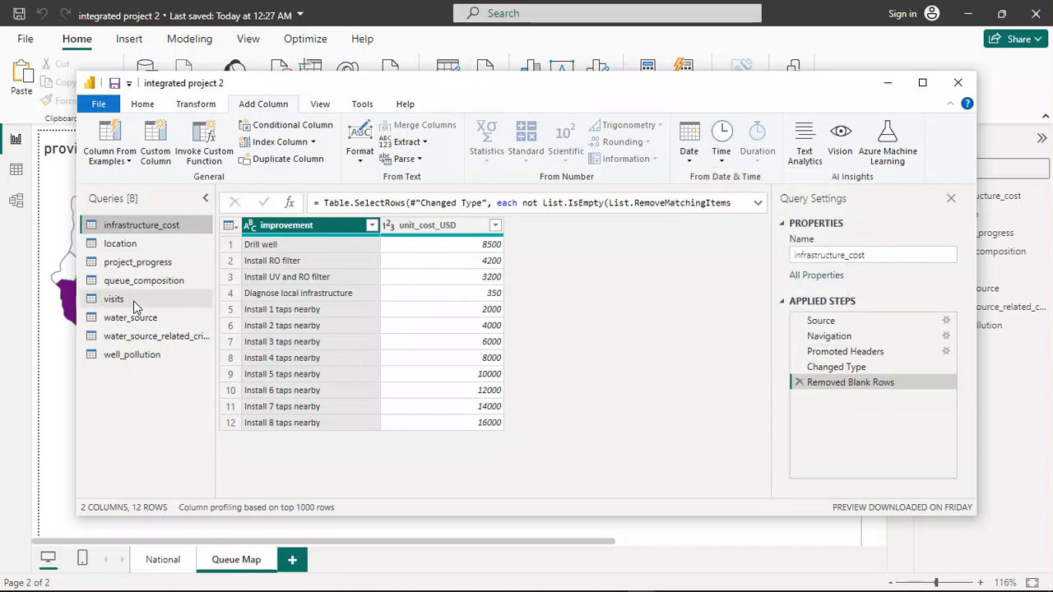
left_click(720, 158)
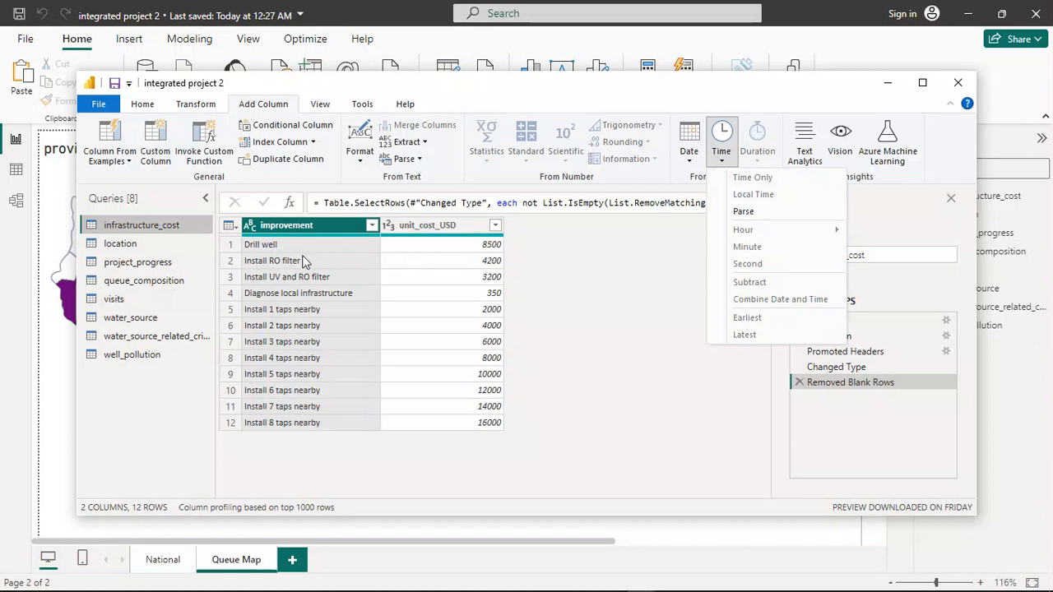
Add a column to the visits table that extracts the hour from time_of_record.
left_click(139, 301)
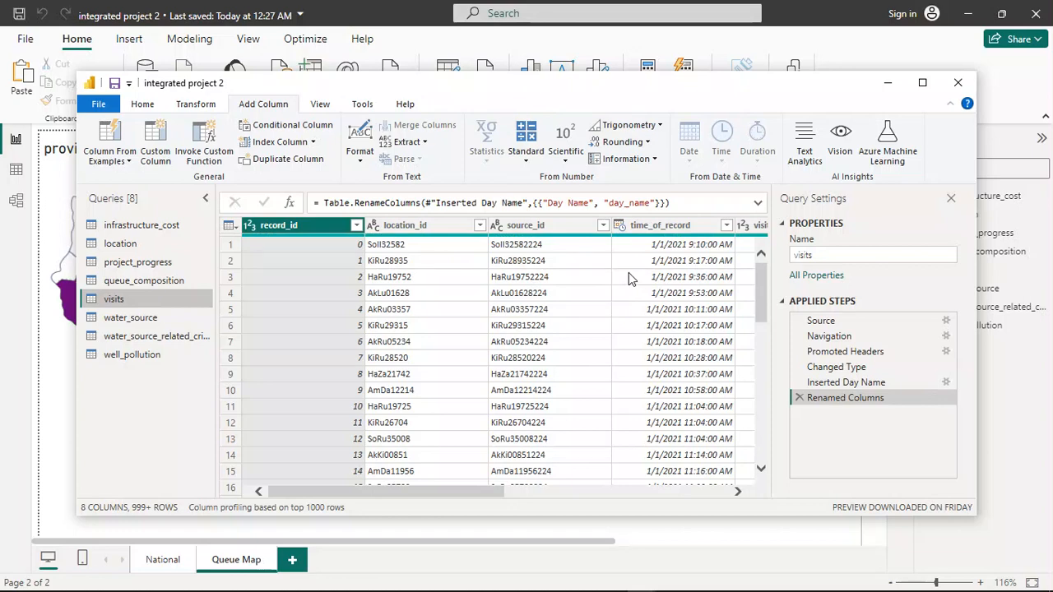
left_click(667, 227)
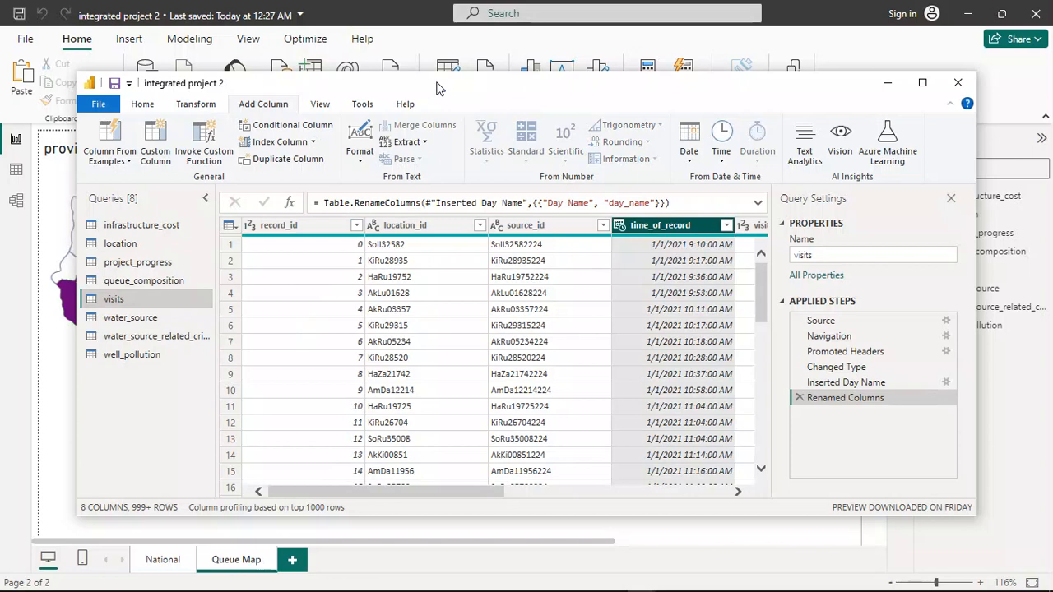
left_click(723, 164)
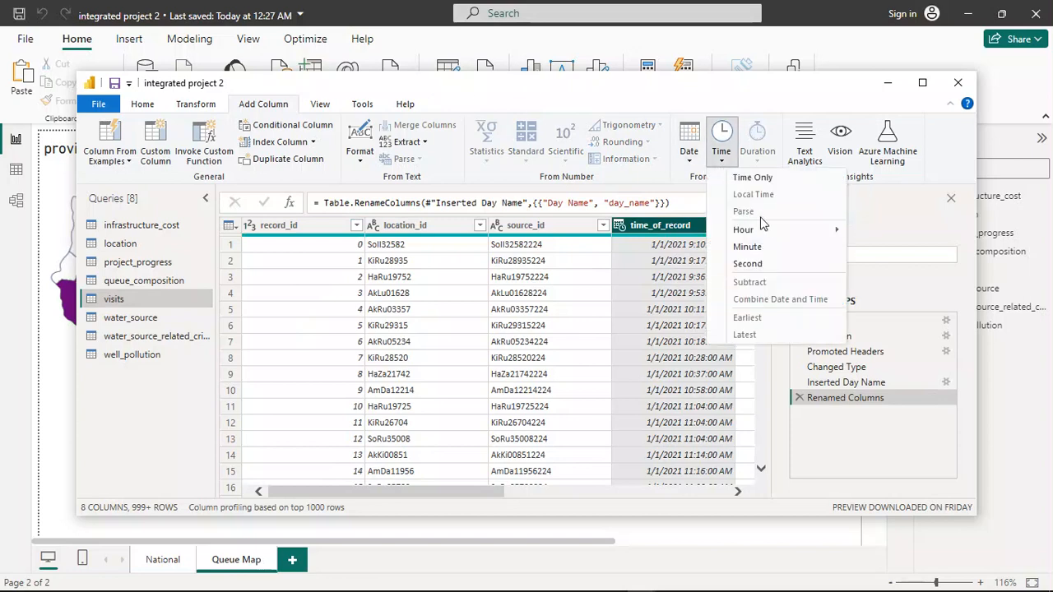
mouse_move(783, 230)
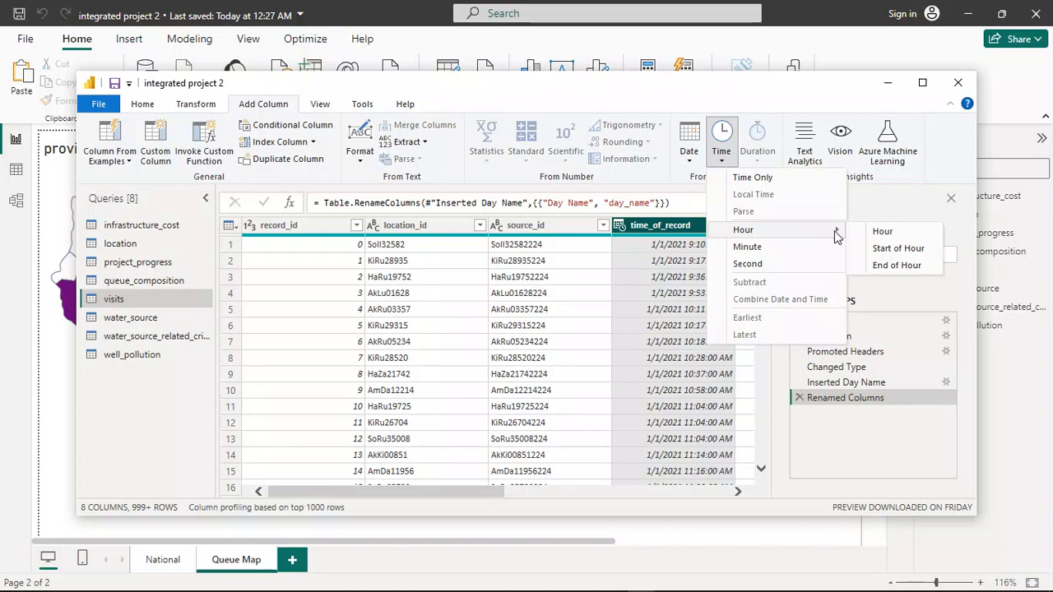
left_click(887, 233)
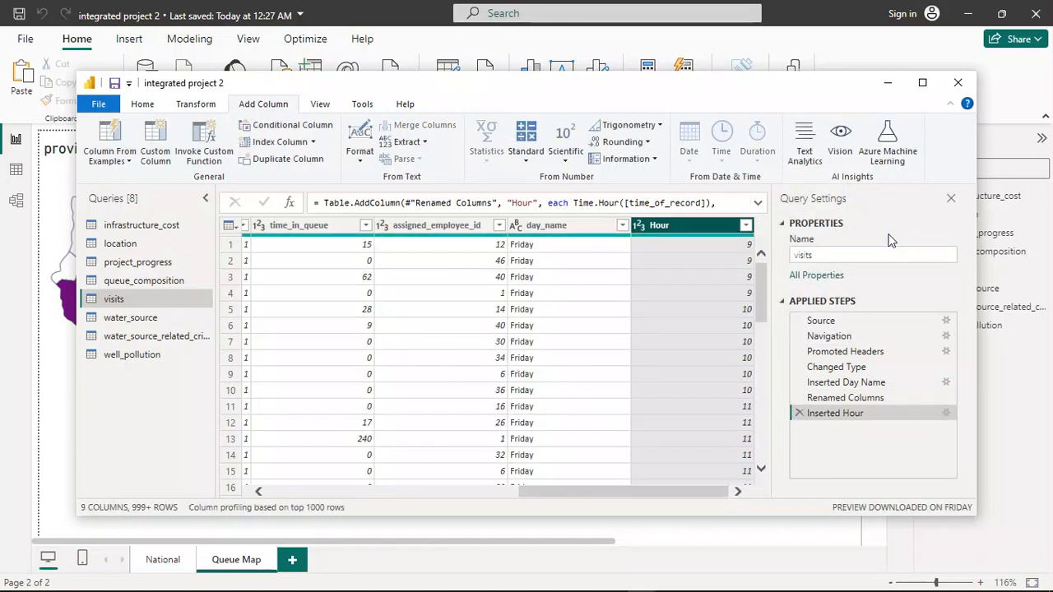
Open the column options for the new Hour column in the visits table.
right_click(684, 229)
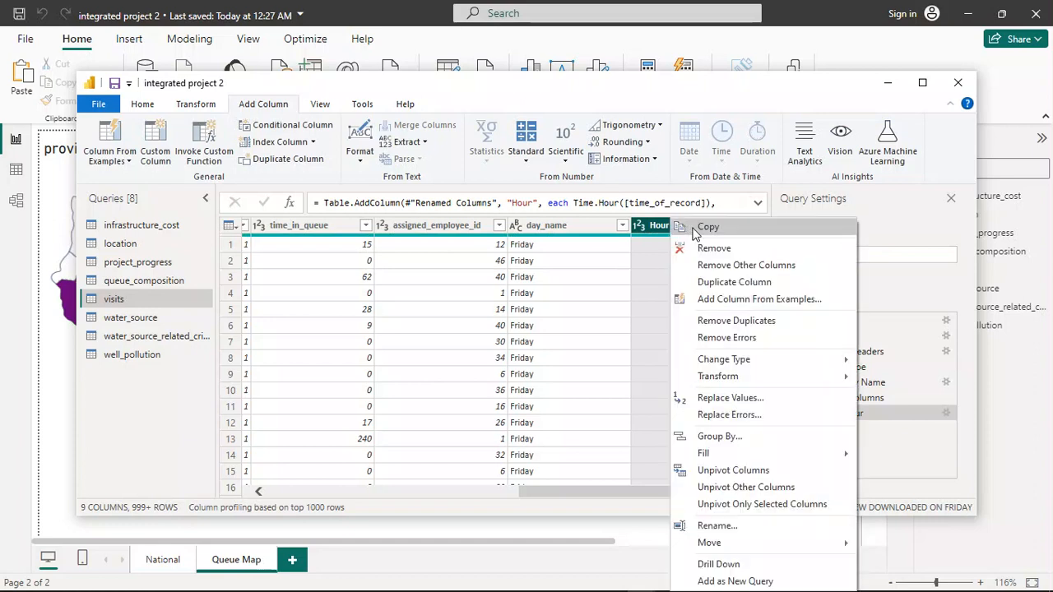
Rename the extracted Hour column of the visits query to hour_of_day.
left_click(724, 524)
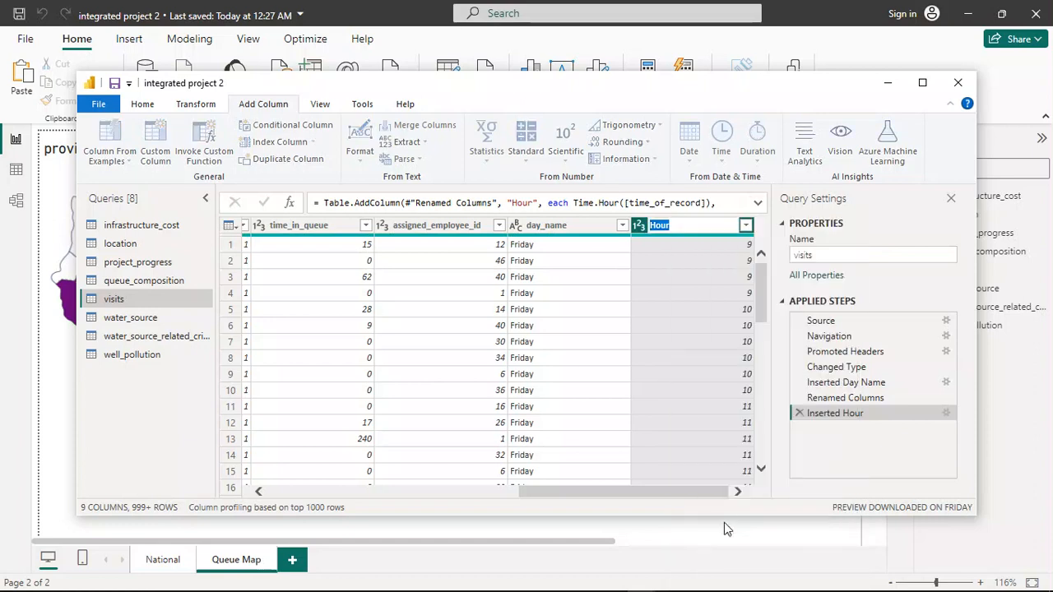
type("hour")
key("Return")
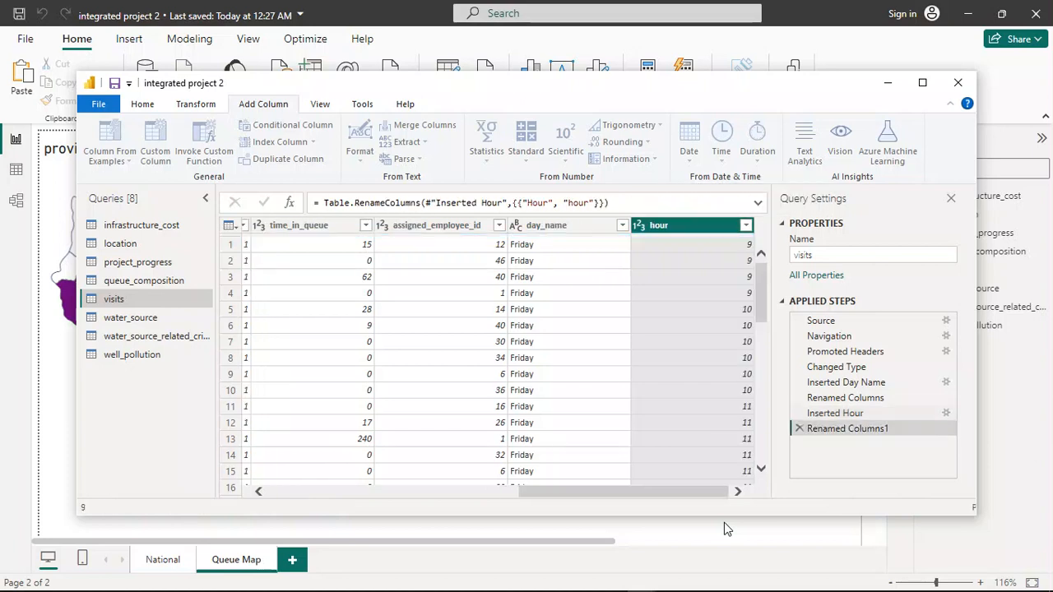
right_click(681, 224)
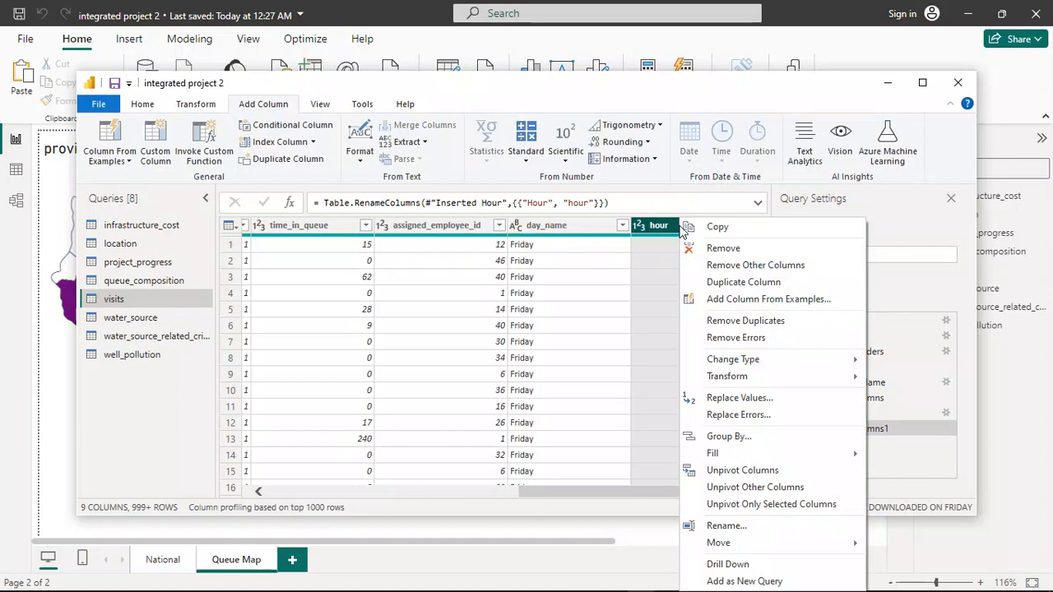
left_click(770, 526)
left_click(685, 225)
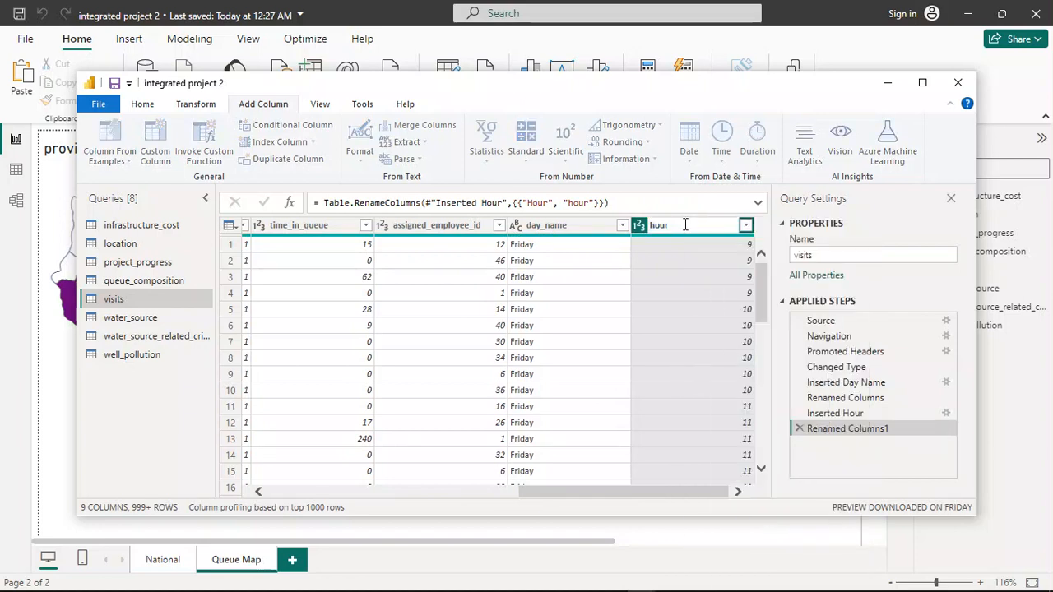
type("_of_")
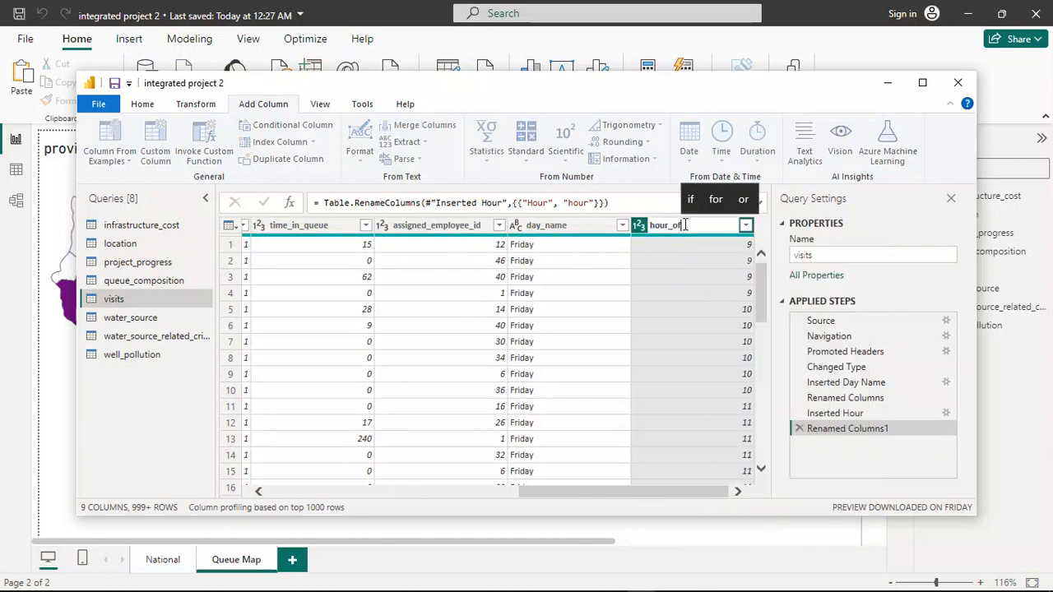
type("day")
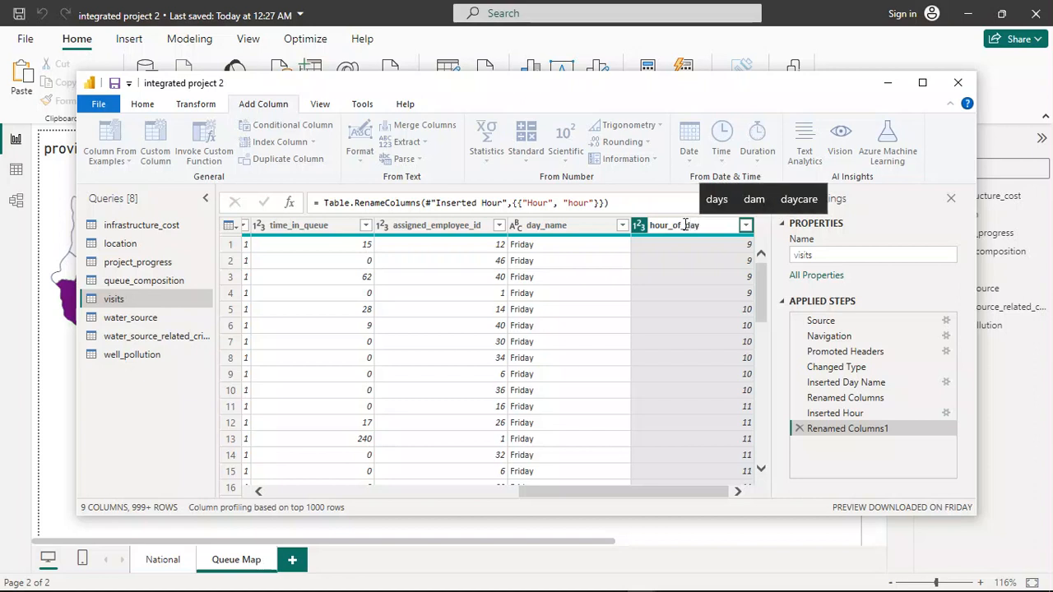
key("Return")
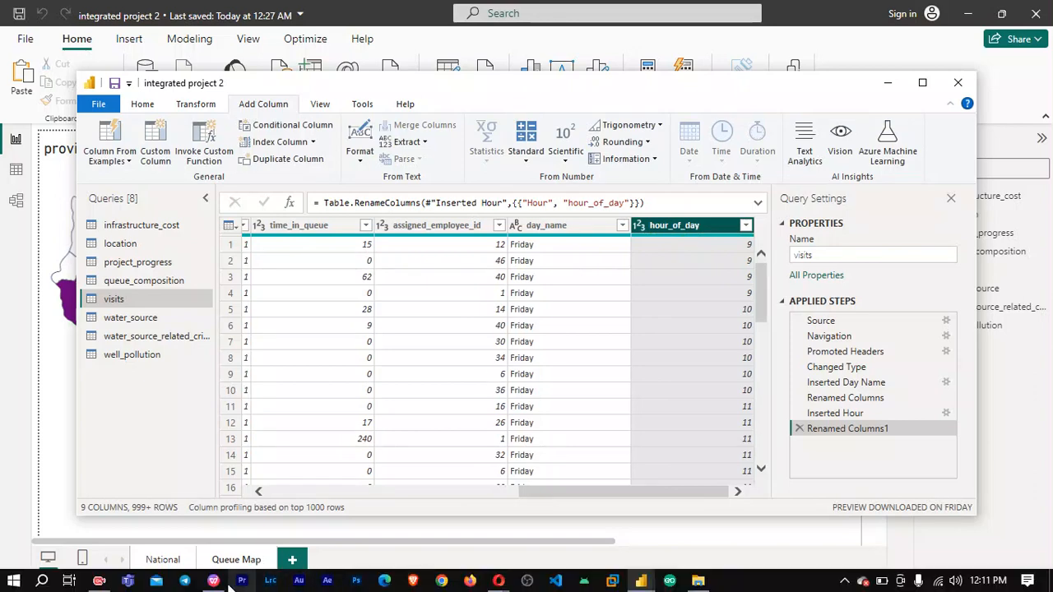
Switch to the Part_2 (1).pdf instructions, compare the two new visits columns with the pictured example, and read the following instruction.
left_click(213, 582)
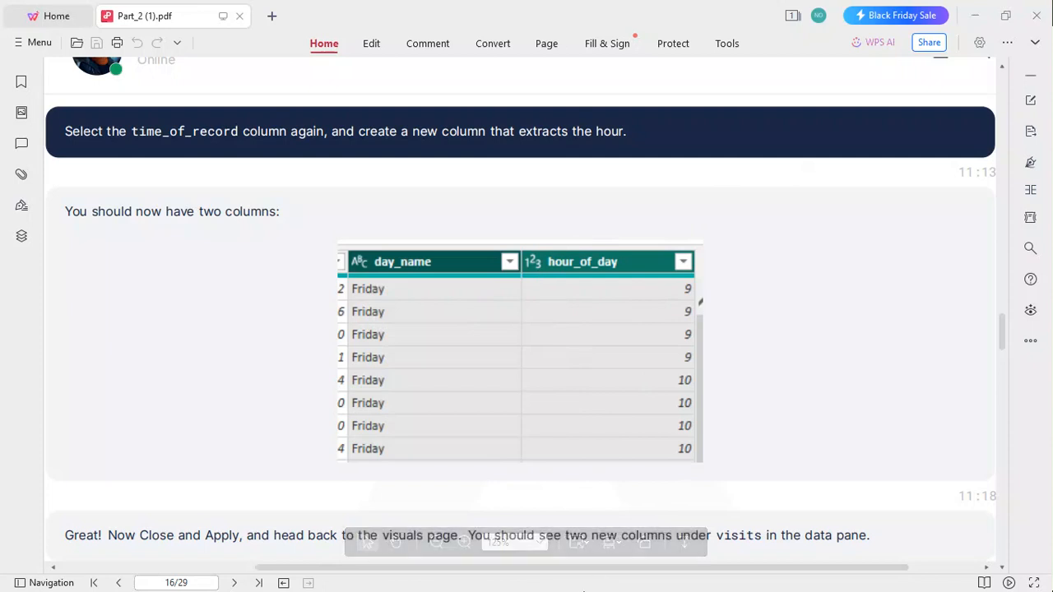
key("super")
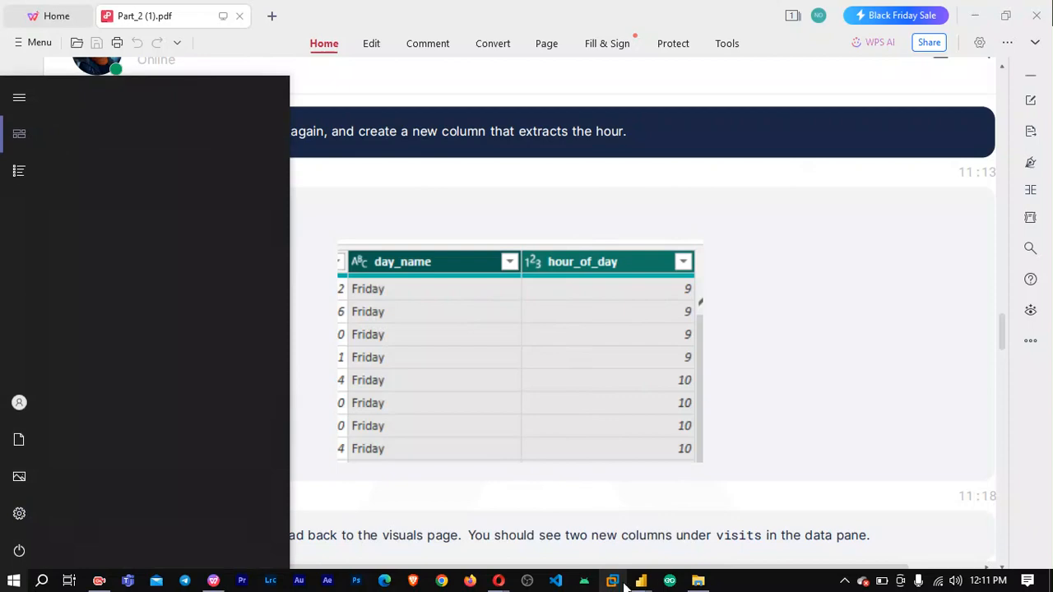
mouse_move(641, 581)
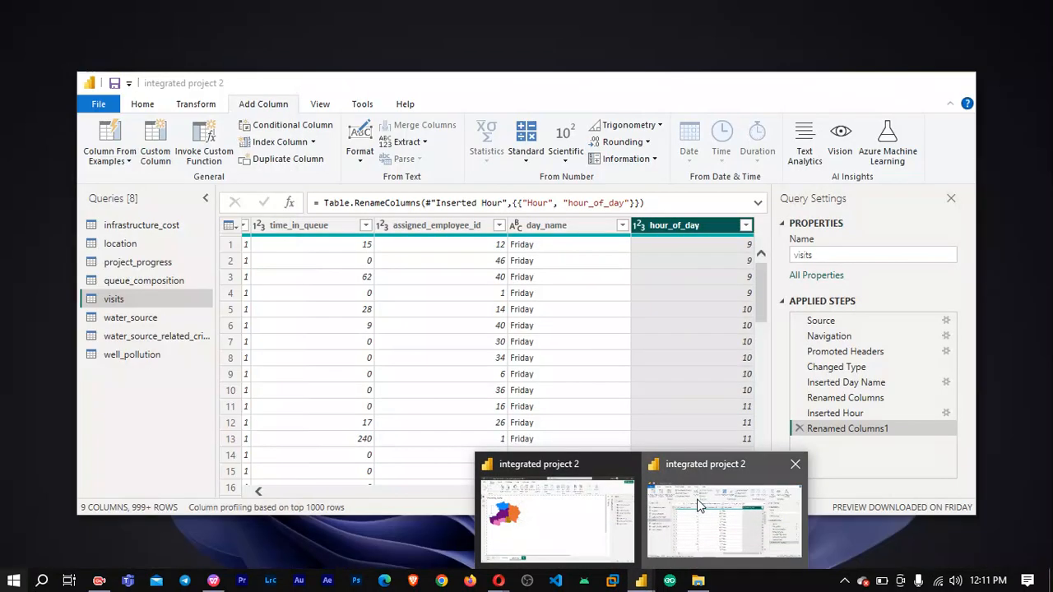
left_click(698, 505)
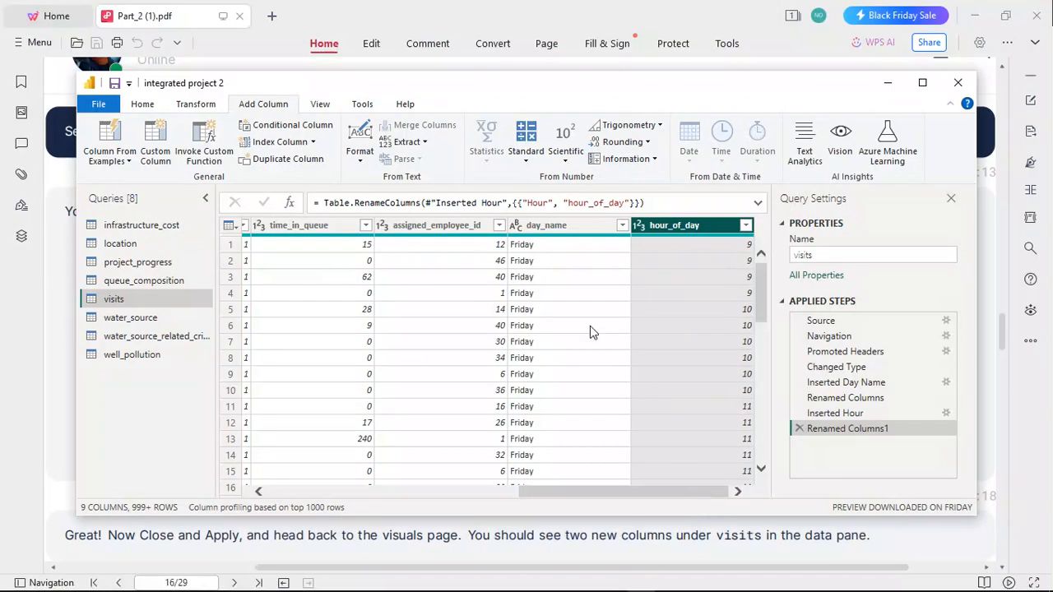
mouse_move(464, 585)
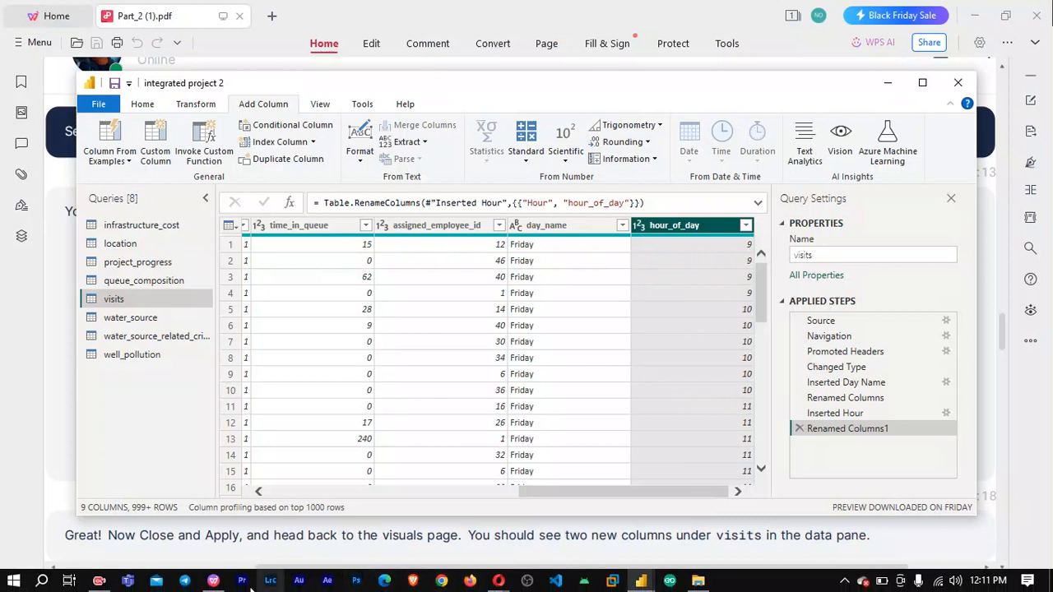
left_click(215, 583)
scroll(305, 424, "down", 3)
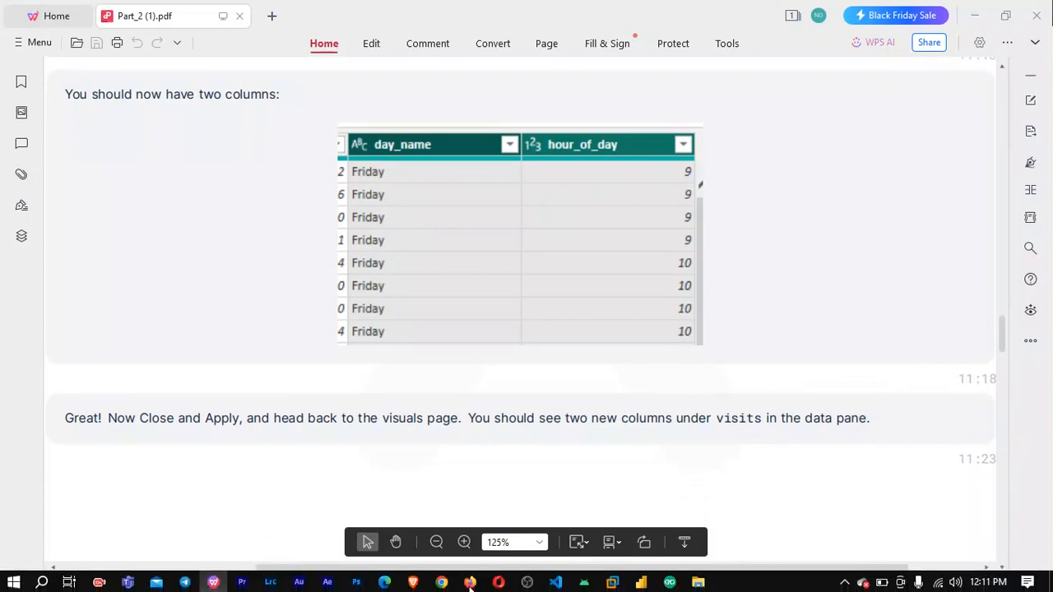
Return to the Power Query Editor and close it, applying the pending changes.
mouse_move(640, 582)
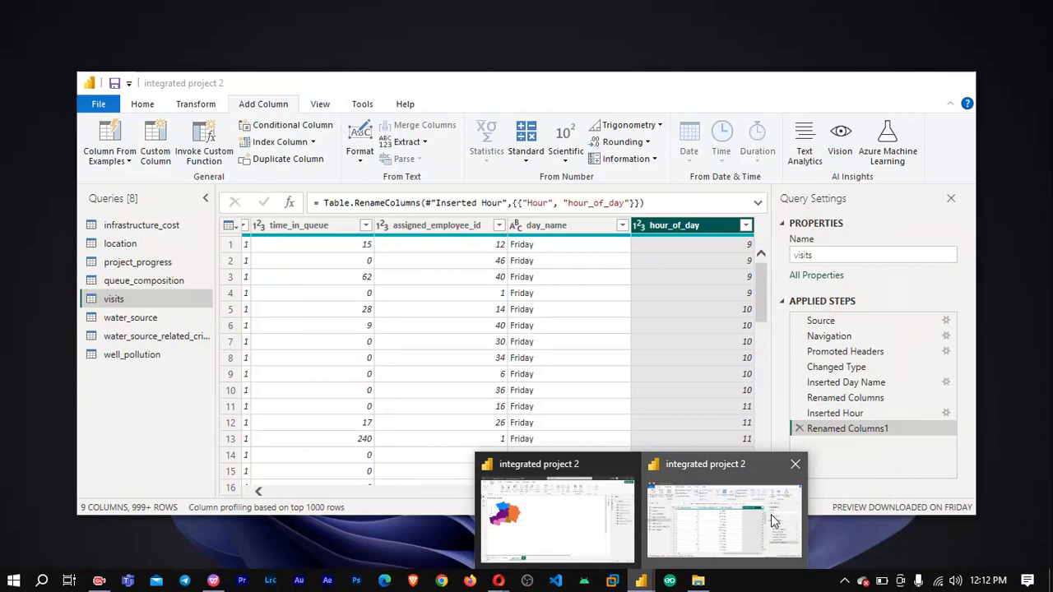
left_click(771, 514)
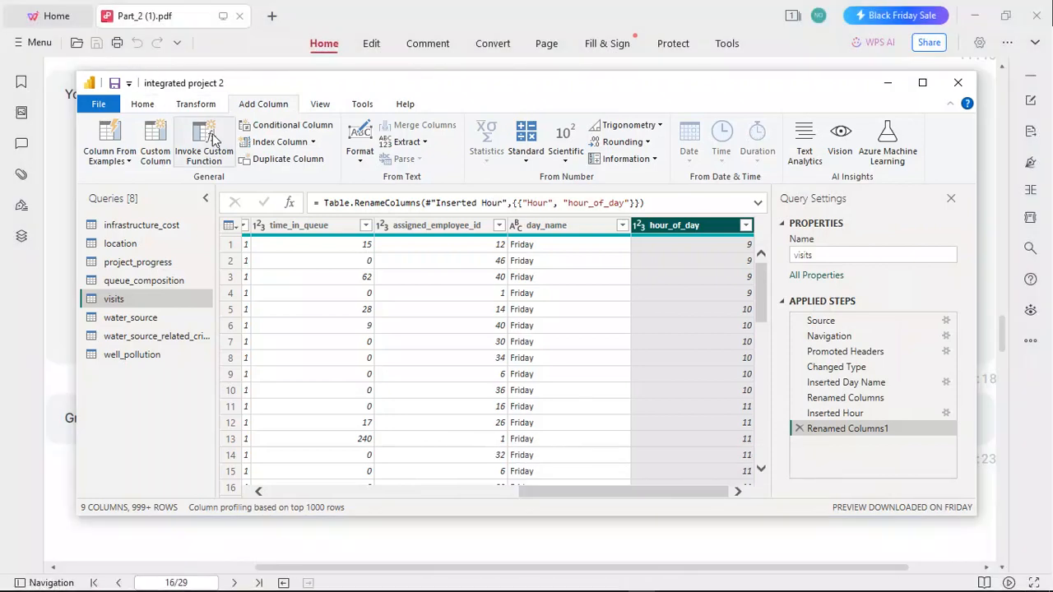
scroll(216, 140, "up", 2)
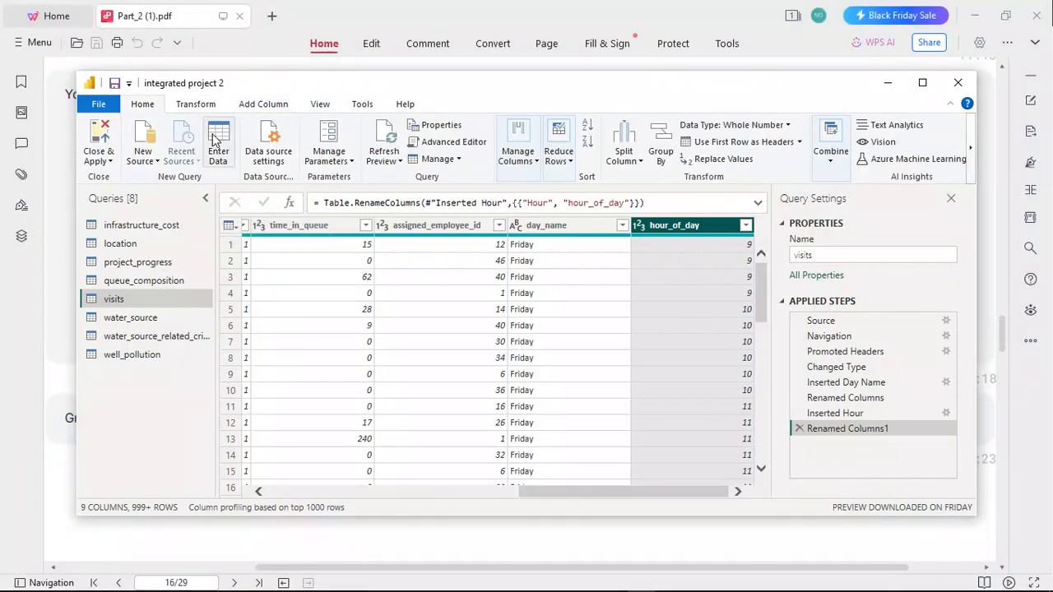
left_click(112, 163)
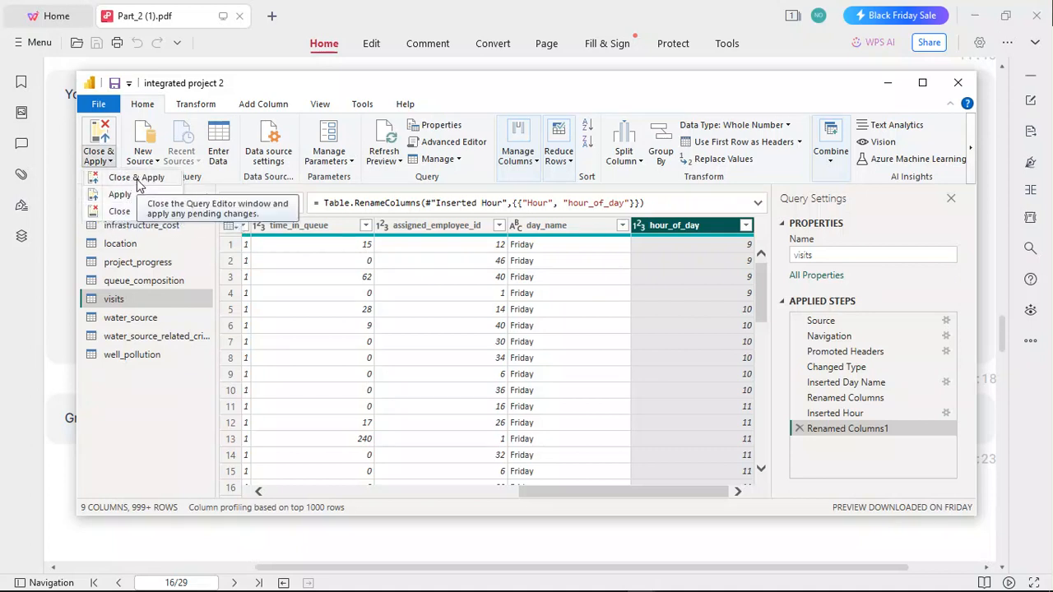
left_click(138, 179)
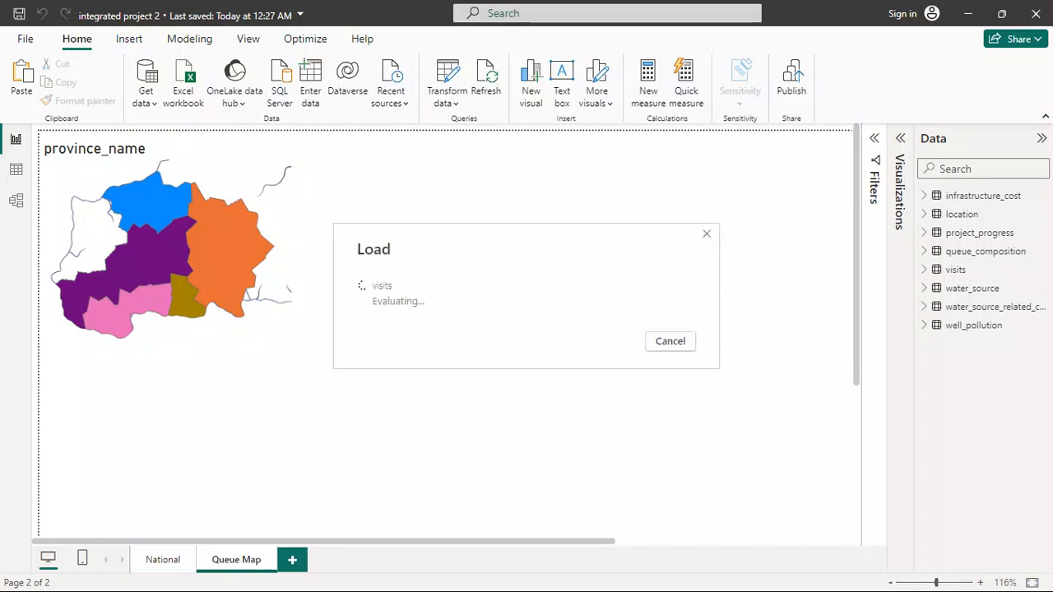
Switch to the PDF instructions and read which plots and which water source filter the queue page requires.
key("super")
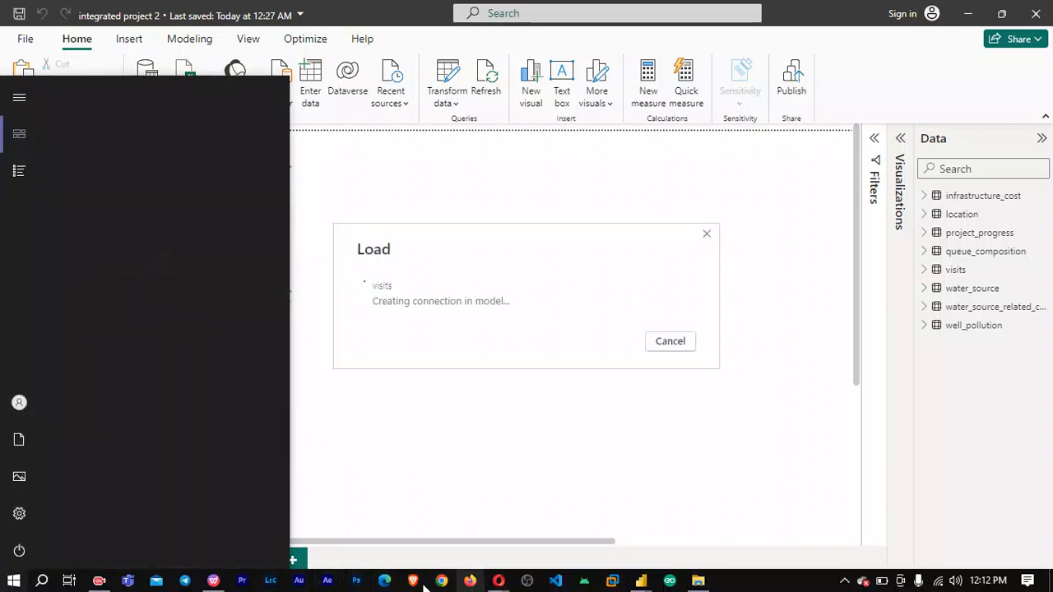
left_click(213, 581)
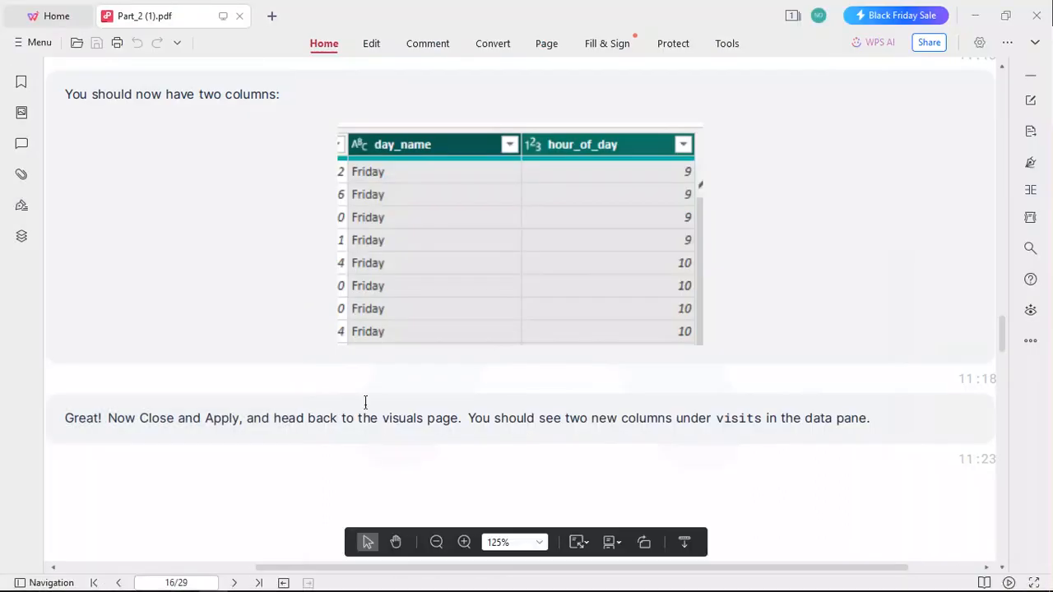
scroll(365, 403, "down", 8)
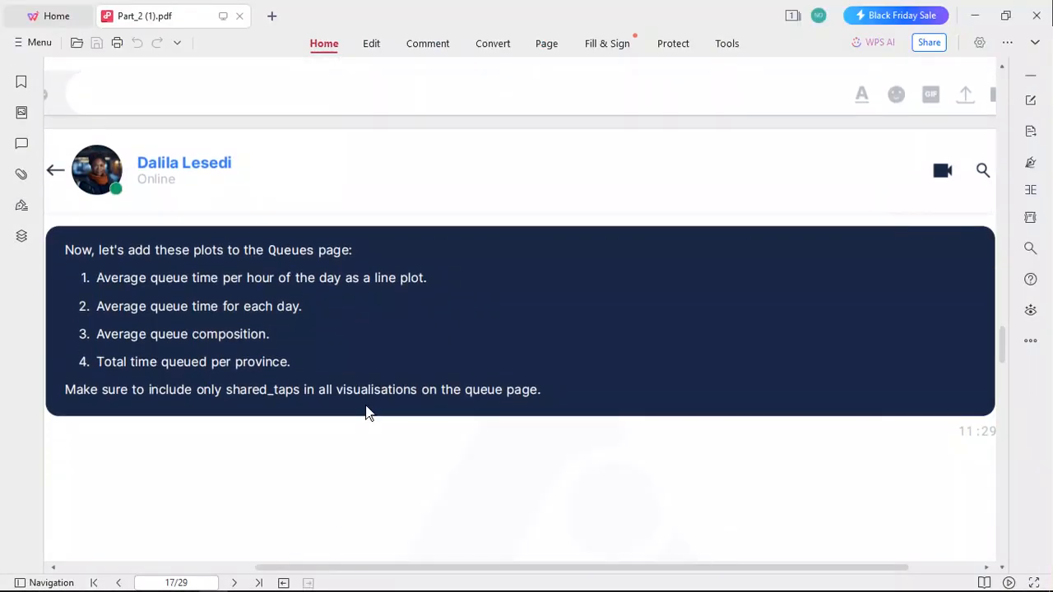
scroll(368, 412, "down", 1)
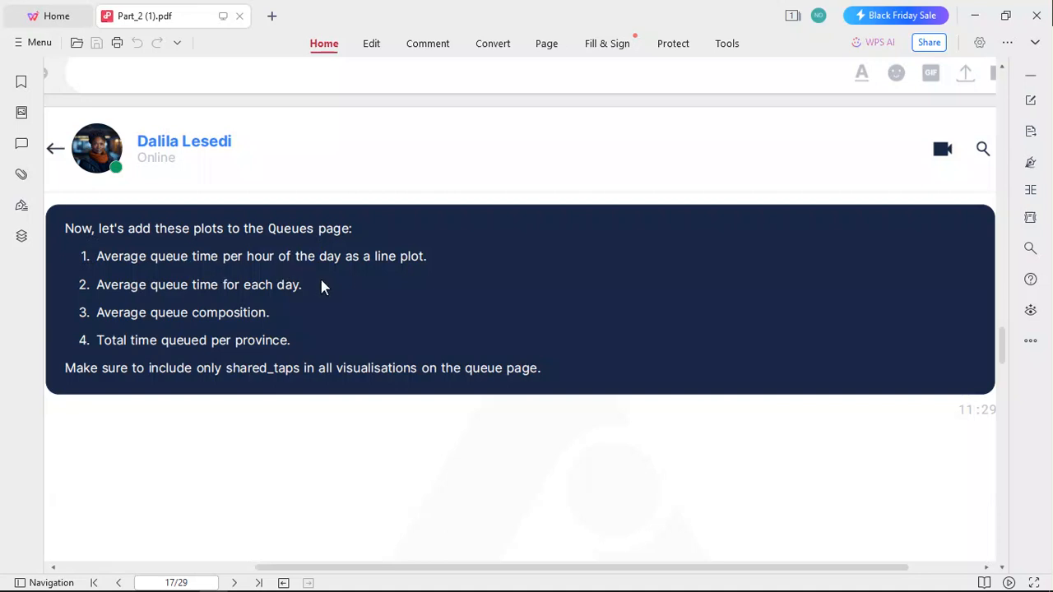
Switch back to the Power BI report and add an empty line chart to the Queue Map page.
mouse_move(613, 586)
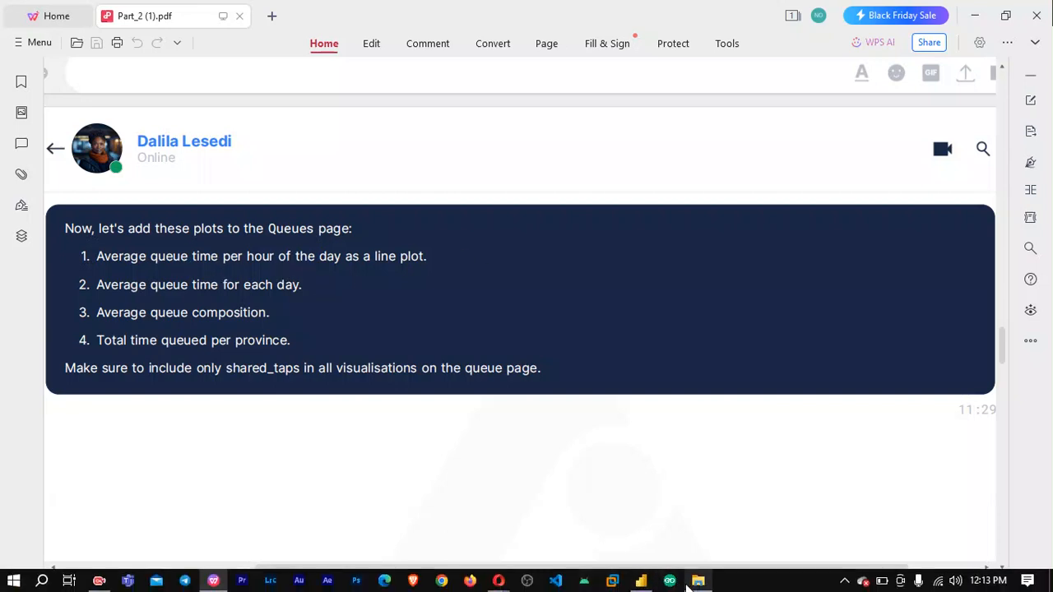
left_click(641, 581)
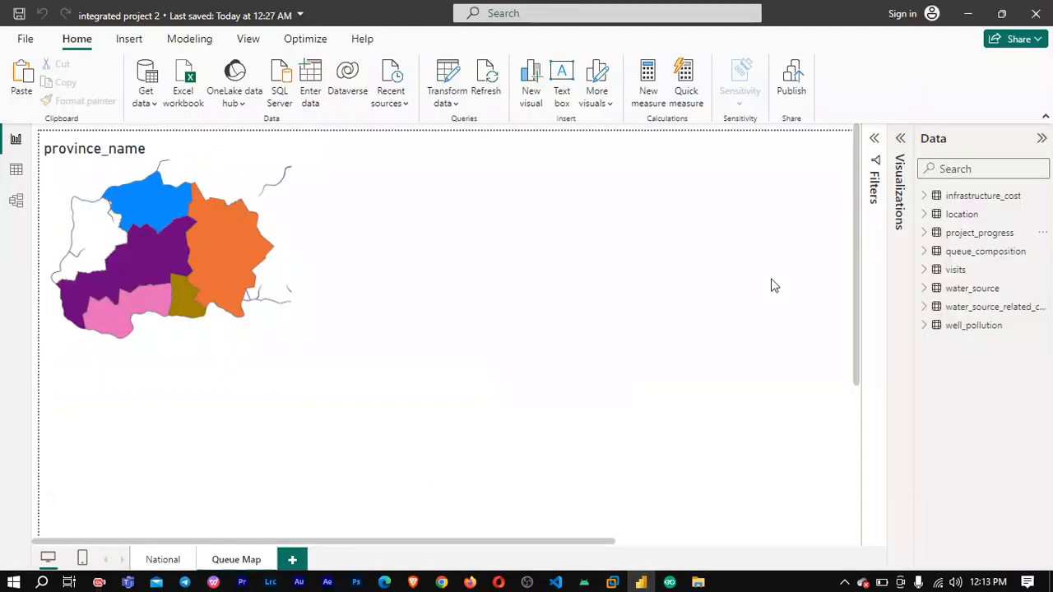
left_click(899, 140)
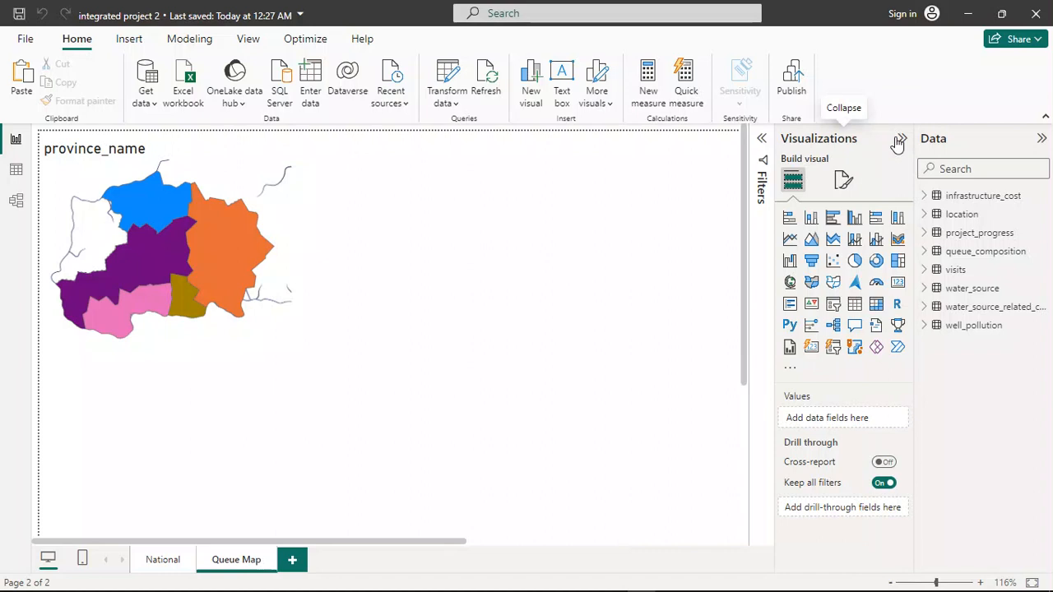
left_click(790, 239)
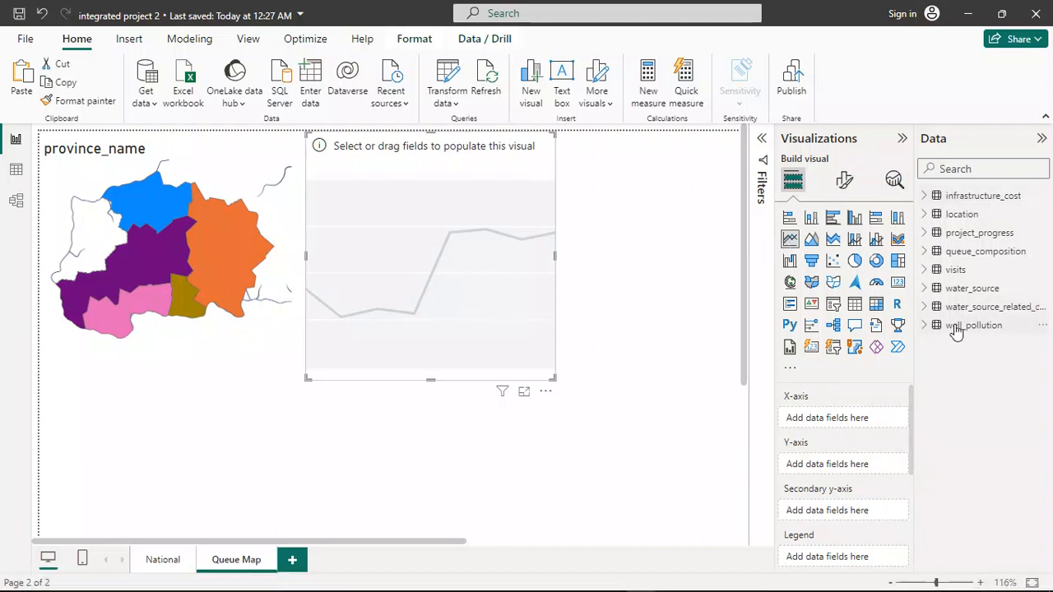
Plot the average of time_in_queue from visits on the line chart's Y-axis against hour_of_day on the X-axis.
left_click(925, 270)
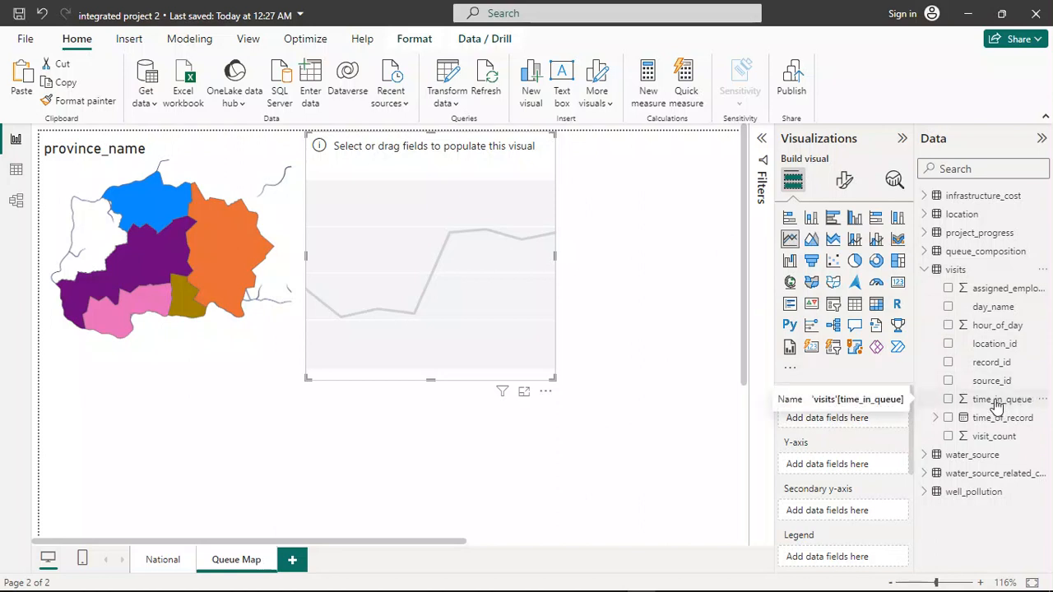
left_click(951, 400)
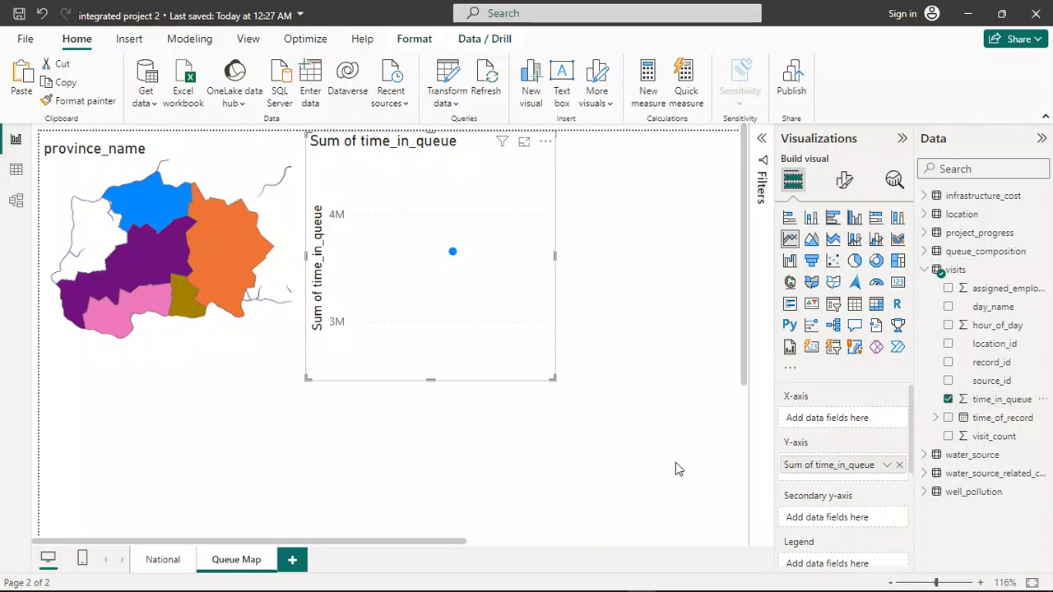
left_click(887, 466)
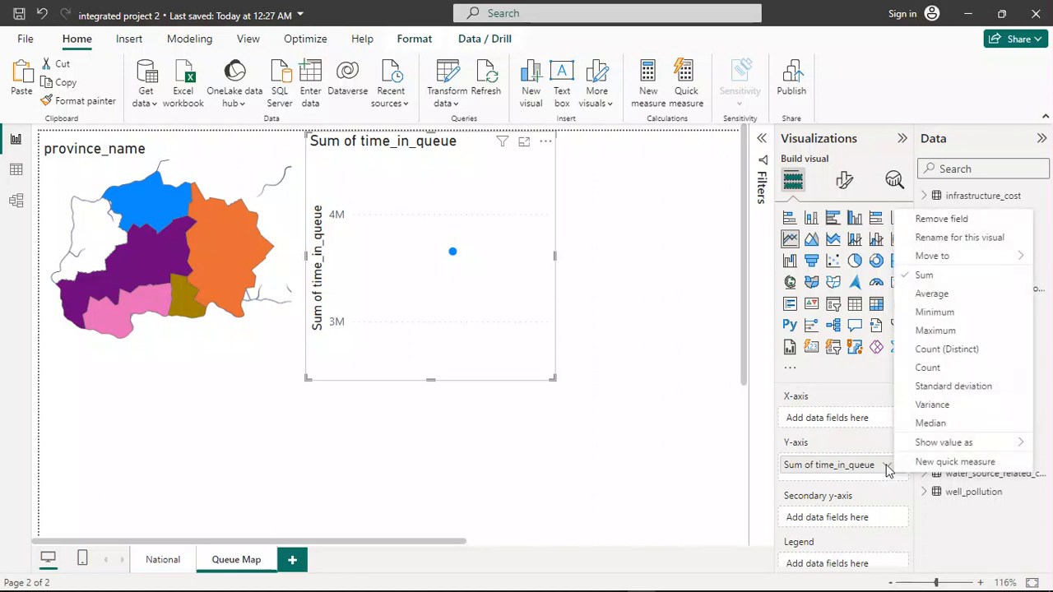
left_click(941, 294)
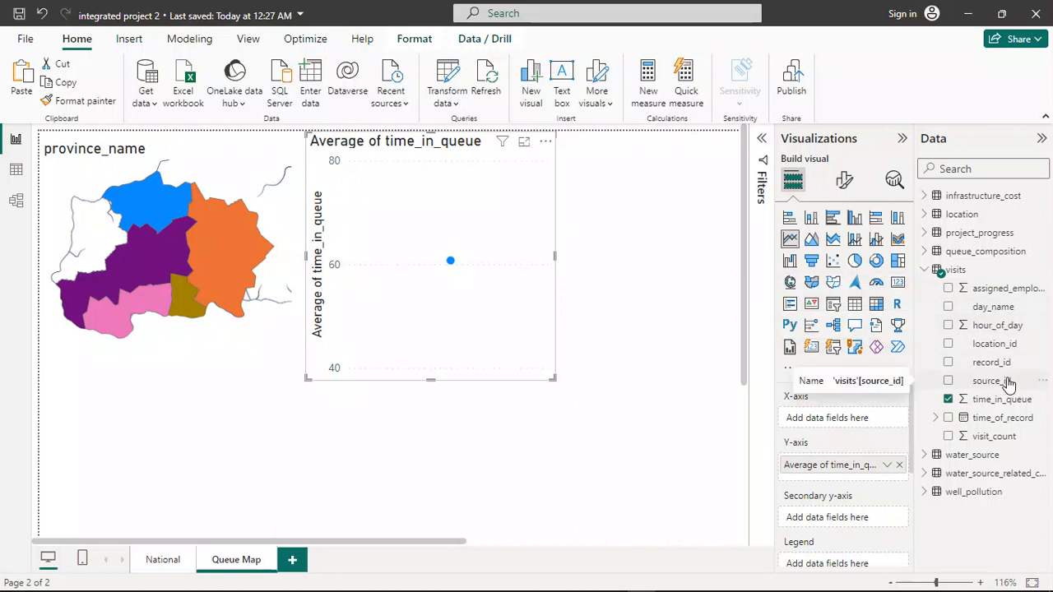
left_click_drag(981, 333, 836, 421)
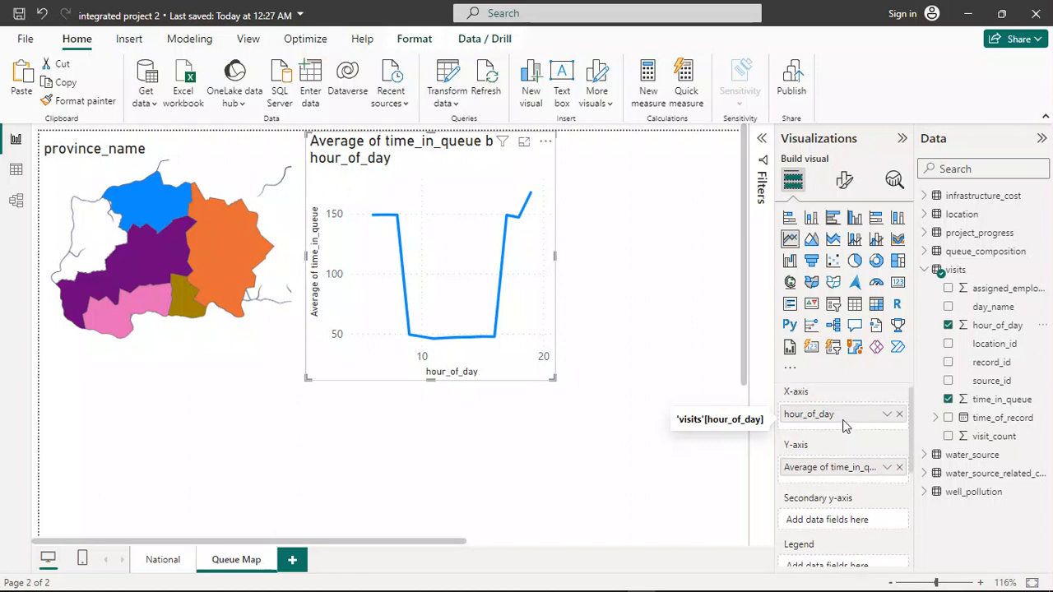
Split the line chart by day_name as its legend and look through the remaining legend entries.
scroll(845, 424, "down", 3)
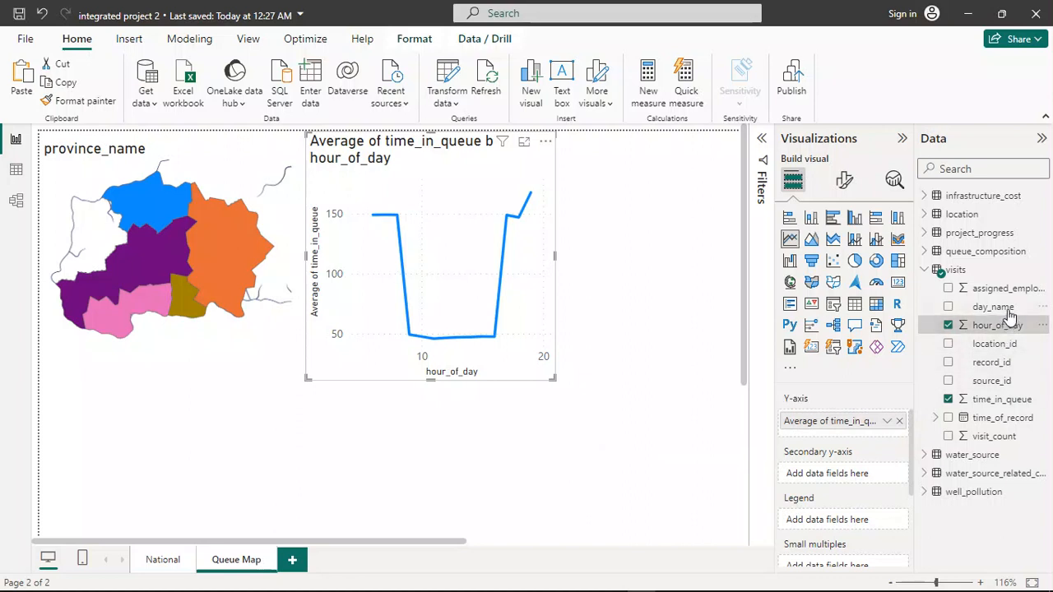
left_click_drag(1005, 307, 852, 522)
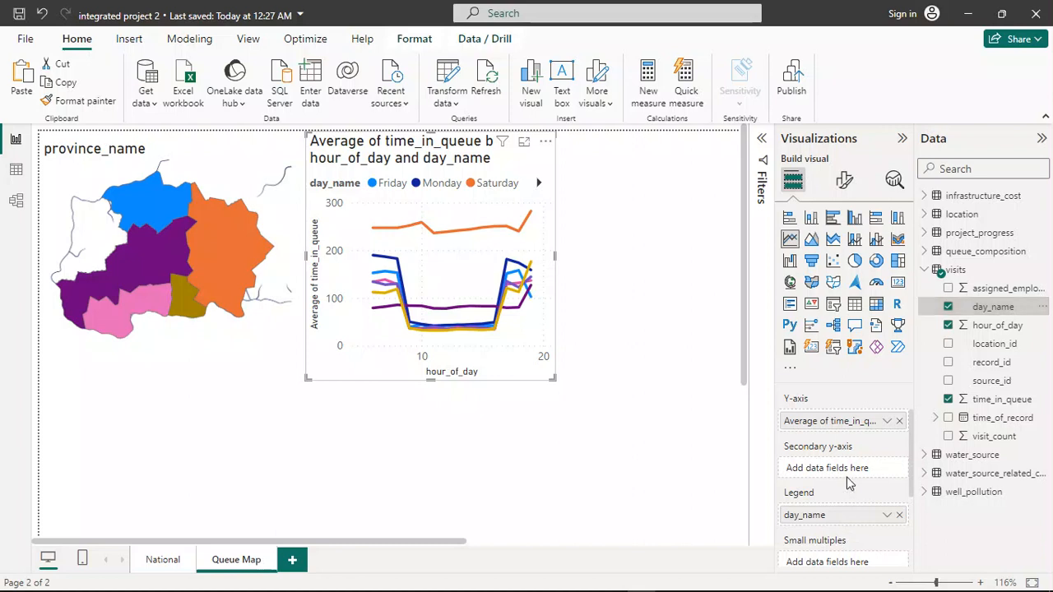
left_click(535, 184)
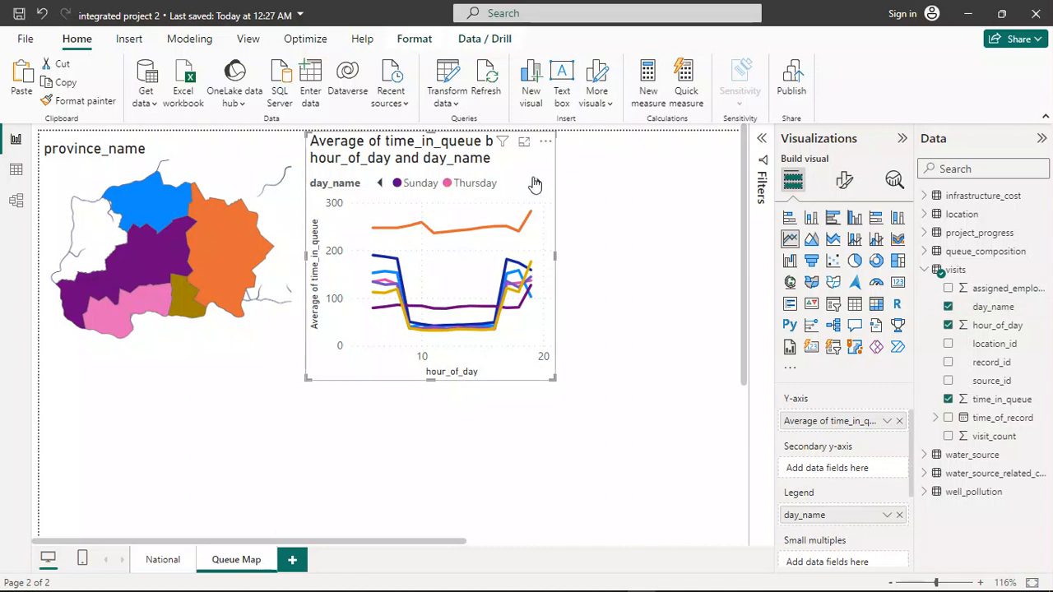
left_click(536, 185)
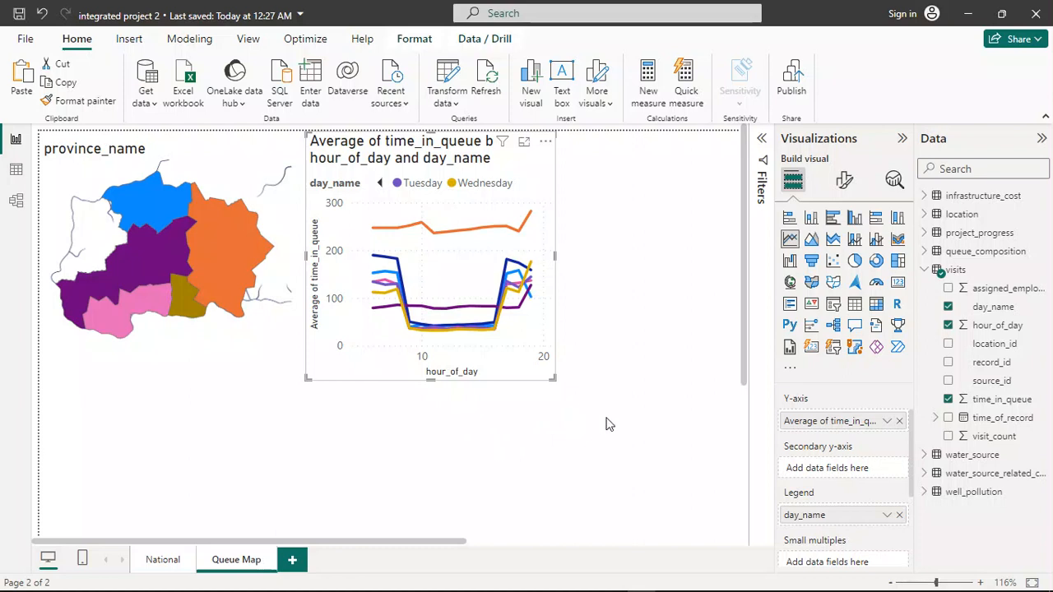
Switch to the PDF instructions to recheck the required queue plots and the shared_taps requirement, and return to the Power BI report.
mouse_move(299, 586)
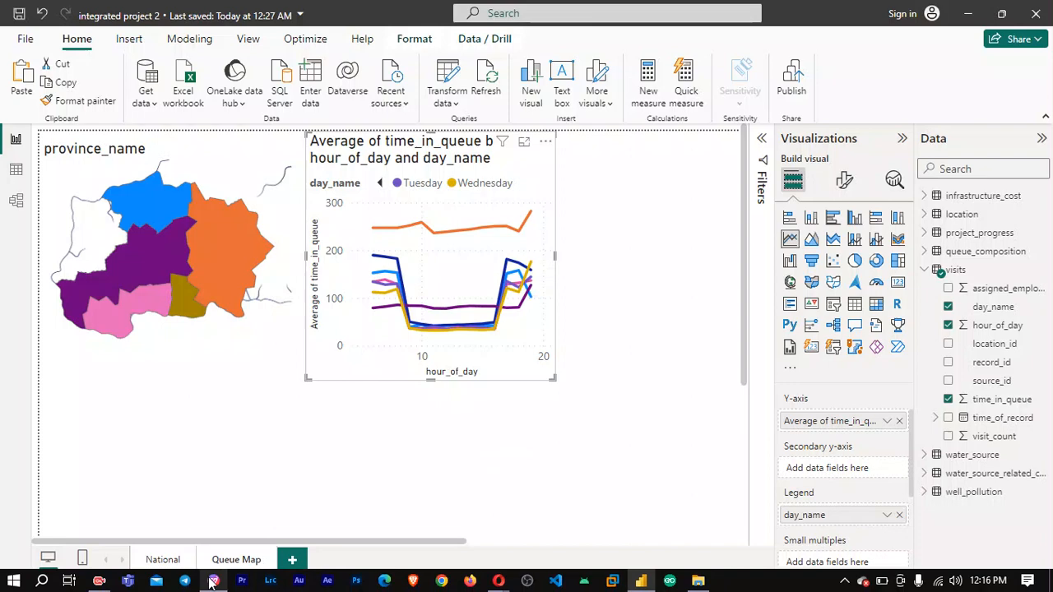
mouse_move(212, 582)
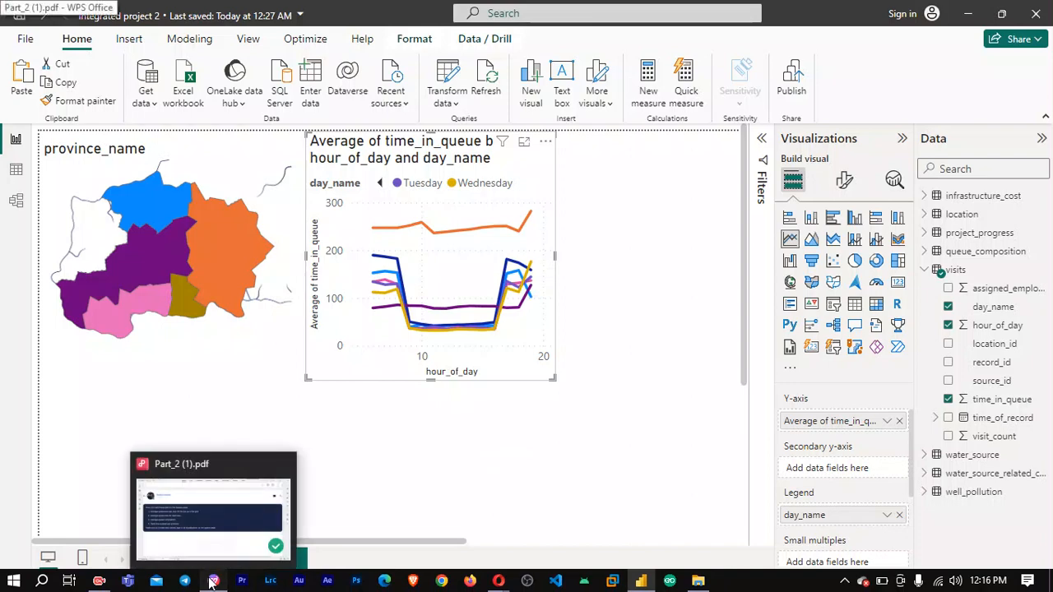
left_click(212, 582)
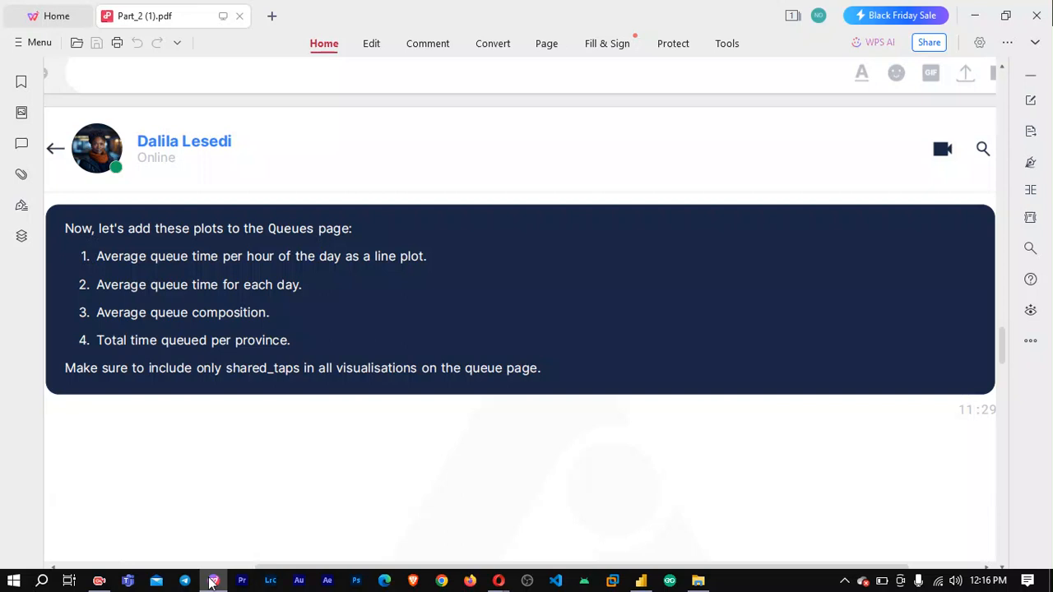
left_click(213, 582)
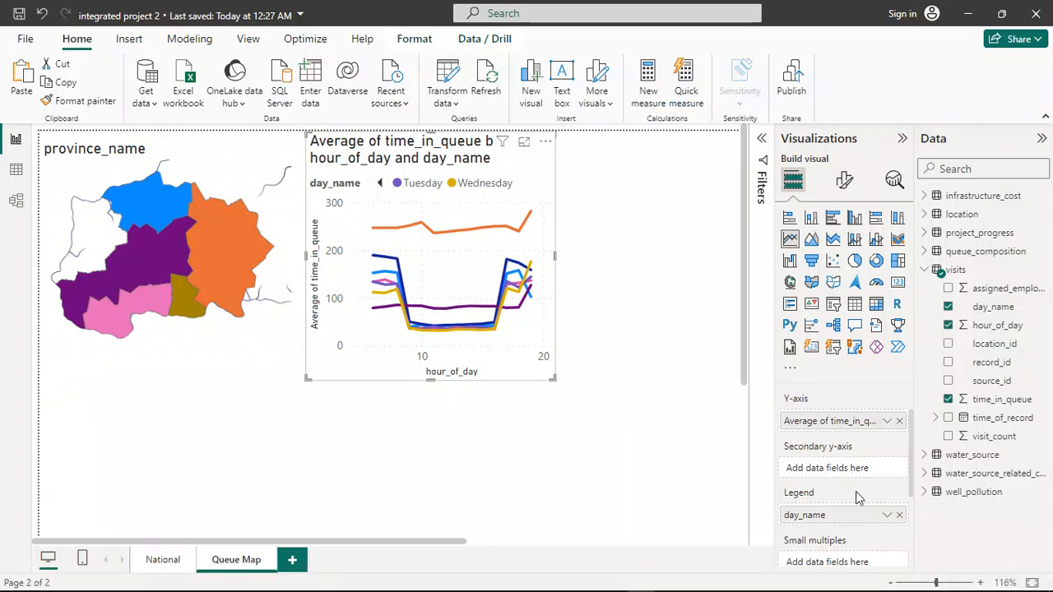
scroll(856, 491, "up", 2)
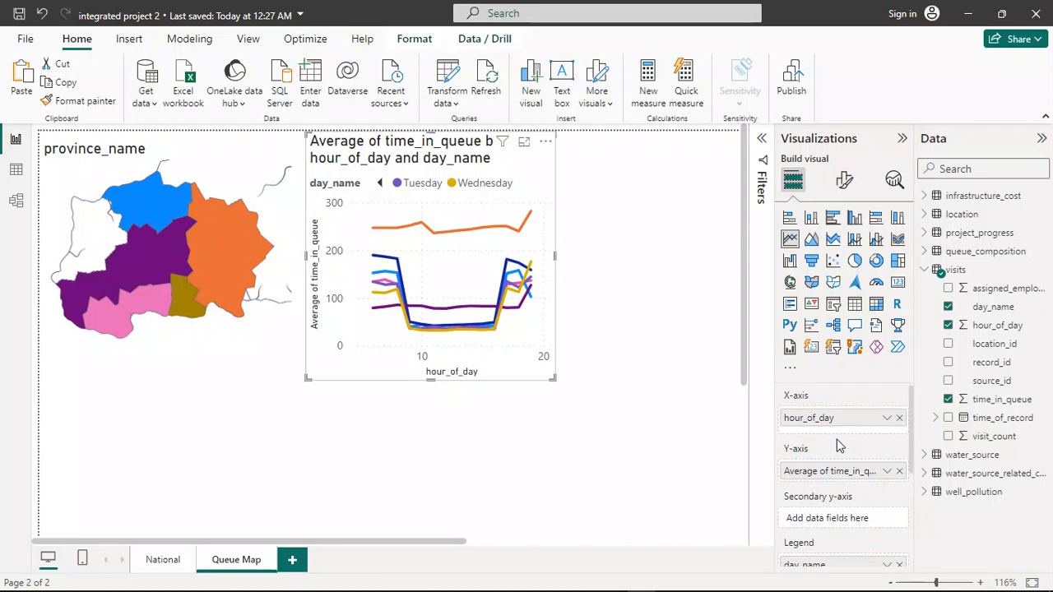
mouse_move(298, 590)
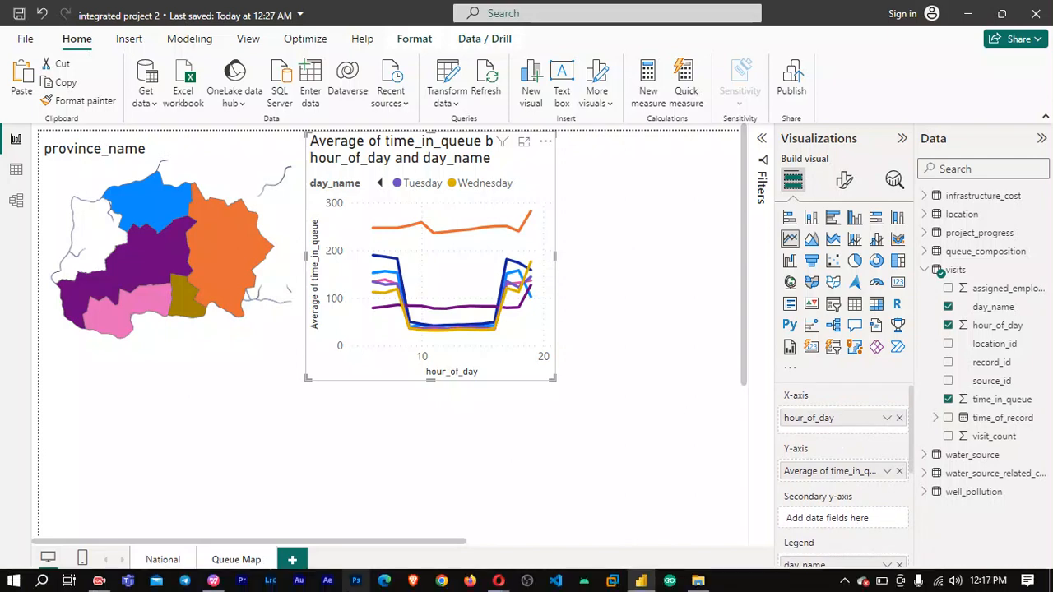
left_click(213, 580)
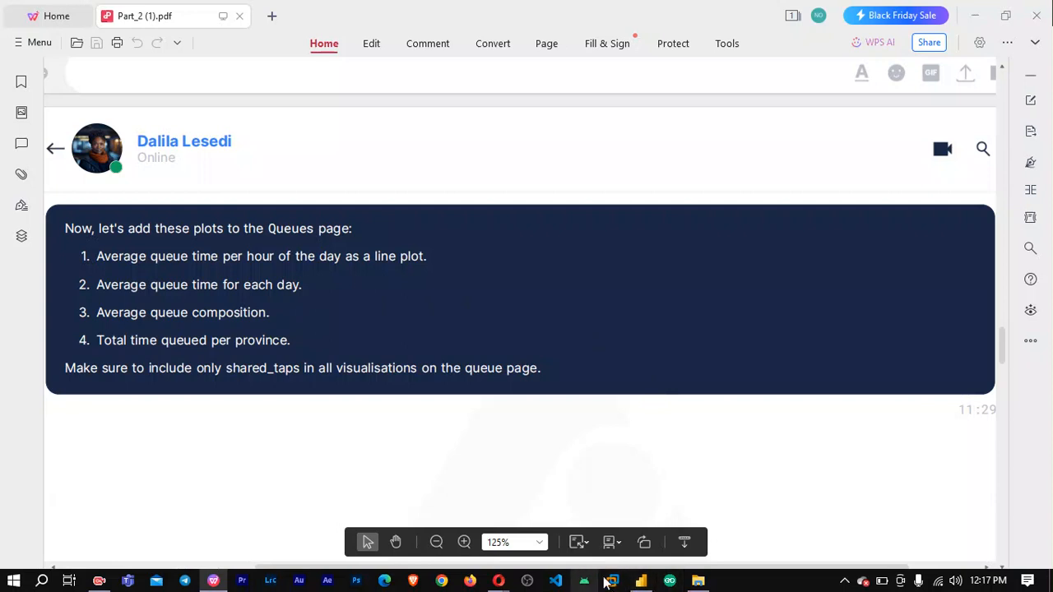
left_click(640, 582)
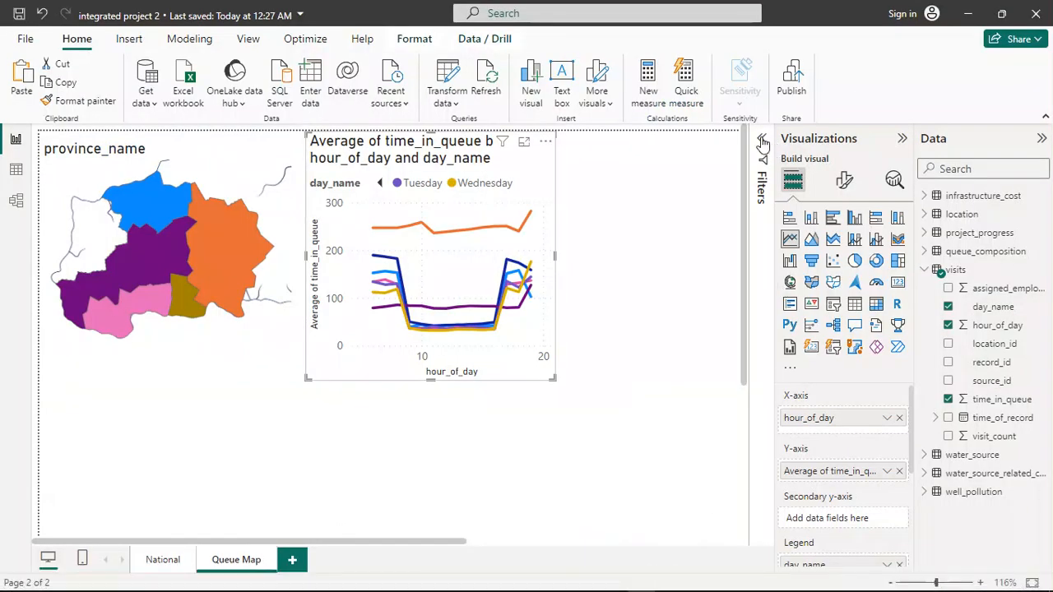
Filter the line chart by type_of_water_source from the water_source table, keeping only shared_tap.
left_click(762, 140)
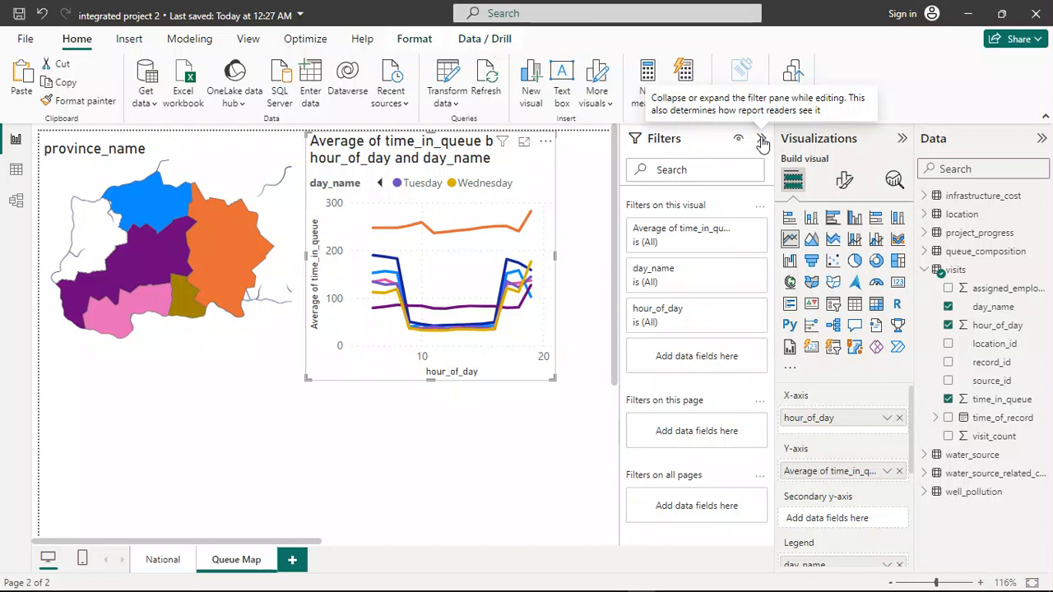
left_click(937, 459)
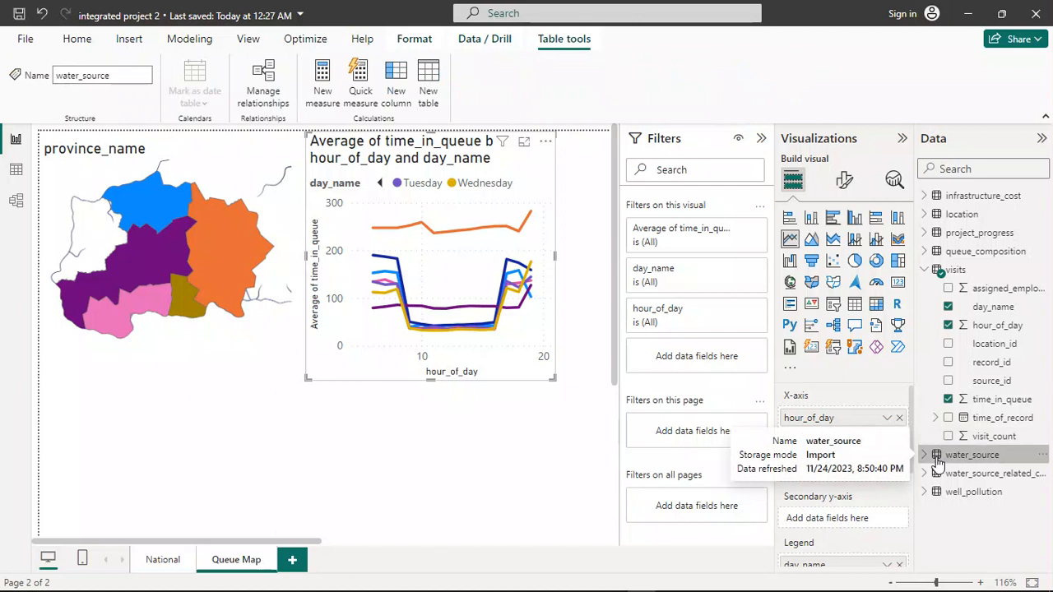
left_click(926, 458)
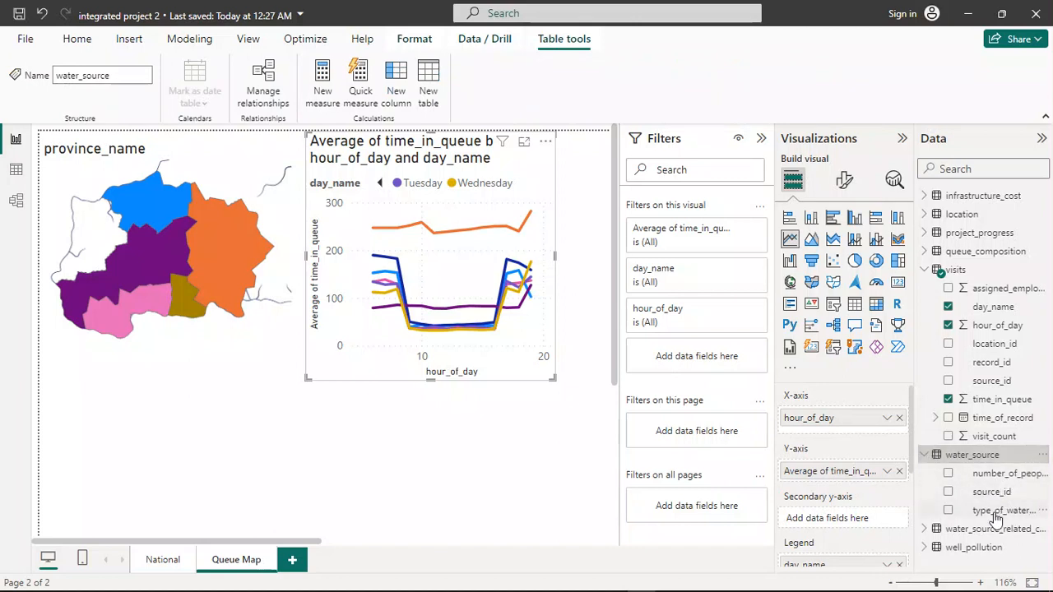
left_click_drag(998, 512, 714, 363)
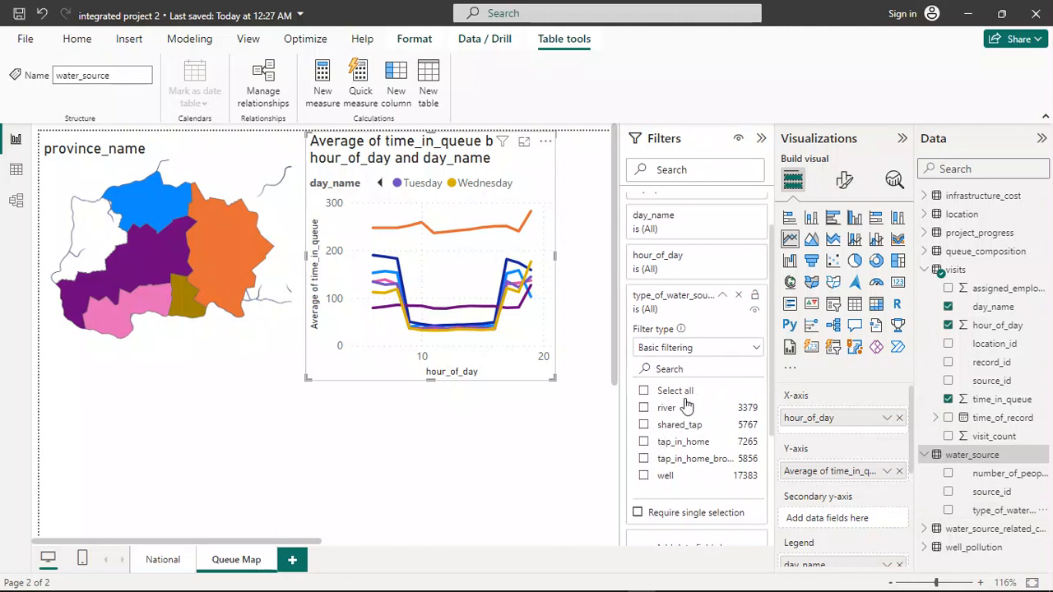
left_click(643, 424)
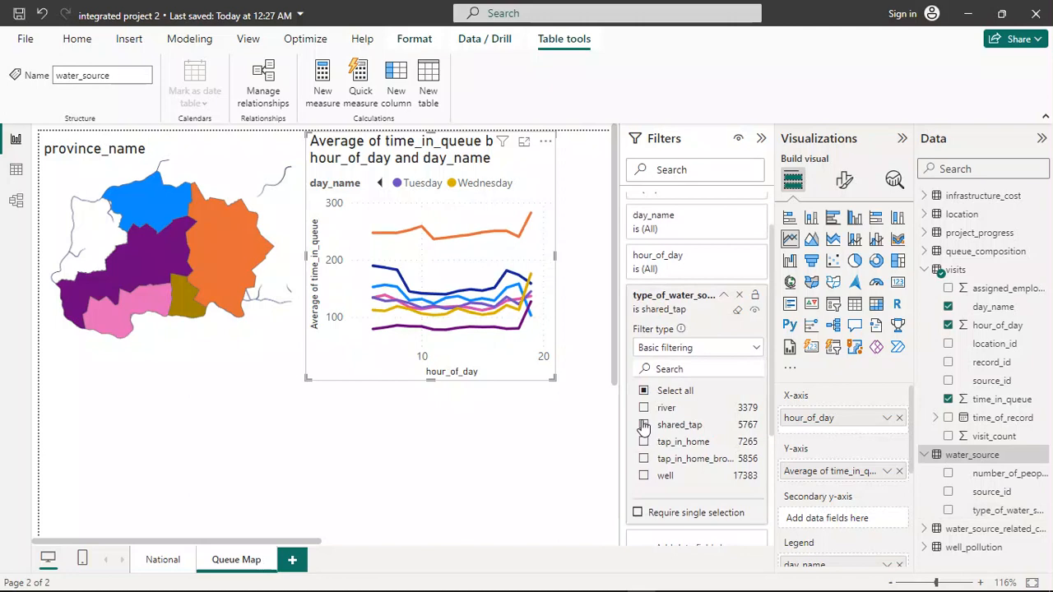
scroll(718, 337, "down", 3)
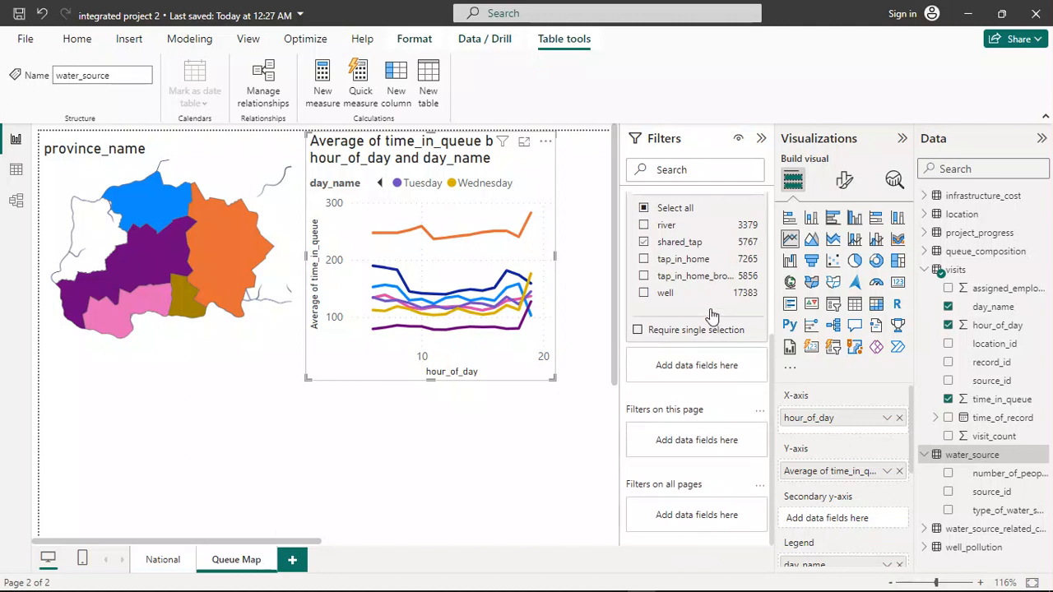
left_click(645, 246)
left_click(645, 244)
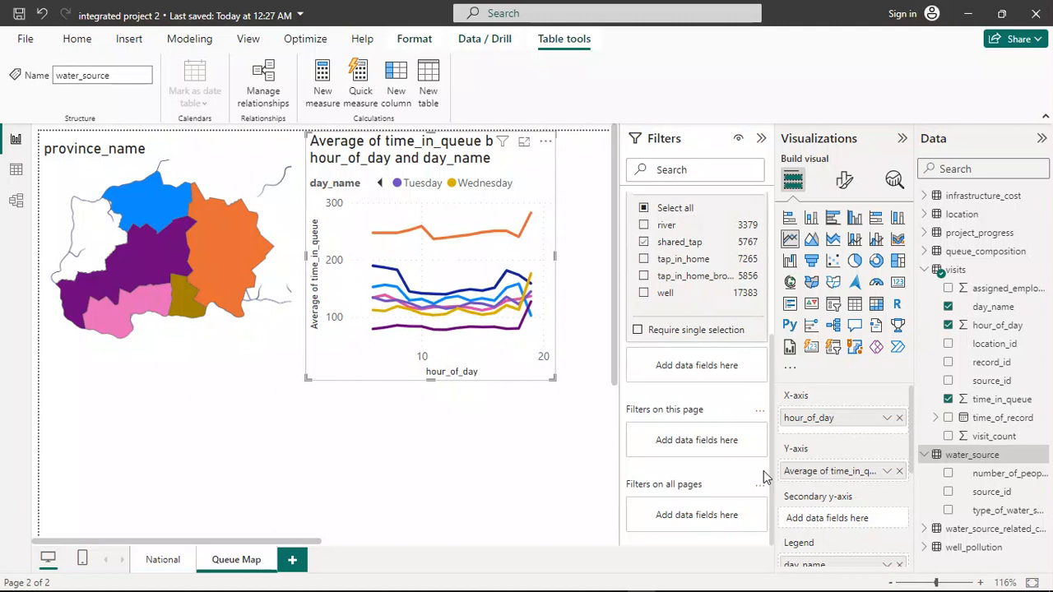
left_click(763, 140)
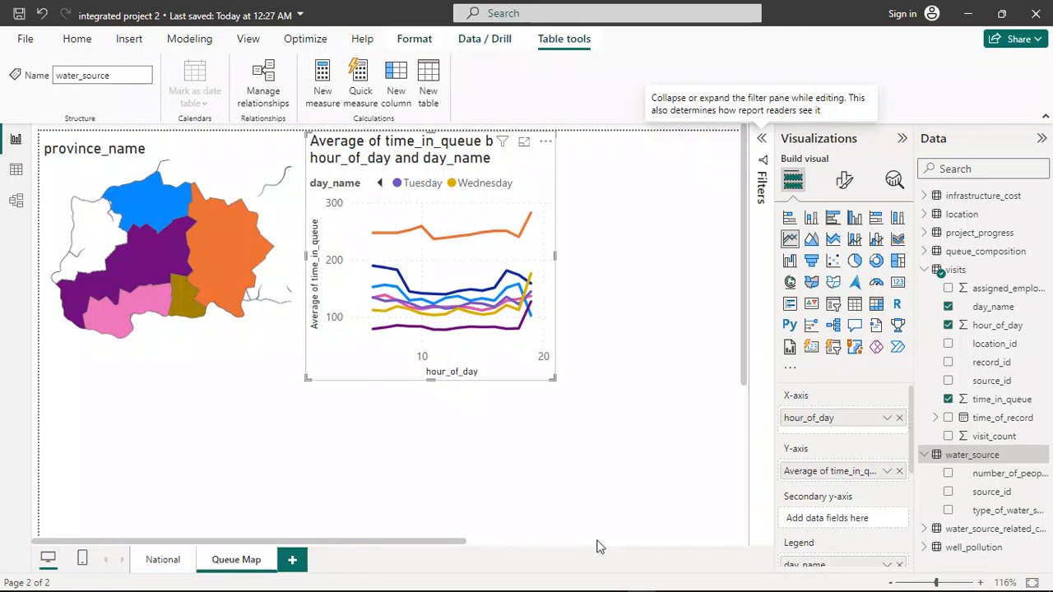
Reread the PDF's list of queue plots and its note on which visualisations to filter, and switch back to Power BI.
mouse_move(391, 589)
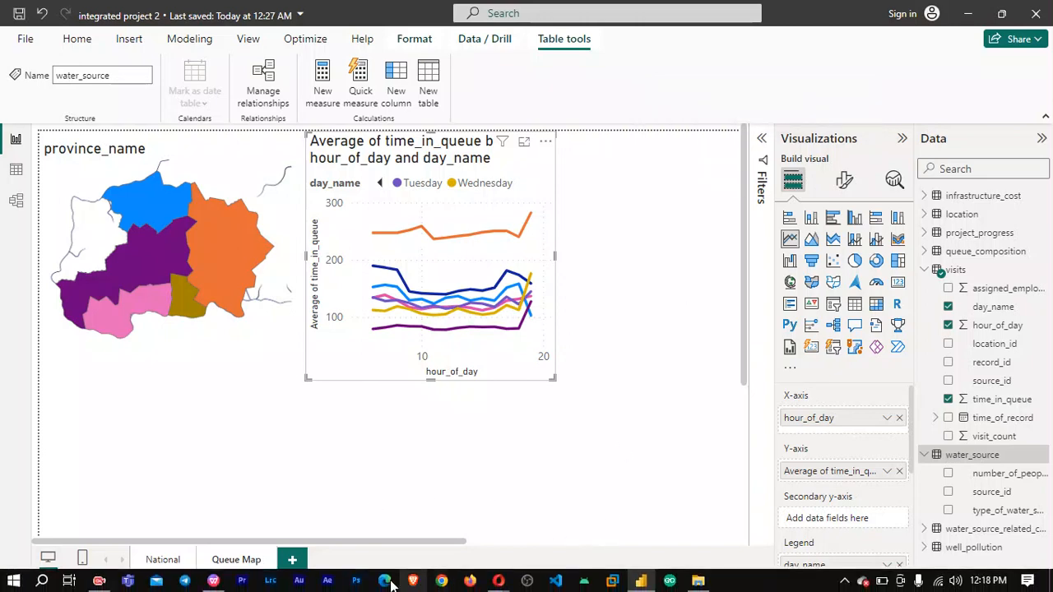
left_click(215, 582)
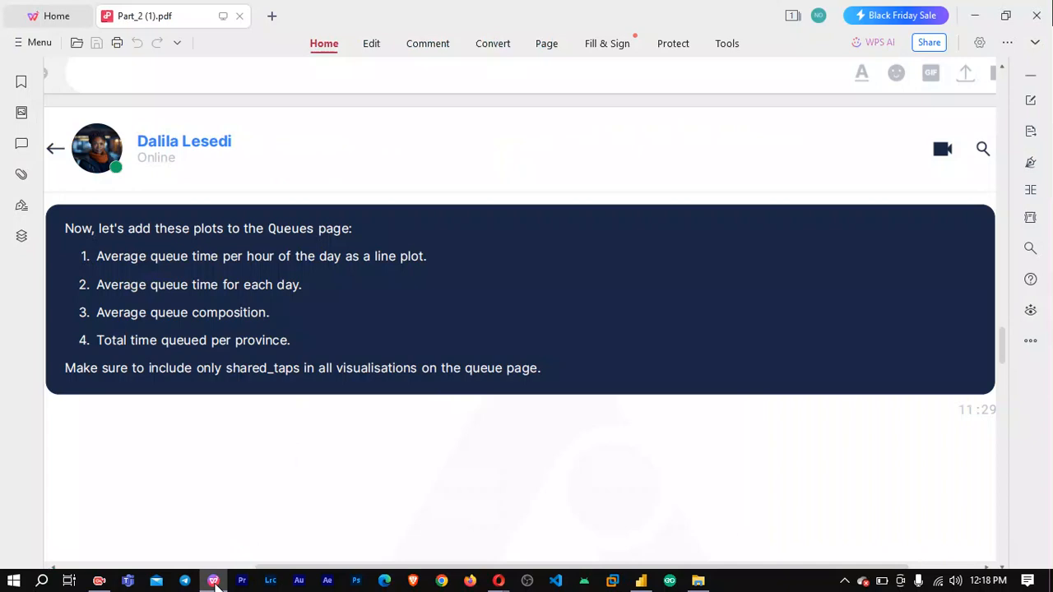
left_click(214, 581)
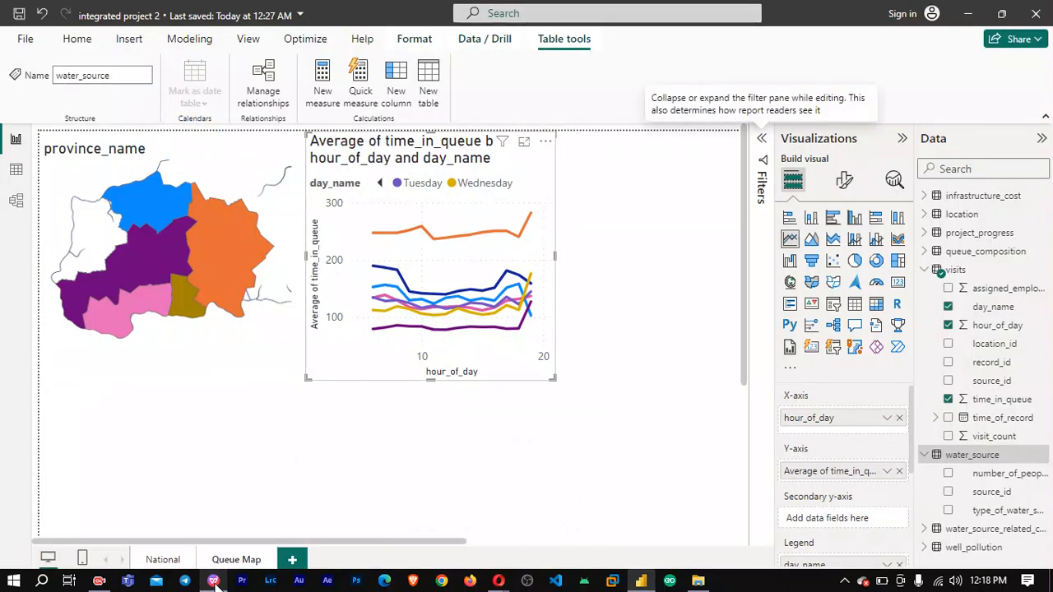
left_click(214, 582)
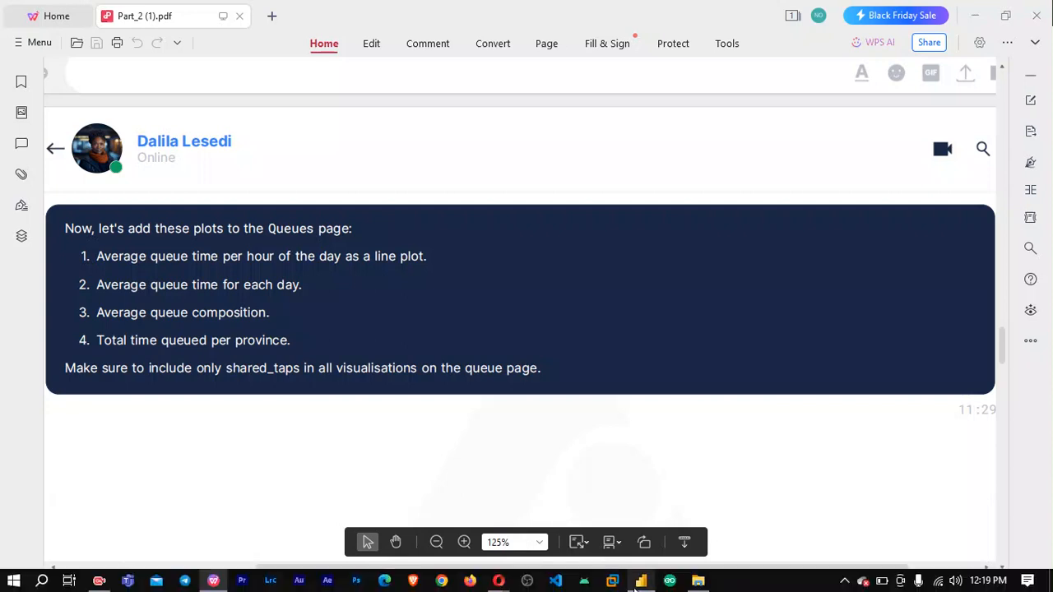
left_click(647, 583)
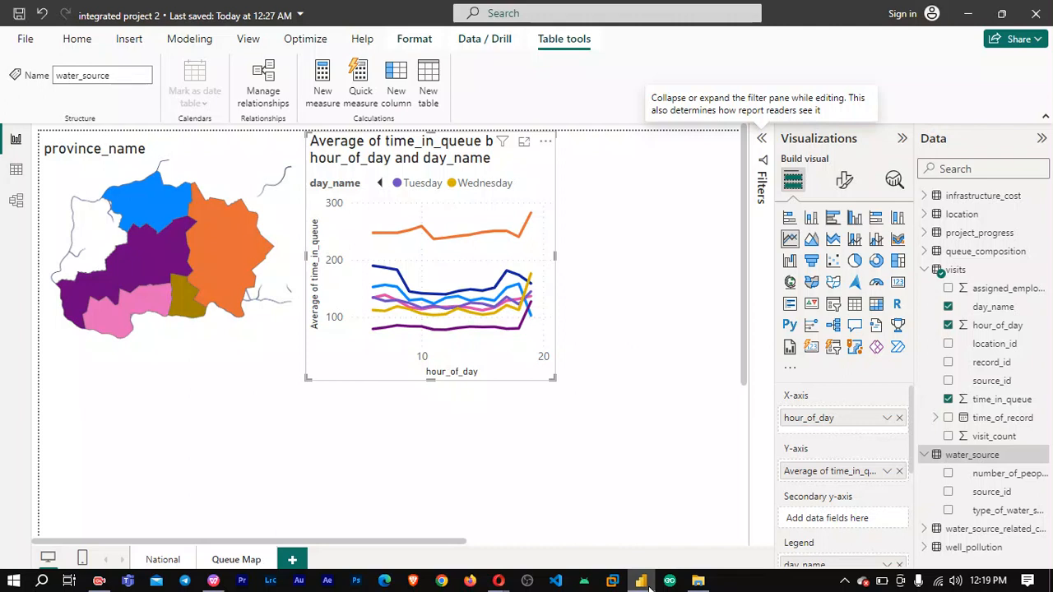
Remove the line chart's type_of_water_source filter and add it again with only shared_tap selected.
left_click(763, 146)
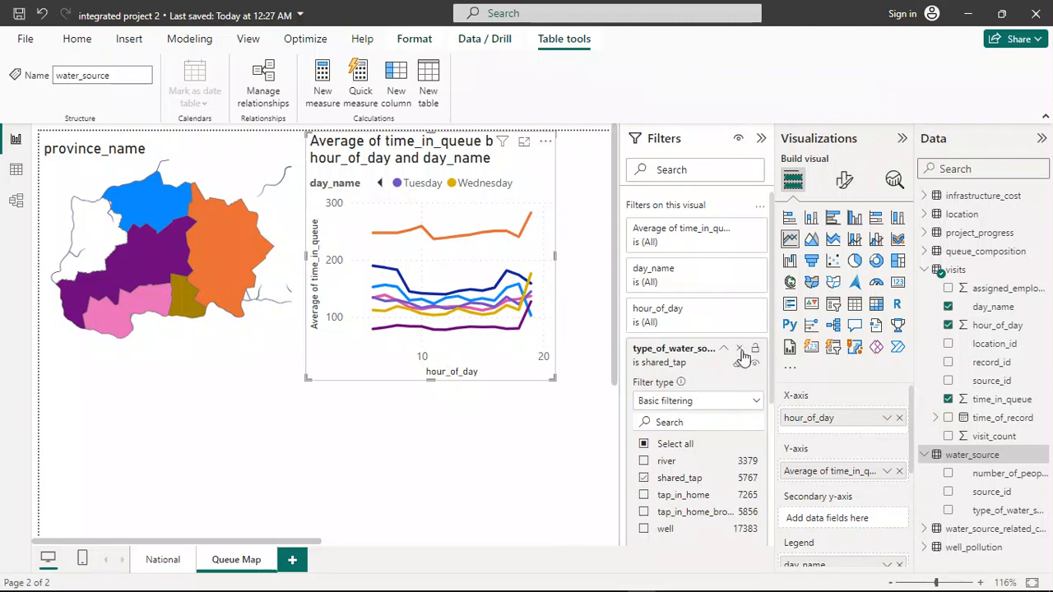
left_click(740, 350)
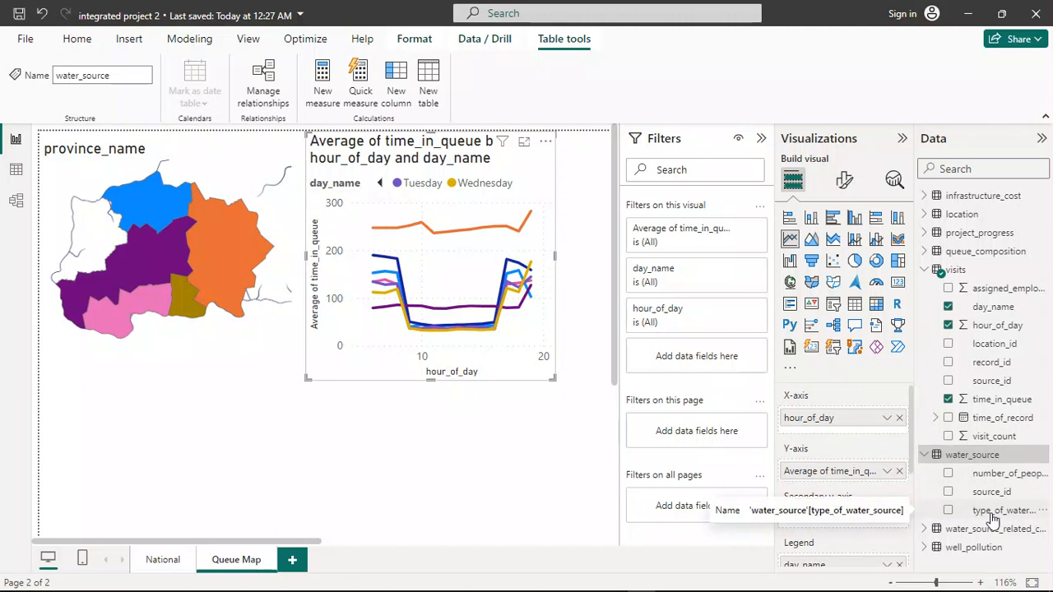
left_click_drag(994, 516, 711, 354)
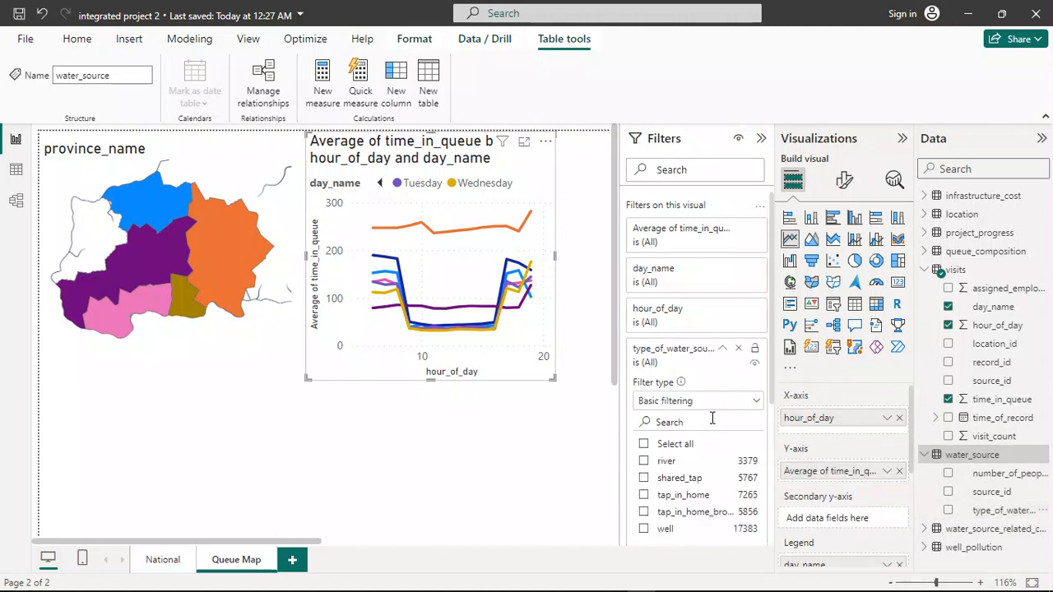
scroll(710, 417, "down", 5)
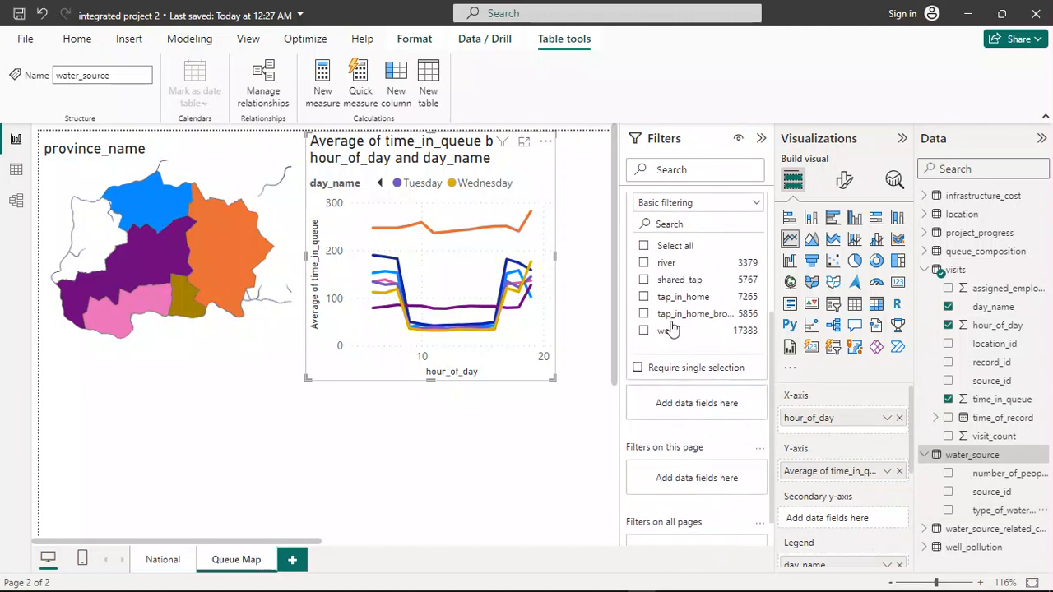
left_click(645, 280)
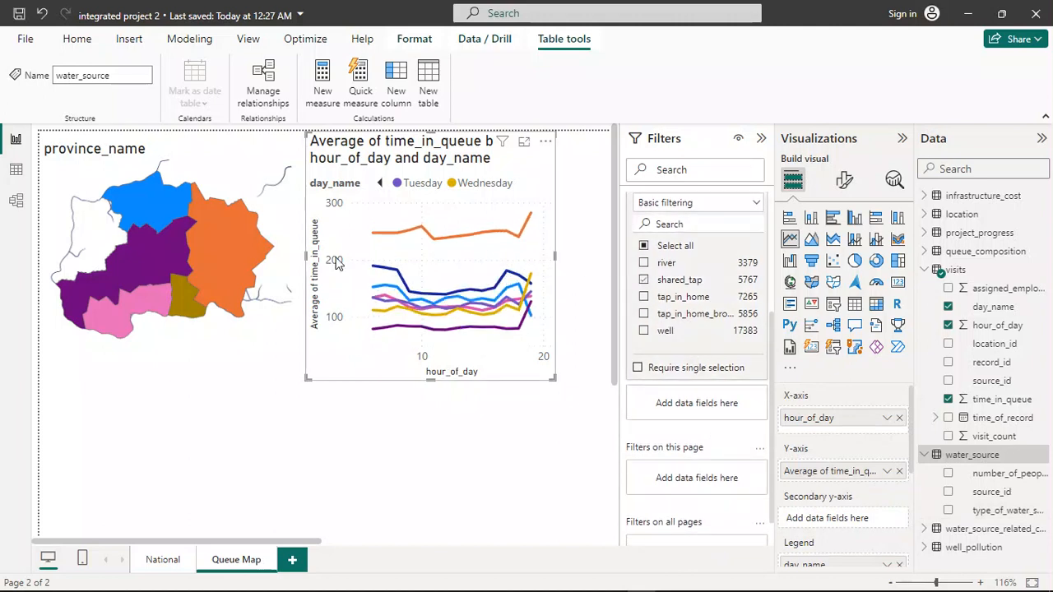
left_click(761, 142)
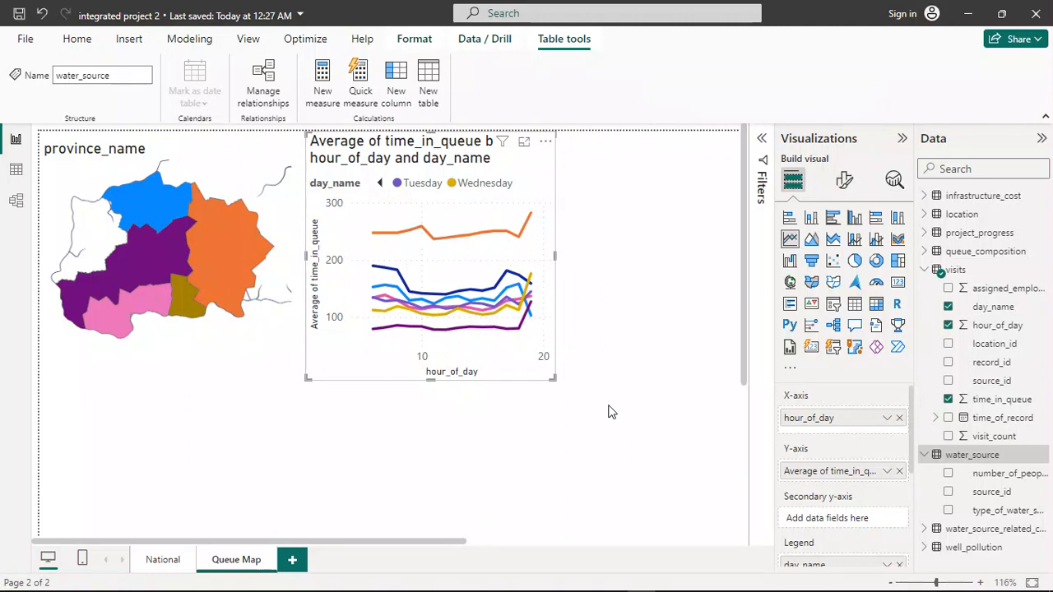
Try adding type_of_water_source as a filter on all pages, and undo the change.
left_click(763, 141)
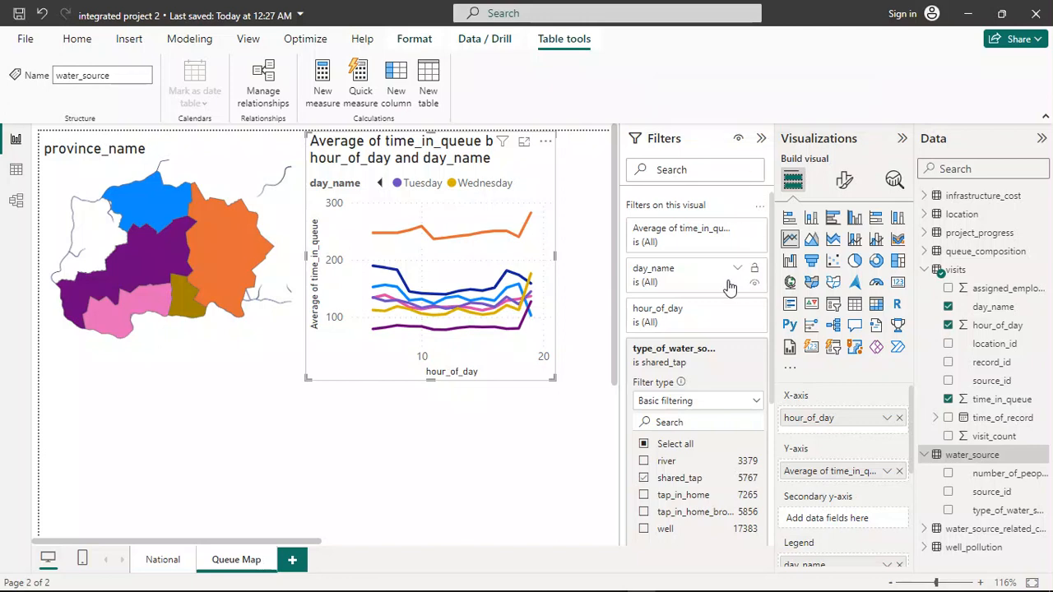
scroll(729, 285, "down", 3)
scroll(729, 286, "up", 1)
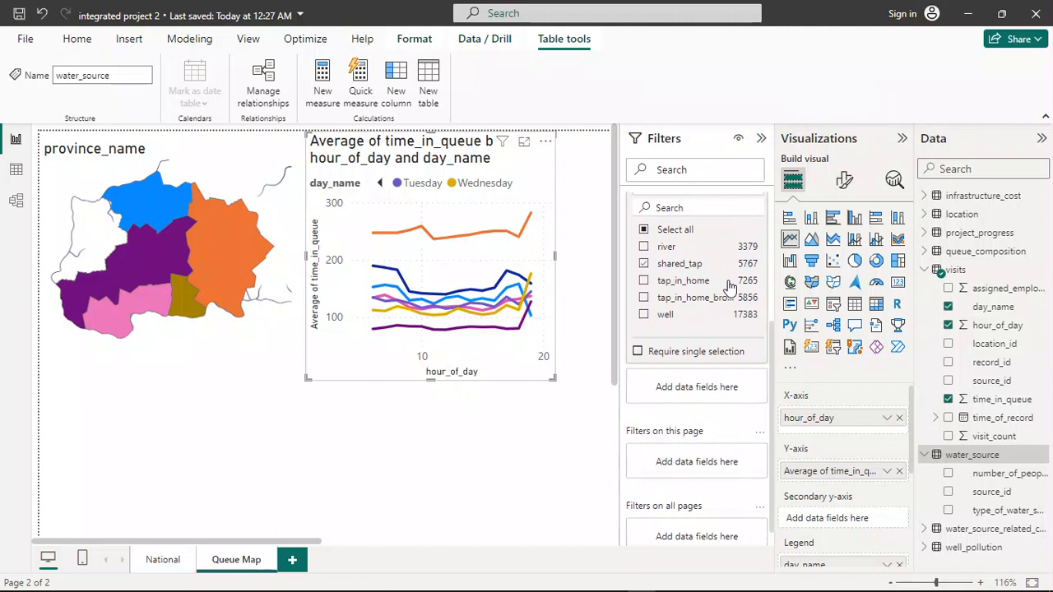
scroll(729, 283, "up", 3)
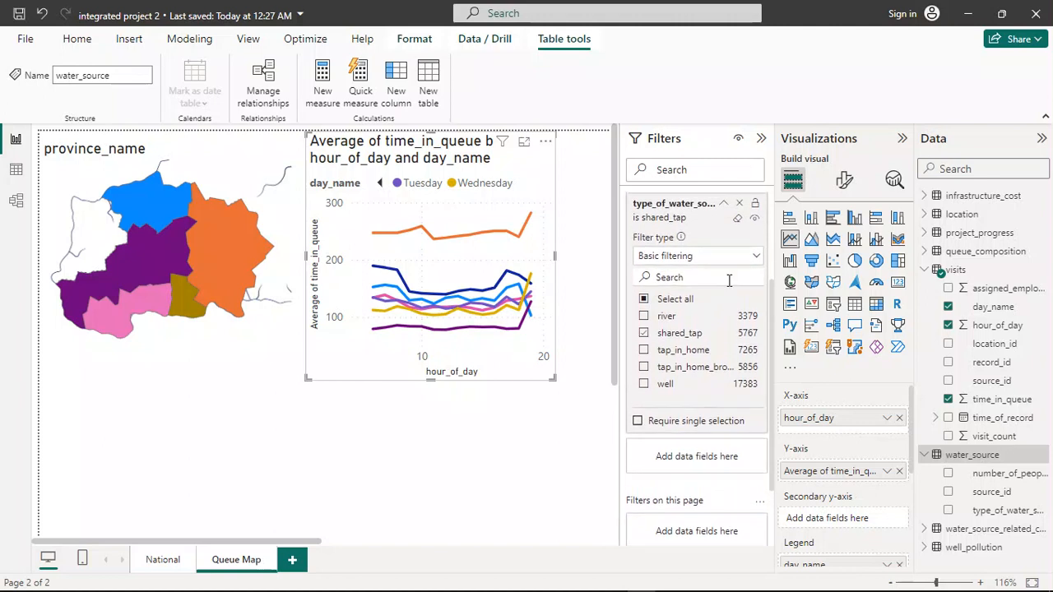
scroll(729, 281, "up", 1)
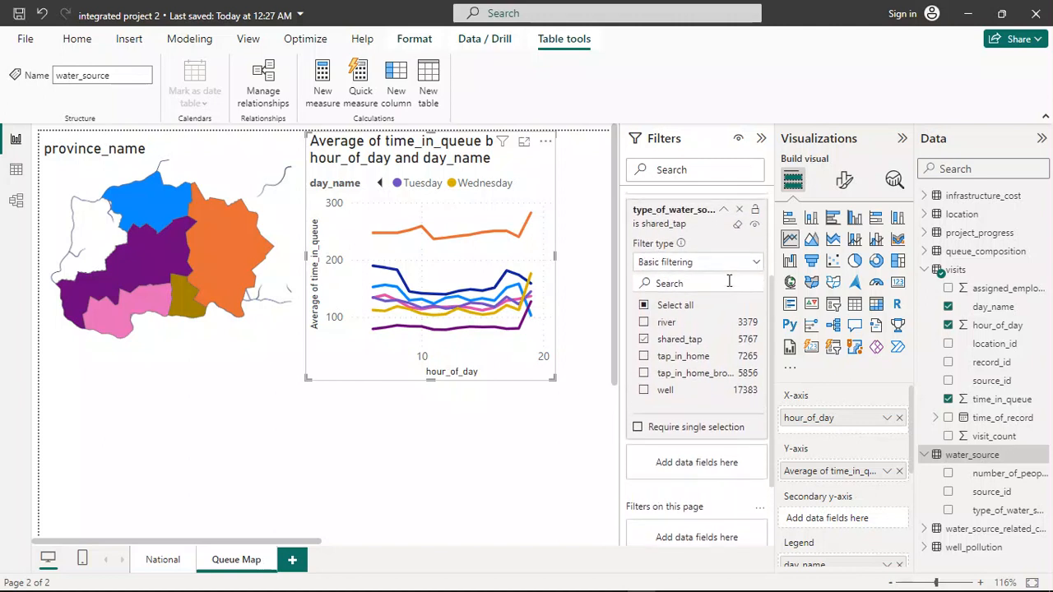
scroll(729, 281, "down", 3)
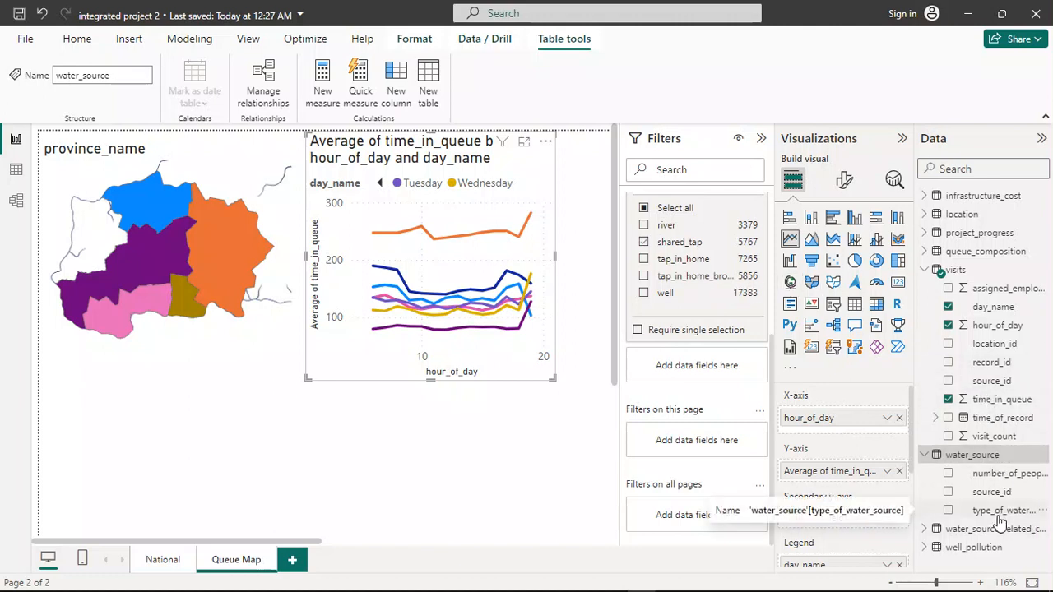
left_click_drag(998, 521, 708, 520)
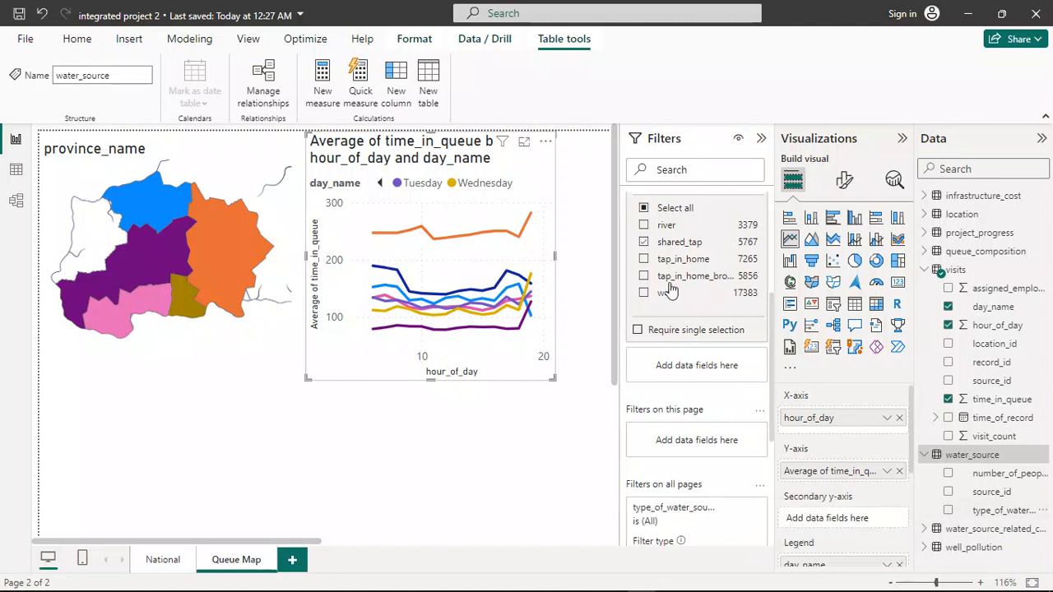
left_click(645, 244)
key("ctrl+z")
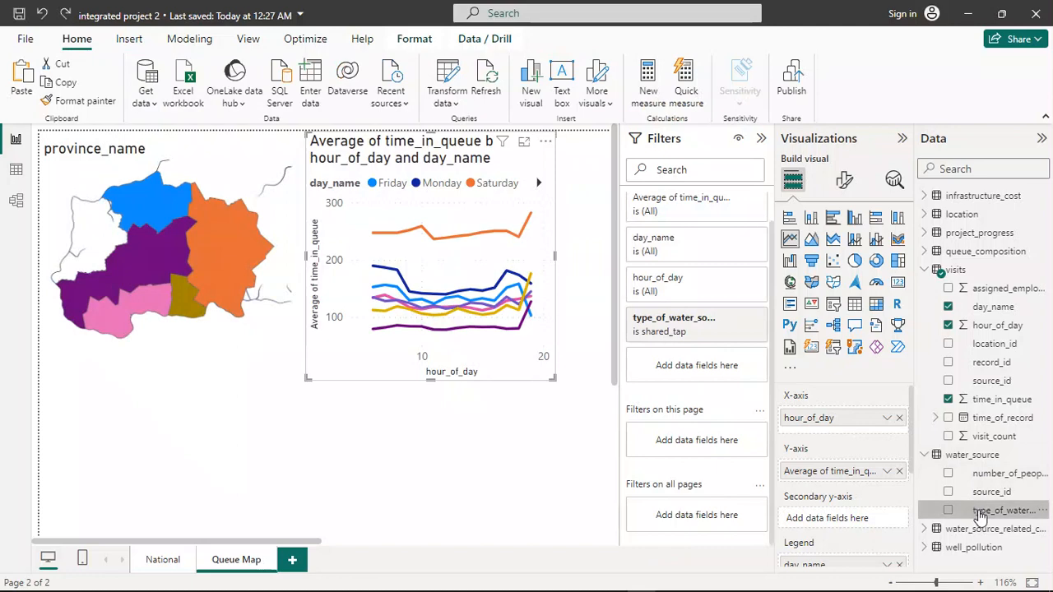
Filter the whole page by type_of_water_source with only shared_tap selected, and remove the same filter from the line chart.
left_click_drag(996, 510, 700, 441)
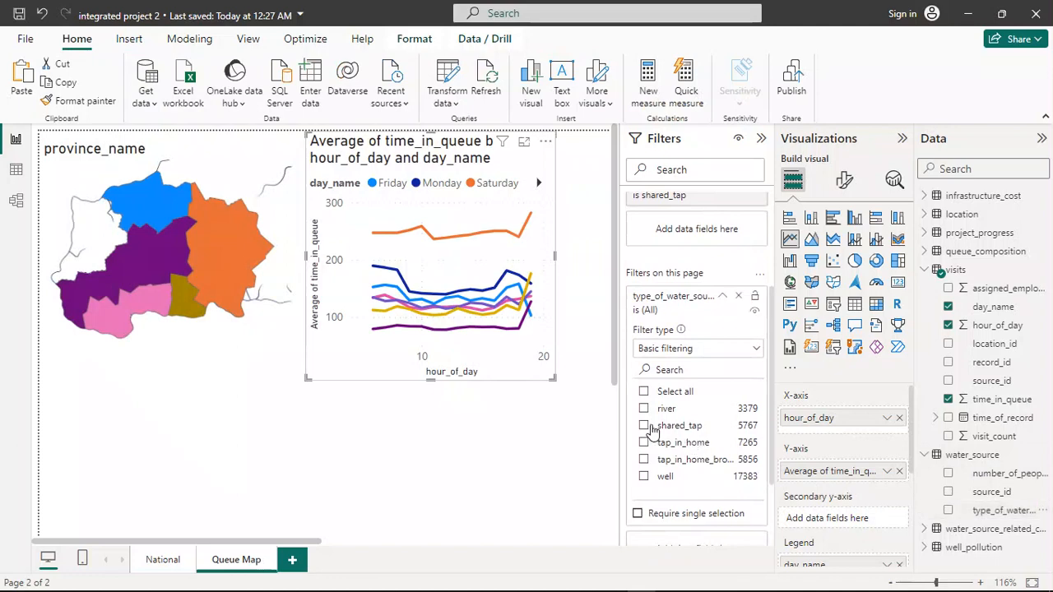
left_click(646, 427)
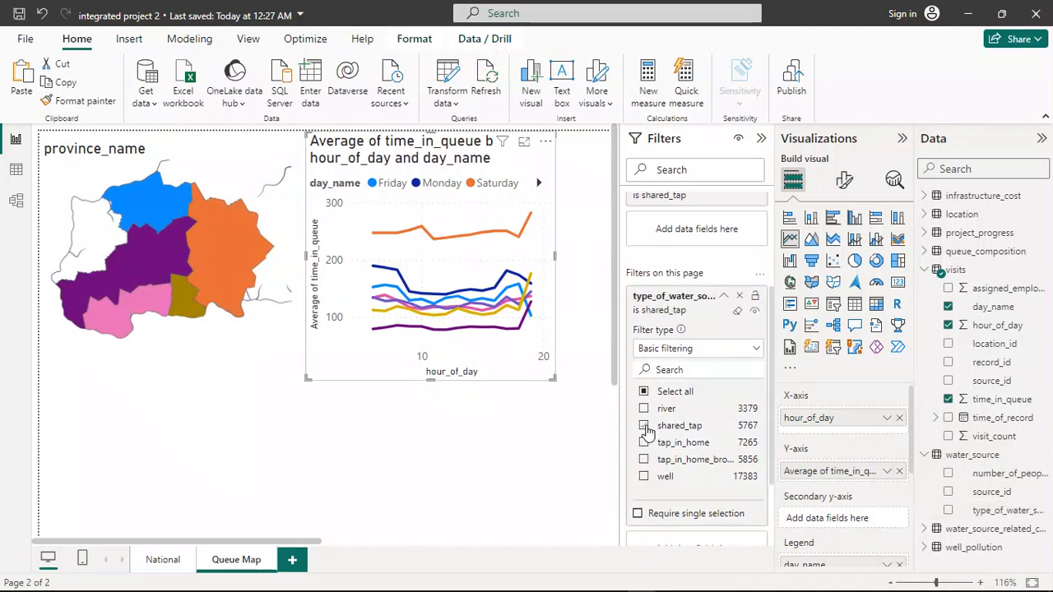
scroll(714, 348, "up", 3)
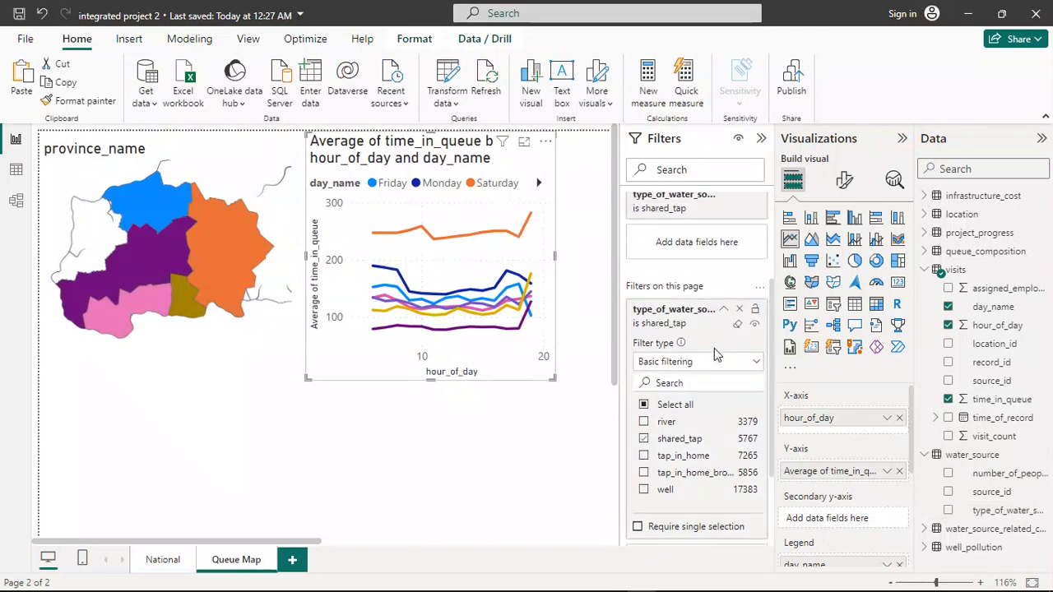
scroll(714, 348, "up", 2)
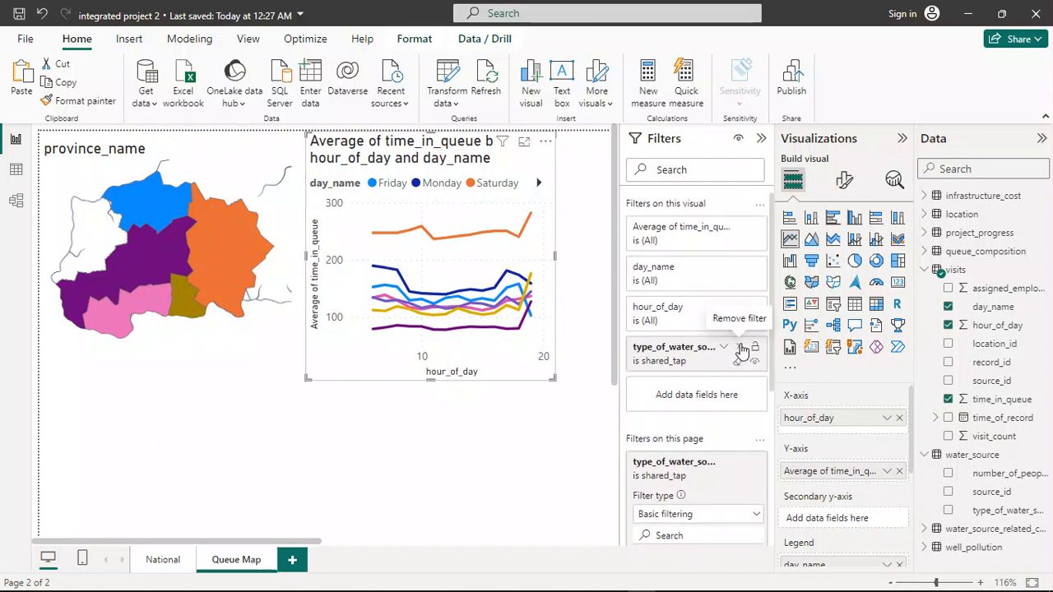
left_click(740, 350)
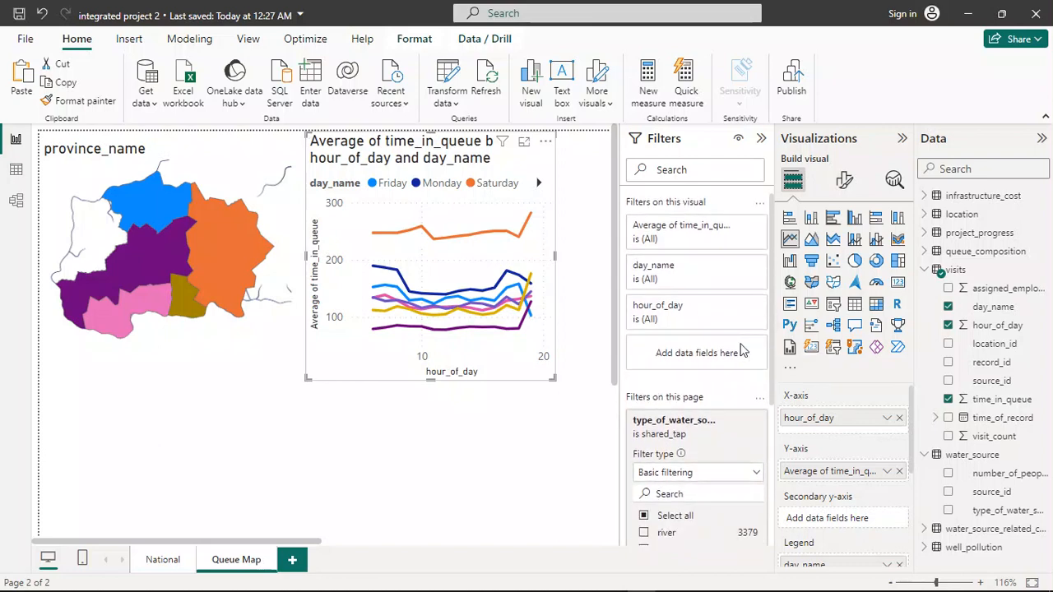
left_click(763, 141)
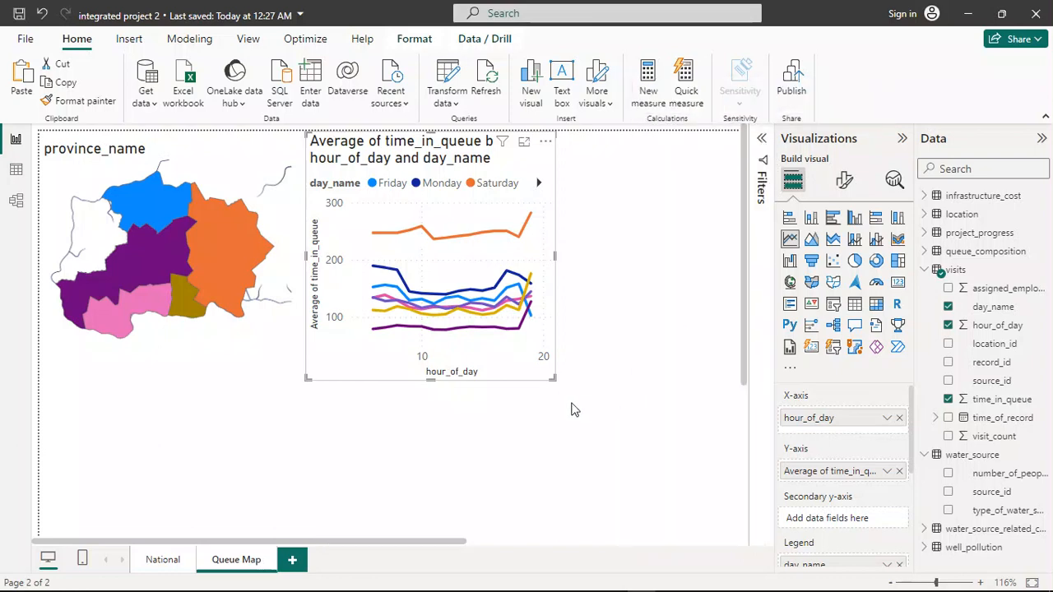
Reread the PDF's list of plots for the Queues page, including the line plot requirement, and return to Power BI.
mouse_move(358, 589)
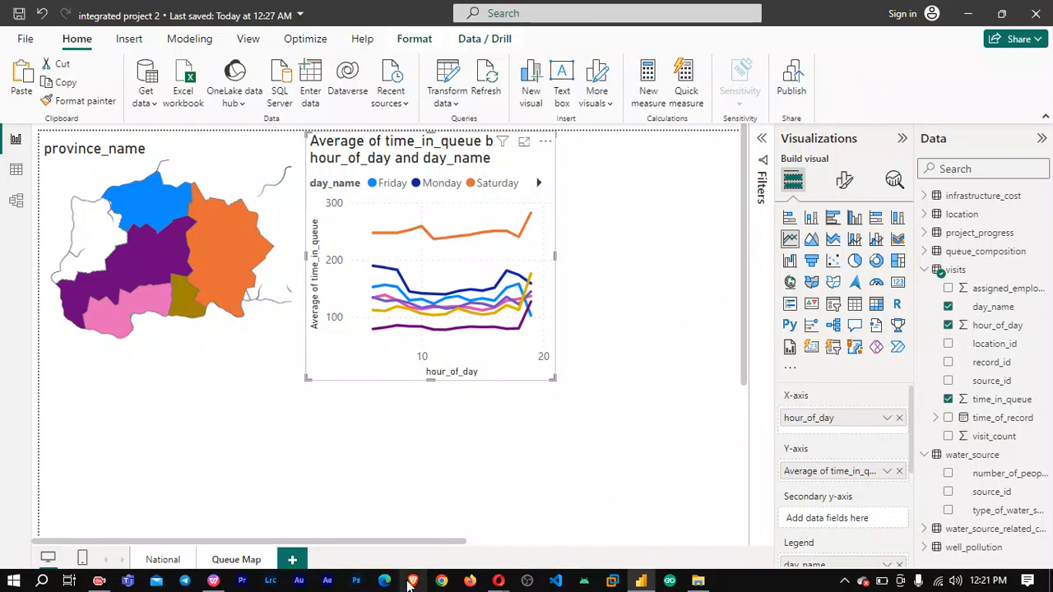
left_click(213, 581)
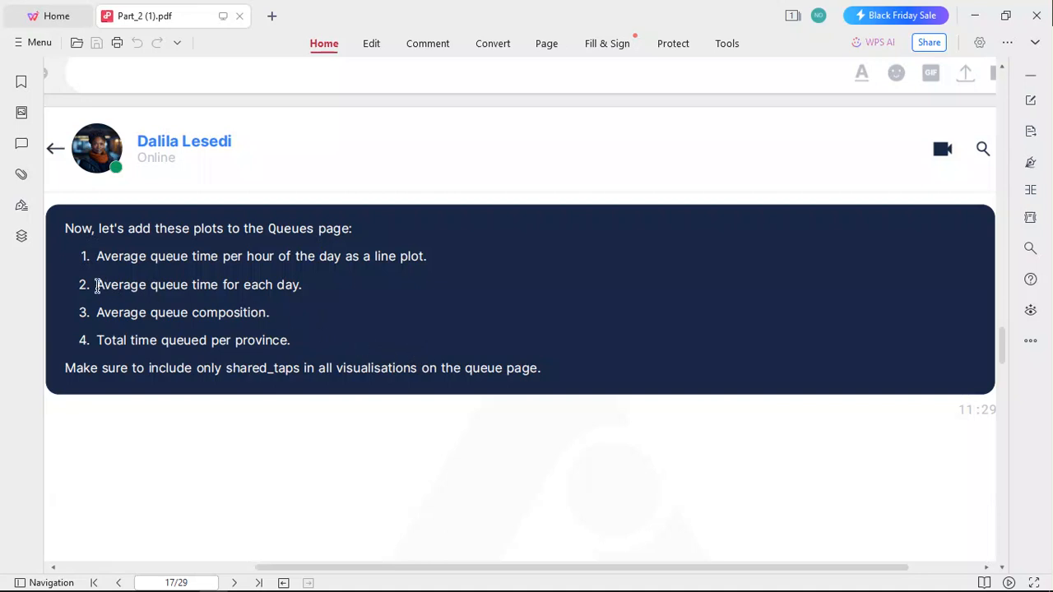
left_click_drag(97, 285, 300, 340)
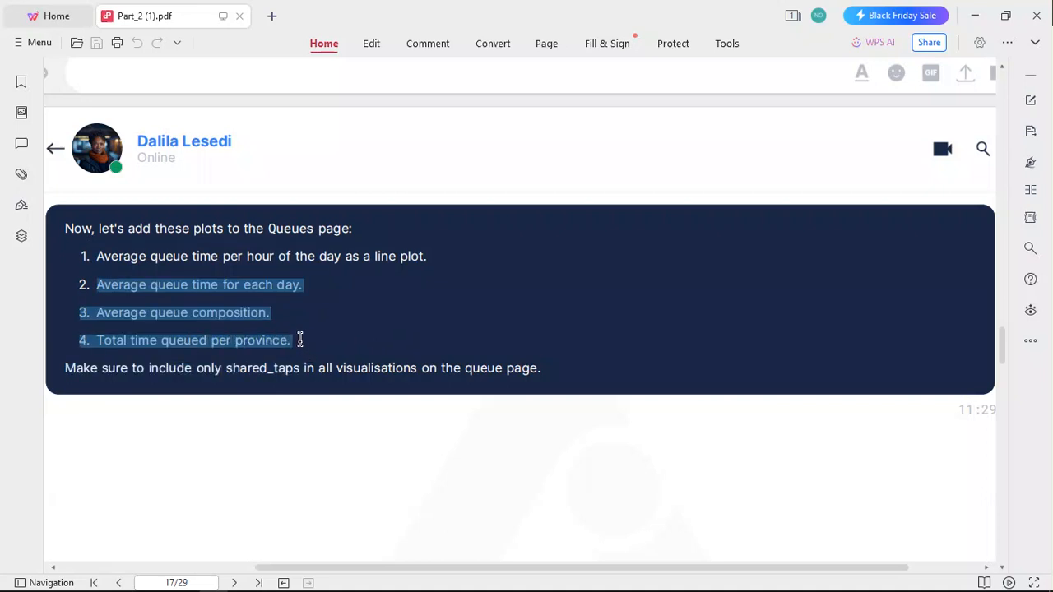
left_click(381, 331)
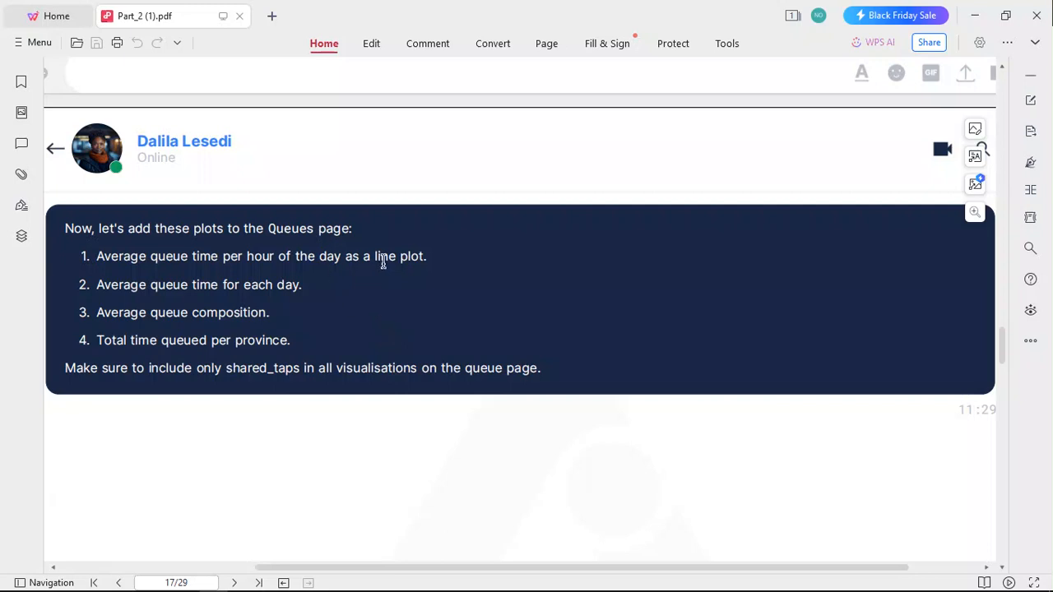
left_click_drag(372, 256, 436, 273)
left_click(323, 297)
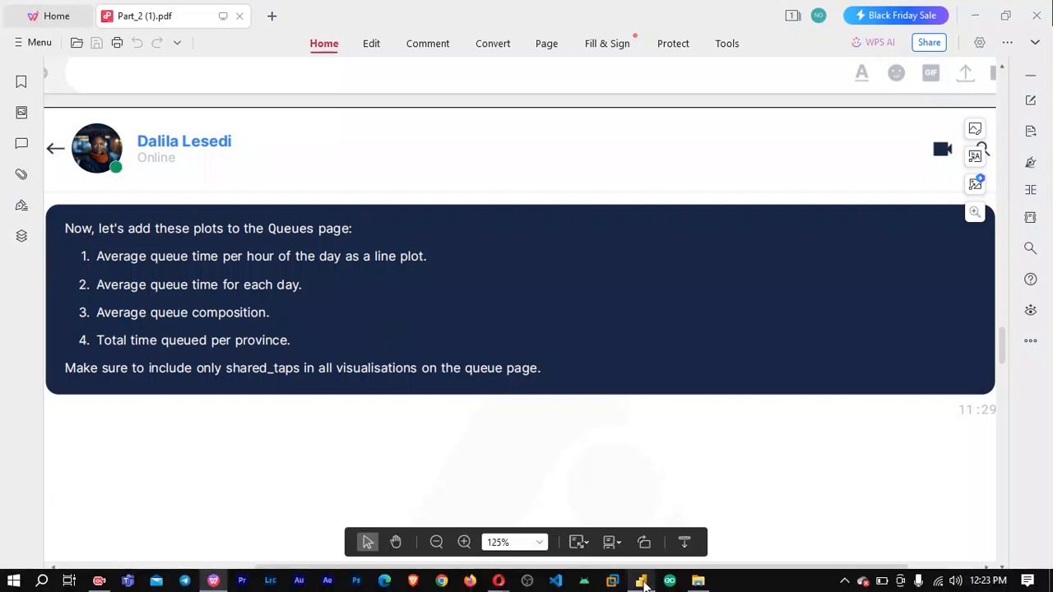
mouse_move(643, 582)
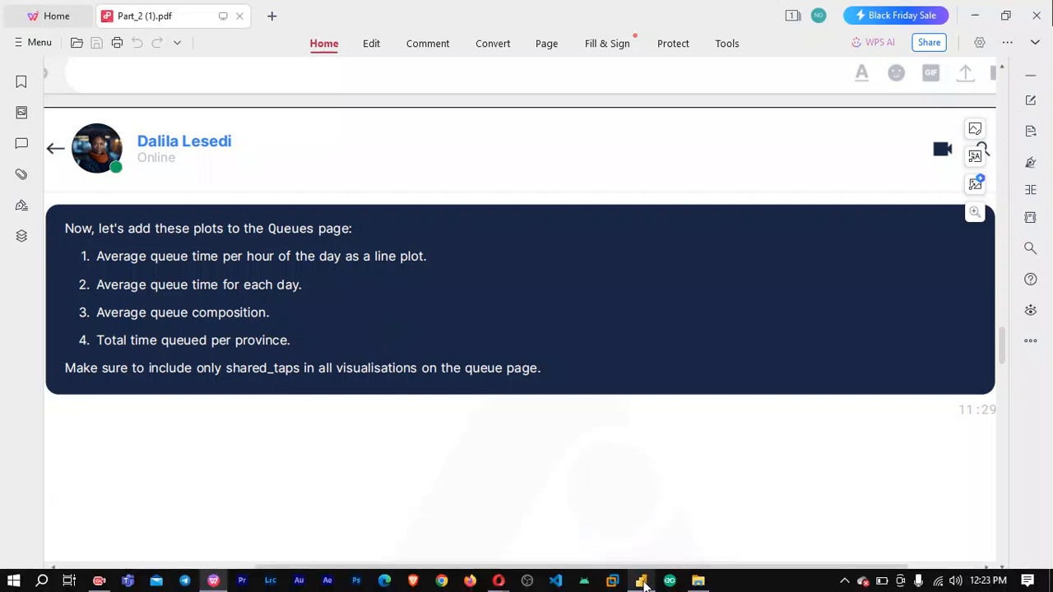
left_click(643, 582)
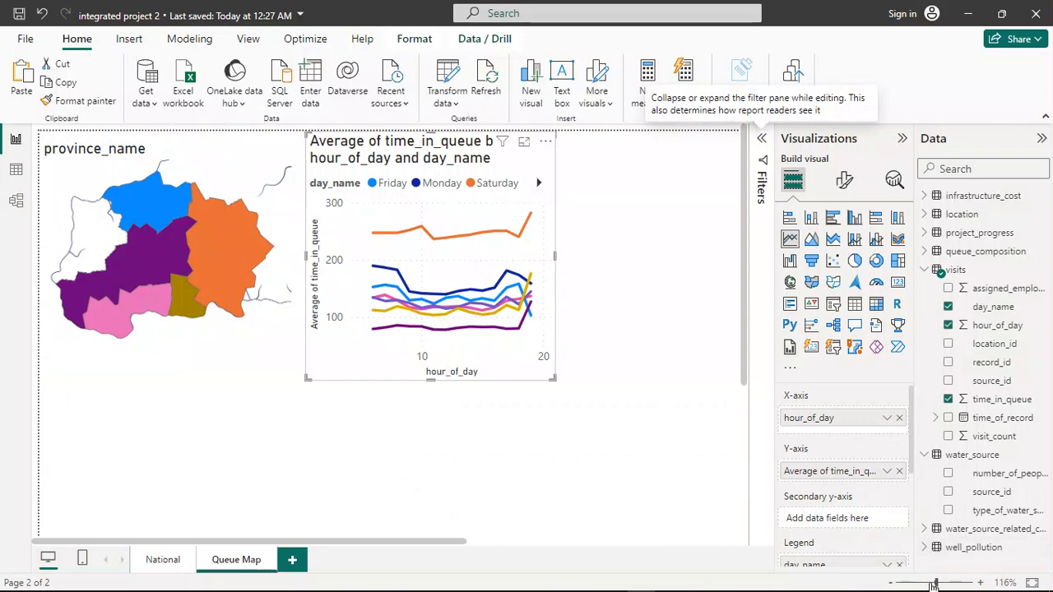
Zoom the report canvas out to 88% and compare the line chart with the plot requirements in the PDF.
left_click_drag(935, 584, 931, 584)
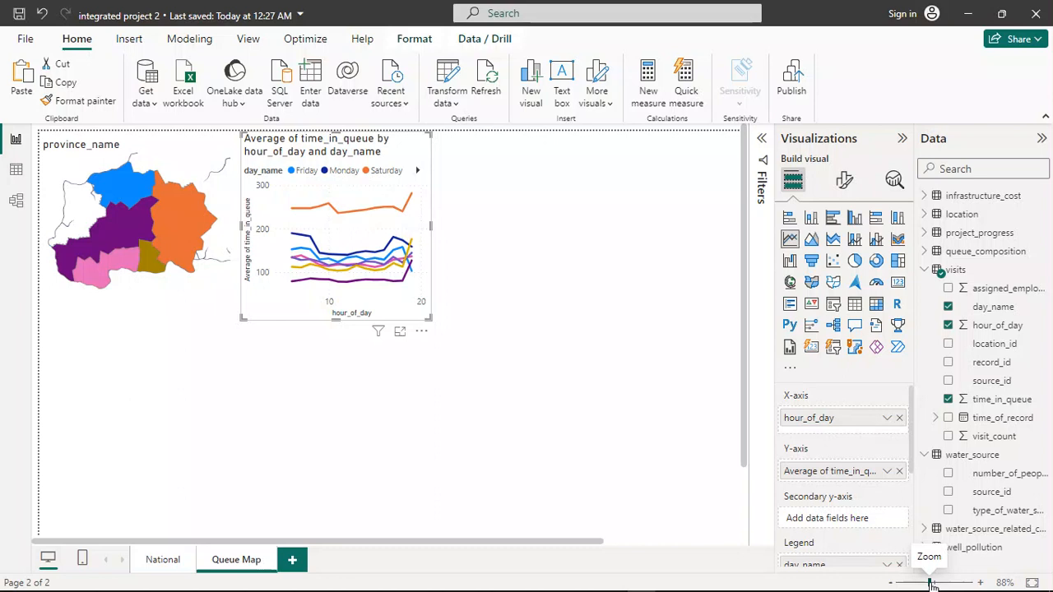
mouse_move(237, 586)
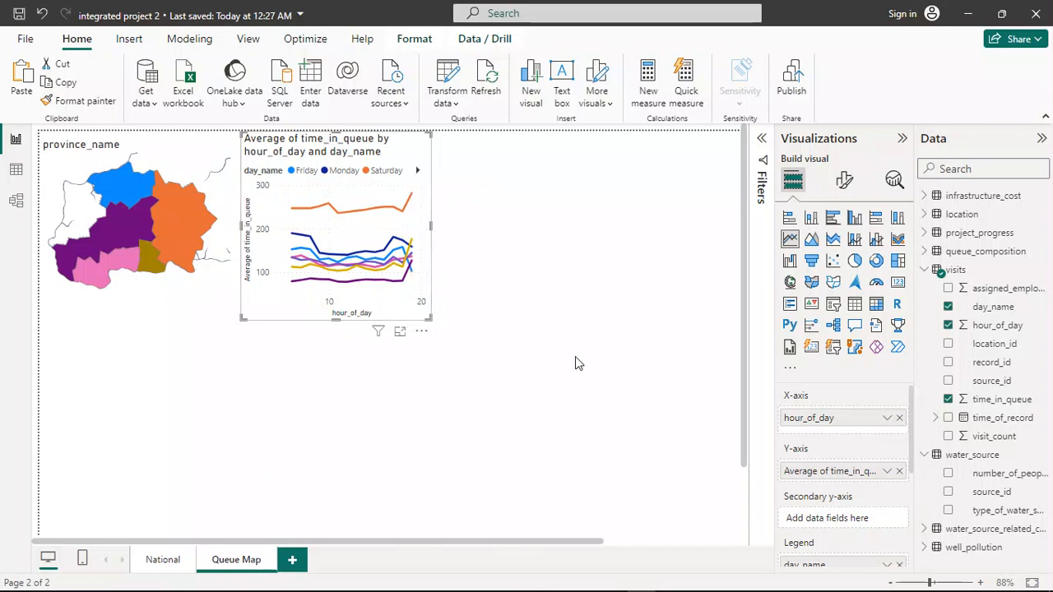
mouse_move(374, 272)
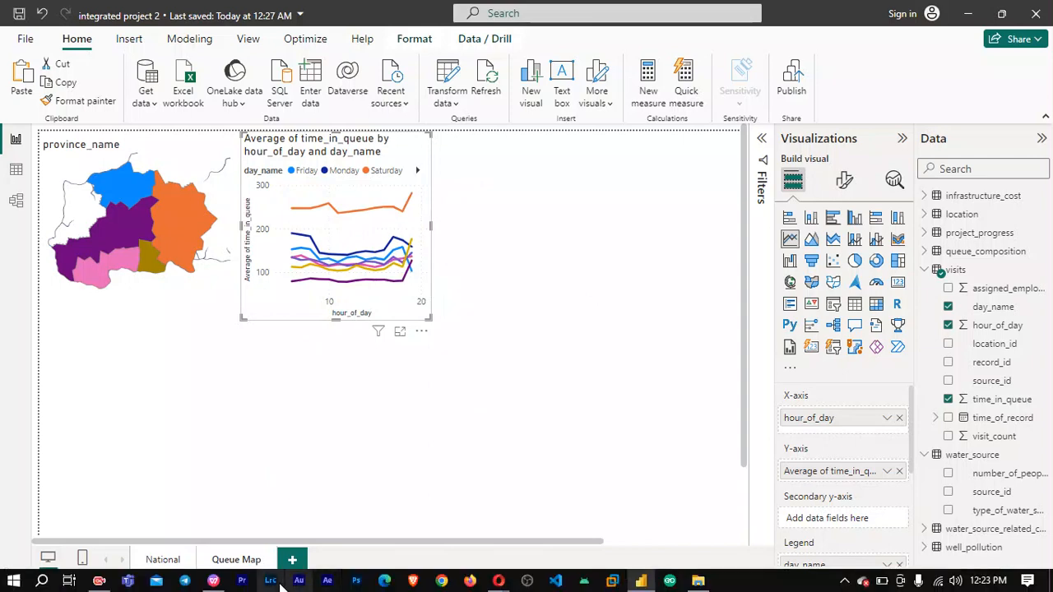
left_click(216, 581)
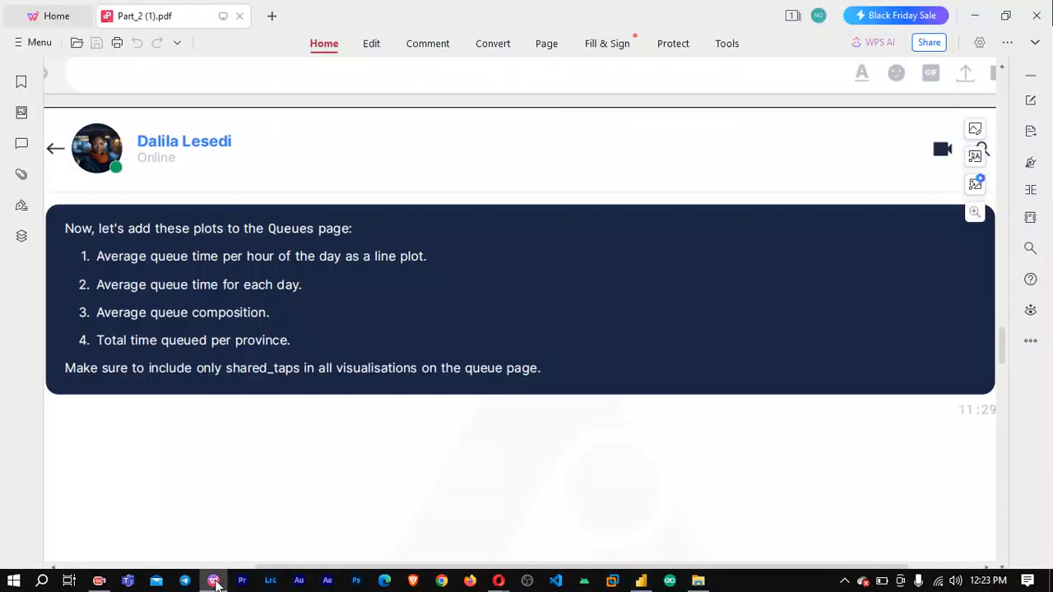
left_click(215, 581)
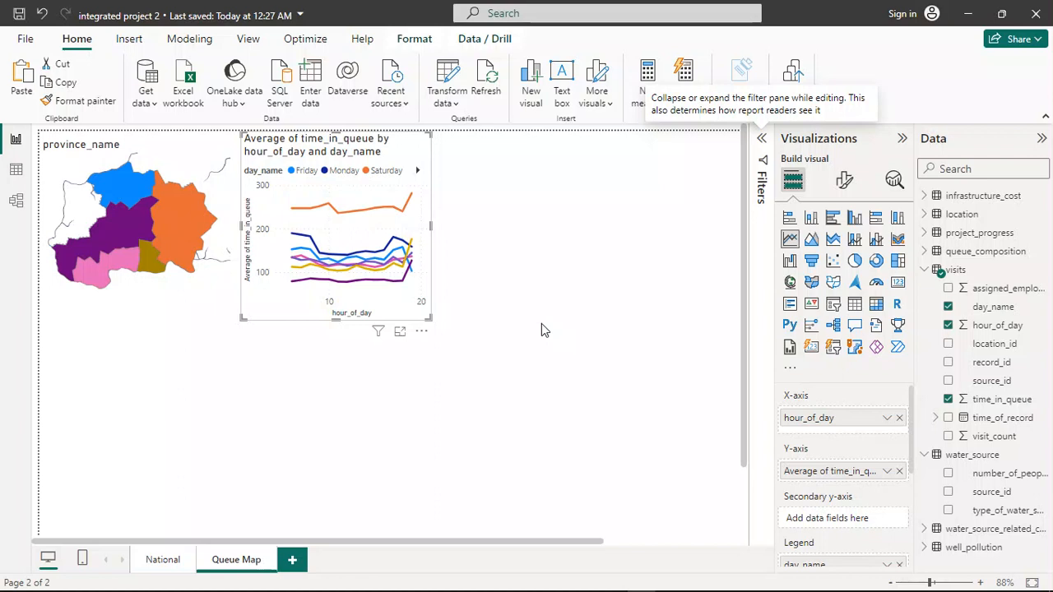
Paste a copy of the average time_in_queue line chart onto the Queue Map page.
right_click(414, 302)
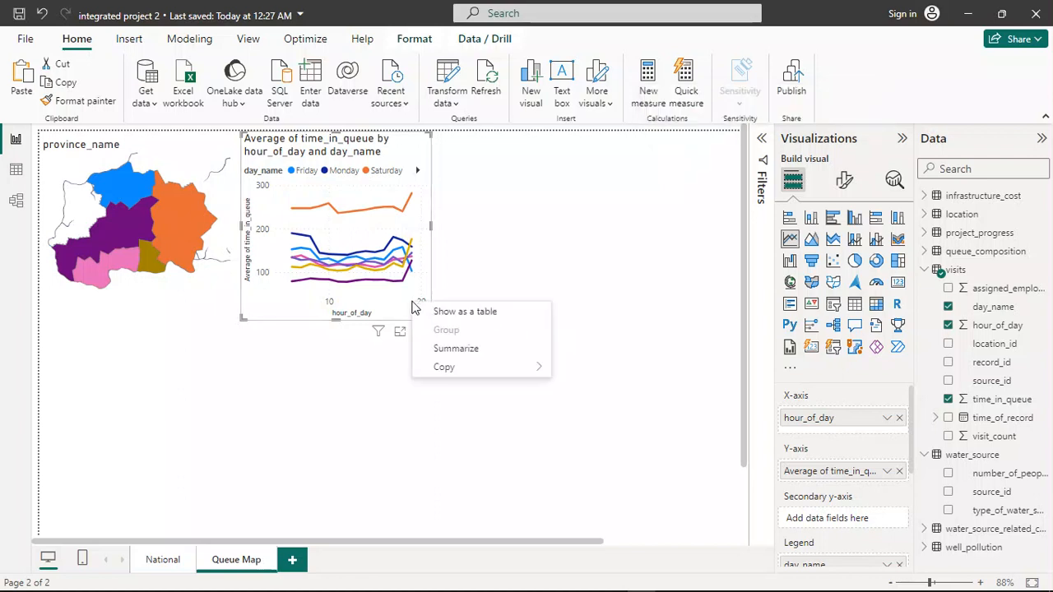
scroll(504, 237, "down", 1)
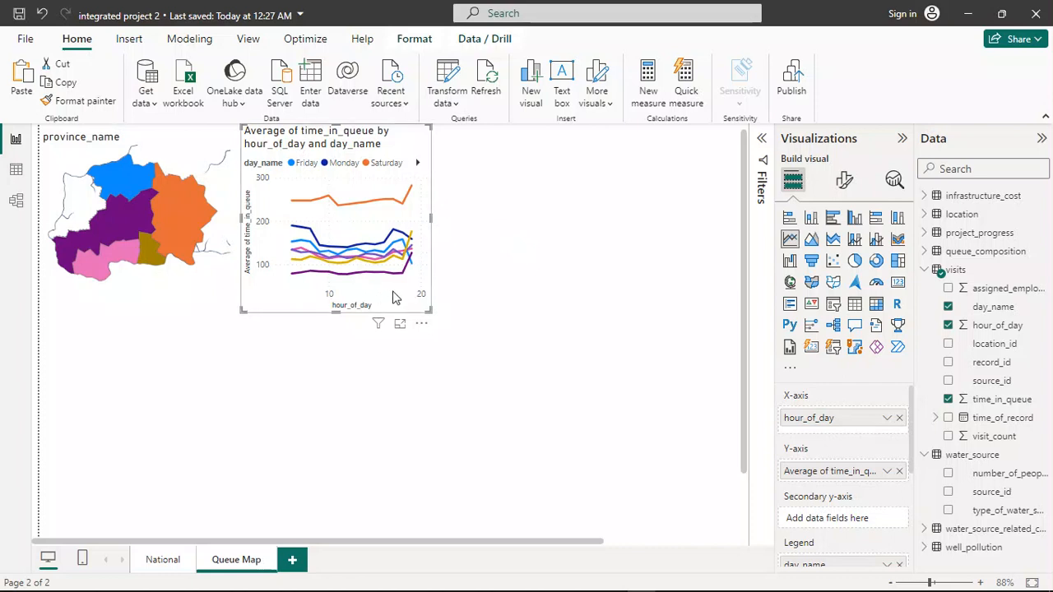
key("ctrl+v")
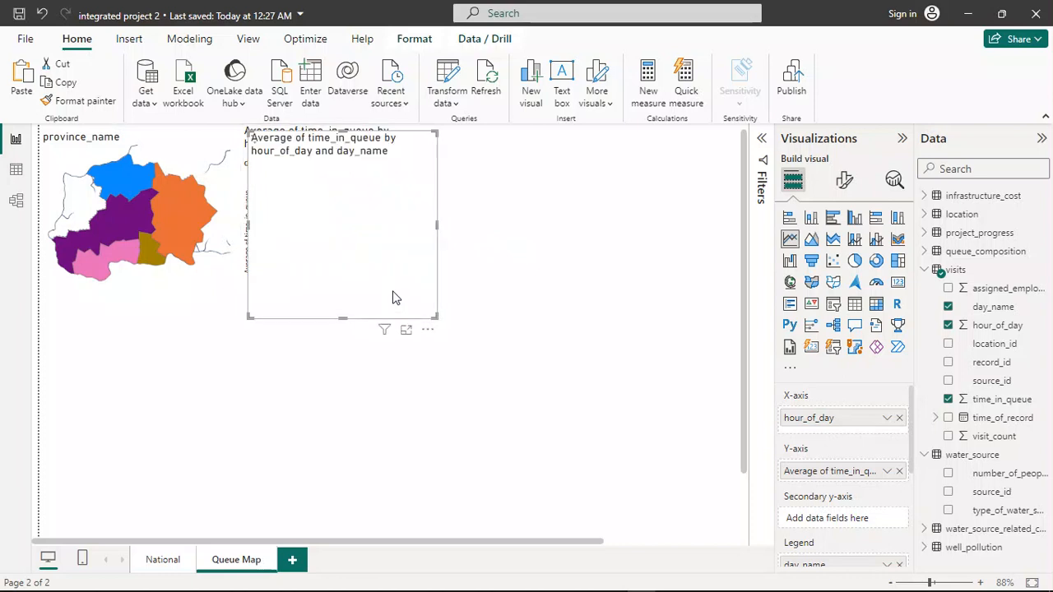
Try moving the copied line chart to the empty area beside the original, and undo the moves.
left_click_drag(406, 148, 636, 168)
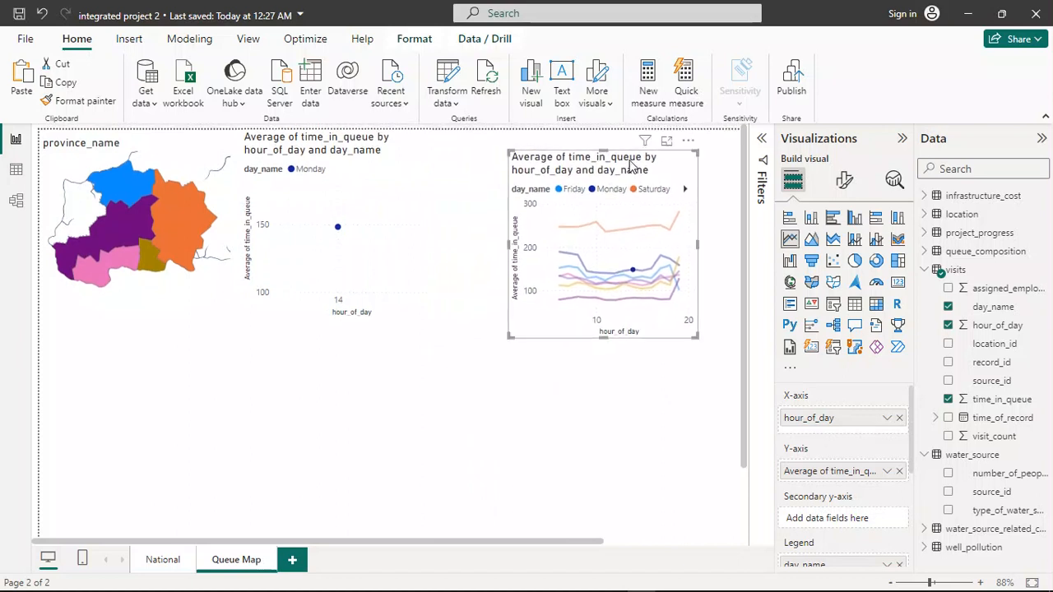
left_click(471, 385)
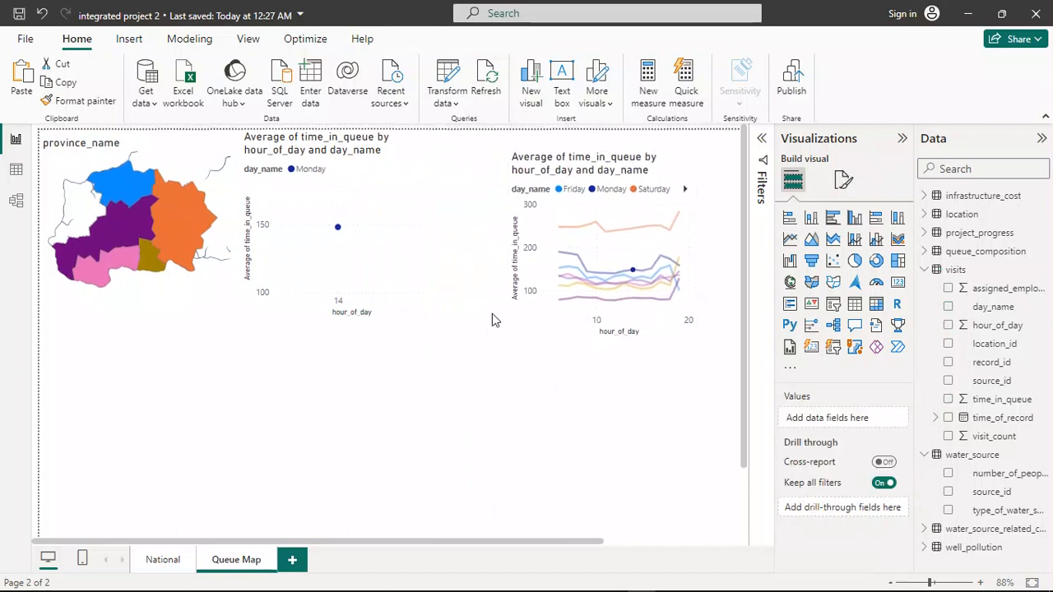
key("ctrl+z")
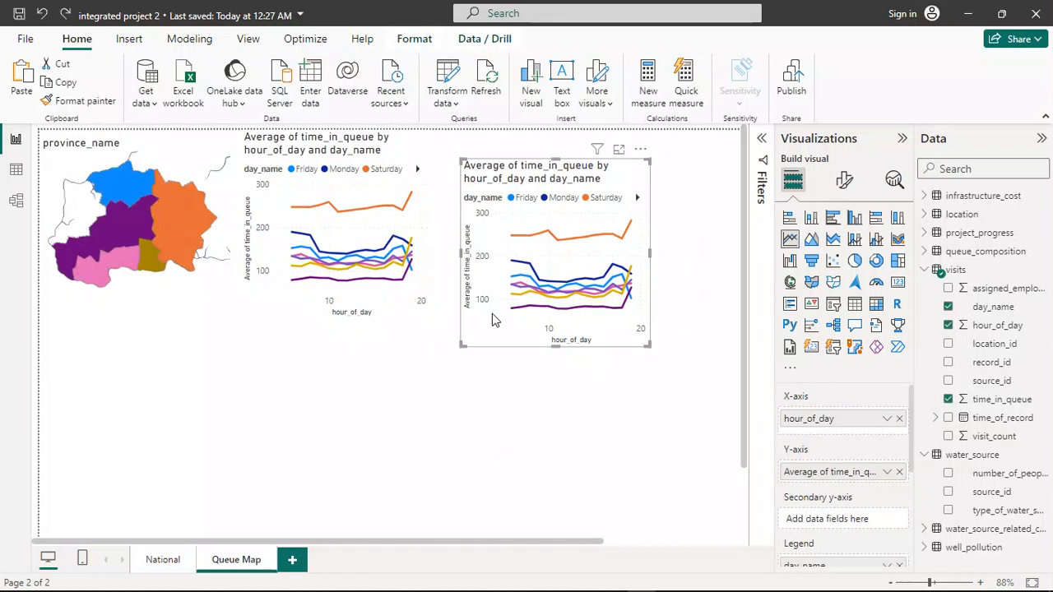
key("ctrl+z")
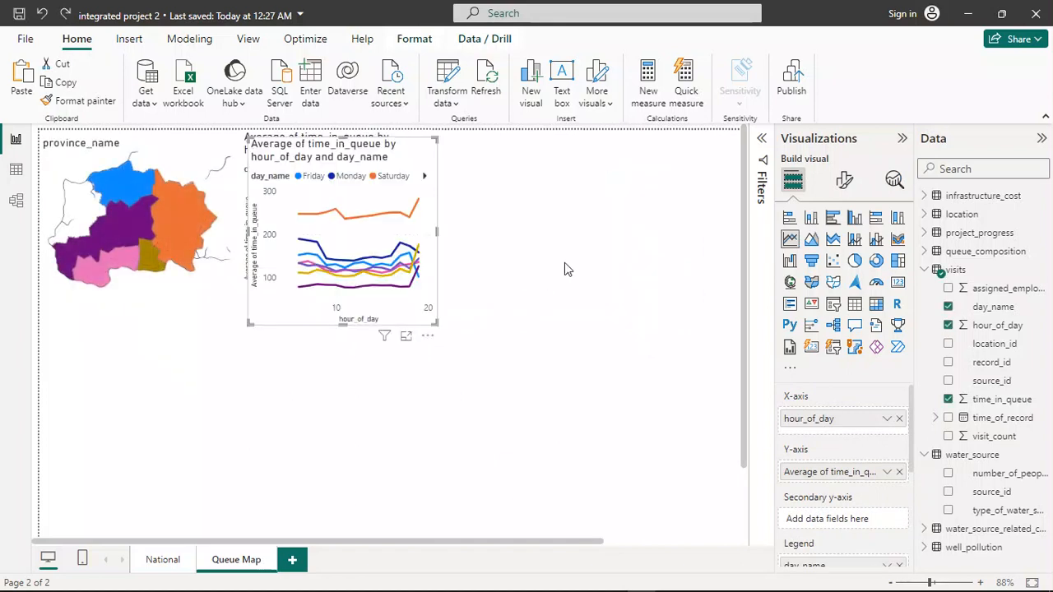
Add a clustered column chart with day_name on the X-axis and time_in_queue from the visits table on the Y-axis.
left_click(564, 269)
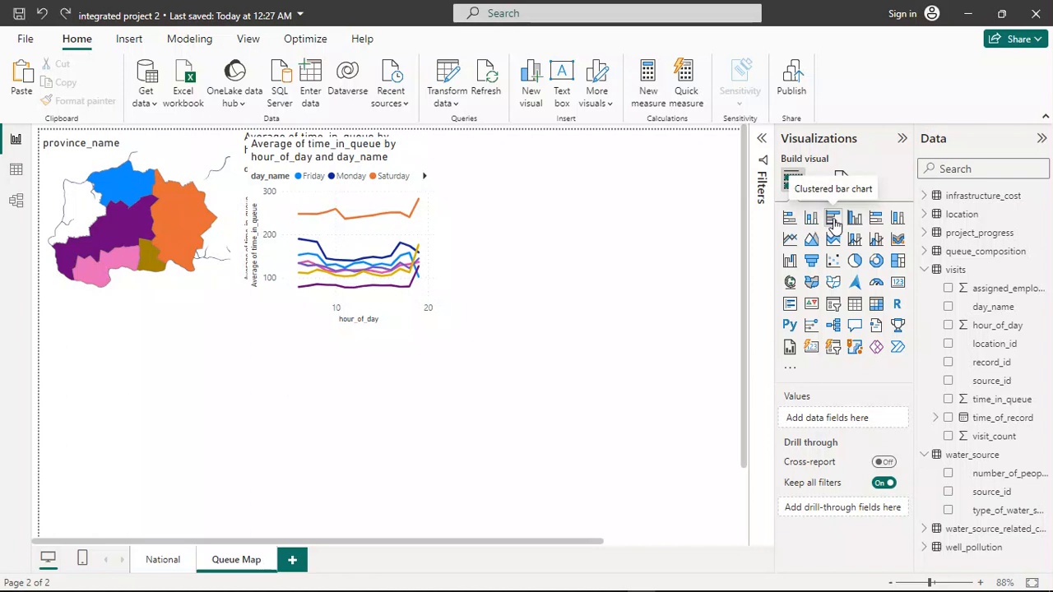
left_click(855, 219)
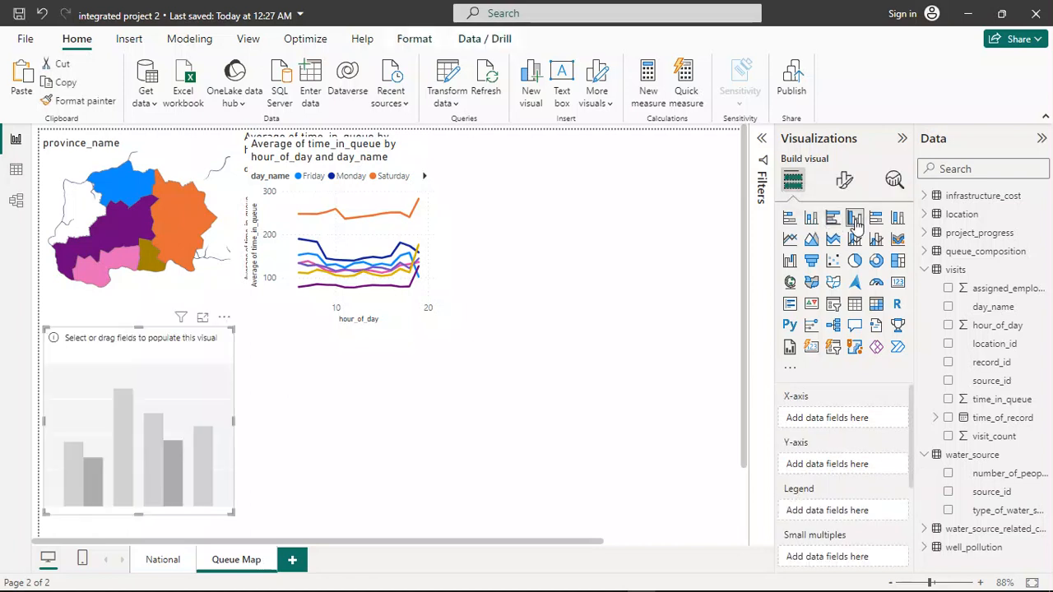
scroll(499, 329, "down", 2)
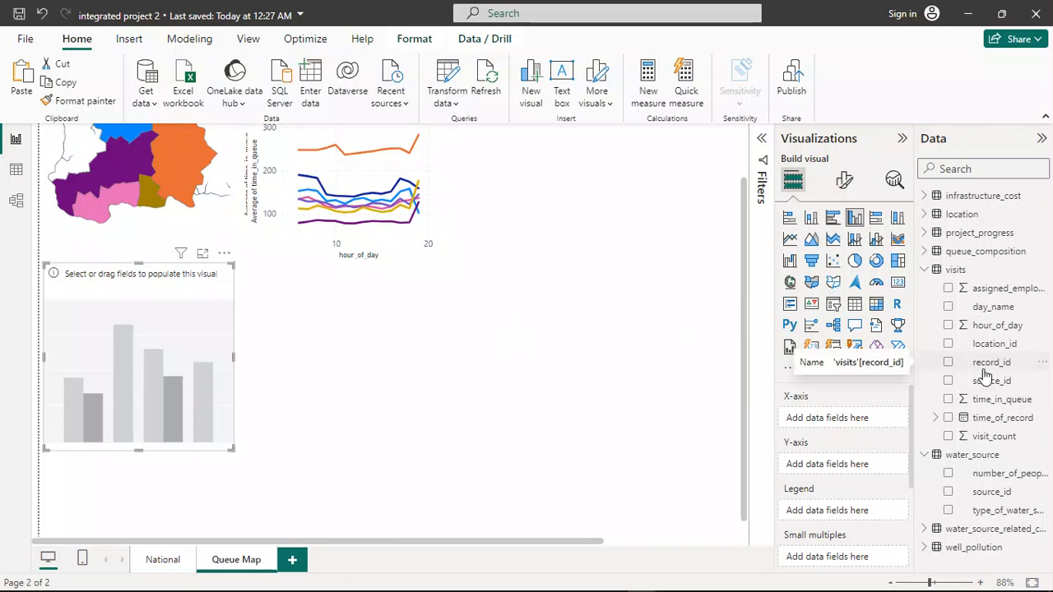
left_click_drag(989, 308, 851, 426)
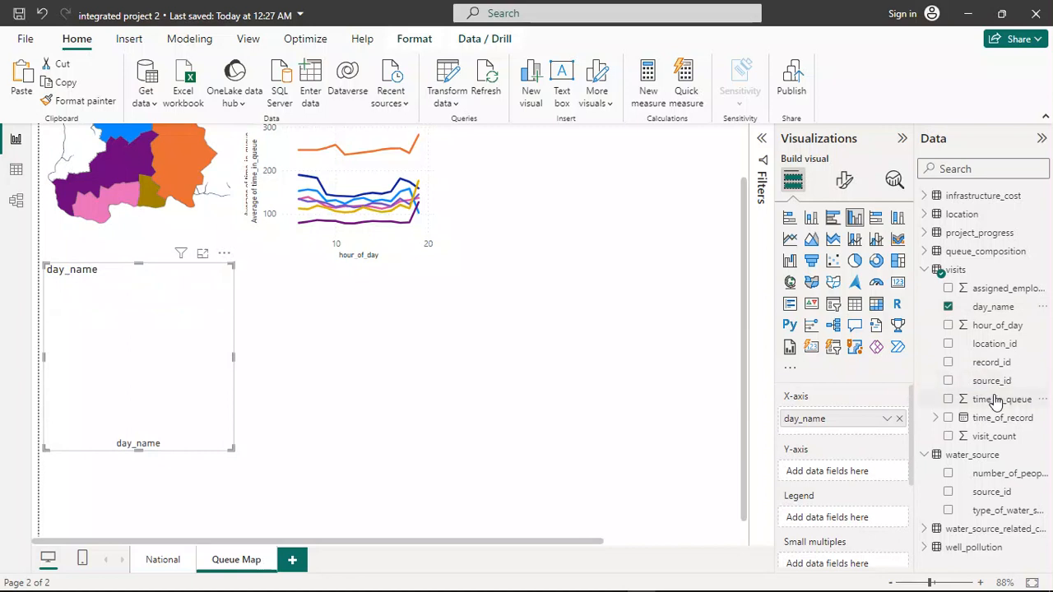
left_click_drag(996, 400, 863, 478)
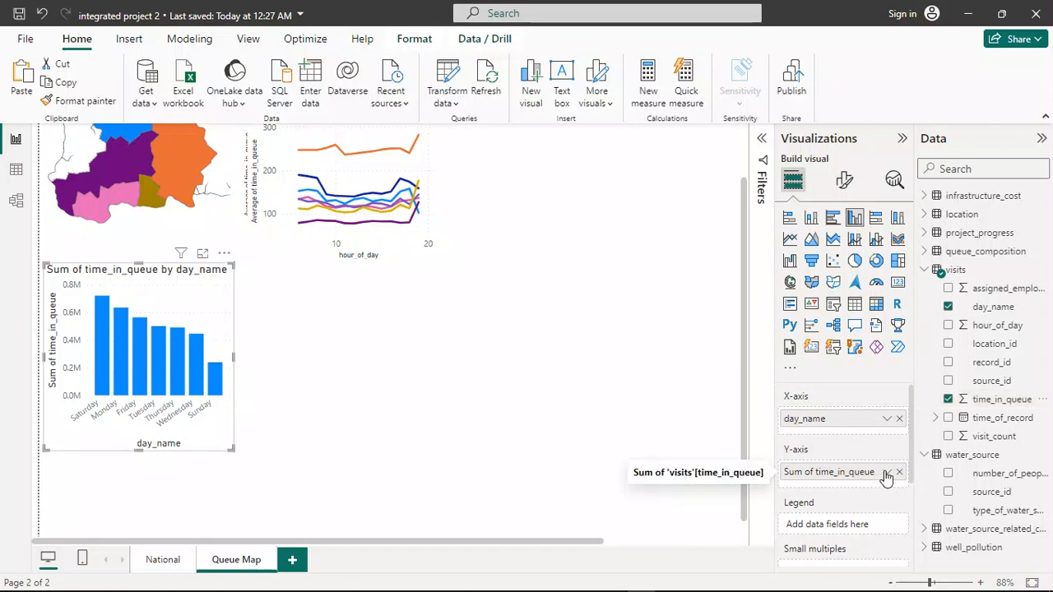
Set the column chart's time_in_queue aggregation to Average.
left_click(886, 474)
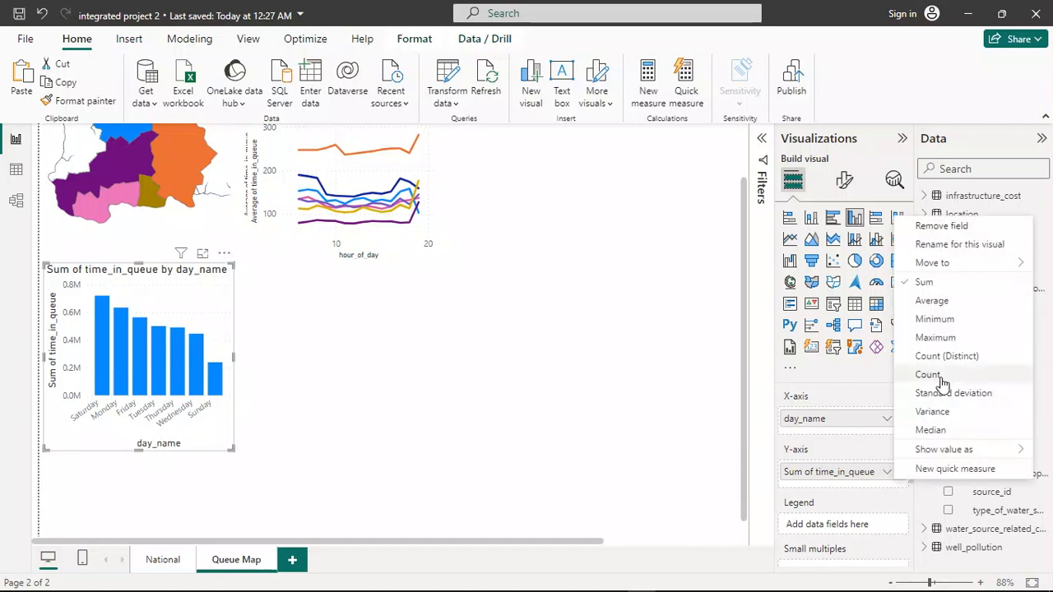
left_click(943, 302)
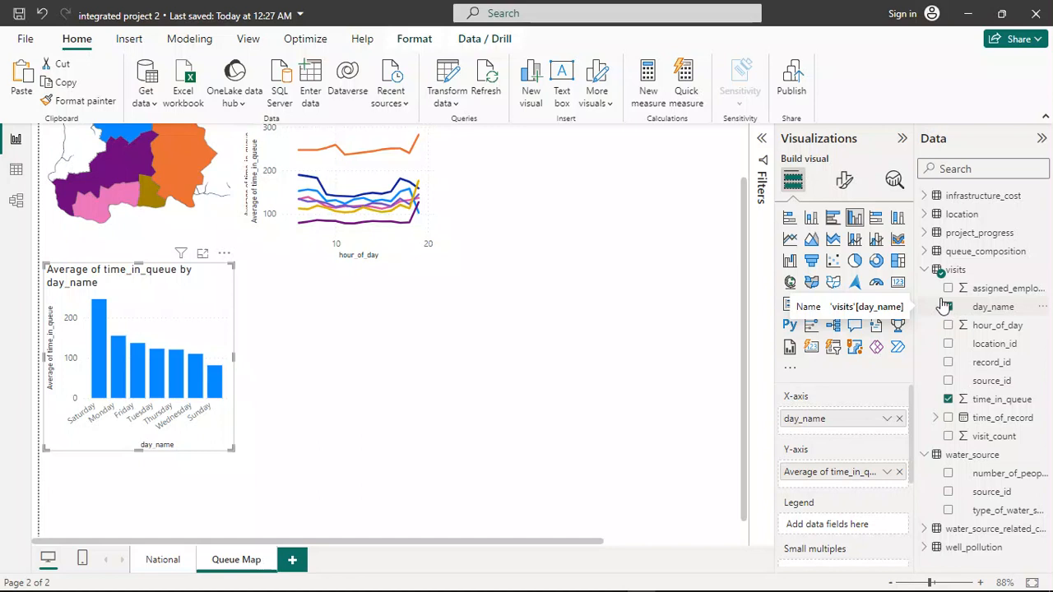
left_click(947, 307)
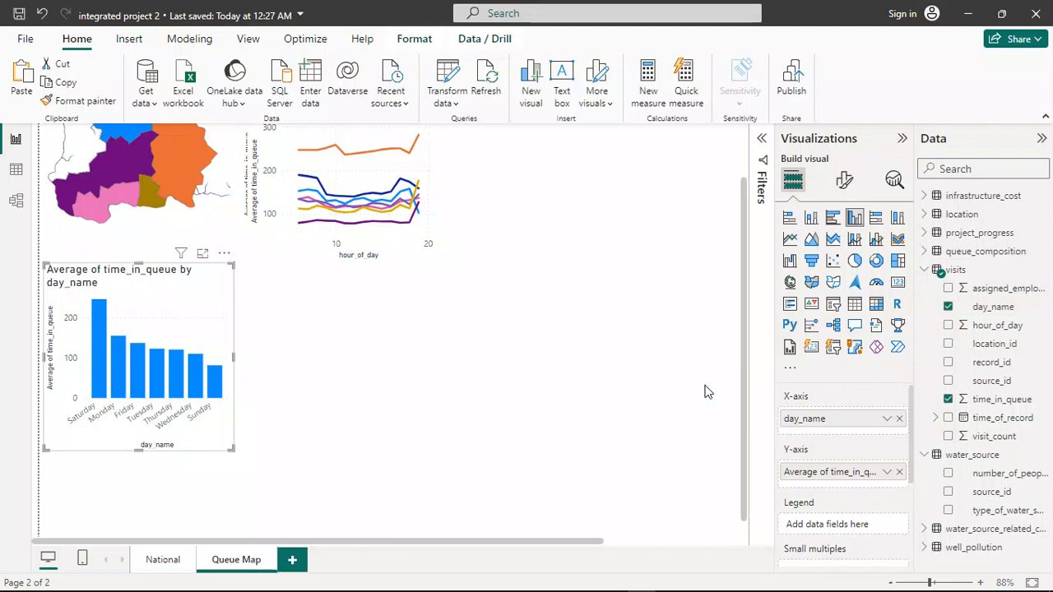
left_click(431, 349)
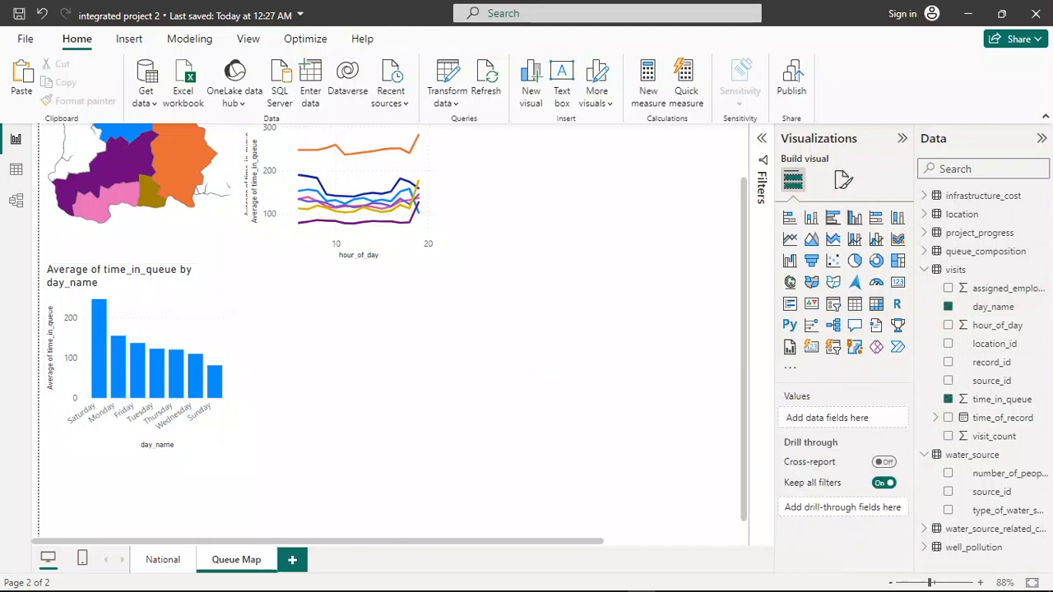
Check the list of plots required for the Queues page in the Part_2 PDF brief, and return to the report.
left_click(214, 582)
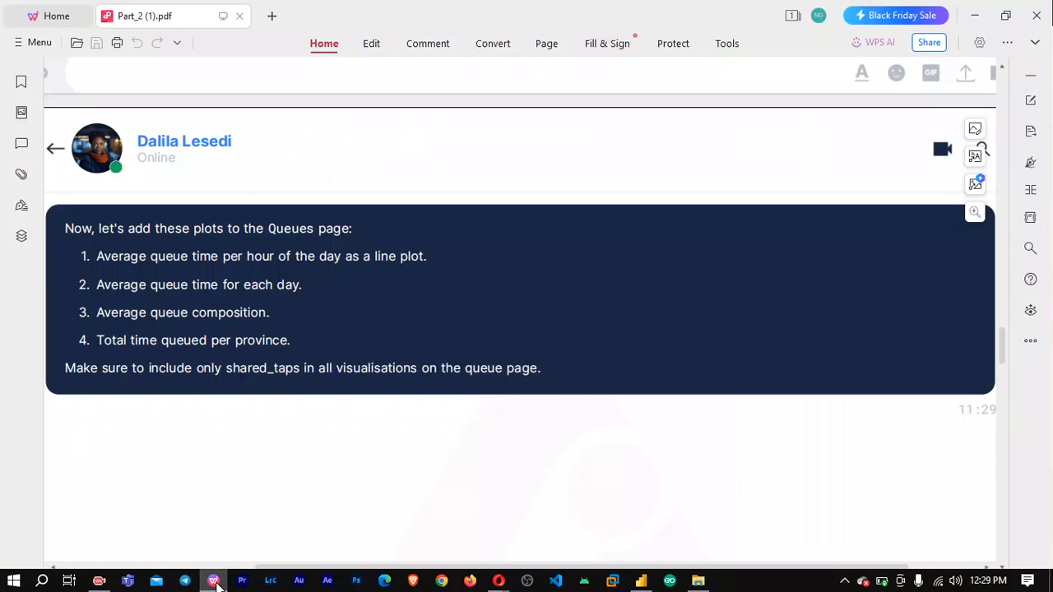
left_click(214, 582)
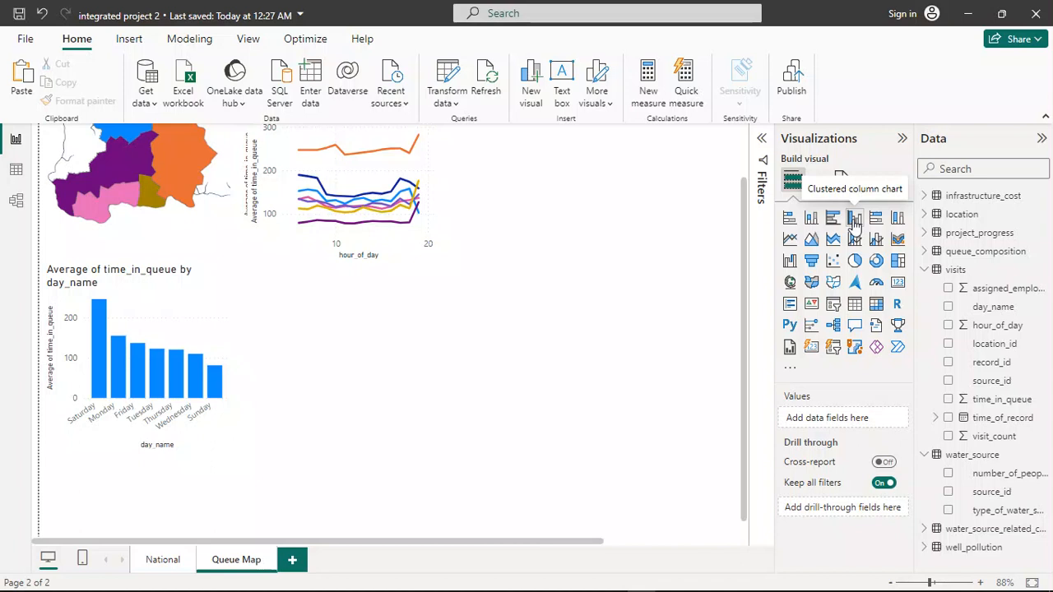
left_click(855, 218)
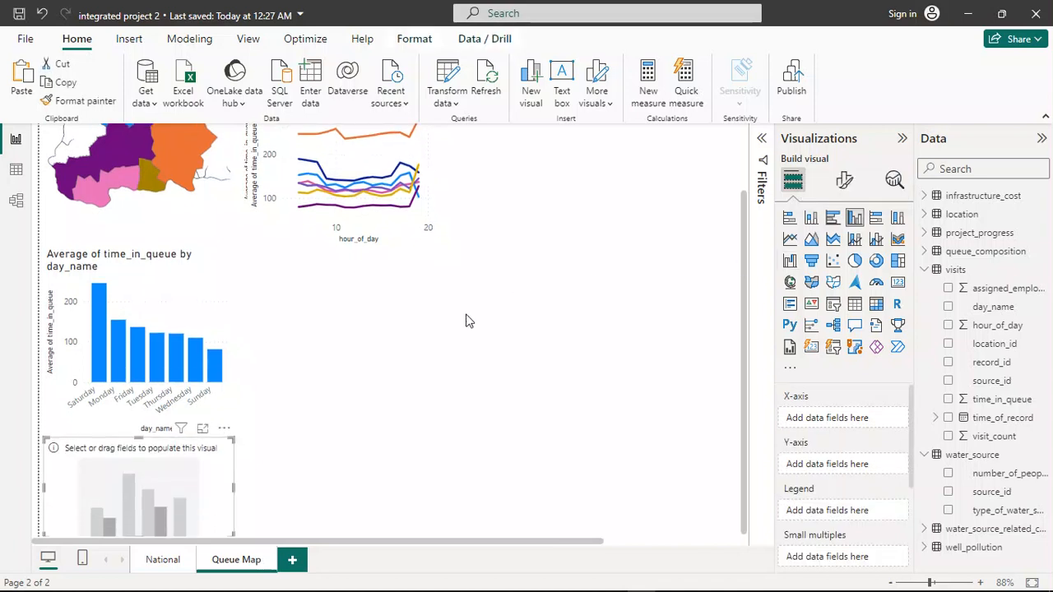
left_click_drag(209, 462, 412, 334)
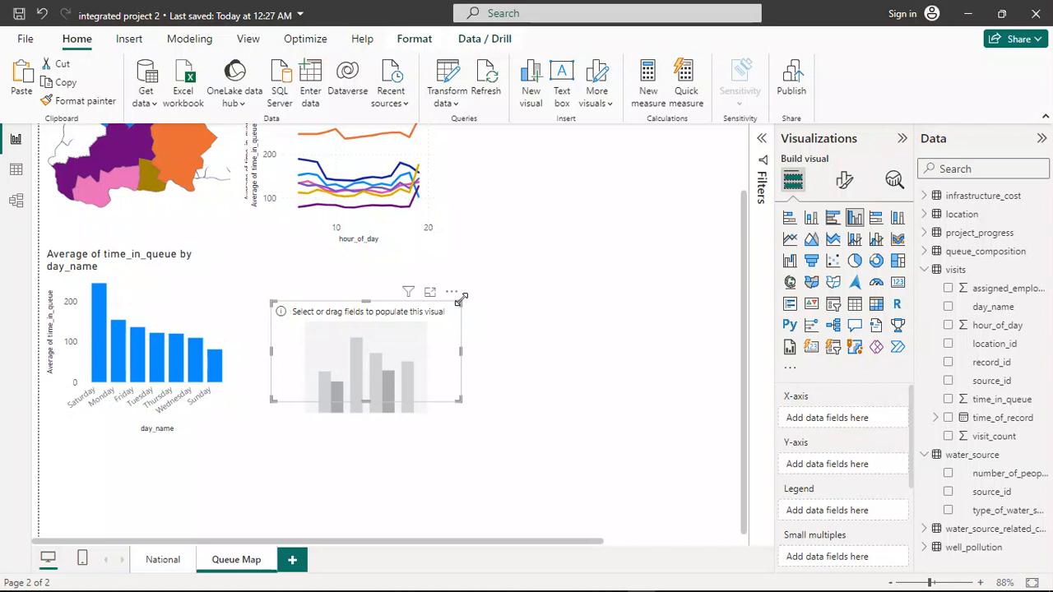
key("ctrl+z")
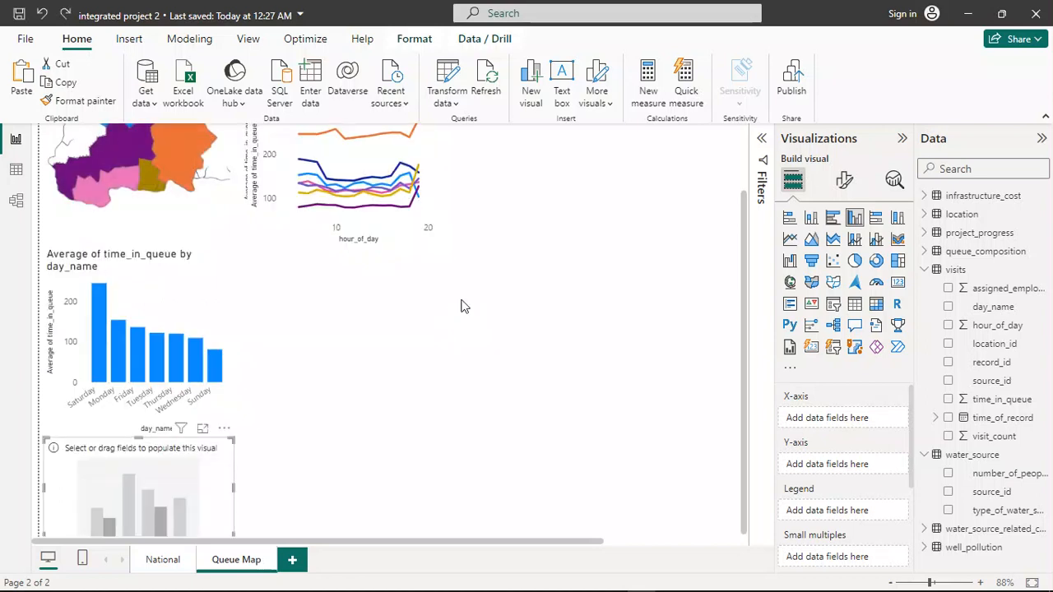
key("ctrl+z")
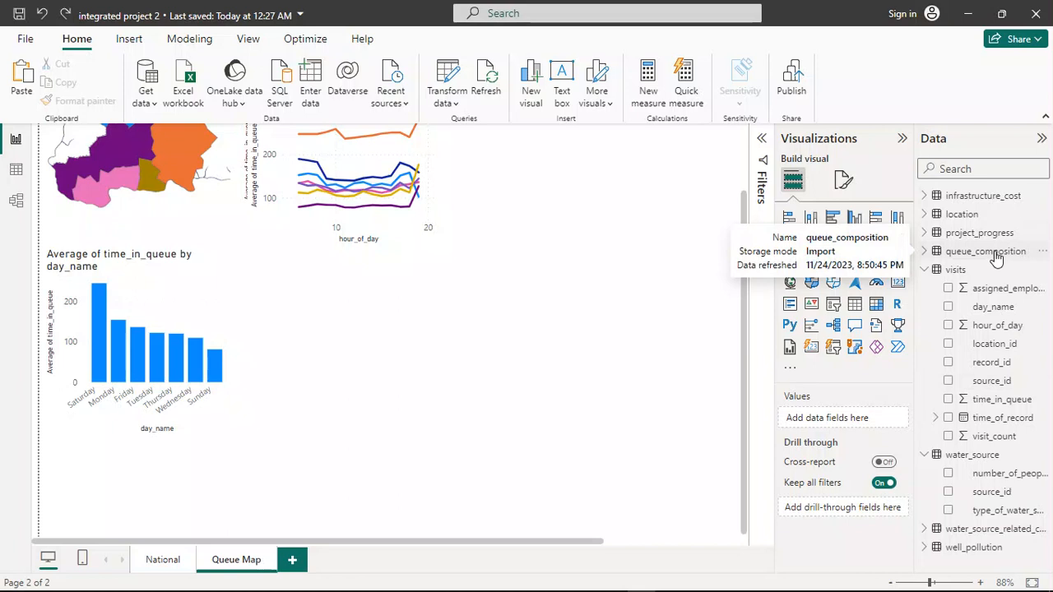
Create a chart from the queue_composition table with percent_child, percent_female and percent_male as its values, without record_id.
left_click(925, 251)
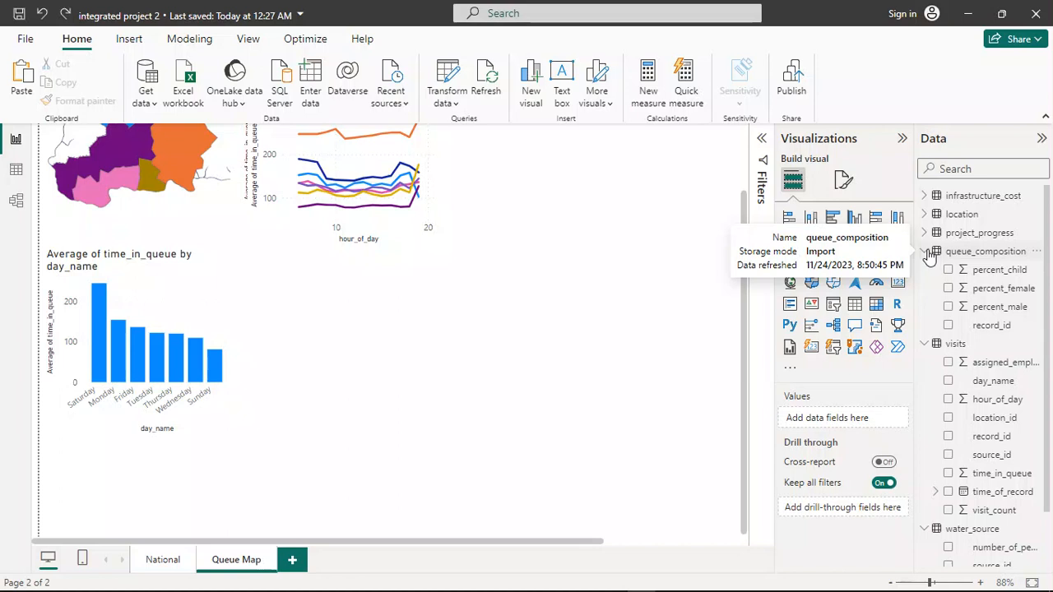
left_click(969, 169)
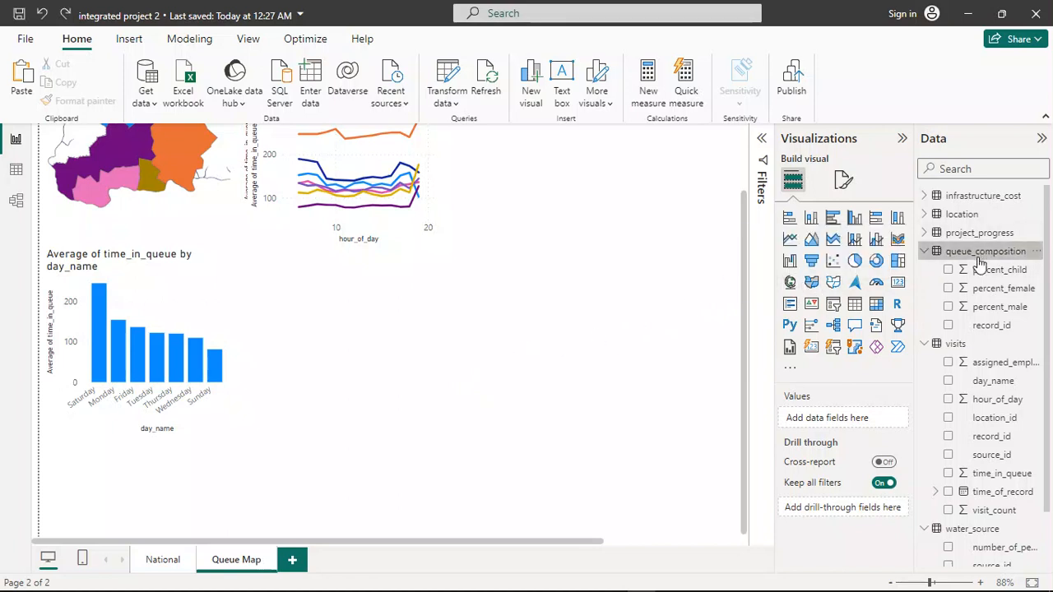
left_click_drag(983, 270, 534, 350)
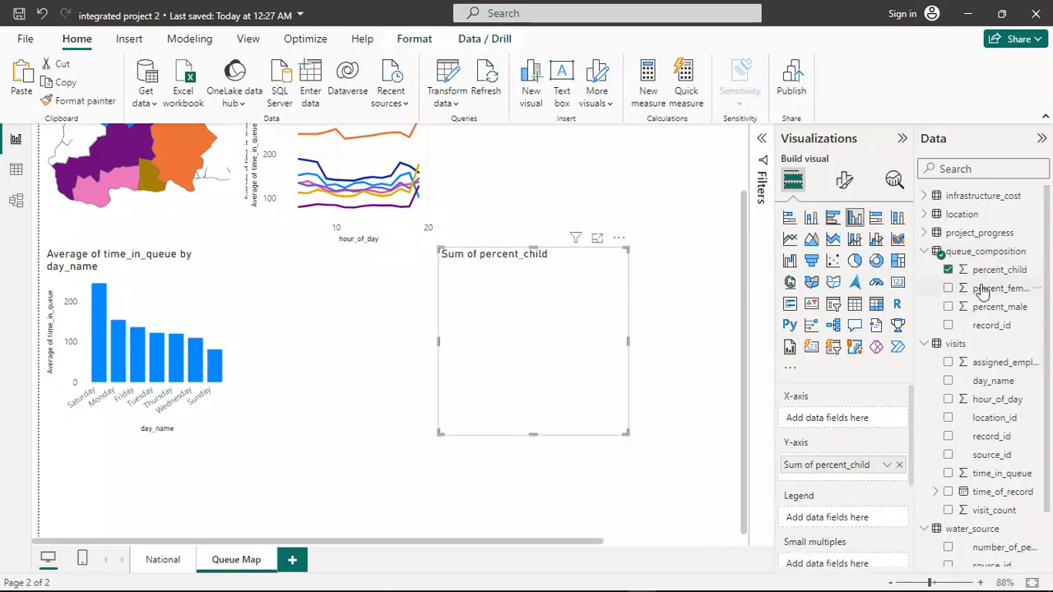
left_click_drag(733, 333, 561, 352)
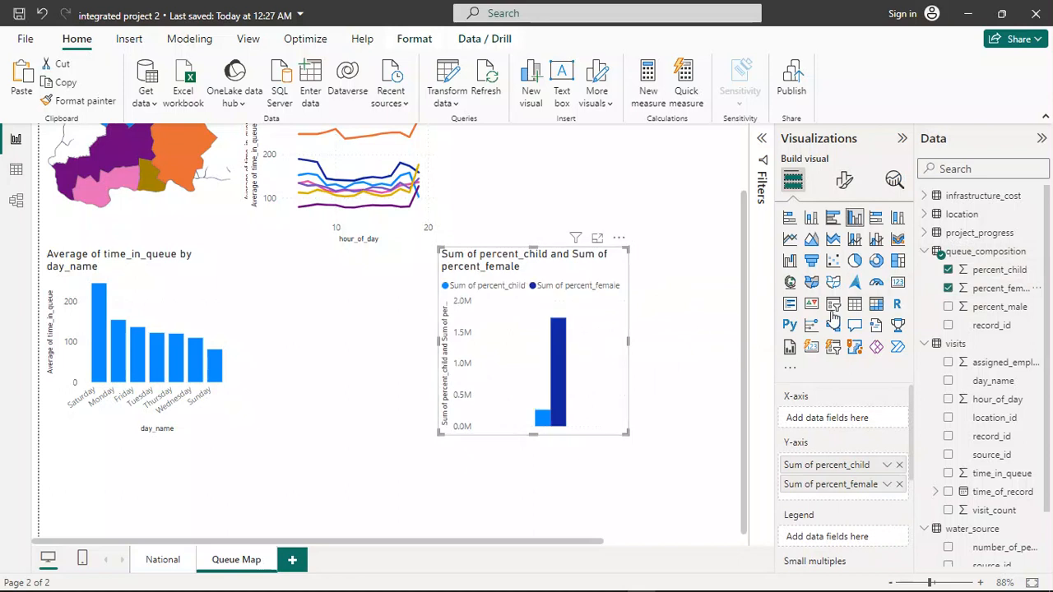
left_click_drag(991, 307, 573, 362)
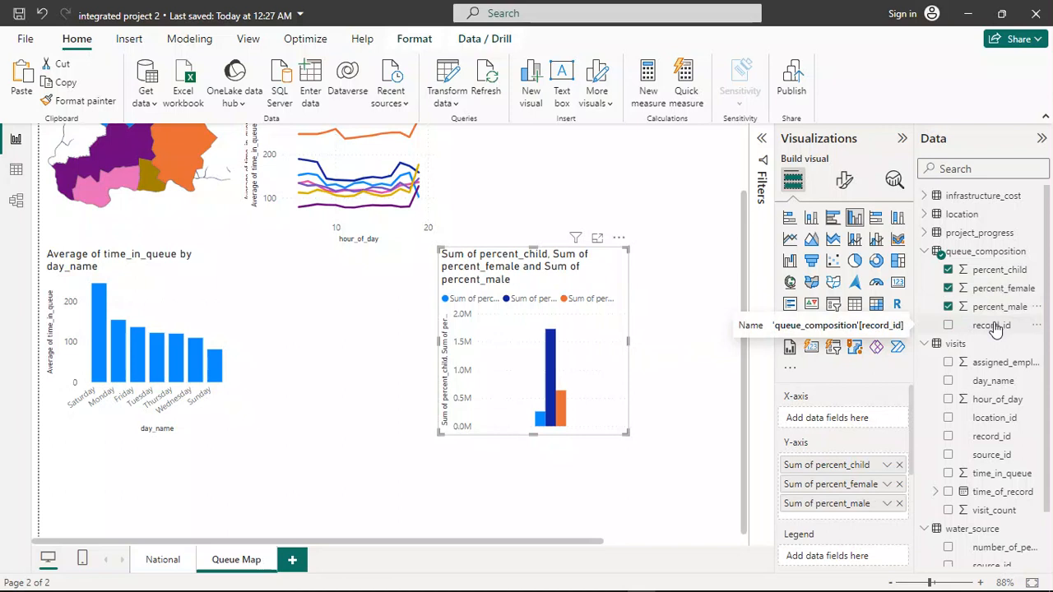
left_click_drag(996, 328, 526, 387)
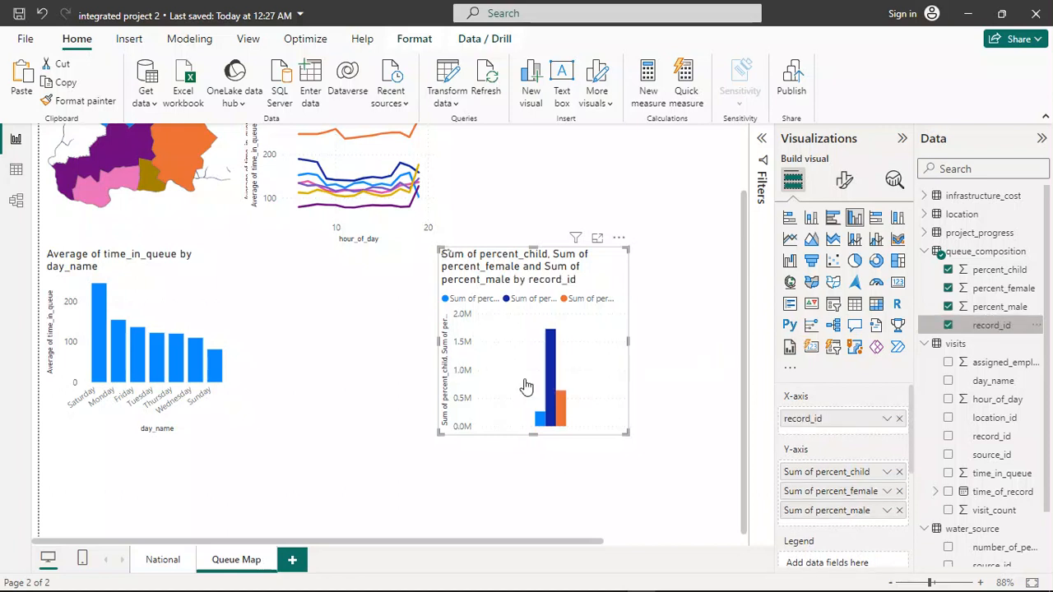
left_click(949, 326)
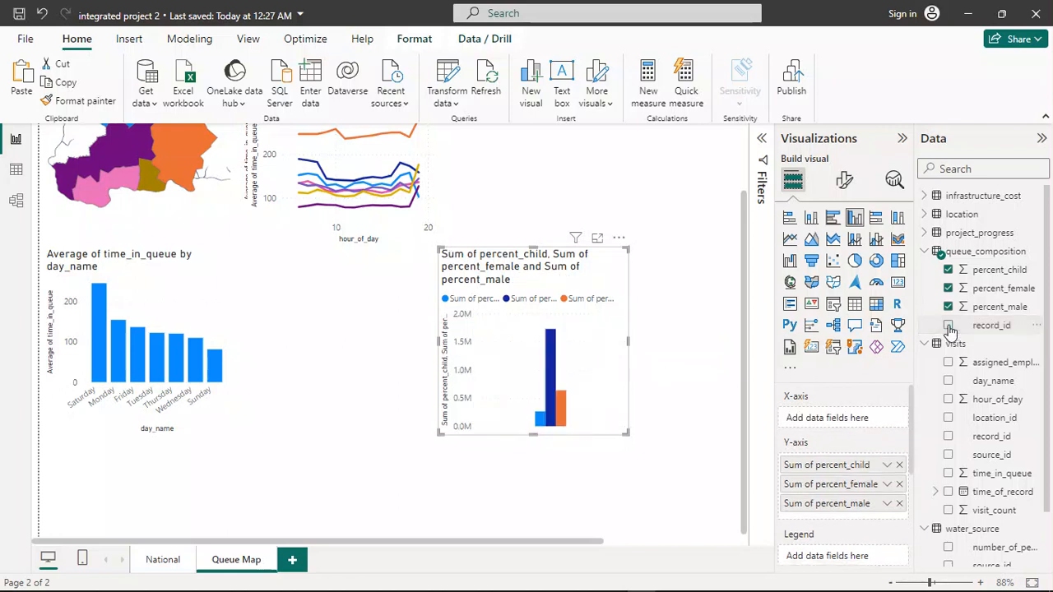
Convert the queue composition chart to a pie chart and aggregate percent_child, percent_female and percent_male by Average.
left_click(856, 262)
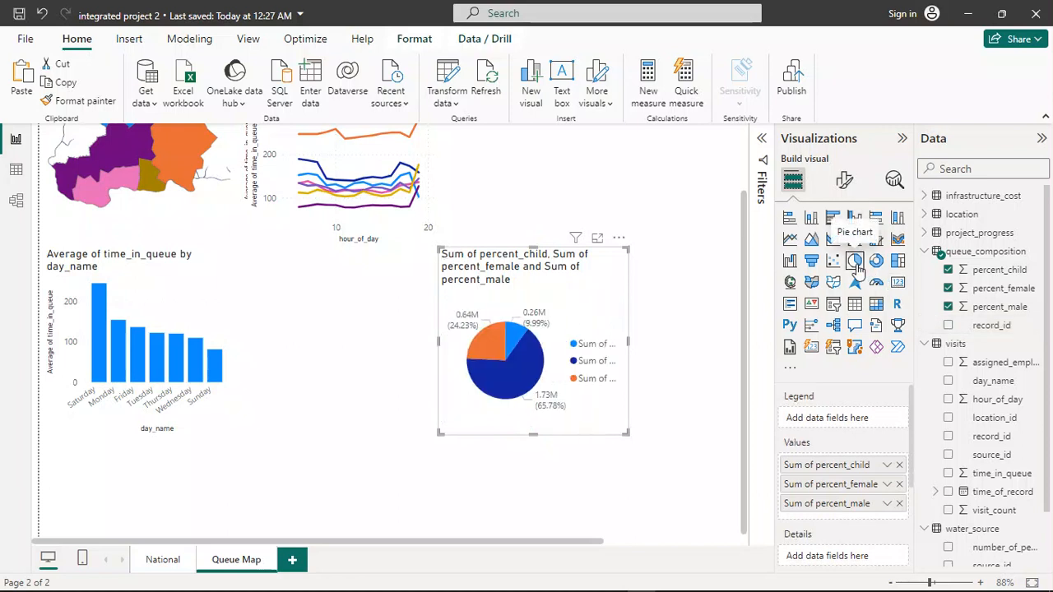
left_click(887, 466)
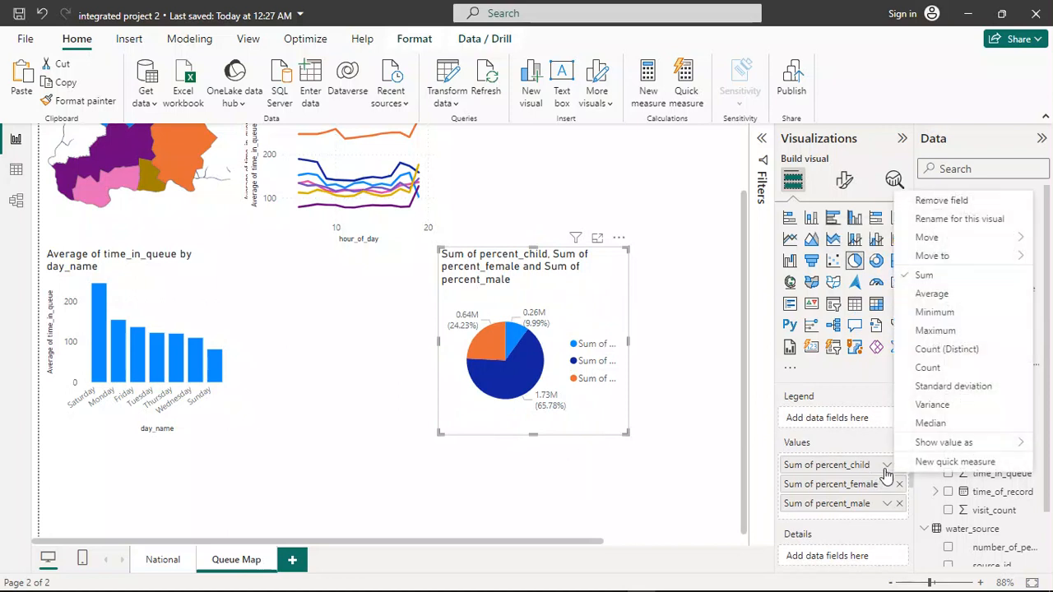
left_click(932, 295)
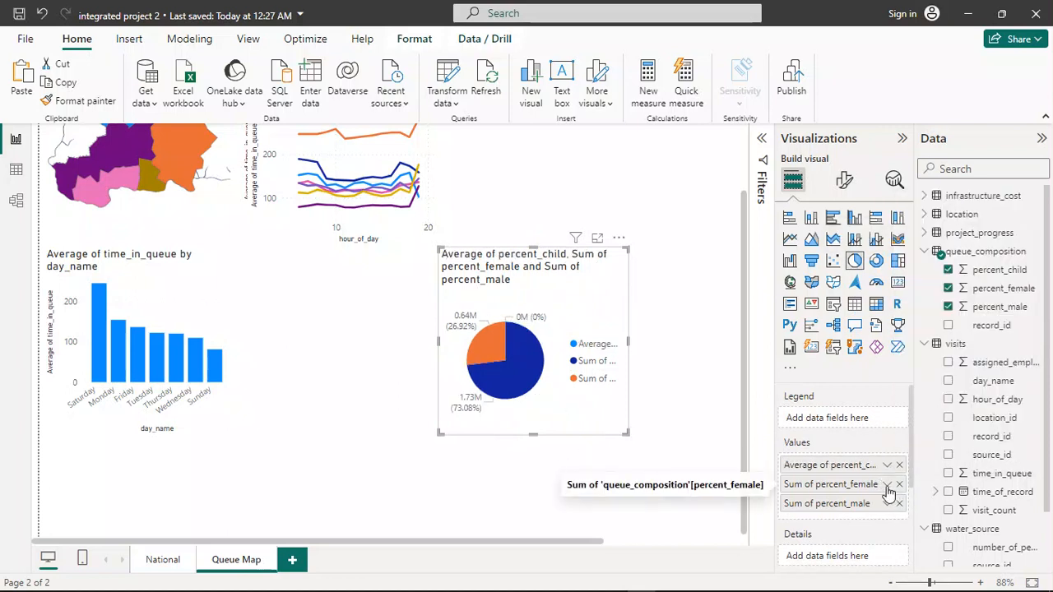
left_click(887, 485)
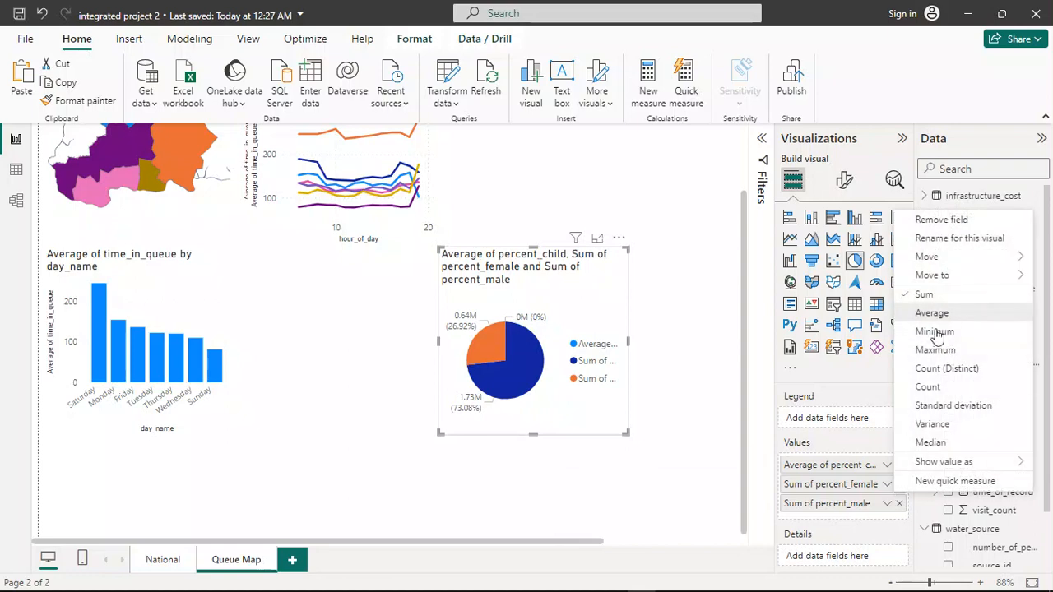
left_click(932, 313)
left_click(887, 506)
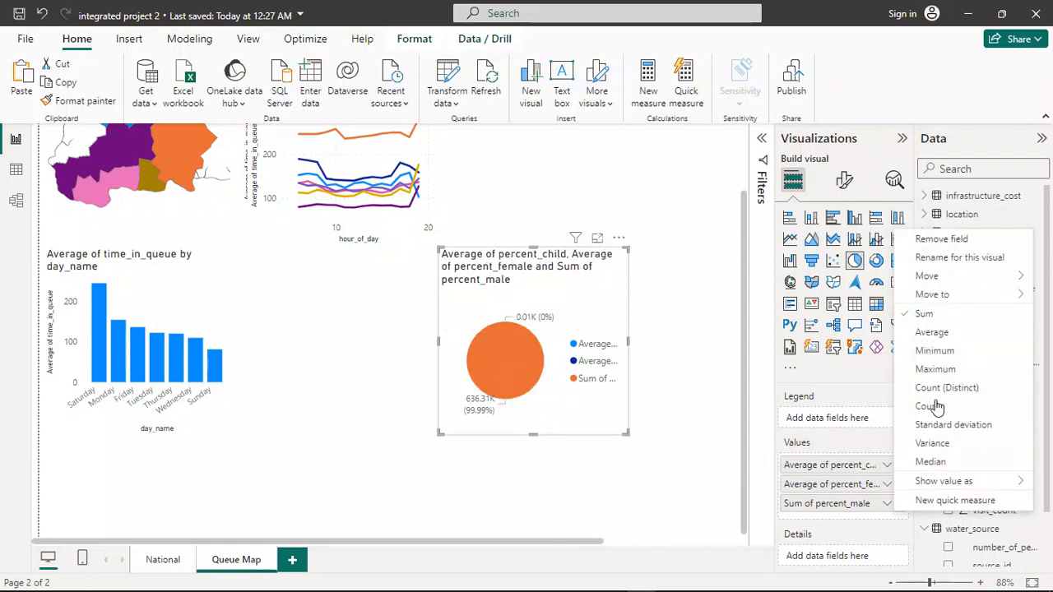
left_click(942, 332)
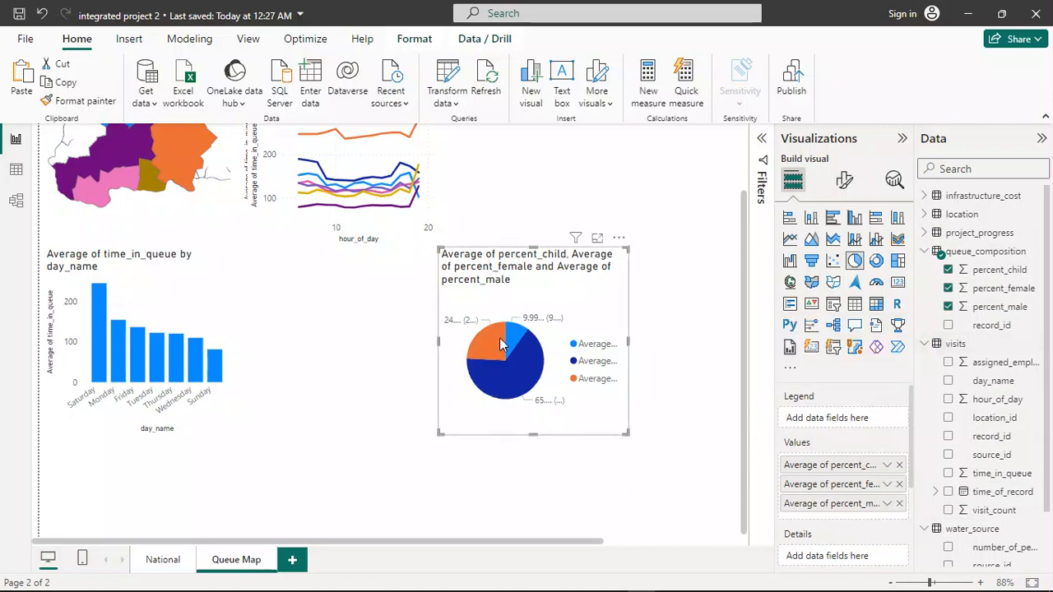
Move the pie chart next to the day_name column chart, below the line chart, and enlarge it slightly.
left_click_drag(473, 284, 318, 308)
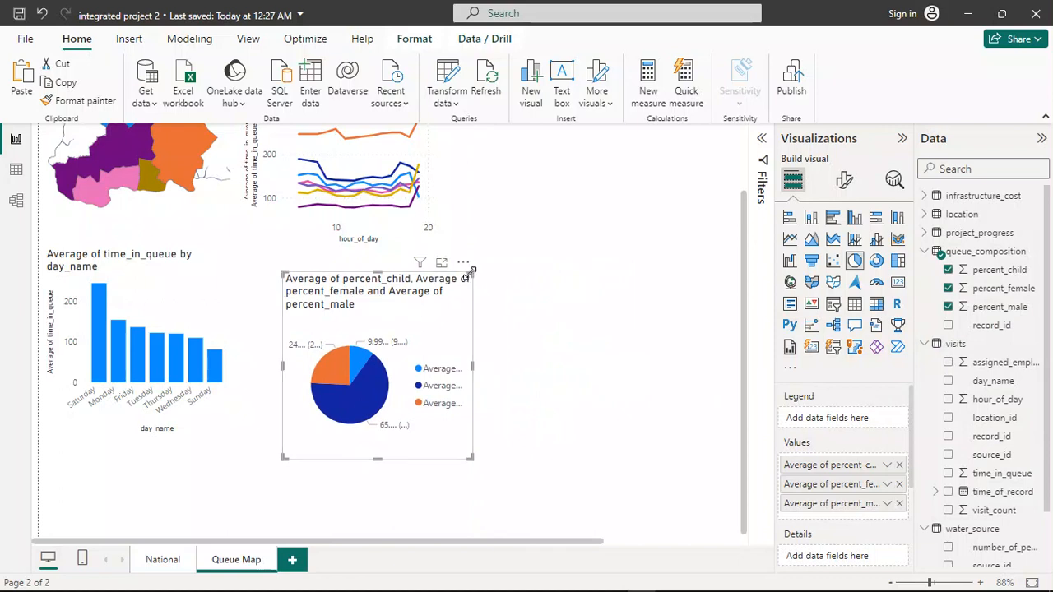
left_click_drag(474, 273, 487, 262)
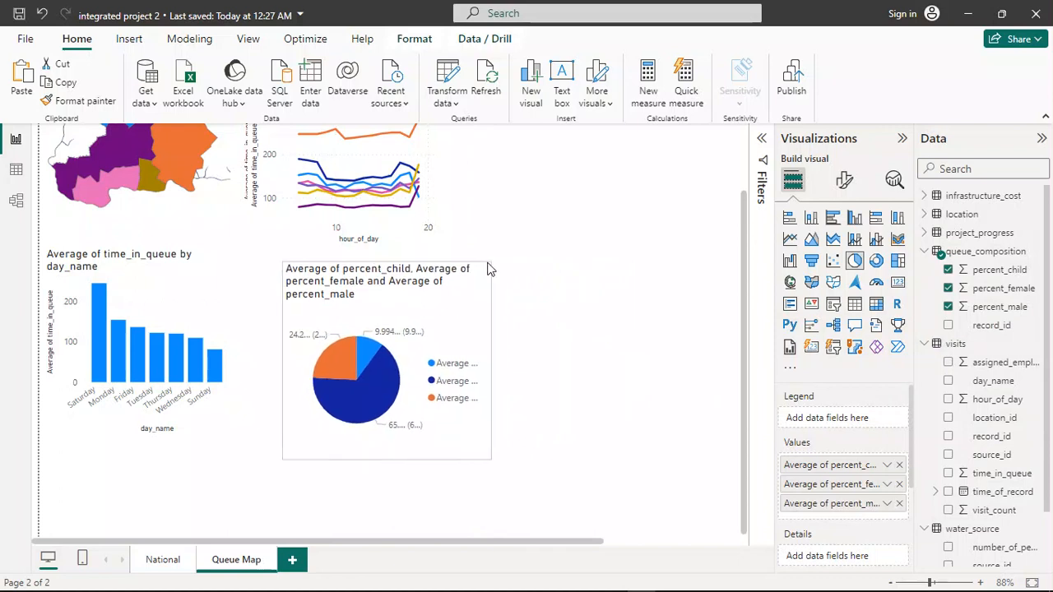
left_click(572, 301)
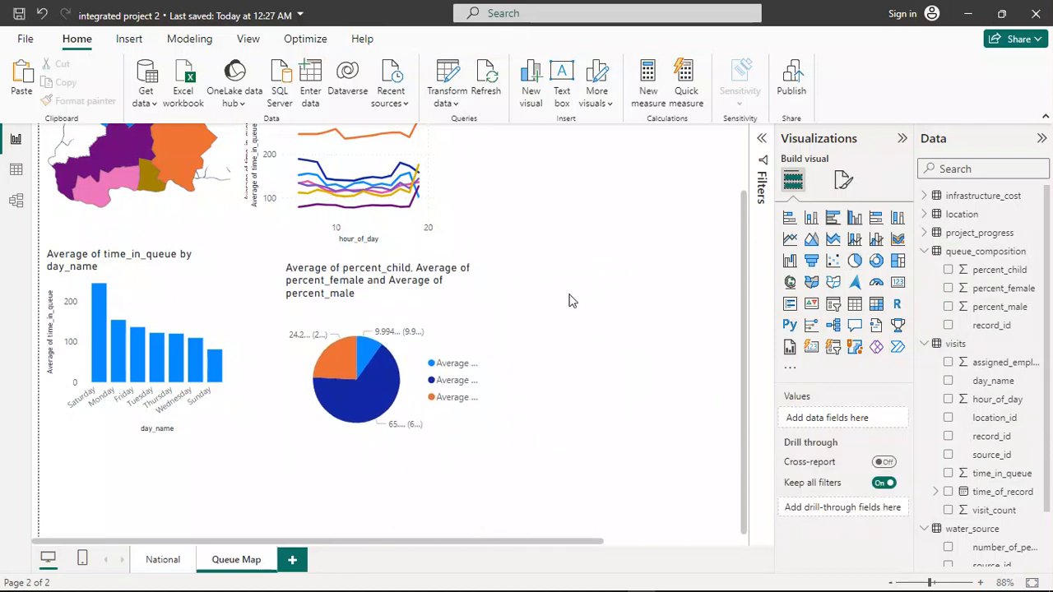
scroll(573, 301, "down", 1)
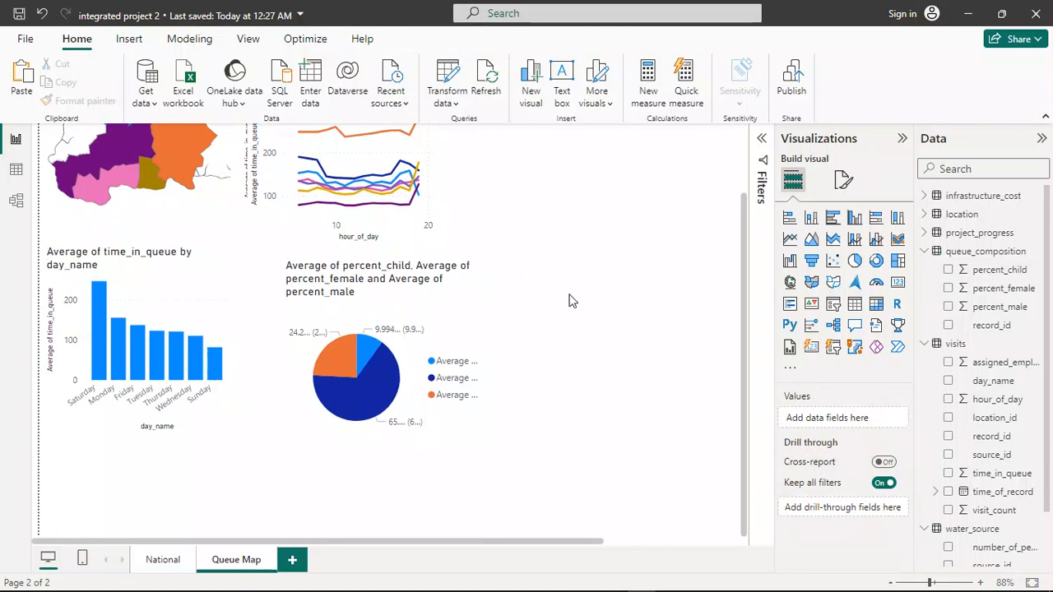
scroll(572, 302, "up", 2)
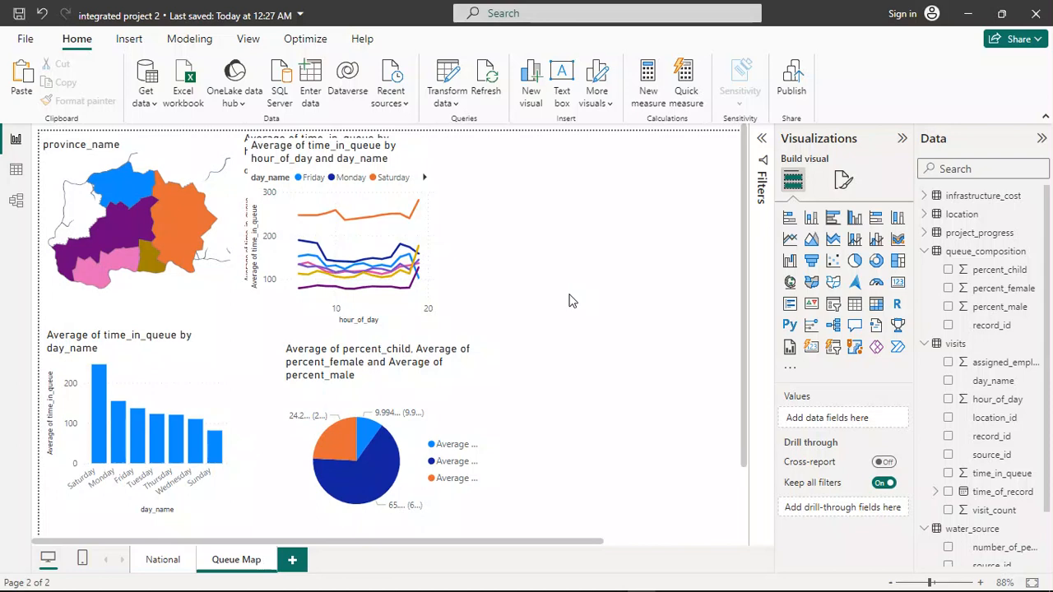
scroll(572, 301, "down", 2)
scroll(572, 301, "up", 2)
scroll(571, 301, "down", 1)
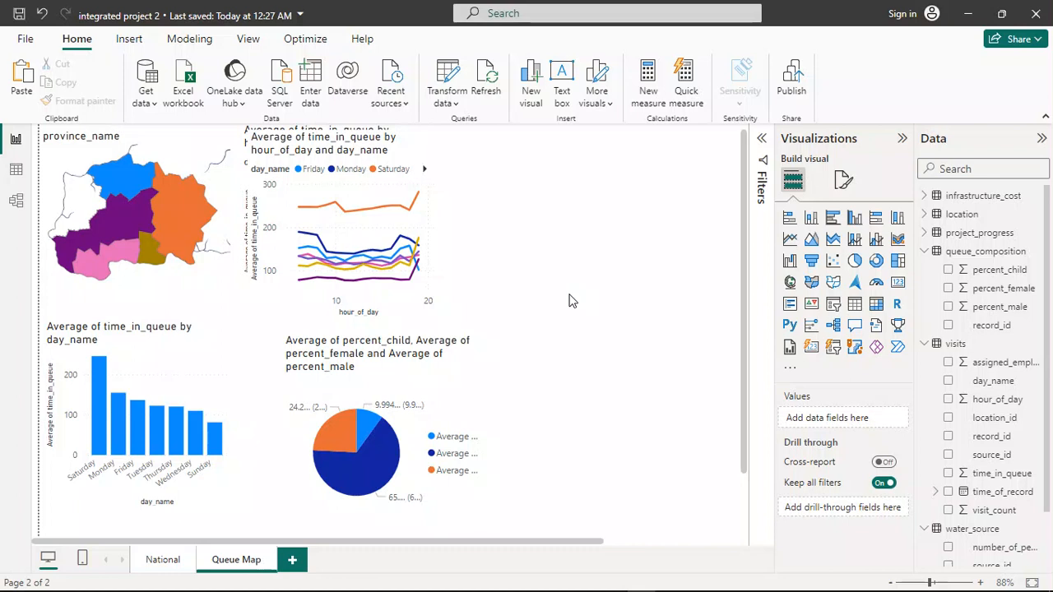
scroll(572, 300, "up", 1)
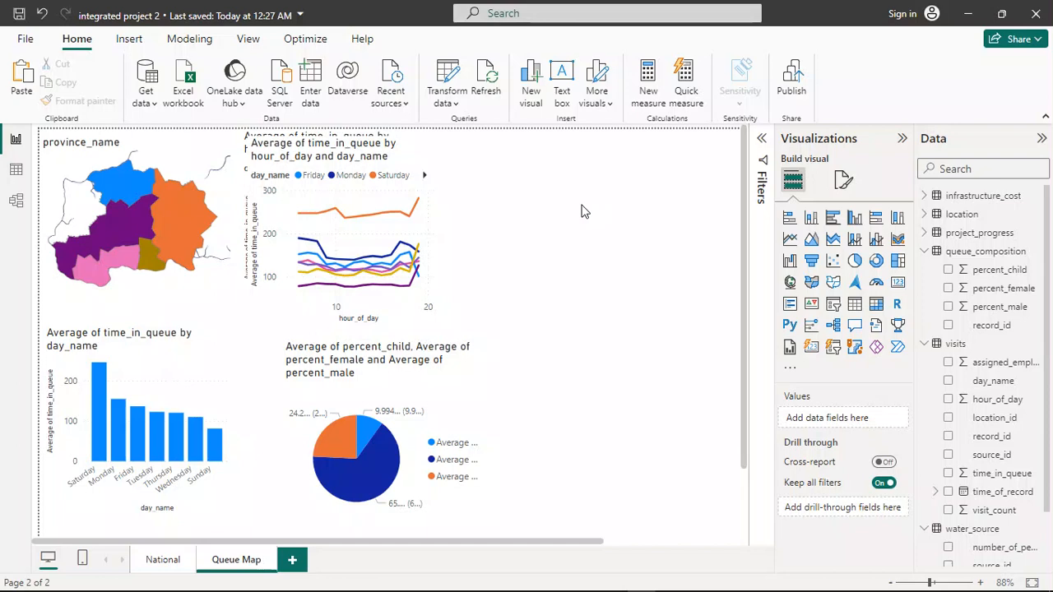
Add a blank clustered column chart, place it in the empty area beside the line chart and enlarge it.
left_click(855, 219)
scroll(506, 218, "down", 2)
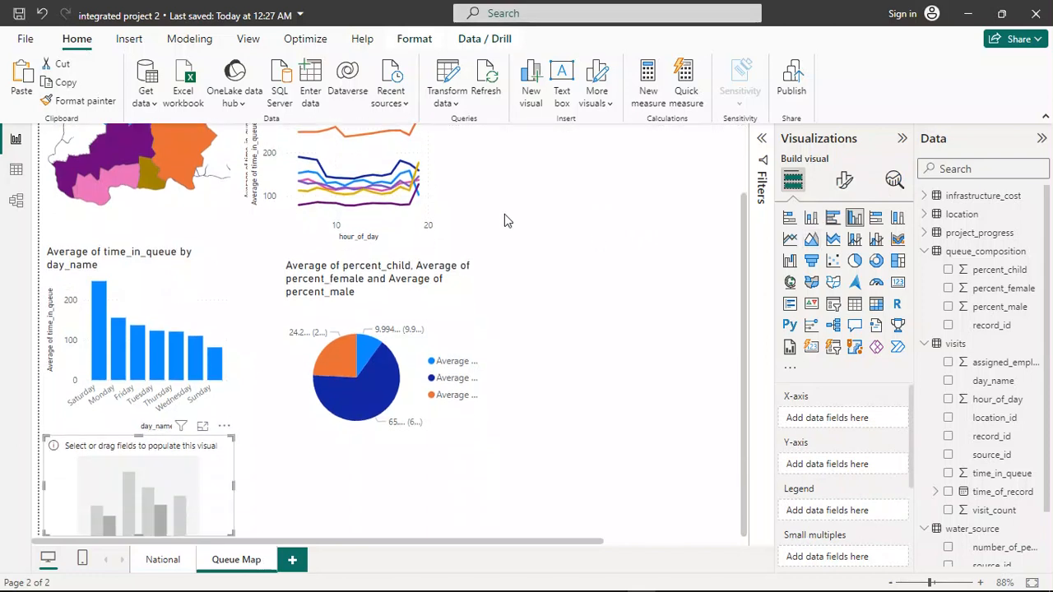
left_click_drag(189, 451, 647, 177)
scroll(646, 177, "up", 2)
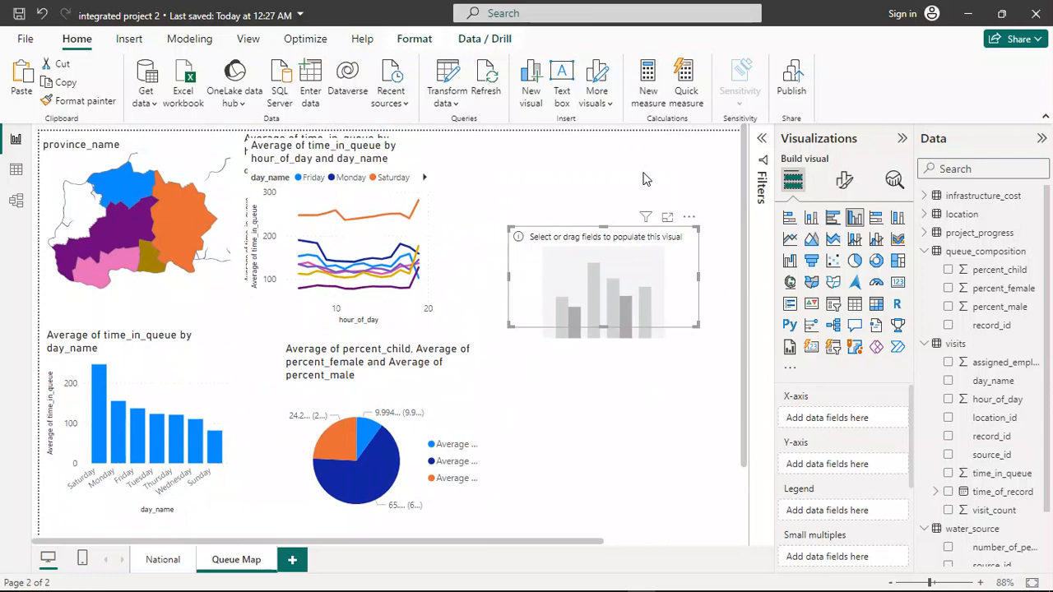
left_click_drag(613, 247, 596, 158)
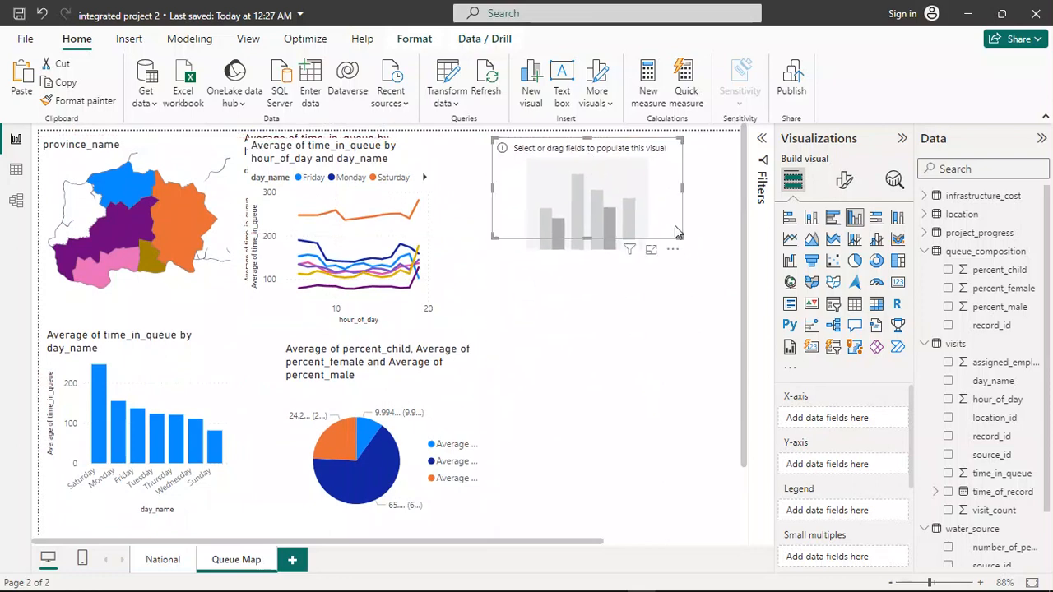
left_click_drag(682, 241, 723, 303)
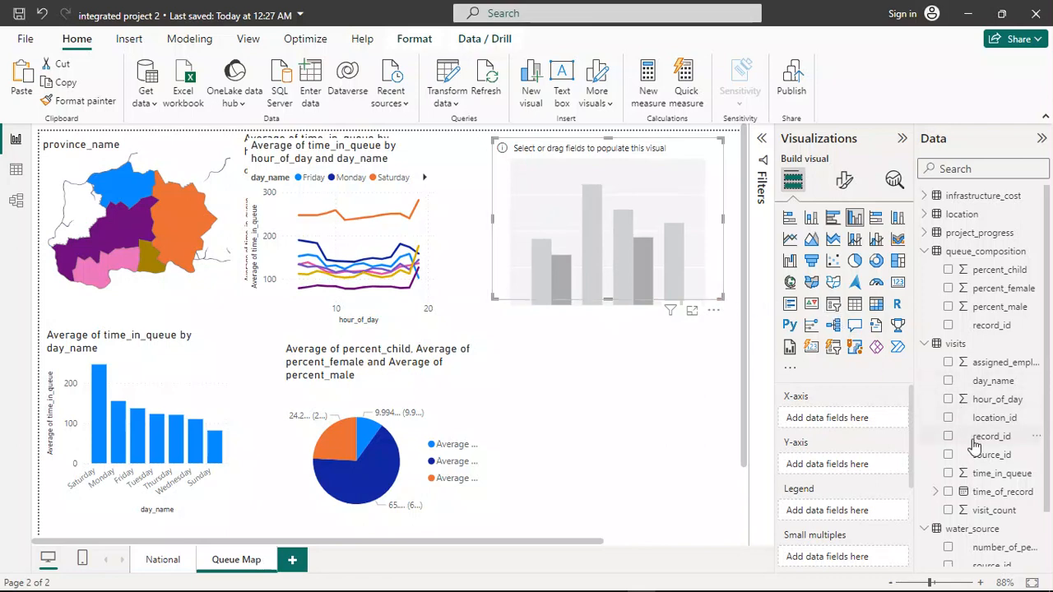
Plot the sum of time_in_queue from visits by province_name from location in the blank column chart, and widen it slightly.
left_click(927, 217)
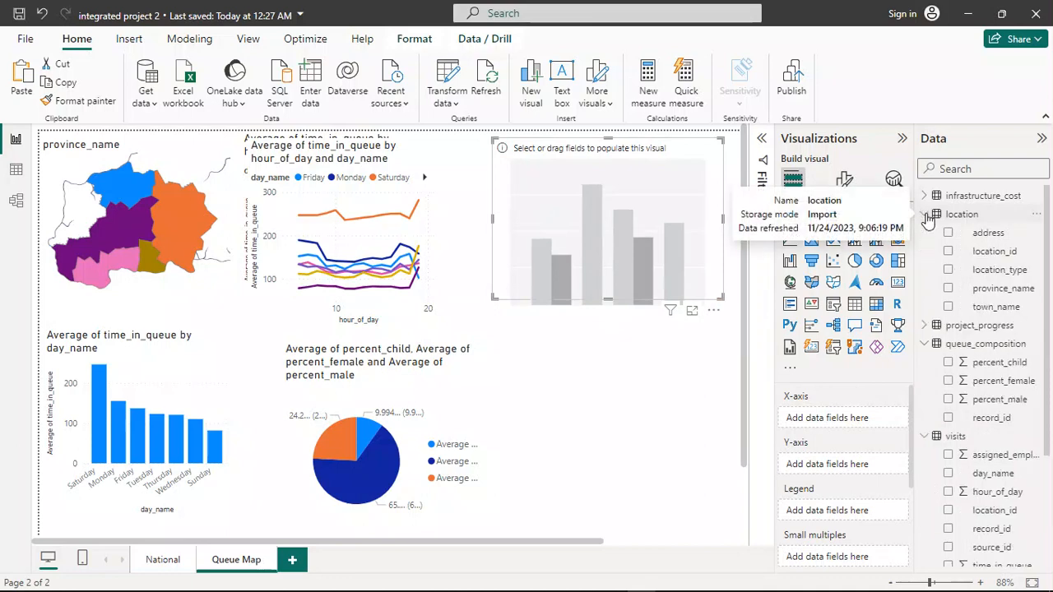
left_click_drag(1004, 288, 862, 424)
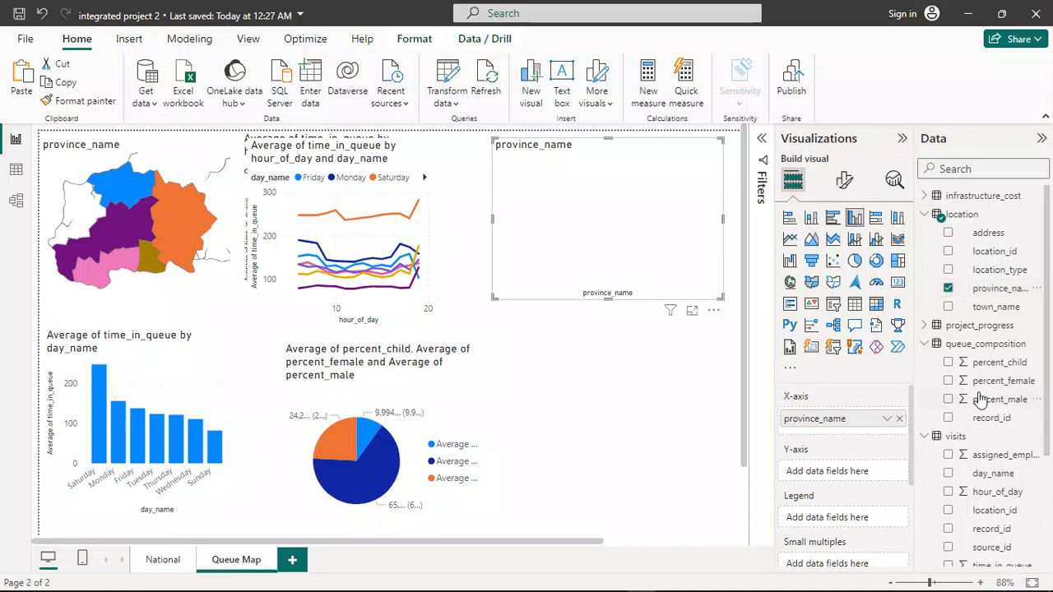
scroll(998, 397, "down", 2)
scroll(998, 393, "down", 2)
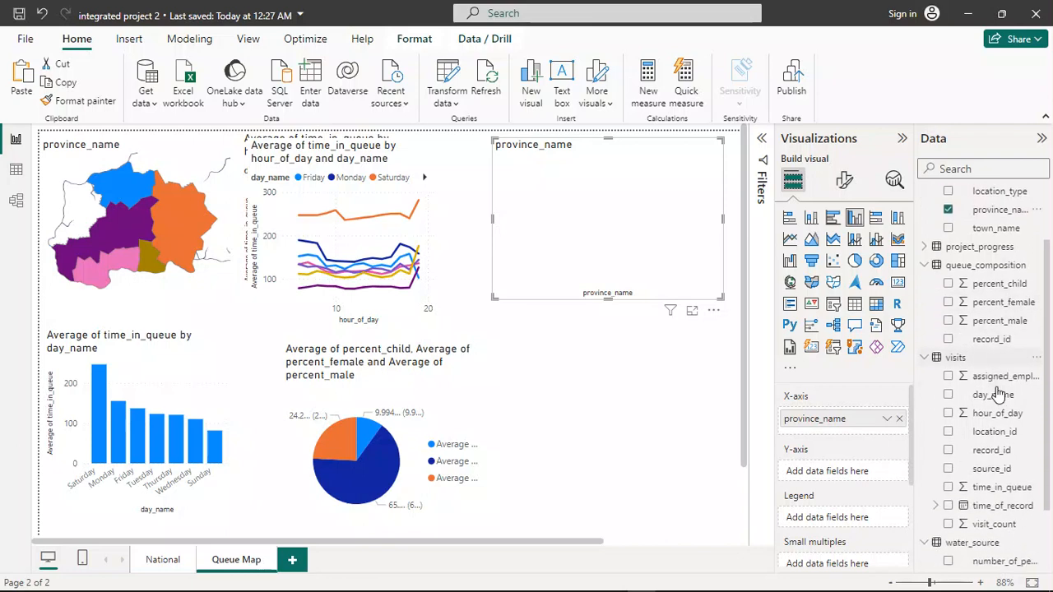
left_click_drag(998, 479, 847, 477)
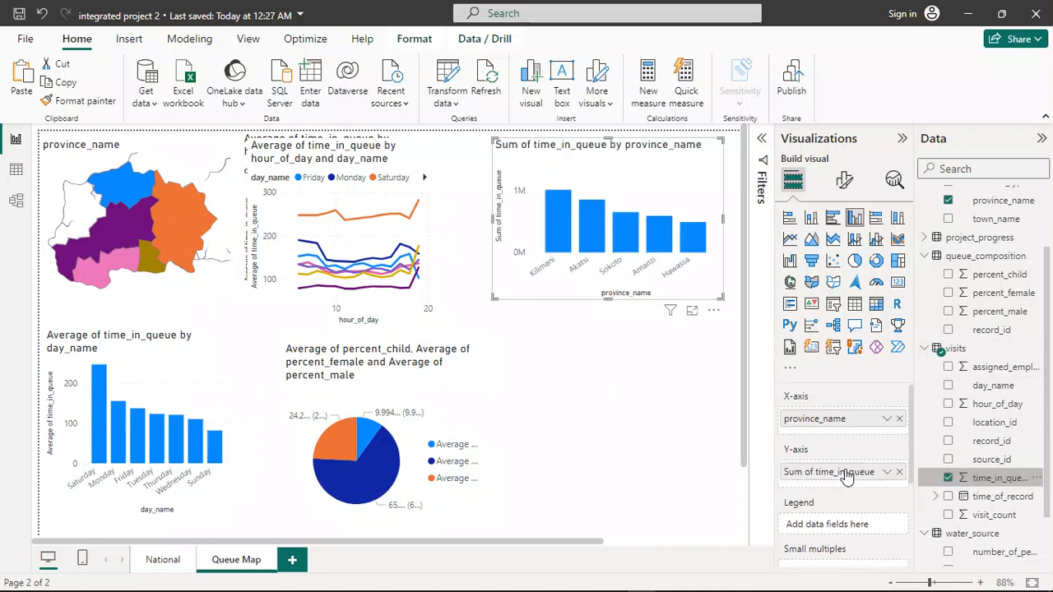
left_click_drag(491, 297, 477, 302)
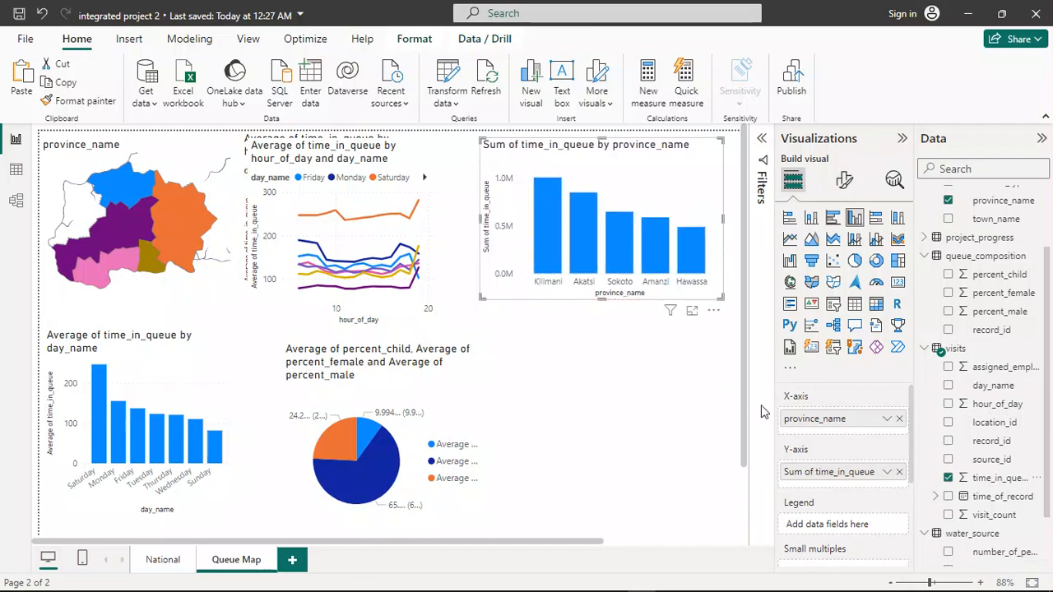
Switch to Part_2 (1).pdf and examine the sample queue dashboard's chart types, titles, colours and layout.
left_click_drag(932, 584, 927, 584)
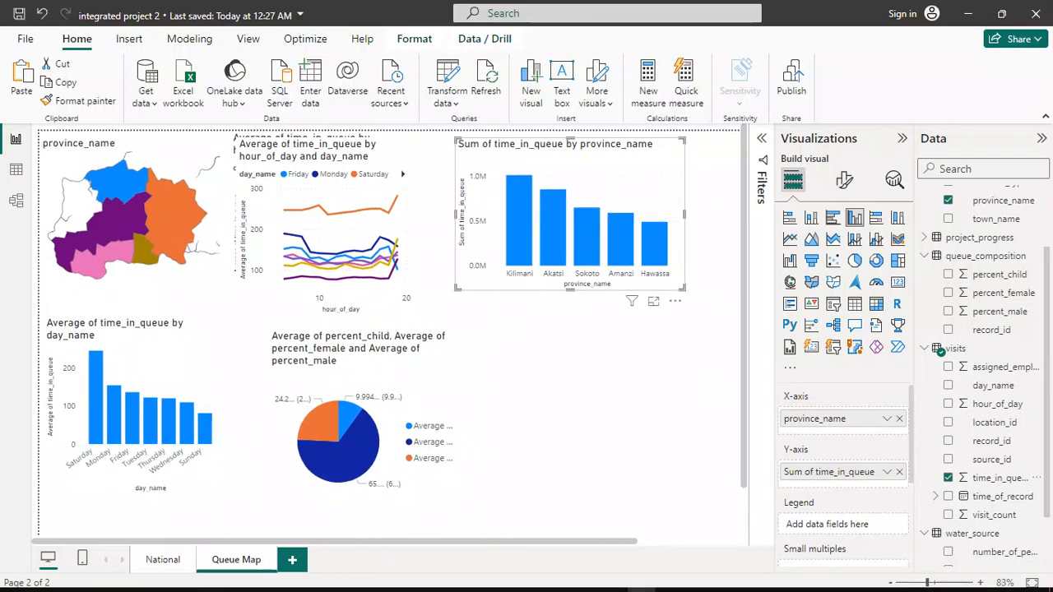
mouse_move(474, 562)
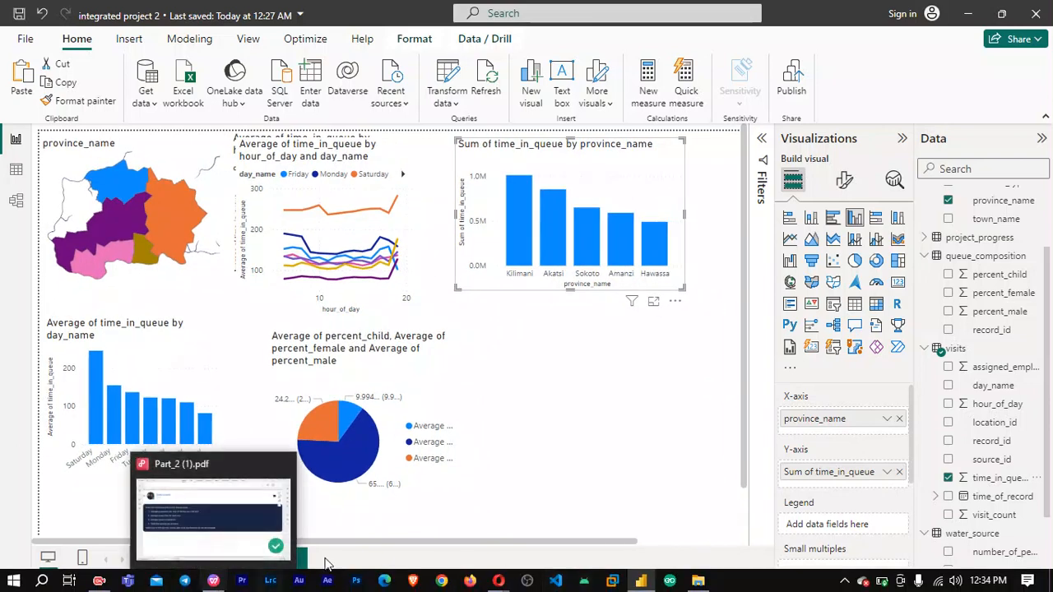
left_click(214, 581)
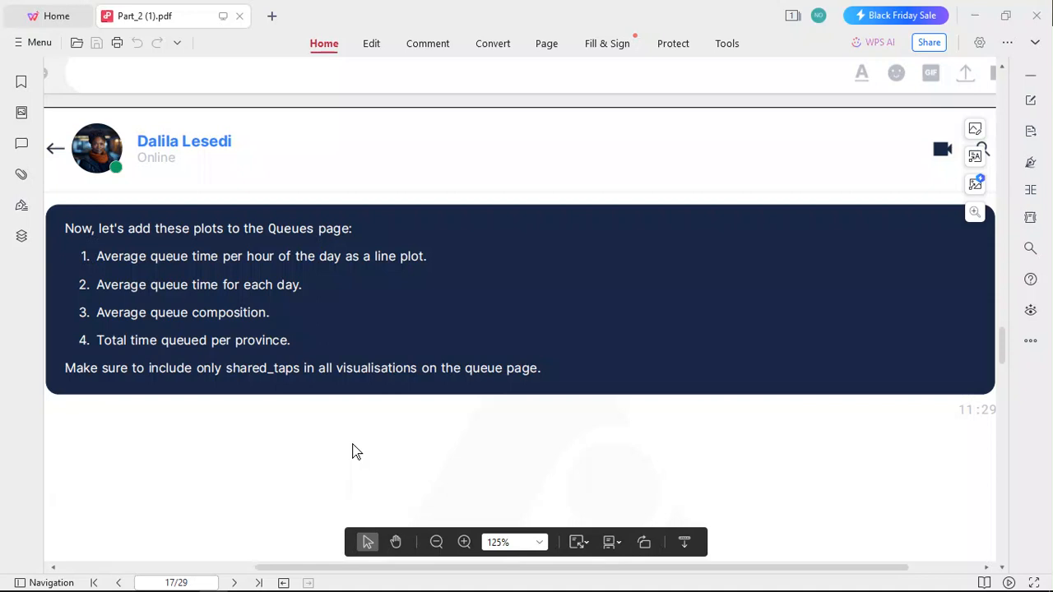
scroll(352, 451, "down", 10)
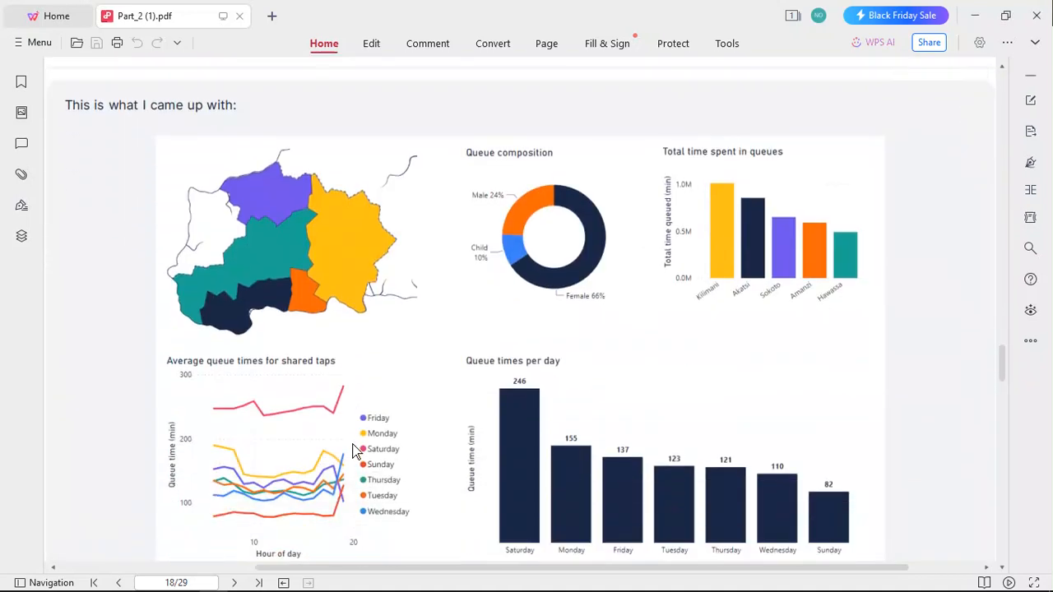
scroll(355, 452, "up", 1)
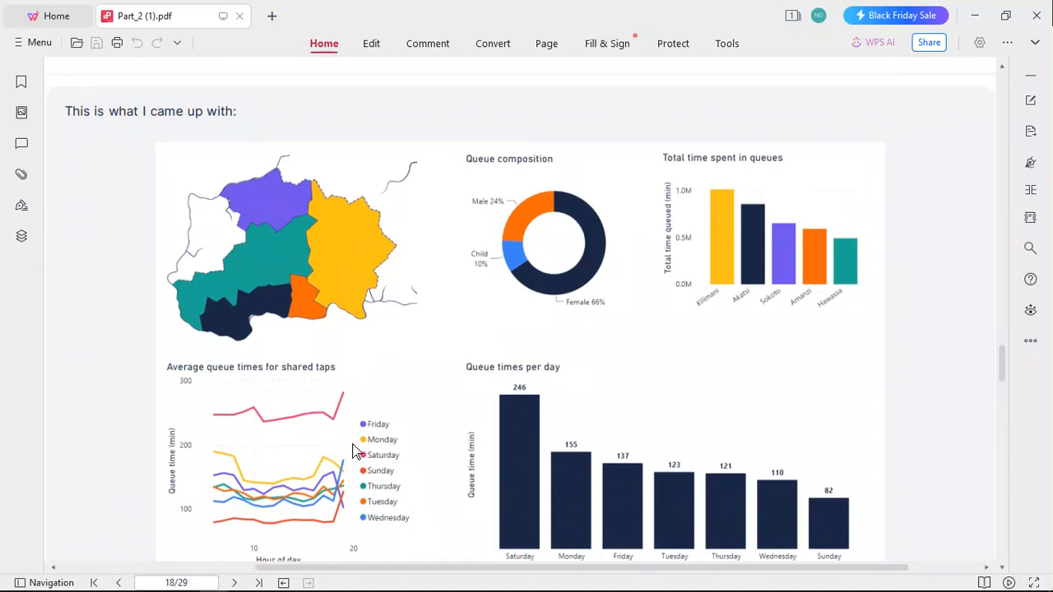
scroll(356, 452, "down", 1)
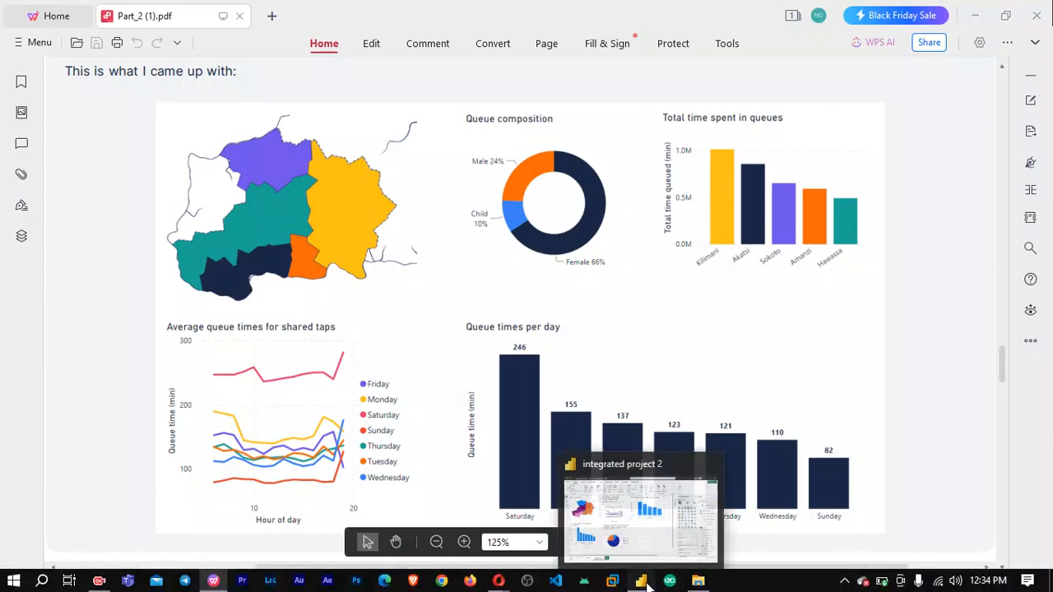
Switch back to Power BI and convert the queue composition pie chart to a donut chart.
left_click(642, 581)
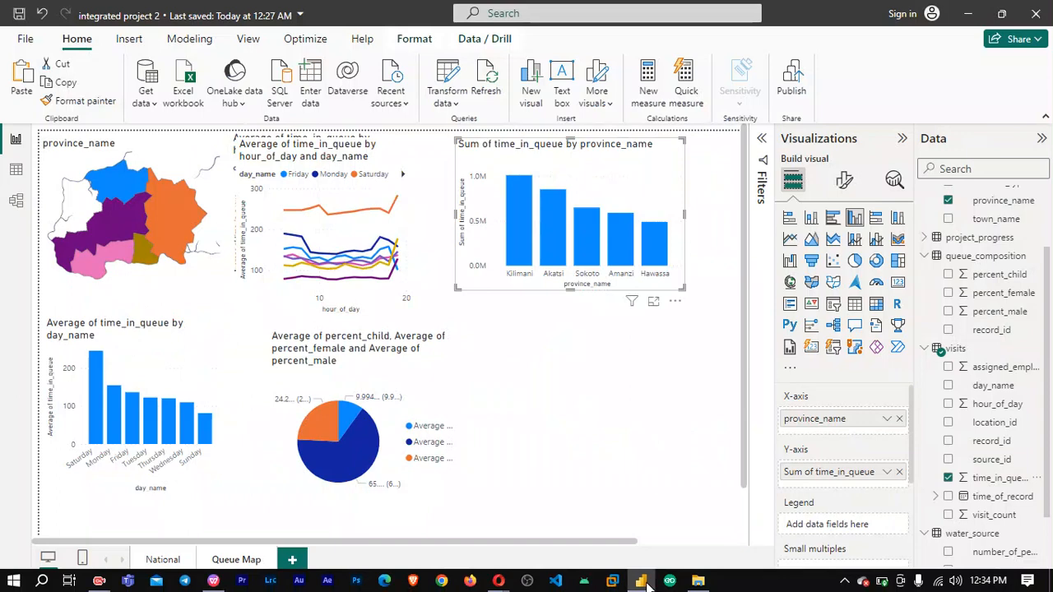
left_click(356, 440)
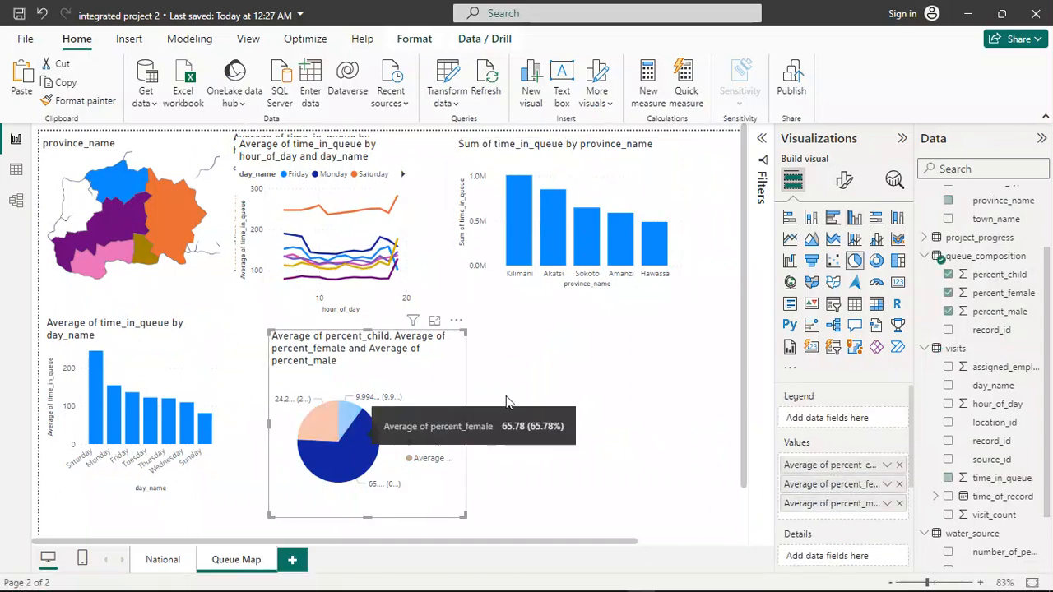
left_click(877, 262)
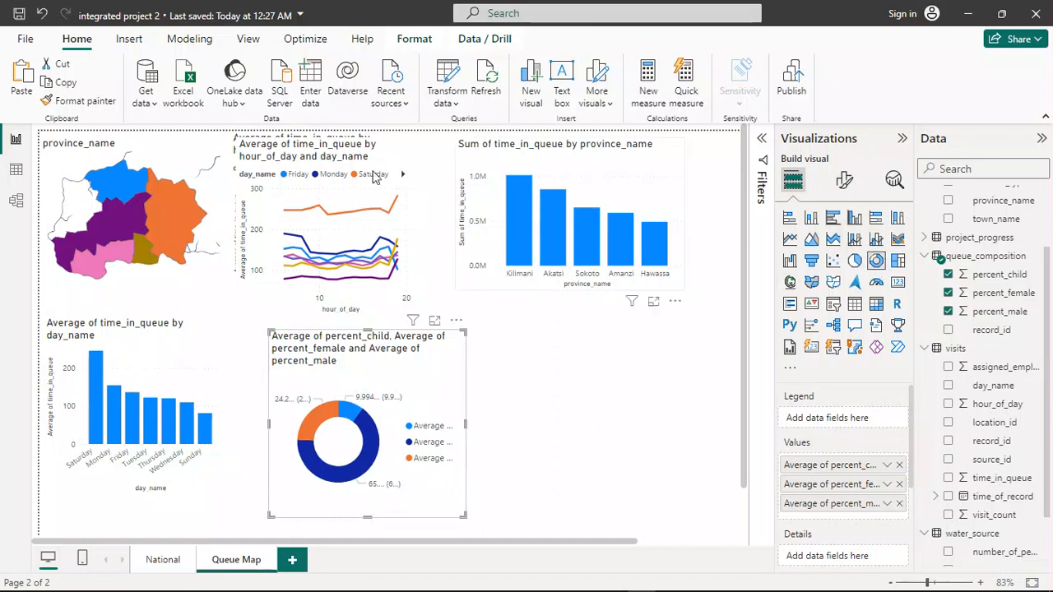
Try province_name as the legend of the column chart of time_in_queue by province, and remove it again.
left_click(251, 41)
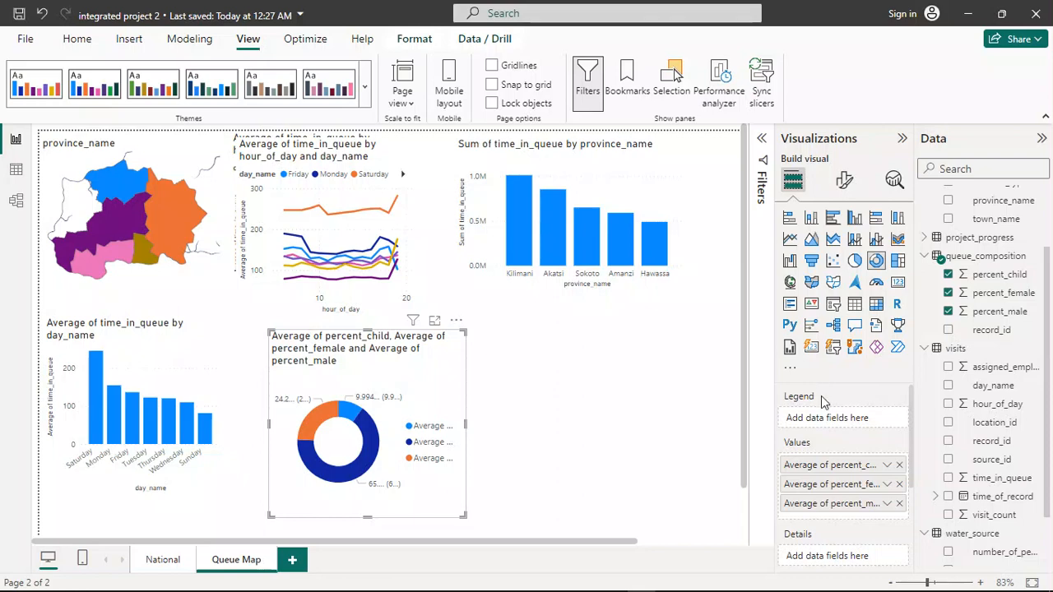
scroll(826, 409, "down", 3)
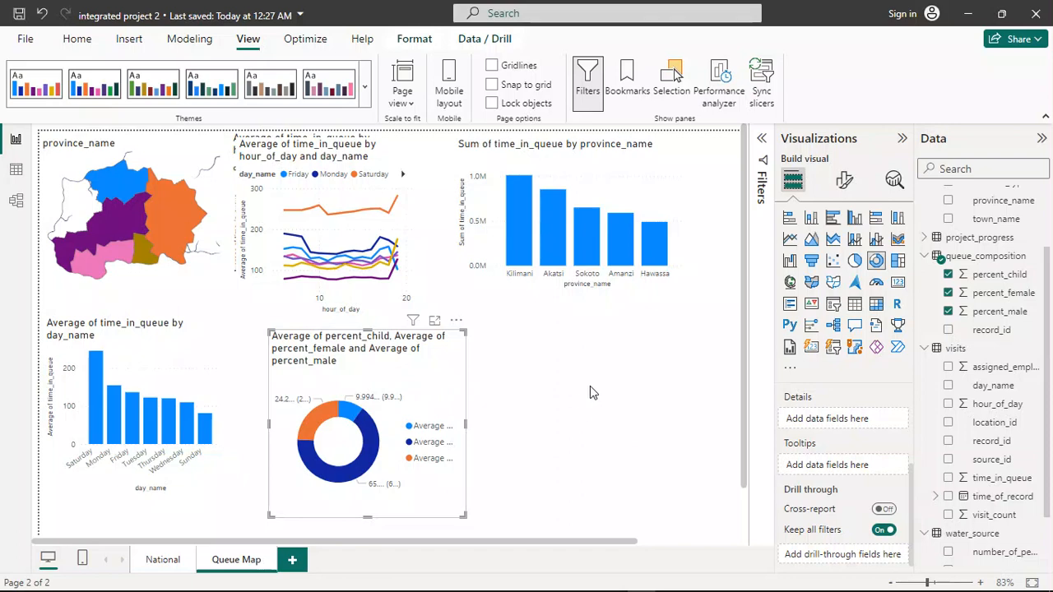
left_click(552, 240)
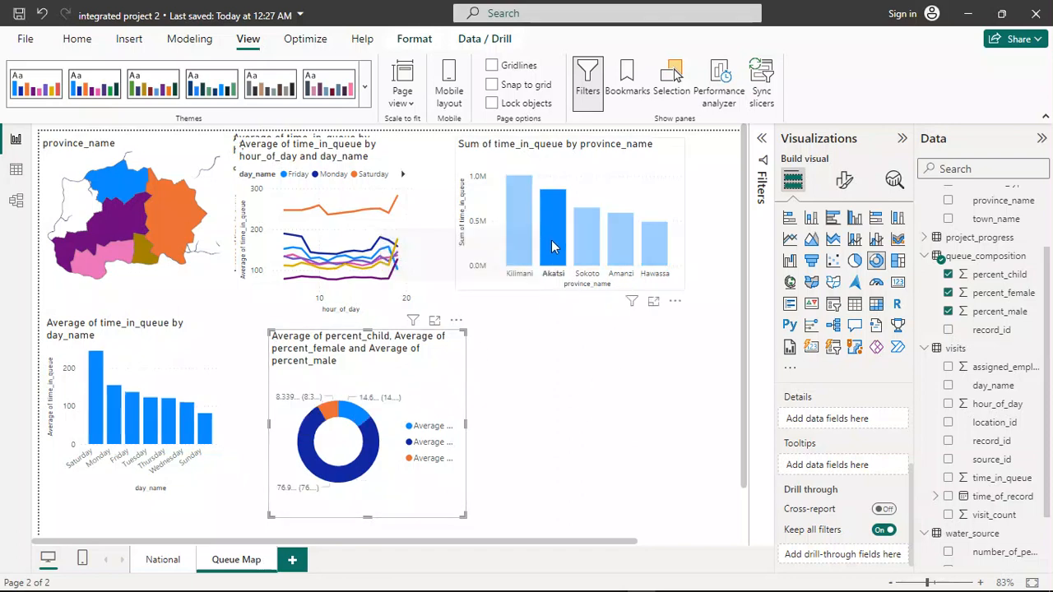
left_click(639, 176)
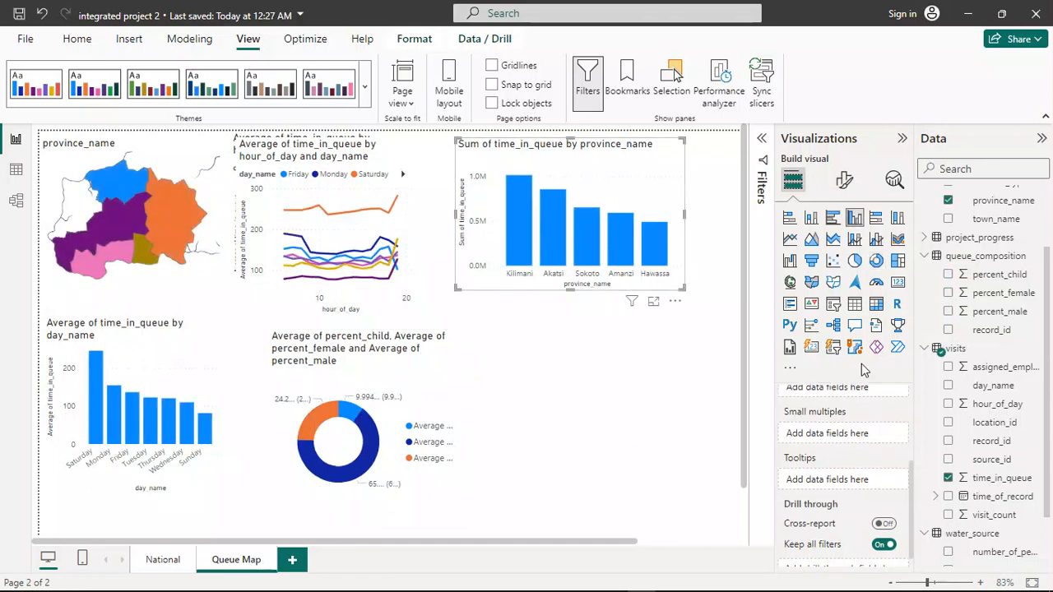
scroll(865, 428, "up", 3)
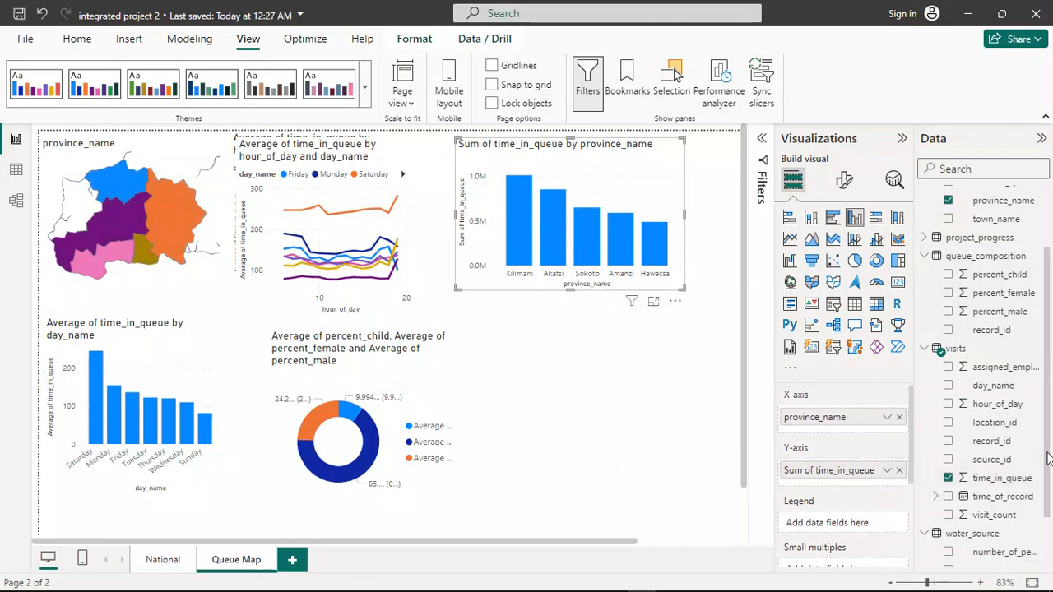
scroll(1016, 404, "up", 2)
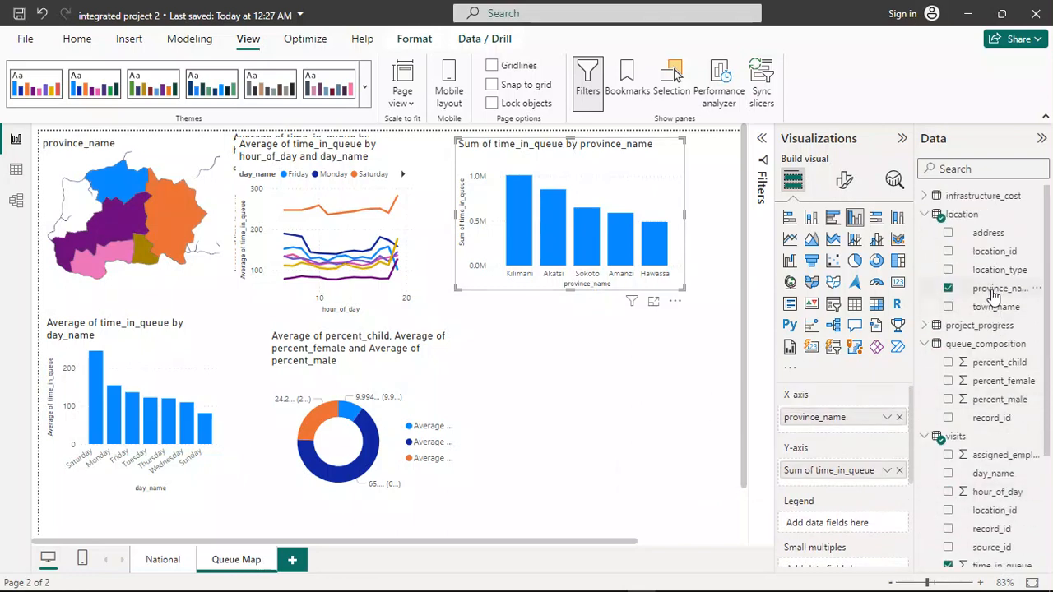
left_click_drag(987, 289, 845, 524)
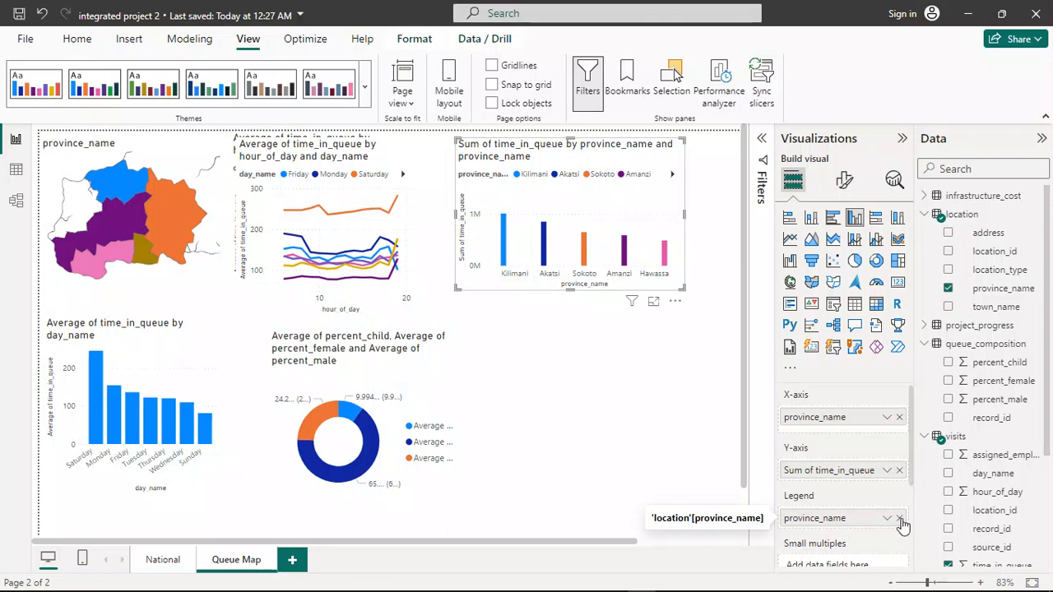
left_click(901, 520)
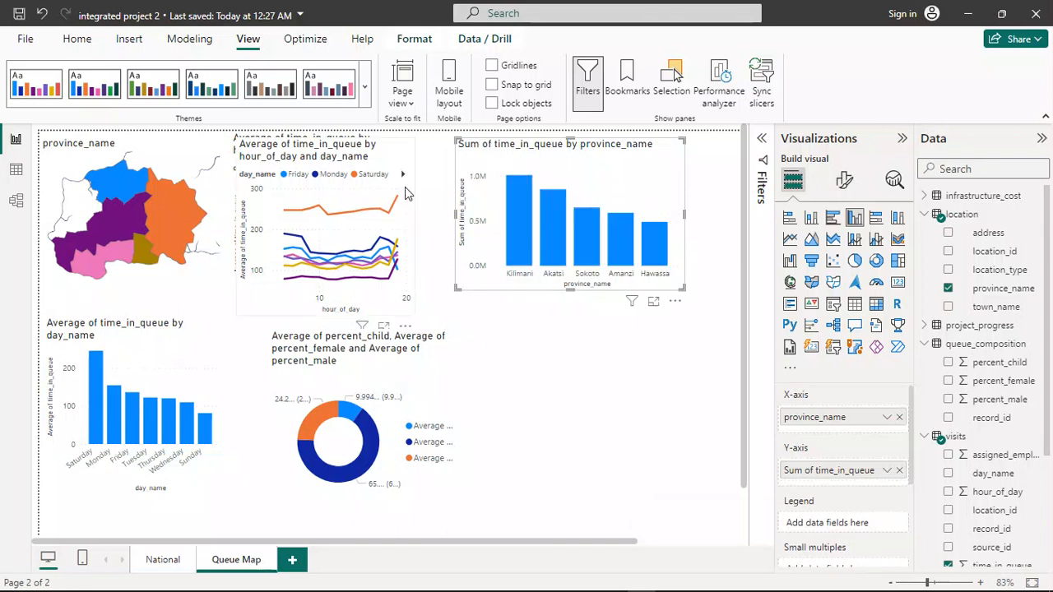
Try the High contrast theme on the report.
left_click(365, 97)
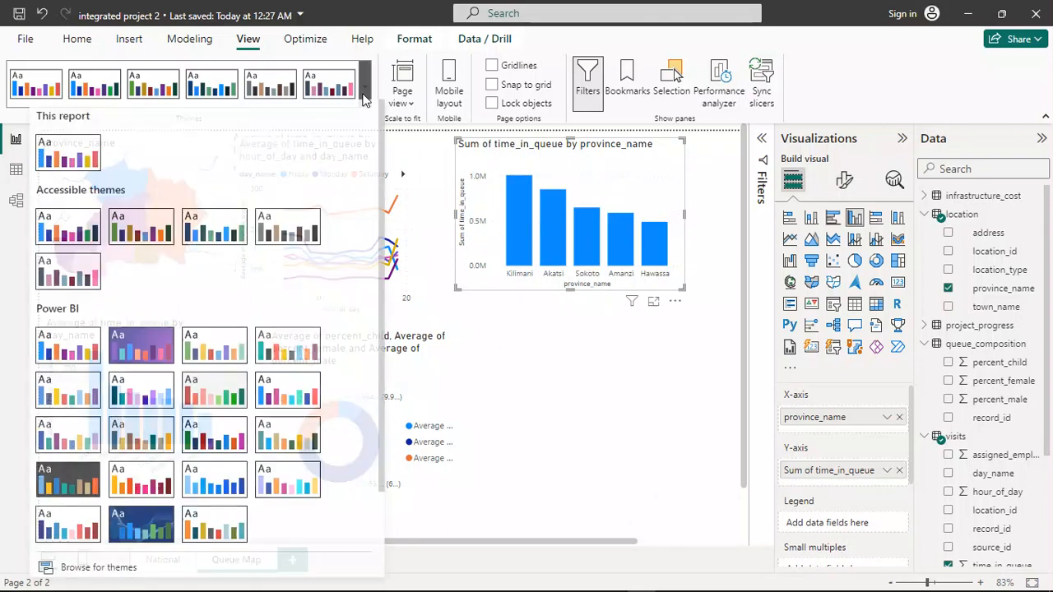
scroll(321, 329, "down", 3)
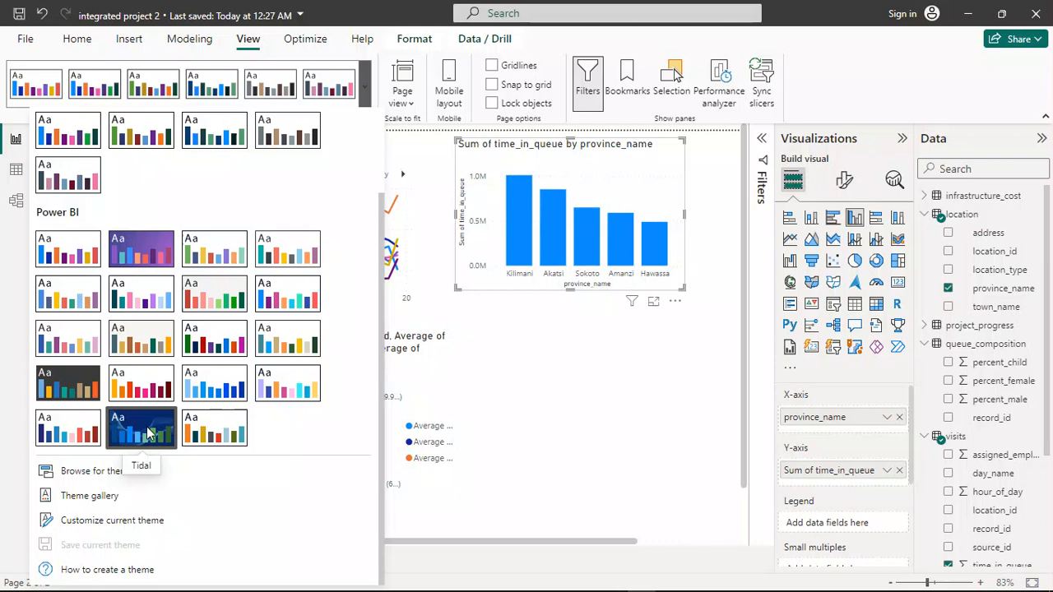
left_click(223, 340)
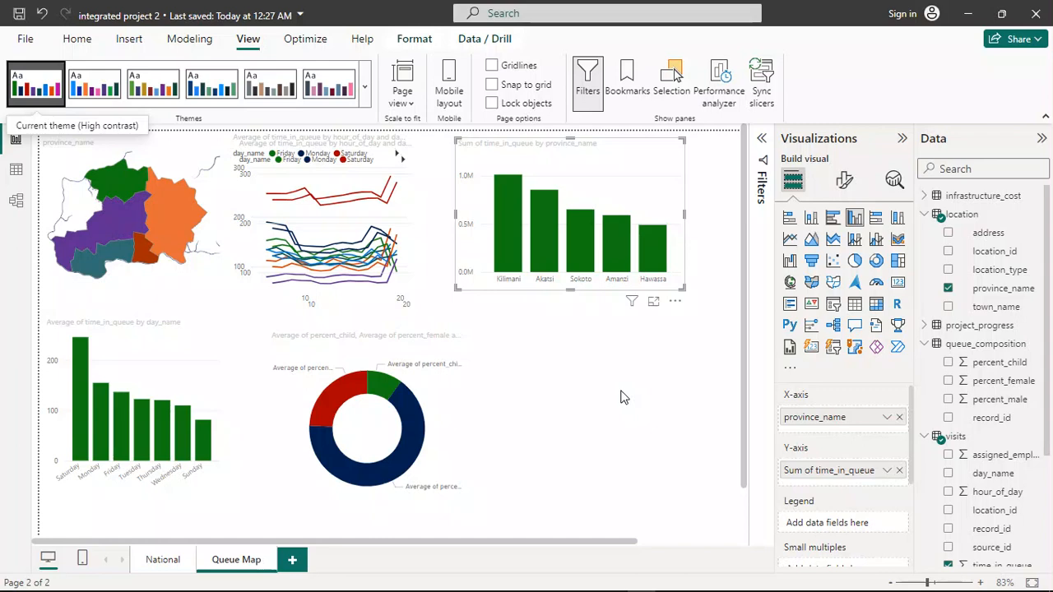
left_click(367, 84)
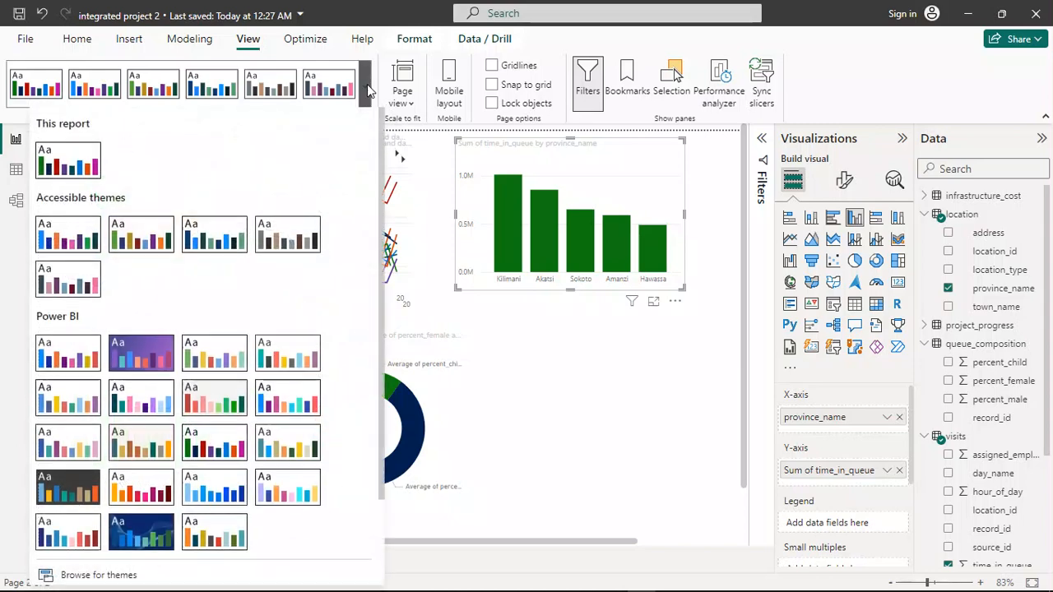
left_click(367, 84)
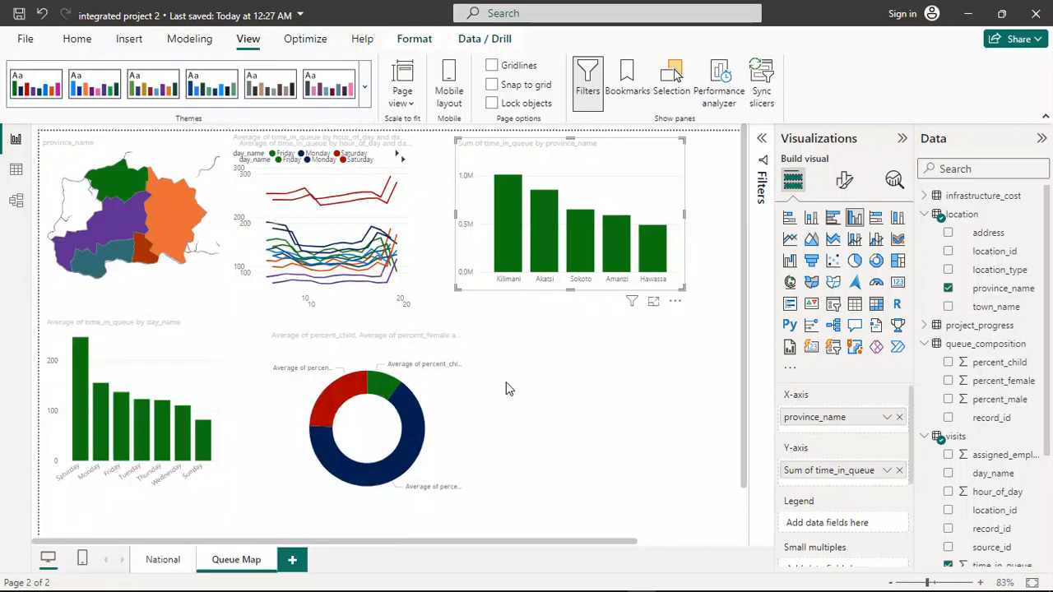
Try the report theme with the lavender, dark blue and orange palette.
left_click(366, 84)
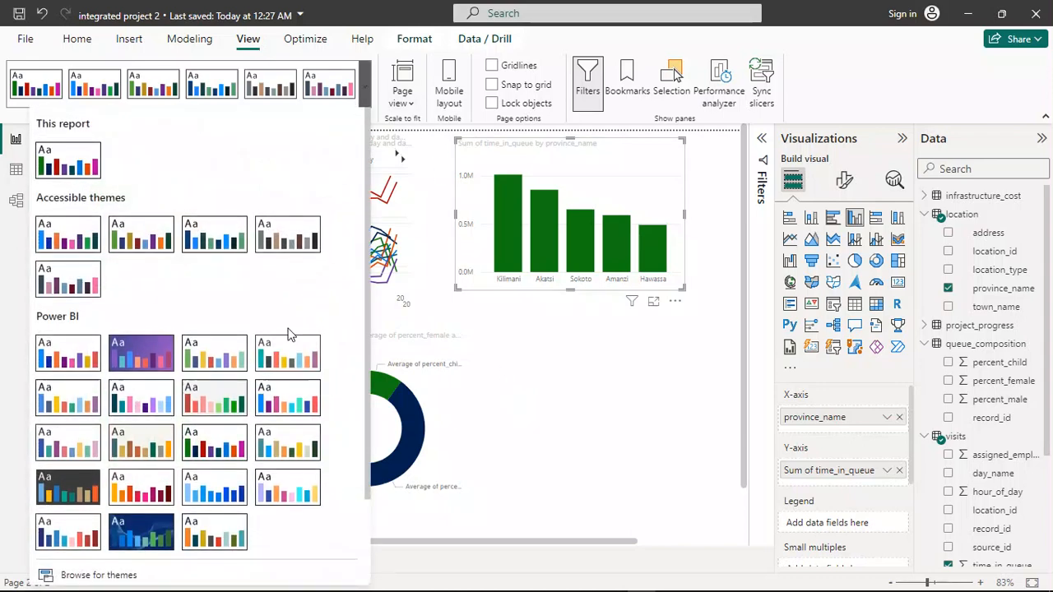
scroll(288, 333, "down", 3)
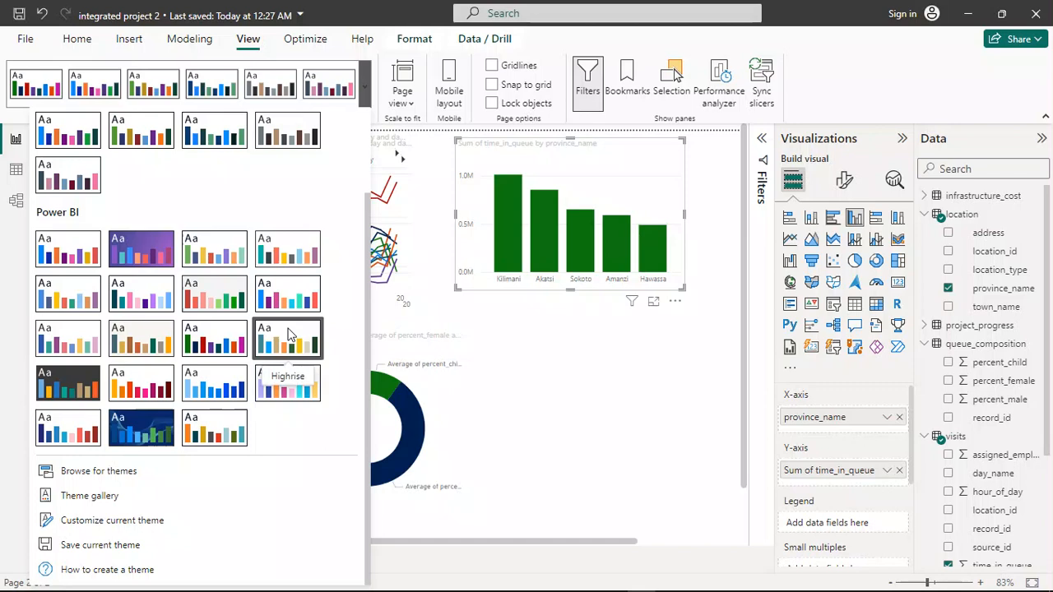
left_click(288, 396)
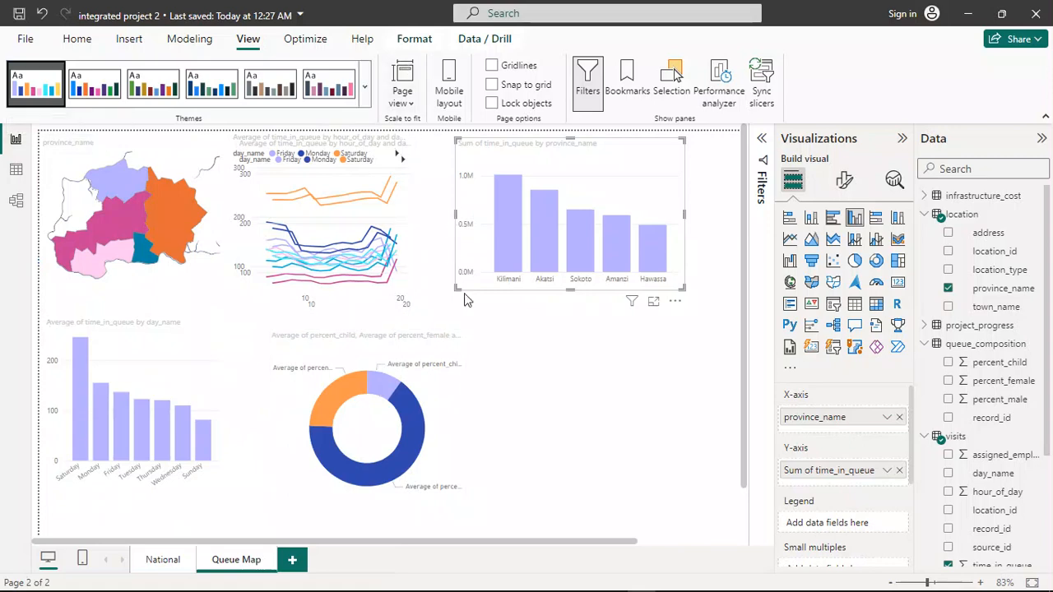
left_click(517, 374)
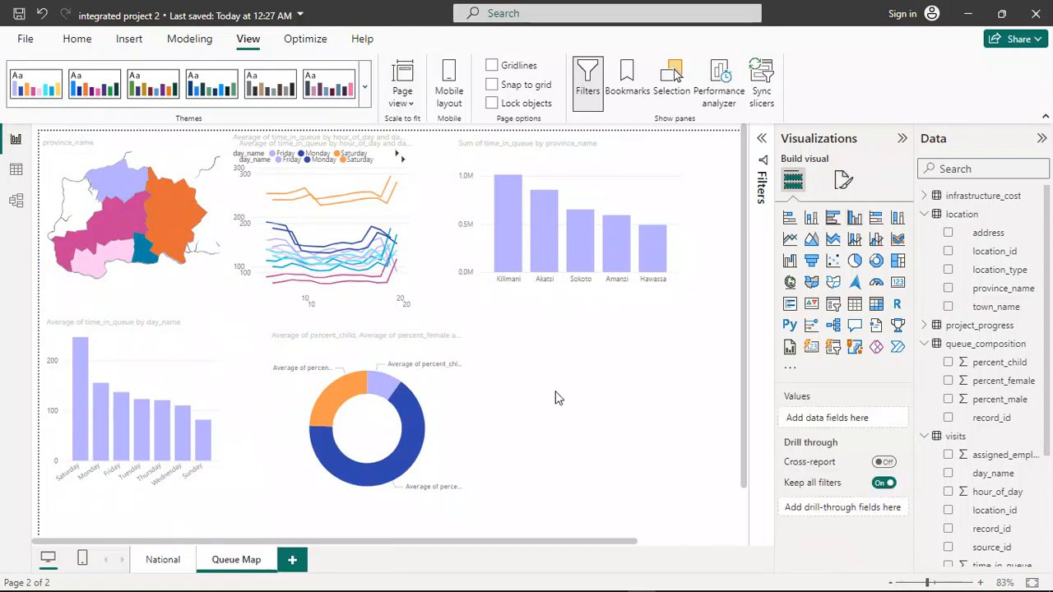
Apply the Electric theme to the report and delete the duplicate line chart lying on top of the other one.
left_click(366, 100)
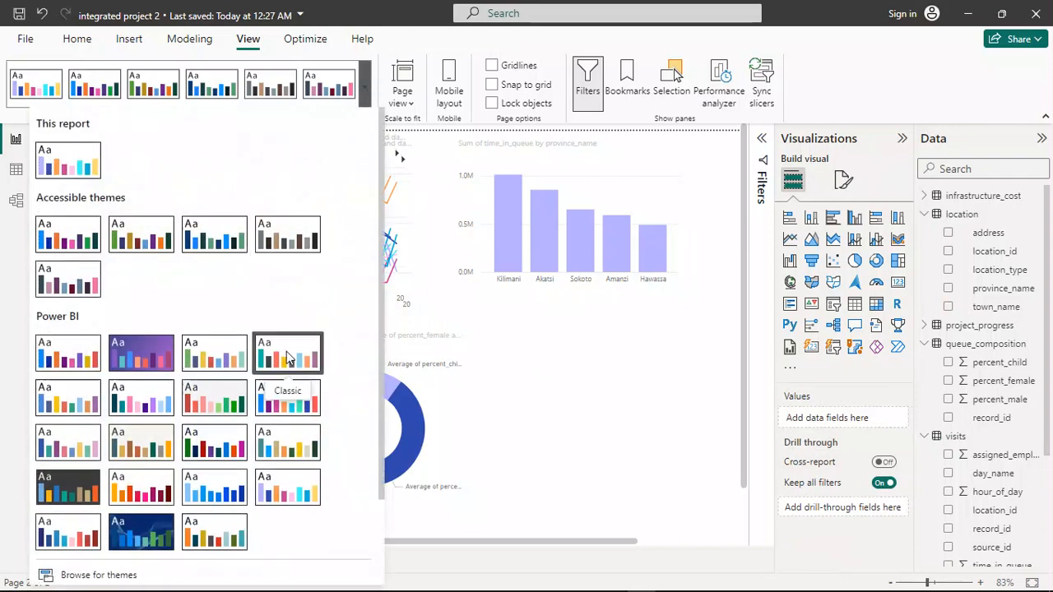
left_click(299, 412)
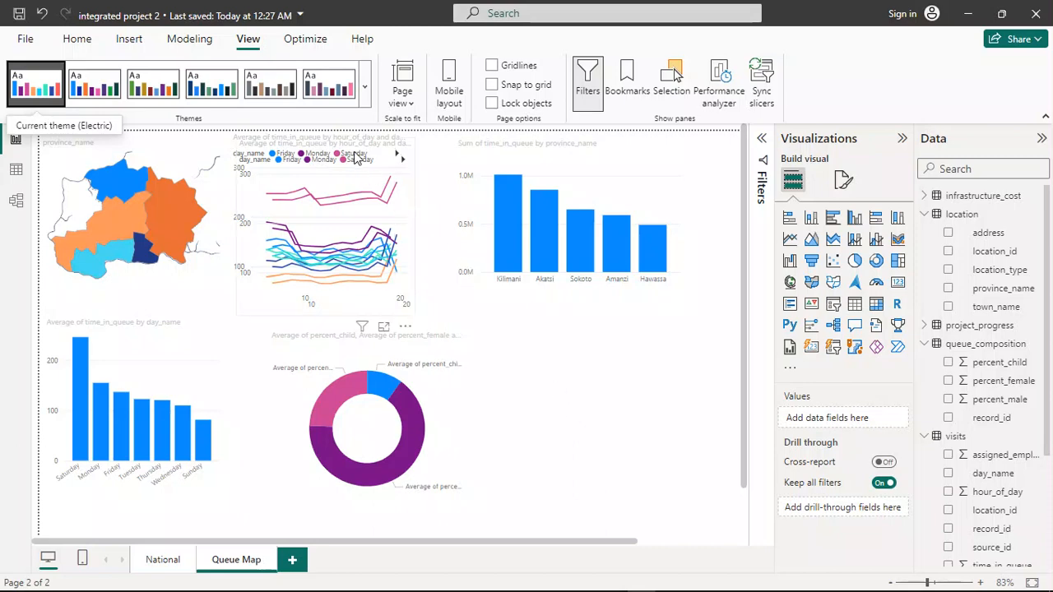
left_click(395, 311)
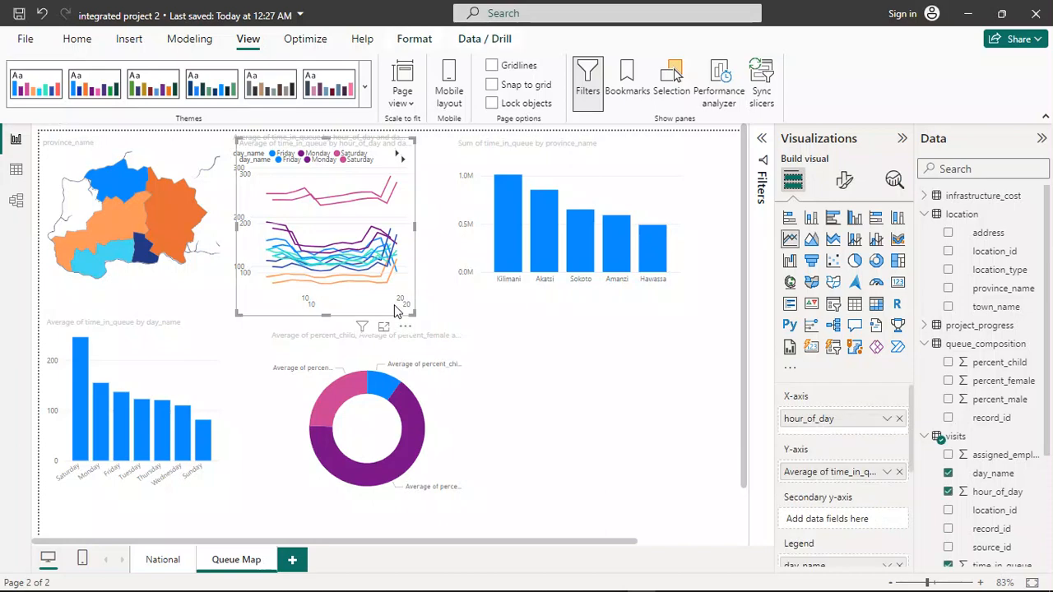
key("Delete")
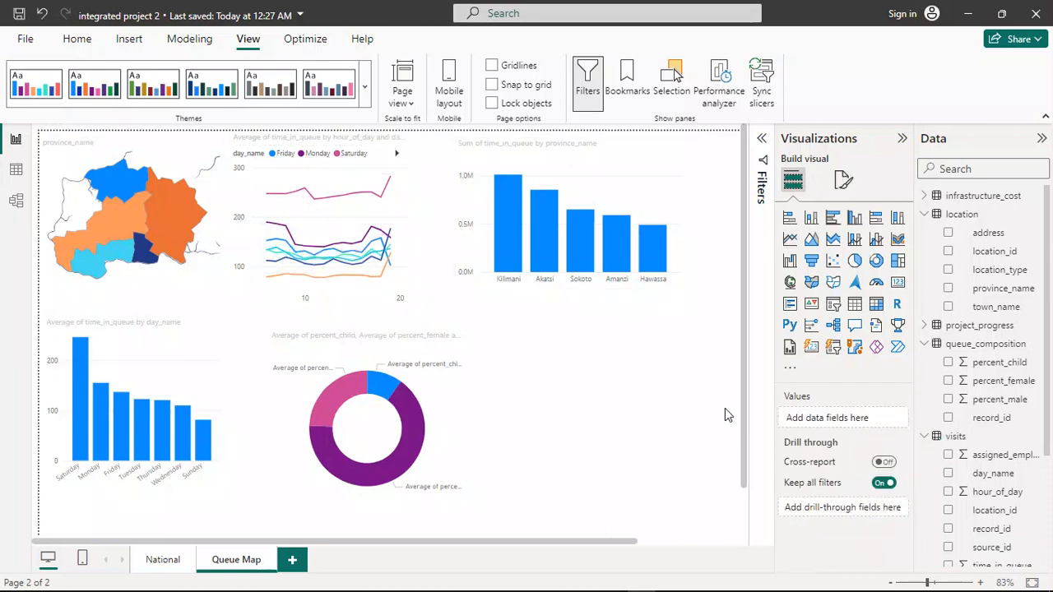
Examine the background, visual border and shadow effect settings of the column chart of time_in_queue by province.
left_click(670, 223)
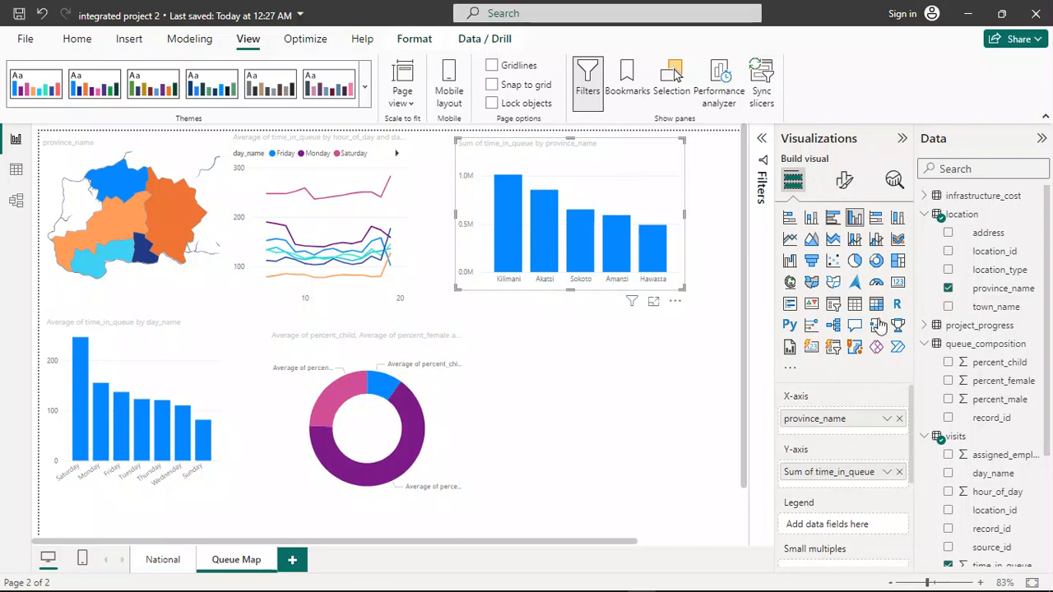
left_click(845, 185)
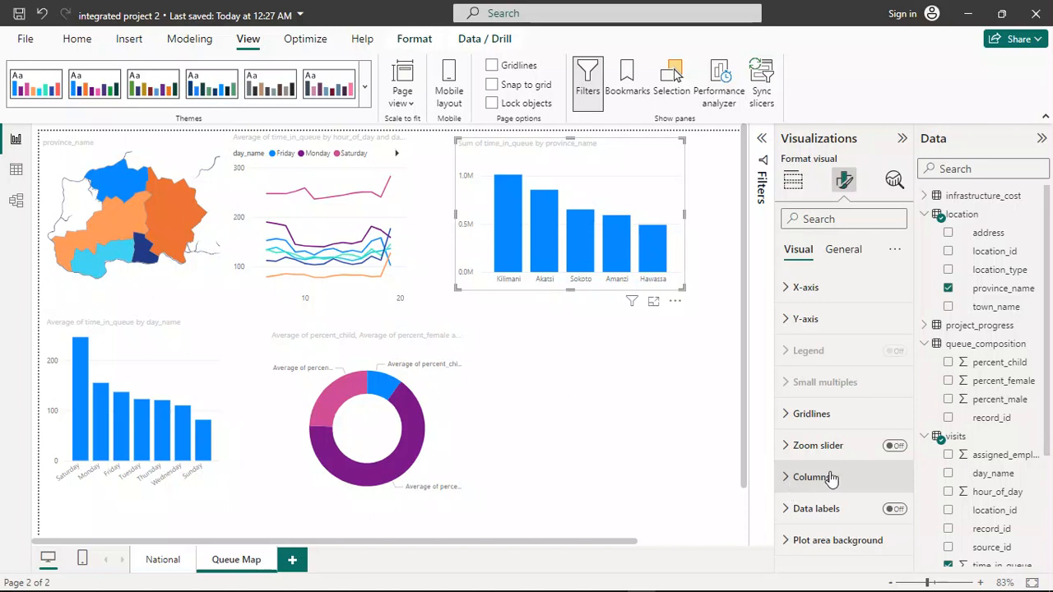
left_click(844, 249)
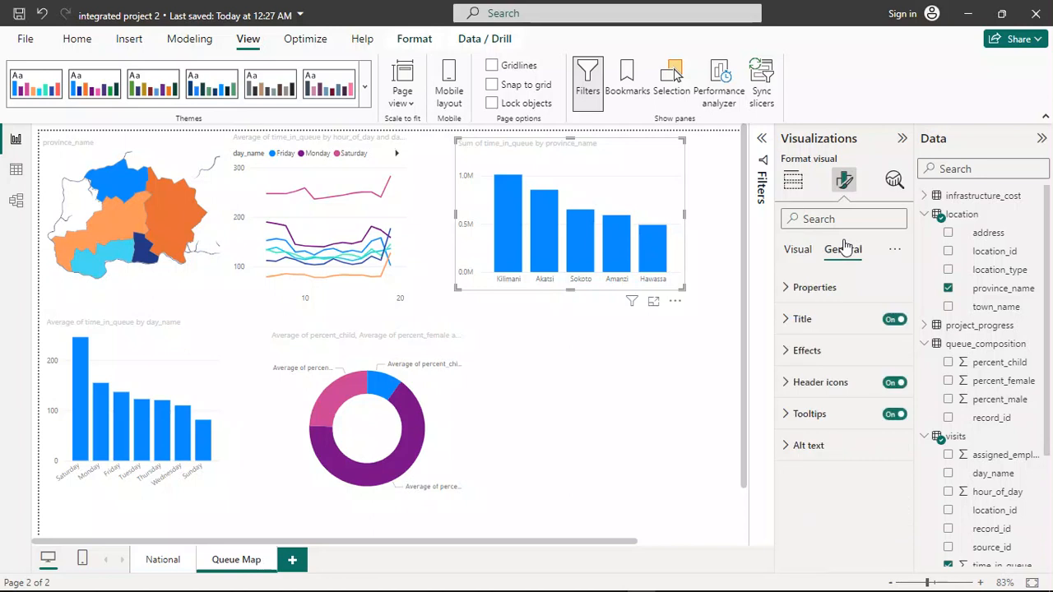
left_click(795, 354)
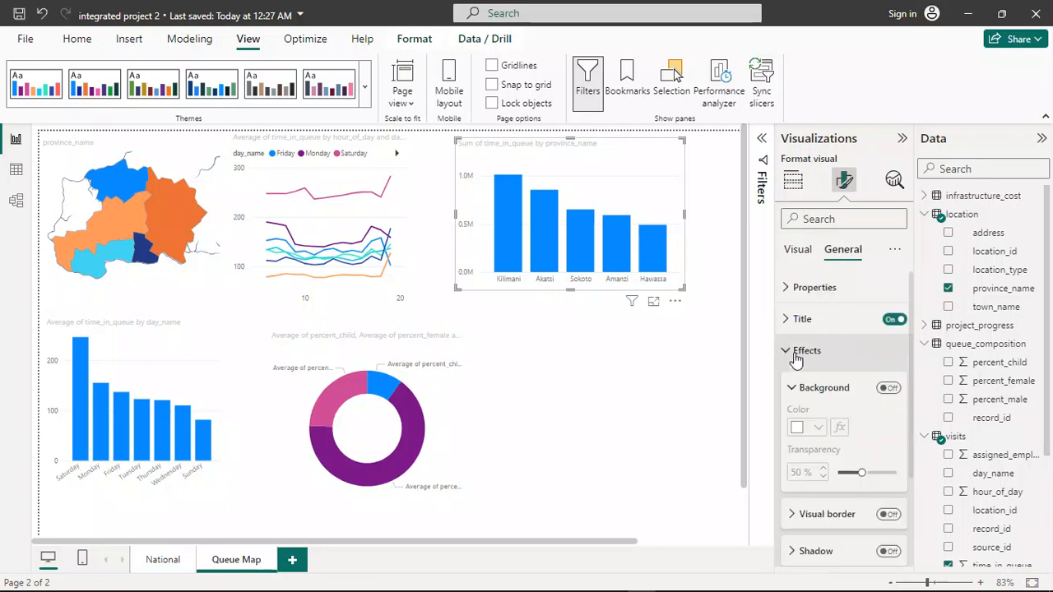
scroll(823, 364, "down", 3)
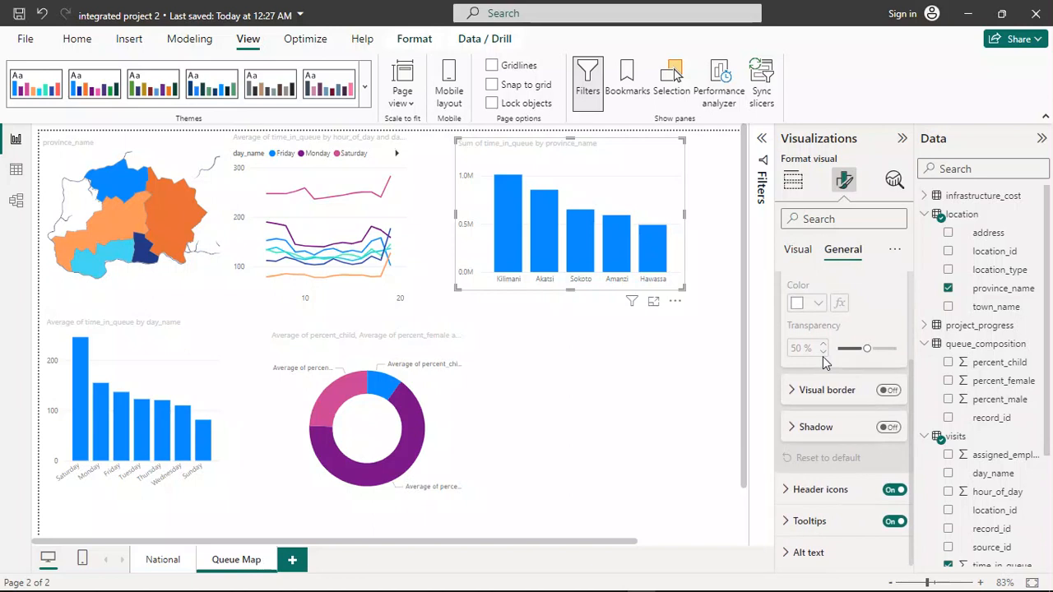
scroll(825, 365, "up", 2)
scroll(825, 365, "down", 2)
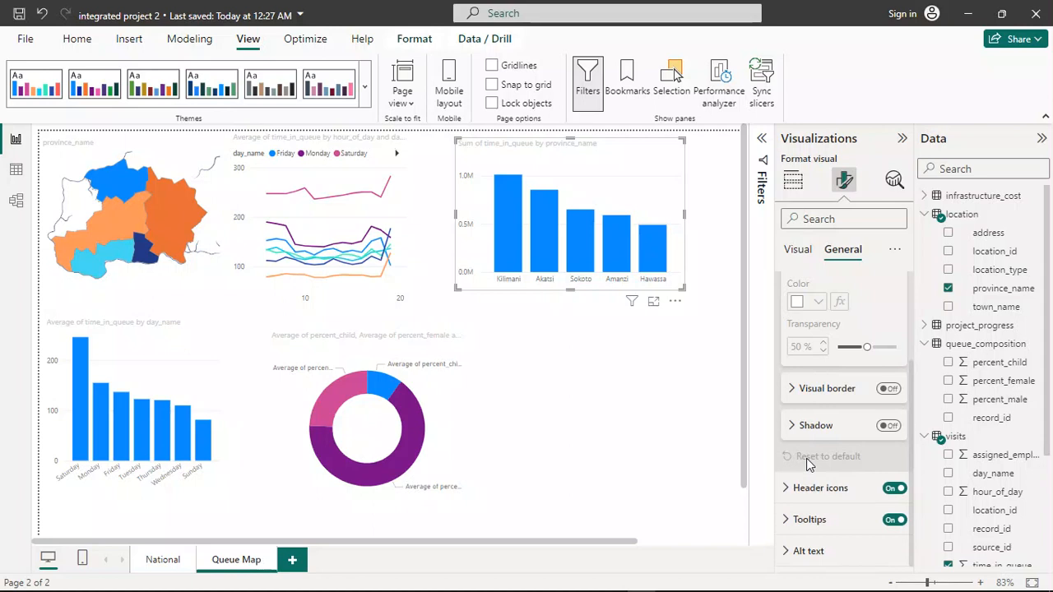
scroll(807, 465, "up", 3)
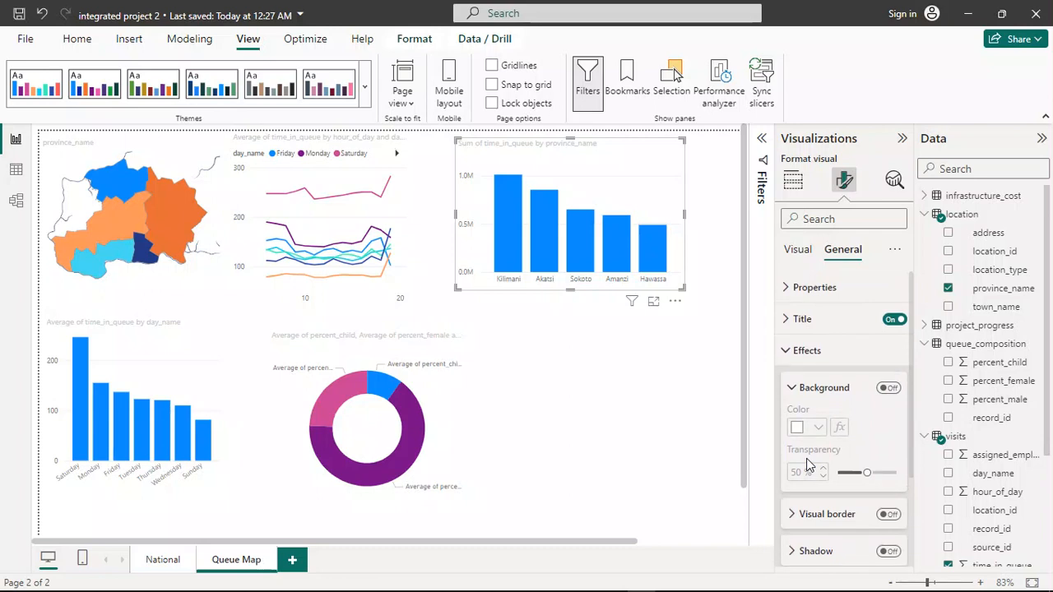
scroll(807, 465, "down", 1)
scroll(808, 464, "down", 2)
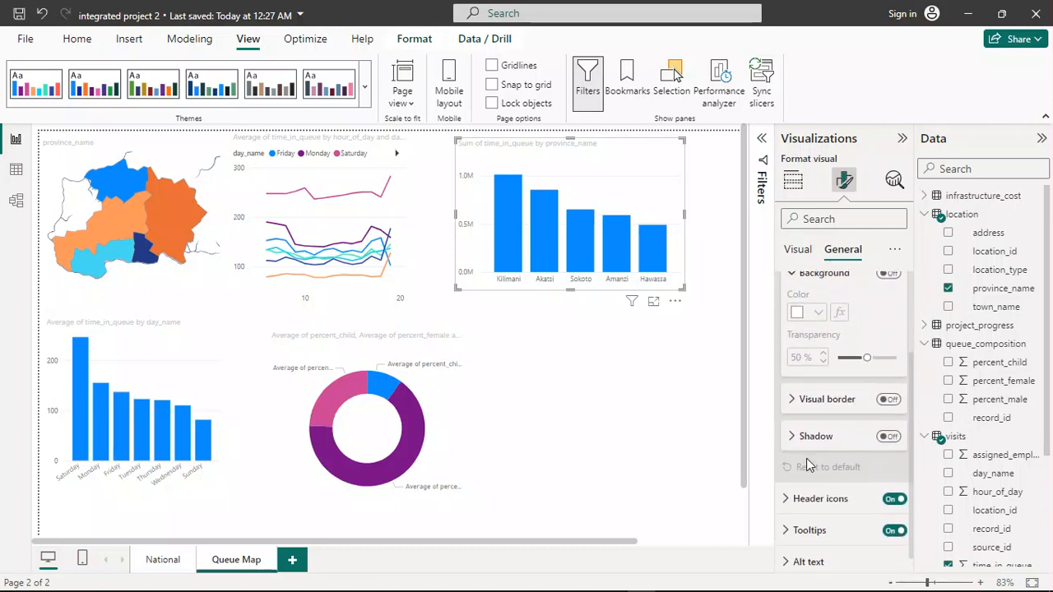
scroll(808, 464, "up", 3)
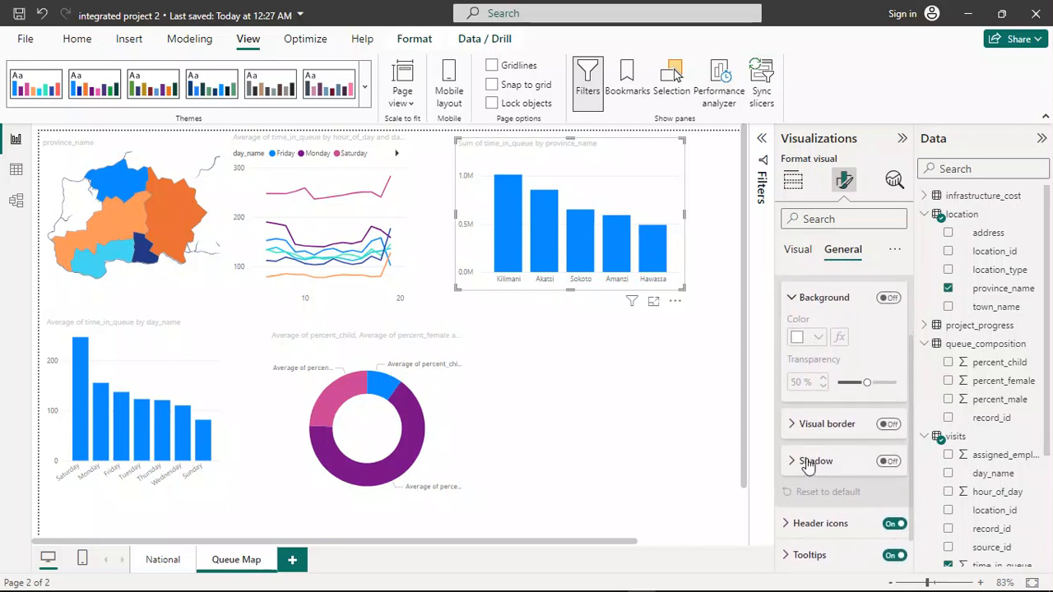
scroll(807, 465, "up", 1)
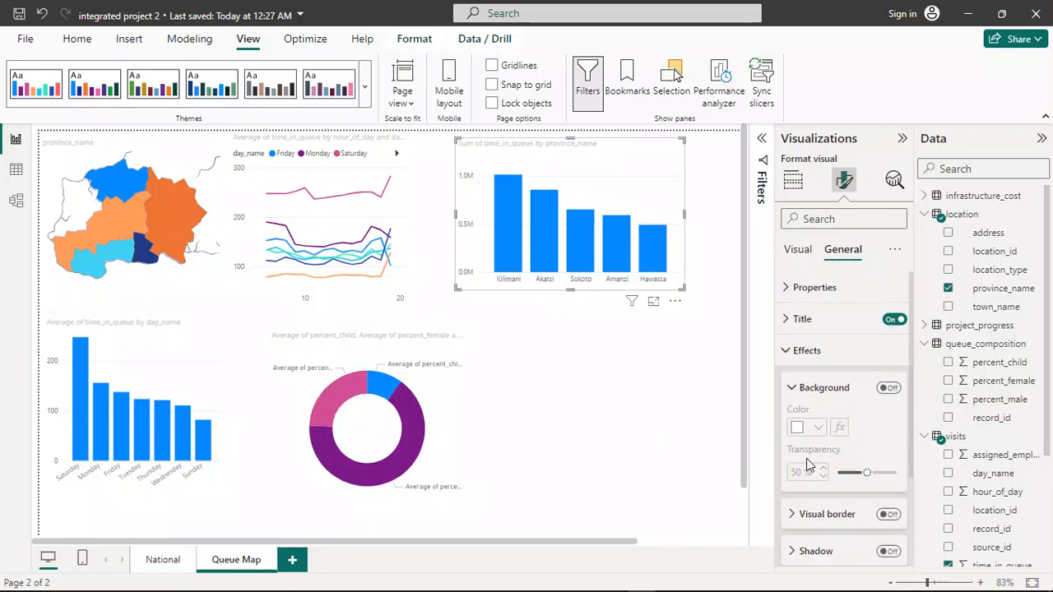
Examine the X-axis values, title and layout settings of the province column chart.
left_click(799, 257)
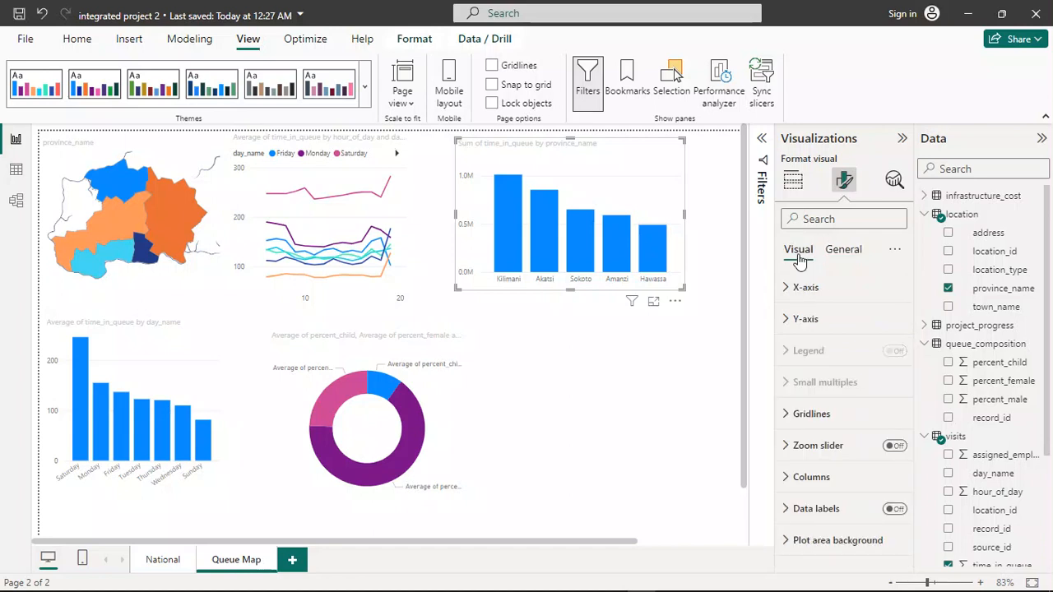
left_click(787, 291)
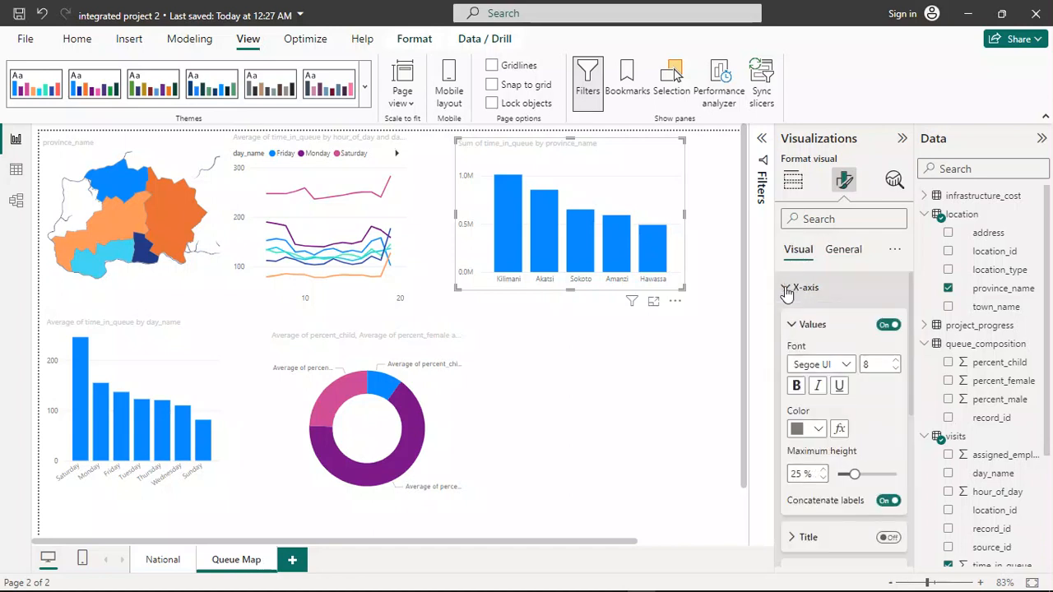
scroll(829, 301, "down", 3)
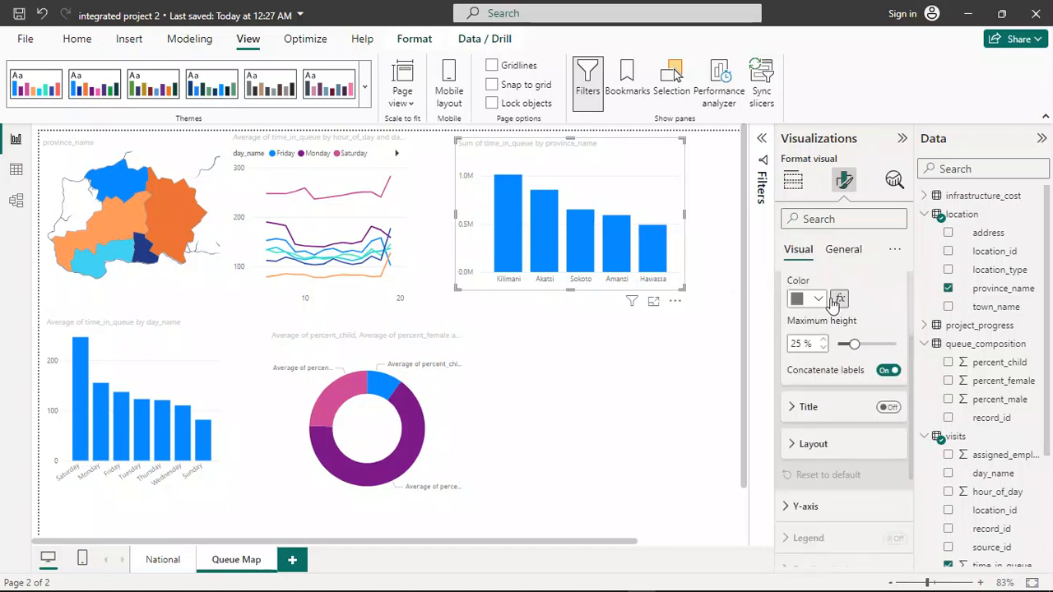
scroll(833, 302, "up", 3)
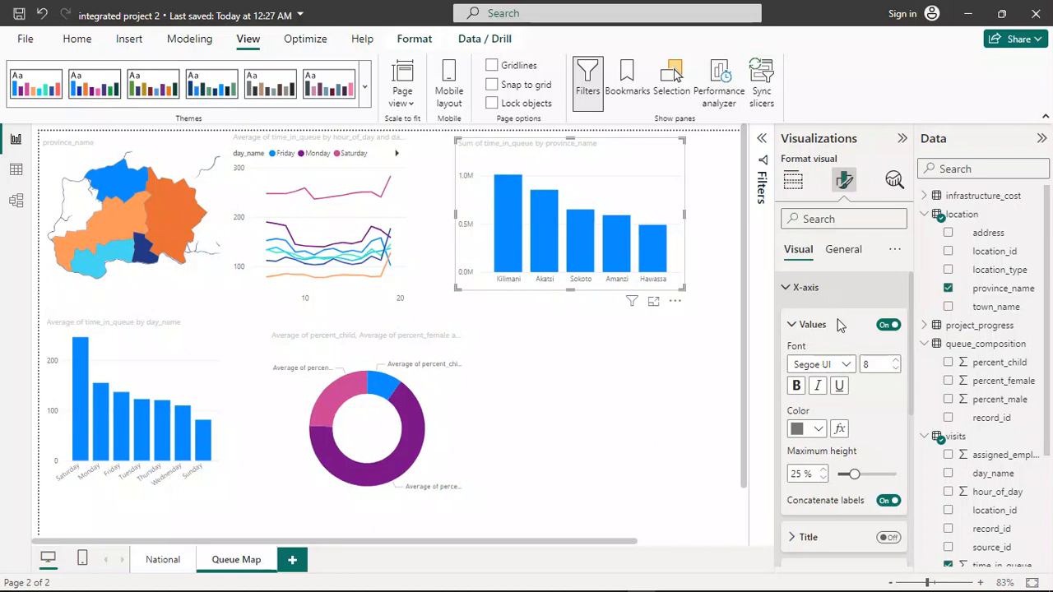
scroll(873, 419, "down", 2)
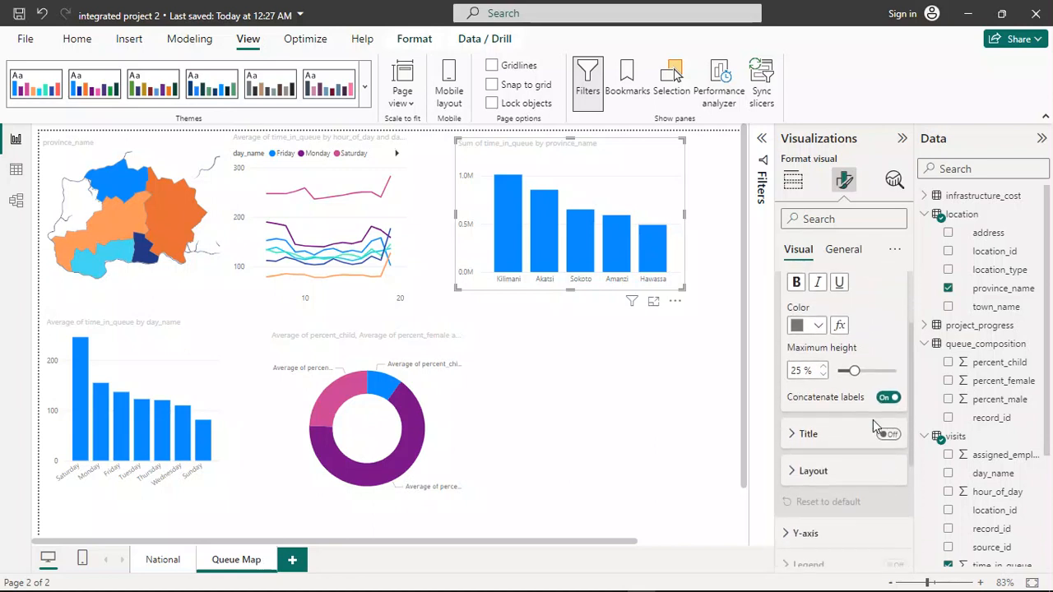
scroll(873, 429, "down", 1)
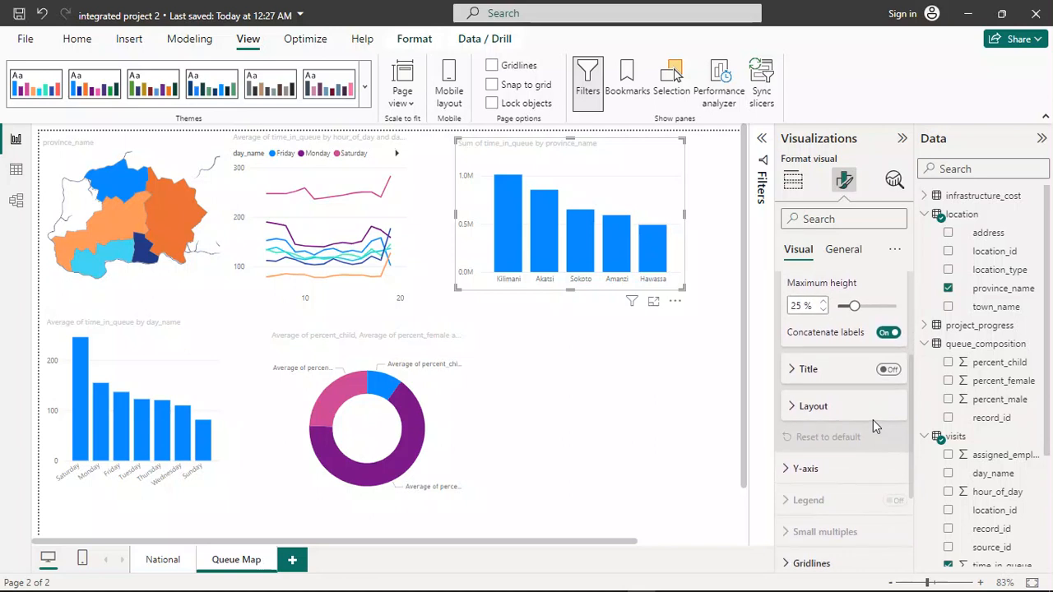
scroll(873, 419, "up", 3)
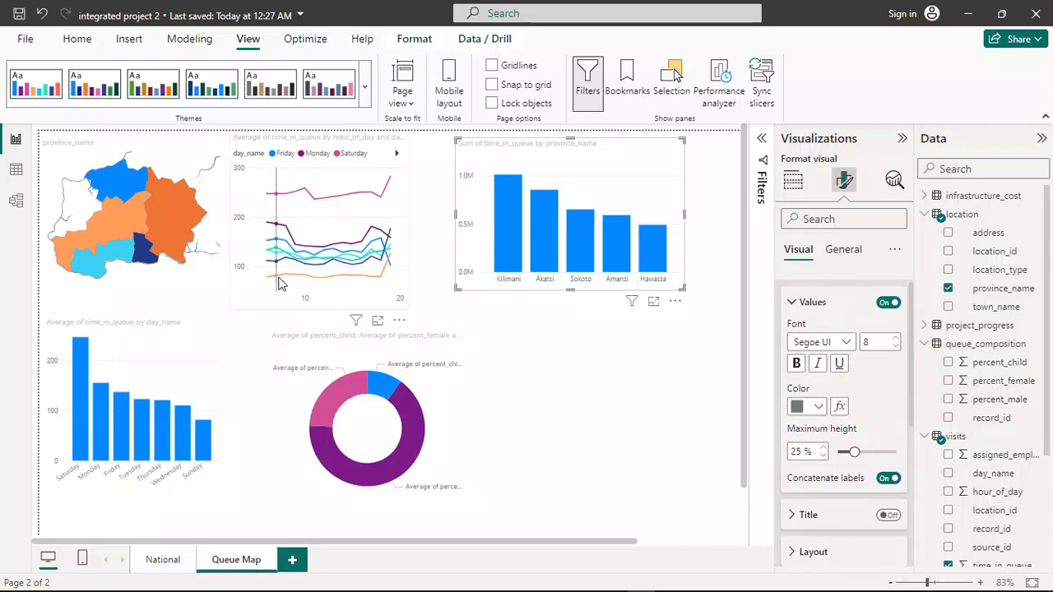
Try the Accessible City park theme, and apply the neighbouring theme with the blue, orange, purple, pink and green palette to the report.
mouse_move(316, 188)
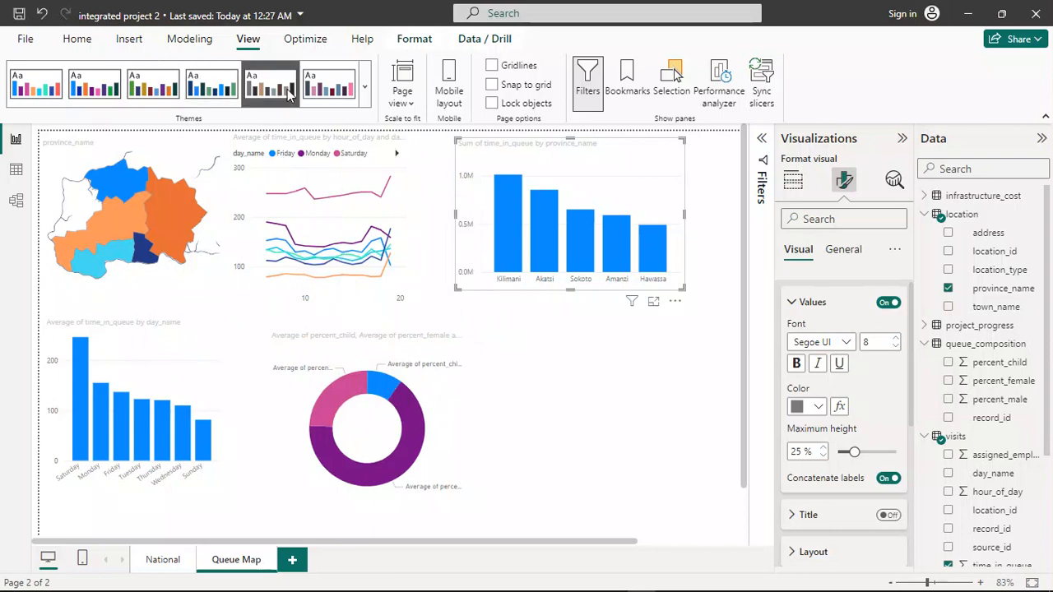
left_click(162, 89)
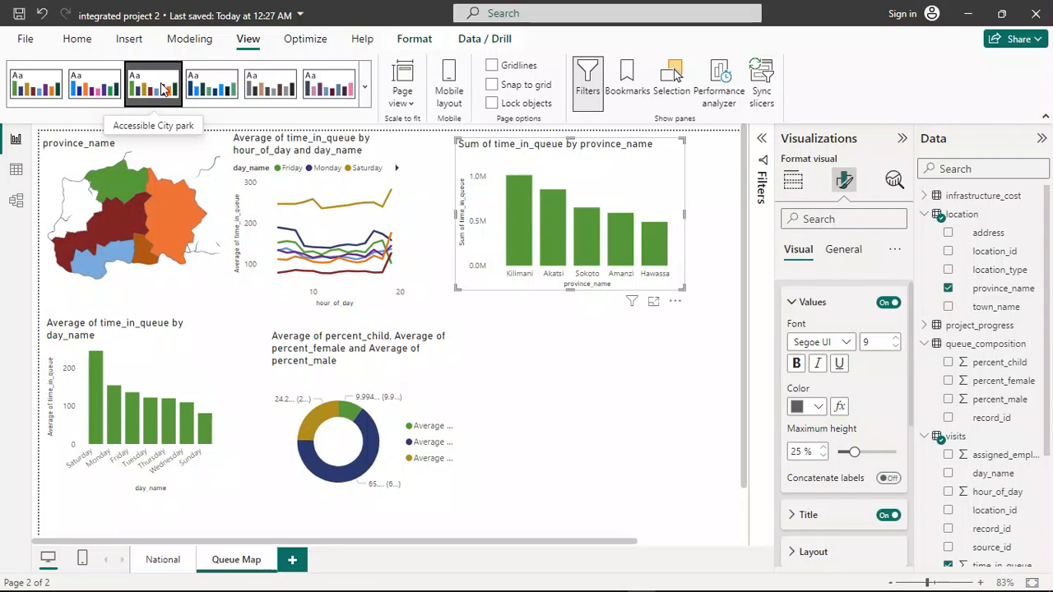
left_click(99, 89)
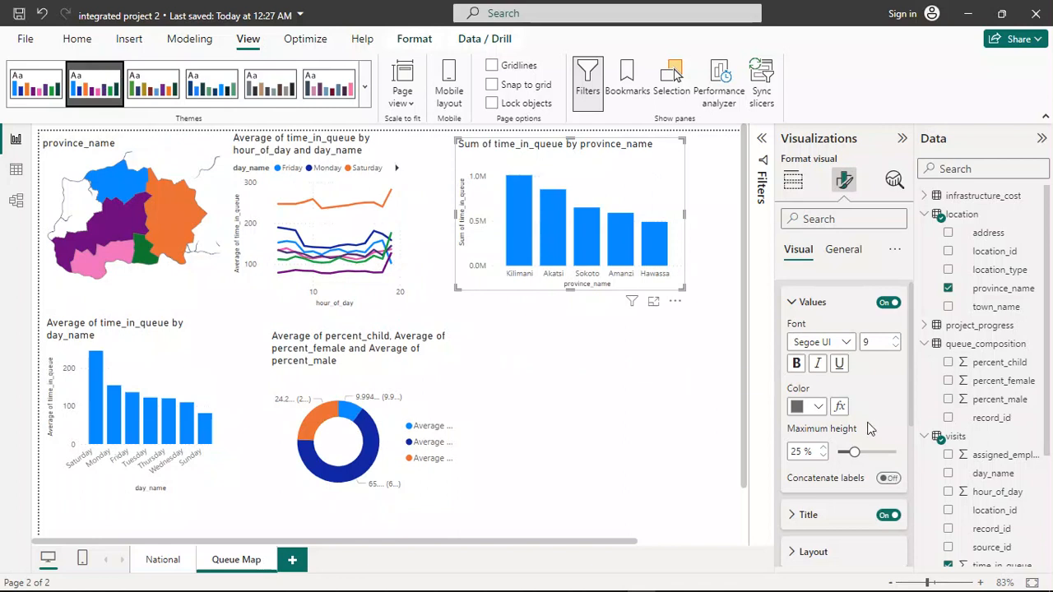
Turn on Show all in the column colors of the province chart so each province has its own color setting.
scroll(869, 429, "down", 5)
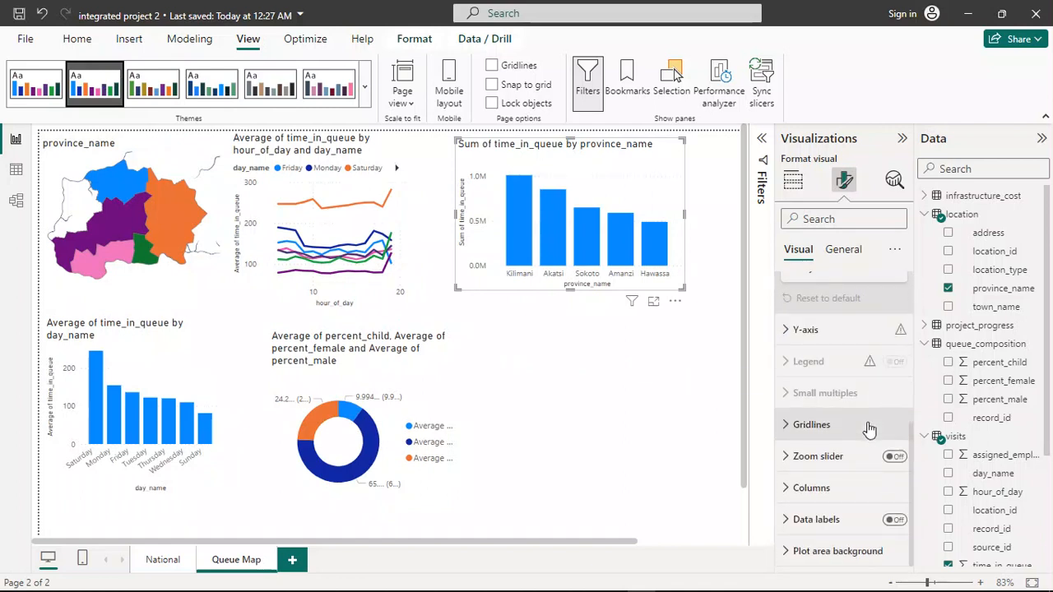
left_click(802, 489)
scroll(818, 463, "down", 3)
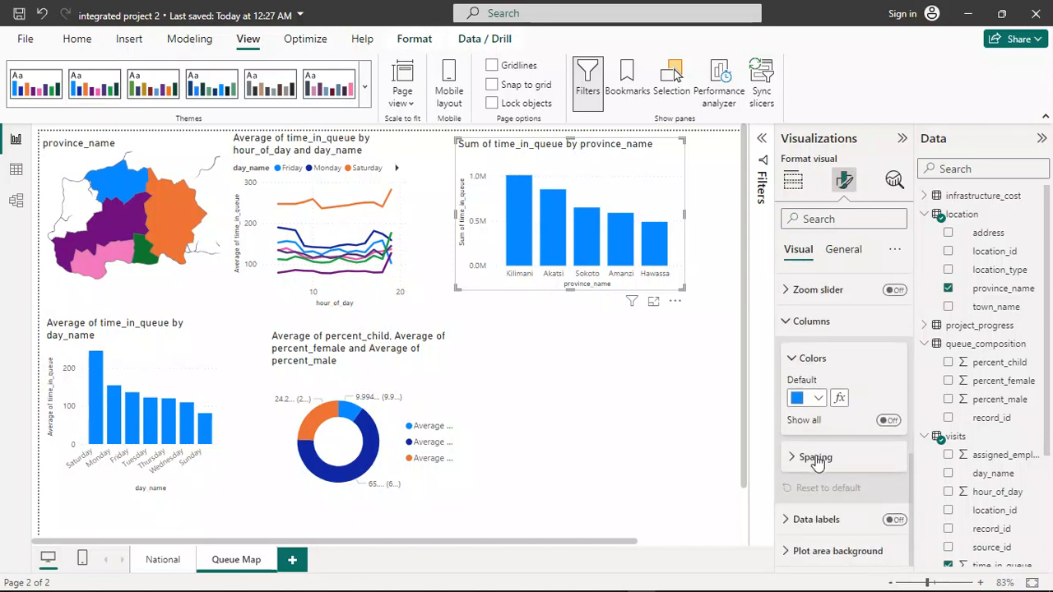
left_click(887, 422)
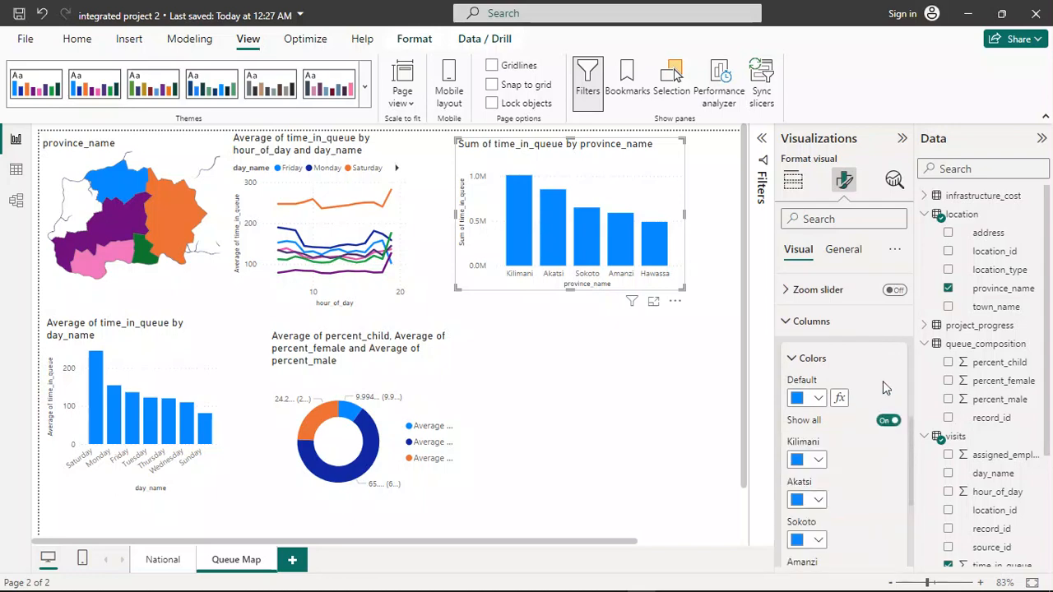
scroll(883, 381, "down", 2)
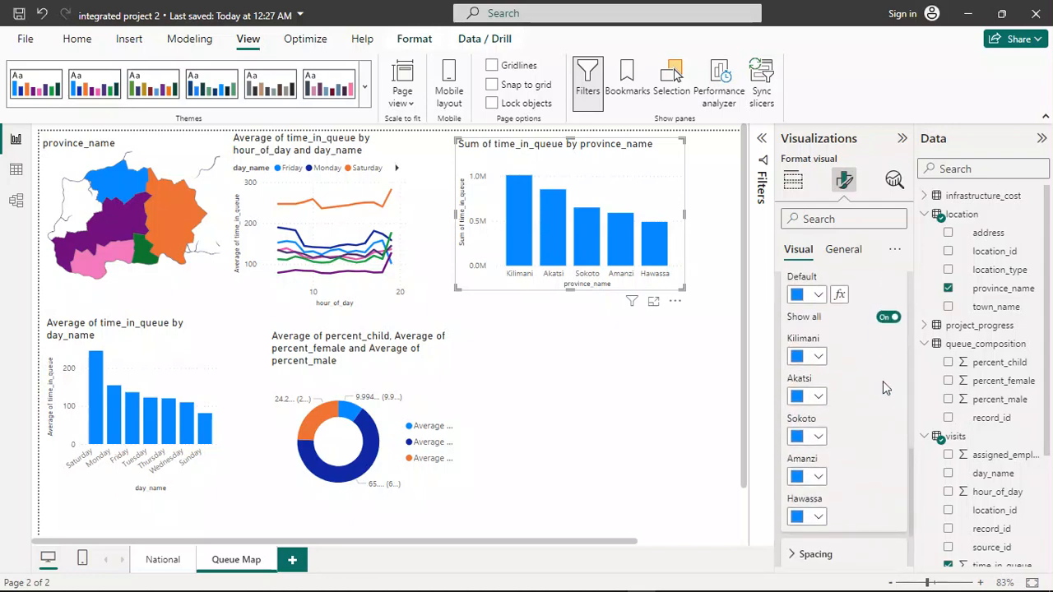
Color the Kilimani column dark orange and the Akatsi column dark green, both in the 25% darker theme shades.
left_click(823, 357)
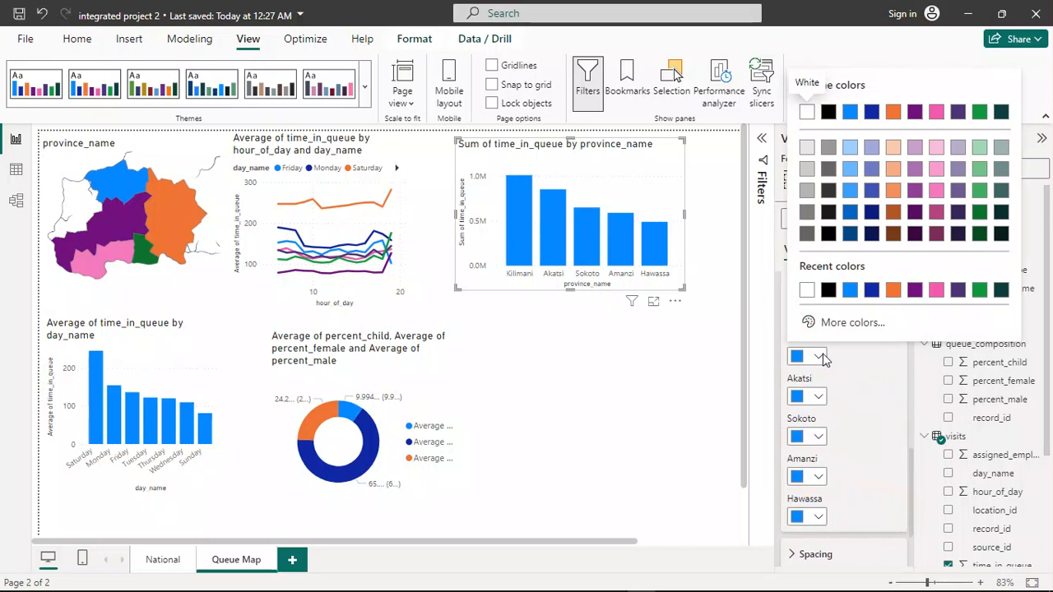
left_click(893, 211)
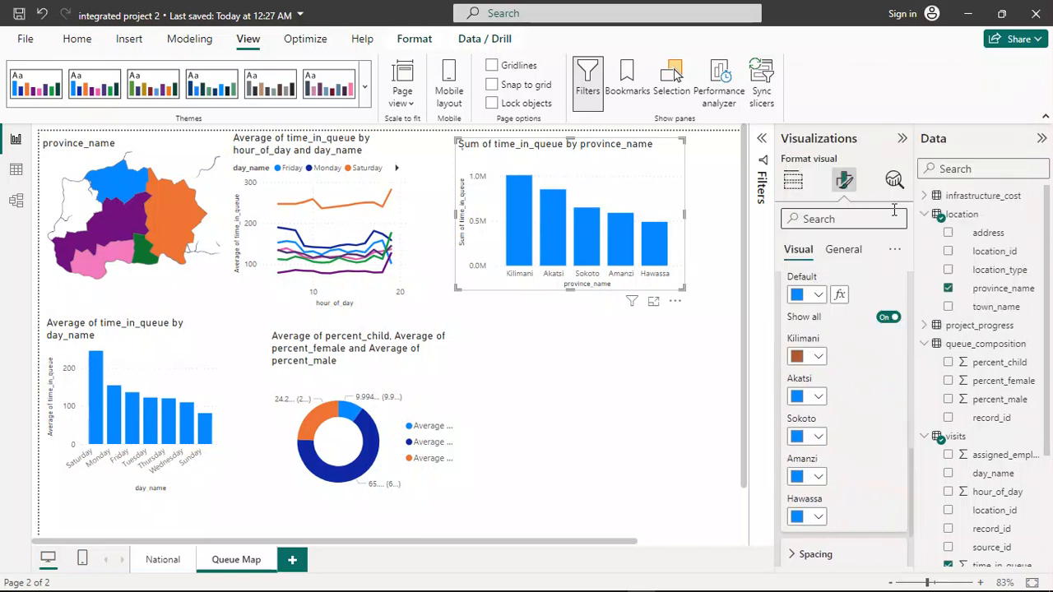
left_click(819, 396)
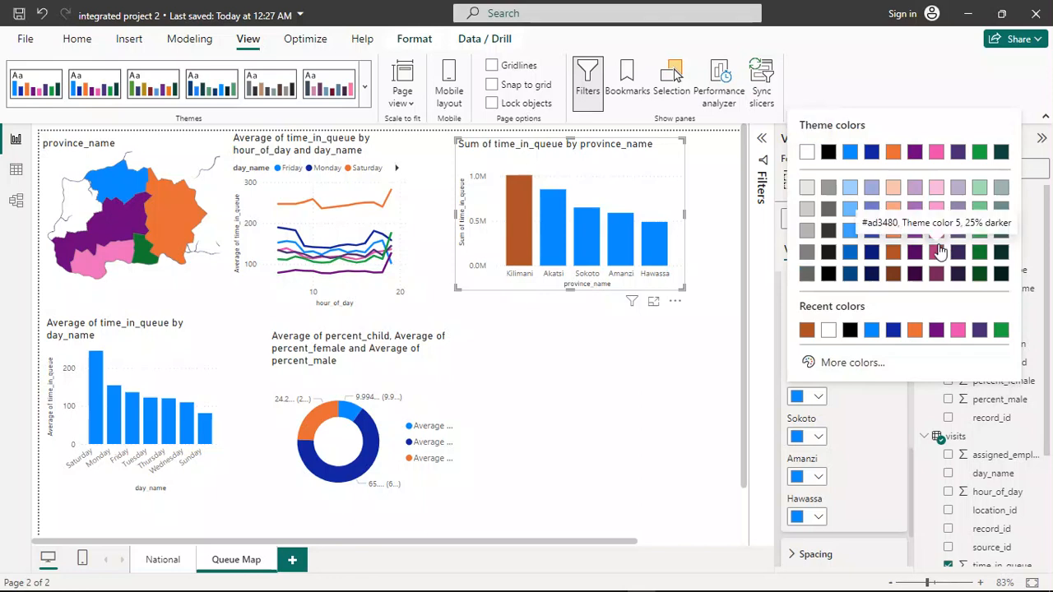
left_click(979, 253)
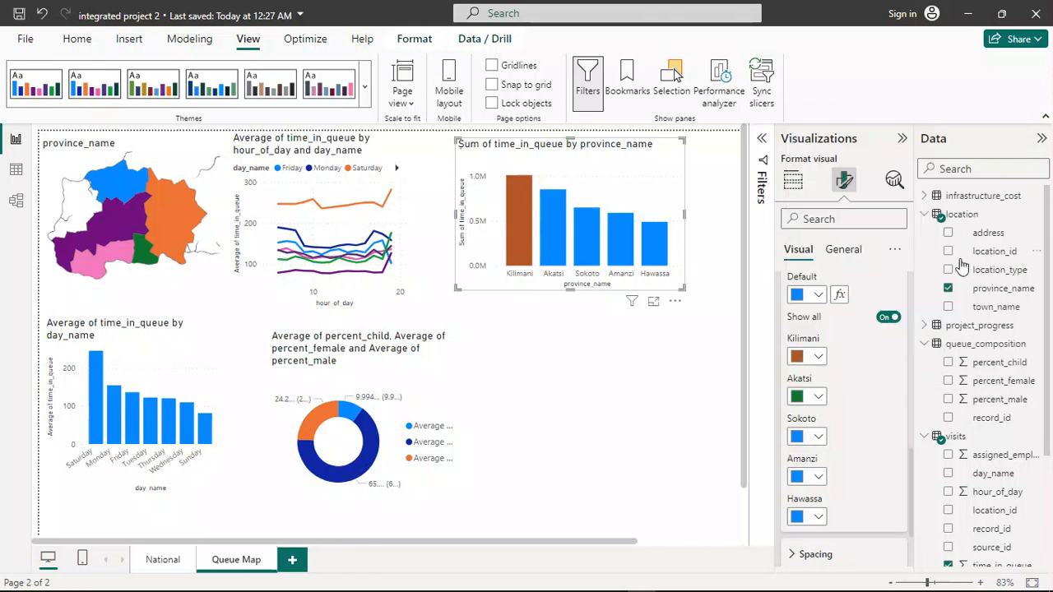
Color the Sokoto column theme pink and the Amanzi column dark purple in the 25% darker shade.
left_click(818, 437)
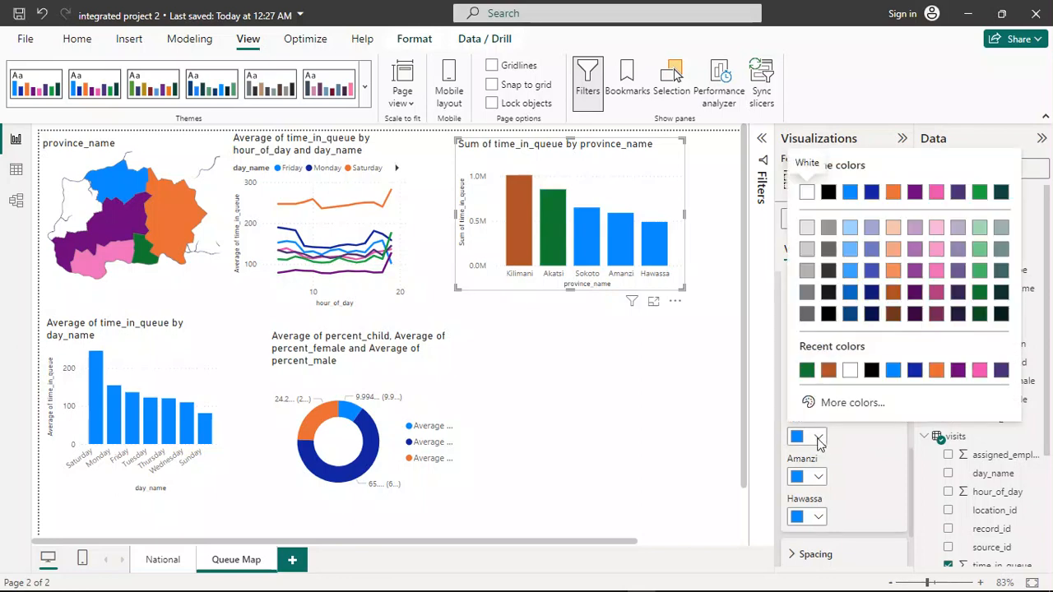
left_click(937, 193)
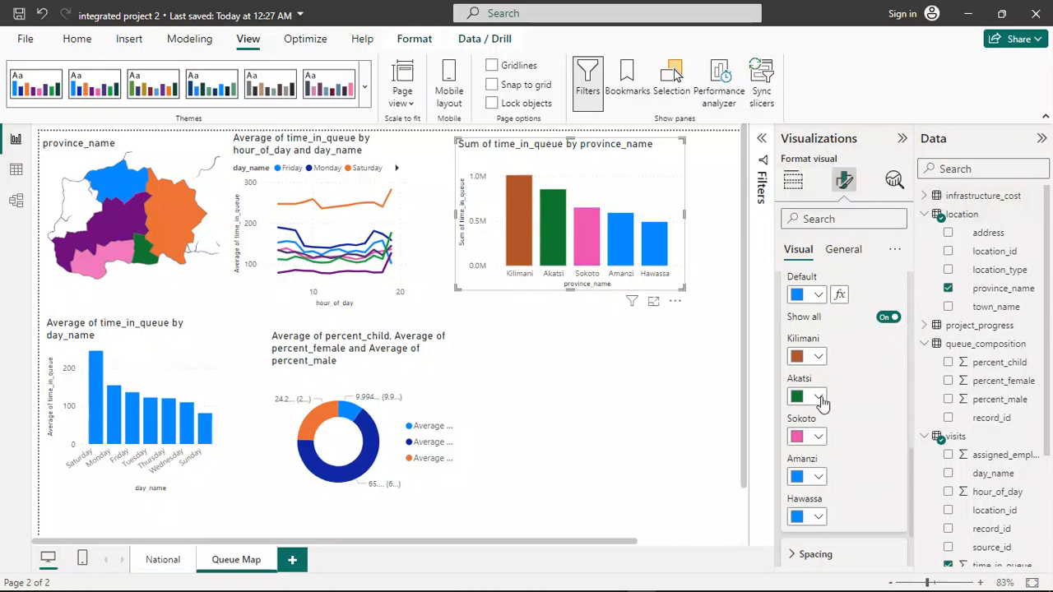
left_click(819, 478)
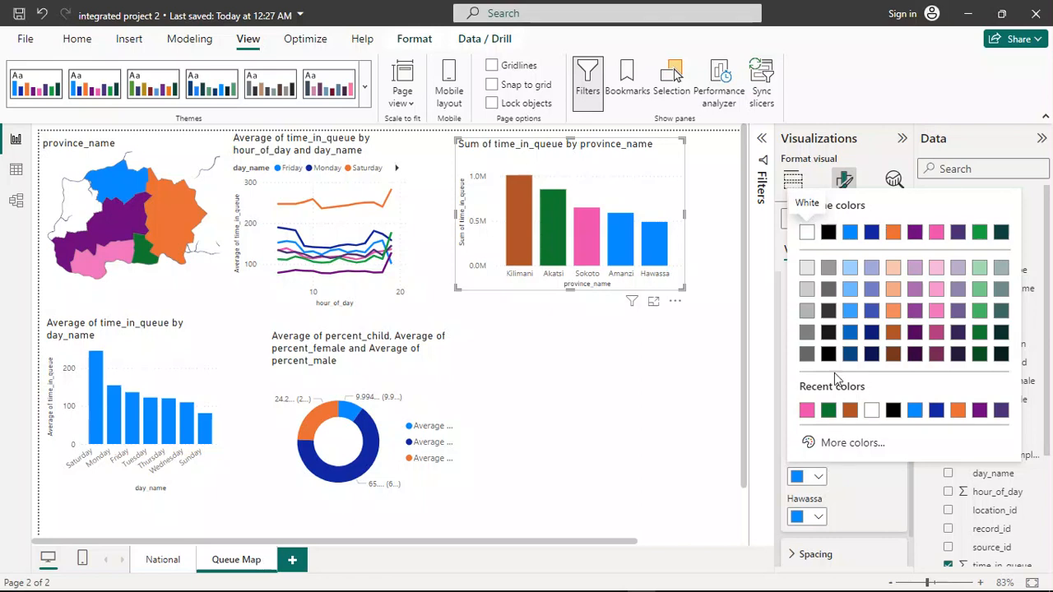
left_click(959, 337)
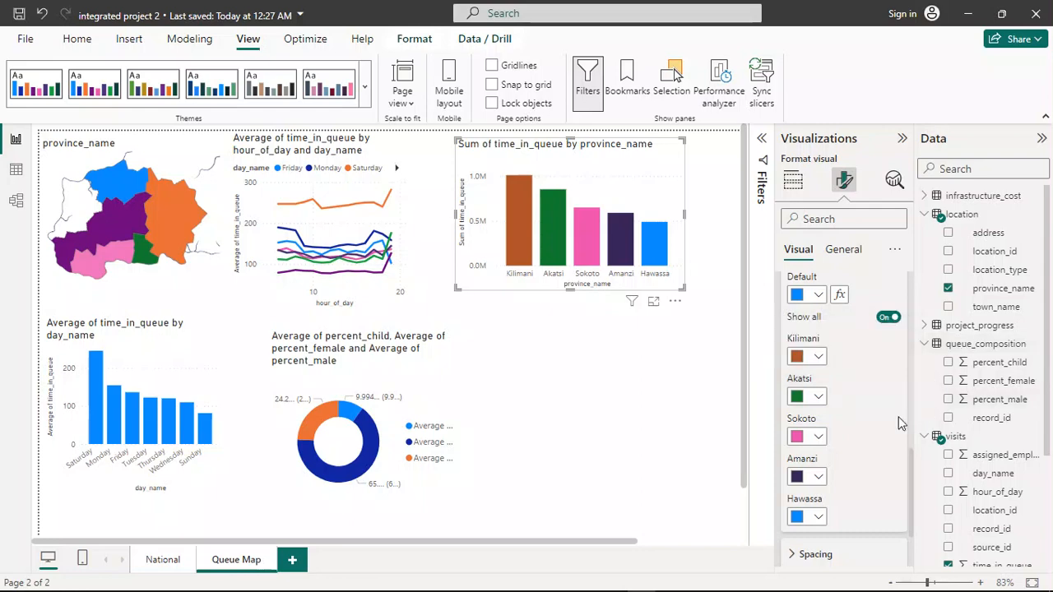
Open the color choices for the Hawassa column of the province chart.
scroll(900, 425, "down", 3)
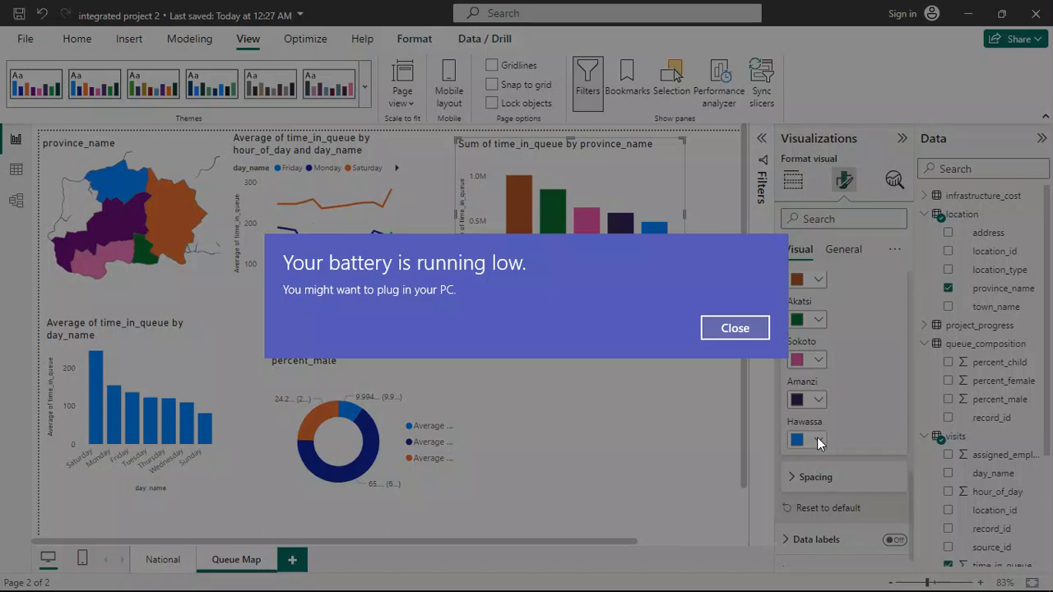
left_click(818, 439)
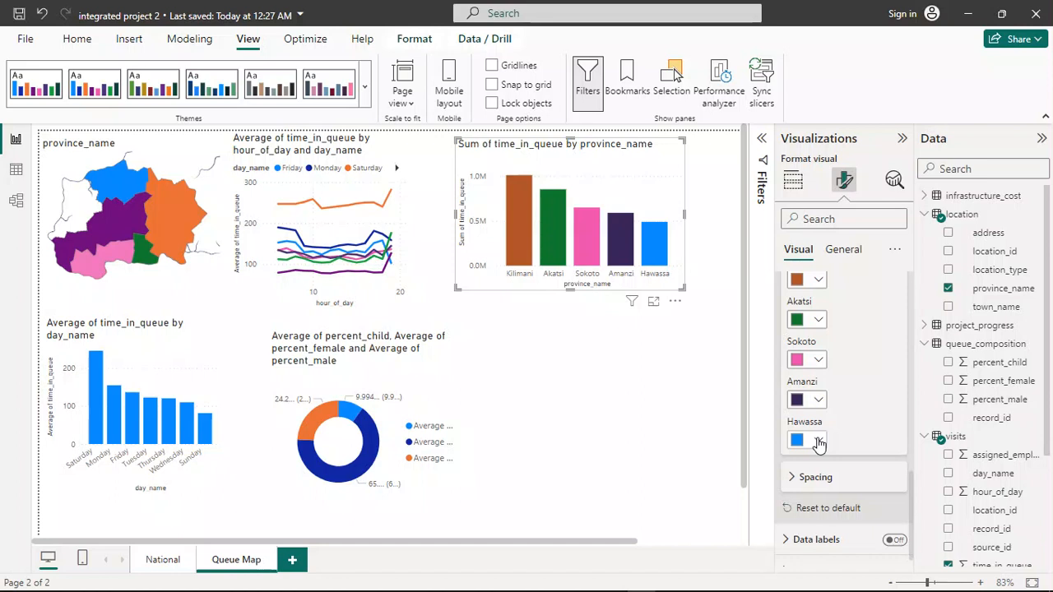
left_click(818, 442)
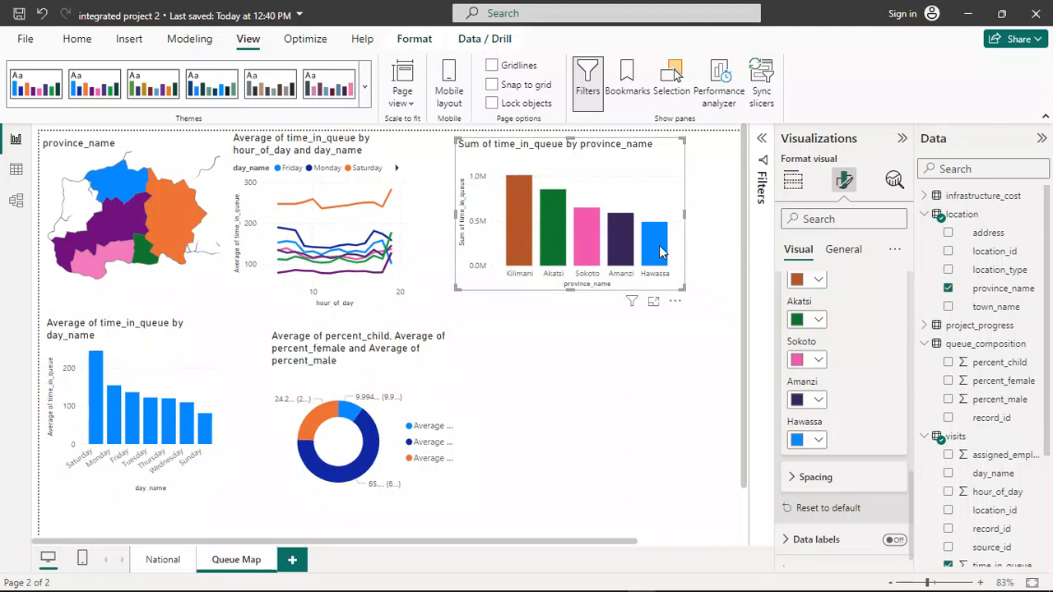
Color the Hawassa column a light theme purple and the Amanzi column black in the province chart.
mouse_move(663, 252)
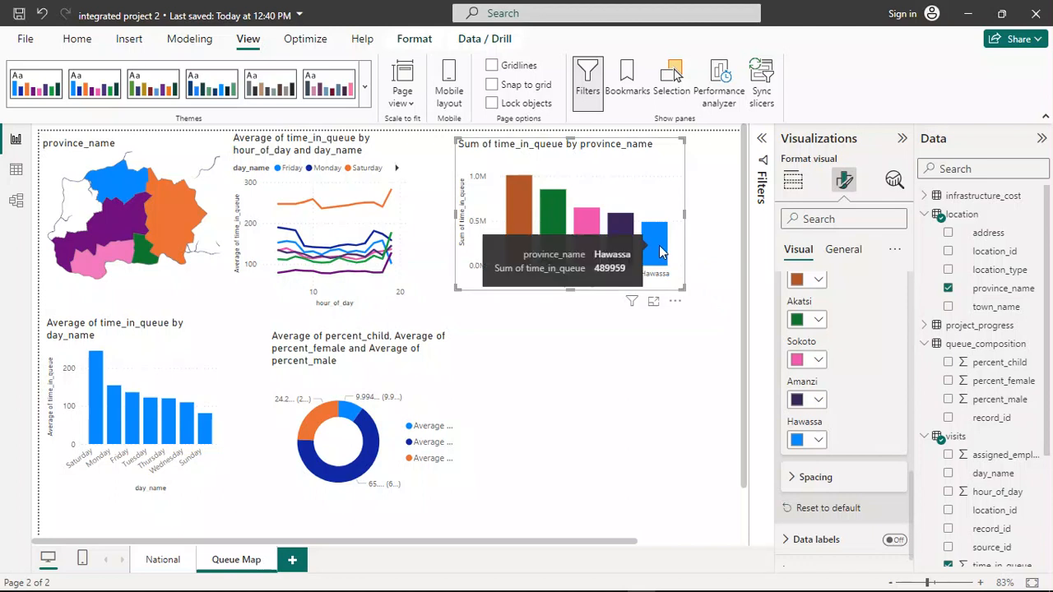
left_click(819, 441)
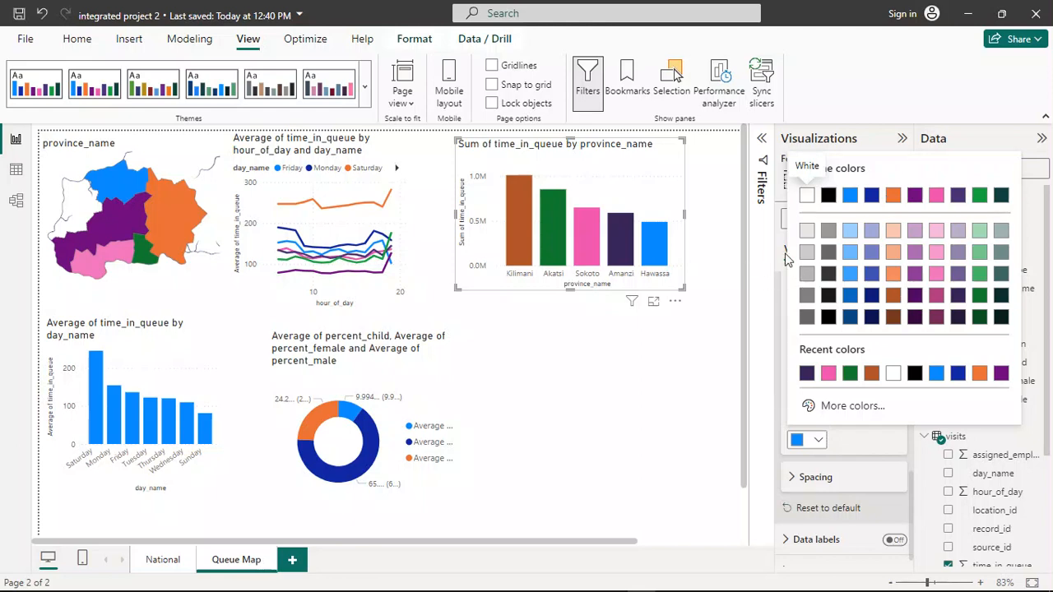
left_click(915, 278)
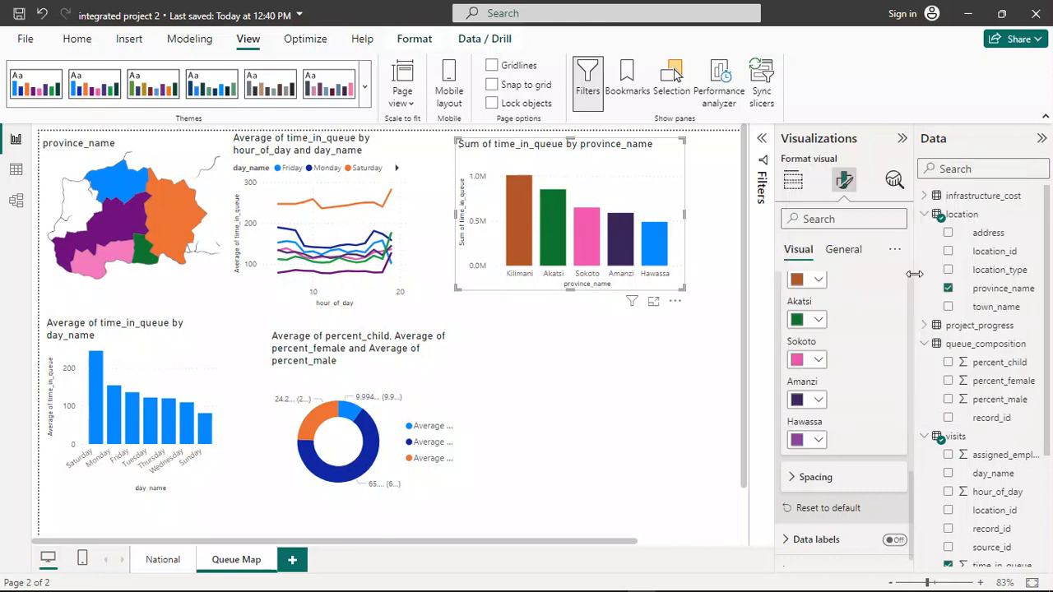
left_click(819, 400)
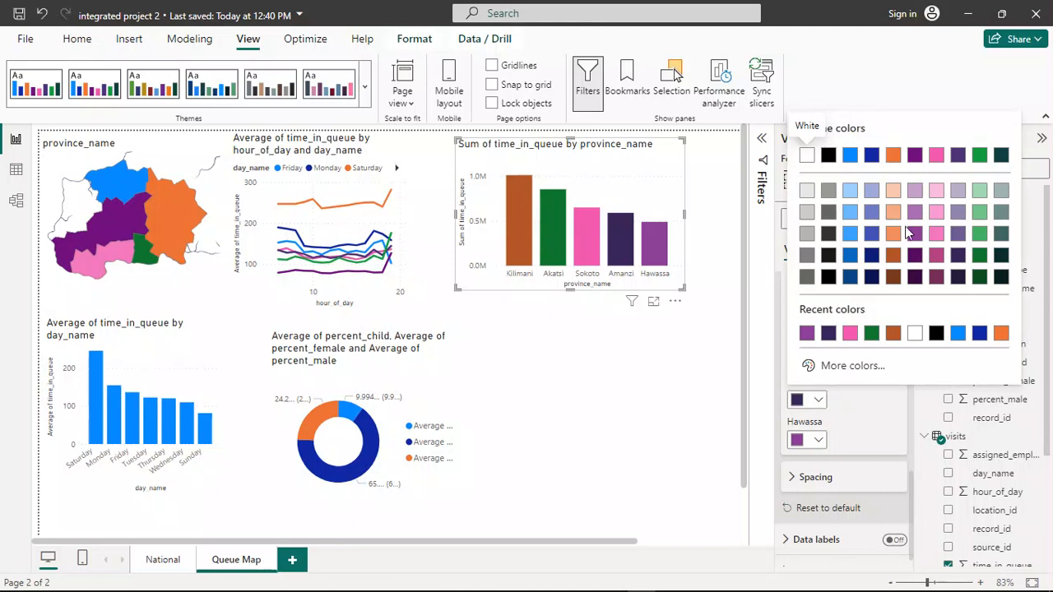
left_click(828, 156)
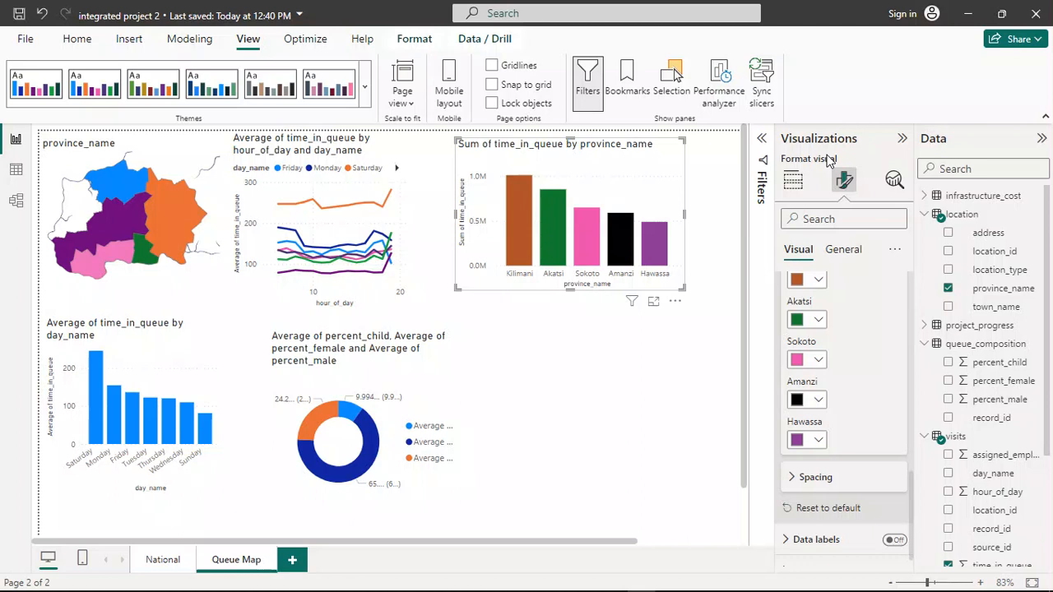
scroll(856, 325, "up", 6)
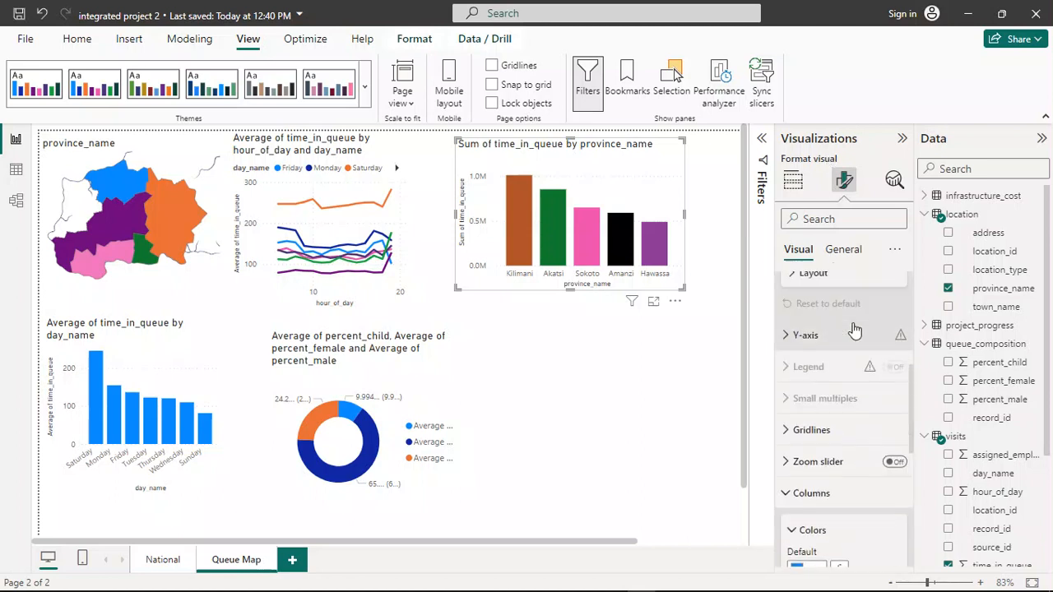
scroll(854, 325, "up", 3)
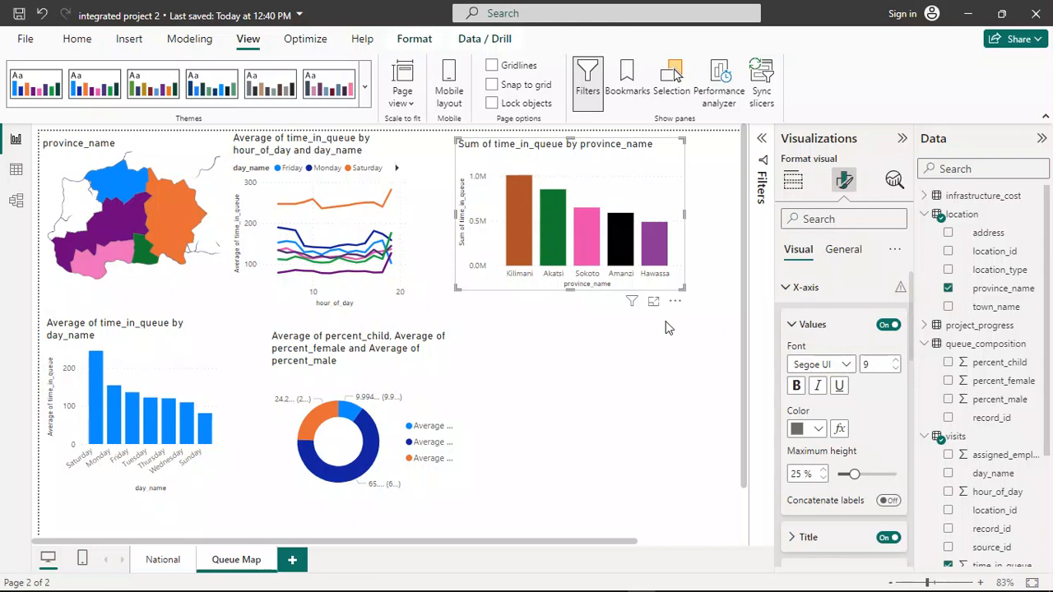
scroll(668, 327, "down", 1)
scroll(668, 327, "up", 1)
Switch to the Opera browser, search the web for "color palette" in a new tab and open the Color Hunt site.
mouse_move(518, 585)
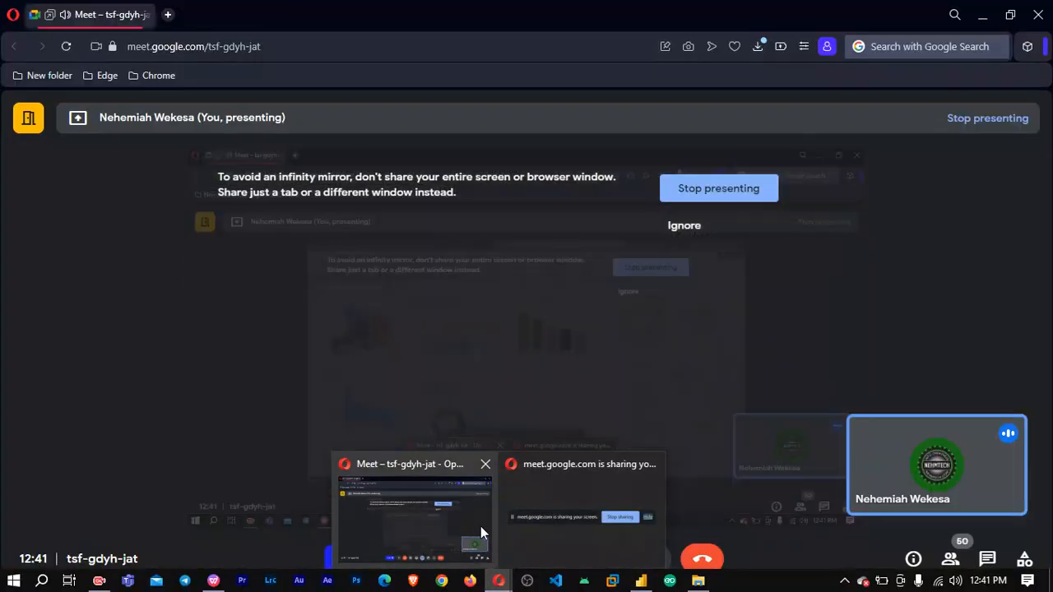
left_click(481, 526)
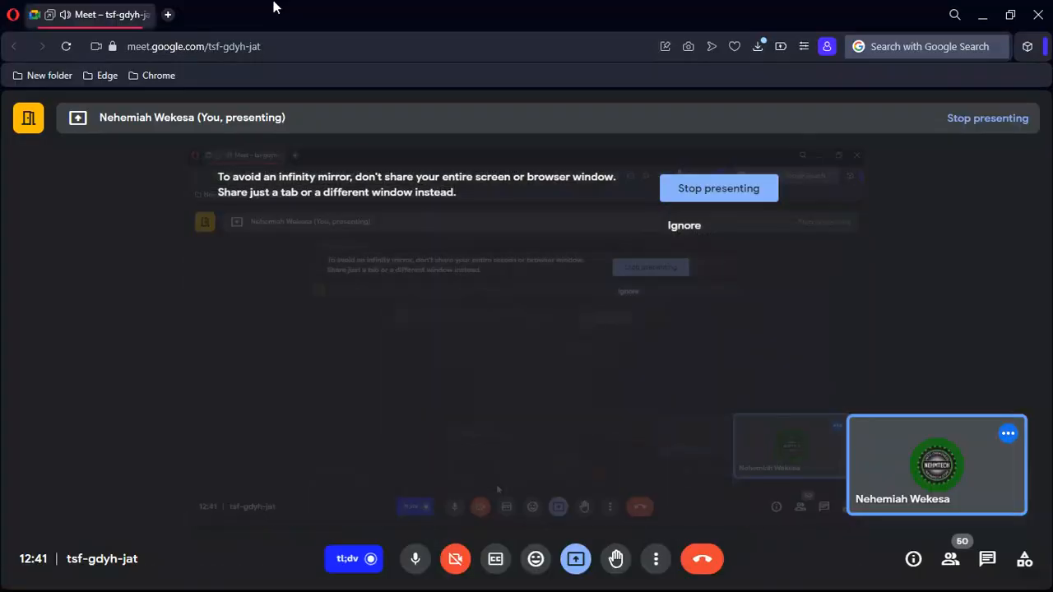
left_click(168, 15)
type("col")
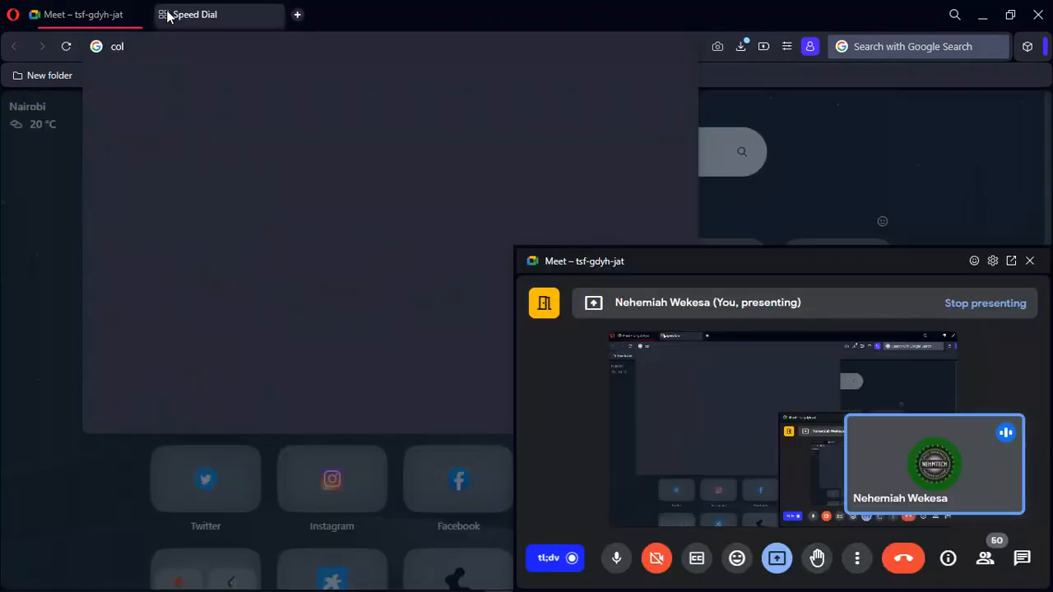
type("or pall")
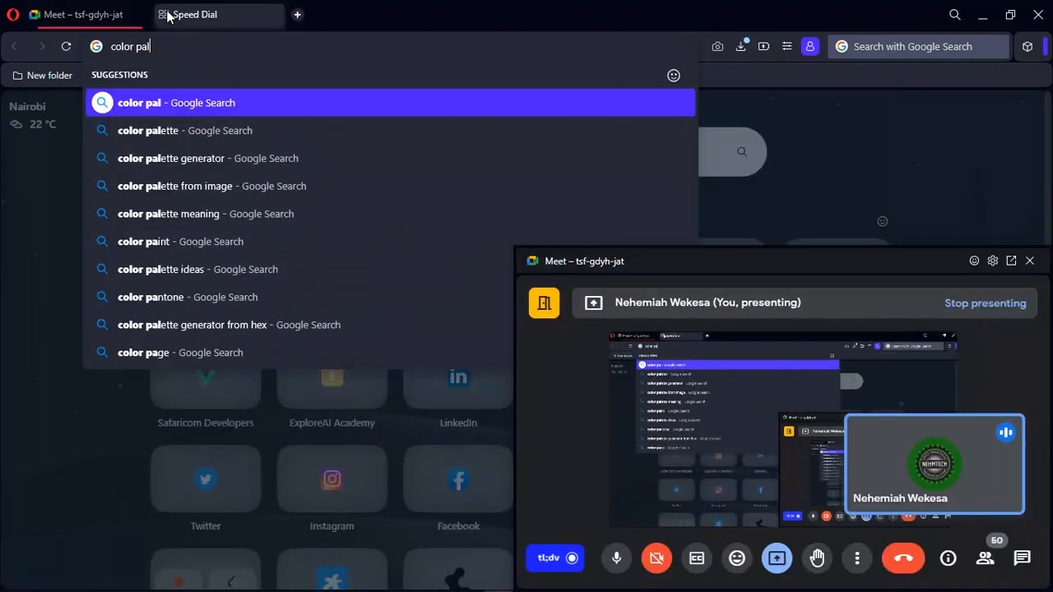
left_click(223, 133)
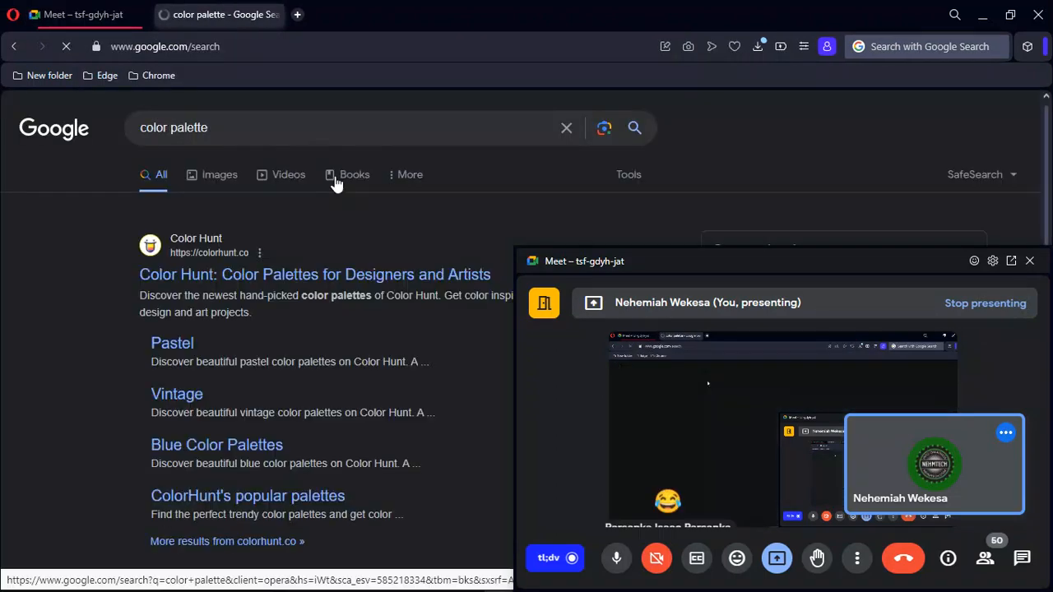
left_click(238, 274)
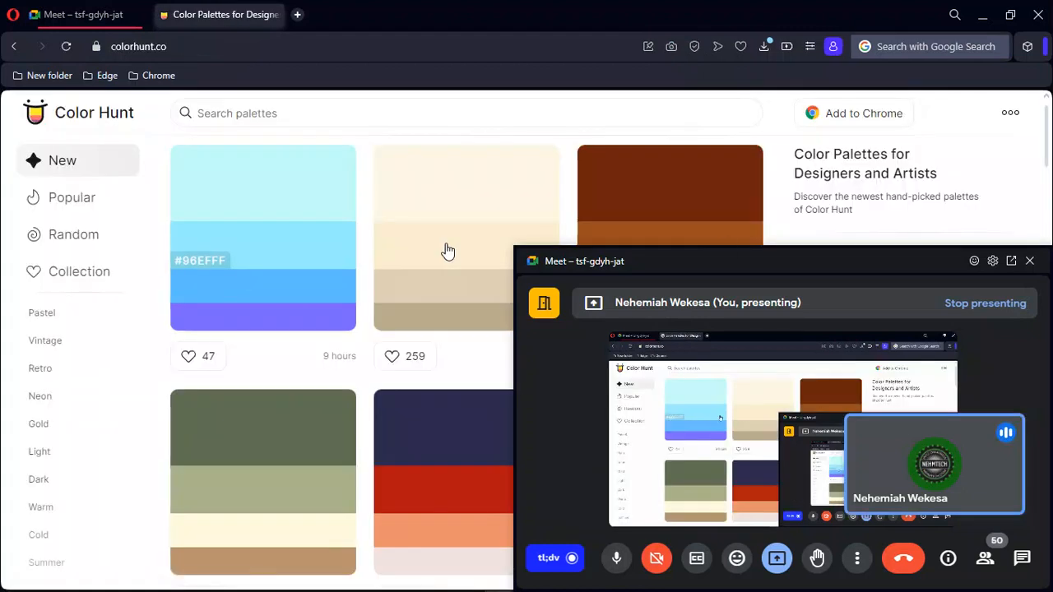
Look through the new palettes on Color Hunt with the floating meeting window closed, and return to Power BI.
scroll(360, 339, "down", 5)
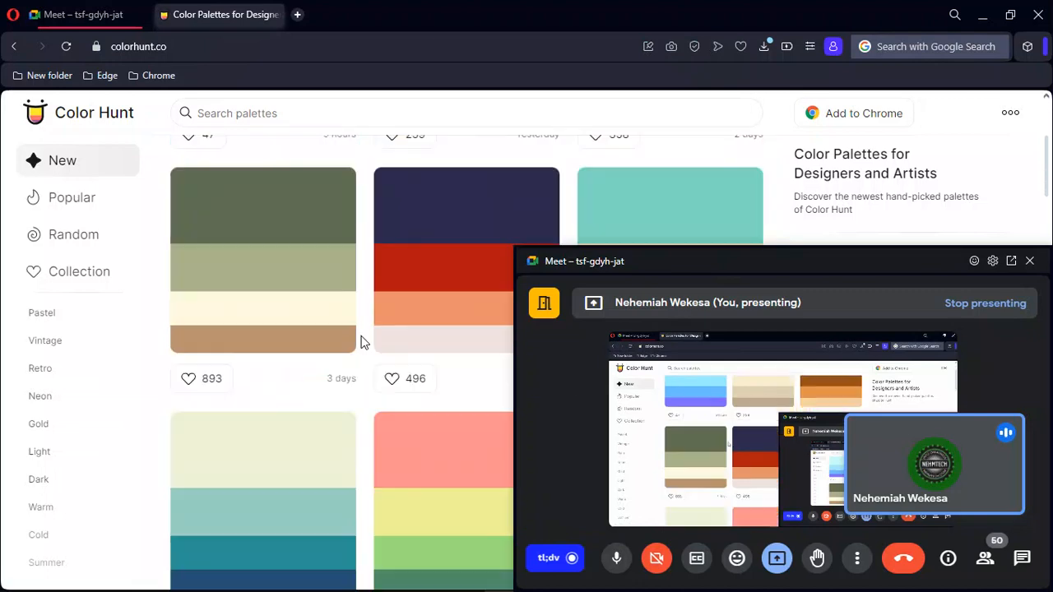
scroll(360, 341, "down", 8)
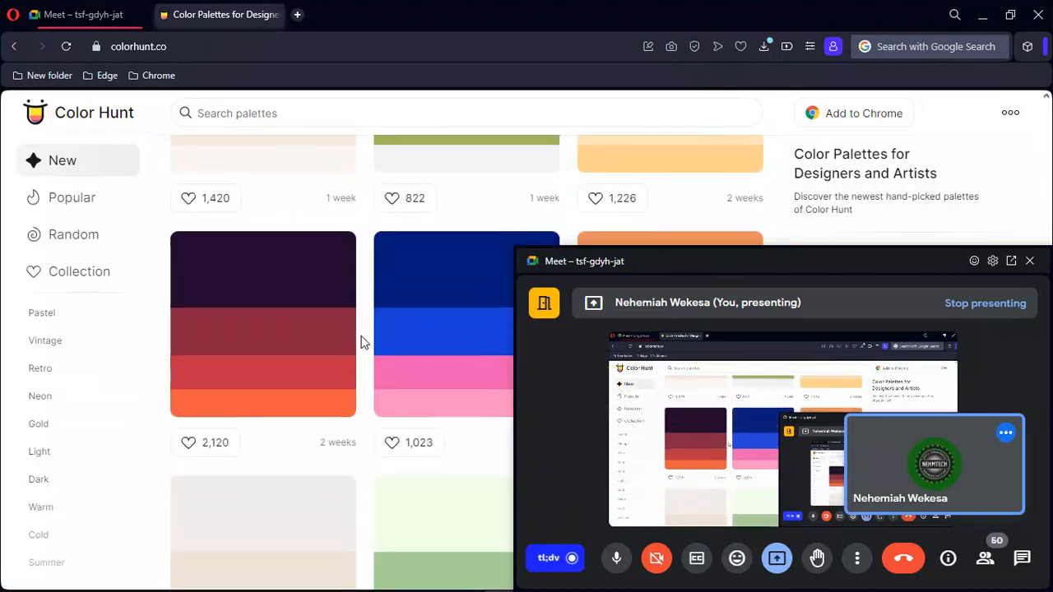
mouse_move(535, 586)
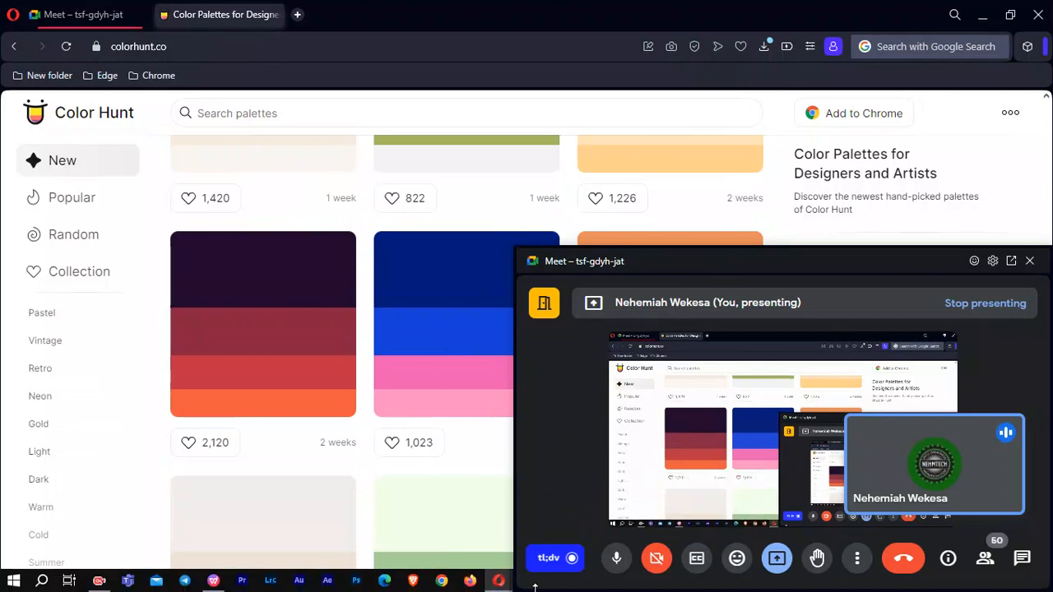
left_click(1030, 261)
mouse_move(641, 587)
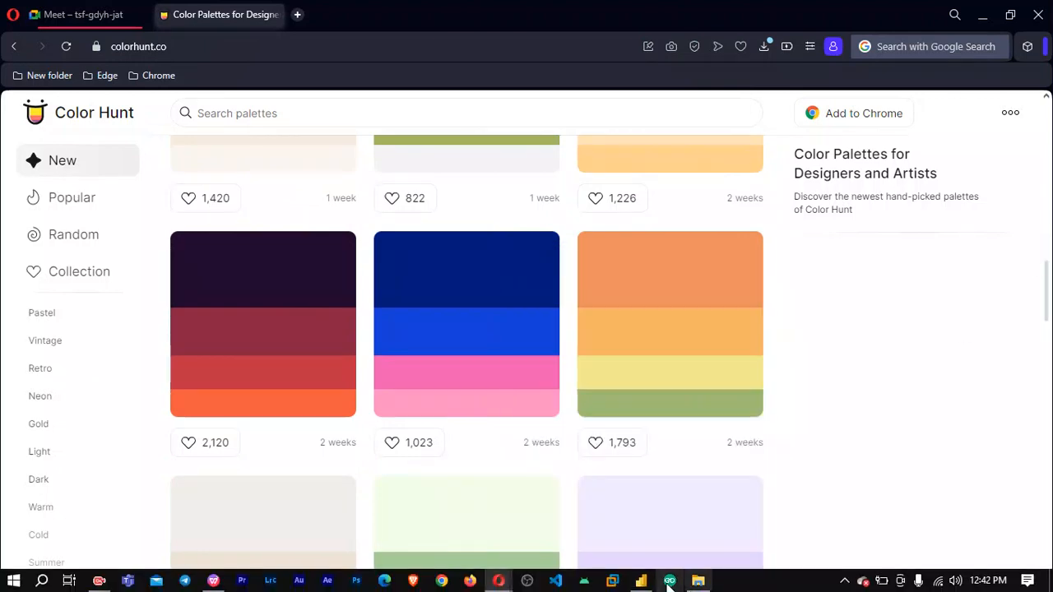
left_click(641, 582)
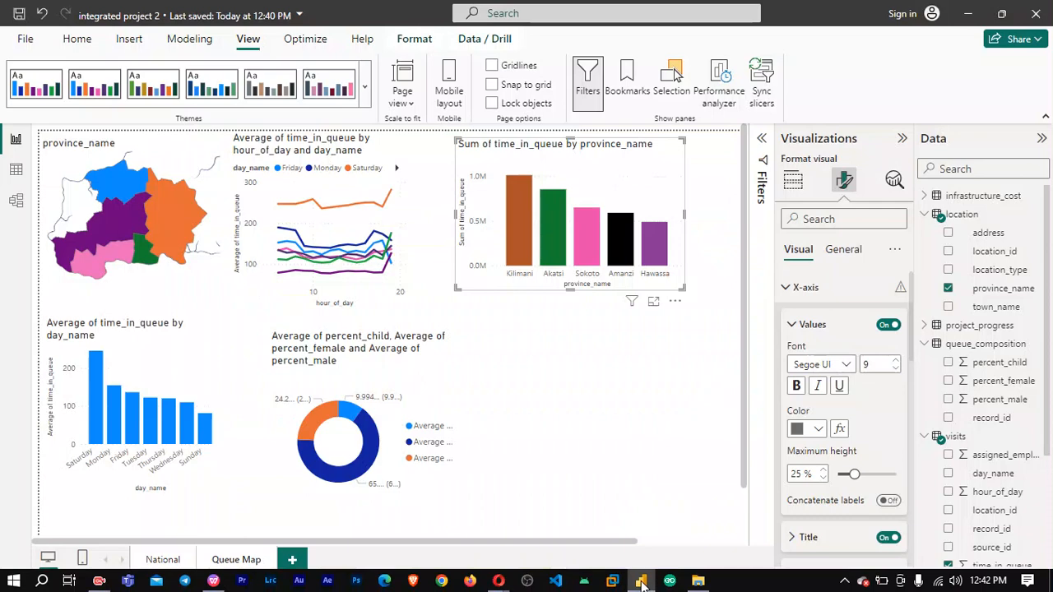
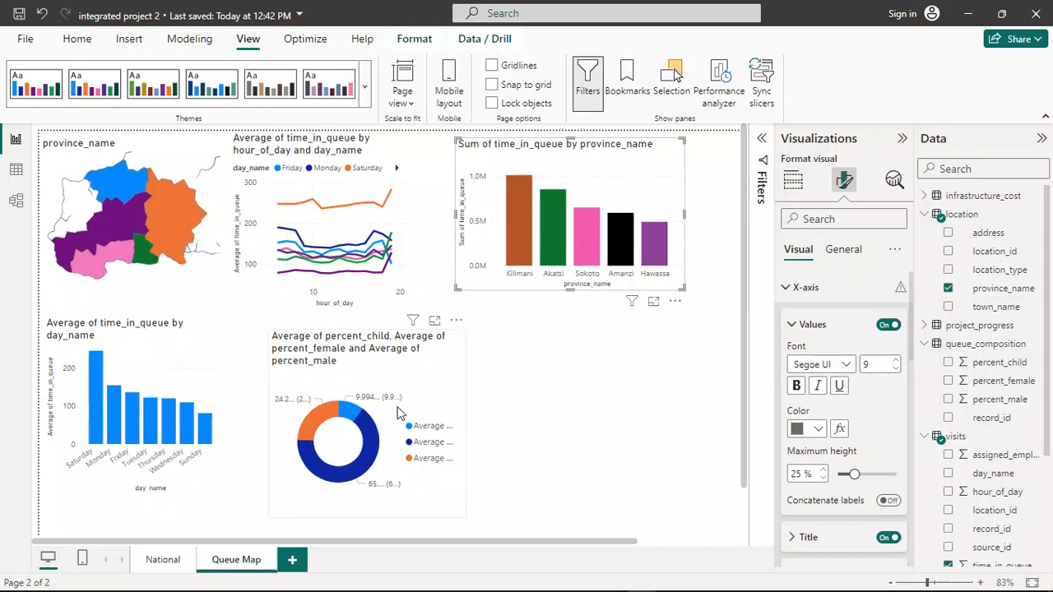
Select the chart of average time_in_queue by day_name and examine its column color settings.
scroll(491, 395, "down", 1)
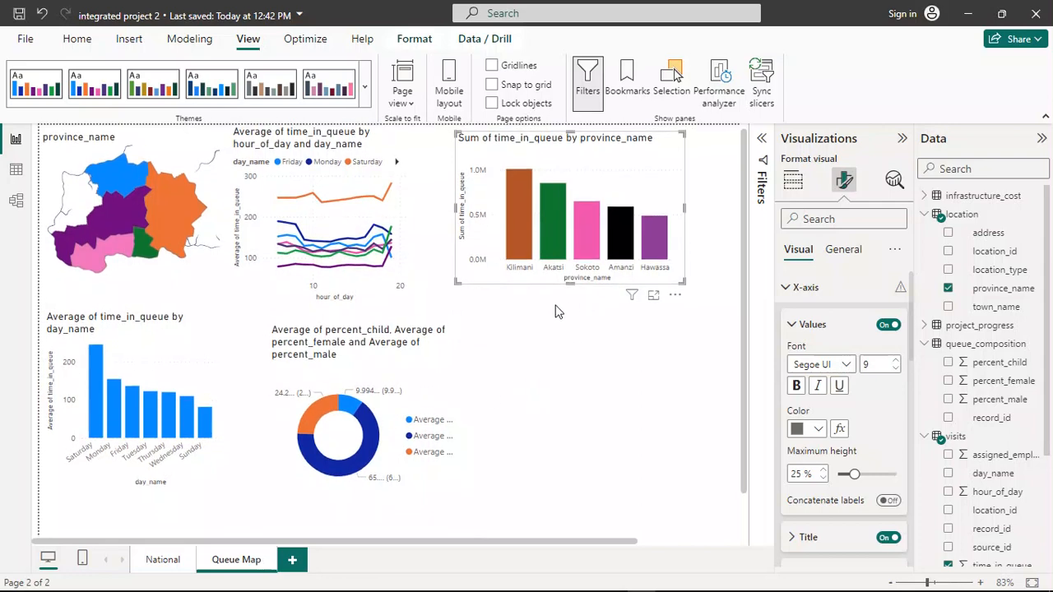
left_click(179, 375)
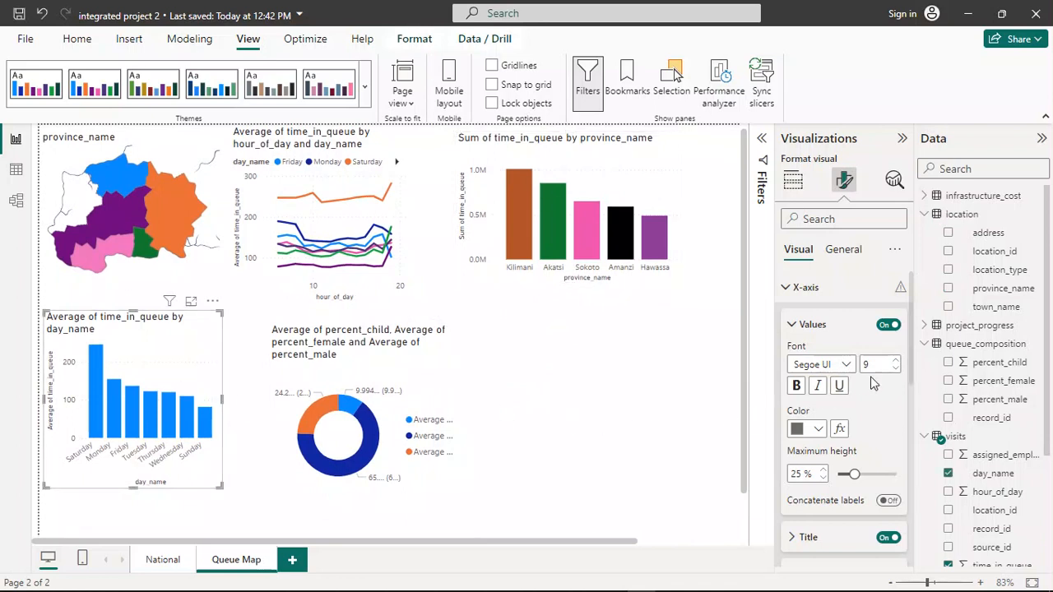
scroll(868, 429, "down", 1)
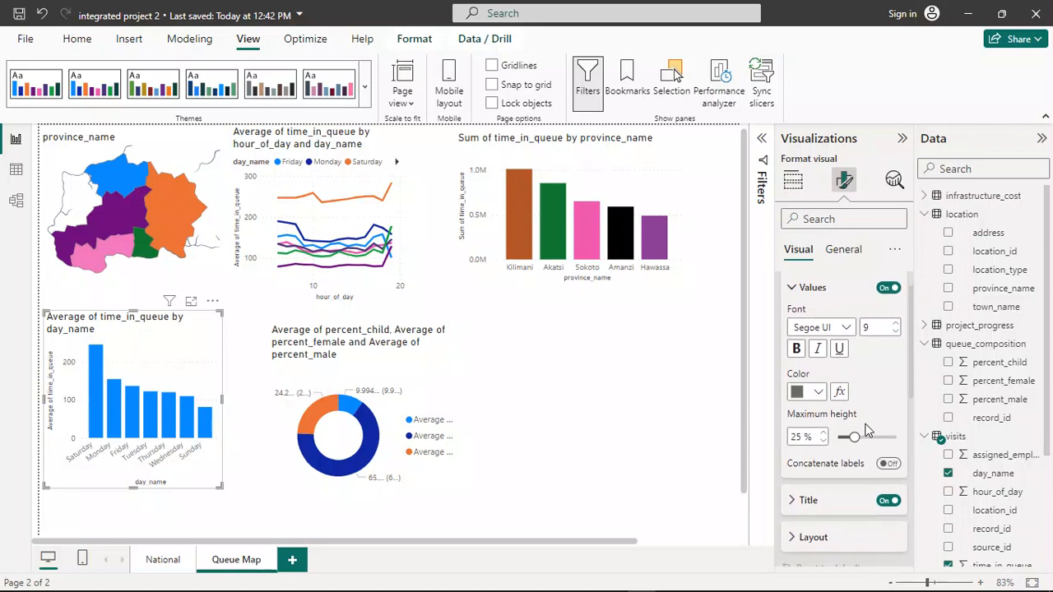
scroll(864, 428, "down", 8)
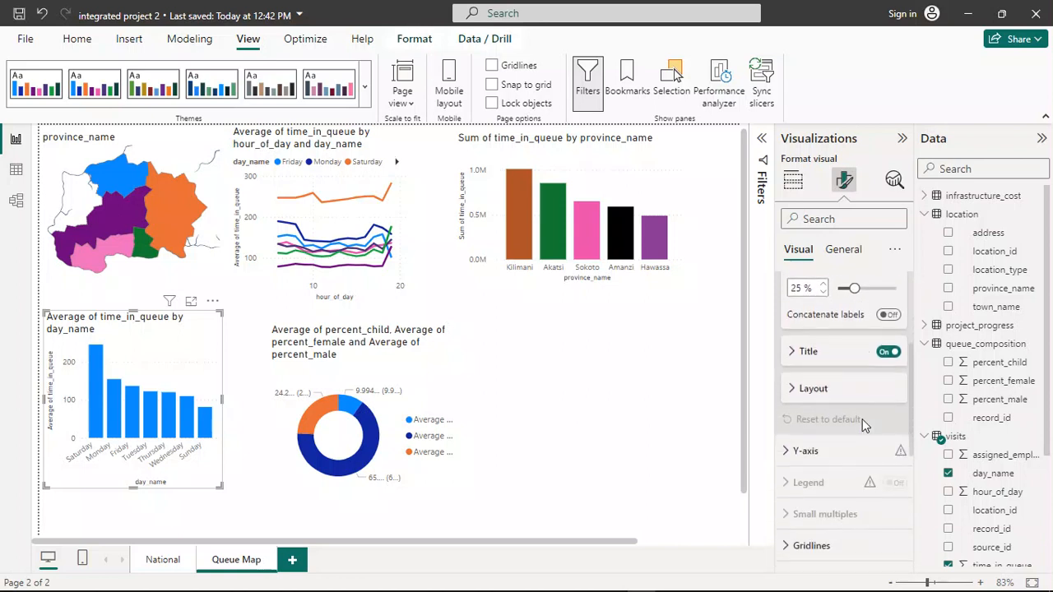
scroll(862, 423, "down", 3)
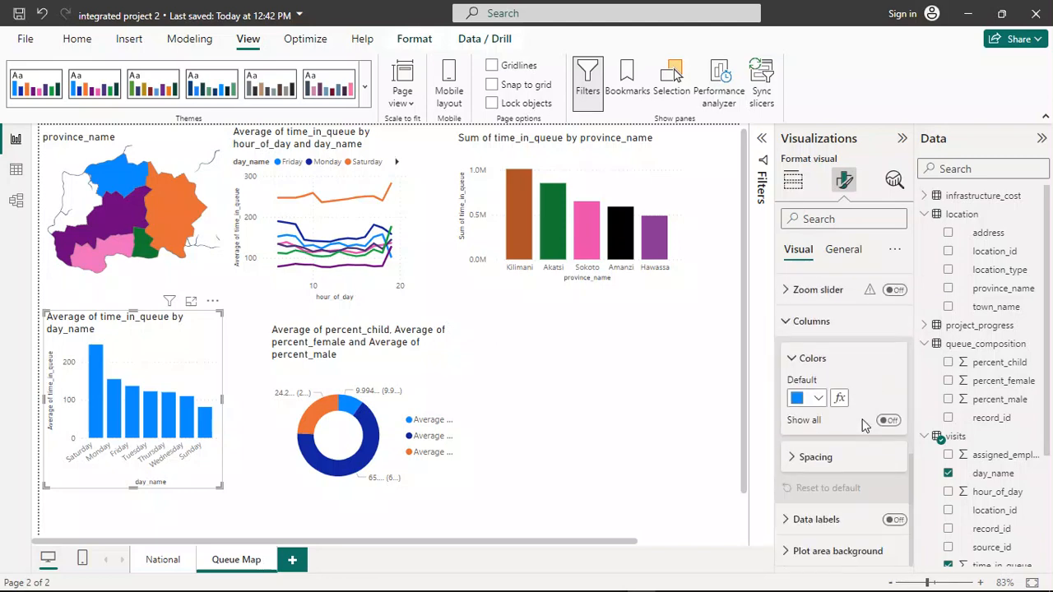
Try day_name from the visits table as the legend of the average queue time by day chart, and remove it again.
left_click(794, 181)
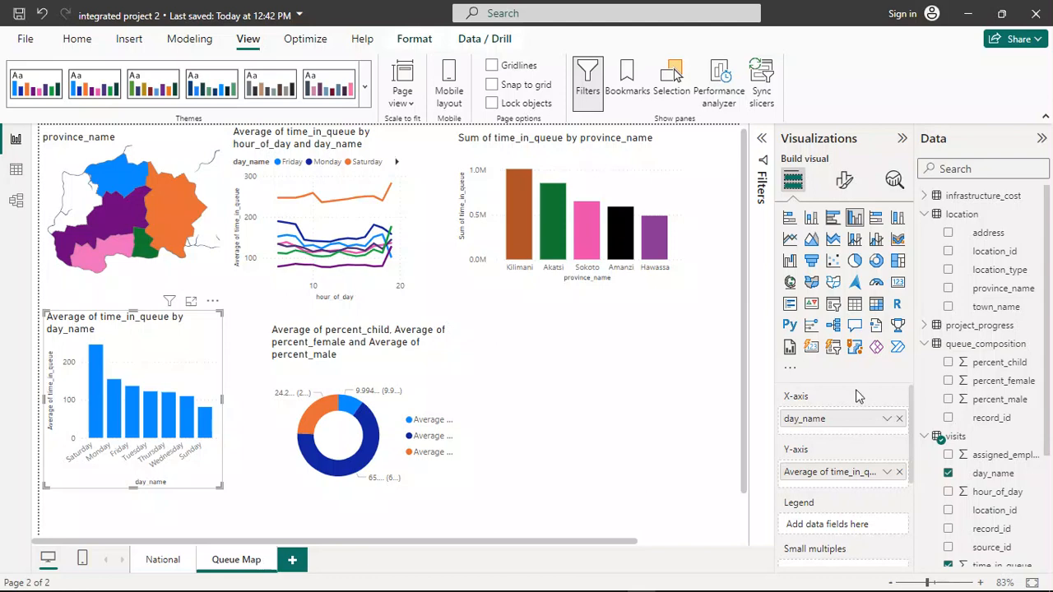
scroll(856, 397, "down", 1)
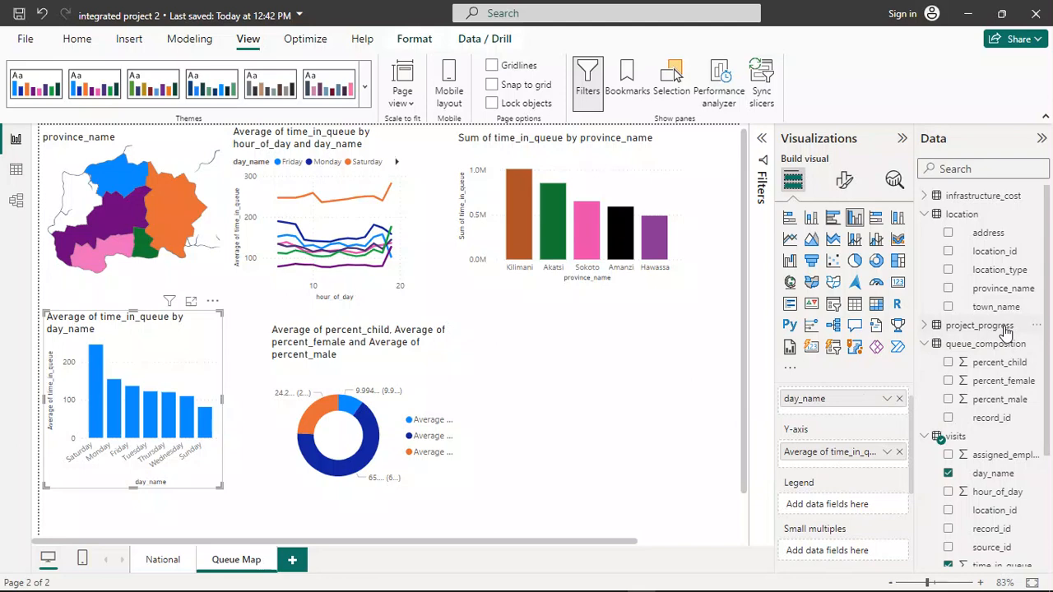
scroll(1006, 331, "down", 3)
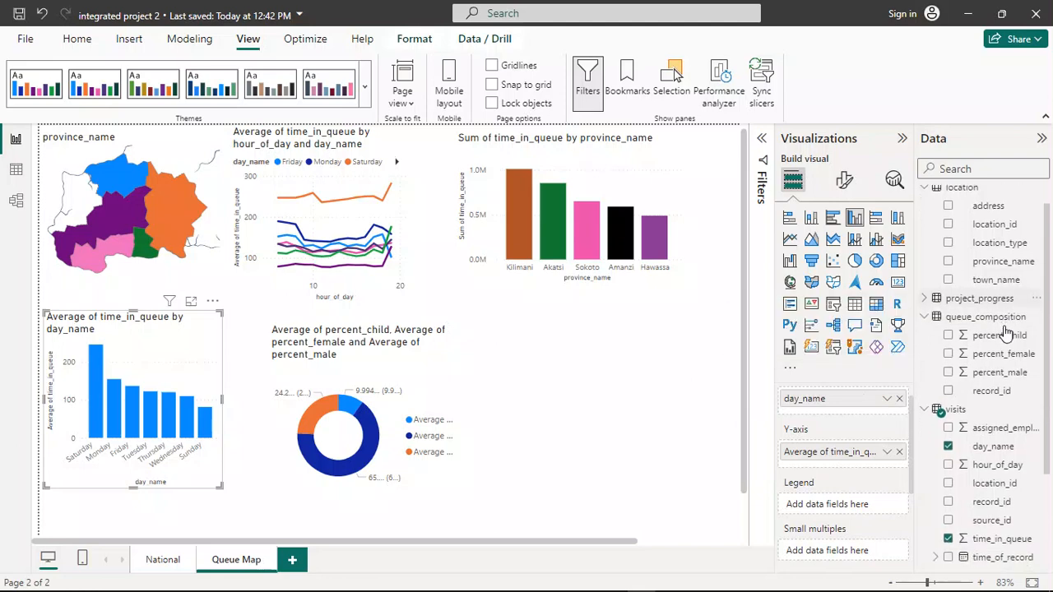
scroll(1005, 332, "down", 1)
scroll(1006, 332, "up", 1)
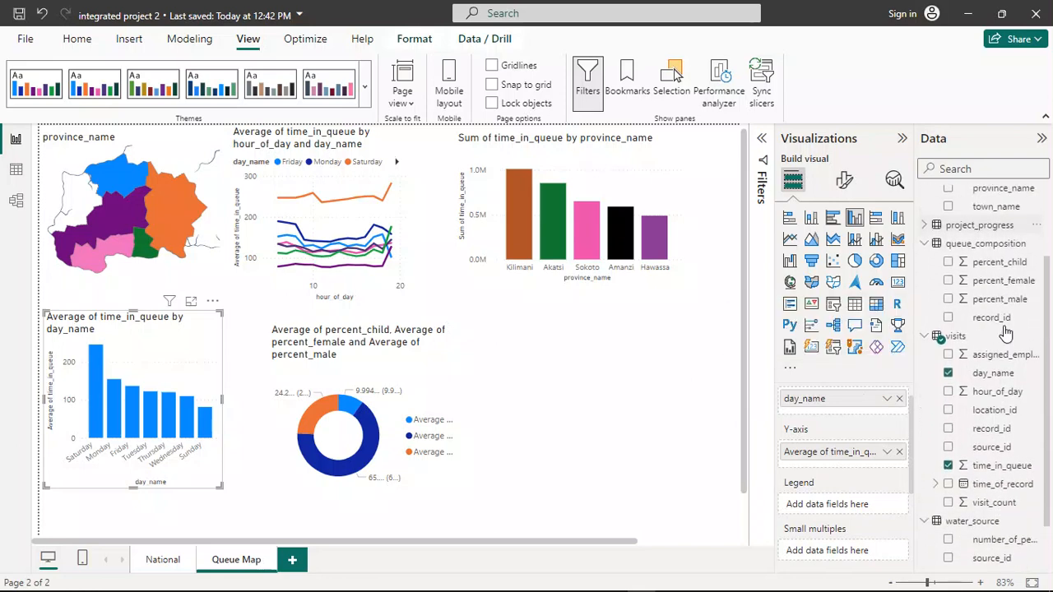
scroll(1006, 332, "up", 1)
scroll(1005, 333, "down", 1)
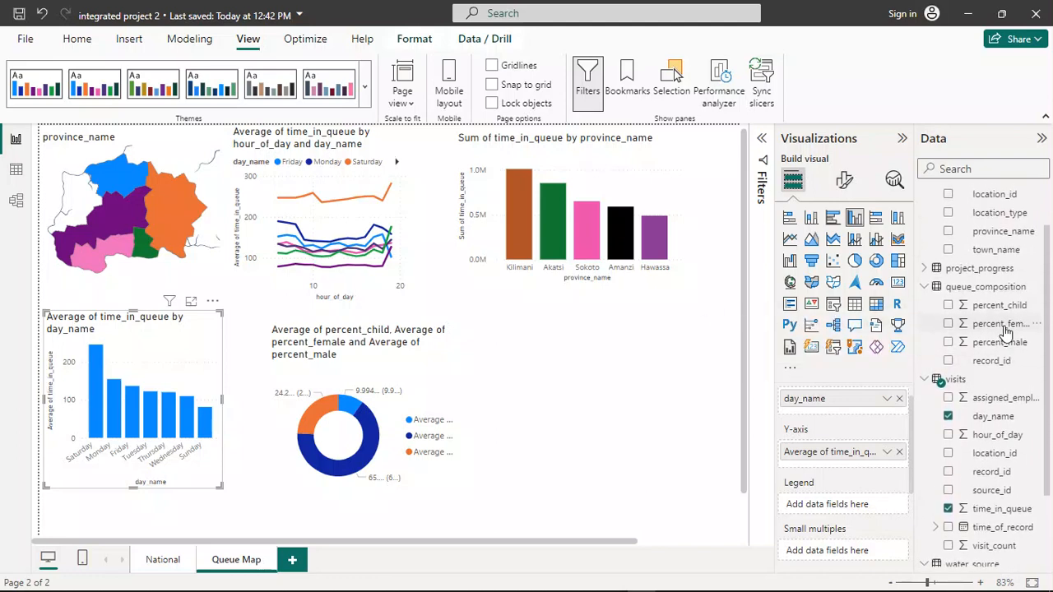
scroll(1005, 332, "up", 1)
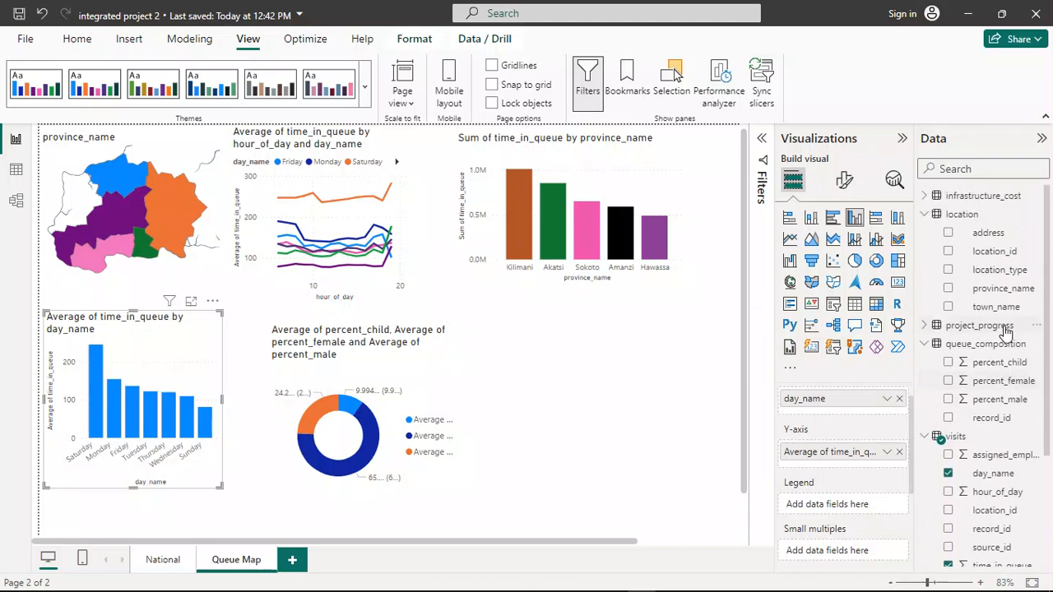
scroll(1005, 332, "down", 3)
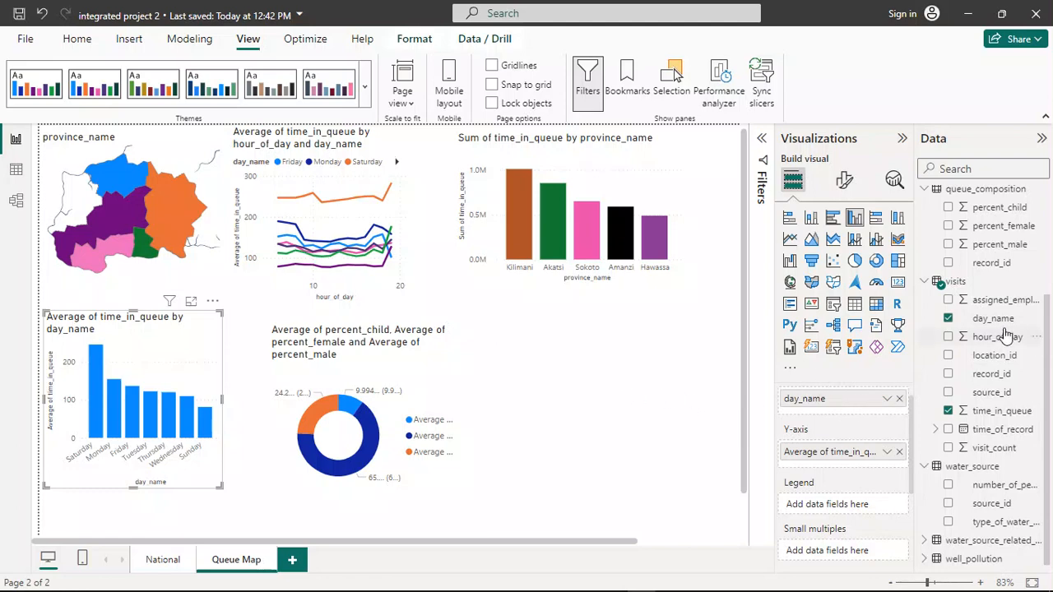
left_click_drag(995, 323, 847, 502)
left_click_drag(837, 512, 836, 512)
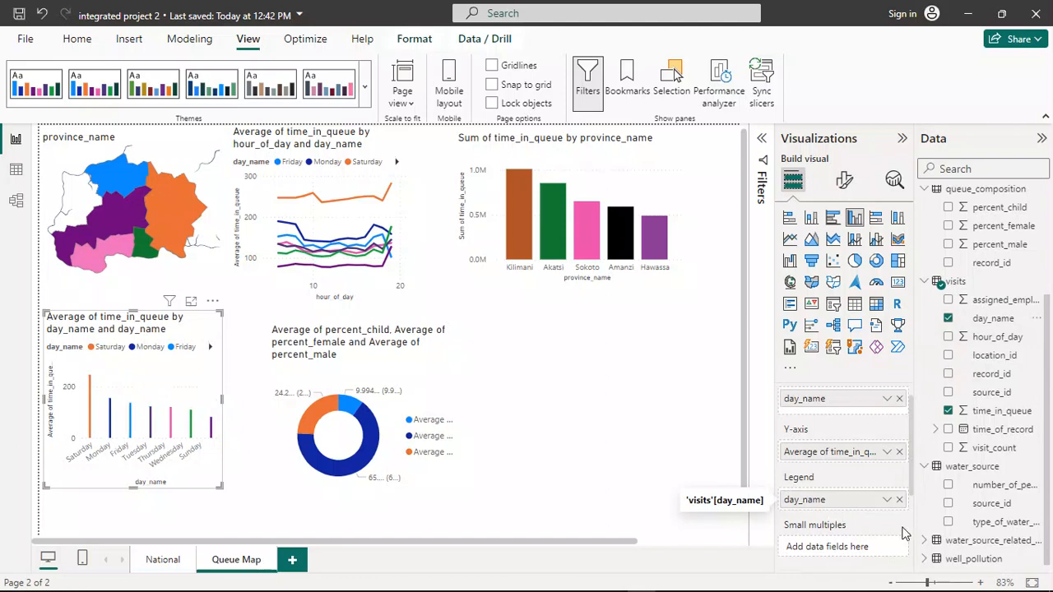
left_click(899, 500)
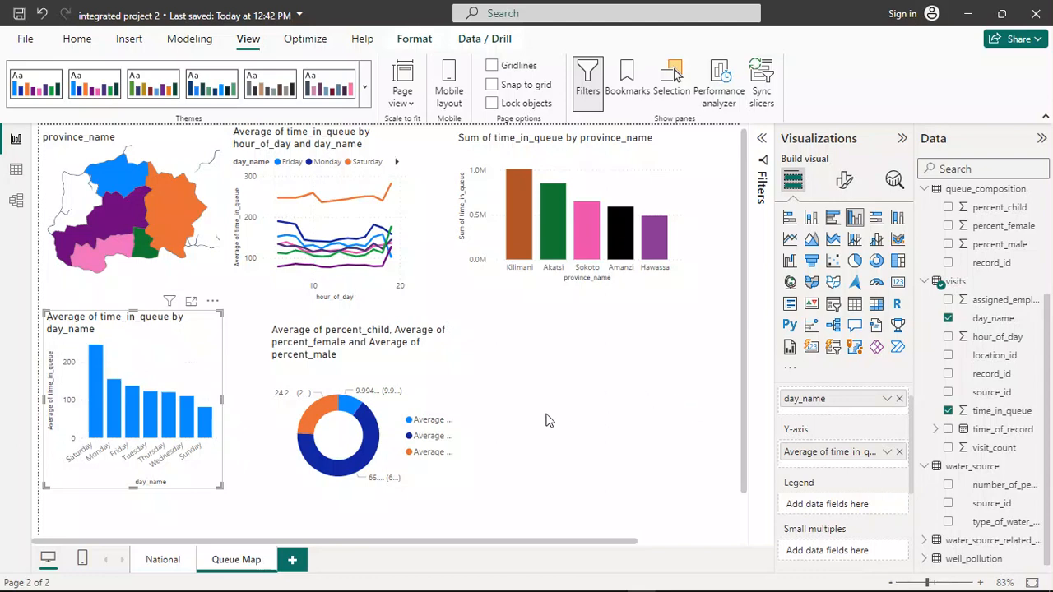
Switch to the project PDF in WPS to compare with the sample queue dashboard.
mouse_move(417, 587)
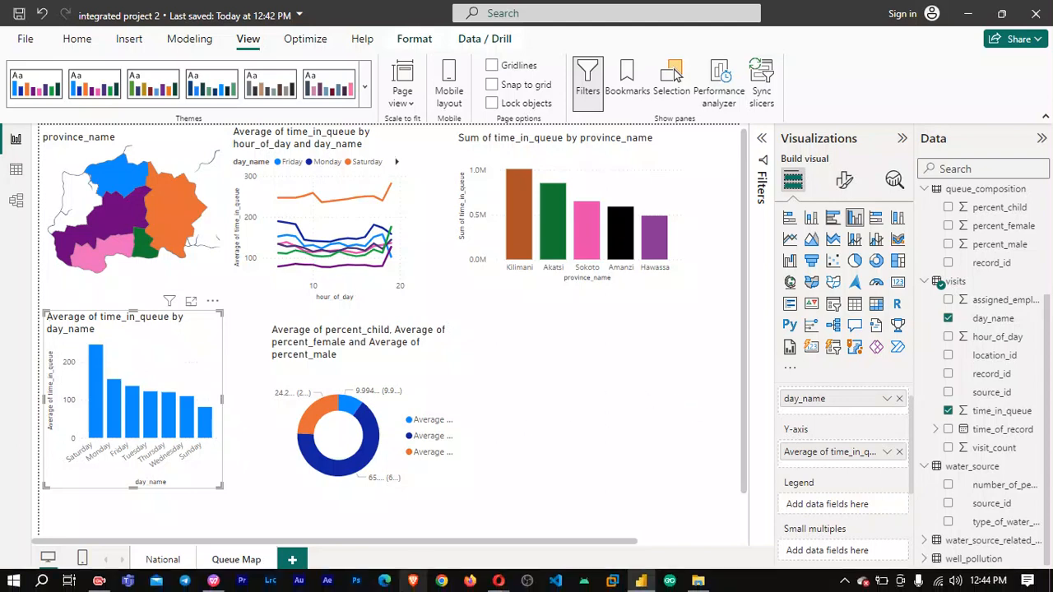
left_click(213, 582)
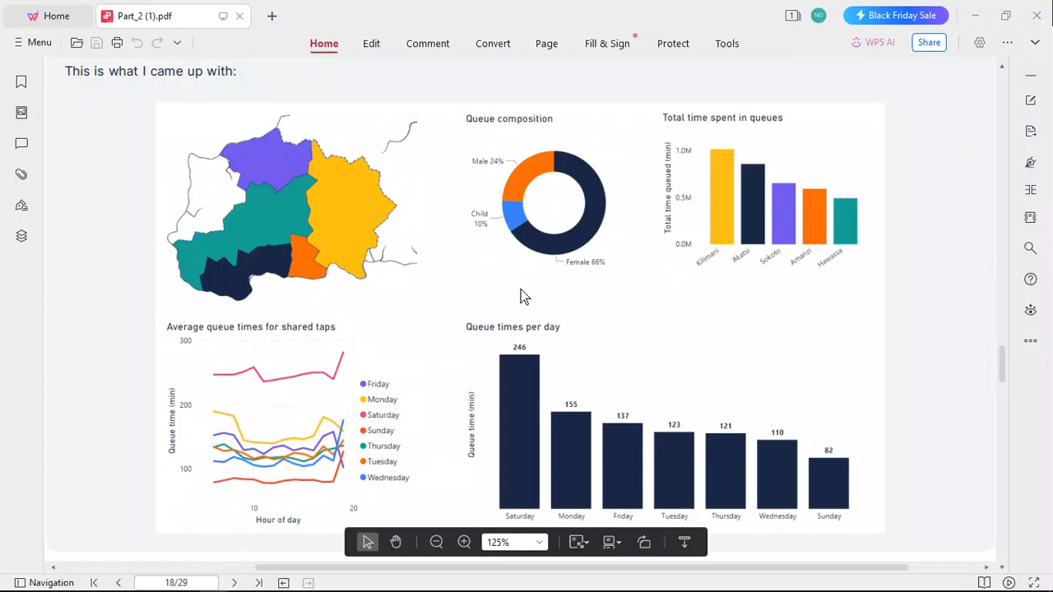
Examine the sample queue dashboard and the notes on filtering it in the PDF, and return to Power BI.
scroll(518, 290, "down", 1)
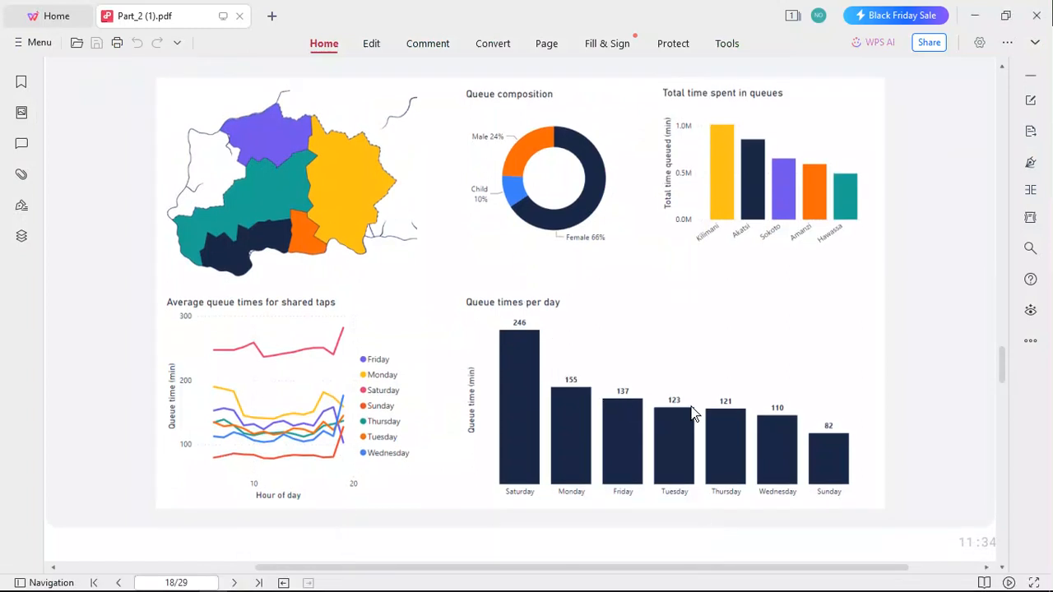
scroll(691, 414, "down", 1)
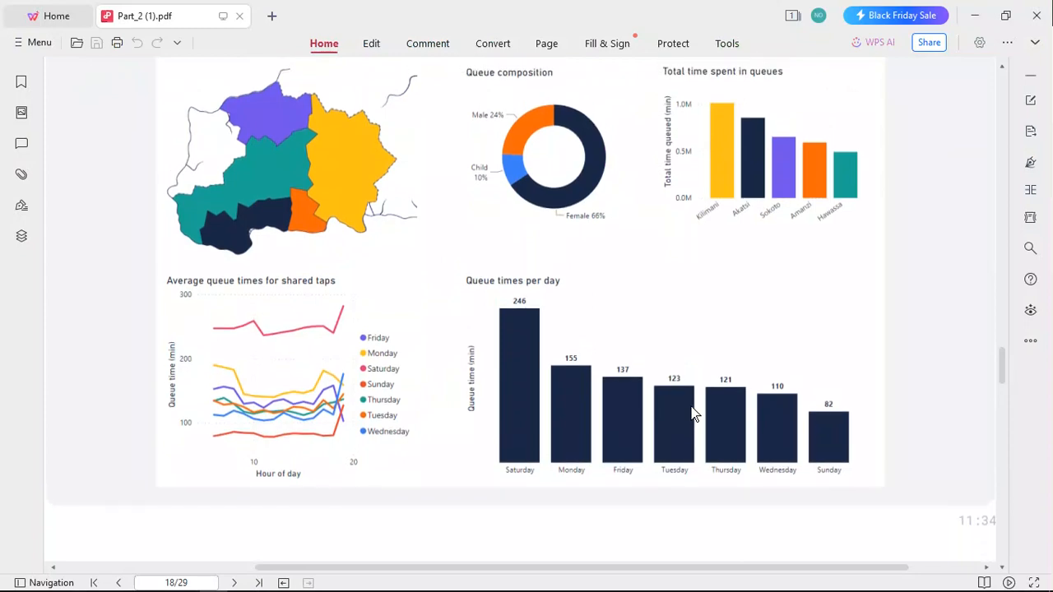
scroll(754, 371, "down", 10)
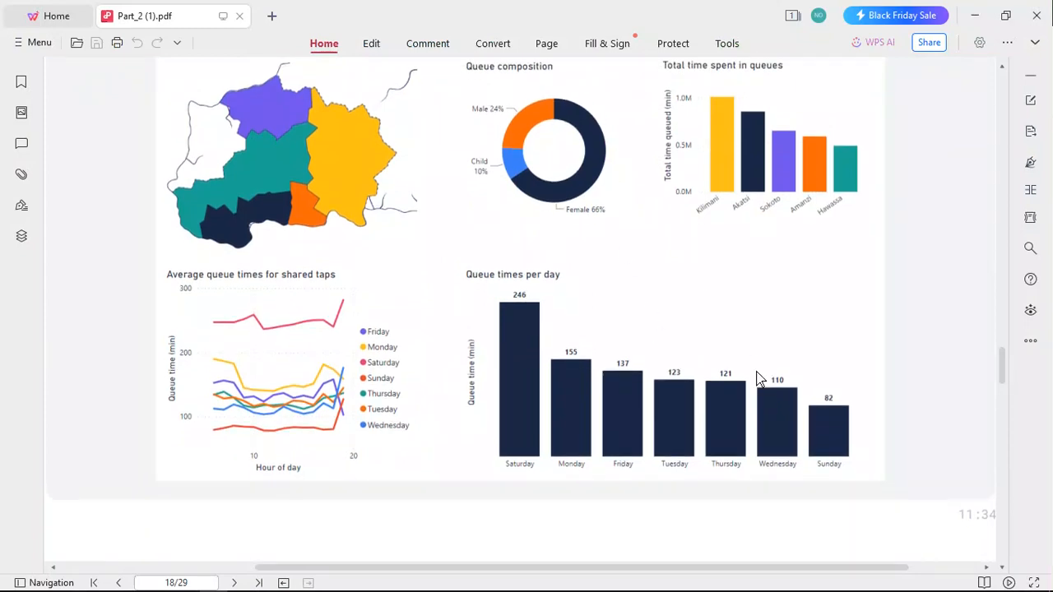
scroll(760, 379, "down", 8)
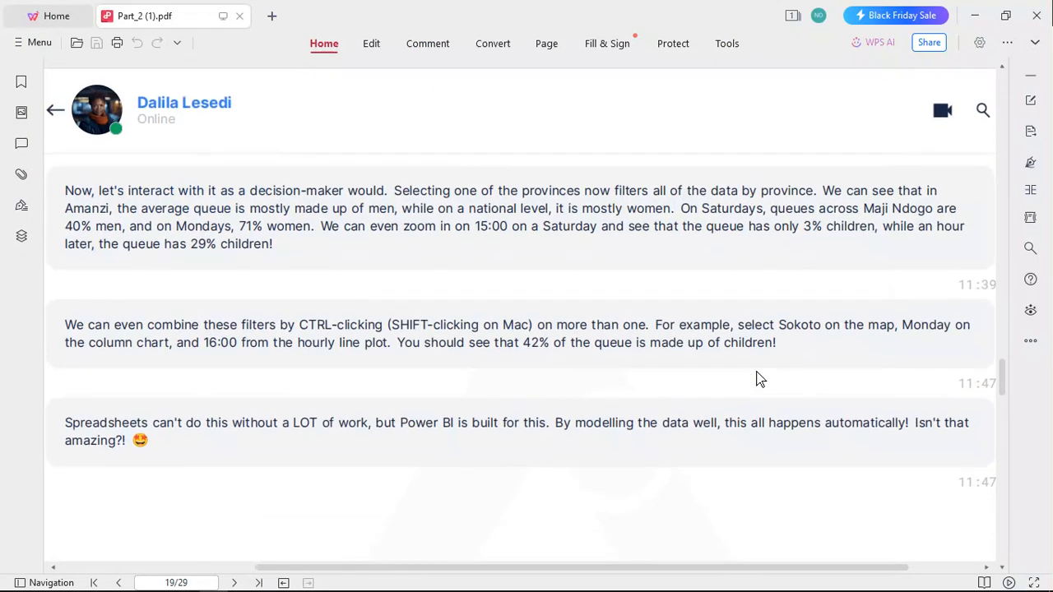
scroll(757, 370, "up", 1)
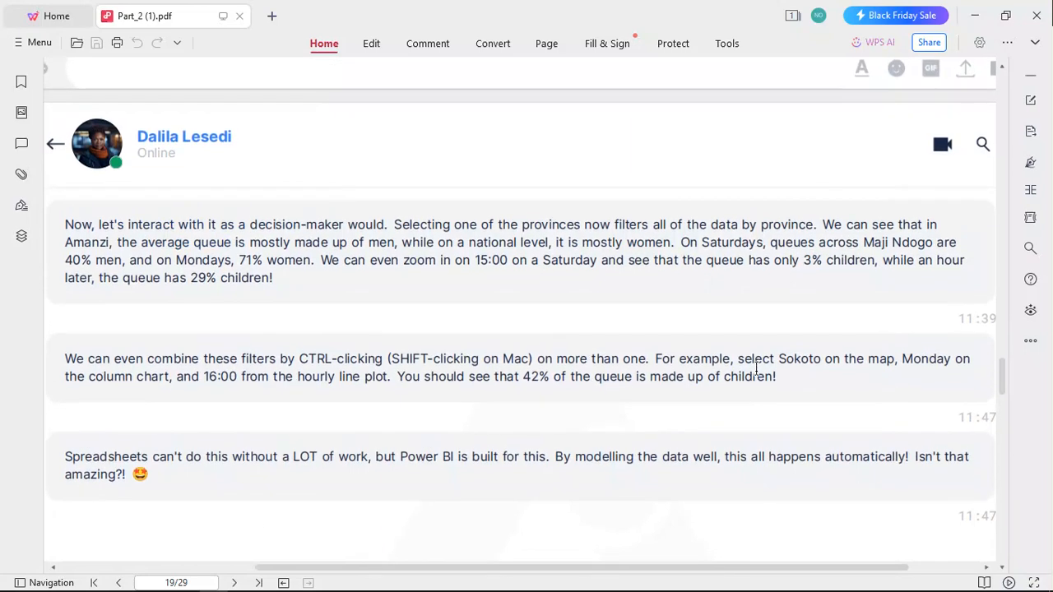
scroll(757, 370, "up", 15)
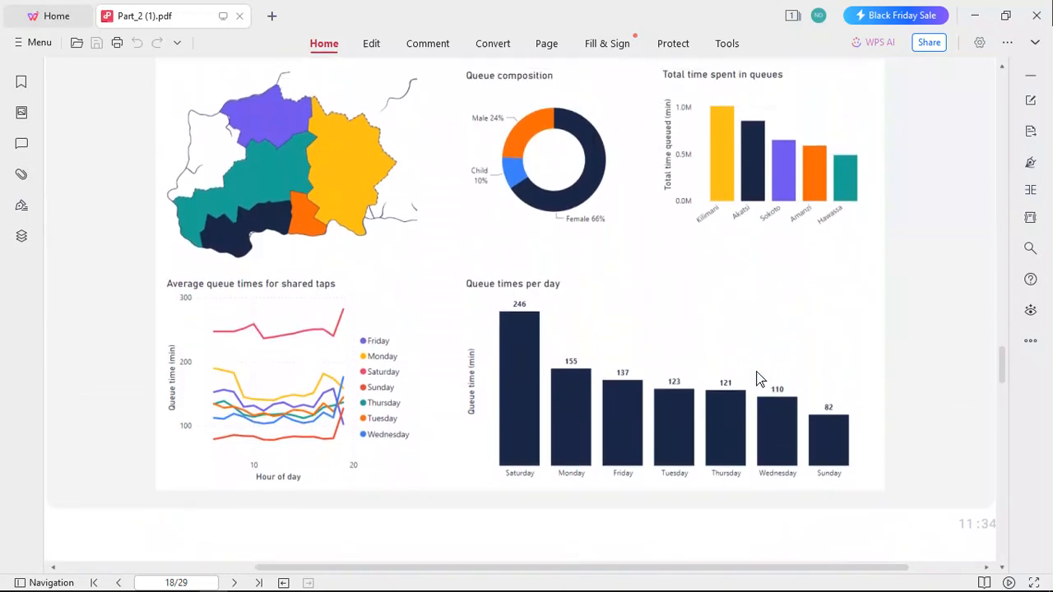
mouse_move(734, 590)
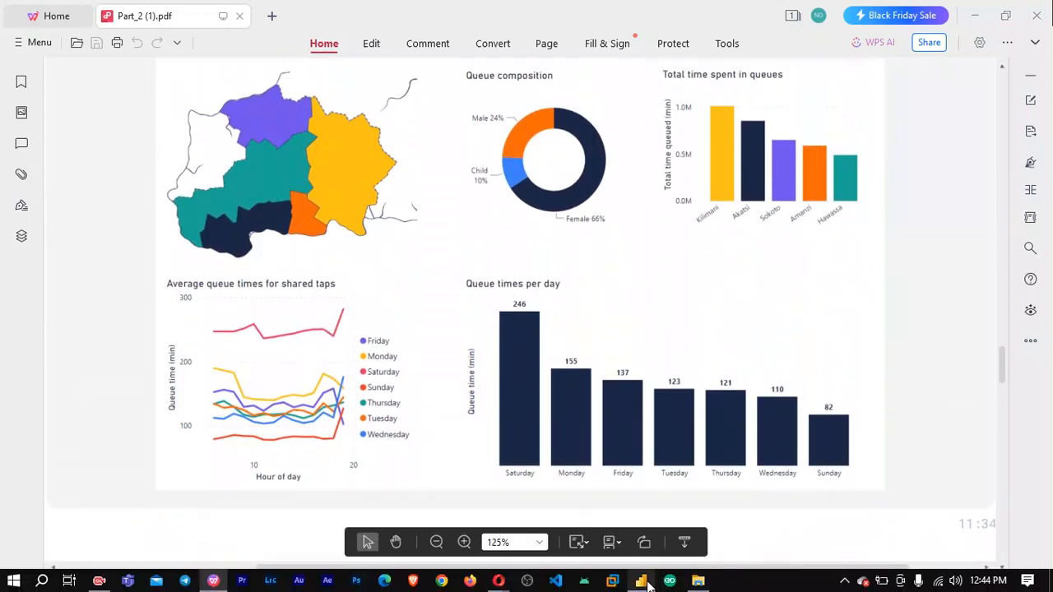
left_click(642, 580)
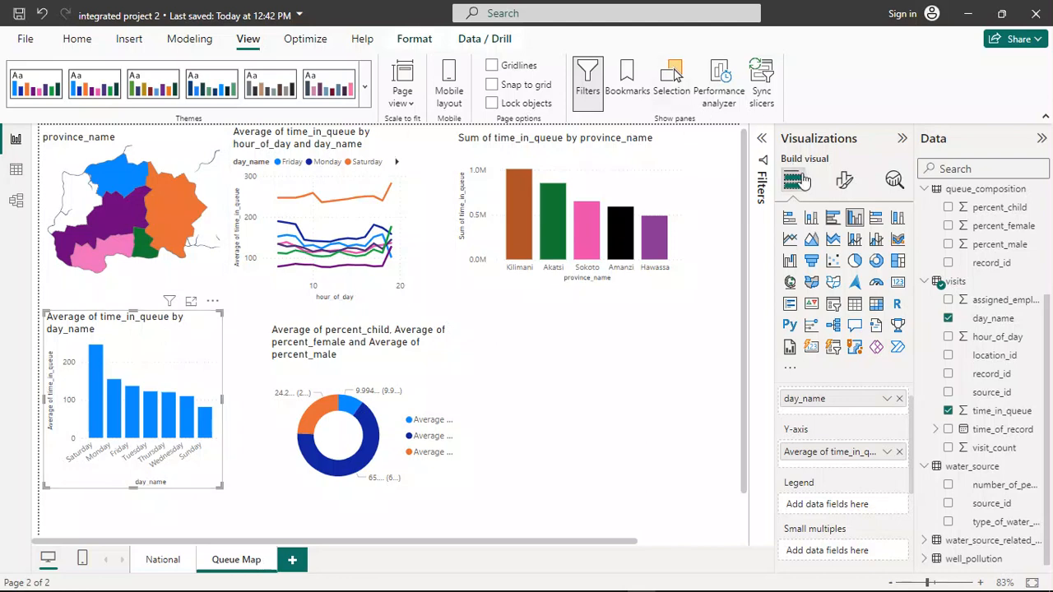
Turn on data labels for the average time_in_queue by day_name chart and check which series their settings apply to.
left_click(846, 185)
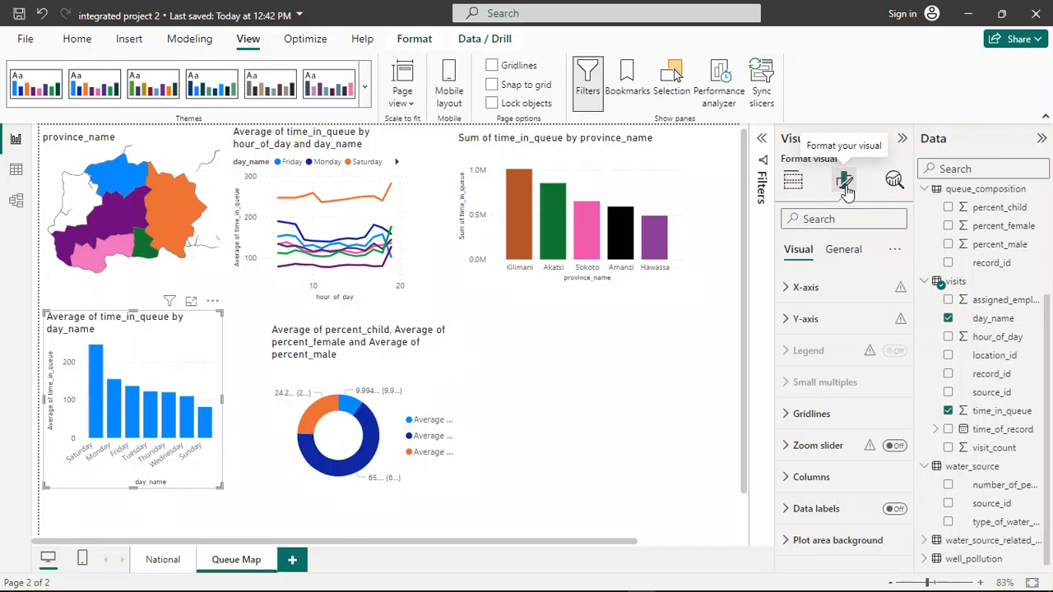
left_click(895, 509)
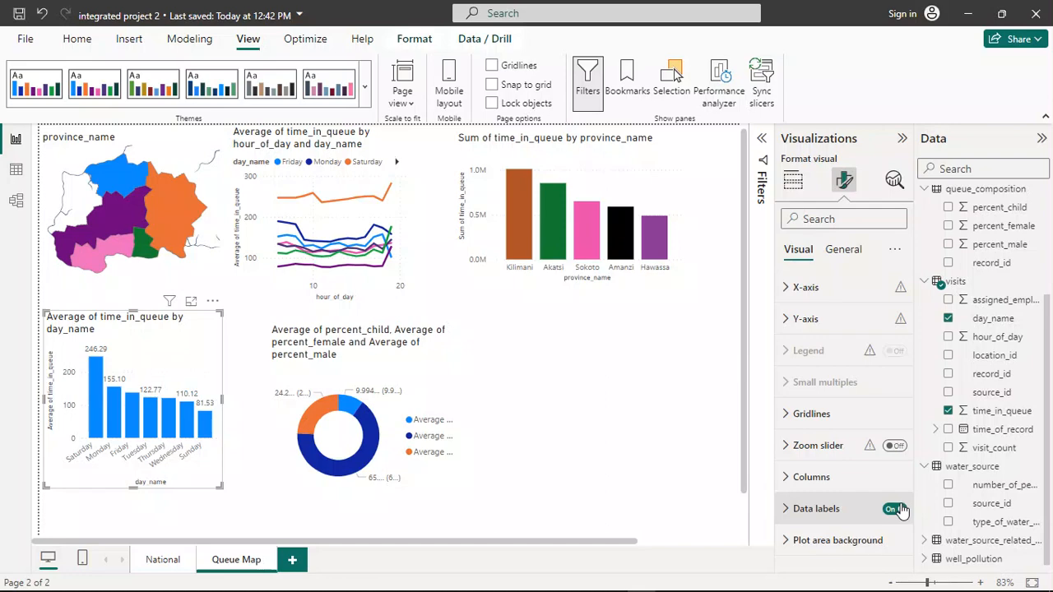
left_click(782, 513)
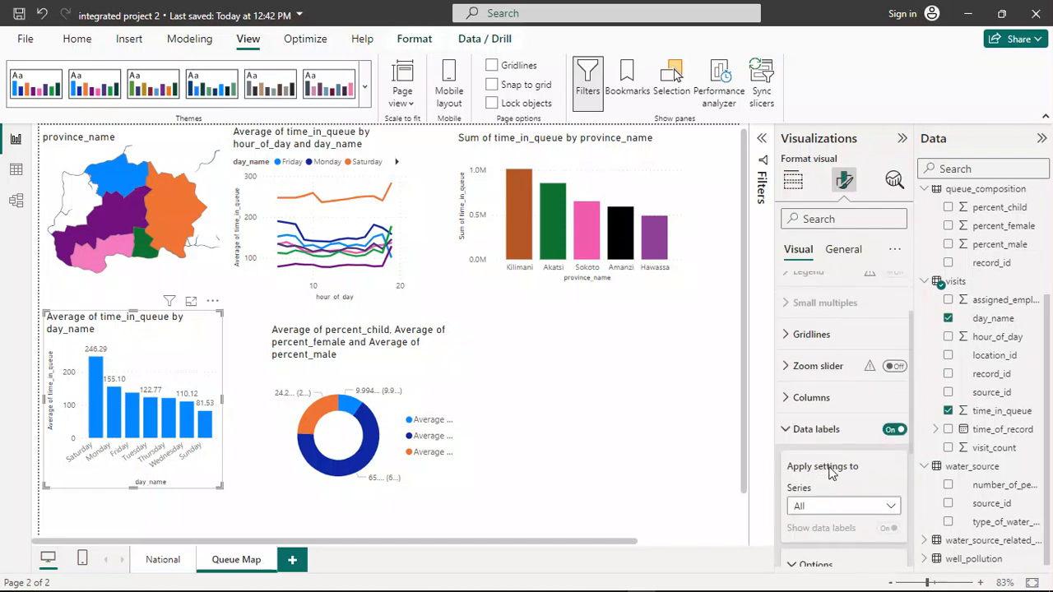
scroll(831, 471, "down", 2)
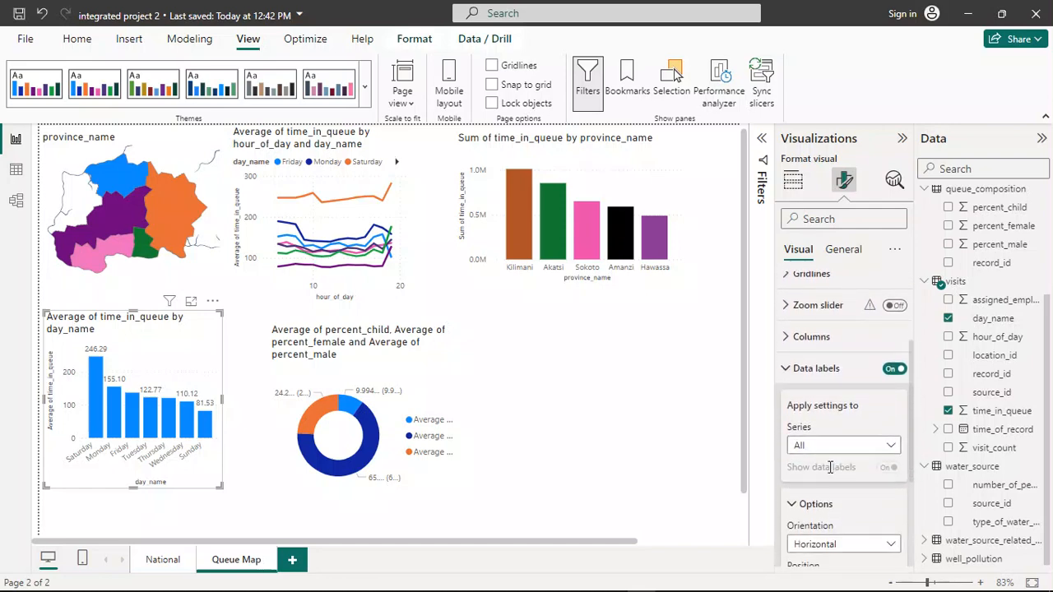
left_click(847, 448)
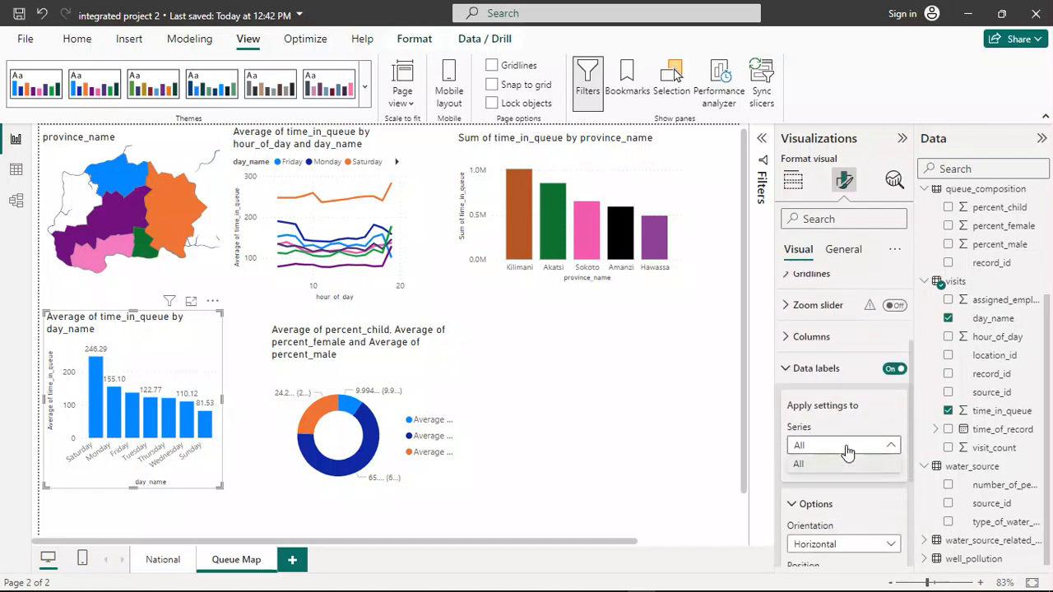
scroll(852, 425, "down", 6)
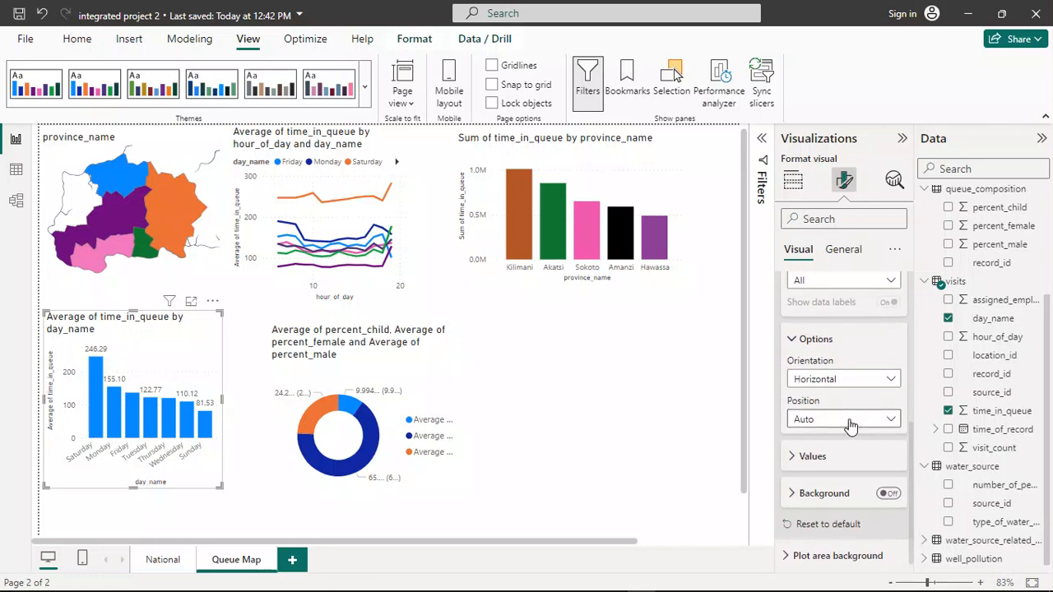
Set the value decimal places of the day chart's data labels to 0.
left_click(794, 458)
scroll(827, 452, "down", 2)
scroll(827, 452, "down", 3)
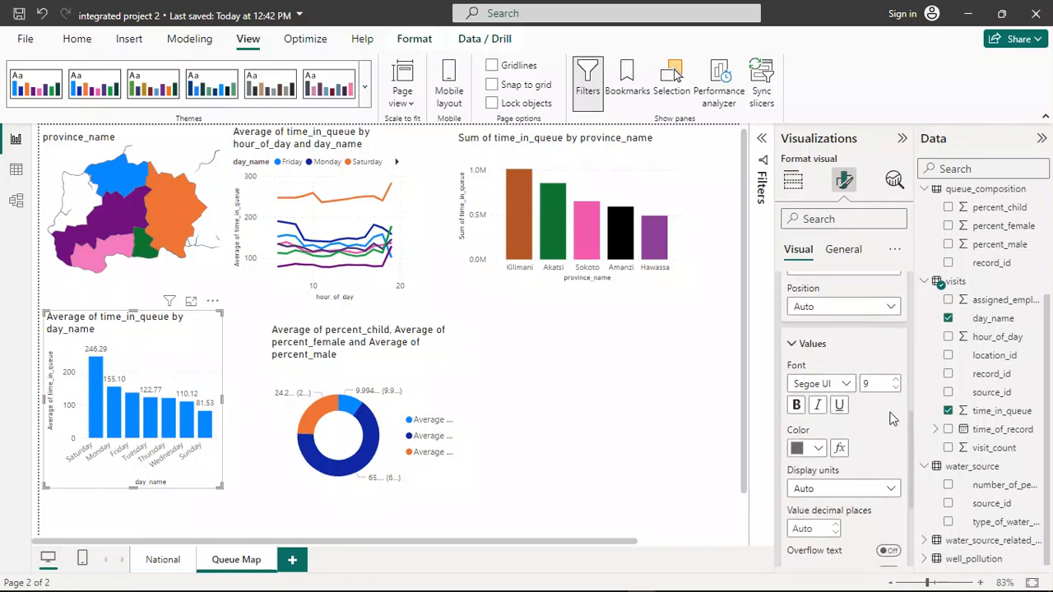
scroll(898, 414, "down", 2)
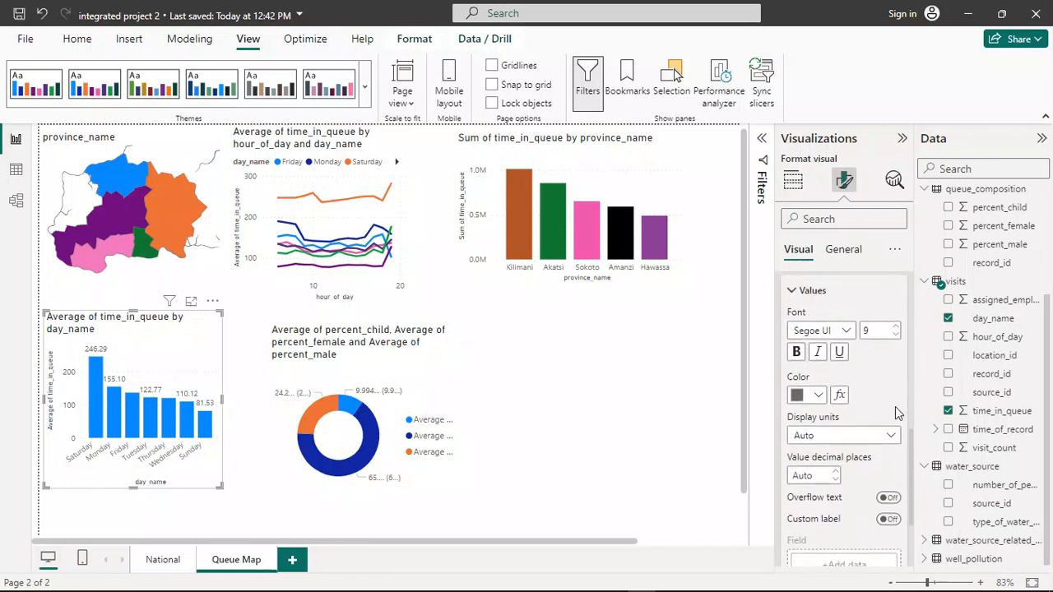
scroll(897, 418, "up", 1)
scroll(894, 428, "down", 1)
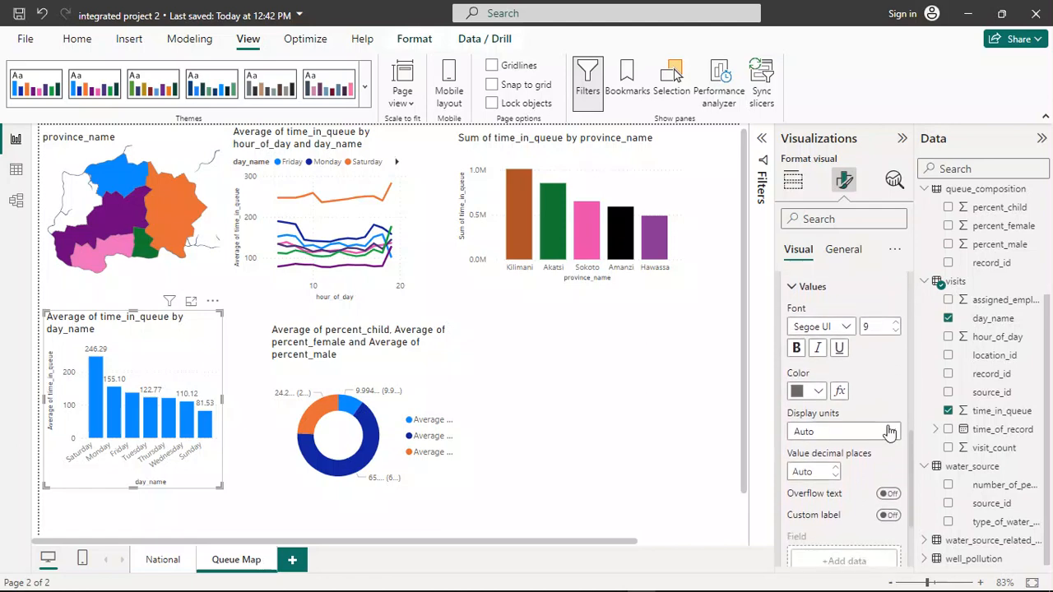
left_click(835, 477)
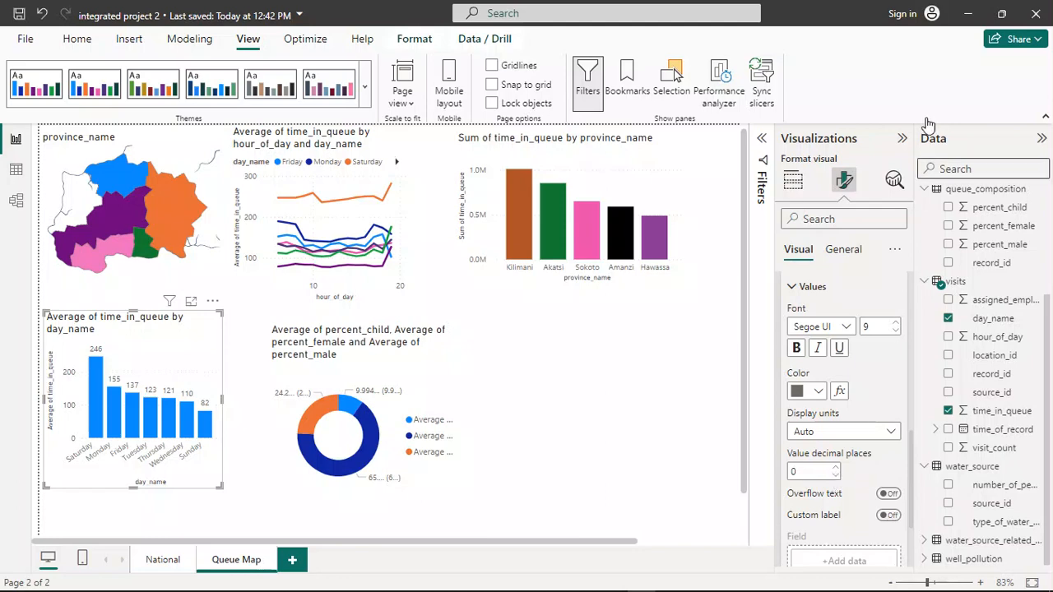
Slightly enlarge the average time_in_queue by day_name chart and the queue composition donut chart, with more canvas space freed.
left_click(903, 141)
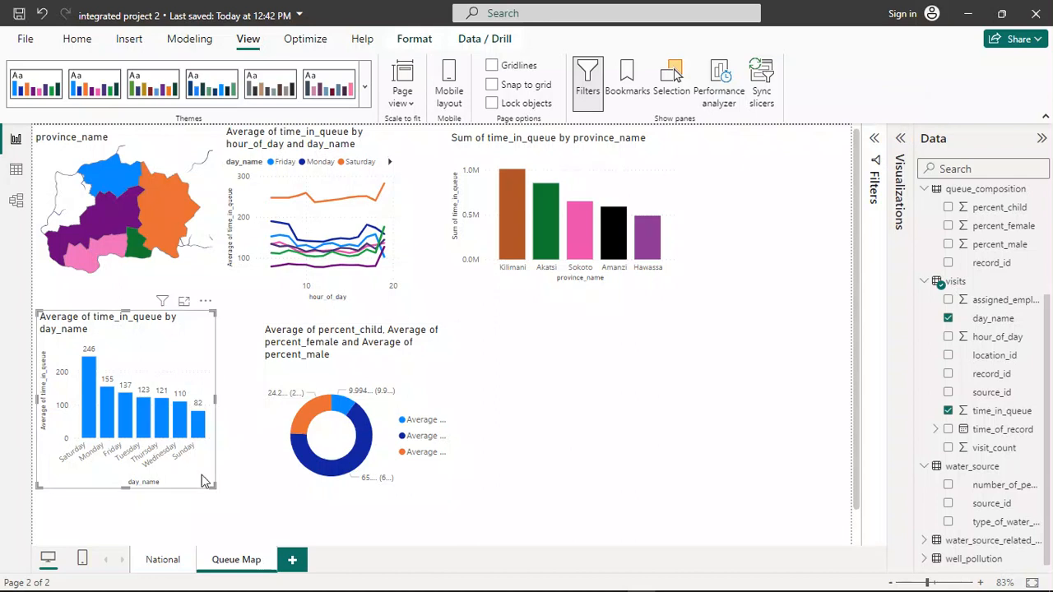
left_click_drag(216, 487, 230, 492)
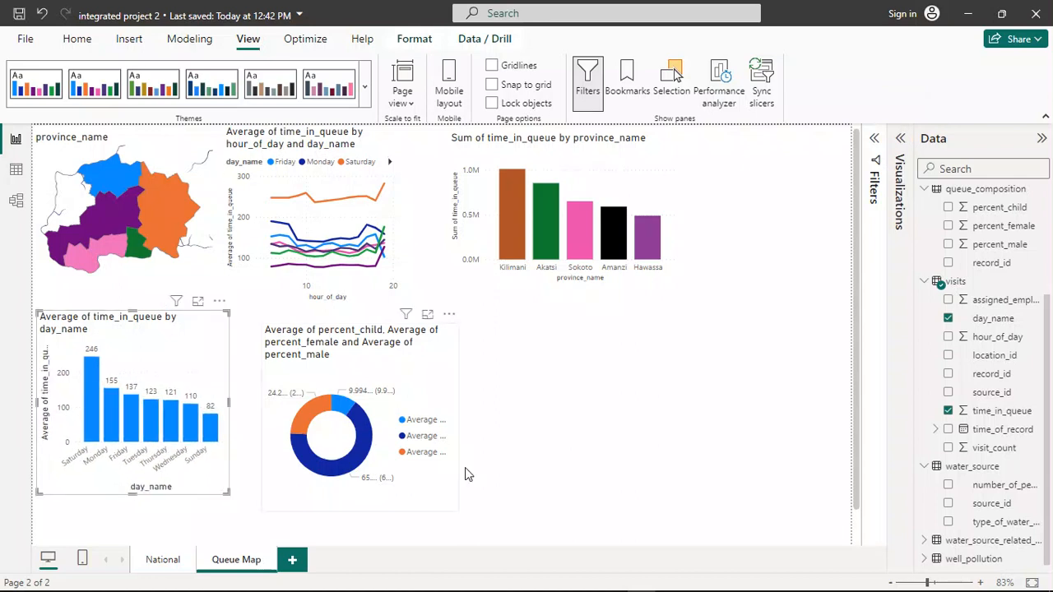
left_click_drag(458, 508, 474, 511)
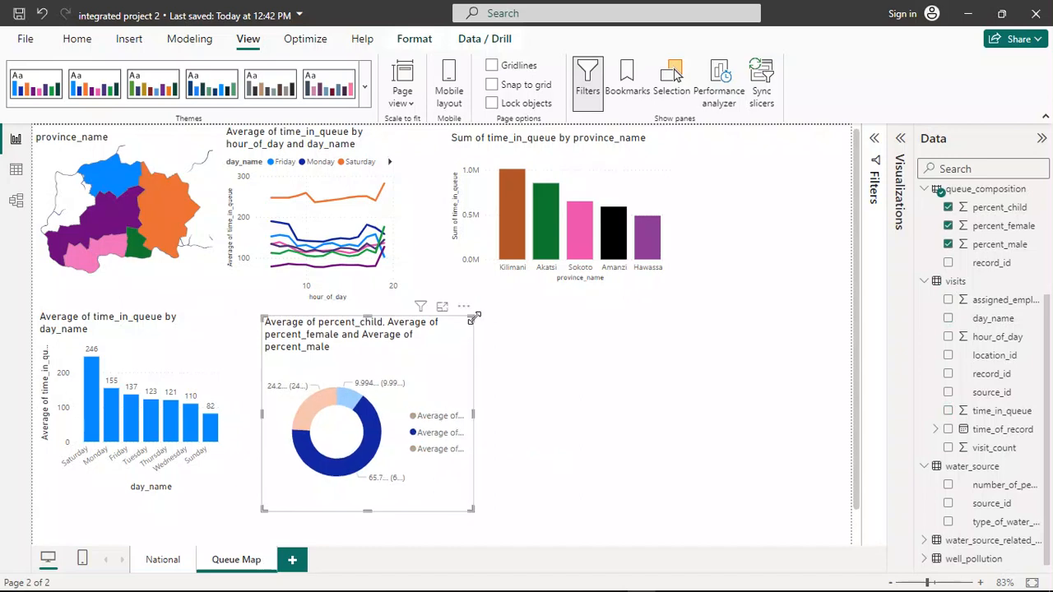
Switch to the project PDF in WPS and read the notes on filtering the dashboard by province, day and hour.
mouse_move(362, 590)
left_click(213, 581)
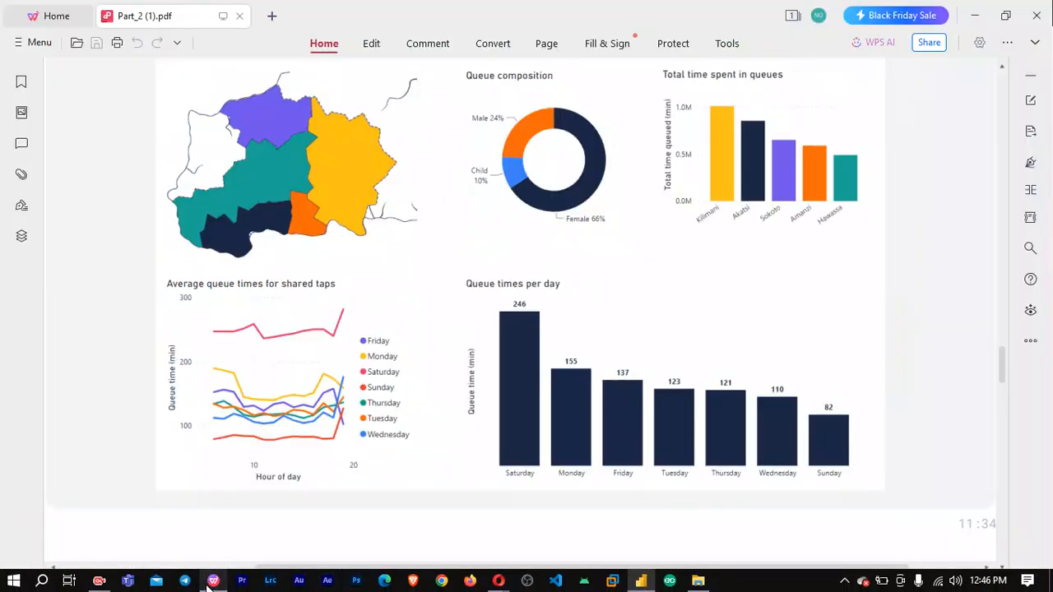
scroll(427, 348, "down", 1)
scroll(426, 347, "down", 5)
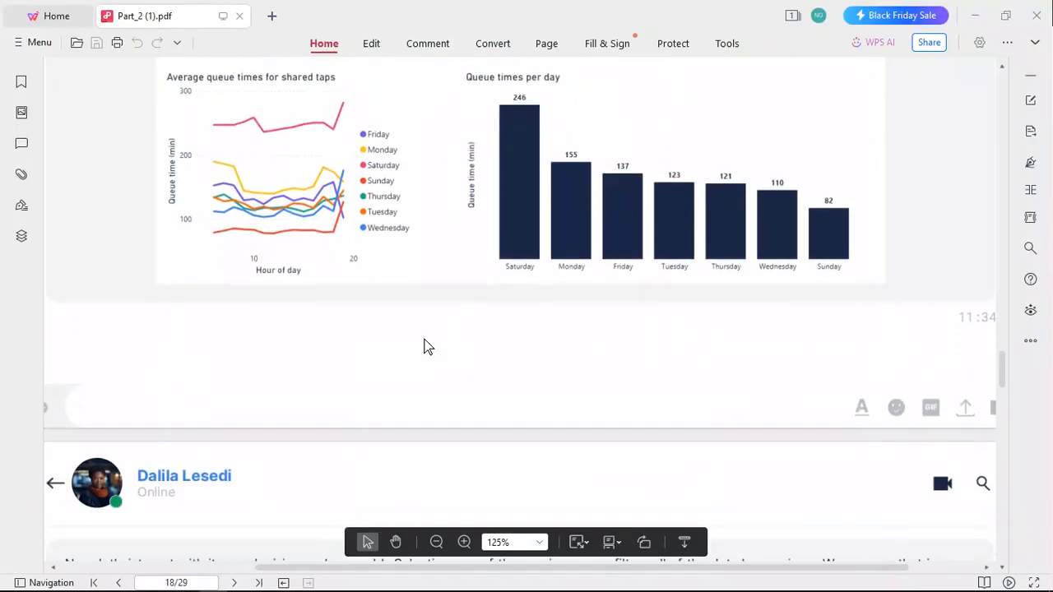
scroll(426, 347, "down", 7)
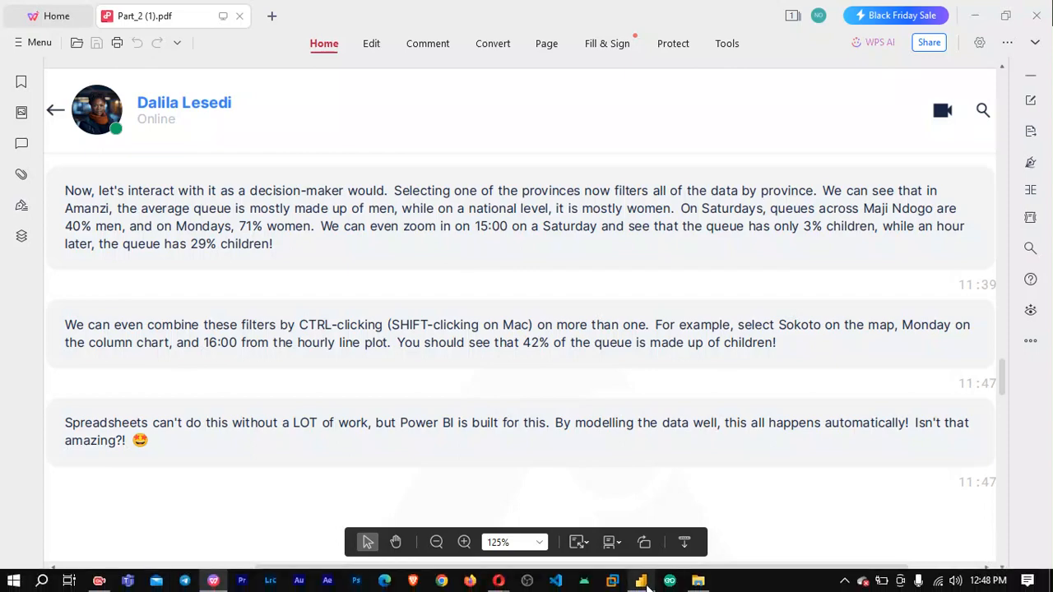
Return to Power BI and cross-filter the Queue Map page from the province map, first by Kilimani and after that by Hawassa.
left_click(644, 583)
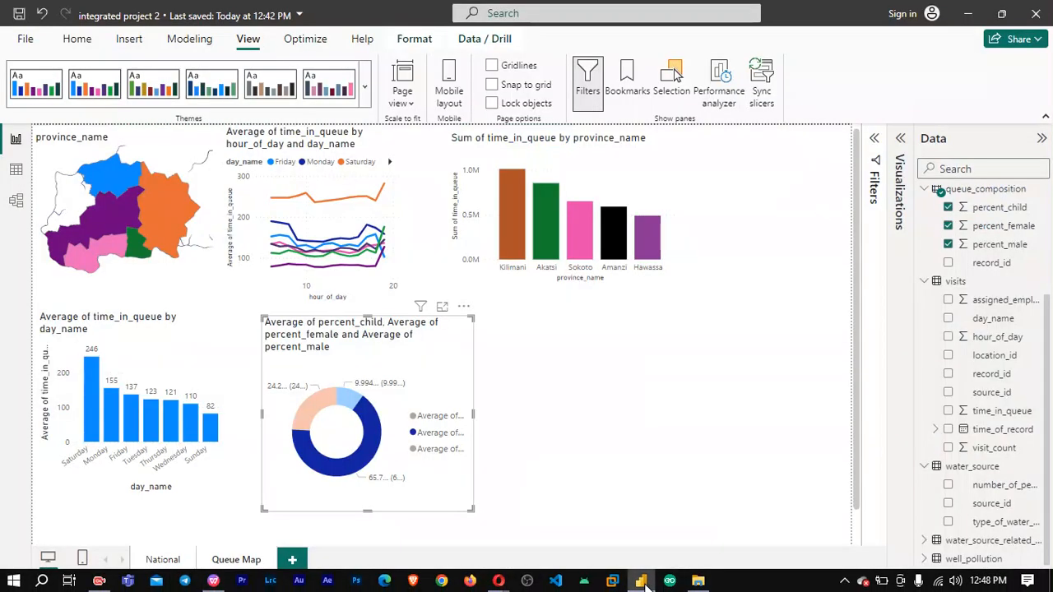
left_click(165, 220)
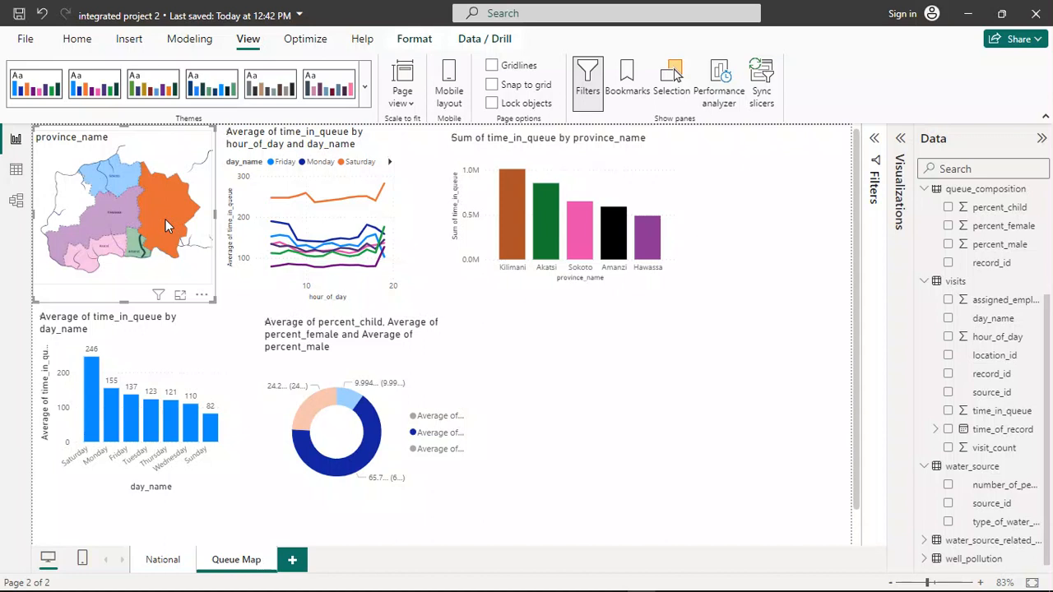
left_click(166, 220)
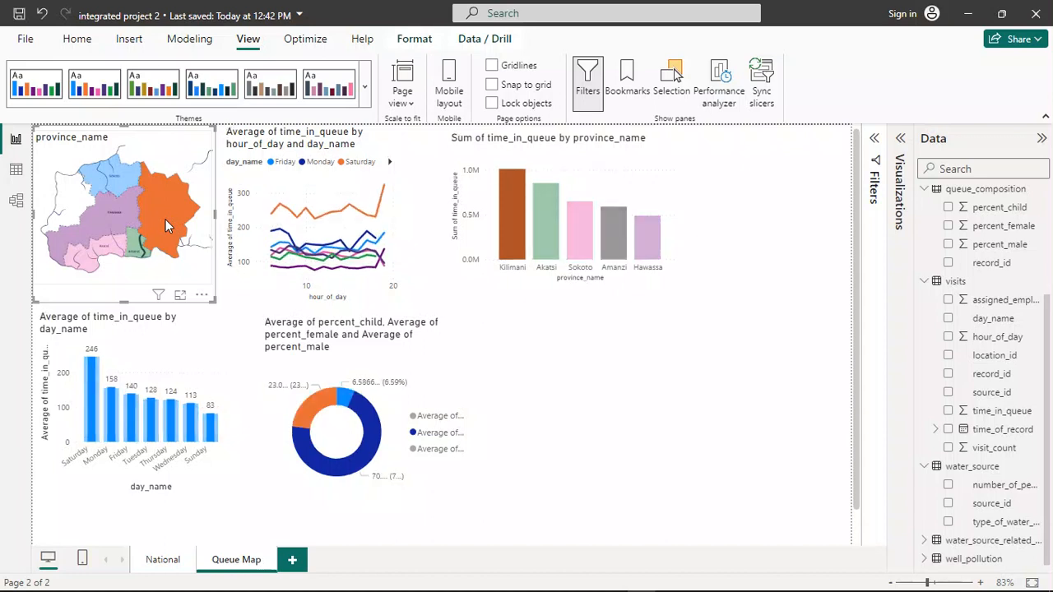
left_click(122, 218)
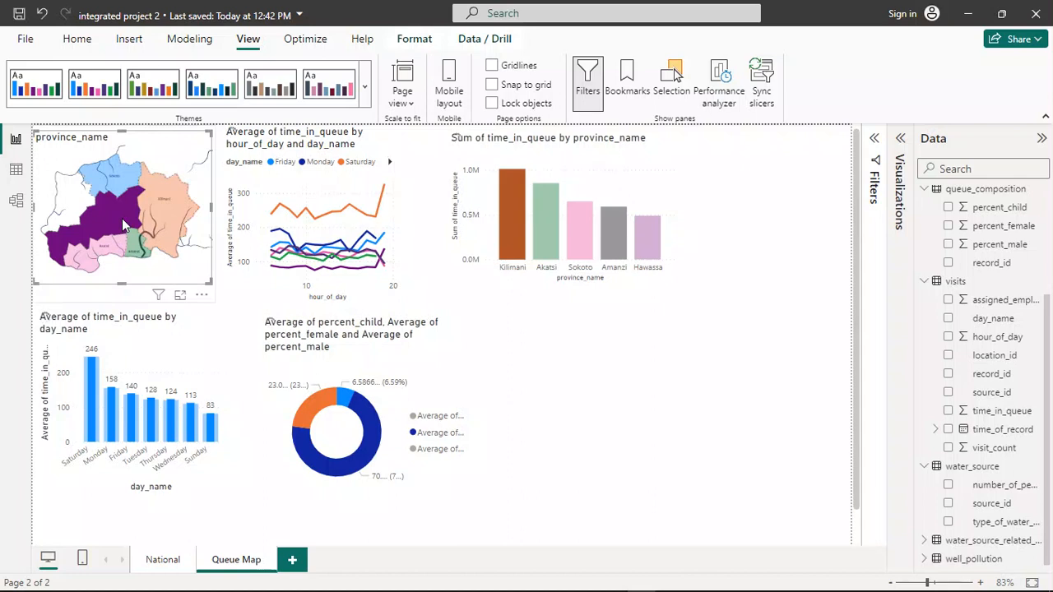
left_click(121, 224)
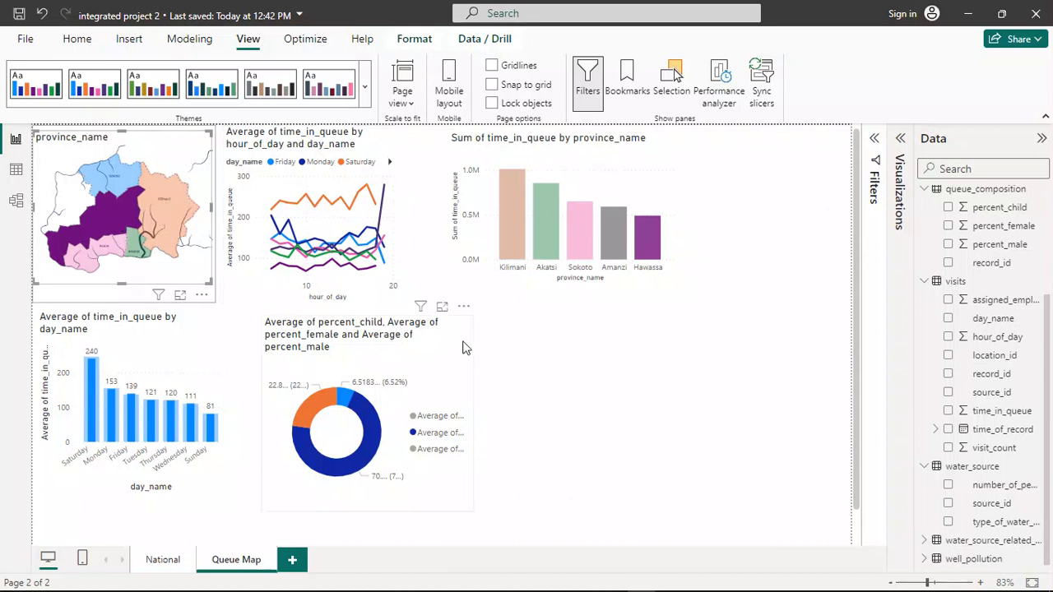
Cross-filter the page by Kilimani on the province map again and compare it with the chart of total time_in_queue by province_name.
left_click(625, 352)
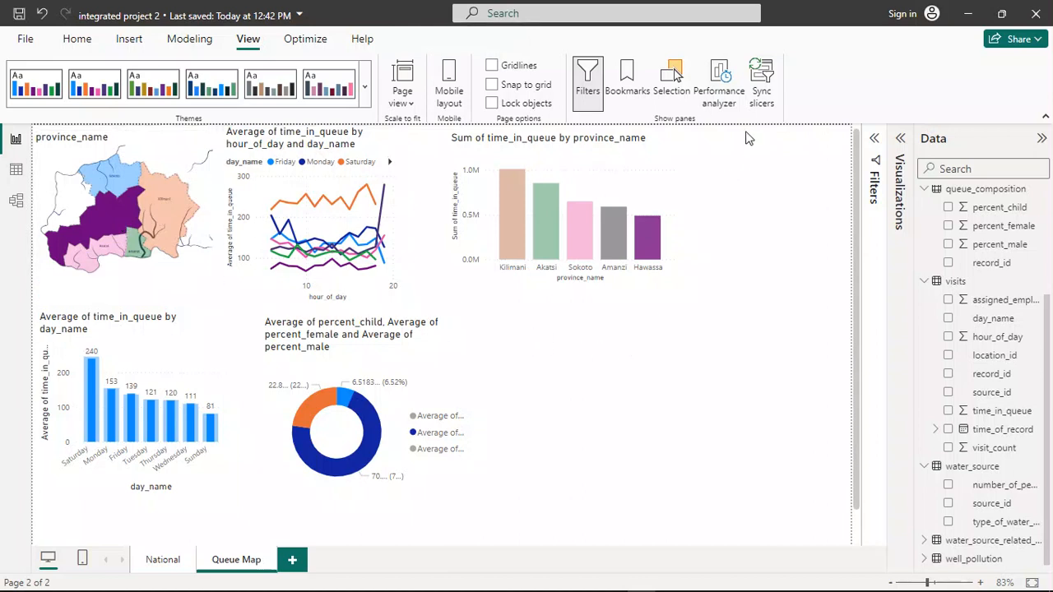
left_click(663, 156)
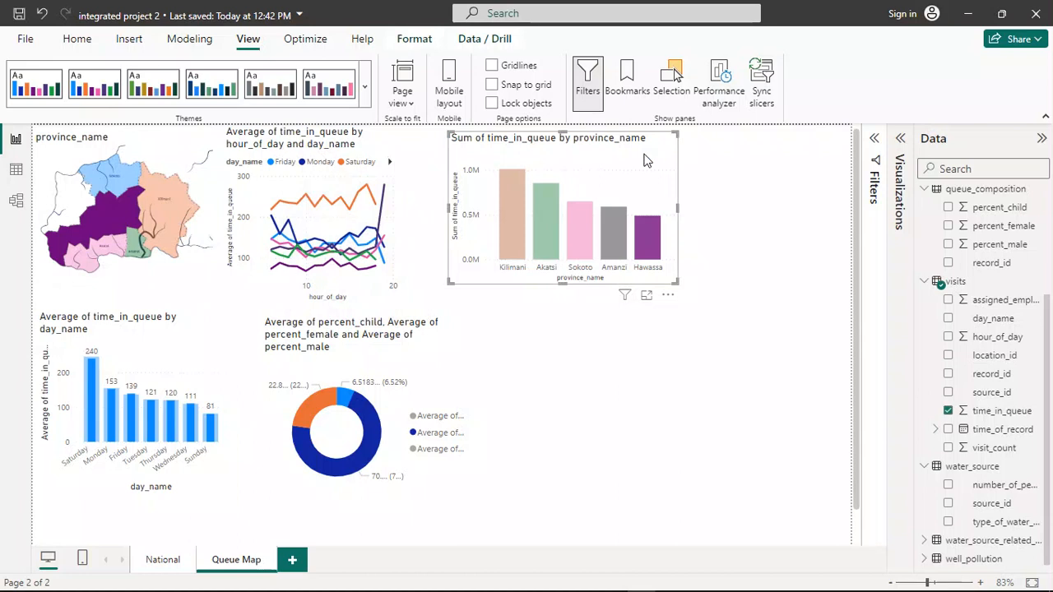
mouse_move(163, 218)
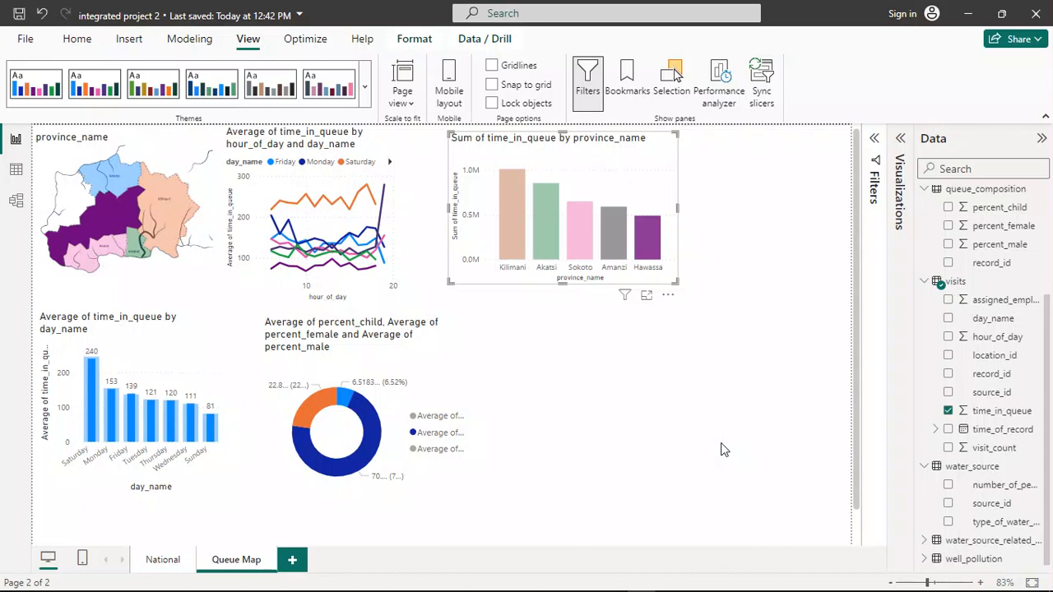
left_click(174, 212)
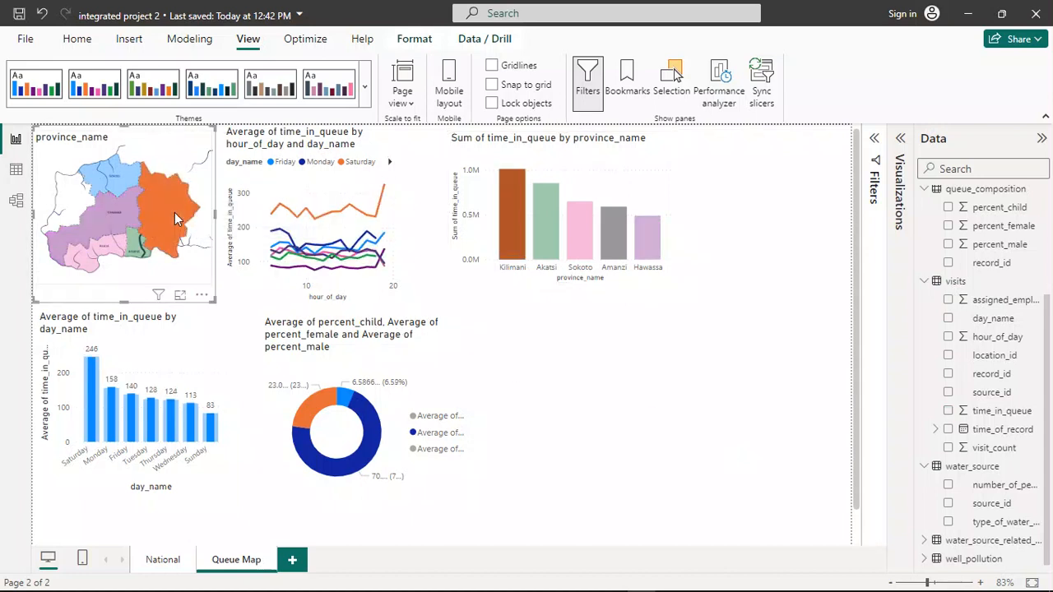
left_click(173, 146)
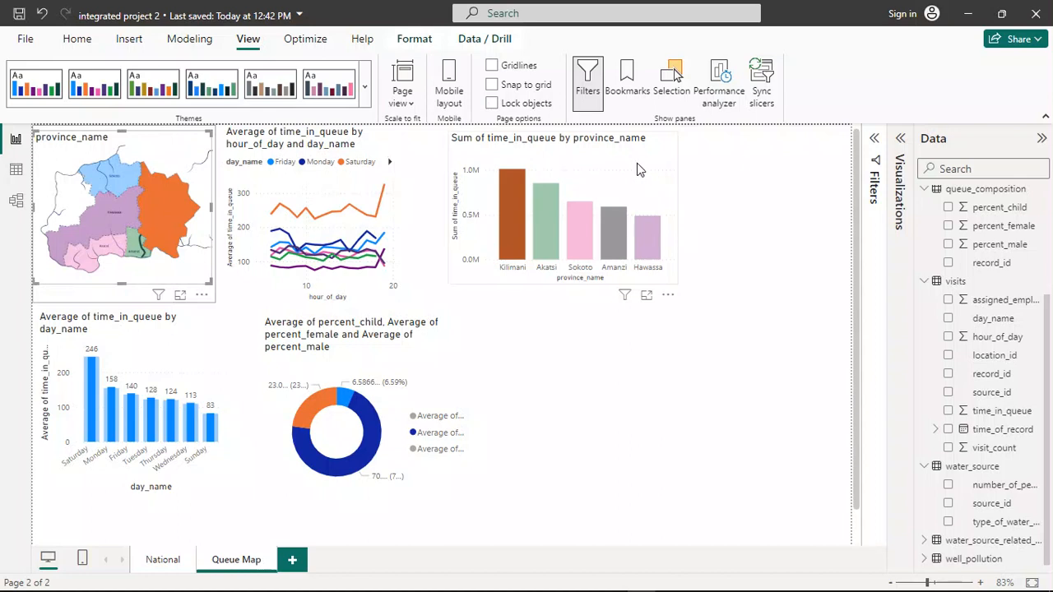
left_click(538, 191)
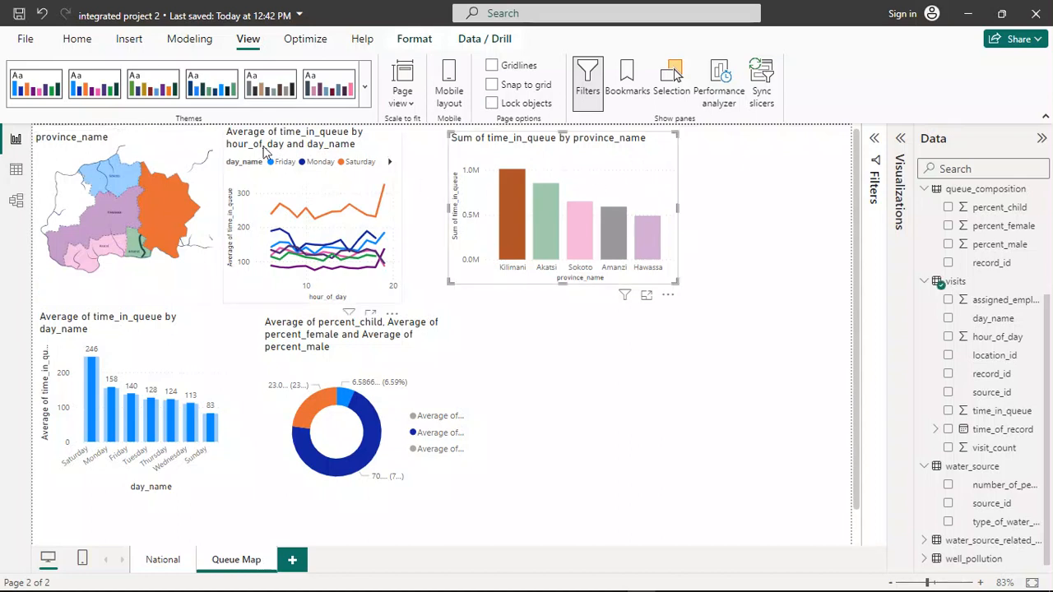
Cross-filter the Queue Map page by Sokoto on the province map.
left_click(196, 144)
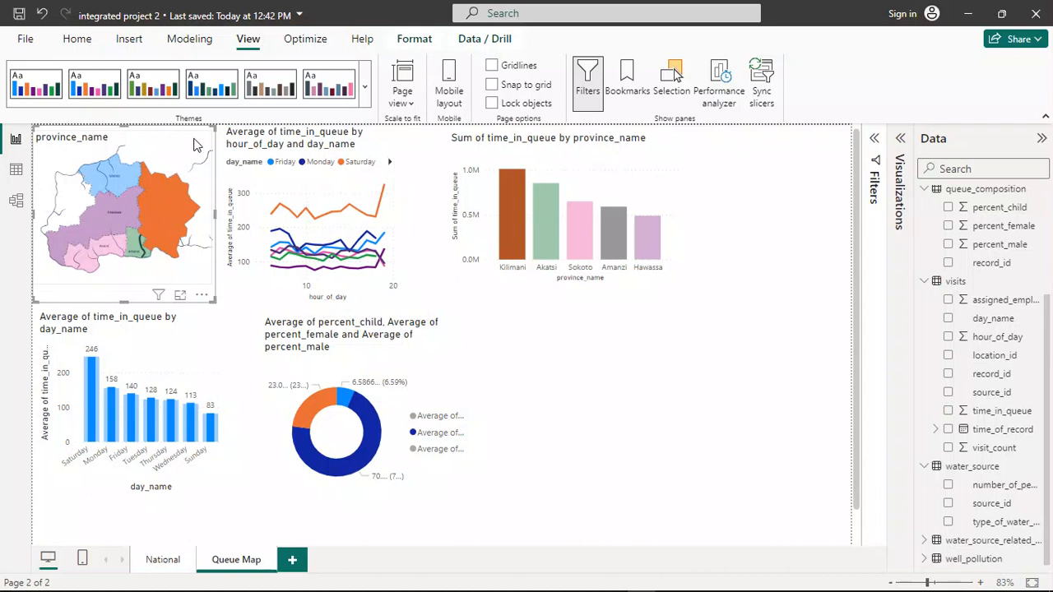
left_click(121, 182)
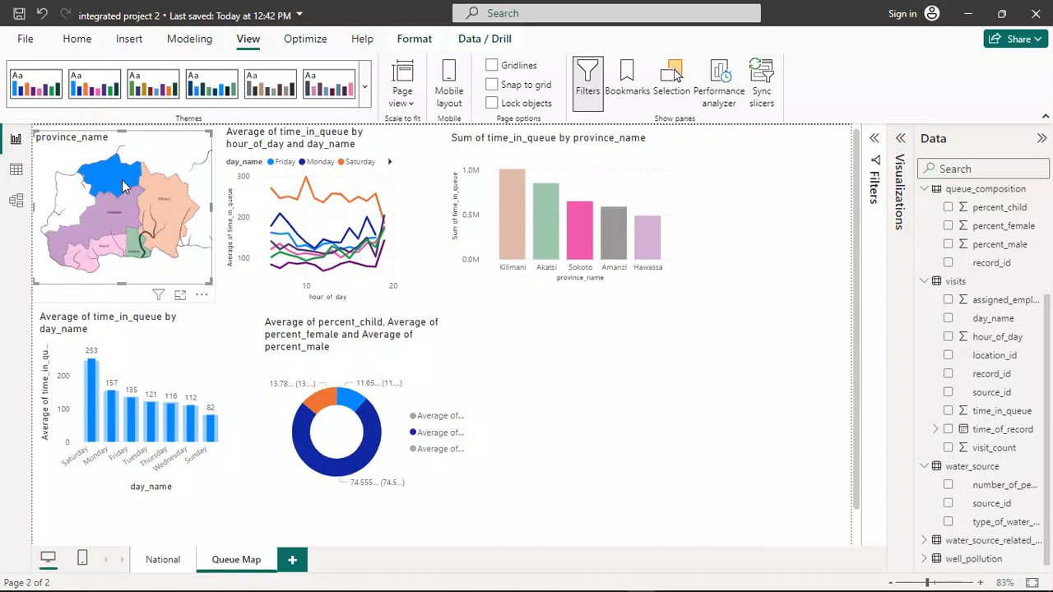
right_click(173, 149)
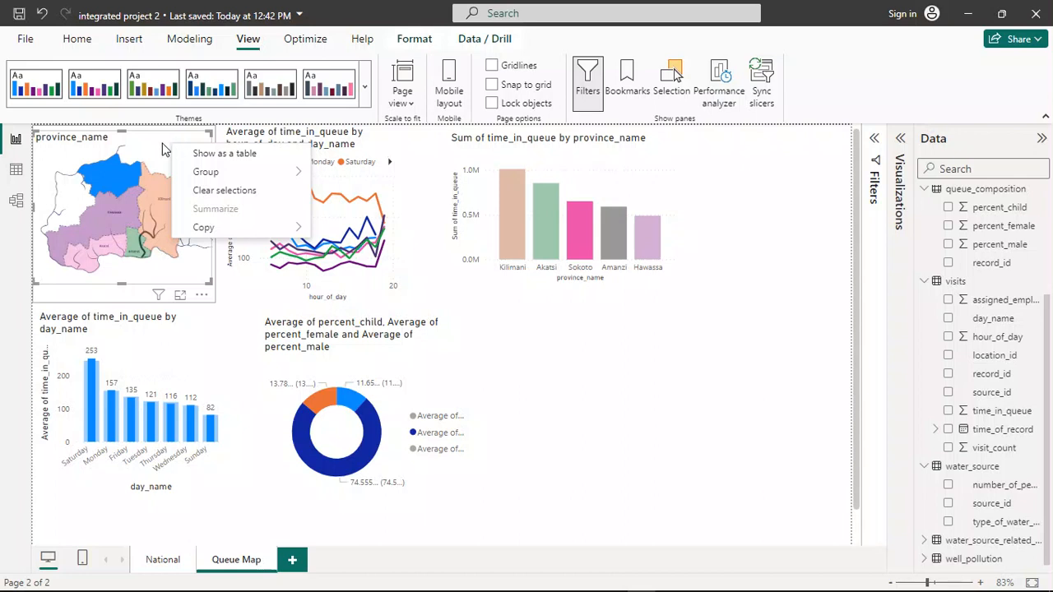
left_click(162, 149)
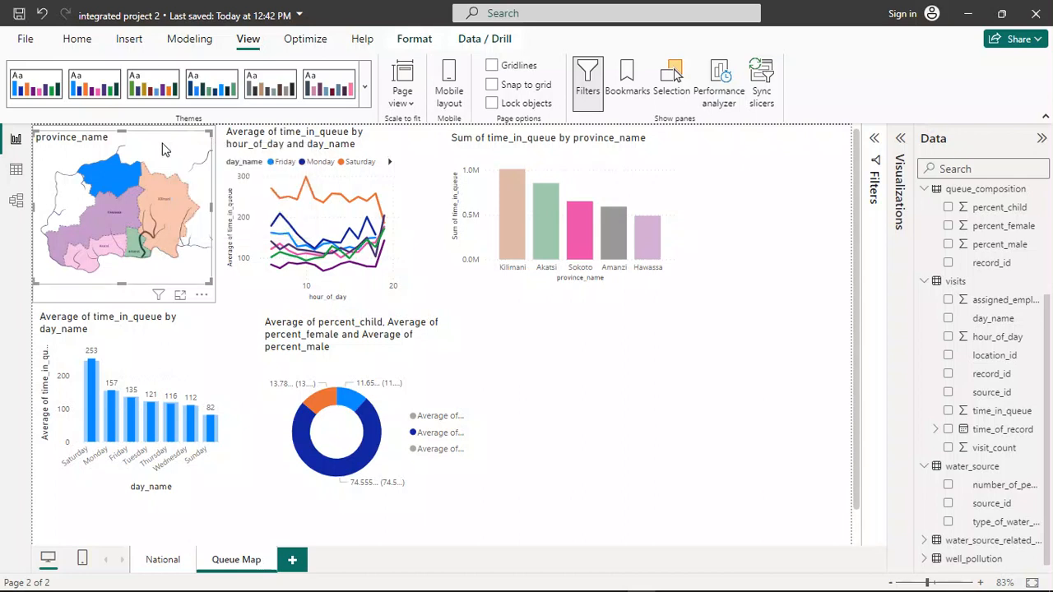
right_click(162, 149)
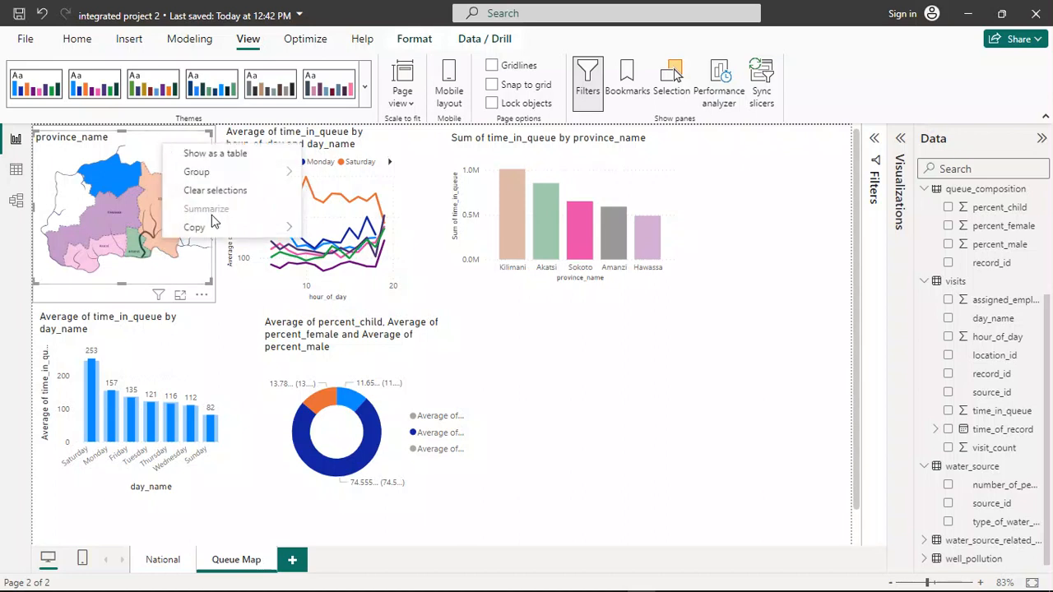
mouse_move(284, 230)
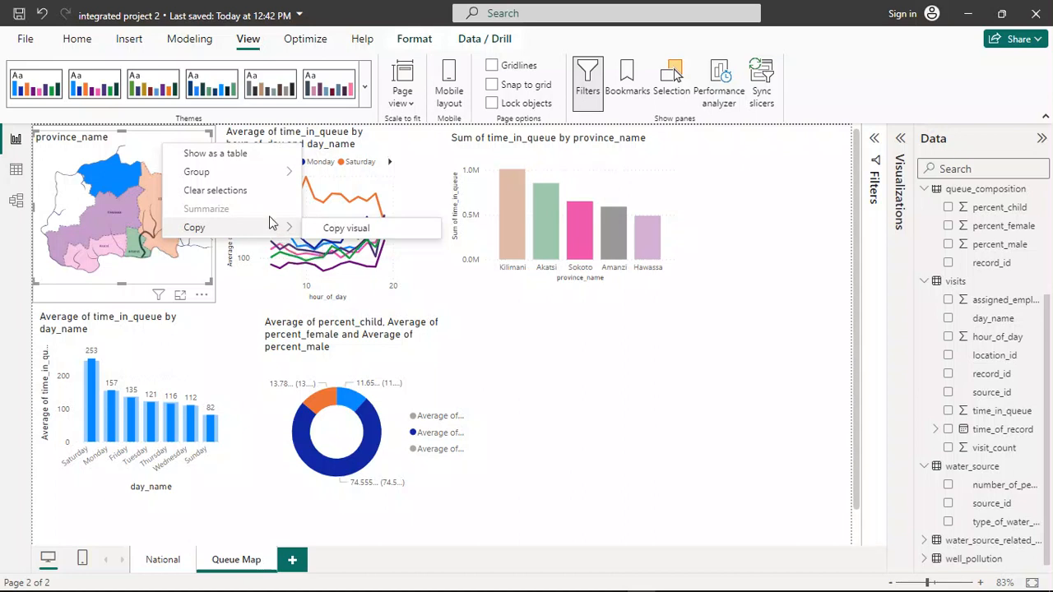
left_click(142, 145)
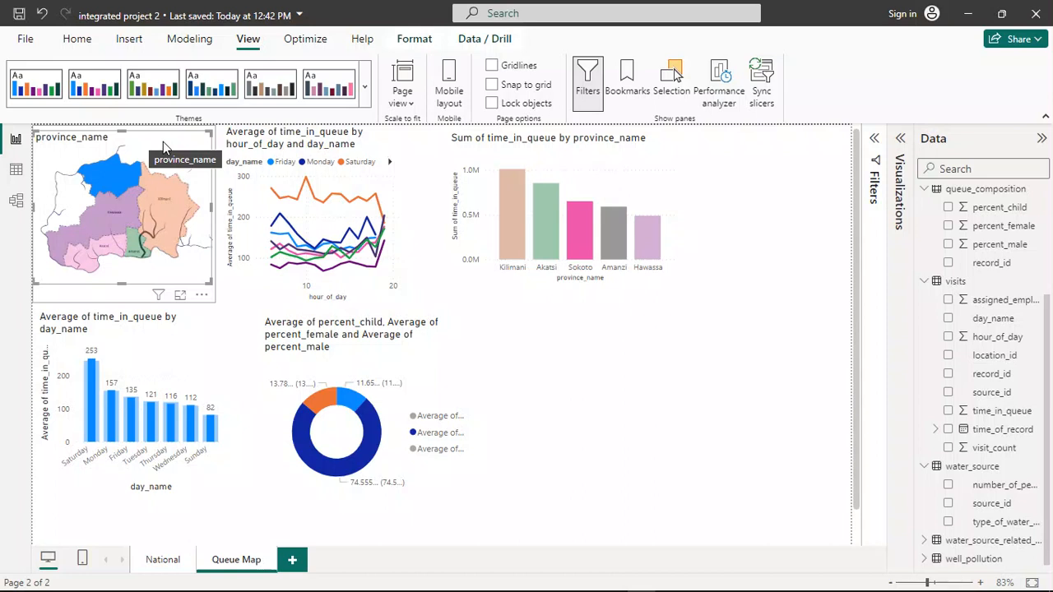
Deselect the province map and try the report theme with dark blue, bright blue and green colours.
left_click(567, 326)
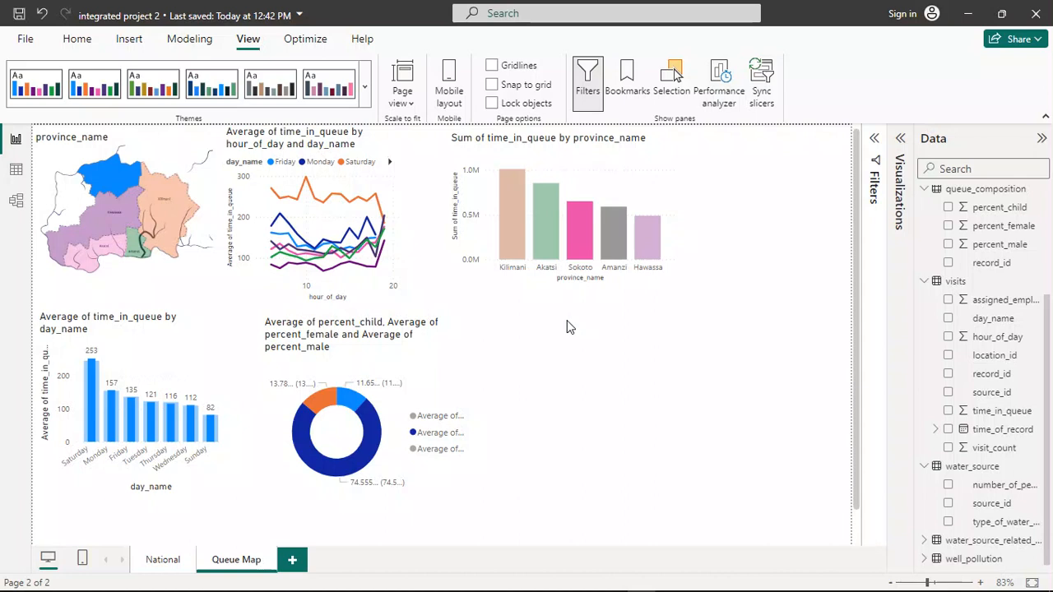
left_click(218, 87)
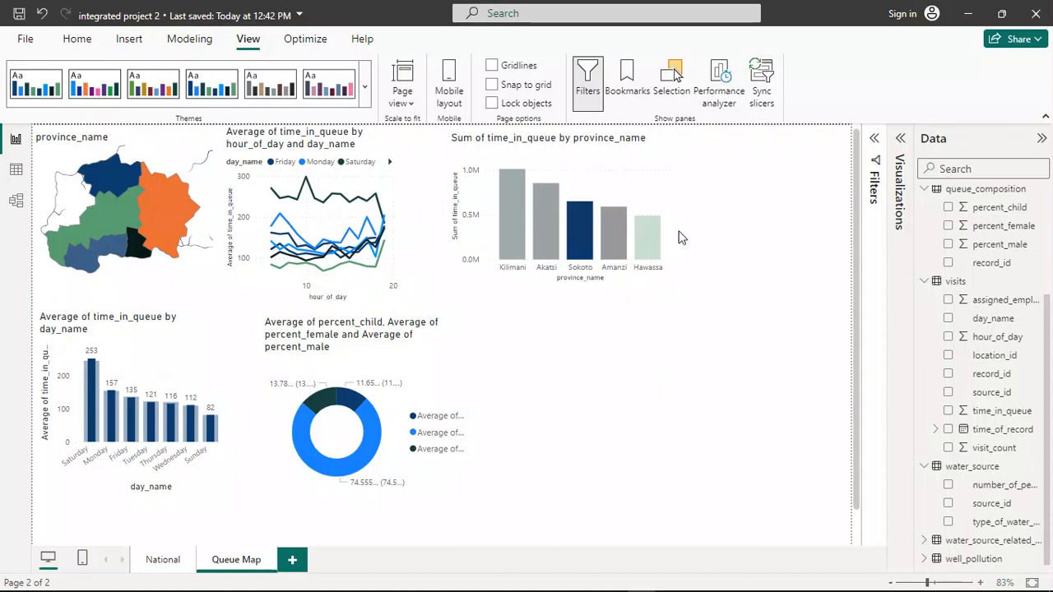
Cross-filter the page from the total time_in_queue by province_name chart, selecting each province in turn, and clear the selection.
left_click(649, 243)
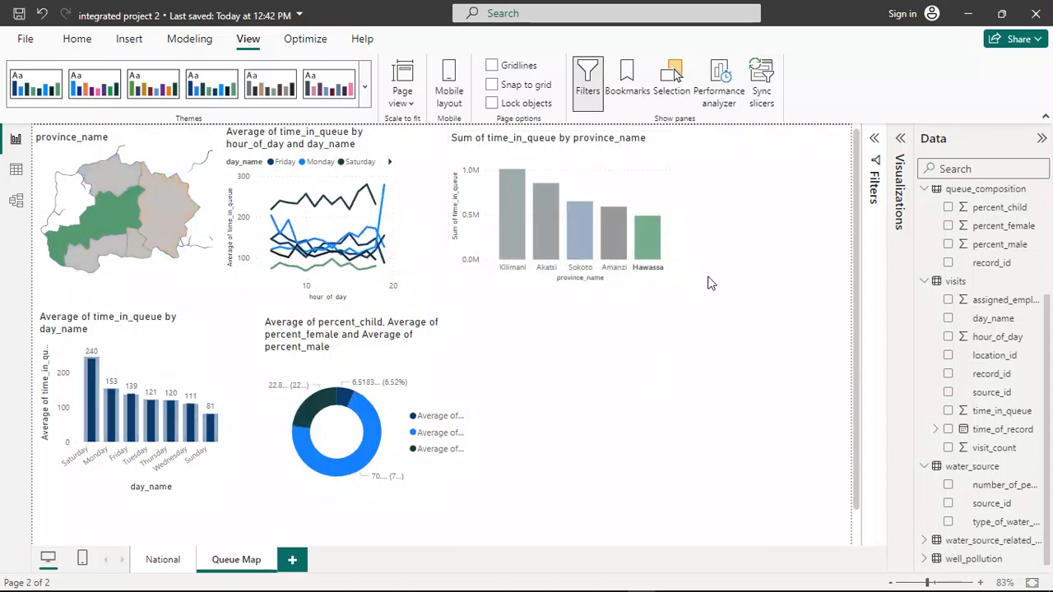
left_click(621, 241)
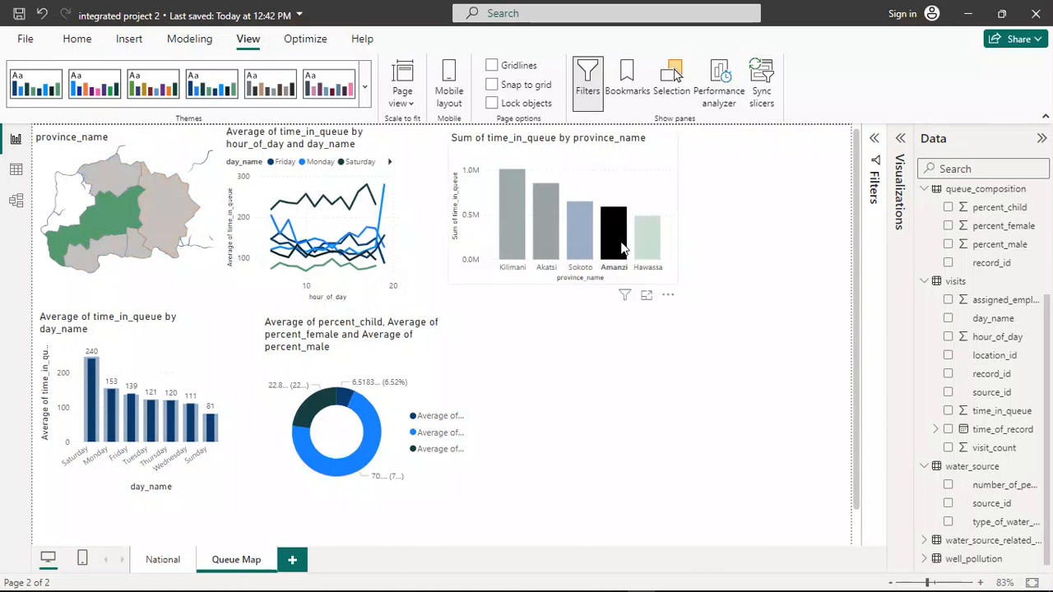
left_click(548, 236)
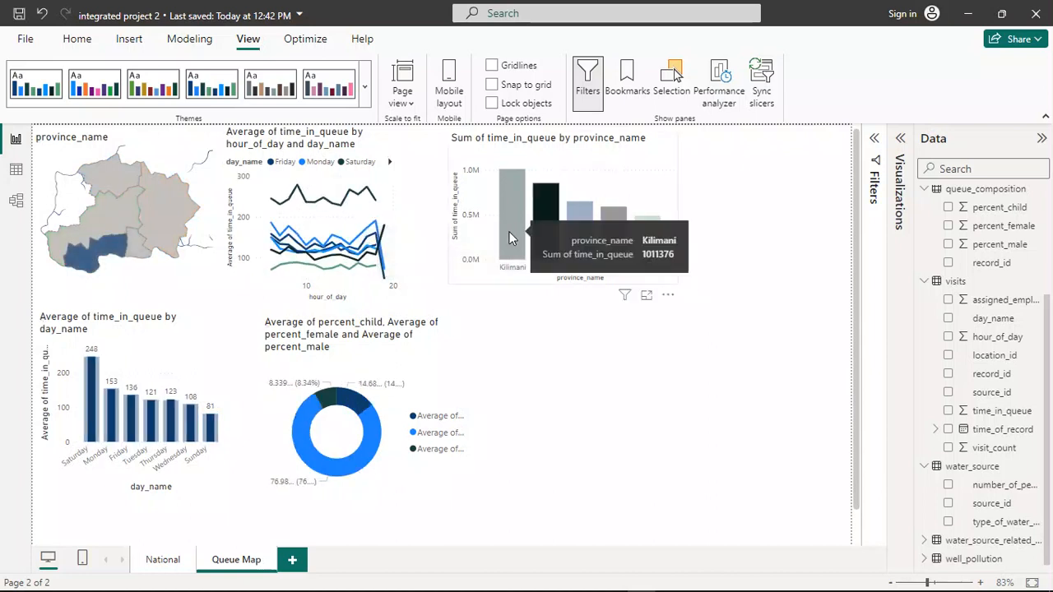
left_click(509, 233)
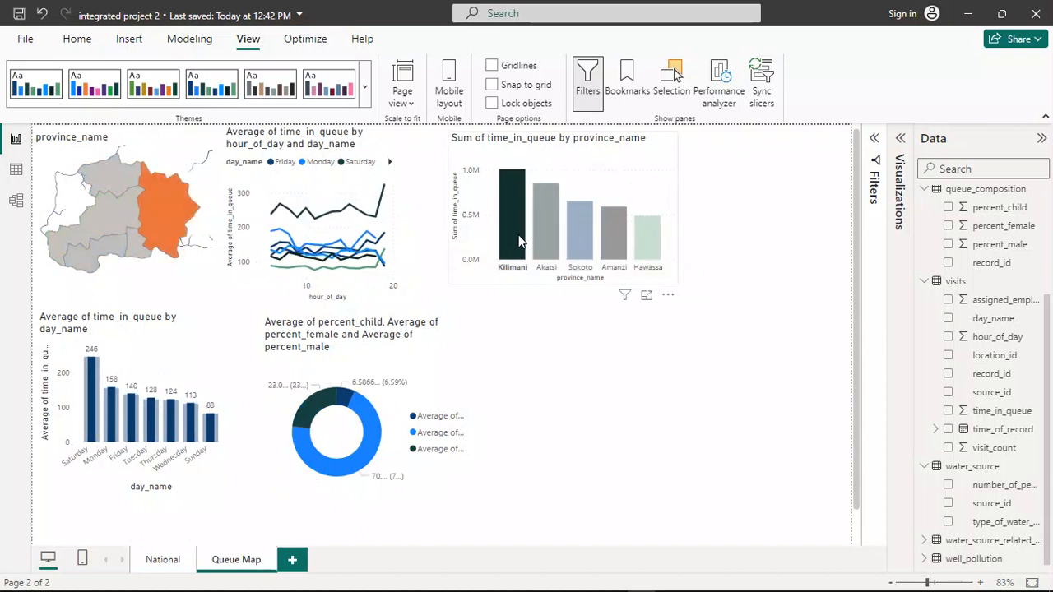
left_click(576, 252)
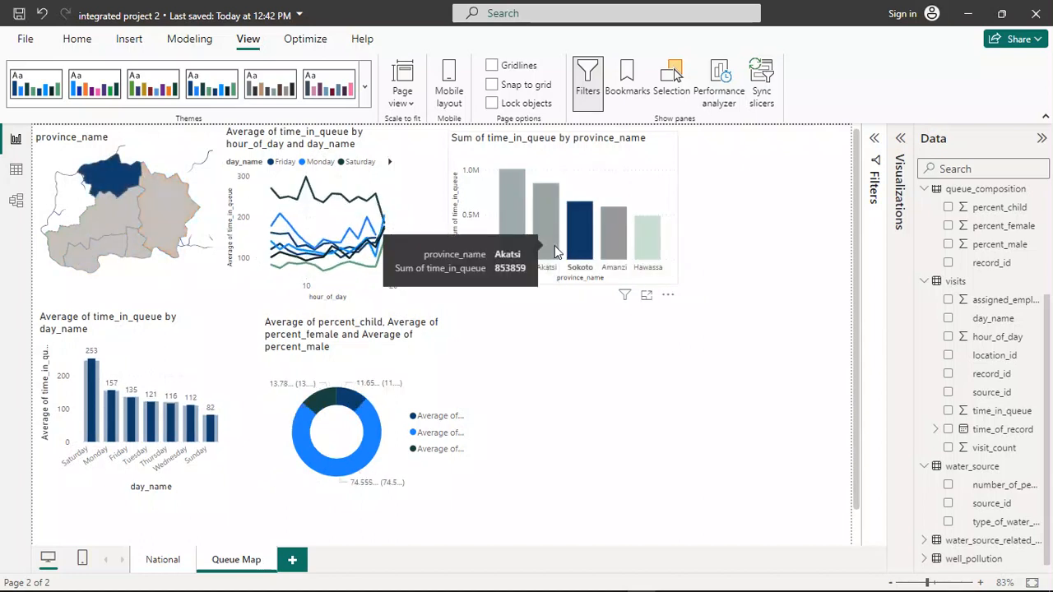
left_click(553, 245)
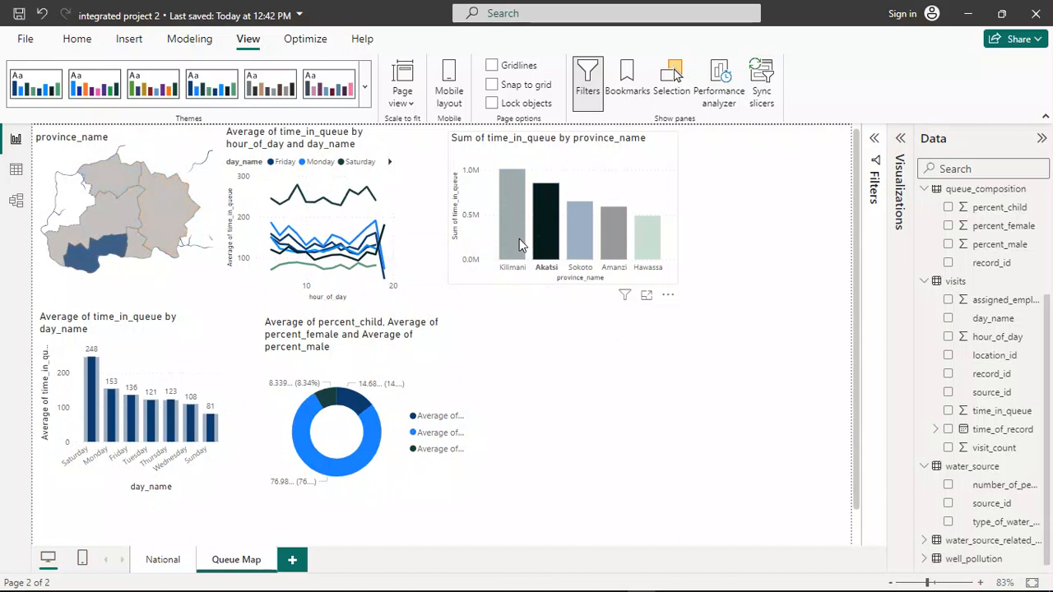
left_click(519, 239)
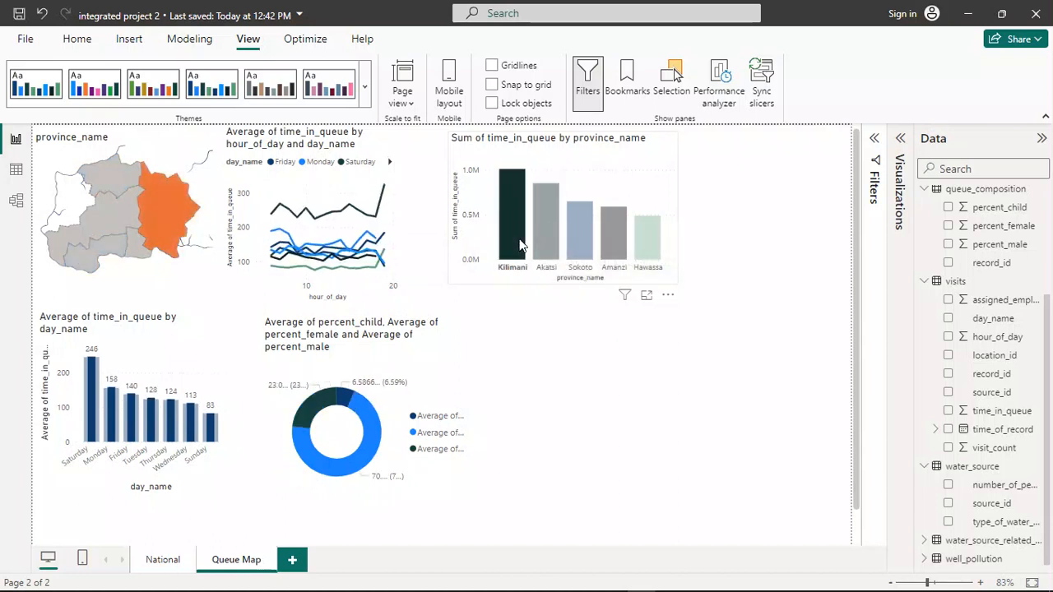
left_click(542, 242)
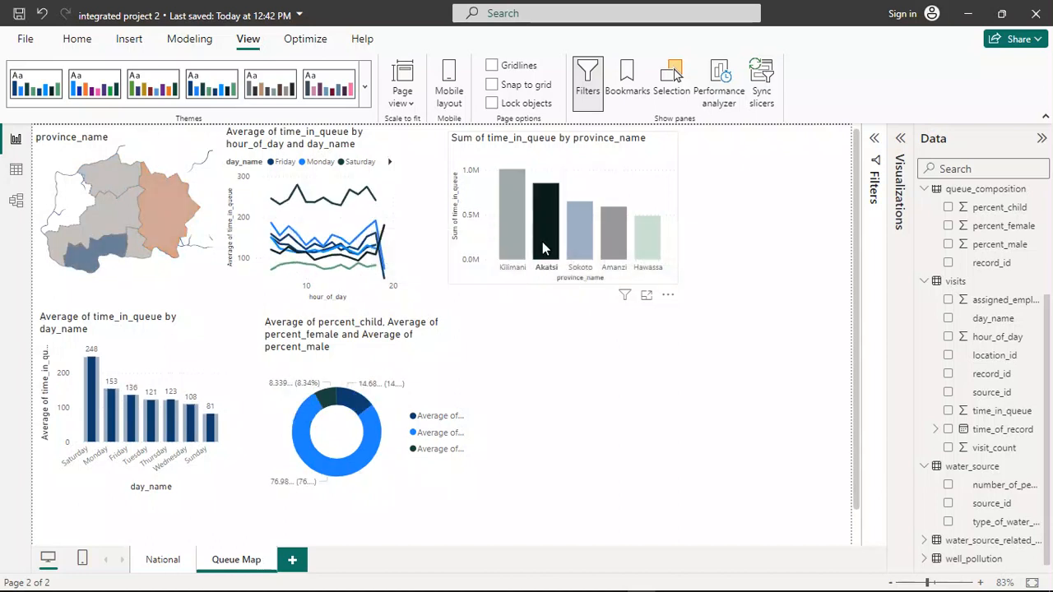
left_click(580, 245)
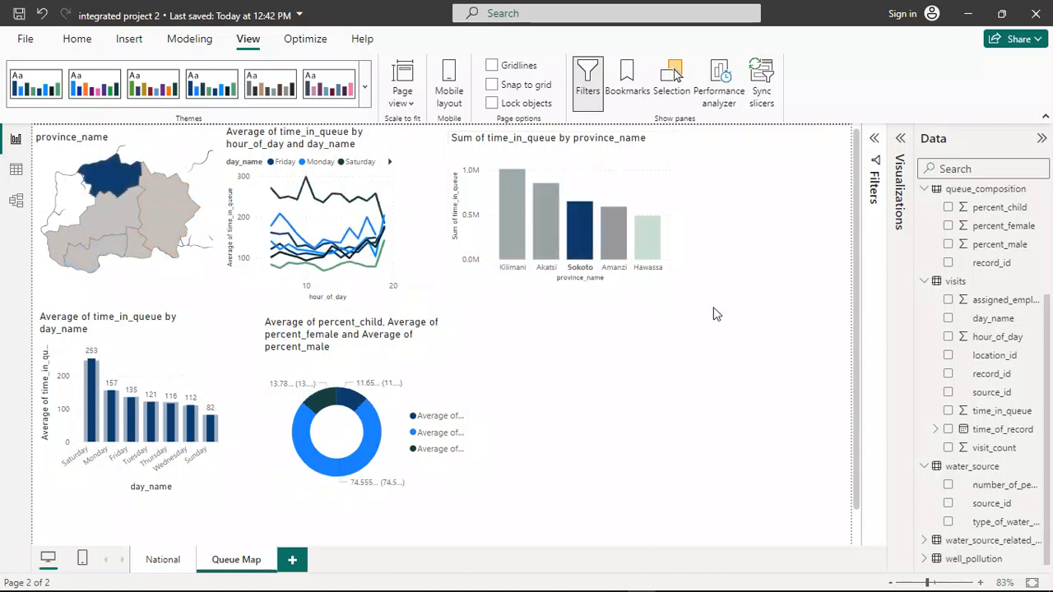
double_click(600, 376)
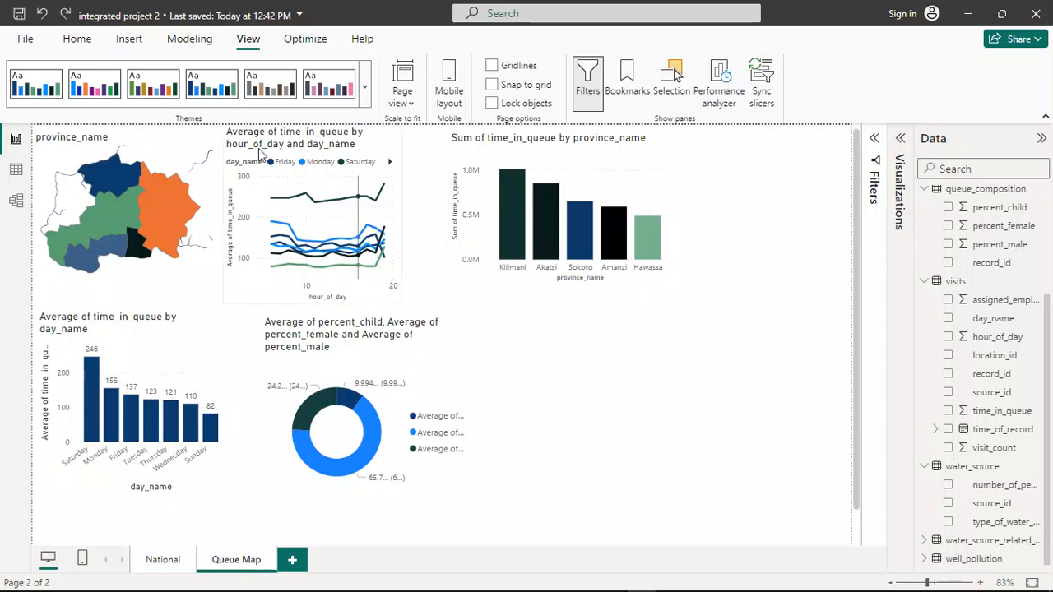
Apply the blue, orange and purple report theme again and cross-filter the page by Akatsi on the province map.
left_click(93, 94)
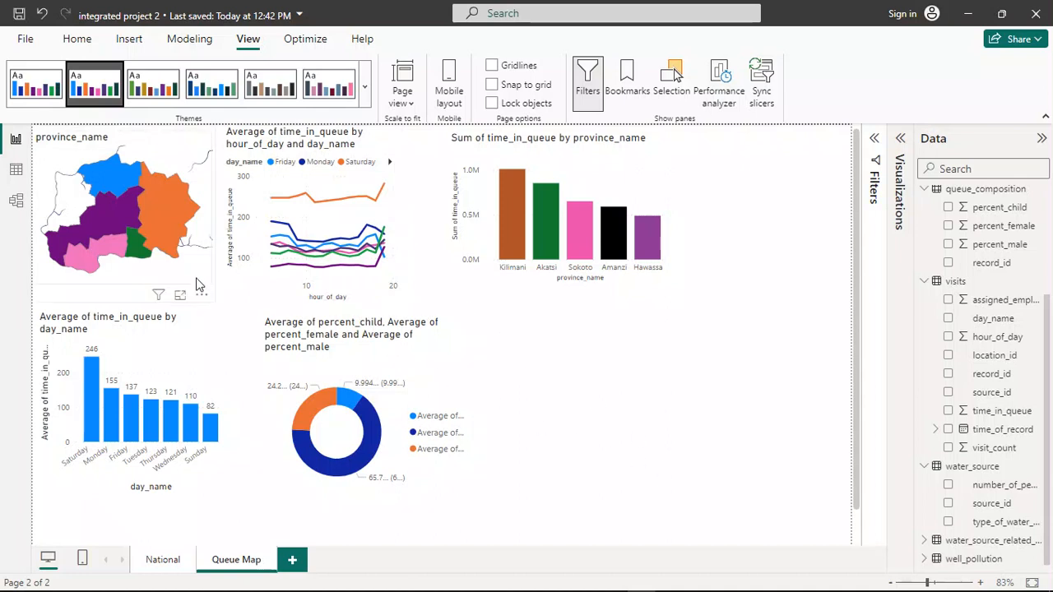
left_click(118, 250)
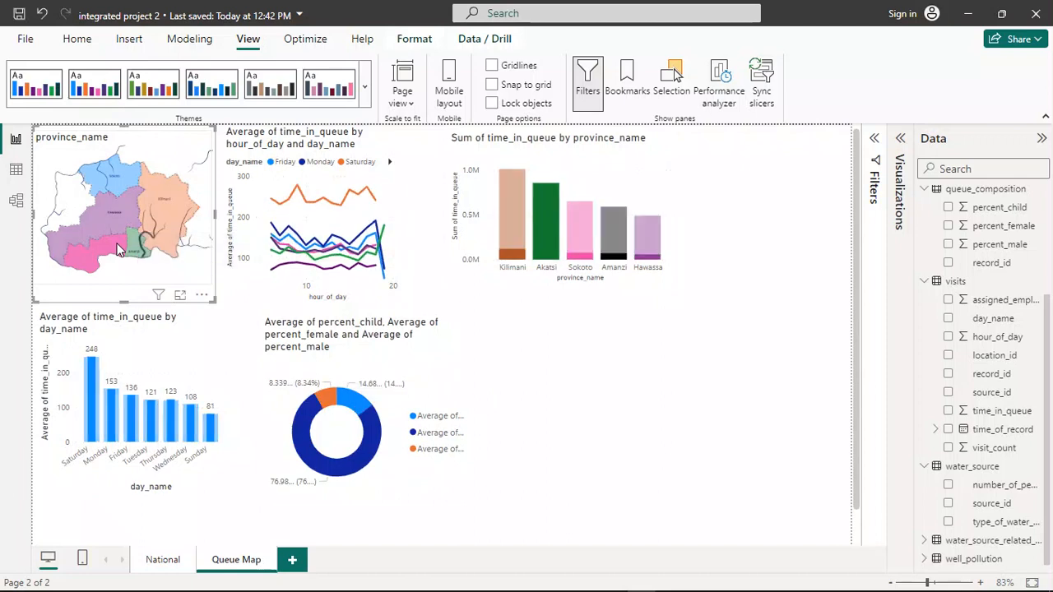
left_click(550, 377)
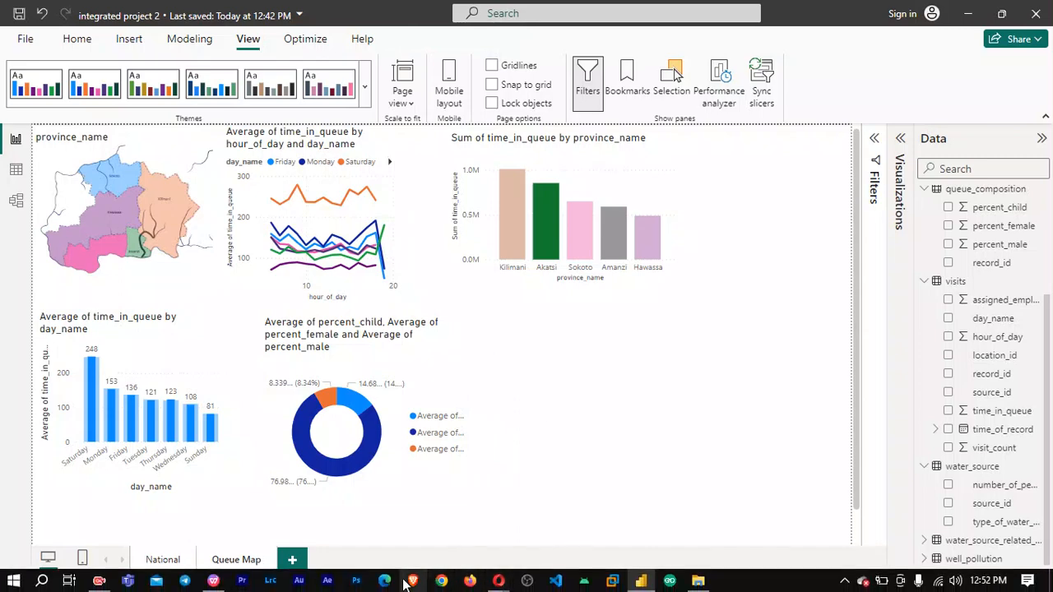
Compare the WPS project PDF's notes on province filtering with the Power BI page cross-filtered by Amanzi from the total time_in_queue chart.
left_click(213, 582)
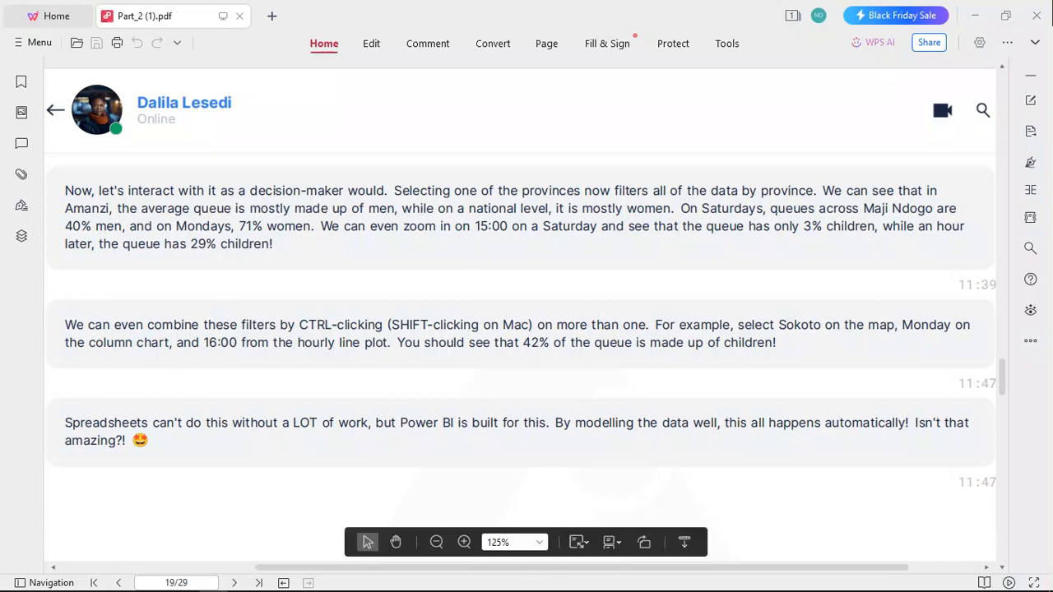
mouse_move(558, 586)
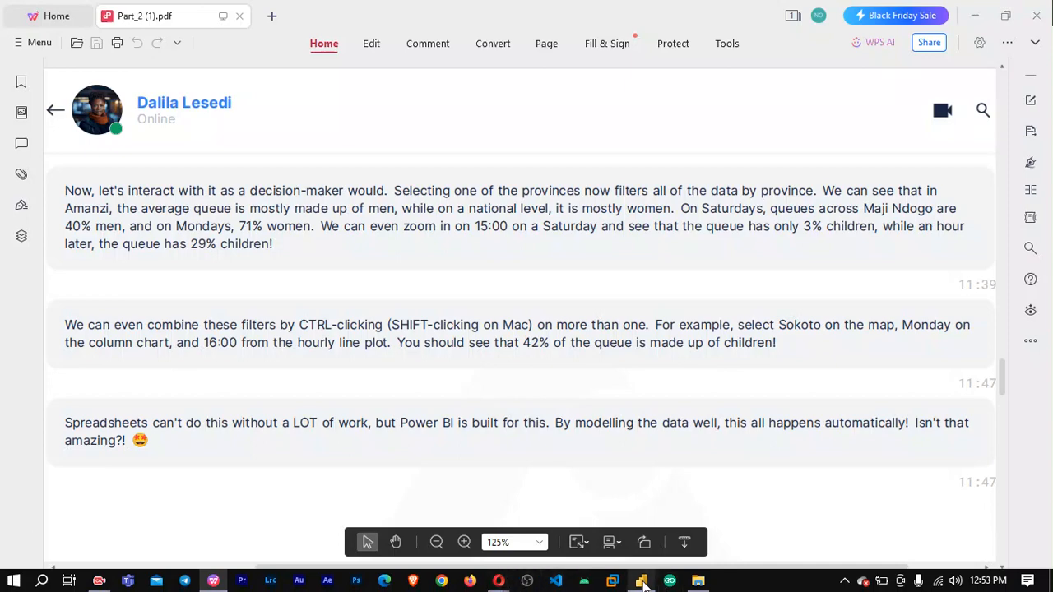
left_click(641, 580)
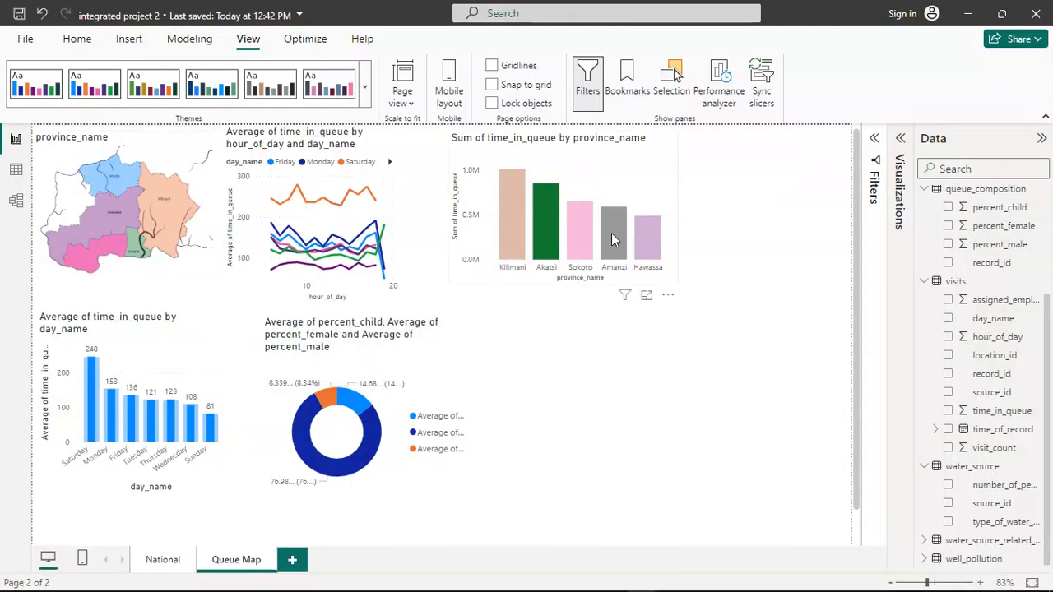
mouse_move(617, 235)
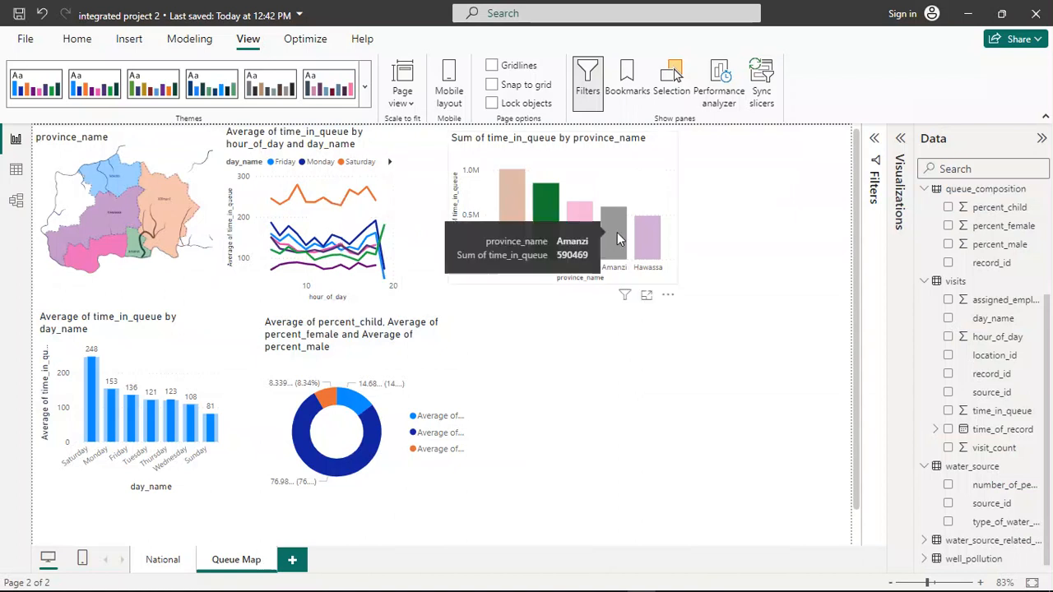
left_click(619, 238)
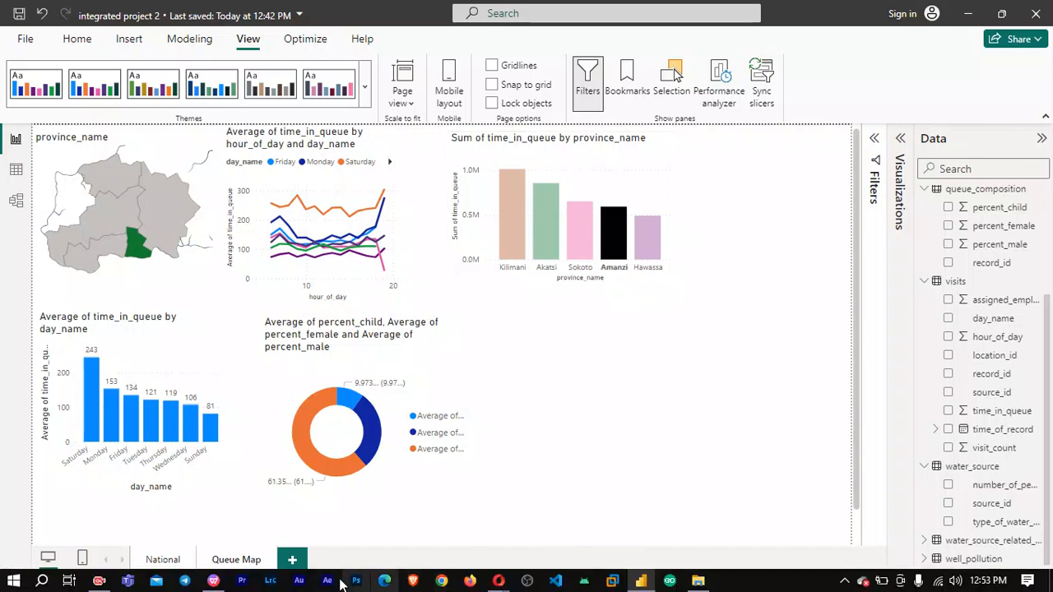
left_click(214, 582)
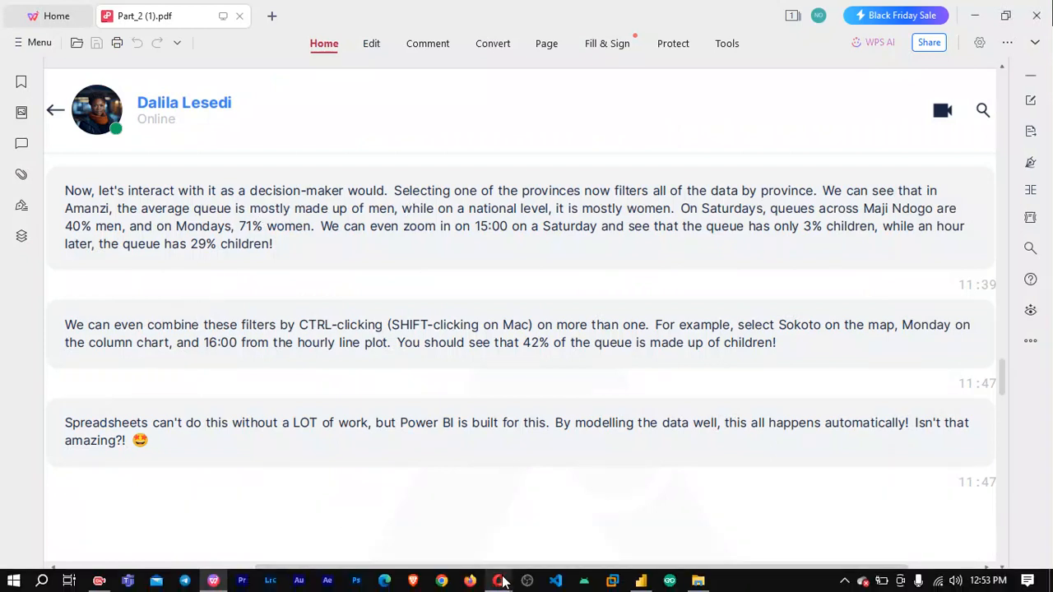
left_click(641, 581)
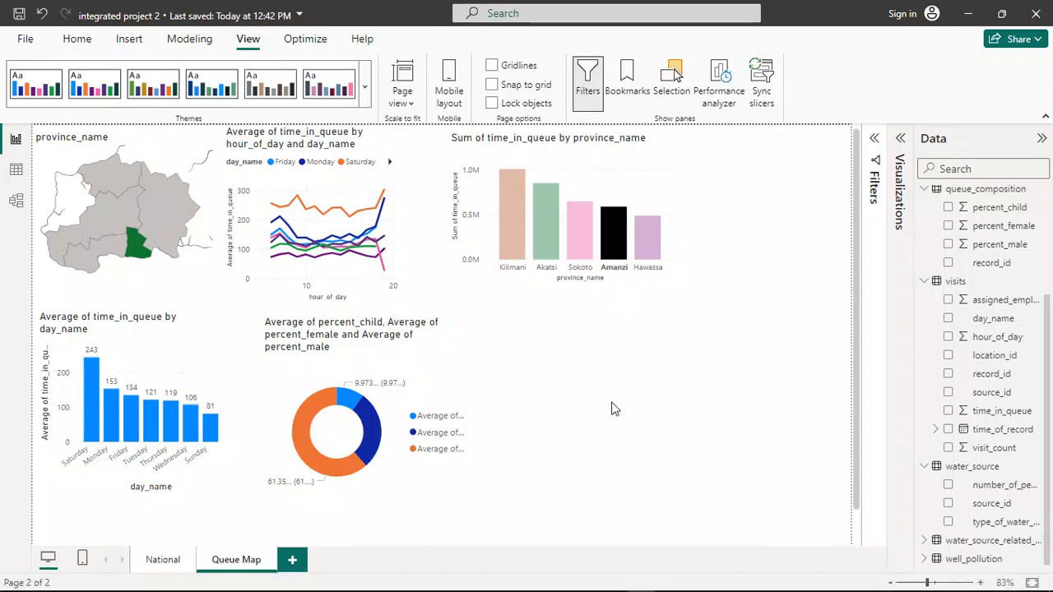
Try widening the queue composition donut chart to fit its full legend names, and undo the resize.
left_click(472, 432)
left_click_drag(473, 415, 706, 439)
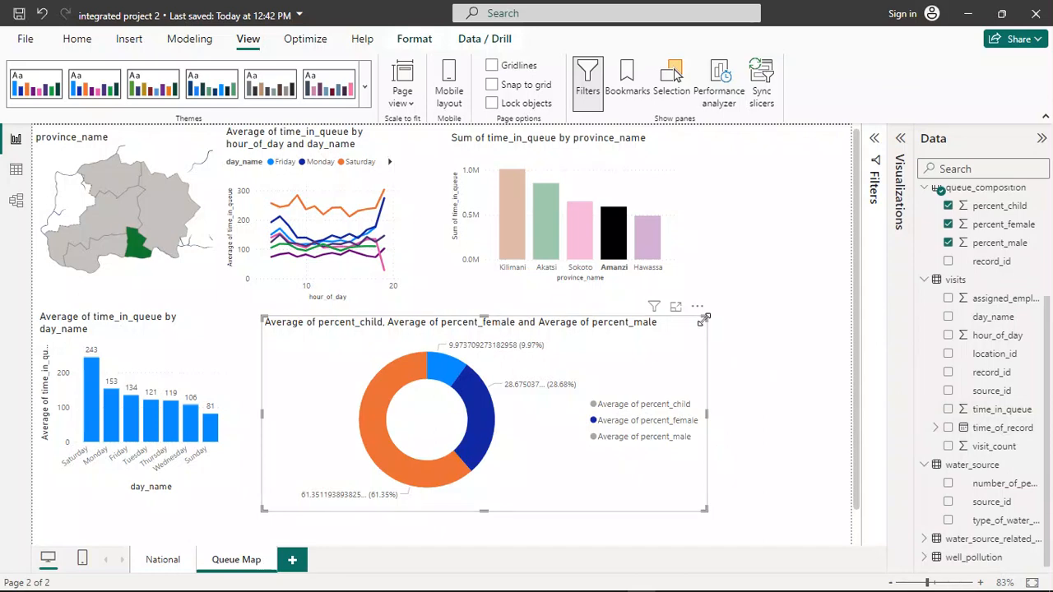
key("ctrl+z")
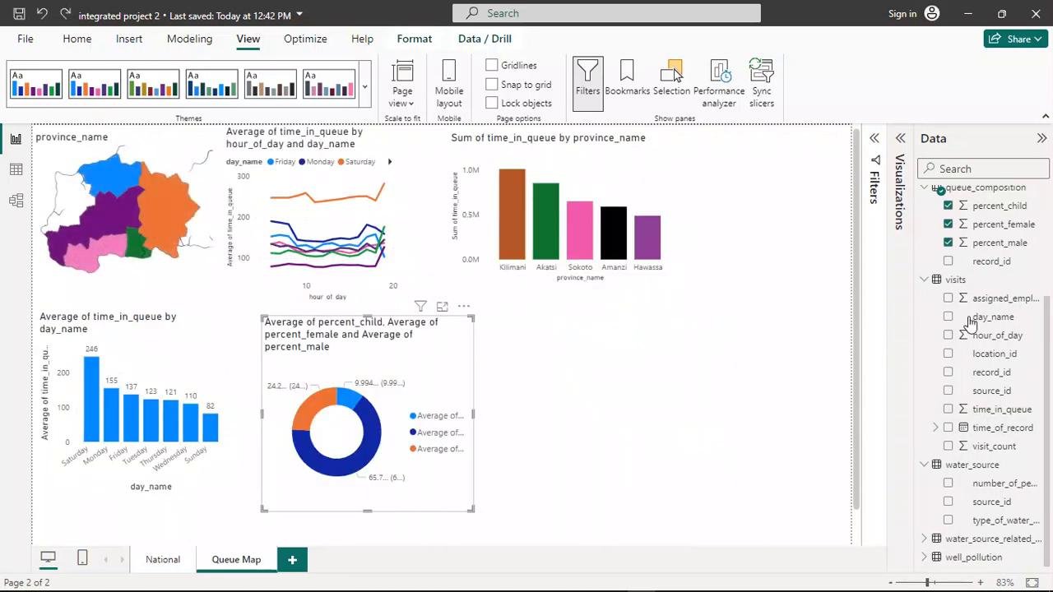
Rename the average percent_child value as child in the queue composition donut chart.
left_click(901, 140)
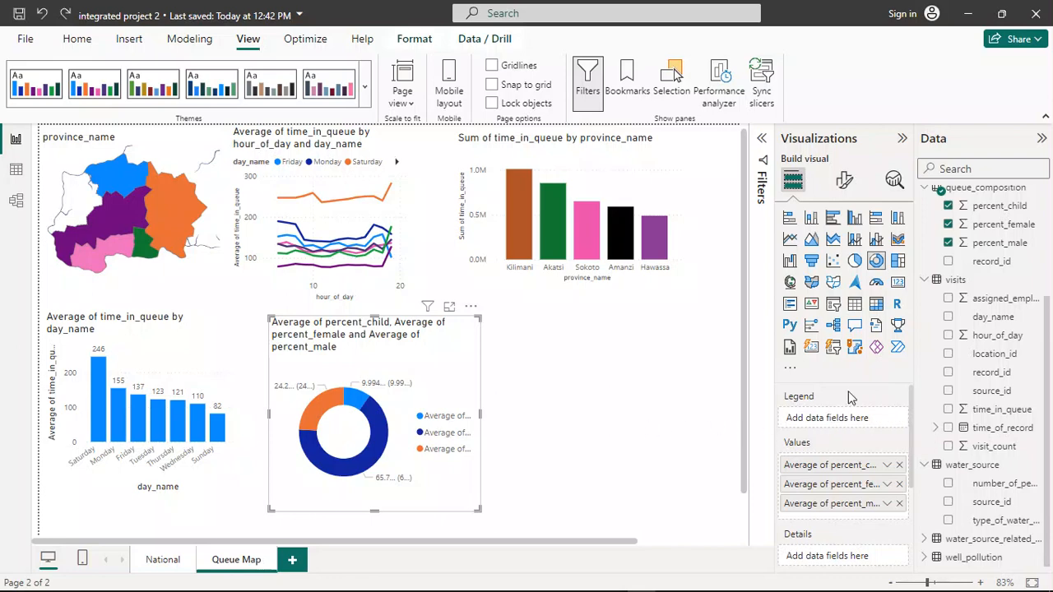
scroll(850, 397, "down", 3)
scroll(854, 392, "up", 3)
left_click(886, 466)
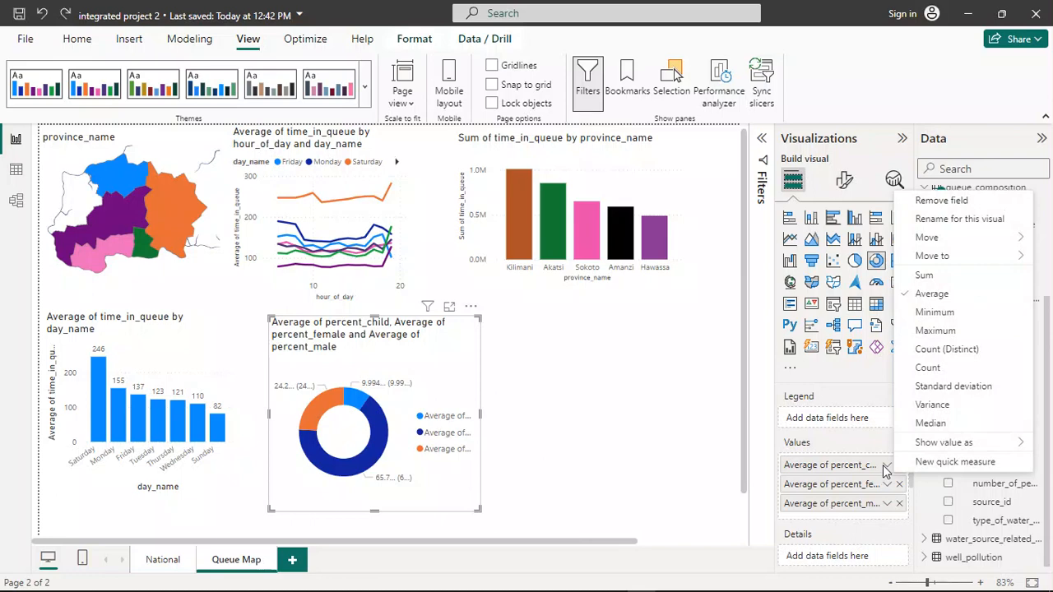
left_click(983, 221)
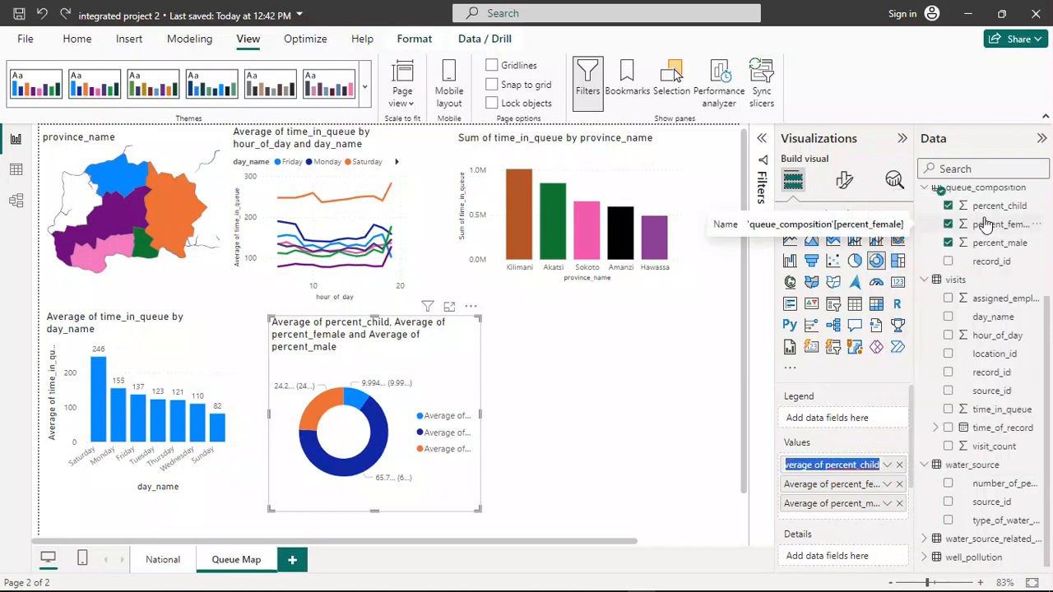
type("child")
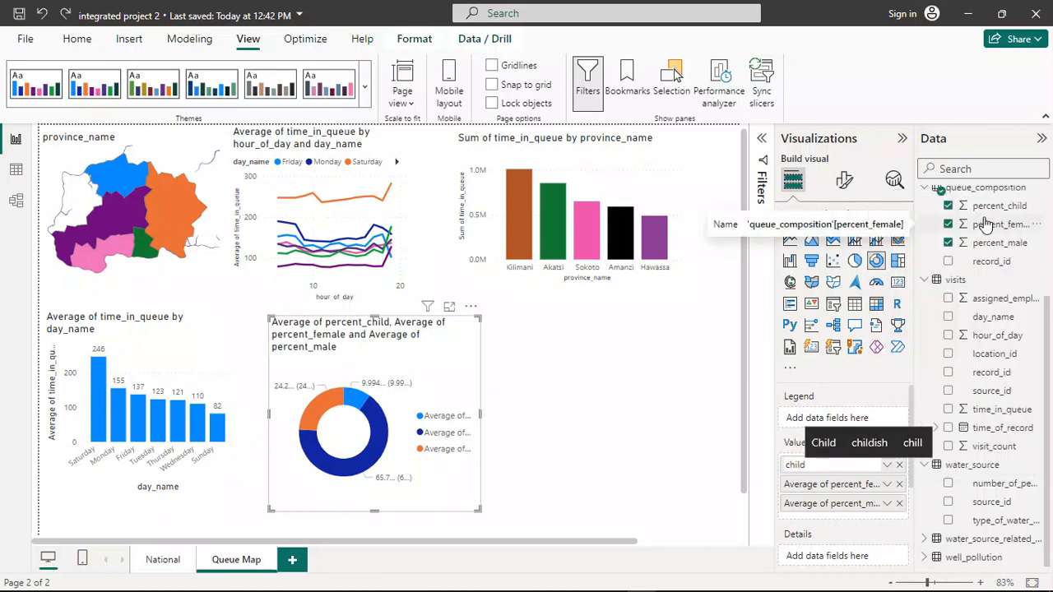
key("Return")
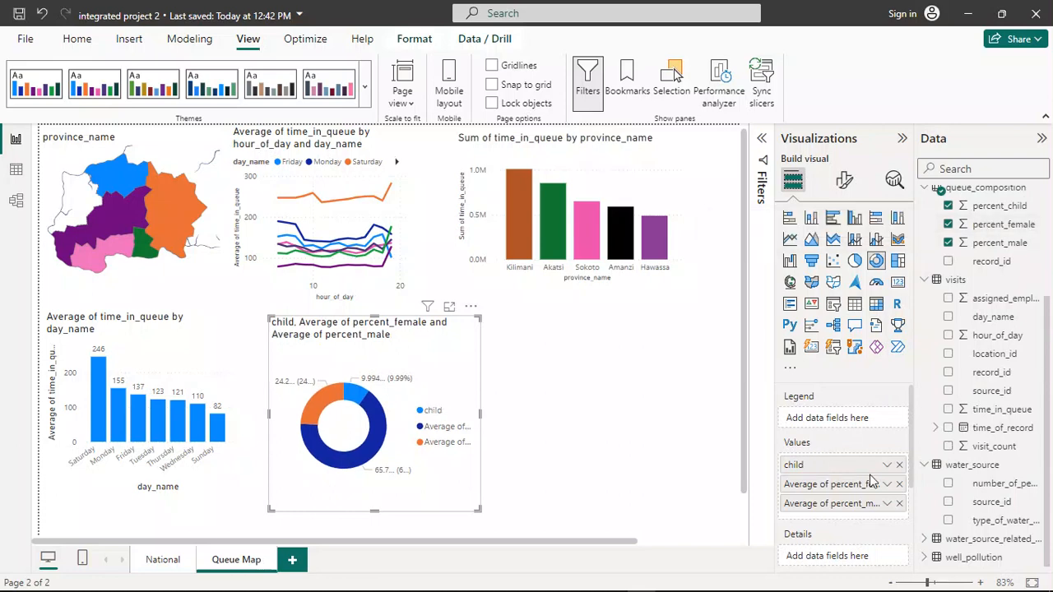
Rename the donut chart's average percent_female and percent_male values as female and male.
left_click(887, 484)
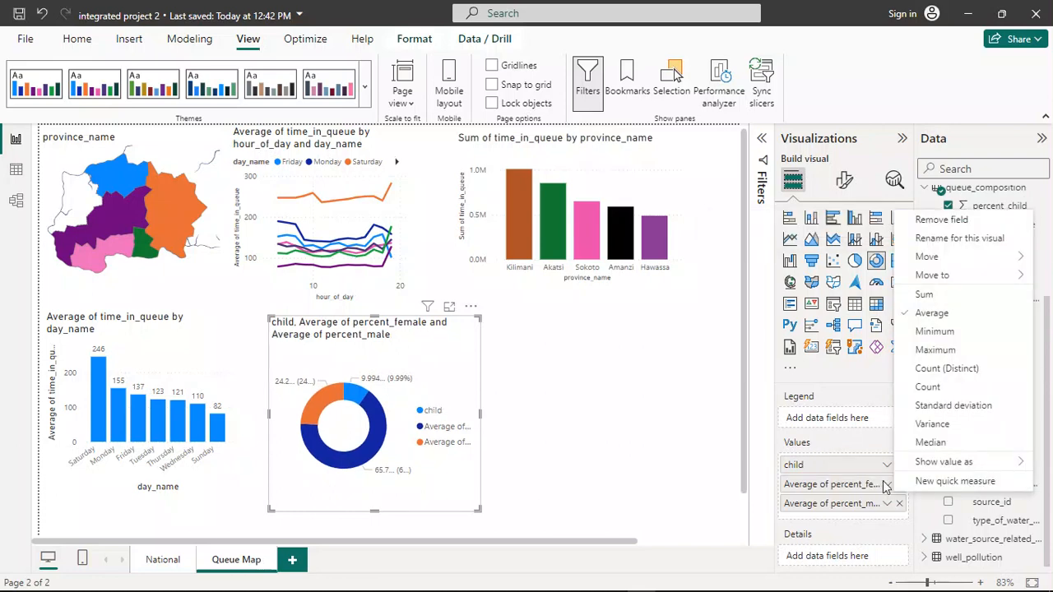
left_click(961, 238)
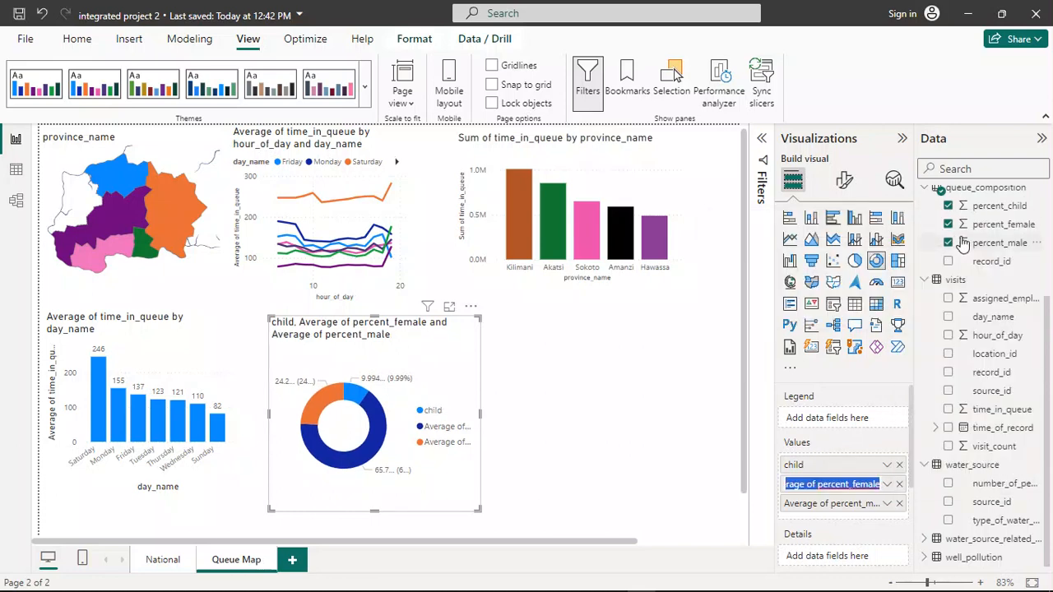
type("female")
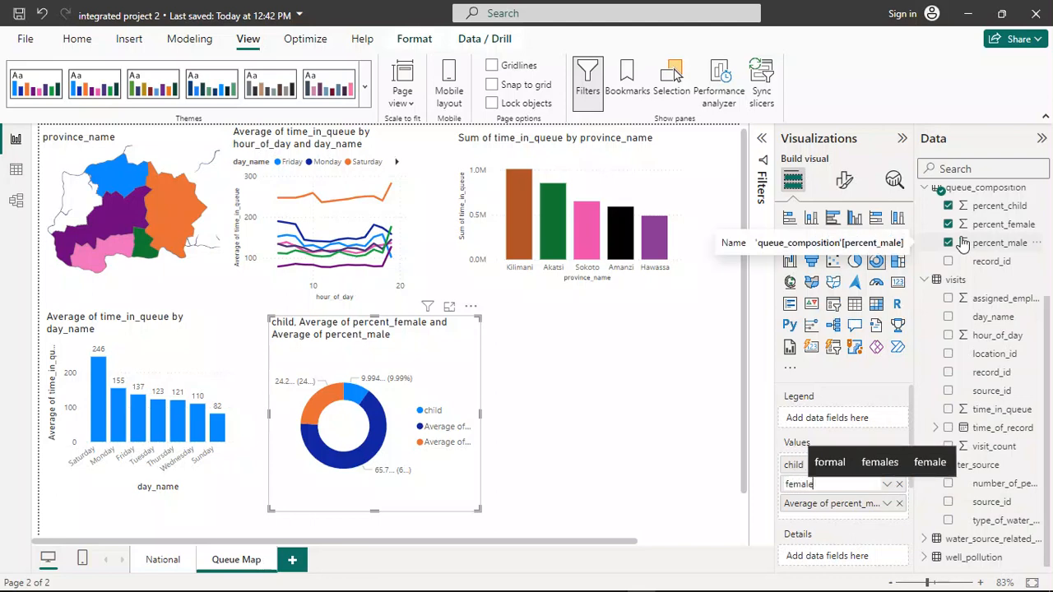
key("Return")
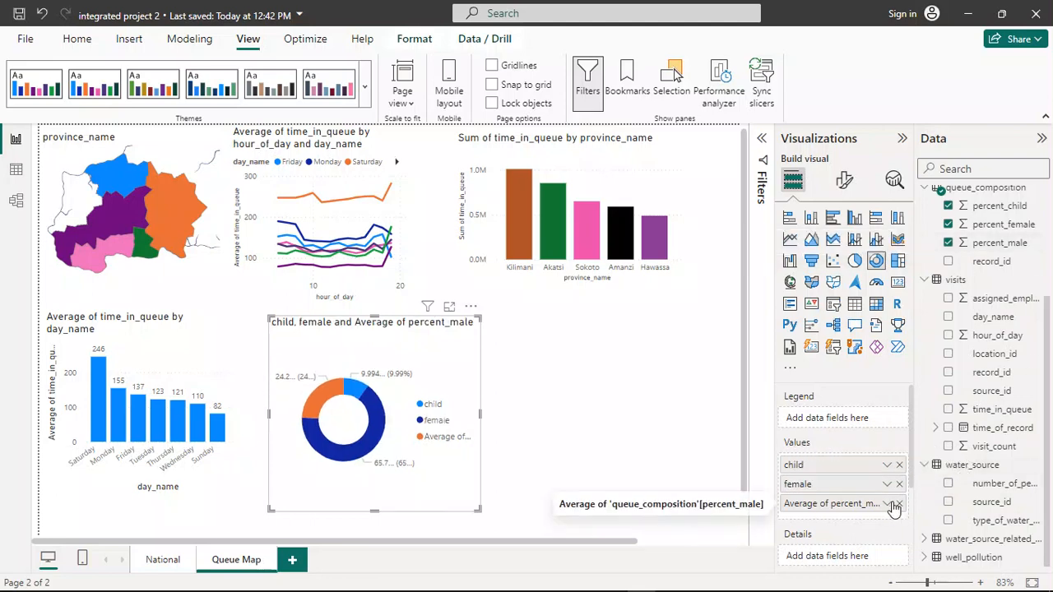
left_click(895, 507)
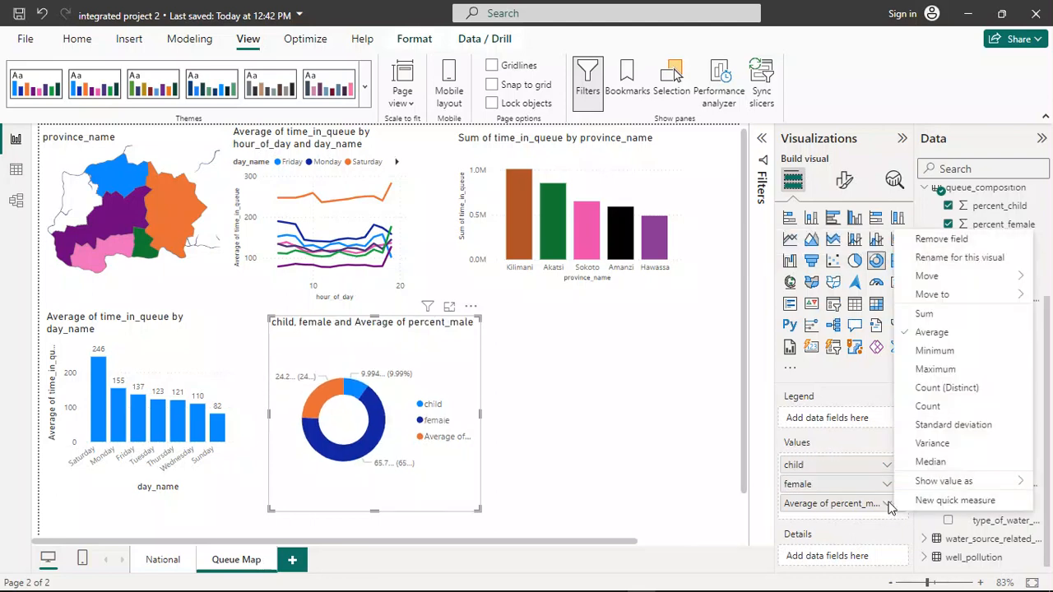
left_click(955, 258)
type("male")
key("Return")
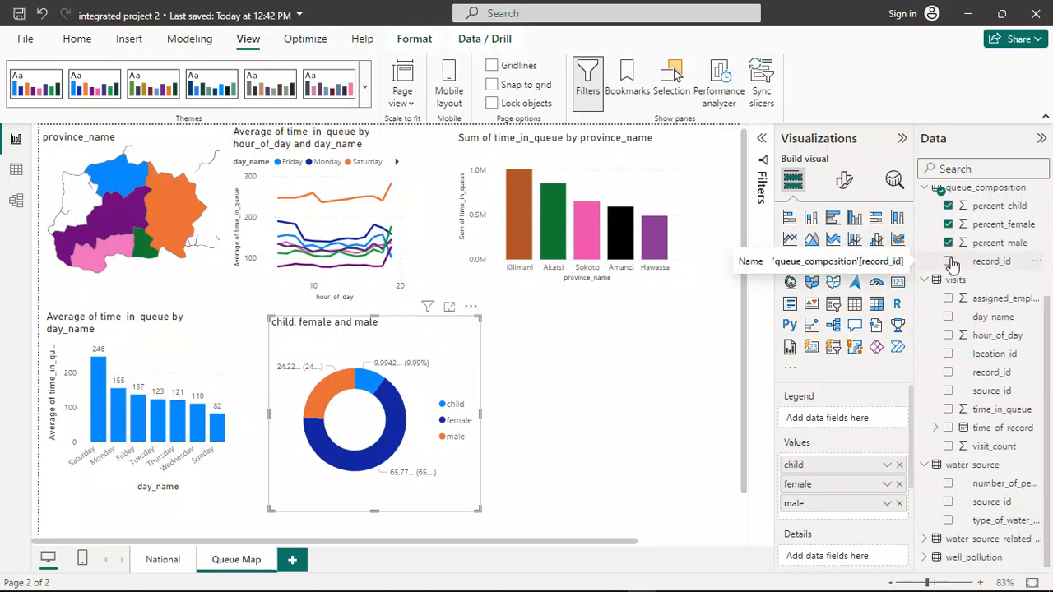
Cross-filter the page by Amanzi from the total time_in_queue chart and compare it with the province notes in the WPS project PDF.
left_click(622, 239)
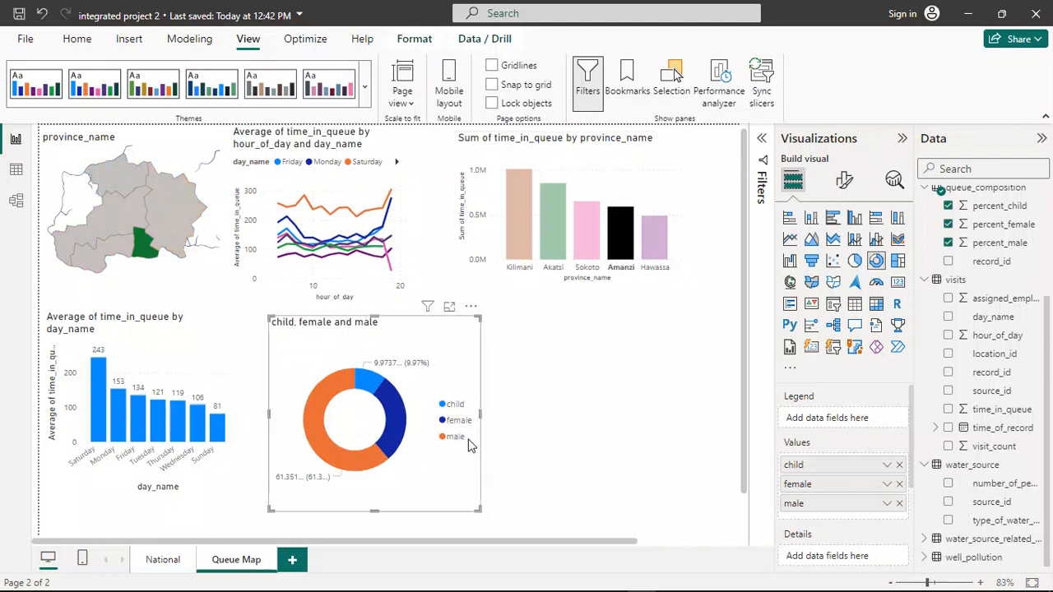
mouse_move(368, 455)
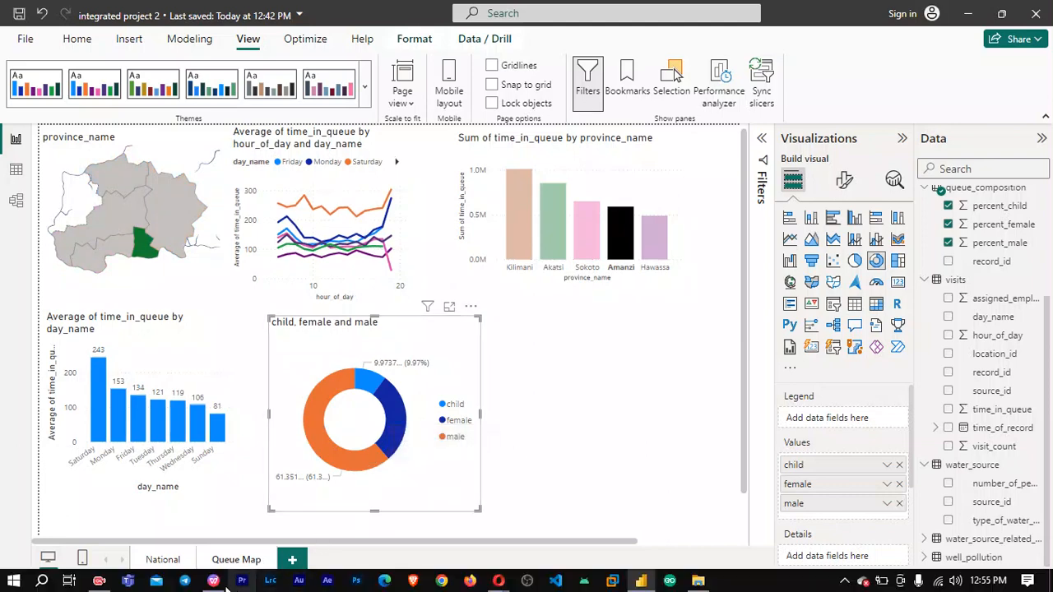
left_click(216, 582)
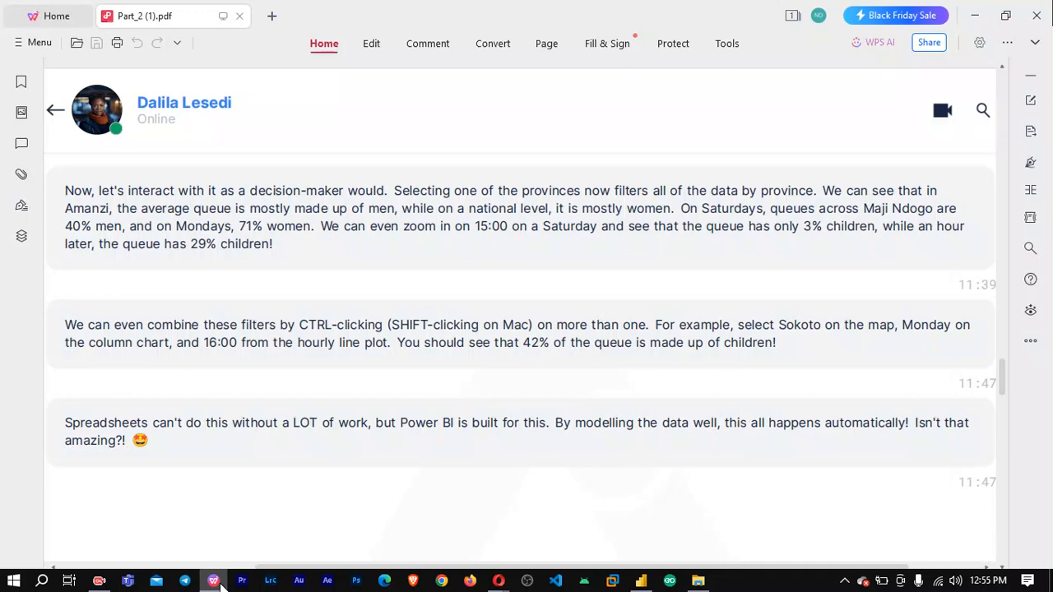
left_click(216, 581)
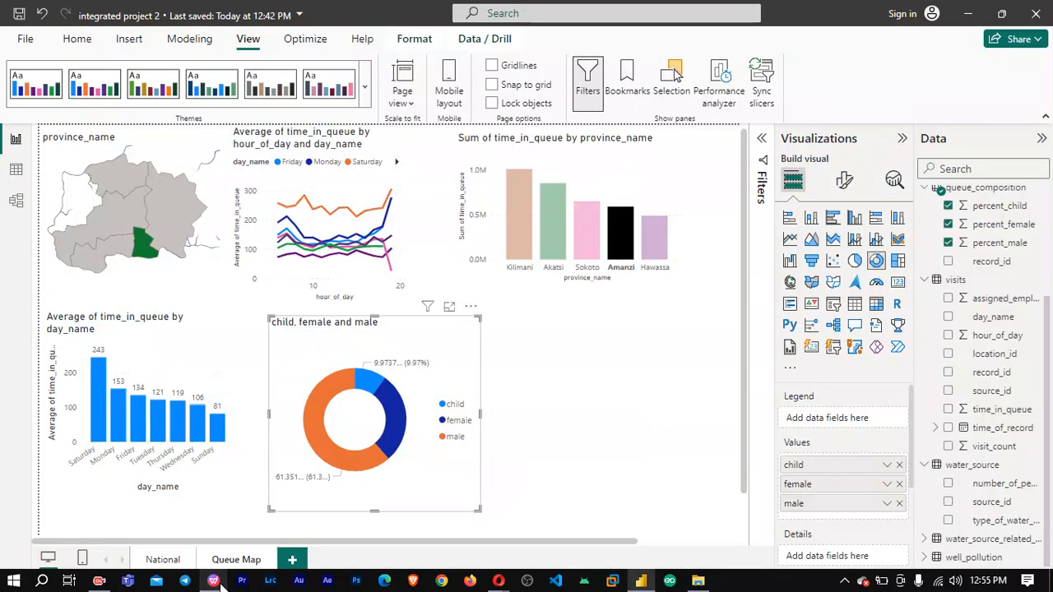
left_click(591, 381)
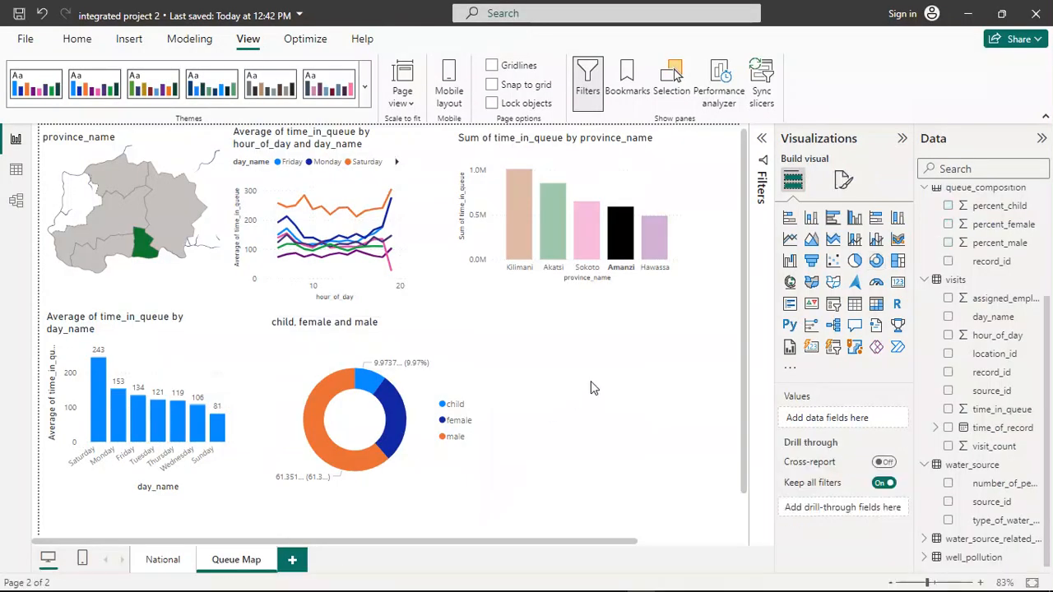
double_click(591, 381)
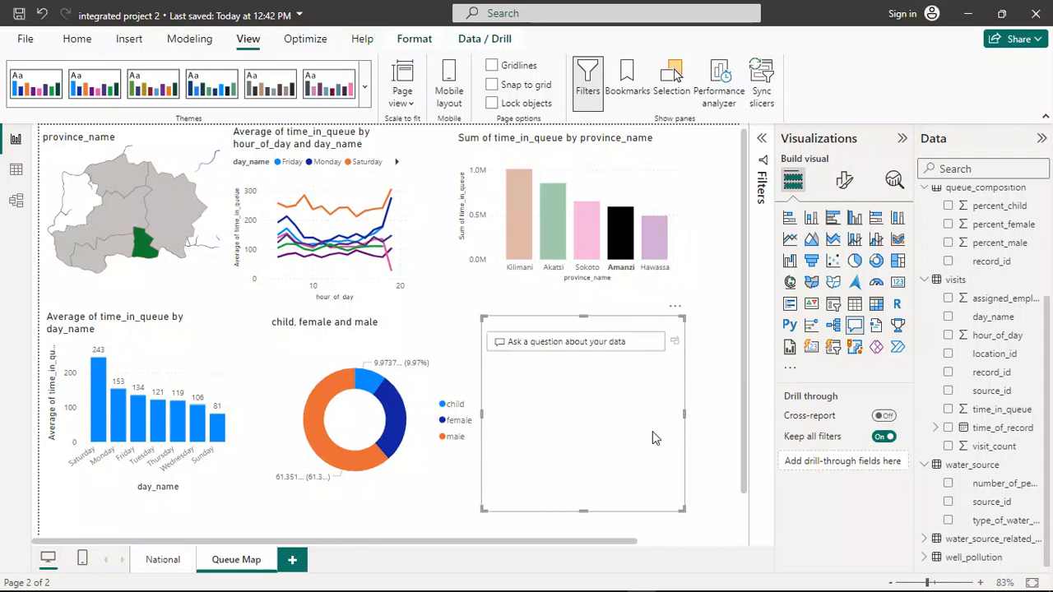
key("Delete")
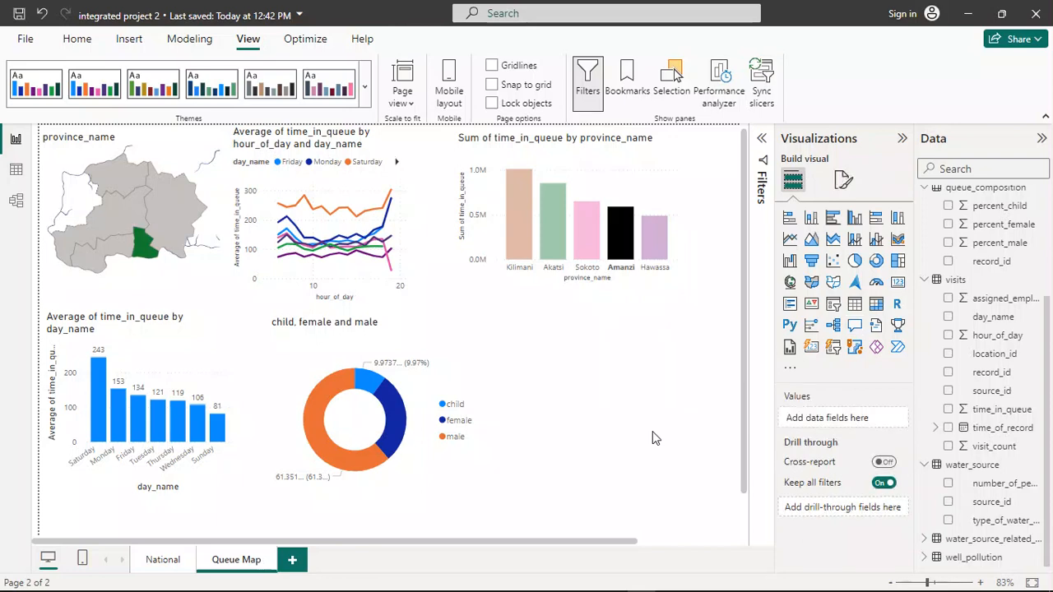
Apply the Accessible Default theme to the report.
left_click(101, 93)
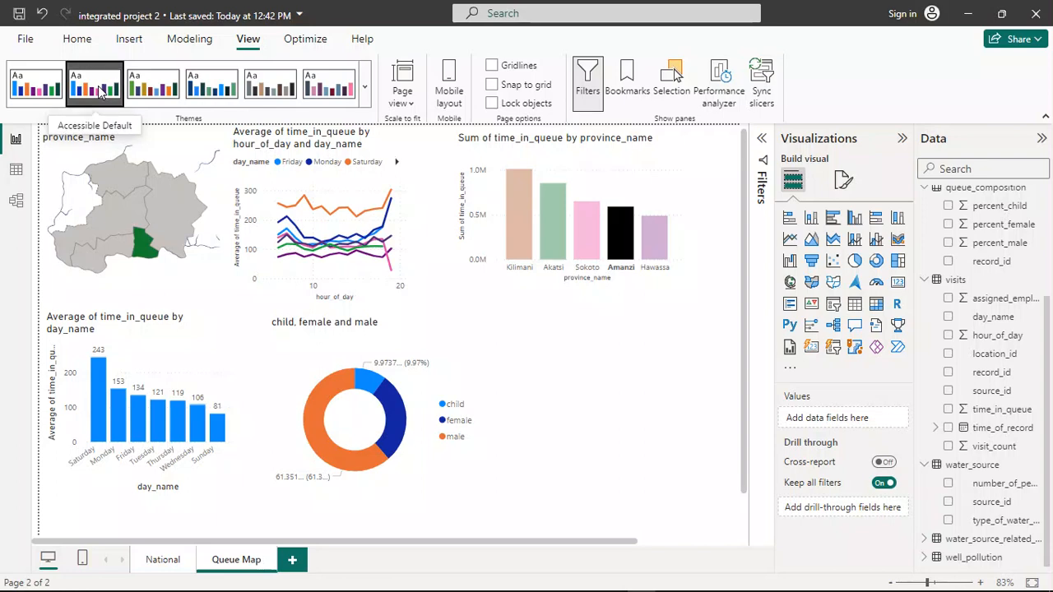
left_click(101, 93)
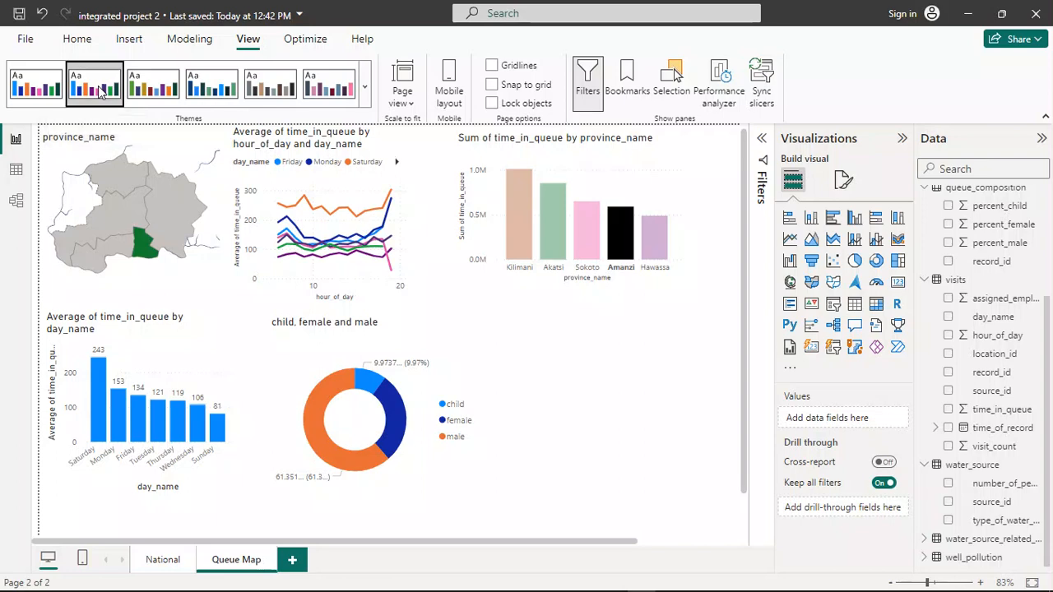
left_click(102, 93)
scroll(646, 455, "up", 1)
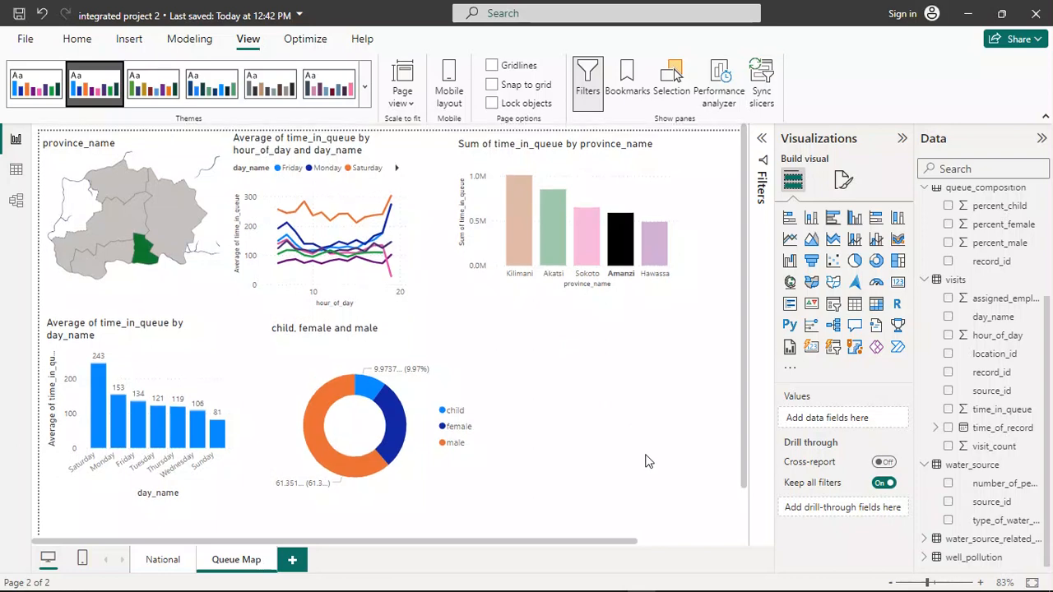
Clear the Amanzi cross-filter from the Queue Map page and save the report.
left_click(700, 222)
left_click(650, 197)
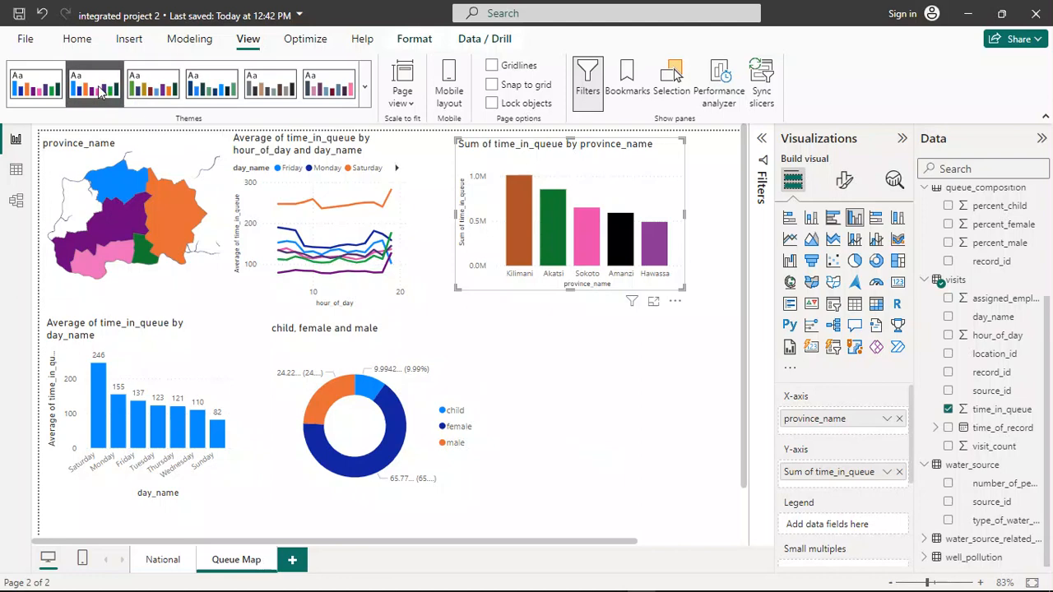
left_click(562, 407)
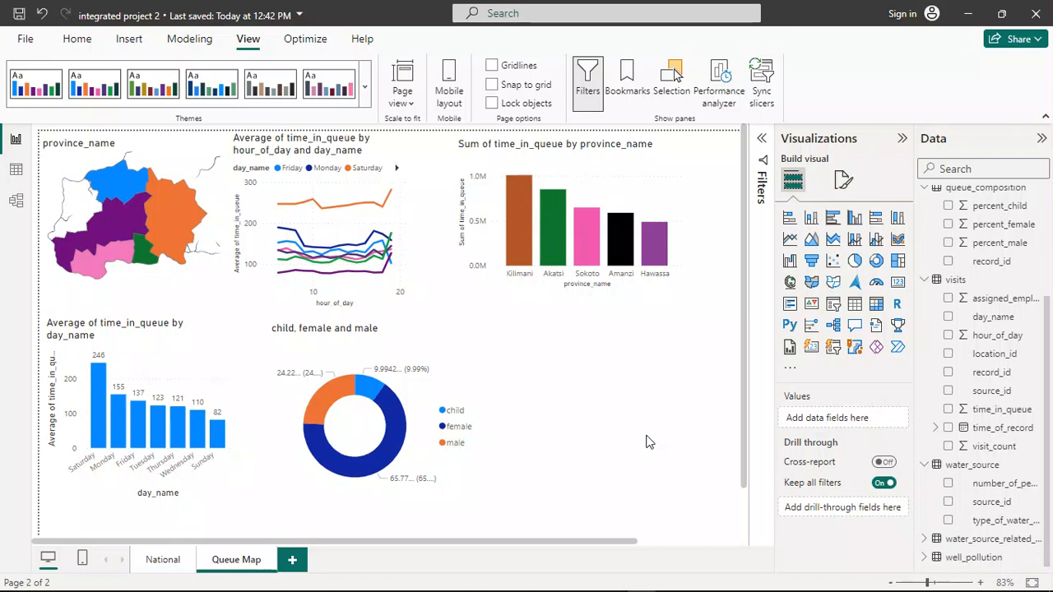
key("ctrl+s")
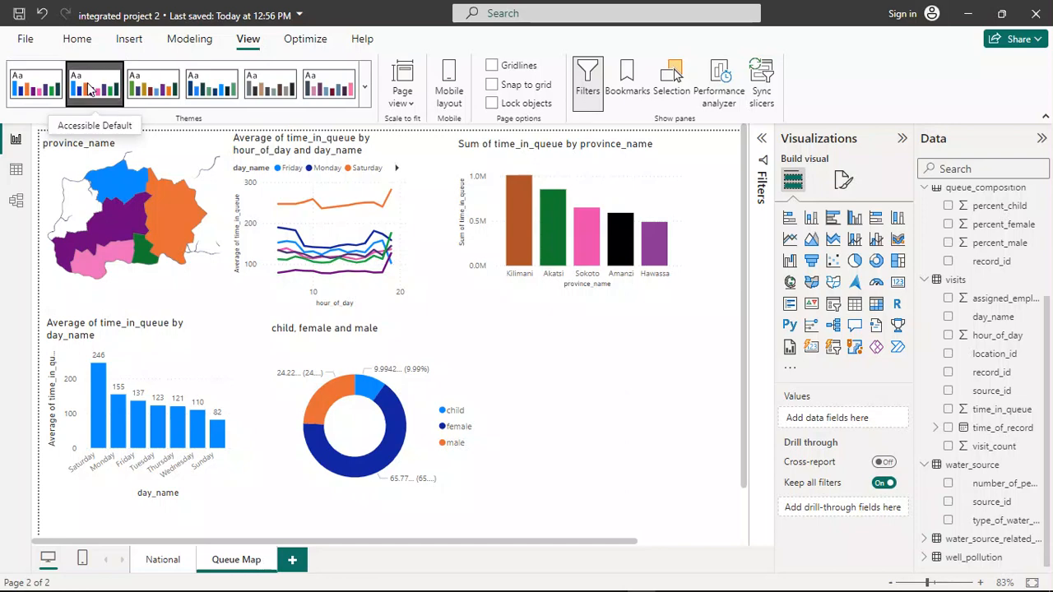
Try the Accessible City park, Bloom and Default themes on the Queue Map page.
left_click(151, 91)
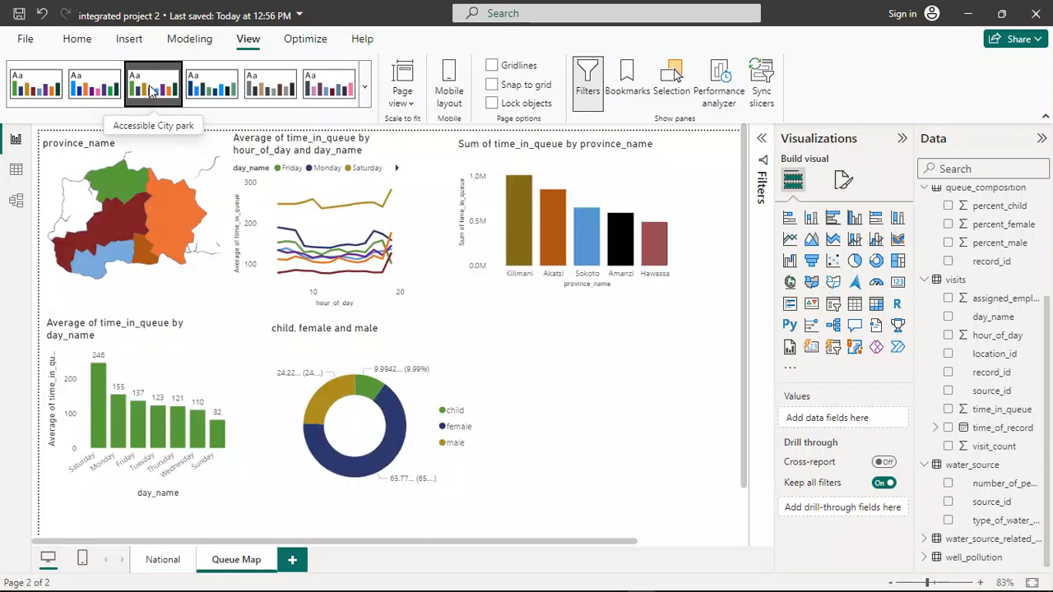
left_click(97, 91)
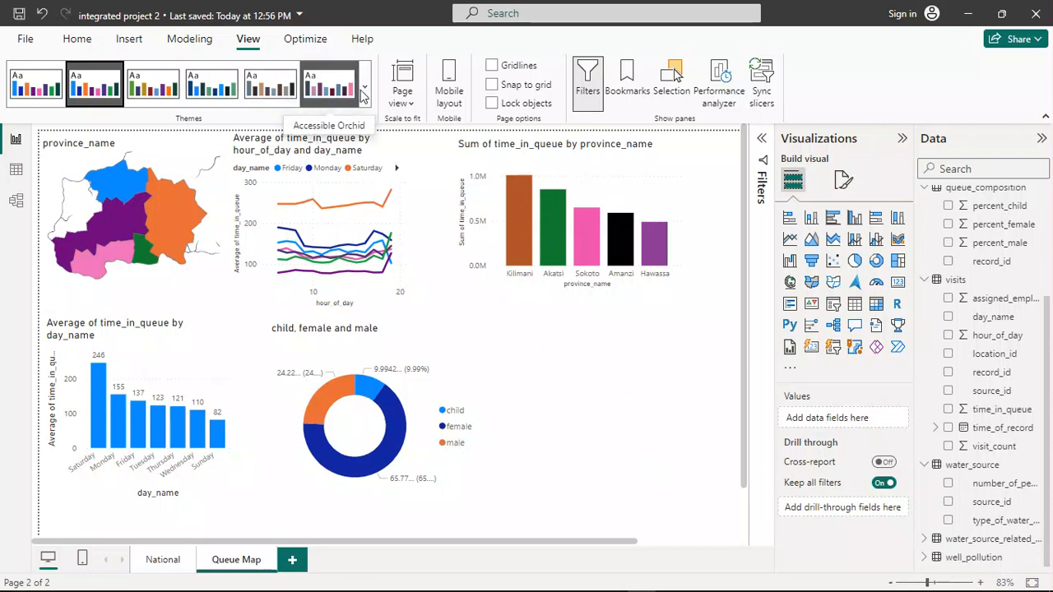
left_click(365, 91)
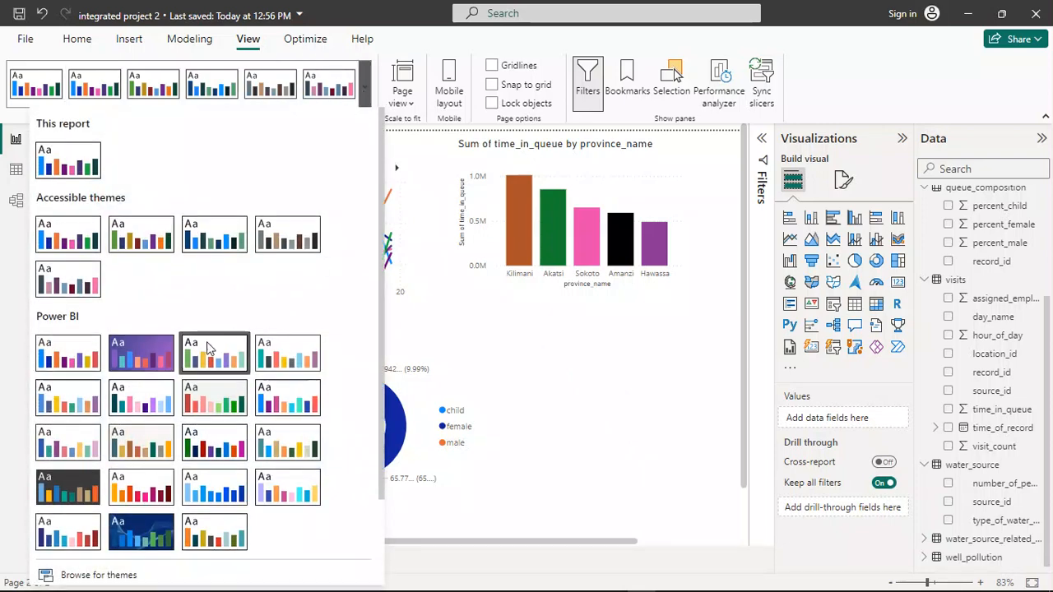
left_click(147, 344)
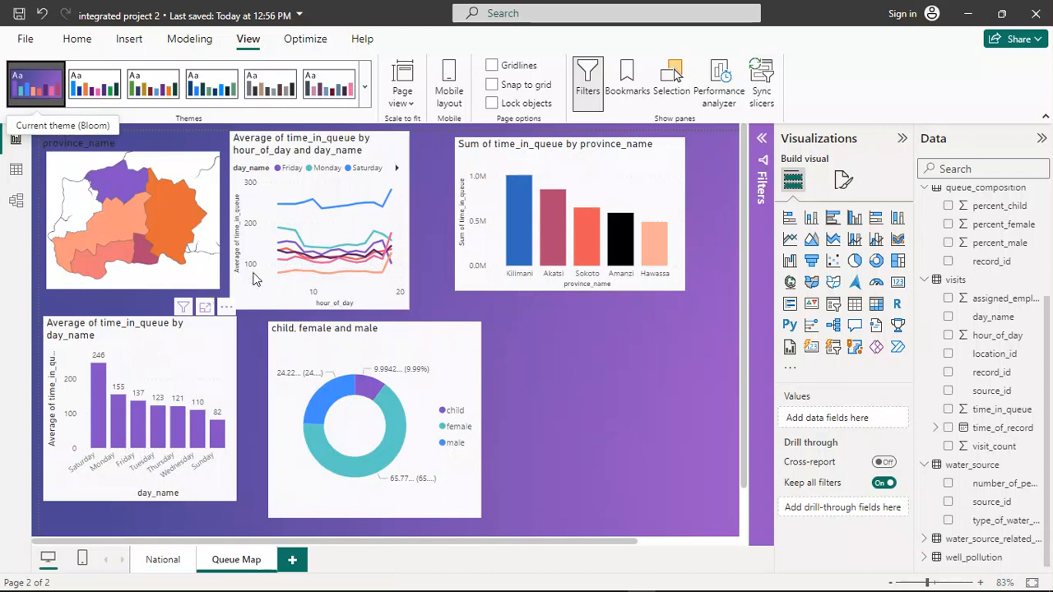
left_click(366, 85)
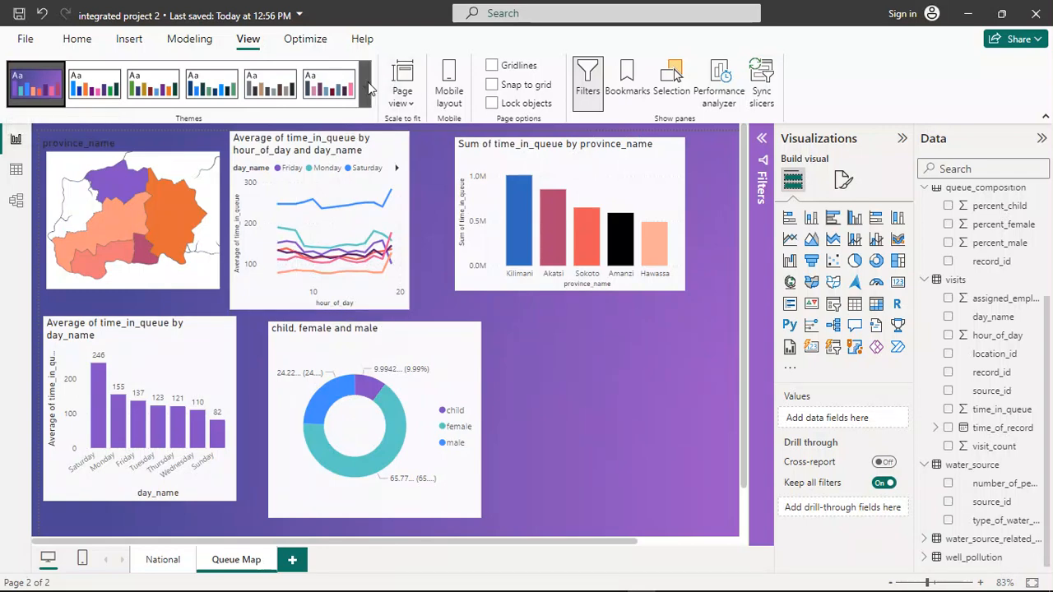
scroll(265, 293, "down", 2)
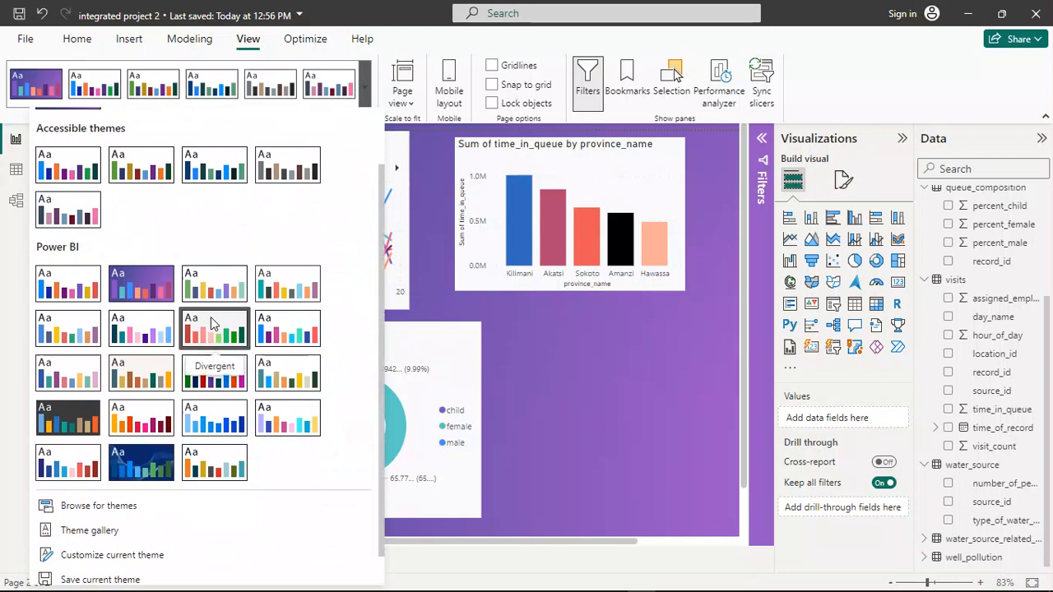
left_click(73, 280)
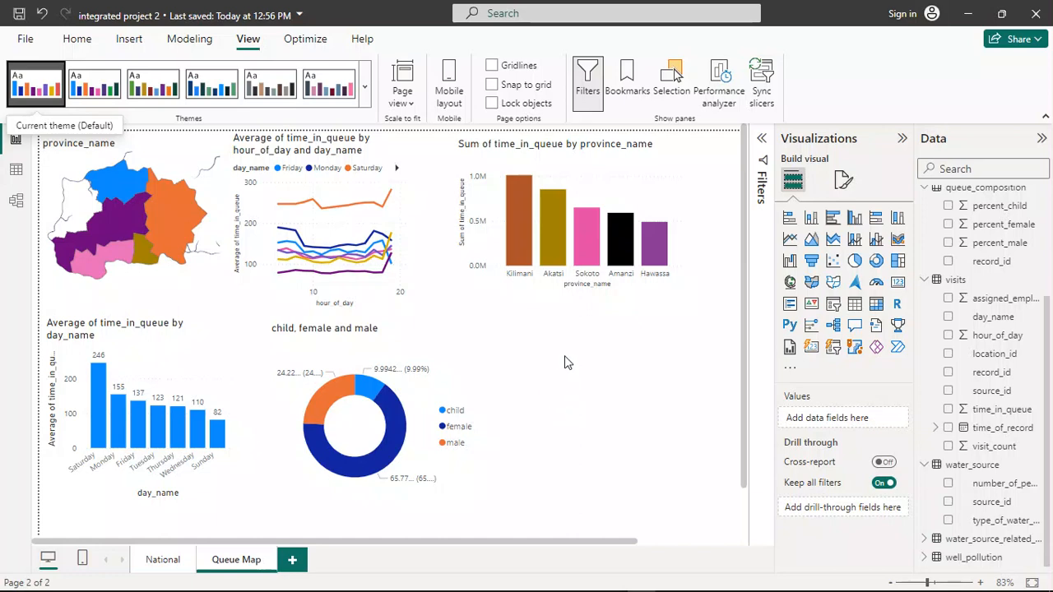
Check the Amanzi cross-filter from the total time_in_queue chart, clear it, and apply the Accessible Default theme.
left_click(616, 245)
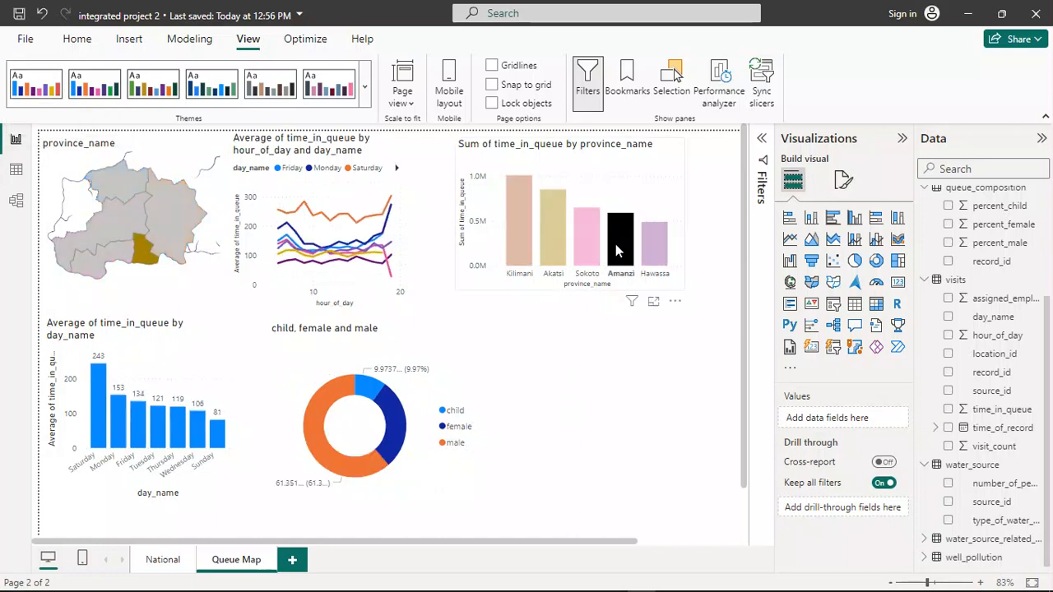
left_click(615, 244)
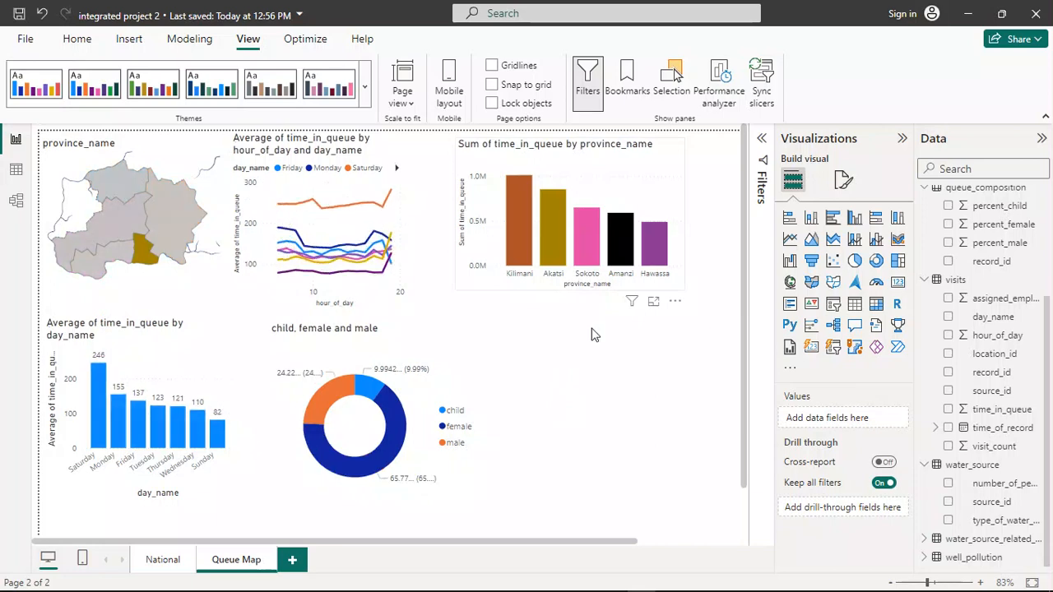
left_click(97, 86)
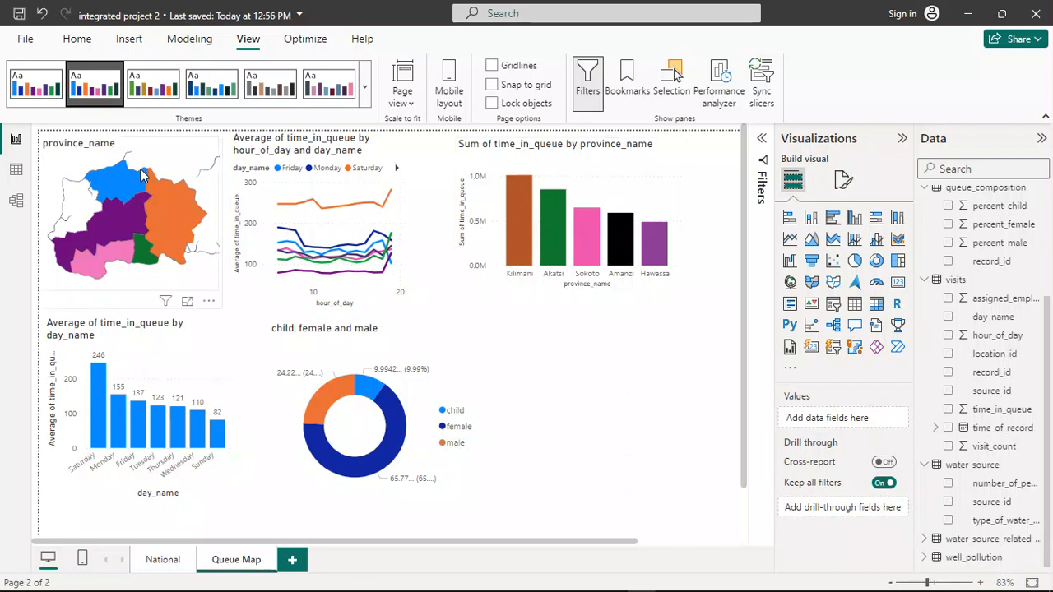
Cross-filter the page by Hawassa on the province map and by Akatsi in the total time_in_queue chart, and clear the selection.
left_click(121, 213)
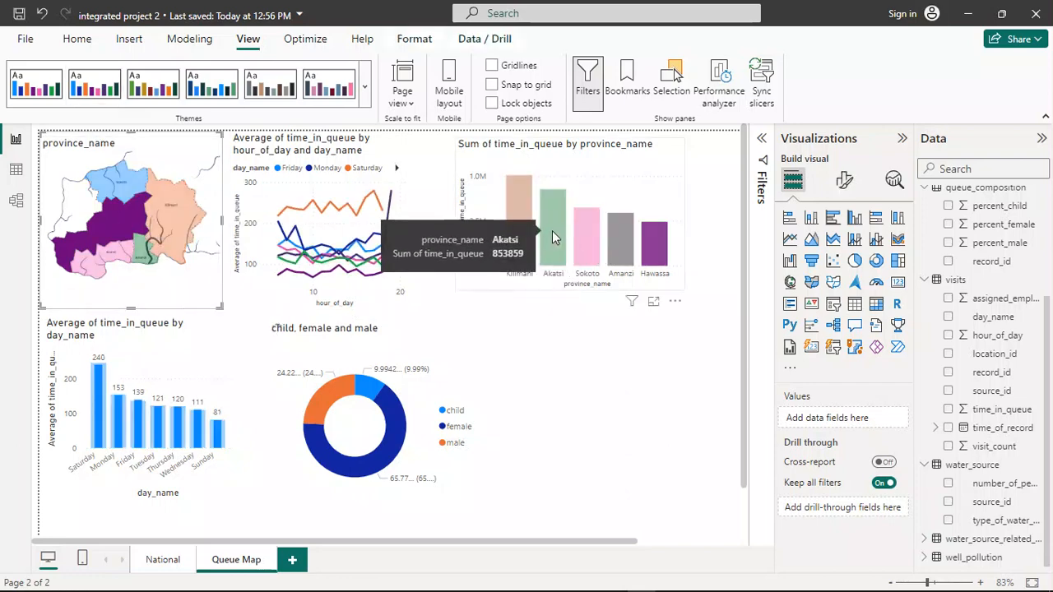
left_click(552, 230)
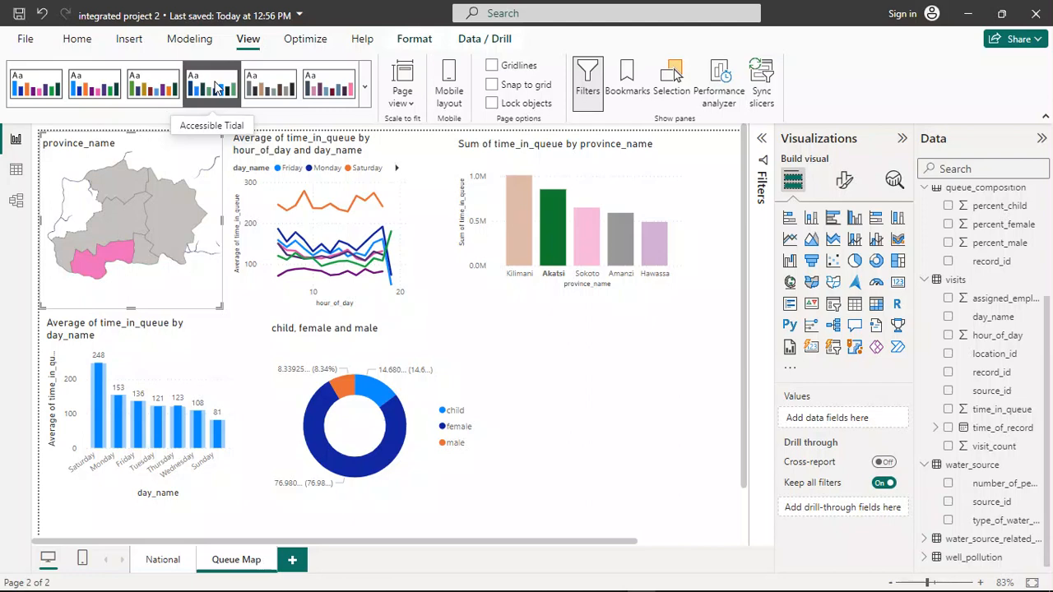
left_click(608, 162)
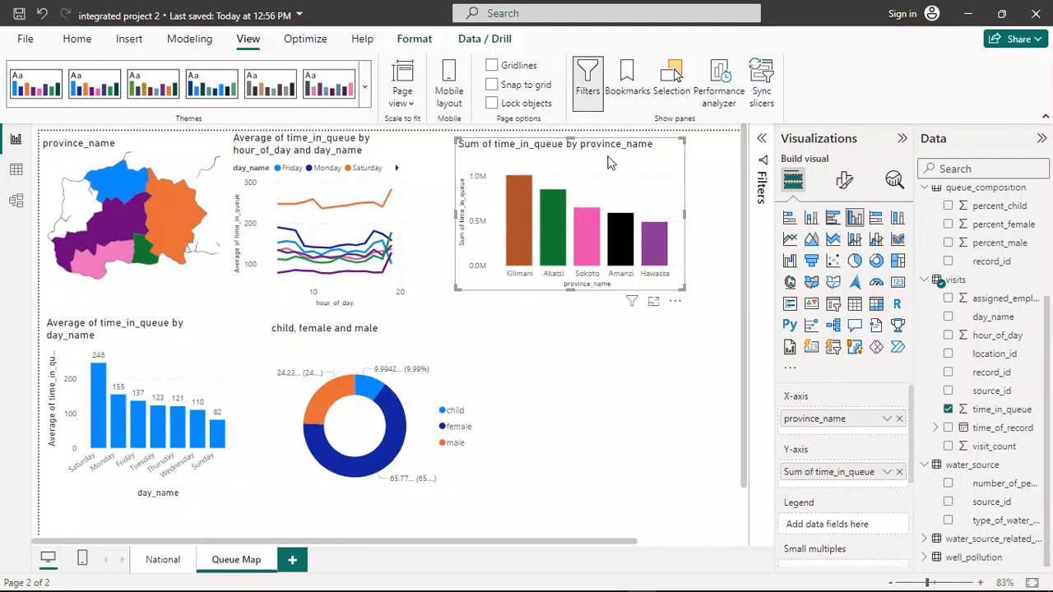
left_click(189, 155)
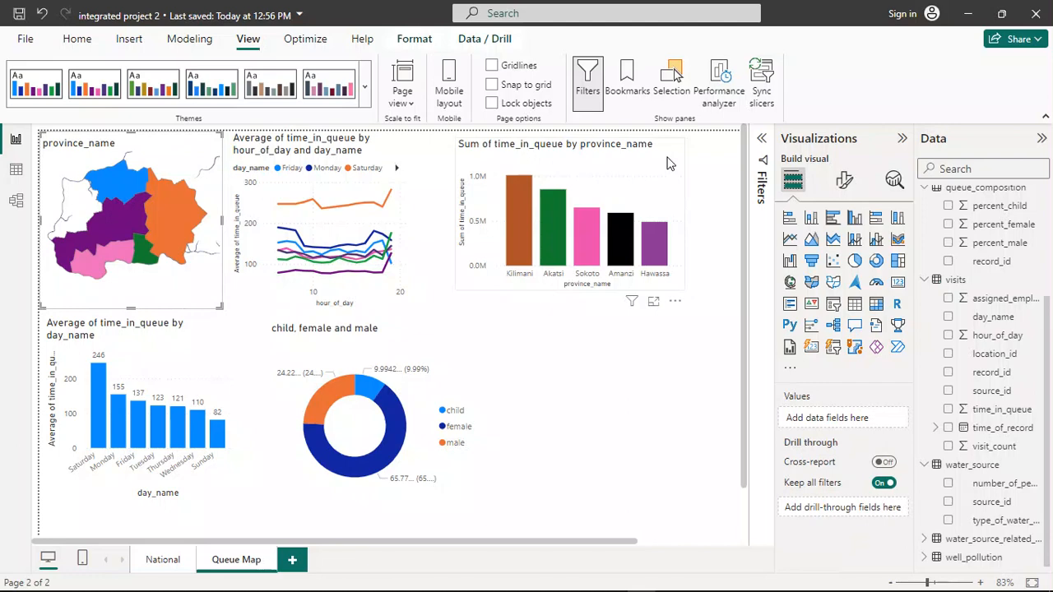
Set the Kilimani column colour to orange in the Sum of time_in_queue by province_name chart.
left_click(631, 194)
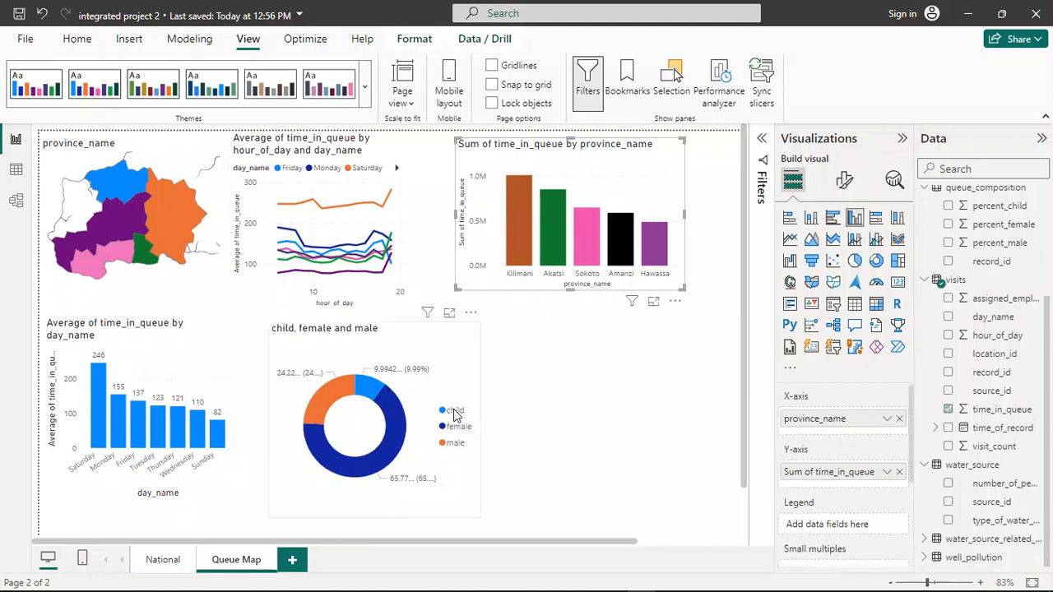
left_click(847, 185)
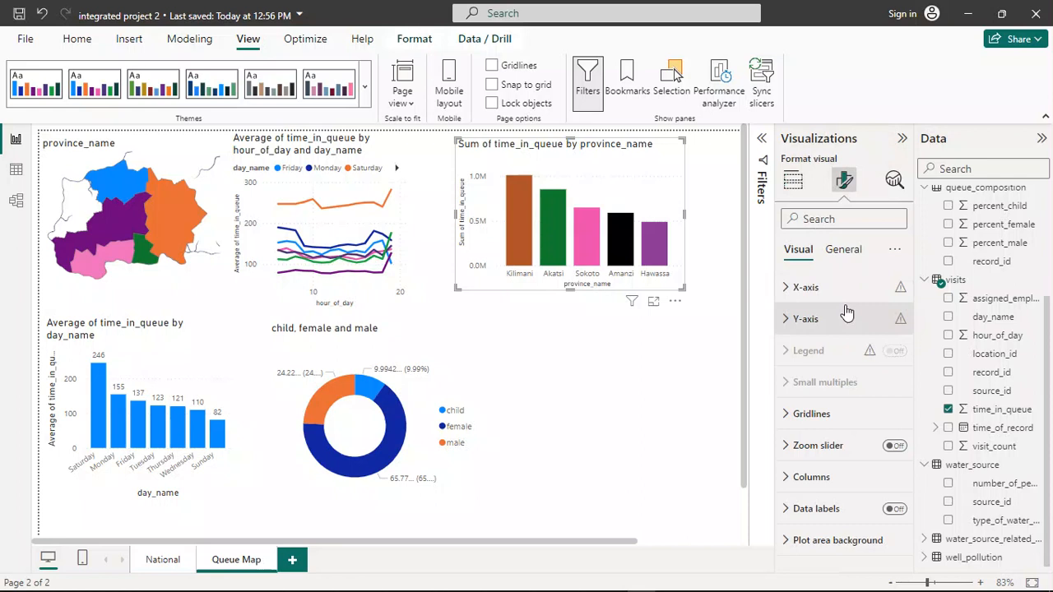
left_click(787, 478)
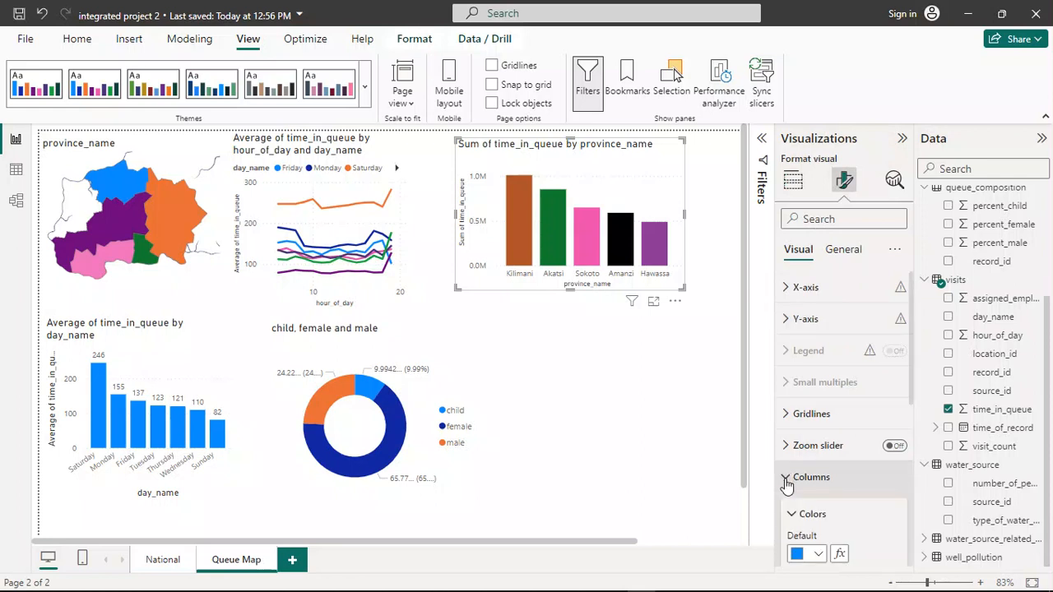
scroll(810, 445, "down", 3)
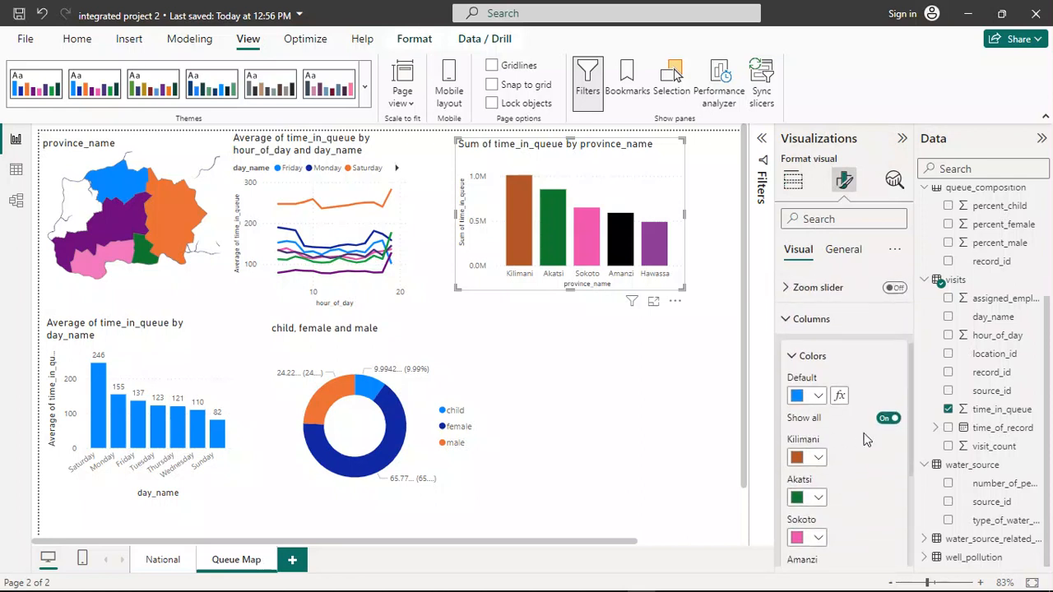
scroll(863, 438, "down", 1)
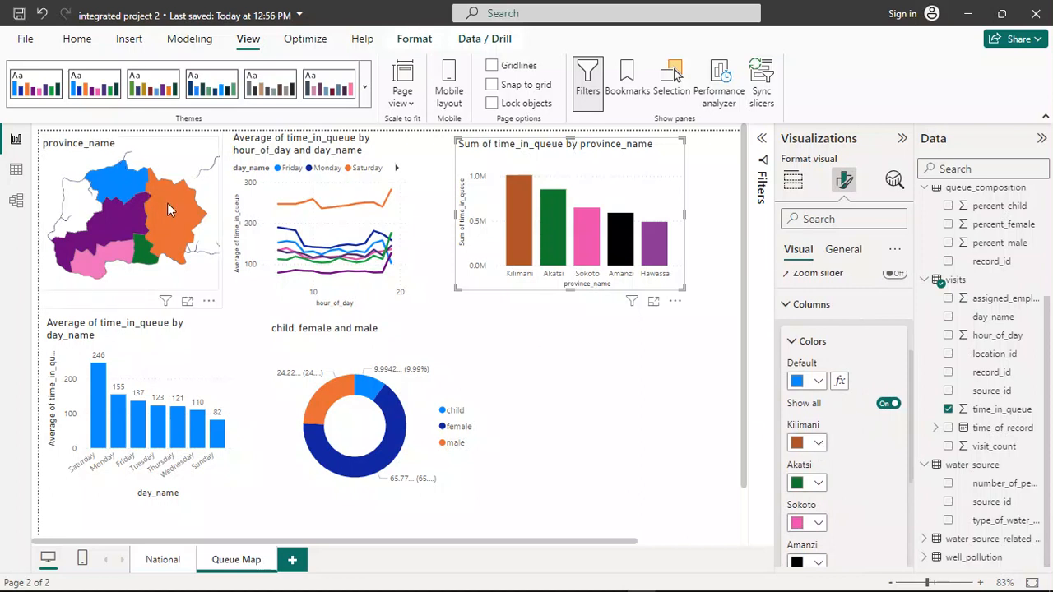
mouse_move(167, 207)
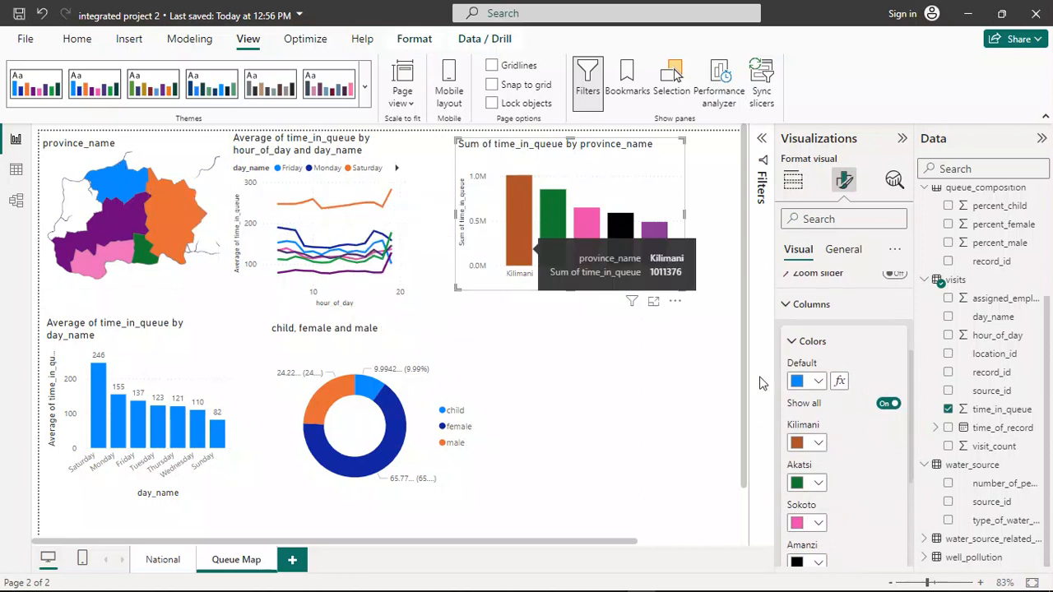
left_click(819, 444)
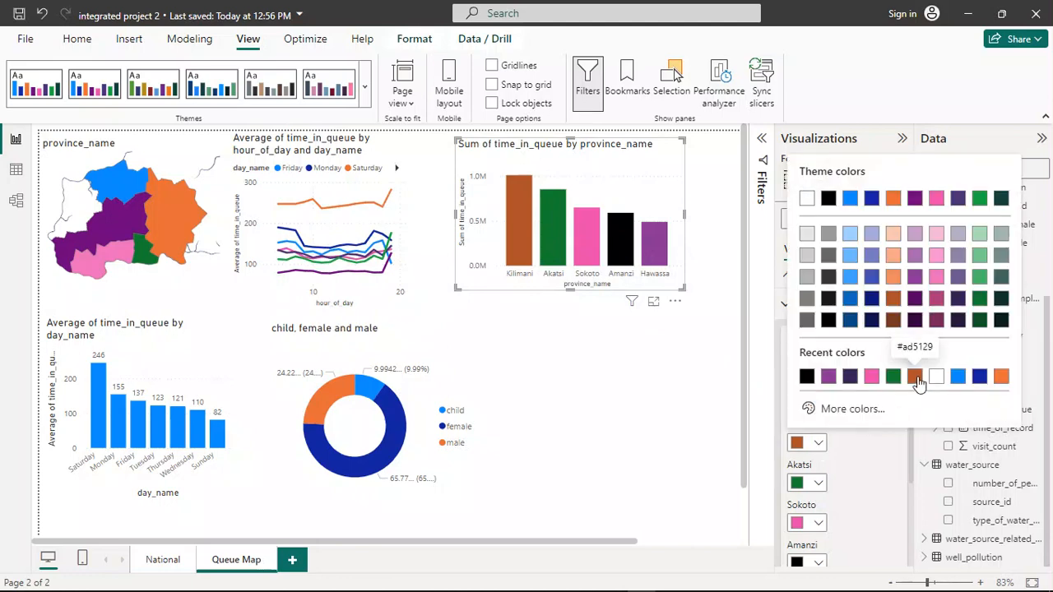
left_click(1002, 376)
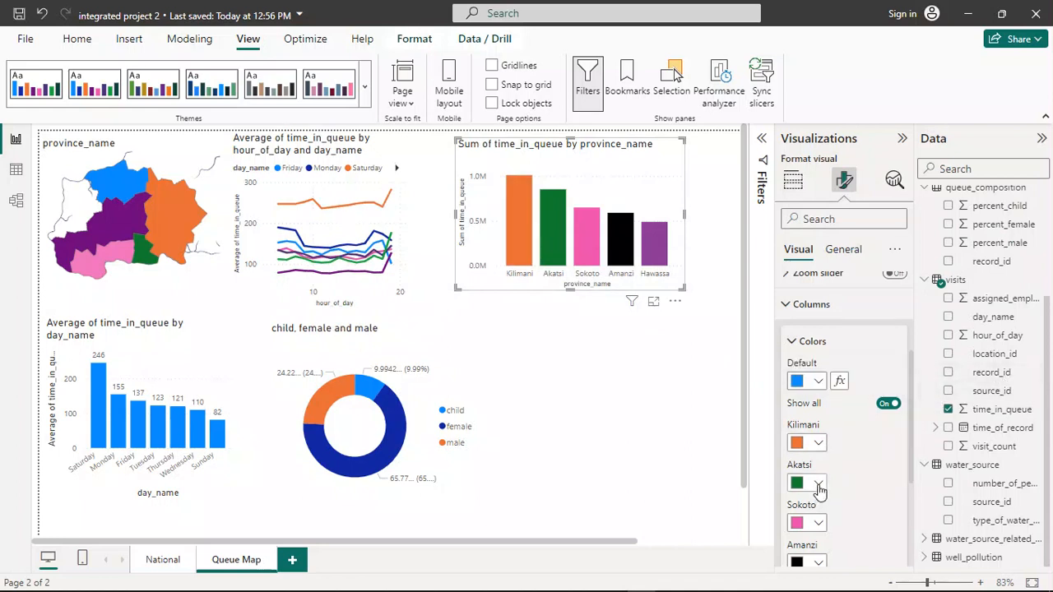
Set the Akatsi column colour to pink to match its region on the province map.
mouse_move(137, 246)
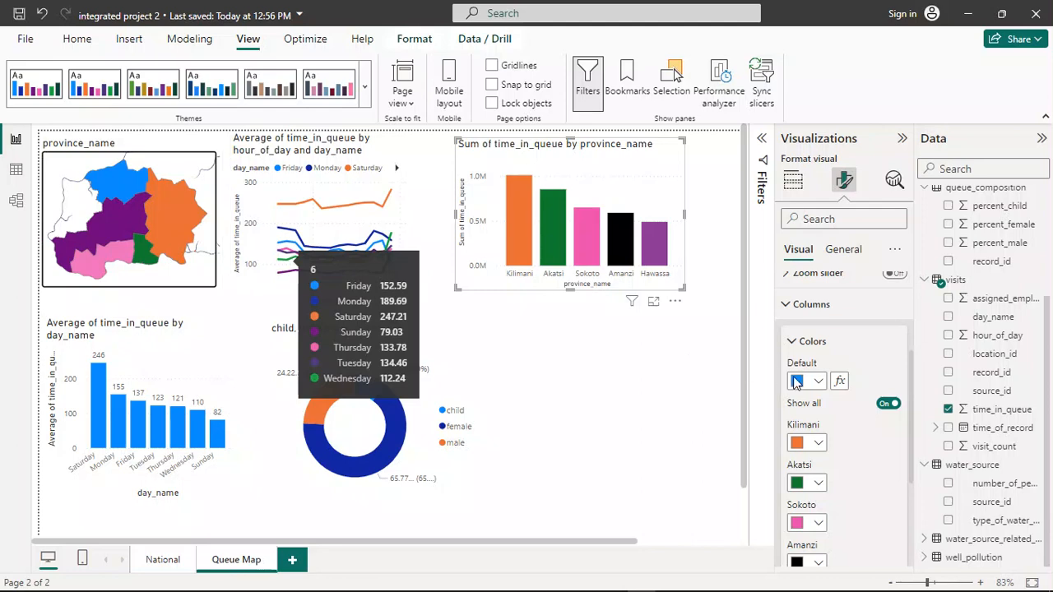
left_click(819, 484)
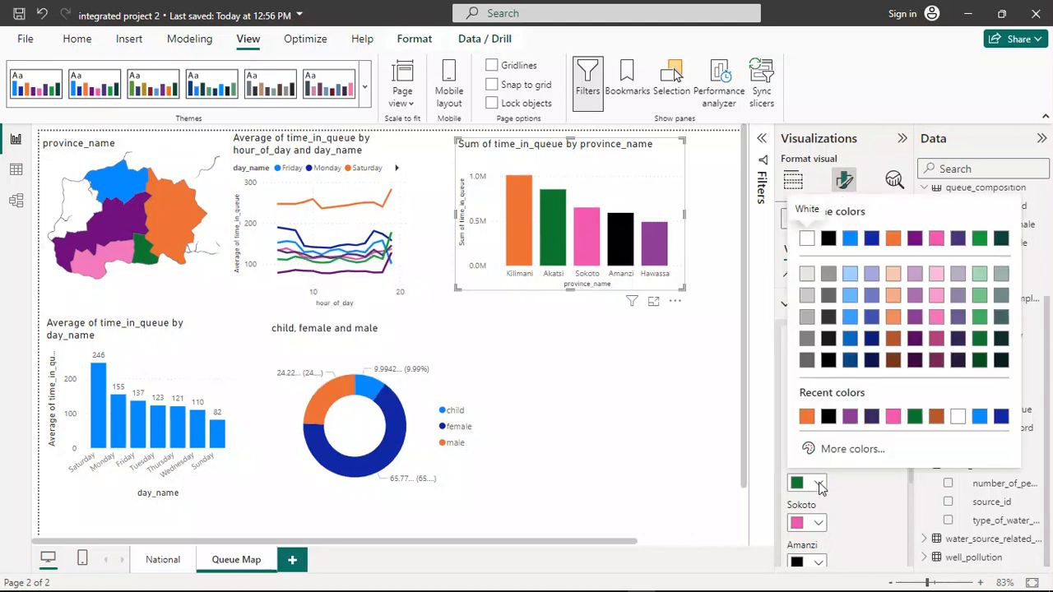
left_click(893, 417)
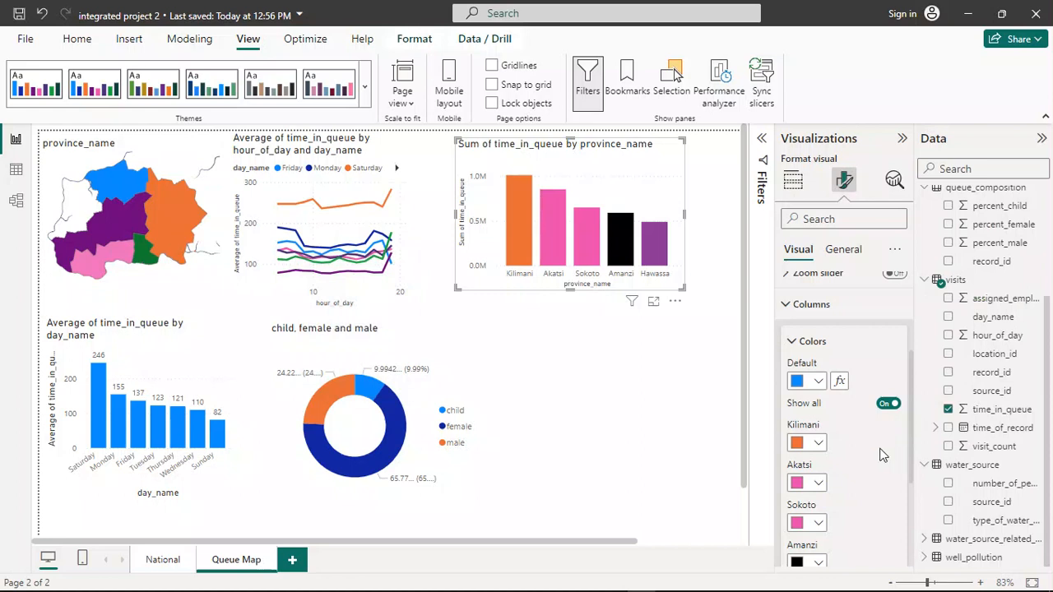
left_click(820, 523)
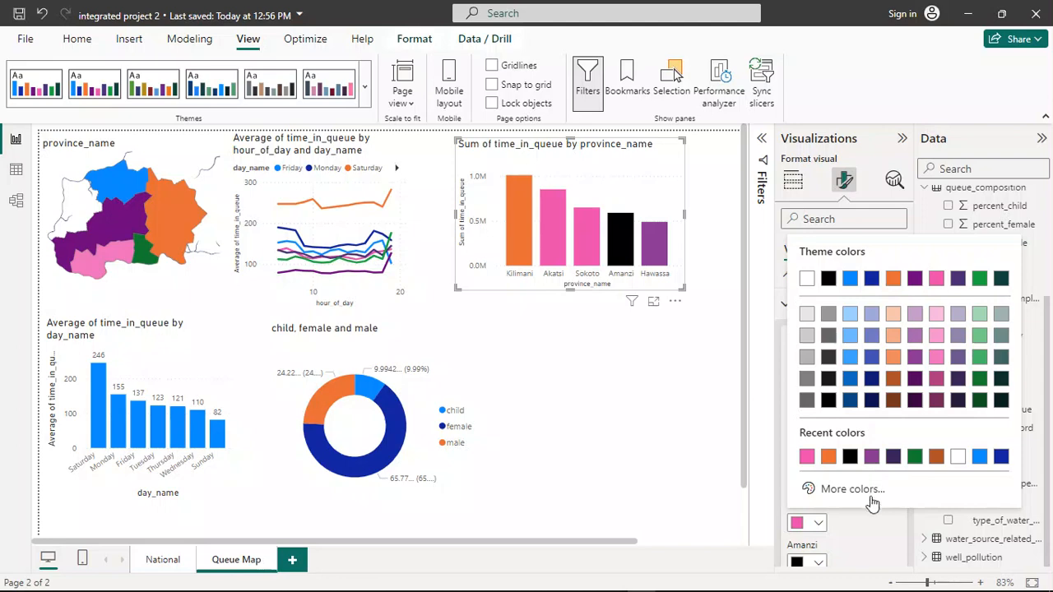
left_click(843, 529)
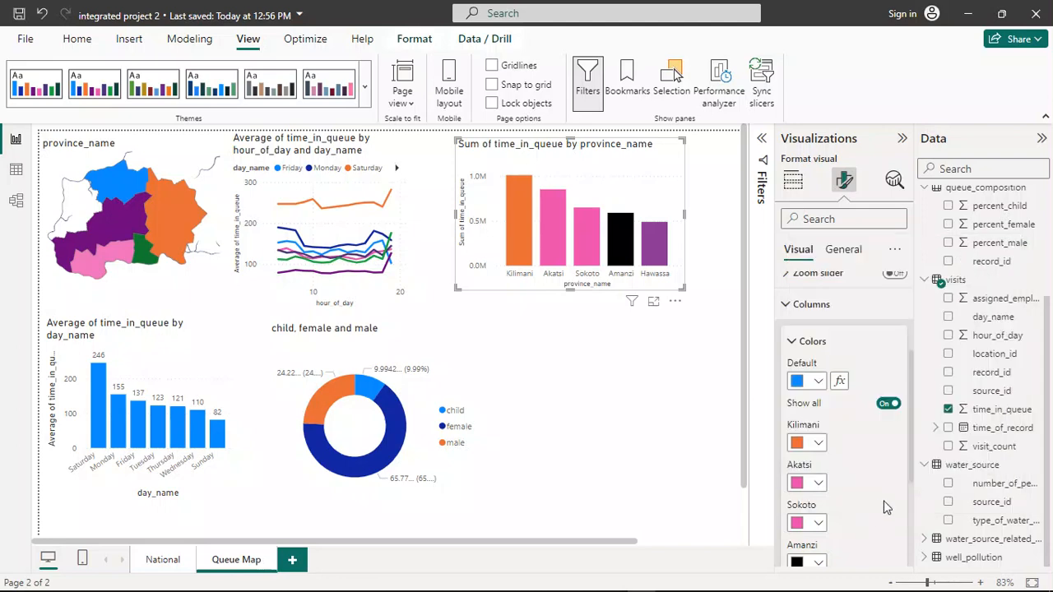
left_click(818, 484)
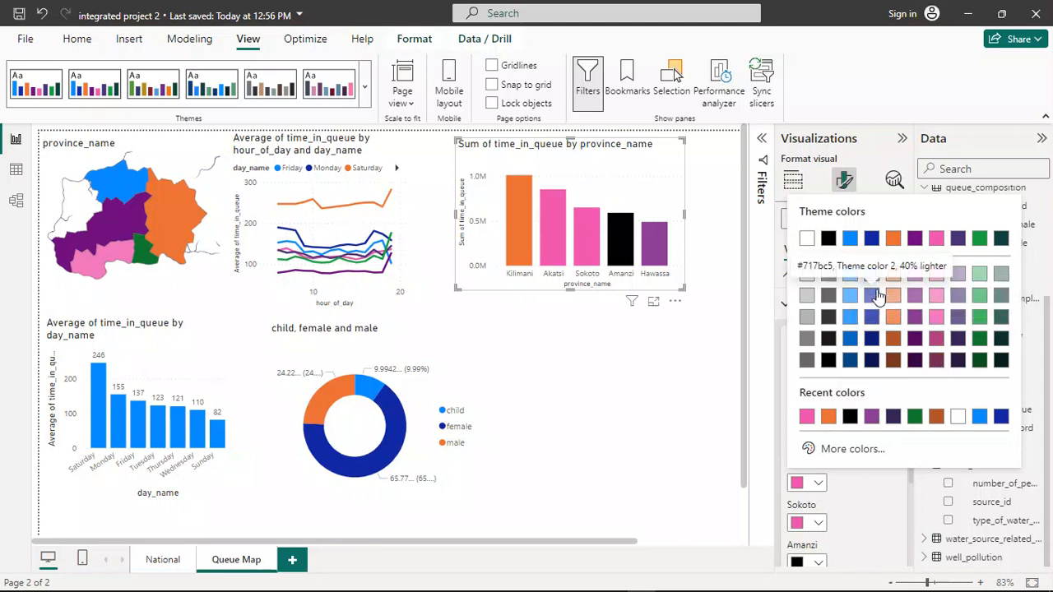
left_click(831, 457)
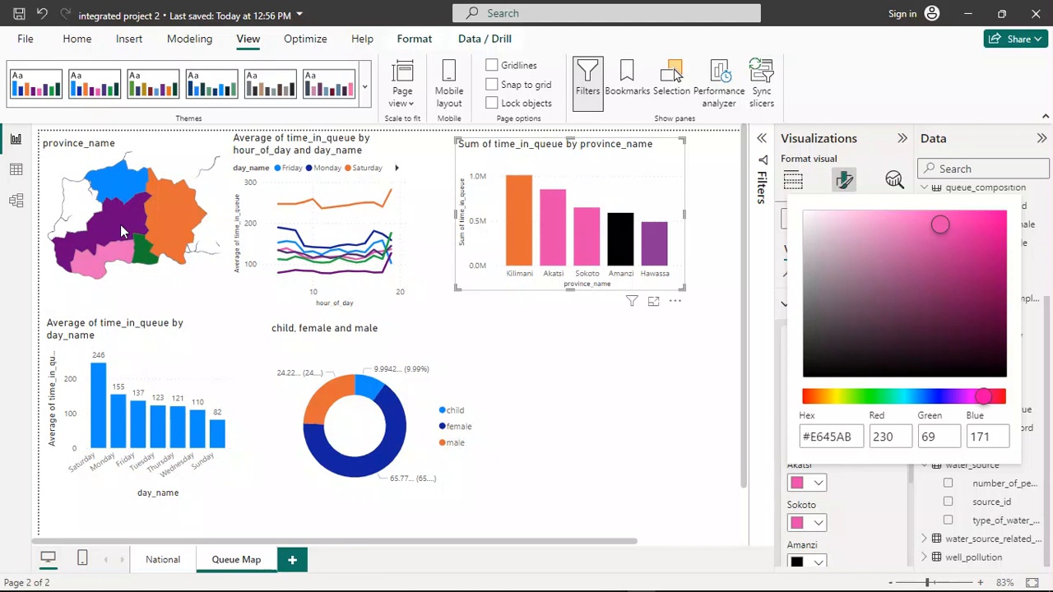
key("Escape")
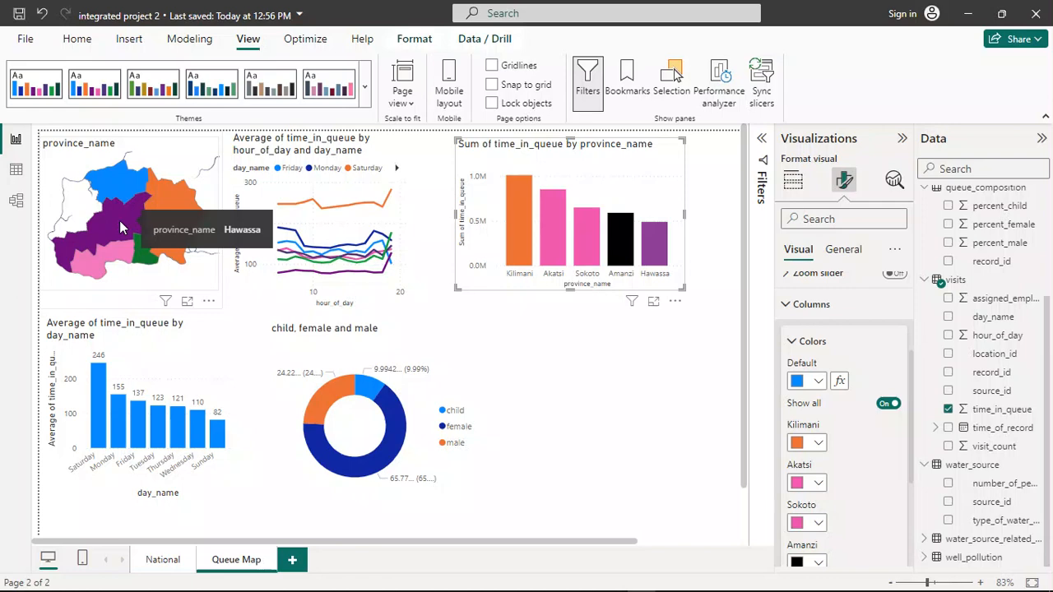
Try the muted grey and brown report theme, and return to the blue, orange and purple one.
left_click(274, 85)
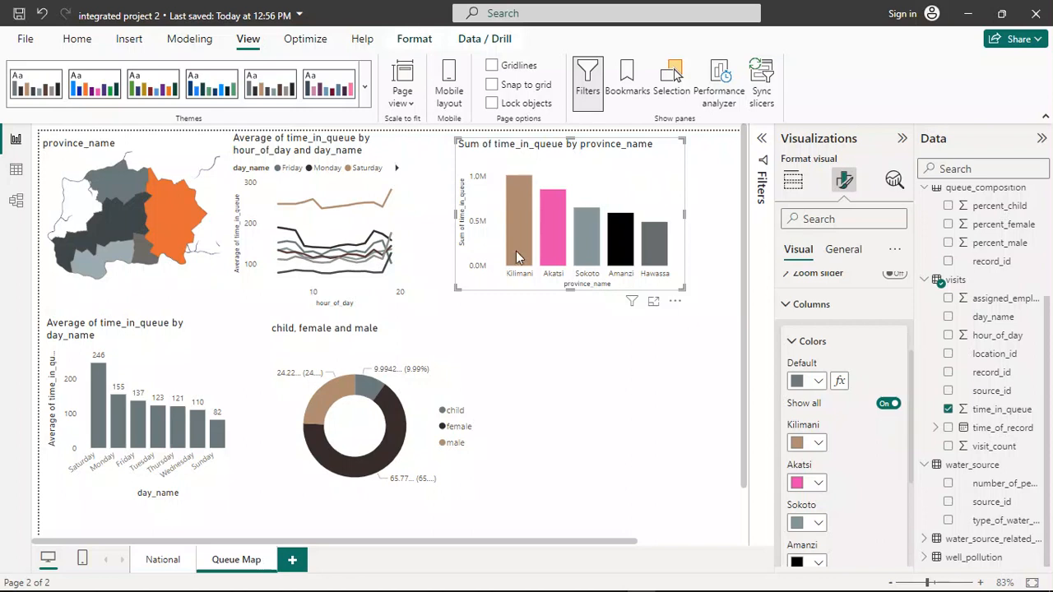
left_click(88, 89)
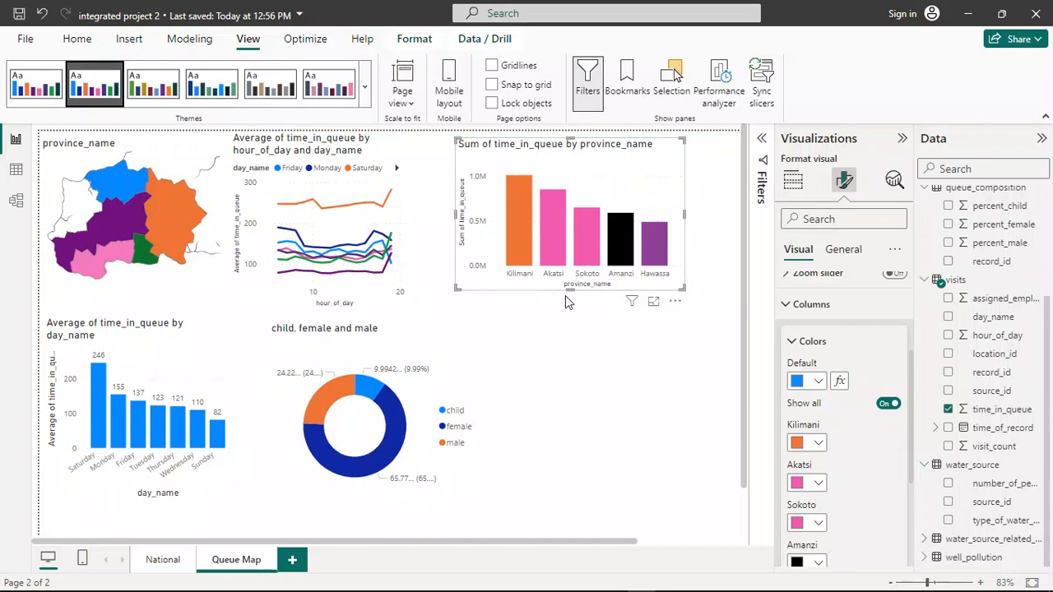
Cross-filter the Queue Map visuals by selecting the Akatsi province on the map, and leave the map deselected.
mouse_move(184, 225)
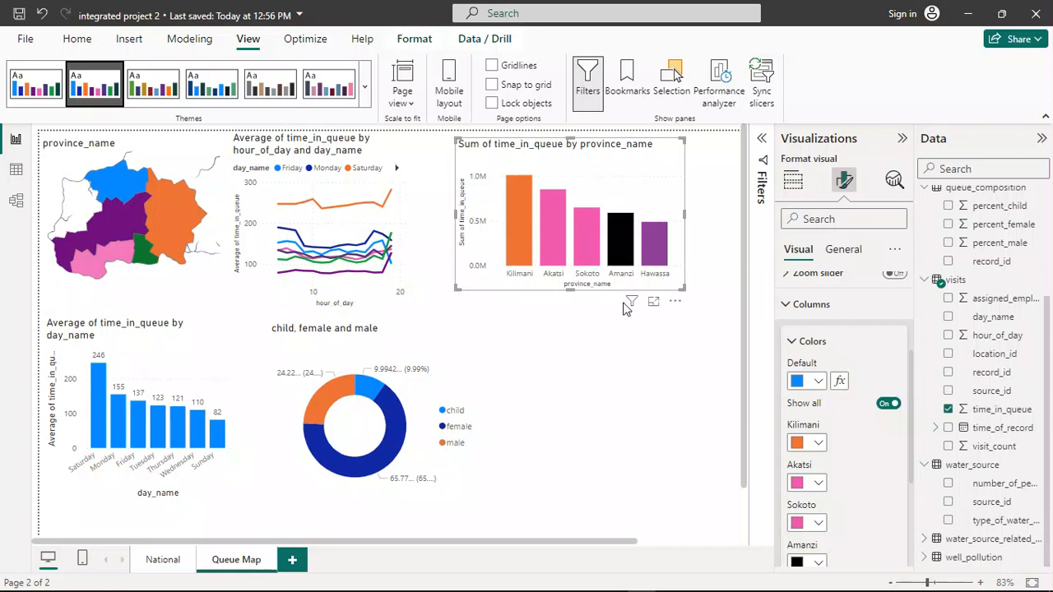
left_click(119, 262)
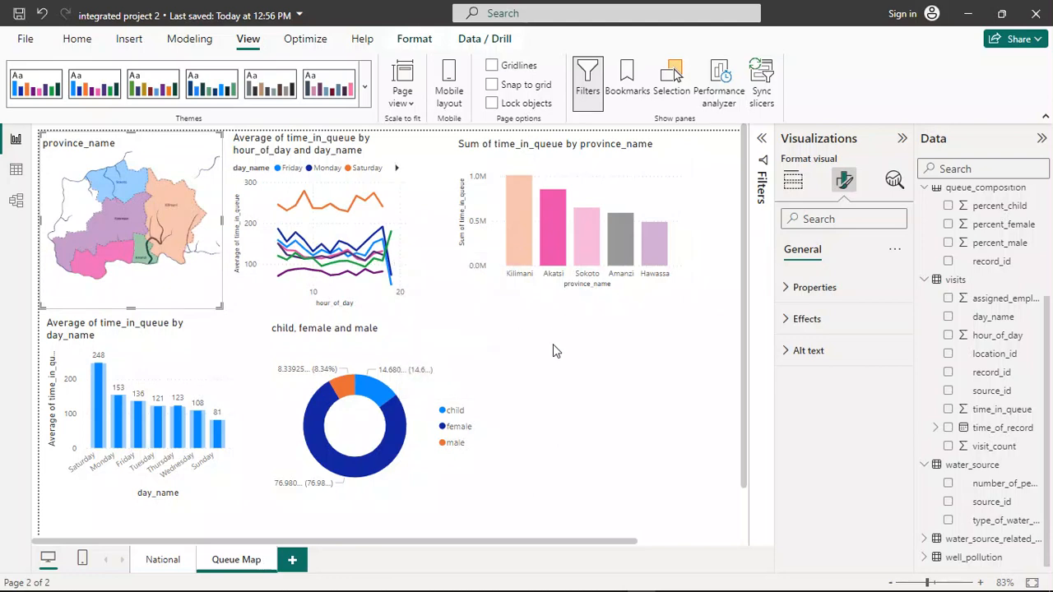
left_click(589, 418)
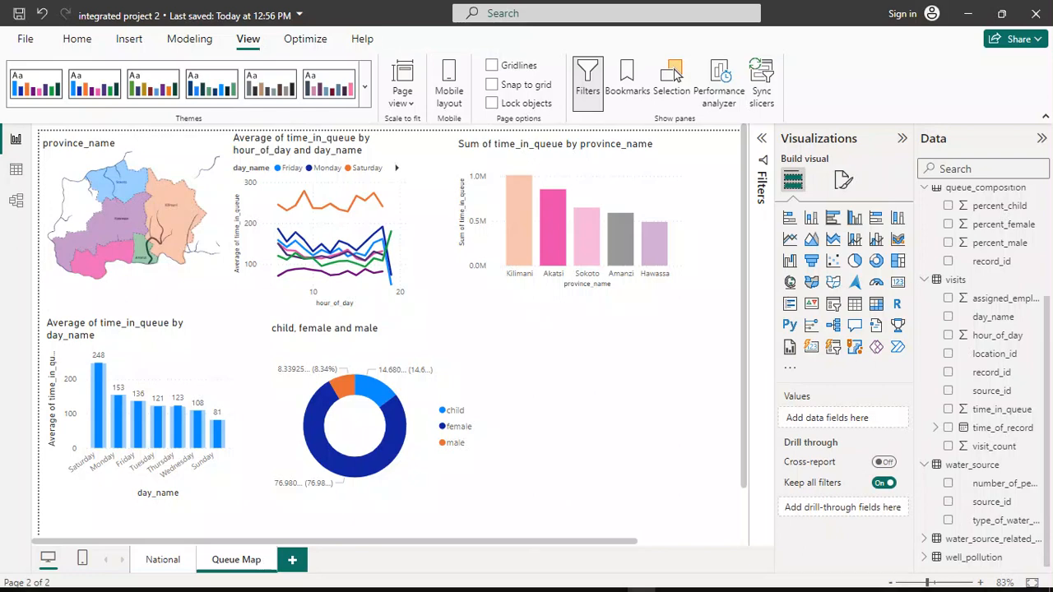
Switch to Part_2 (1).pdf in WPS and read page 19's notes on filtering by province and combining filters.
mouse_move(499, 581)
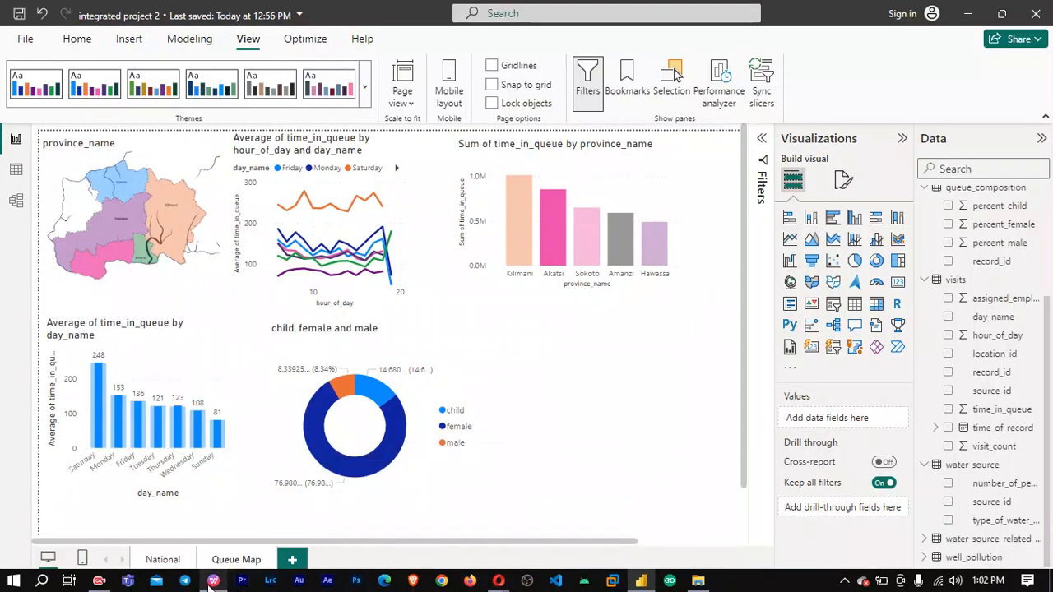
mouse_move(210, 583)
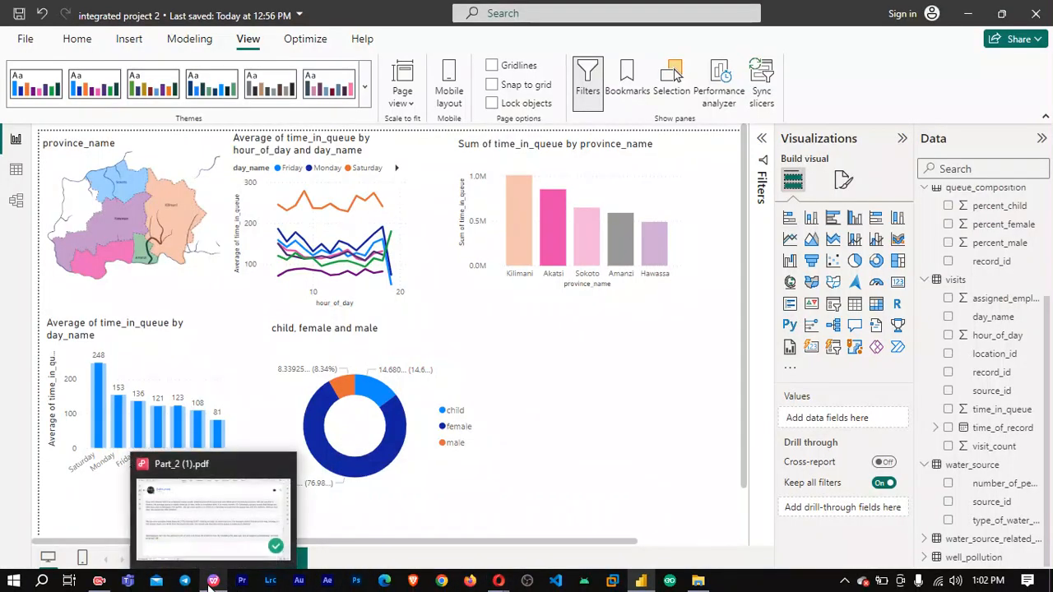
left_click(211, 581)
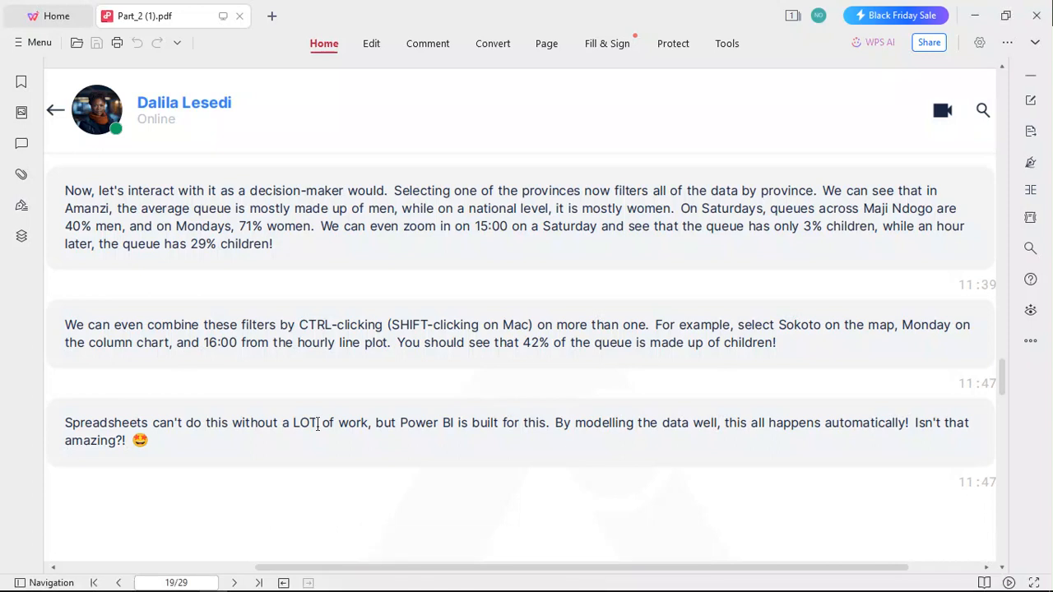
scroll(318, 425, "down", 2)
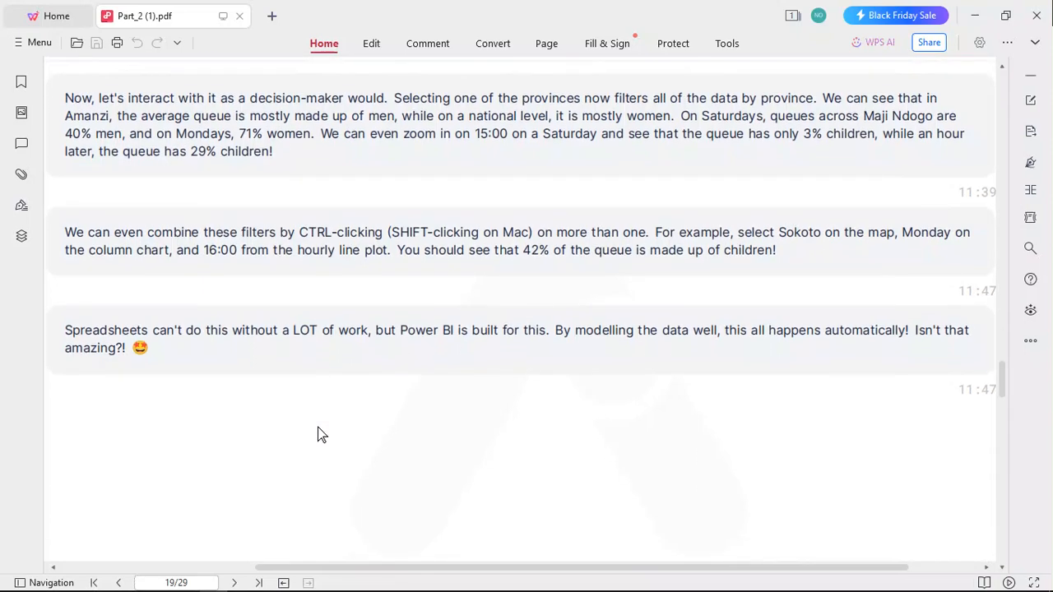
scroll(319, 428, "down", 10)
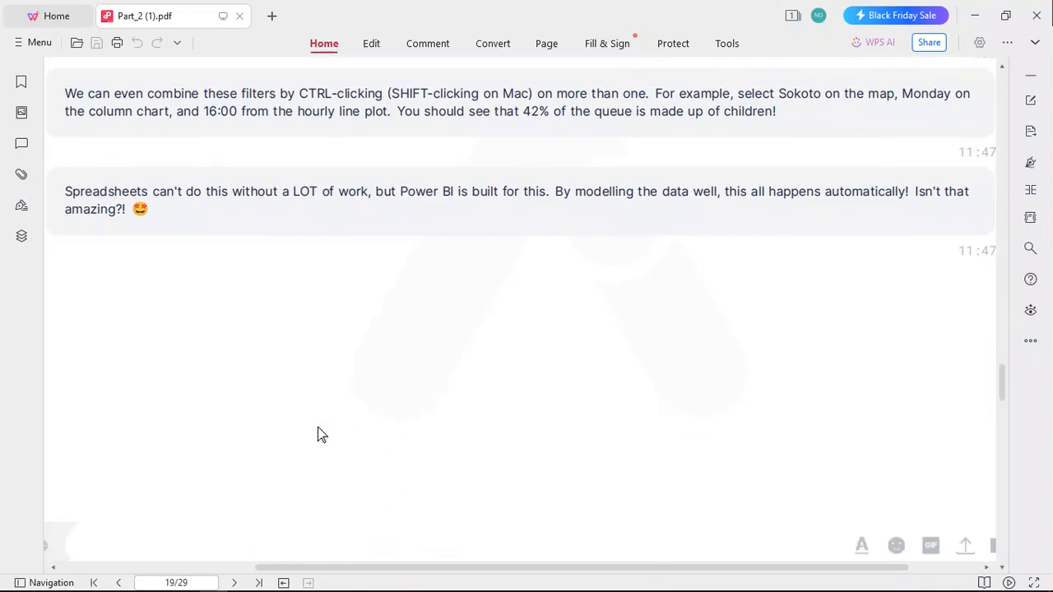
scroll(321, 435, "up", 8)
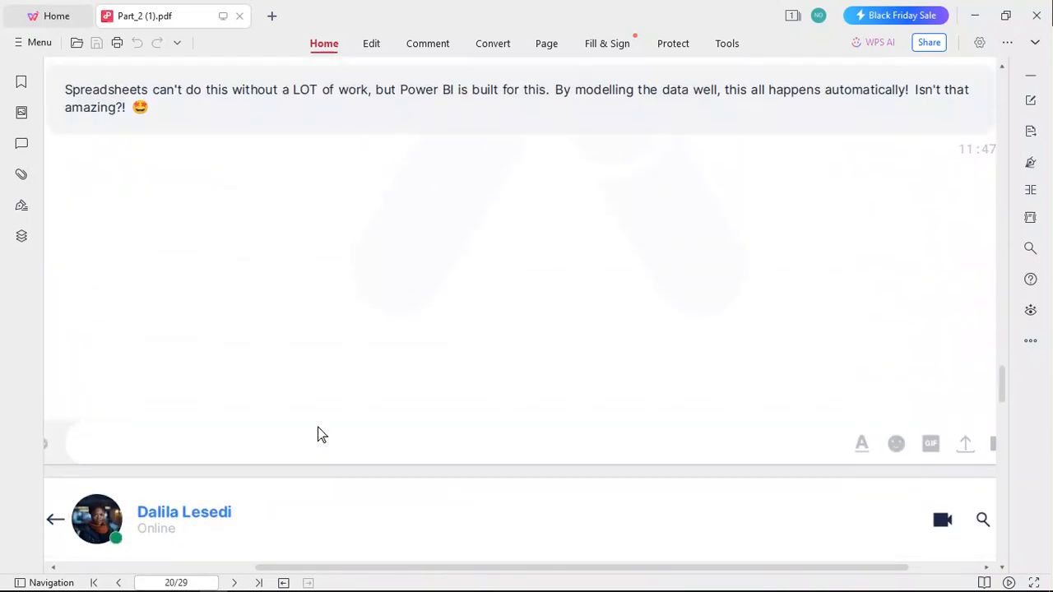
scroll(321, 435, "up", 4)
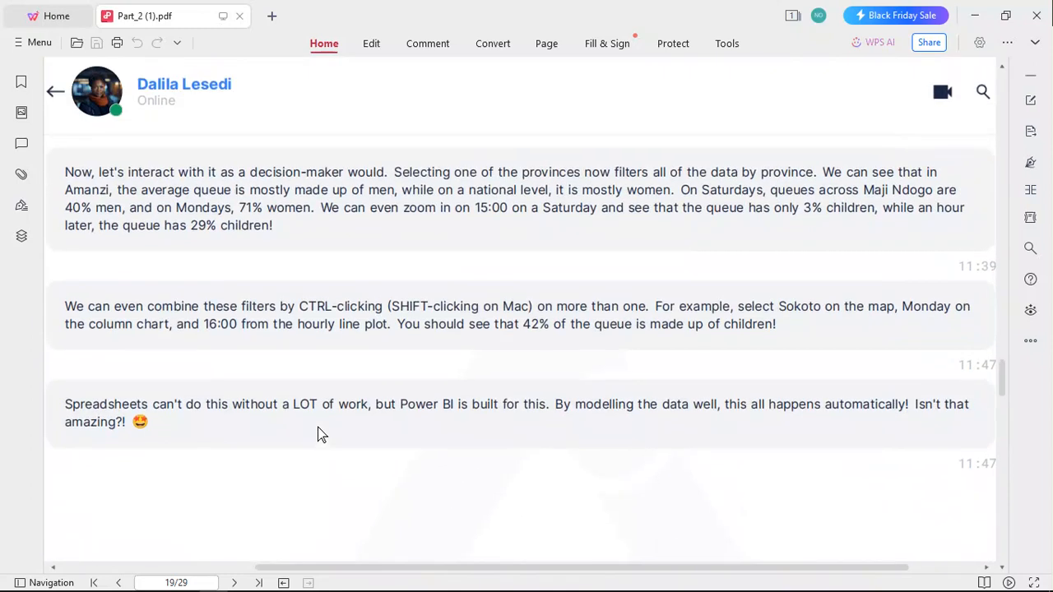
scroll(321, 436, "down", 1)
scroll(321, 435, "up", 1)
scroll(321, 436, "down", 1)
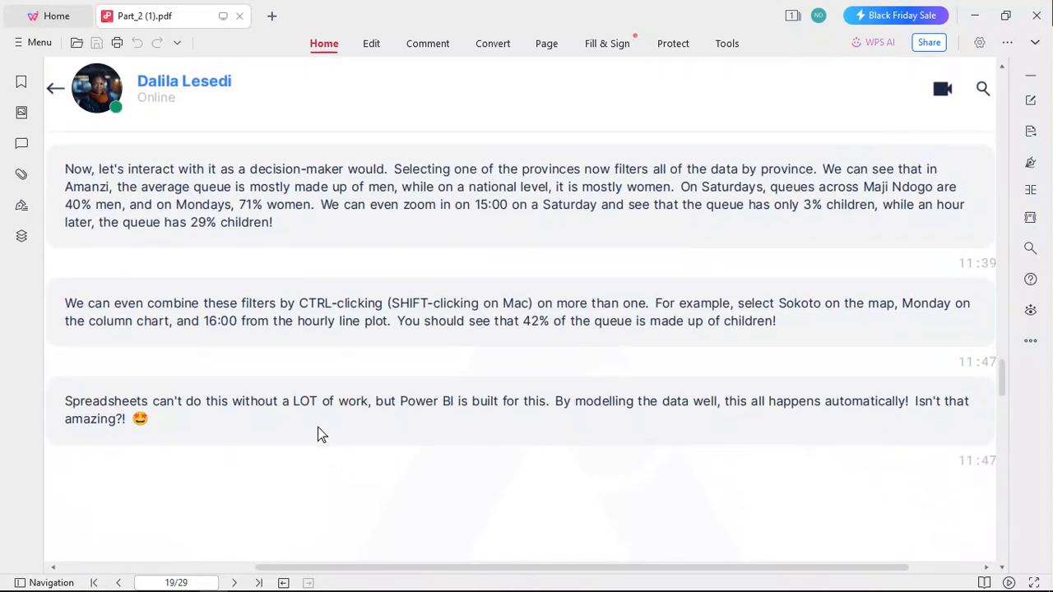
scroll(320, 432, "down", 1)
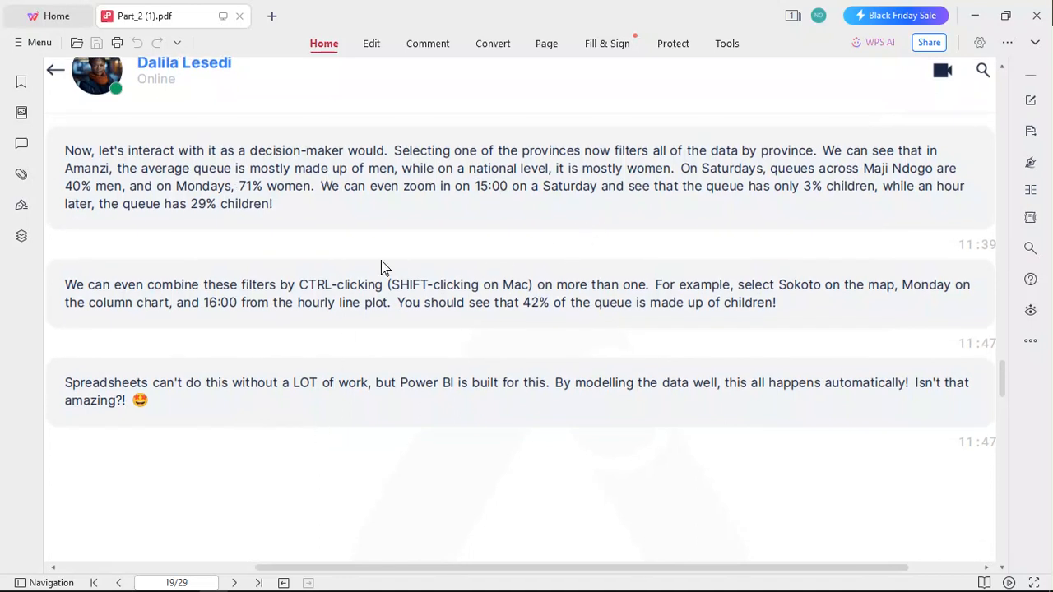
scroll(381, 261, "down", 1)
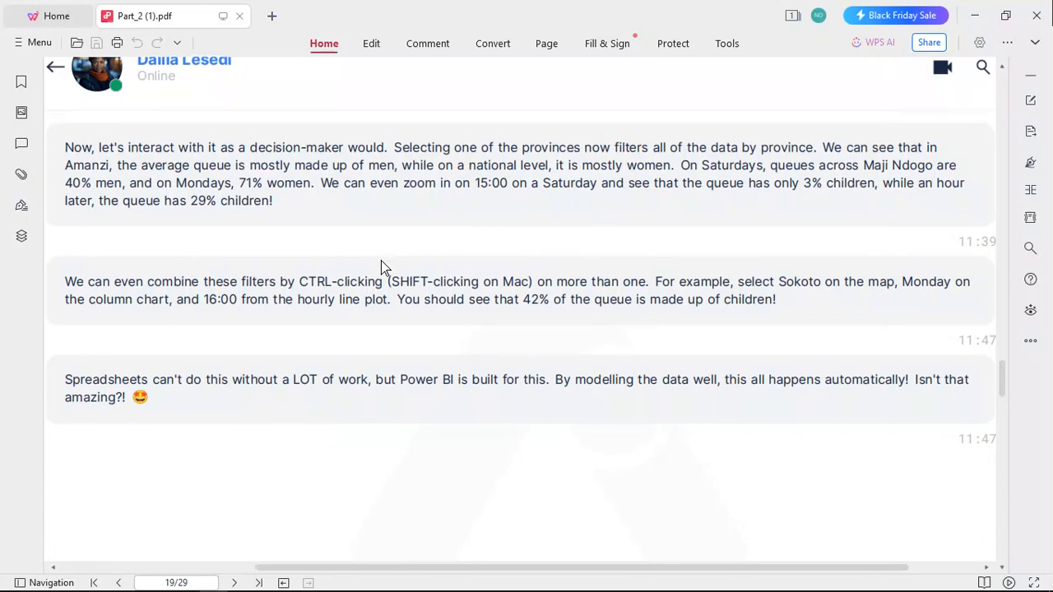
Read the instructions on page 20 of the PDF for building the Pollution data report page.
scroll(381, 261, "down", 5)
scroll(381, 261, "down", 1)
scroll(381, 261, "up", 2)
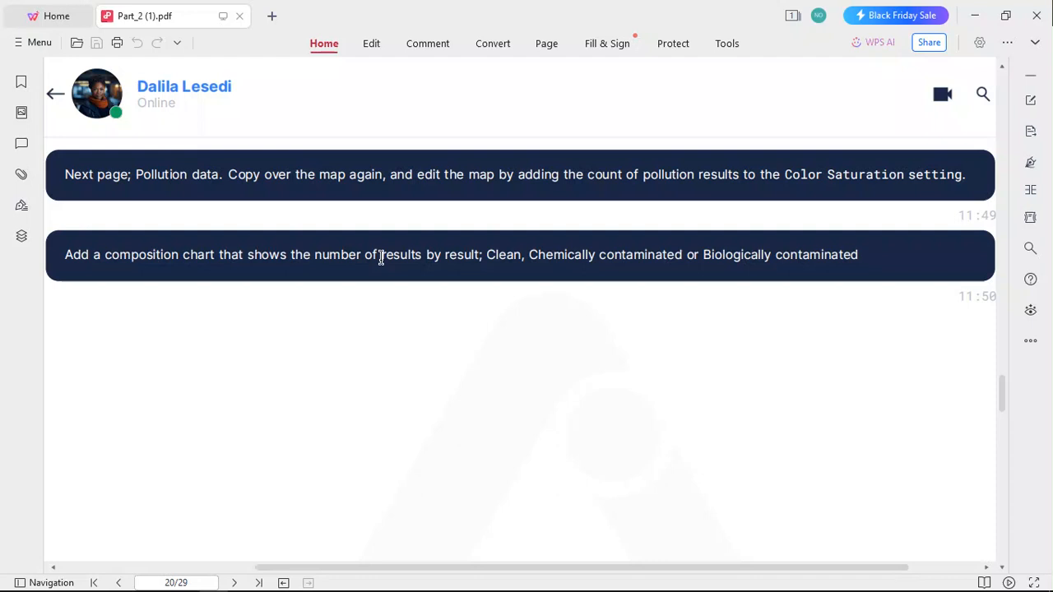
Switch back to Power BI and add a new blank report page after Queue Map.
mouse_move(331, 591)
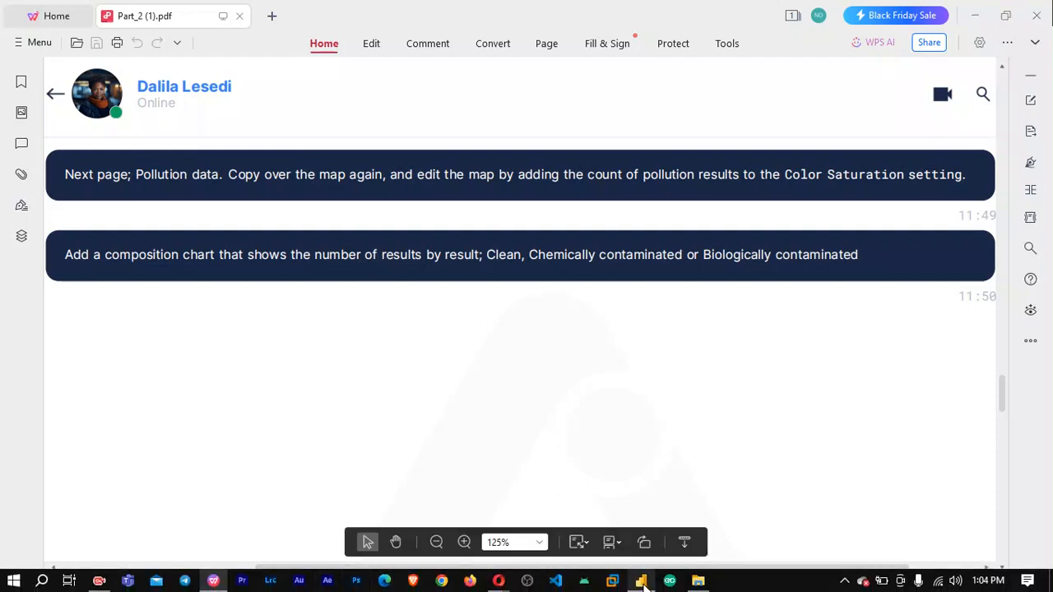
mouse_move(644, 584)
left_click(644, 585)
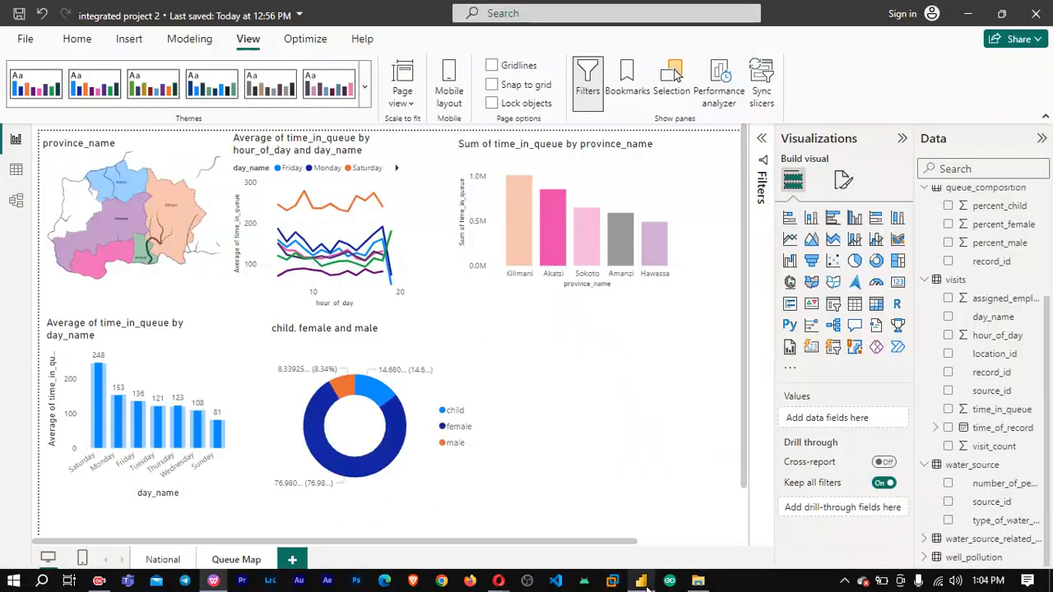
left_click(293, 559)
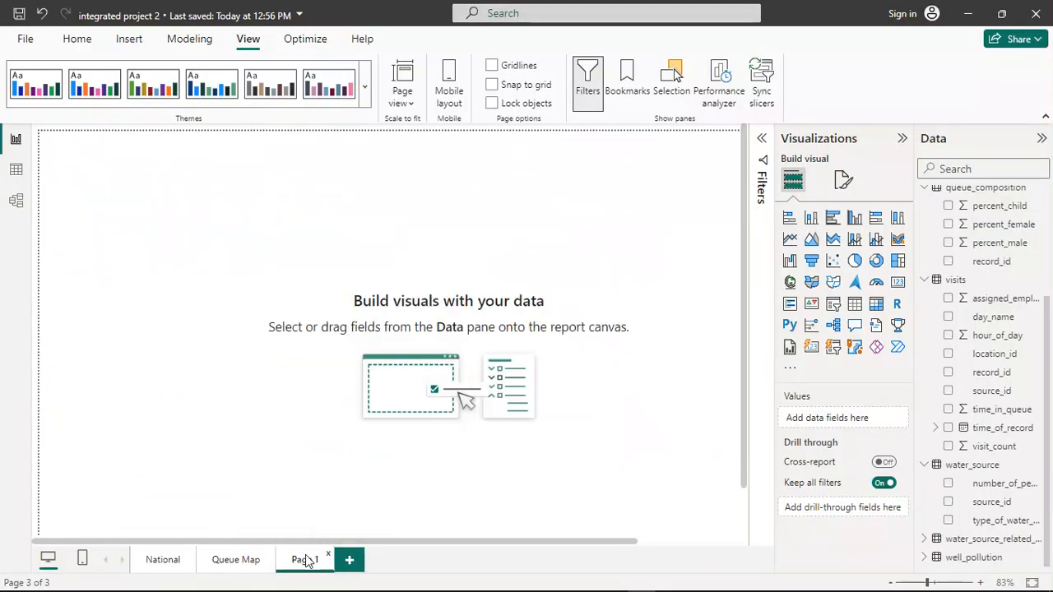
Rename the new report page as Polution Data.
right_click(306, 559)
left_click(364, 510)
type("Poli")
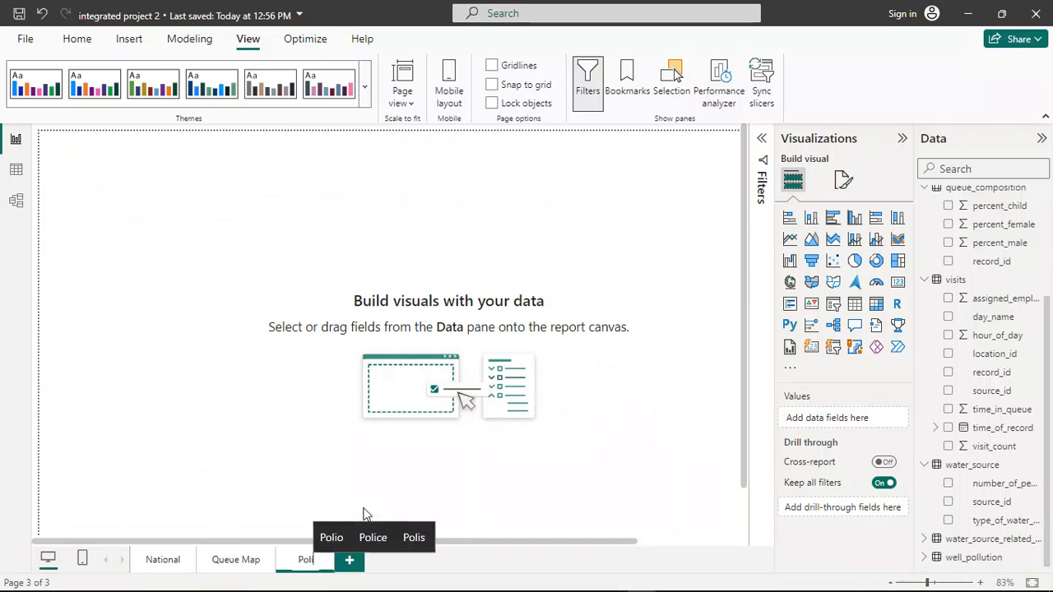
type("tic")
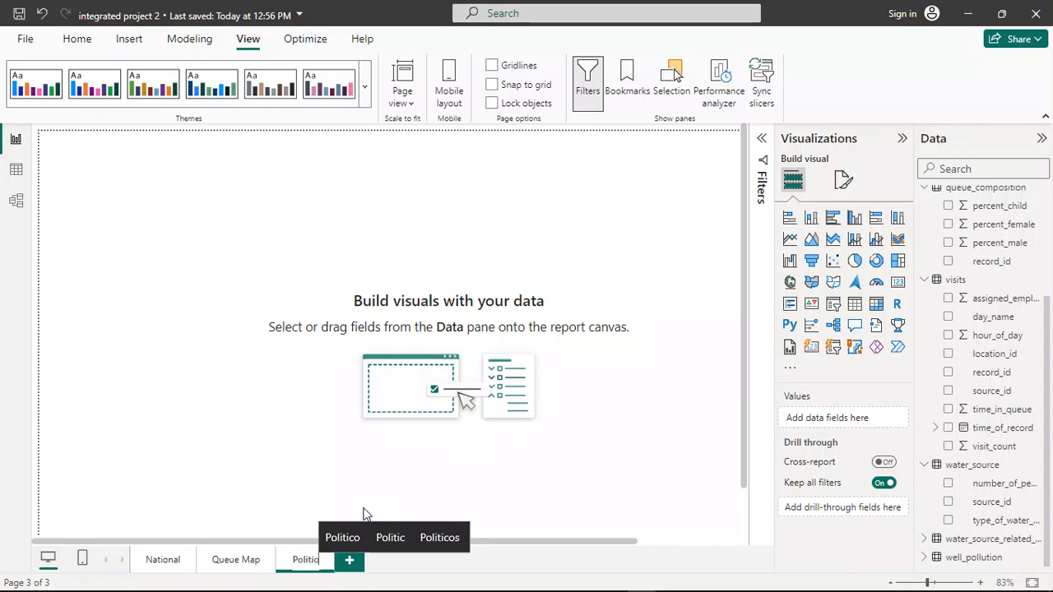
key("BackSpace")
key("BackSpace")
key("BackSpace")
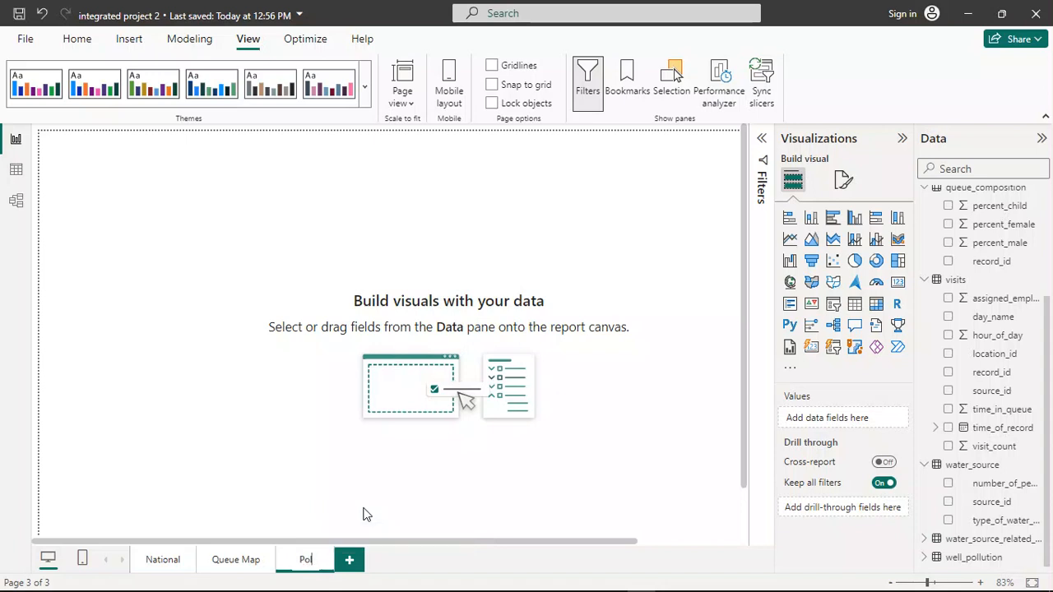
type("uti")
type("on Da")
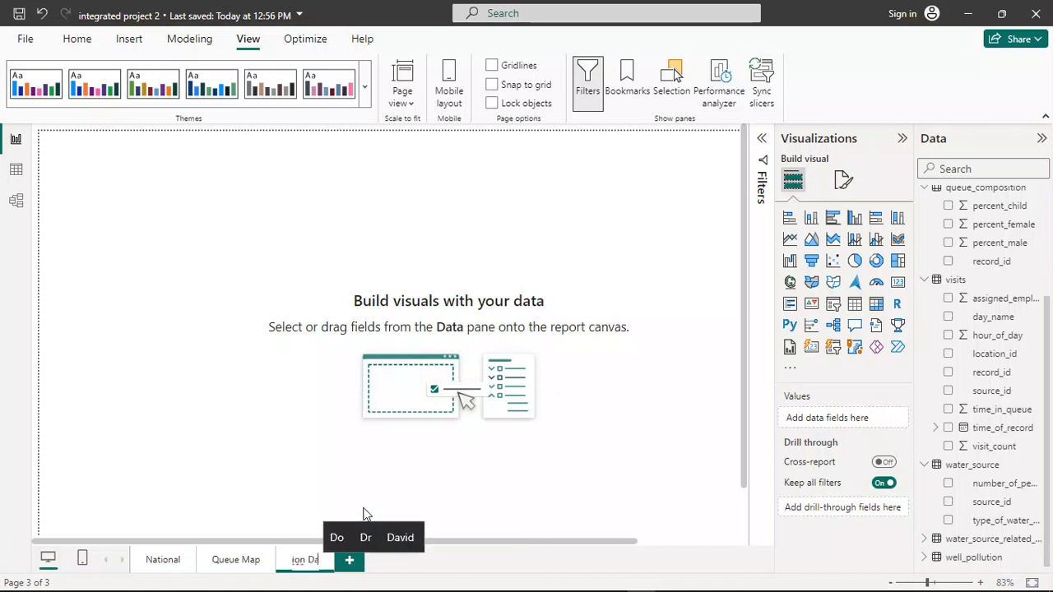
type("ta")
key("Return")
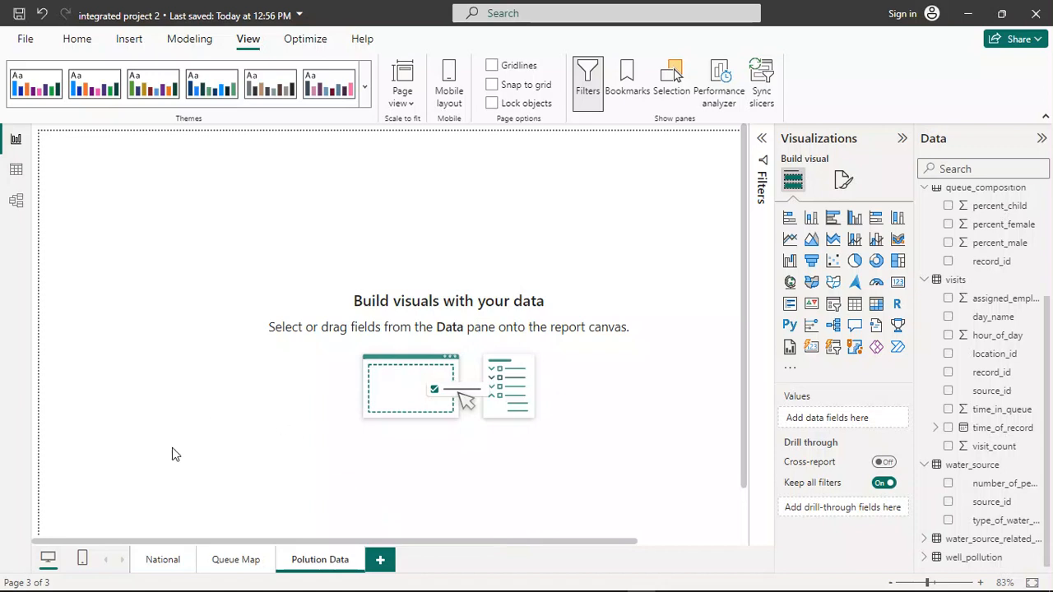
Copy the province map from the National page onto the Polution Data page.
left_click(163, 560)
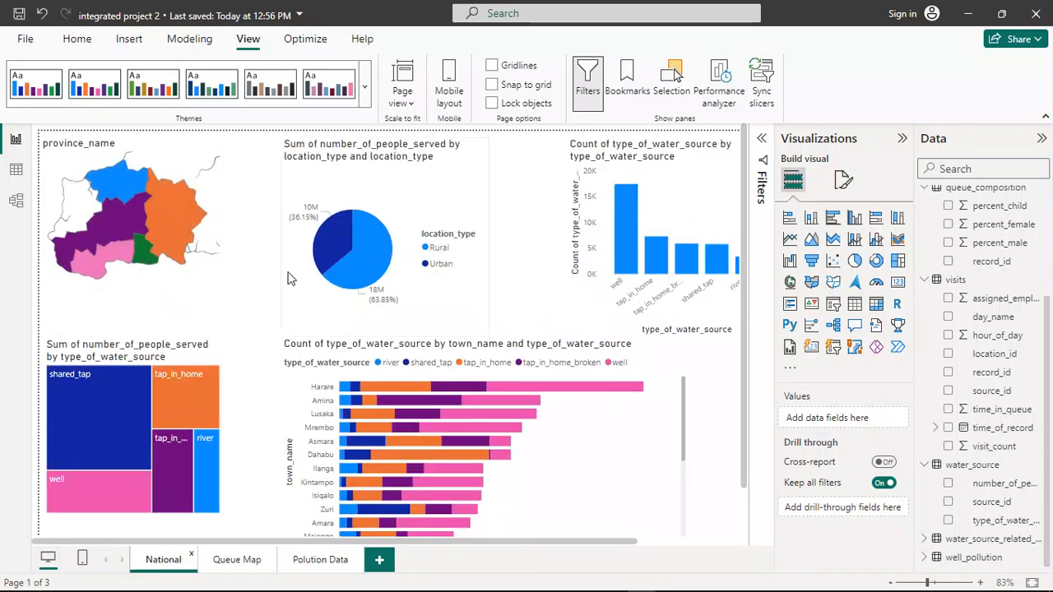
left_click(142, 306)
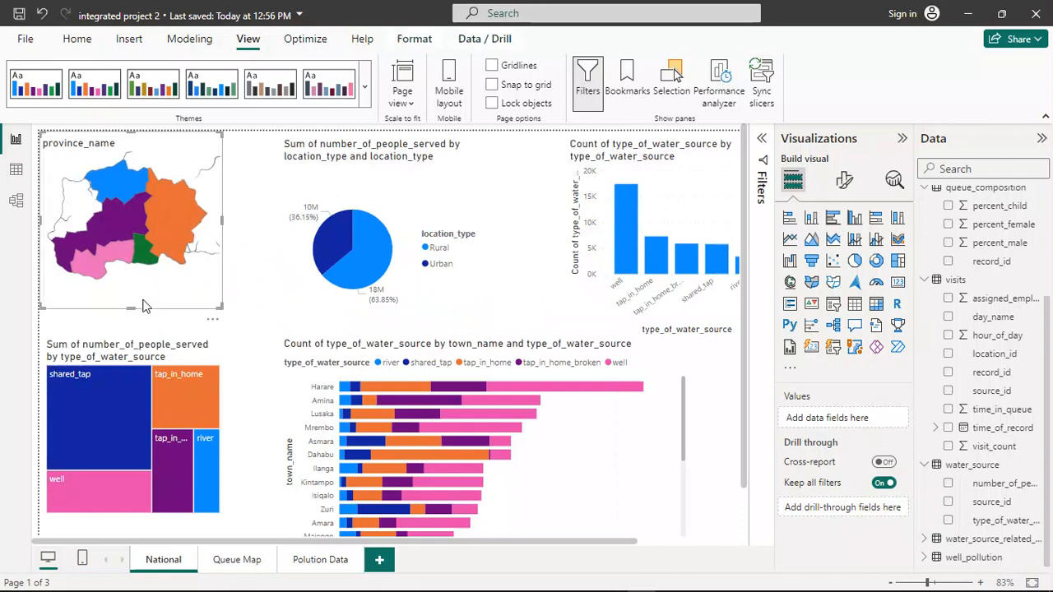
left_click(318, 567)
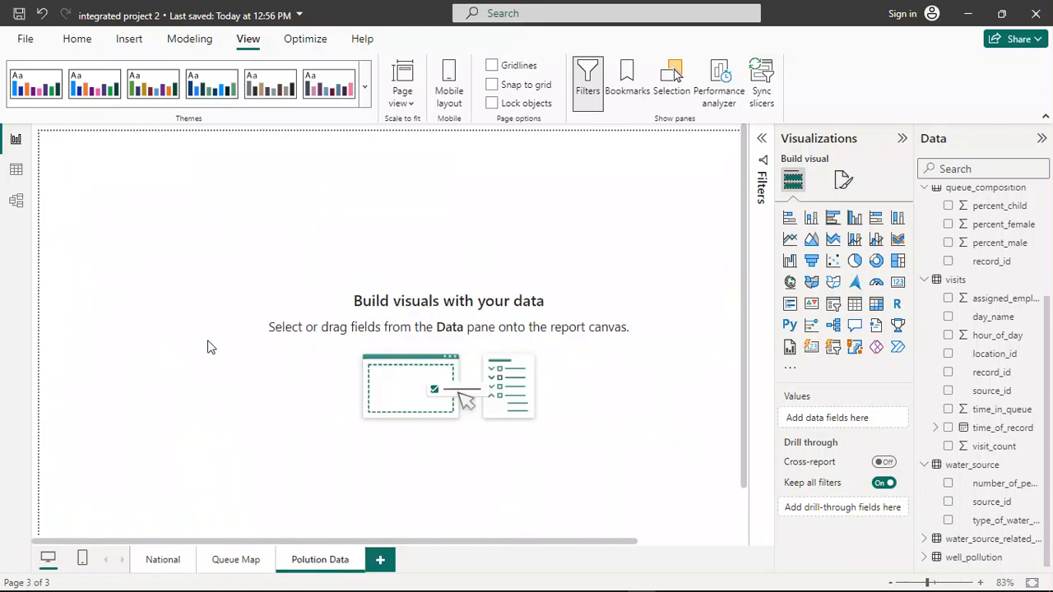
key("ctrl+v")
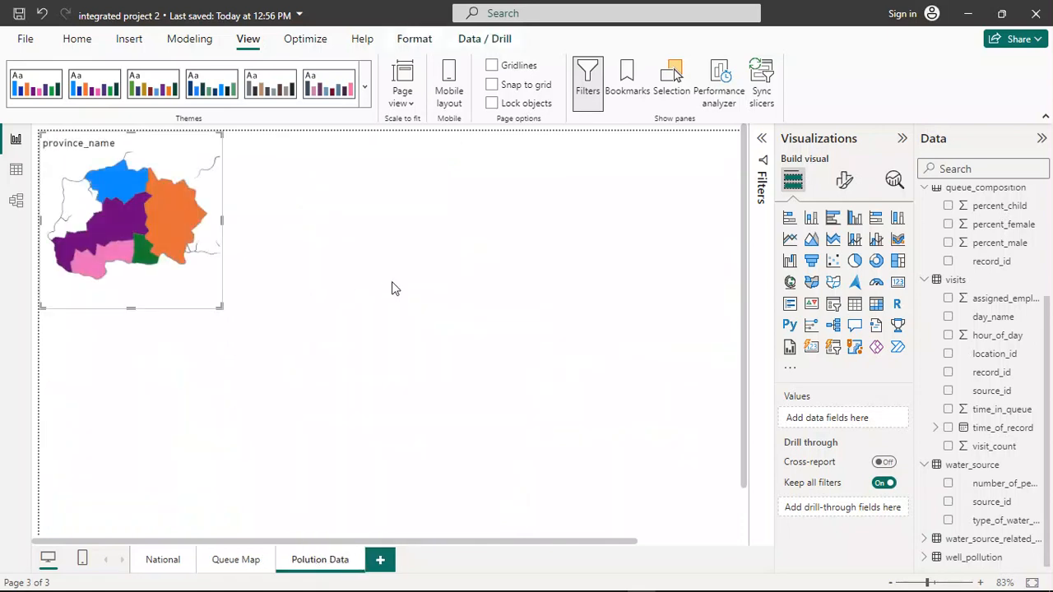
left_click(392, 282)
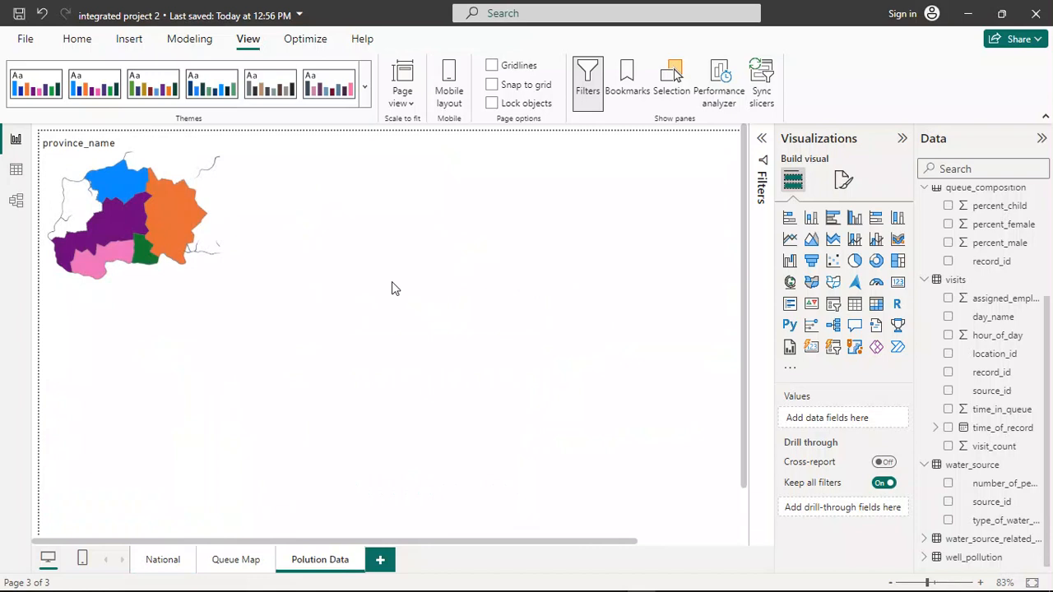
Switch to Part_2 (1).pdf in WPS, read the instructions for editing the pollution map, and return to Power BI.
mouse_move(227, 581)
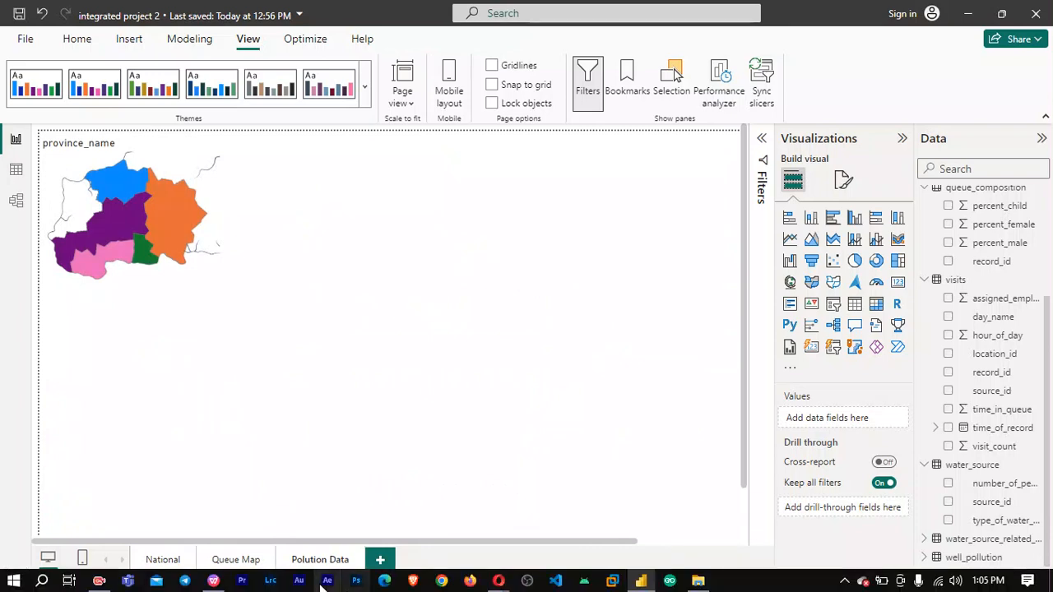
left_click(211, 582)
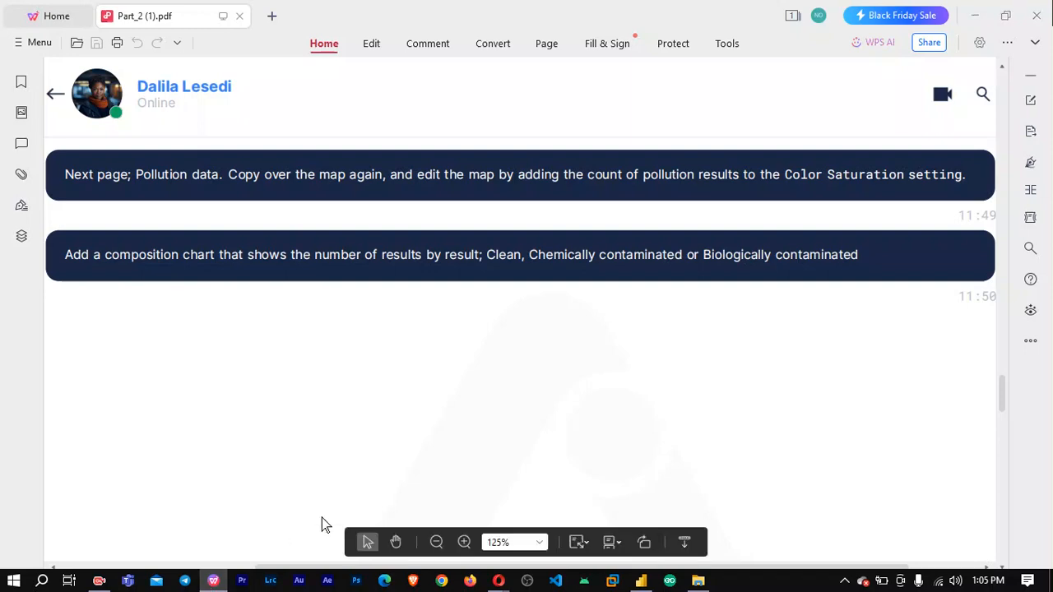
left_click(634, 582)
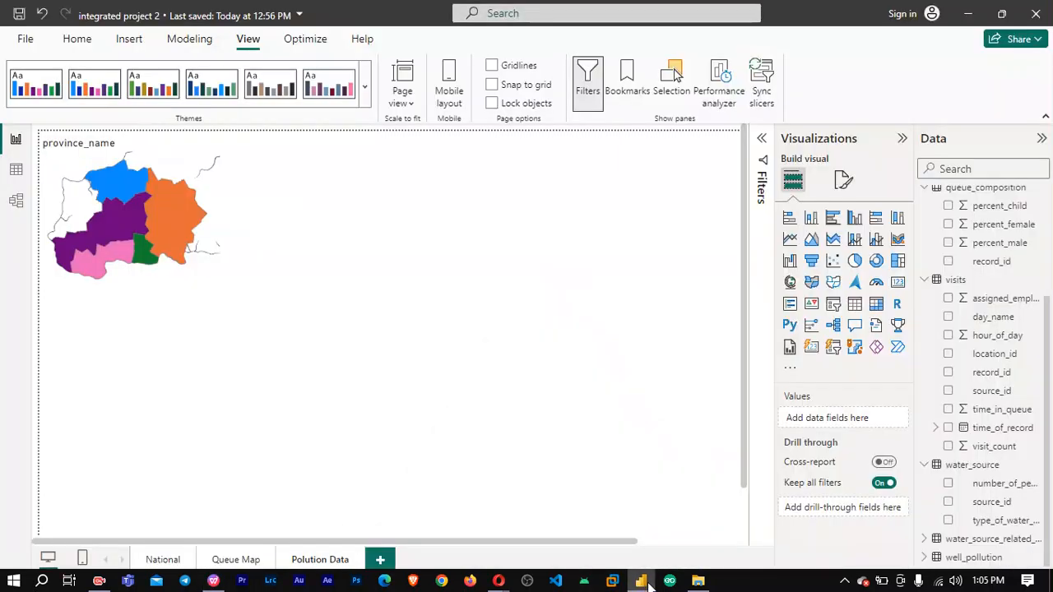
left_click(642, 583)
left_click(643, 583)
Show the page's filter settings and expand the well_pollution table to list its fields.
left_click(156, 202)
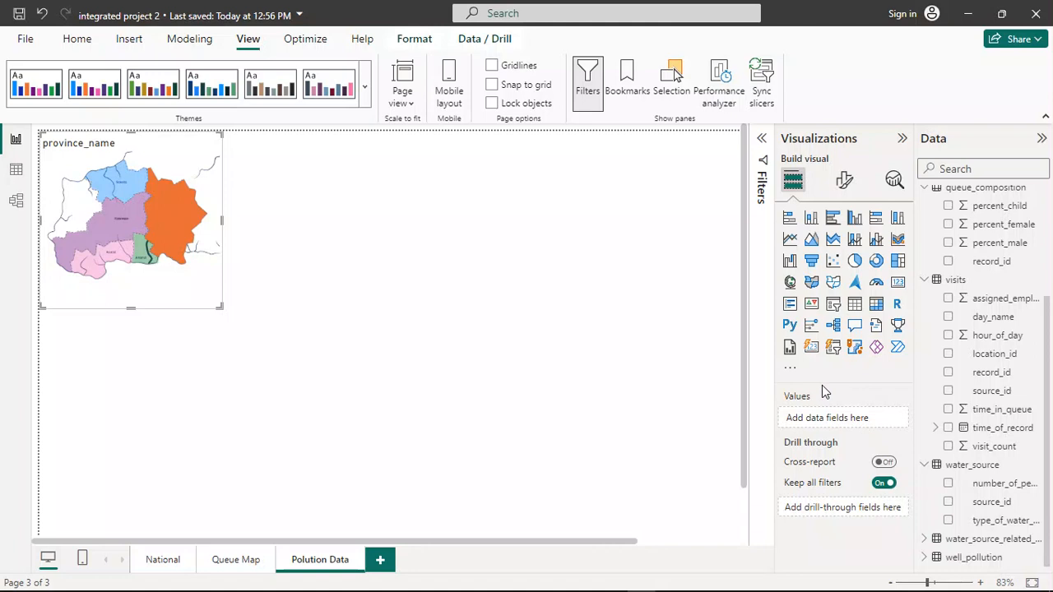
left_click(762, 138)
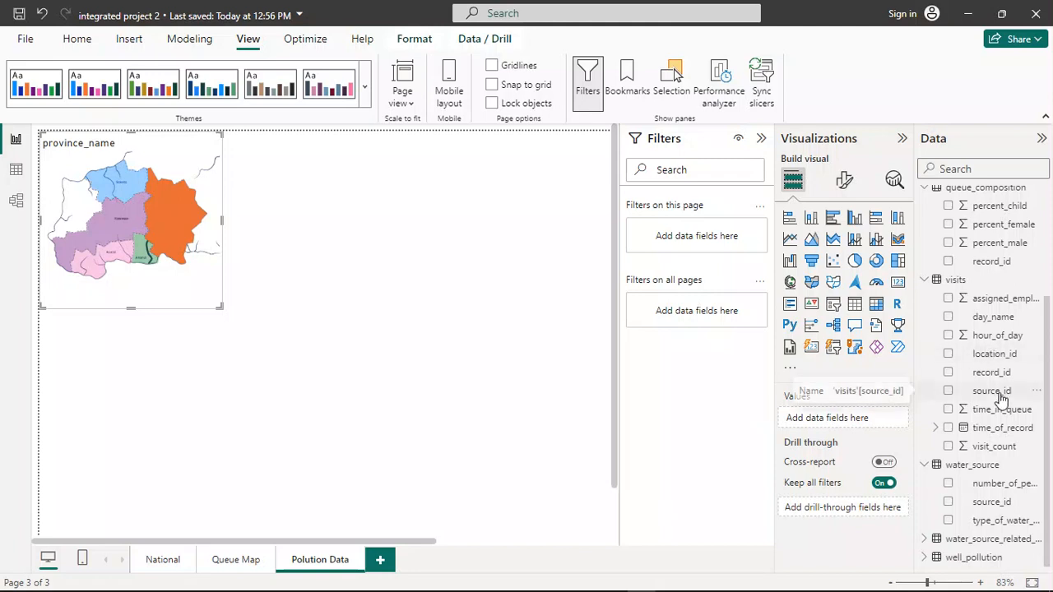
left_click(938, 562)
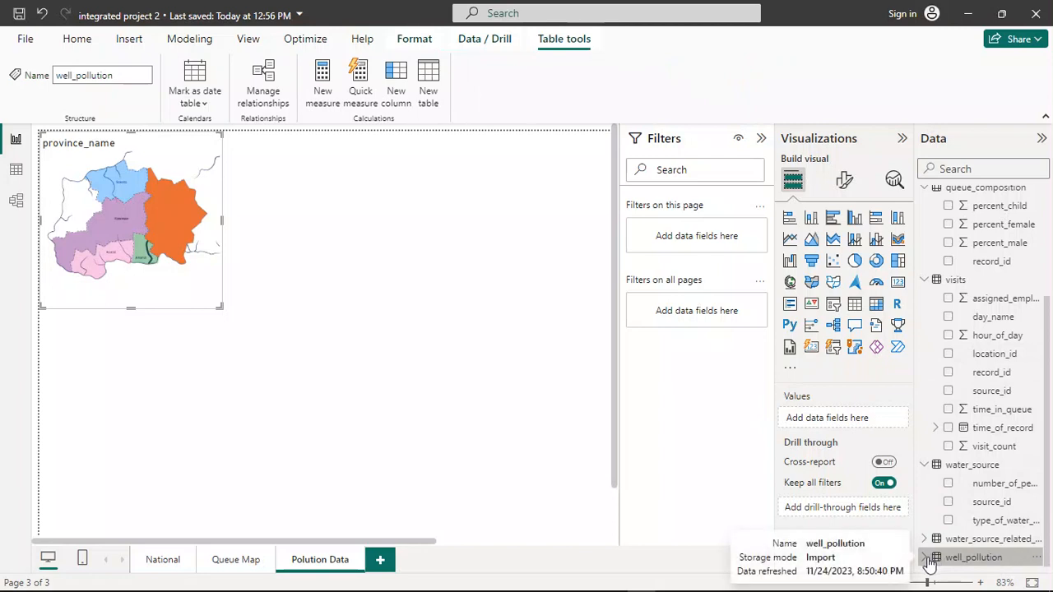
left_click(927, 560)
scroll(948, 511, "down", 2)
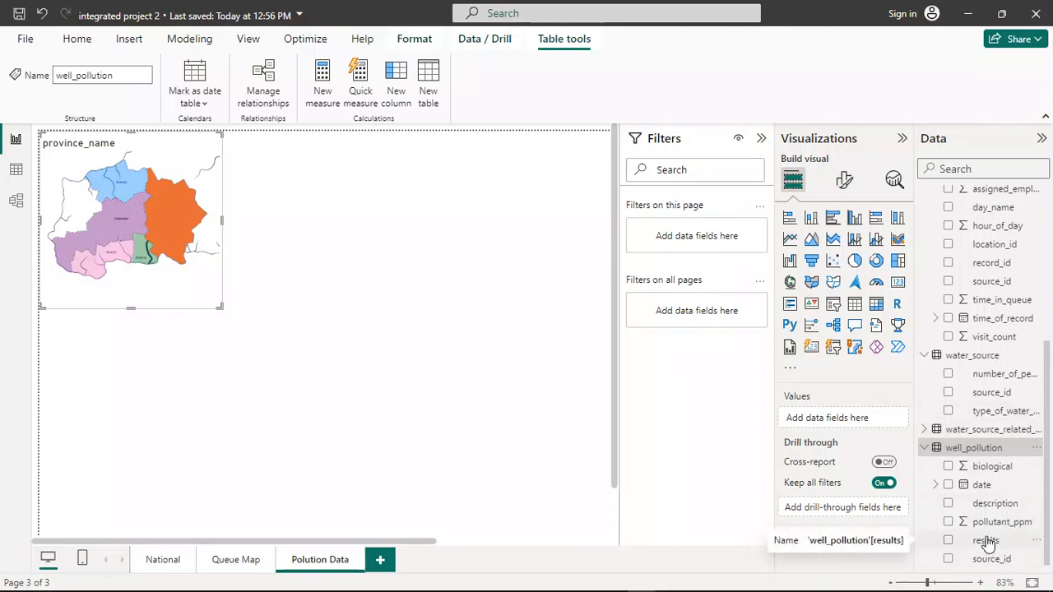
Add the results field as a page-level filter and change its filter type to Advanced filtering.
left_click_drag(987, 543, 707, 241)
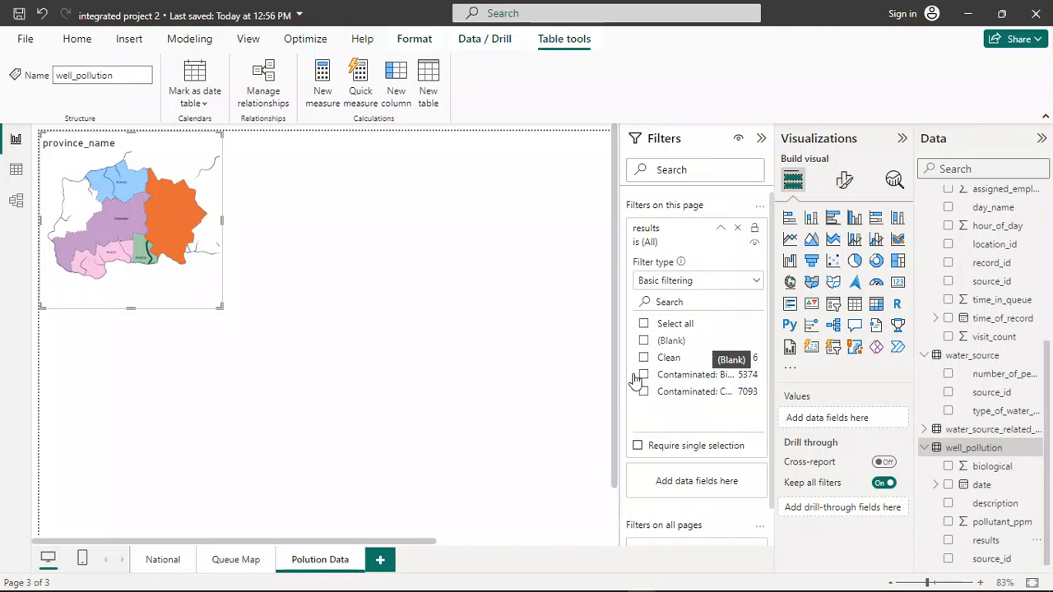
left_click(700, 284)
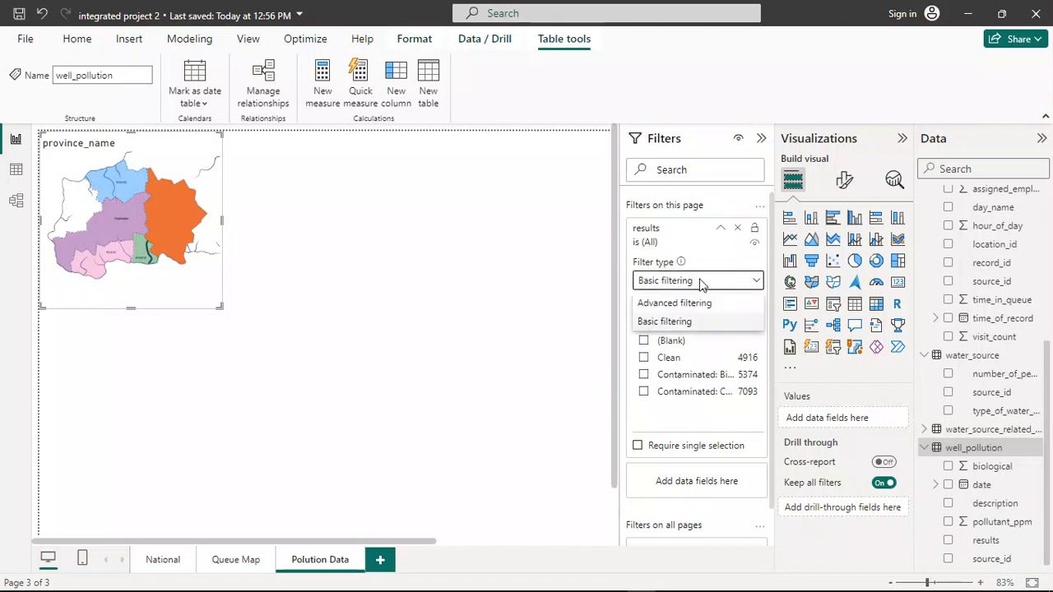
left_click(694, 304)
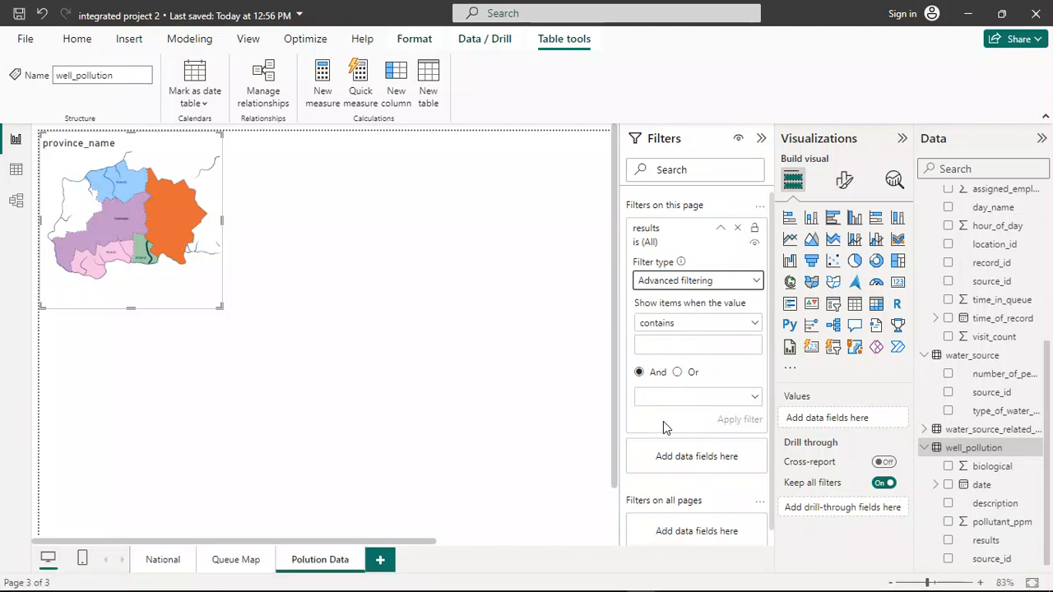
left_click(702, 324)
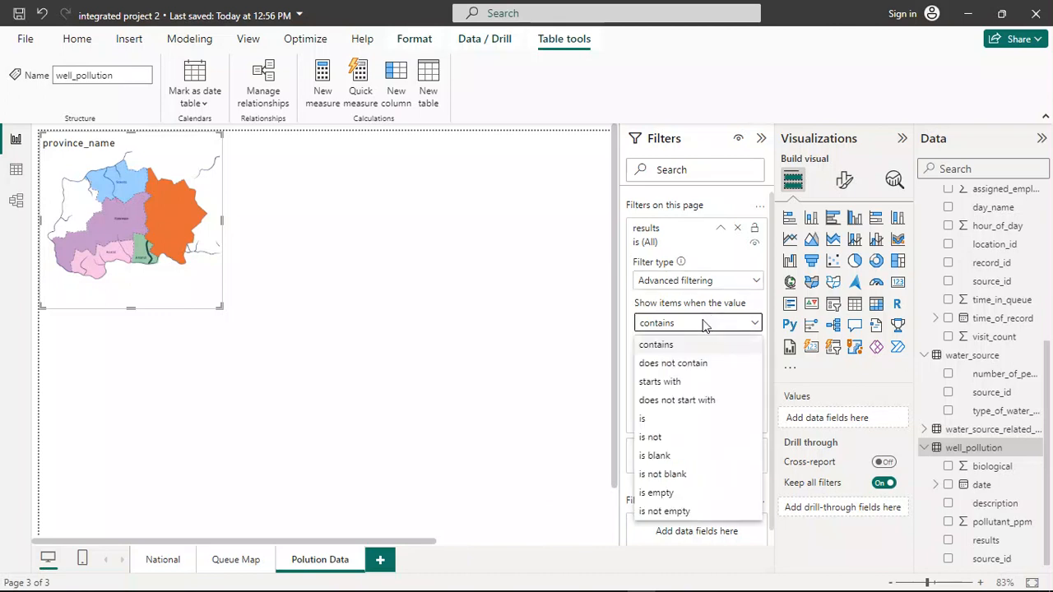
left_click(754, 326)
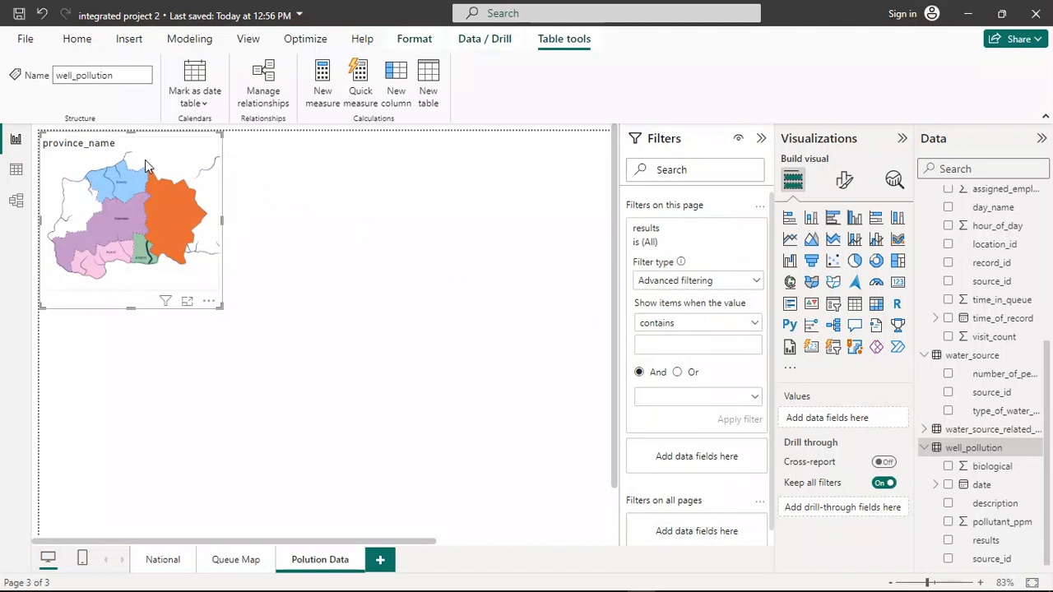
Set the province map's color saturation to the count of well_pollution results, and remove the results filter from the page.
left_click(149, 193)
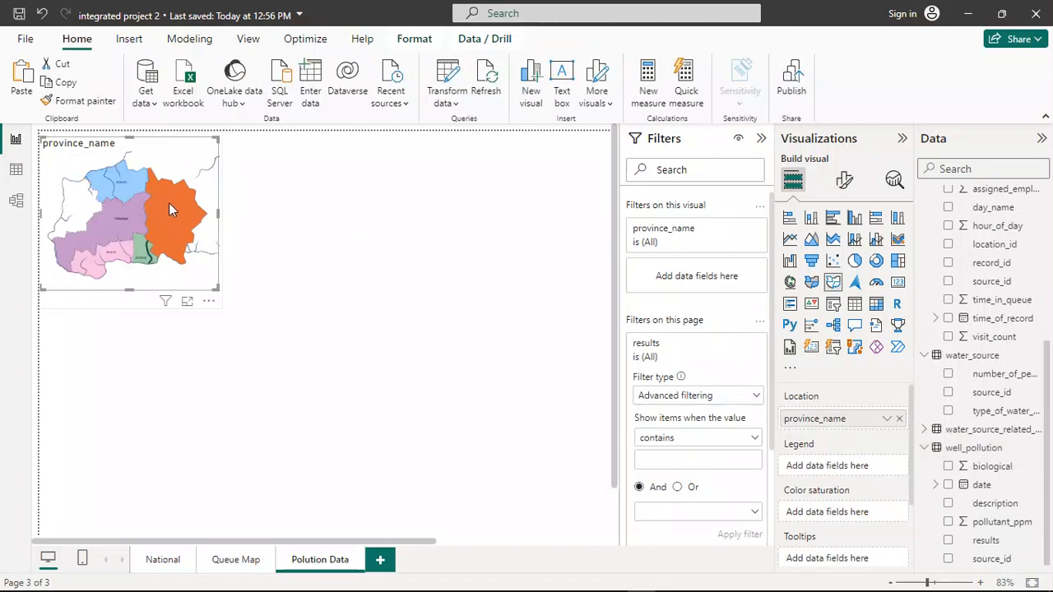
left_click(169, 204)
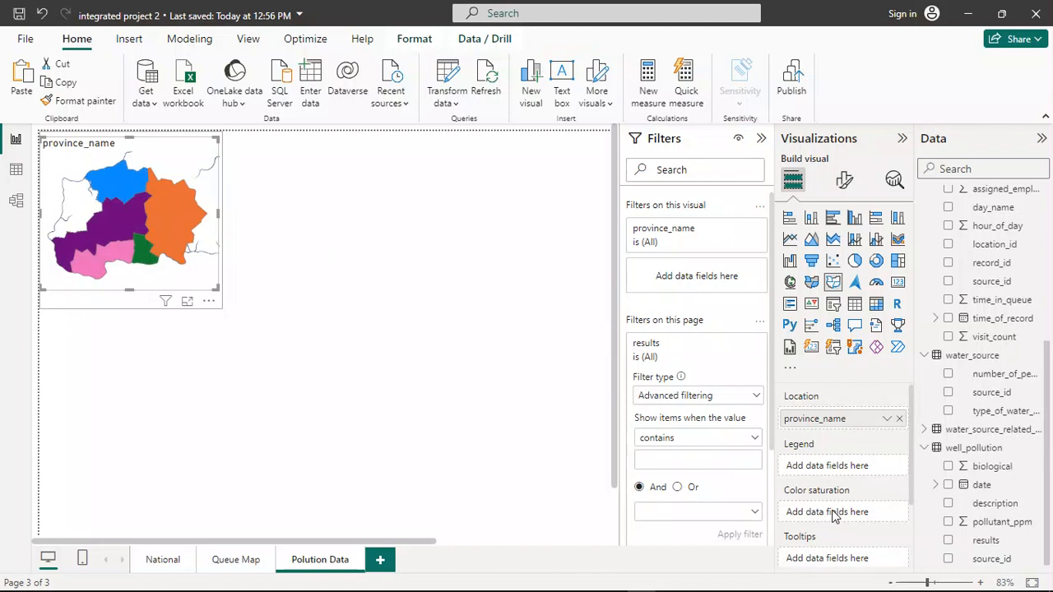
left_click_drag(954, 540, 870, 520)
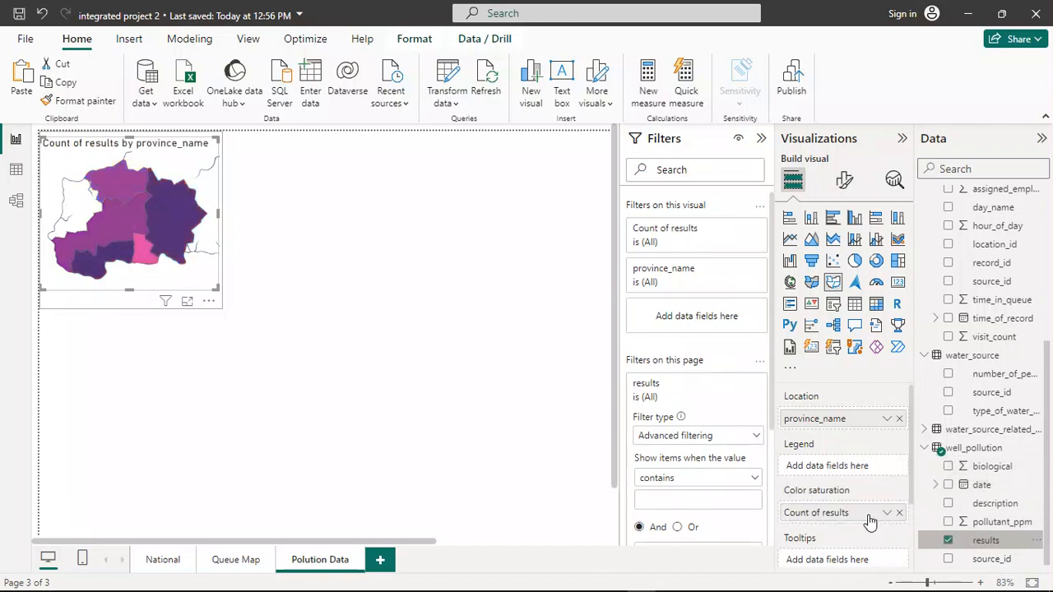
scroll(857, 390, "down", 1)
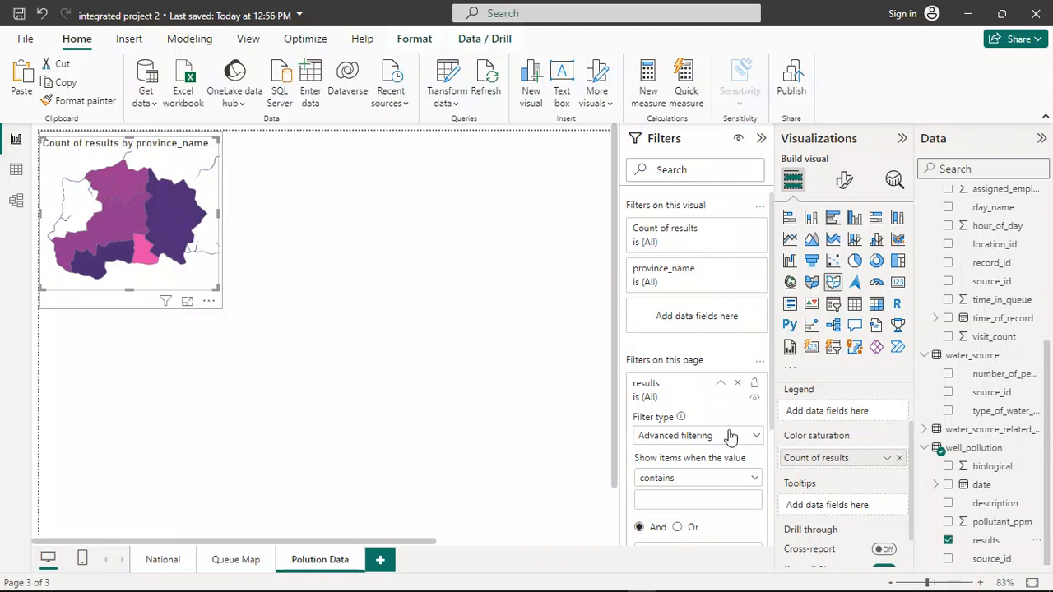
left_click(737, 382)
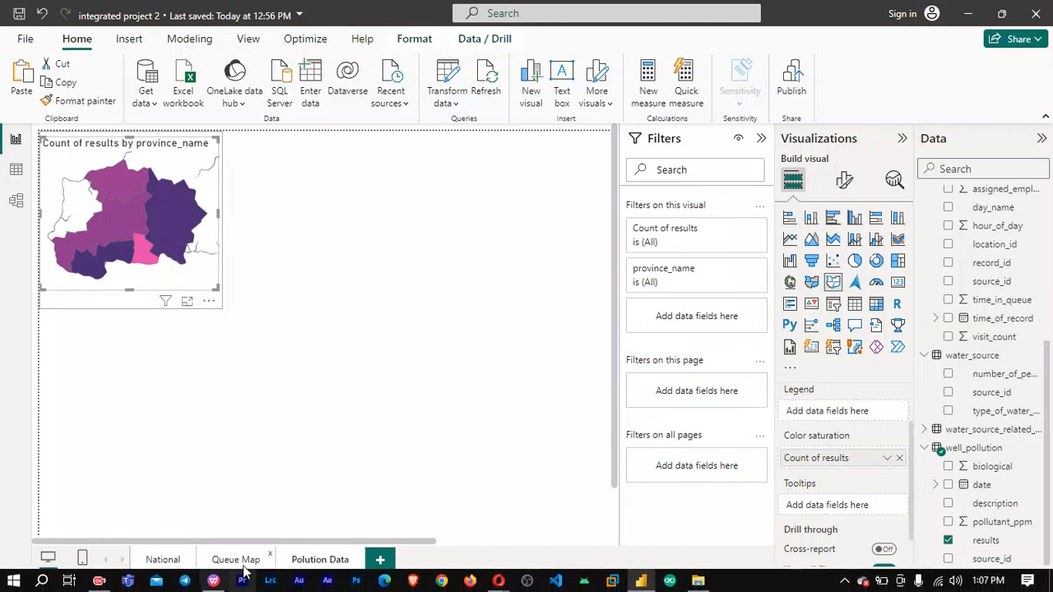
Switch to the PDF in WPS, read the composition chart instruction, and switch back to Power BI.
left_click(214, 581)
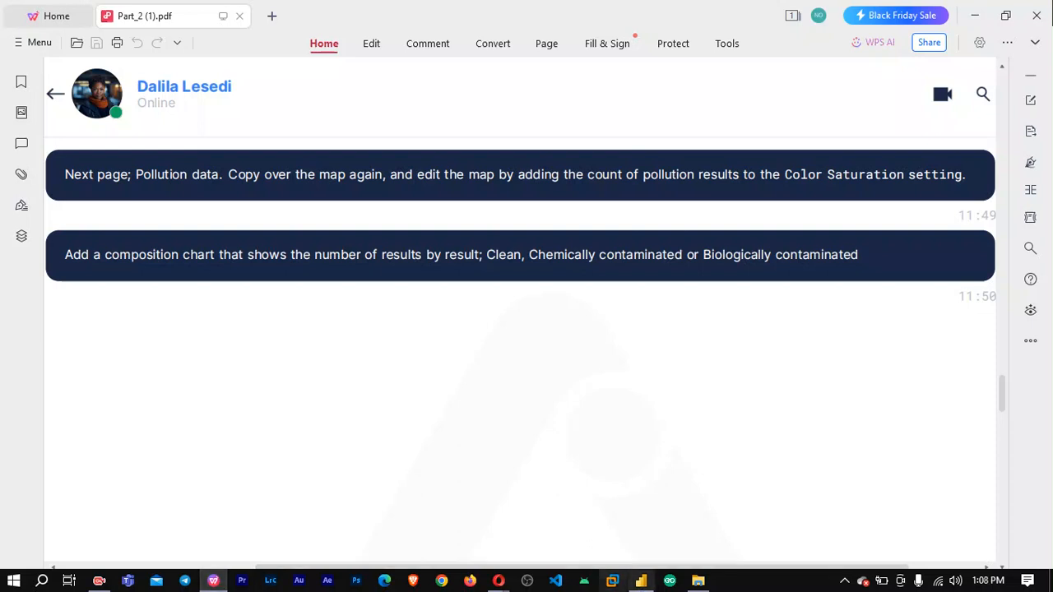
left_click(641, 581)
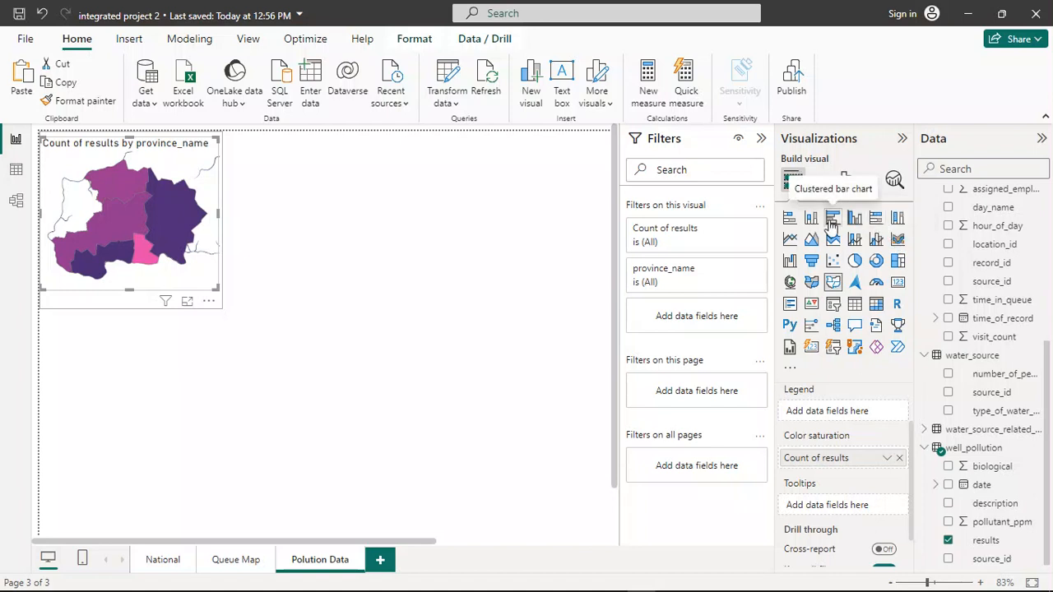
Try the map as a pie chart, restore it to a shape map, and add a separate empty pie chart beside it.
left_click(856, 262)
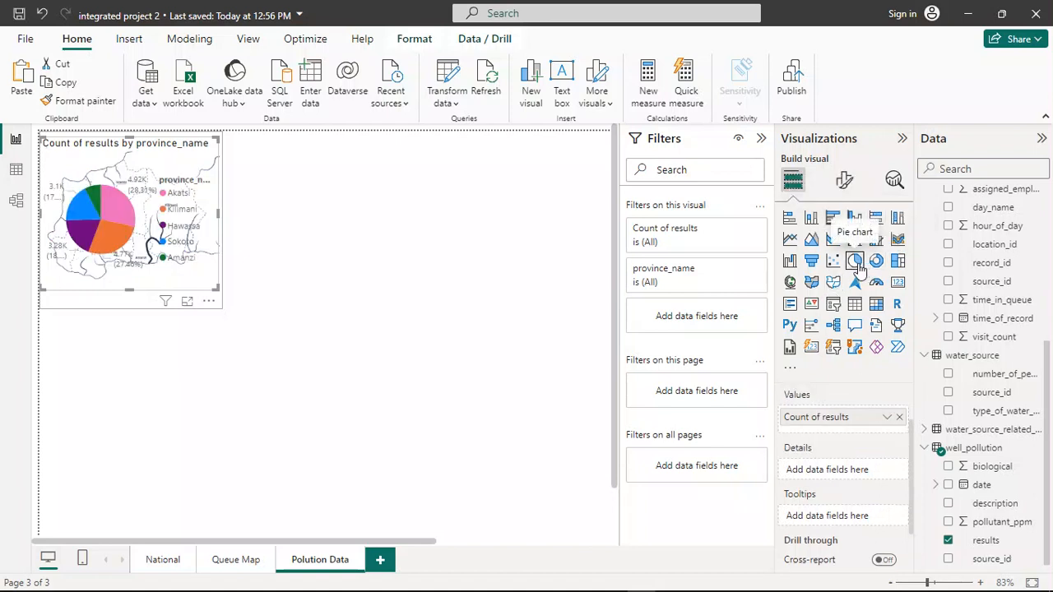
left_click(832, 282)
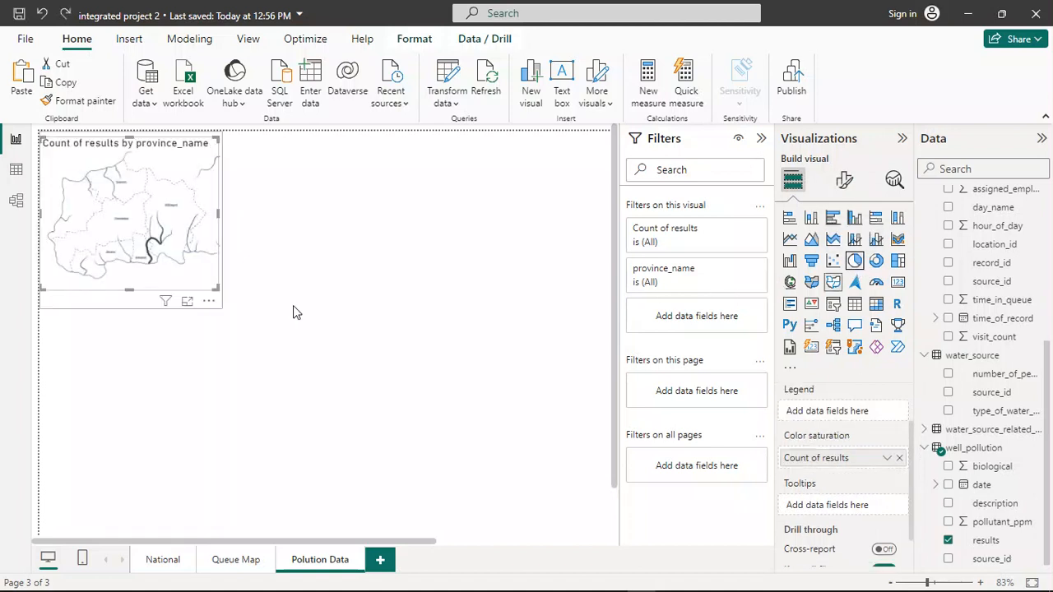
left_click(294, 309)
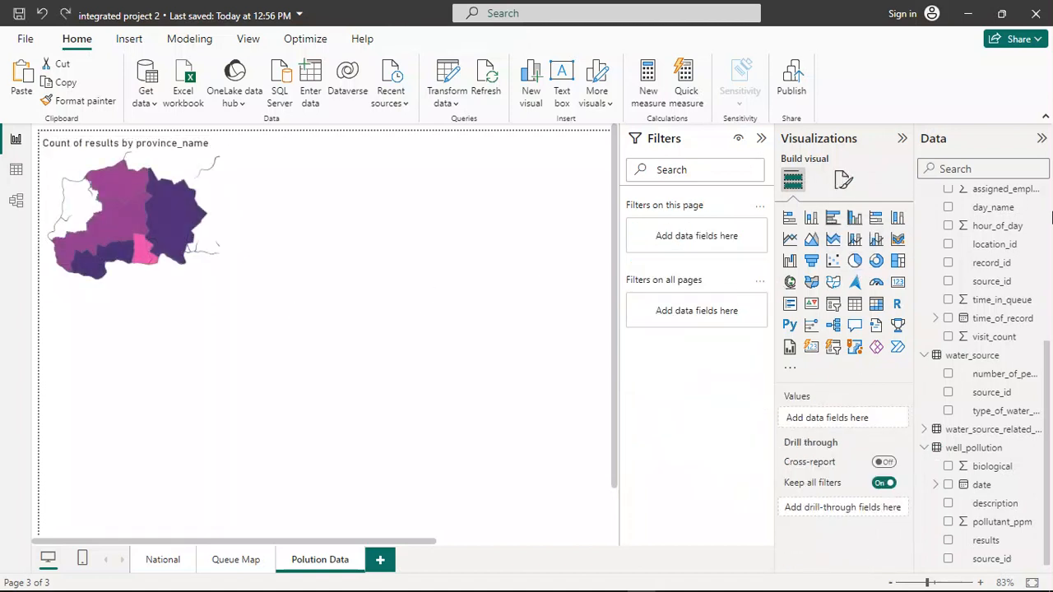
left_click(856, 262)
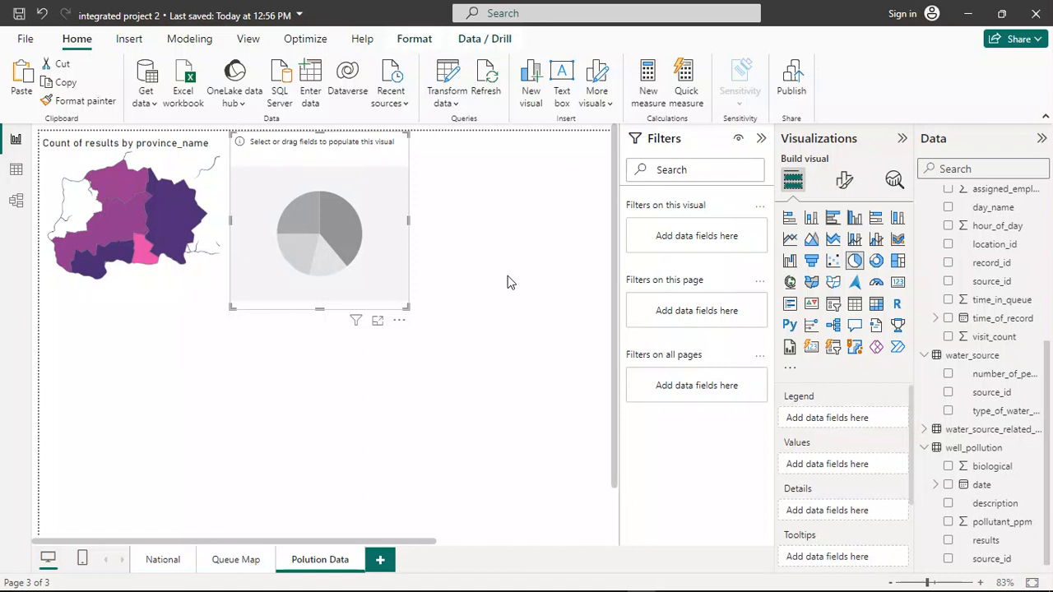
Recheck in the PDF which result categories the composition chart must show, and return to the report page.
left_click(213, 581)
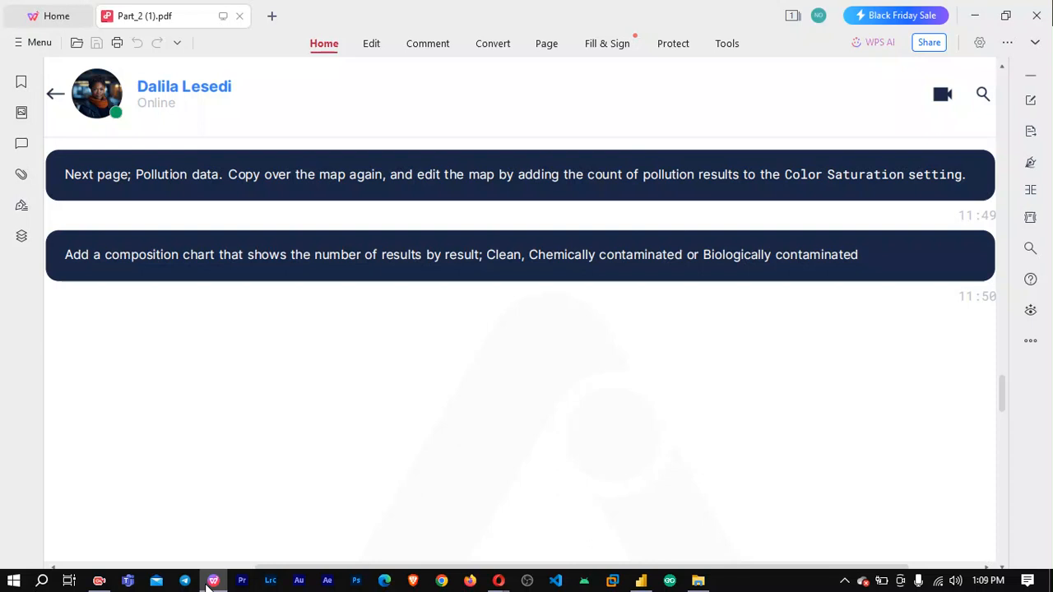
left_click(210, 583)
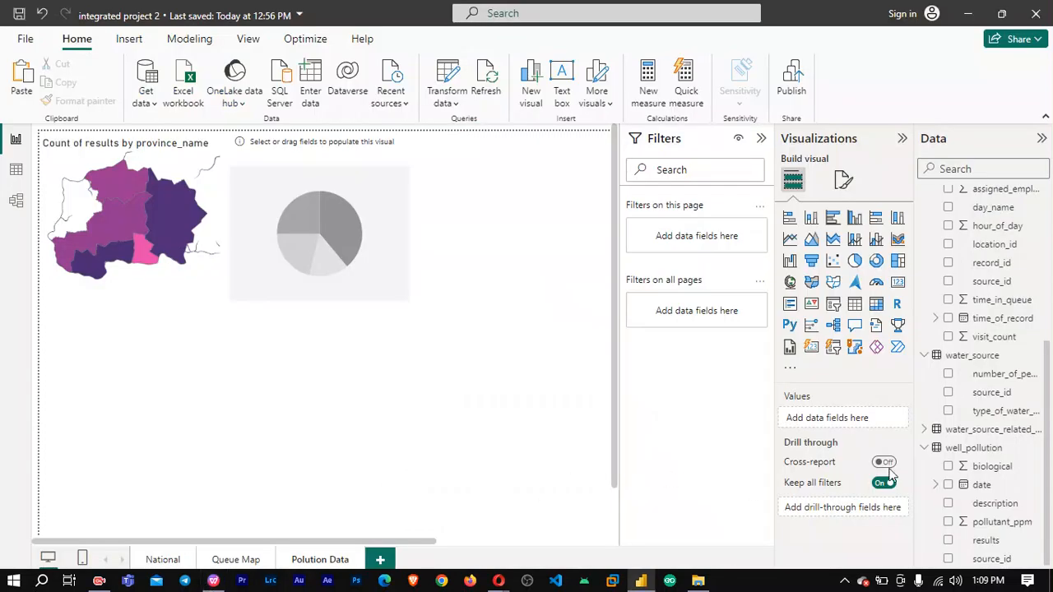
Add the results field from well_pollution as the legend of the empty pie chart.
scroll(984, 484, "up", 2)
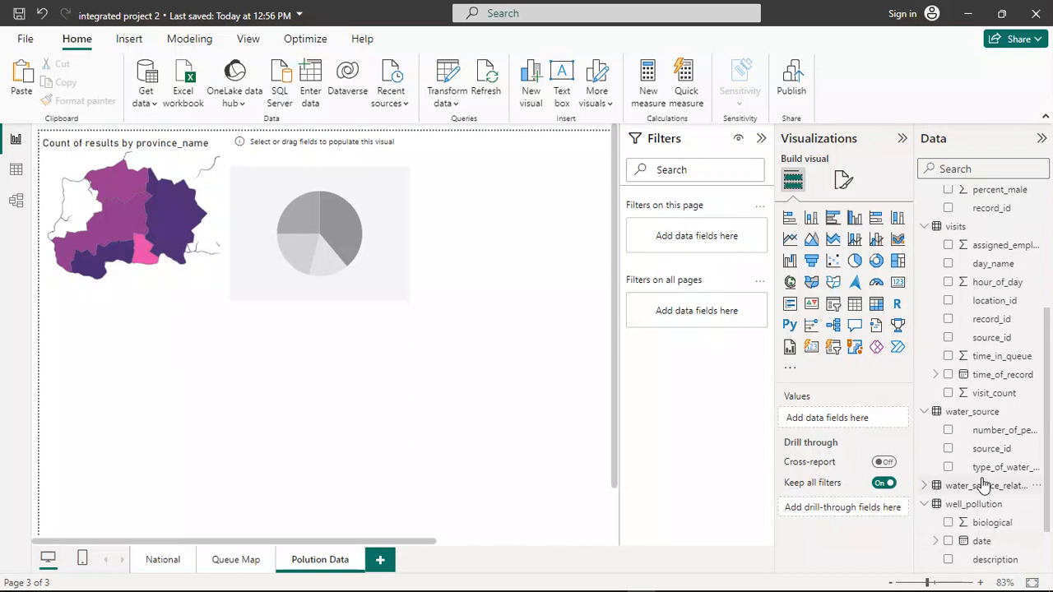
scroll(983, 483, "down", 2)
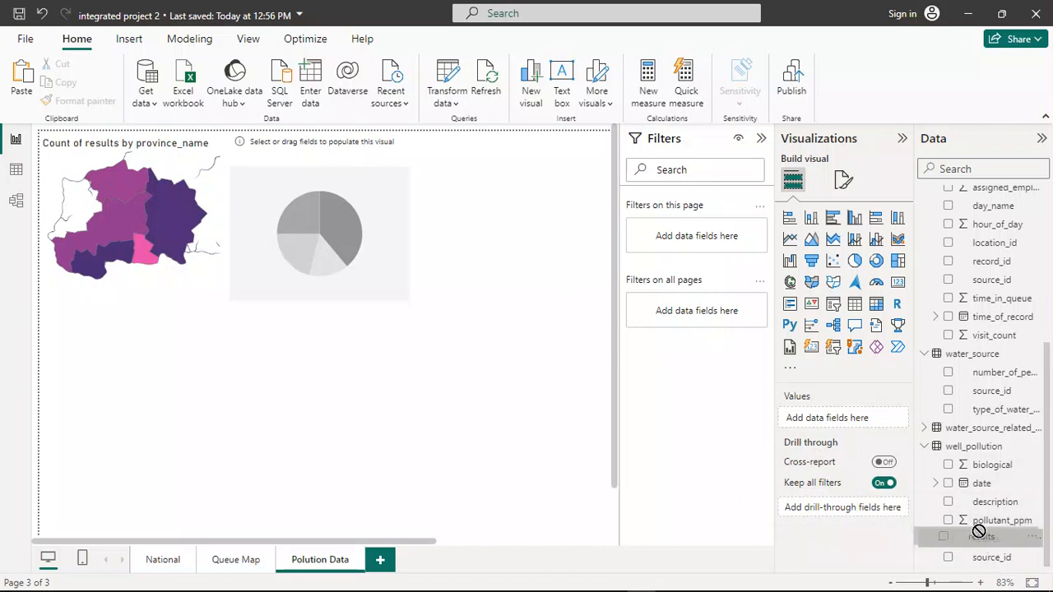
left_click(380, 236)
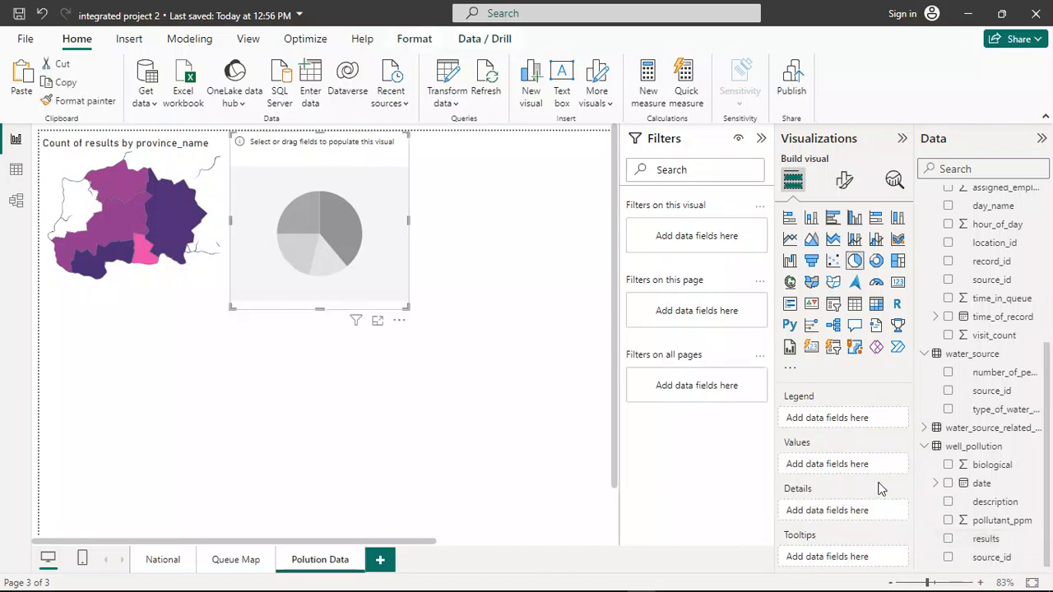
left_click_drag(995, 545, 327, 254)
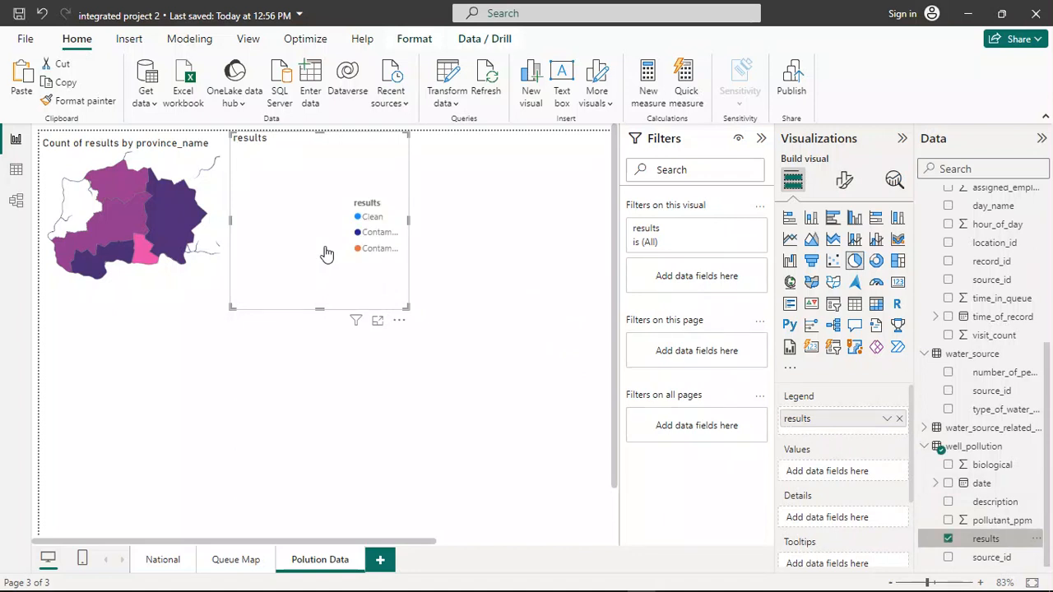
scroll(833, 452, "down", 3)
scroll(834, 453, "up", 2)
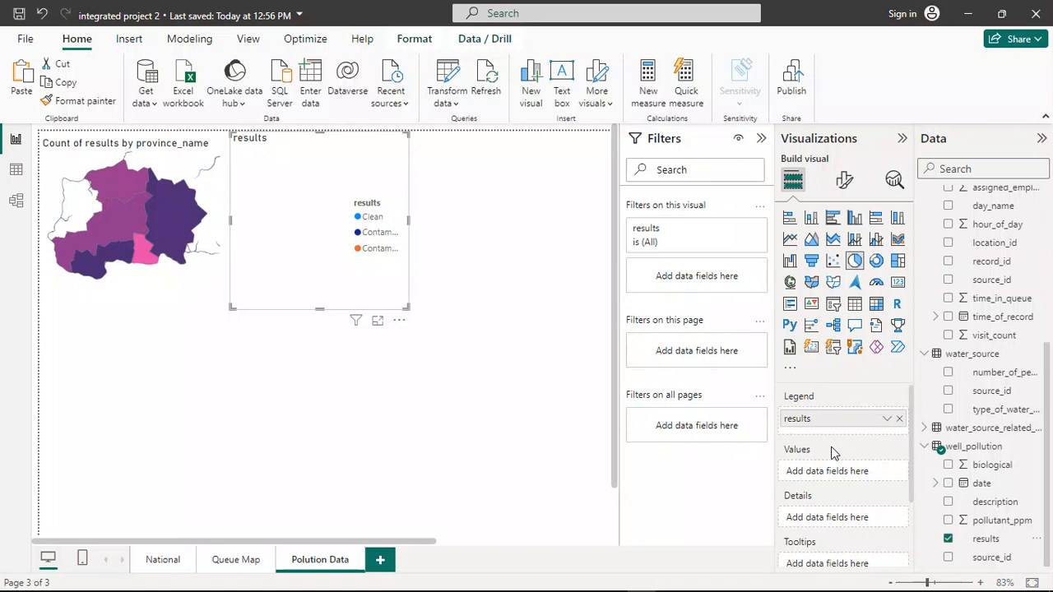
Set the pie chart's values to the count of well_pollution results and widen the chart.
left_click_drag(973, 537, 944, 530)
mouse_move(838, 424)
left_mouse_down()
mouse_move(849, 476)
mouse_move(831, 434)
left_mouse_up()
left_click_drag(987, 540, 846, 482)
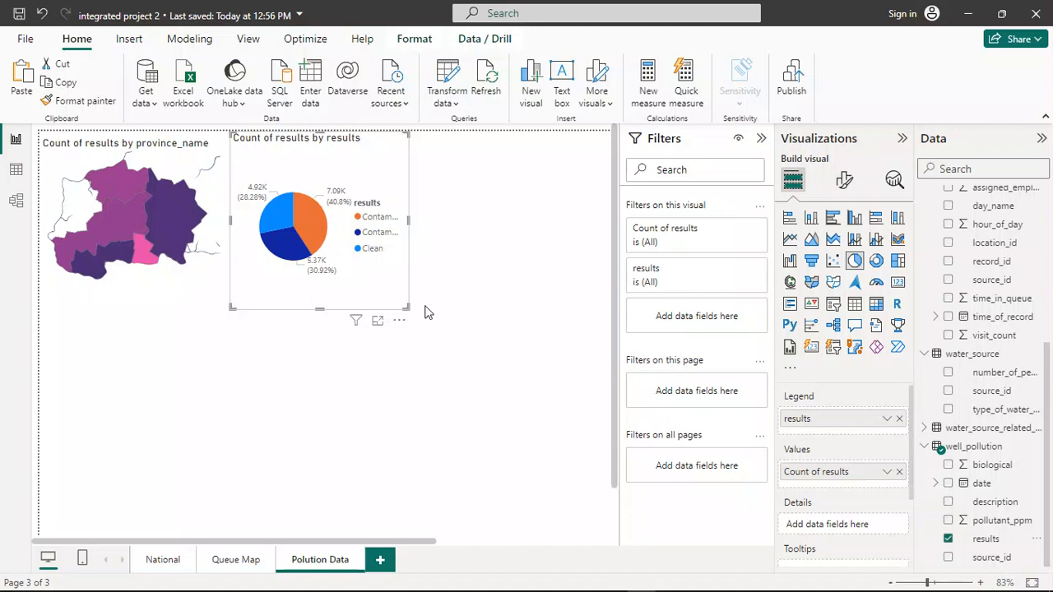
left_click_drag(405, 304, 475, 309)
mouse_move(477, 218)
left_mouse_down()
mouse_move(579, 234)
mouse_move(480, 234)
left_mouse_up()
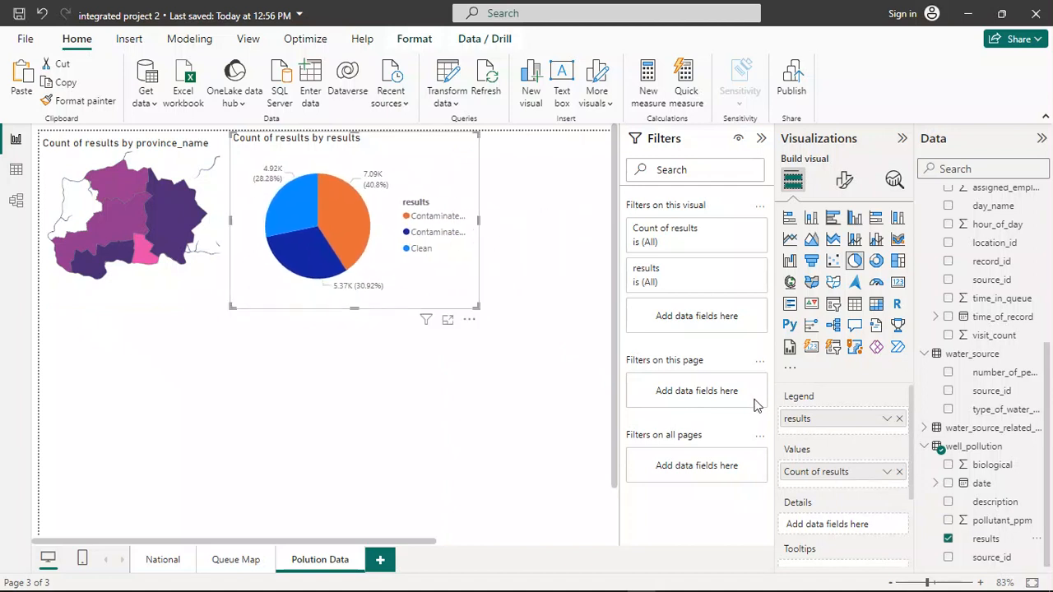
Examine the field options of the pie chart's results legend and its Count of results value.
left_click(886, 419)
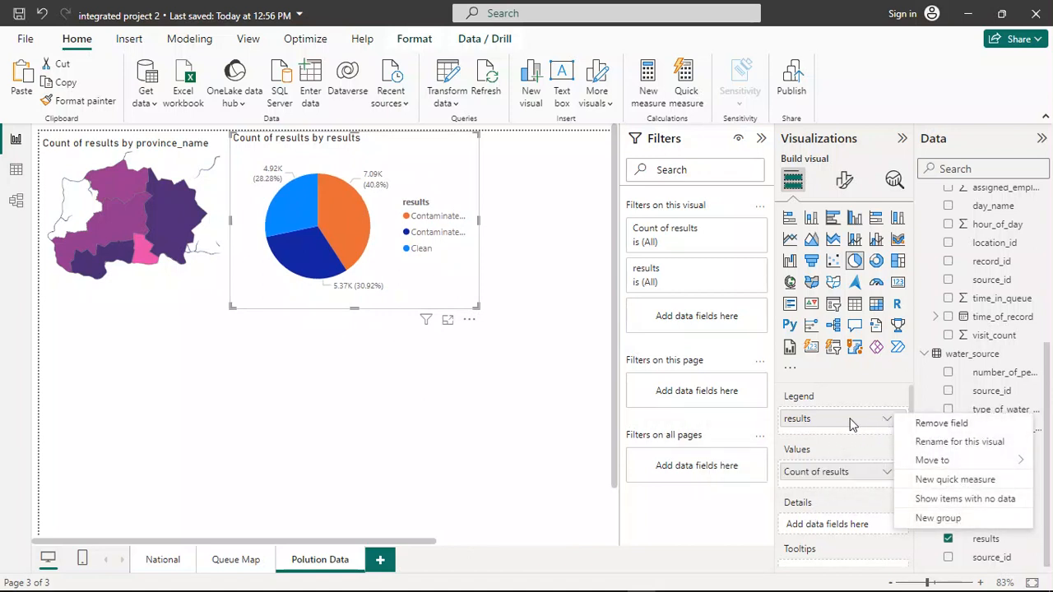
left_click(851, 424)
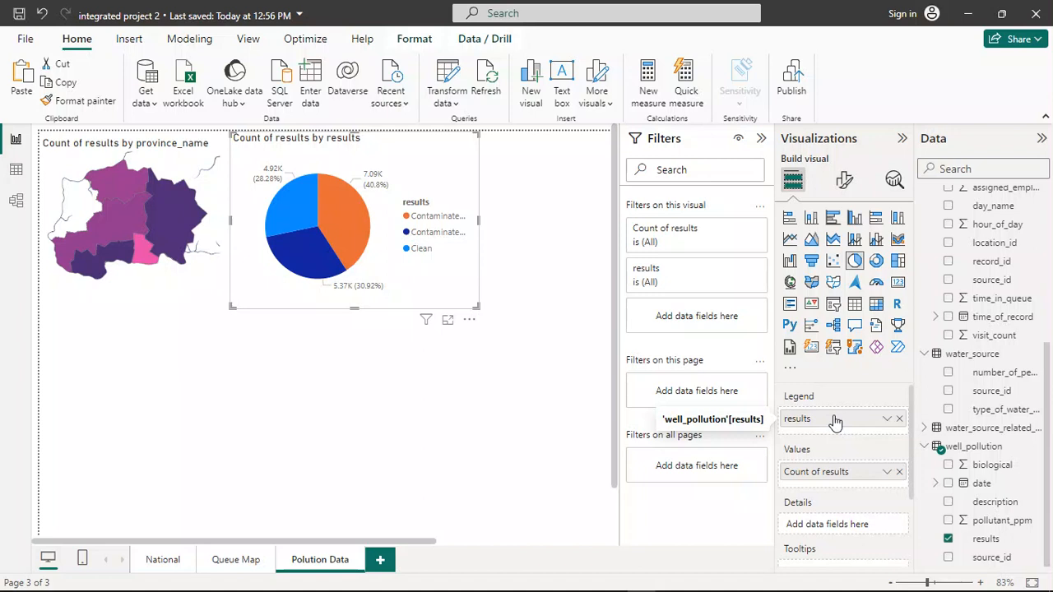
left_click(887, 473)
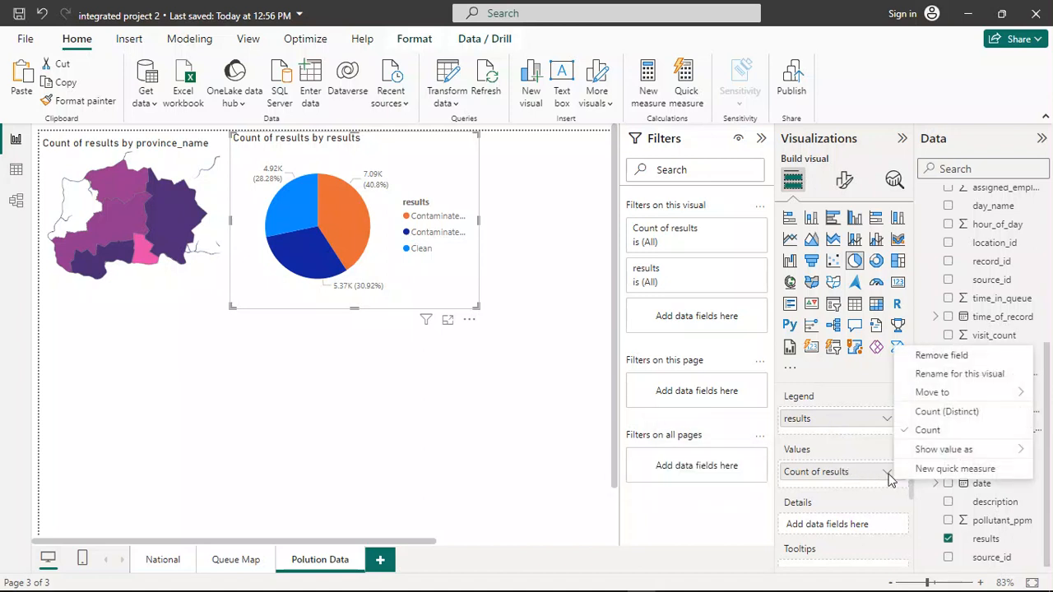
left_click(845, 385)
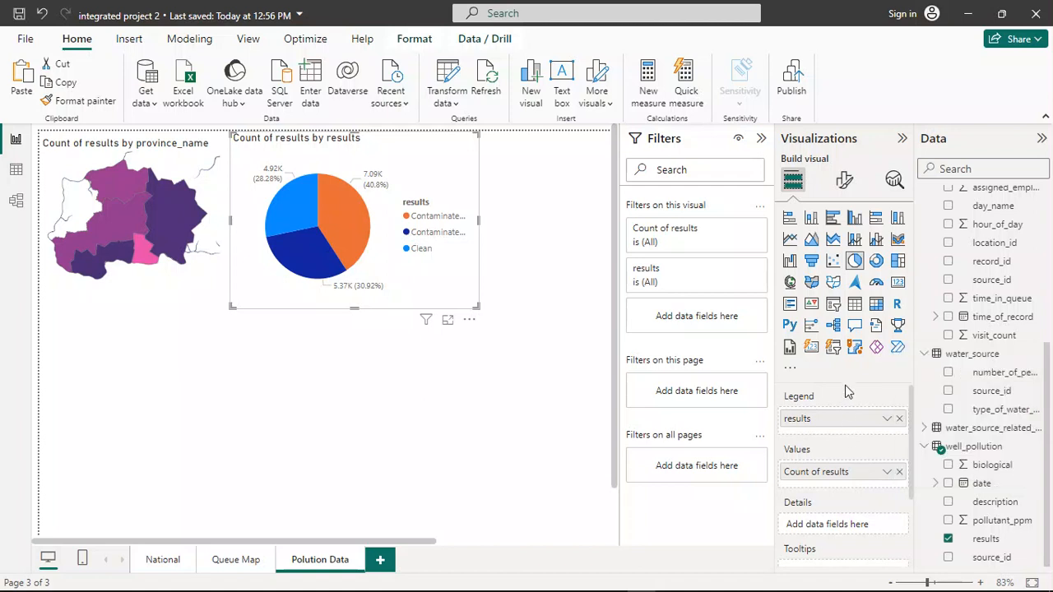
scroll(845, 385, "down", 1)
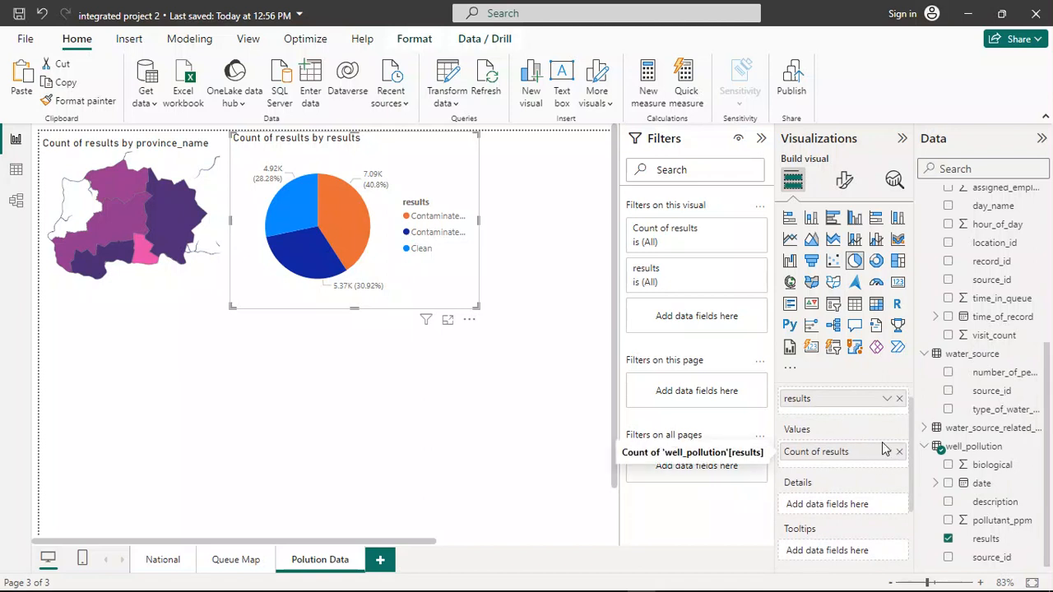
left_click(887, 400)
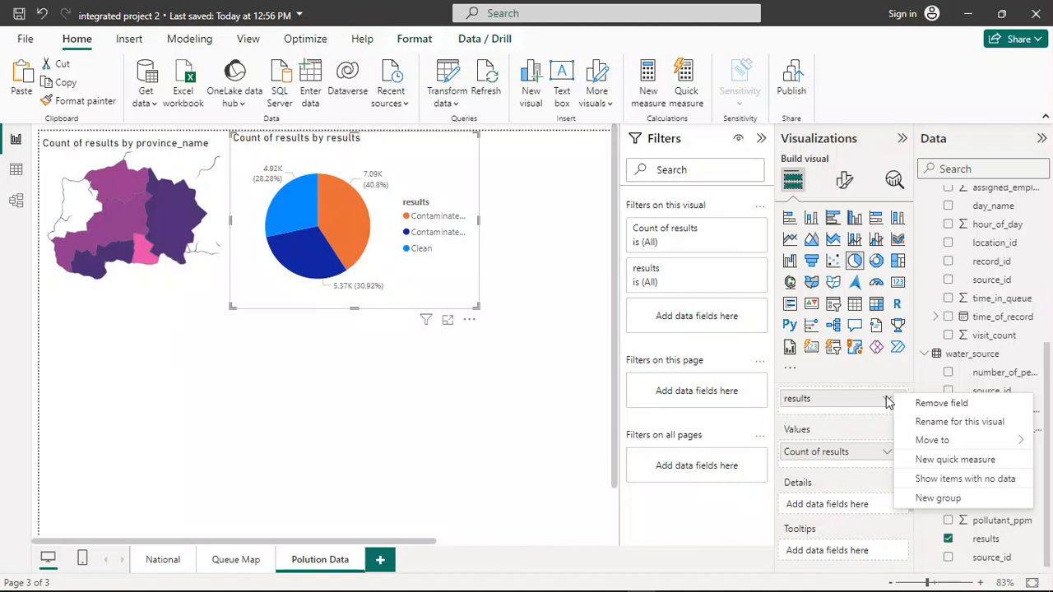
left_click(931, 423)
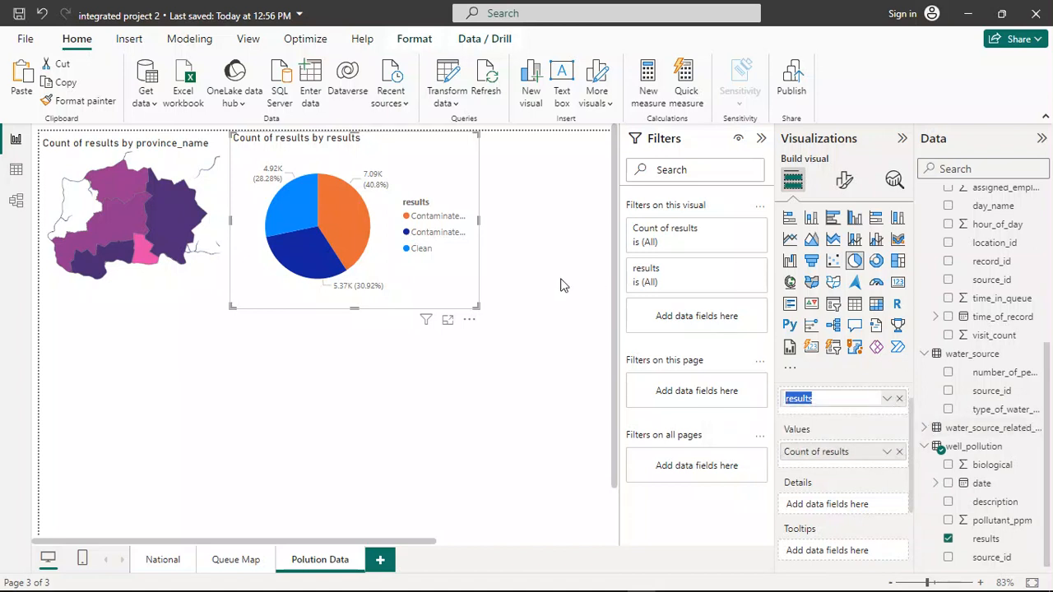
left_click(887, 372)
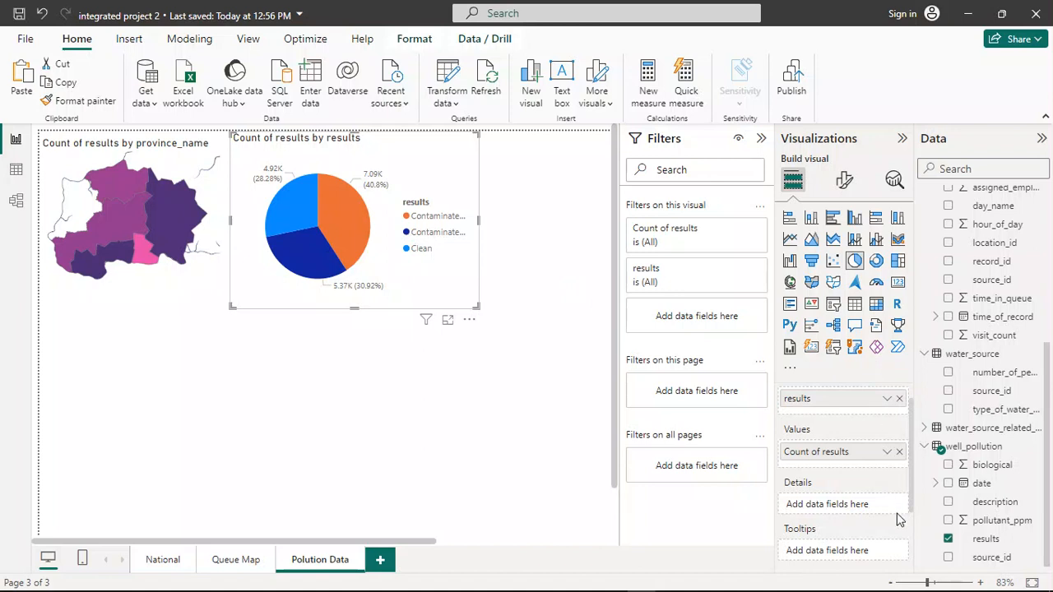
scroll(864, 475, "down", 1)
scroll(863, 476, "up", 1)
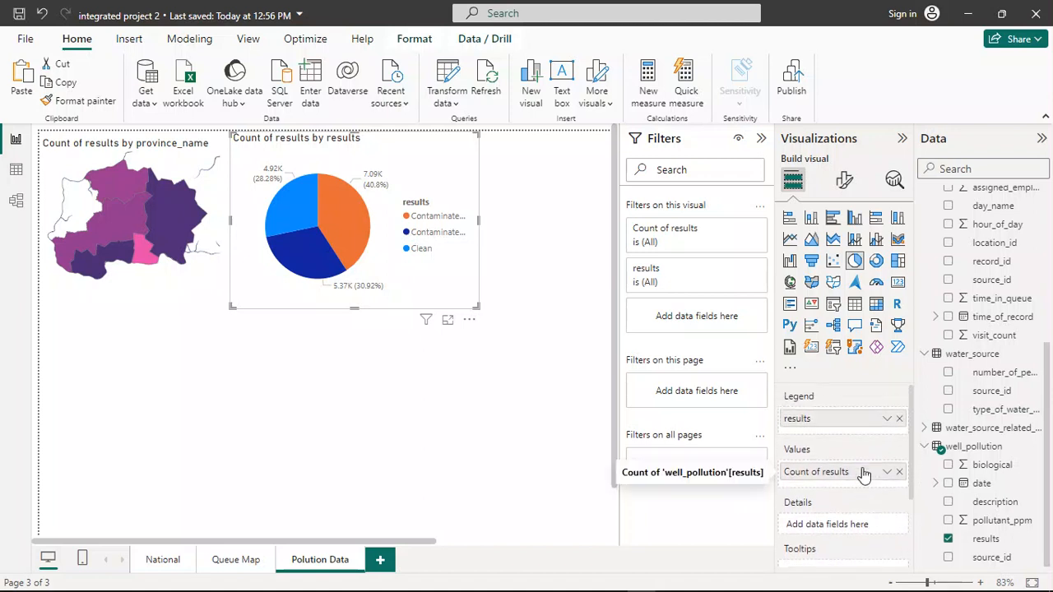
Inspect the pie chart's legend formatting, including its position, text and title settings.
left_click(848, 182)
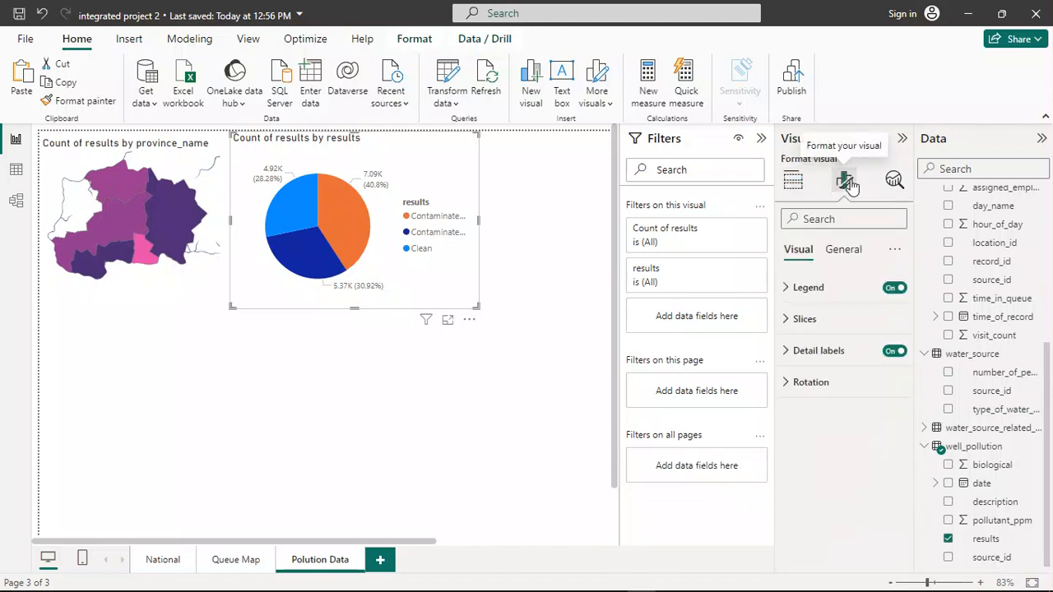
left_click(790, 290)
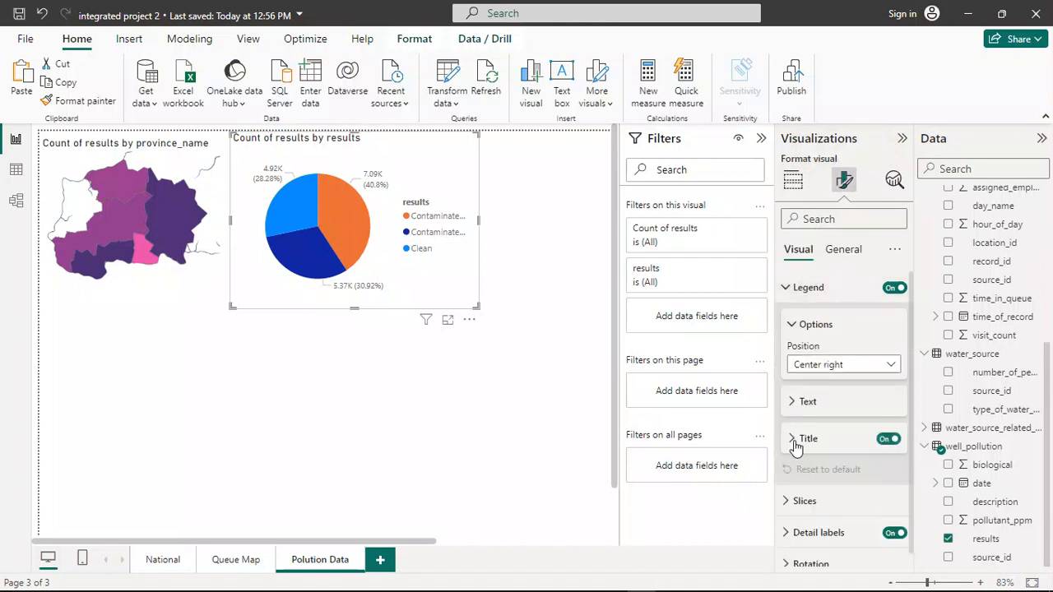
left_click(794, 403)
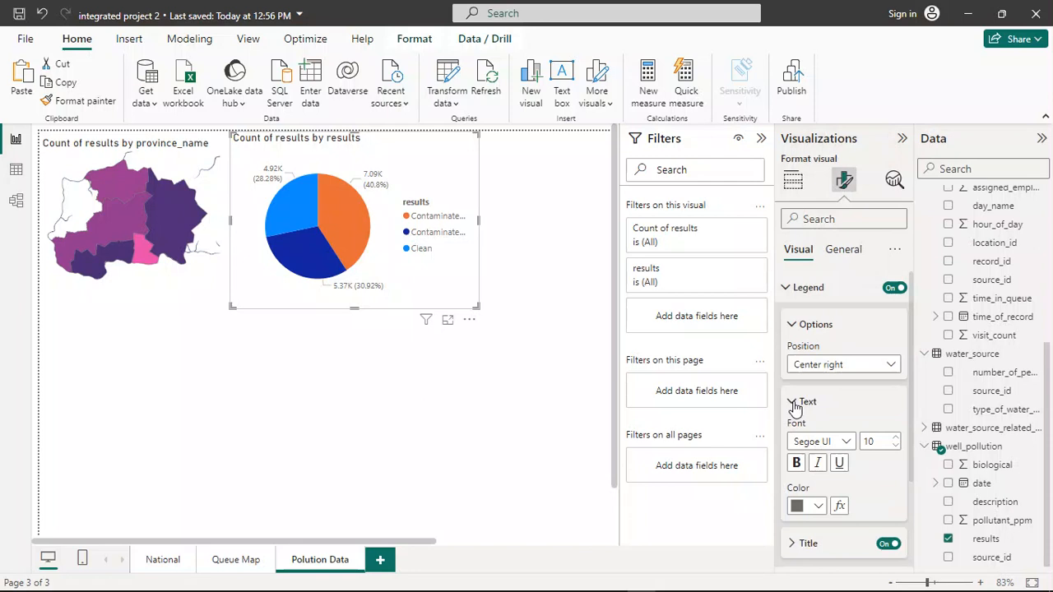
left_click(794, 406)
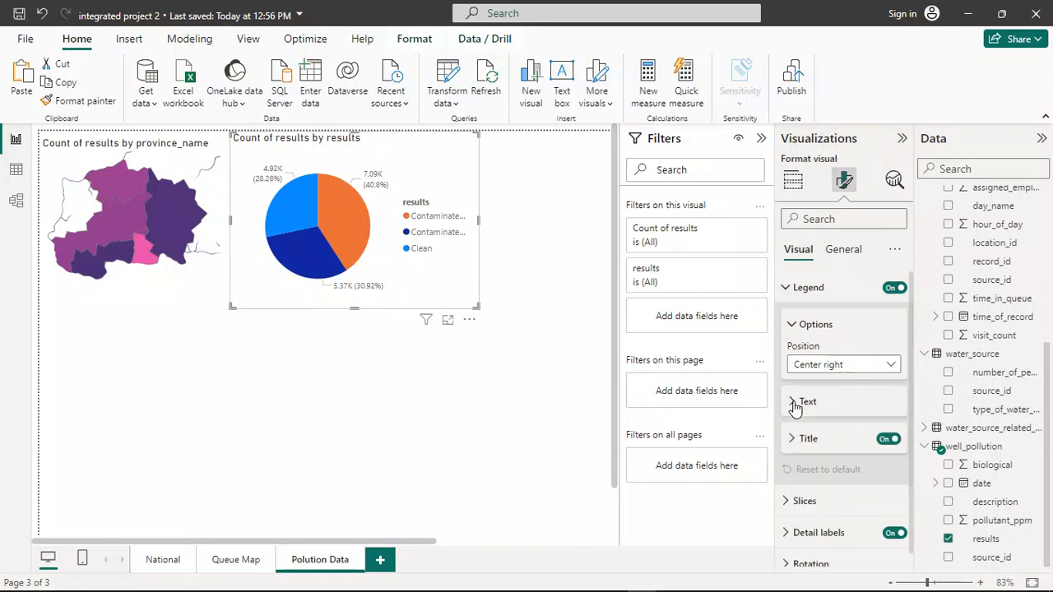
scroll(819, 352, "down", 1)
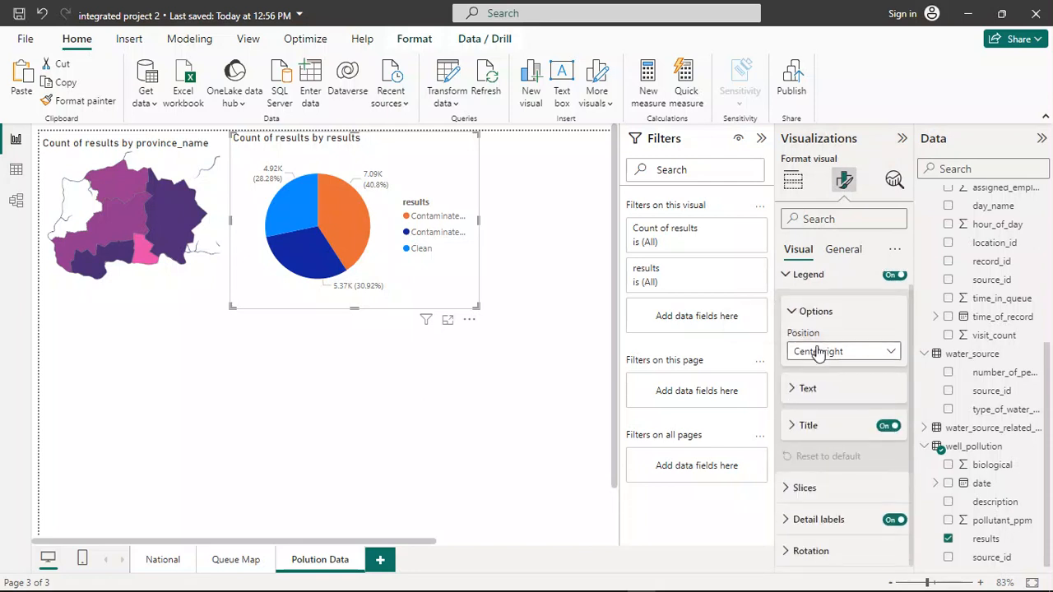
left_click(792, 427)
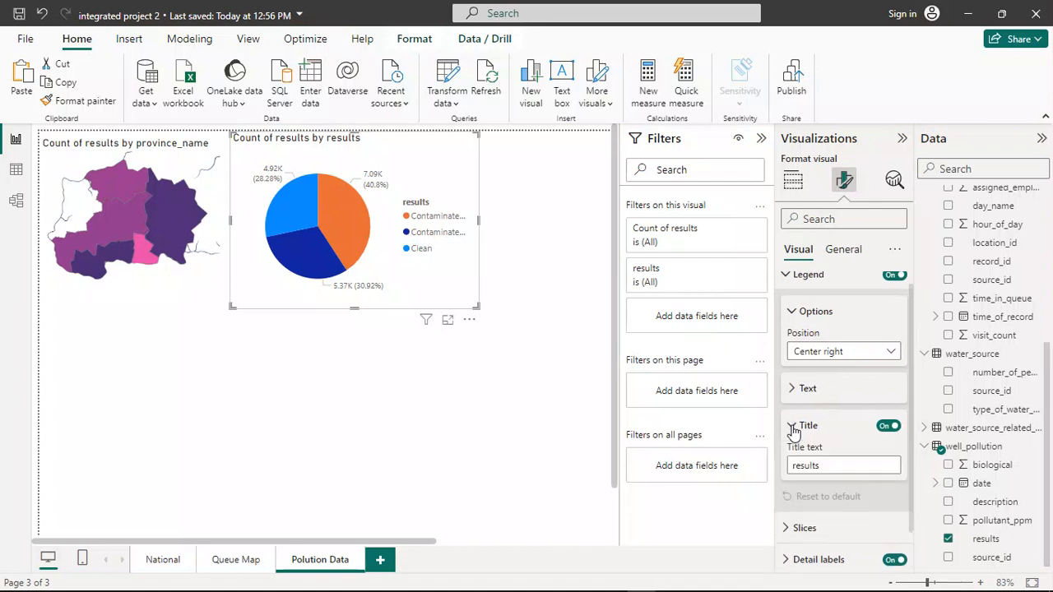
scroll(808, 419, "down", 1)
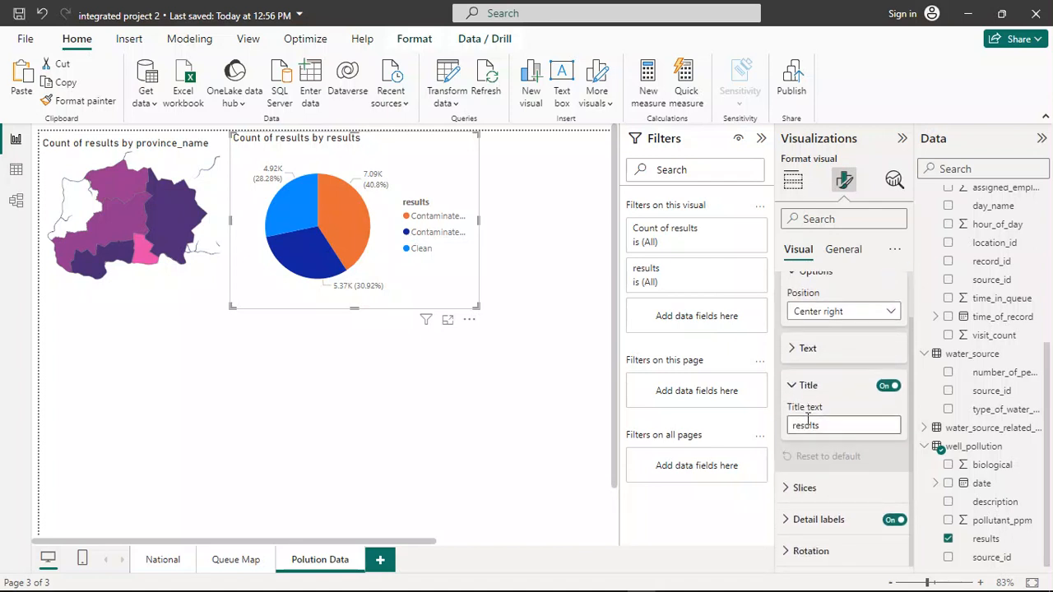
scroll(807, 419, "up", 1)
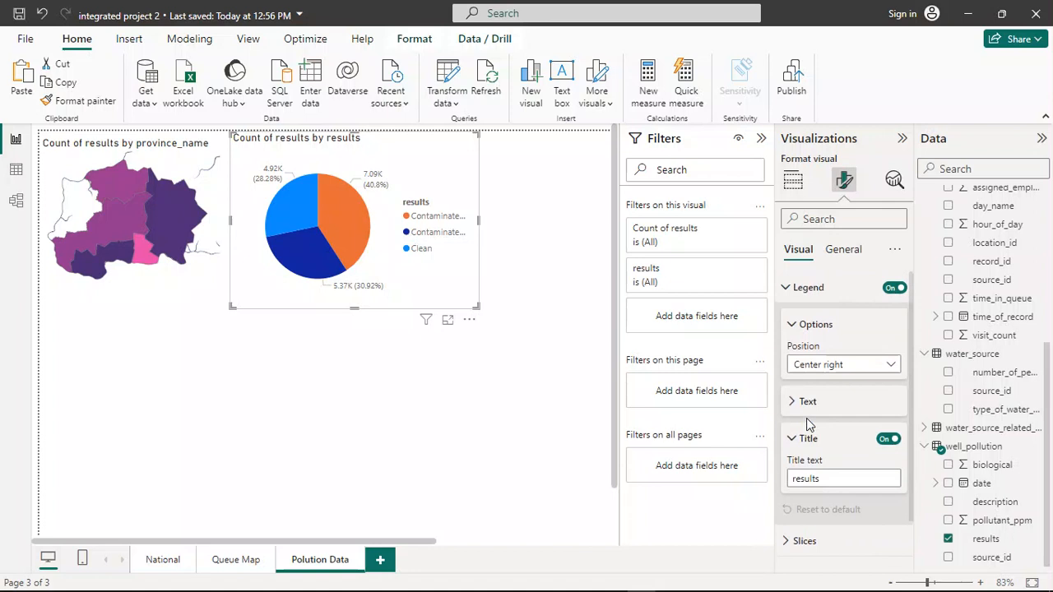
left_click(787, 289)
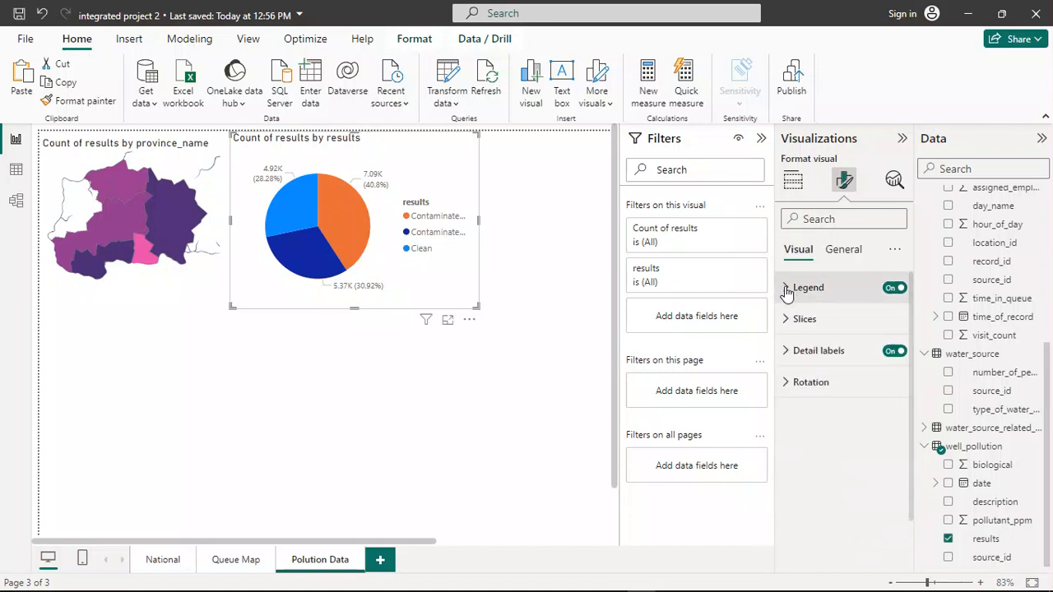
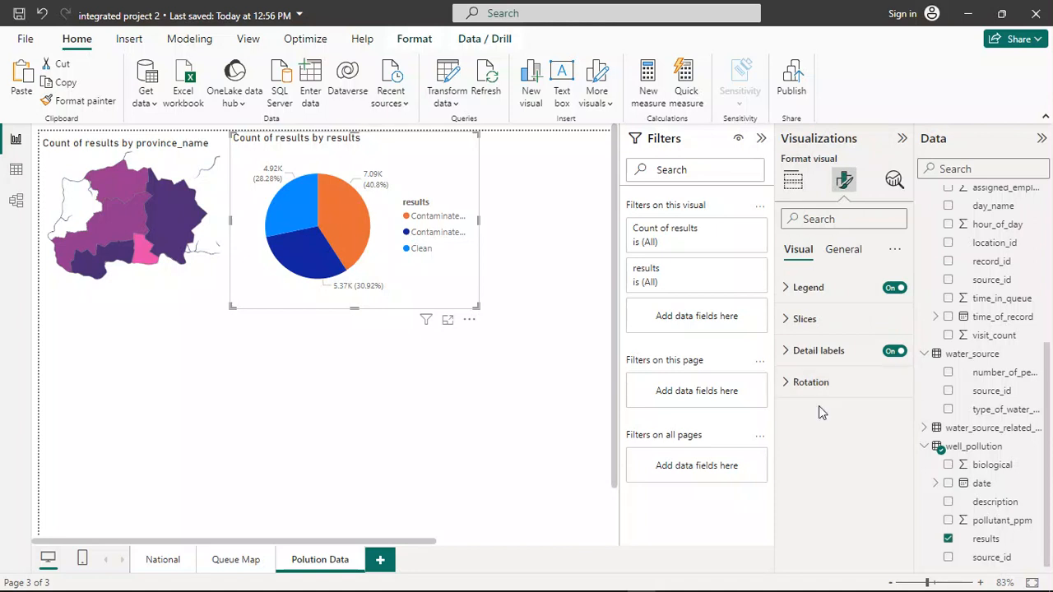
left_click(786, 292)
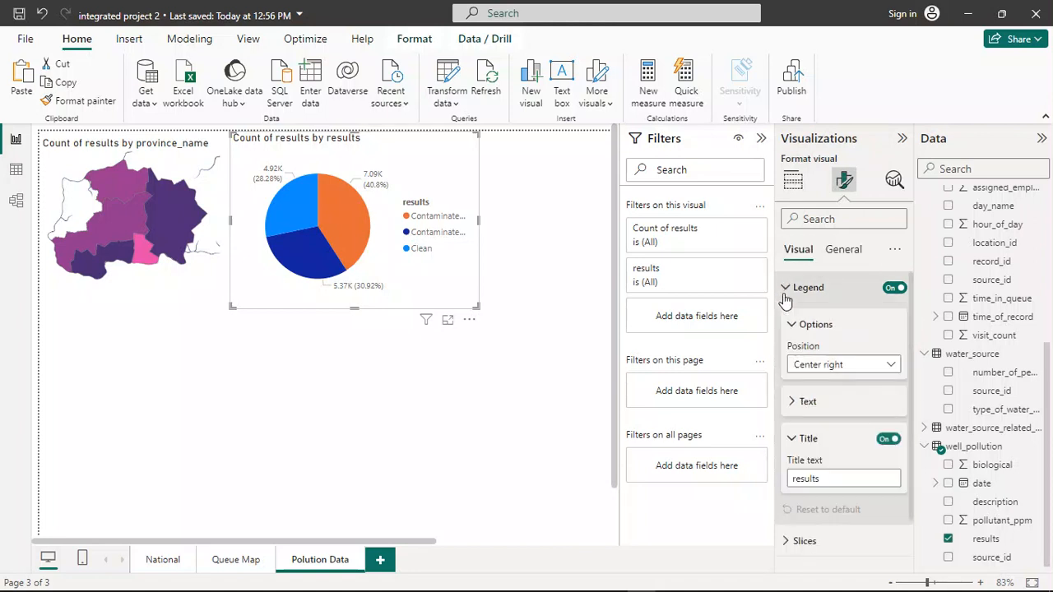
scroll(875, 323, "down", 2)
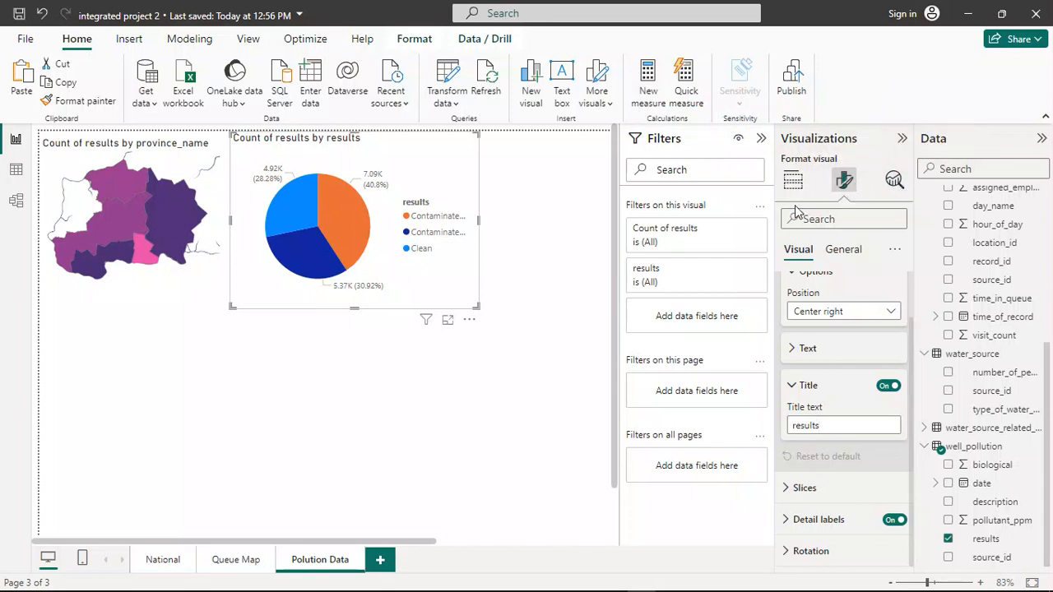
Collapse the Filters pane and widen the pie chart until the legend shows the full category names.
left_click_drag(483, 226, 524, 231)
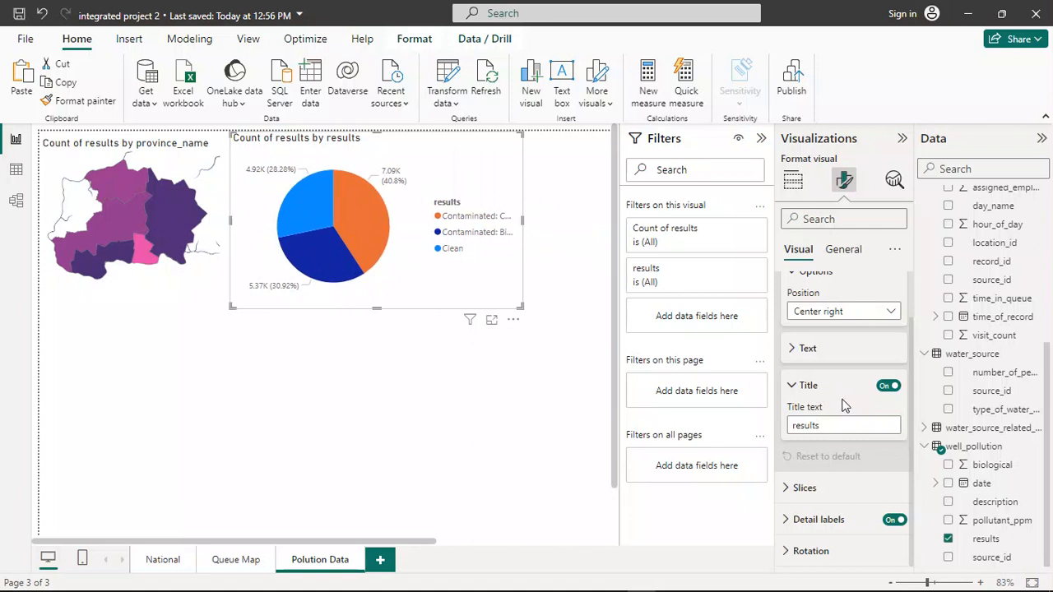
left_click(987, 540)
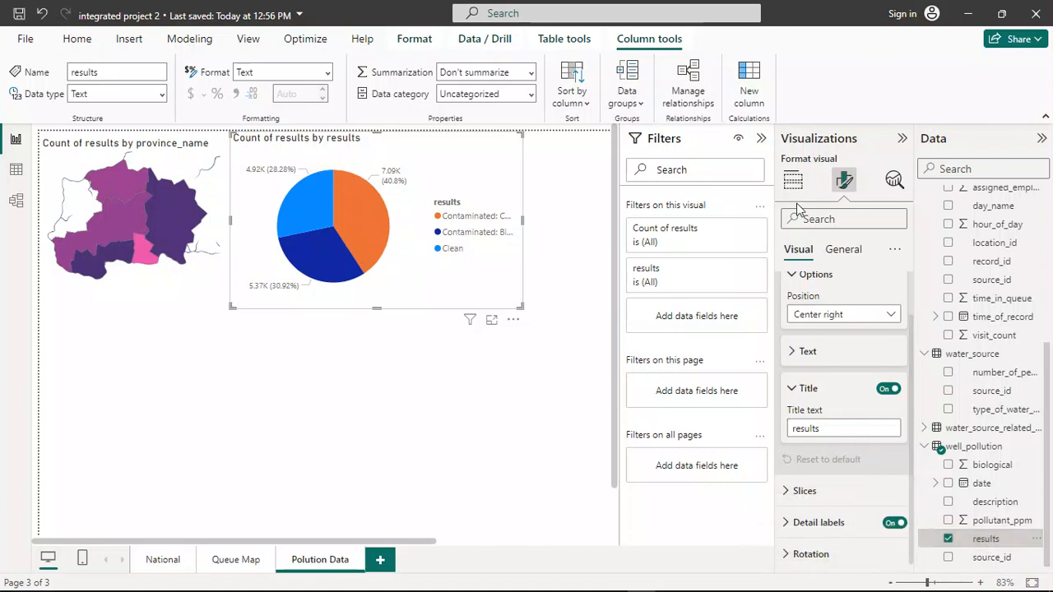
left_click(792, 182)
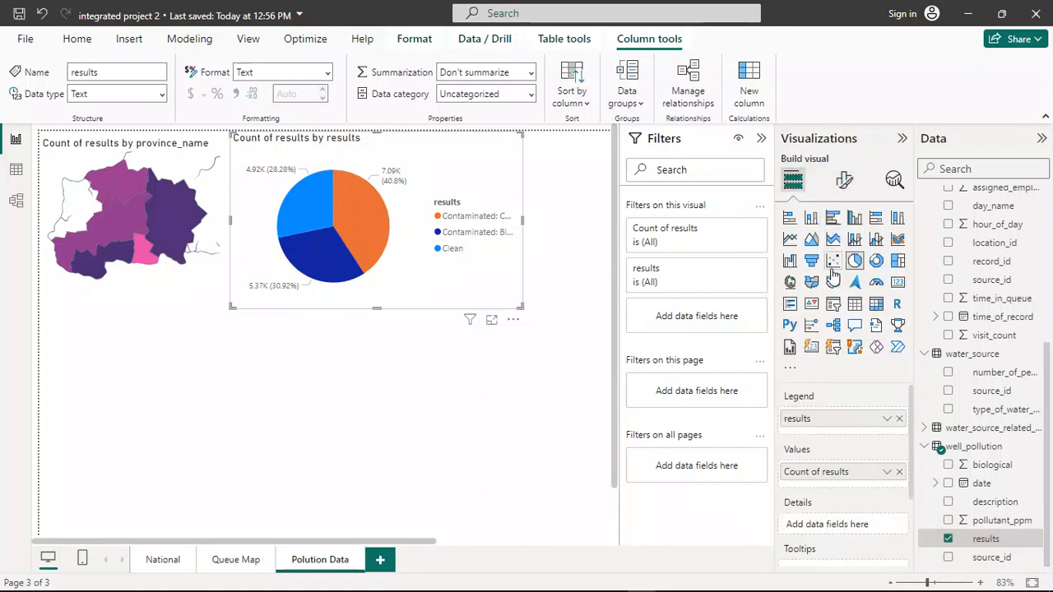
left_click(484, 239)
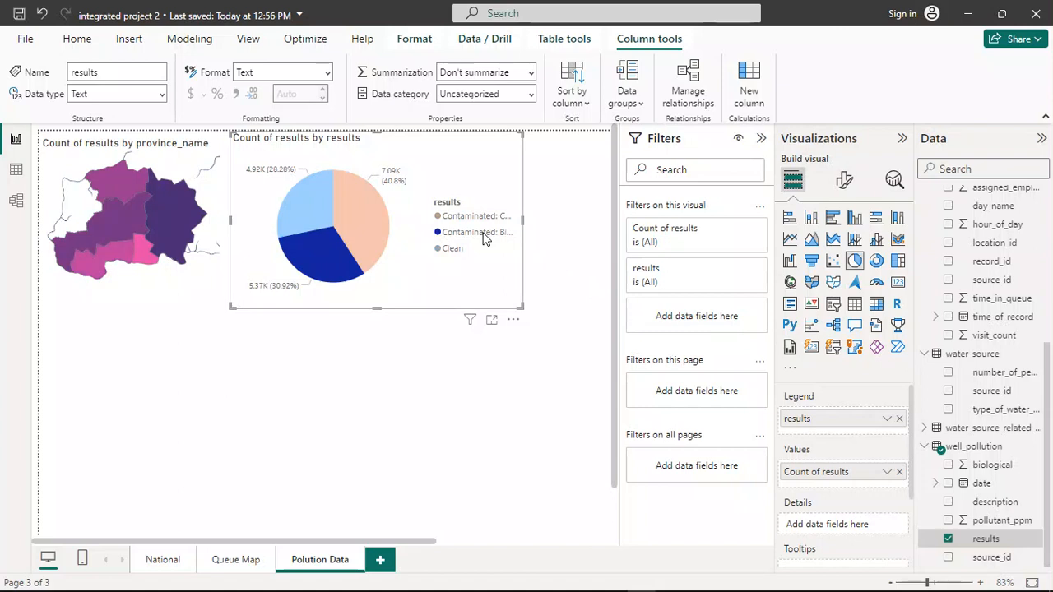
right_click(484, 239)
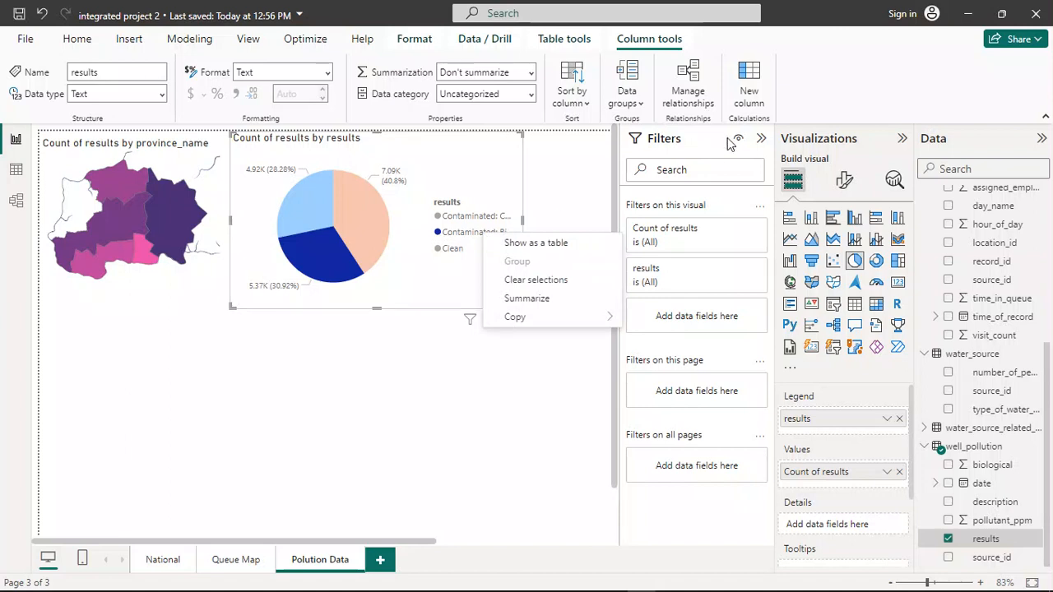
left_click(761, 138)
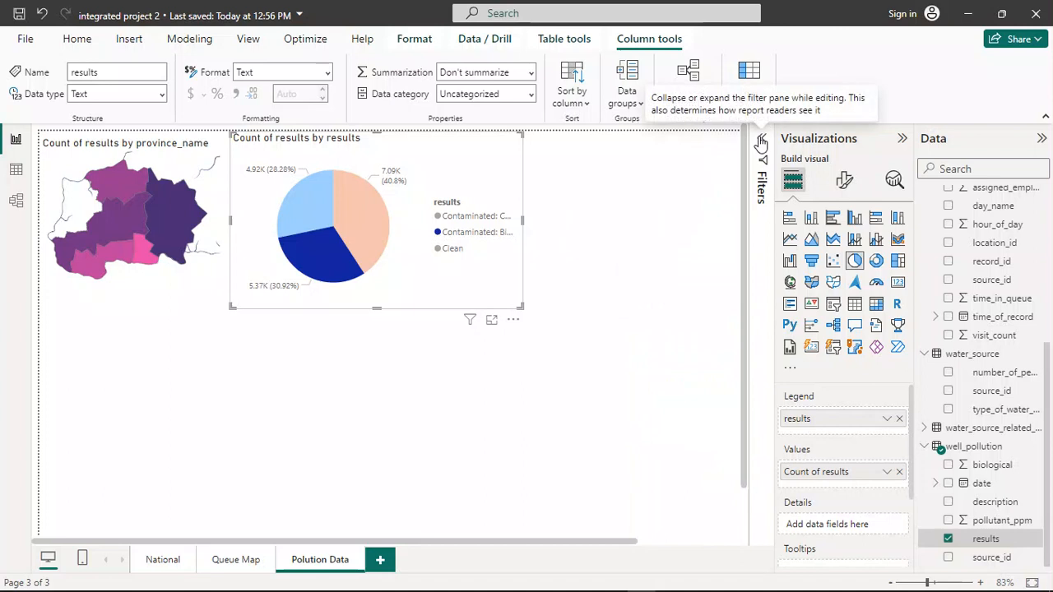
left_click_drag(521, 221, 691, 237)
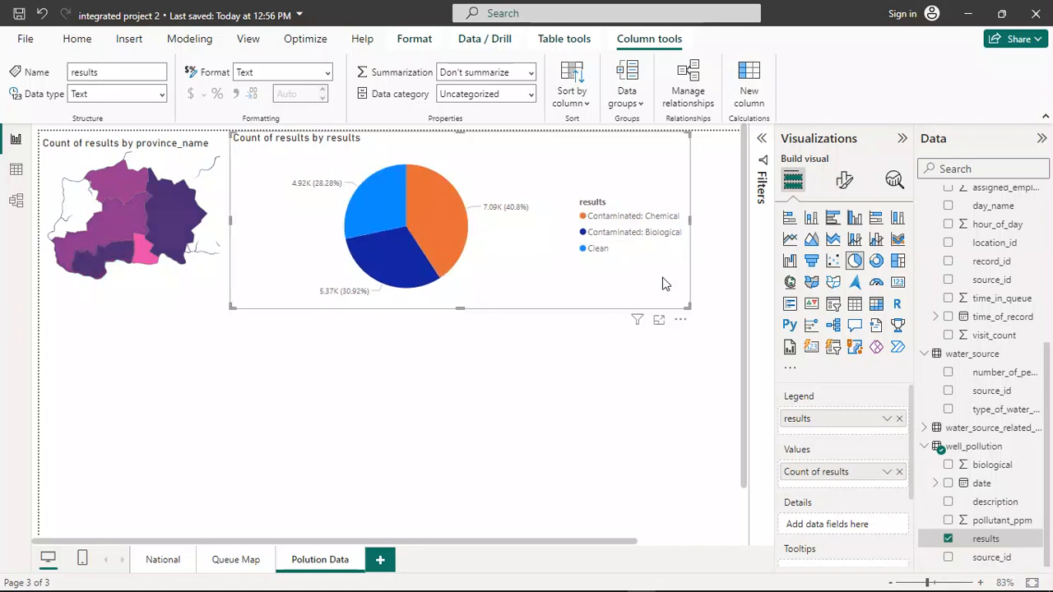
Set the pie chart's legend position to Top center and narrow the chart to just fit the legend row.
left_click(626, 411)
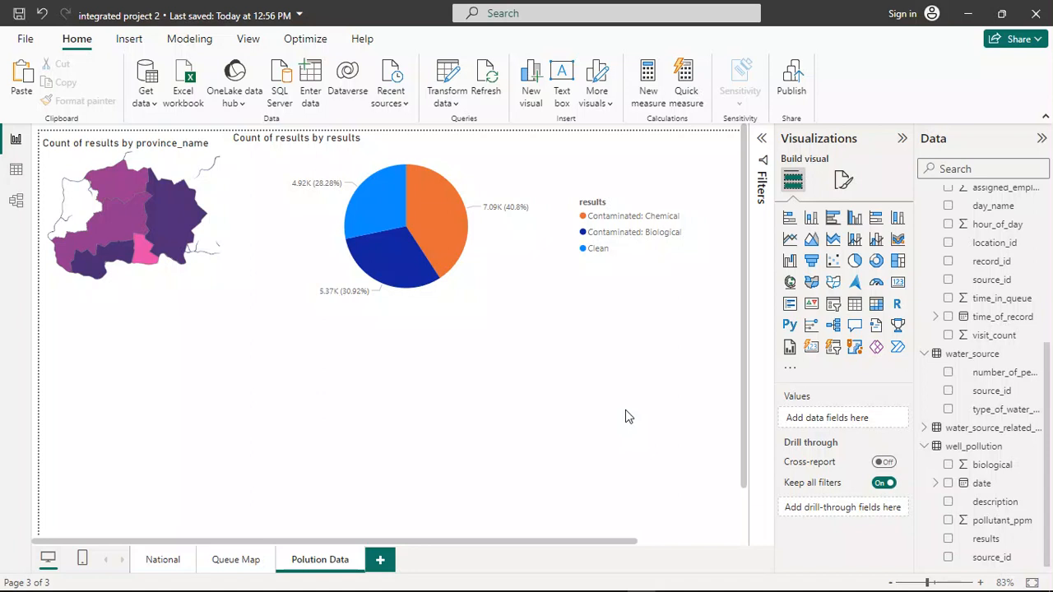
left_click(843, 182)
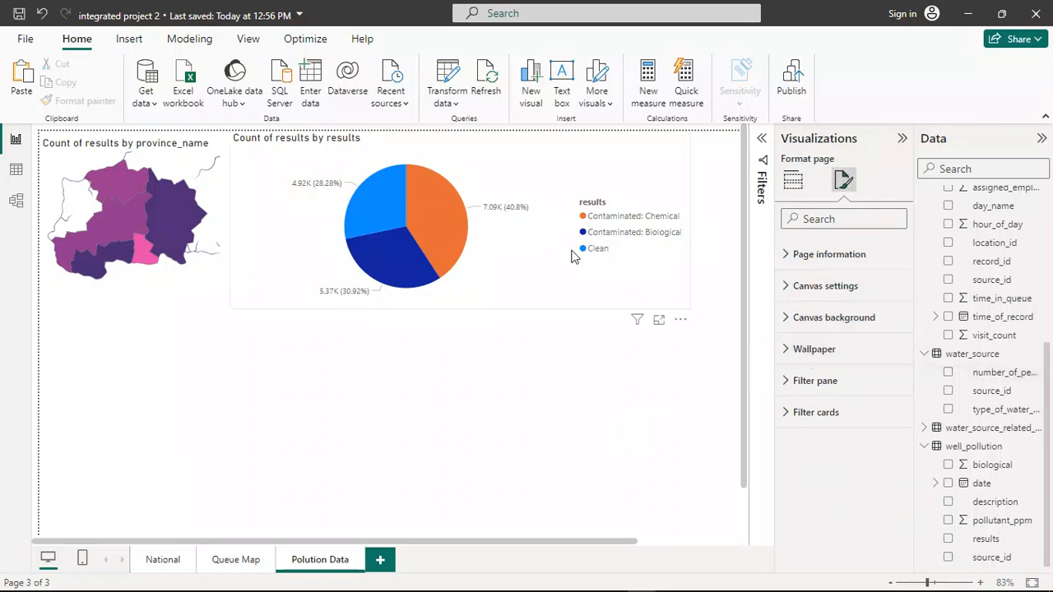
left_click(485, 188)
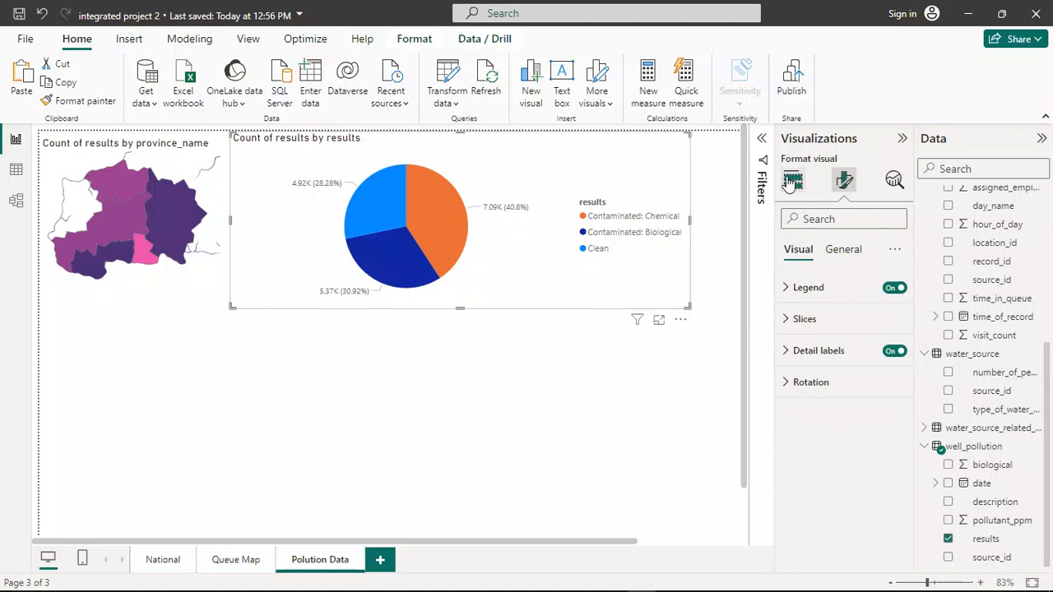
left_click(796, 288)
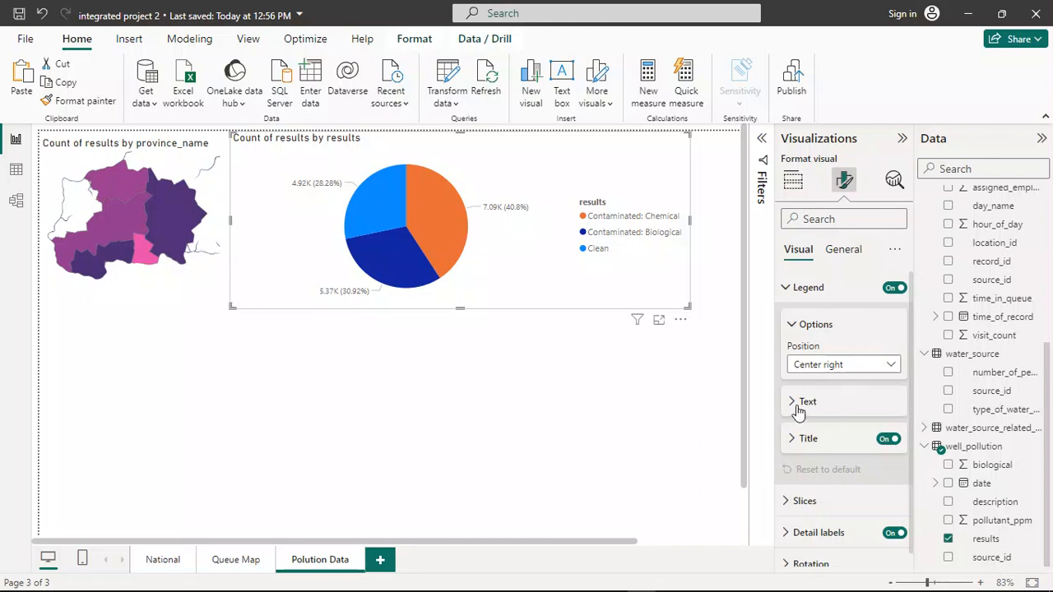
left_click(868, 367)
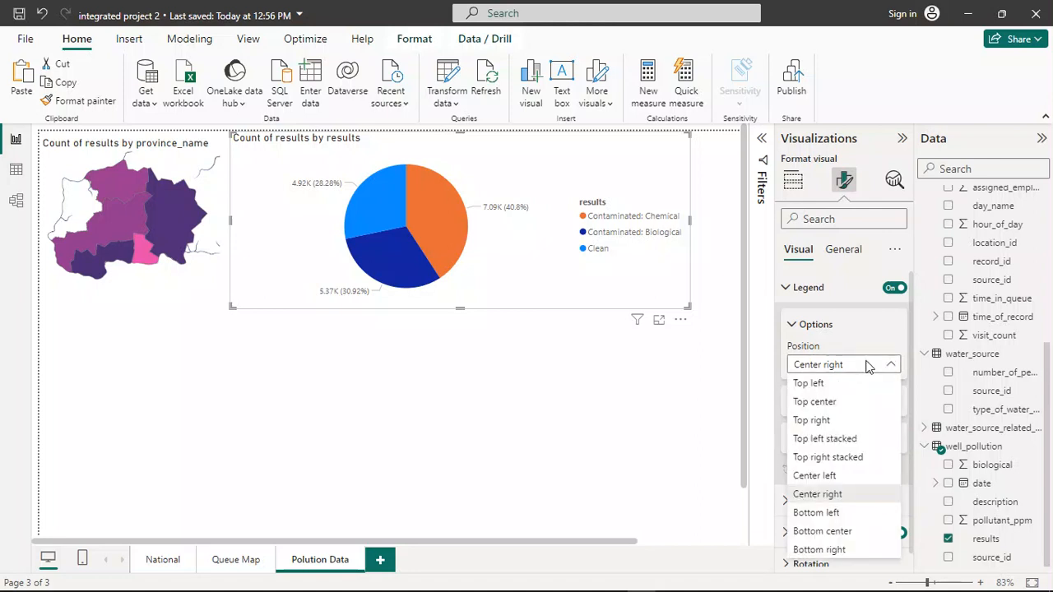
left_click(841, 404)
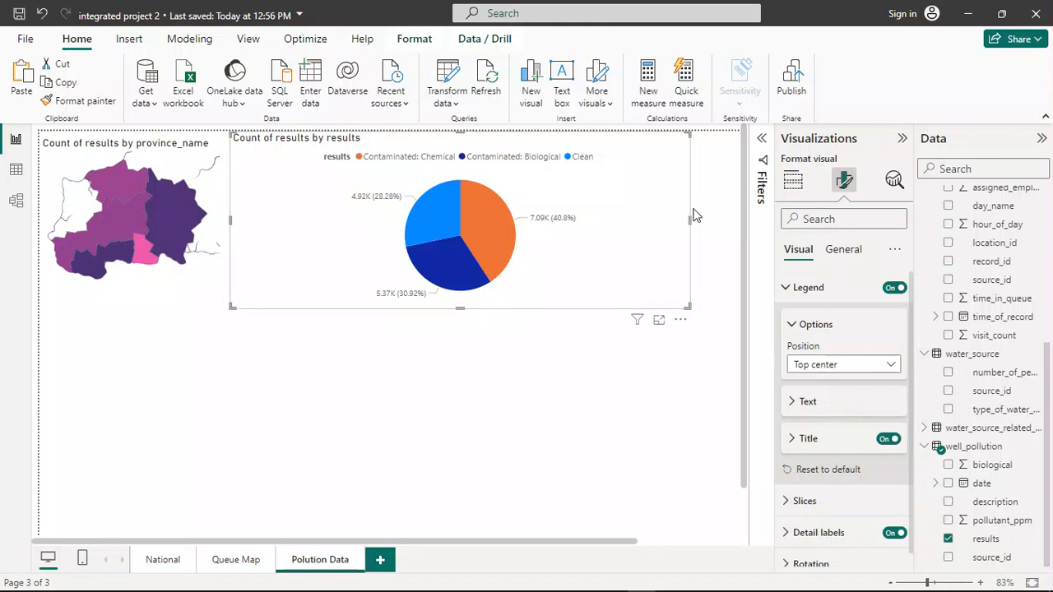
left_click_drag(689, 221, 515, 223)
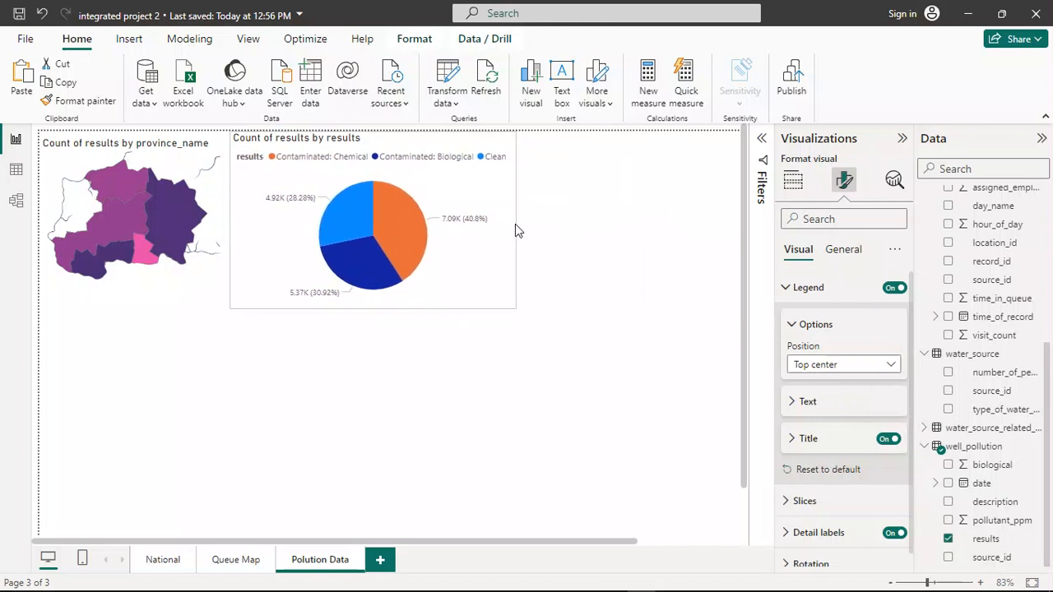
left_click(607, 263)
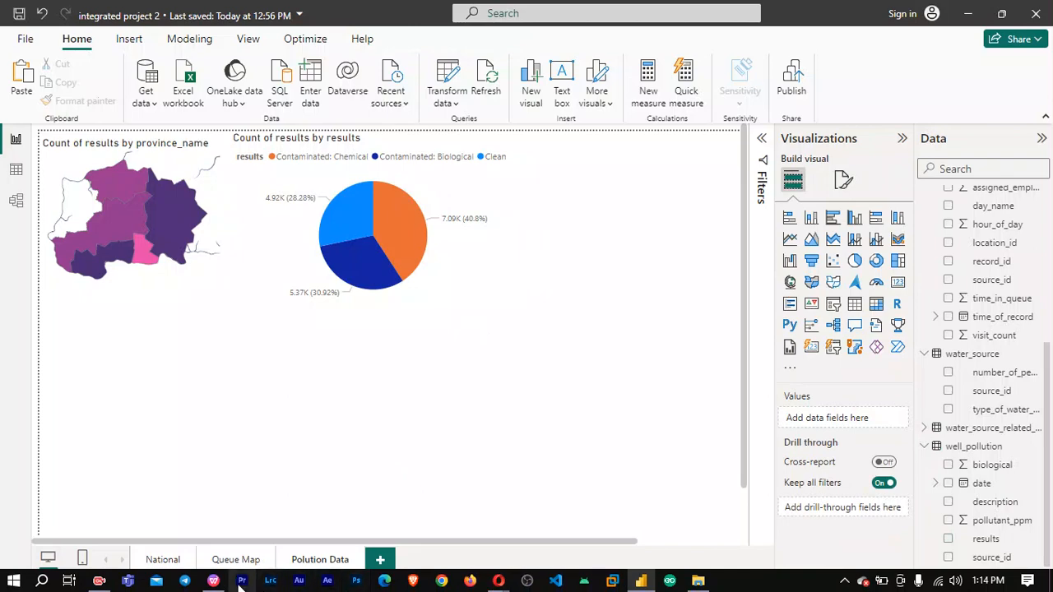
Switch to the project PDF and compare its expected map and pie chart on page 21 with the report page in Power BI.
left_click(213, 582)
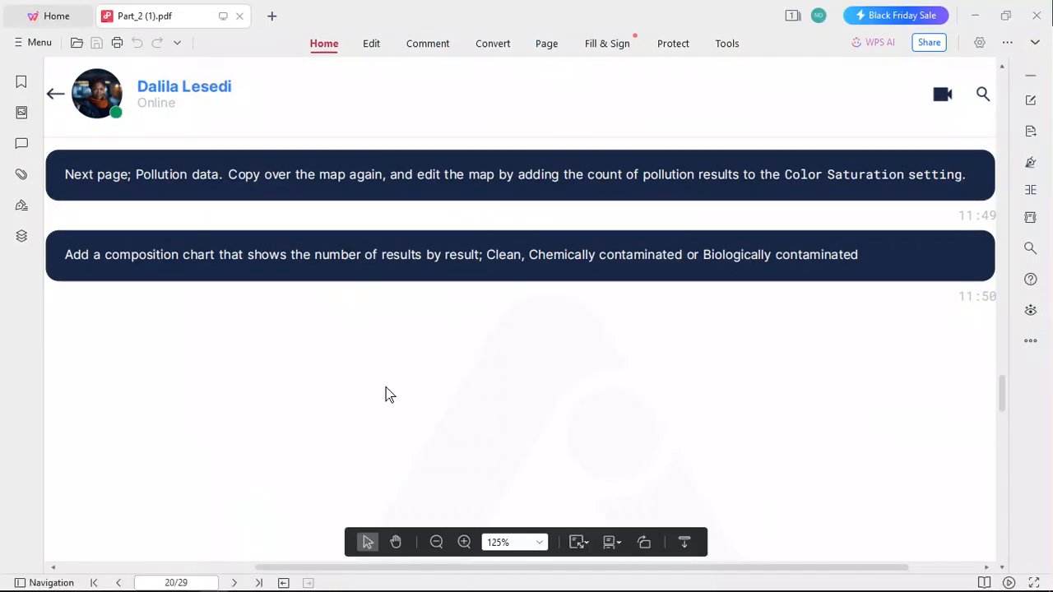
scroll(385, 388, "down", 10)
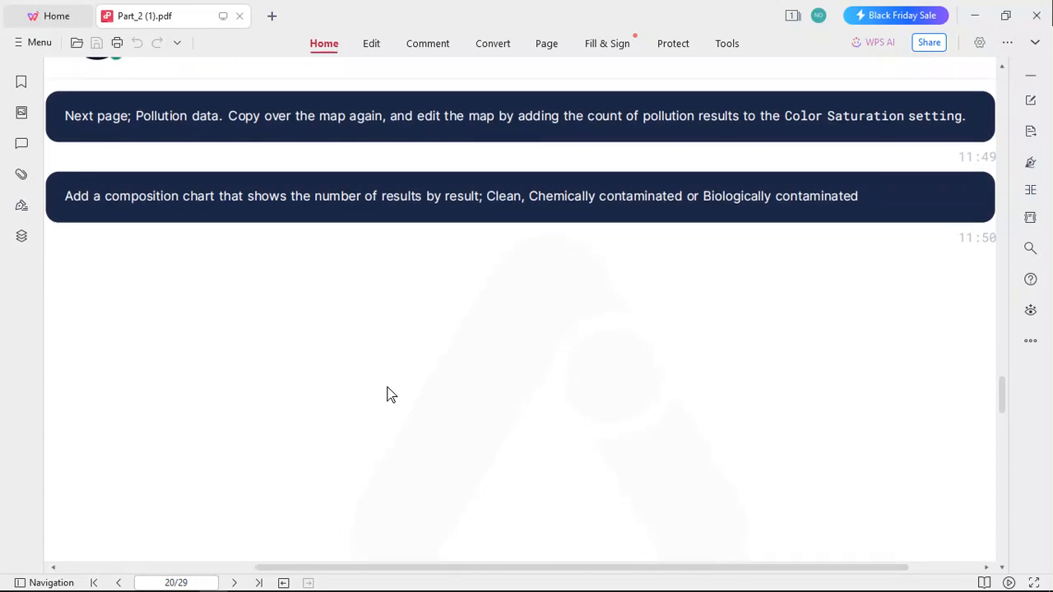
scroll(390, 395, "down", 5)
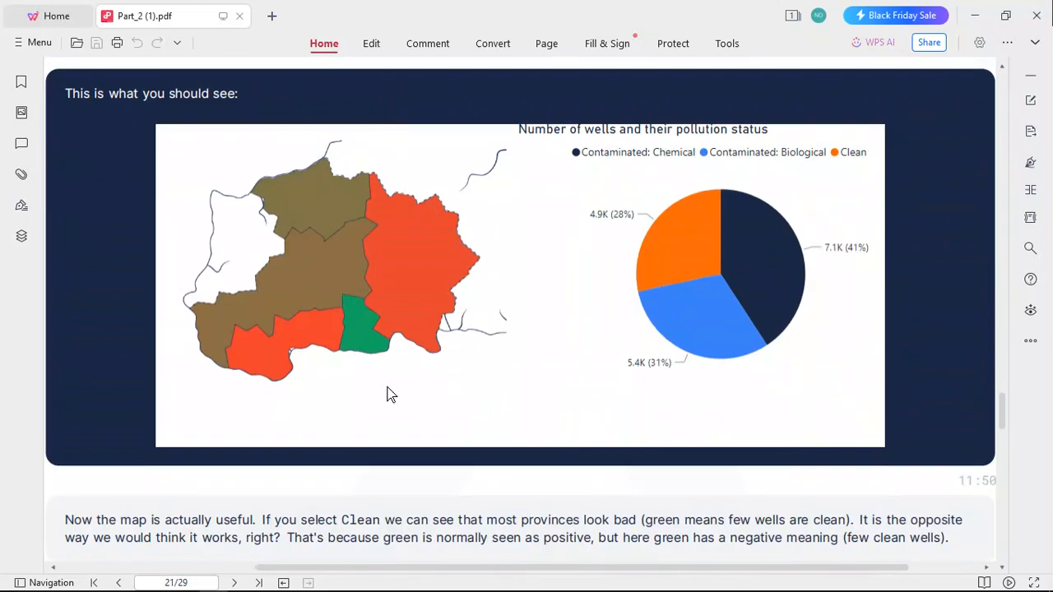
scroll(390, 394, "up", 1)
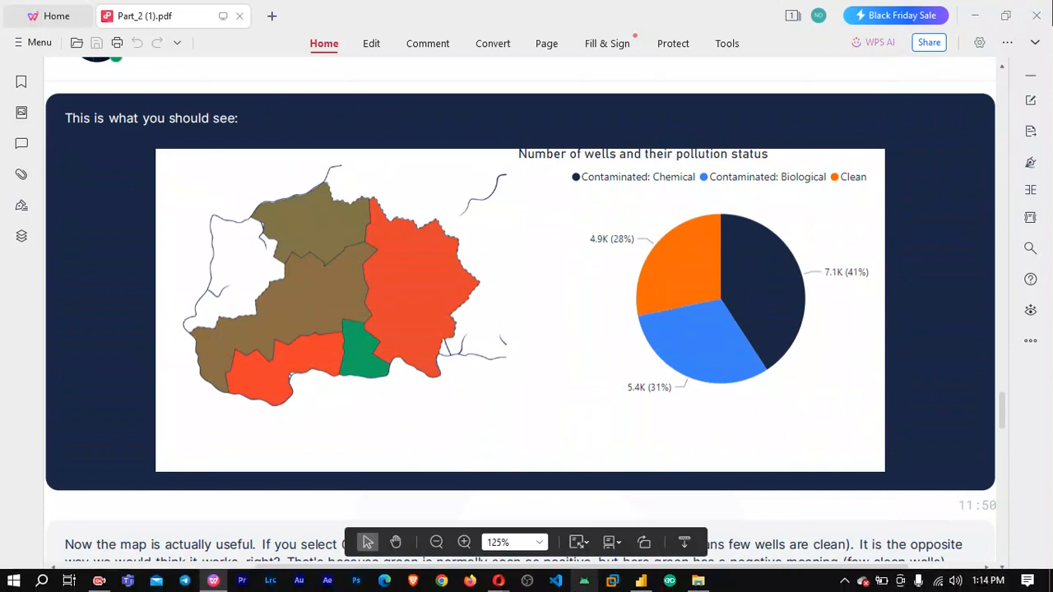
left_click(640, 582)
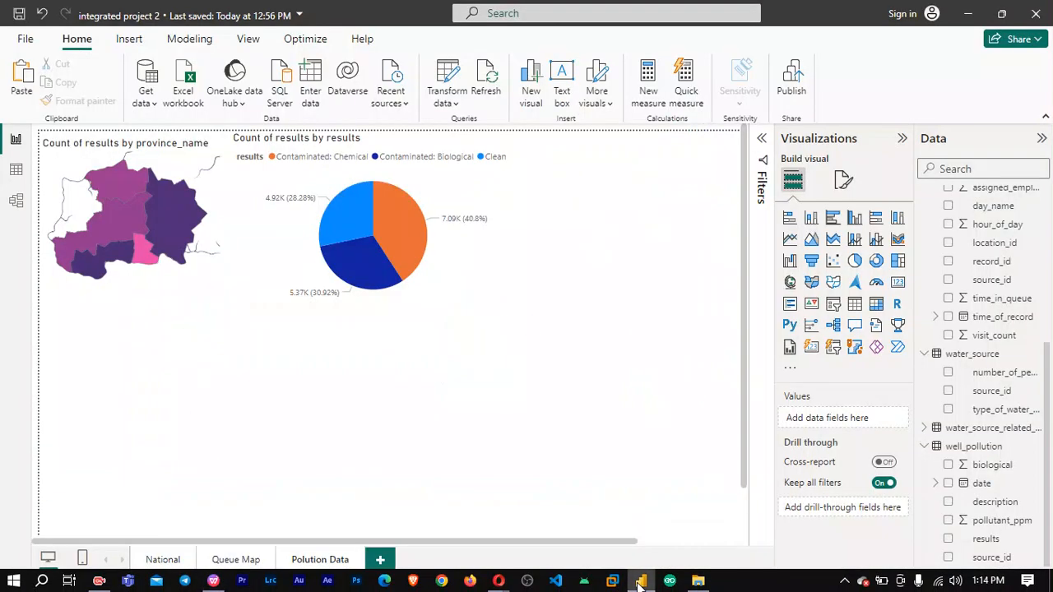
left_click(640, 582)
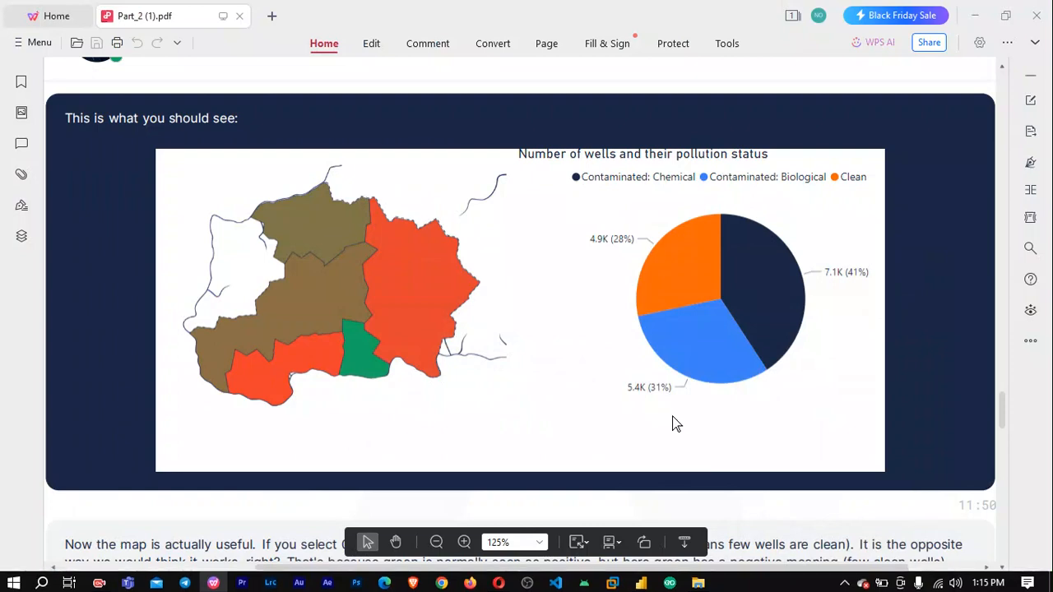
Read the PDF's notes on interpreting the map for clean, biologically contaminated and chemically contaminated wells.
scroll(673, 423, "down", 1)
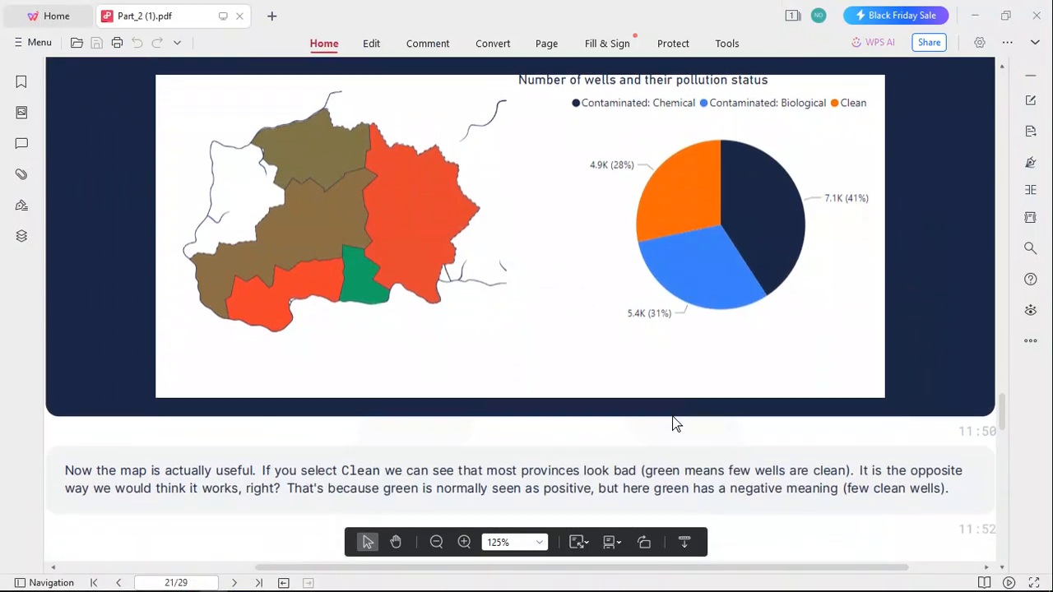
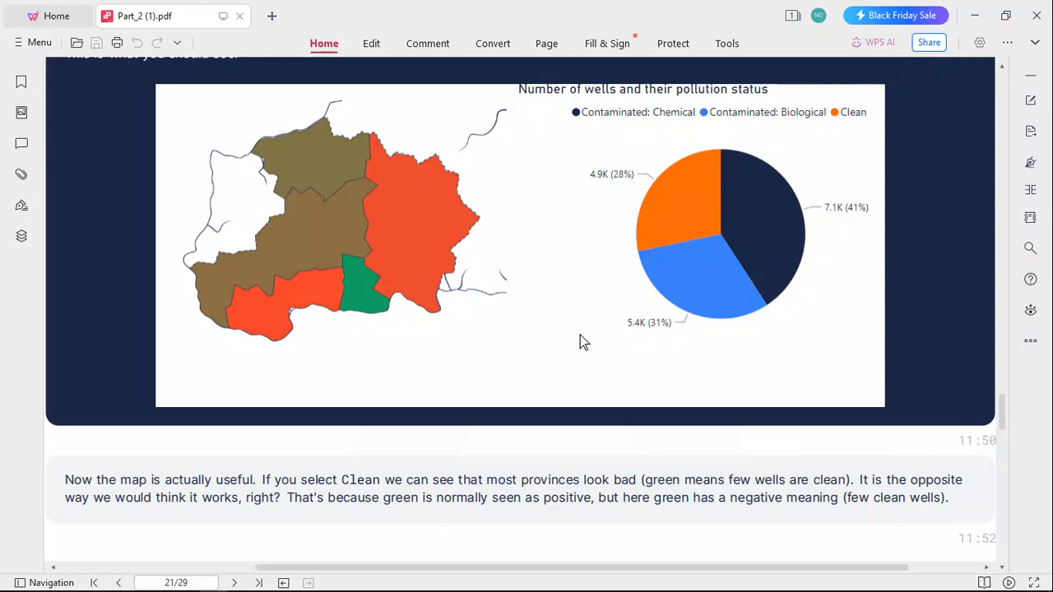
scroll(580, 337, "down", 8)
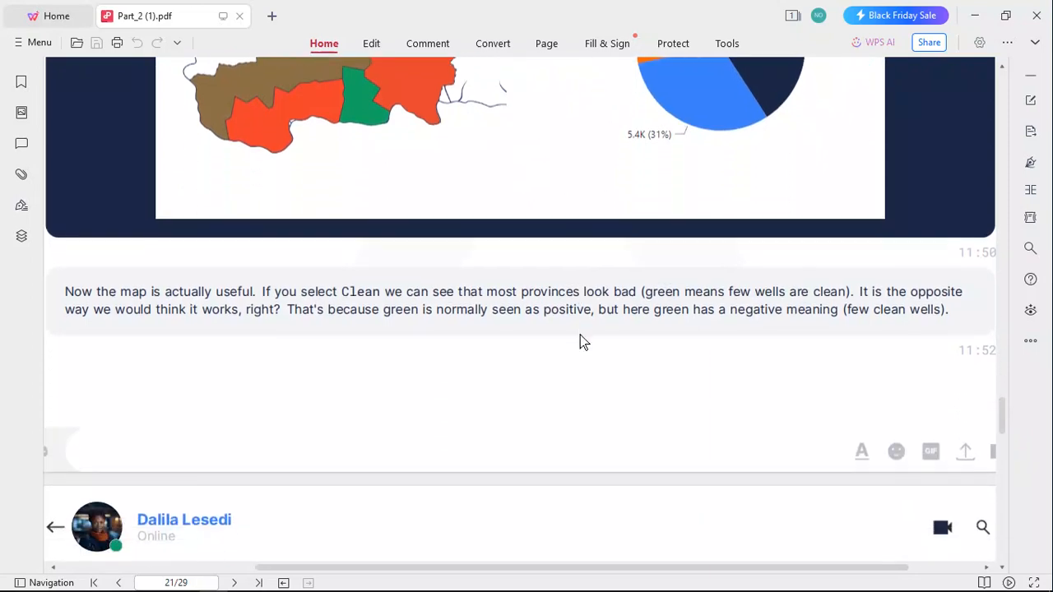
scroll(582, 342, "down", 1)
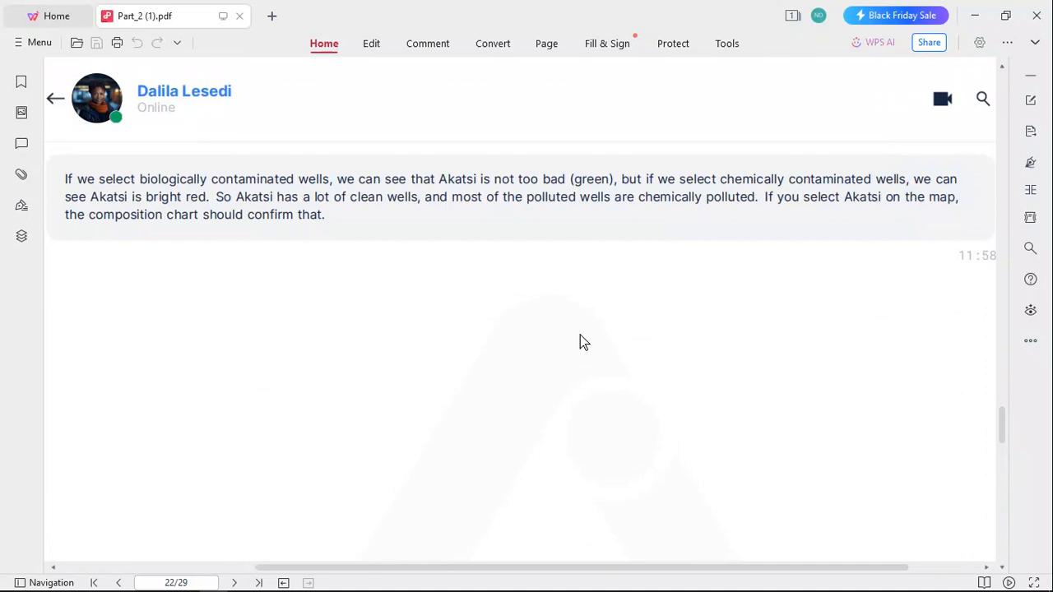
scroll(580, 342, "up", 6)
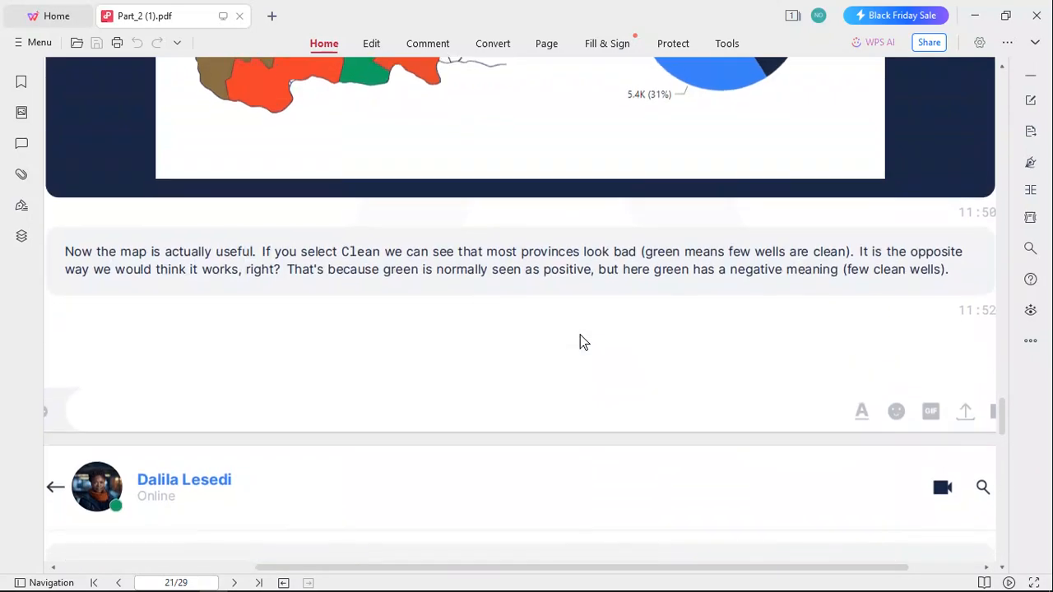
scroll(580, 341, "down", 2)
scroll(580, 341, "up", 5)
scroll(580, 342, "up", 1)
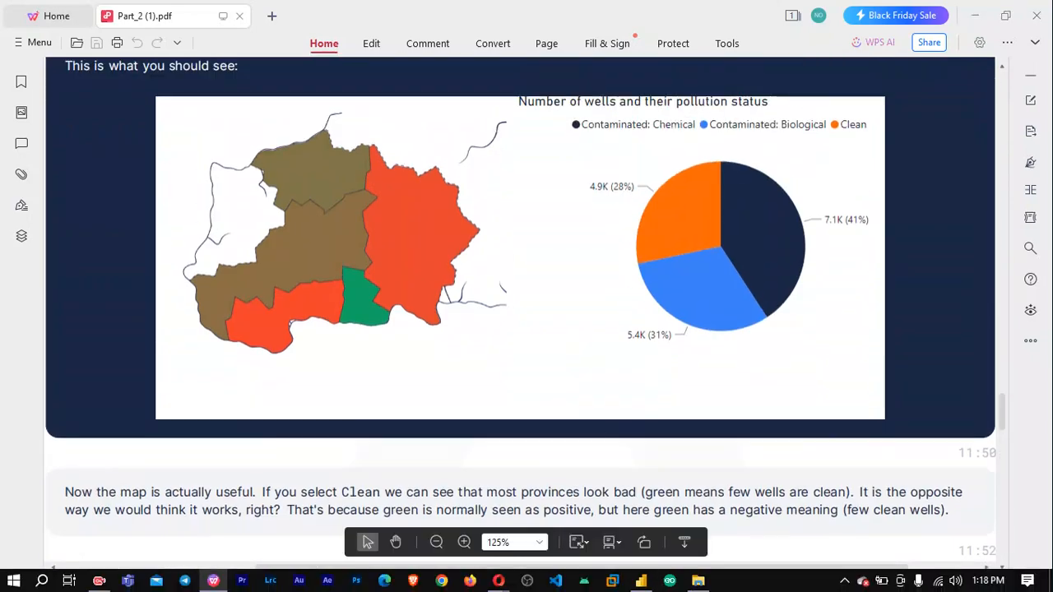
Switch back to Power BI, cross-filter the map by the pie chart's Clean slice and examine the results count per province.
left_click(642, 583)
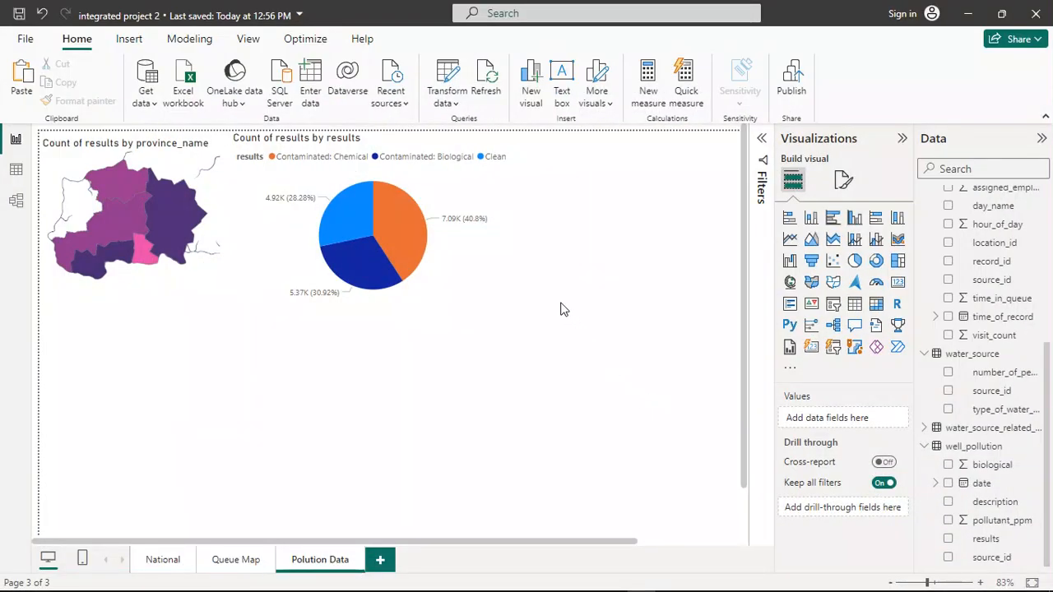
mouse_move(350, 220)
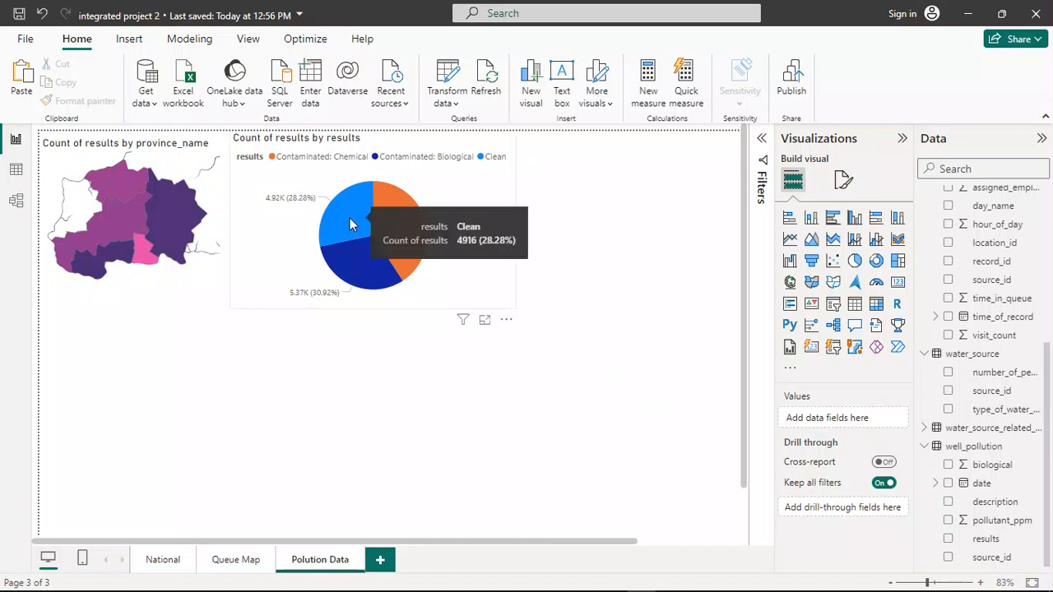
left_click(350, 218)
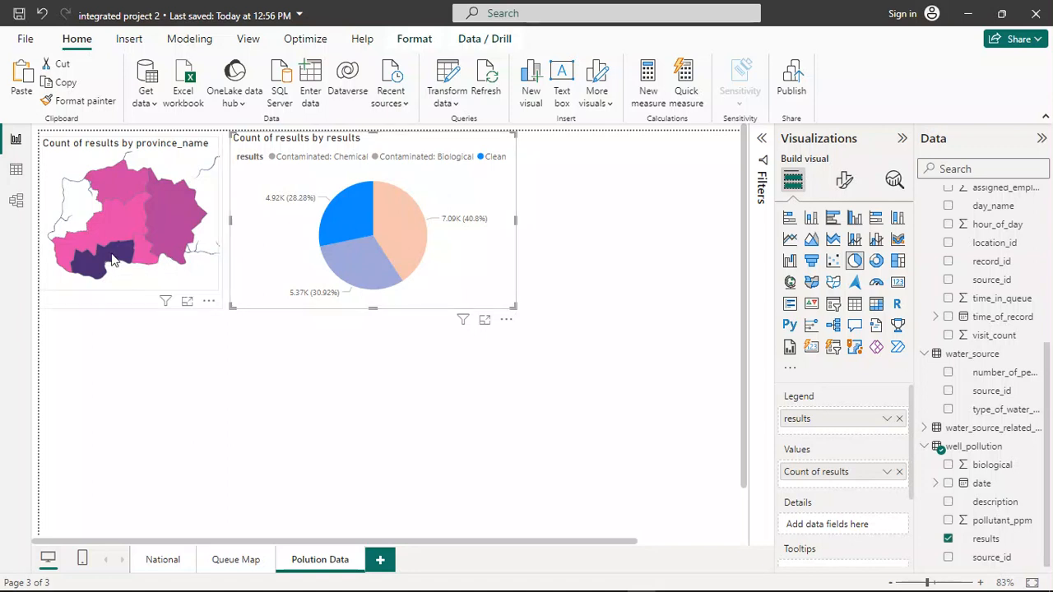
mouse_move(112, 260)
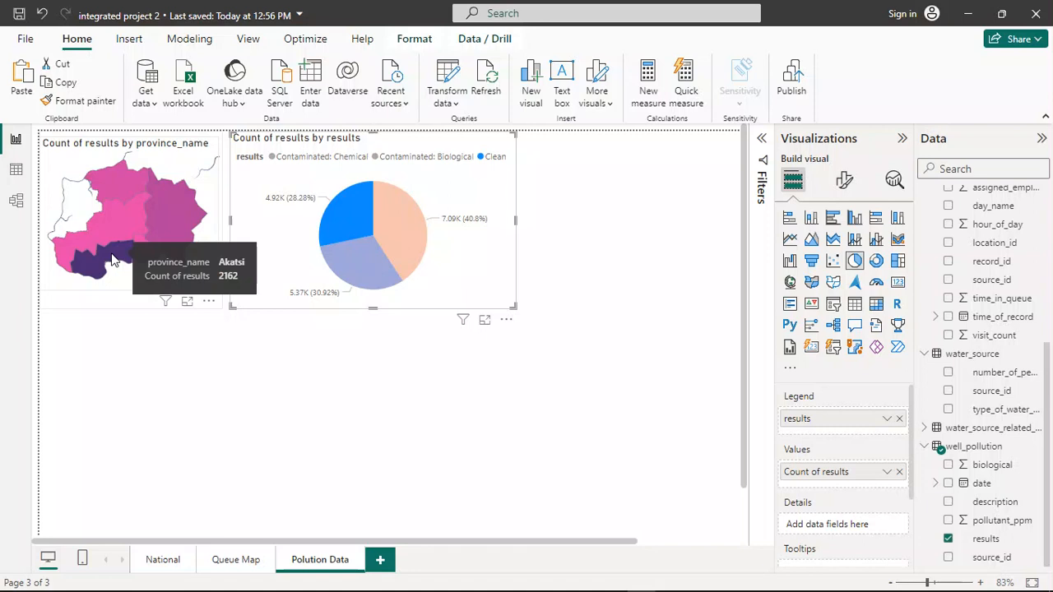
mouse_move(367, 219)
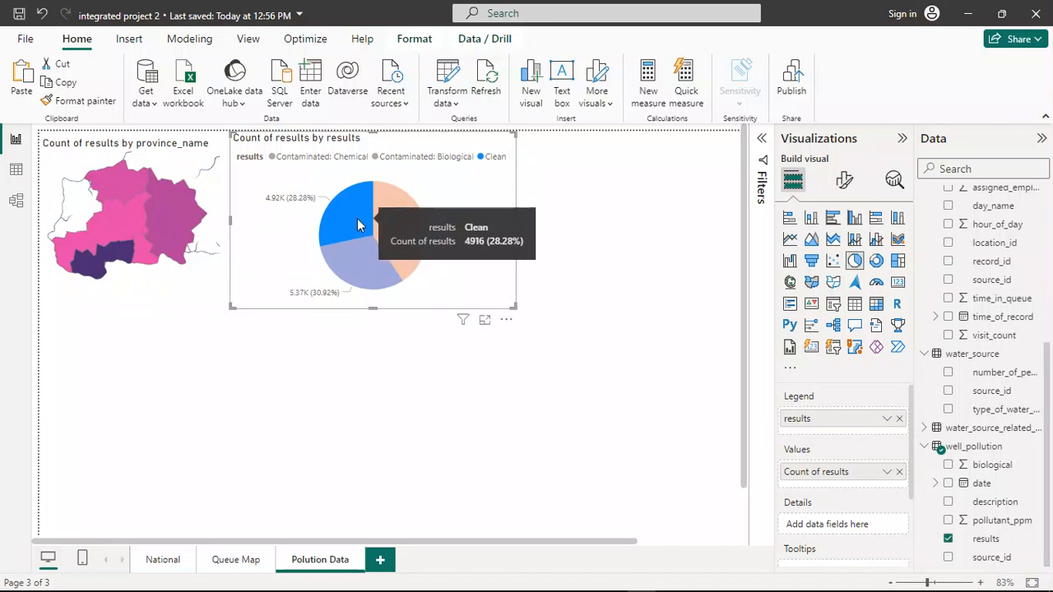
mouse_move(161, 224)
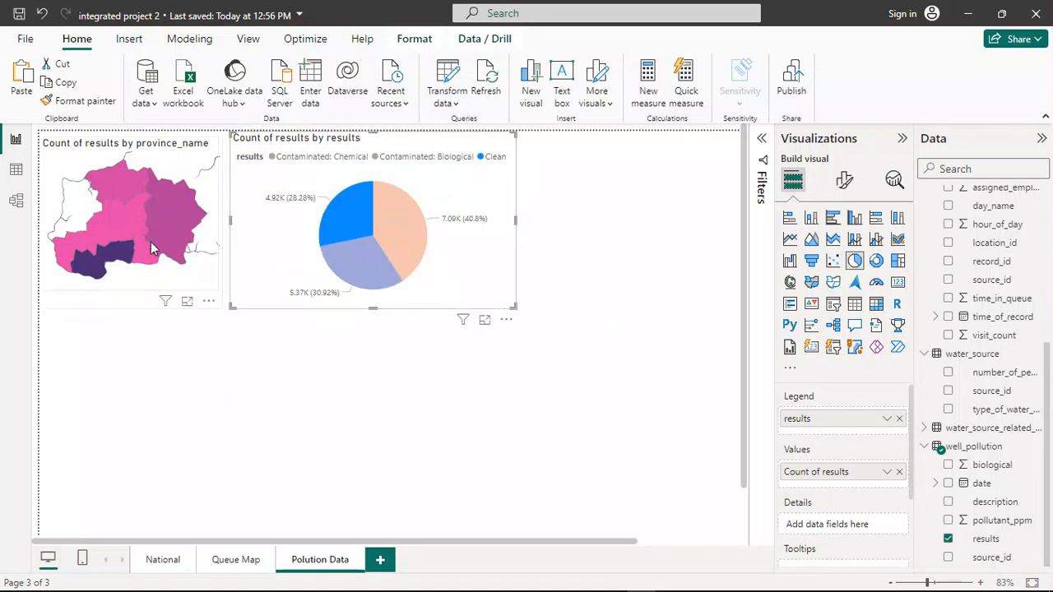
mouse_move(333, 232)
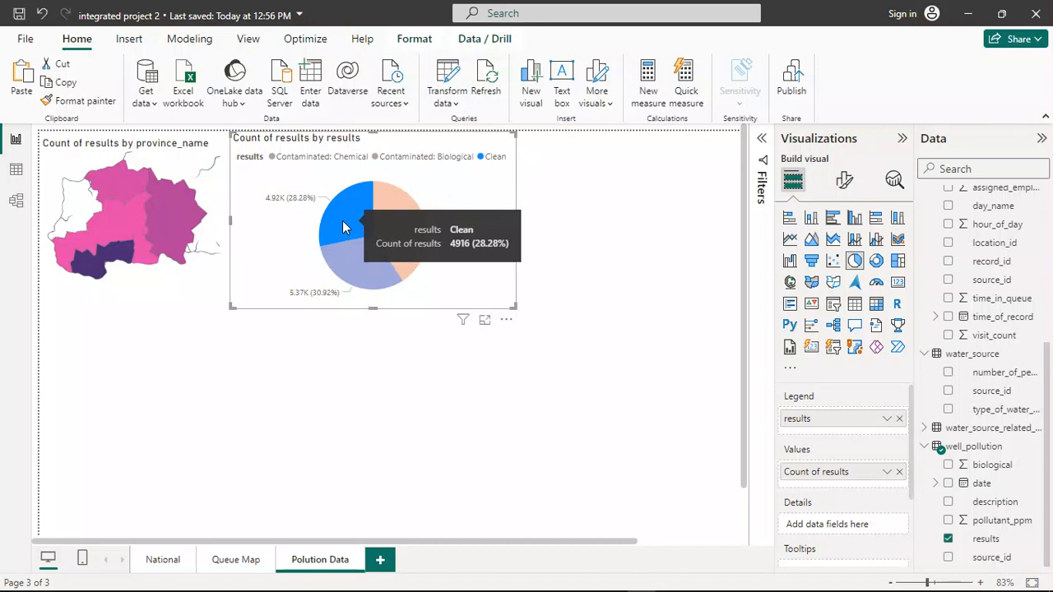
Toggle the Clean slice's selection off and on, and check the pie chart's legend, values, details and tooltip fields.
left_click(342, 220)
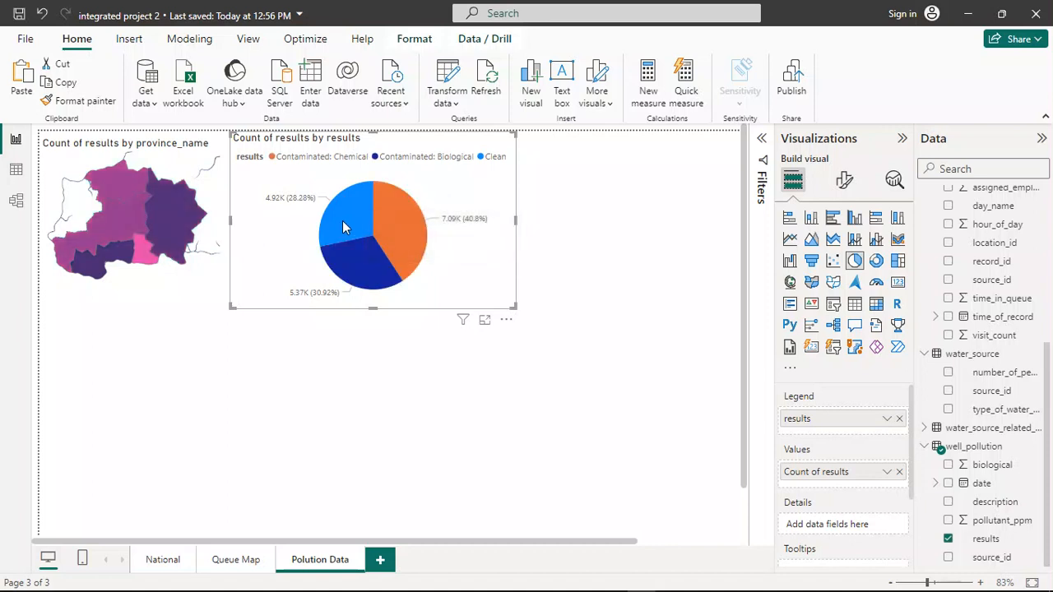
left_click(355, 228)
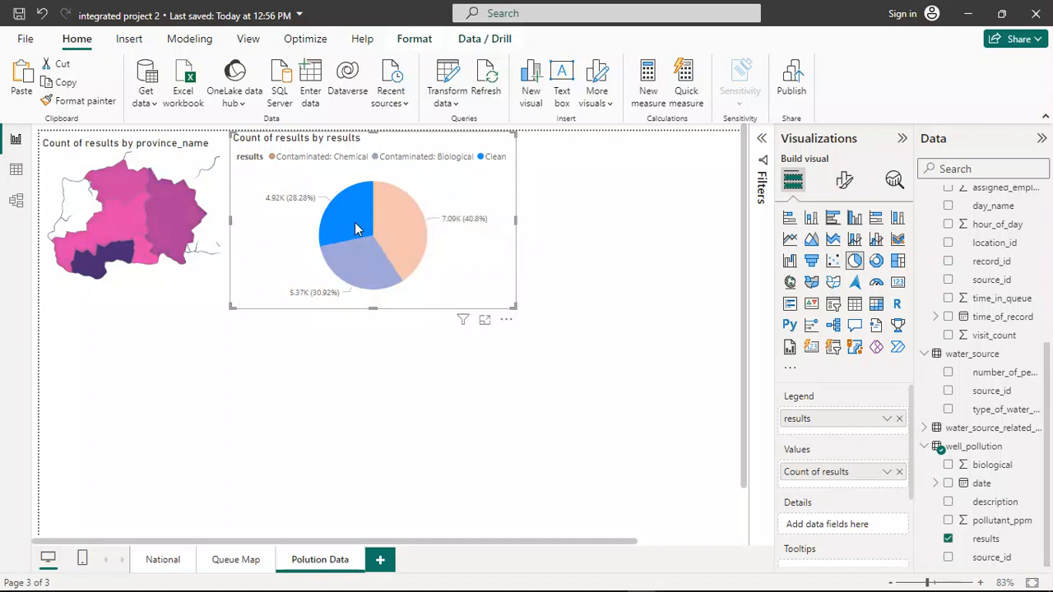
mouse_move(344, 214)
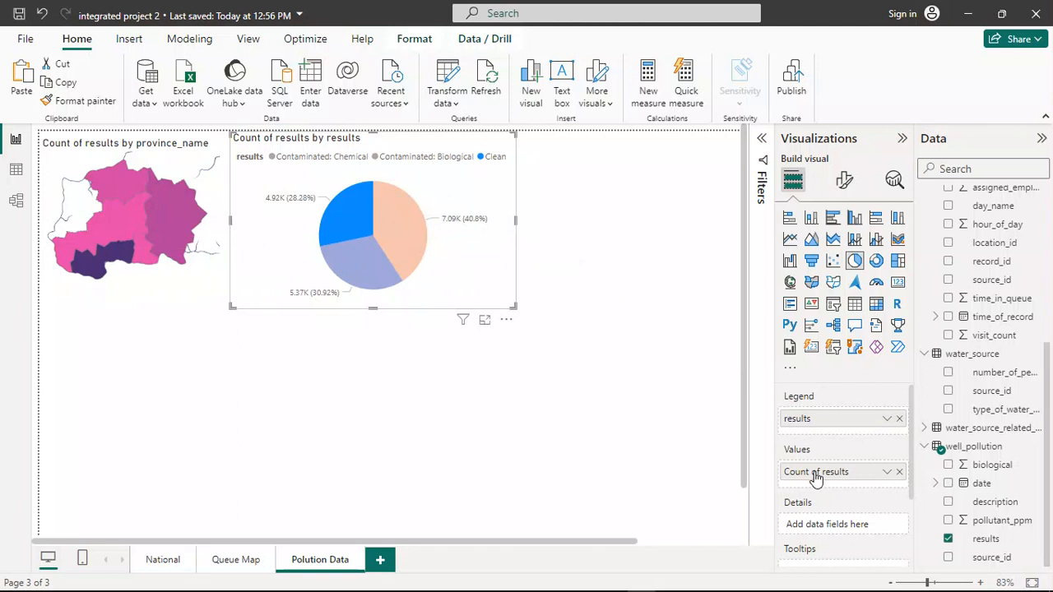
scroll(859, 465, "down", 2)
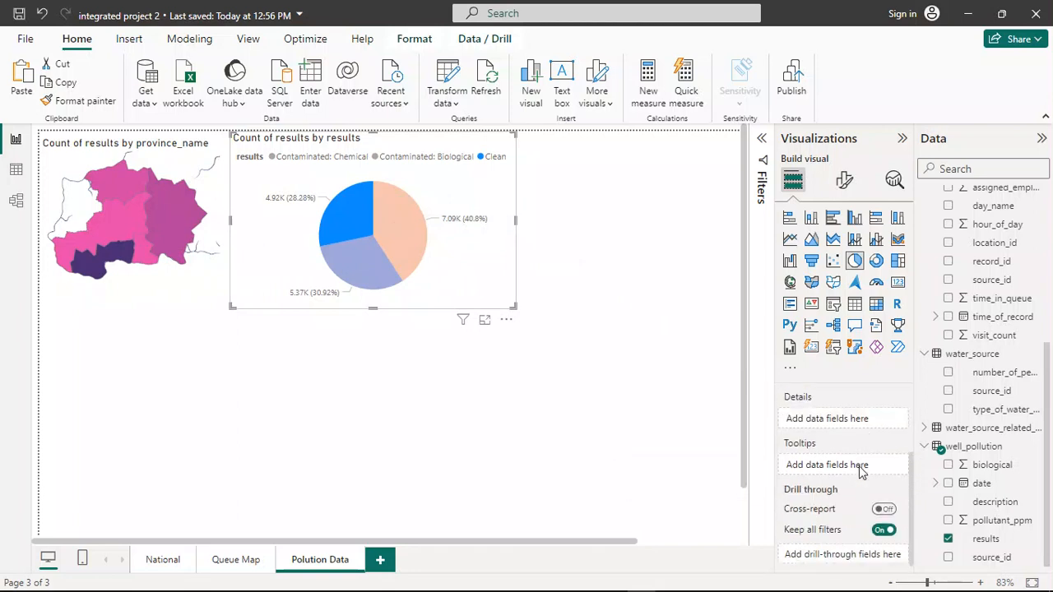
scroll(859, 466, "up", 2)
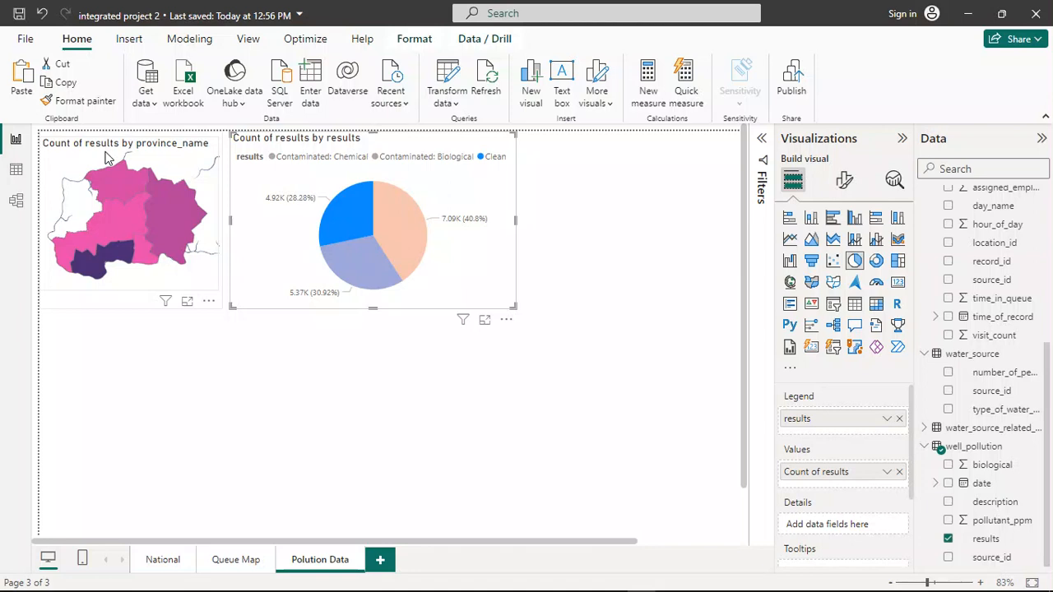
Compare the map's province colouring for the Clean, Contaminated: Biological and Contaminated: Chemical slices in turn.
left_click(349, 220)
left_click(349, 221)
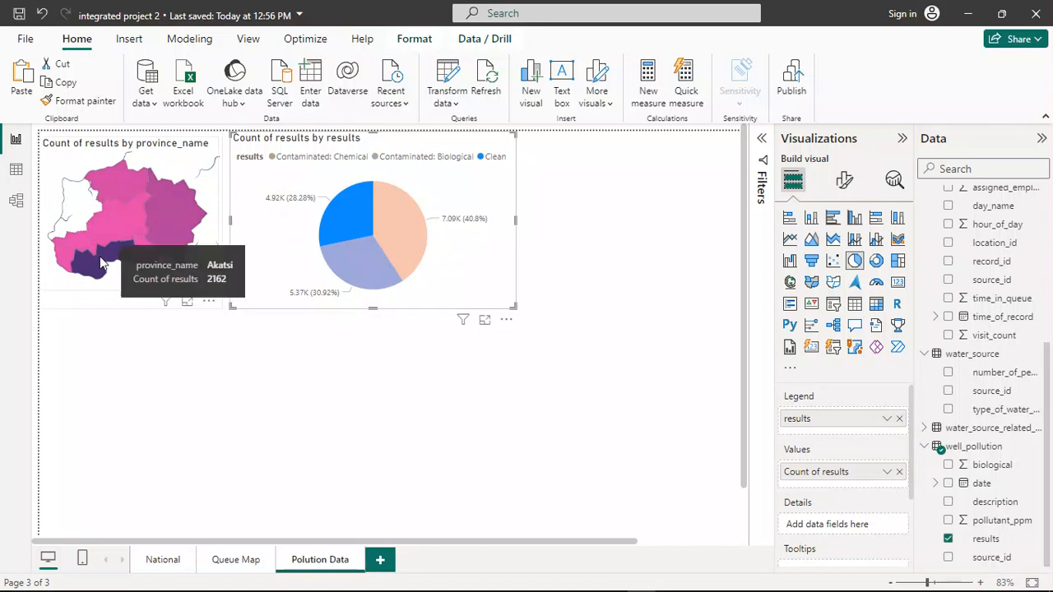
mouse_move(370, 274)
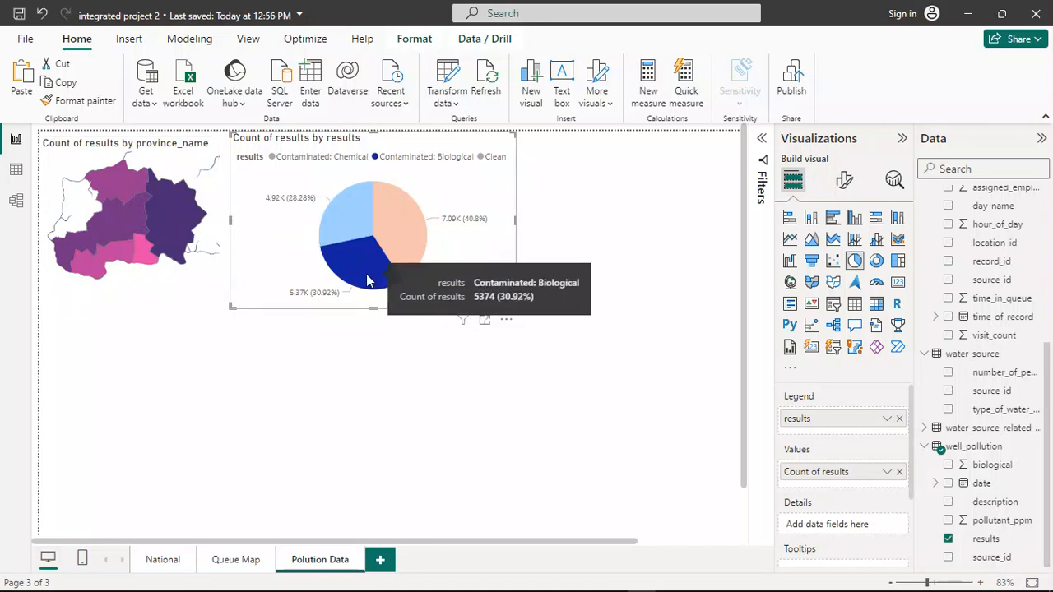
left_click(387, 230)
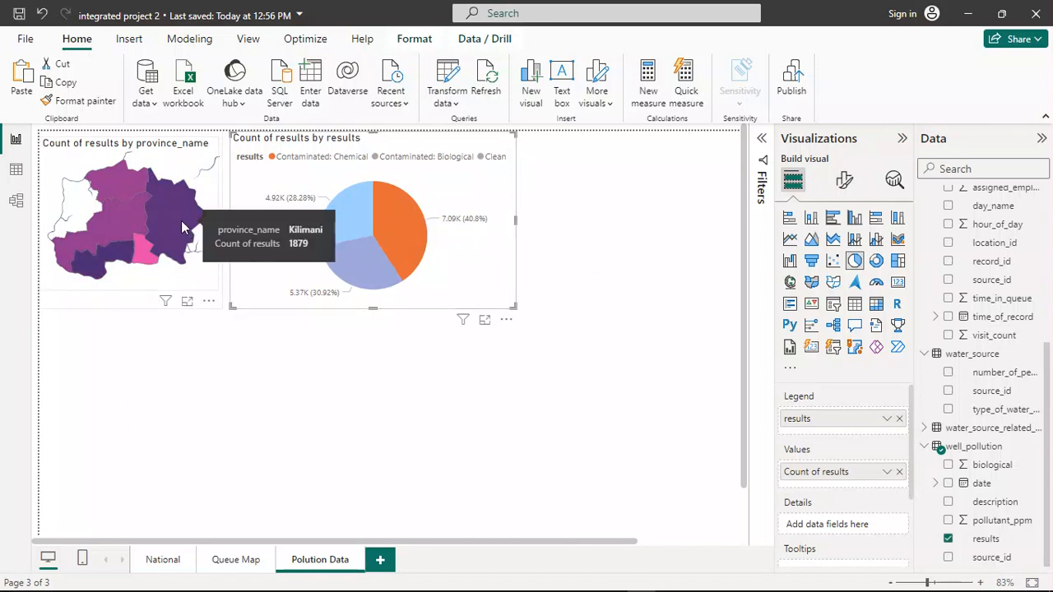
Cross-filter the province map by the pie chart's Clean slice, examine the colouring, and clear the selection.
left_click(426, 421)
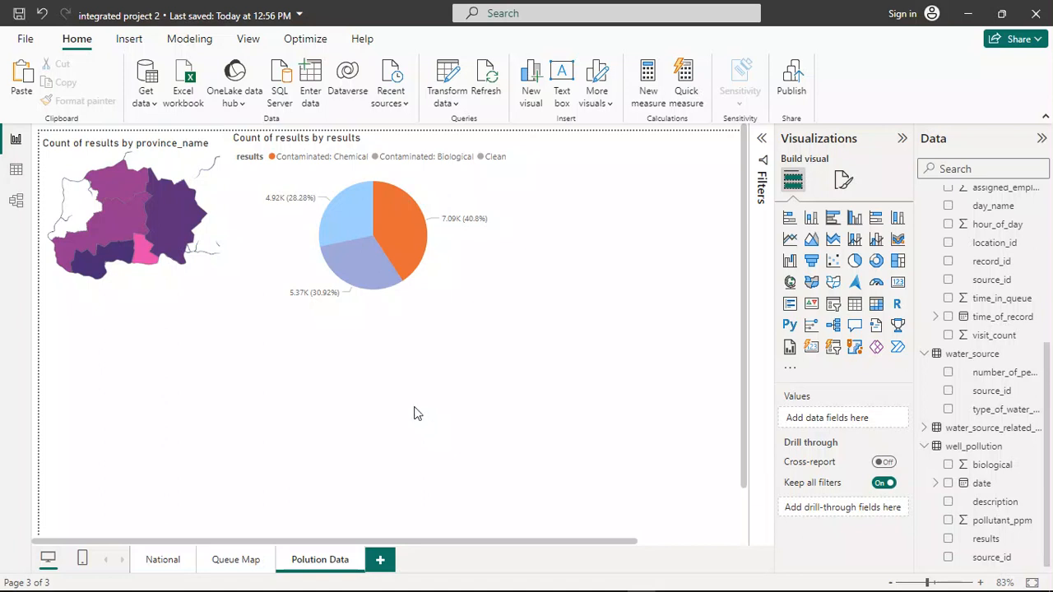
left_click(348, 217)
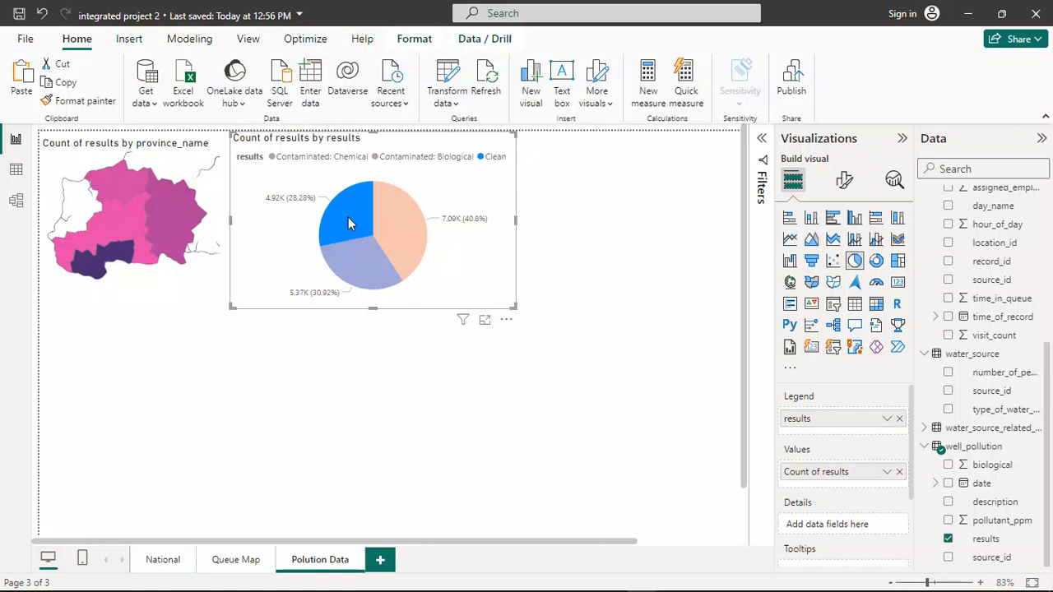
left_click(494, 203)
left_click(598, 209)
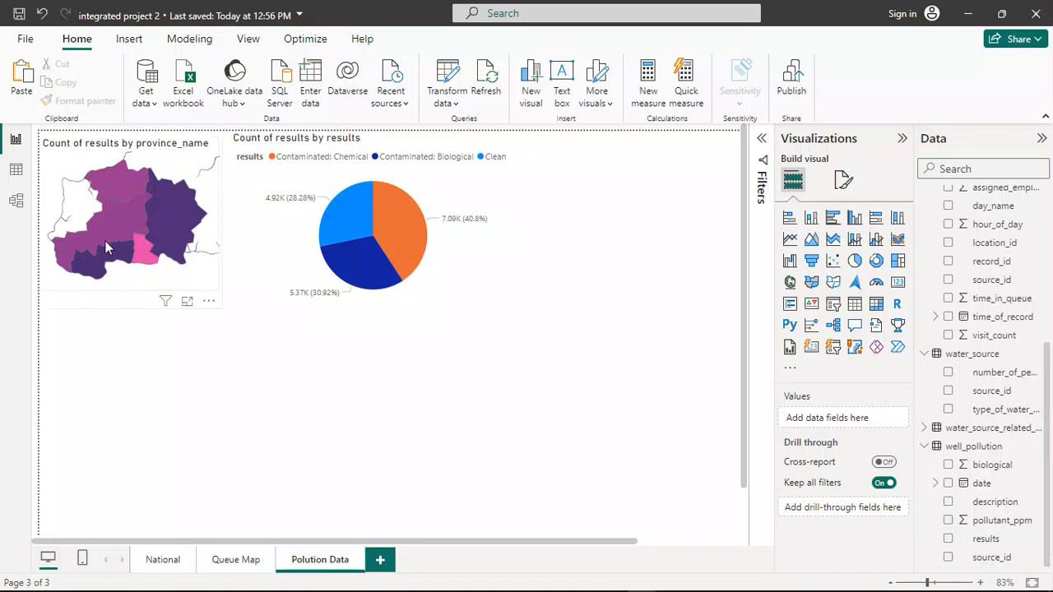
Examine Amanzi's results count on the map and cross-filter the pie chart by that province.
mouse_move(151, 262)
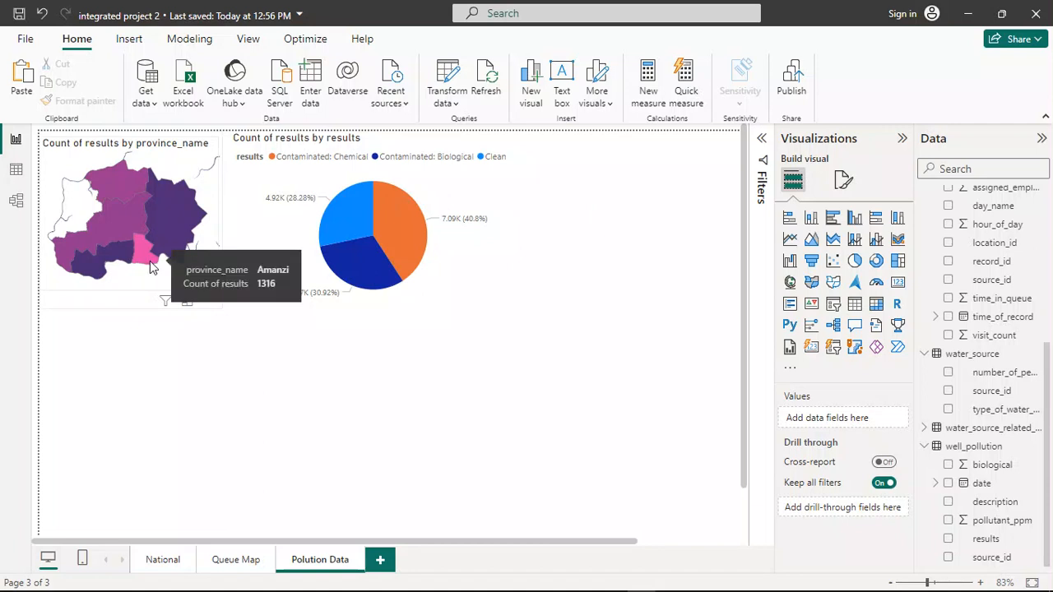
left_click(150, 264)
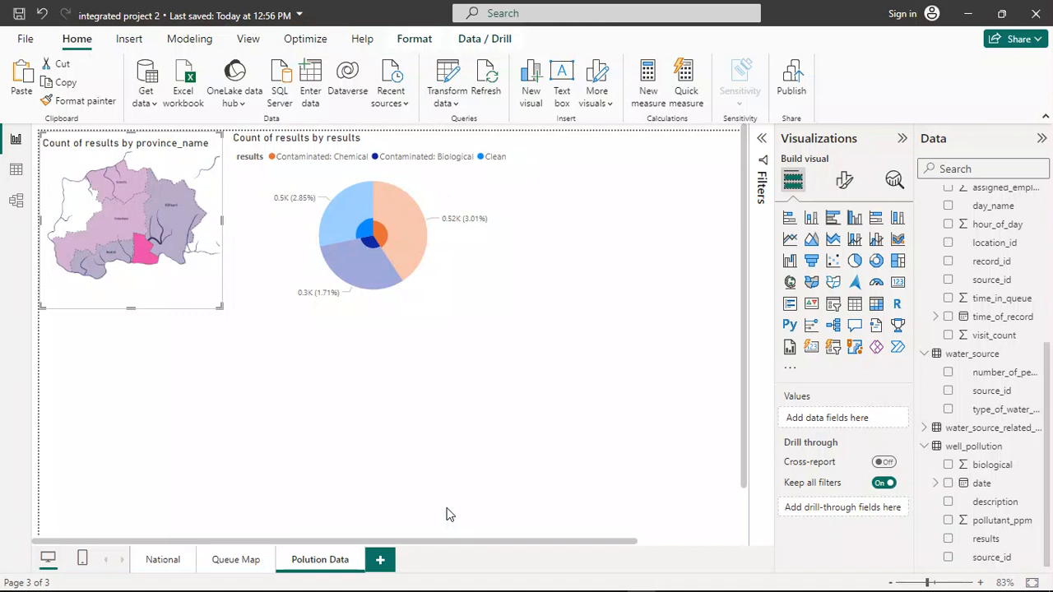
left_click(449, 403)
Switch to the project PDF, check its reference picture of the pollution map and pie chart, and return to Power BI.
mouse_move(428, 589)
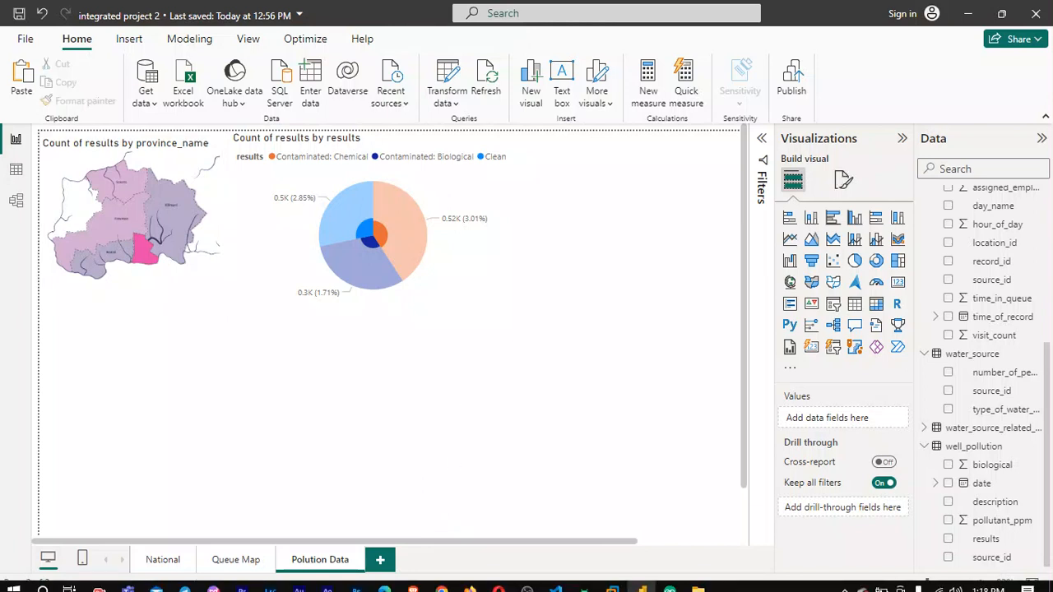
left_click(213, 581)
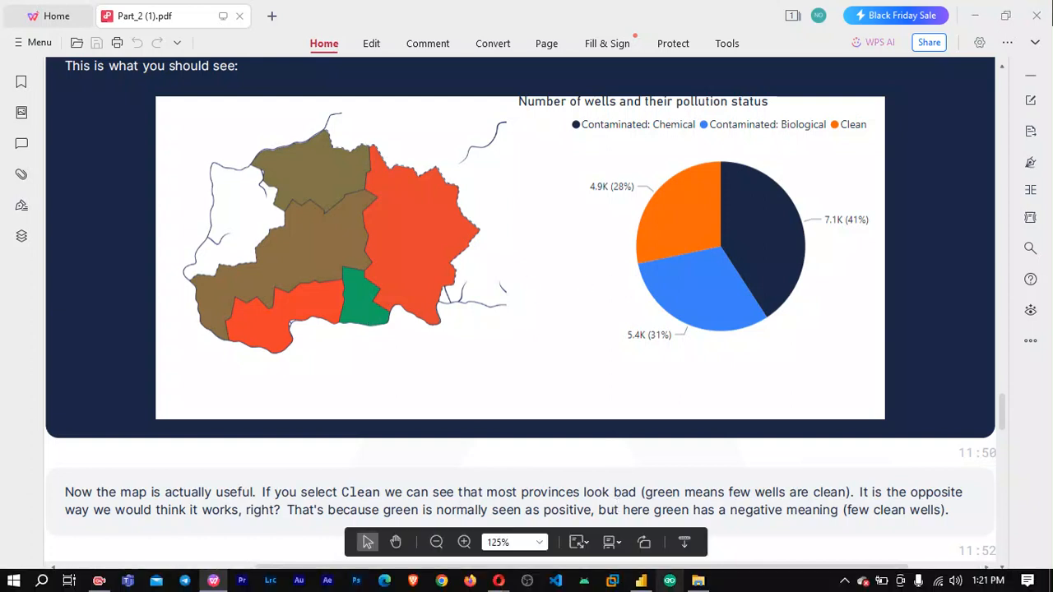
mouse_move(641, 581)
left_click(635, 539)
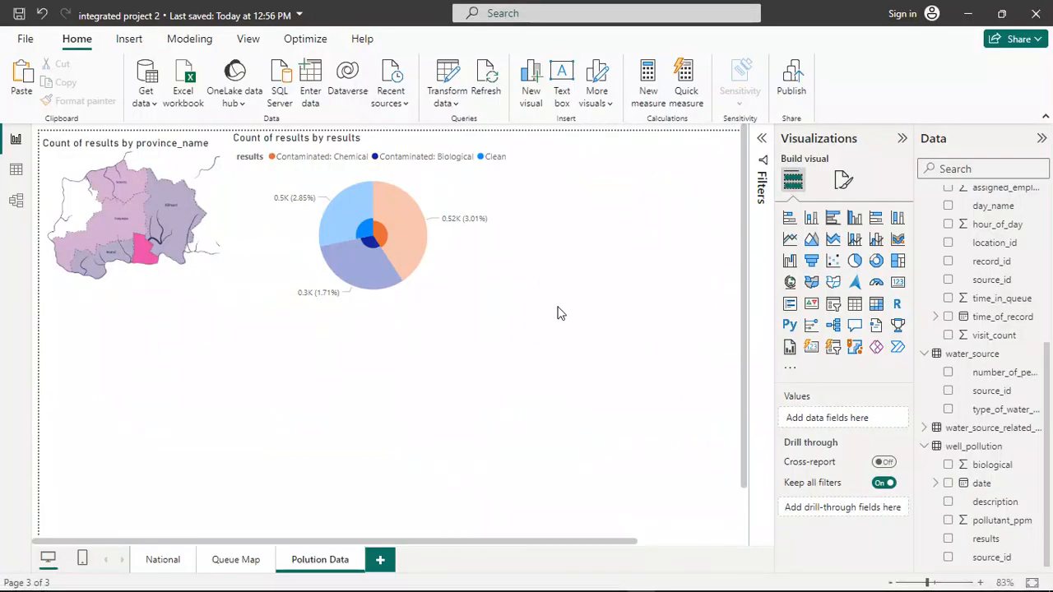
double_click(517, 437)
scroll(271, 282, "down", 2)
left_click(272, 283)
scroll(272, 282, "up", 2)
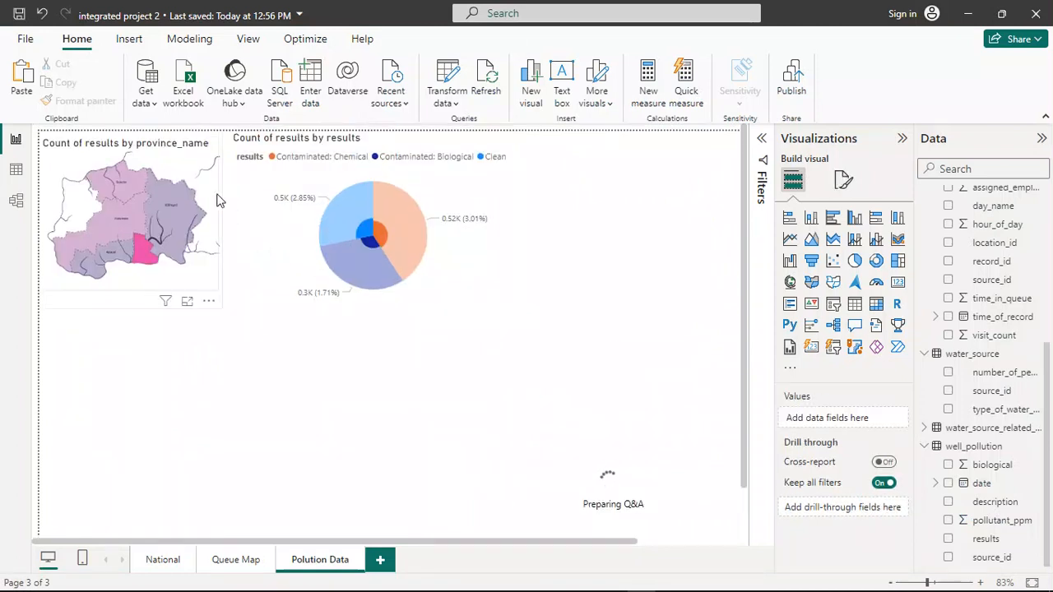
left_click(218, 200)
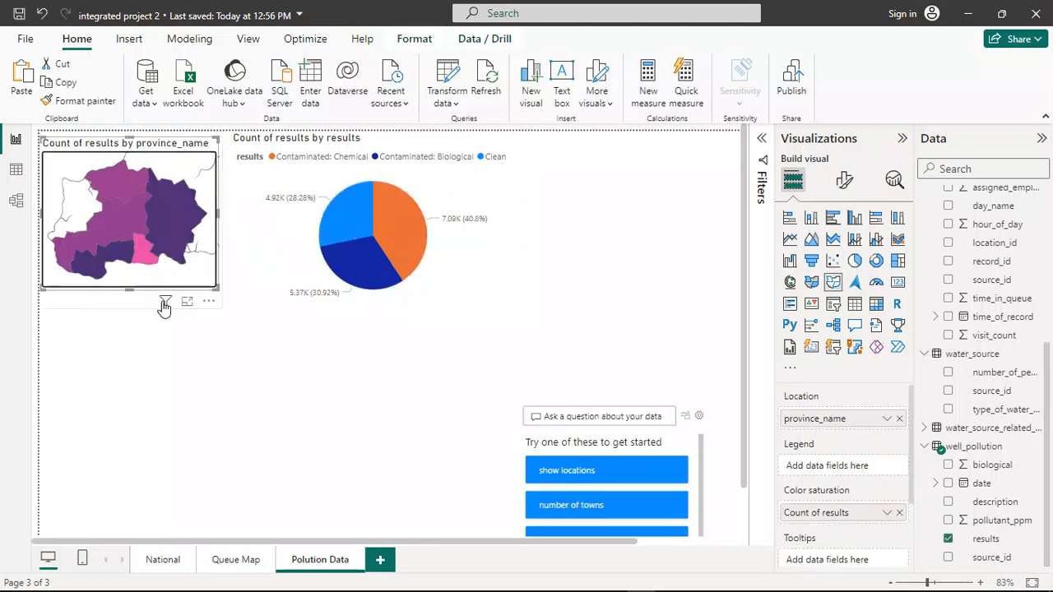
left_click(144, 338)
double_click(145, 337)
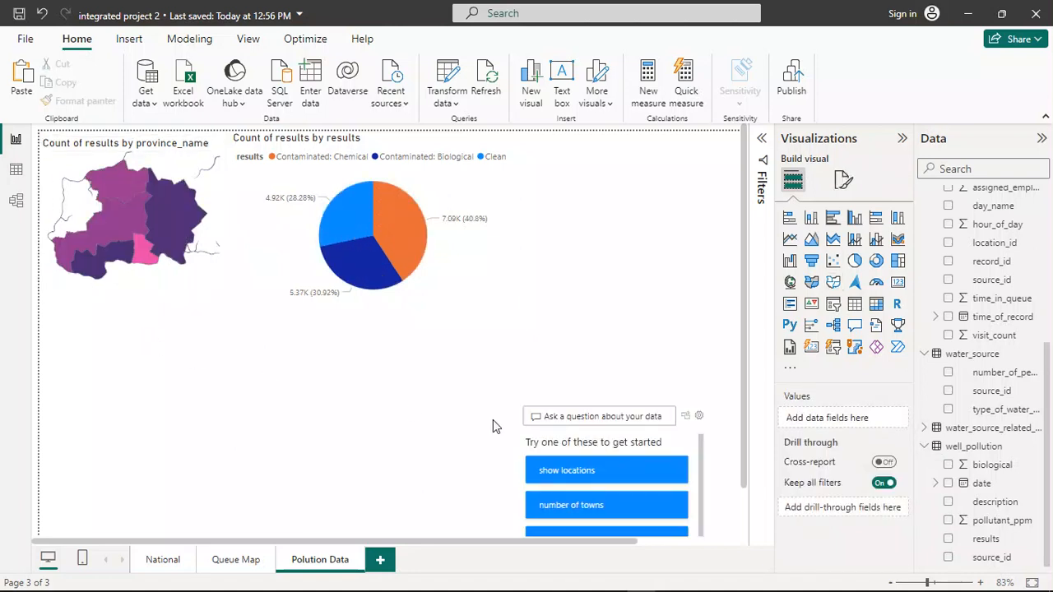
Delete the two stray Q&A visuals from the Polution Data page.
left_click(660, 442)
key("Delete")
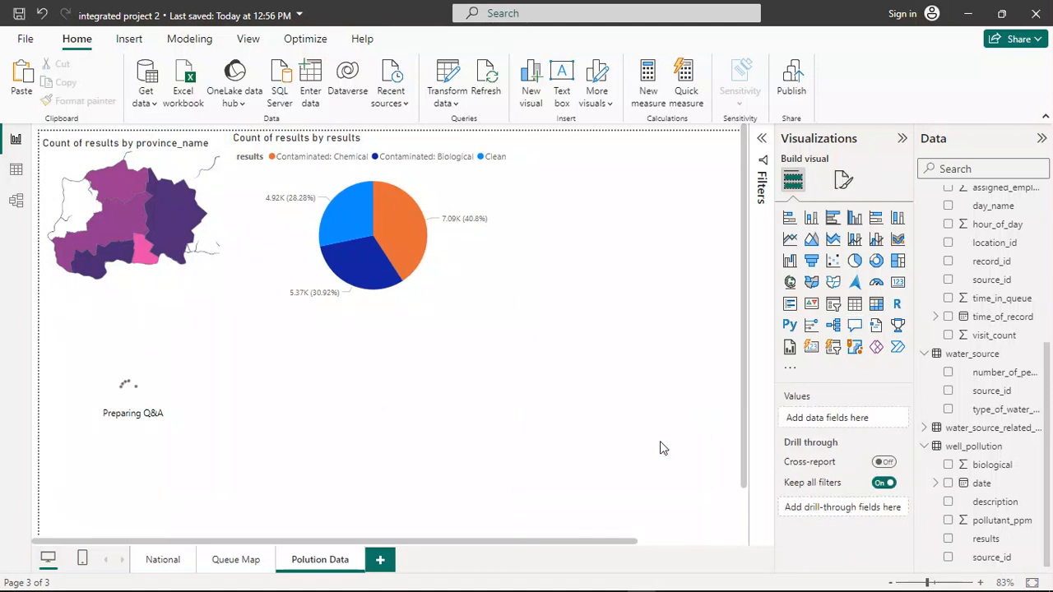
left_click(147, 411)
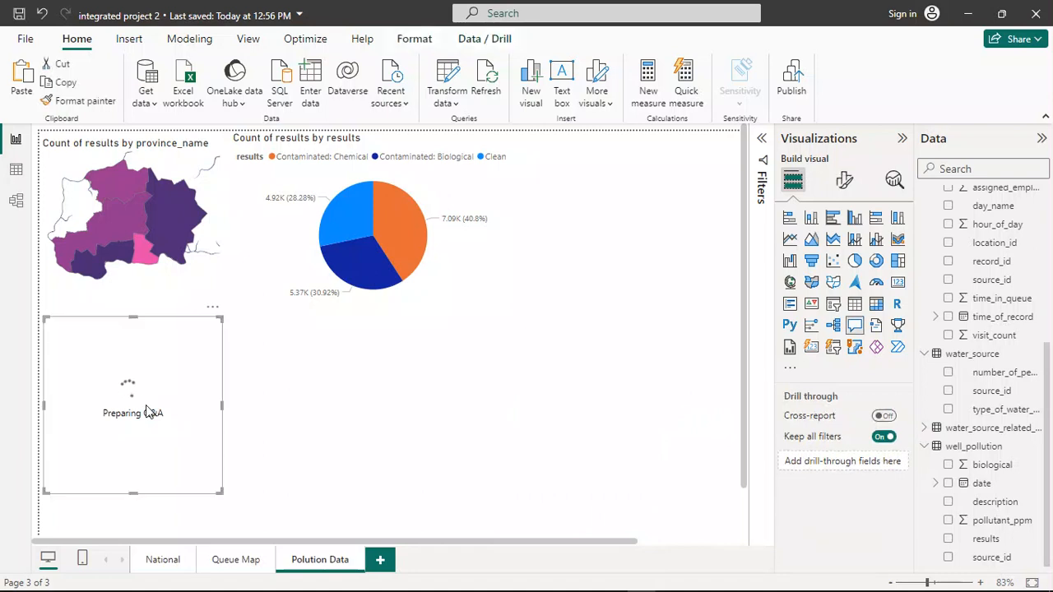
key("Delete")
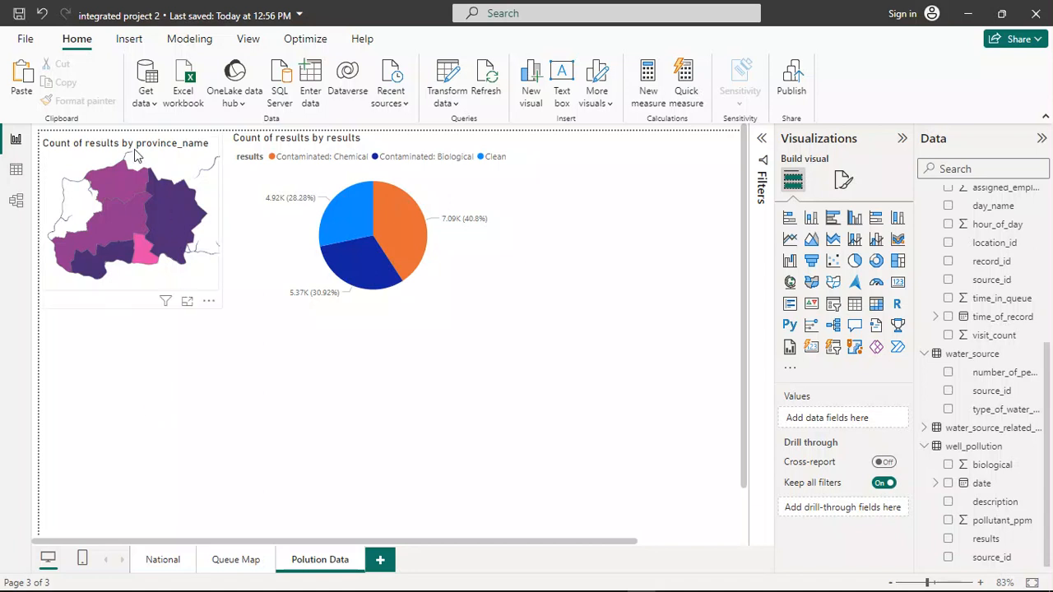
Cross-filter the pie chart by the map's central province and check the map's location, legend, color saturation and tooltip fields.
left_click(82, 148)
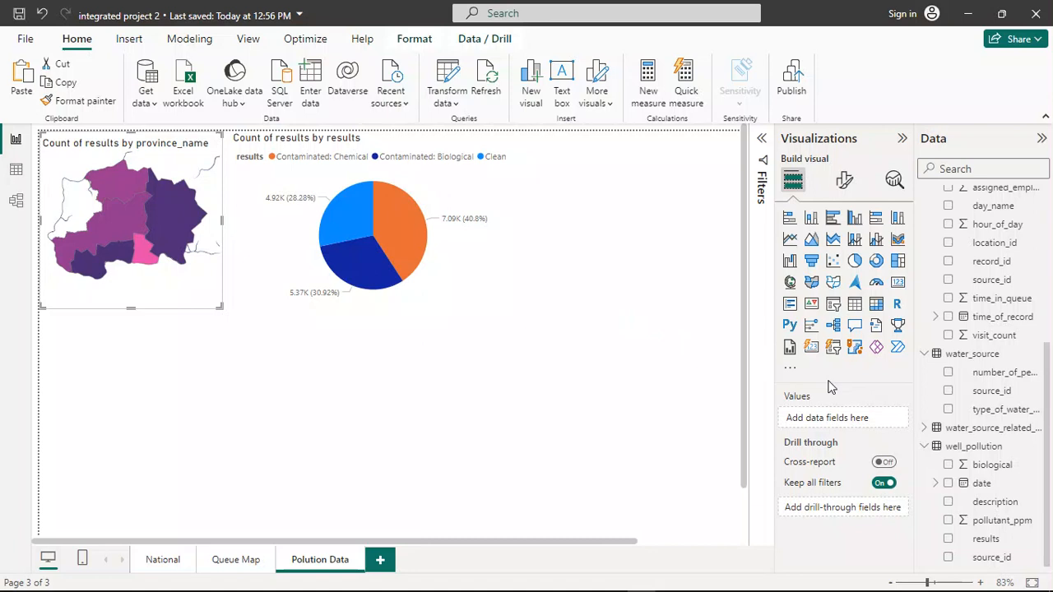
left_click(111, 237)
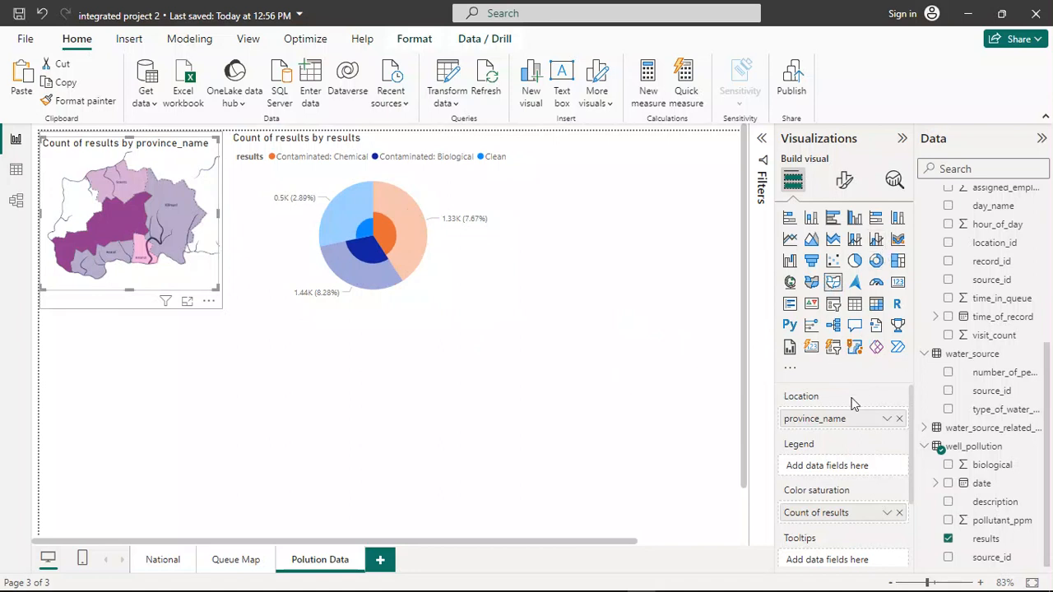
scroll(852, 403, "down", 2)
scroll(851, 403, "up", 1)
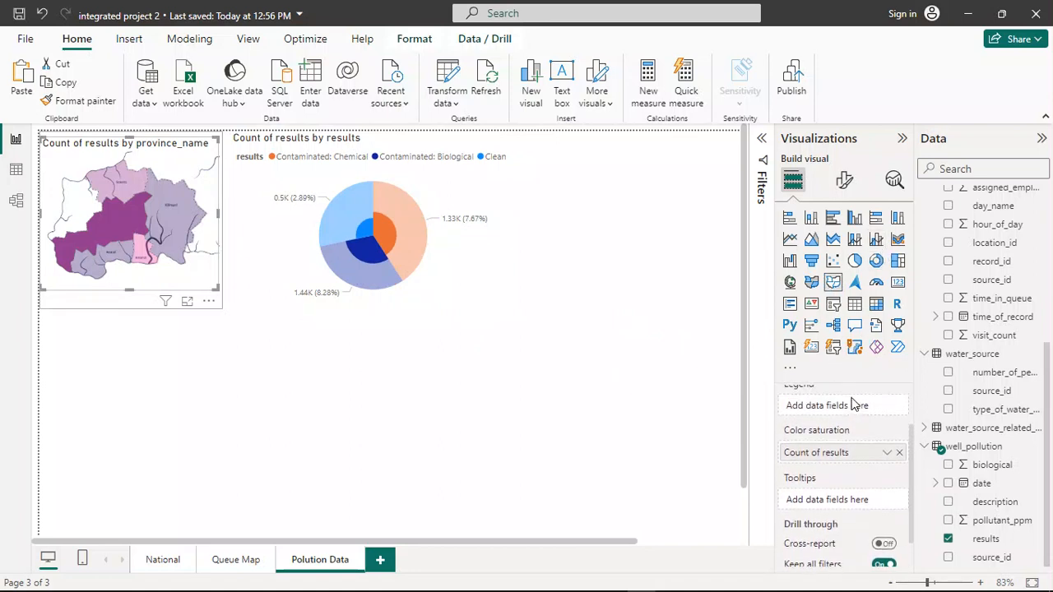
scroll(851, 403, "up", 1)
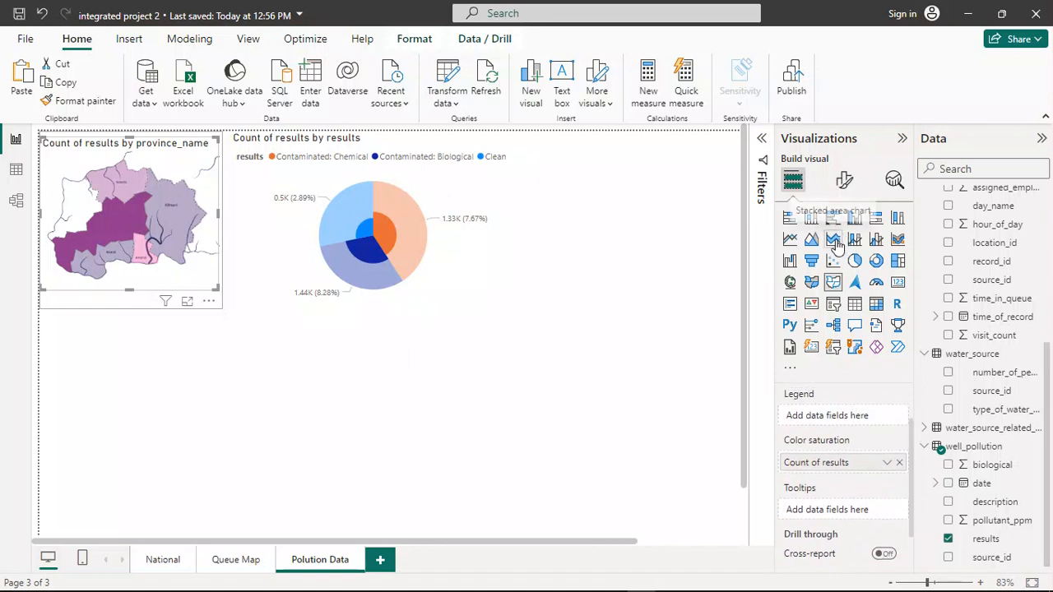
Examine the map's fill color settings, including the minimum and maximum gradient colors and values.
left_click(843, 183)
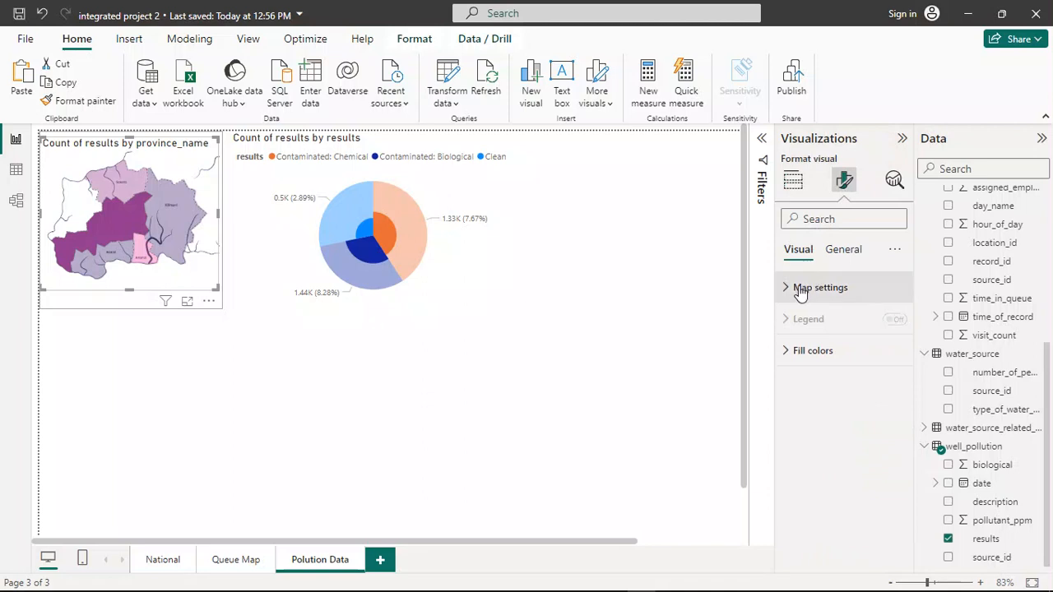
left_click(793, 353)
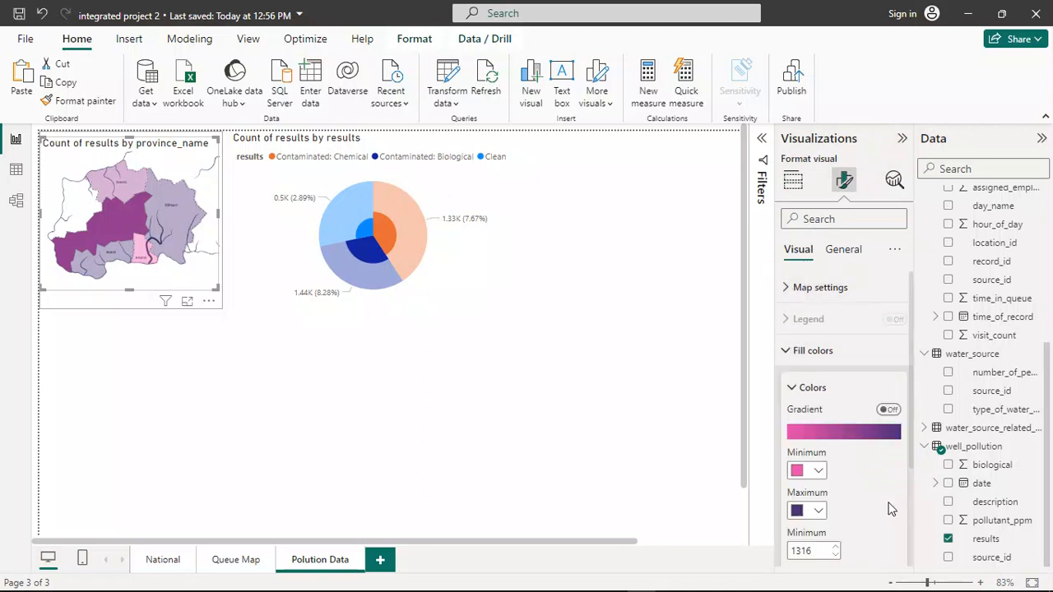
scroll(892, 504, "down", 2)
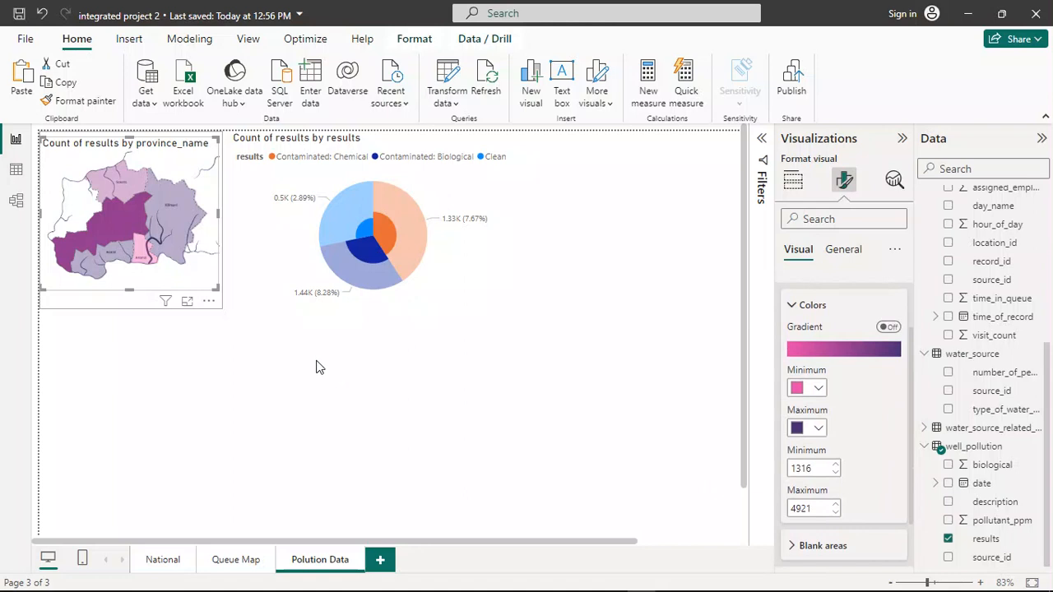
left_click(241, 324)
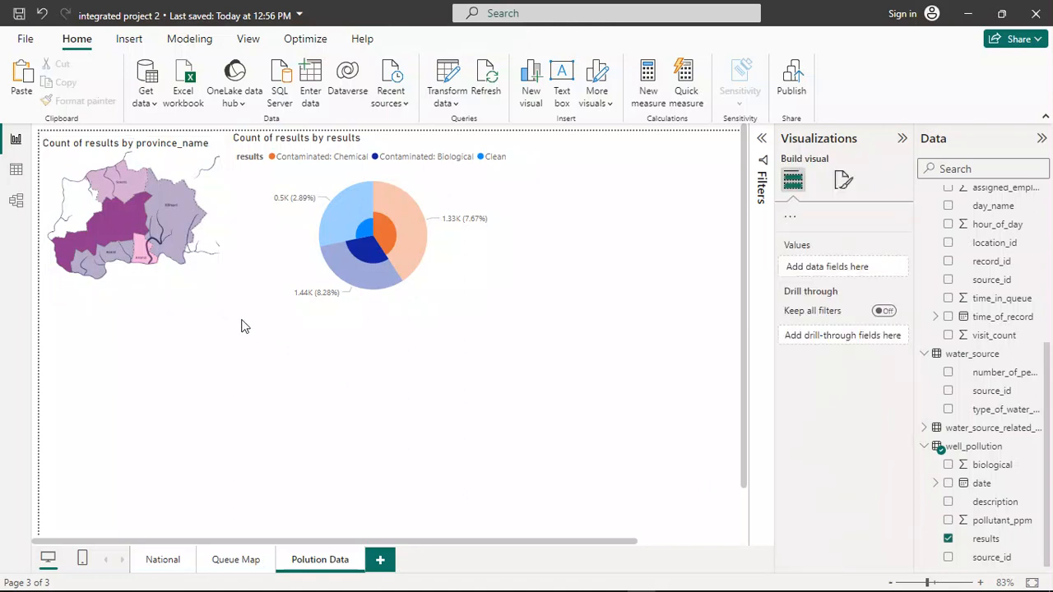
Clear the central province's selection on the map to restore the full results in both visuals.
left_click(181, 309)
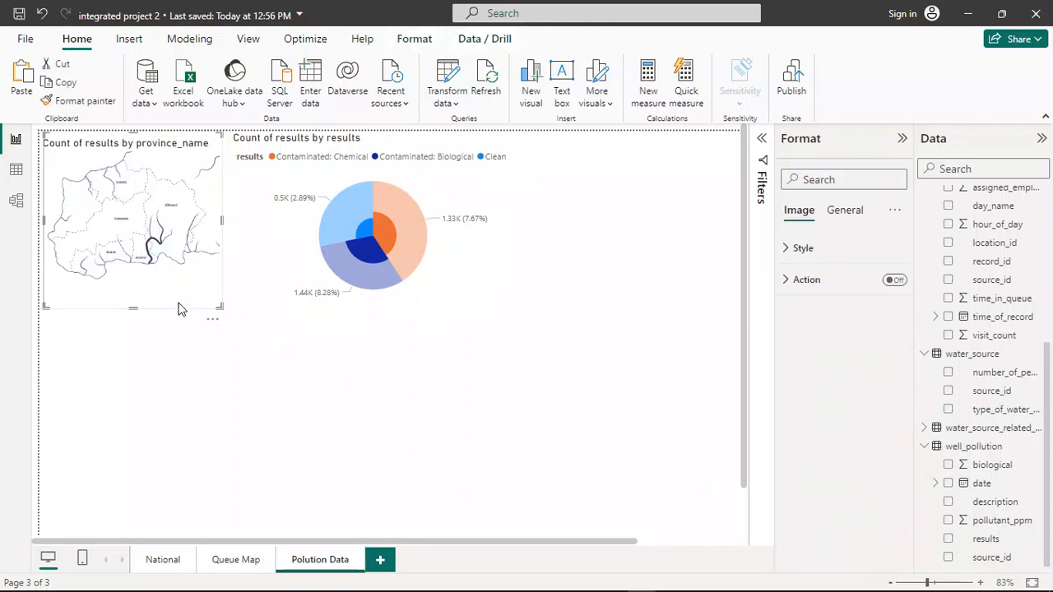
left_click(283, 348)
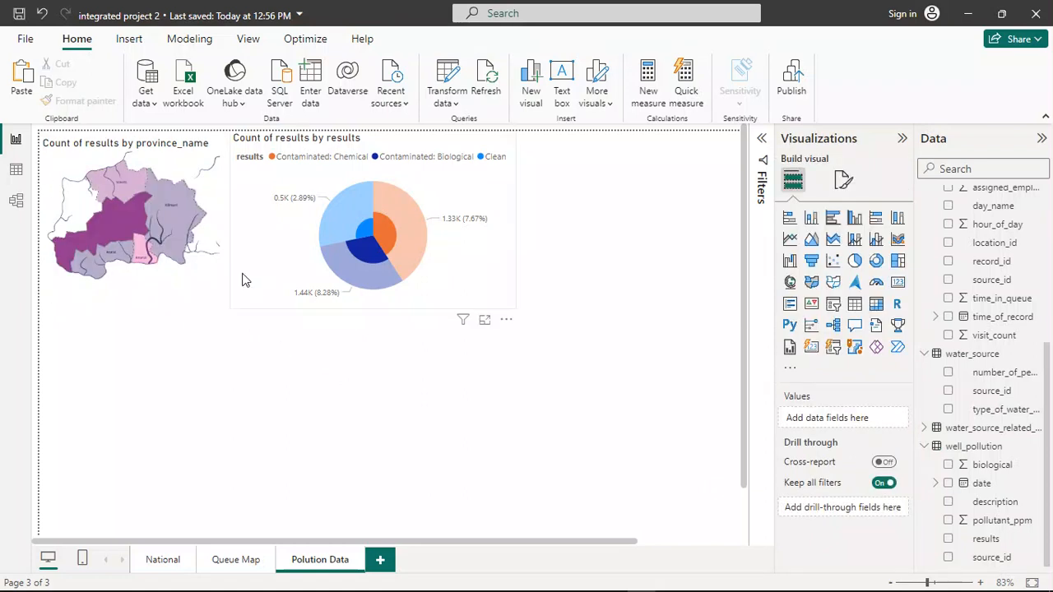
left_click(209, 154)
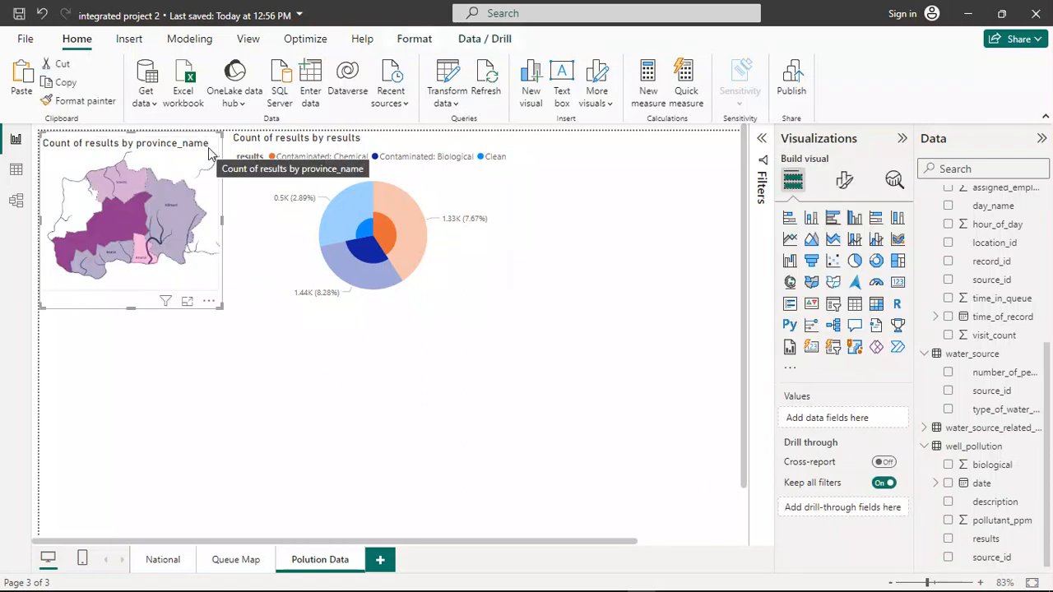
left_click(143, 417)
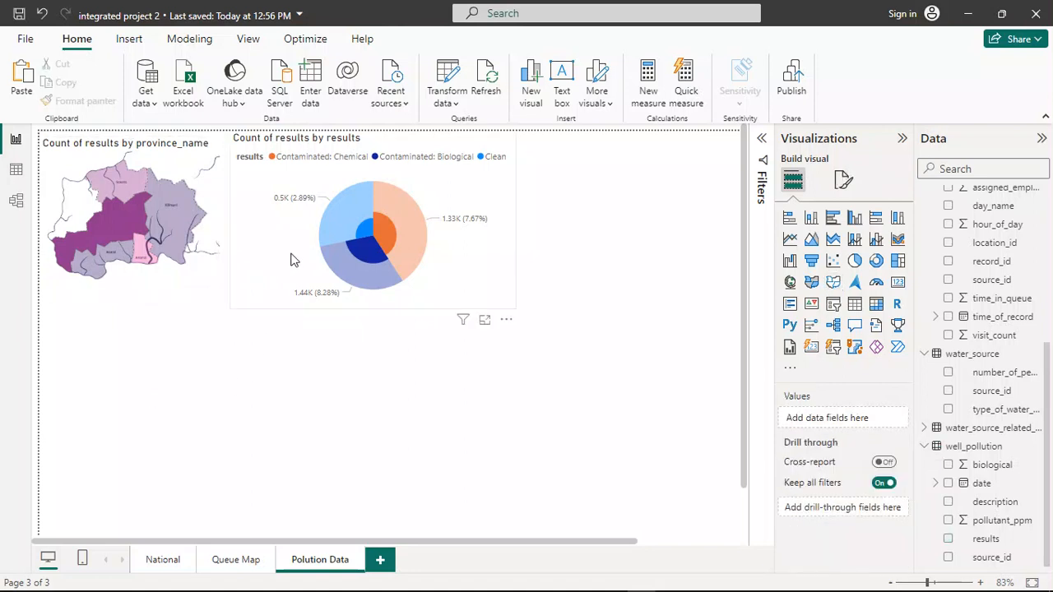
left_click(291, 260)
left_click(216, 348)
left_click(185, 253)
left_click(186, 259)
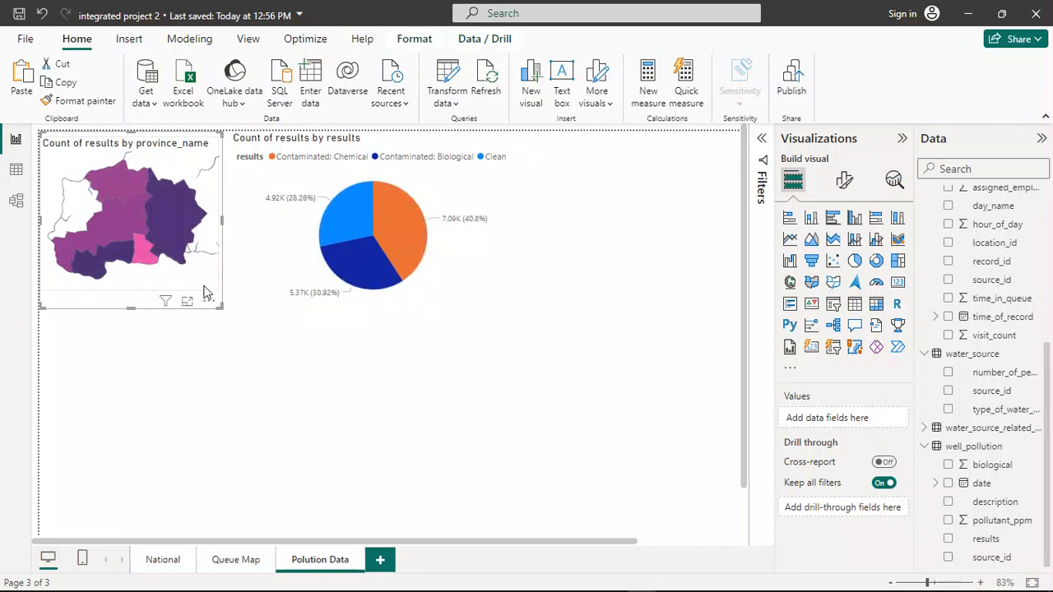
View the Queue Map page's visuals for comparison with the pollution map and return to the Polution Data page.
left_click(237, 347)
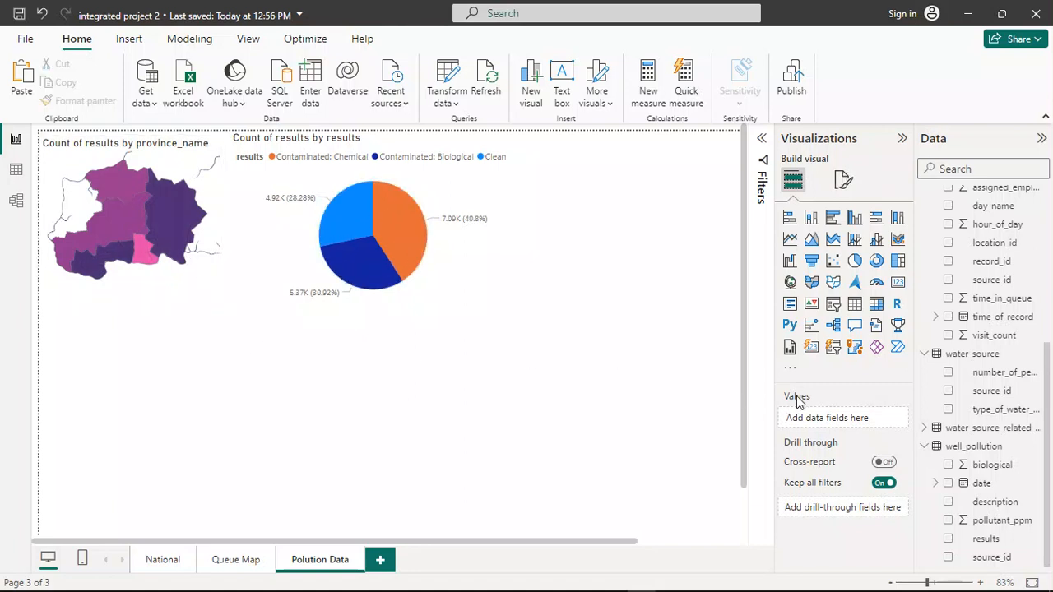
left_click(191, 168)
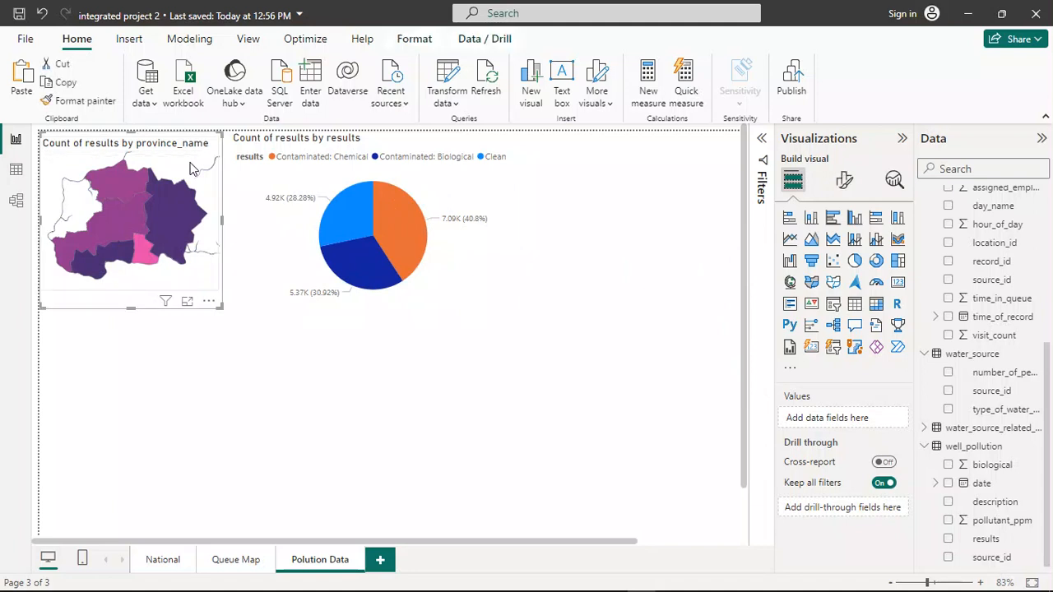
left_click(235, 561)
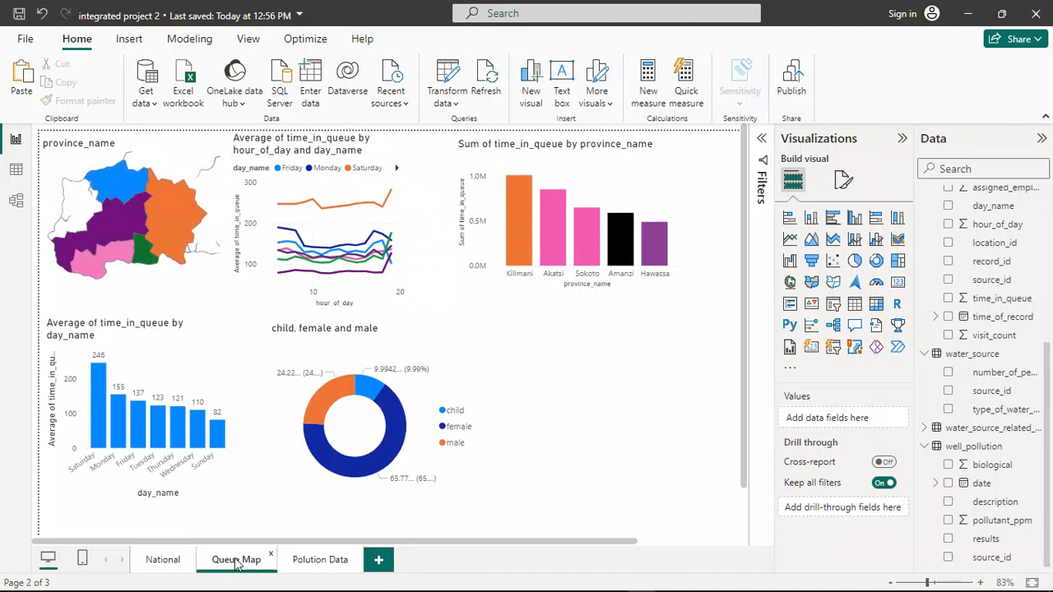
left_click(316, 561)
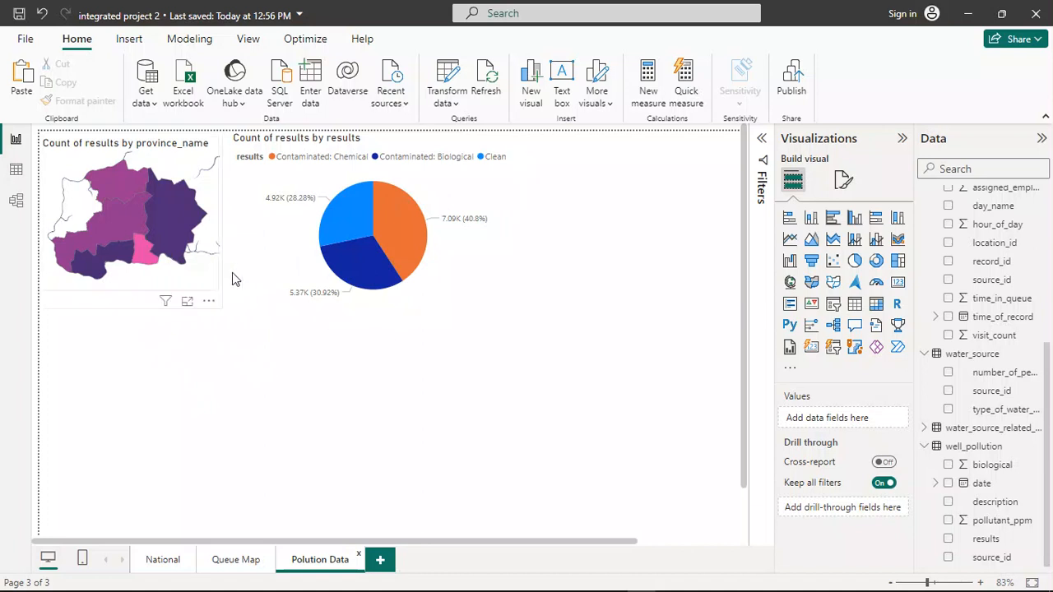
Select the map visual and its background image in turn, and cross-filter the pie chart by the Kilimani province.
left_click(173, 162)
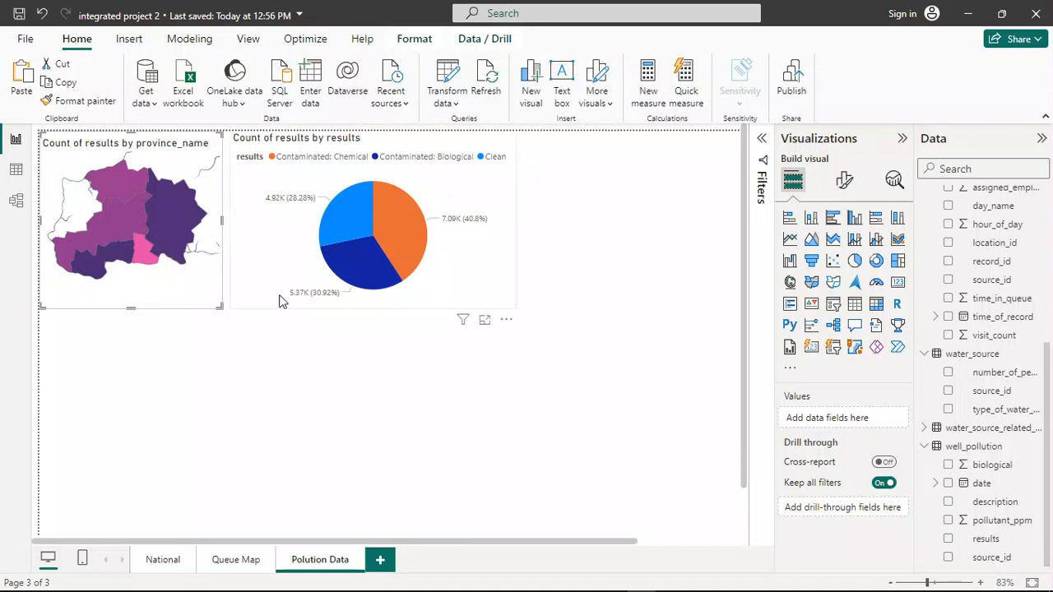
left_click(208, 305)
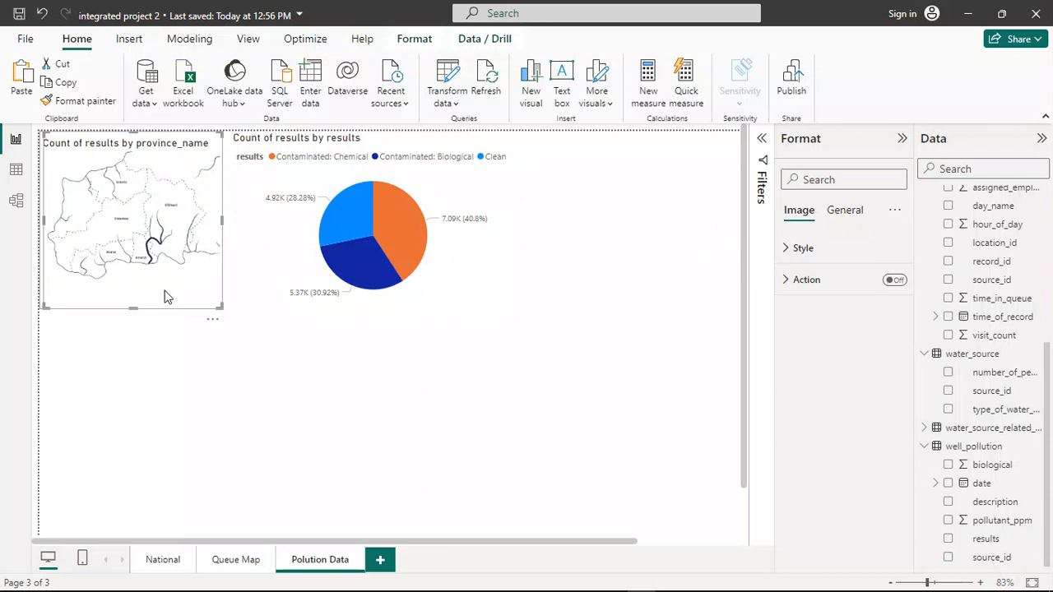
left_click(294, 319)
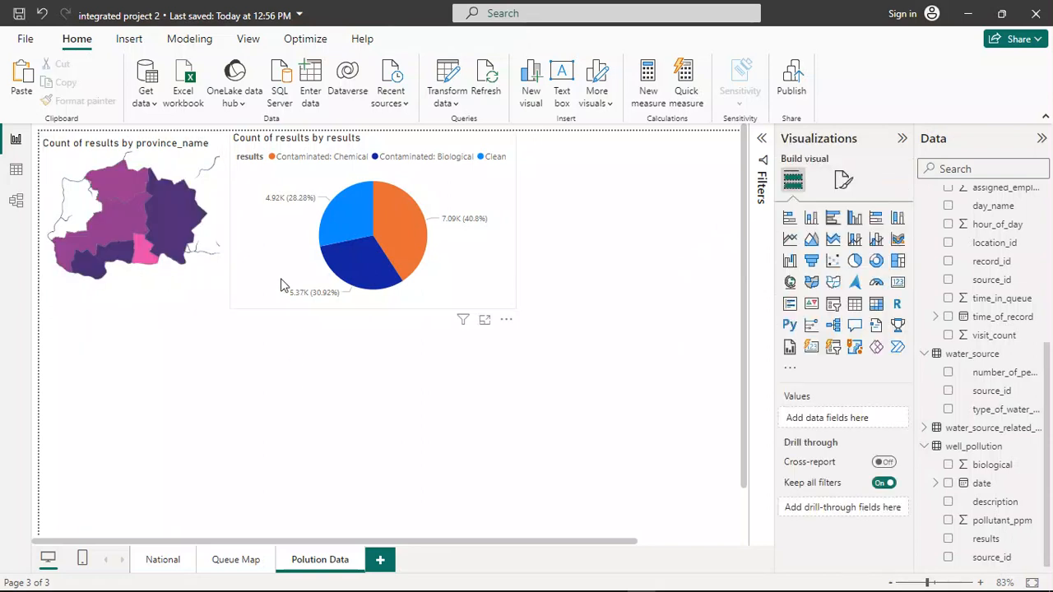
left_click(173, 223)
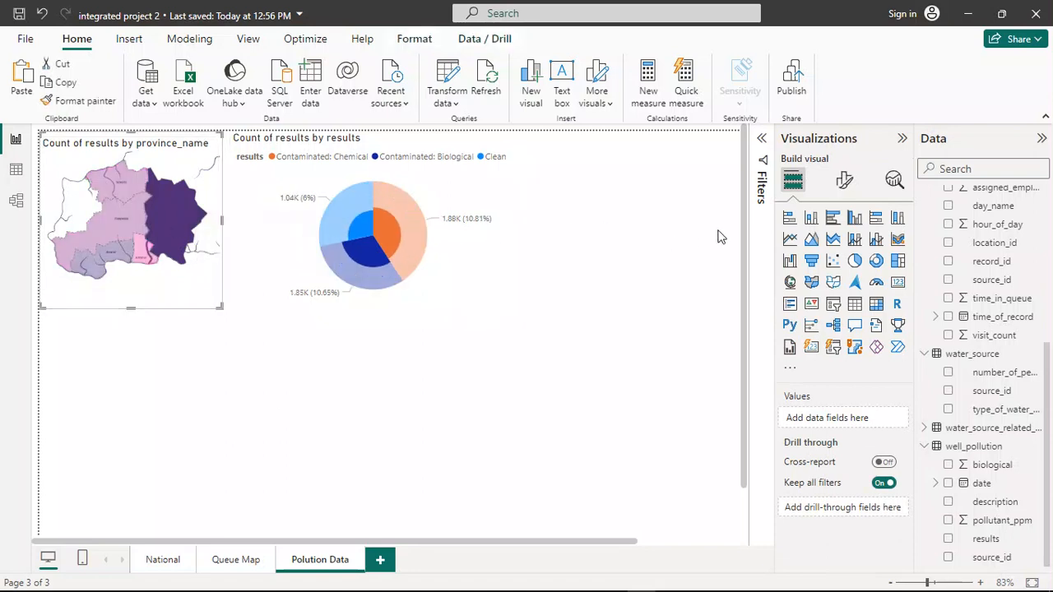
Examine the province map's fill color gradient and value limits, toggling its gradient option on and back off.
left_click(845, 183)
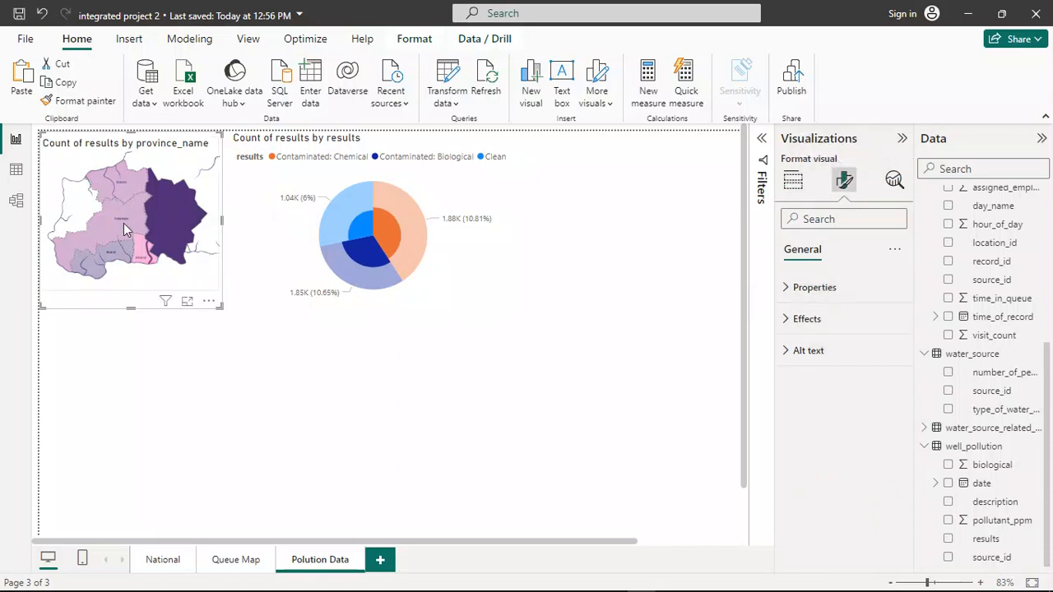
left_click(146, 283)
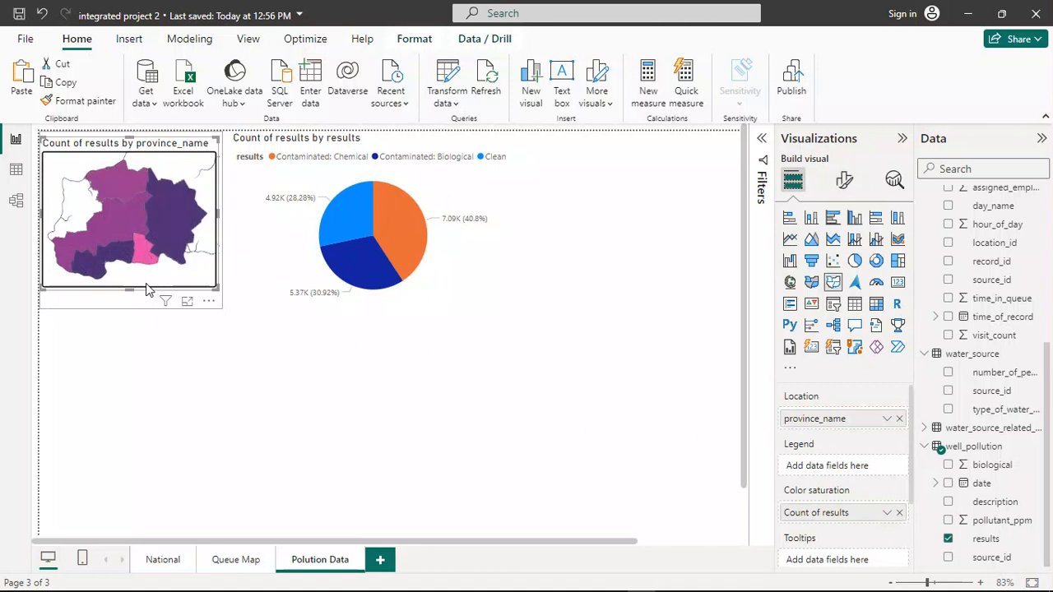
left_click(839, 188)
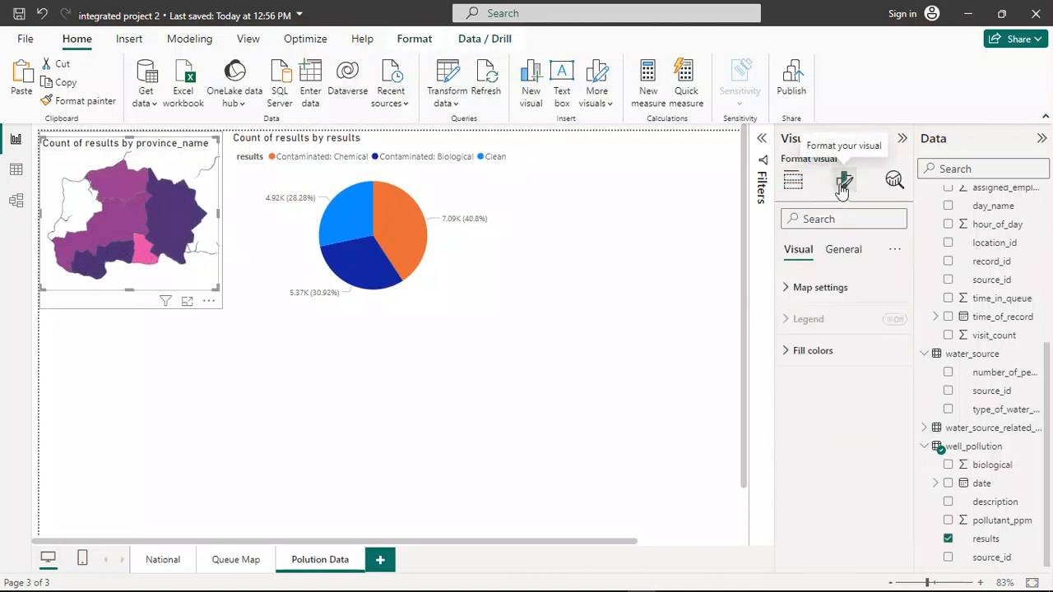
left_click(792, 351)
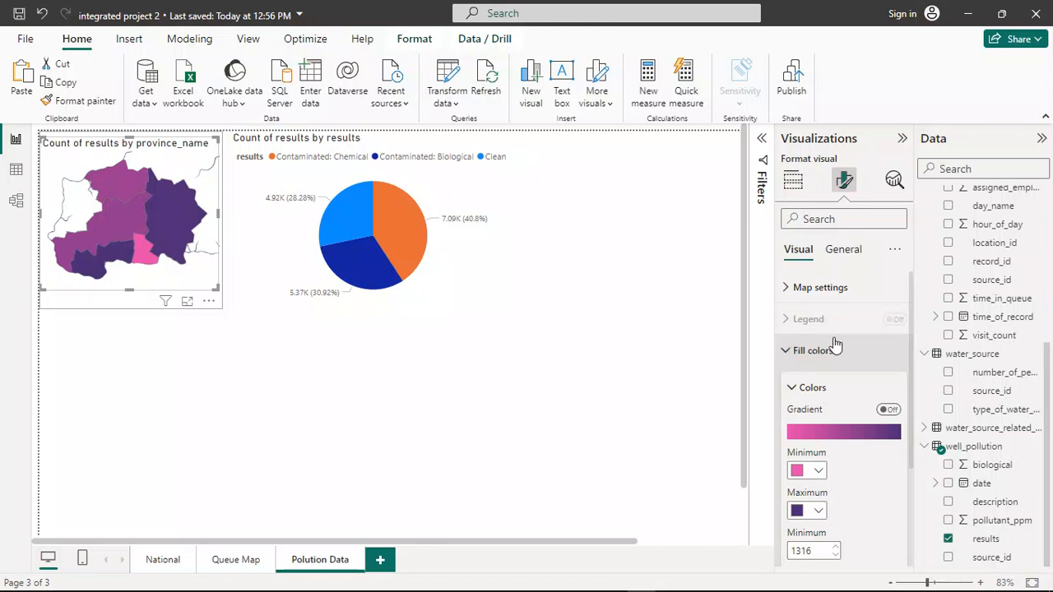
scroll(833, 432, "down", 3)
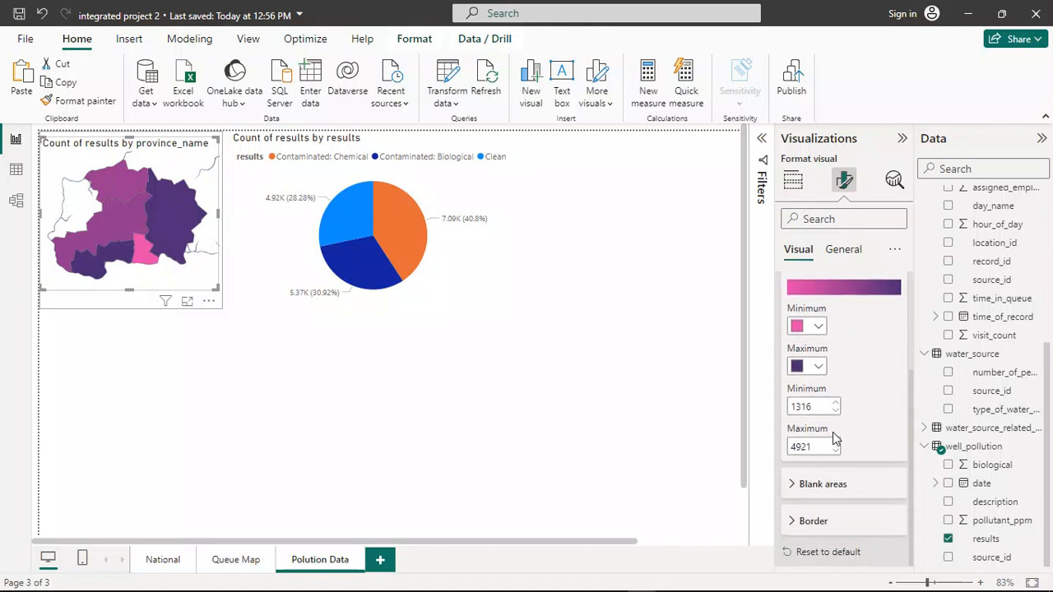
scroll(833, 437, "up", 1)
scroll(835, 441, "up", 1)
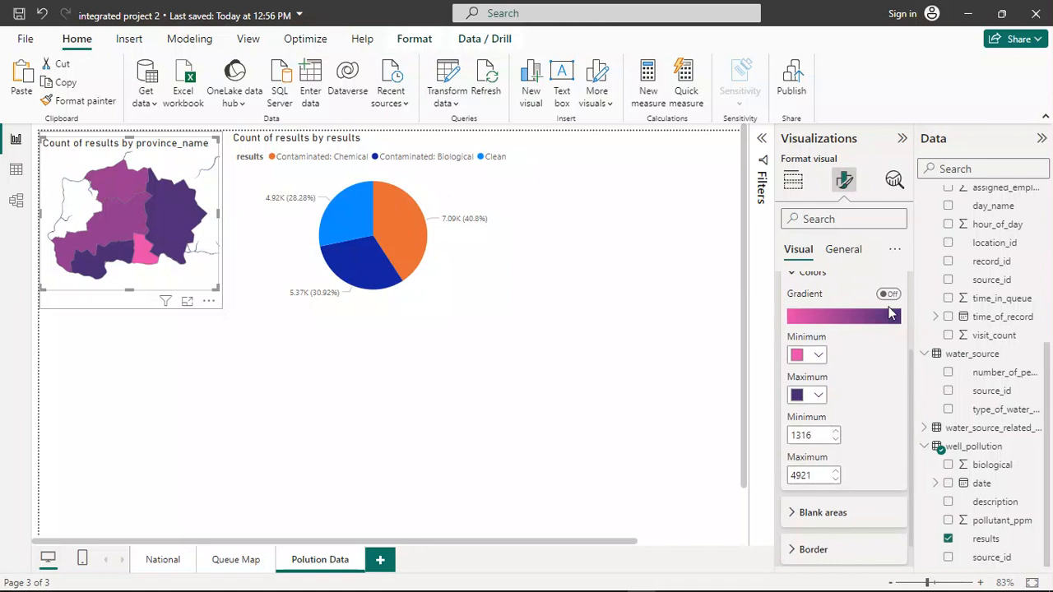
left_click(889, 296)
left_click(888, 296)
Cross-filter the map by the pie chart's Clean slice and inspect the clean result counts for Amanzi and Hawassa.
left_click(343, 215)
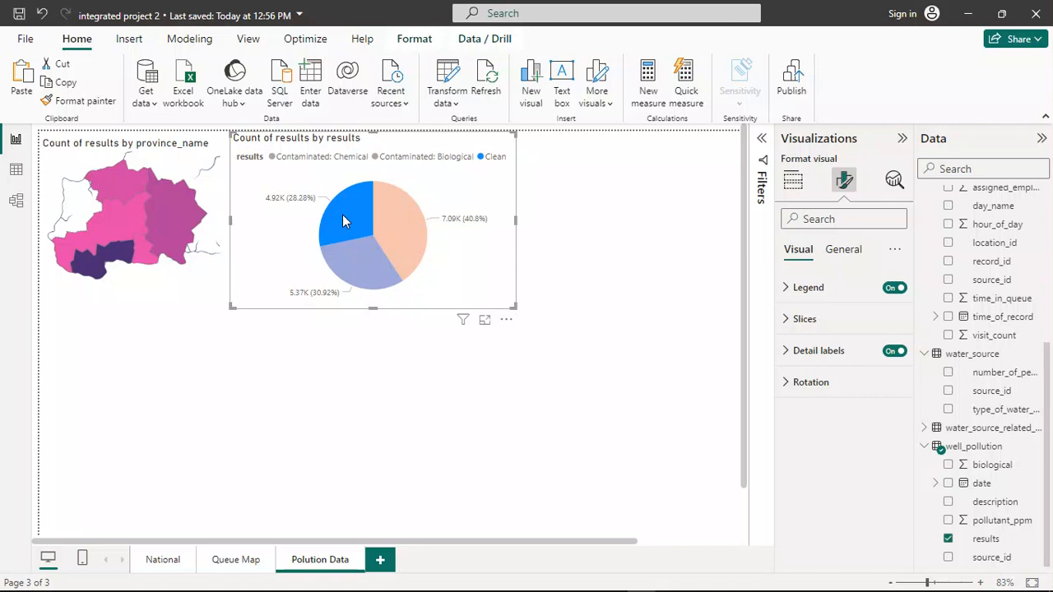
left_click(343, 215)
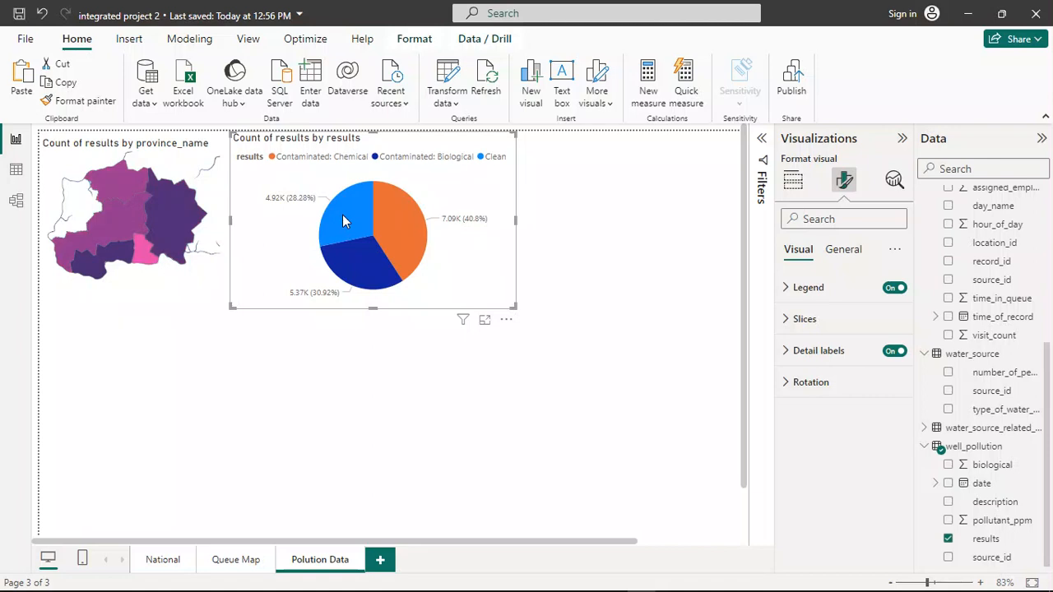
left_click(343, 215)
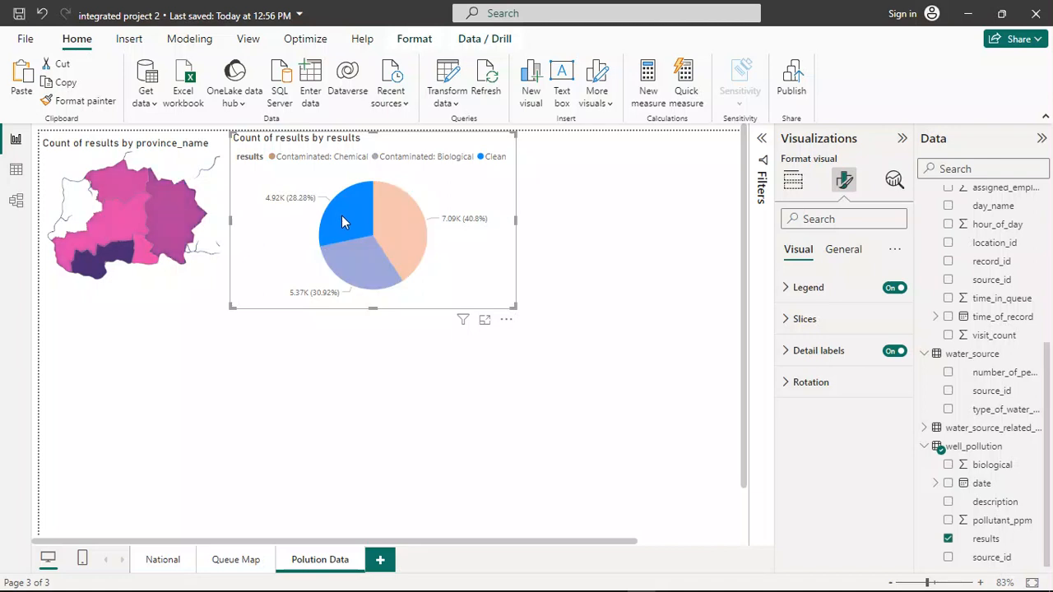
left_click(333, 238)
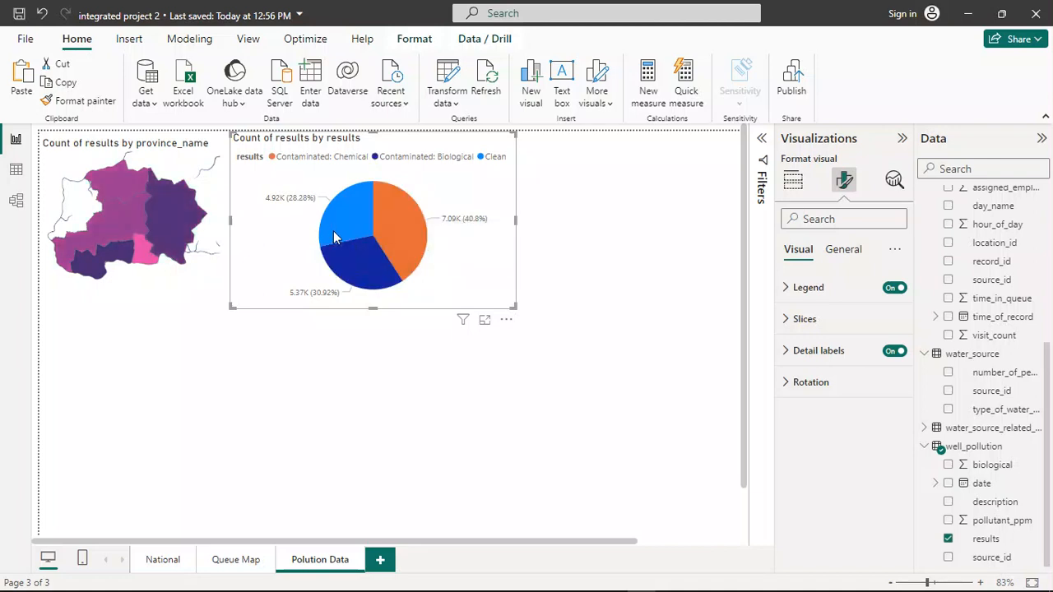
left_click(333, 238)
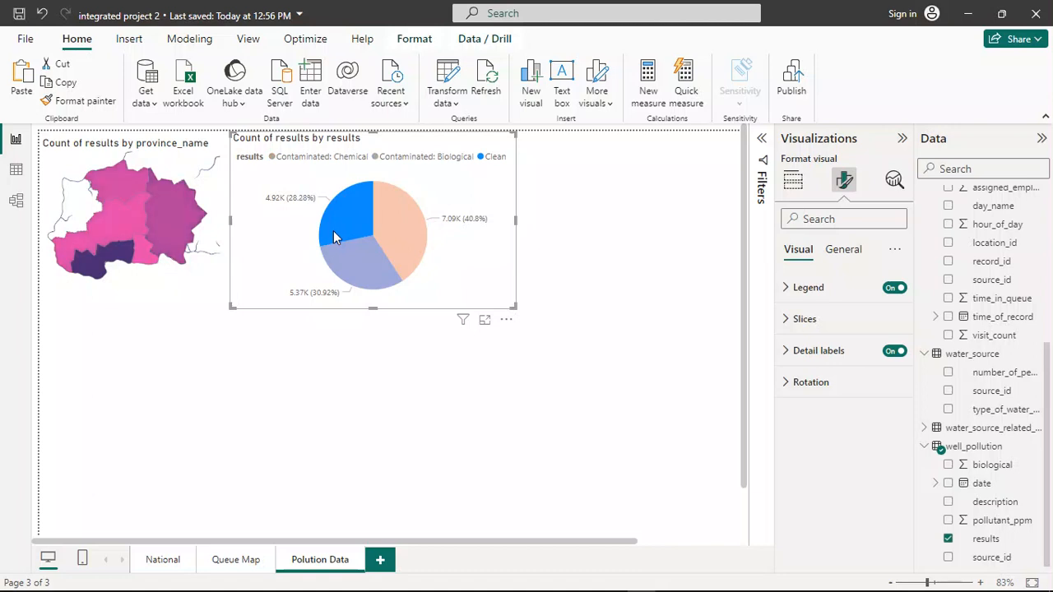
mouse_move(142, 257)
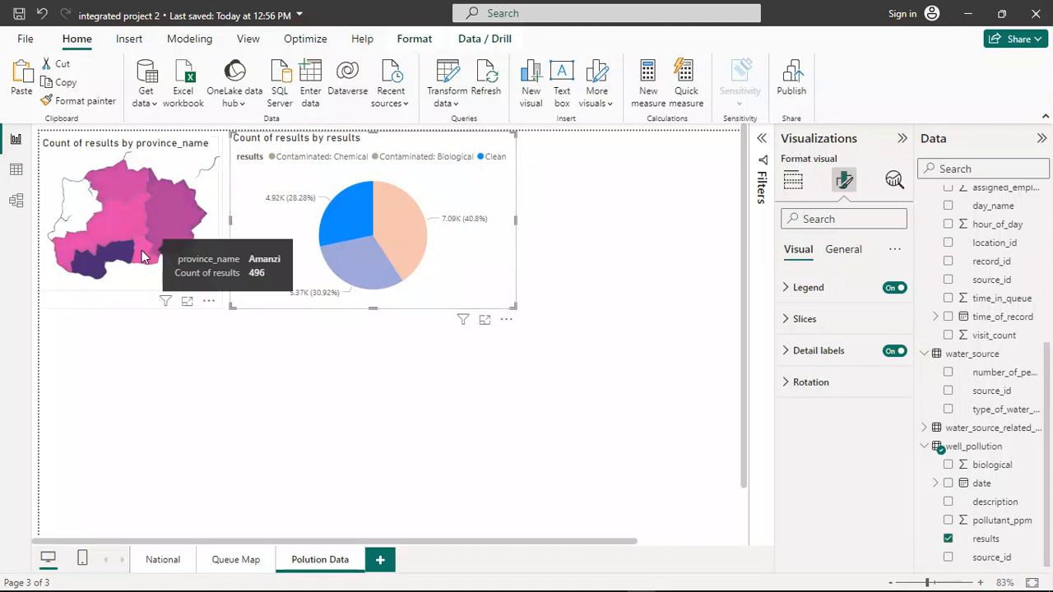
mouse_move(132, 231)
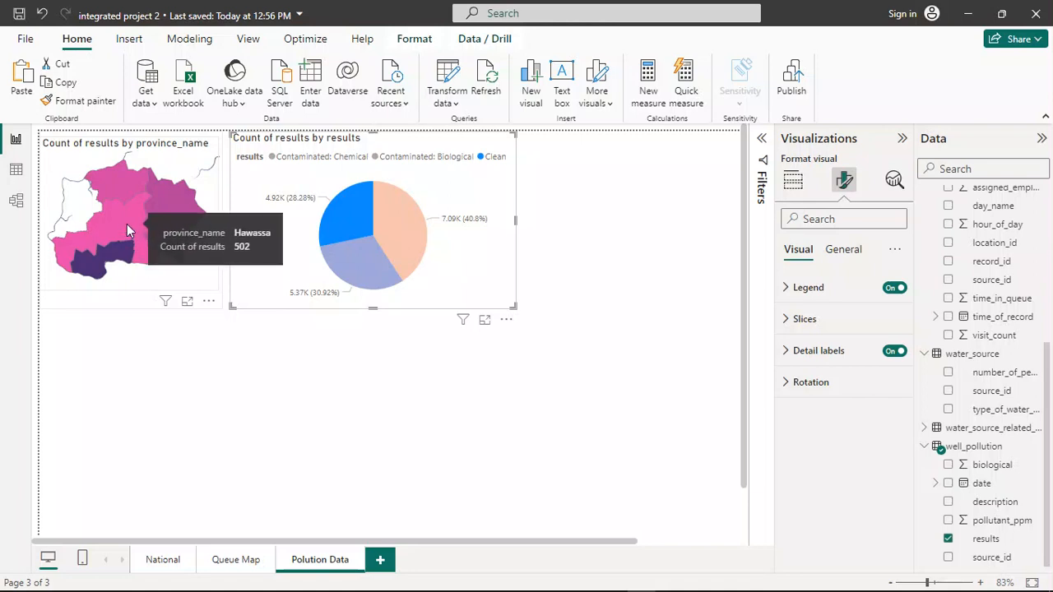
Move the results pie chart over the province map, and undo that move.
left_click(403, 479)
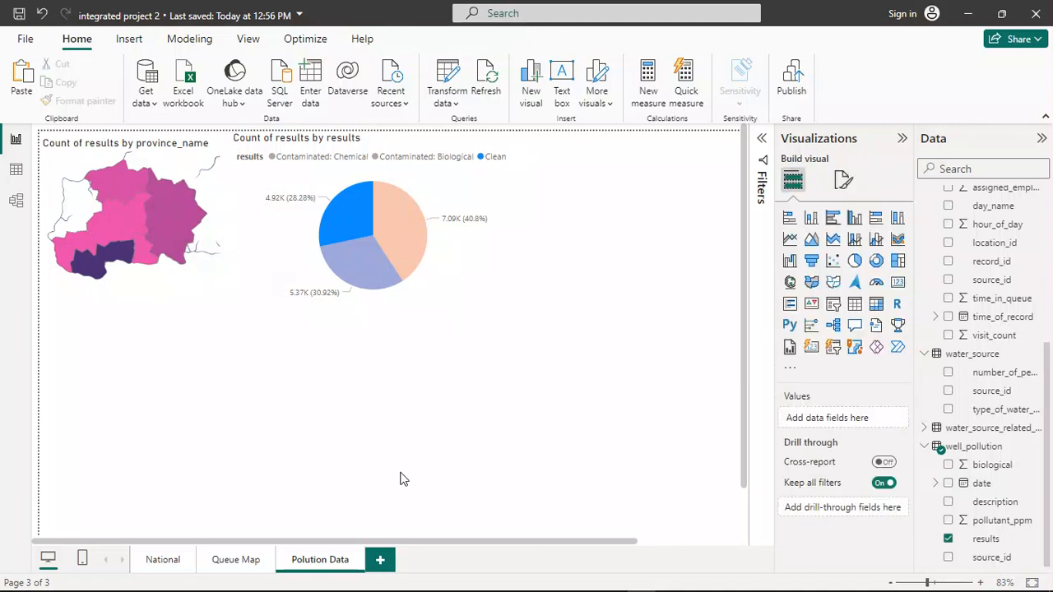
left_click(186, 286)
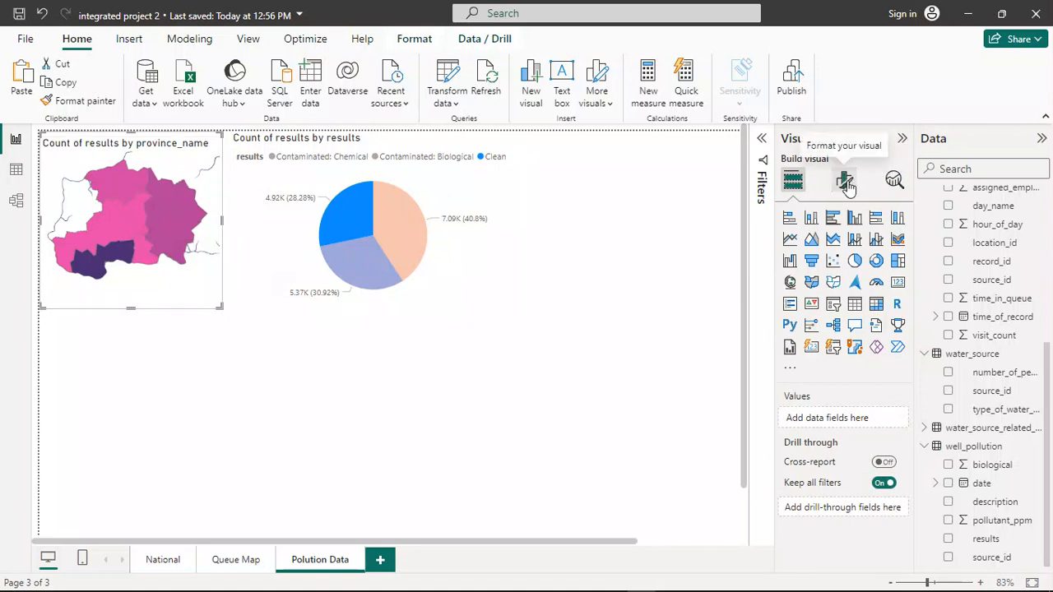
left_click_drag(315, 244, 123, 288)
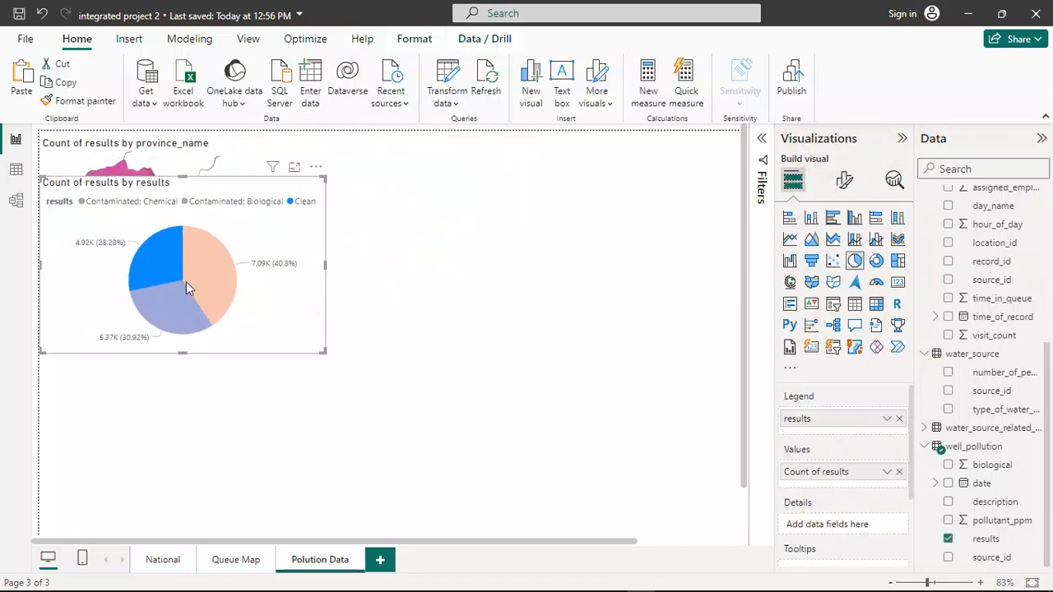
mouse_move(185, 286)
key("ctrl+z")
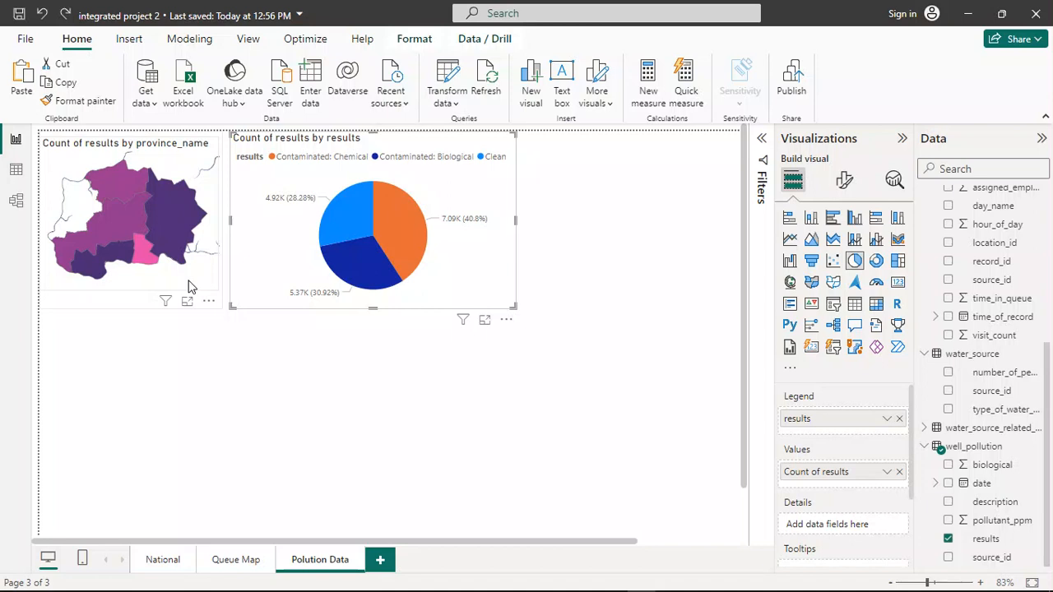
Compare the pollution map with the reference picture in the preview of Part_2 (1).pdf.
left_click(195, 288)
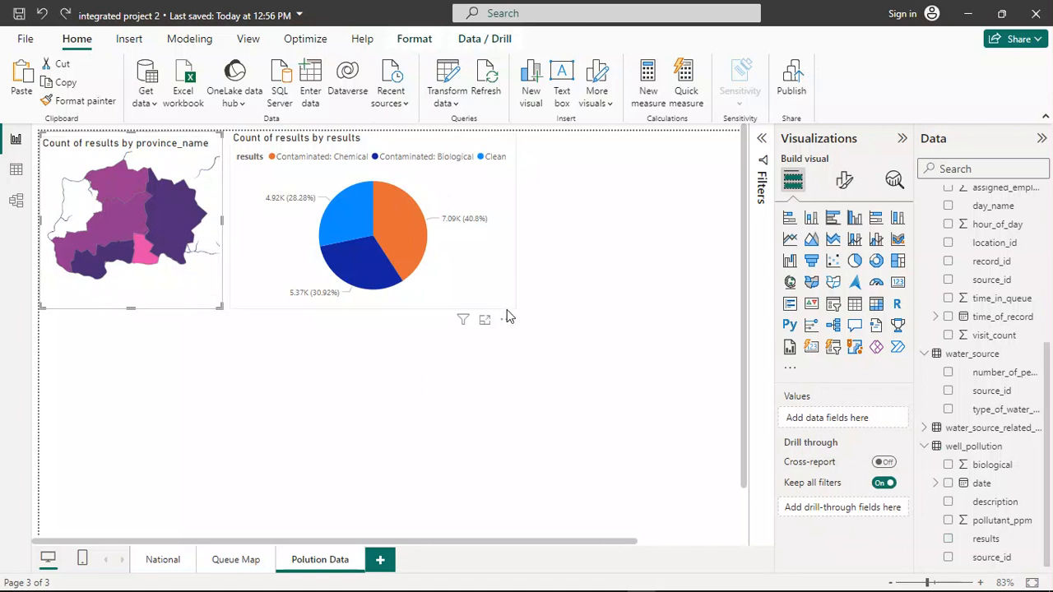
left_click(593, 321)
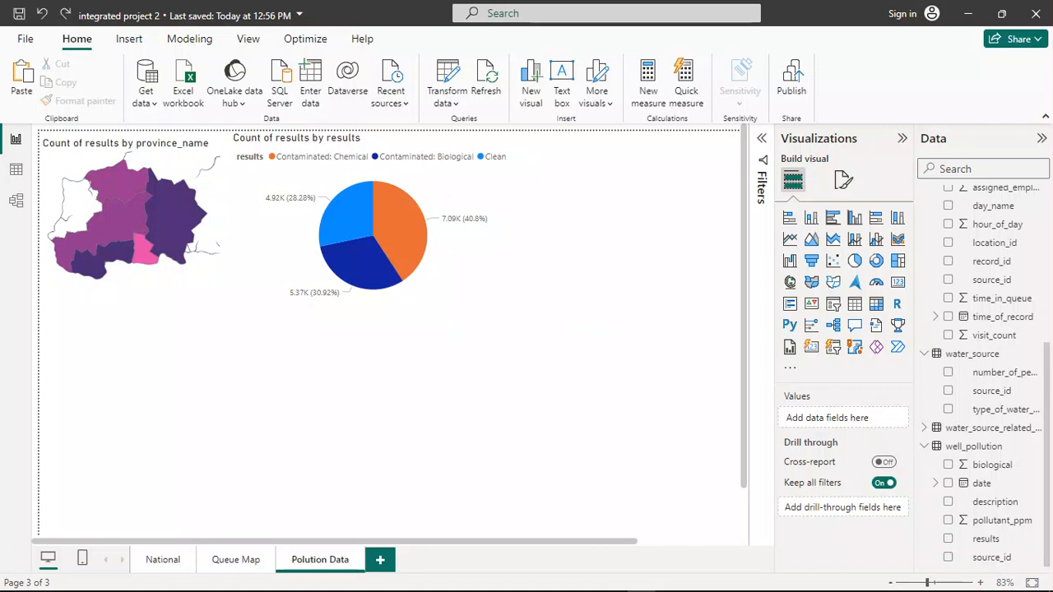
mouse_move(397, 581)
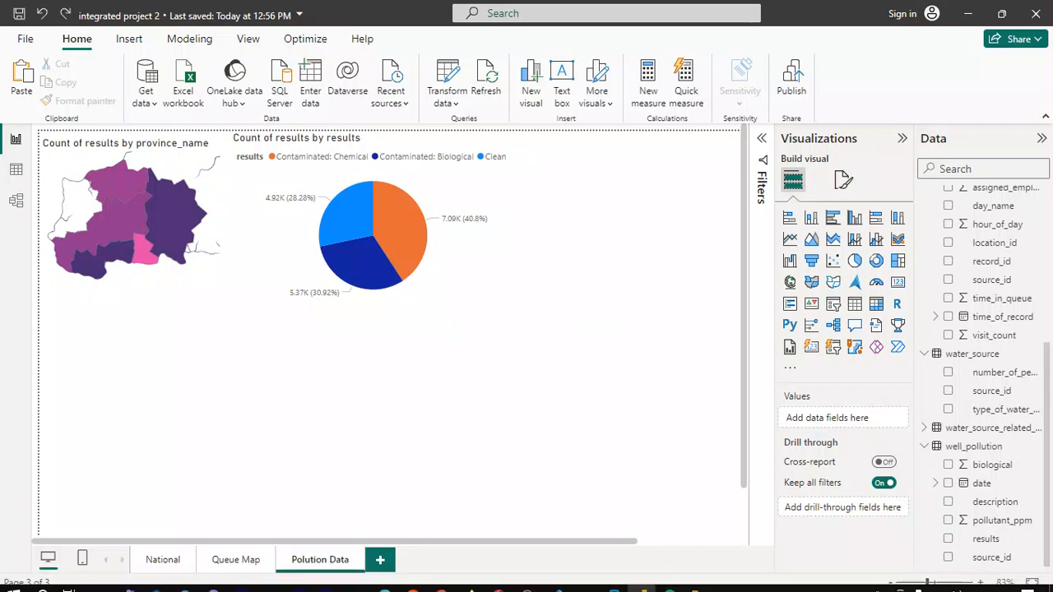
mouse_move(207, 583)
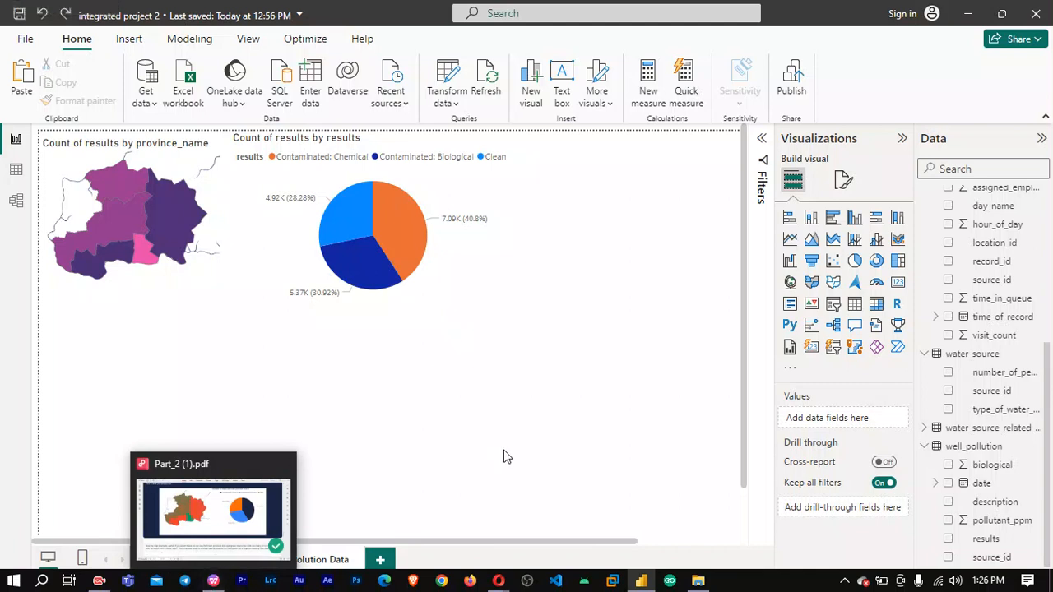
Select the province map itself and review its fill color settings and assigned fields.
left_click(124, 220)
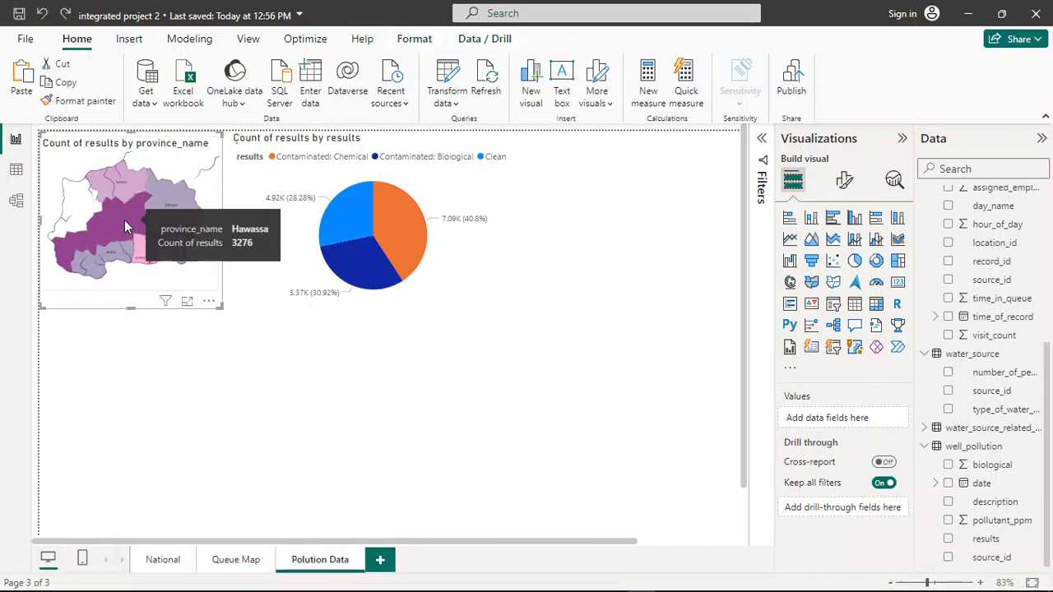
left_click(188, 158)
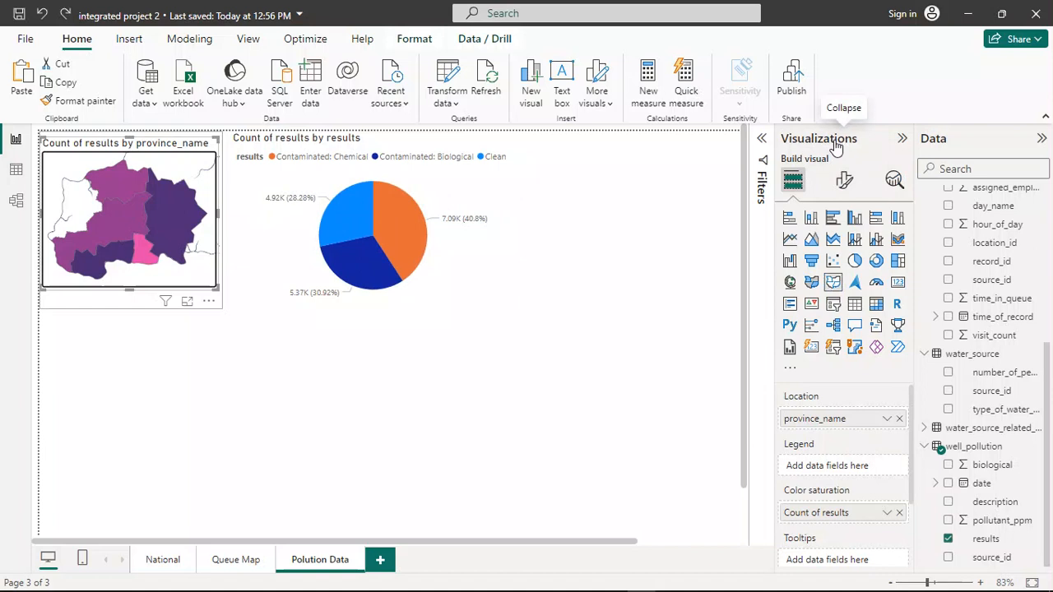
left_click(843, 185)
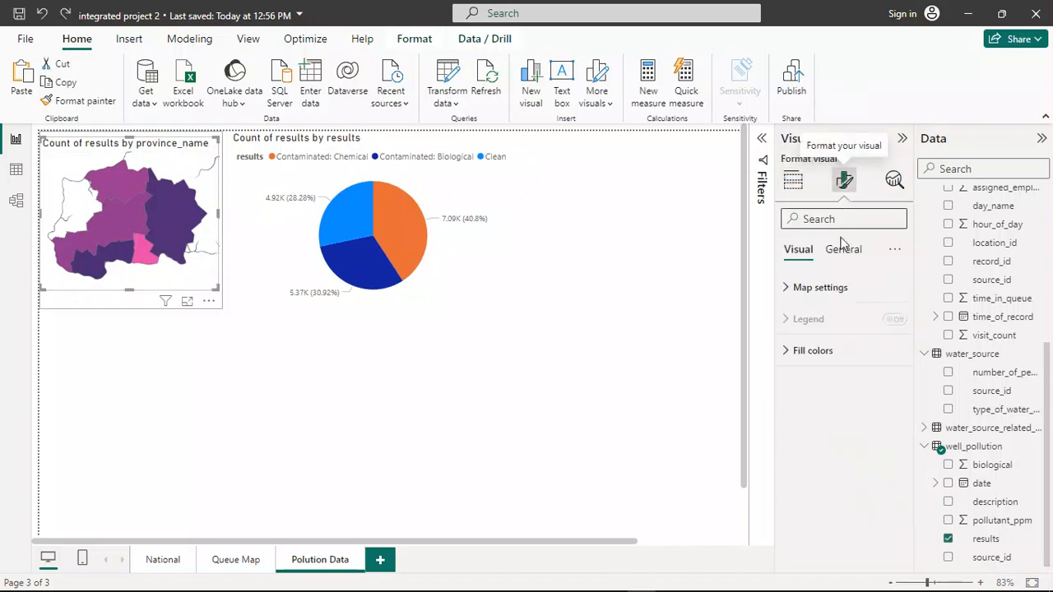
left_click(791, 355)
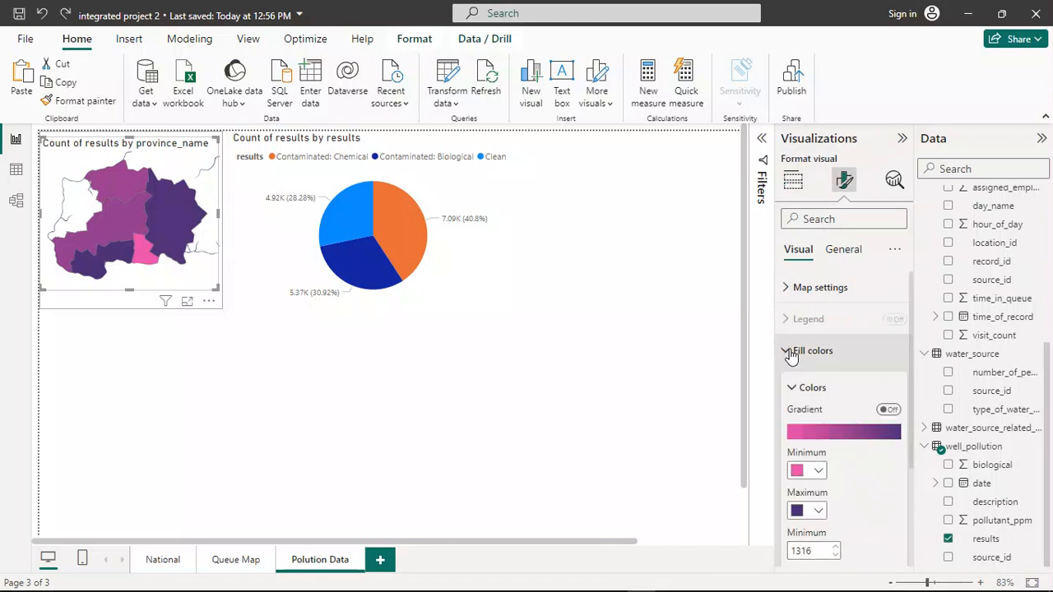
scroll(844, 358, "down", 3)
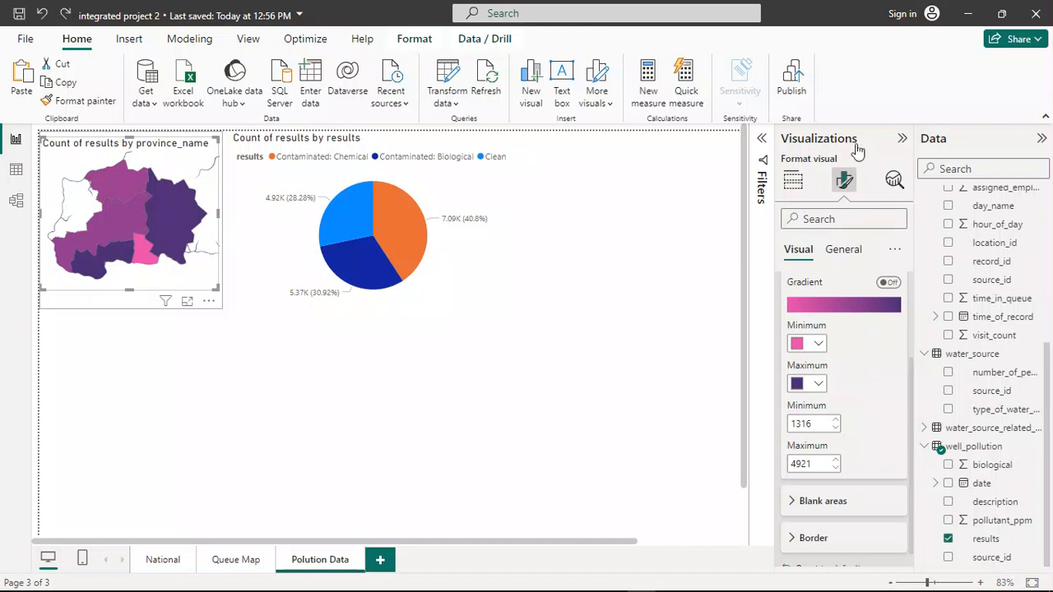
left_click(793, 180)
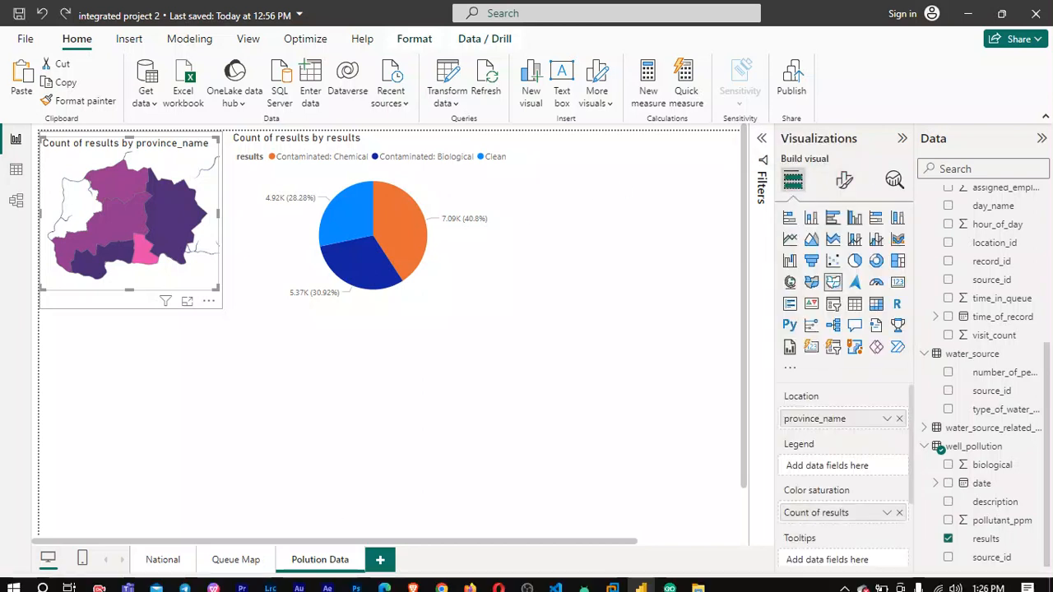
Switch to Part_2 (1).pdf and read the explanation of the Clean selection and of Akatsi's well contamination.
left_click(213, 581)
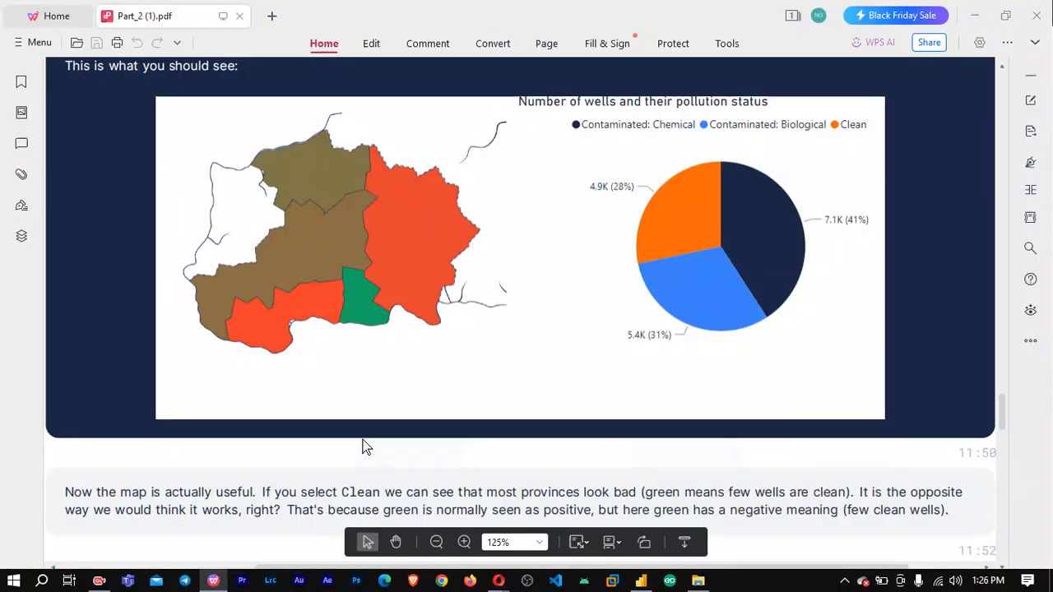
scroll(403, 382, "down", 6)
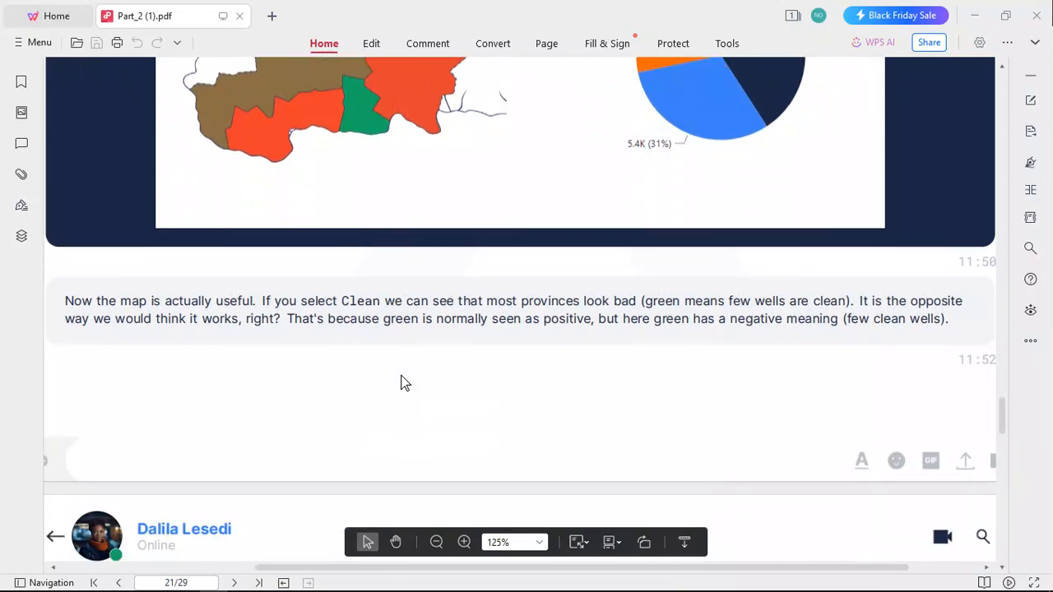
scroll(403, 382, "down", 1)
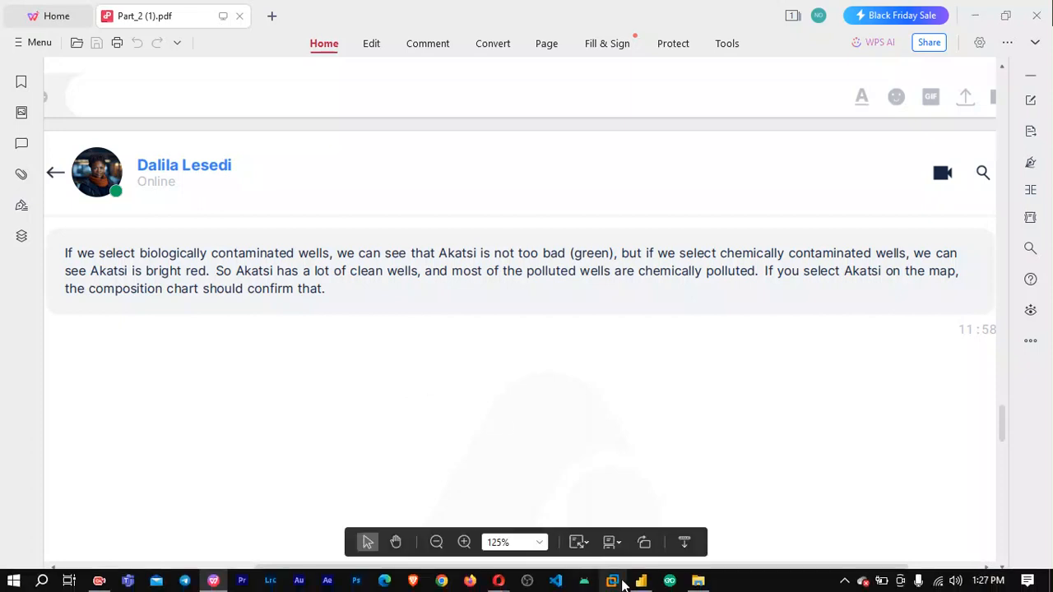
Return to Power BI, cross-filter the map by the Contaminated: Biological slice, and go back to the PDF explanation.
mouse_move(640, 586)
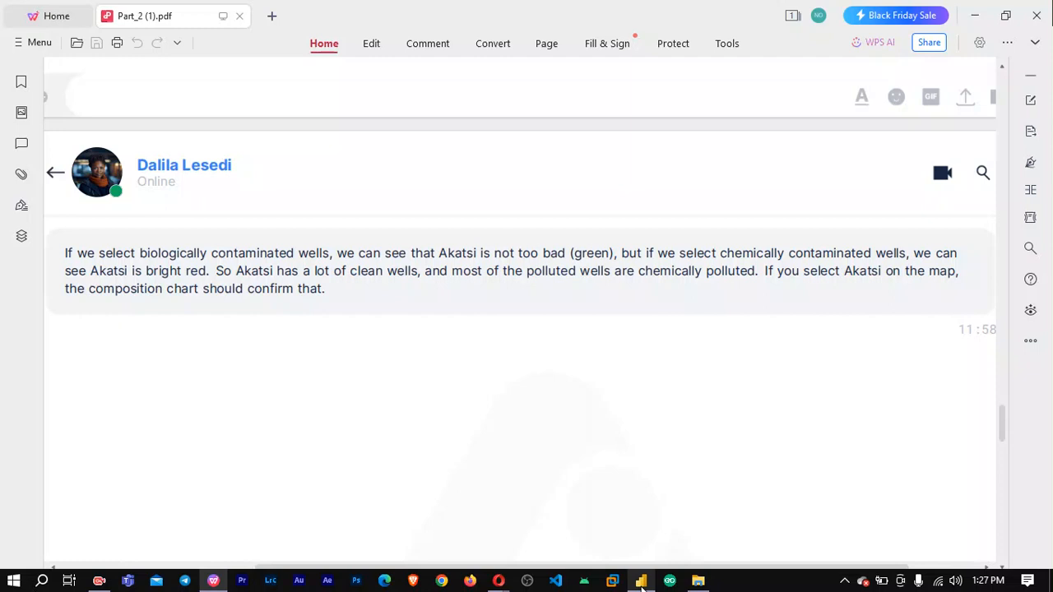
left_click(641, 581)
mouse_move(414, 247)
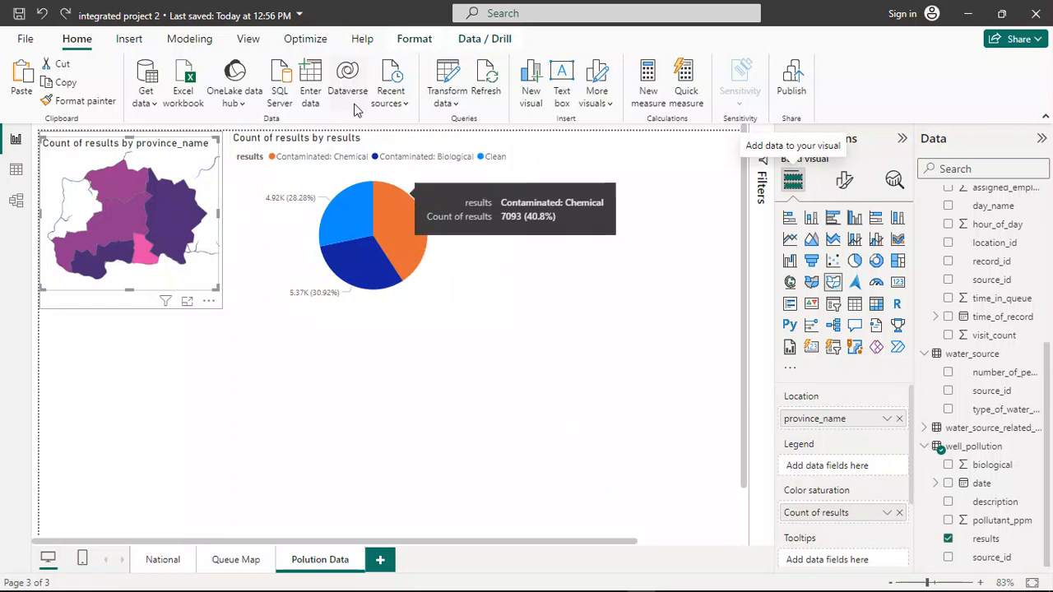
left_click(356, 278)
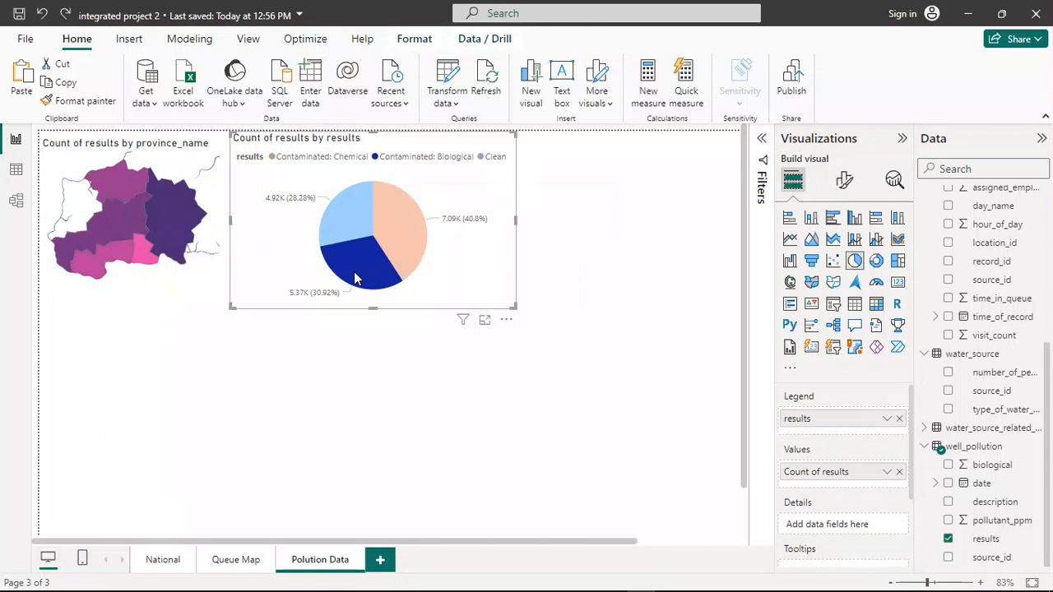
mouse_move(144, 260)
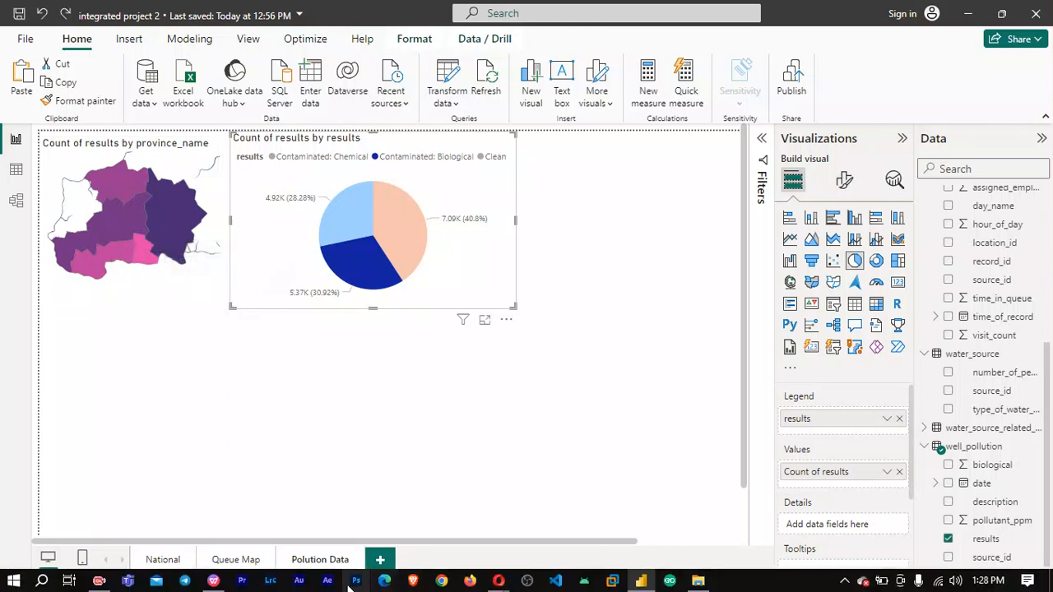
left_click(214, 581)
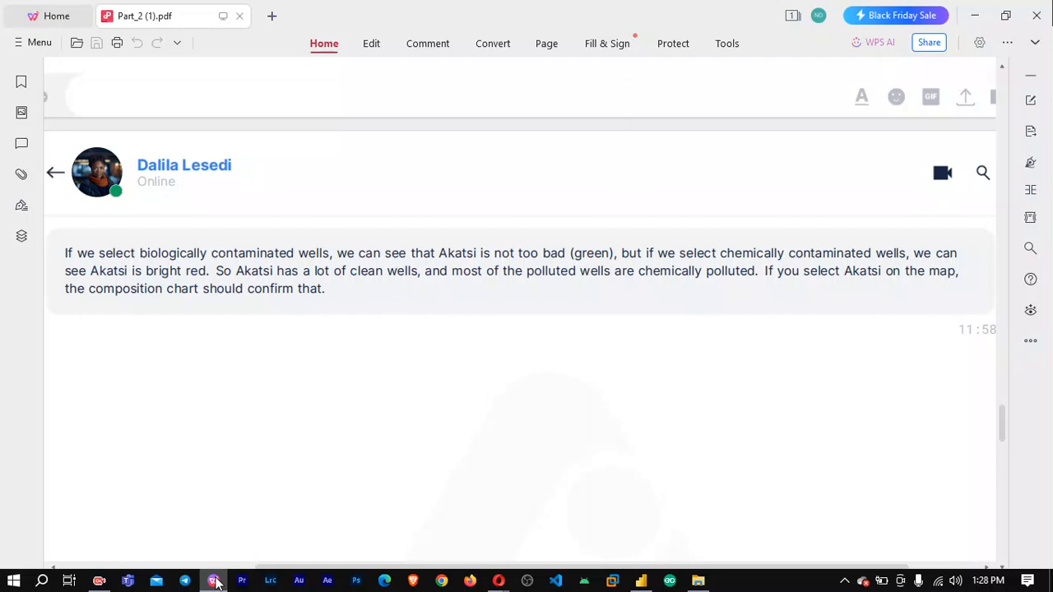
Return to Power BI and cross-filter the pollution map by the Contaminated: Chemical slice of the pie chart.
left_click(216, 583)
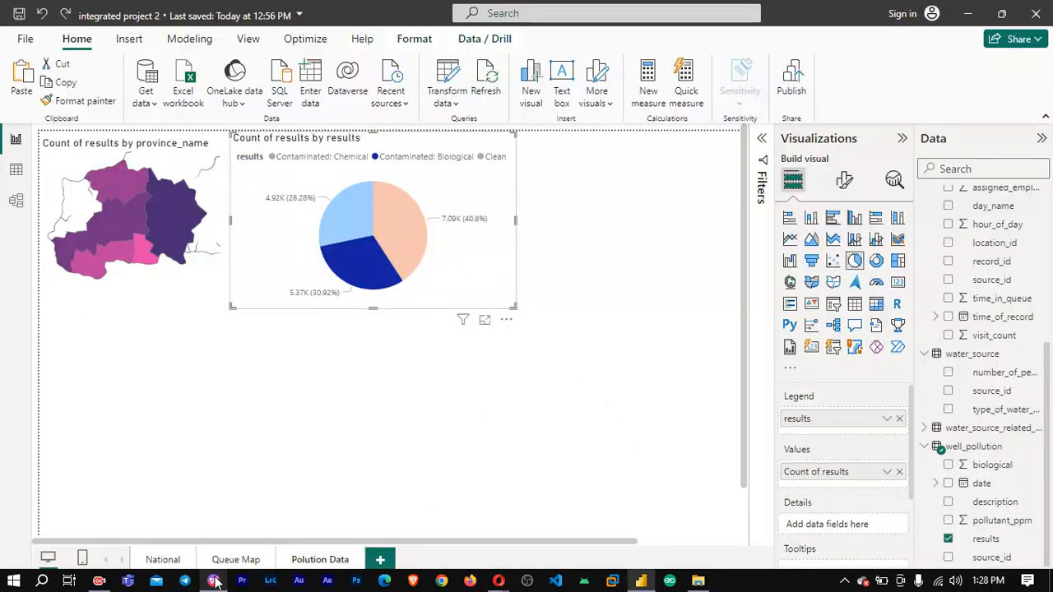
left_click(639, 196)
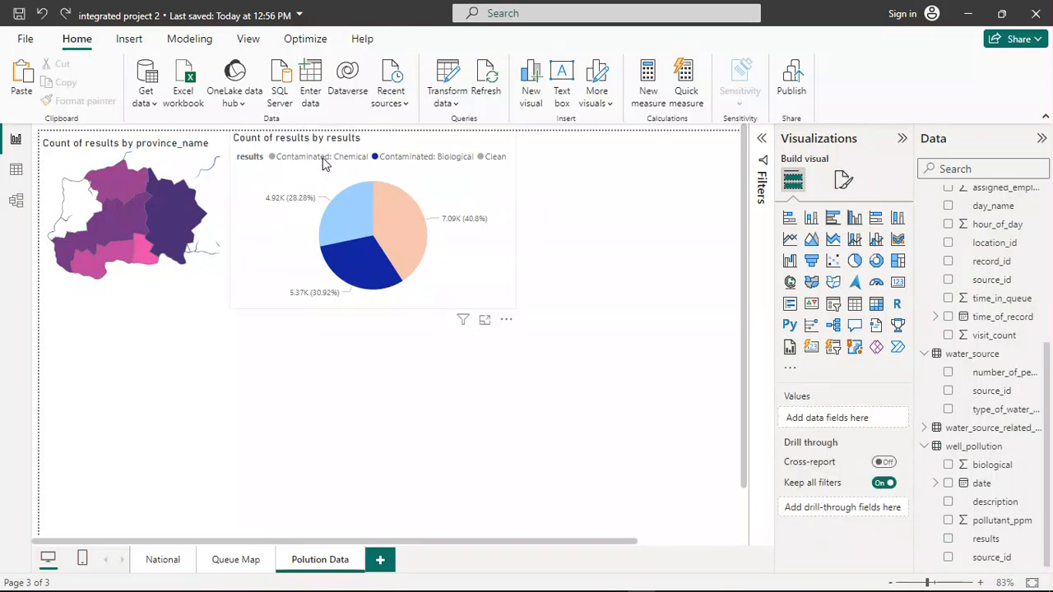
mouse_move(385, 217)
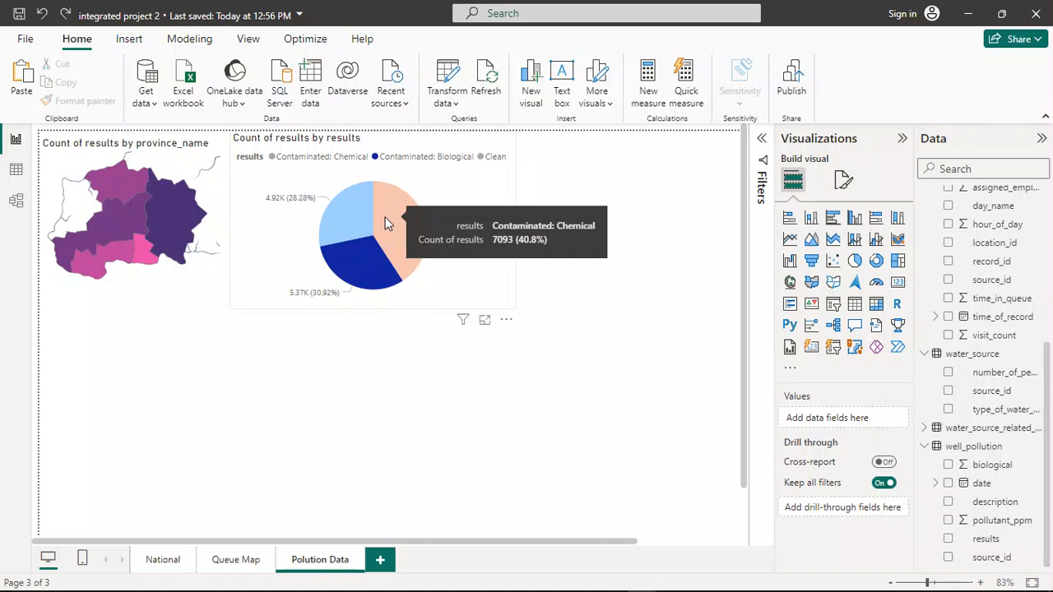
left_click(385, 218)
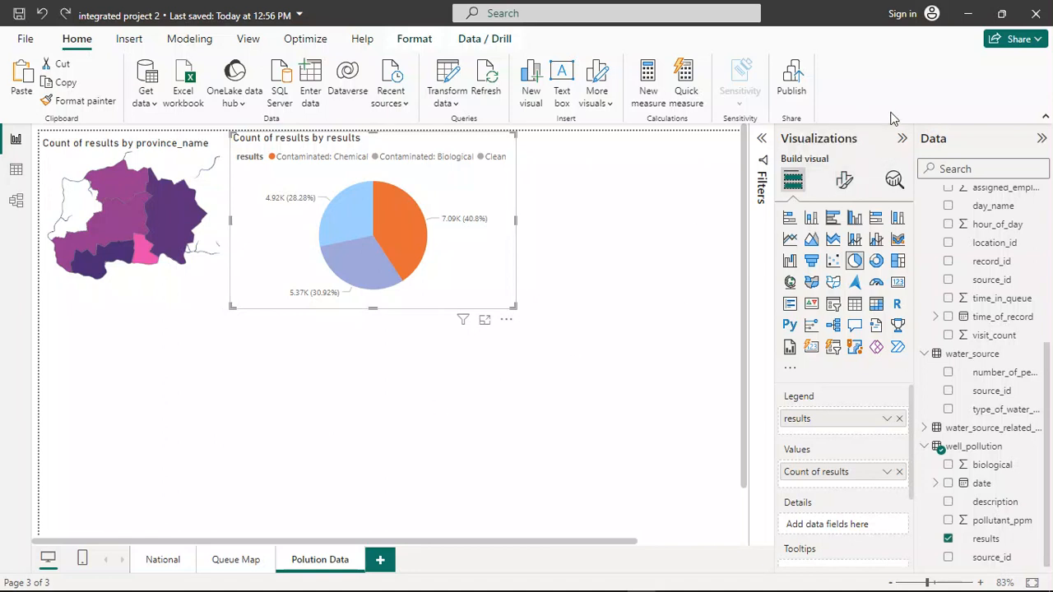
Select the province map itself and open its fill color settings.
left_click(844, 183)
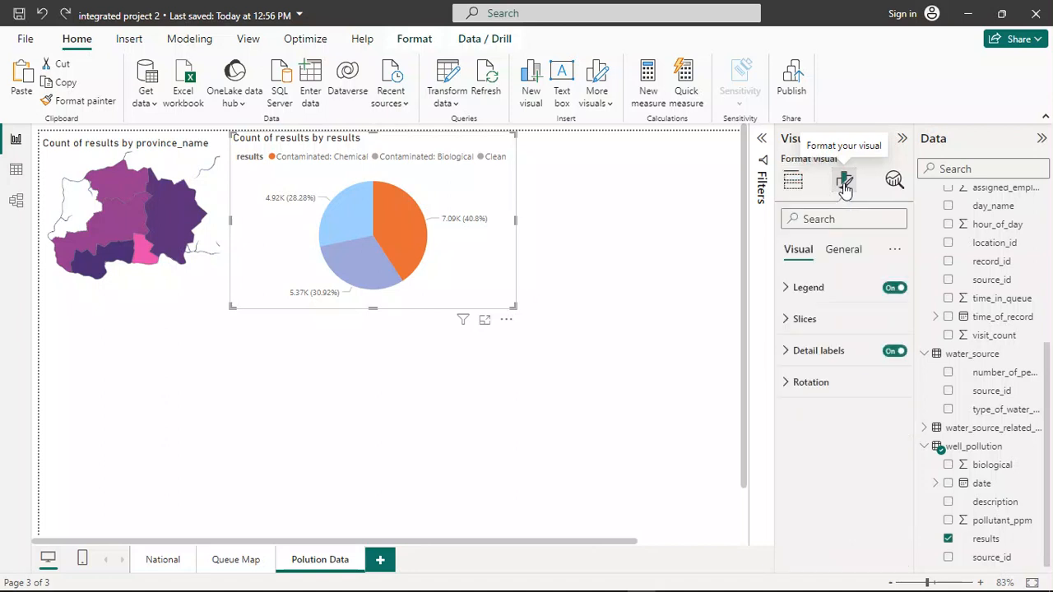
left_click(130, 283)
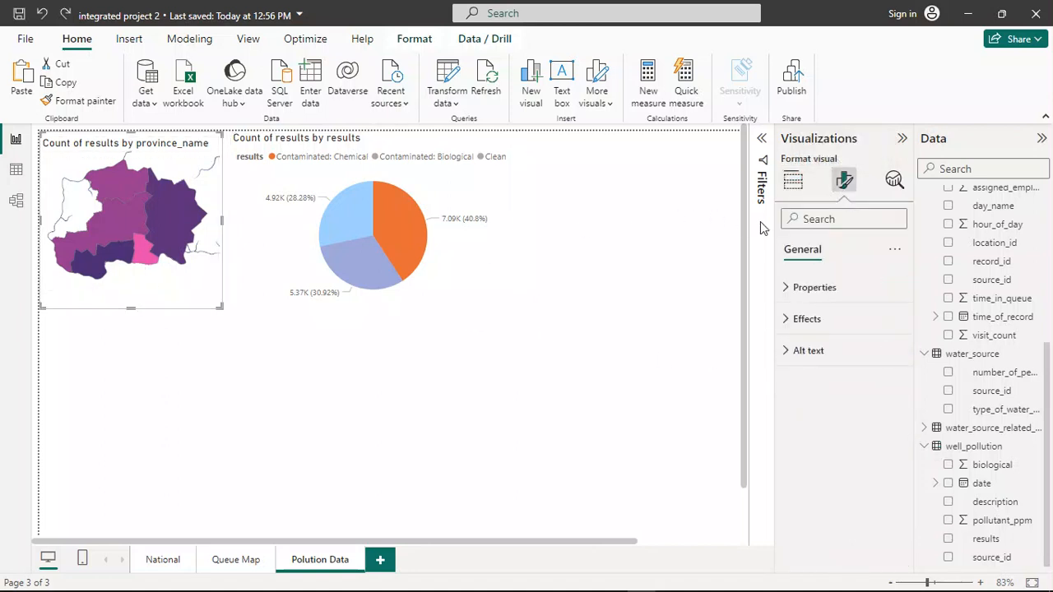
left_click(208, 284)
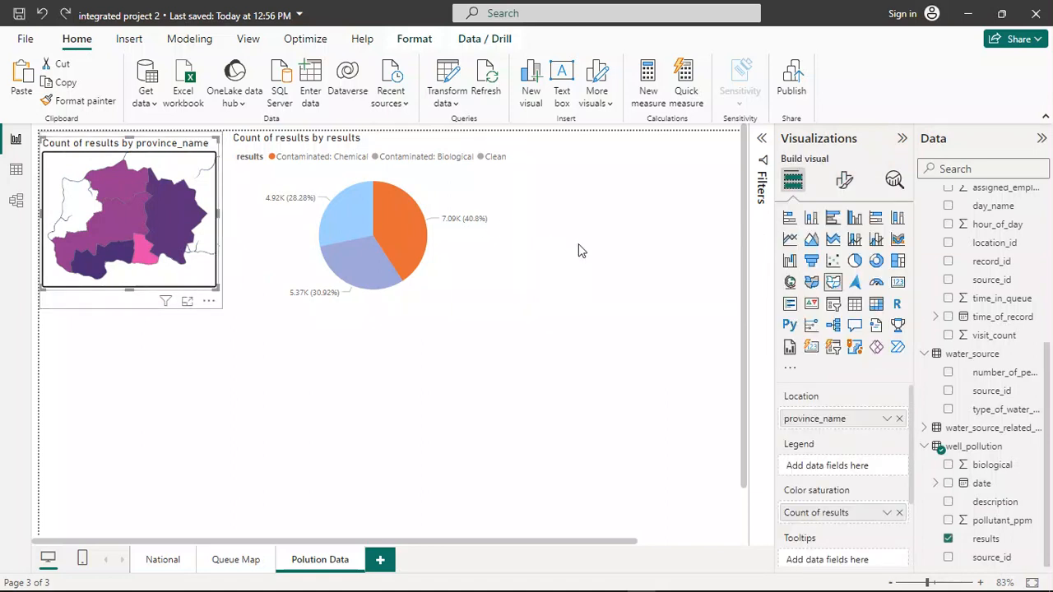
left_click(846, 183)
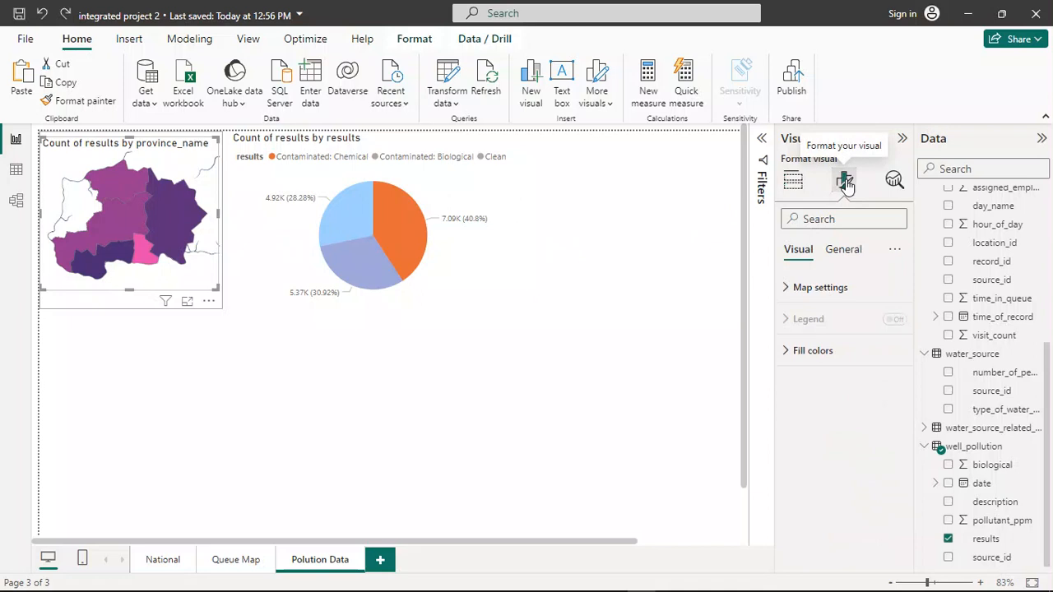
left_click(792, 351)
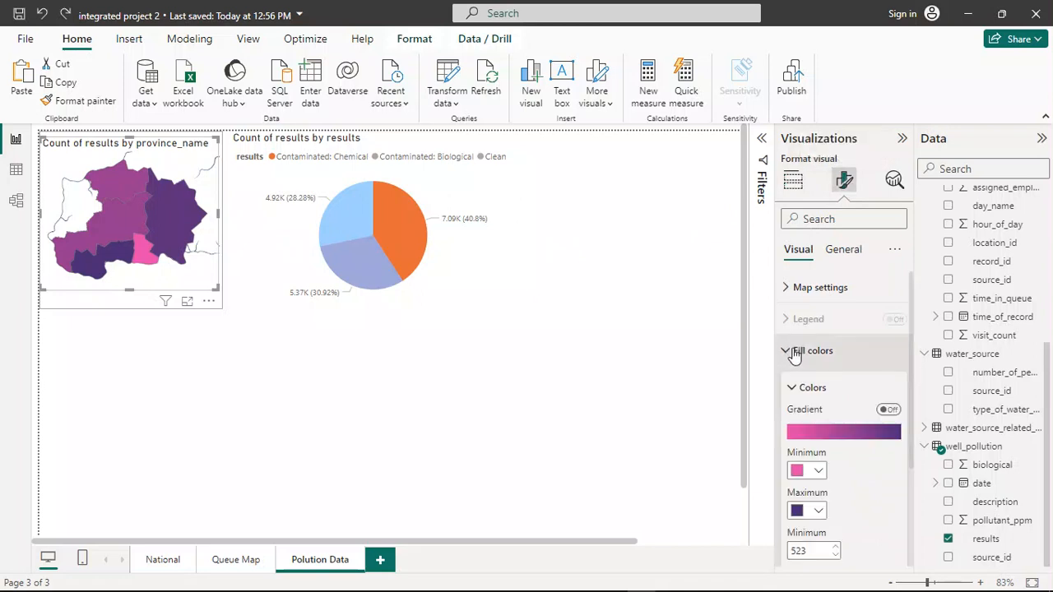
Set the map's minimum fill color to green, trying #44E652 and #00FF00 before choosing the darker shade #05B205.
left_click(818, 470)
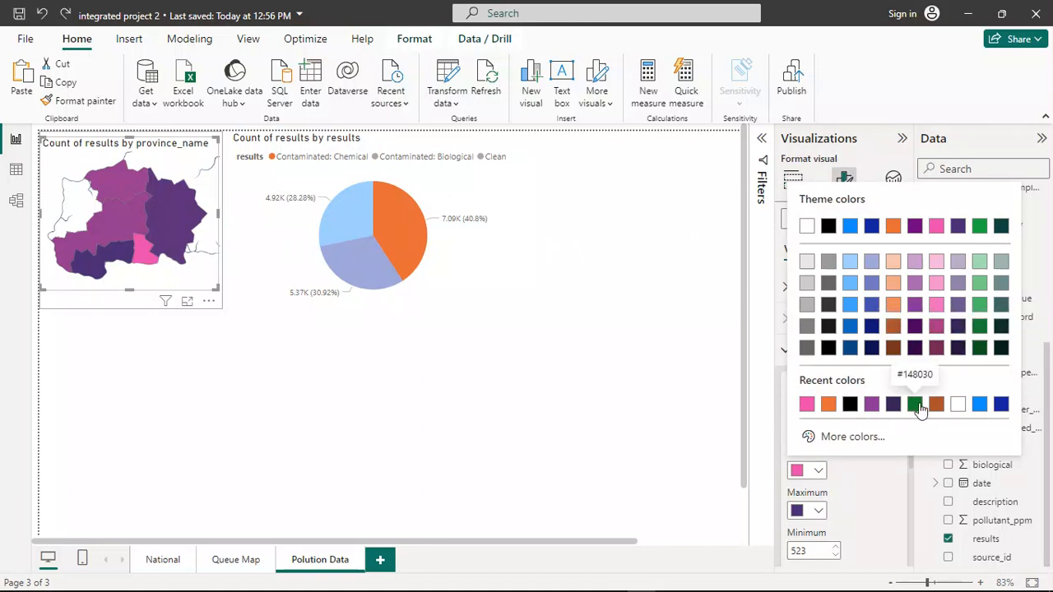
left_click(847, 437)
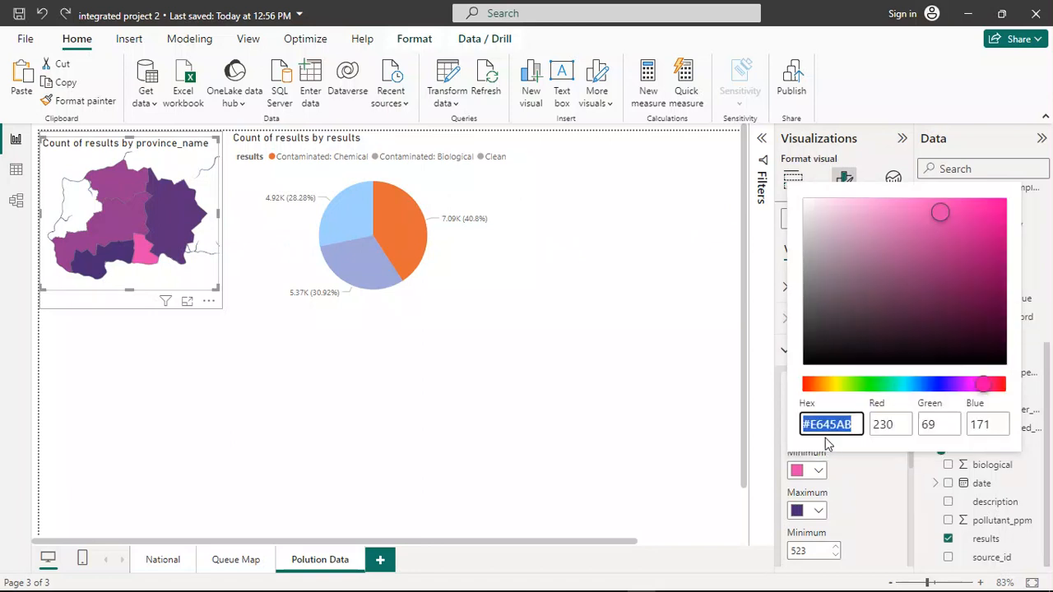
left_click(872, 384)
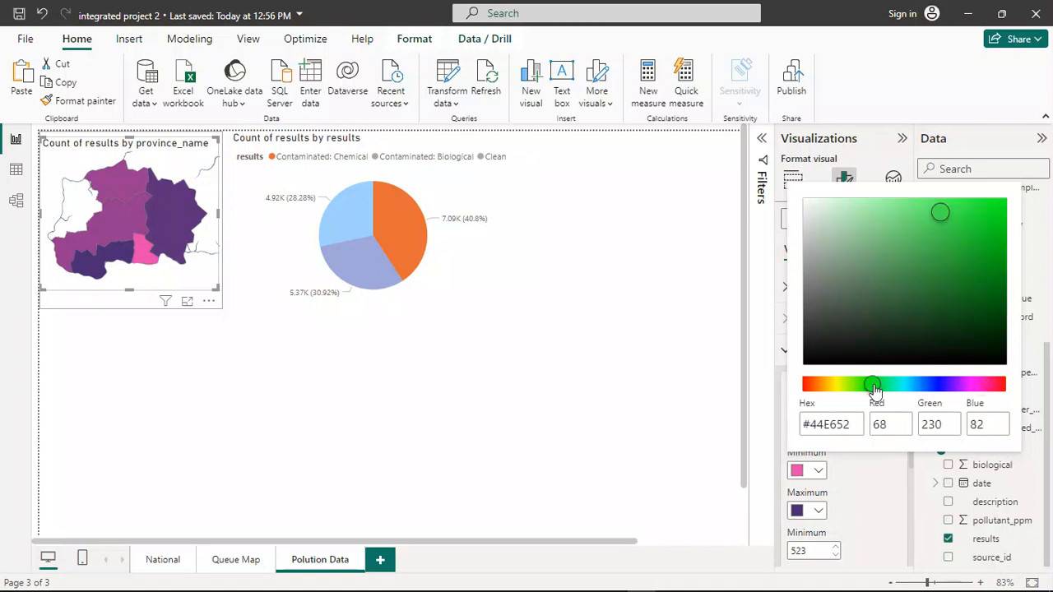
double_click(840, 427)
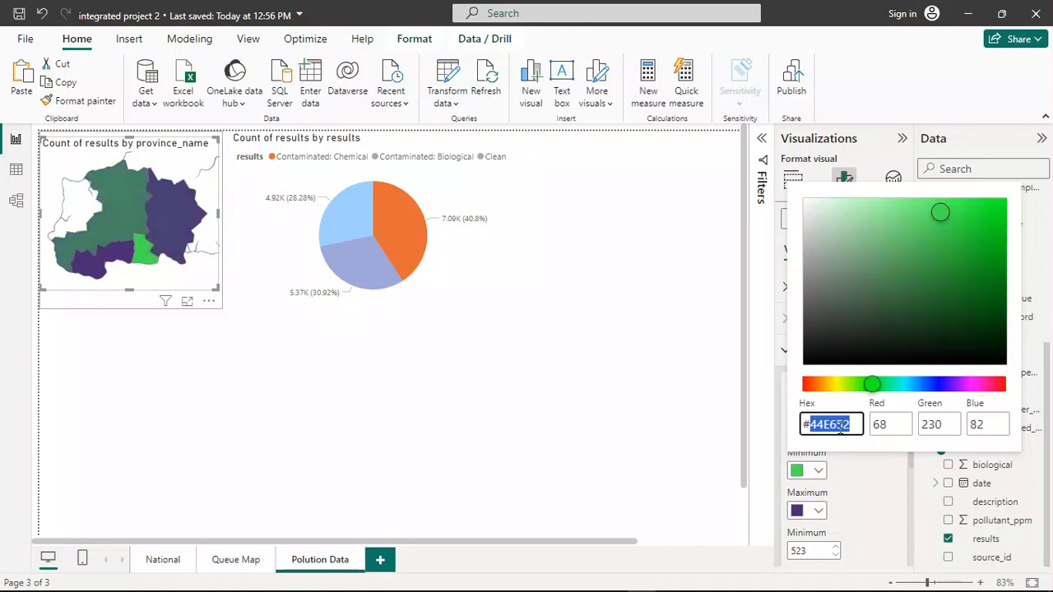
type("0000")
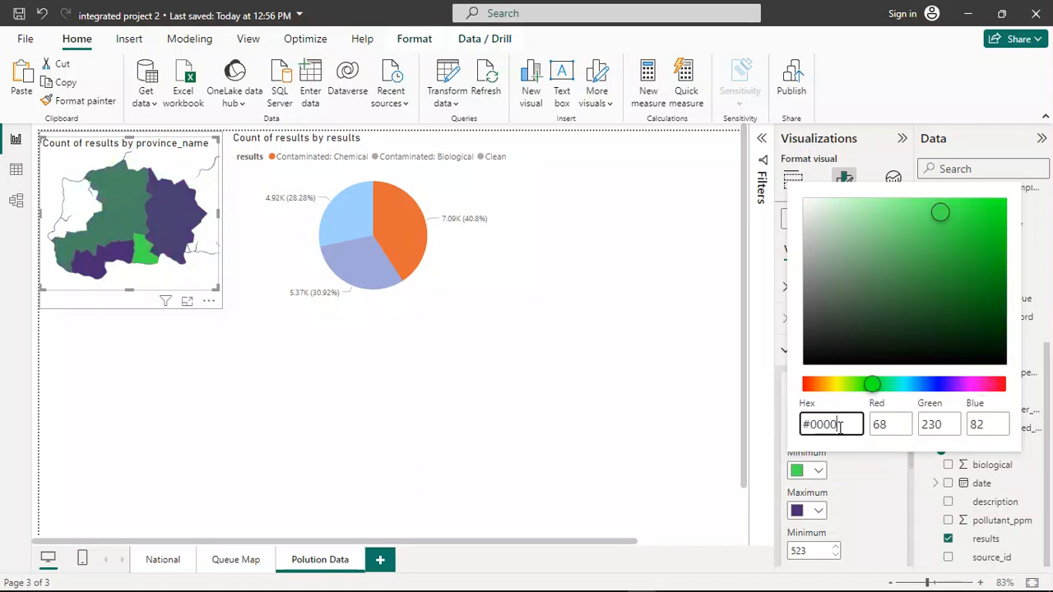
type("FF")
key("BackSpace")
key("BackSpace")
key("BackSpace")
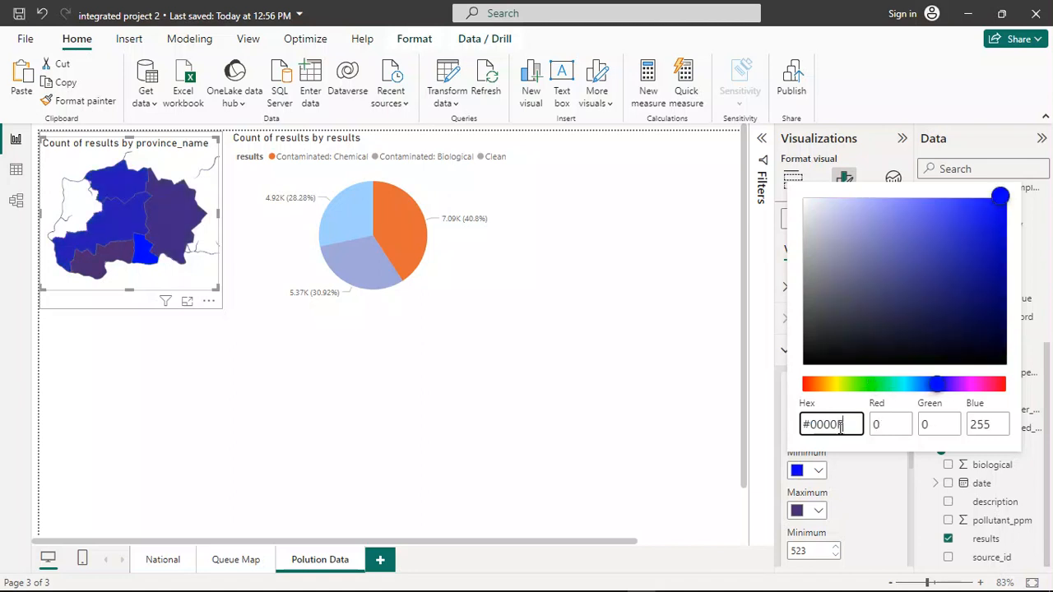
key("BackSpace")
type("ff00")
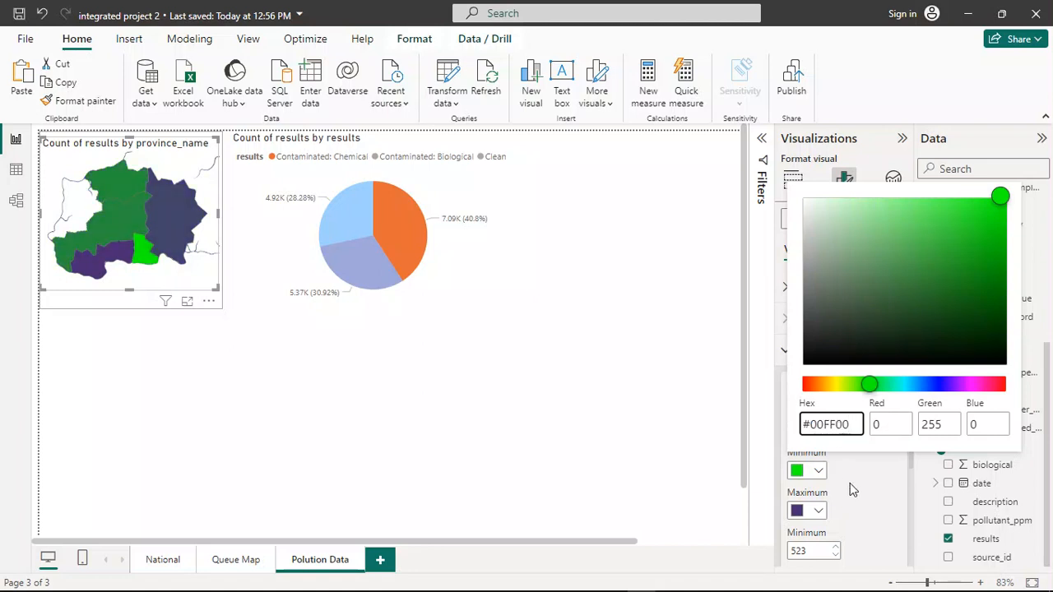
left_click(997, 248)
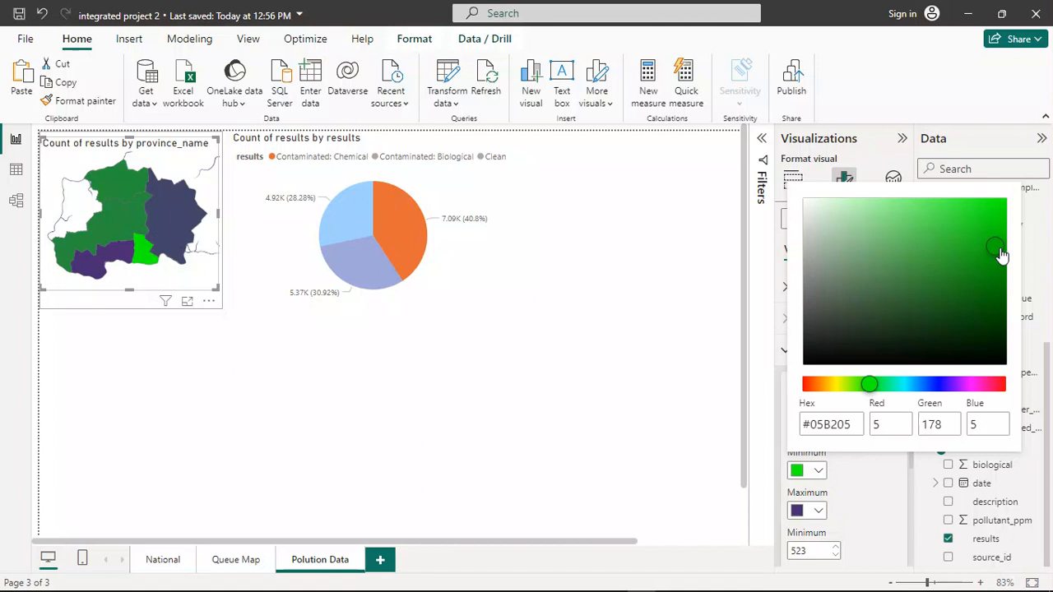
Set the map's maximum fill color to red #FF0000 after trying yellow #FFFF00.
left_click(820, 512)
left_click(820, 512)
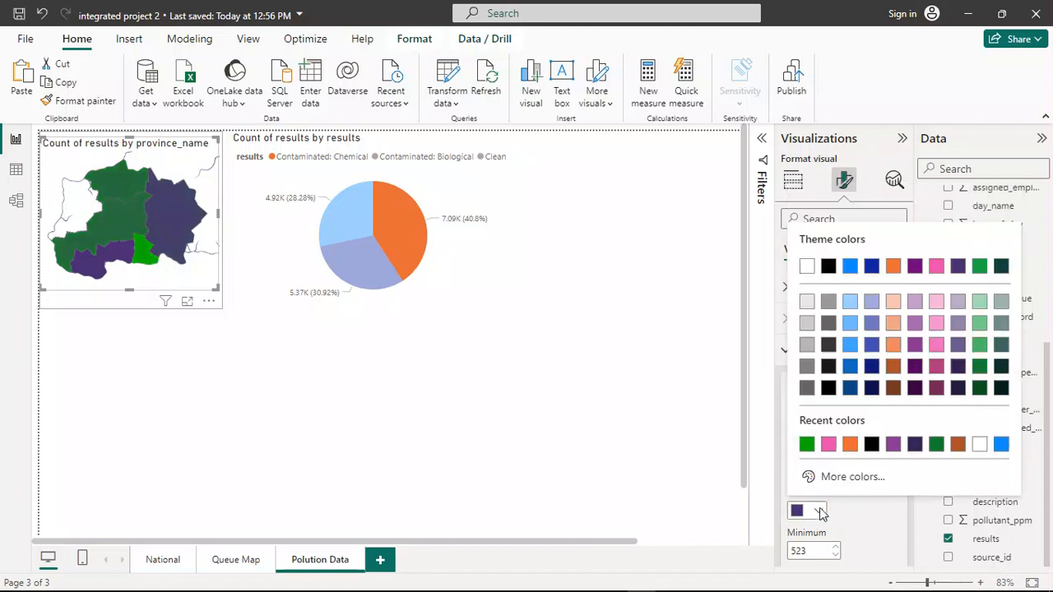
left_click(835, 478)
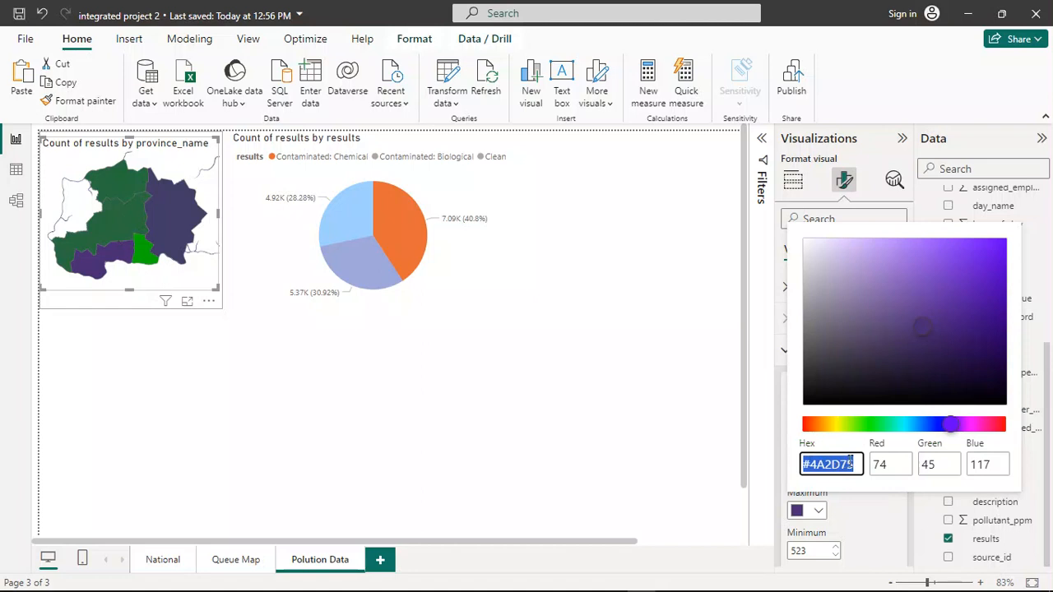
type("ffff")
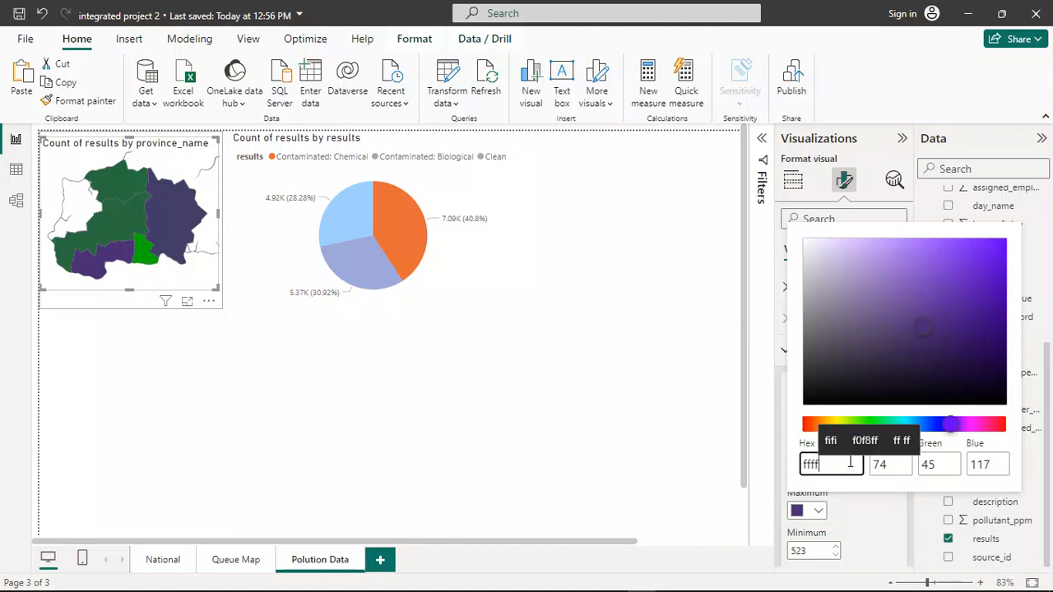
key("BackSpace")
key("BackSpace")
key("BackSpace")
type("#FFFF00")
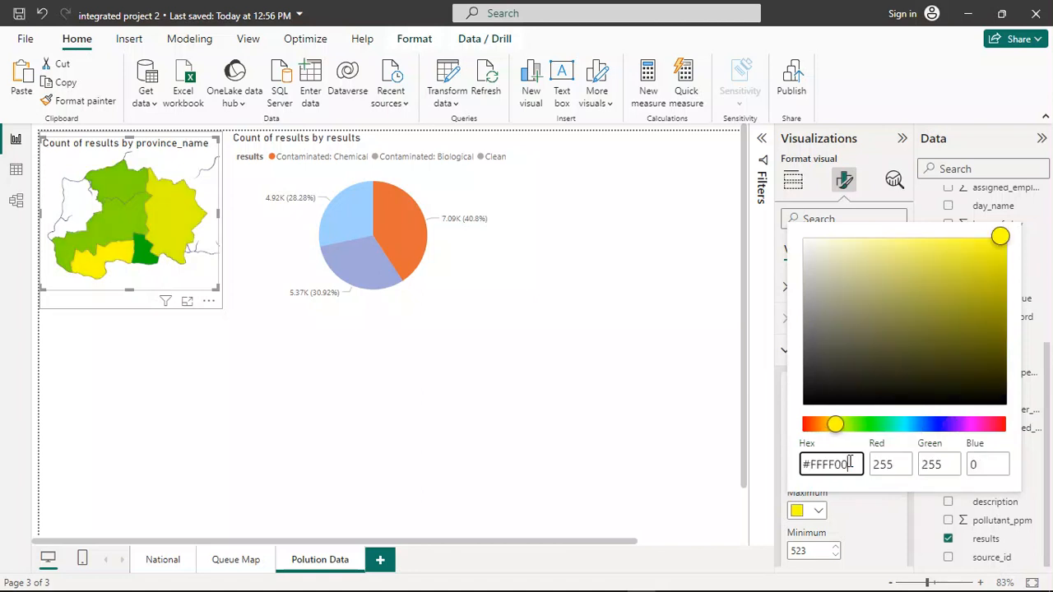
key("BackSpace")
key("BackSpace")
key("BackSpace")
key("BackSpace")
type("0000")
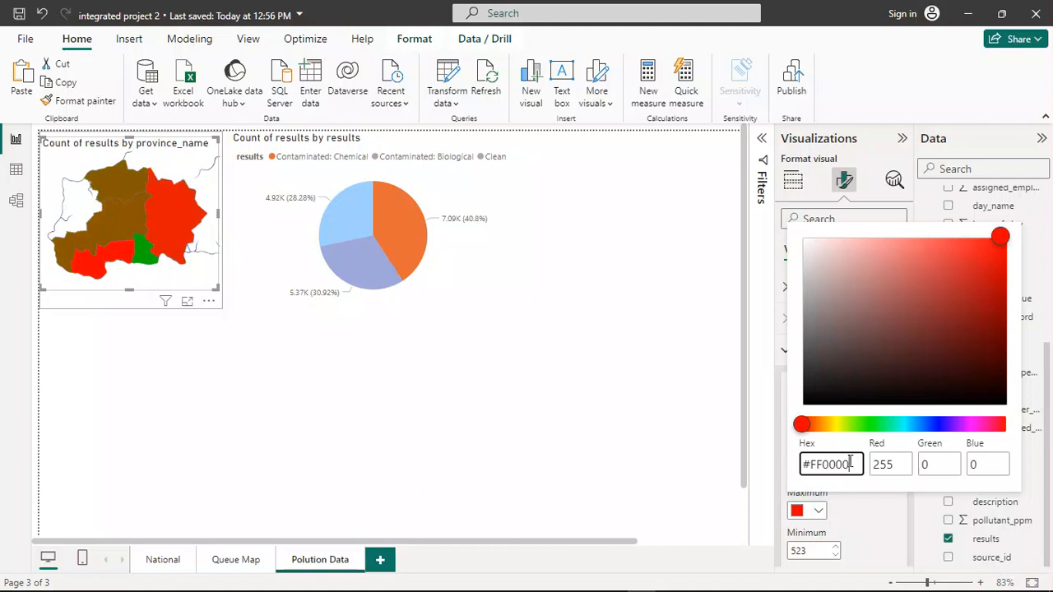
left_click(897, 527)
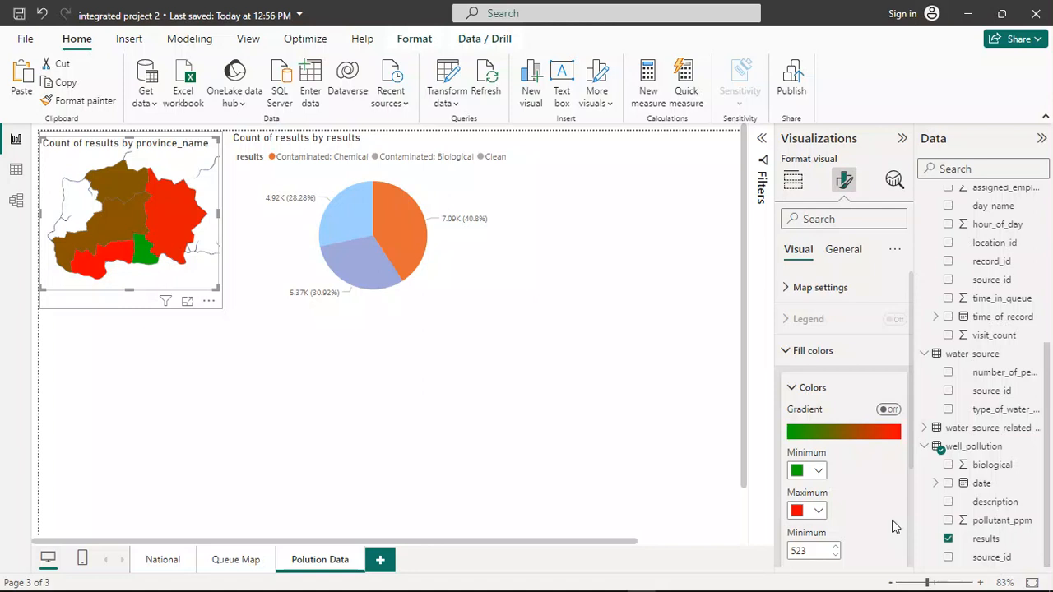
Turn on the map's gradient with a center color and set its minimum color to bright green #00FF00.
left_click(887, 410)
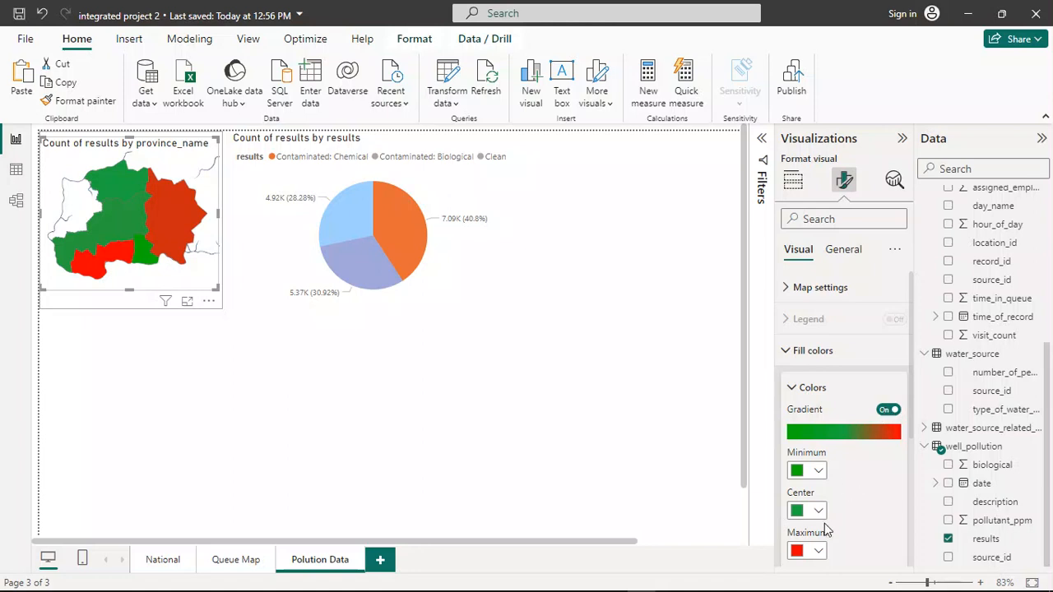
left_click(819, 475)
left_click(833, 436)
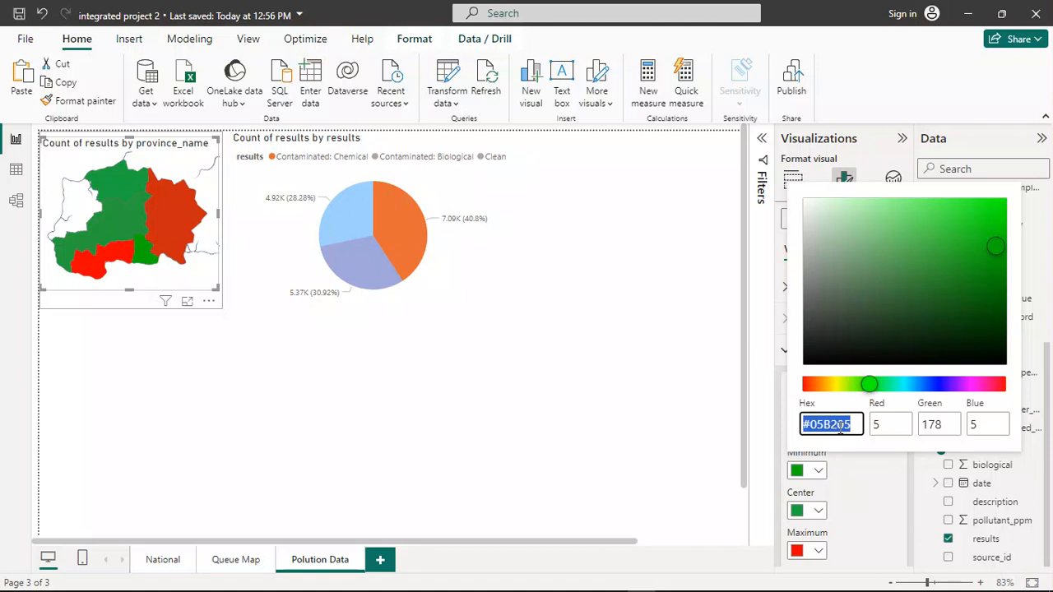
type("#00FF00")
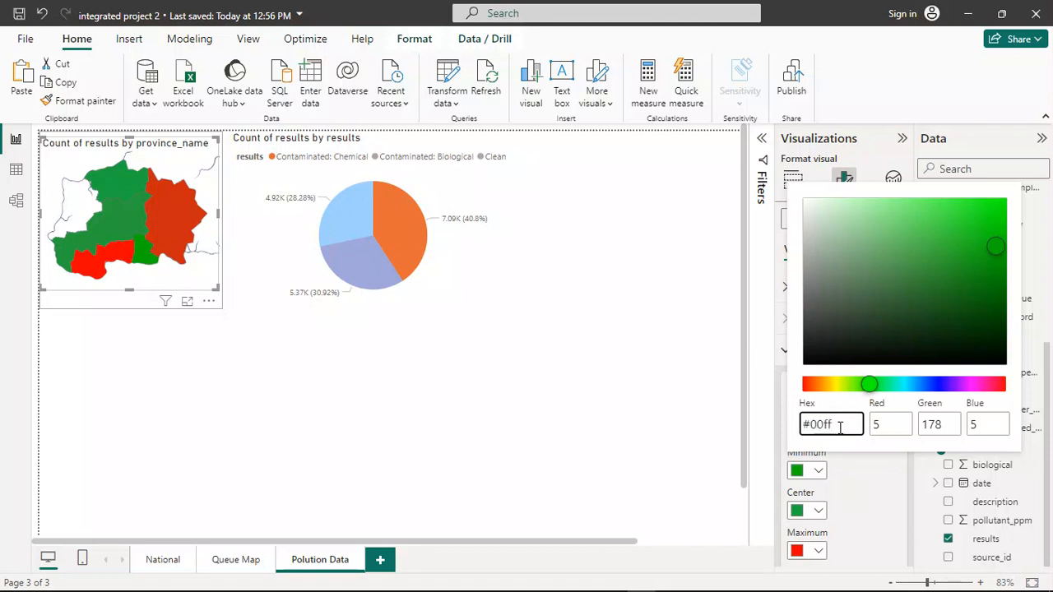
left_click(819, 516)
Set the gradient's center color, trying dark green #148030 before adjusting it to the custom olive green #4C8A09.
left_click(819, 514)
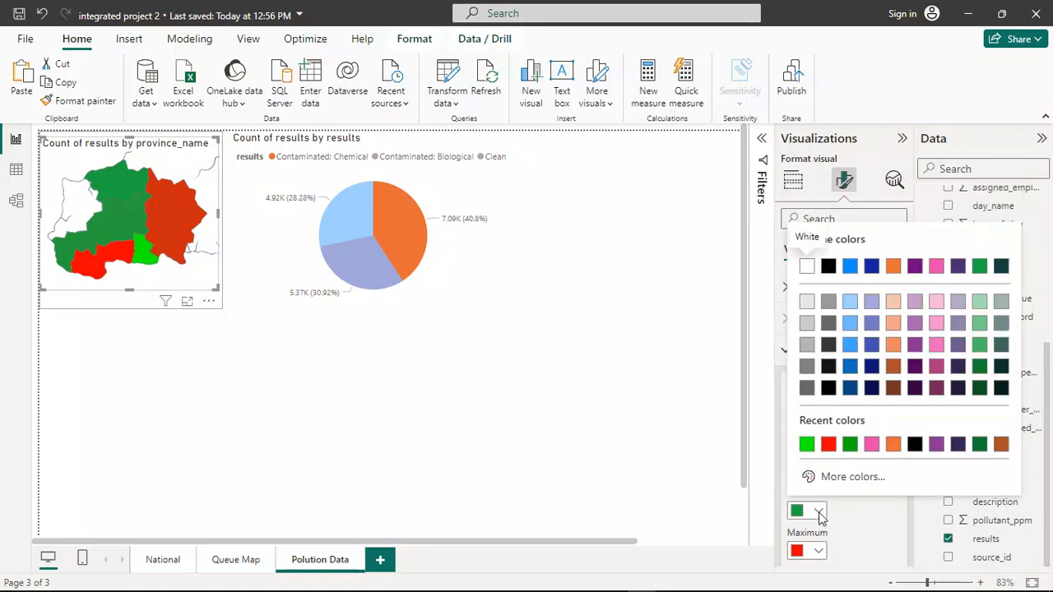
left_click(979, 445)
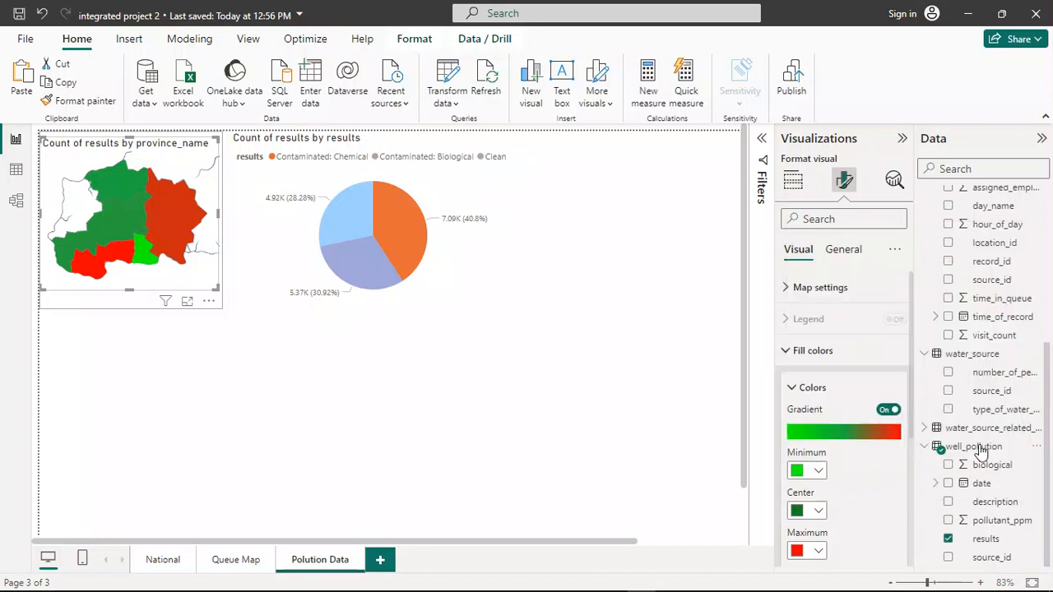
left_click(819, 512)
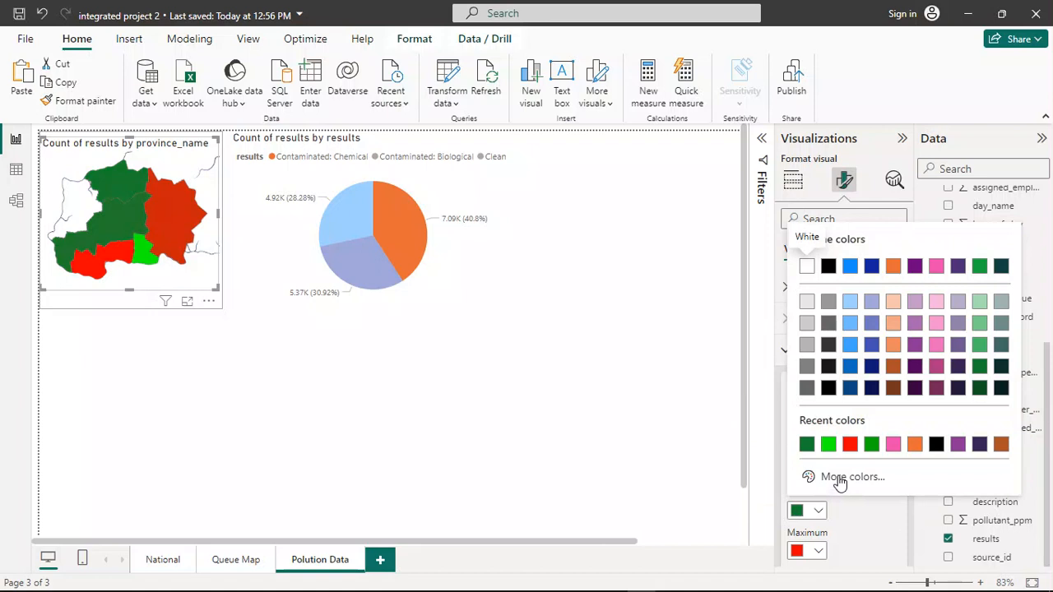
left_click(839, 479)
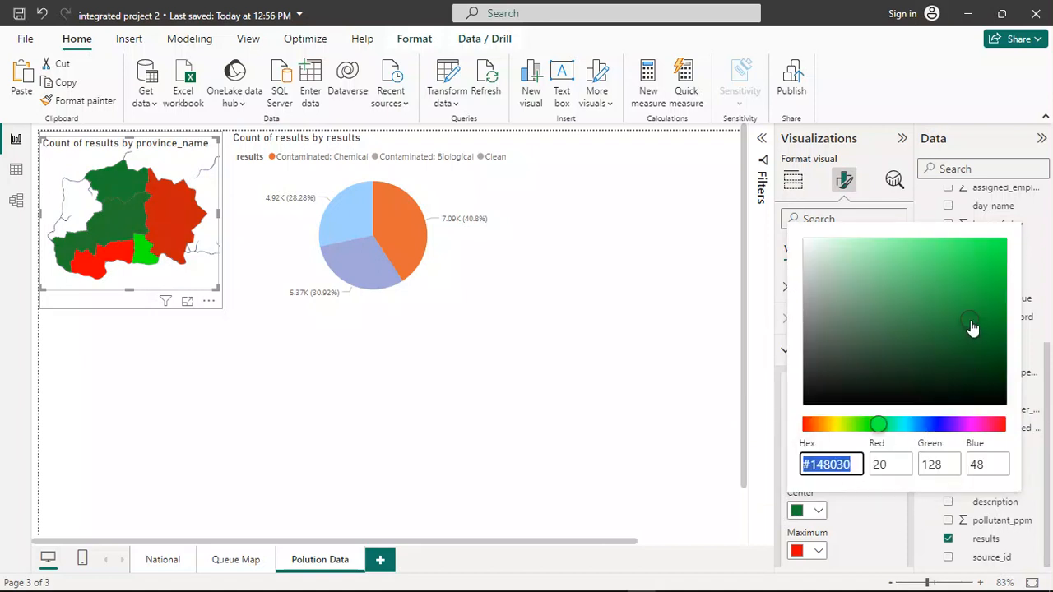
left_click_drag(972, 325, 990, 351)
left_click_drag(877, 429, 859, 431)
left_click_drag(990, 360, 991, 316)
mouse_move(858, 425)
left_mouse_down()
mouse_move(843, 425)
mouse_move(854, 425)
left_mouse_up()
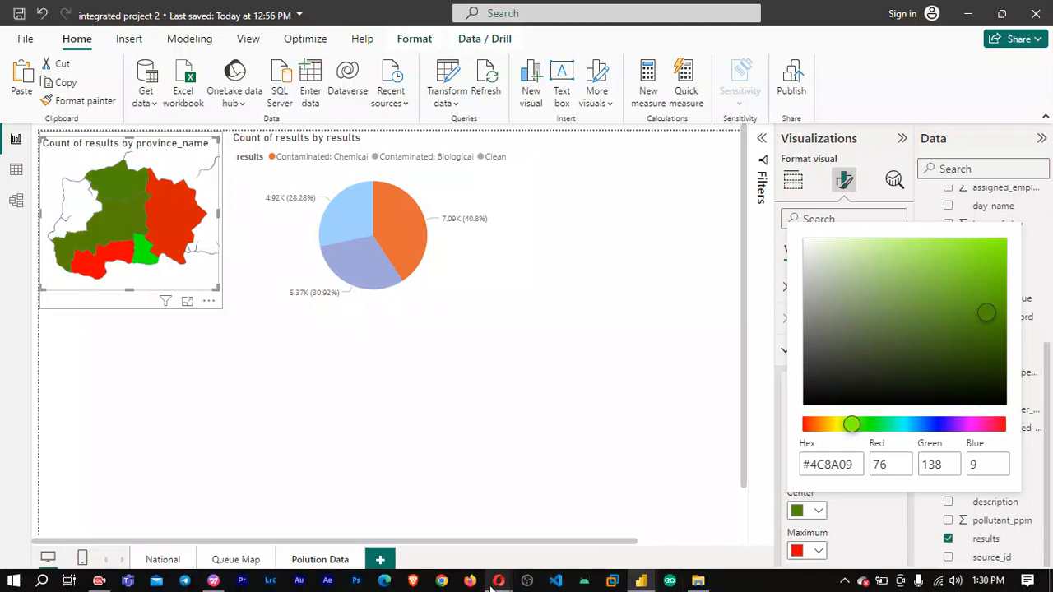
Switch to the Opera browser, search for "dark green color code" in a new tab, and copy the hex code #006400.
mouse_move(494, 582)
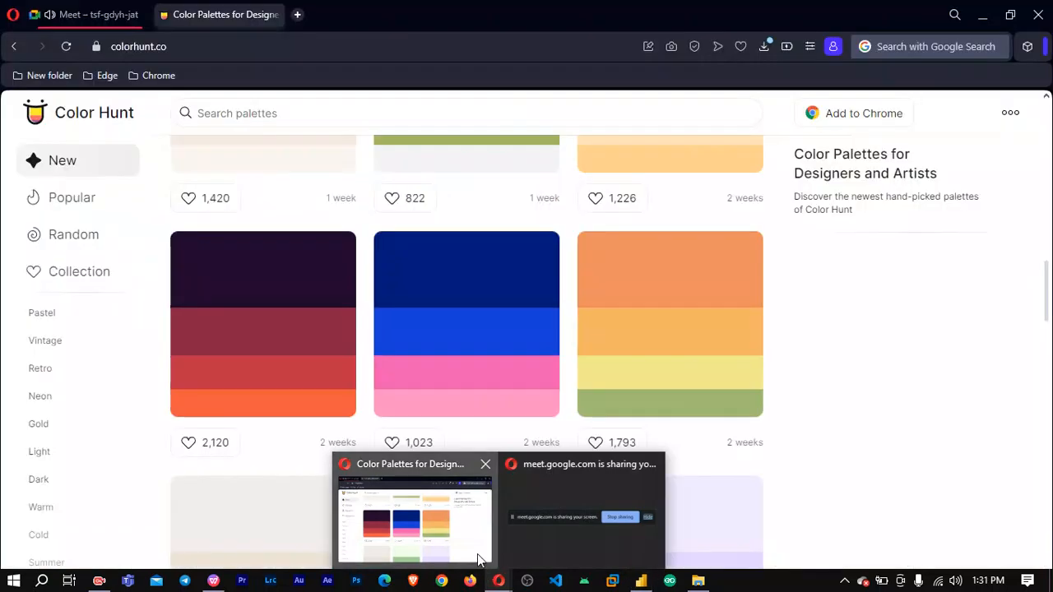
left_click(477, 553)
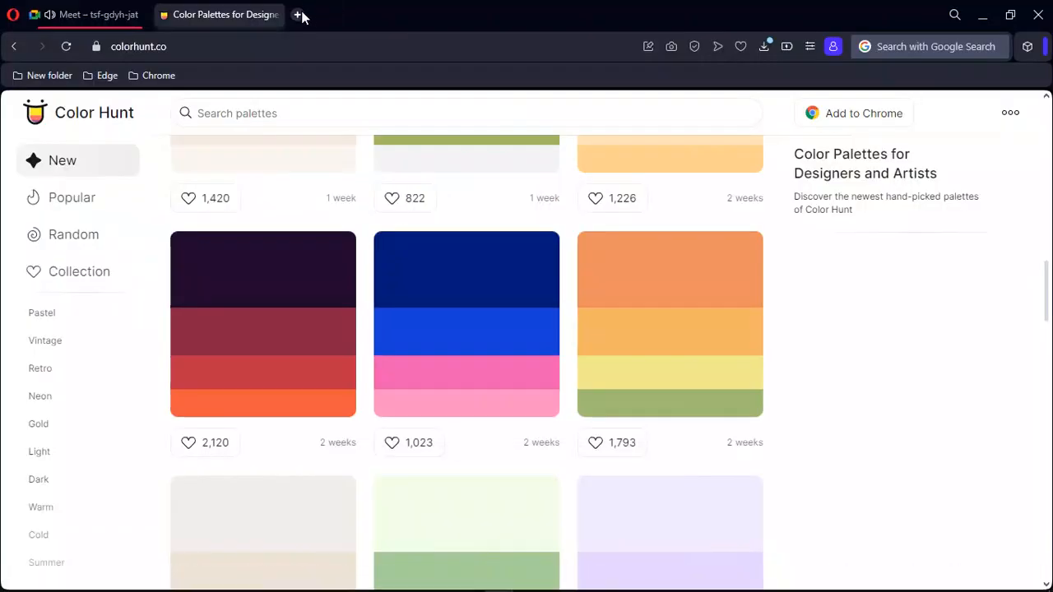
left_click(298, 14)
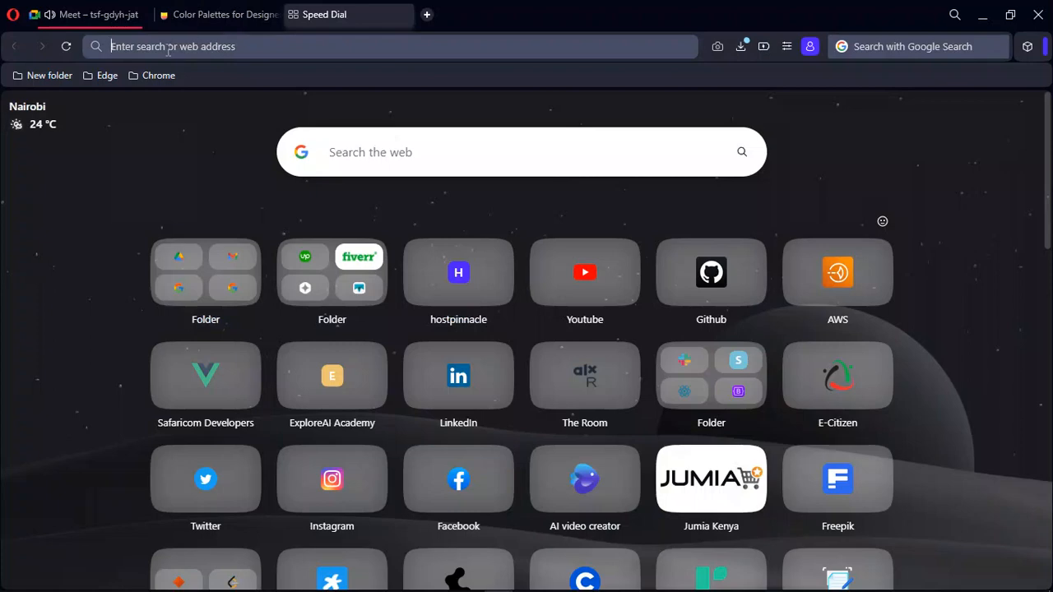
left_click(168, 47)
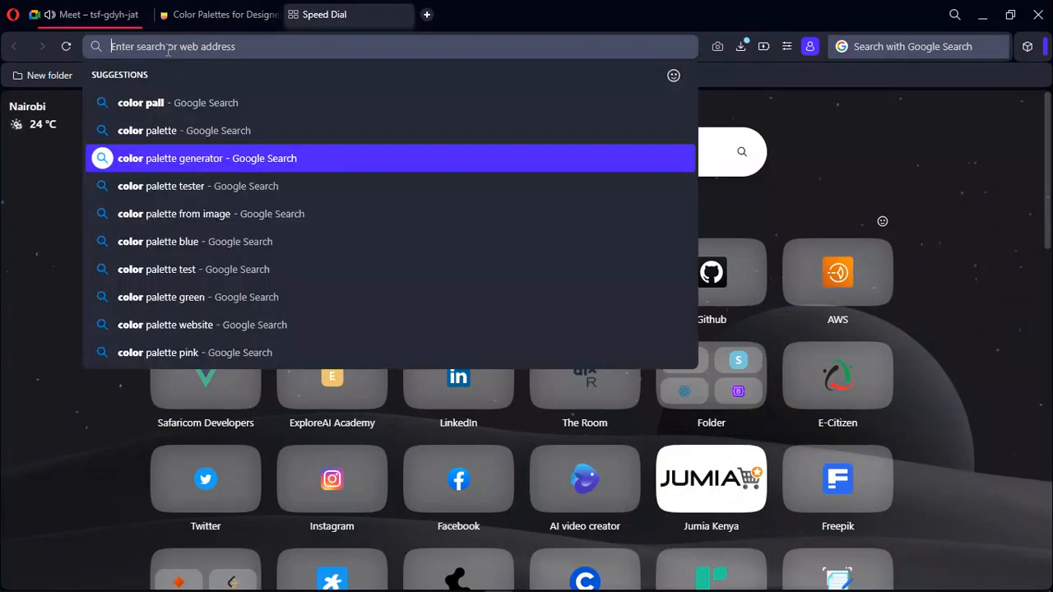
type("dark green")
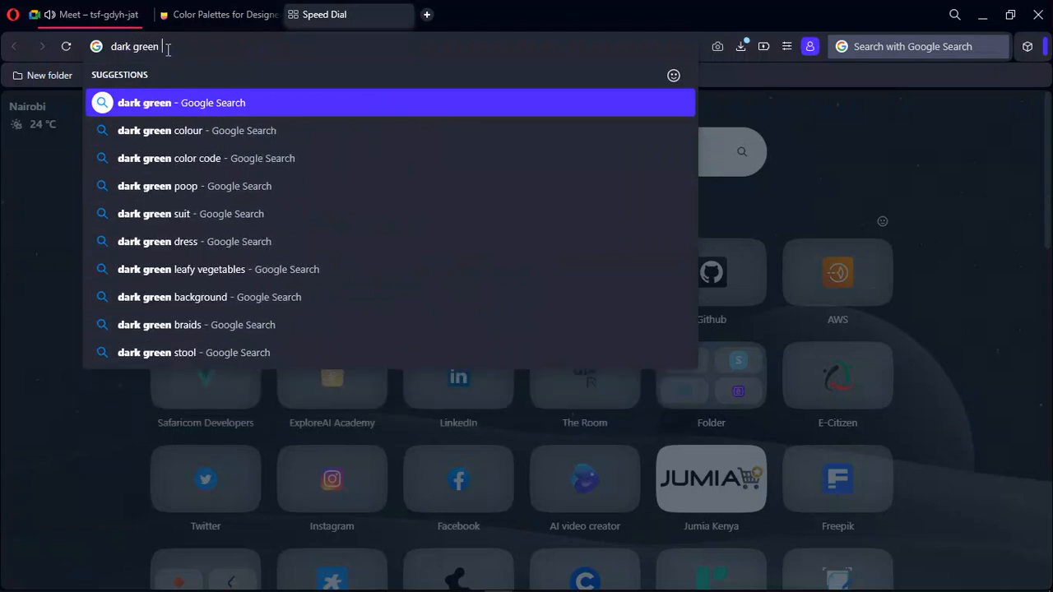
left_click(226, 157)
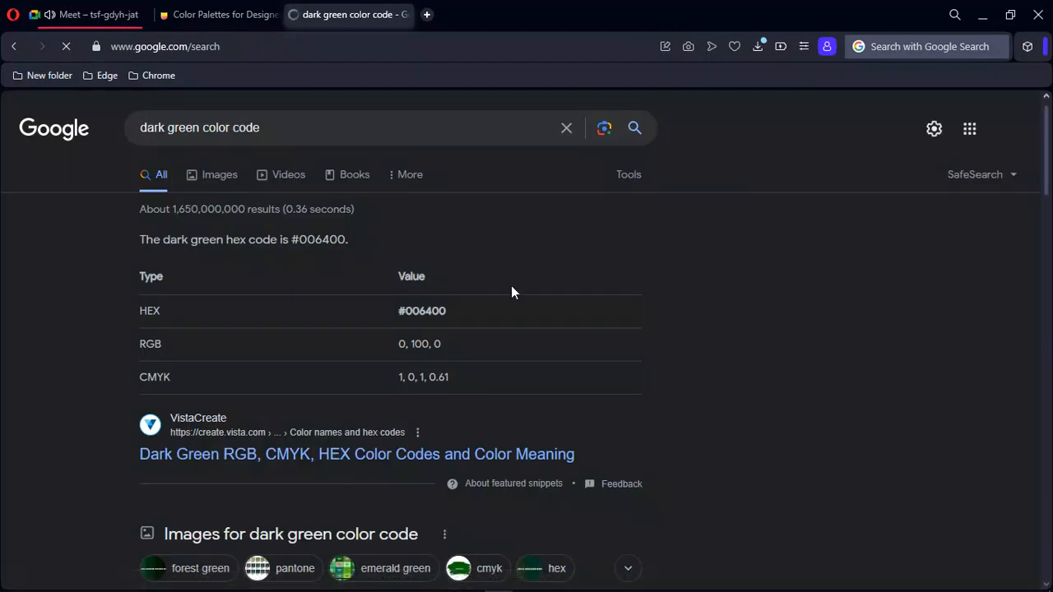
left_click_drag(457, 311, 376, 312)
key("ctrl+c")
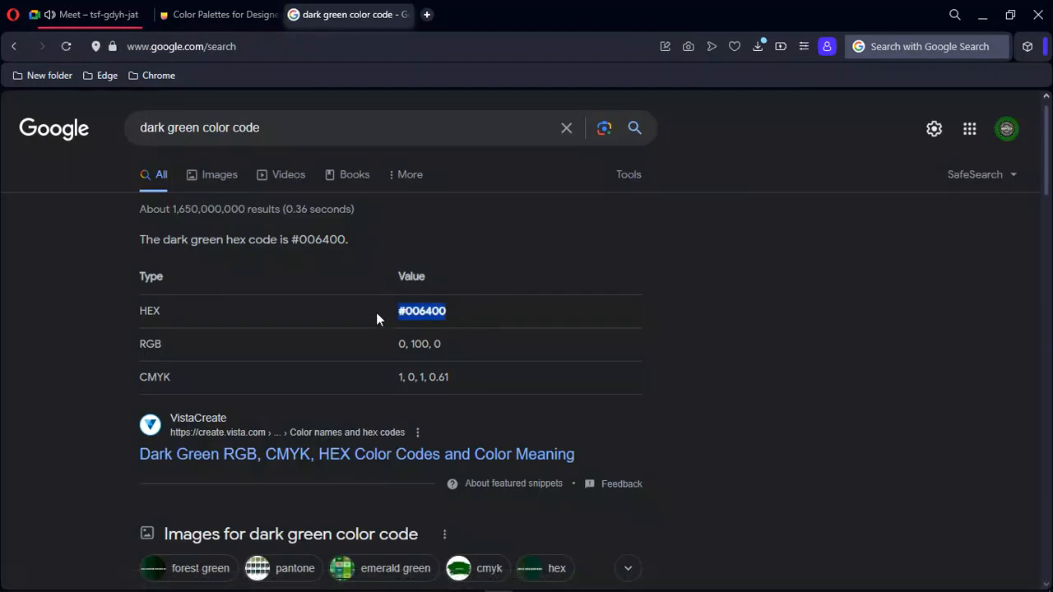
Return to Power BI and set the map gradient's center color to dark green #006400.
mouse_move(563, 585)
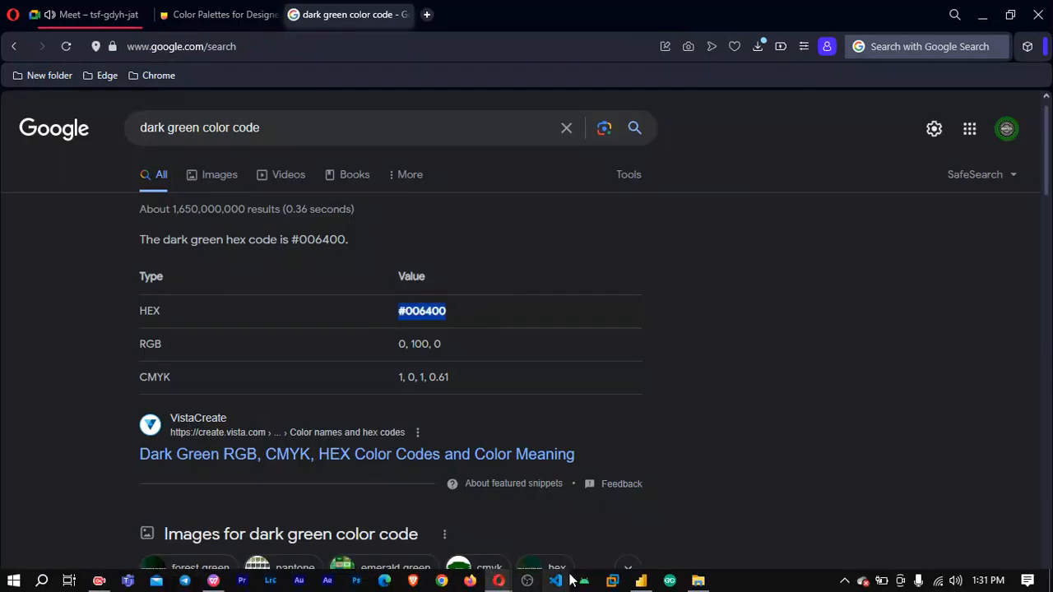
left_click(641, 581)
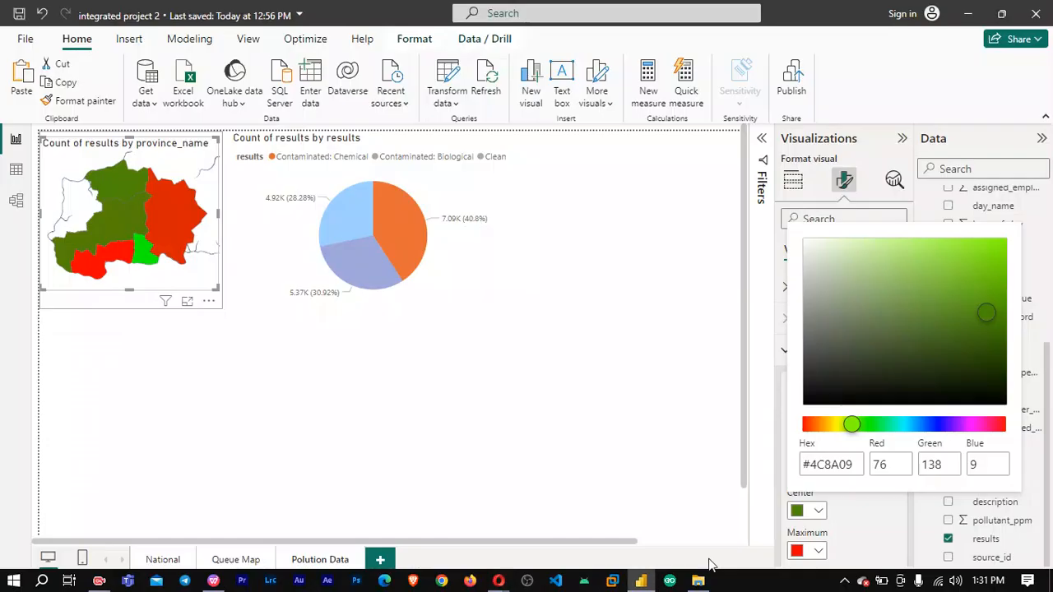
double_click(817, 465)
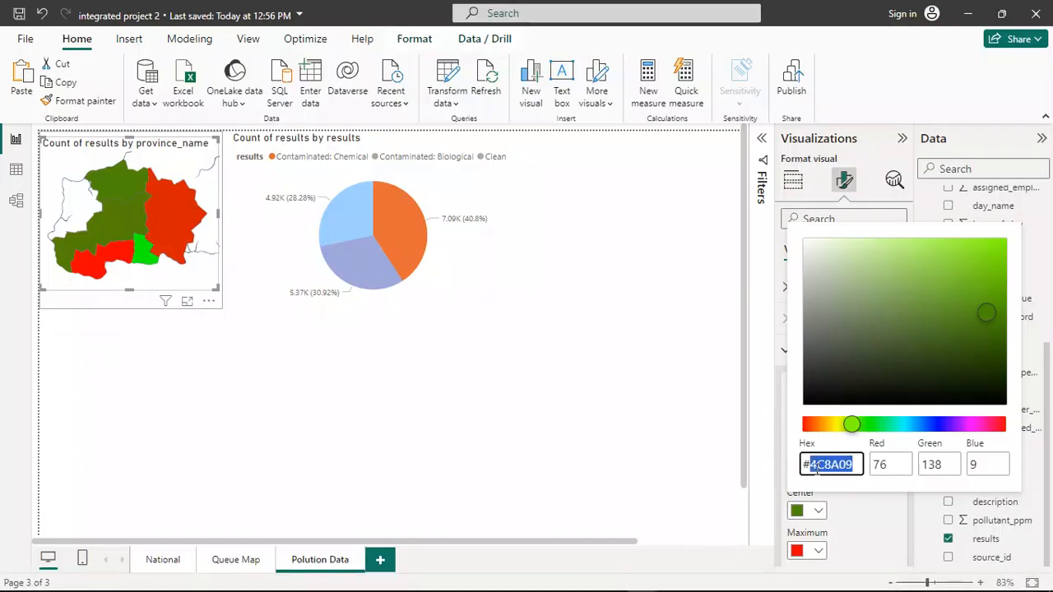
key("ctrl+v")
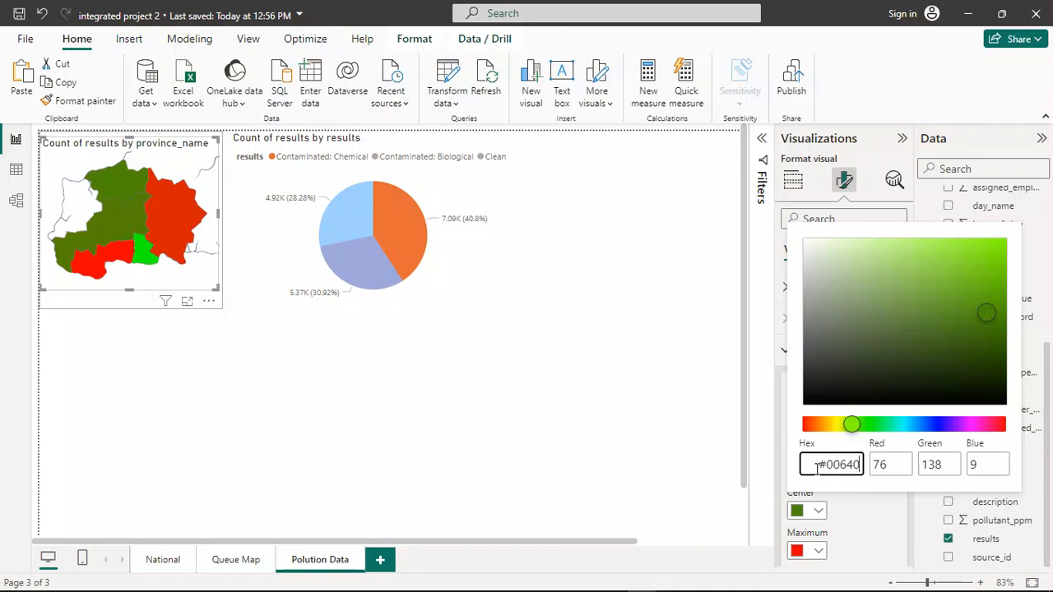
left_click(816, 466)
key("BackSpace")
left_click(856, 463)
type("0")
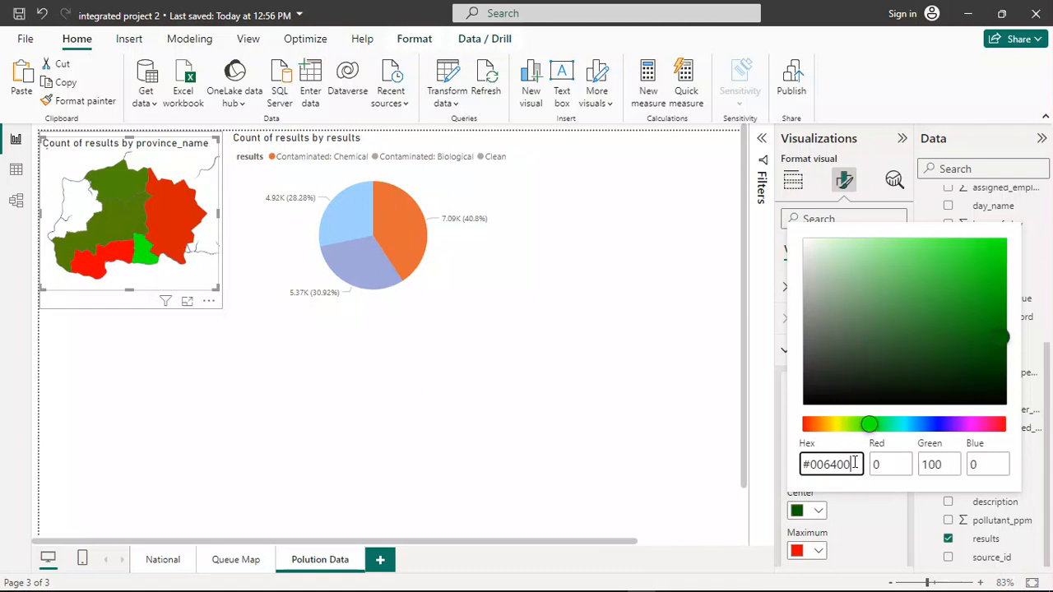
left_click(858, 527)
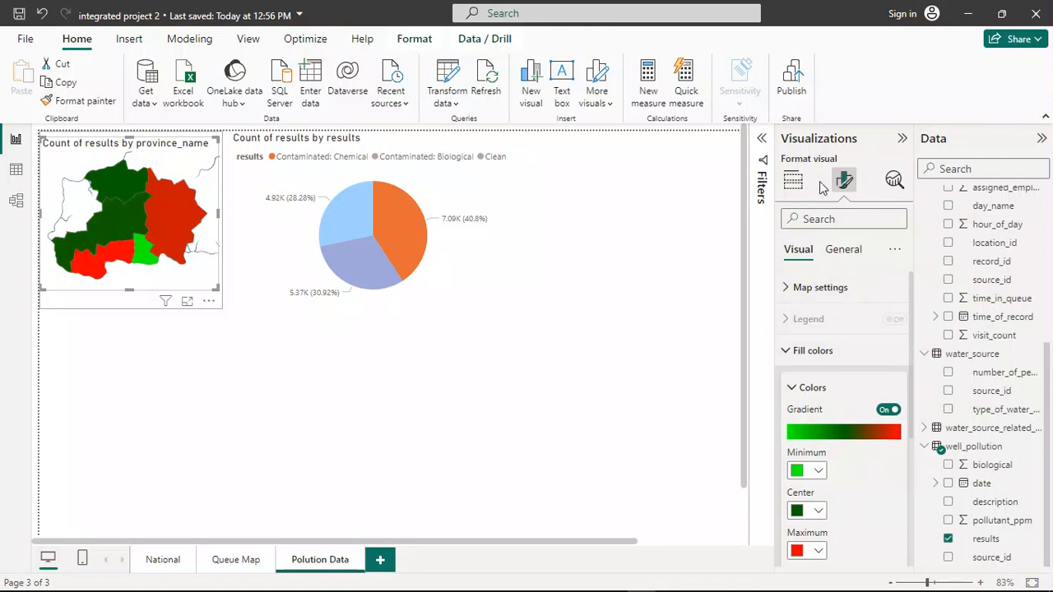
Turn the map's center-color gradient off and back on to compare the province shading, leaving the minimum color as it is.
left_click(792, 181)
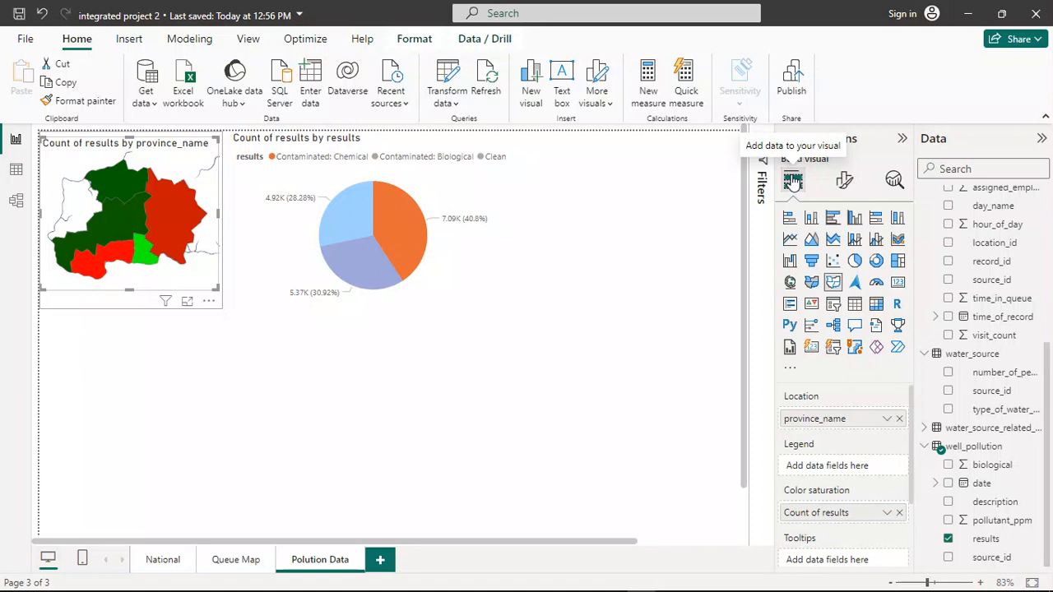
left_click(845, 181)
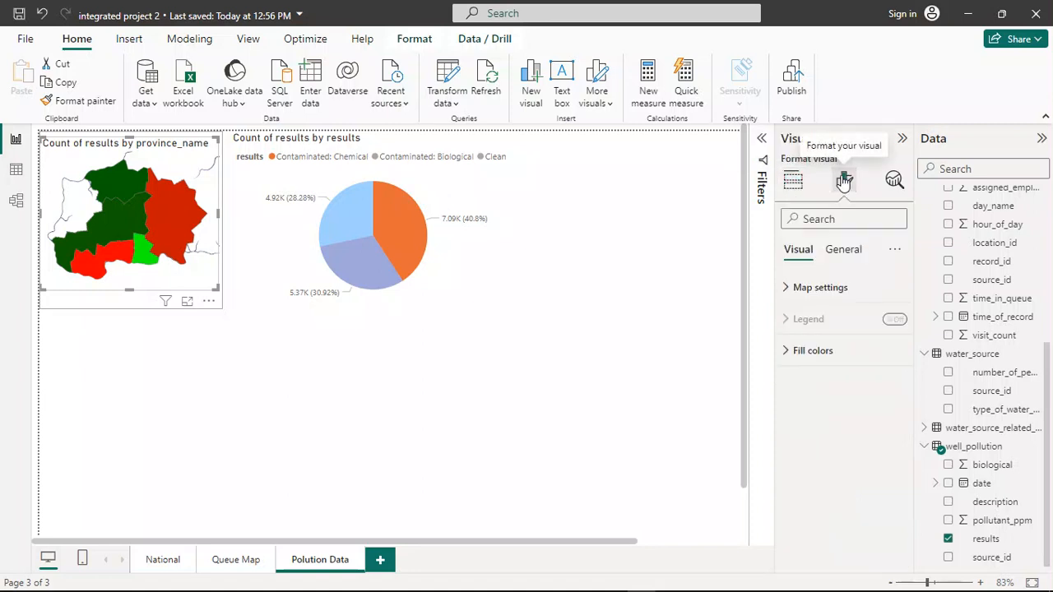
left_click(791, 351)
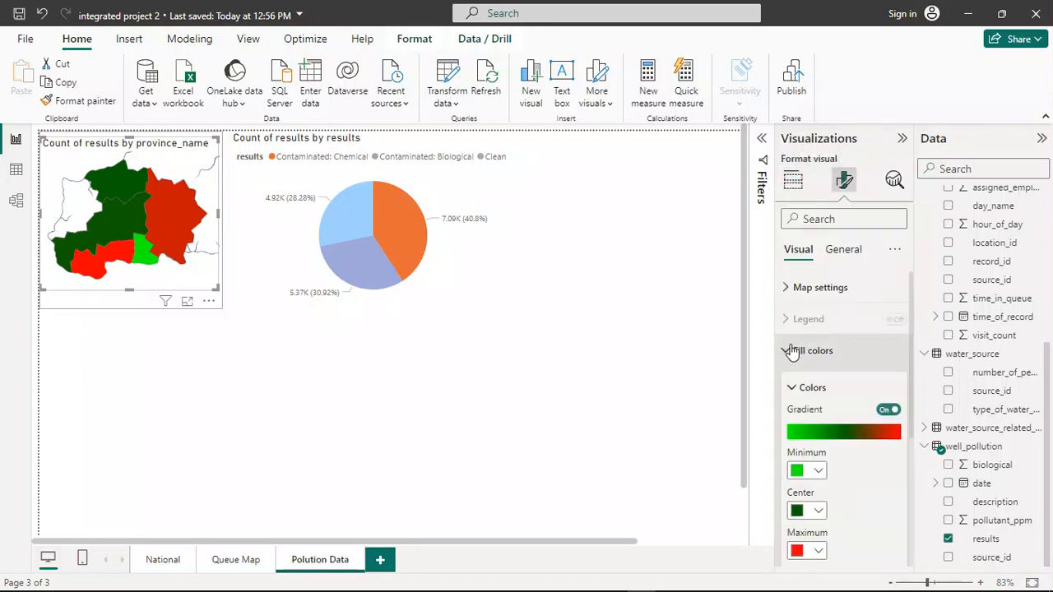
left_click(891, 410)
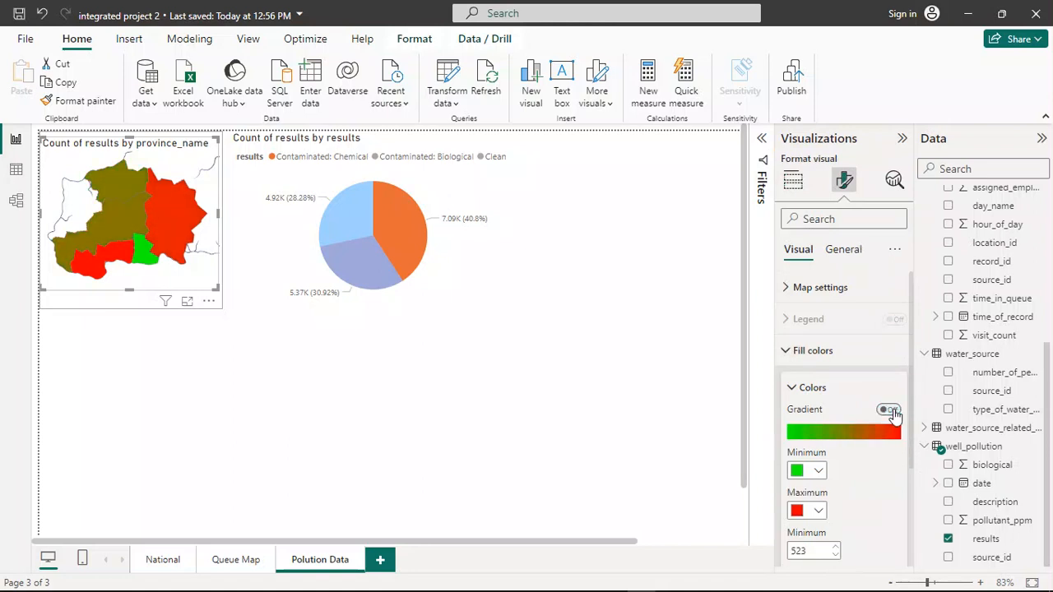
left_click(891, 410)
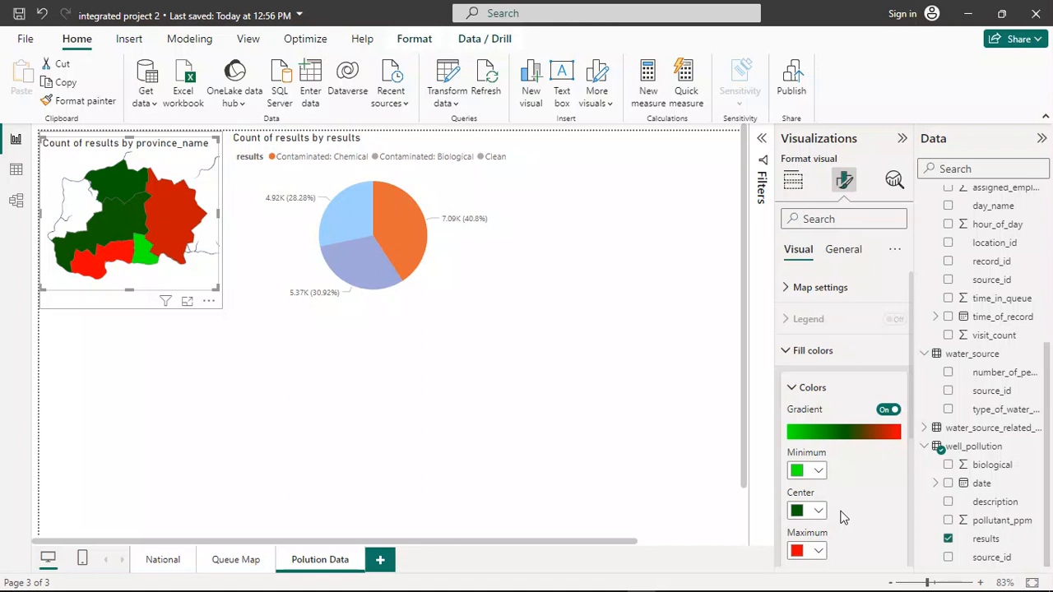
left_click(819, 473)
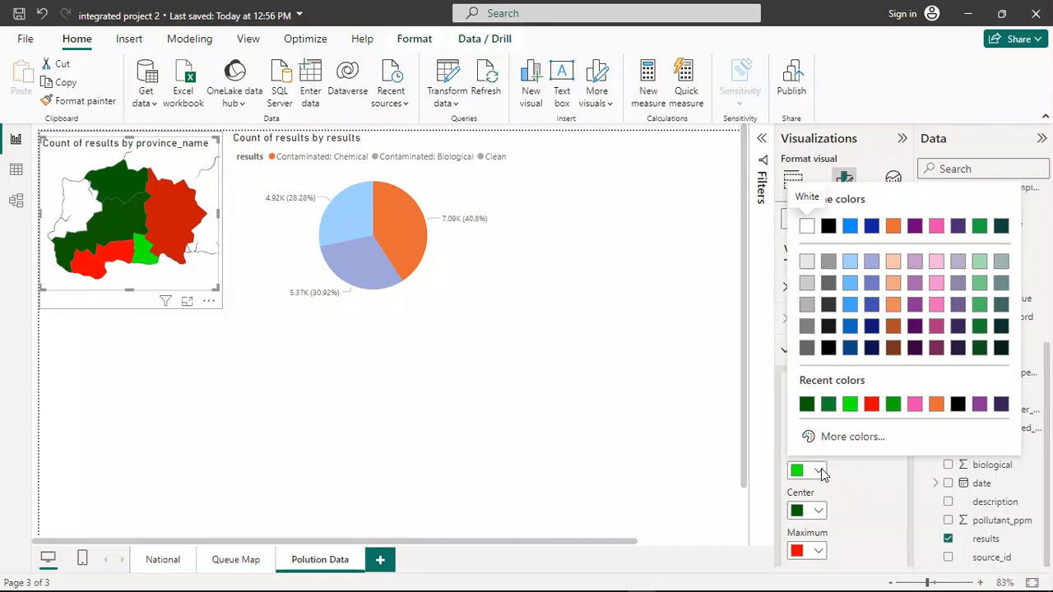
left_click(852, 486)
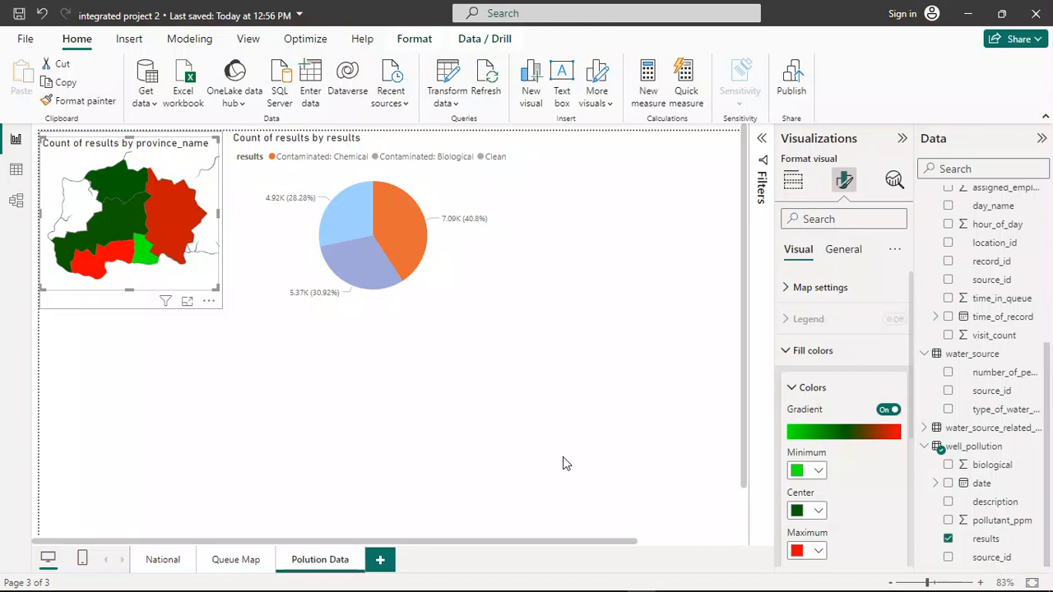
Compare the map colors with the reference map in the project PDF, Part_2 (1).pdf, and return to Power BI.
mouse_move(430, 589)
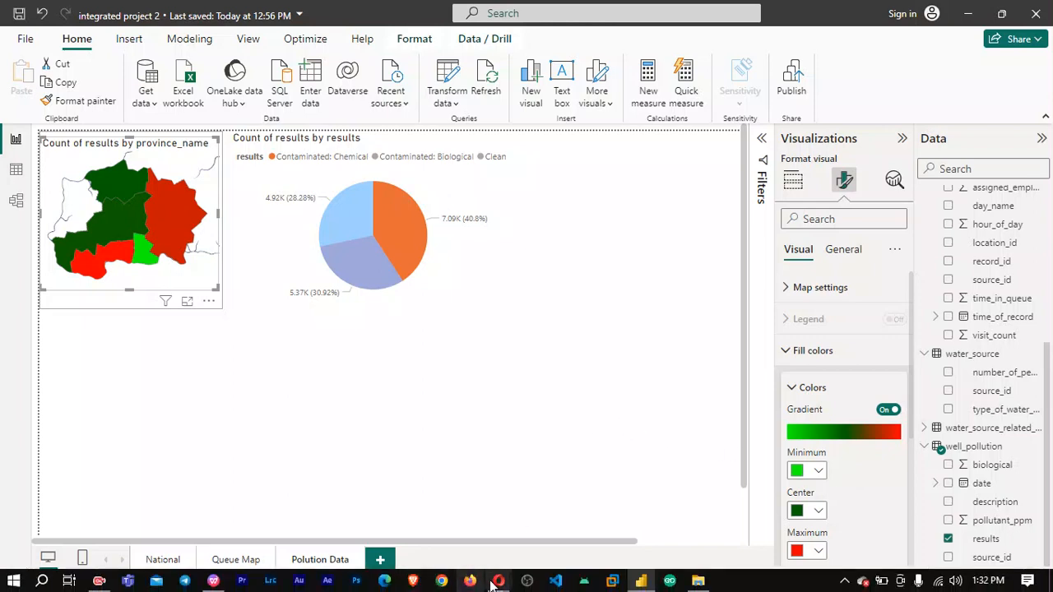
mouse_move(215, 583)
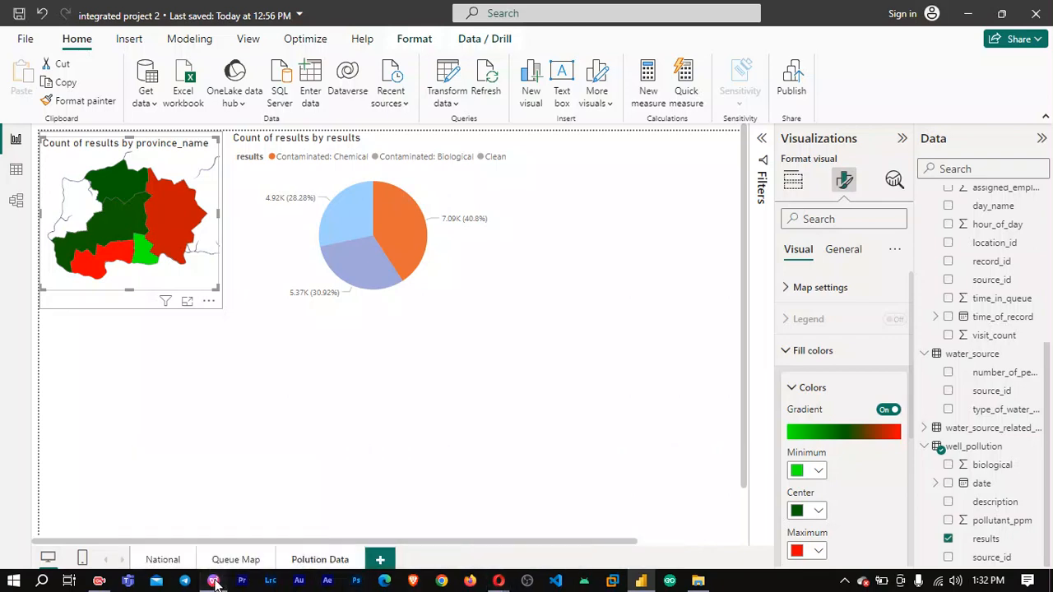
left_click(213, 547)
scroll(309, 386, "up", 6)
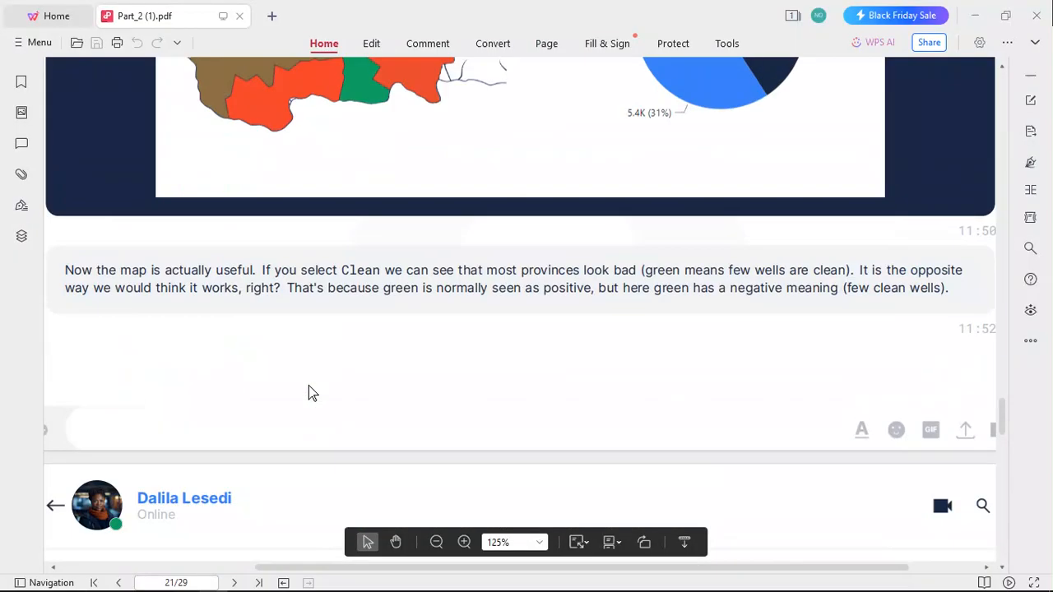
scroll(309, 386, "up", 1)
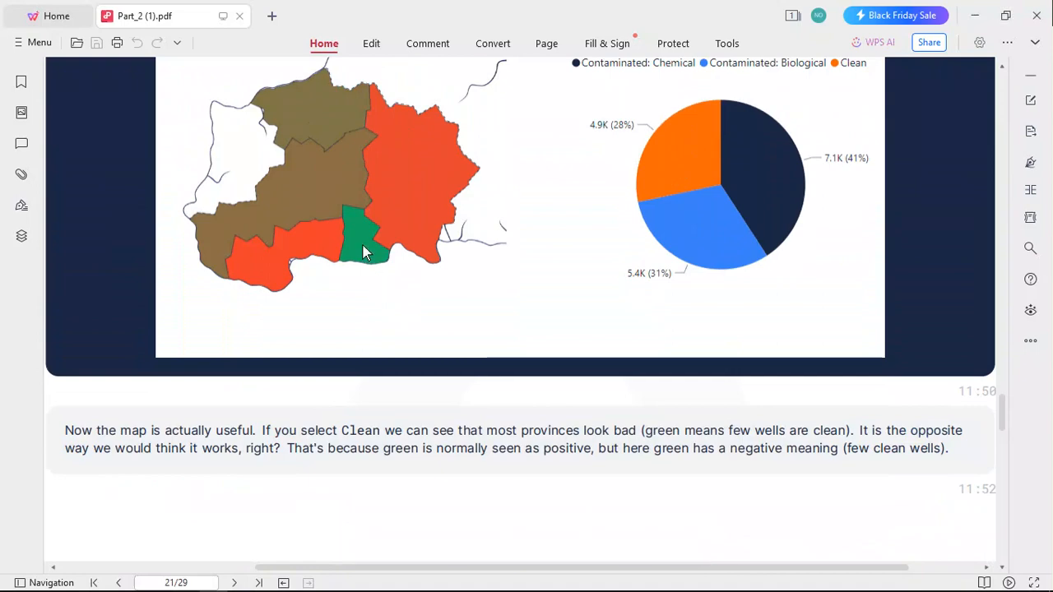
mouse_move(557, 588)
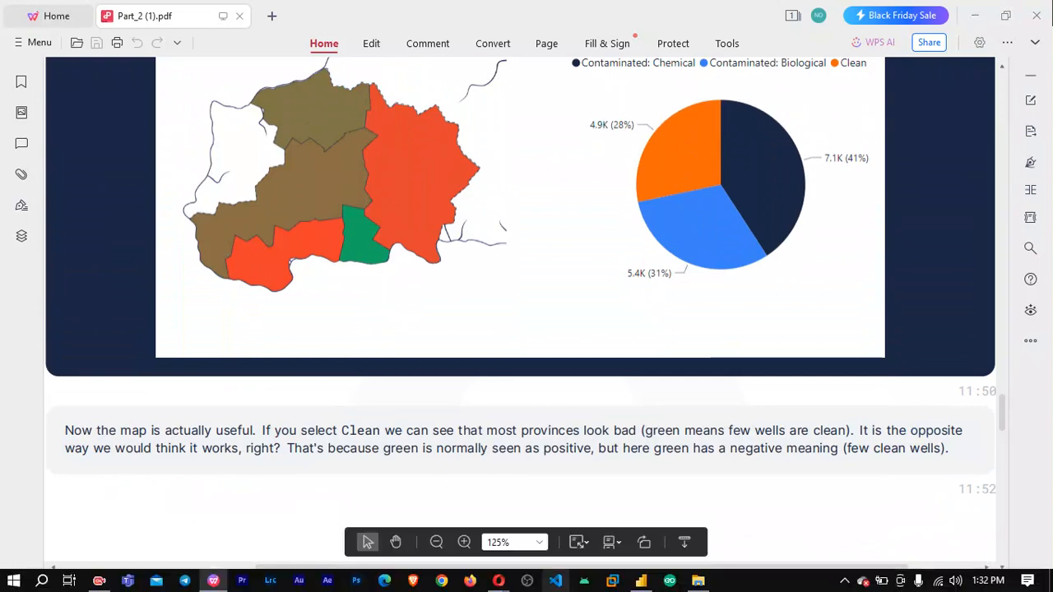
left_click(643, 582)
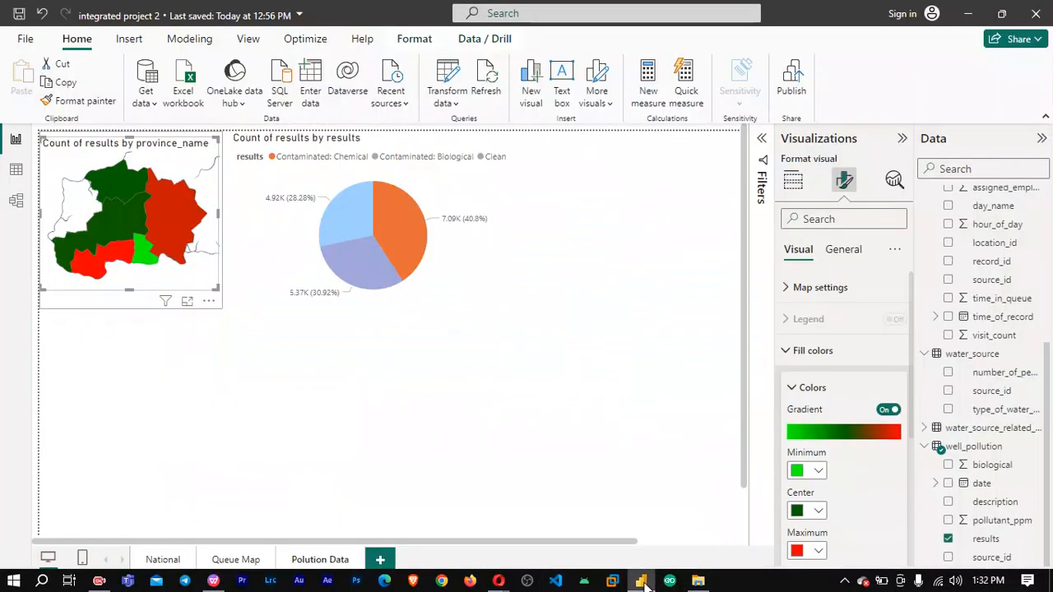
Try two darker recent greens as the gradient's minimum color, checking against the PDF map, and restore the bright green.
left_click(819, 473)
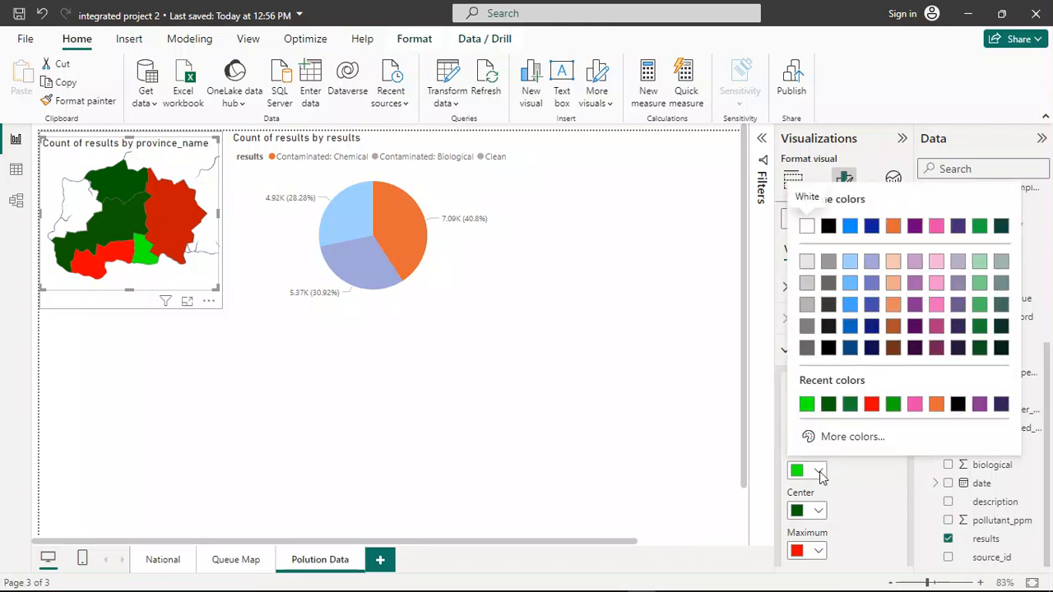
left_click(893, 404)
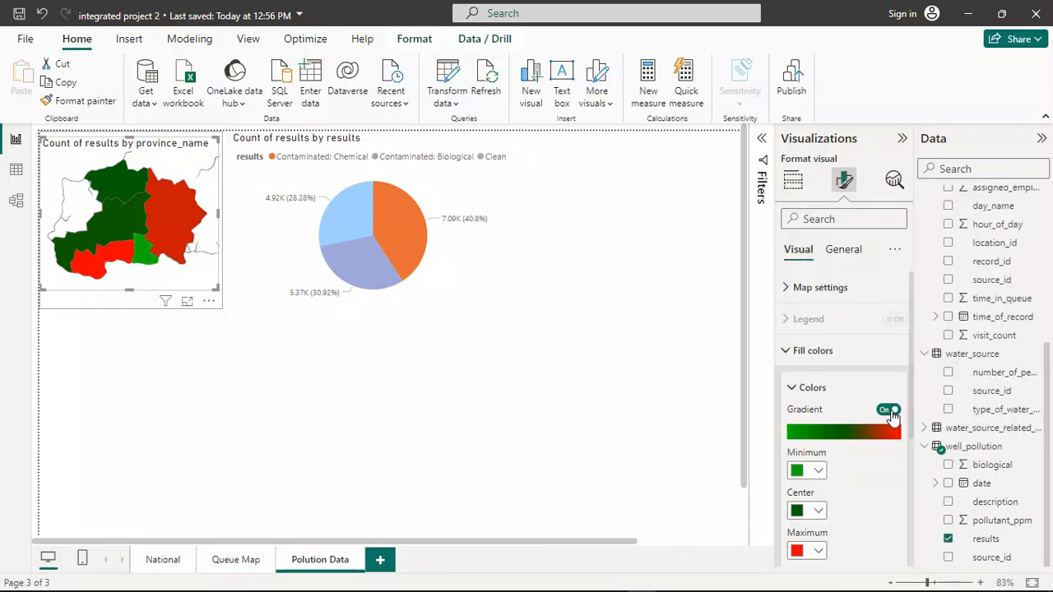
mouse_move(527, 591)
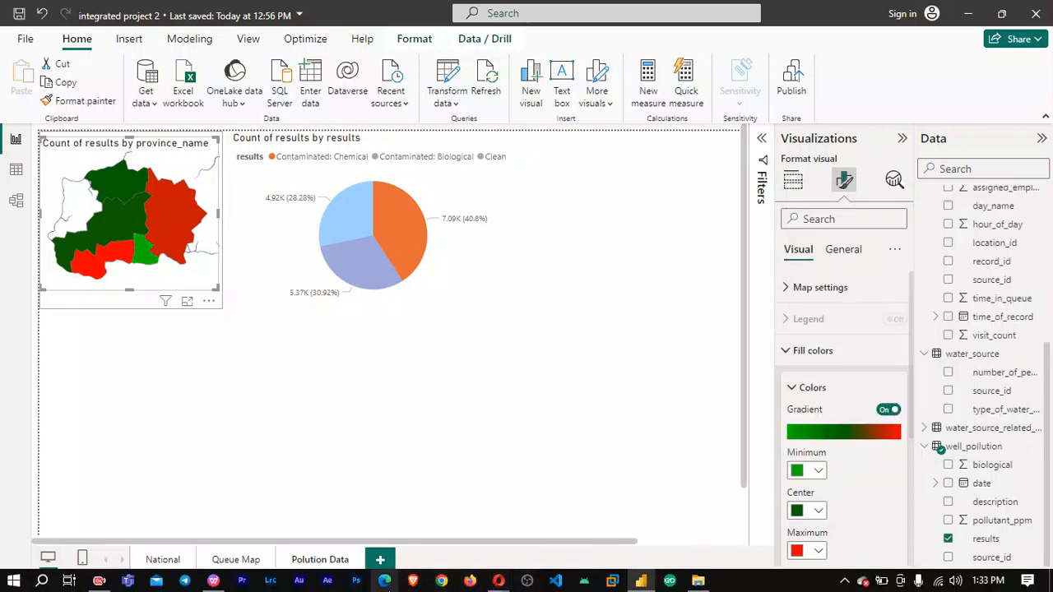
left_click(213, 581)
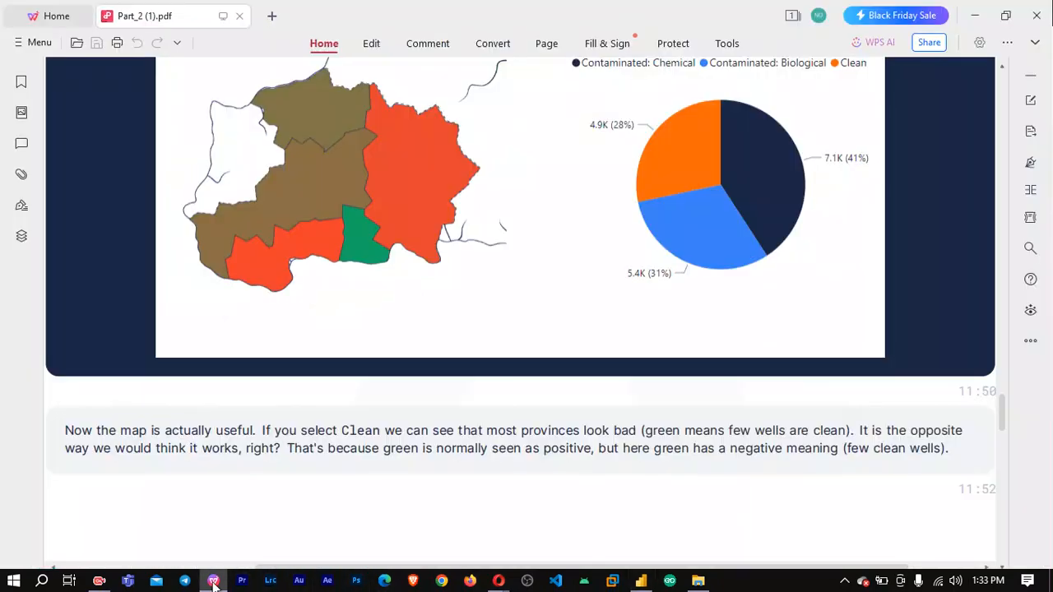
left_click(213, 581)
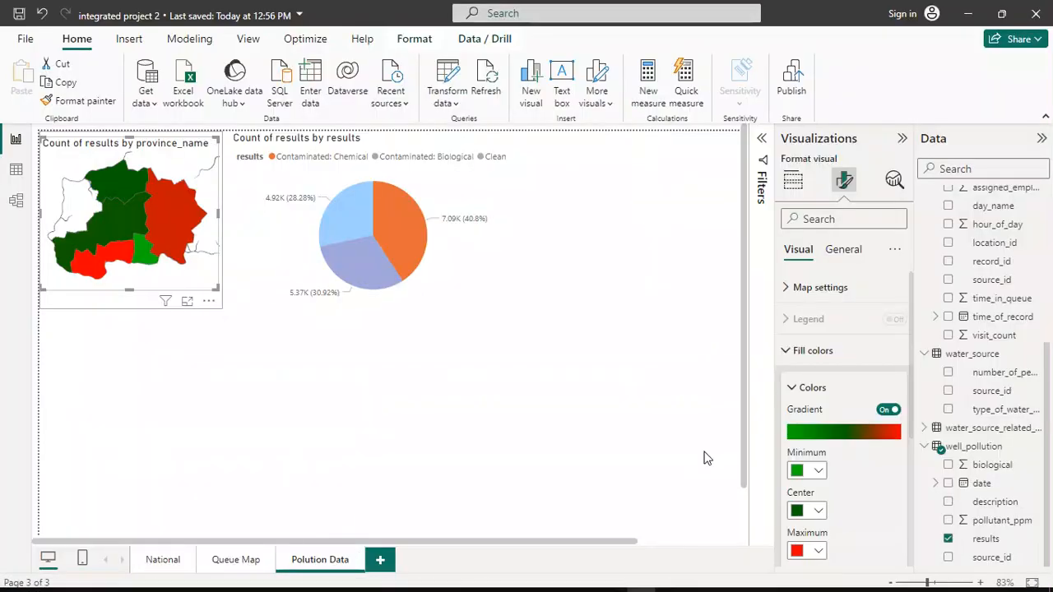
left_click(818, 473)
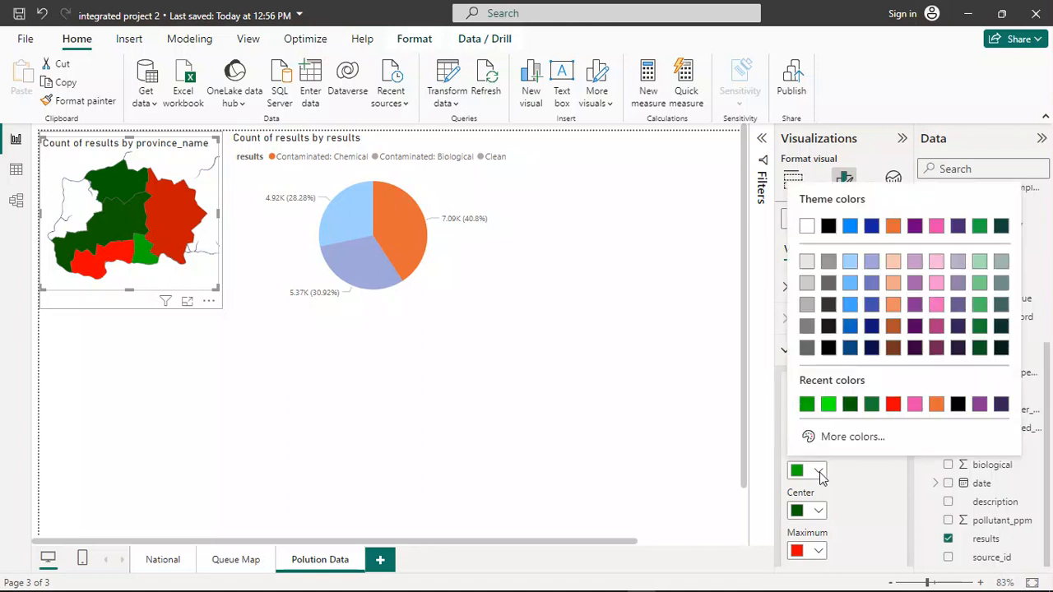
left_click(872, 408)
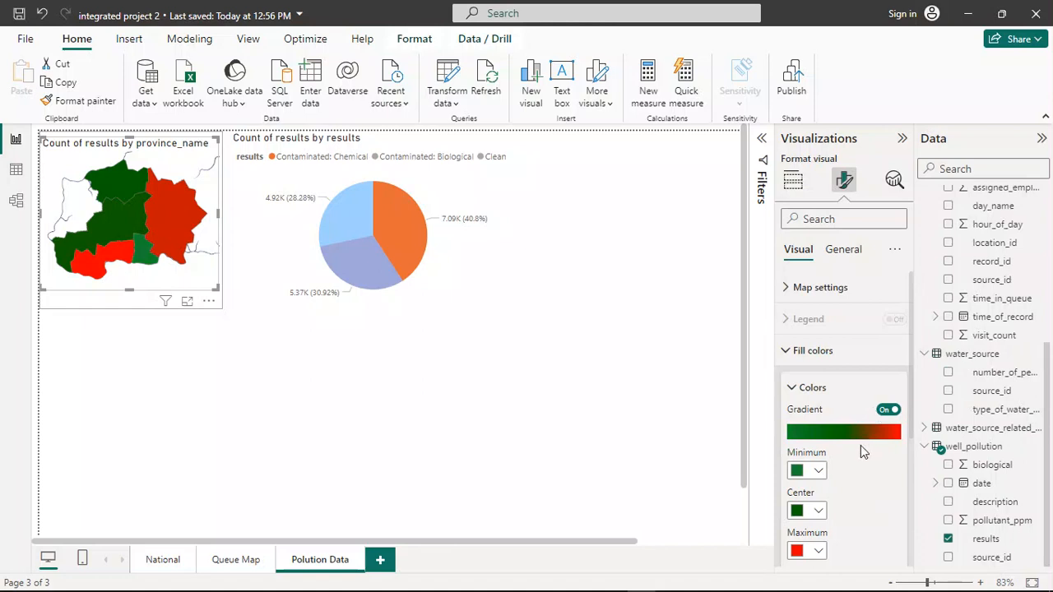
left_click(818, 473)
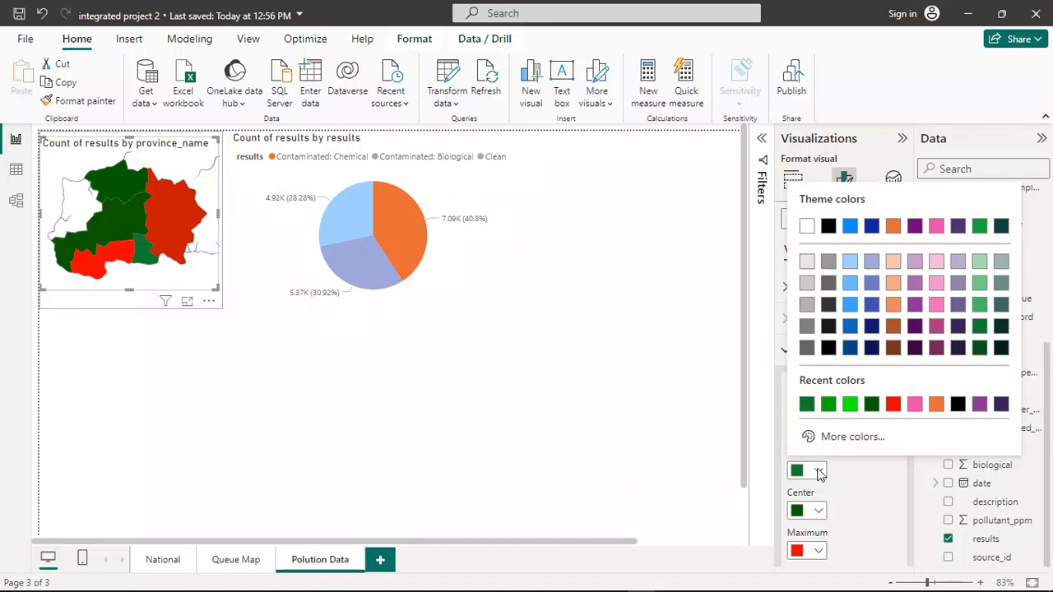
left_click(849, 403)
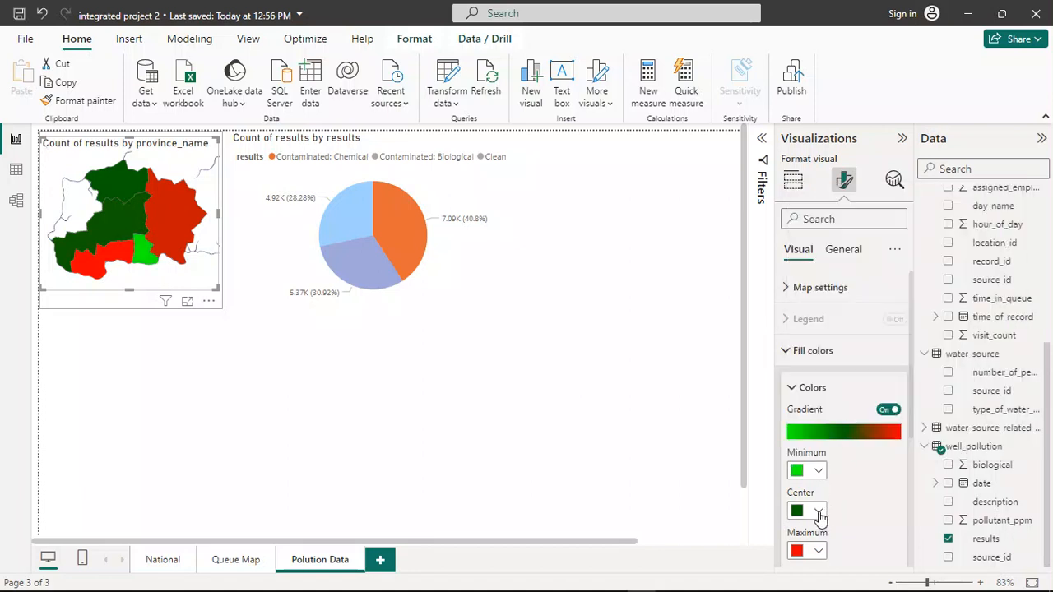
Change the map gradient's center color from dark green to a custom brown, #784D03.
left_click(819, 511)
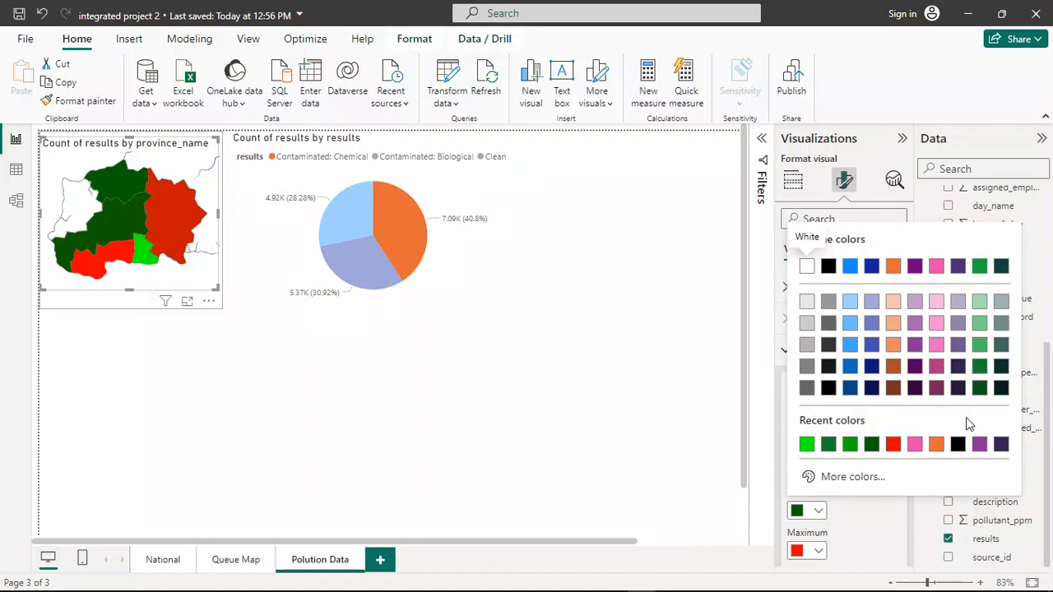
left_click(837, 480)
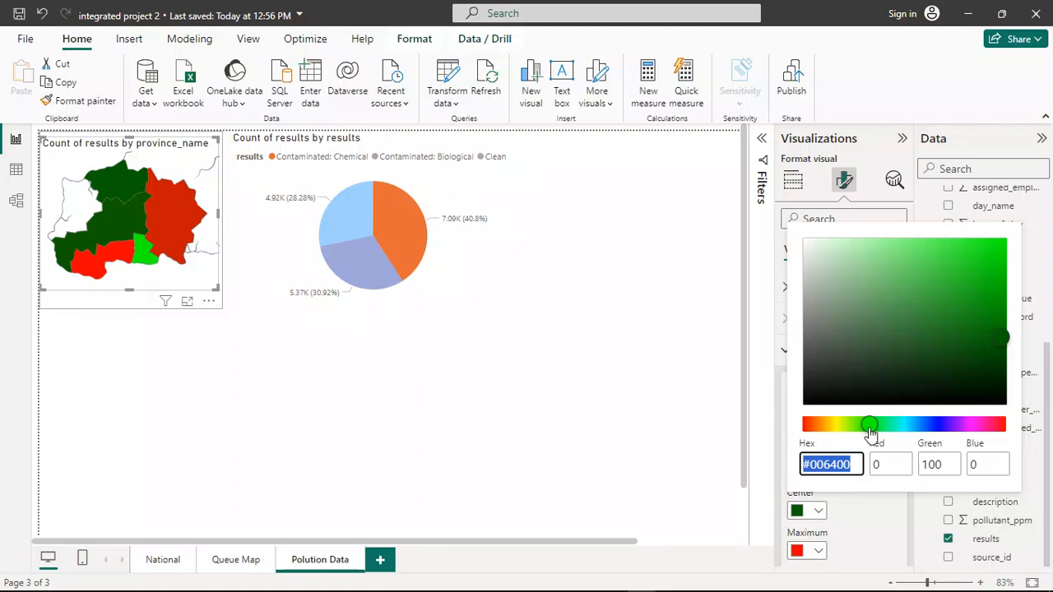
left_click_drag(870, 433, 823, 433)
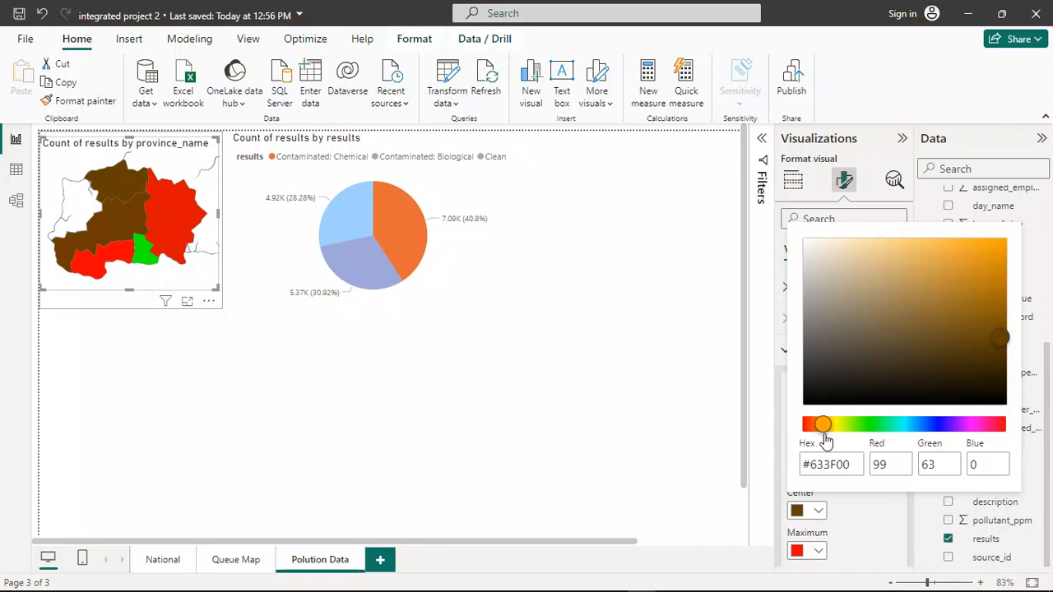
left_click_drag(996, 348, 1000, 321)
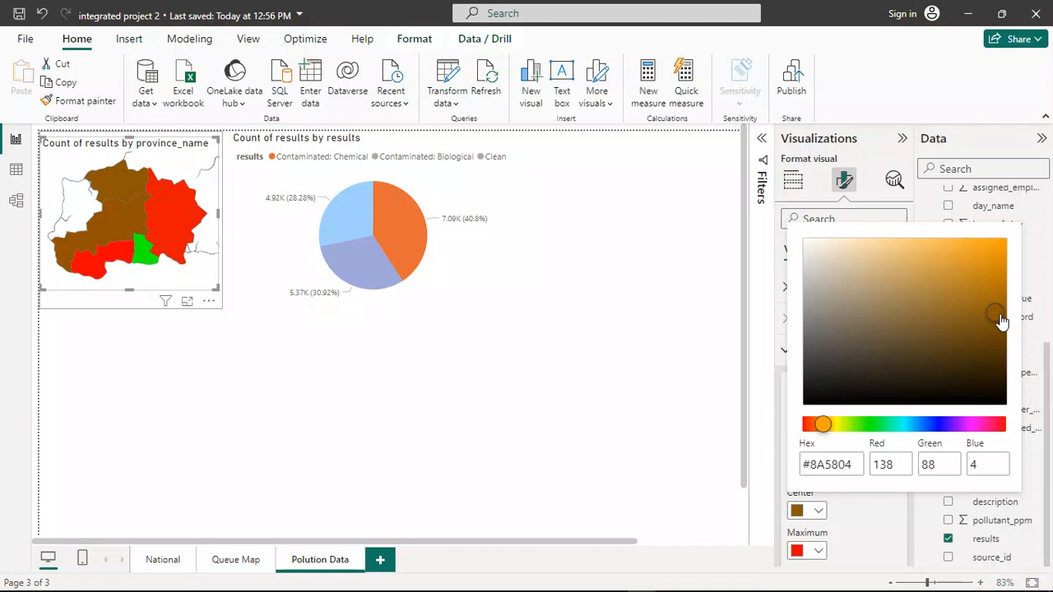
left_click_drag(1001, 320, 1001, 331)
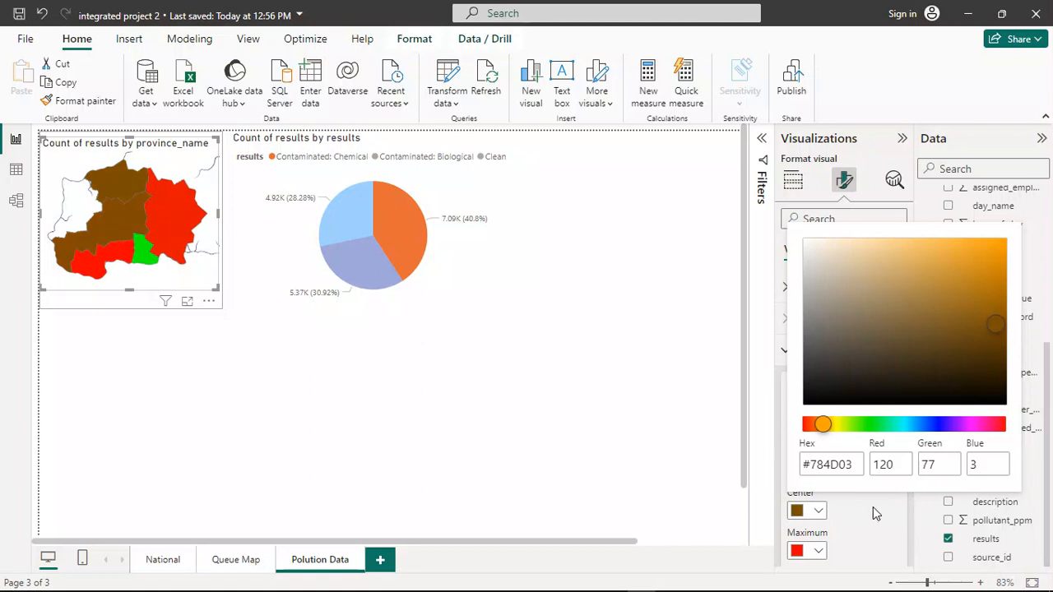
Compare the shading with the reference map in Part_2 (1).pdf and adjust the map gradient's center color in Power BI to darker brown #6B4708.
mouse_move(864, 591)
mouse_move(499, 584)
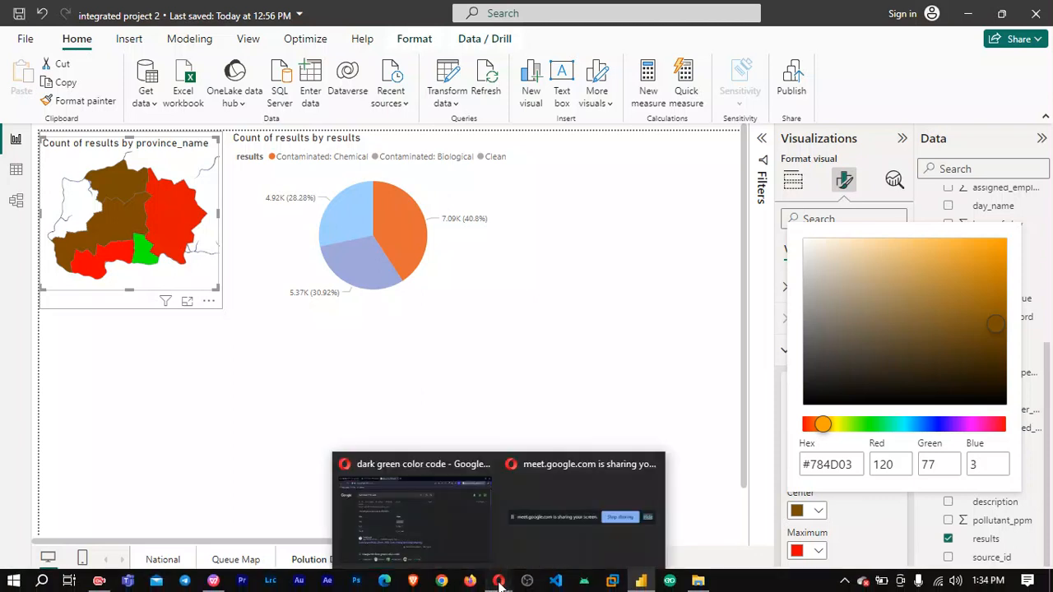
left_click(213, 582)
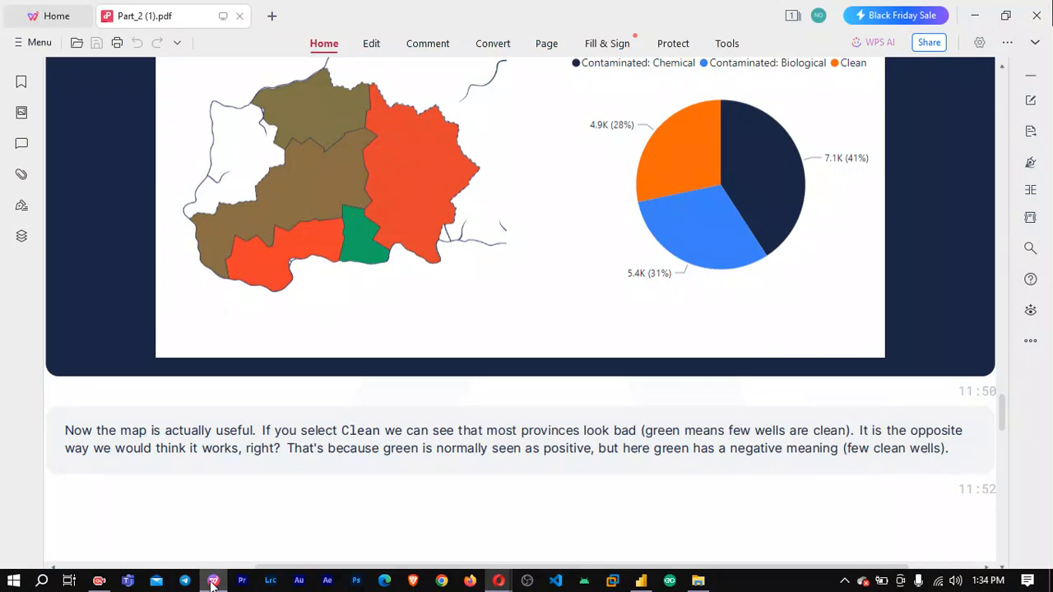
left_click(213, 582)
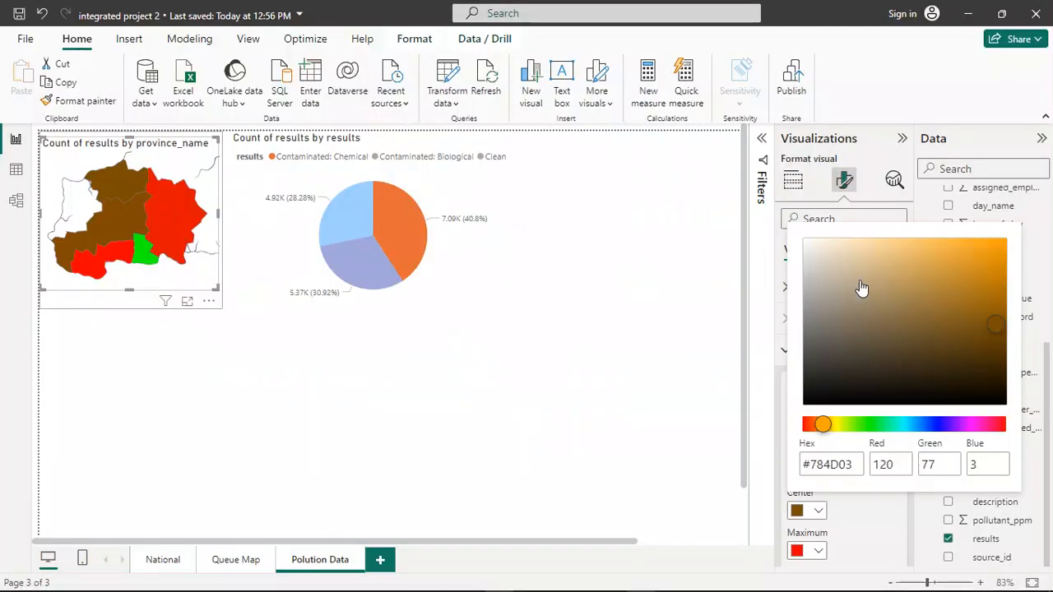
left_click_drag(996, 332, 991, 343)
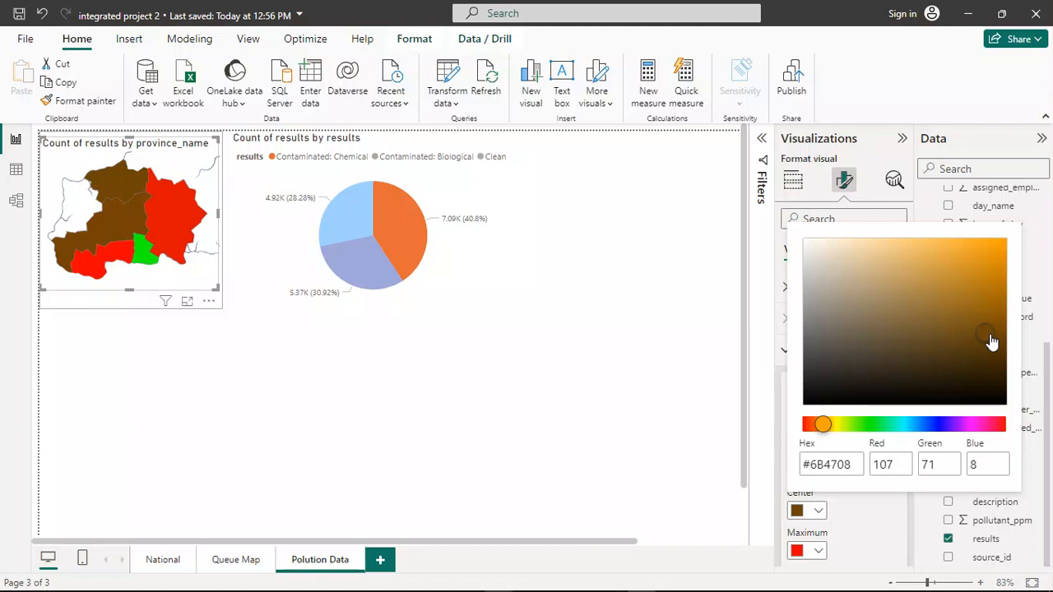
left_click(868, 504)
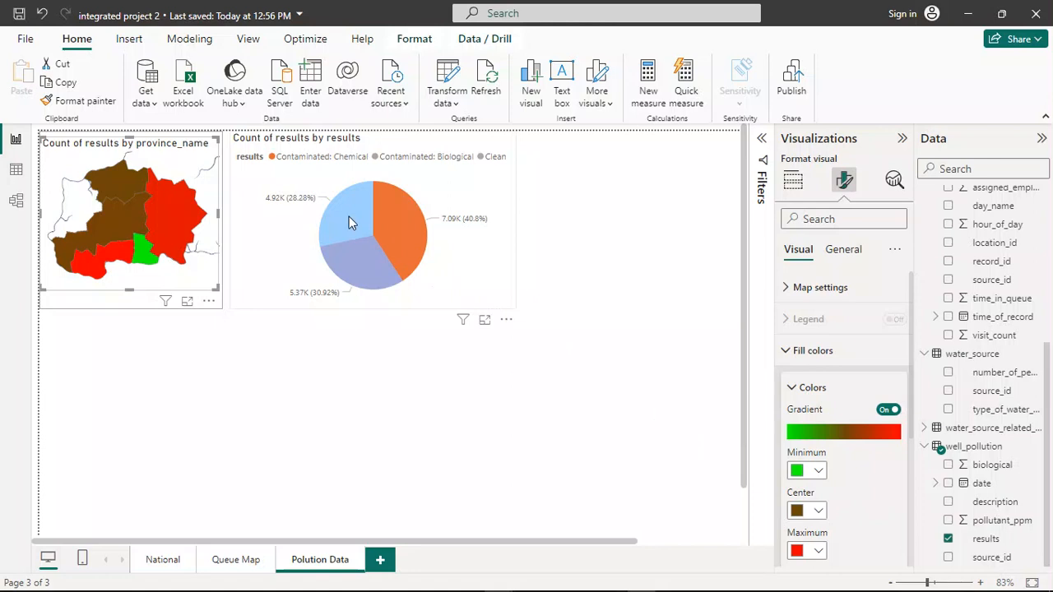
Read the project PDF's notes on selecting Clean, biologically and chemically contaminated wells, and return to the Power BI report.
mouse_move(348, 216)
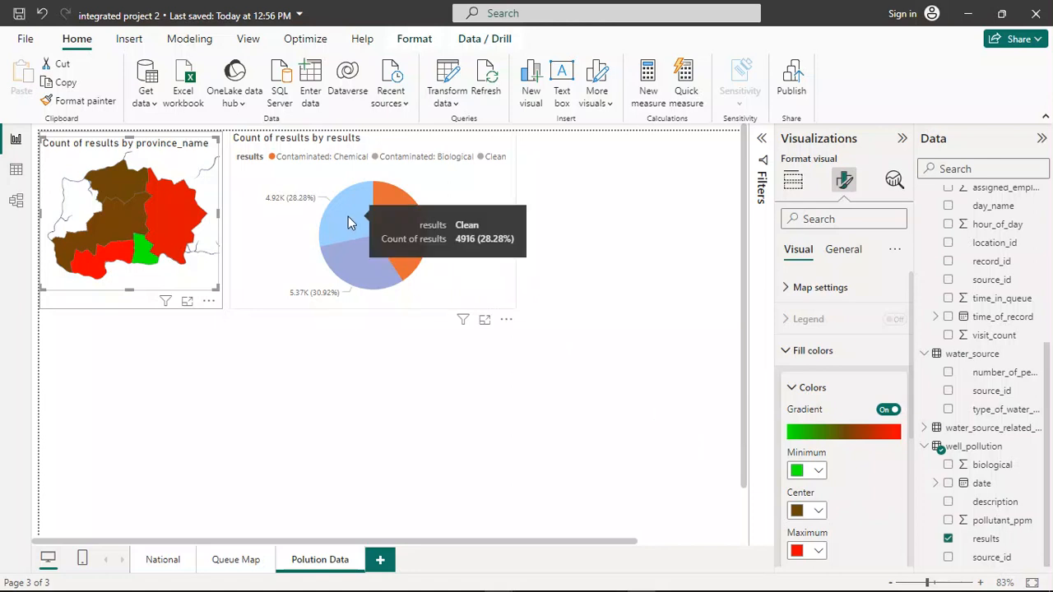
mouse_move(211, 586)
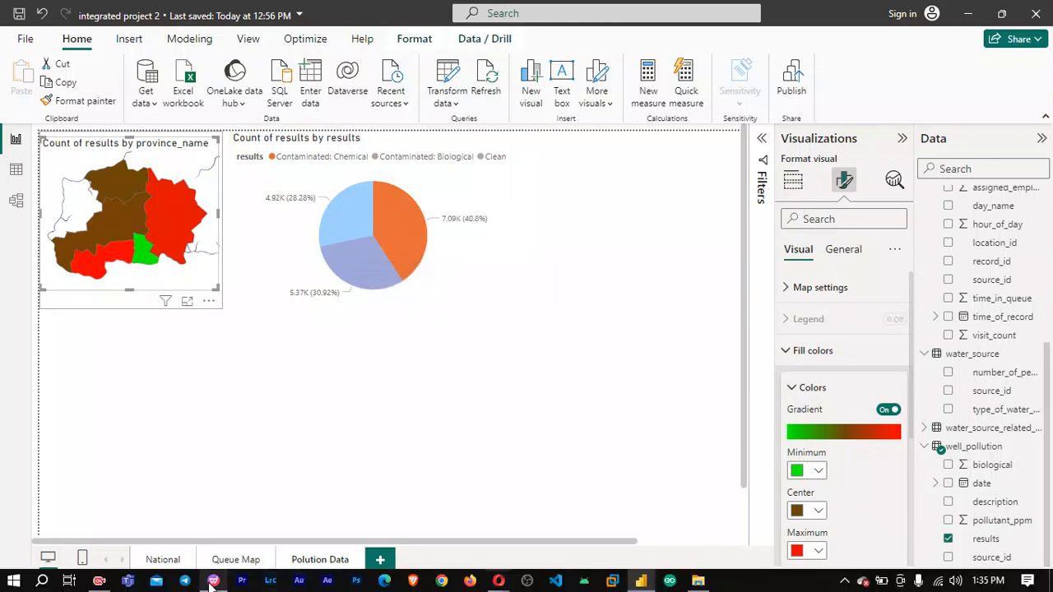
left_click(260, 527)
scroll(319, 386, "down", 3)
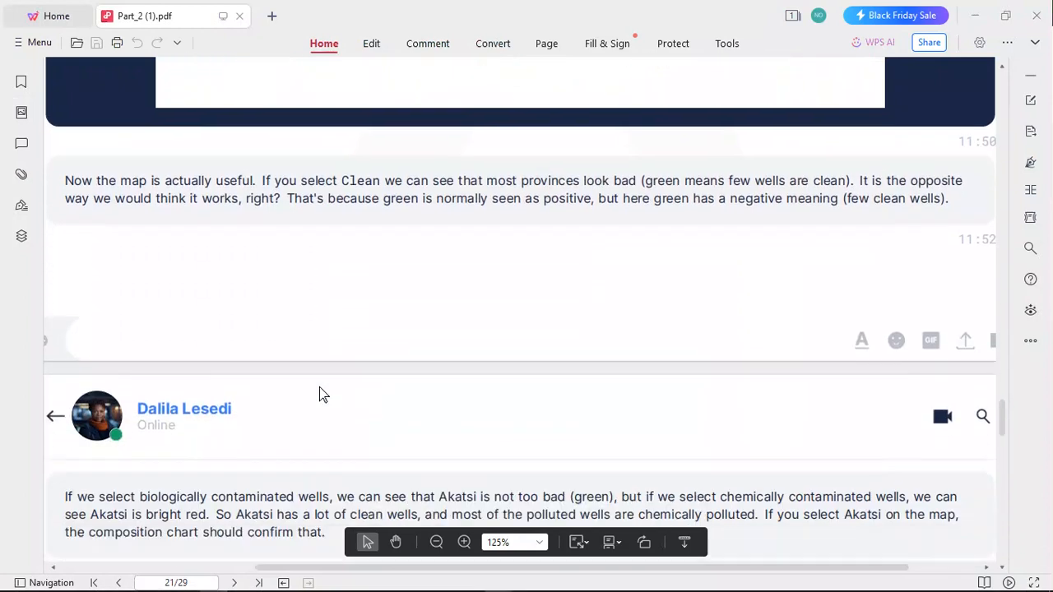
scroll(319, 394, "down", 2)
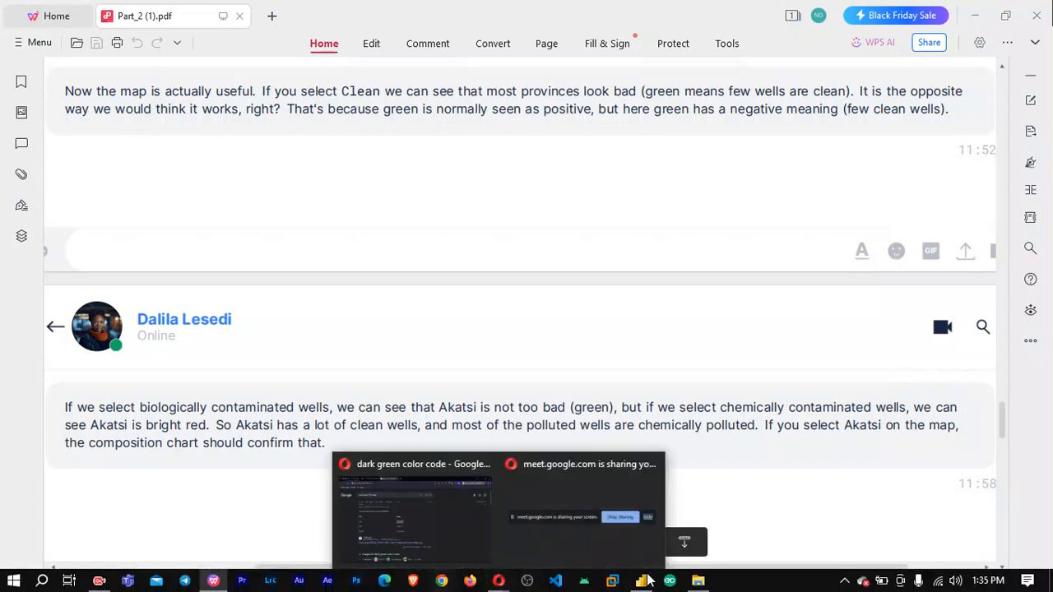
left_click(641, 581)
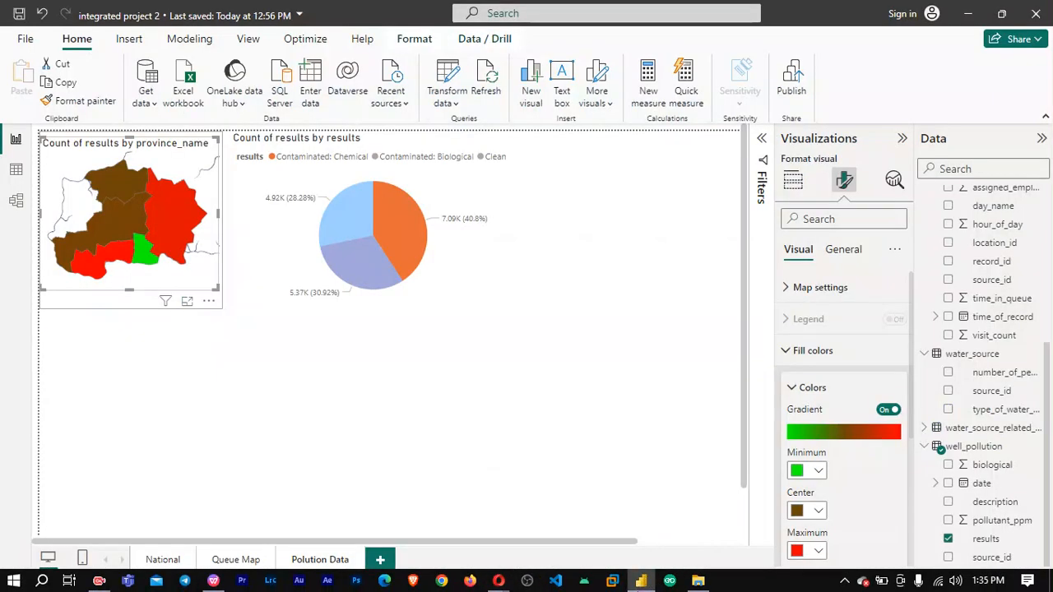
mouse_move(213, 581)
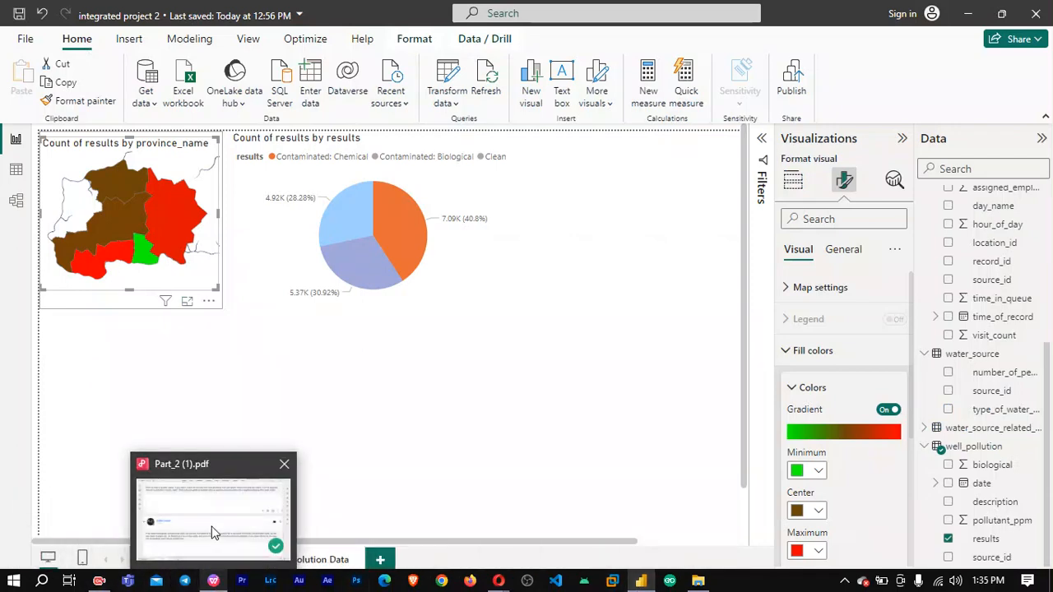
mouse_move(211, 533)
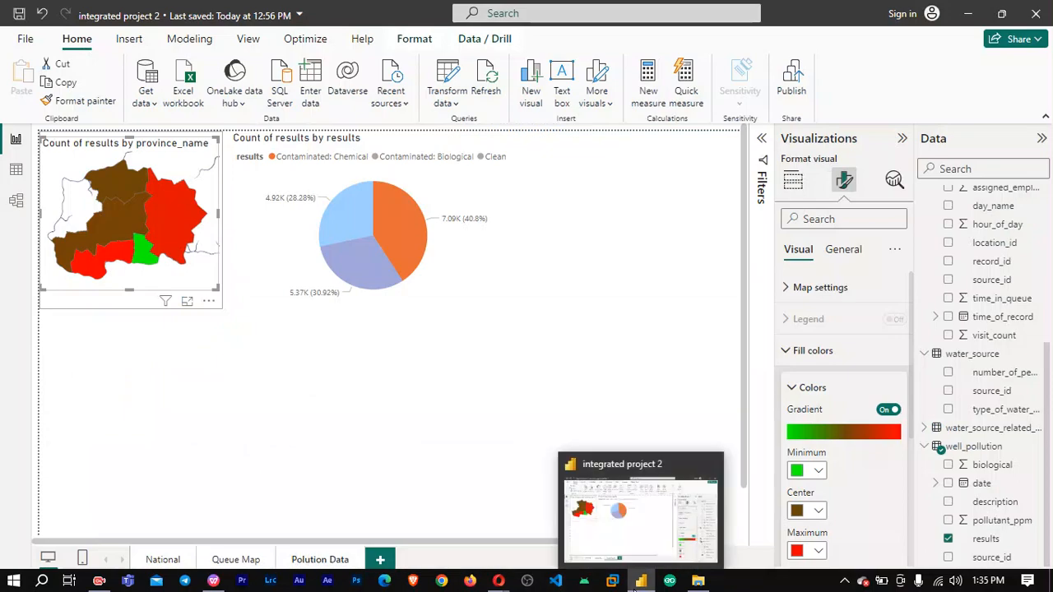
left_click(643, 582)
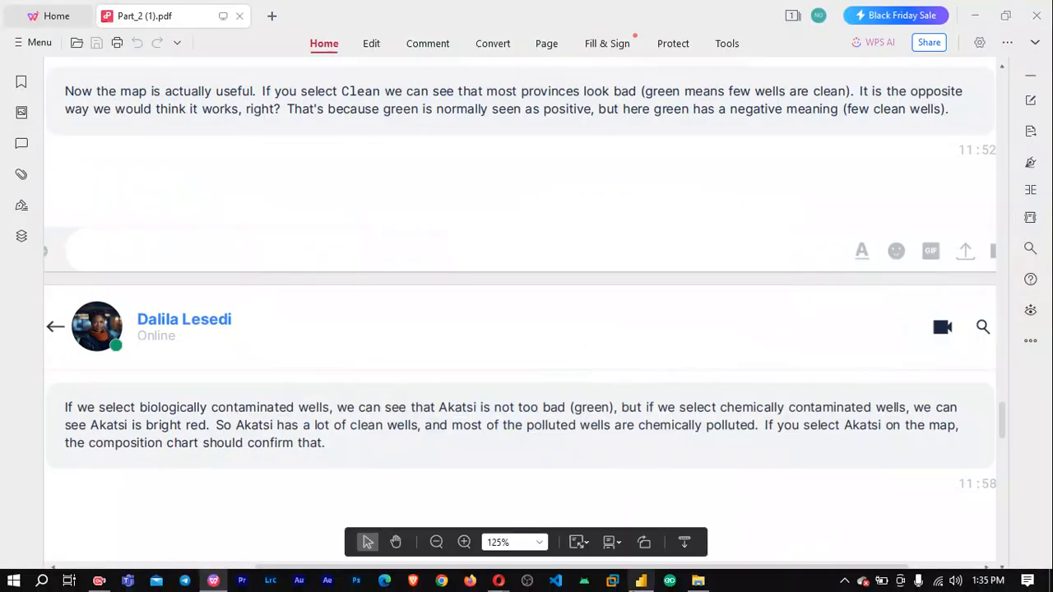
left_click(641, 582)
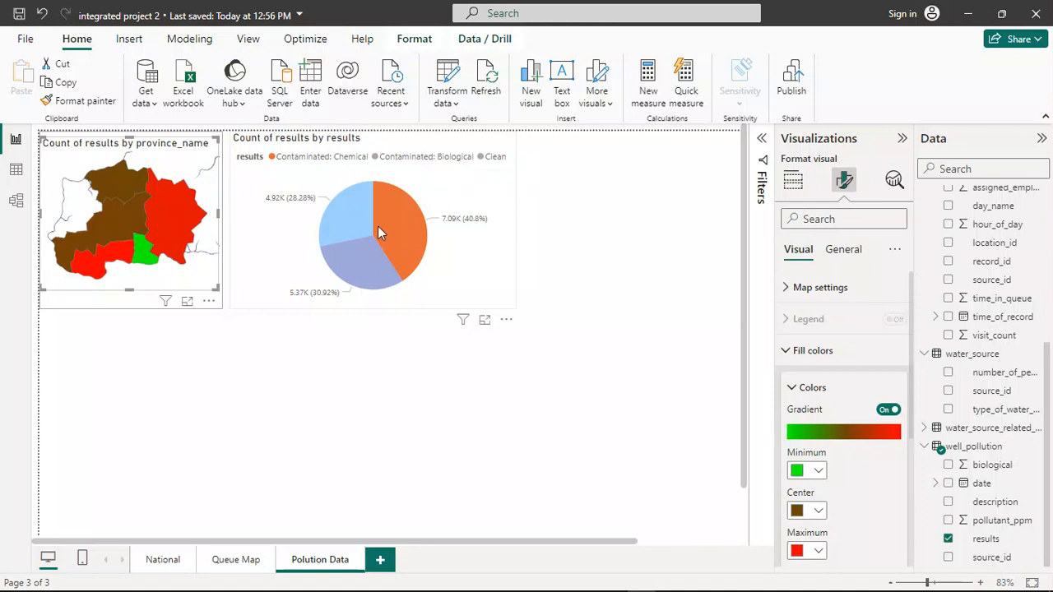
Look over the results pie chart's formatting options, cross-highlight it by the large eastern province on the map, and clear that selection.
left_click(555, 265)
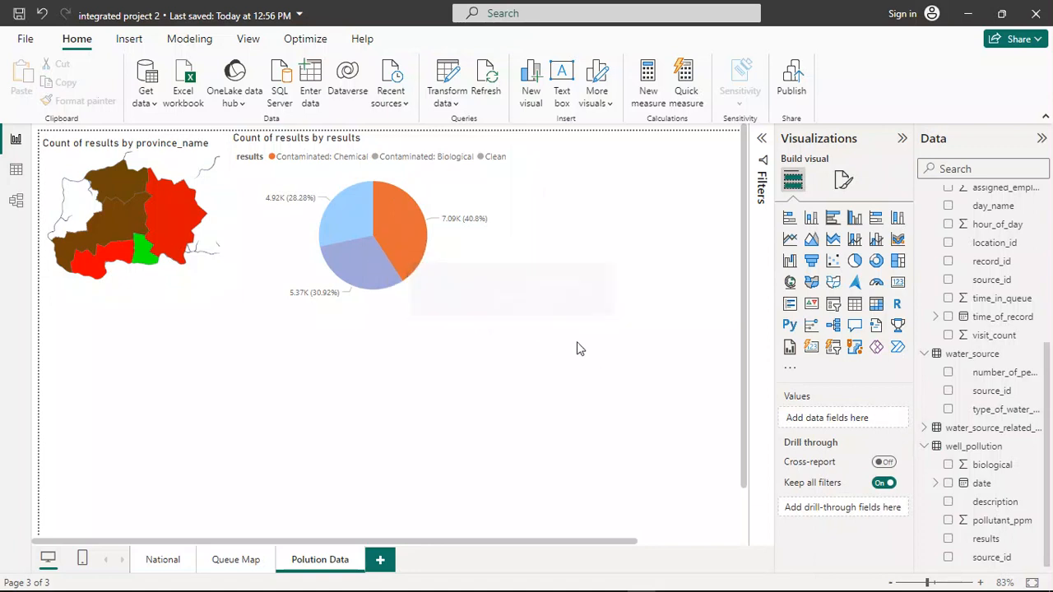
left_click(497, 287)
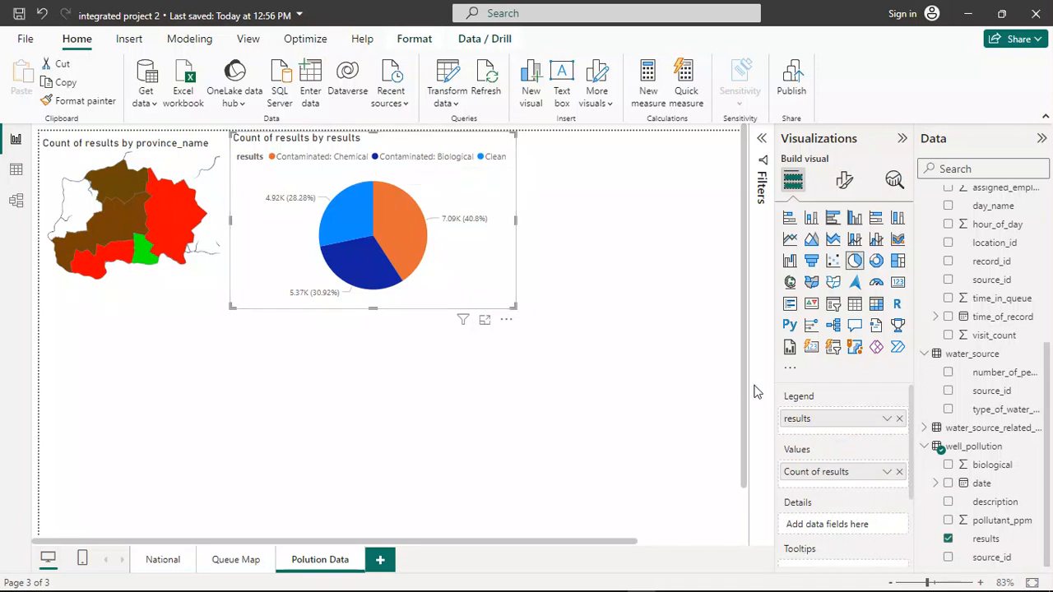
left_click(846, 182)
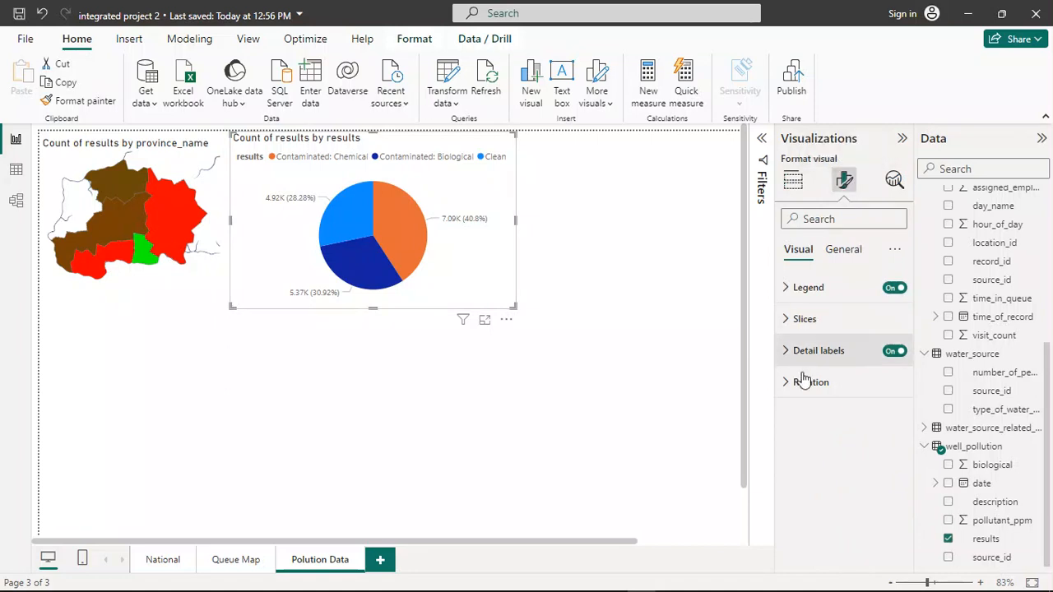
left_click(160, 217)
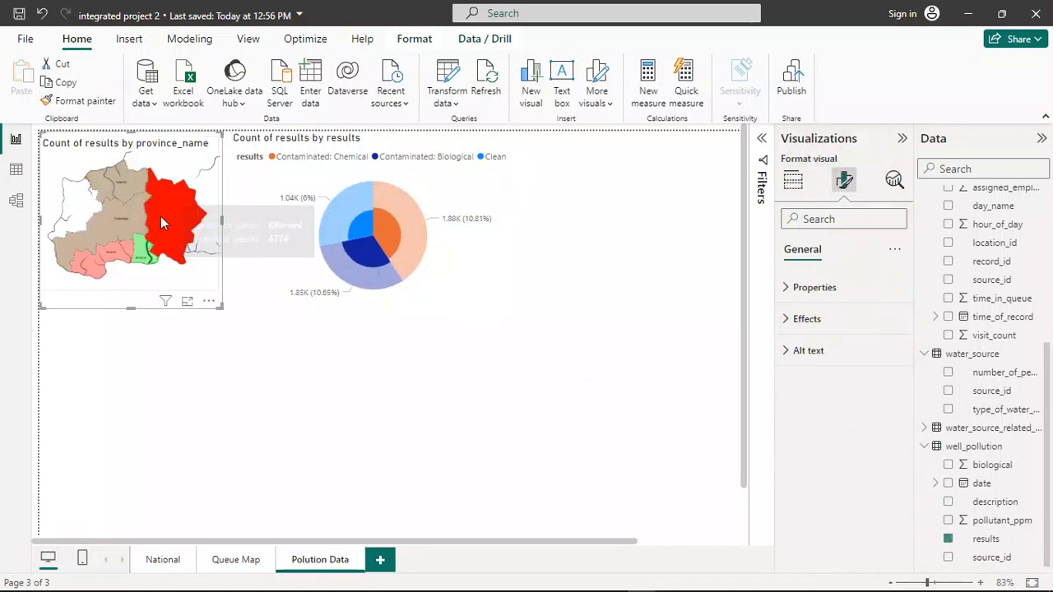
left_click(167, 170)
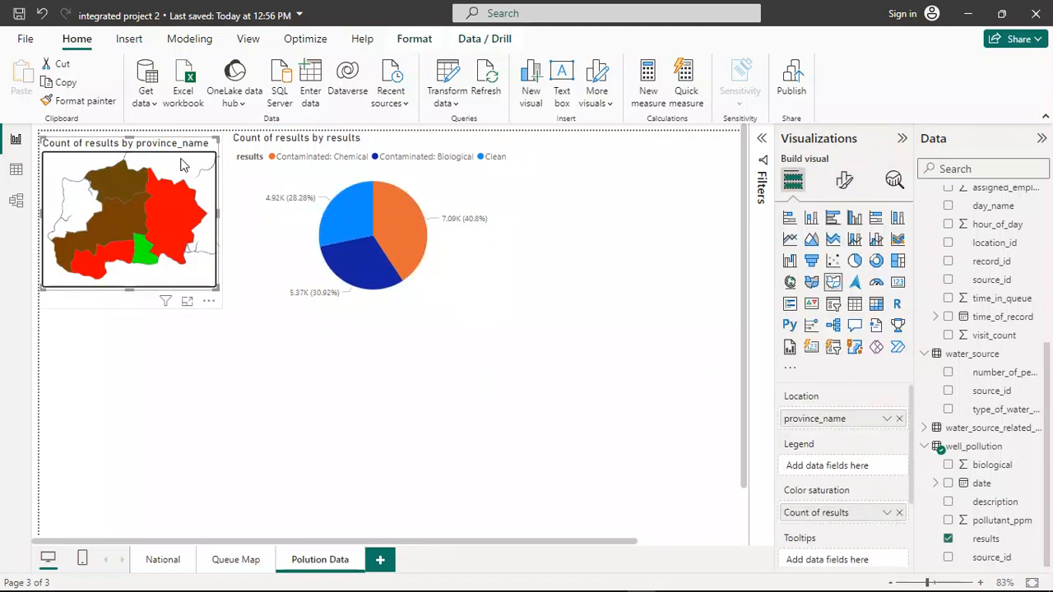
Examine the map's fill color settings, including the gradient colors and the minimum, center and maximum values.
left_click(848, 180)
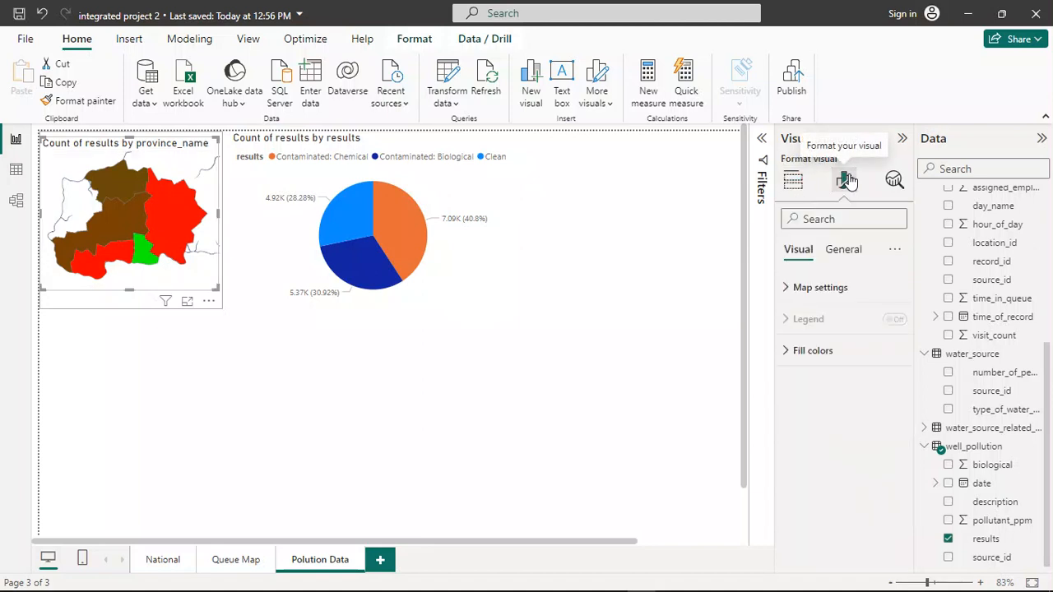
left_click(786, 352)
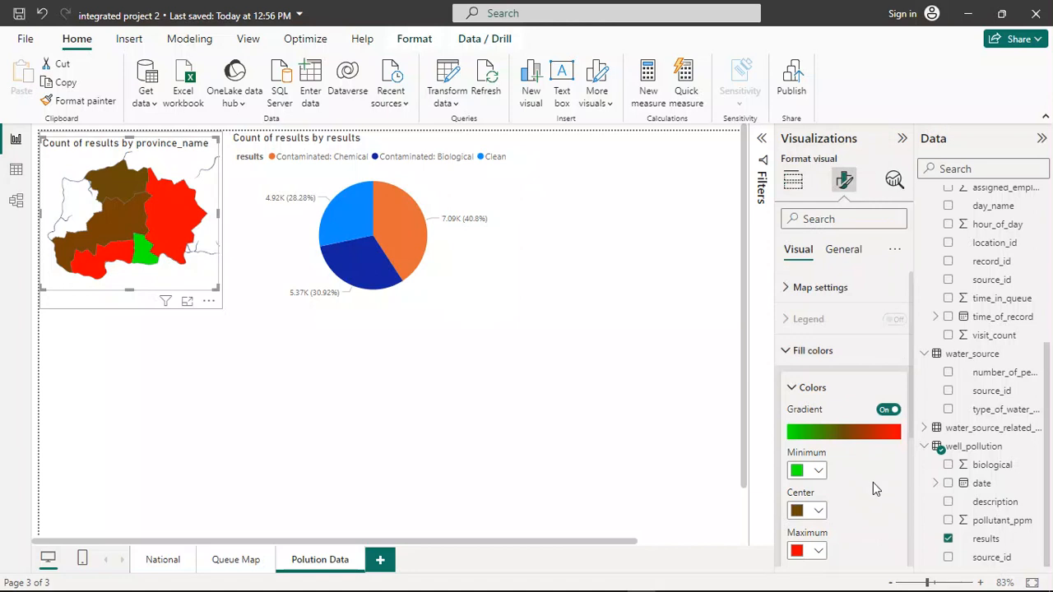
scroll(875, 485, "down", 1)
scroll(875, 489, "down", 3)
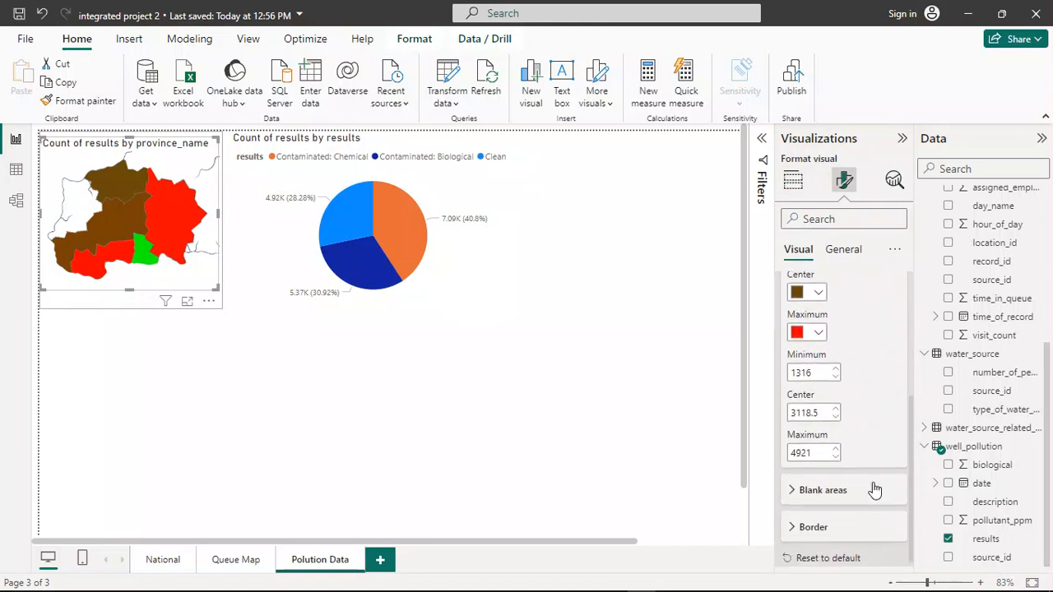
scroll(875, 488, "up", 5)
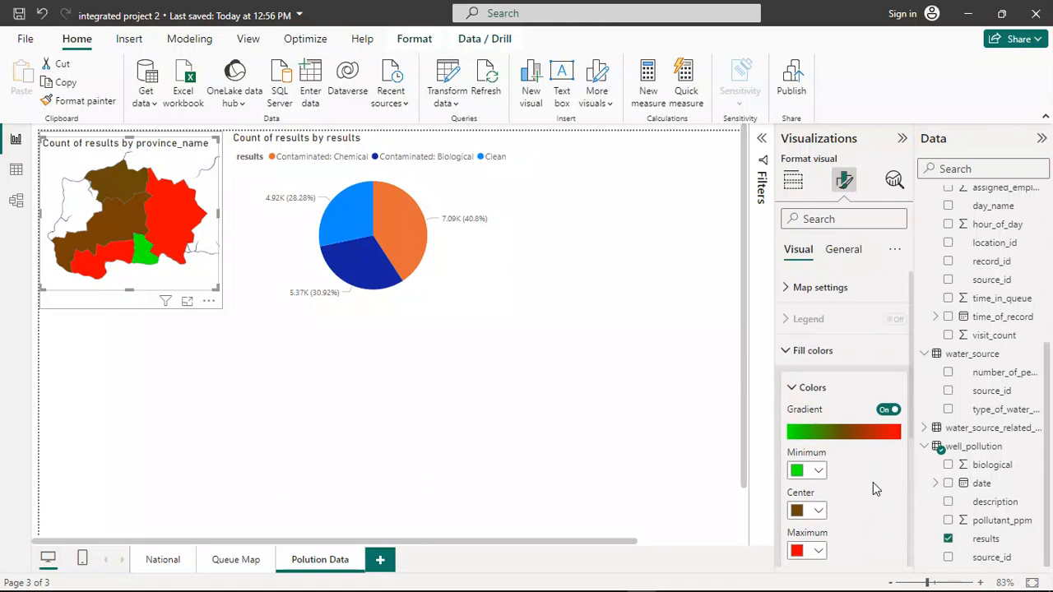
left_click(791, 388)
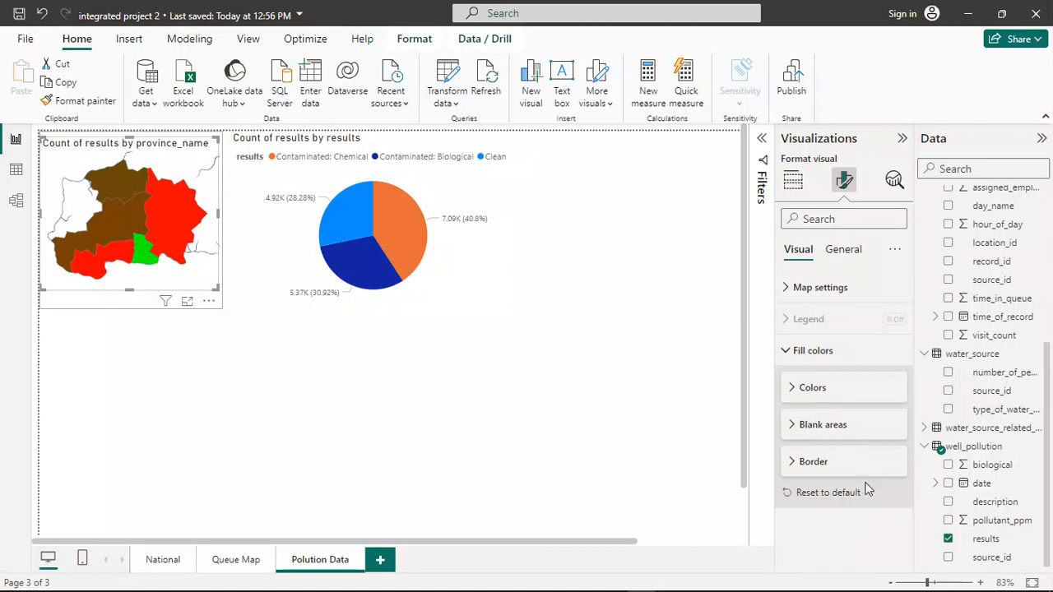
left_click(792, 389)
left_click(792, 391)
left_click(792, 354)
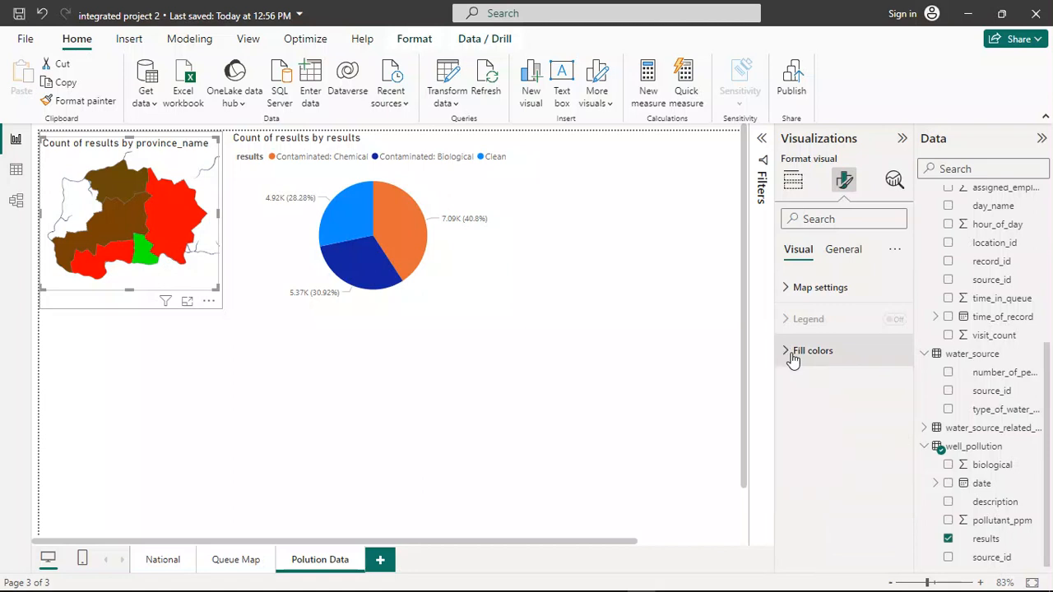
Check the map's general map settings, fill color groups and the filters applied to the visual.
left_click(786, 289)
left_click(788, 289)
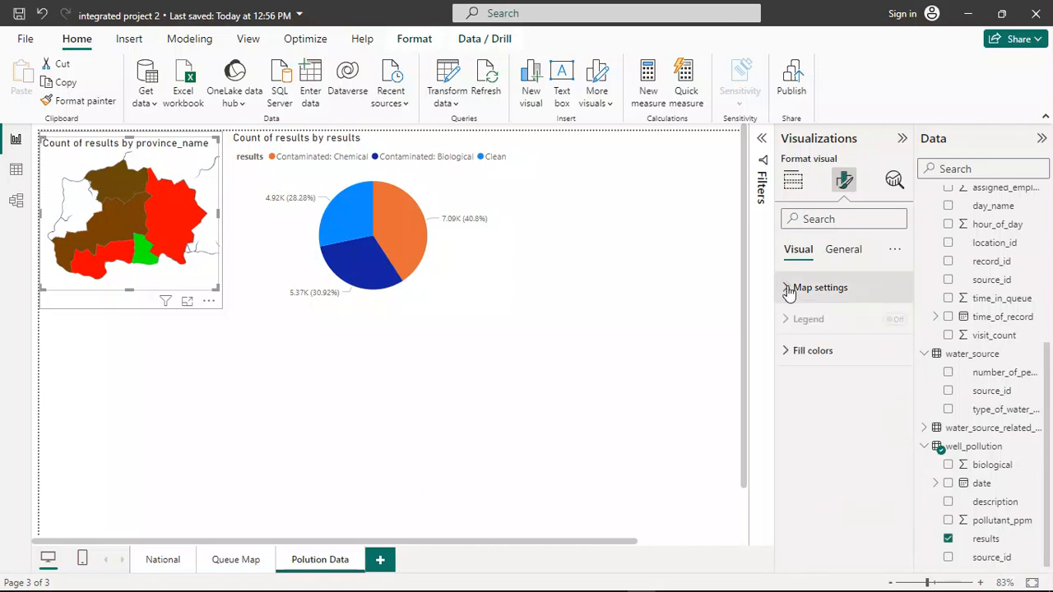
left_click(787, 354)
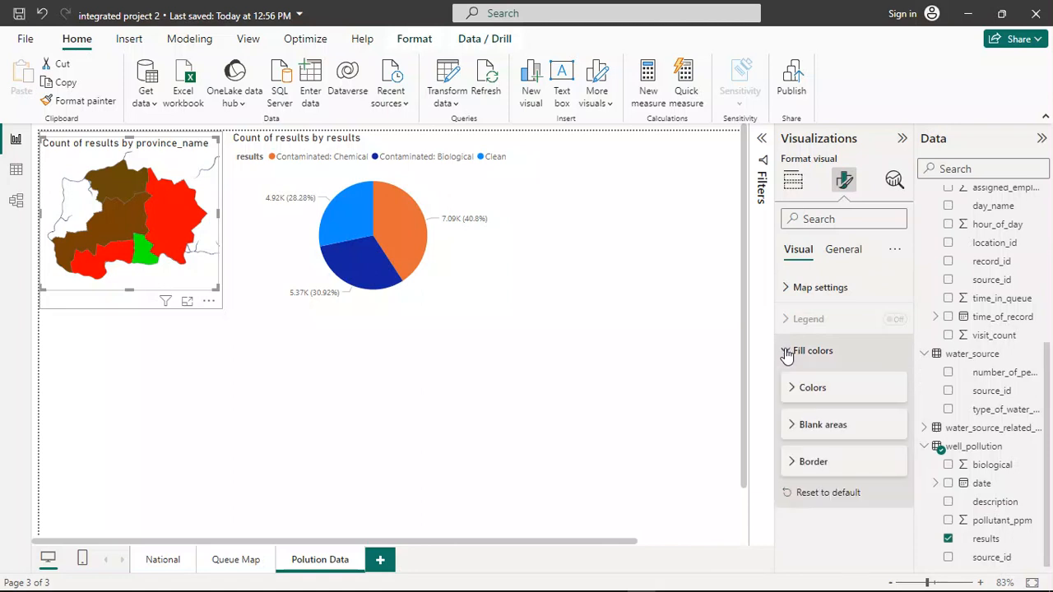
left_click(786, 354)
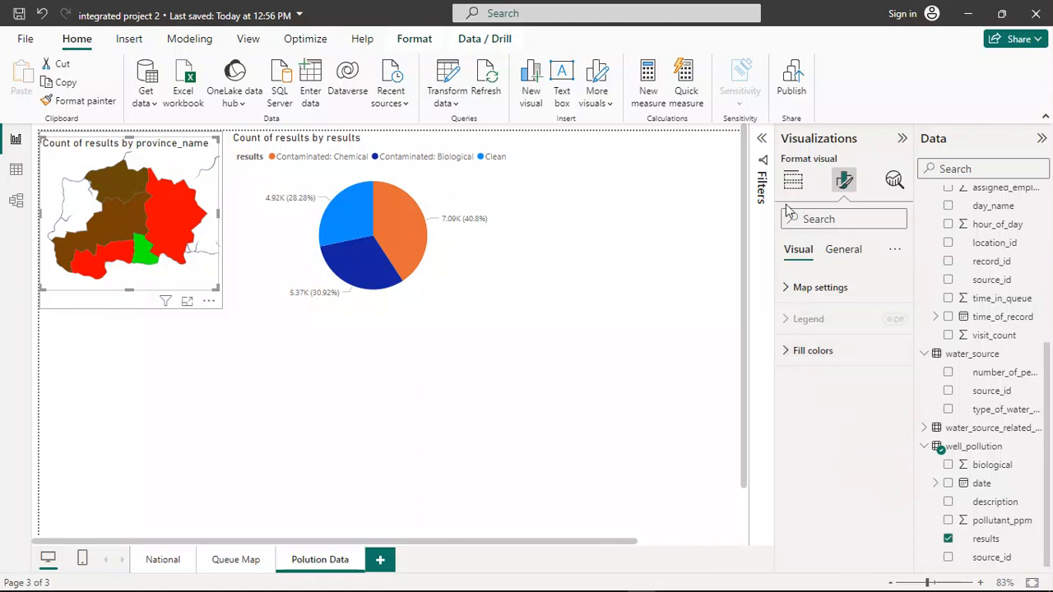
left_click(762, 140)
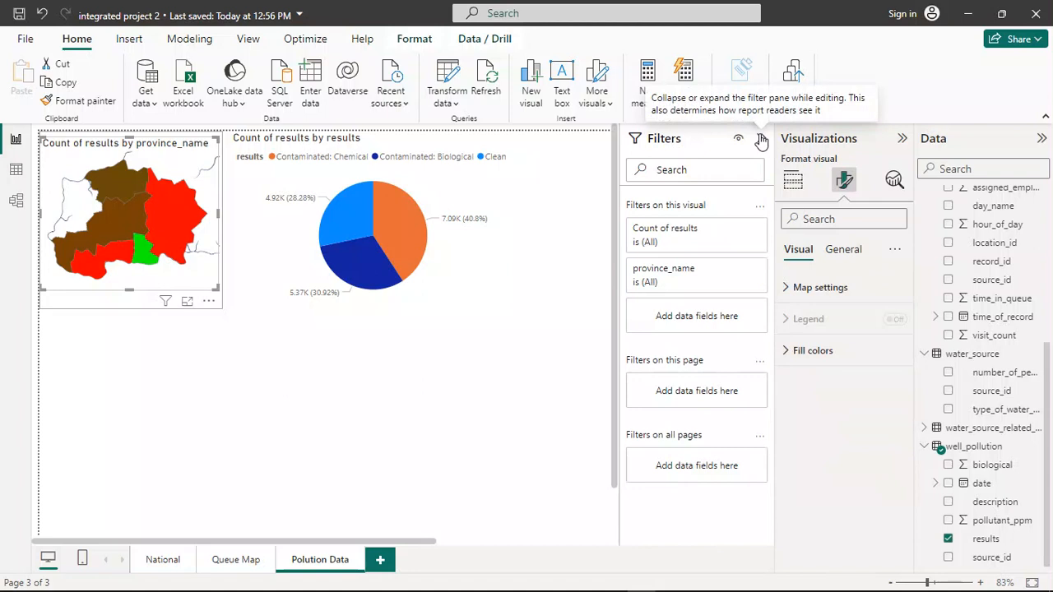
left_click(762, 140)
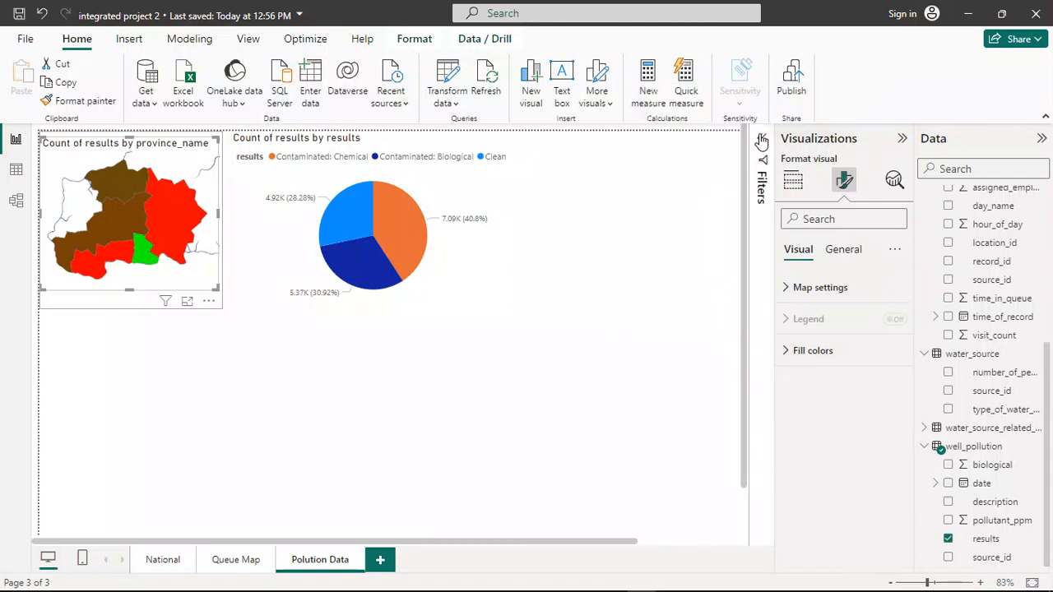
Check the fields assigned to the map's location, legend, color saturation and tooltips.
left_click(793, 179)
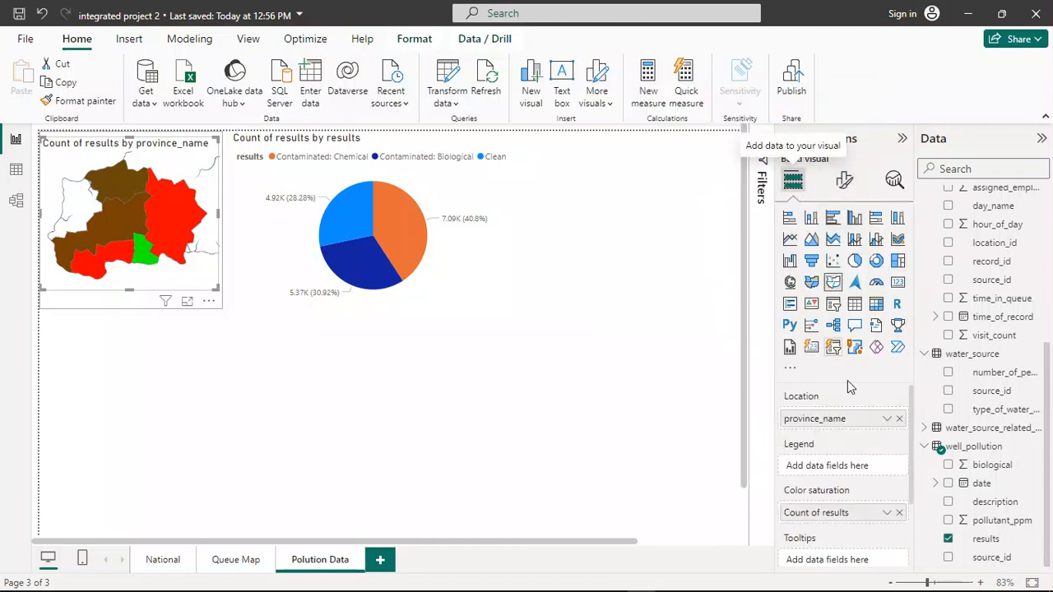
scroll(857, 432, "down", 3)
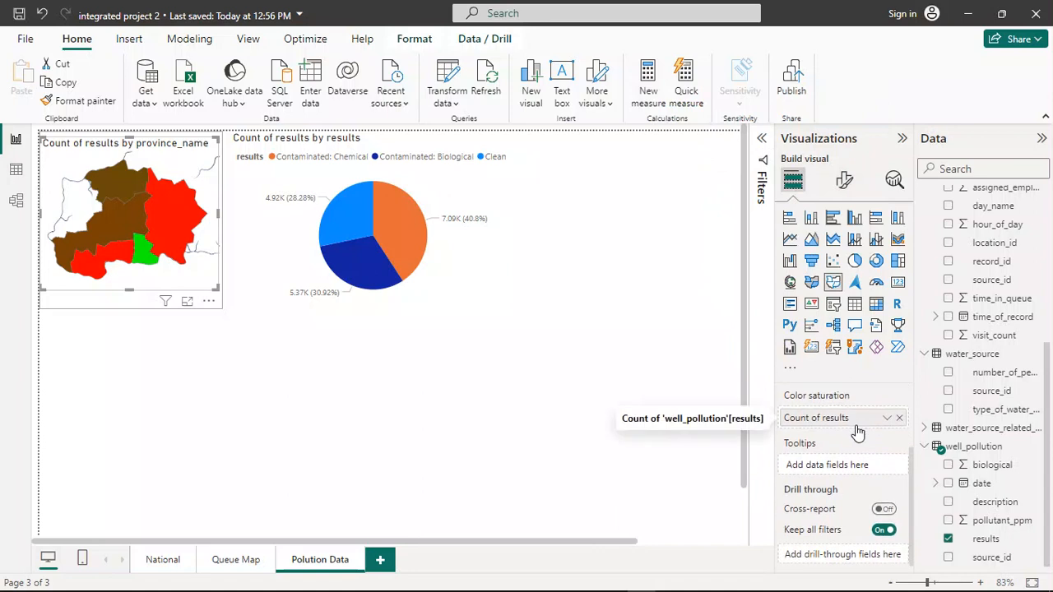
scroll(857, 432, "up", 2)
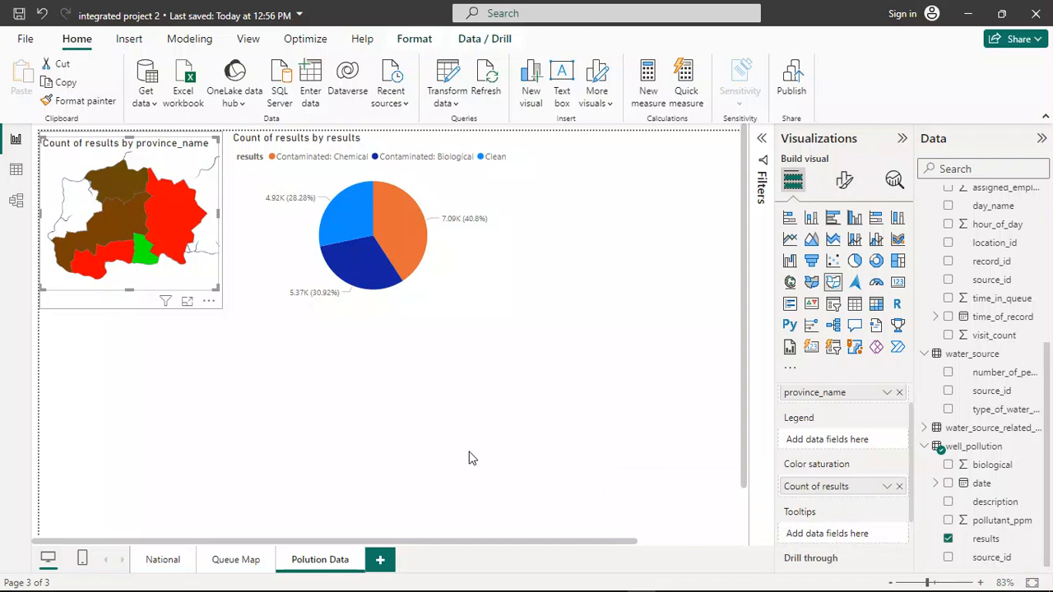
Switch to the Google Meet call in the Opera browser and stop presenting the screen.
mouse_move(504, 589)
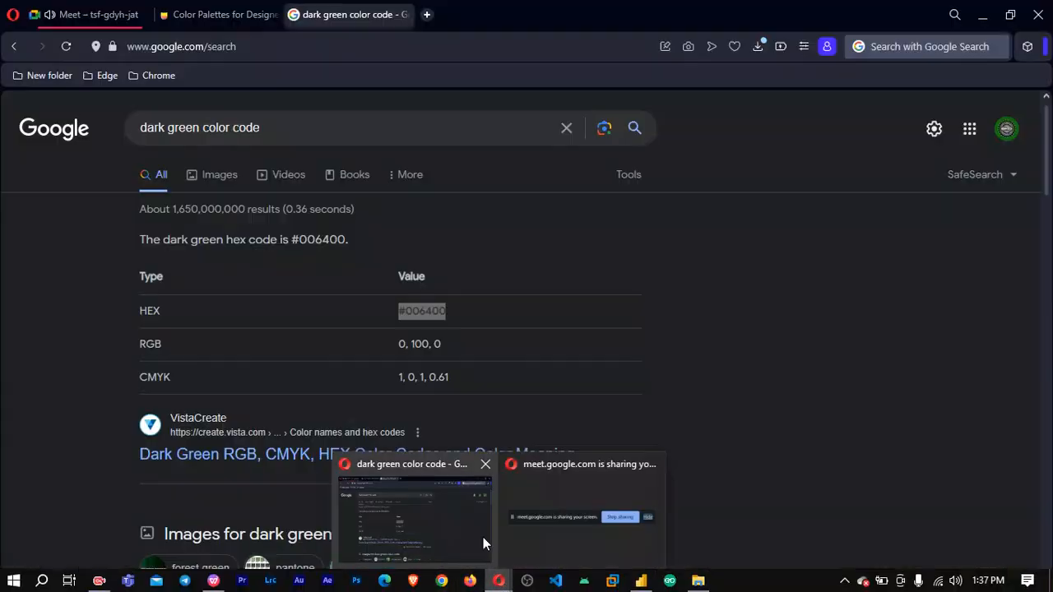
left_click(485, 541)
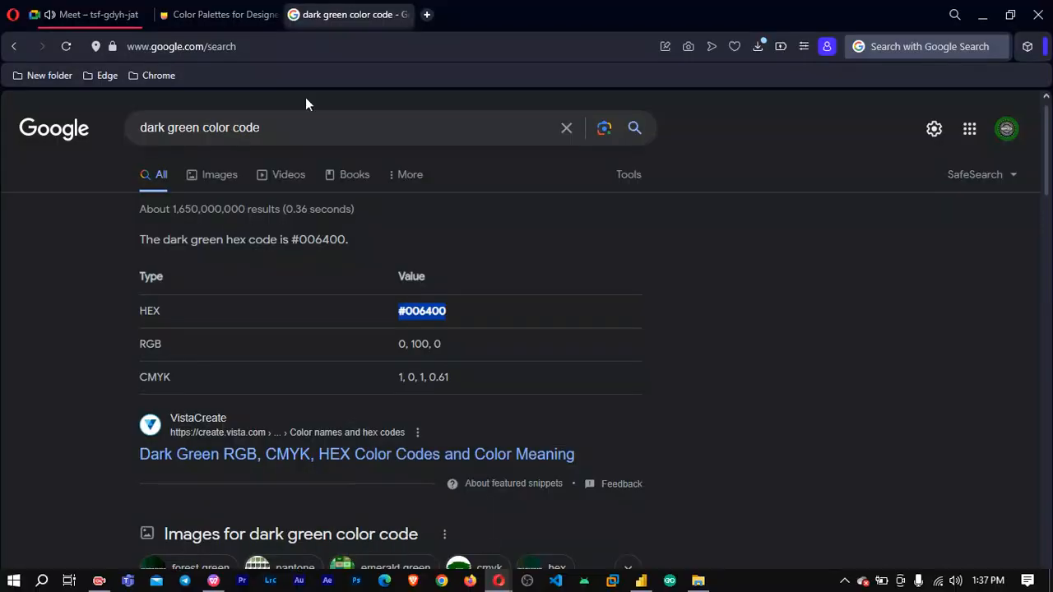
left_click(94, 3)
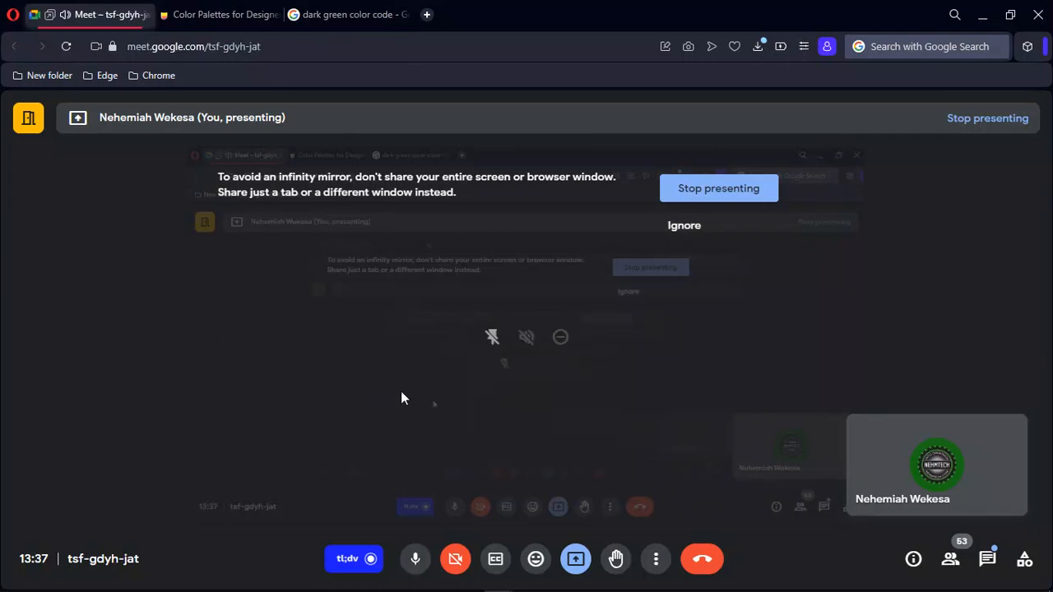
left_click(732, 195)
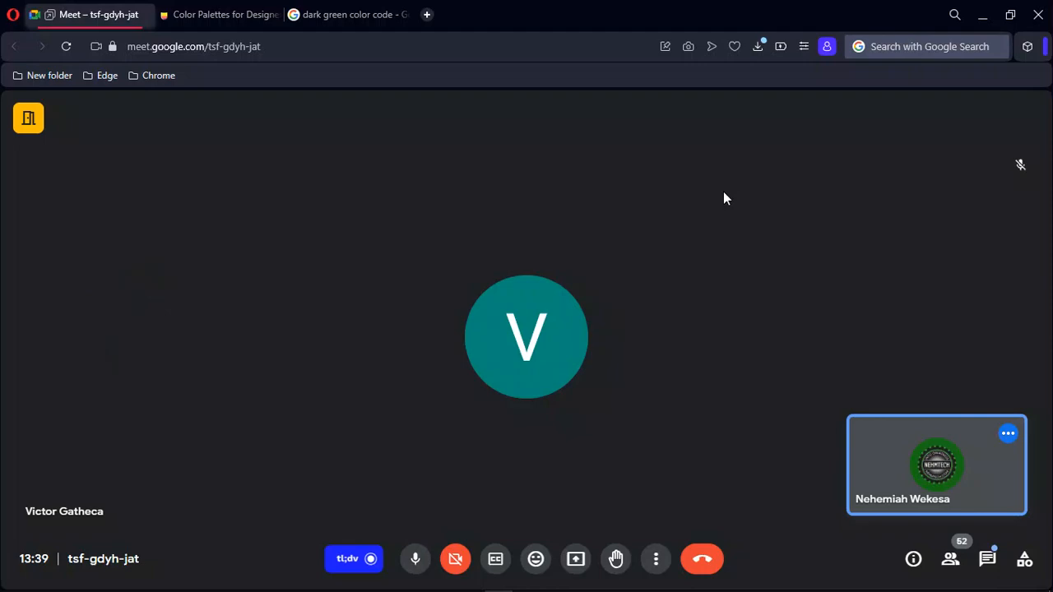
Present the entire screen in the Meet call again and hide the screen-sharing notice.
mouse_move(613, 590)
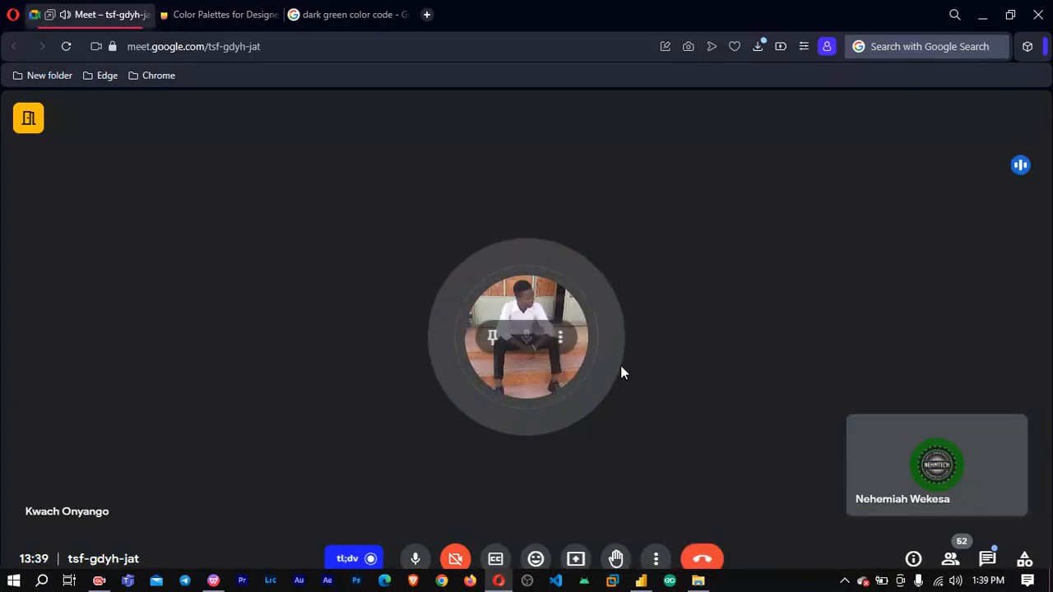
left_click(576, 561)
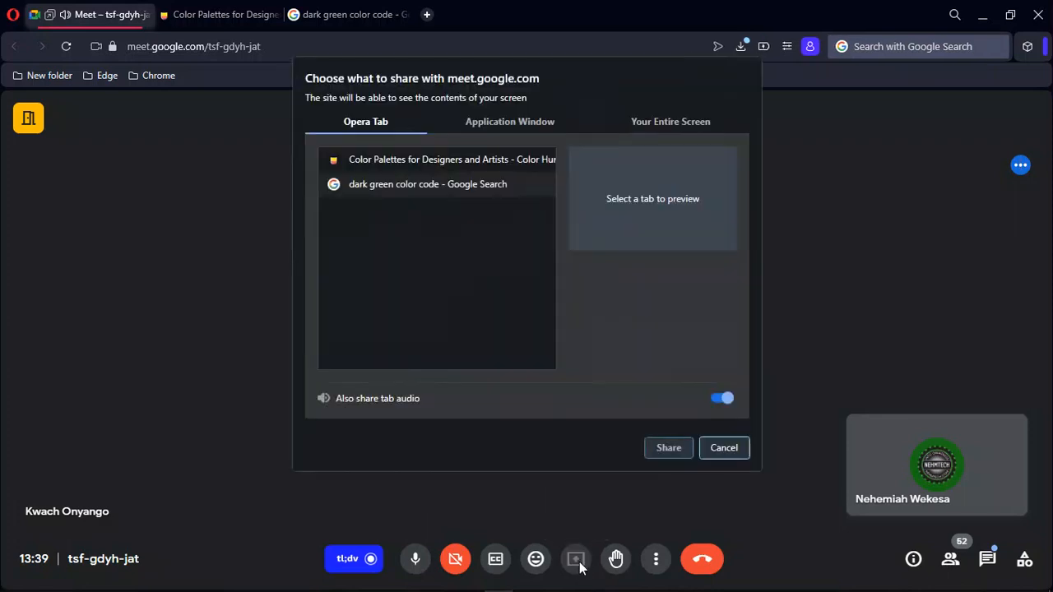
left_click(656, 121)
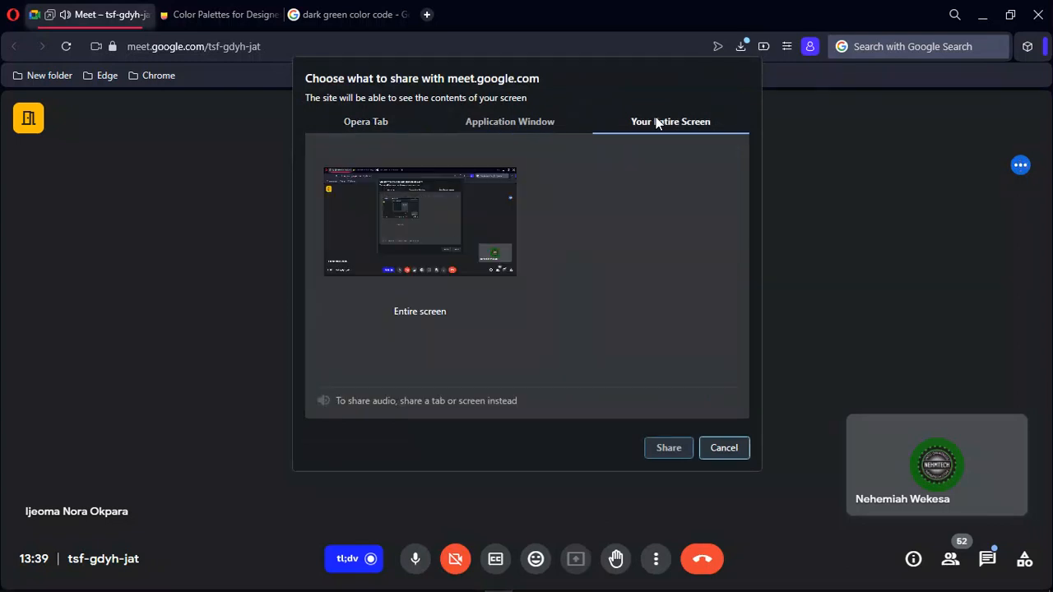
left_click(461, 245)
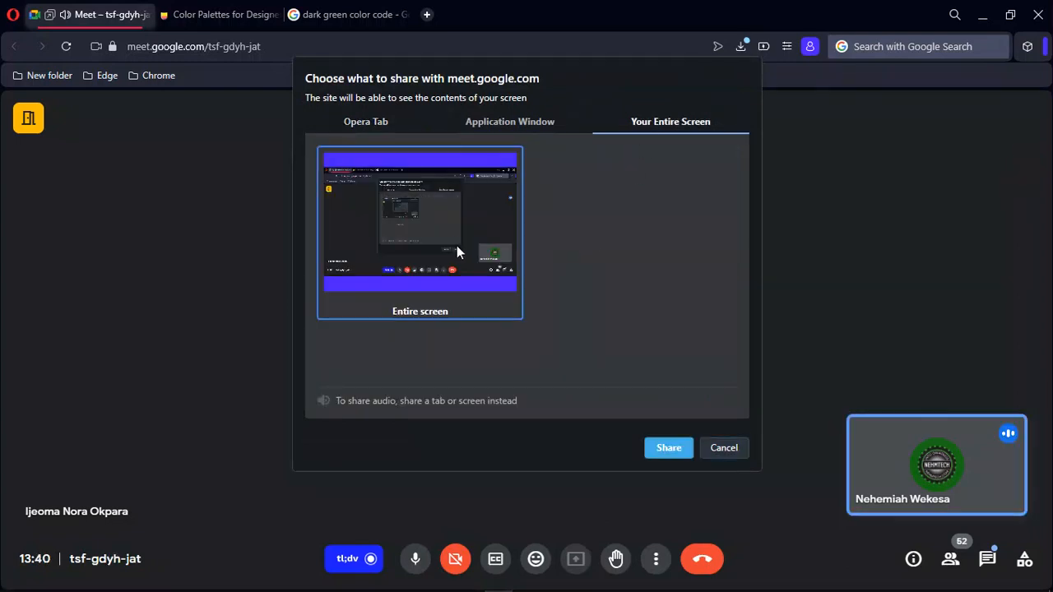
left_click(661, 449)
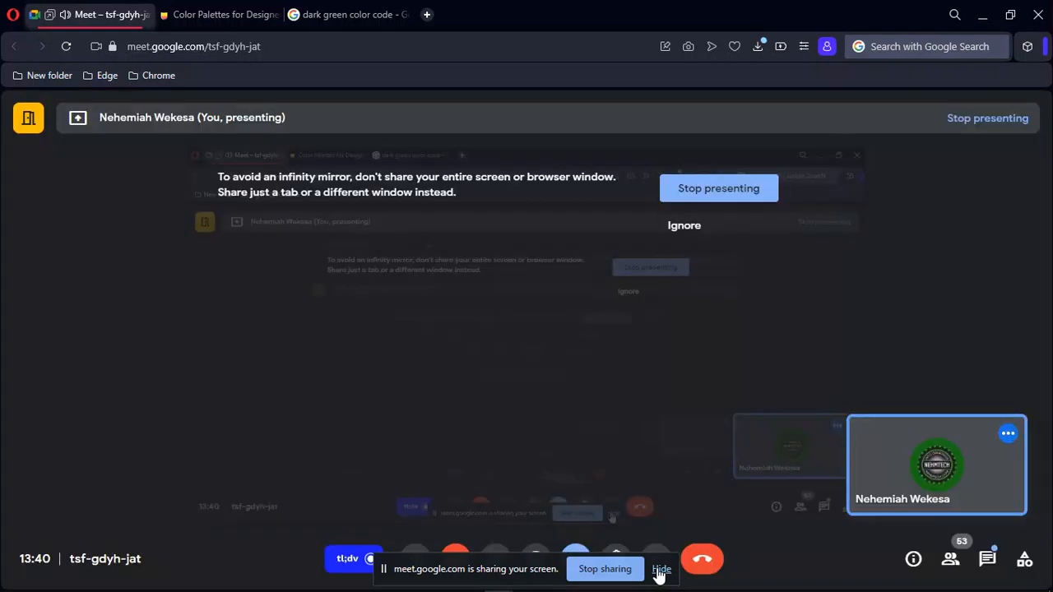
left_click(661, 569)
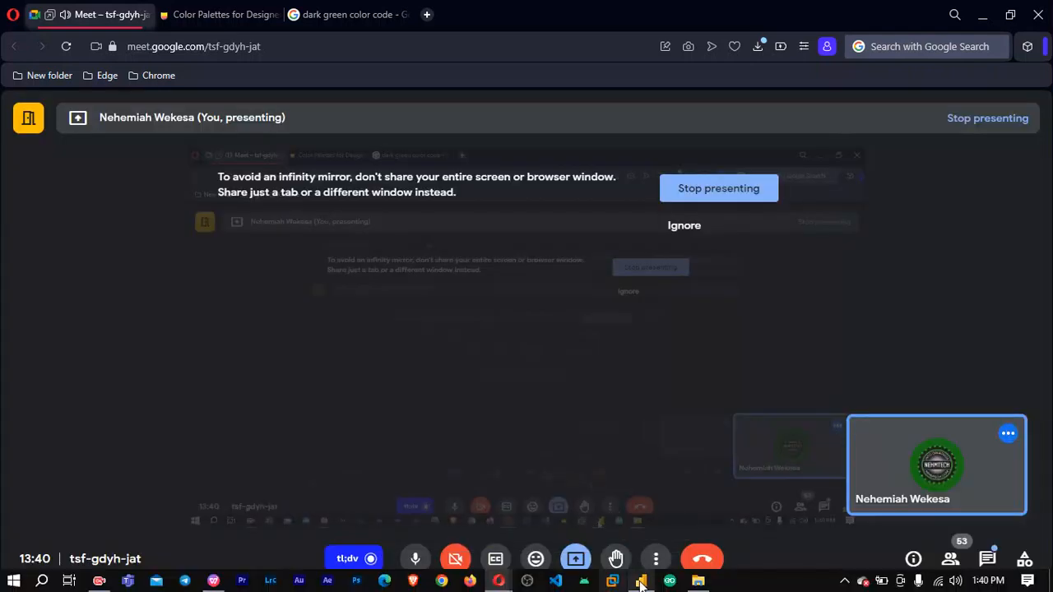
Deselect the map in the Power BI report, and reread the project PDF's note on contaminated wells in Akatsi.
left_click(641, 583)
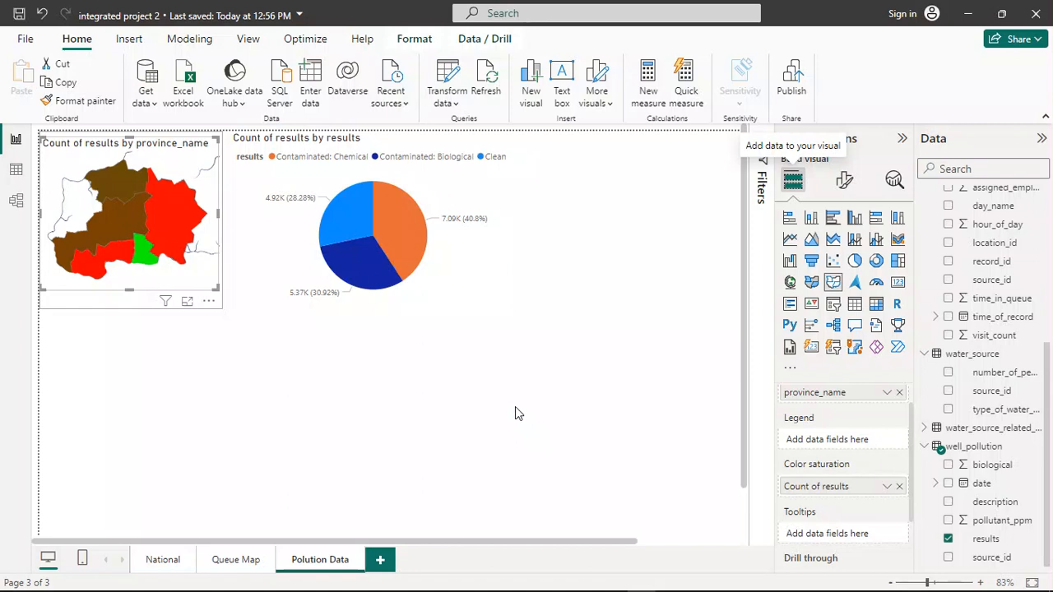
left_click(515, 413)
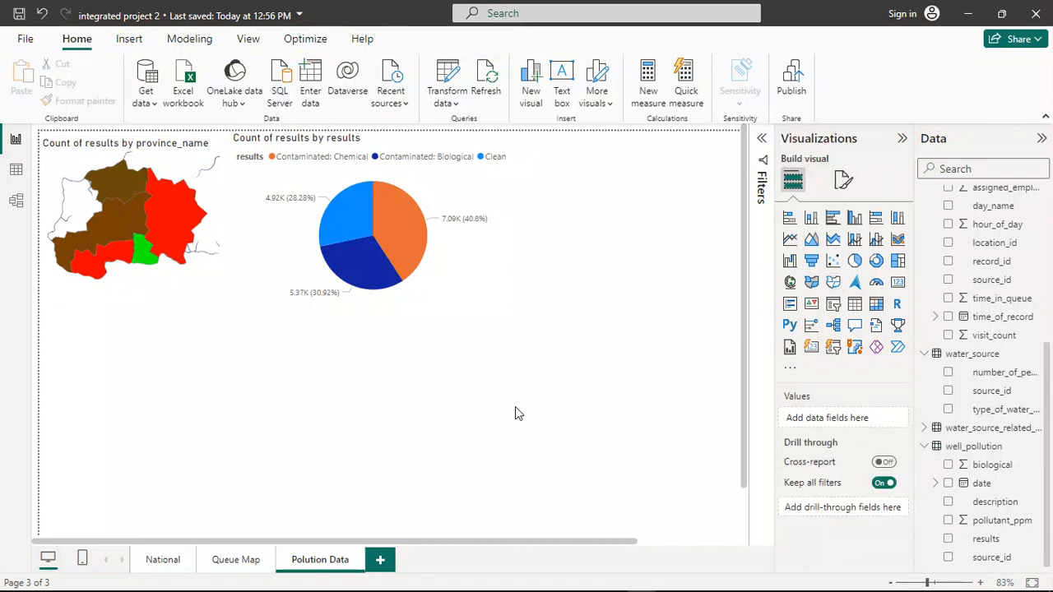
mouse_move(355, 589)
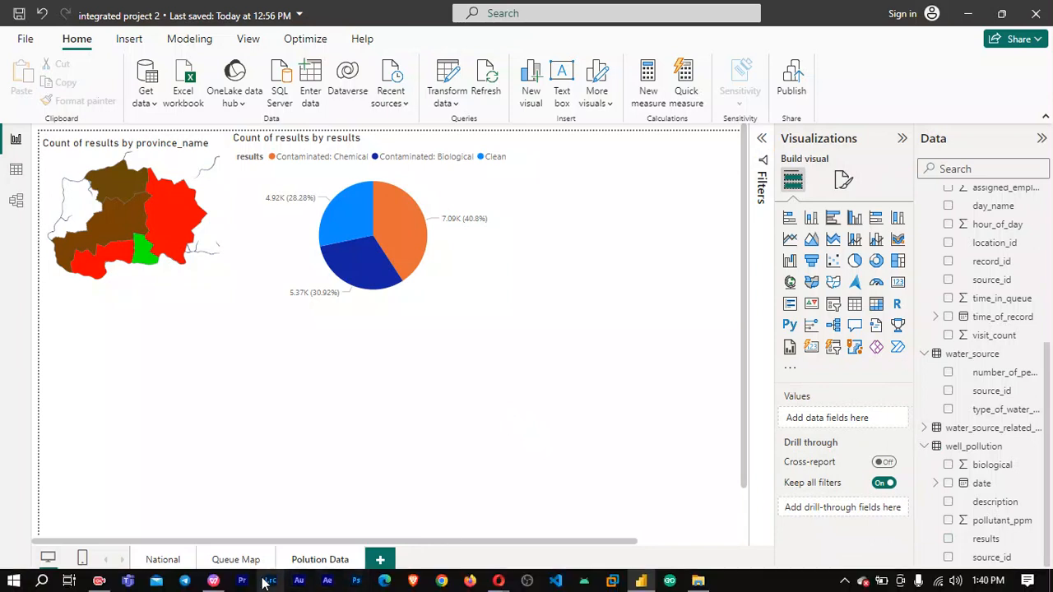
left_click(216, 581)
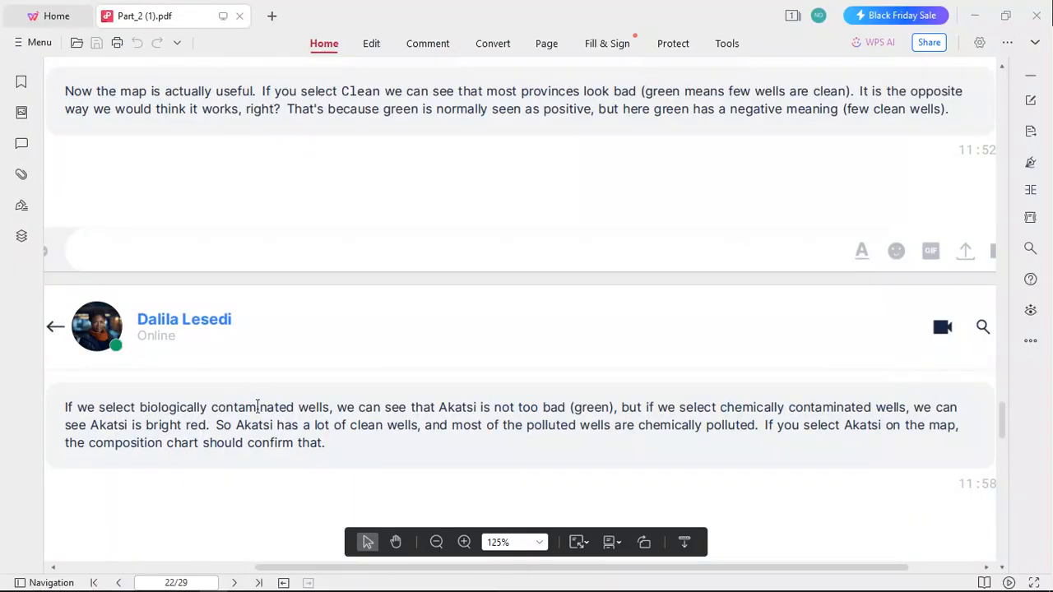
mouse_move(689, 549)
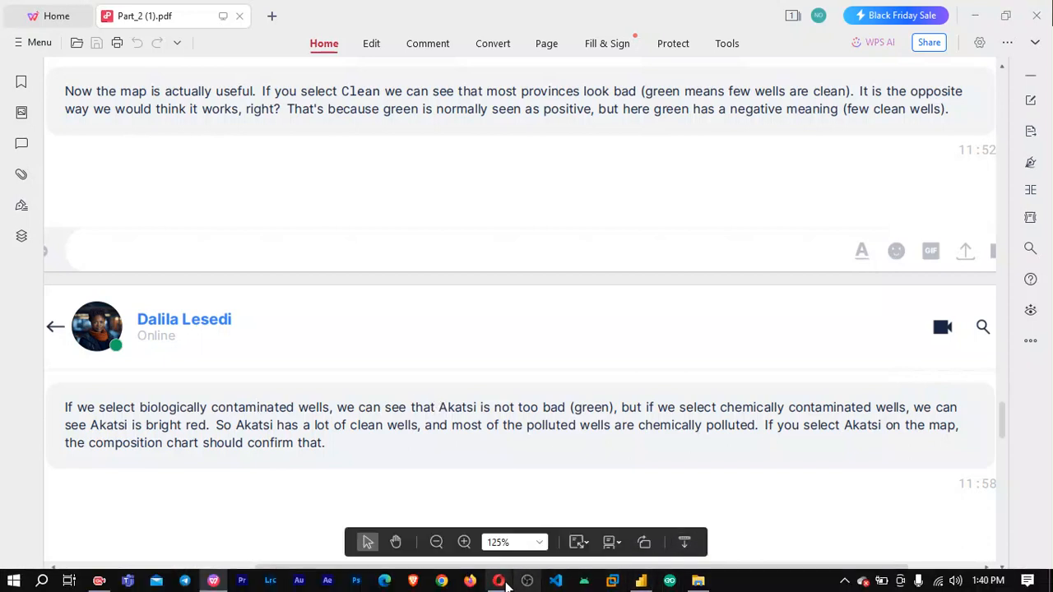
mouse_move(642, 584)
Back in Power BI, cross-highlight the map by the Contaminated: Biological slice and compare Akatsi's color with the PDF note.
left_click(617, 510)
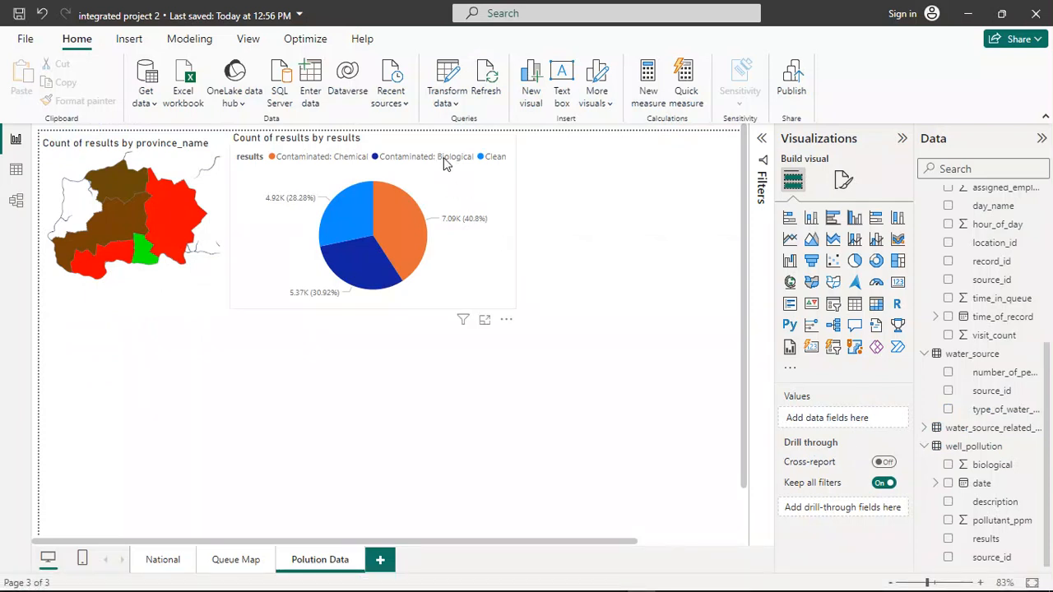
left_click(368, 264)
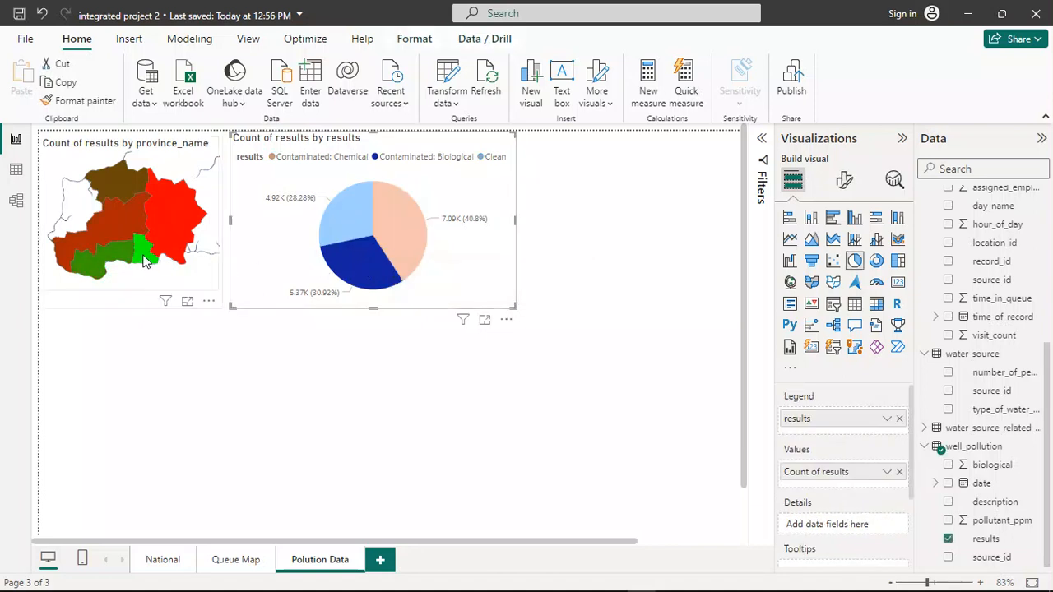
mouse_move(122, 262)
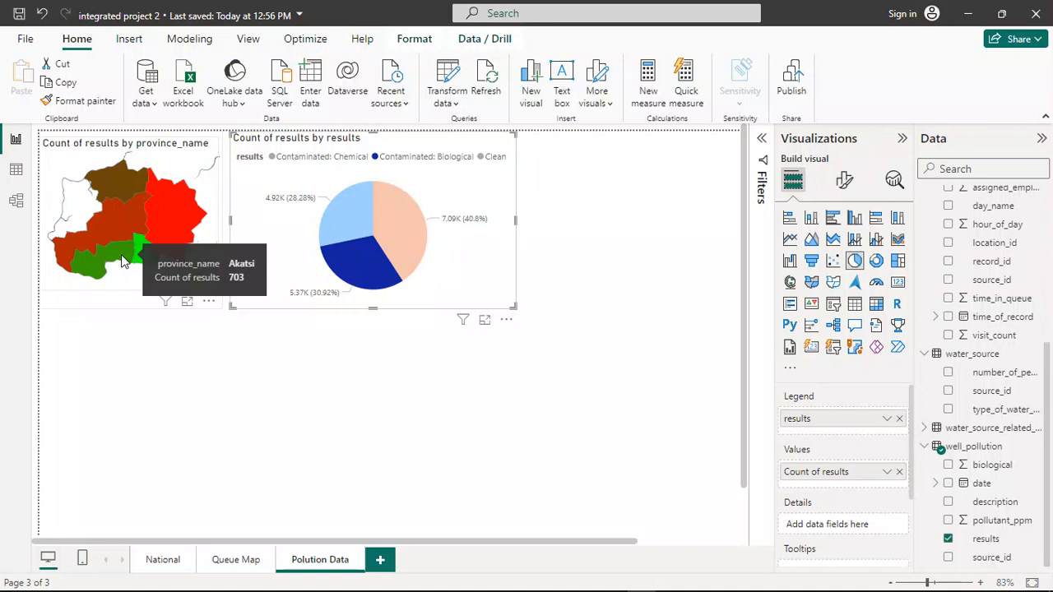
mouse_move(357, 588)
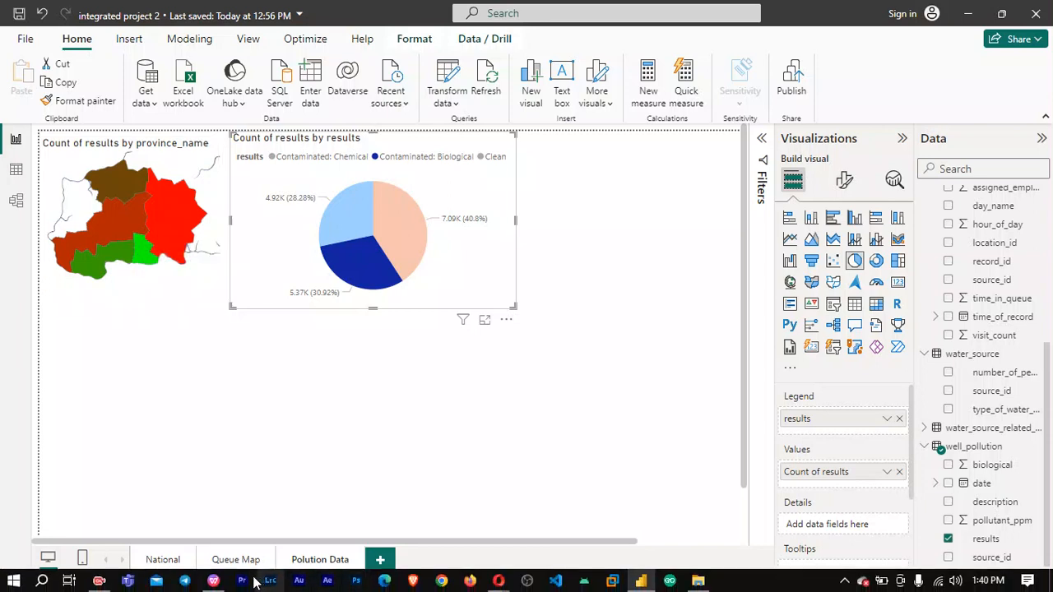
left_click(225, 584)
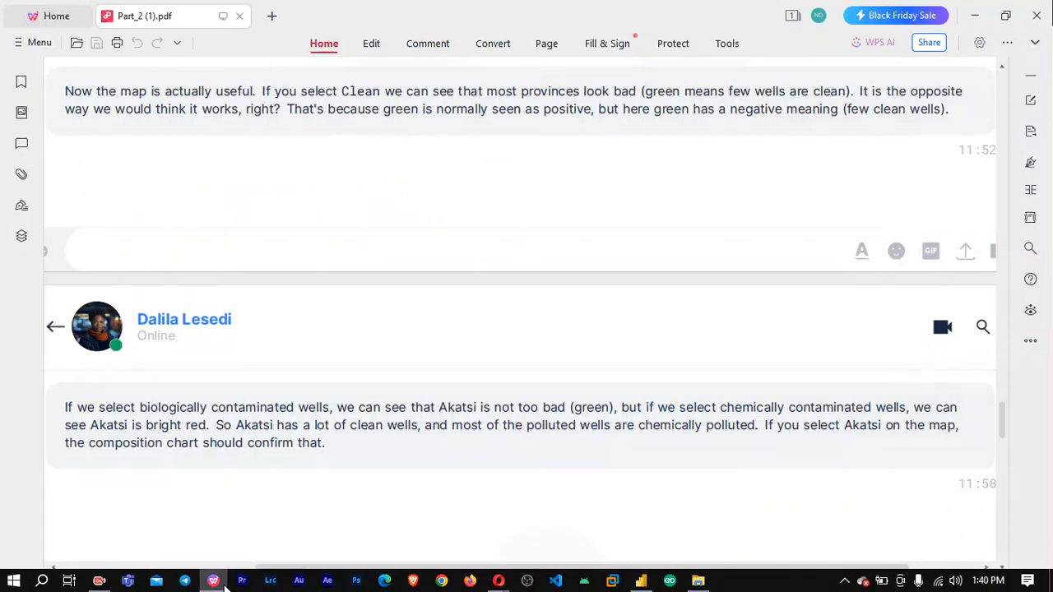
left_click(224, 586)
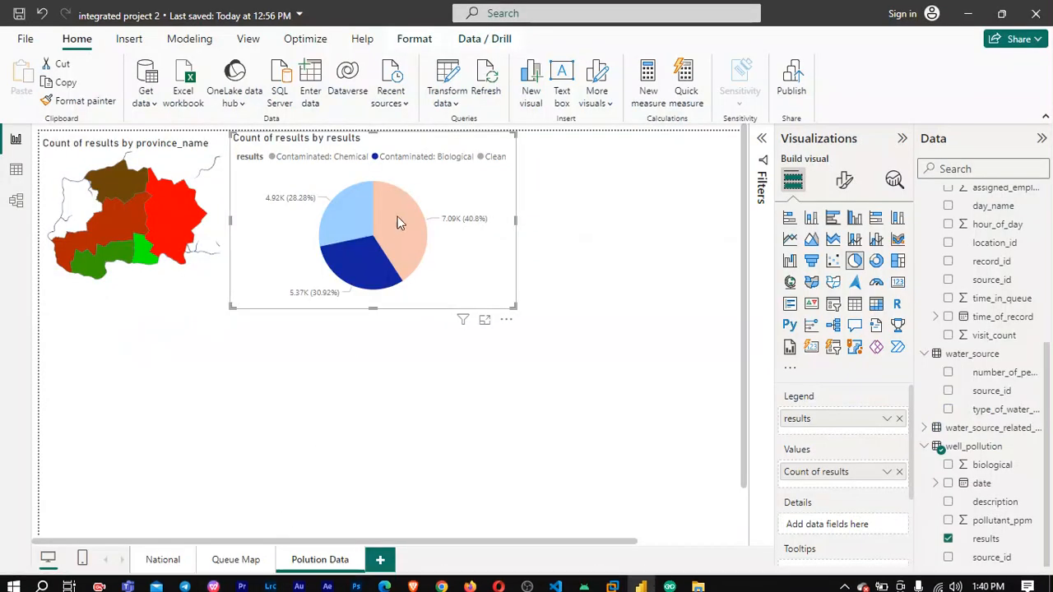
Clear the biological highlight and cross-highlight the map by the pie chart's Contaminated: Chemical slice.
left_click(578, 263)
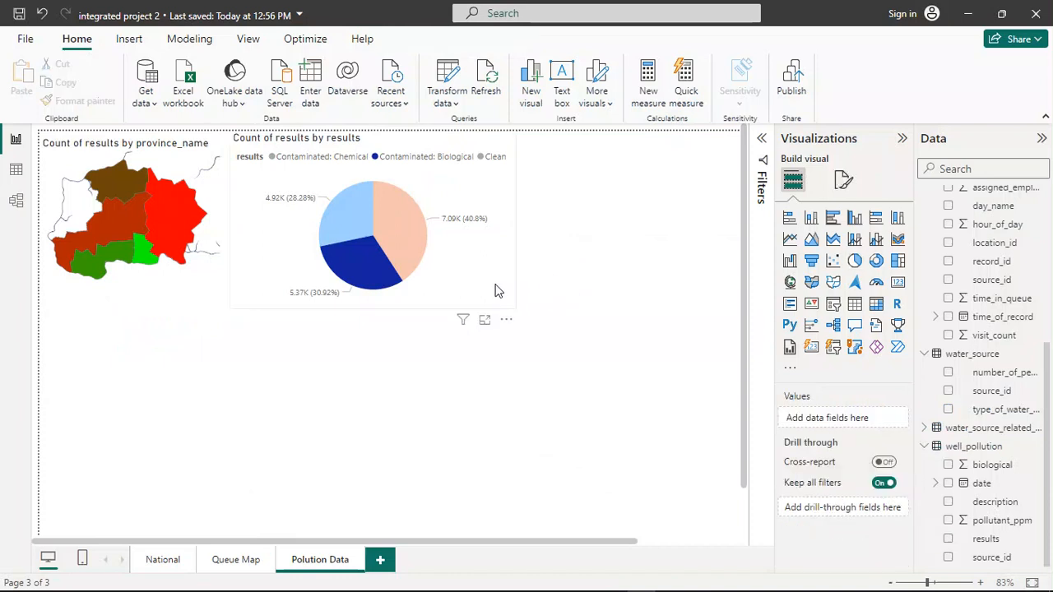
left_click(496, 290)
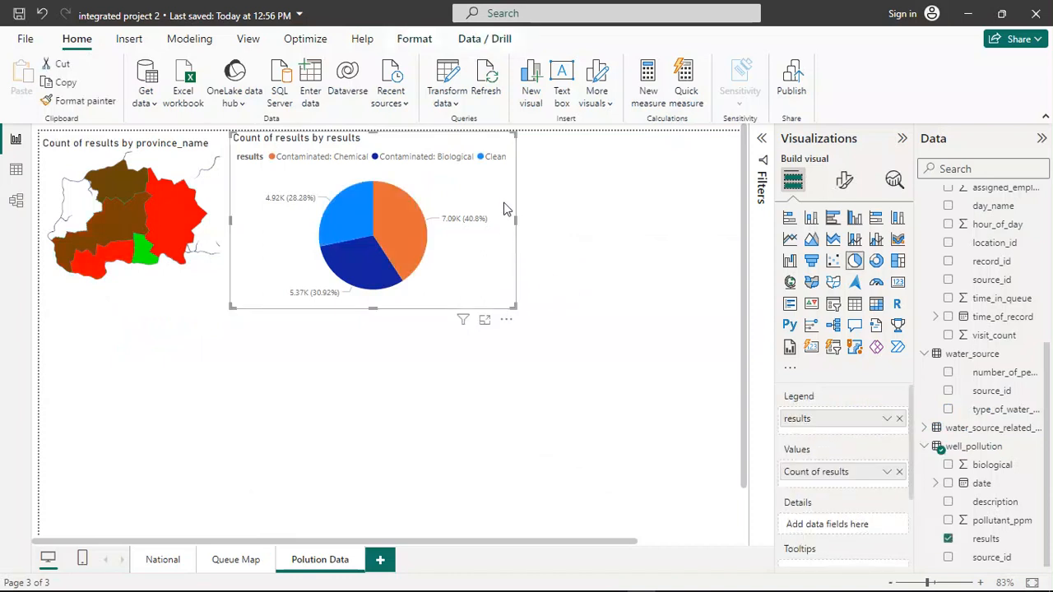
left_click(399, 225)
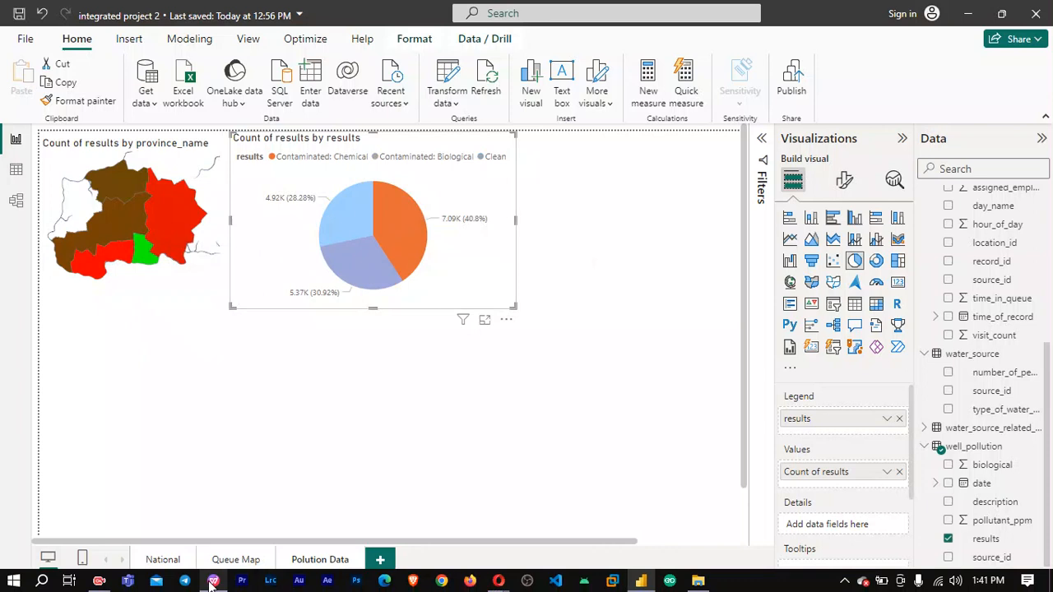
Reread the PDF note on Akatsi's polluted wells, and cross-highlight the pie chart by Akatsi on the Power BI map.
left_click(213, 582)
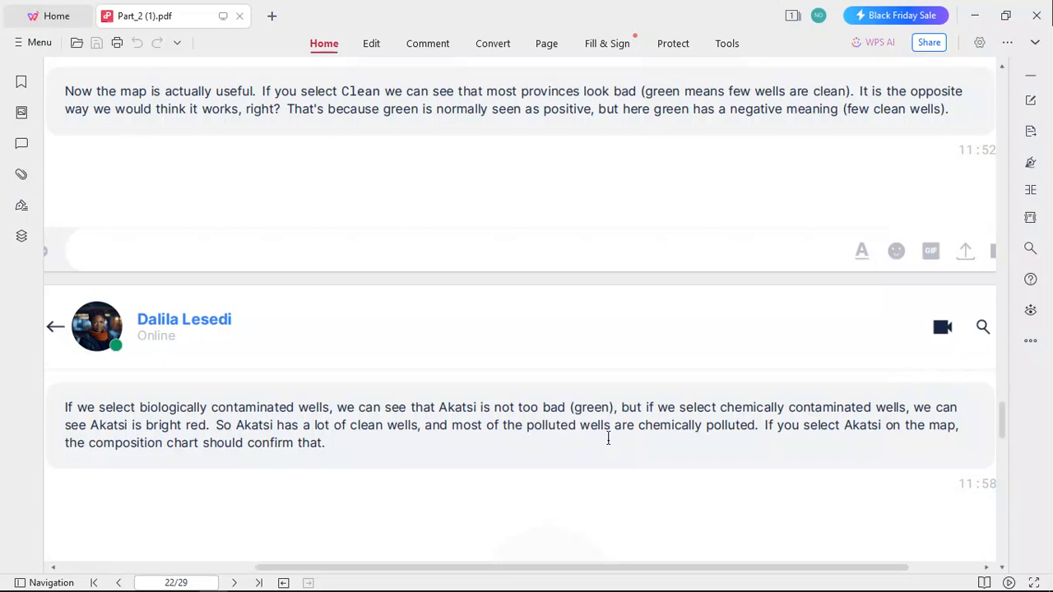
mouse_move(669, 589)
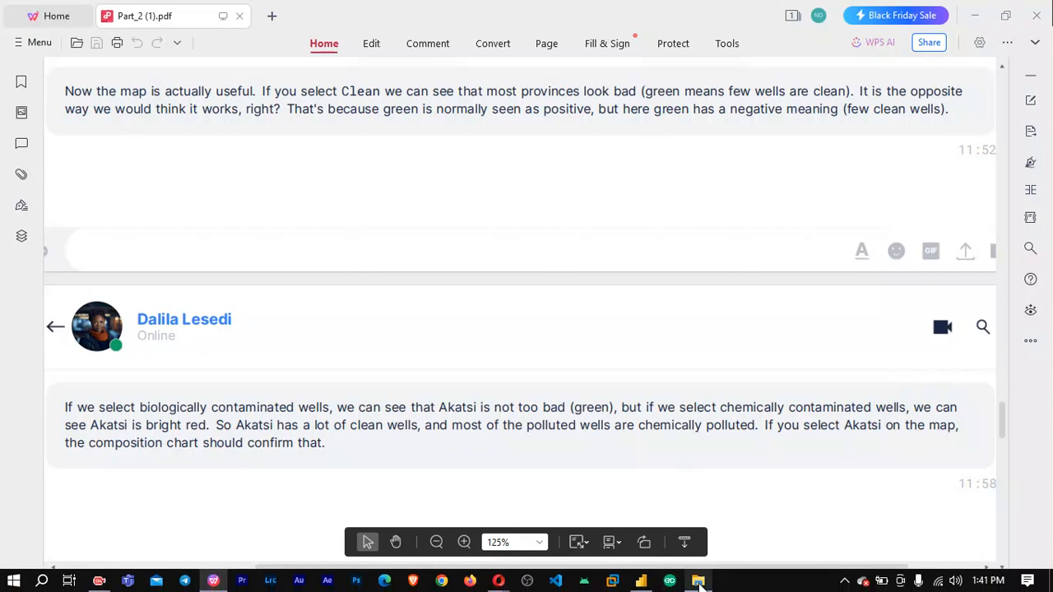
left_click(643, 583)
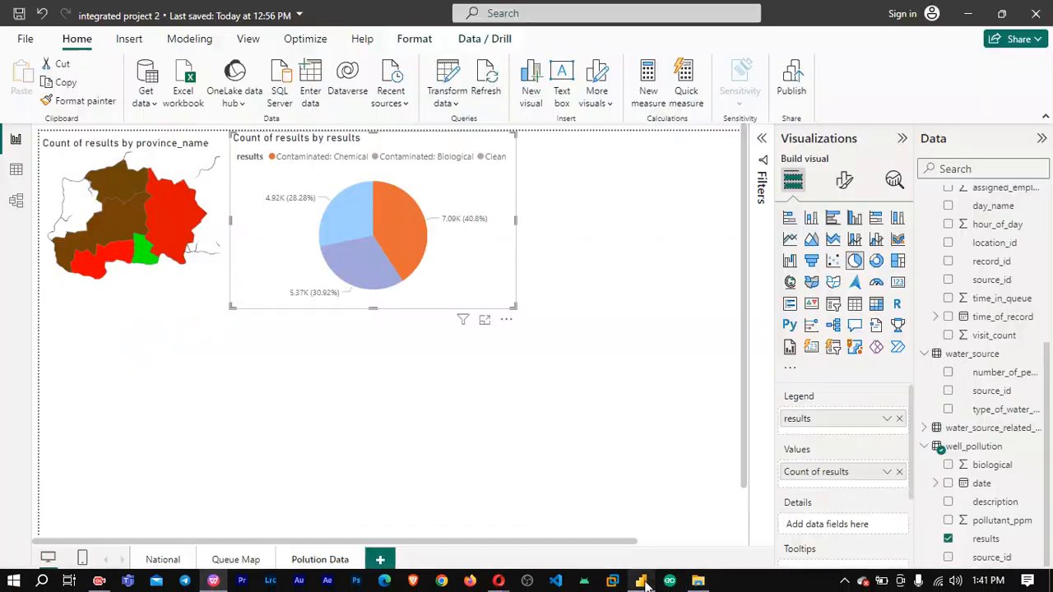
left_click(119, 257)
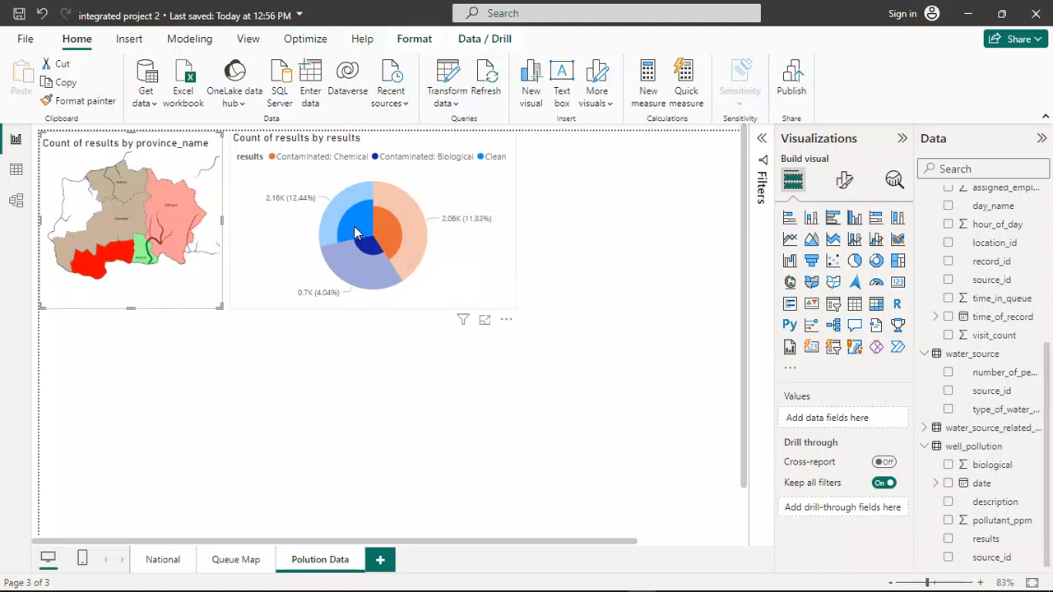
Inspect the well pollution pie chart, and read the Part_2 (1).pdf brief in WPS through to the crime-related page task.
mouse_move(355, 233)
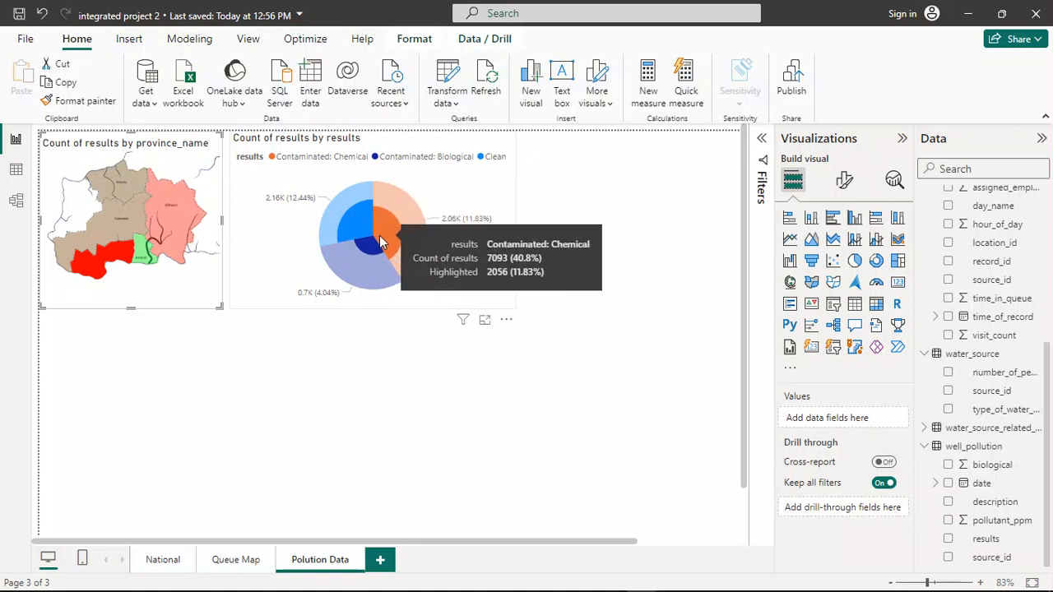
mouse_move(368, 253)
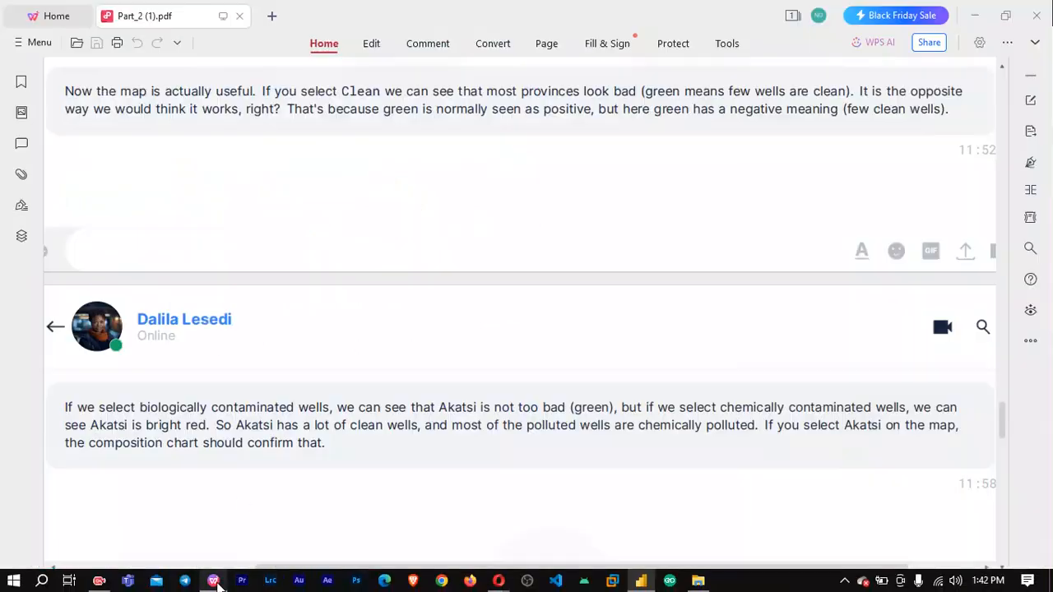
left_click(213, 581)
scroll(478, 424, "down", 10)
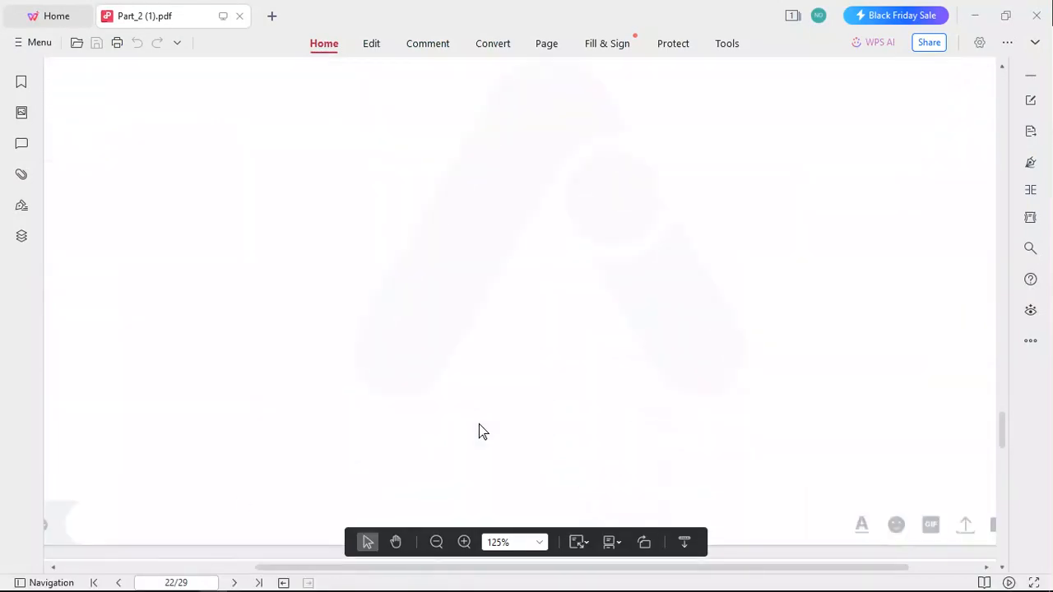
scroll(479, 423, "up", 10)
scroll(479, 424, "down", 6)
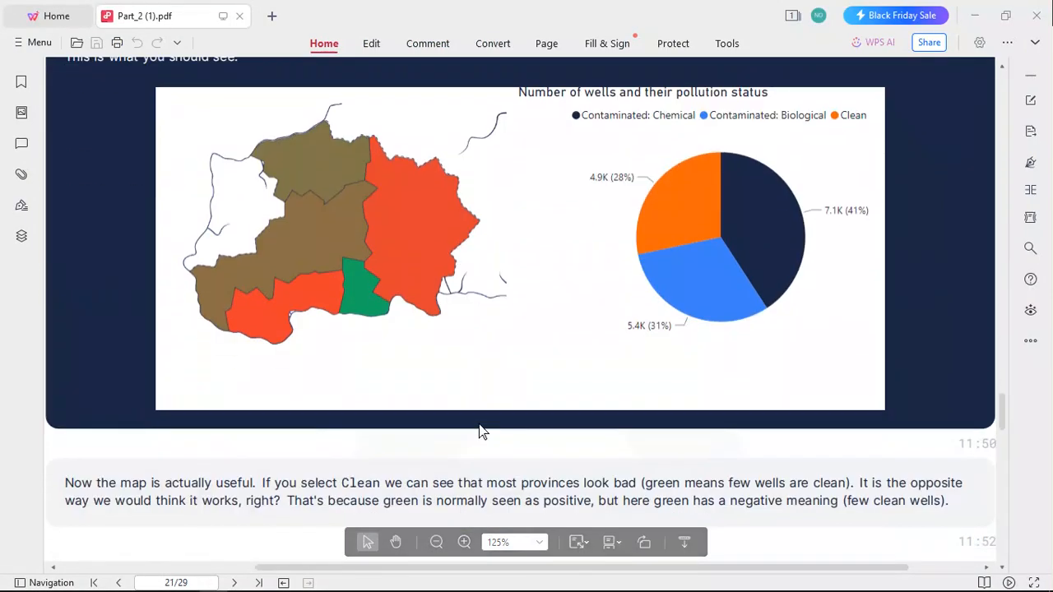
scroll(480, 426, "down", 2)
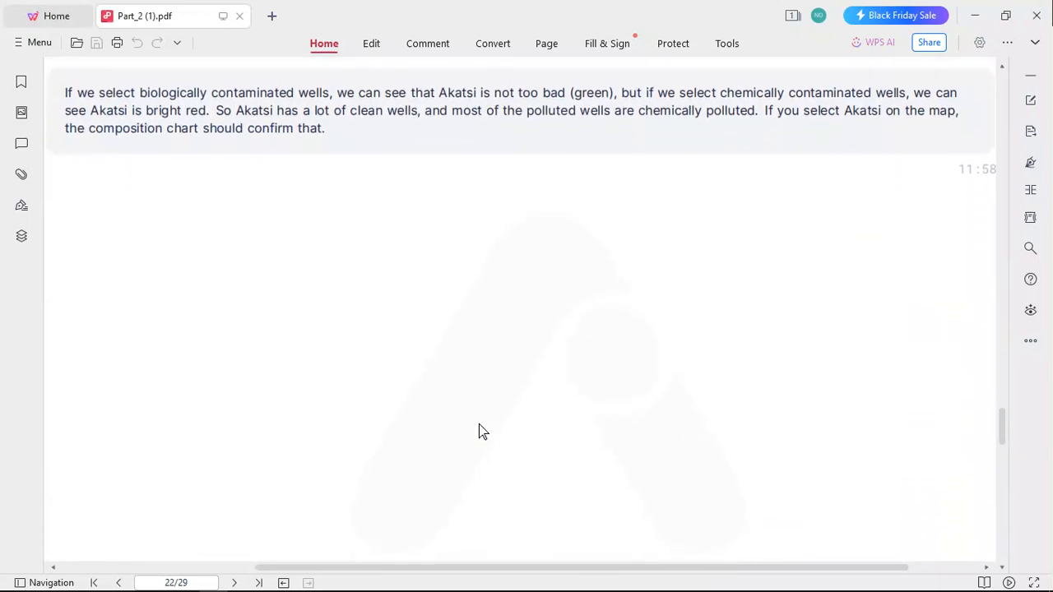
scroll(479, 428, "down", 8)
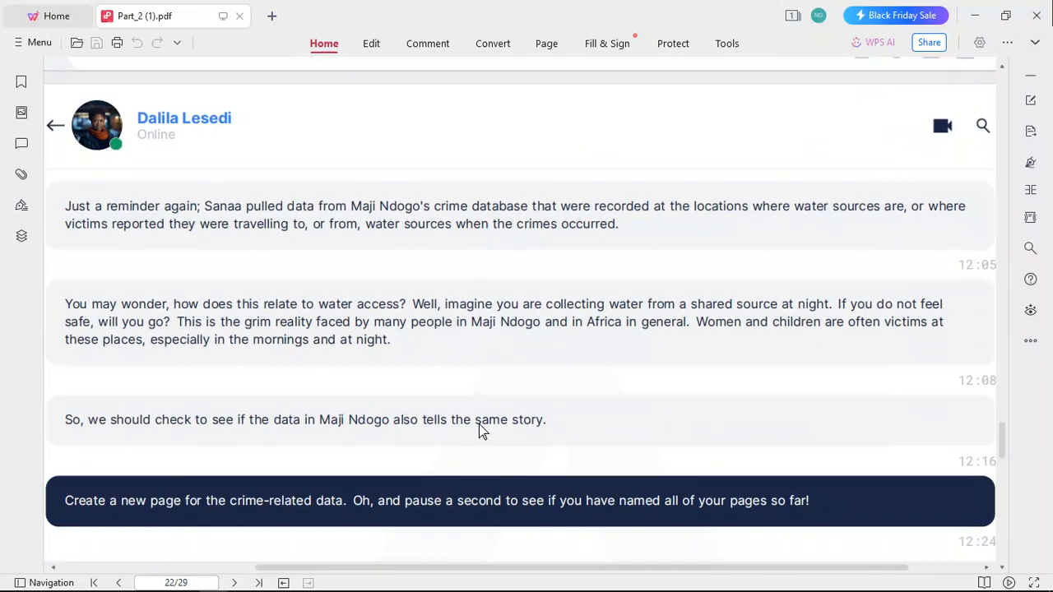
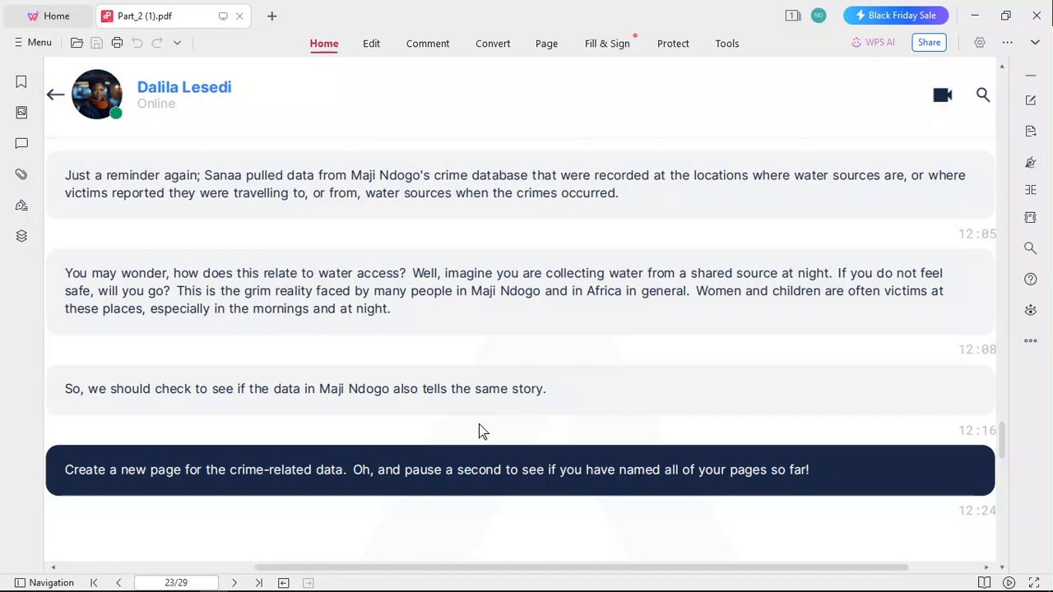
Switch back to the Power BI report, add a new page, and recheck the page instruction in the PDF brief.
mouse_move(570, 589)
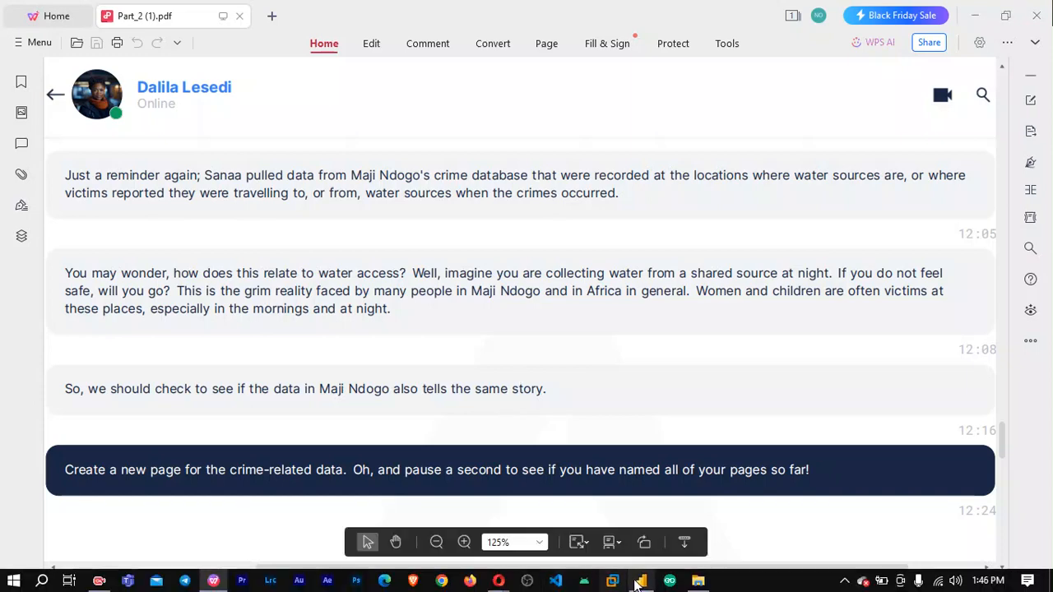
mouse_move(643, 584)
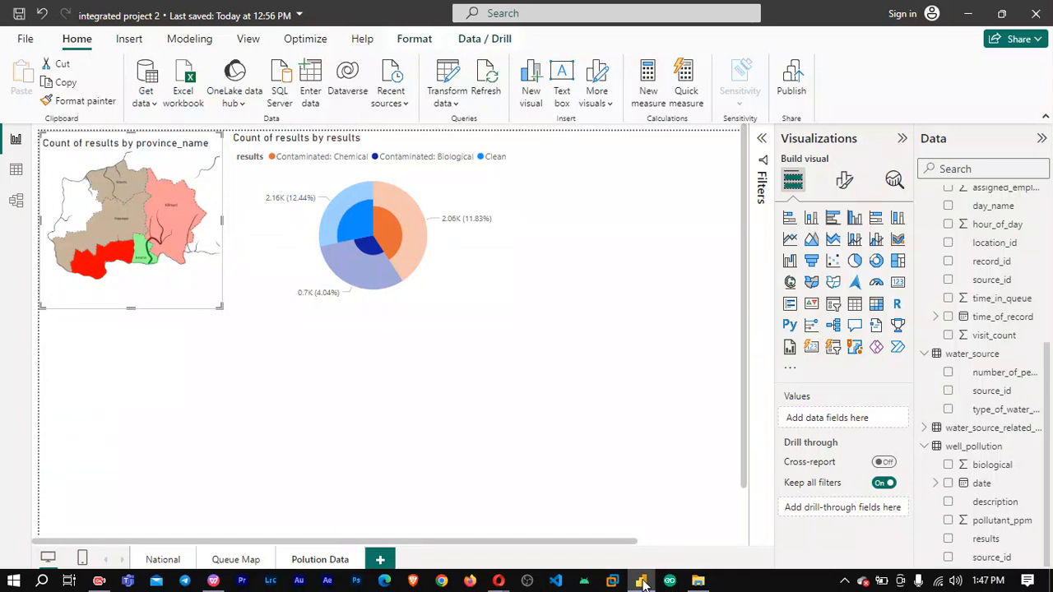
left_click(380, 561)
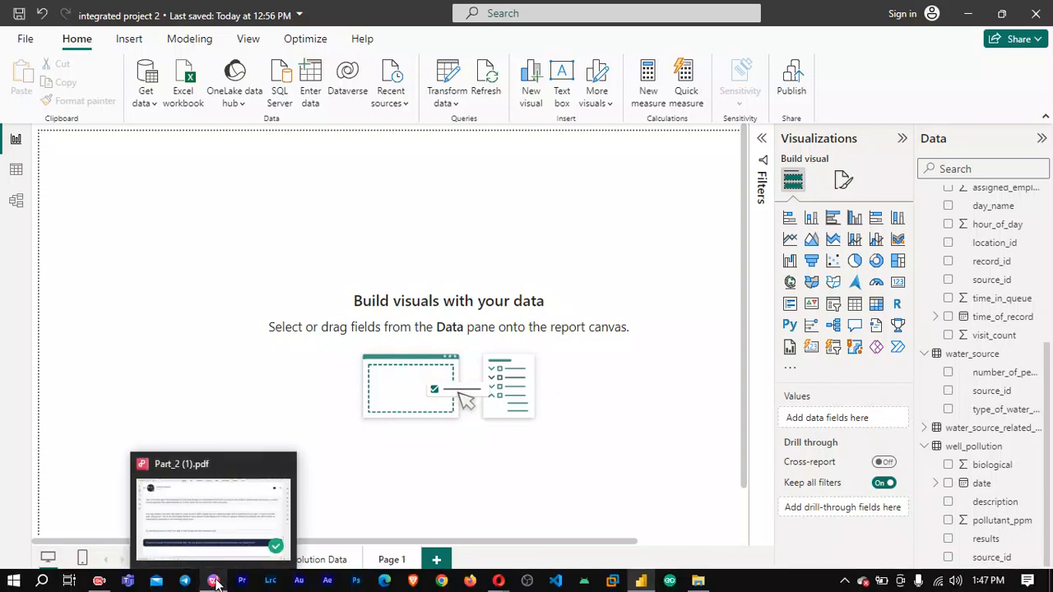
left_click(215, 583)
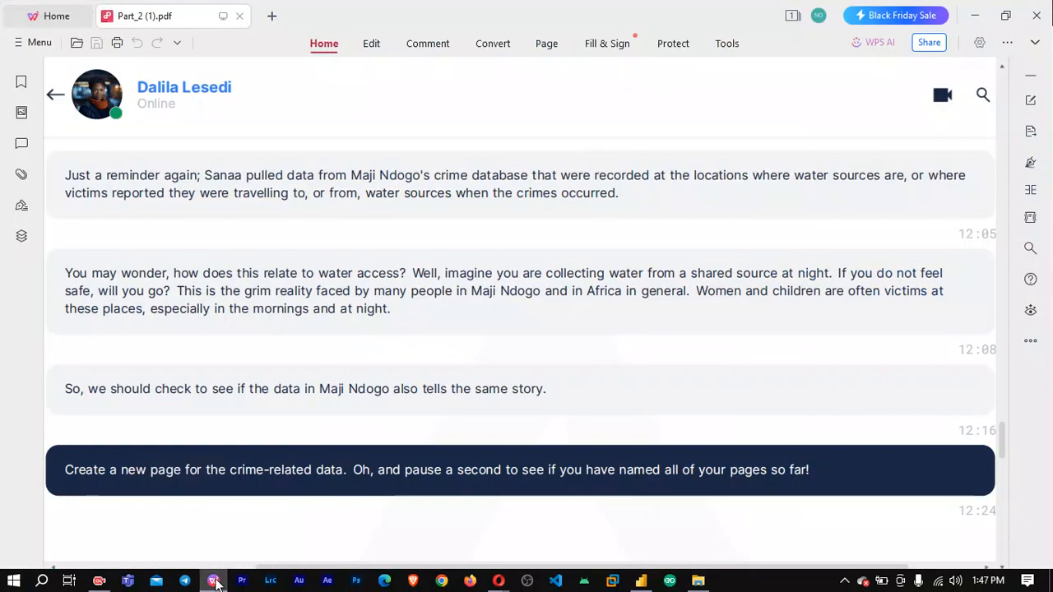
left_click(215, 582)
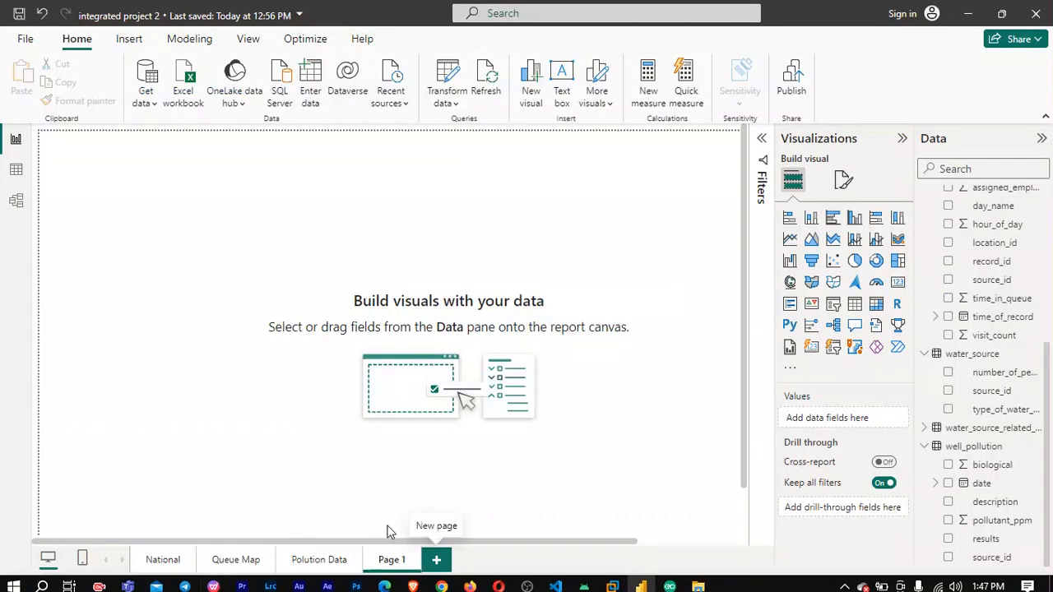
Rename the new report page as Crime Related data.
right_click(390, 560)
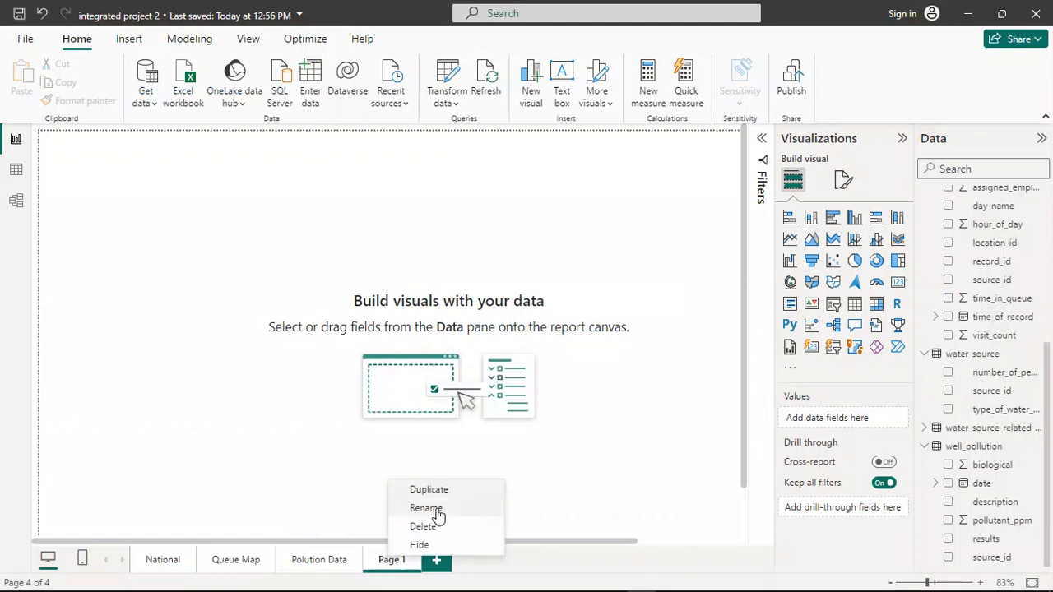
left_click(436, 511)
type("Crim")
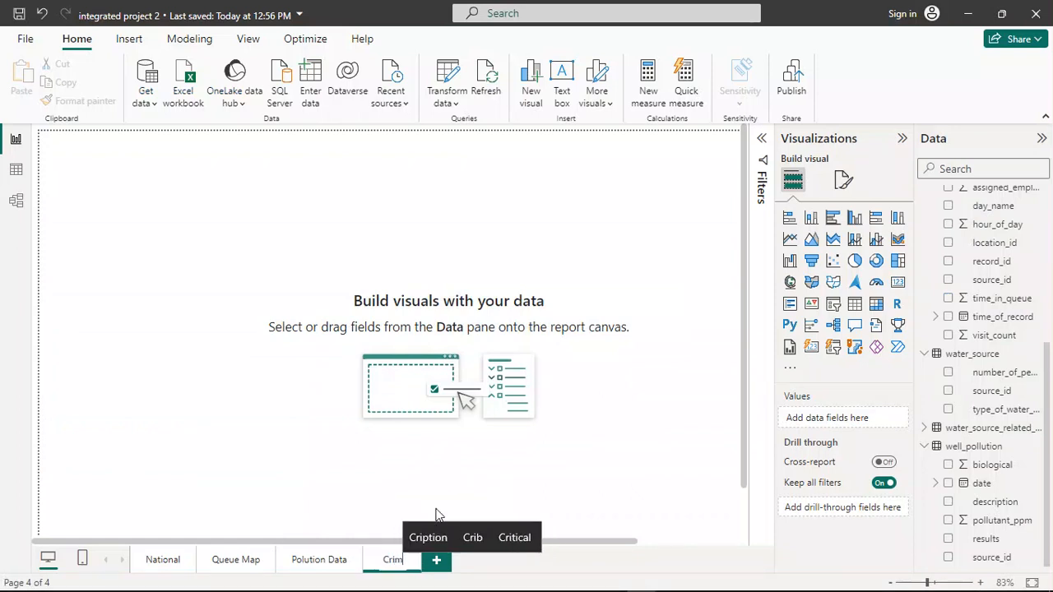
type("e Relayt")
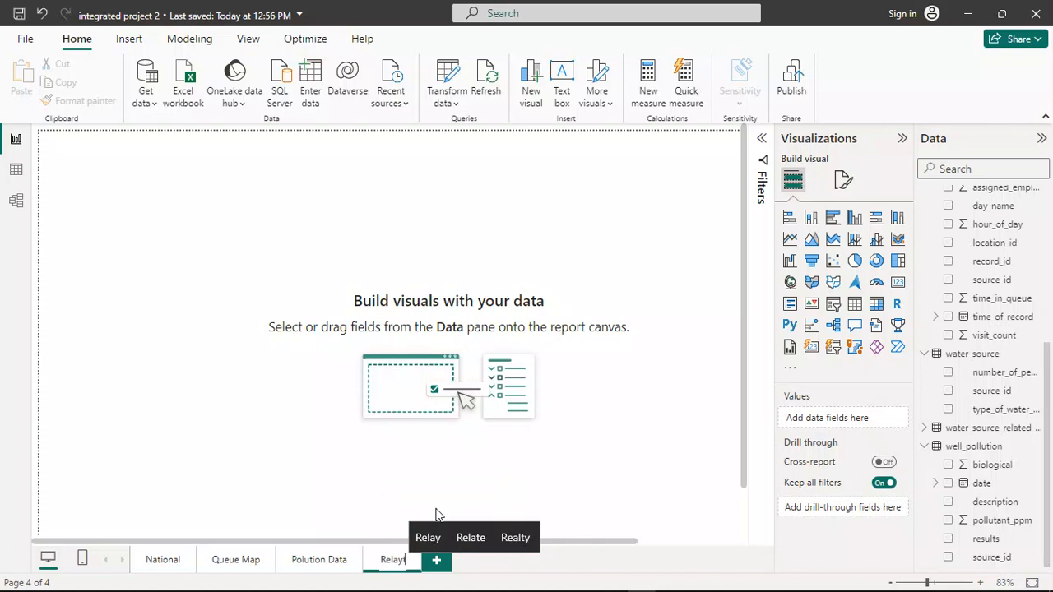
key("BackSpace")
key("BackSpace")
type("ted")
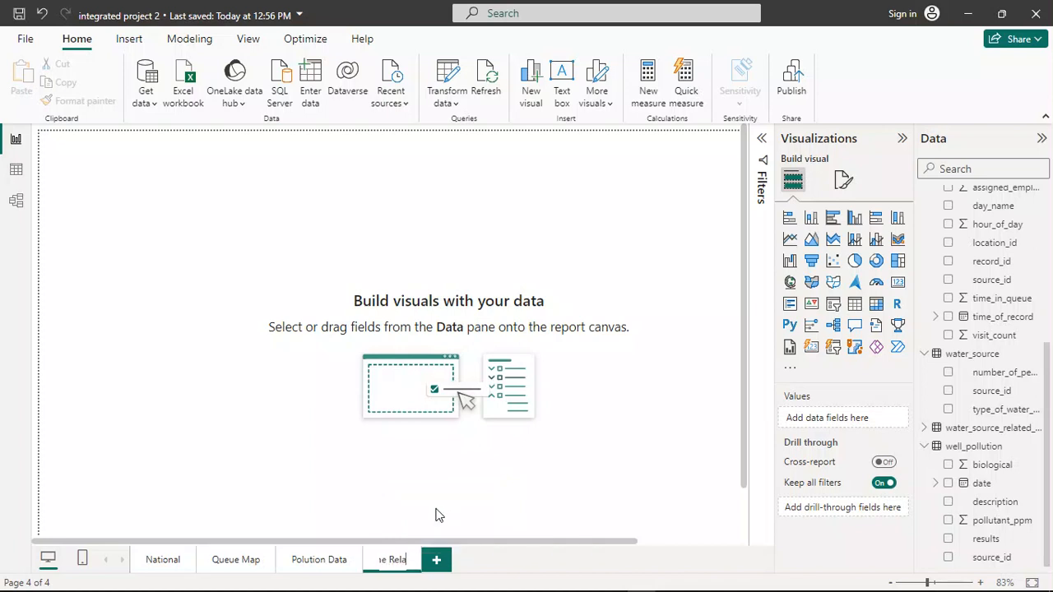
type(" data")
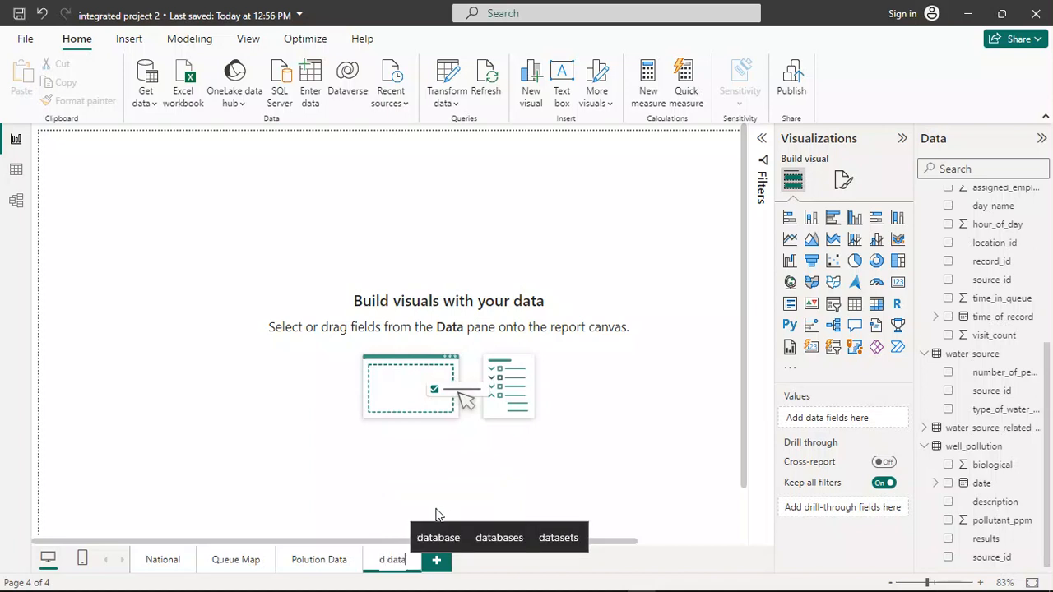
key("Return")
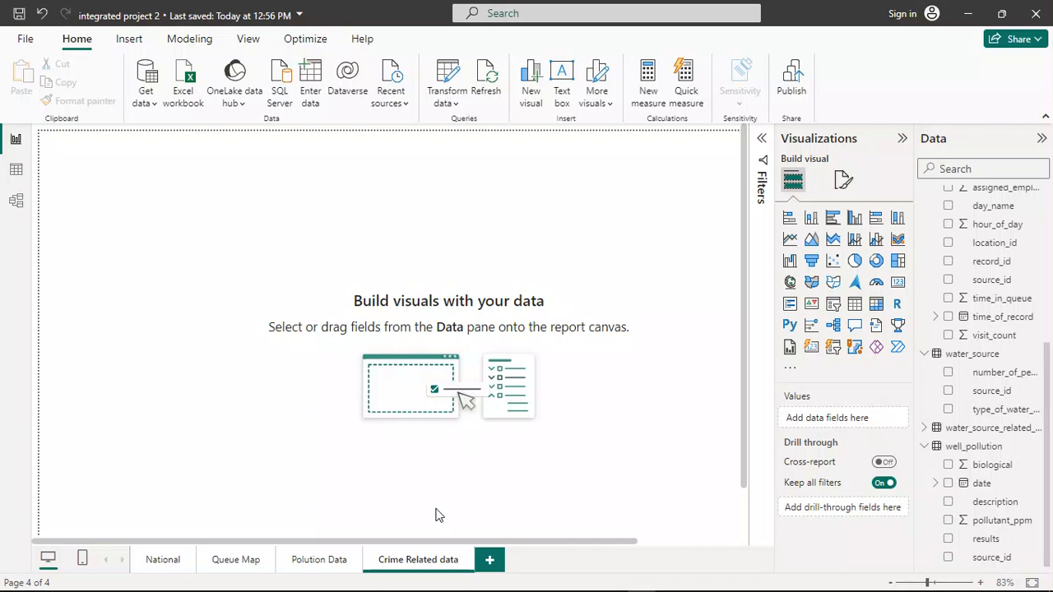
Copy the province map and the results pie chart from the Polution Data page onto the Crime Related data page.
left_click(320, 561)
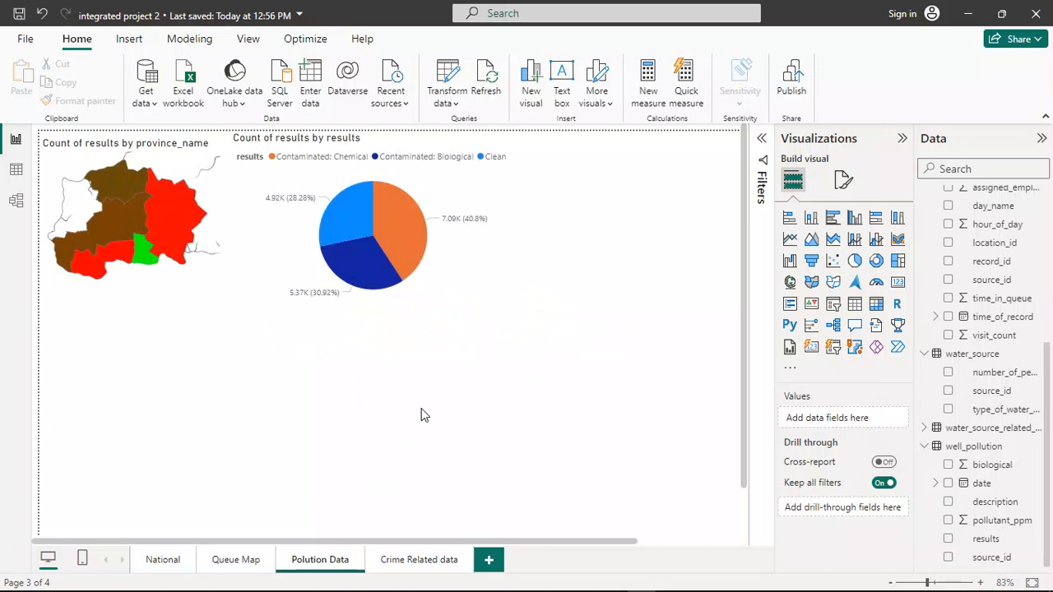
key("ctrl+a")
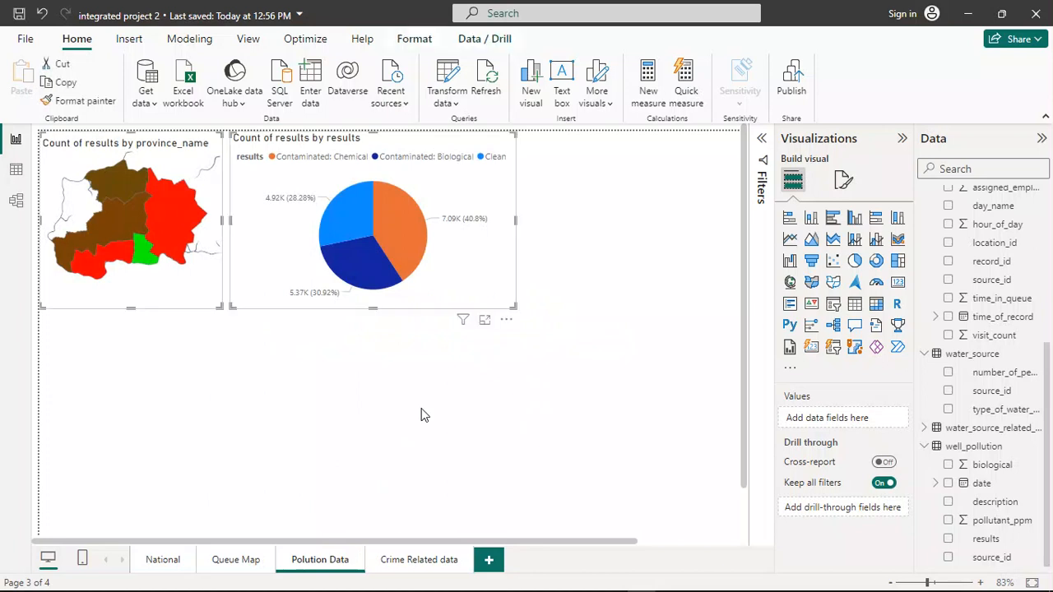
key("ctrl+c")
left_click(404, 560)
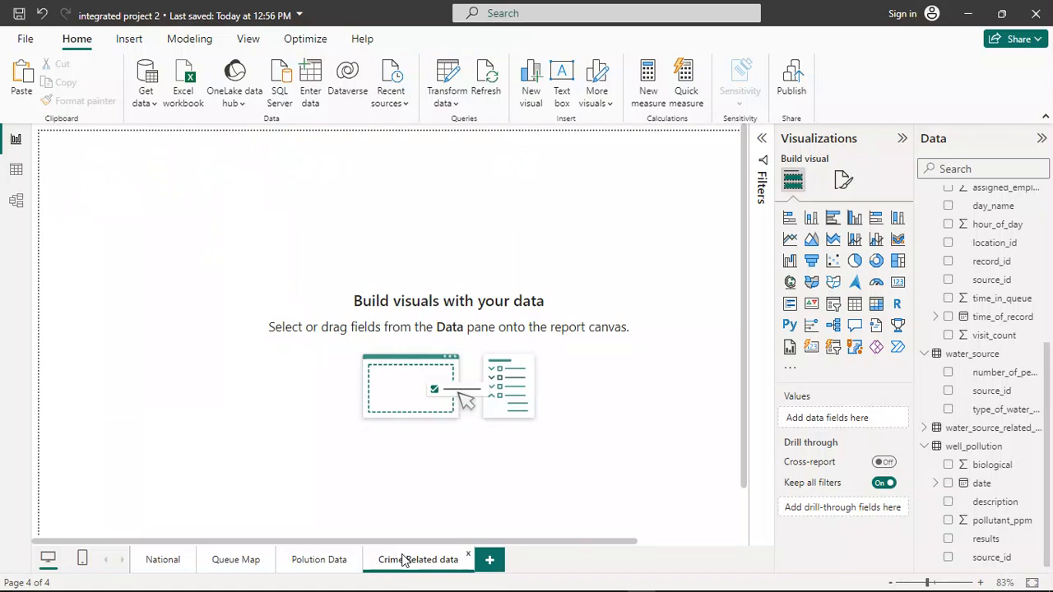
key("XF86AudioRaiseVolume")
key("ctrl+v")
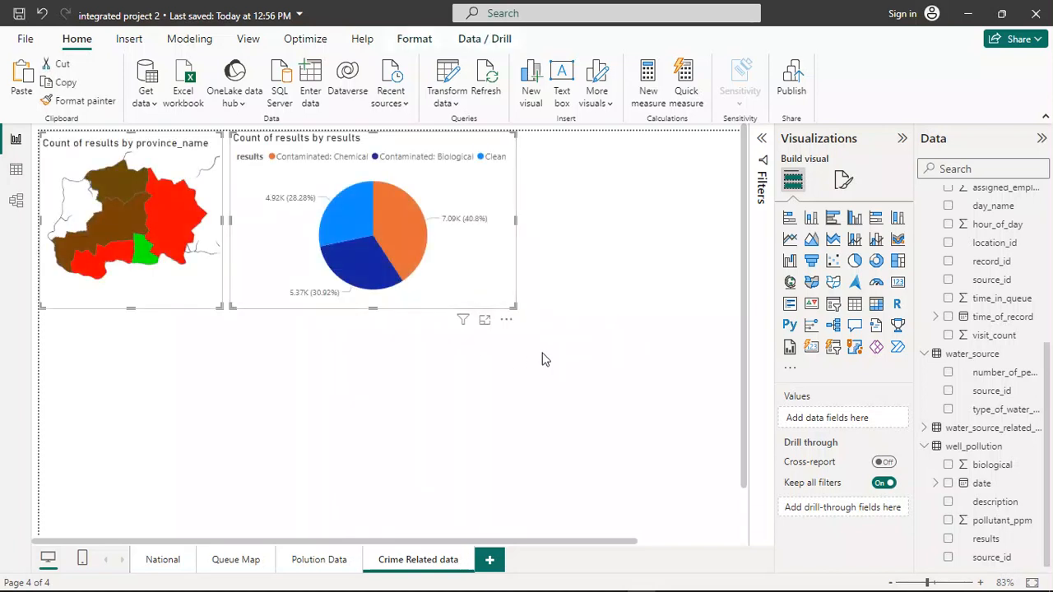
Delete the copied pie chart from the Crime Related data page and insert an empty 100% stacked column chart.
left_click(410, 230)
key("Delete")
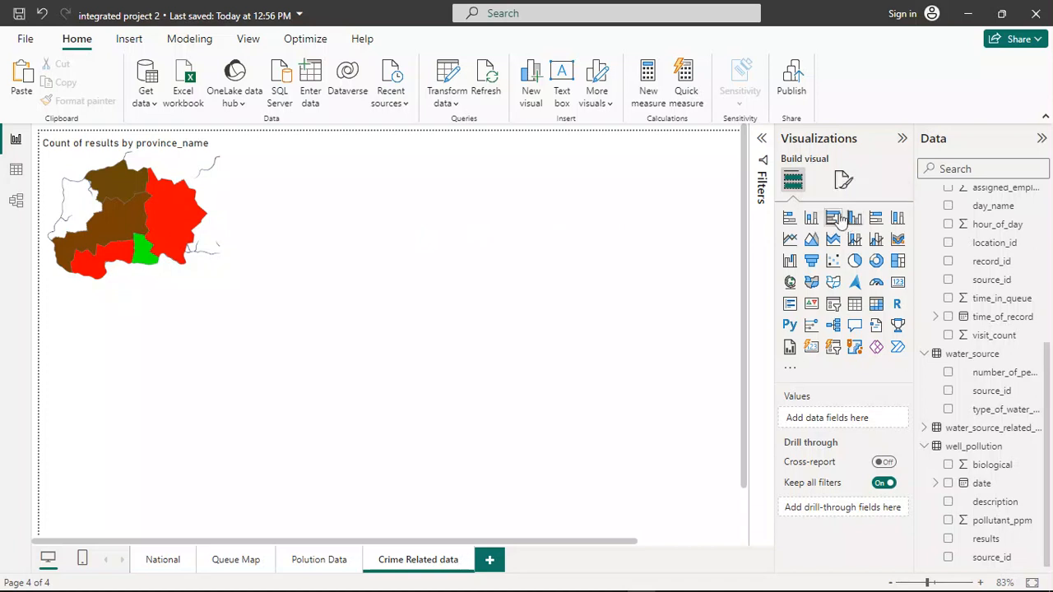
left_click(896, 218)
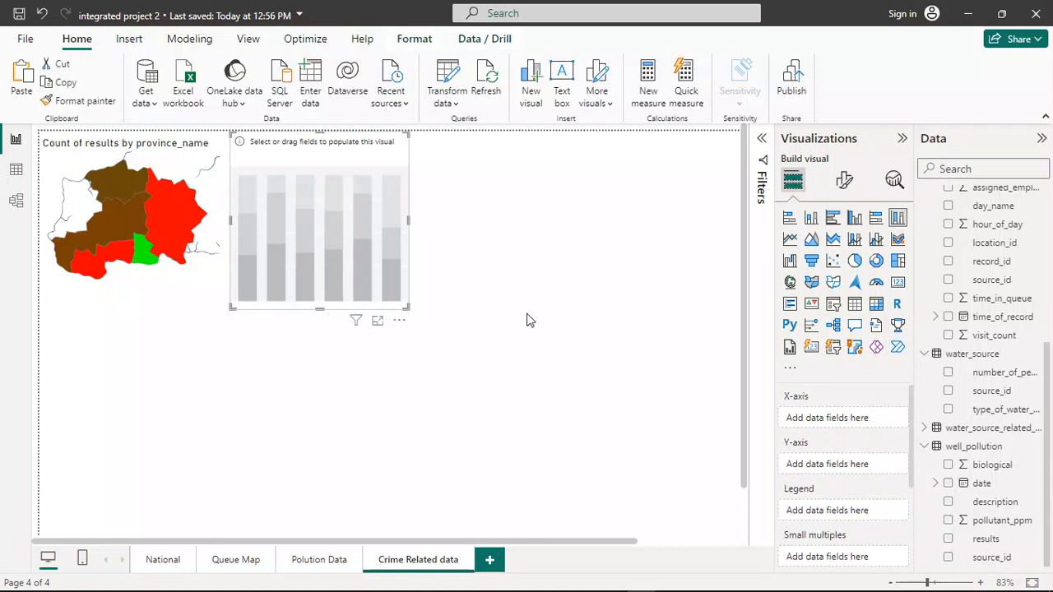
Consult the PDF brief in WPS for the crime data background and the list of crime visuals to create.
mouse_move(247, 587)
left_click(214, 581)
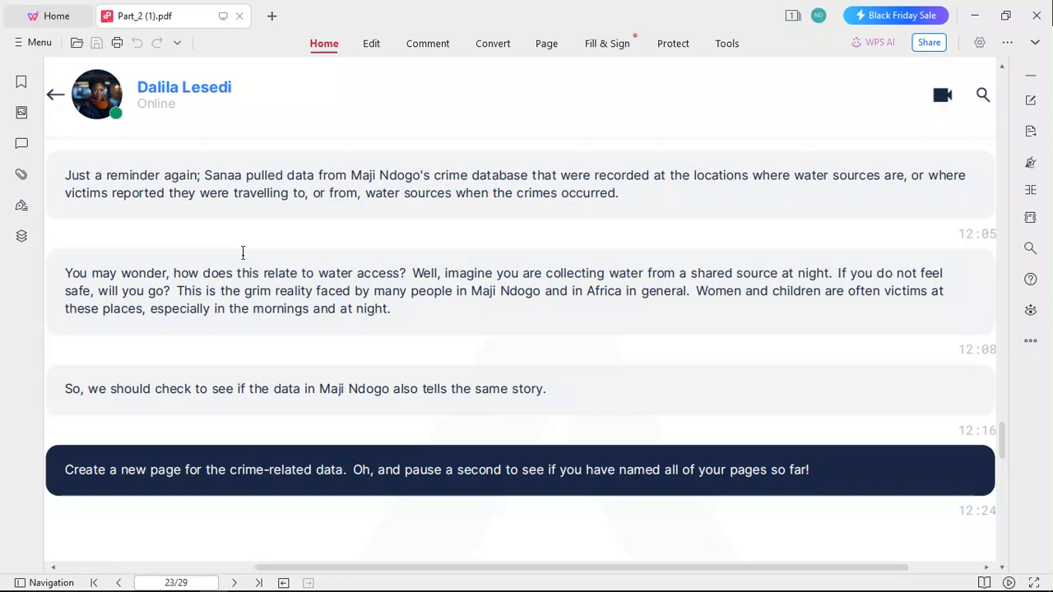
scroll(243, 252, "down", 10)
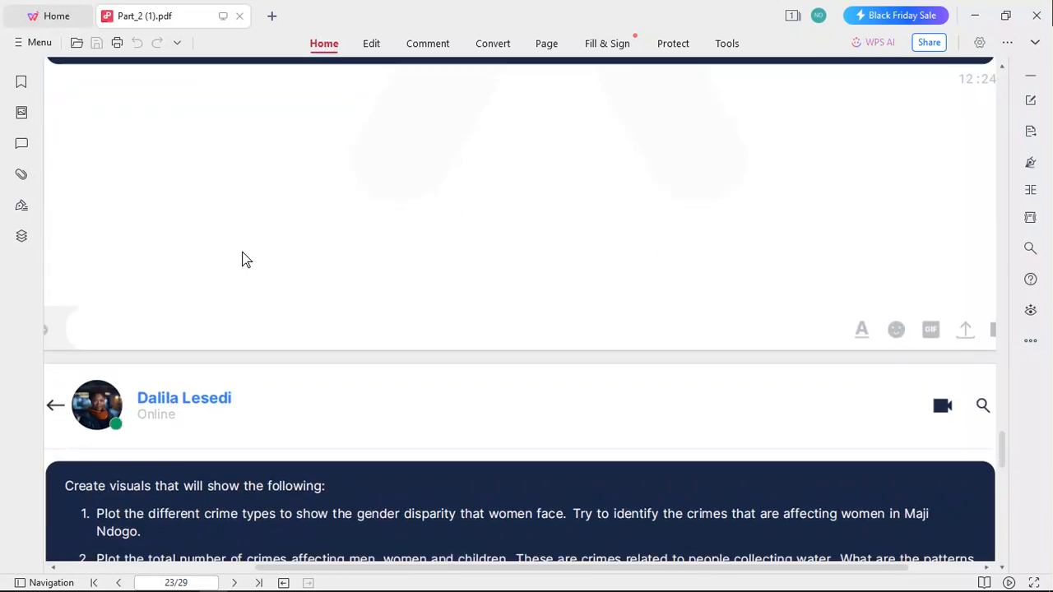
scroll(242, 252, "up", 8)
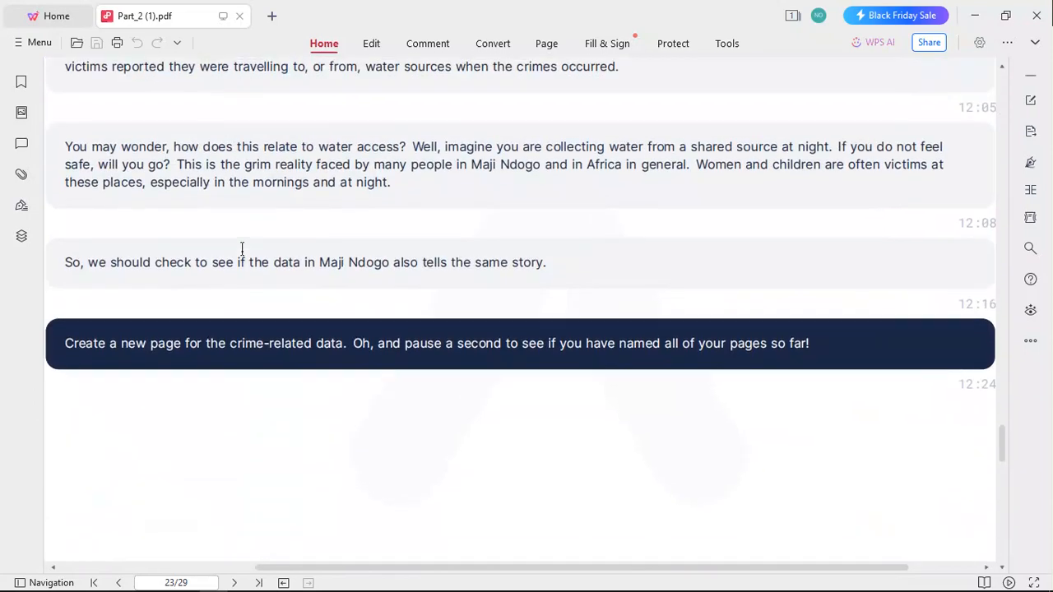
scroll(243, 254, "up", 1)
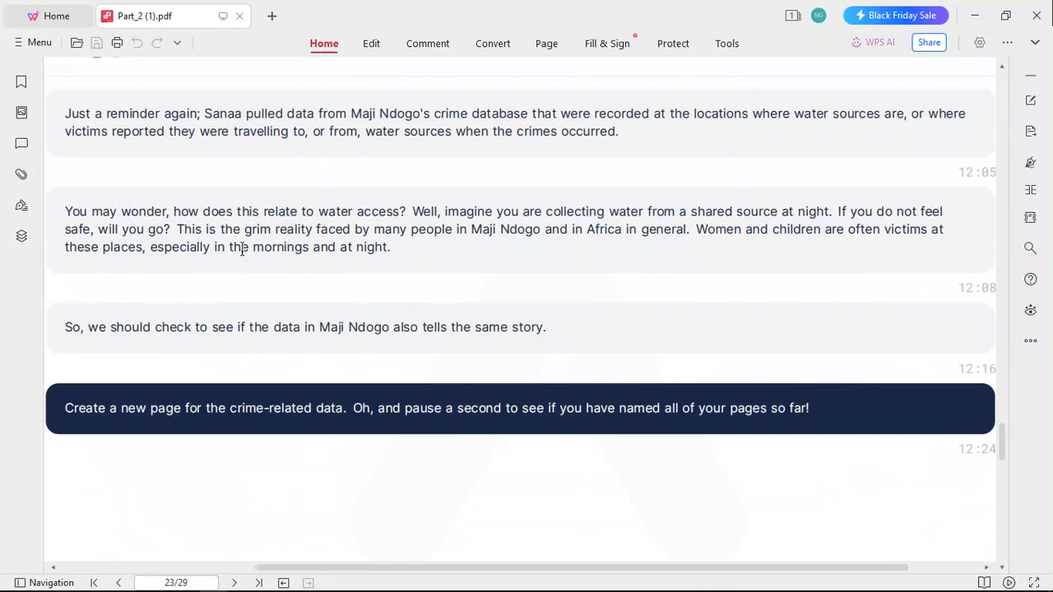
scroll(242, 250, "up", 2)
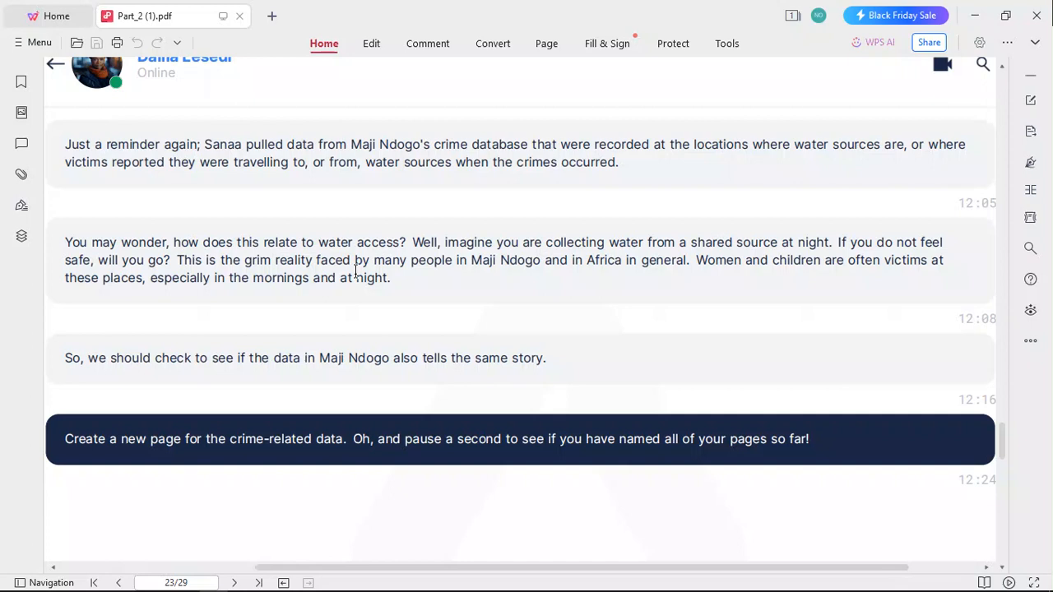
mouse_move(414, 586)
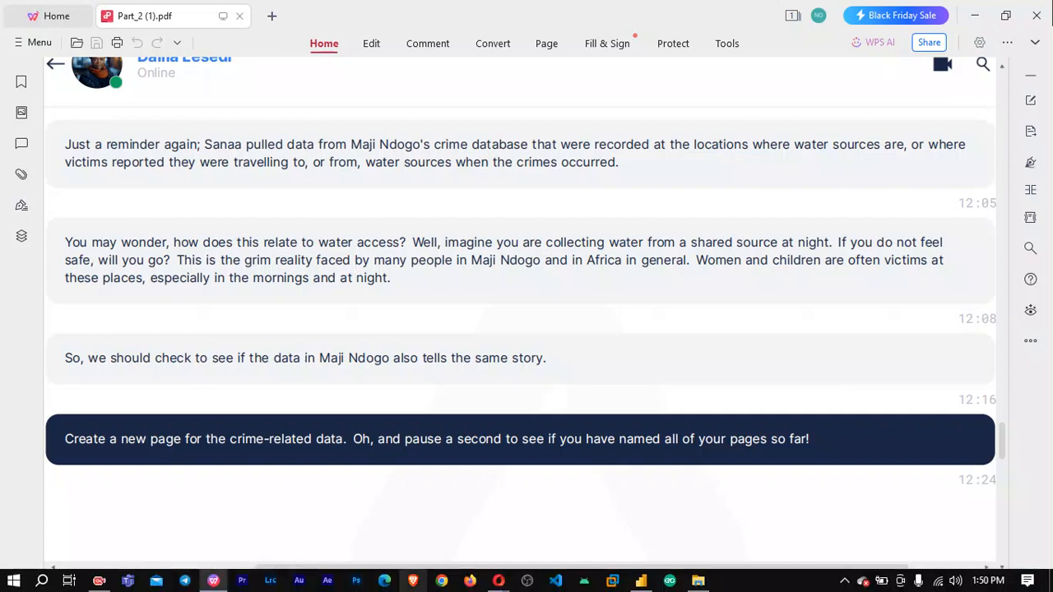
left_click(643, 582)
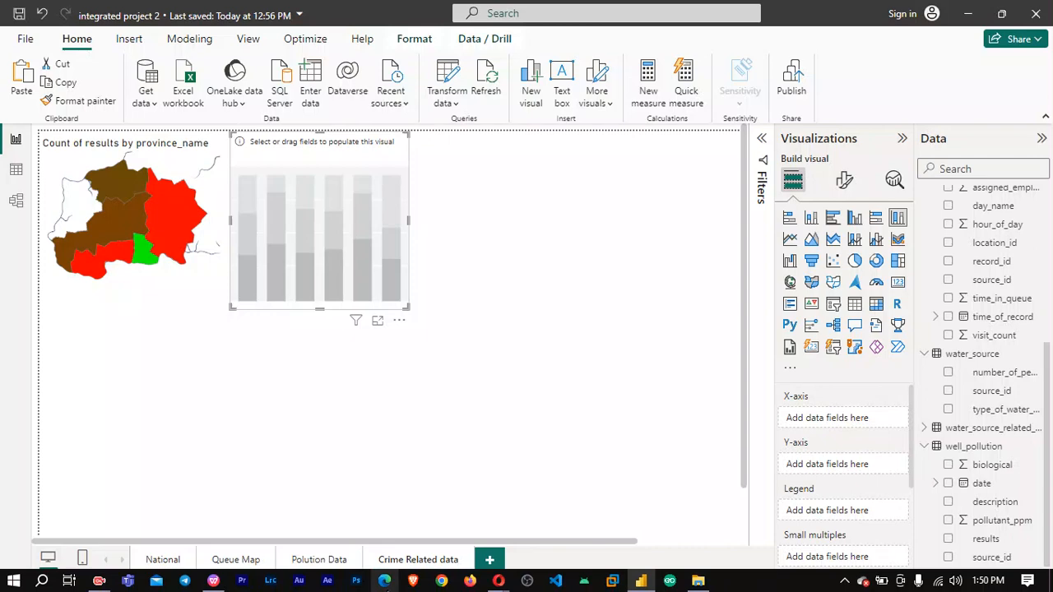
left_click(213, 581)
scroll(466, 367, "down", 6)
scroll(466, 367, "down", 3)
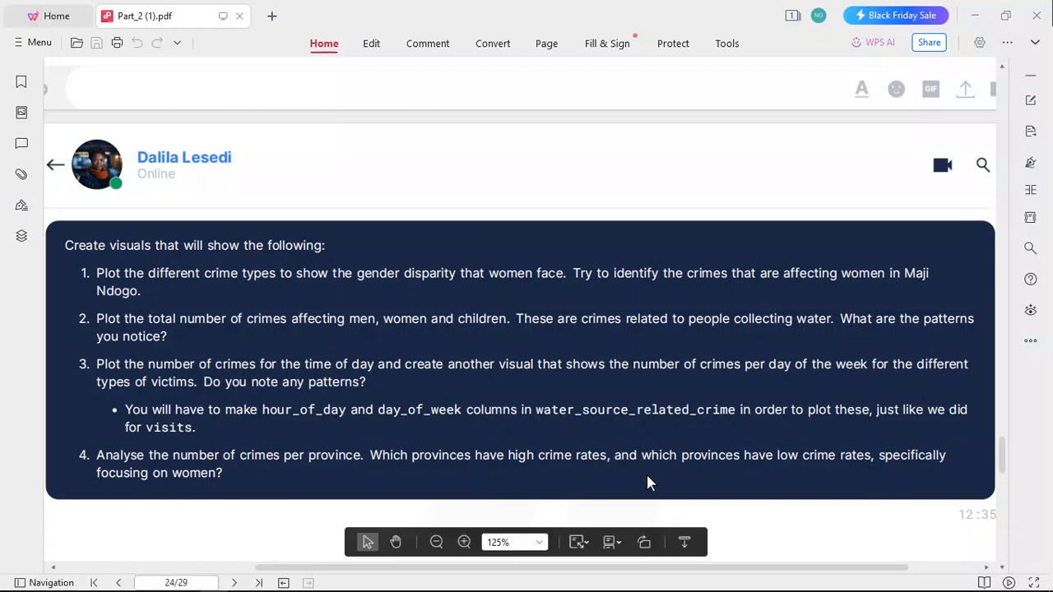
Switch back to the Power BI report and collapse the well_pollution, visits and location tables in the data fields.
left_click(642, 581)
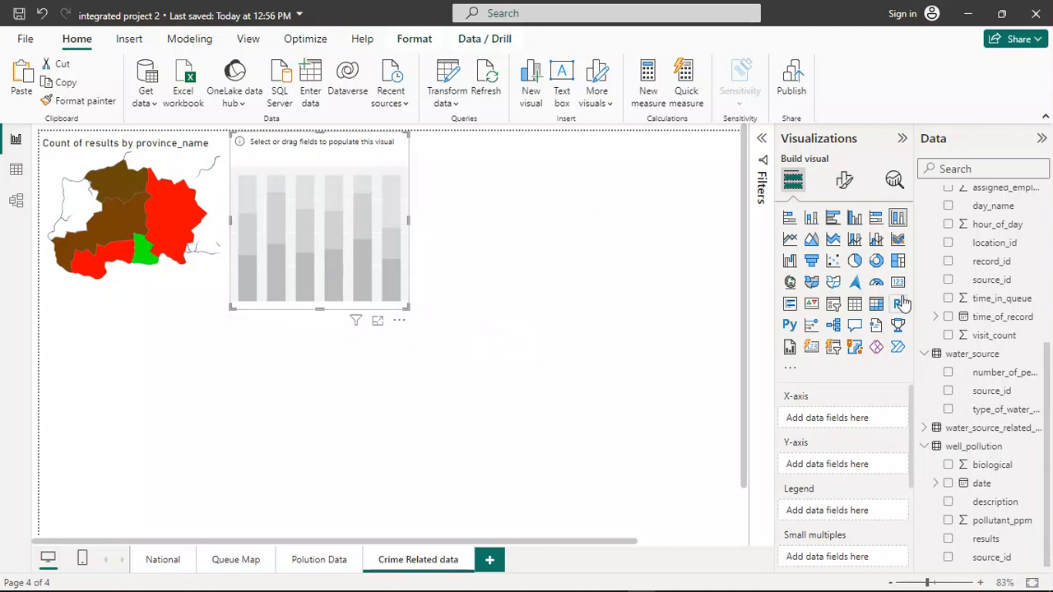
scroll(1020, 445, "up", 6)
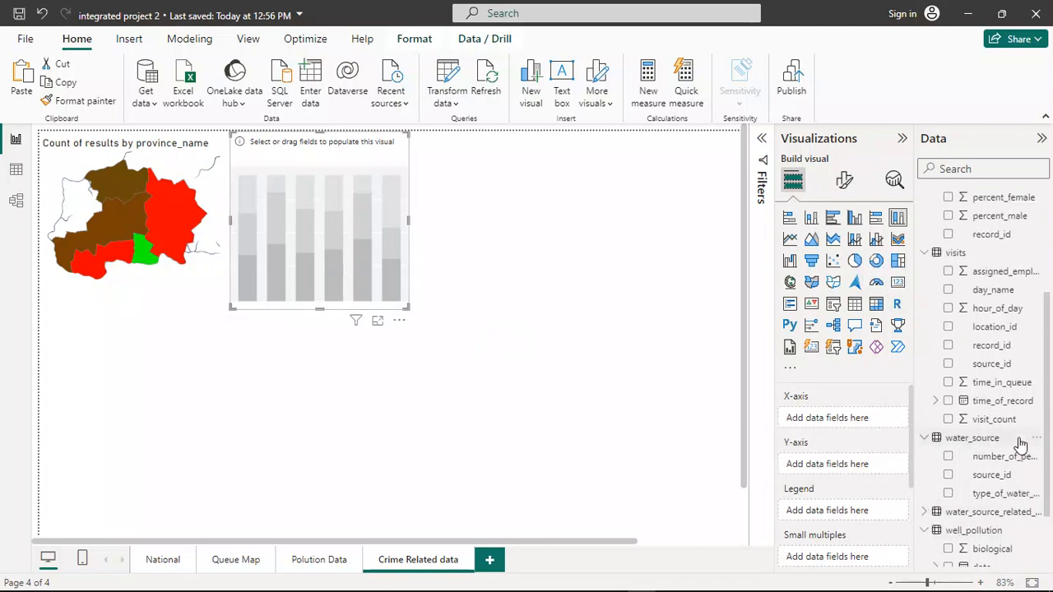
scroll(1020, 445, "down", 3)
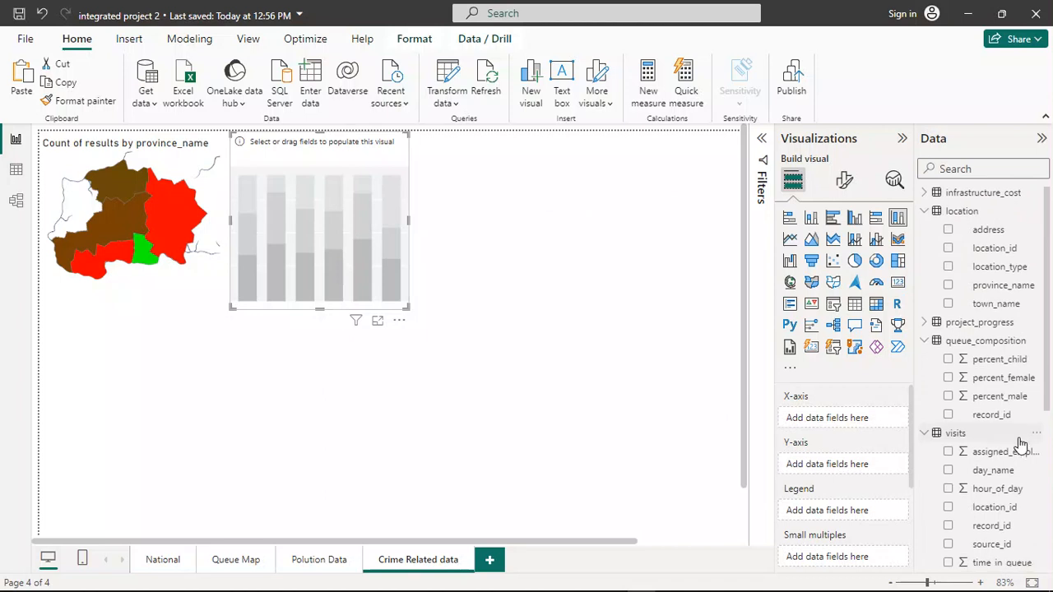
scroll(1020, 445, "down", 5)
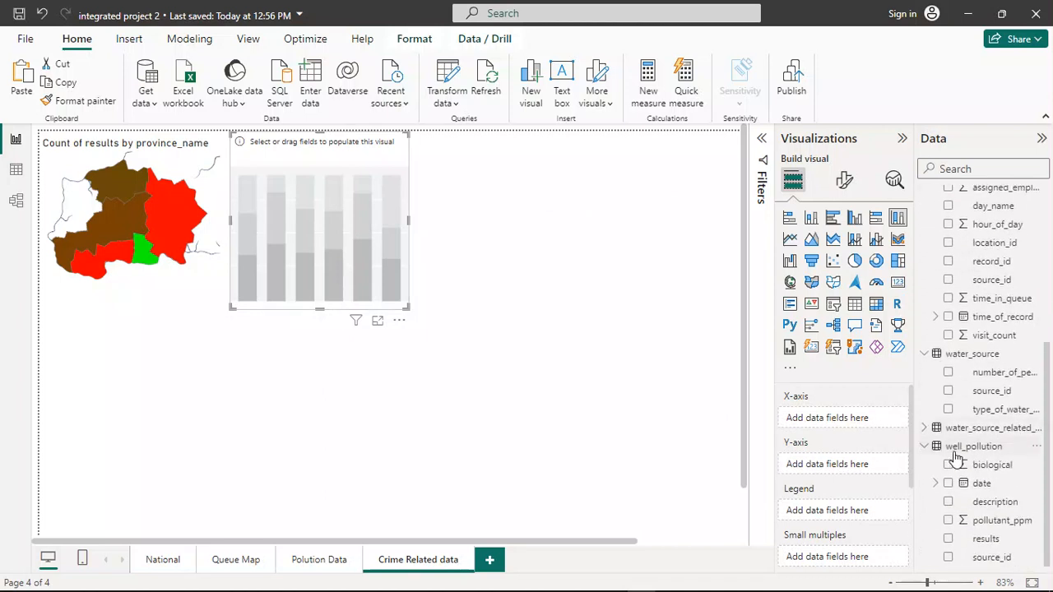
left_click(926, 448)
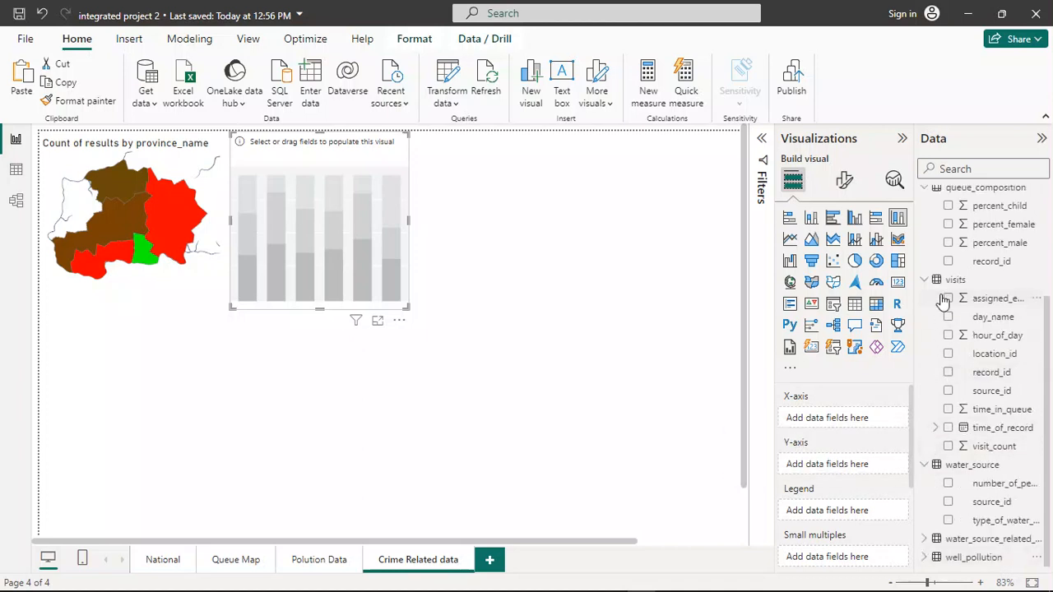
left_click(927, 281)
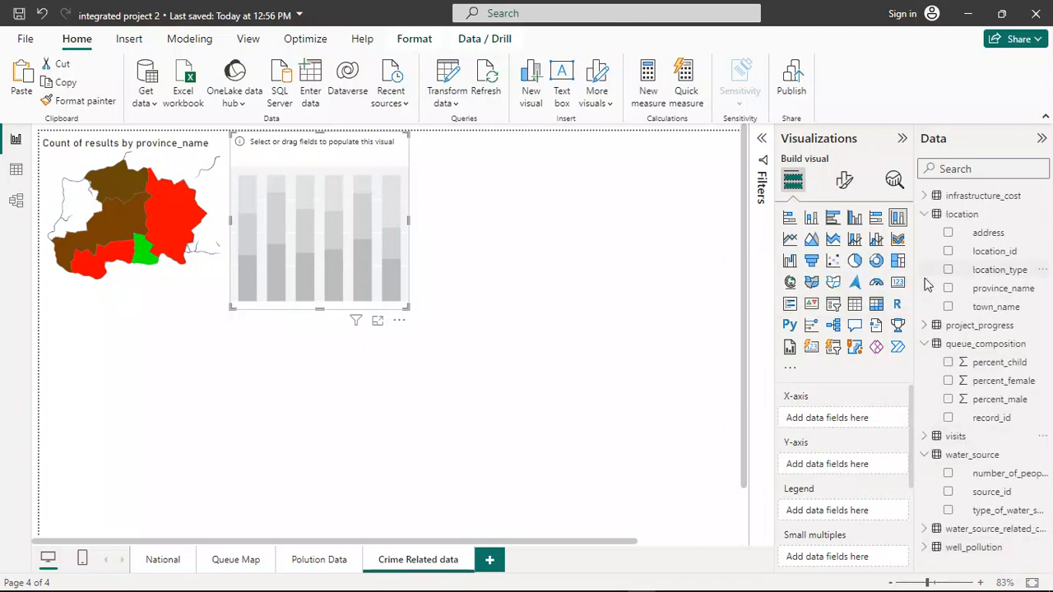
left_click(923, 215)
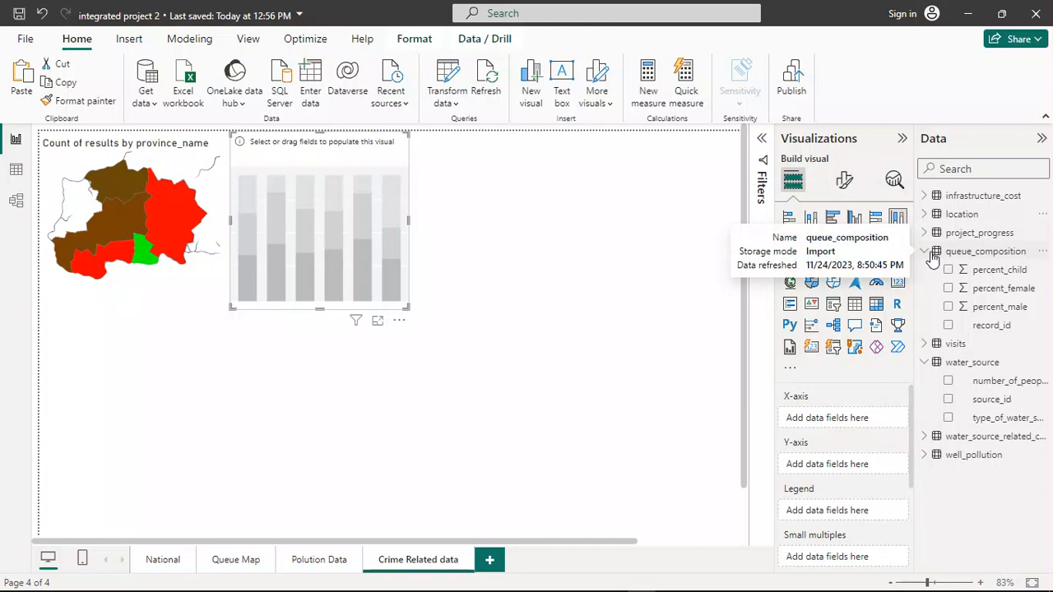
Check the fields of infrastructure_cost and location, then collapse water_source and expand the water_source_related_crime table.
left_click(926, 369)
left_click(925, 365)
left_click(925, 196)
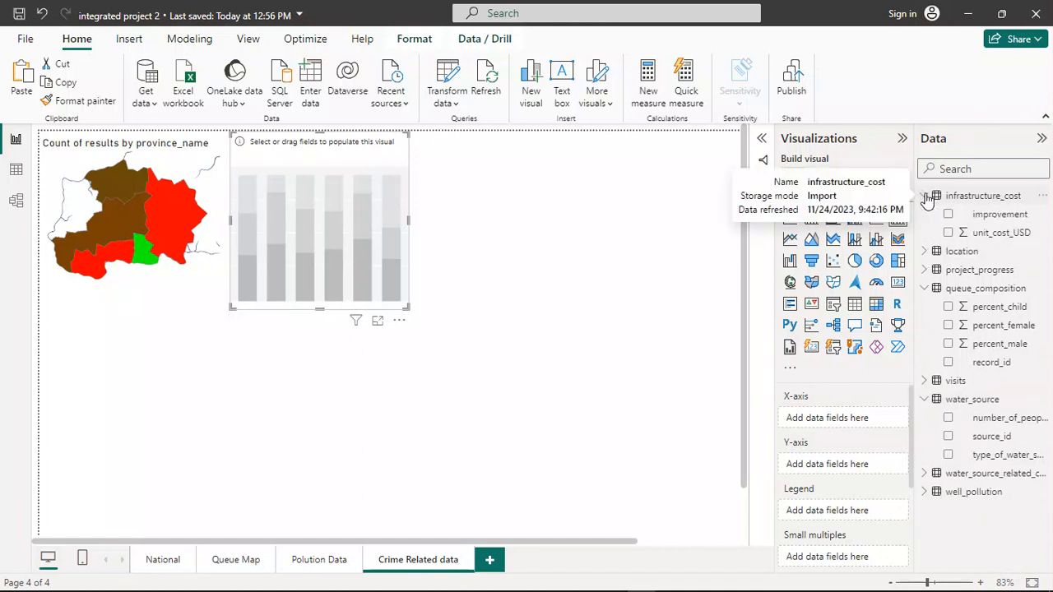
left_click(926, 197)
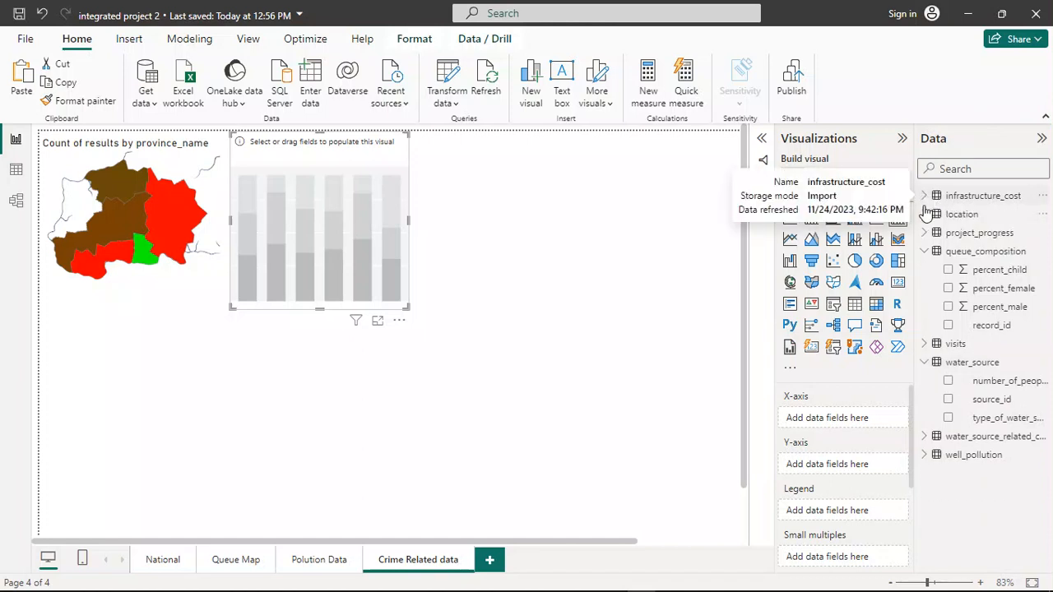
left_click(926, 215)
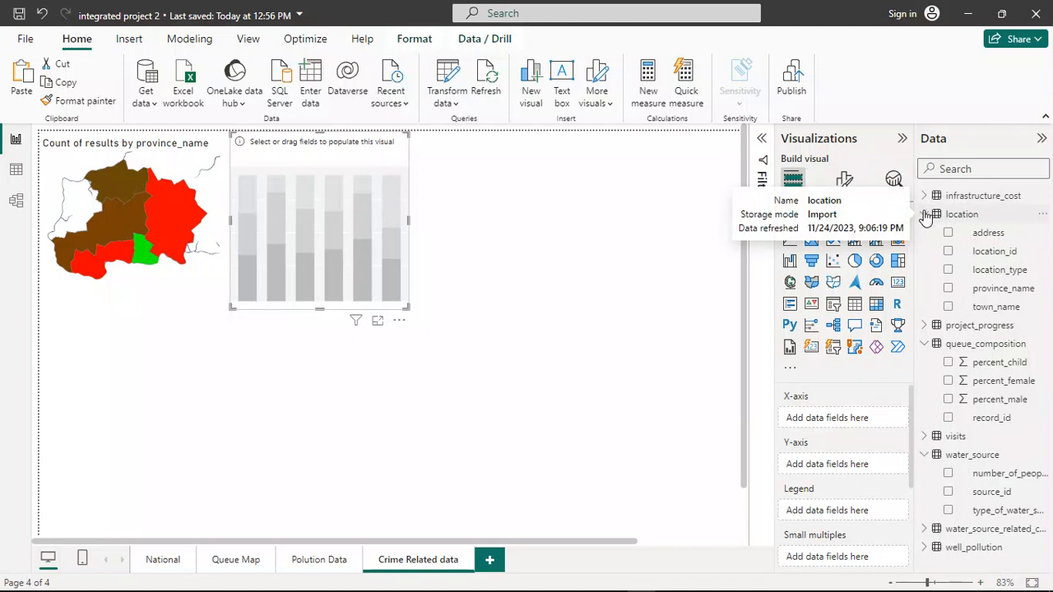
left_click(926, 214)
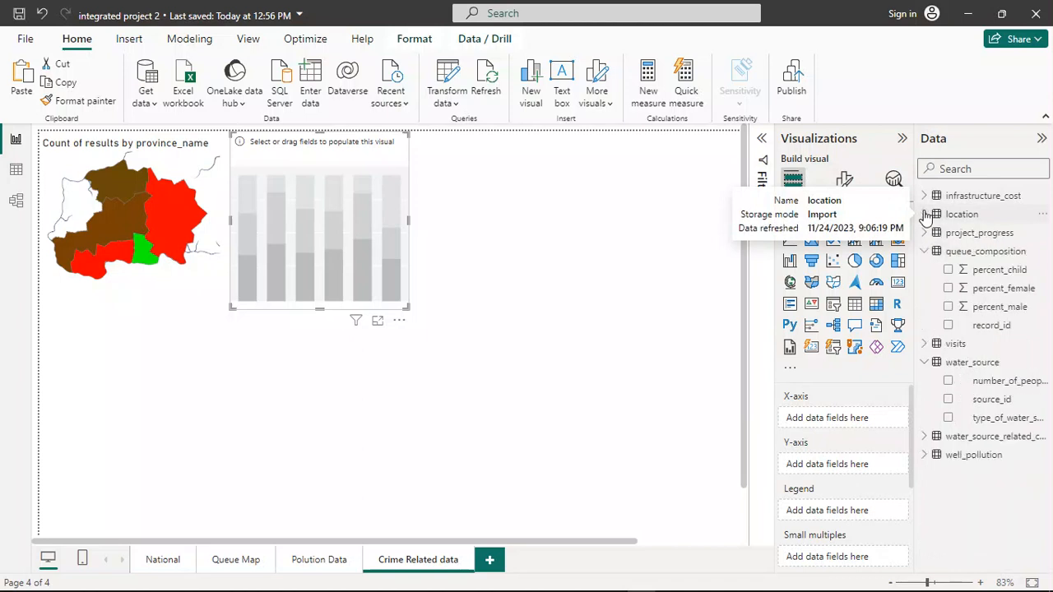
left_click(935, 368)
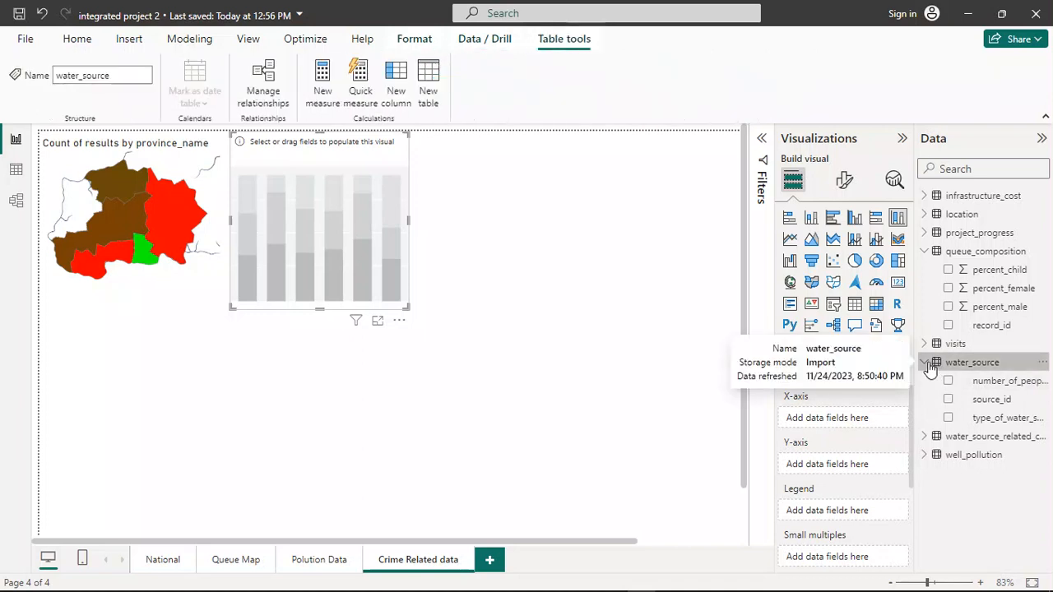
left_click(926, 365)
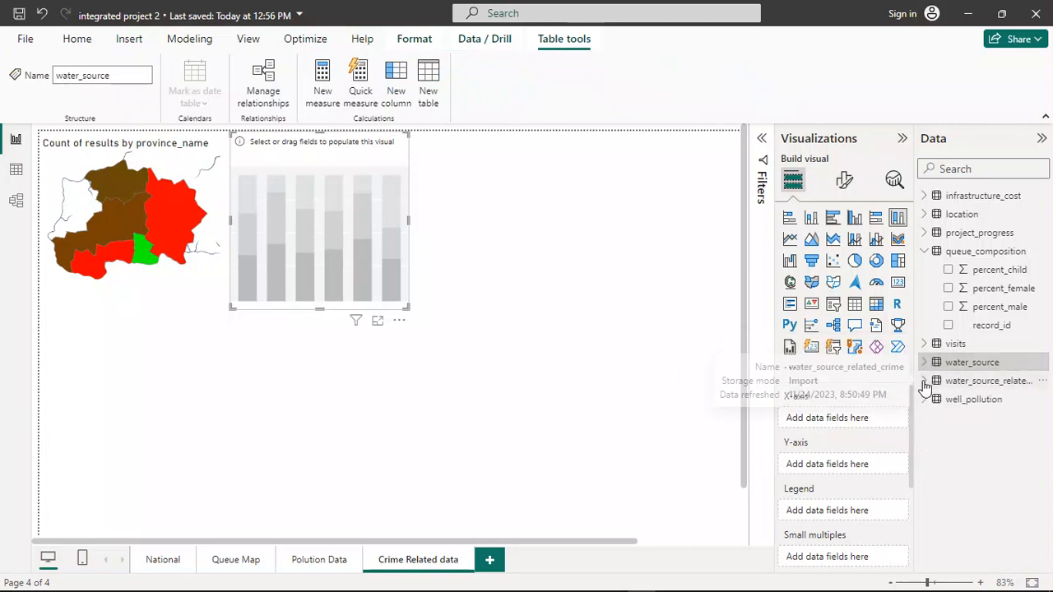
left_click(925, 384)
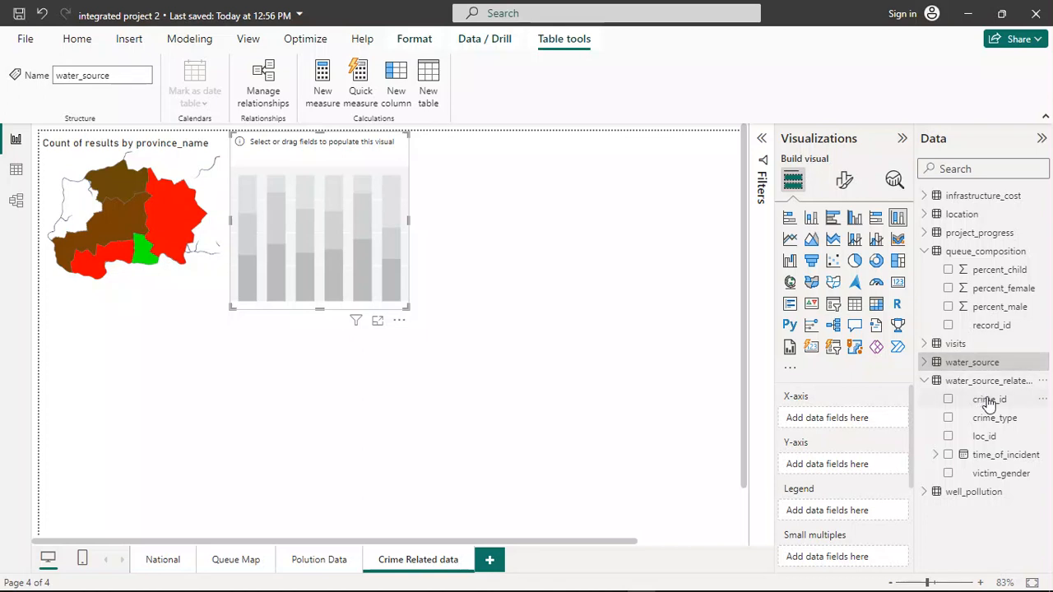
Plot percent_child, percent_female and percent_male on the Y-axis against crime_type on the X-axis of the empty column chart.
left_click_drag(990, 421, 851, 424)
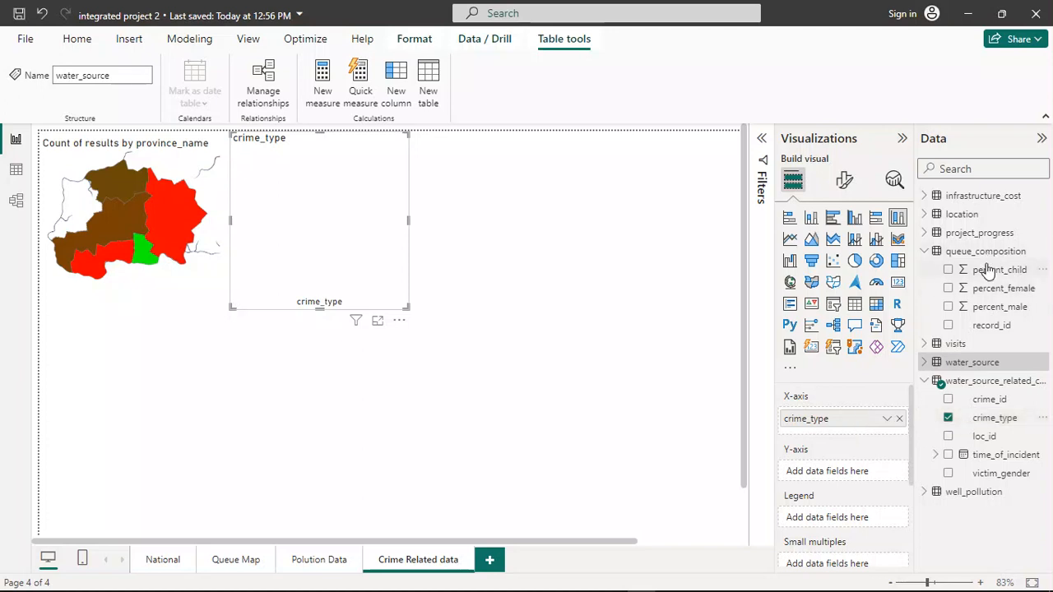
left_click_drag(988, 272, 860, 471)
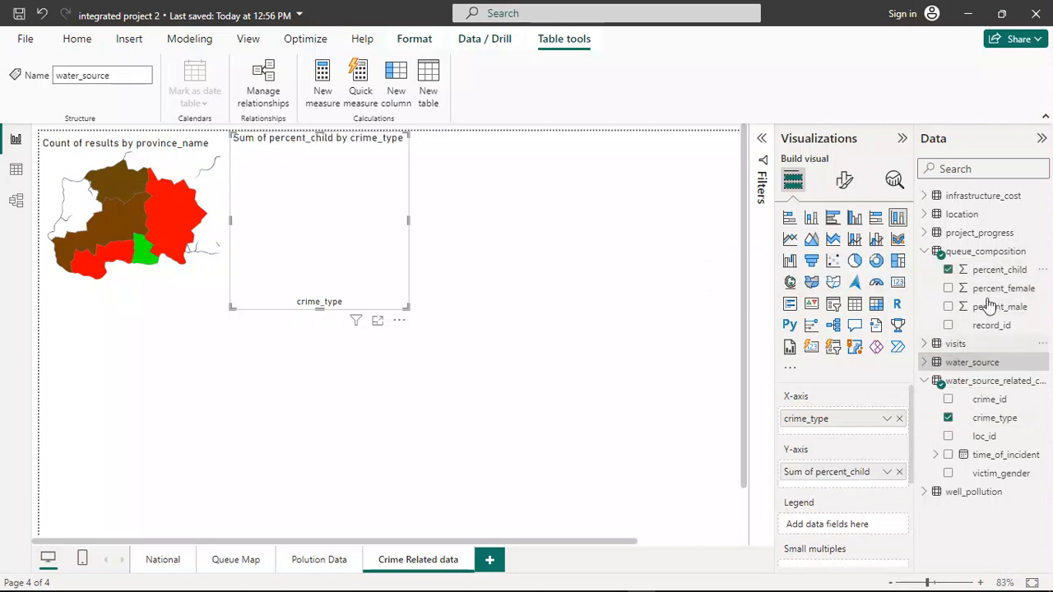
left_click_drag(988, 292, 843, 487)
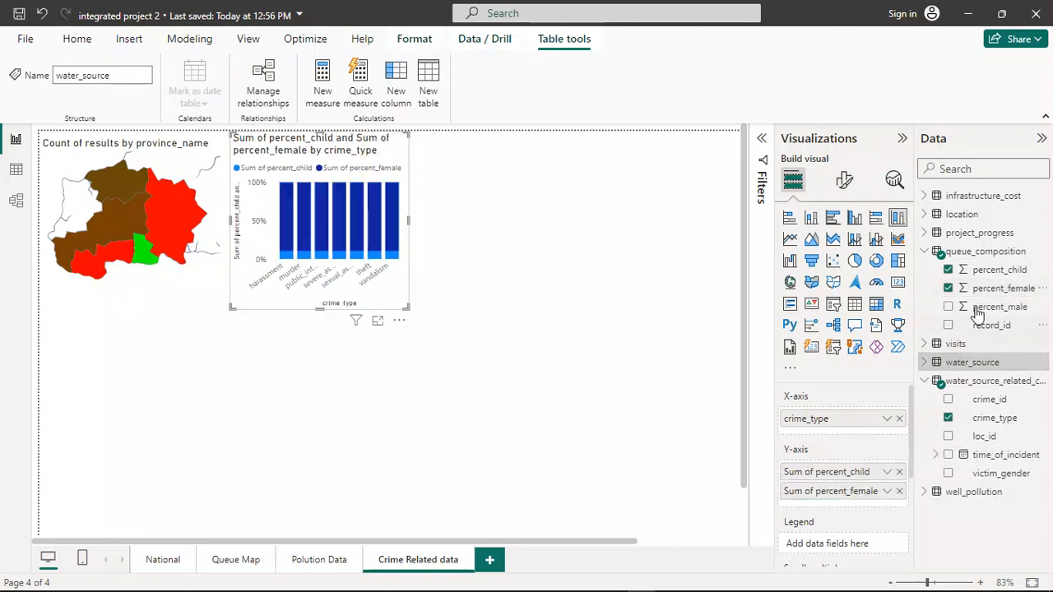
left_click_drag(979, 307, 856, 511)
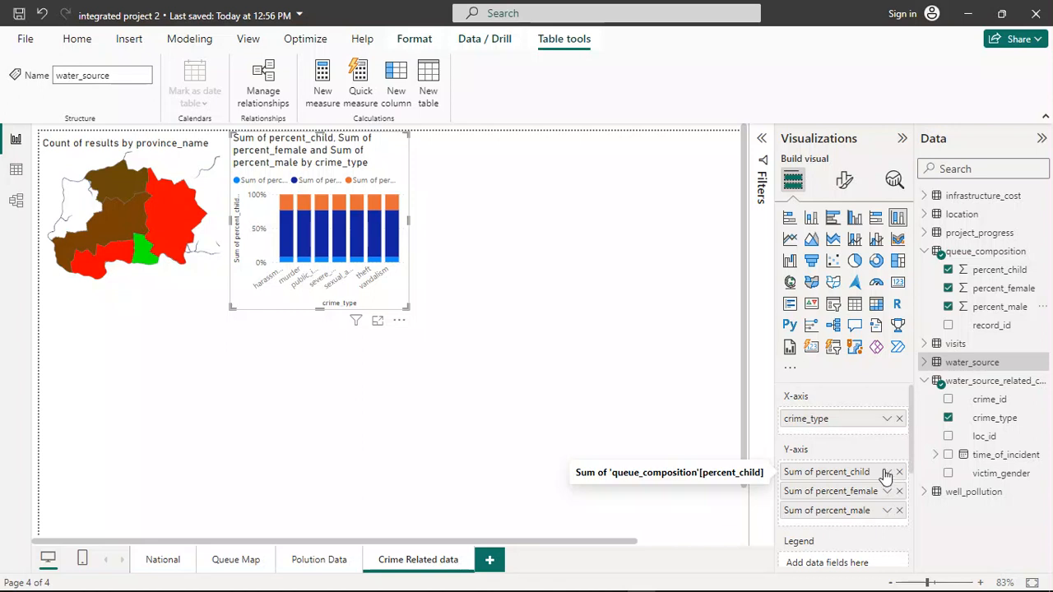
left_click(887, 421)
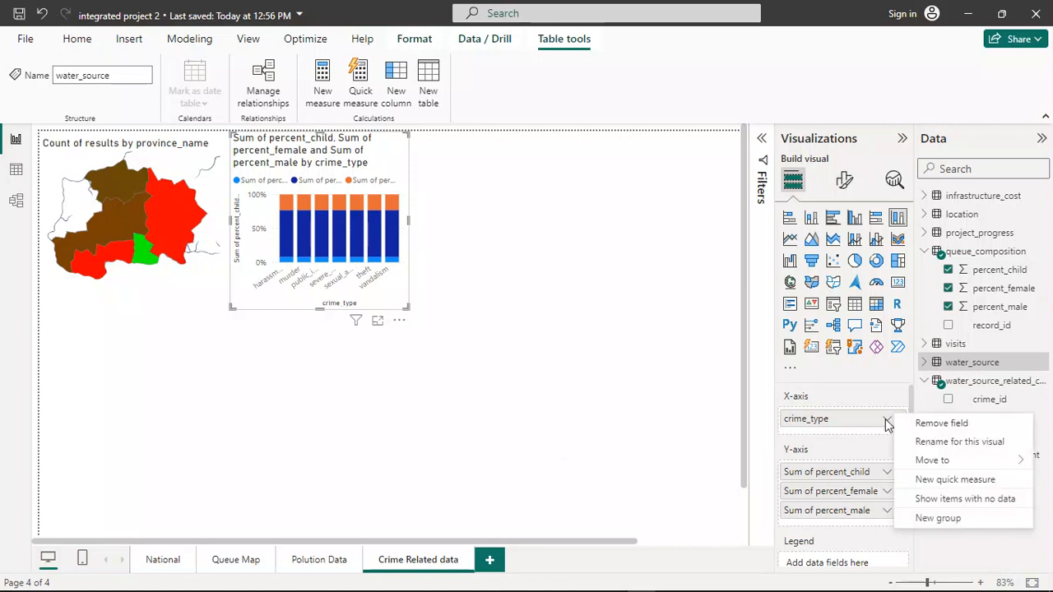
left_click(887, 421)
left_click(887, 421)
left_click(862, 434)
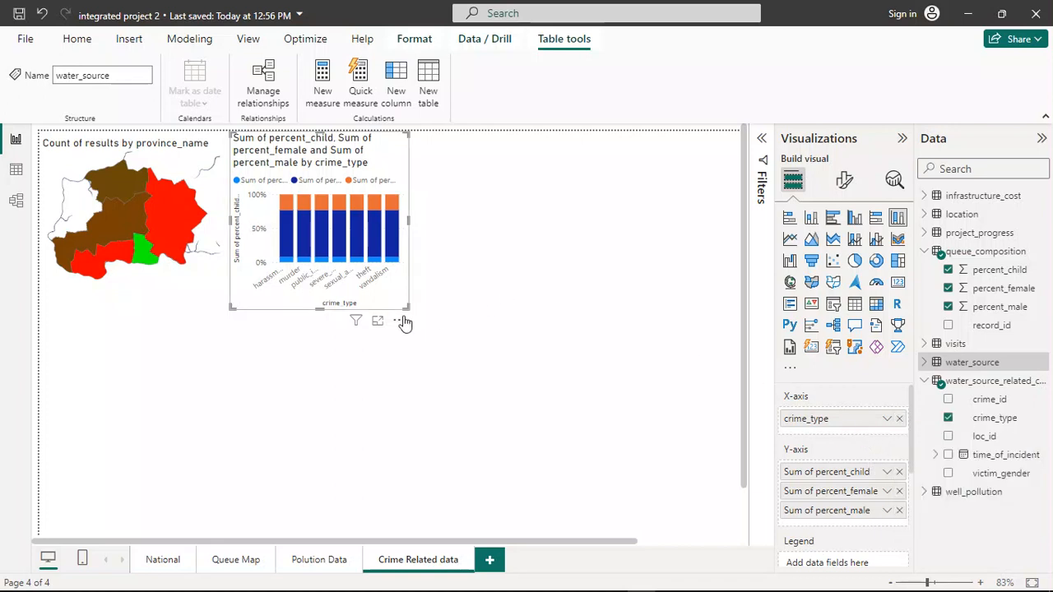
Convert the crime chart to a clustered column chart and make it slightly larger.
left_click_drag(404, 305, 424, 324)
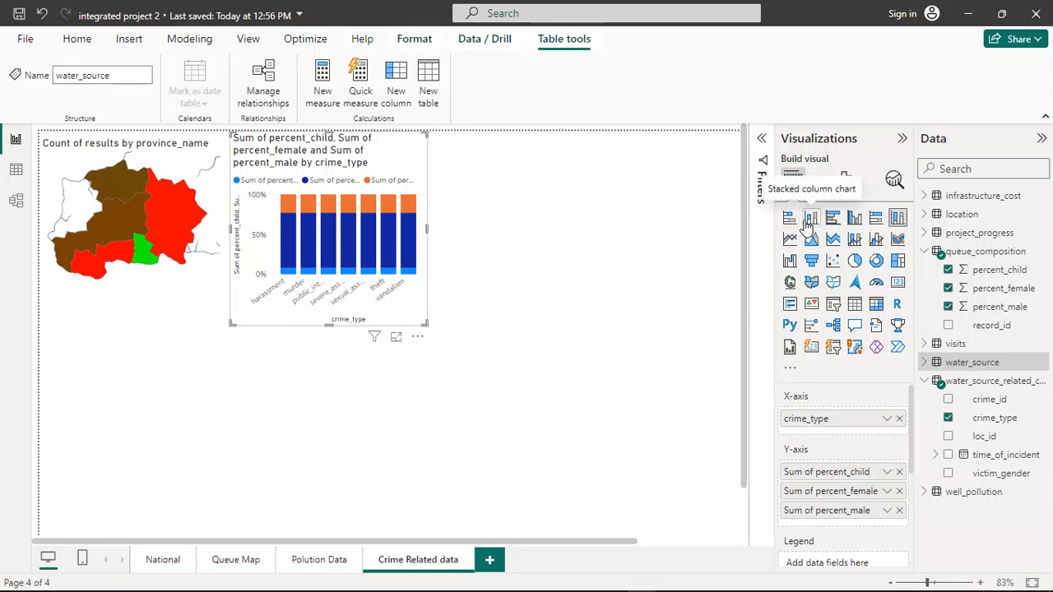
left_click(855, 219)
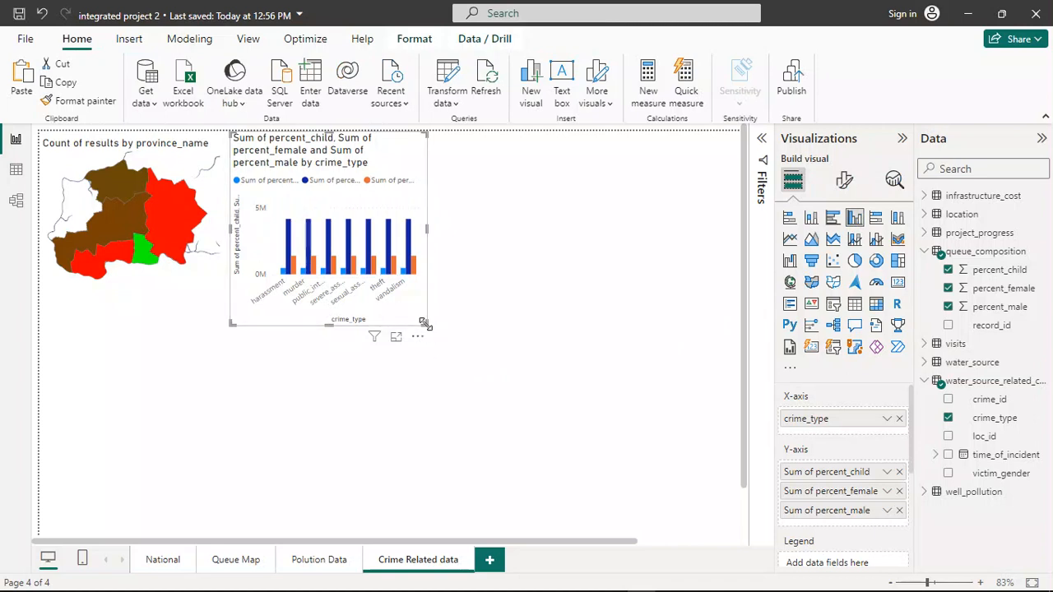
left_click_drag(427, 324, 455, 324)
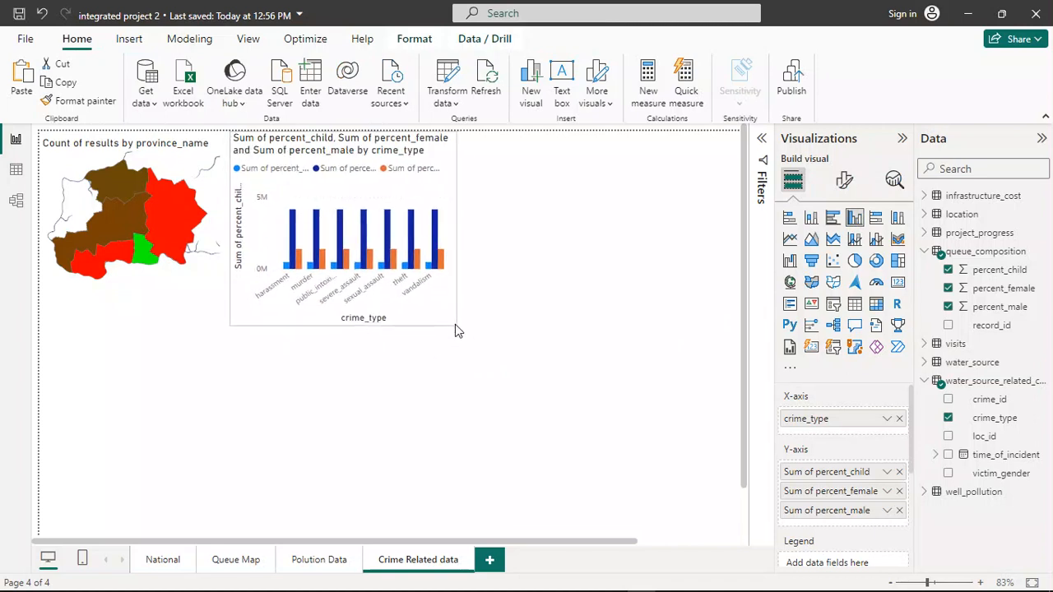
Replace crime_type with victim_gender on the X-axis of the clustered column chart.
left_click(936, 583)
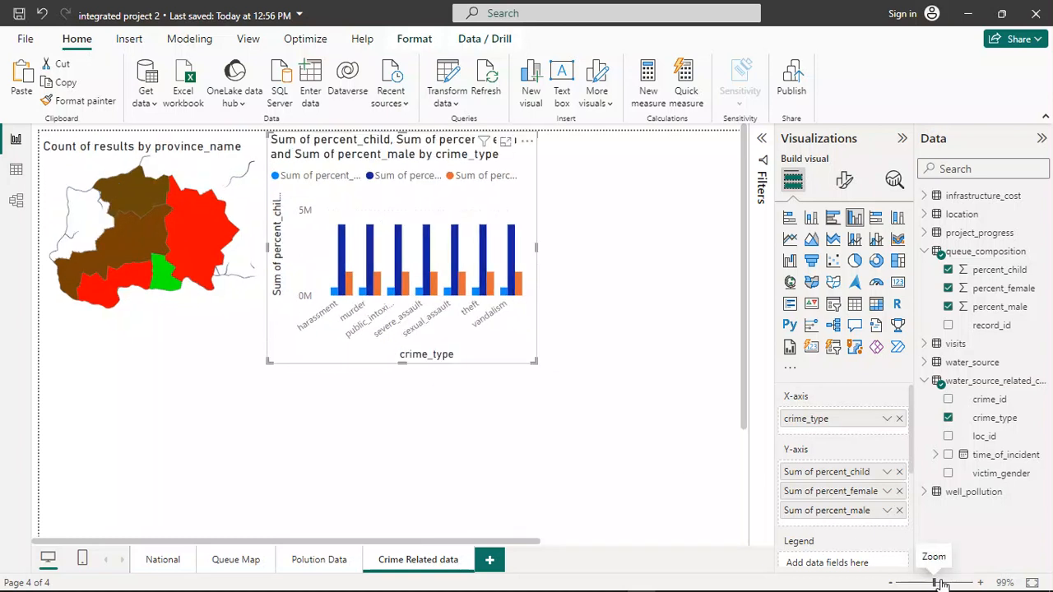
left_click(946, 583)
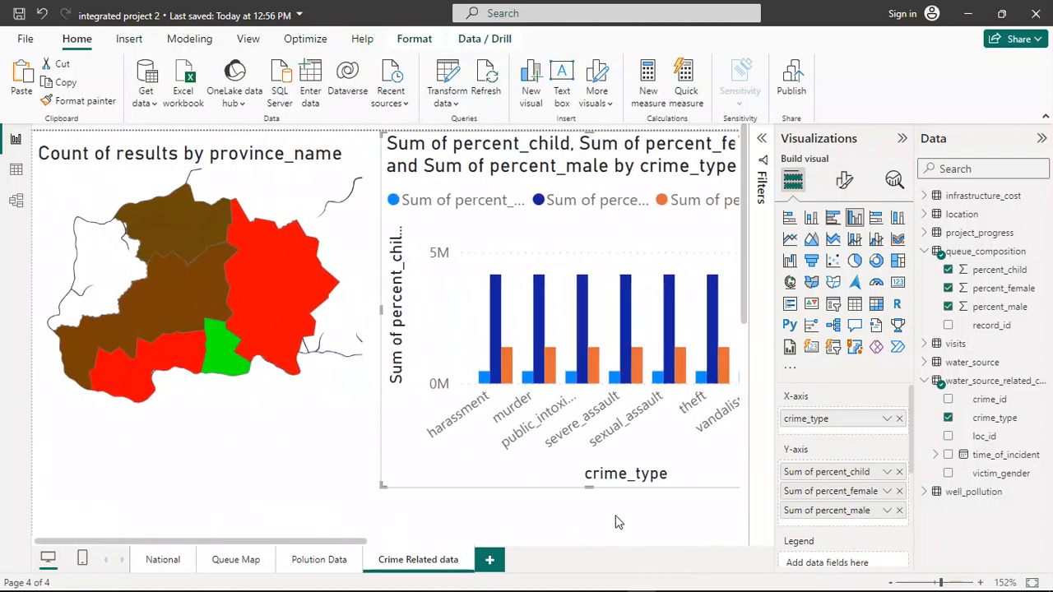
scroll(618, 523, "right", 5)
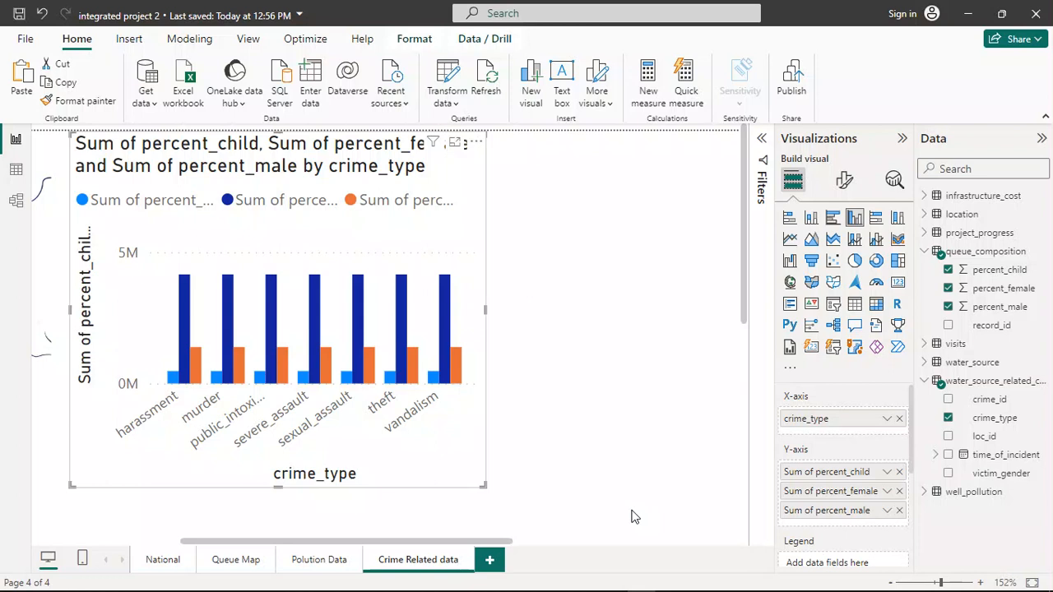
left_click(899, 420)
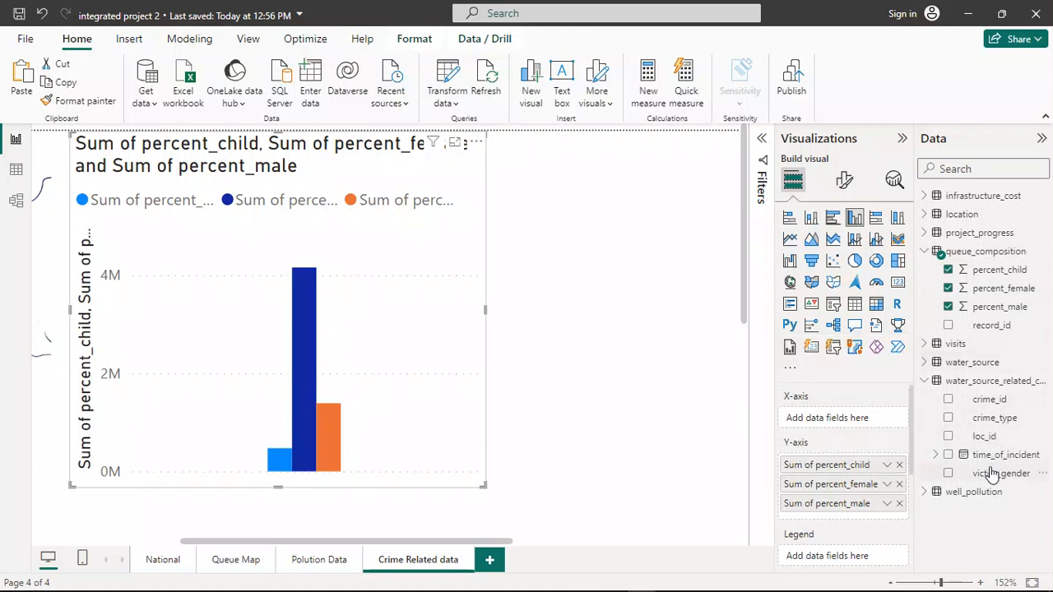
left_click_drag(994, 475, 843, 417)
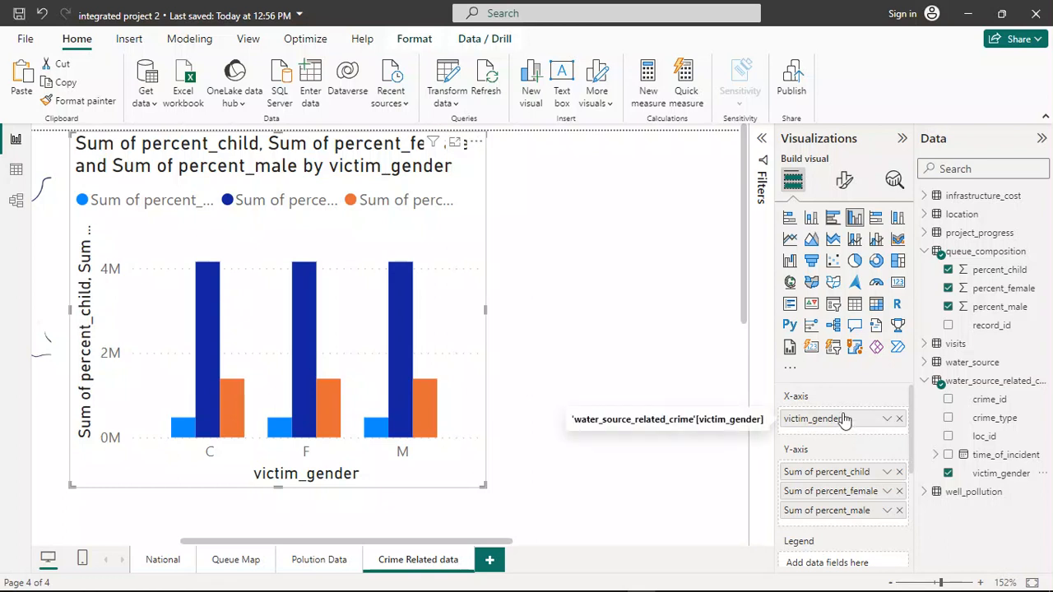
Try to use victim_gender as the legend of the clustered column chart.
scroll(843, 419, "down", 1)
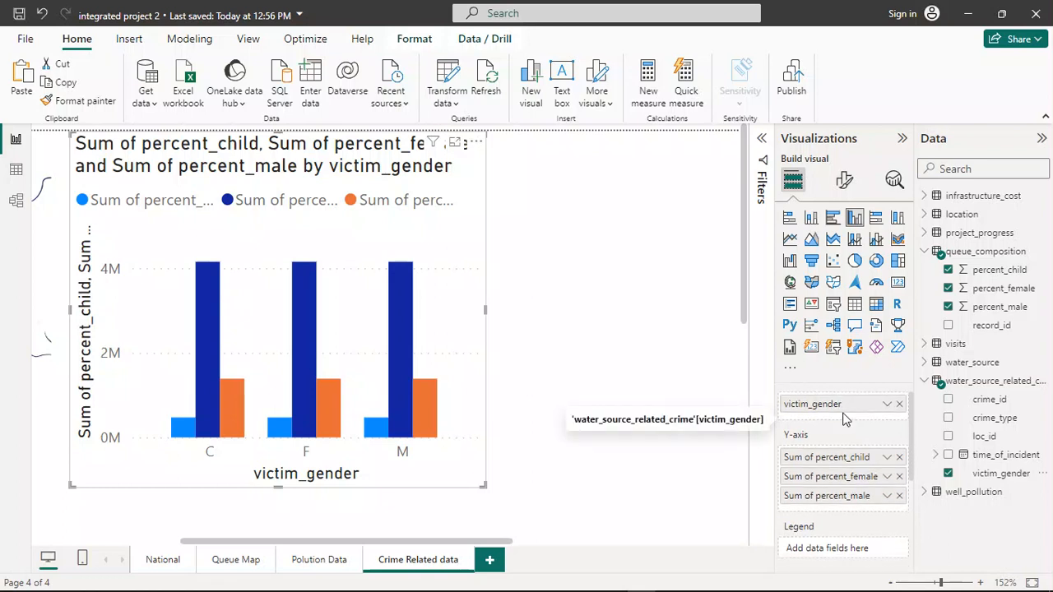
left_click_drag(832, 403, 829, 549)
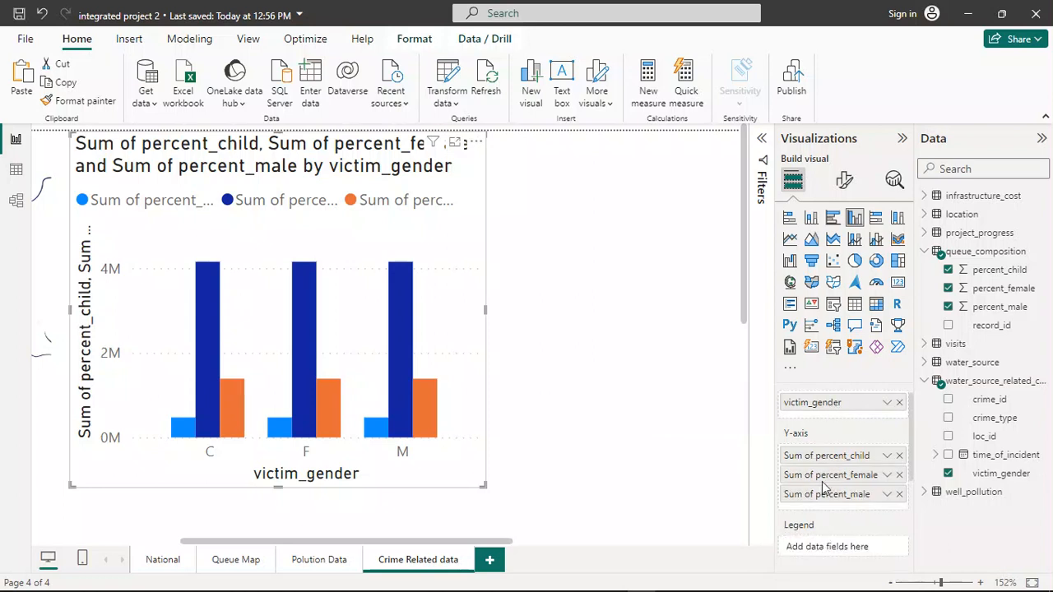
left_click_drag(828, 402, 827, 546)
scroll(829, 525, "down", 1)
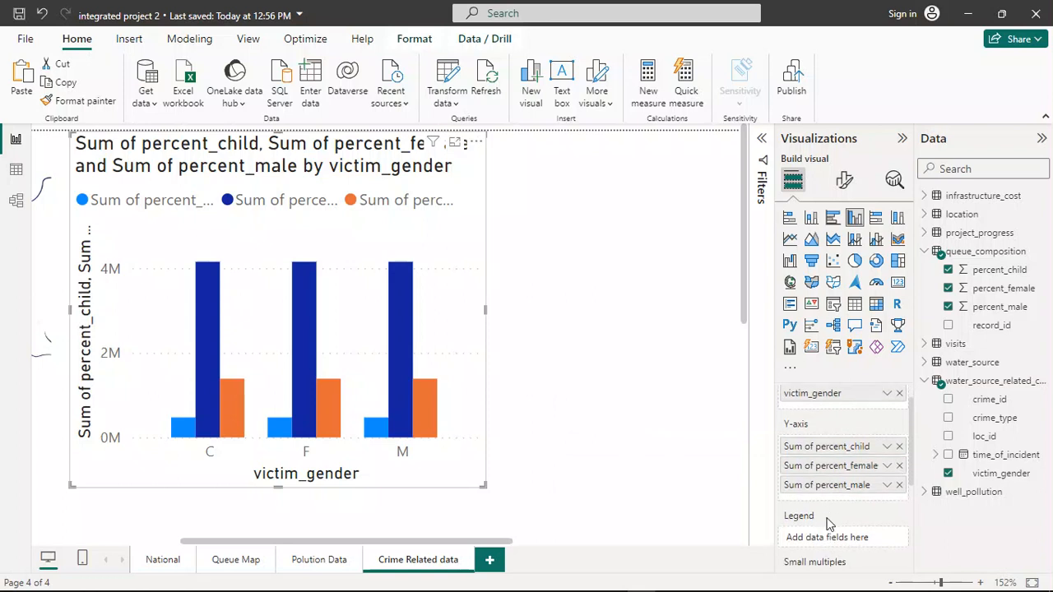
left_click_drag(833, 401, 843, 539)
left_click_drag(826, 395, 831, 543)
left_click_drag(1000, 474, 861, 538)
left_click_drag(961, 475, 820, 539)
scroll(826, 472, "up", 1)
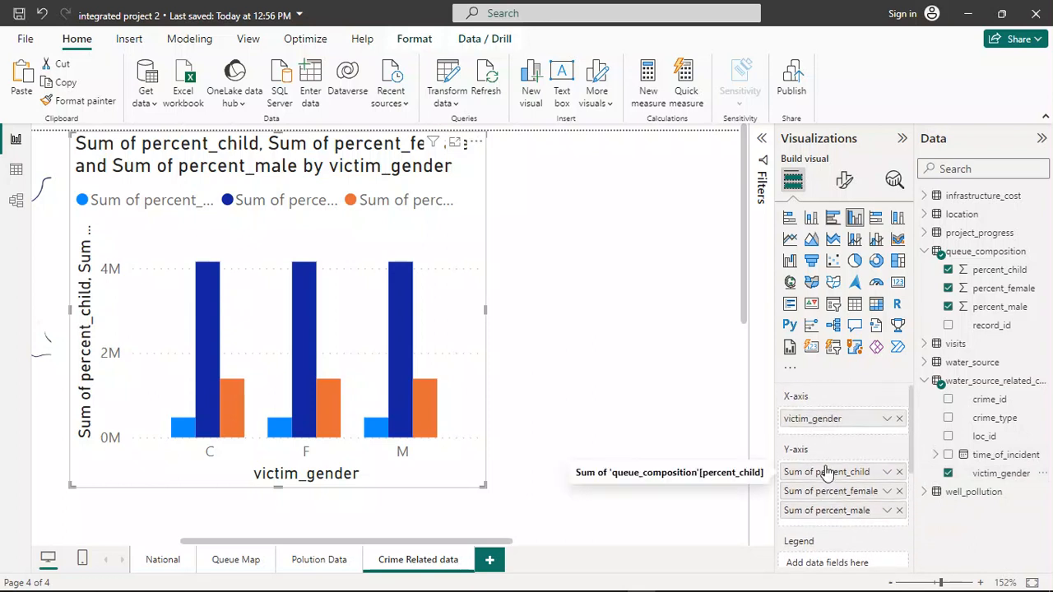
Replace victim_gender with crime_type on the X-axis of the clustered column chart.
left_click(899, 418)
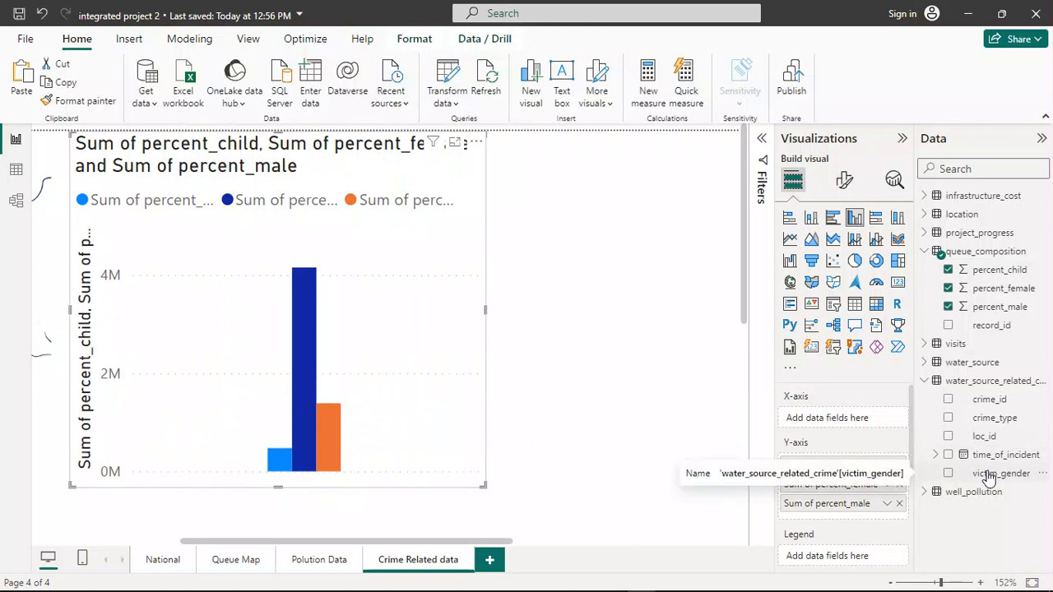
left_click_drag(990, 479, 831, 556)
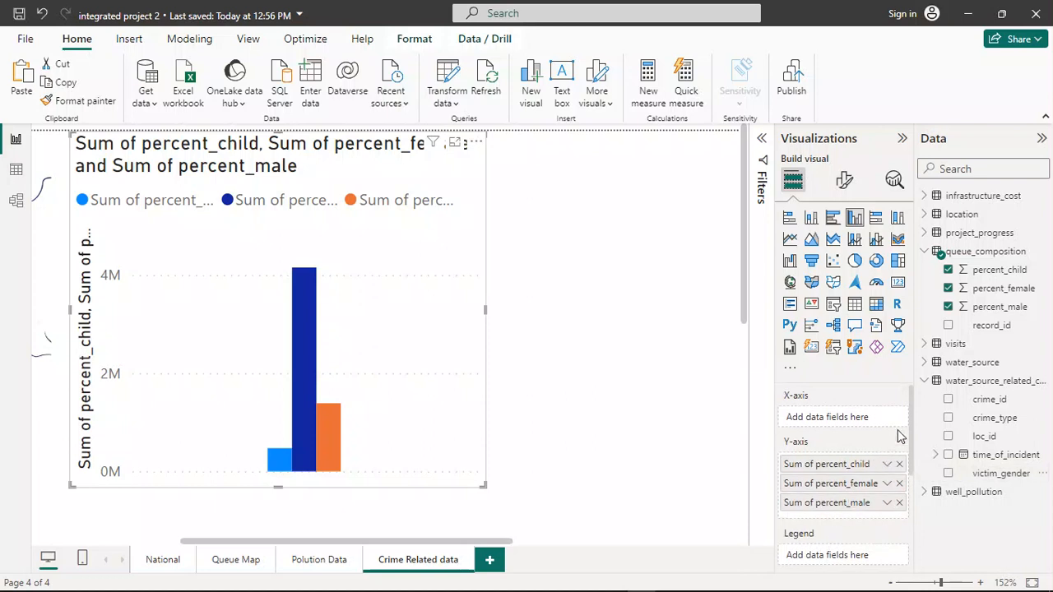
scroll(909, 428, "down", 1)
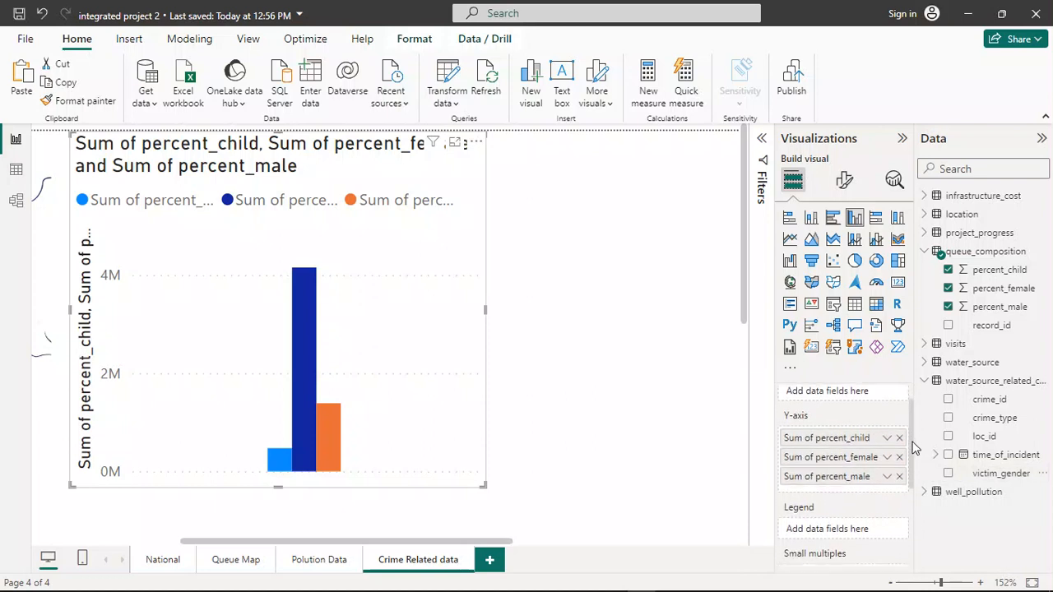
left_click_drag(1010, 483, 848, 522)
scroll(890, 494, "up", 1)
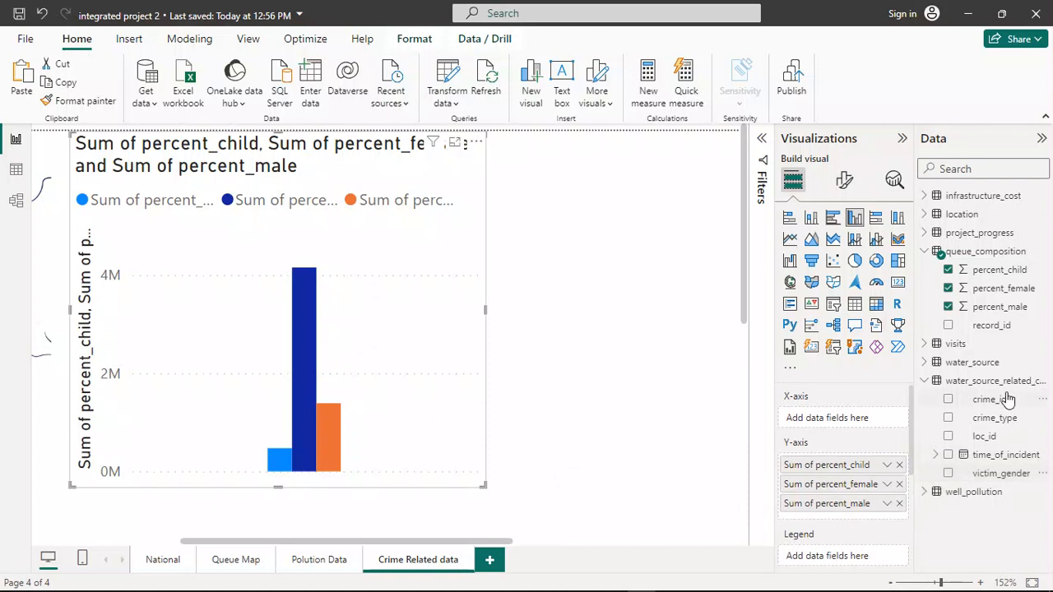
left_click_drag(1014, 419, 870, 423)
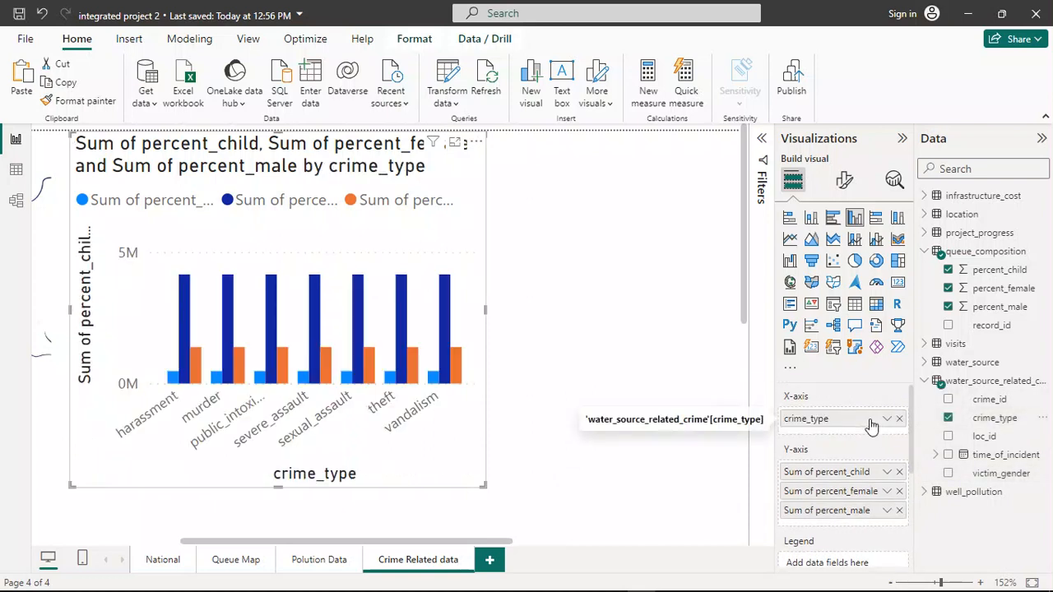
Replace the percent_child, percent_female and percent_male fields on the chart's Y-axis with the count of crime_id.
scroll(885, 443, "down", 2)
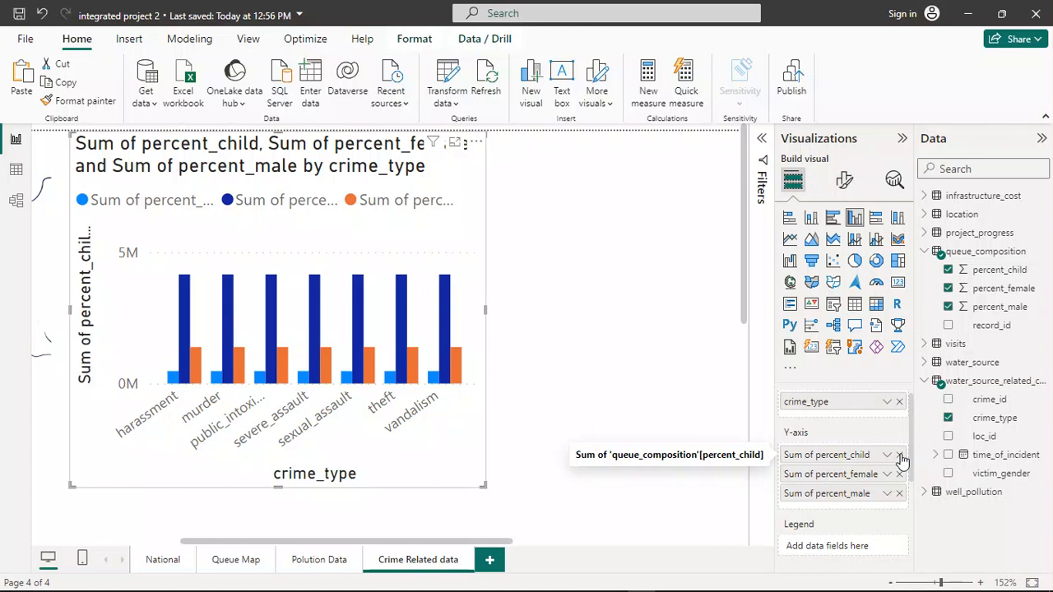
left_click(900, 455)
left_click(901, 455)
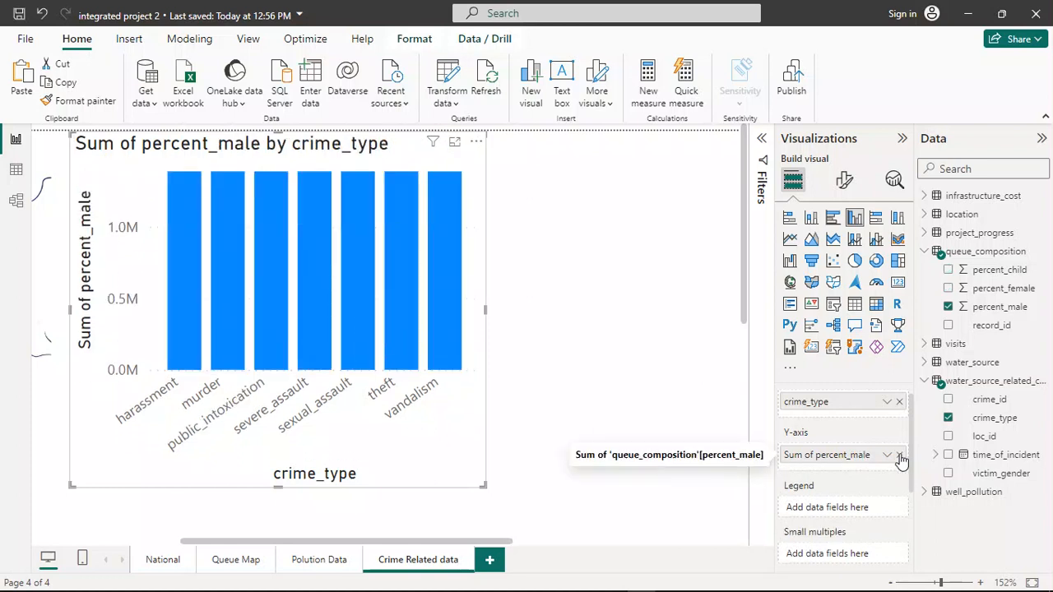
left_click(900, 455)
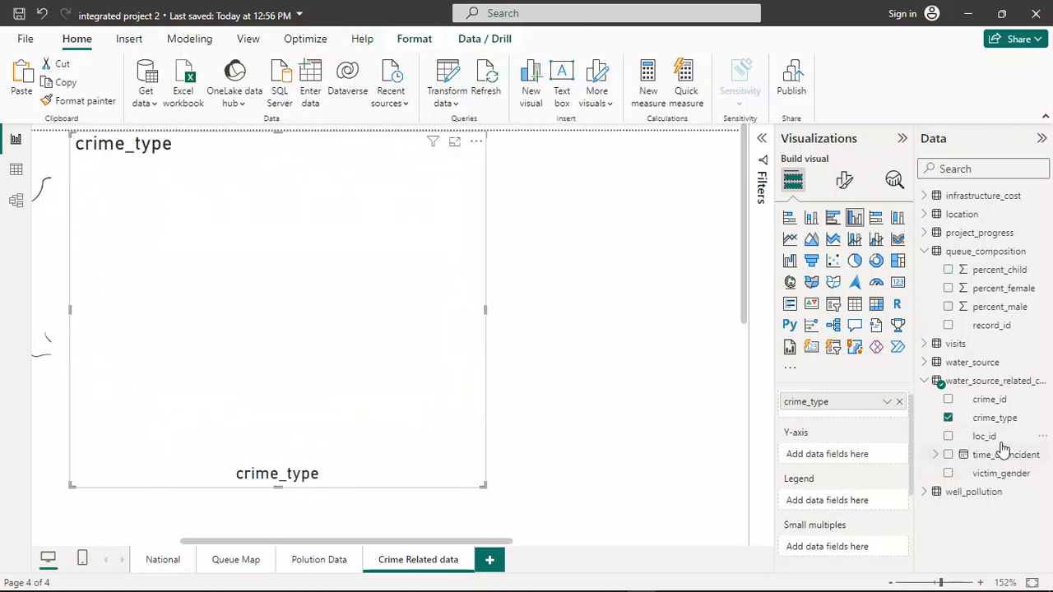
left_click_drag(986, 399, 851, 453)
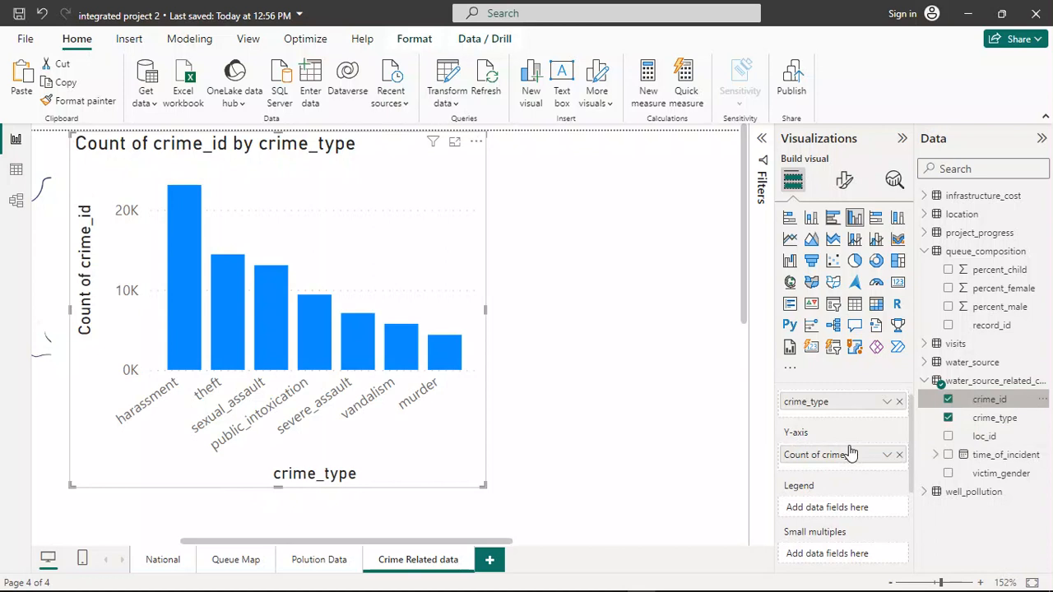
Split the crime_type columns by victim_gender using the chart's legend.
scroll(850, 452, "down", 2)
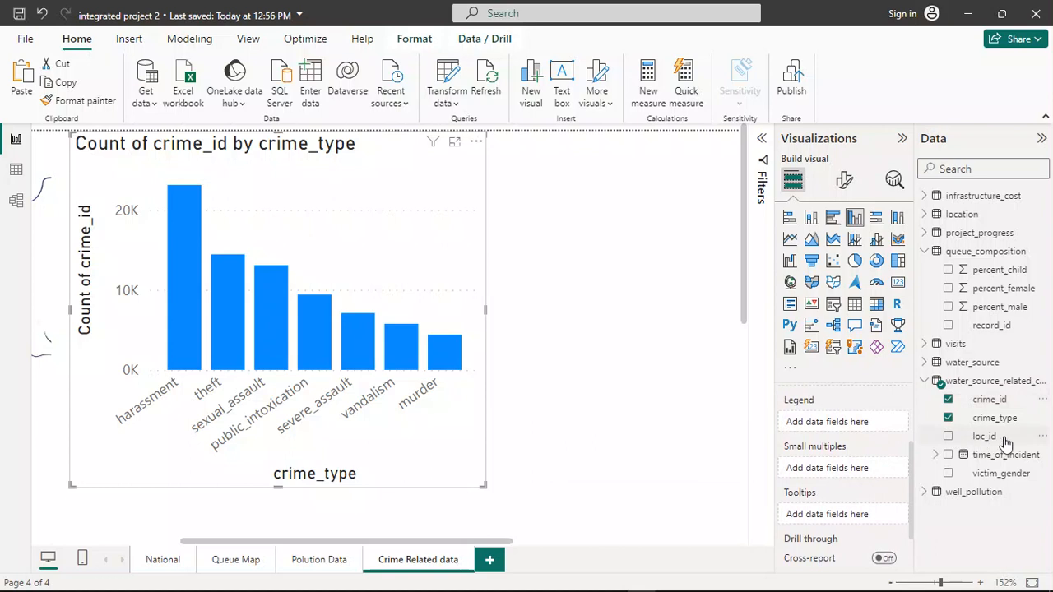
left_click_drag(1025, 473, 854, 429)
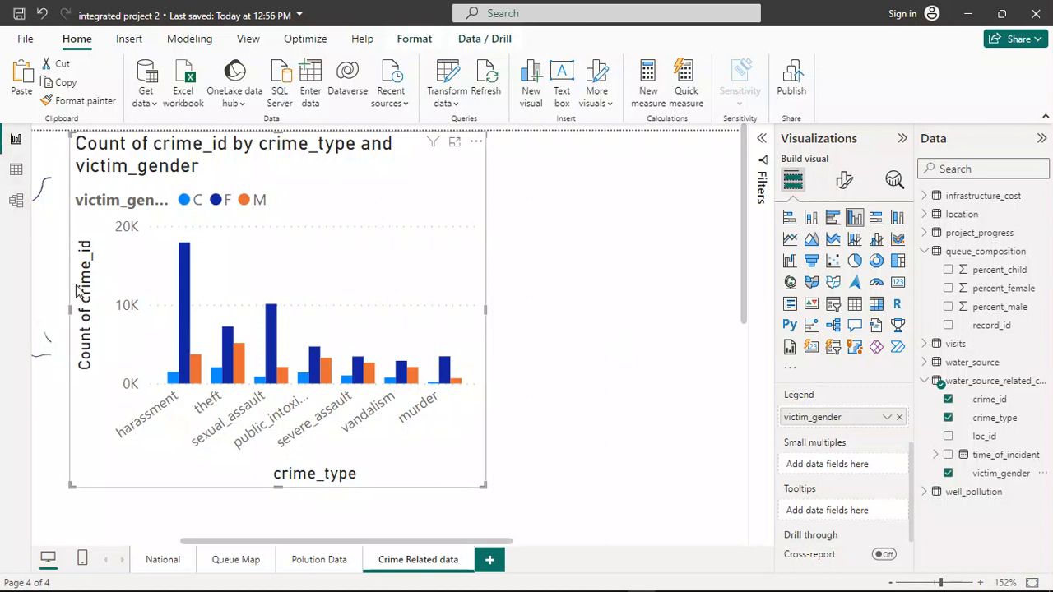
scroll(837, 449, "up", 3)
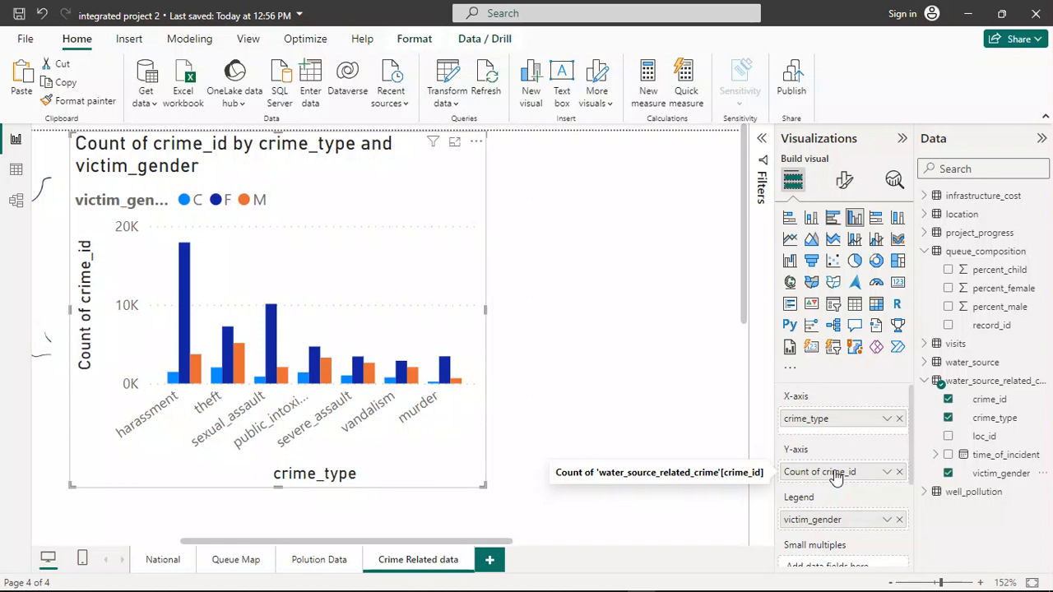
left_click(933, 584)
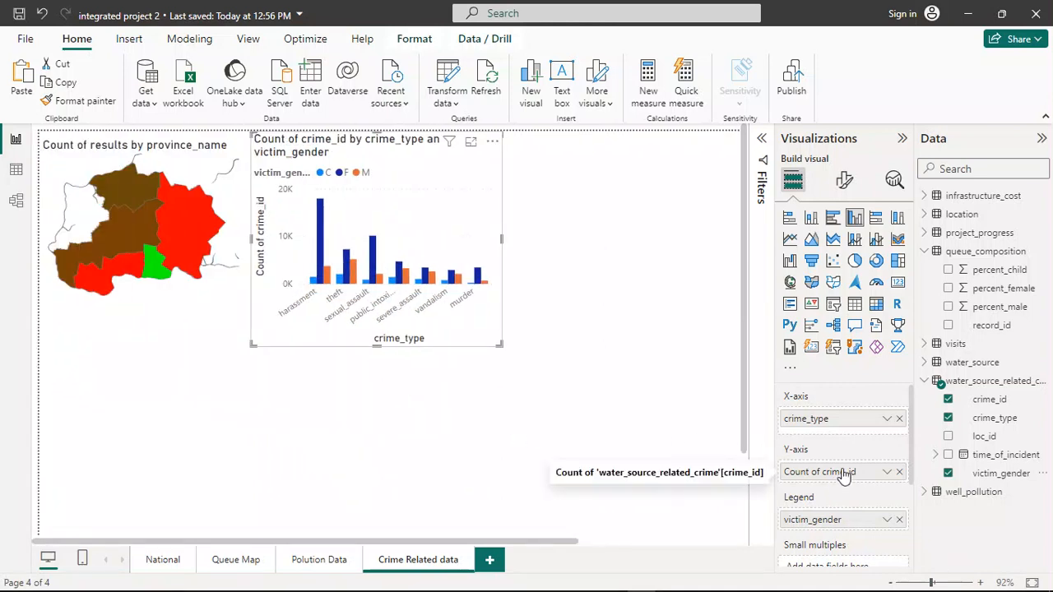
left_click(887, 420)
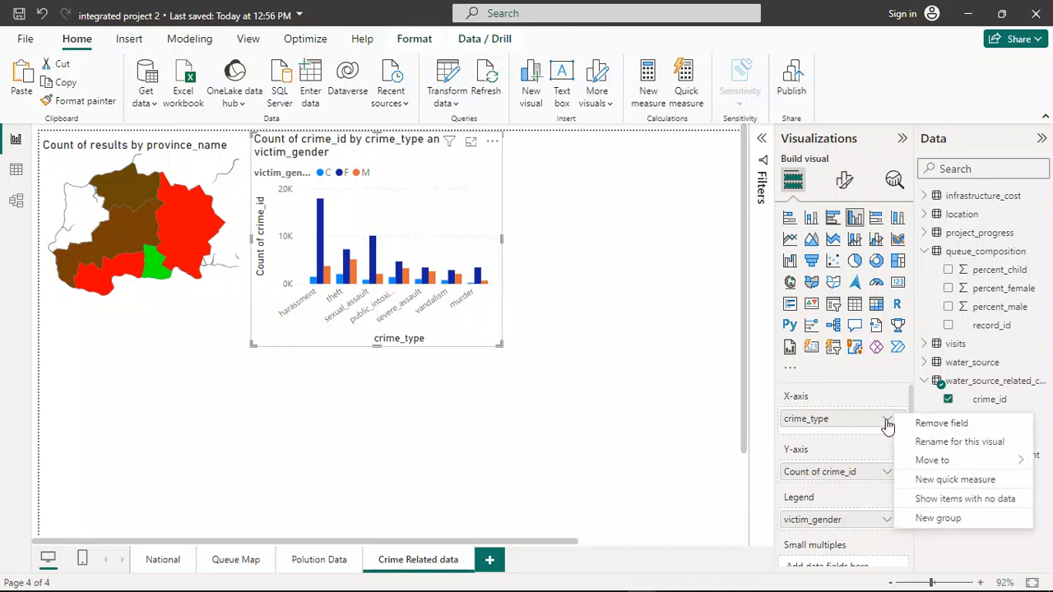
left_click(874, 399)
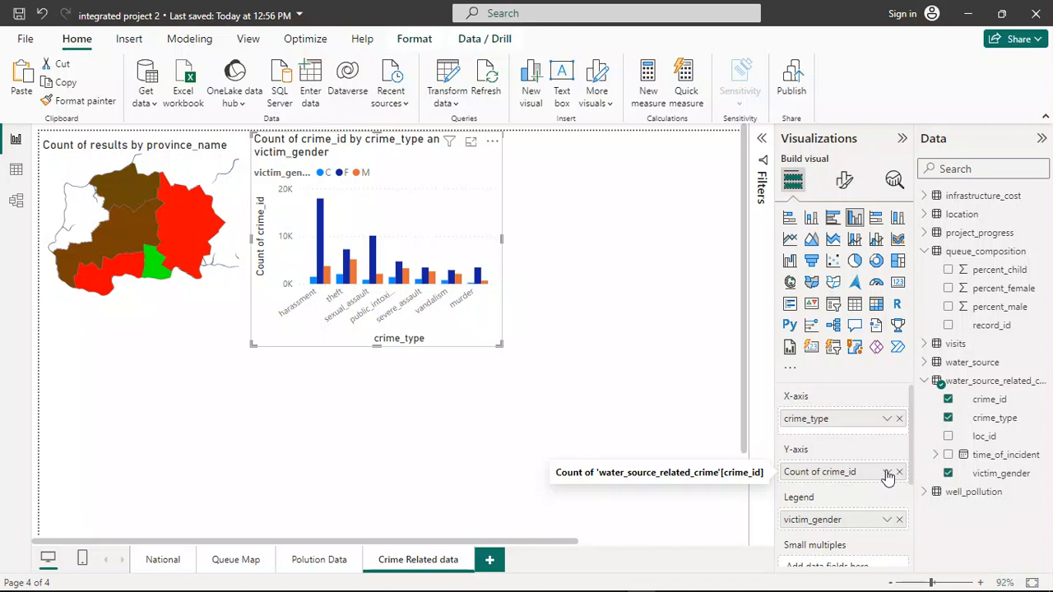
left_click(887, 473)
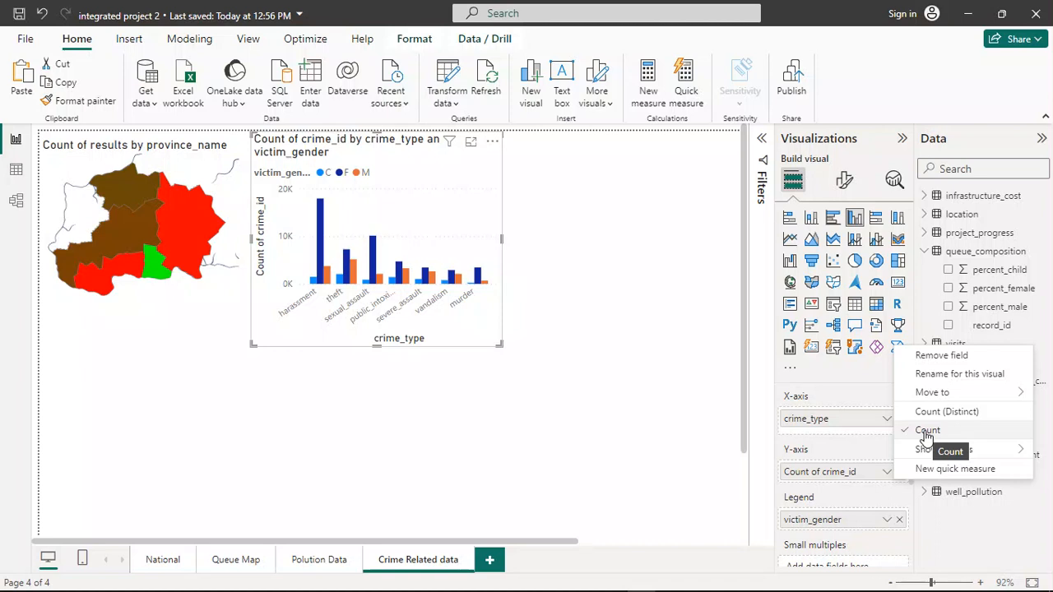
left_click(846, 500)
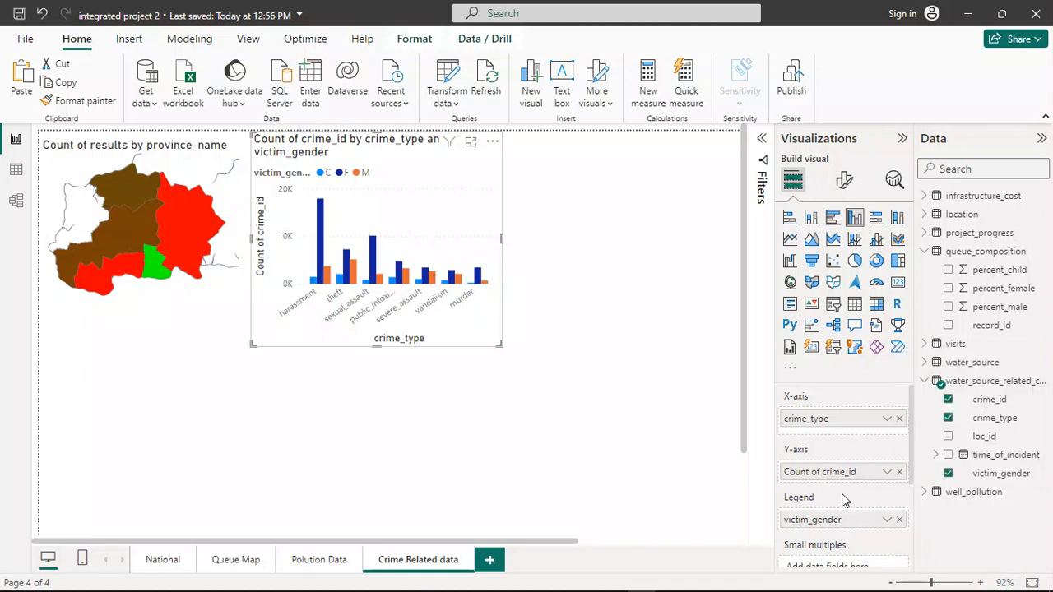
Replace crime_id with the count of crime_type on the Y-axis and enlarge the clustered column chart.
left_click(900, 471)
left_click_drag(994, 420, 853, 472)
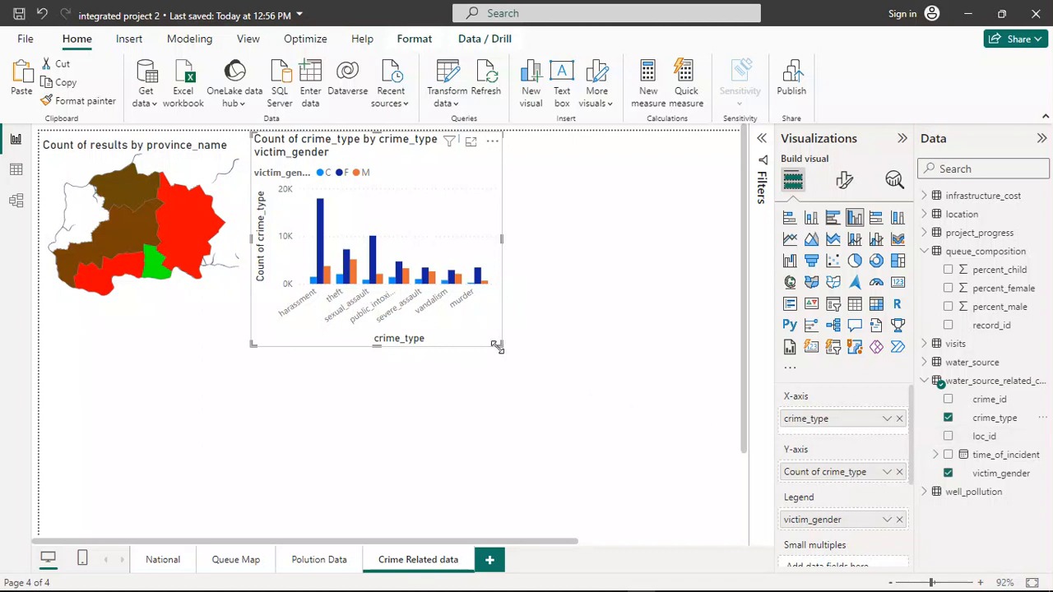
left_click_drag(498, 345, 561, 370)
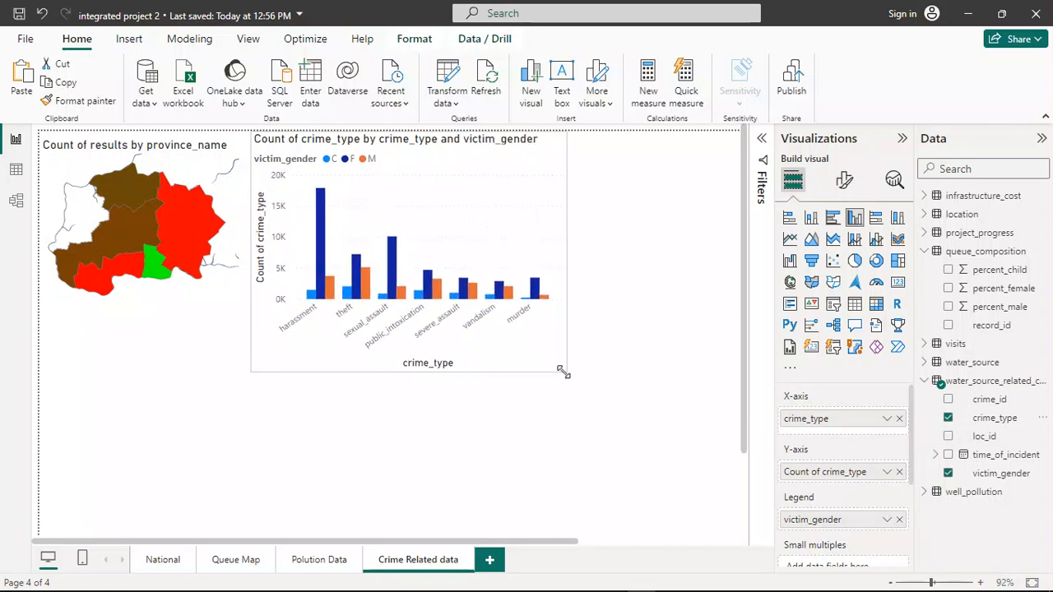
left_click(635, 377)
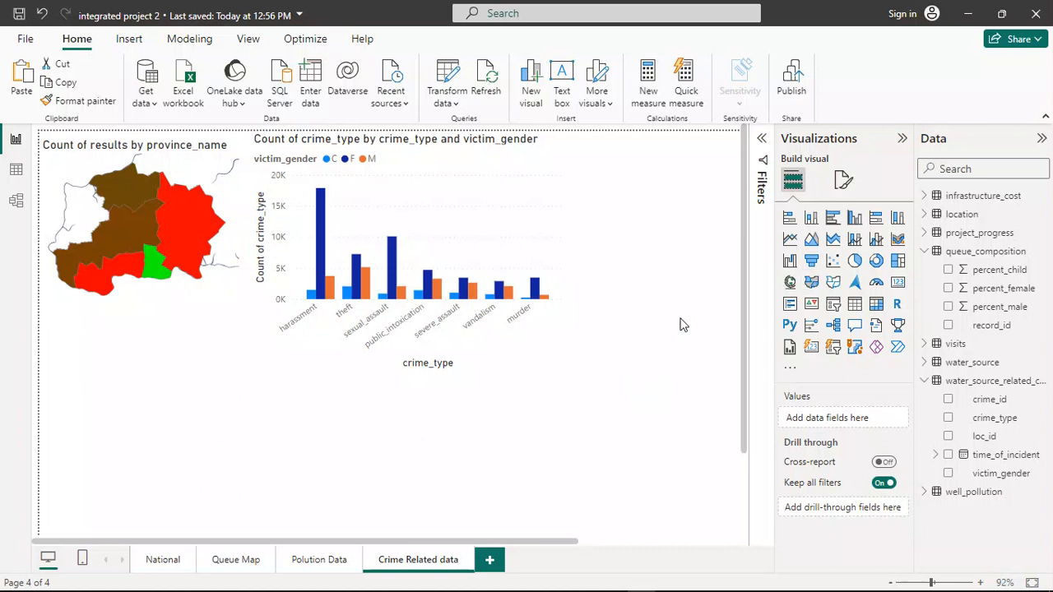
Try the 100% stacked bar and 100% stacked column types on the crime chart, and convert it to a stacked column chart.
left_click(494, 237)
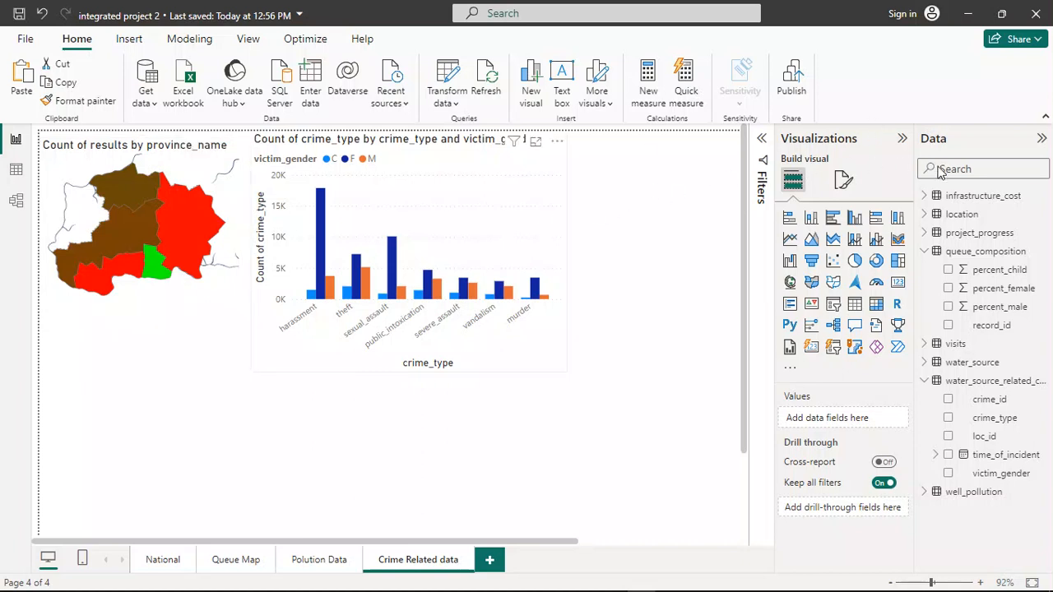
left_click(877, 219)
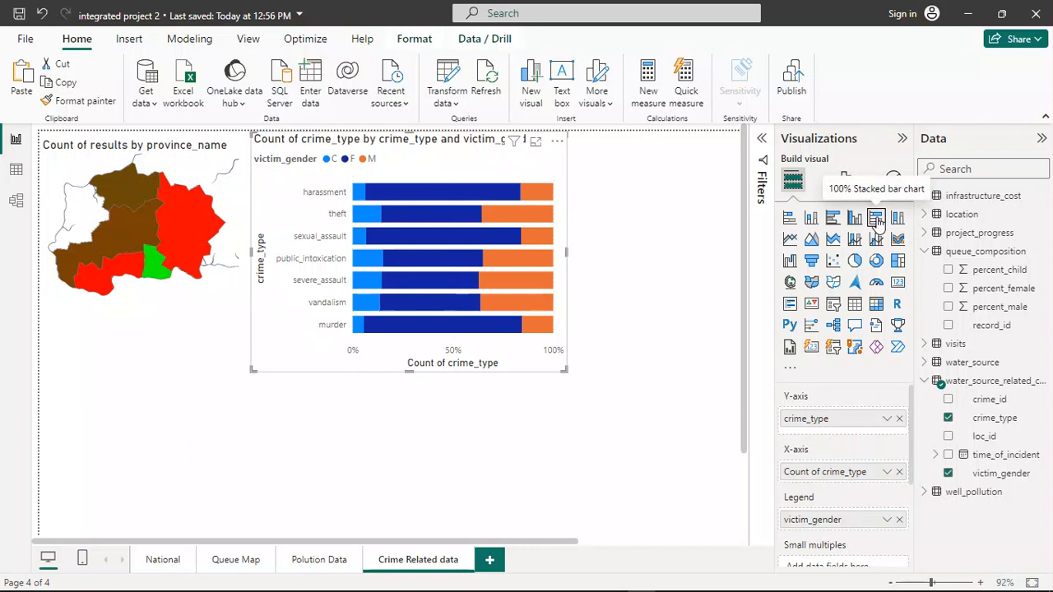
left_click(897, 218)
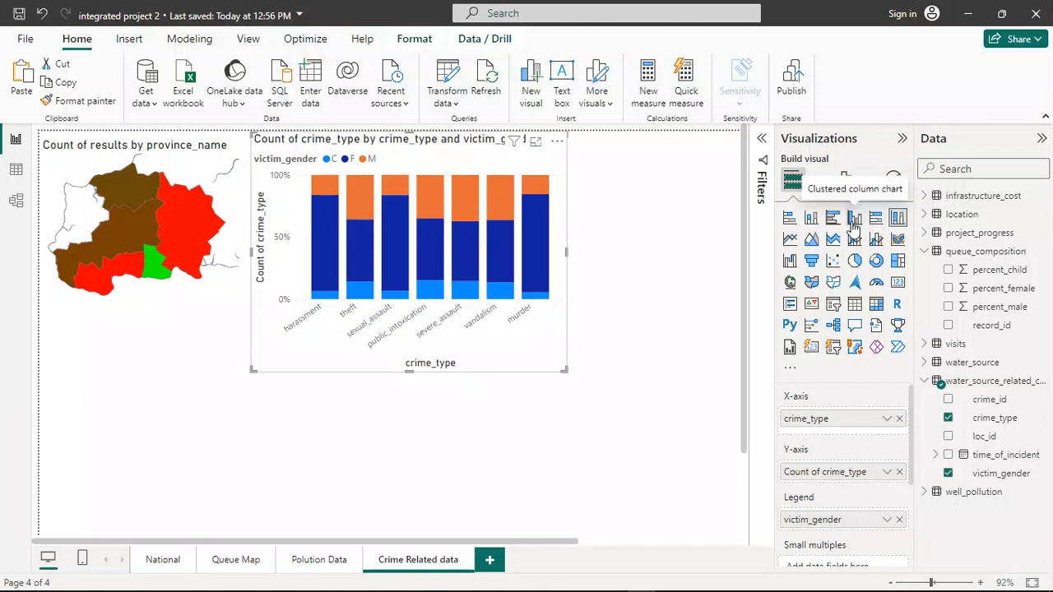
left_click(854, 218)
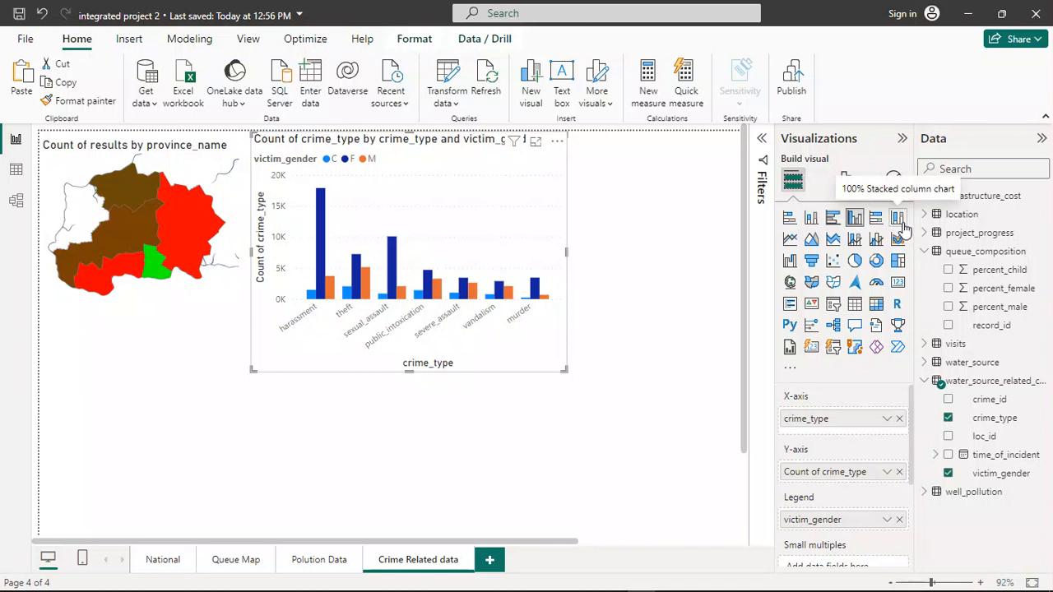
left_click(811, 220)
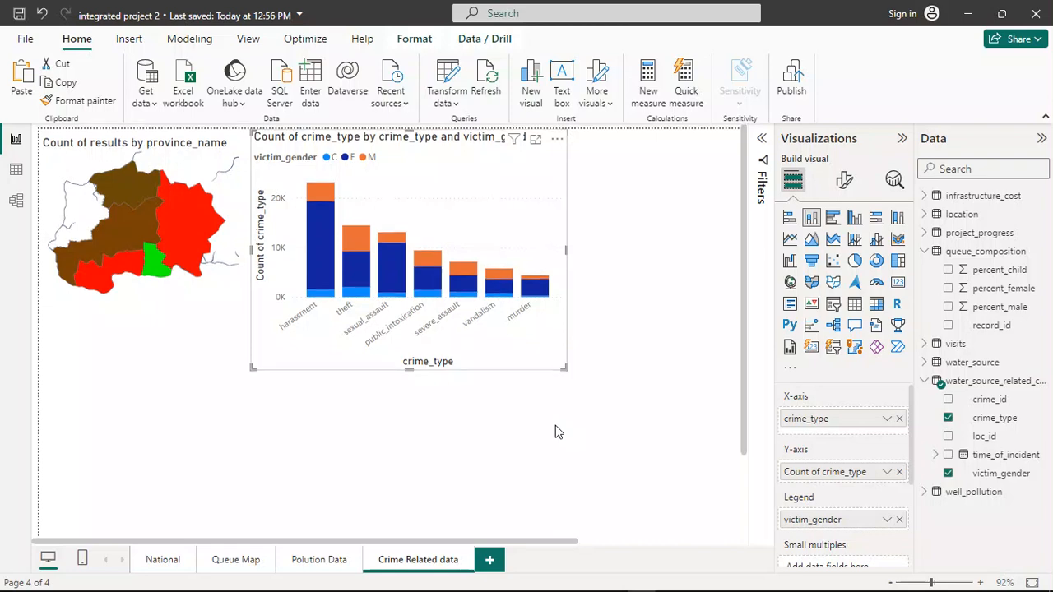
Check the list of required crime visuals in Part_2 (1).pdf and return to the Power BI report.
mouse_move(226, 589)
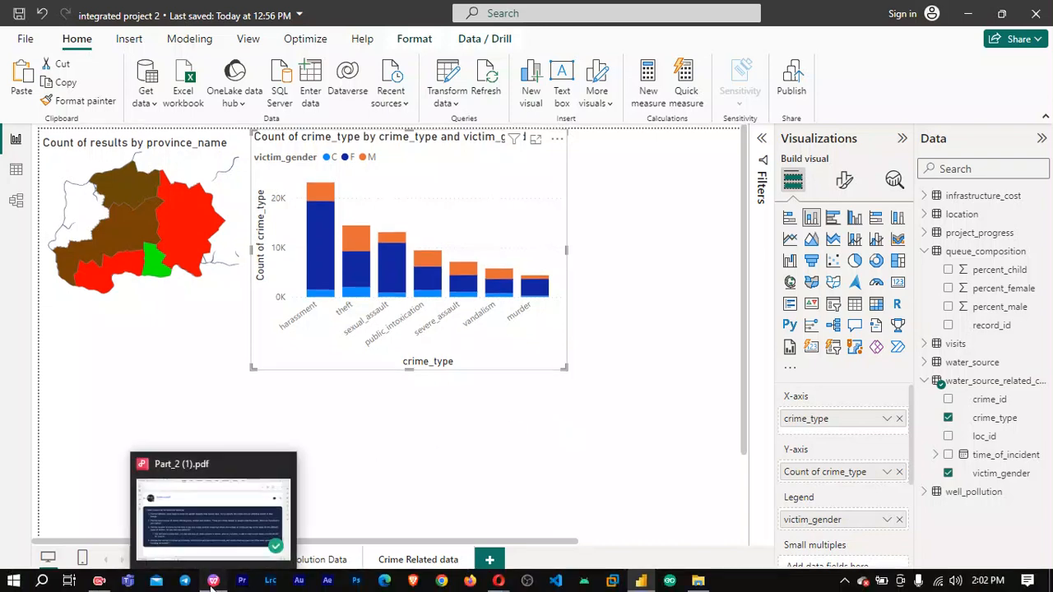
left_click(212, 582)
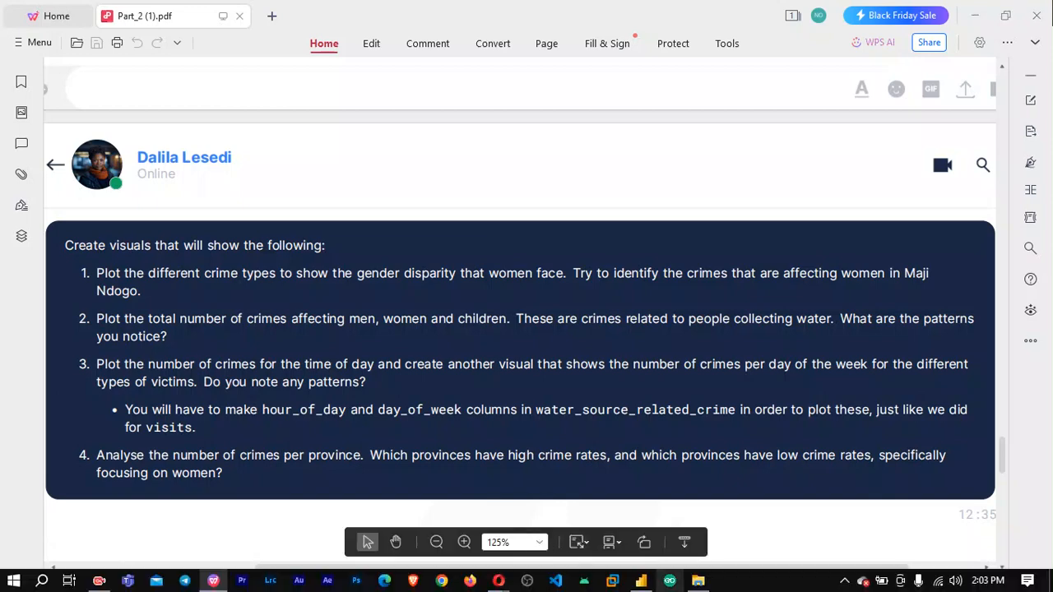
left_click(641, 582)
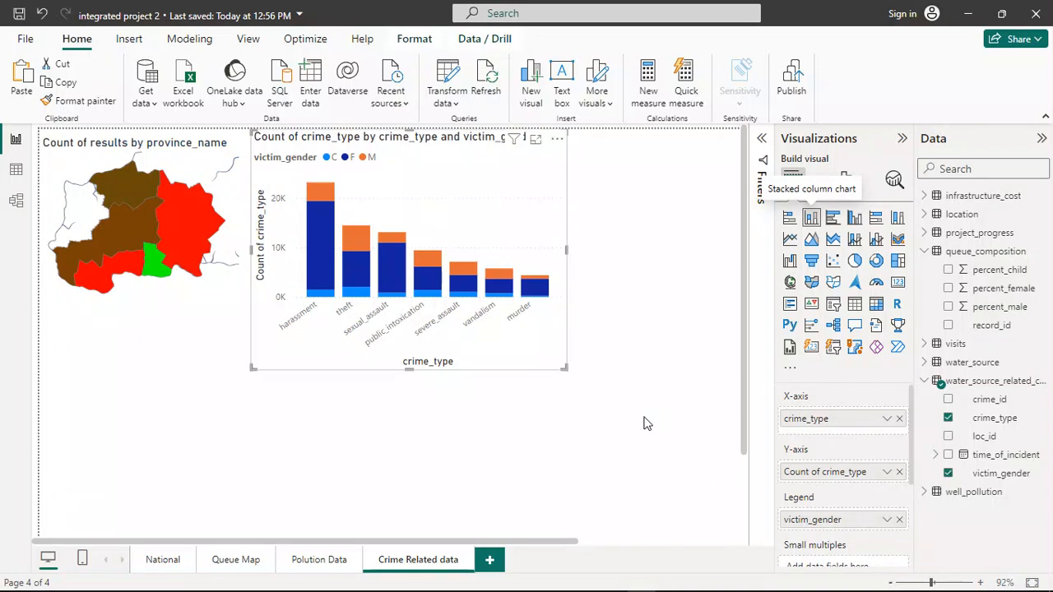
Add an empty stacked column chart to the Crime Related data page beside the existing crime chart.
left_click_drag(932, 582, 922, 582)
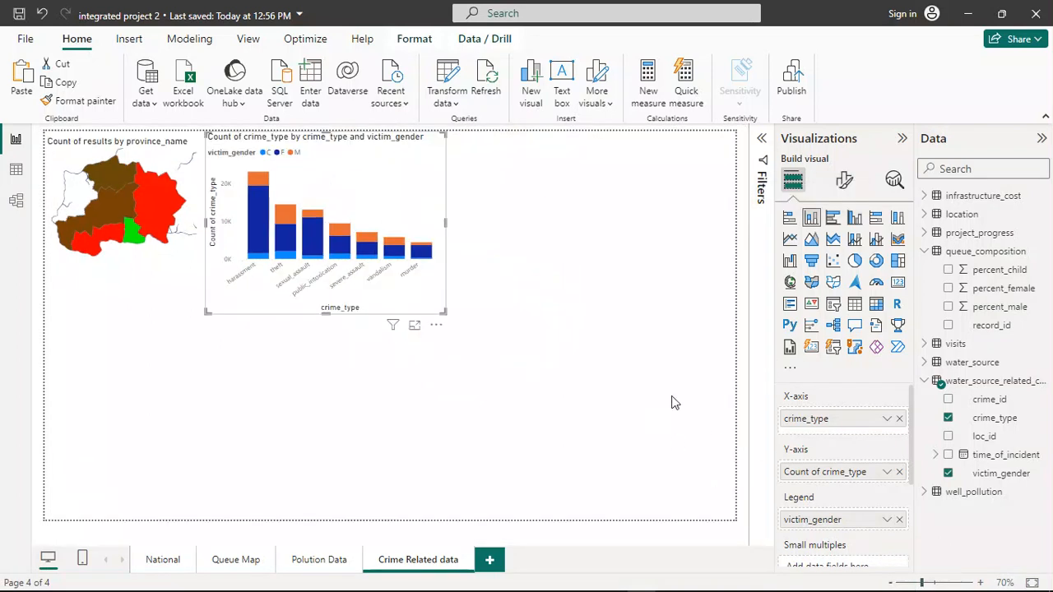
left_click(582, 341)
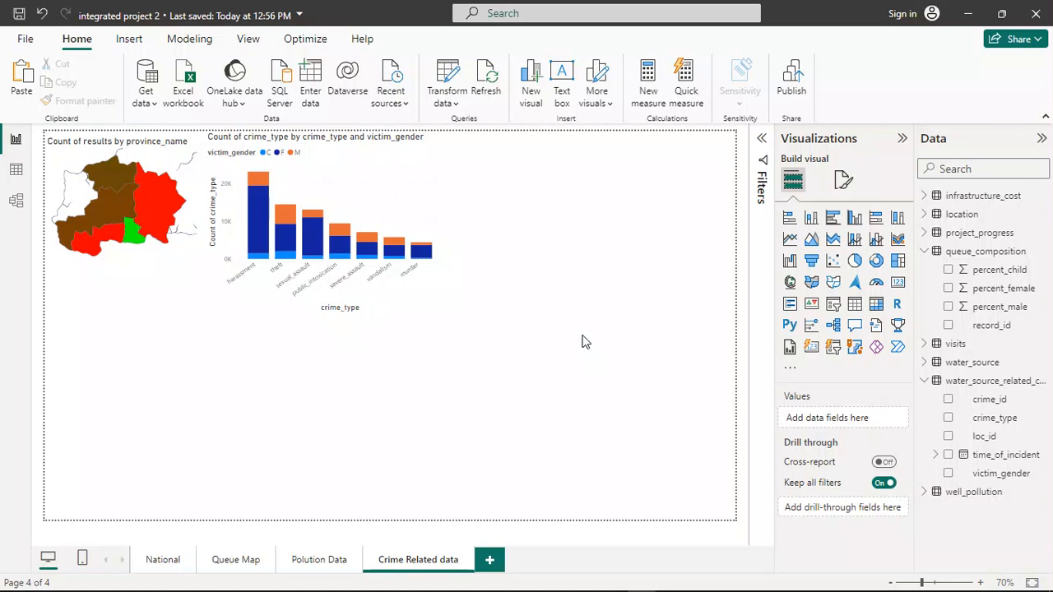
left_click(855, 218)
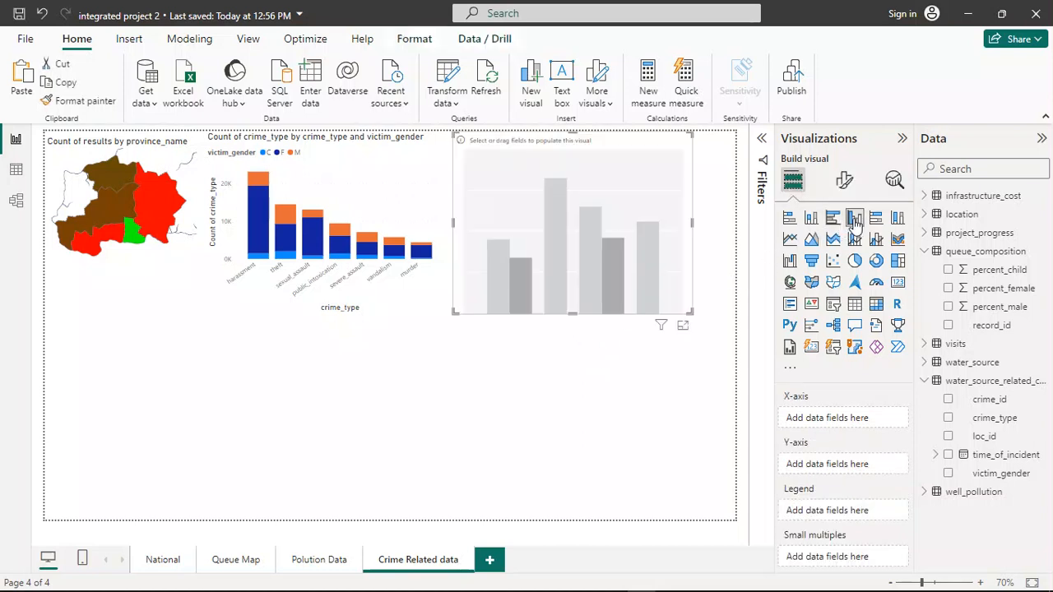
left_click(790, 220)
left_click(812, 219)
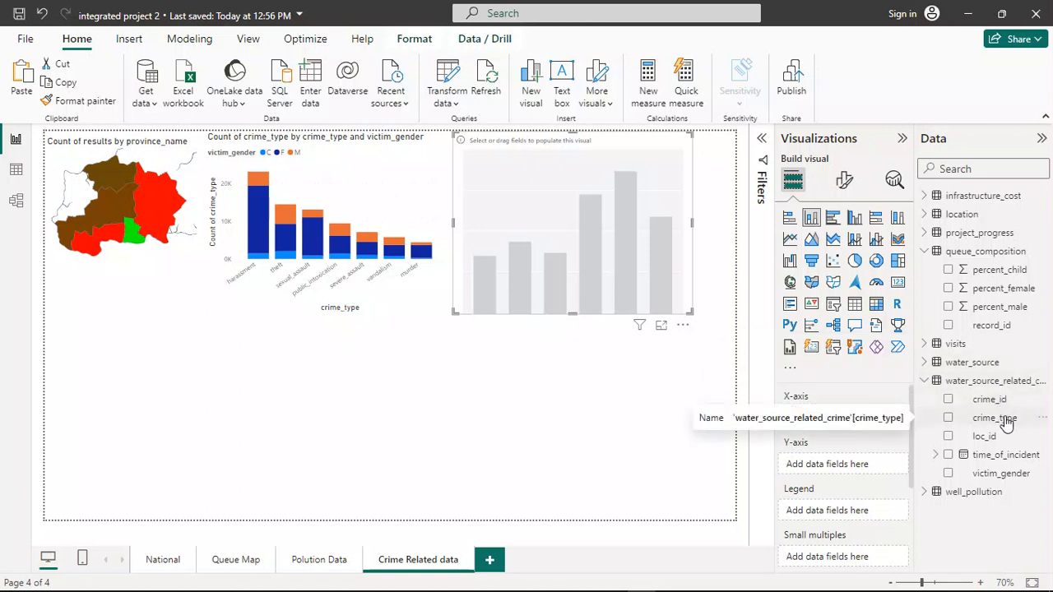
Plot the count of crime_type on the Y-axis of the new stacked column chart.
left_click_drag(1011, 417, 872, 465)
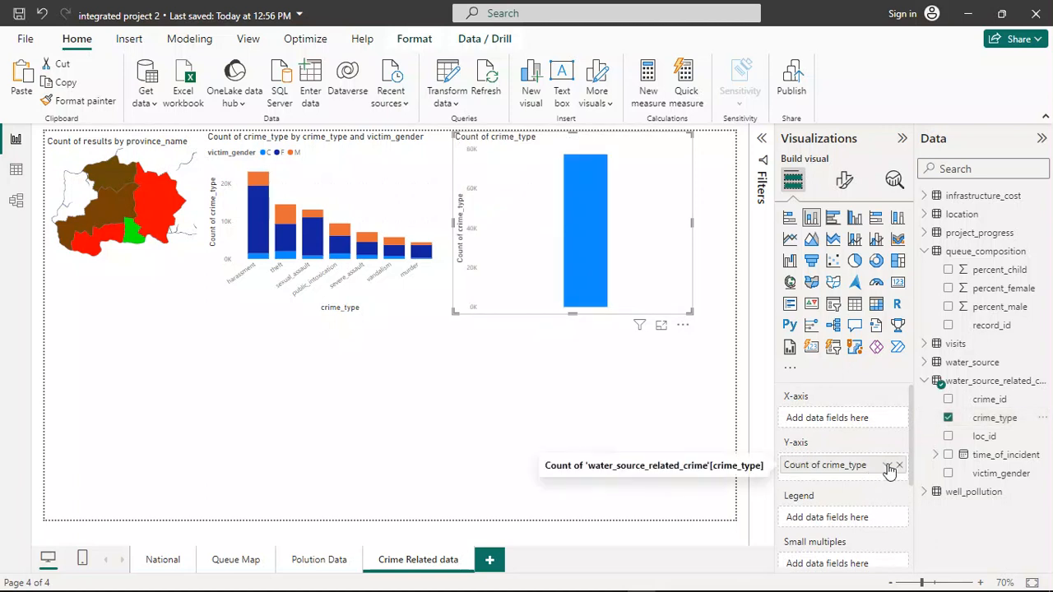
left_click(887, 466)
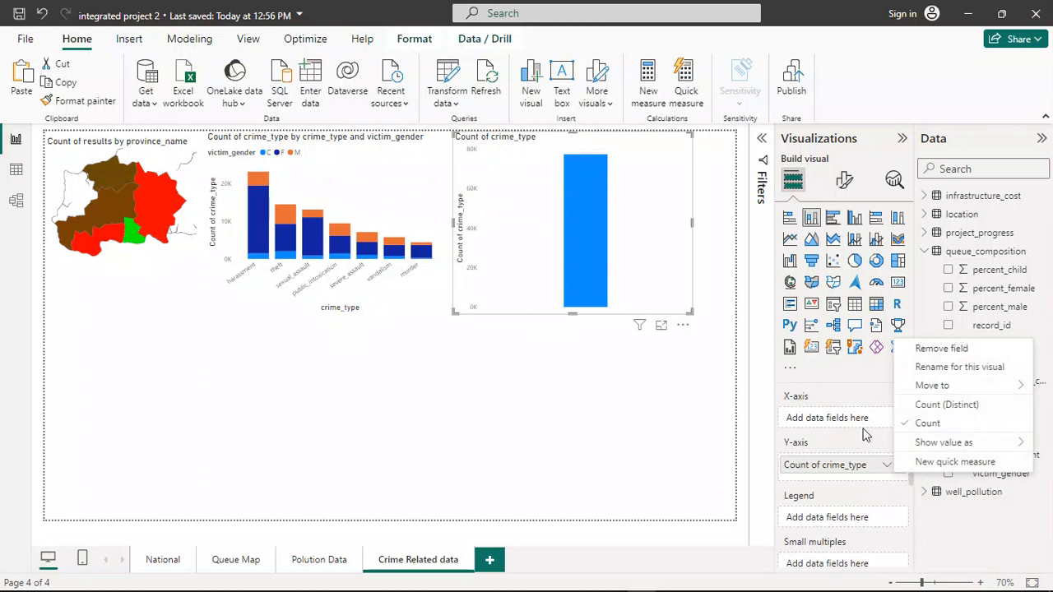
left_click(858, 443)
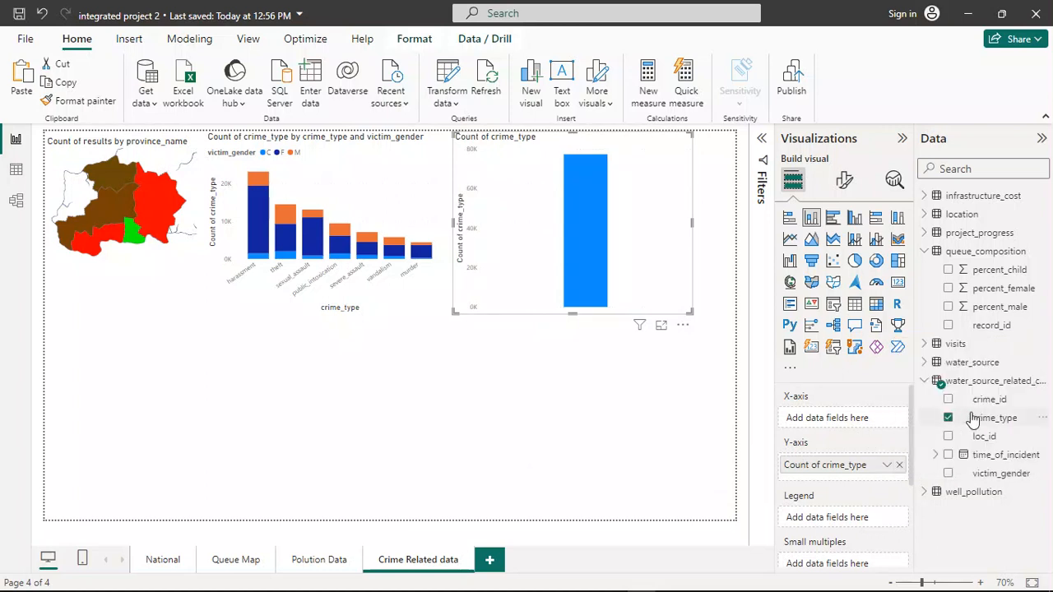
Put victim_gender on the X-axis of the new stacked column chart.
left_click_drag(995, 478, 859, 419)
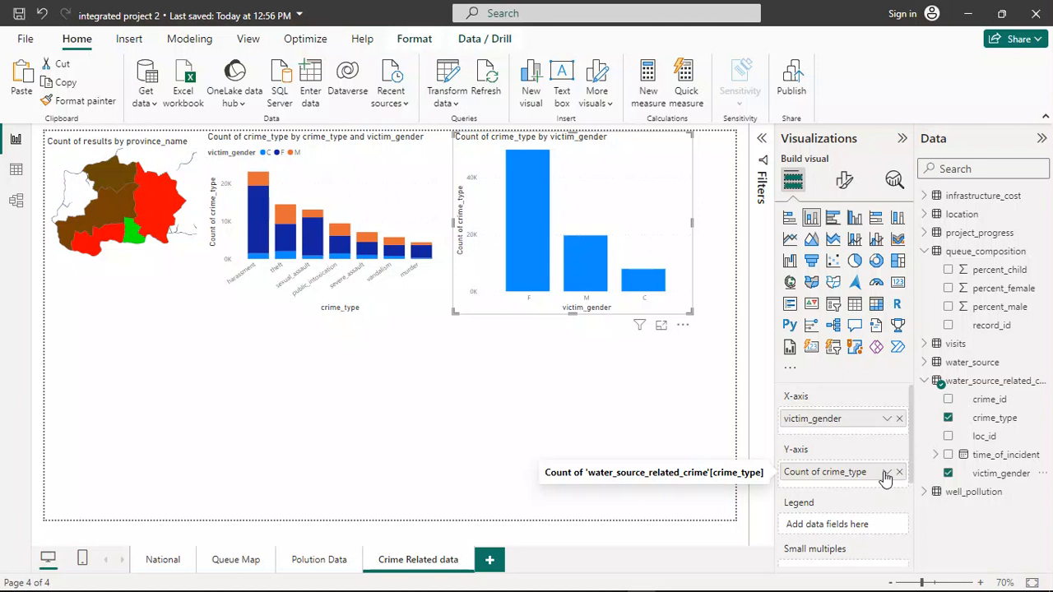
left_click(887, 474)
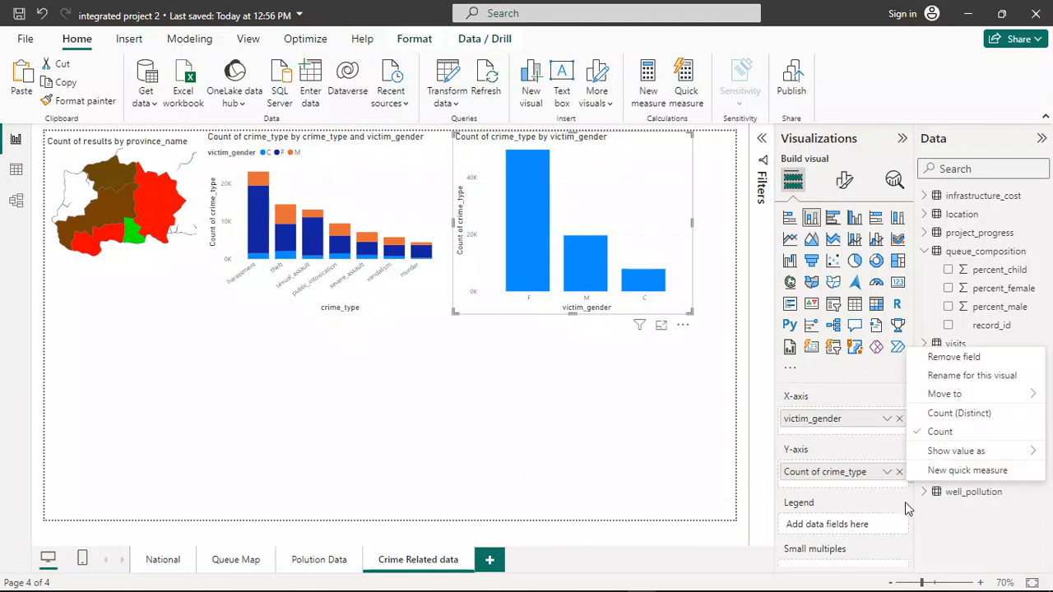
mouse_move(1026, 591)
left_click(893, 377)
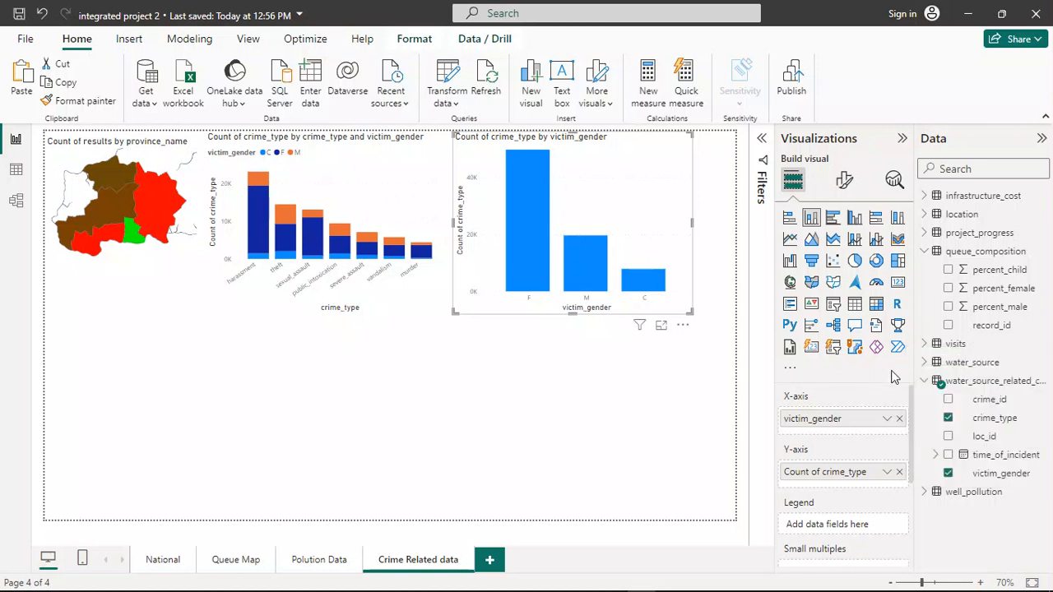
Put province_name from the location table on the new chart's X-axis and move victim_gender to its legend.
left_click(924, 213)
left_click_drag(998, 290, 853, 437)
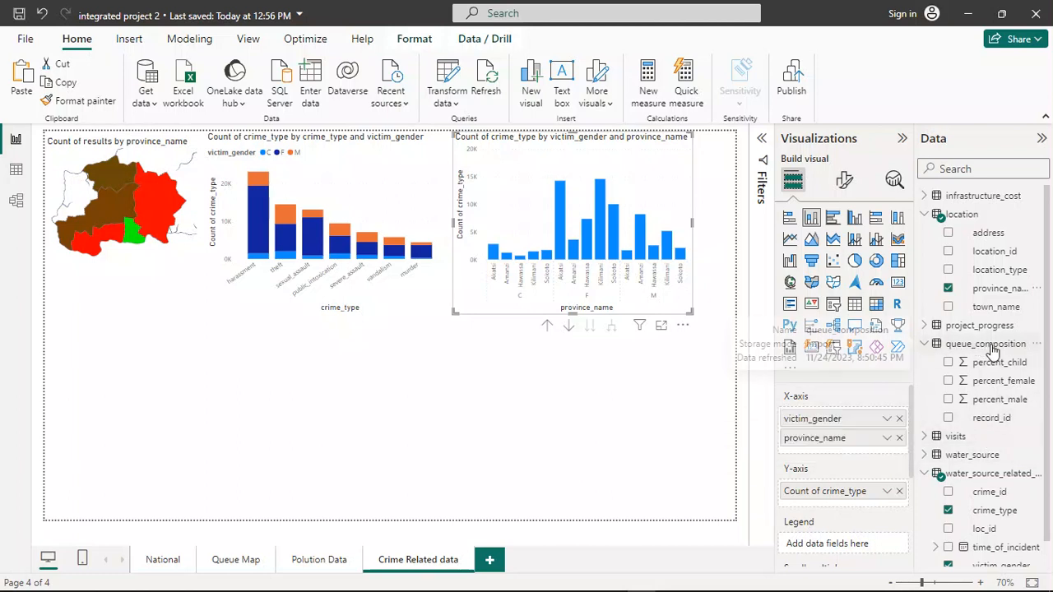
left_click_drag(833, 420, 826, 506)
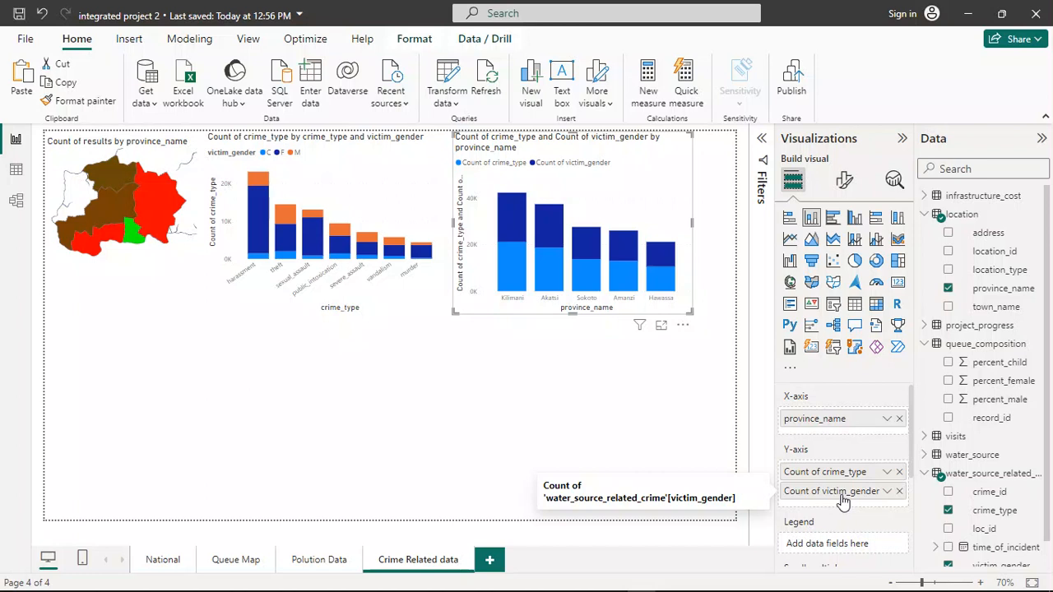
left_click_drag(836, 498, 835, 552)
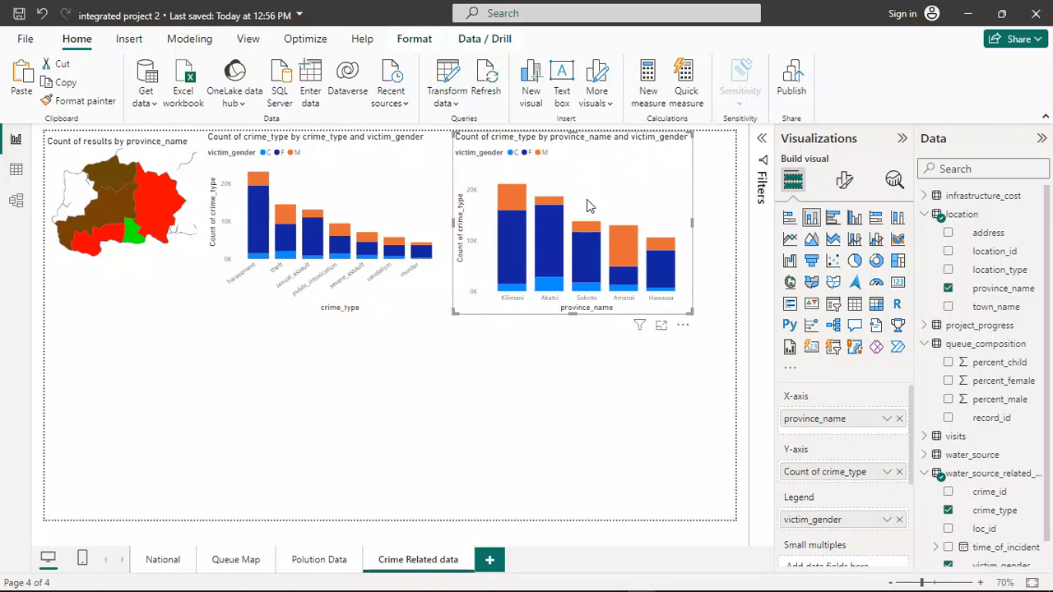
mouse_move(623, 246)
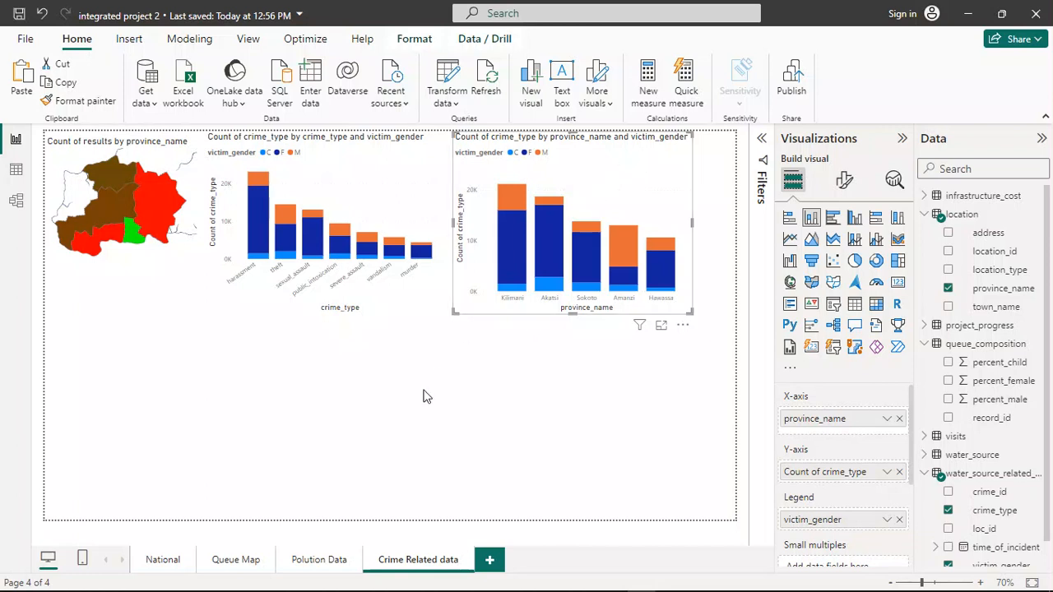
Review the required crime visuals in Part_2 (1).pdf, and inspect the records behind the Amanzi male-victim segment in the Power BI province chart.
mouse_move(346, 589)
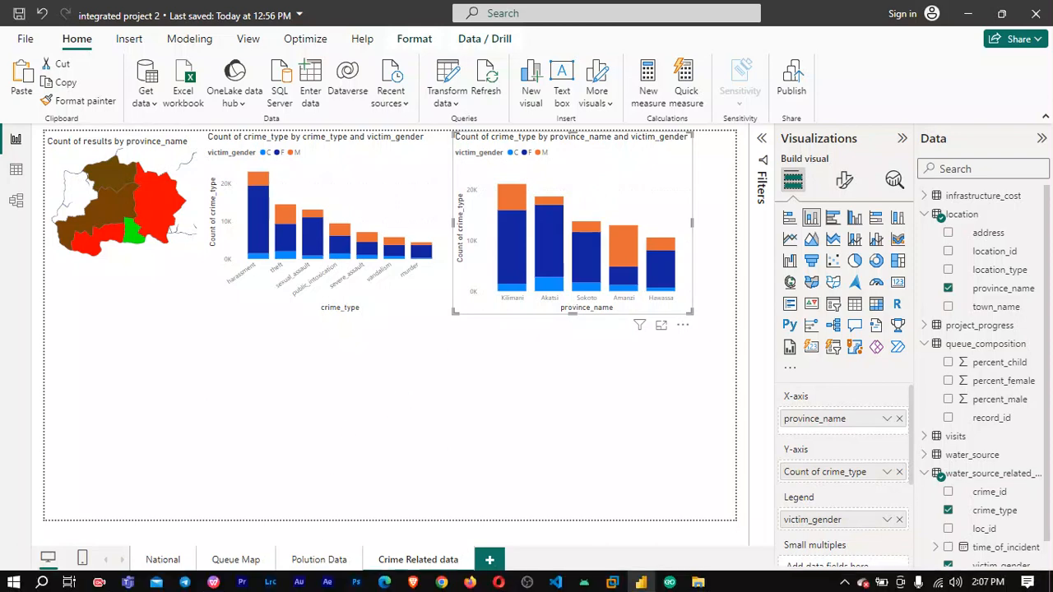
left_click(213, 582)
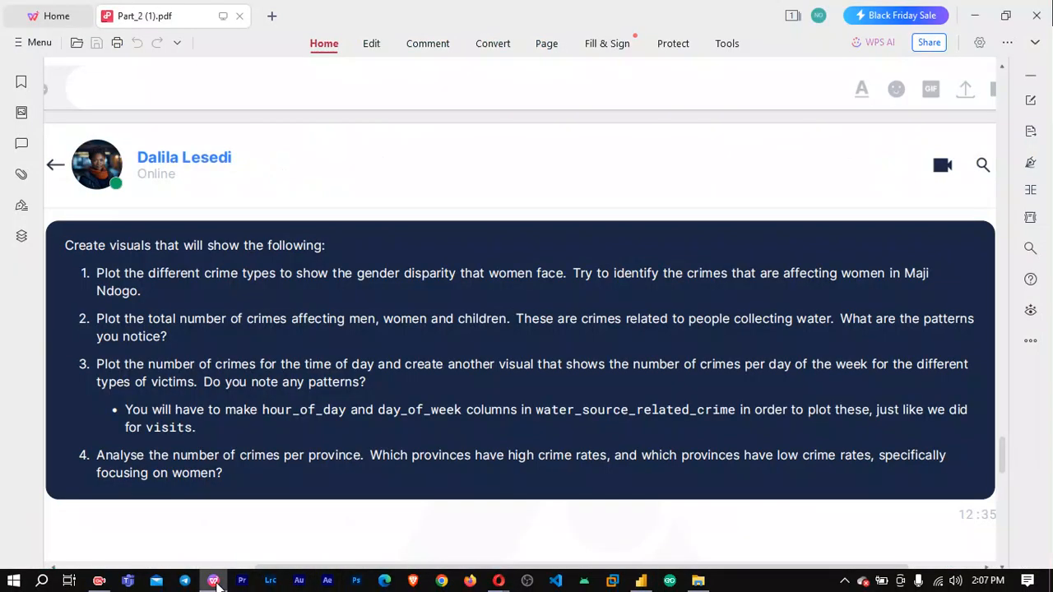
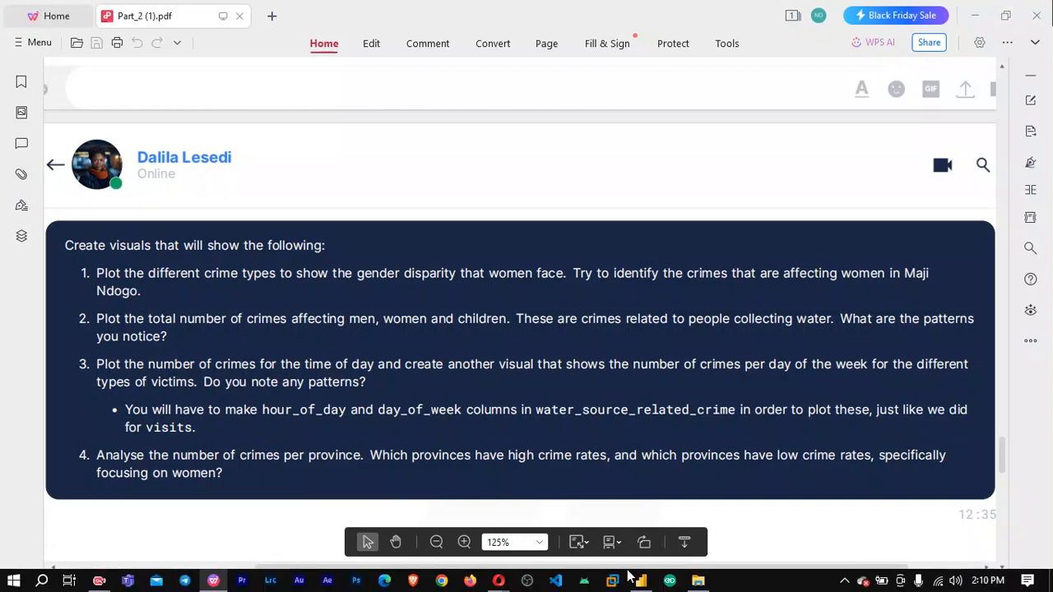
left_click(668, 580)
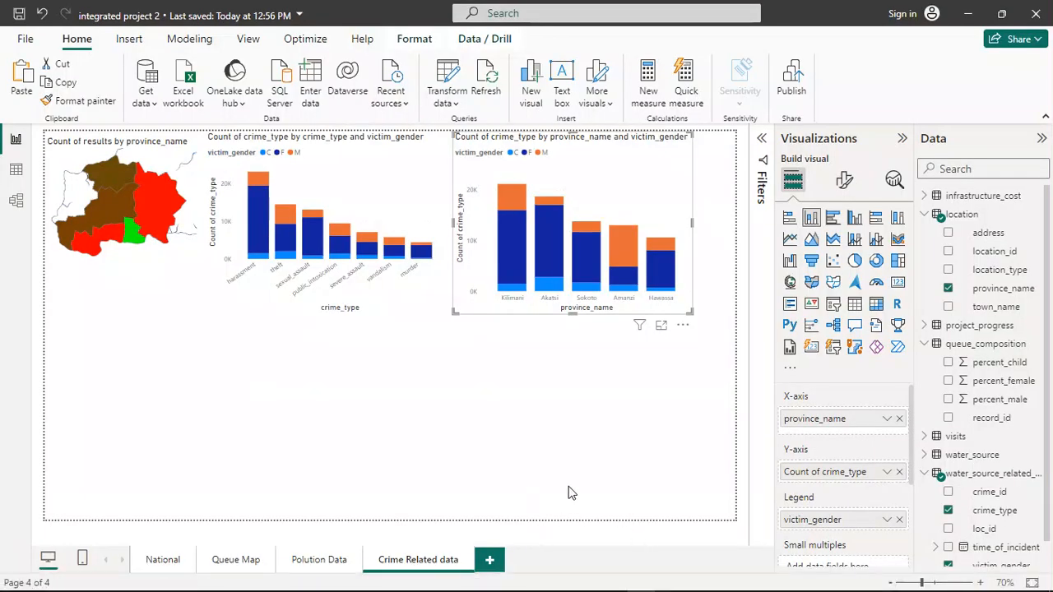
left_click(616, 255)
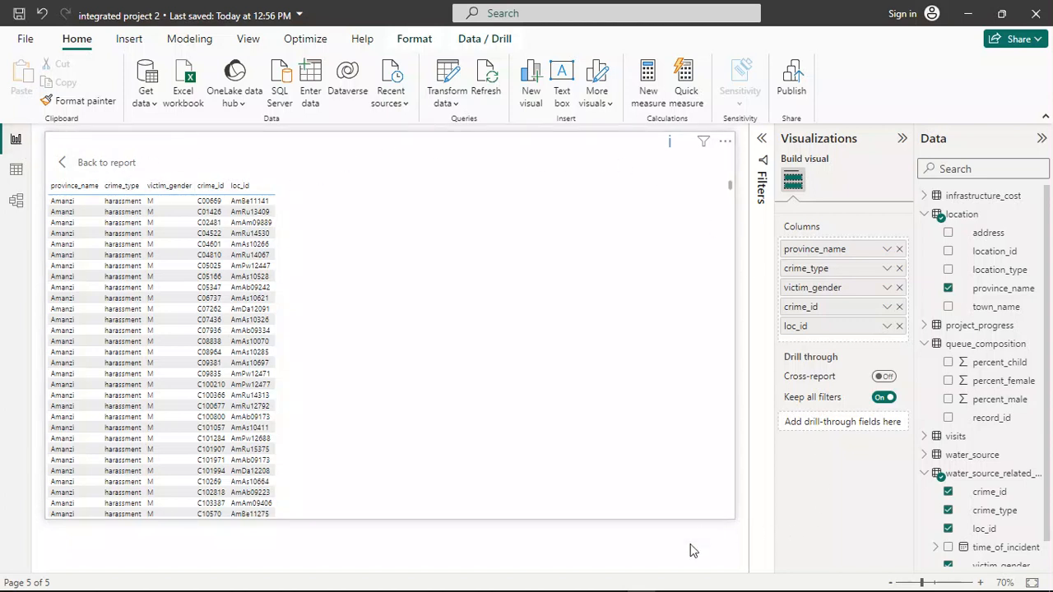
left_click(100, 163)
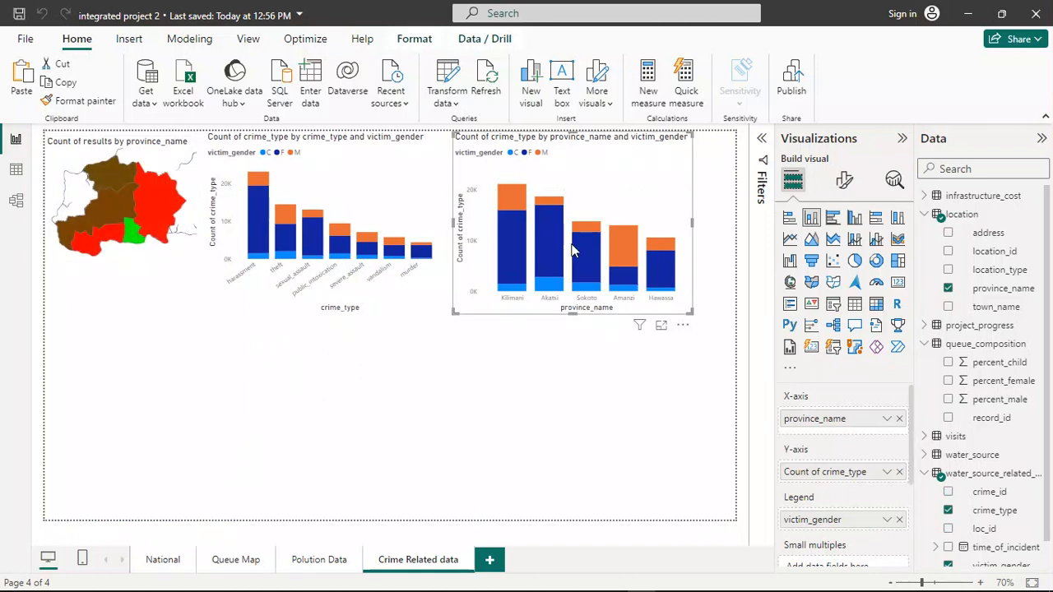
Duplicate the province crime chart, place the copy below the map, and remove province_name from its X-axis.
key("ctrl+v")
left_click_drag(573, 251, 162, 423)
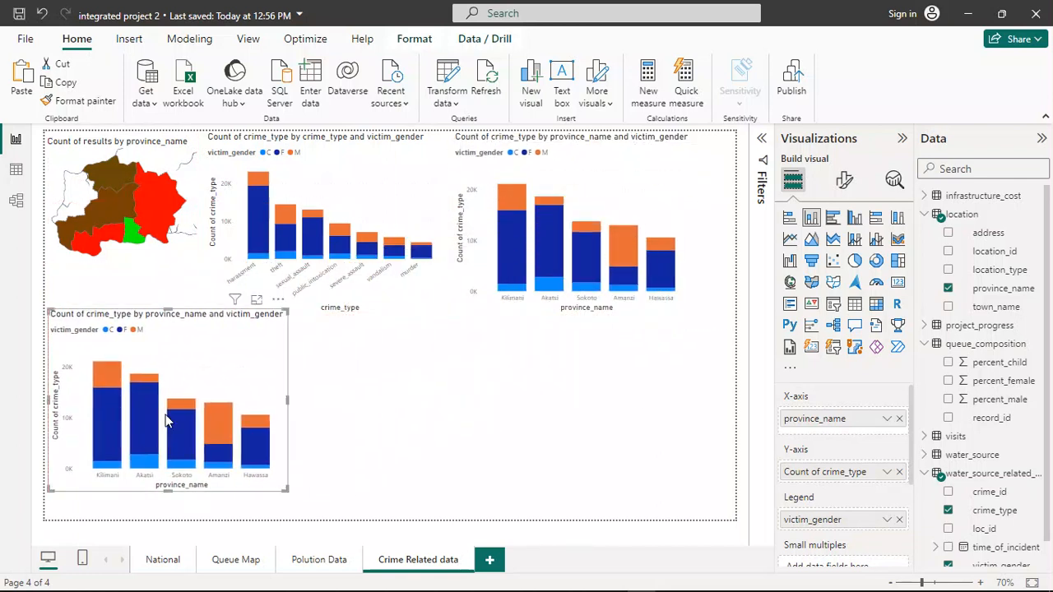
left_click(900, 420)
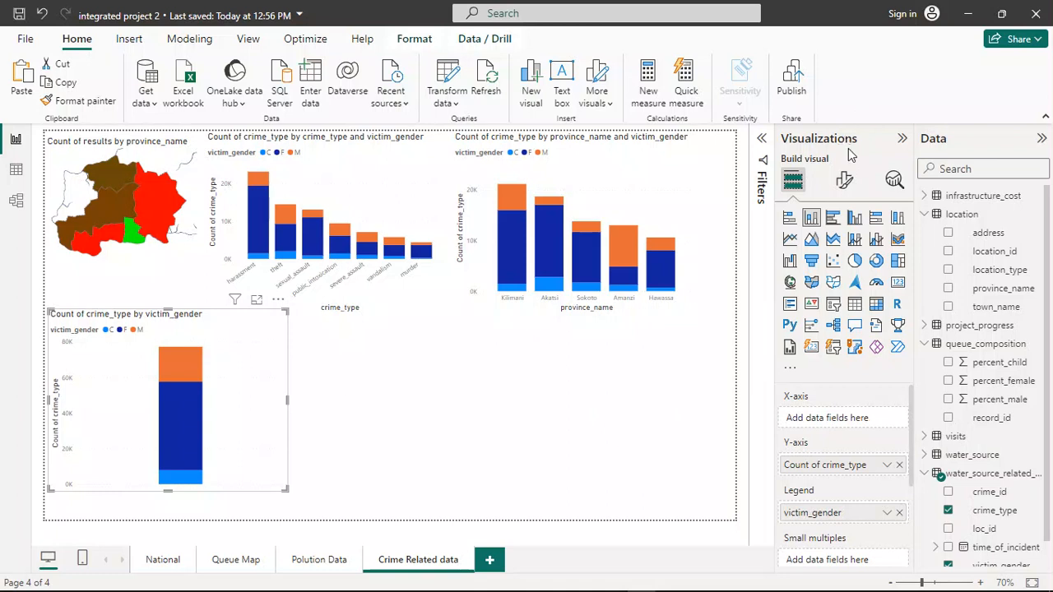
Convert the copied chart to a pie chart with victim_gender as its legend.
left_click(854, 261)
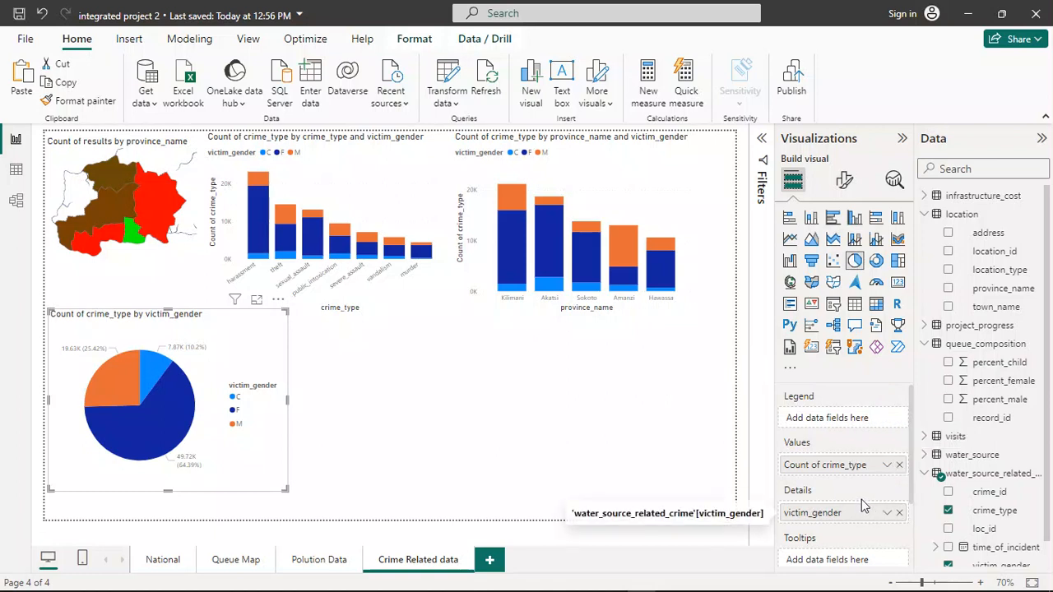
left_click_drag(856, 502, 854, 416)
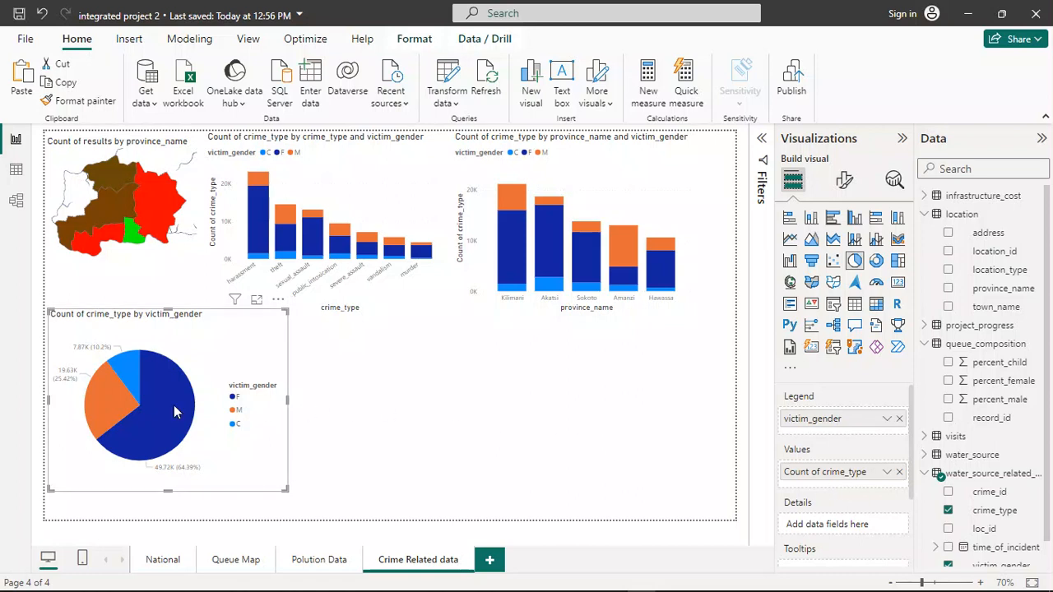
mouse_move(174, 407)
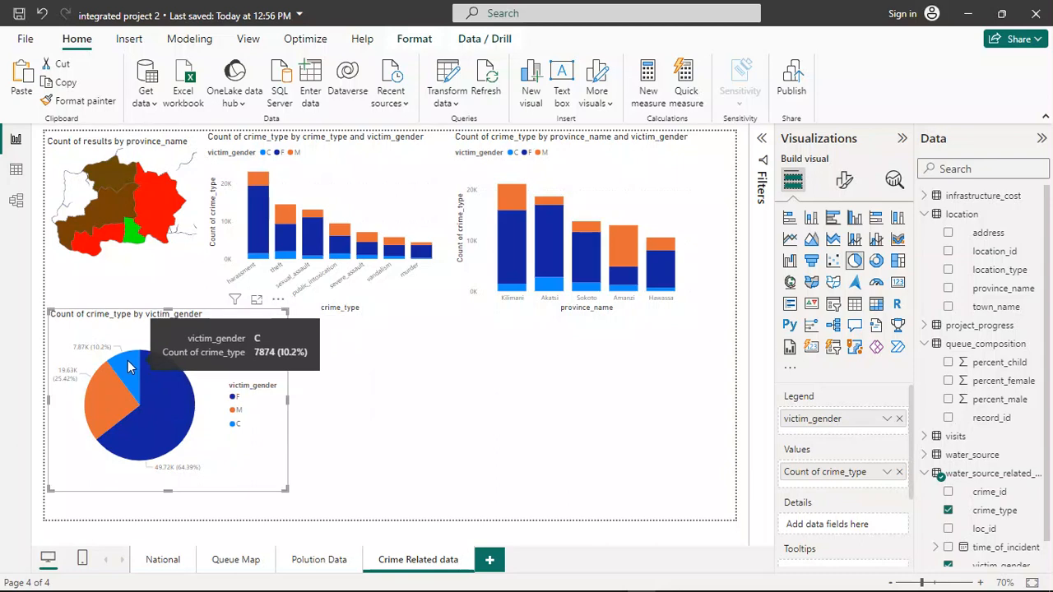
mouse_move(101, 382)
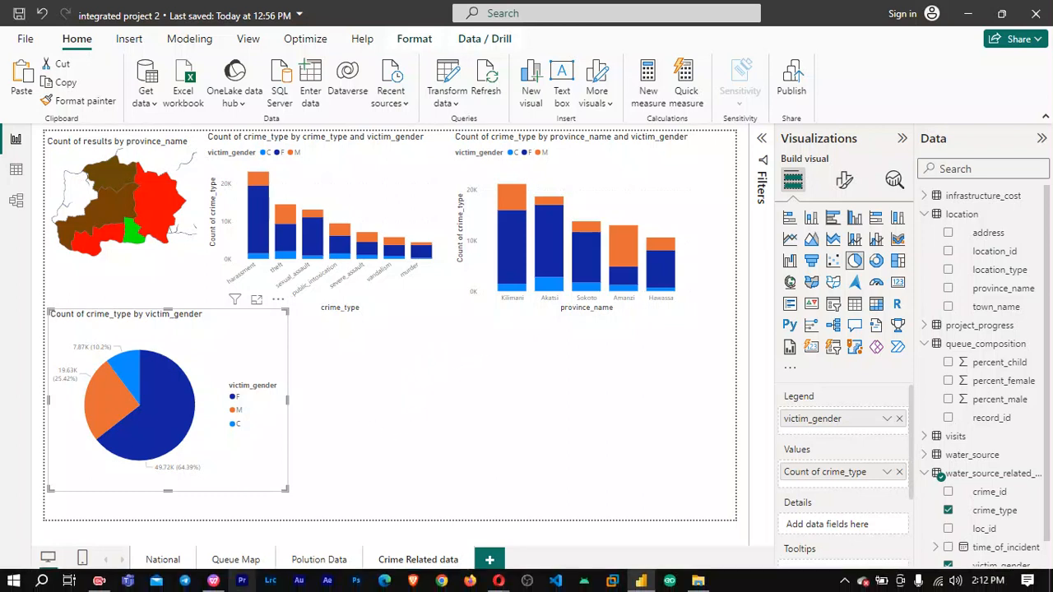
Recheck the required visuals in Part_2 (1).pdf, and add an empty line chart beside the pie chart in Power BI.
left_click(227, 582)
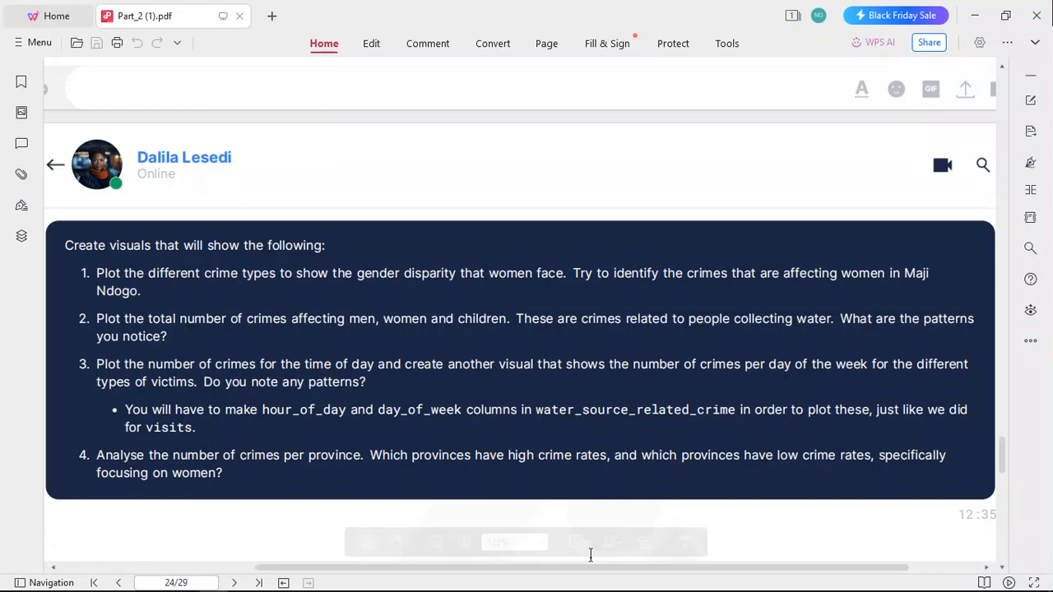
left_click(641, 585)
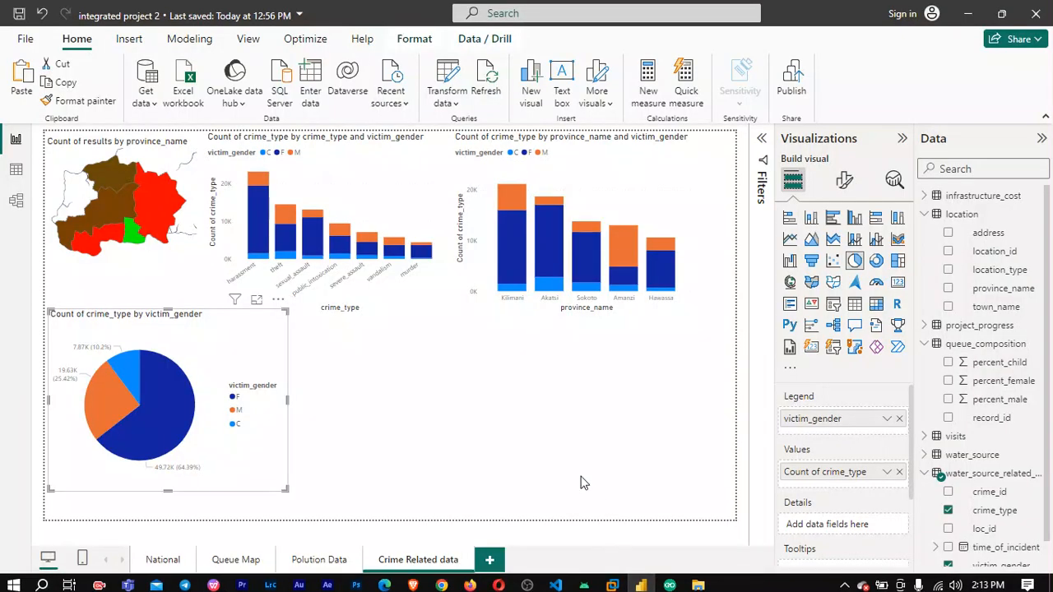
left_click(446, 429)
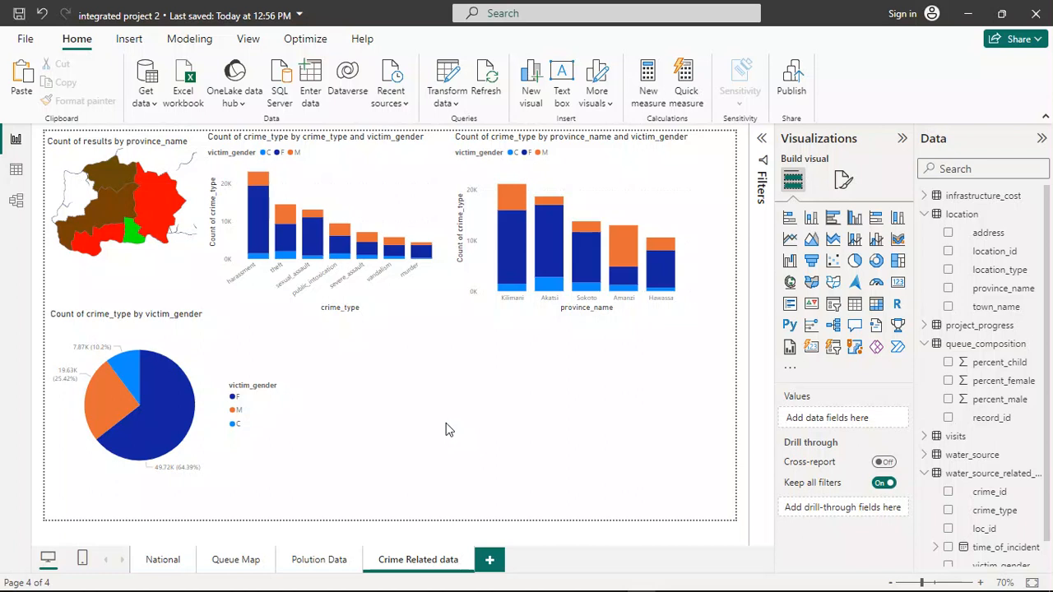
left_click(790, 239)
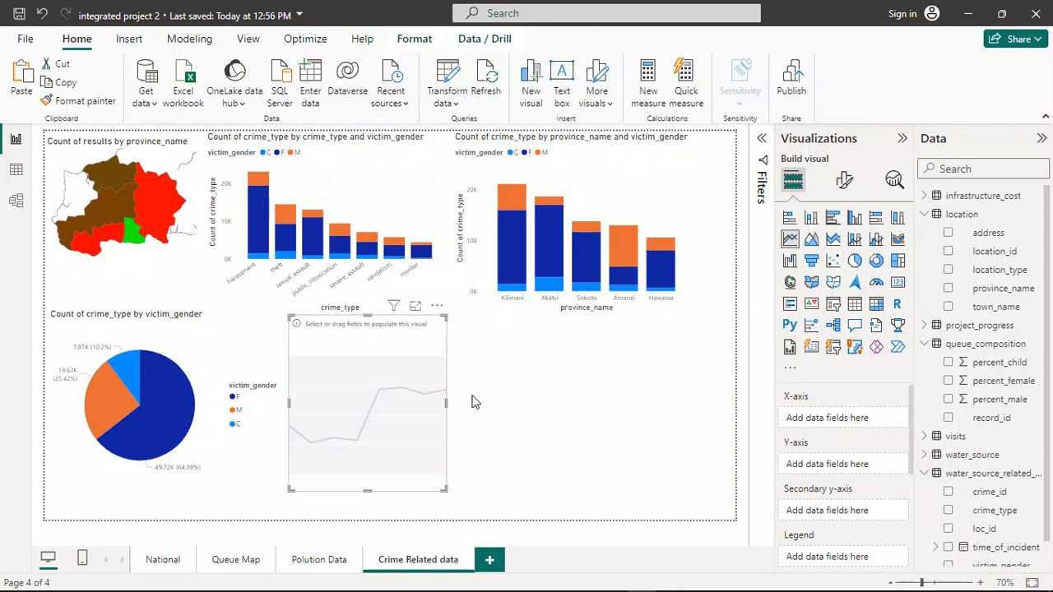
Add an empty clustered column chart below the province chart and shrink it from its upper outer corner.
left_click(580, 409)
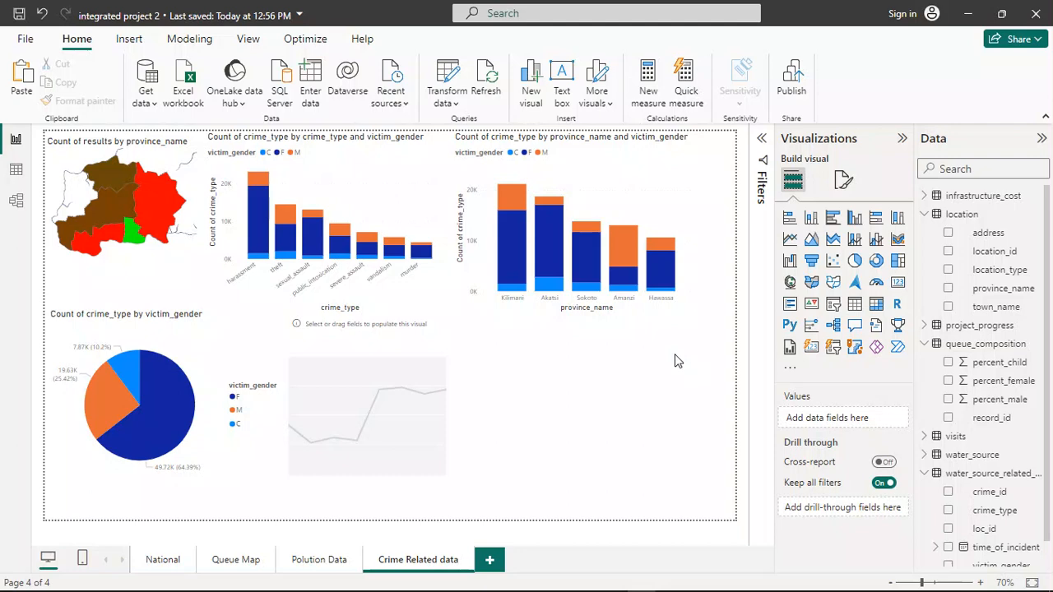
left_click(855, 218)
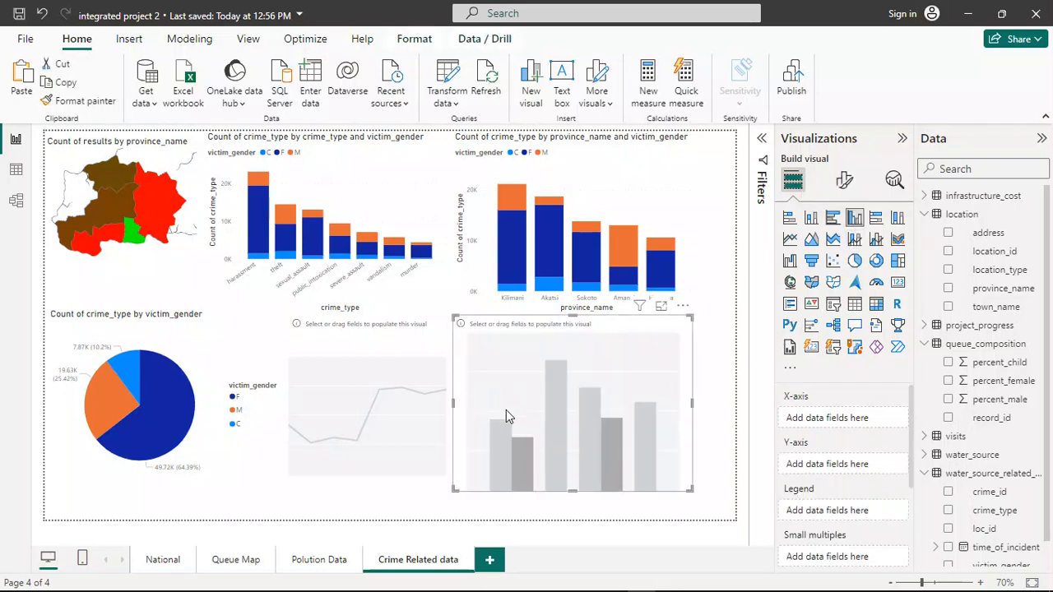
left_click_drag(678, 325, 612, 387)
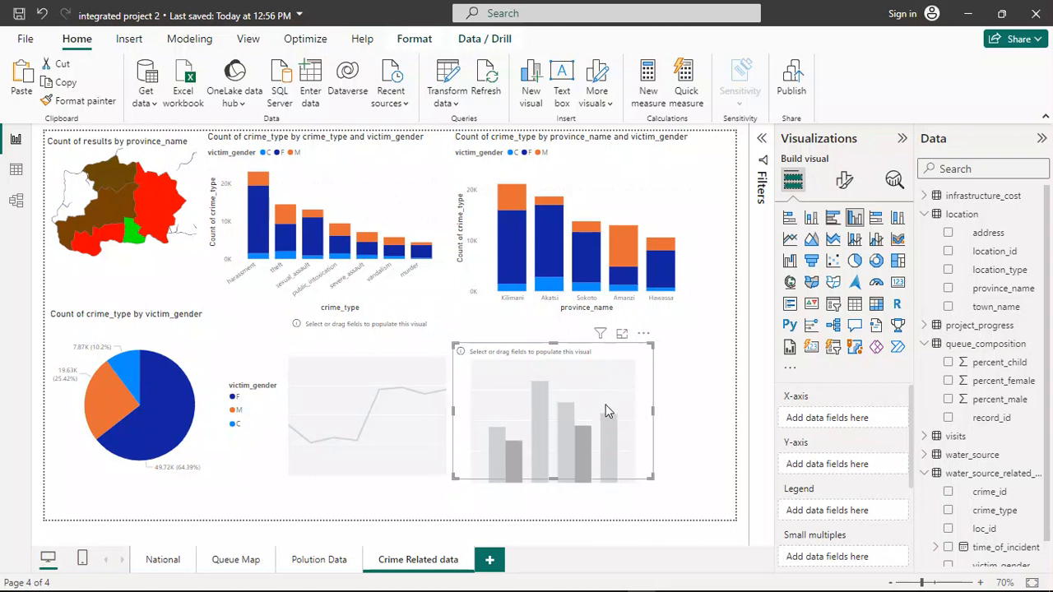
left_click(690, 421)
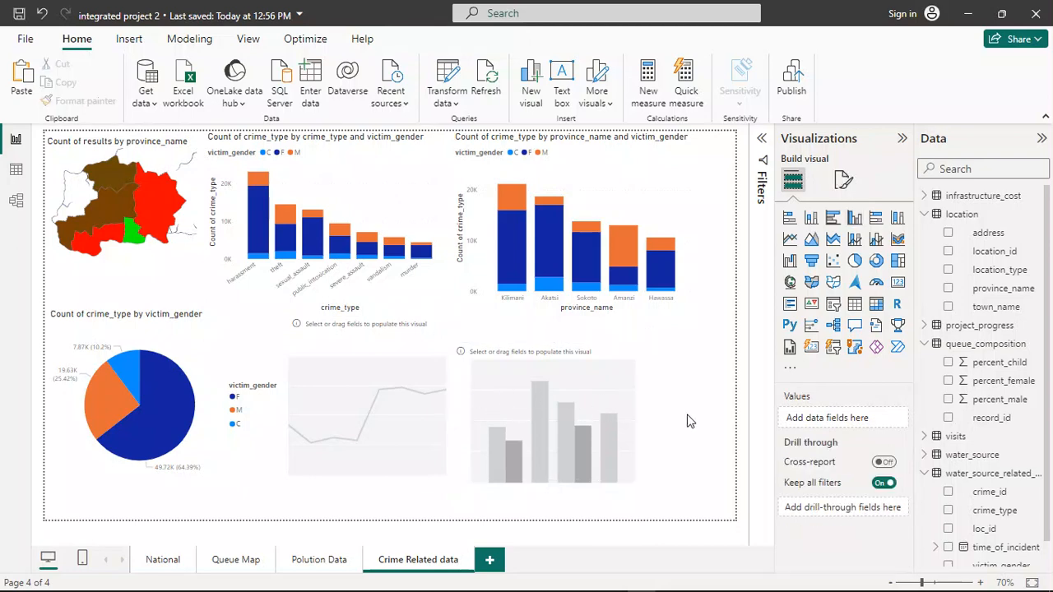
Enlarge the empty line chart slightly in height and width to fill the gap beside the clustered column chart.
left_click(409, 422)
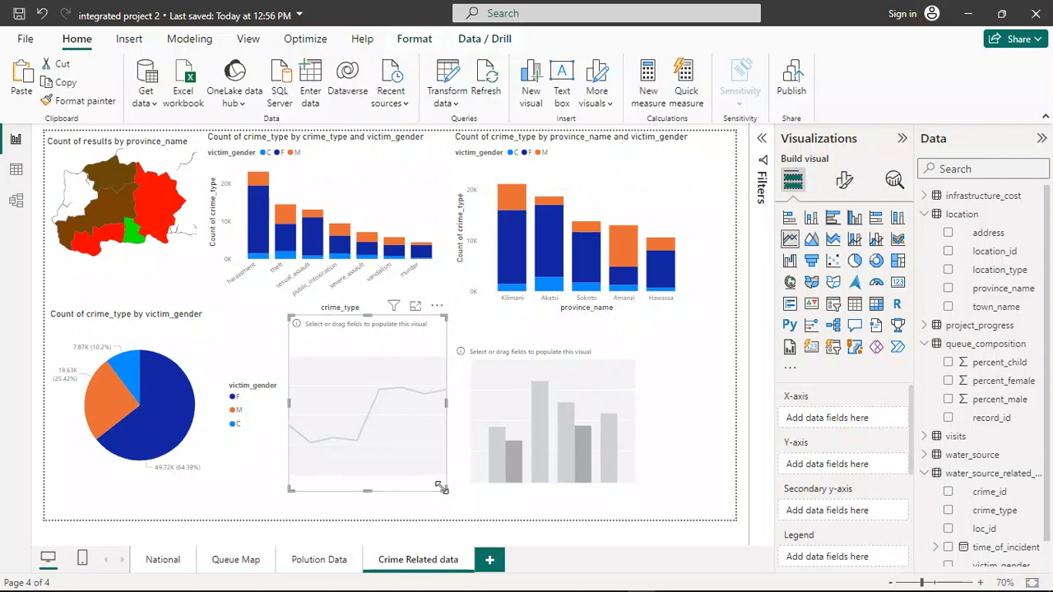
left_click_drag(443, 488, 446, 497)
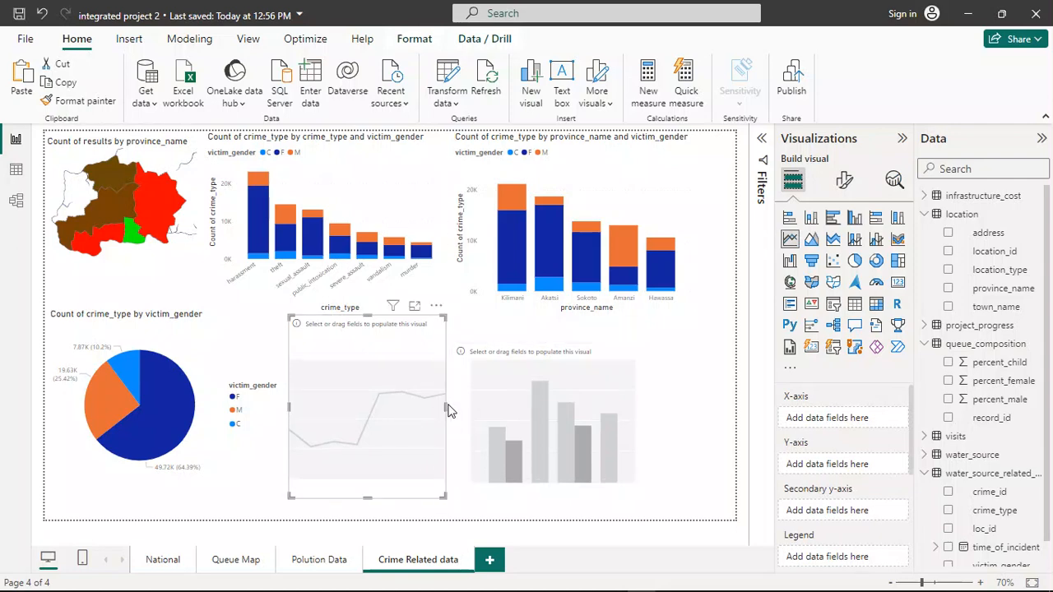
left_click_drag(448, 409, 457, 412)
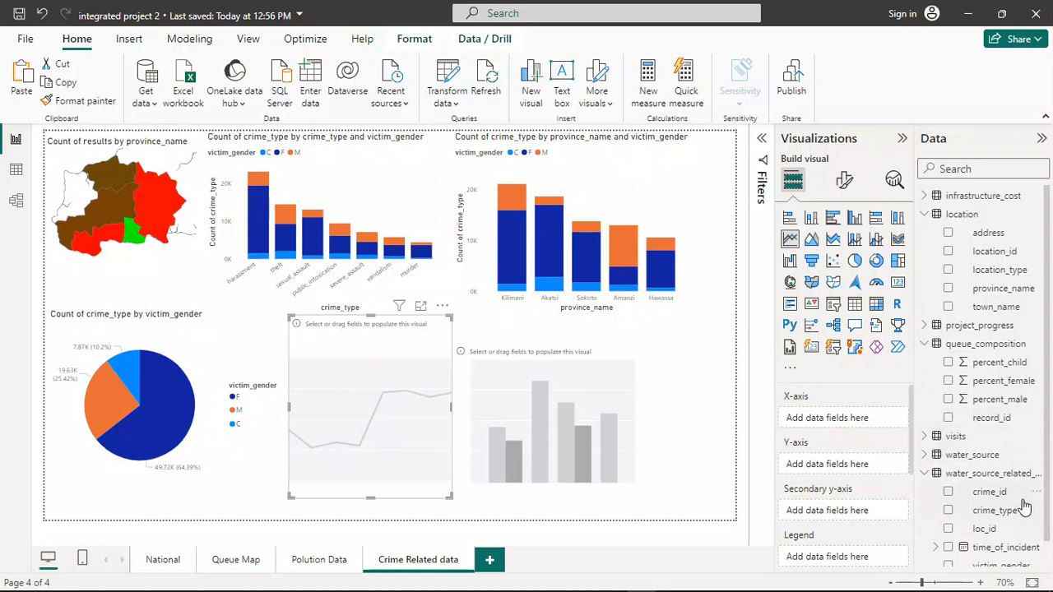
Plot the count of crime_type on the line chart's Y-axis and locate time_of_incident in the water_source_related_crime table.
left_click_drag(1019, 514, 1012, 510)
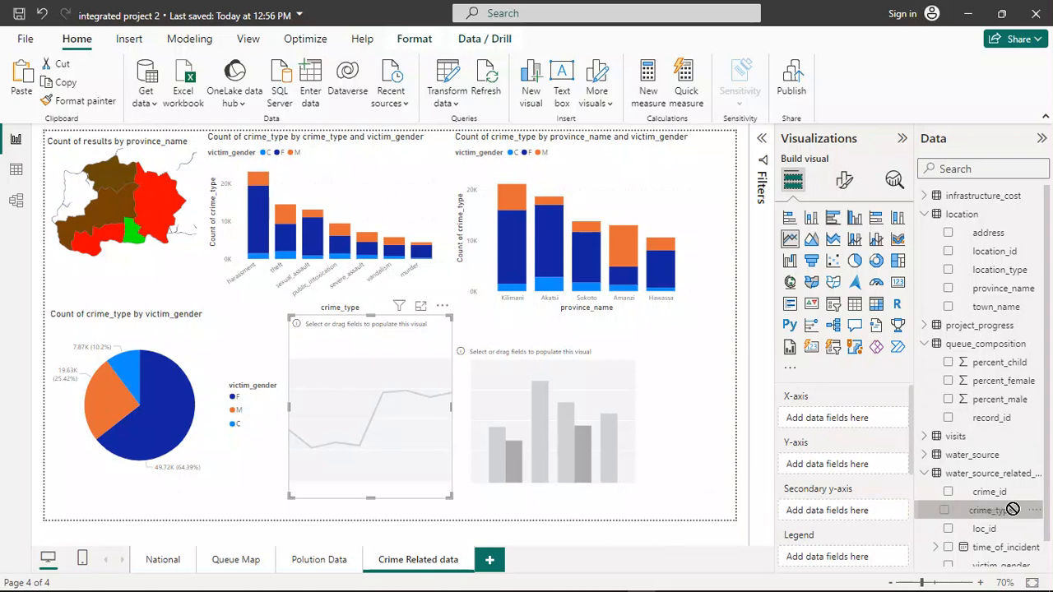
left_click_drag(1012, 511, 850, 466)
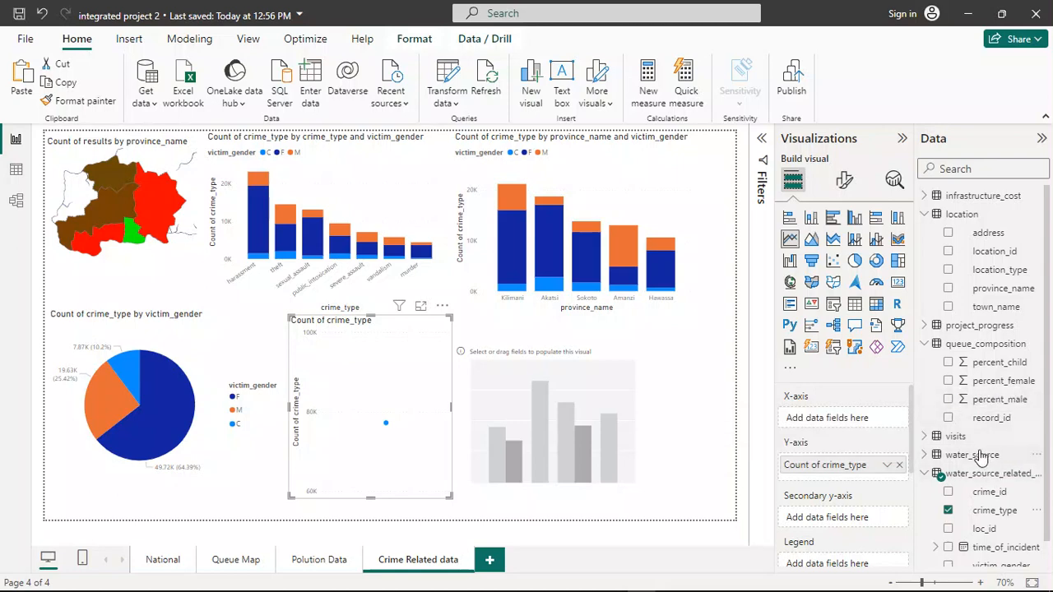
scroll(996, 425, "down", 1)
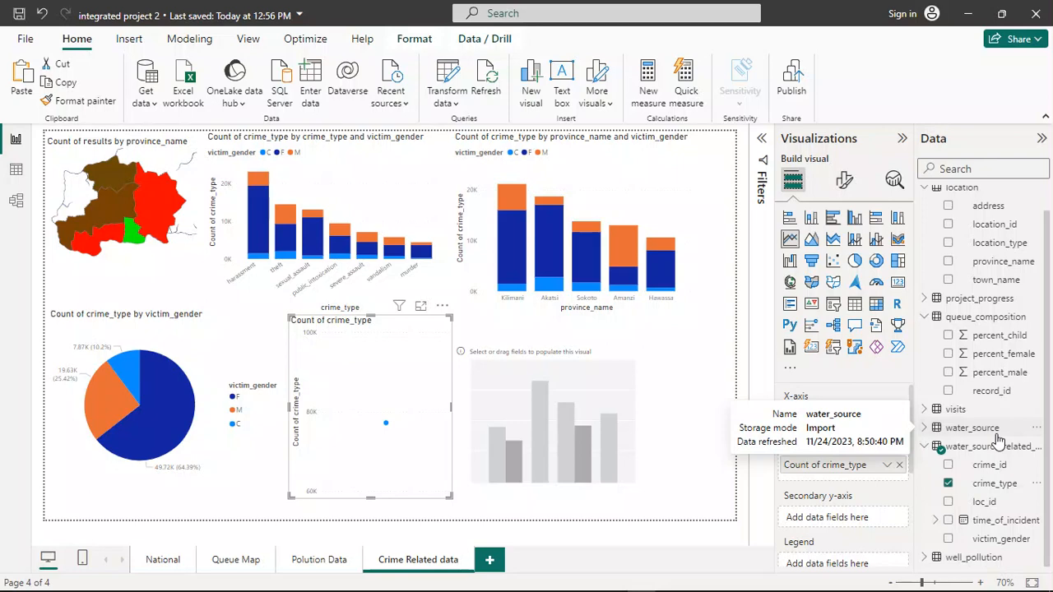
scroll(997, 441, "up", 1)
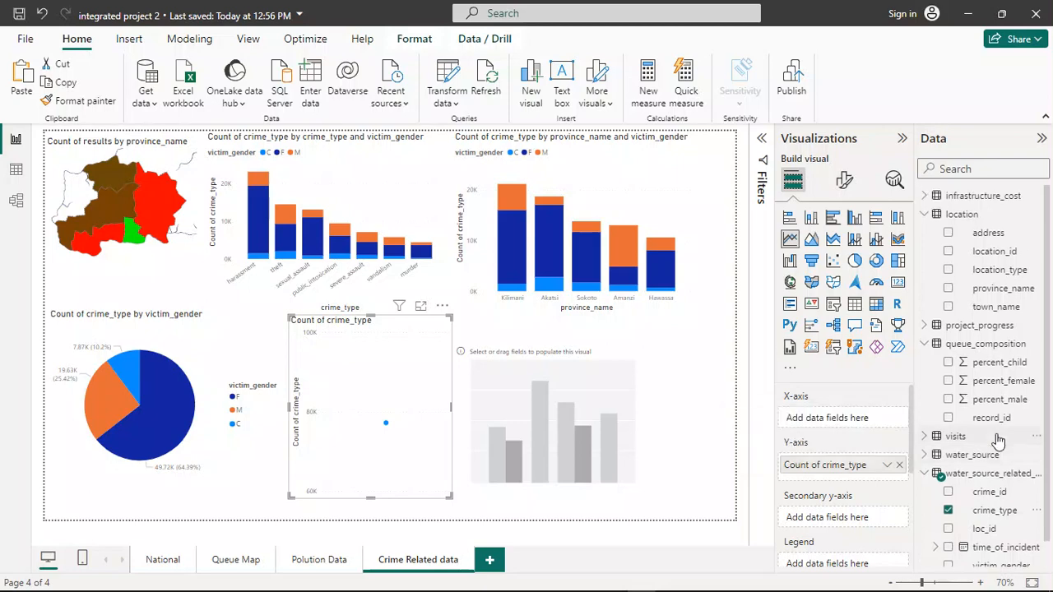
scroll(999, 440, "down", 1)
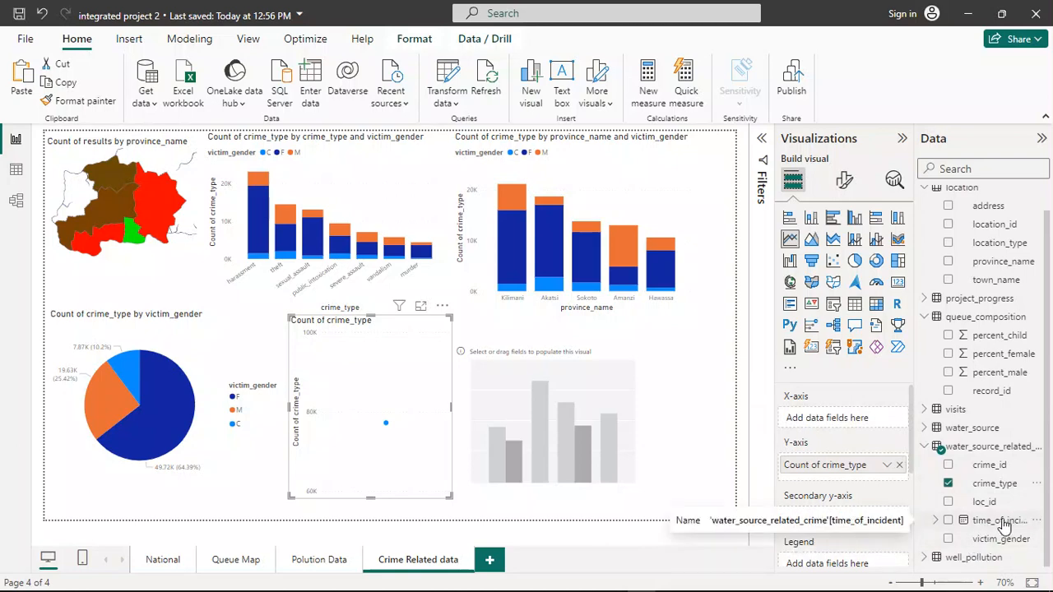
Recheck in Part_2 (1).pdf which time columns water_source_related_crime needs, and return to the Power BI report.
left_click(940, 522)
left_click(940, 522)
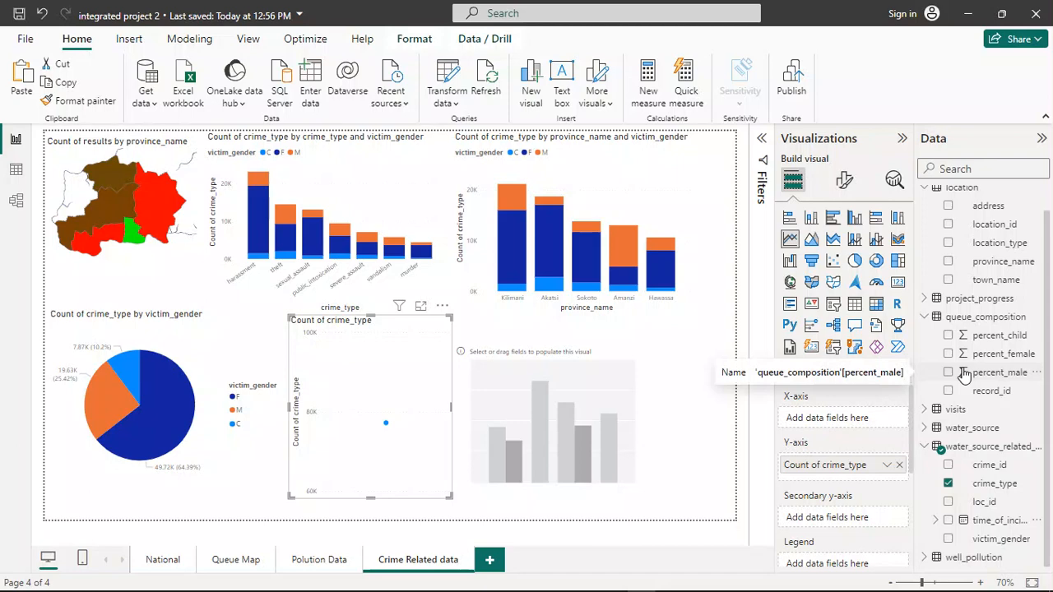
mouse_move(527, 589)
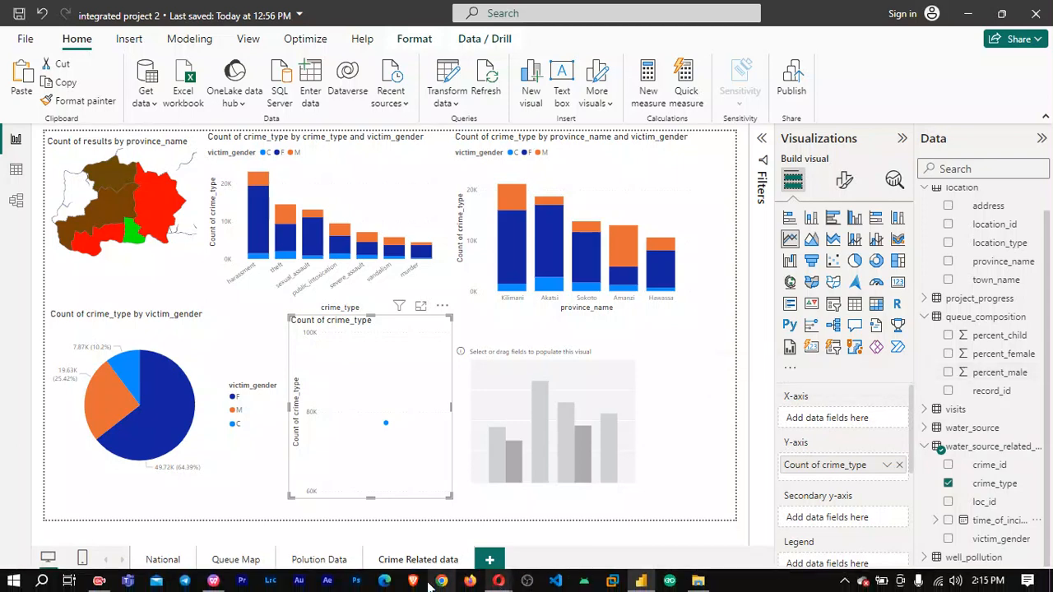
left_click(215, 582)
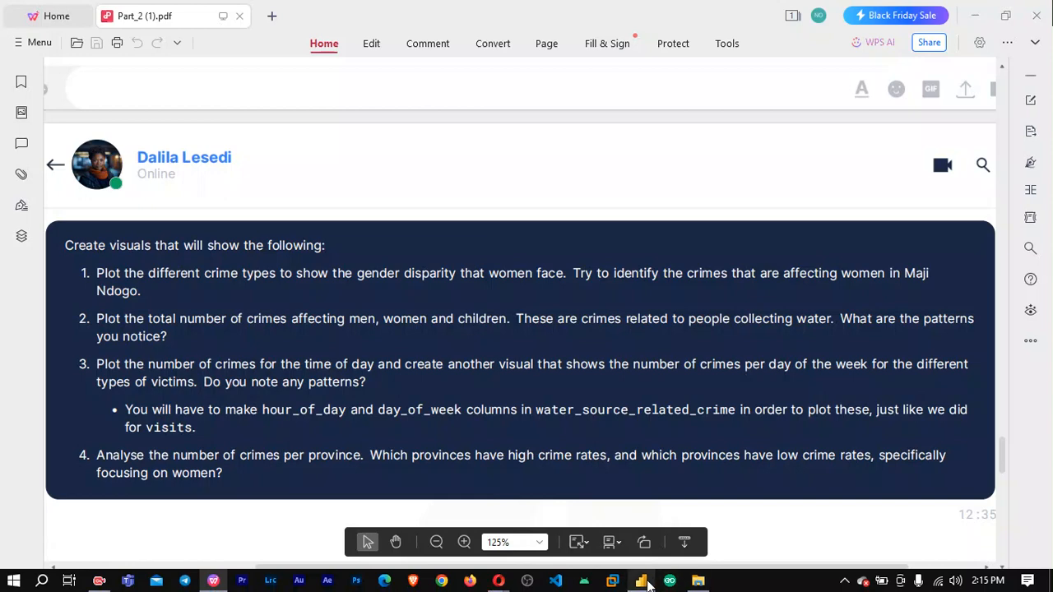
mouse_move(647, 582)
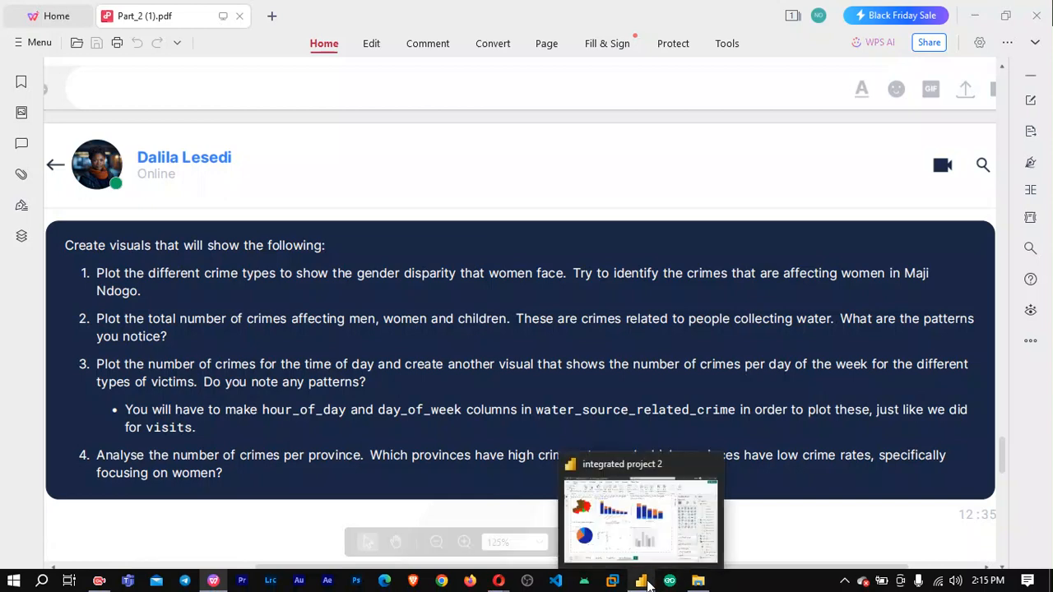
left_click(649, 586)
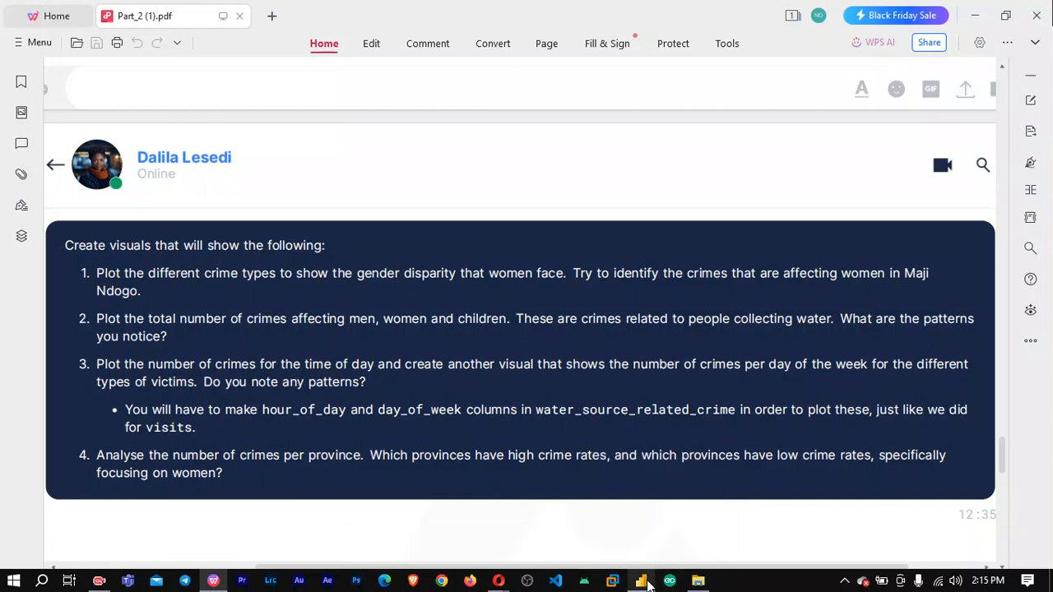
left_click(646, 583)
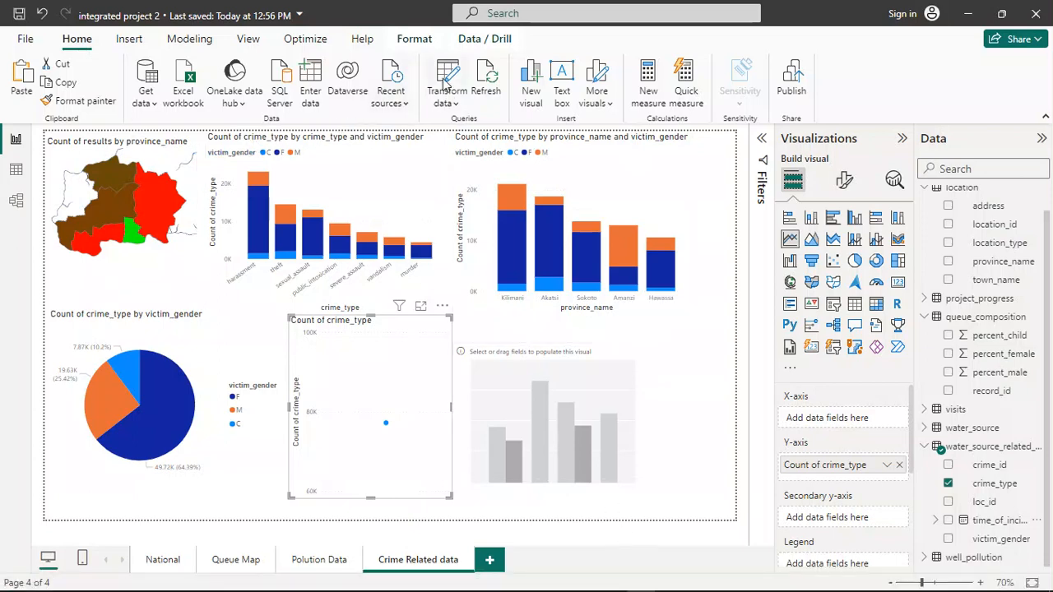
left_click(445, 82)
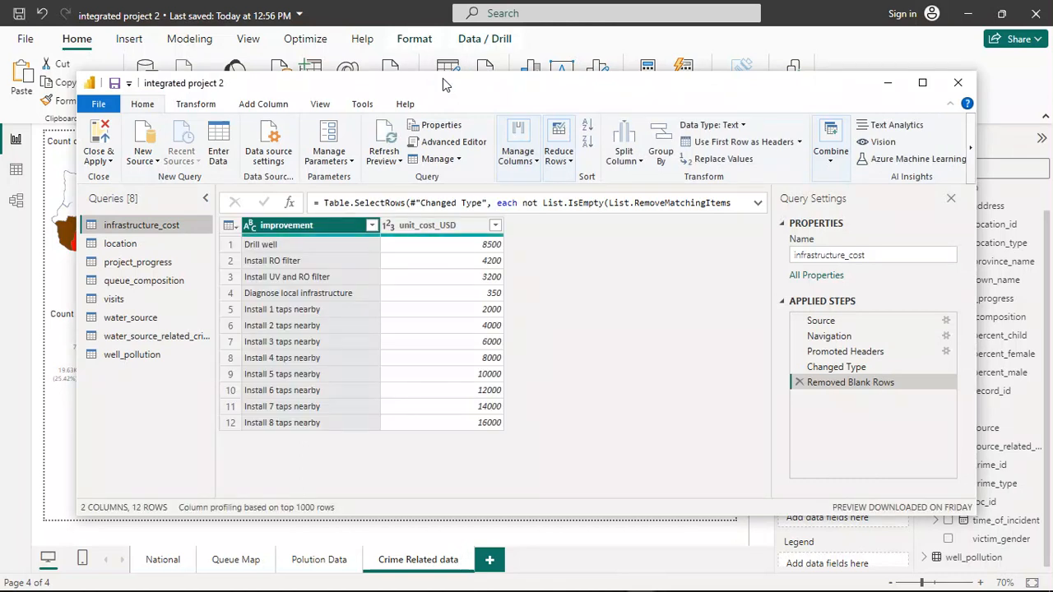
left_click(957, 84)
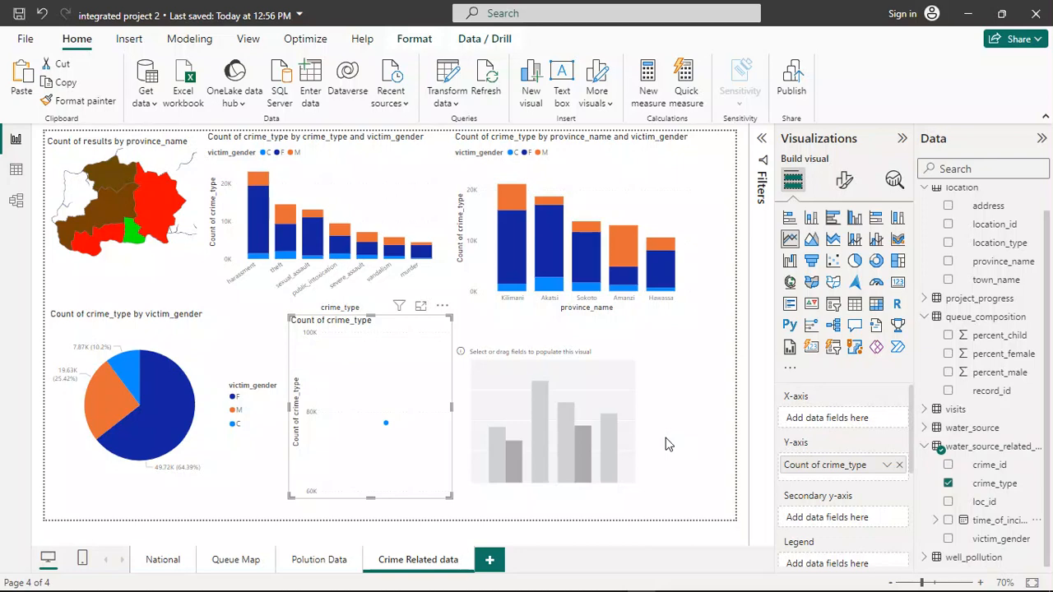
left_click(198, 372)
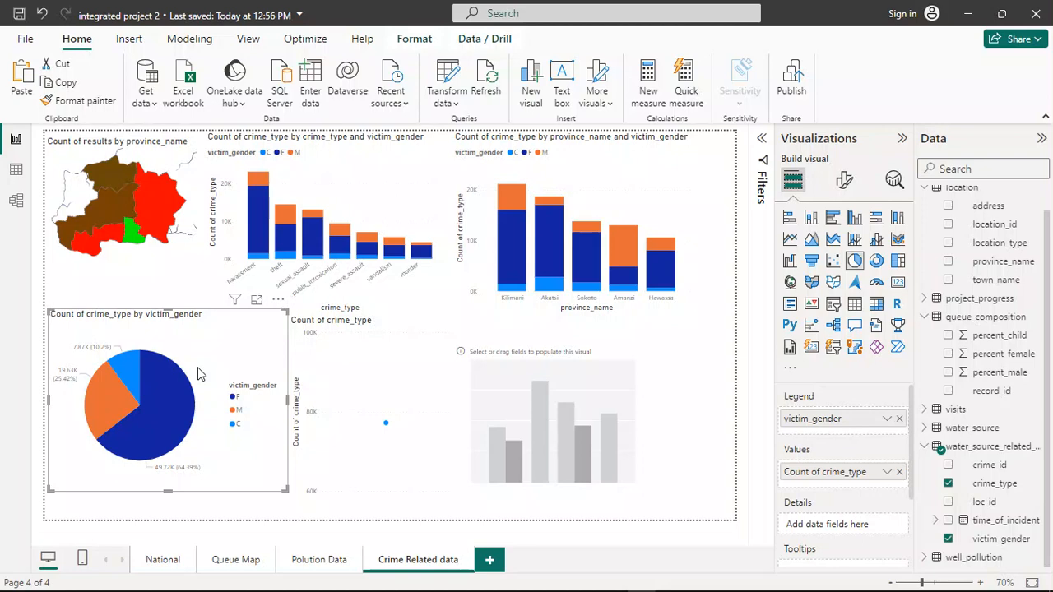
Open the water_source_related_crime query in Power Query Editor and add a Name of Day column derived from time_of_incident.
left_click(449, 74)
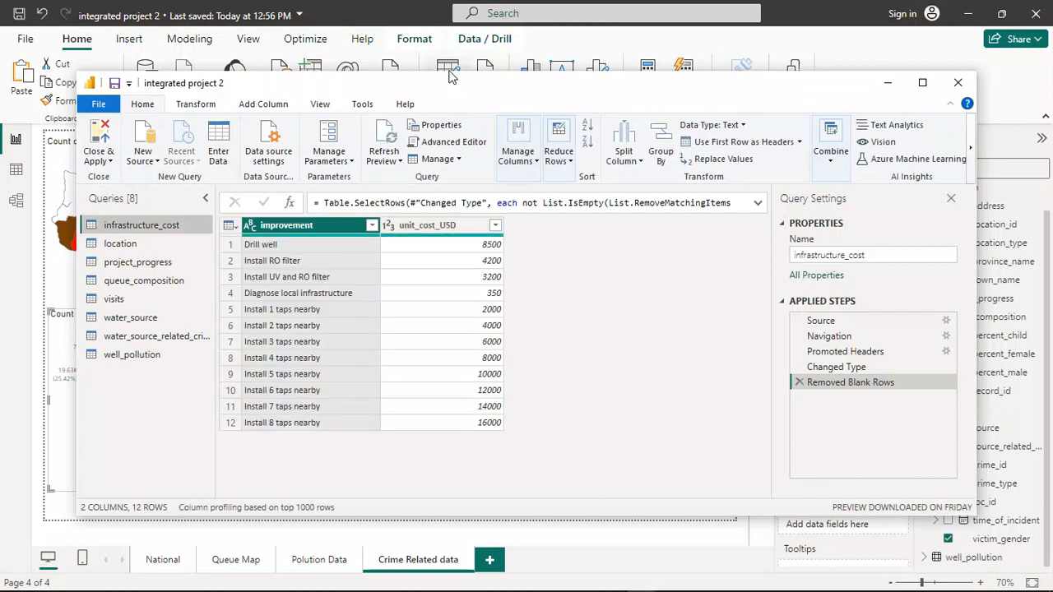
double_click(164, 336)
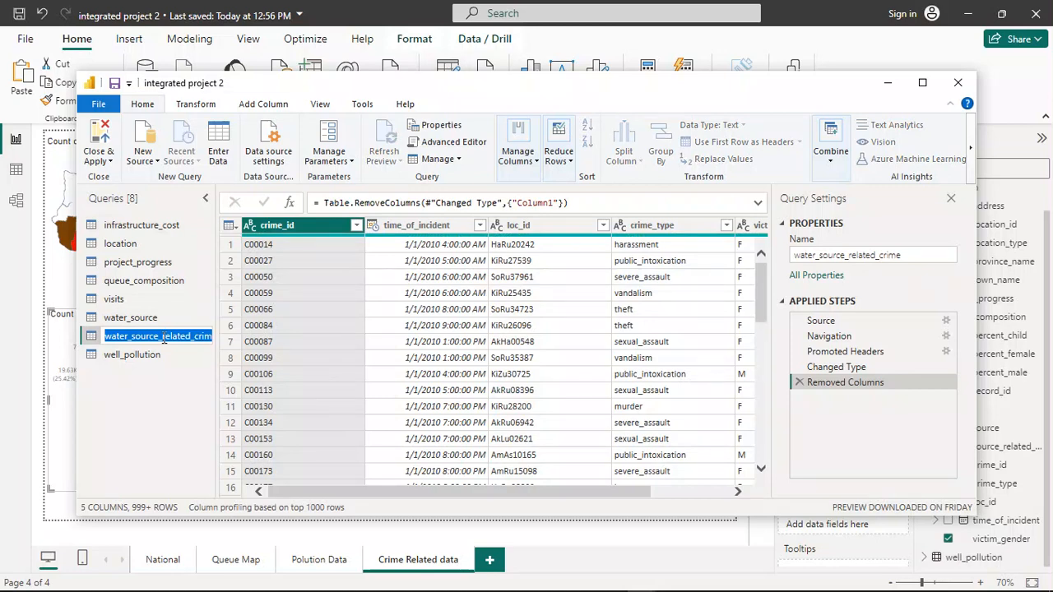
left_click(440, 231)
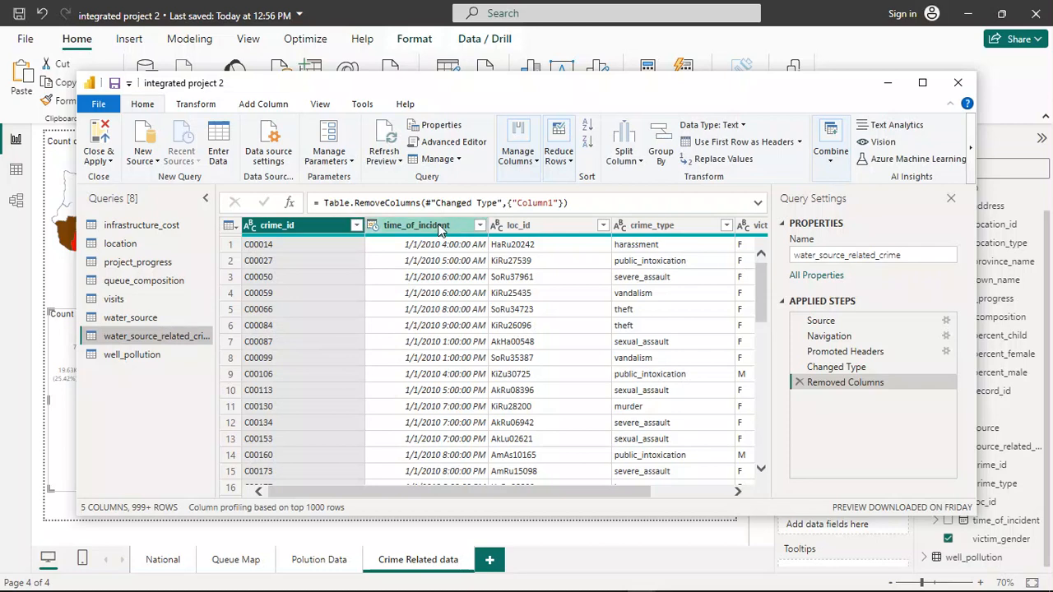
left_click(440, 231)
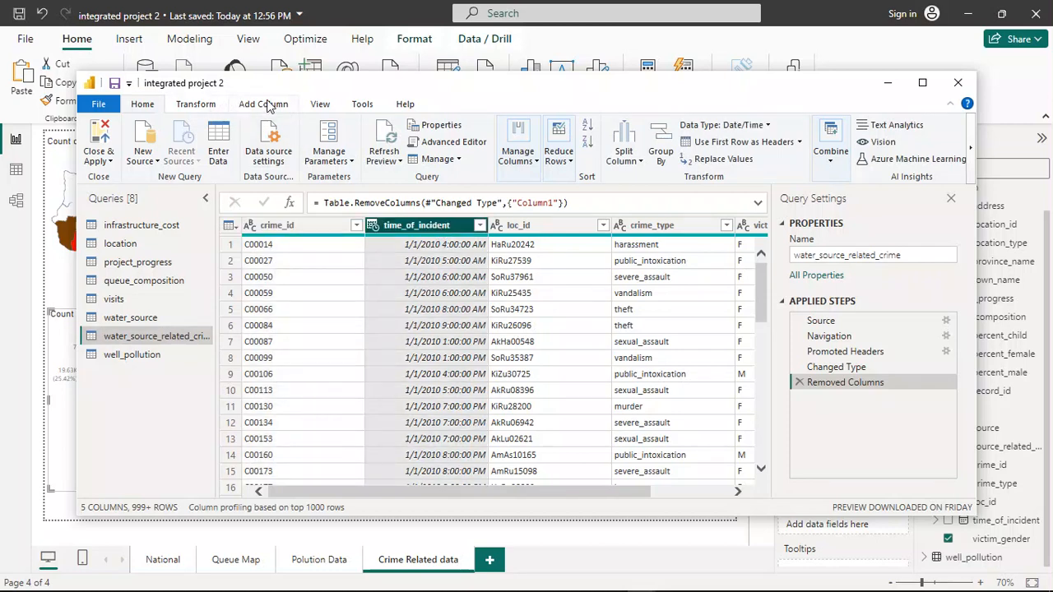
left_click(265, 105)
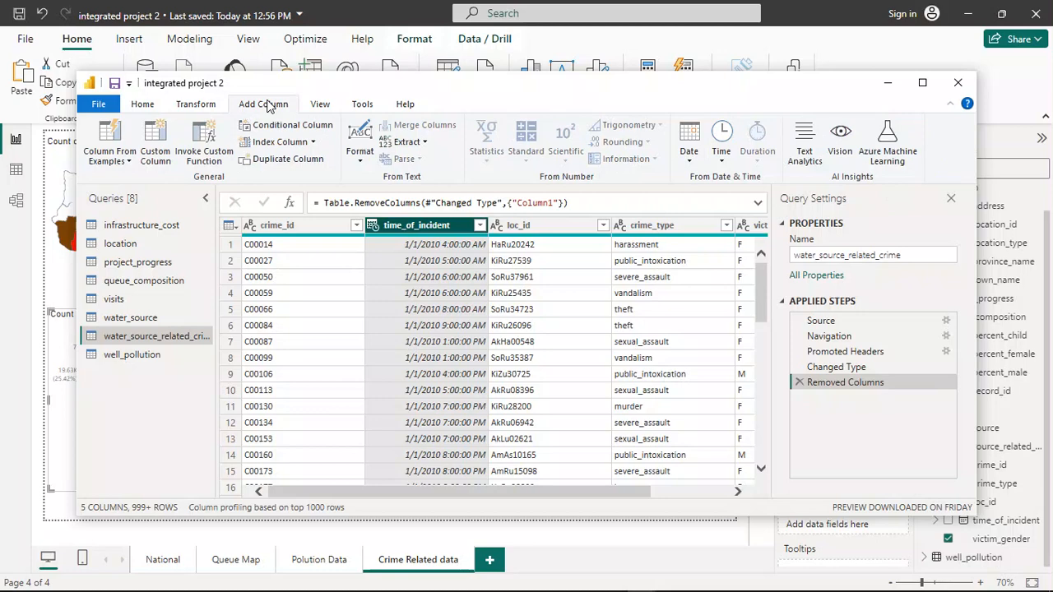
left_click(689, 156)
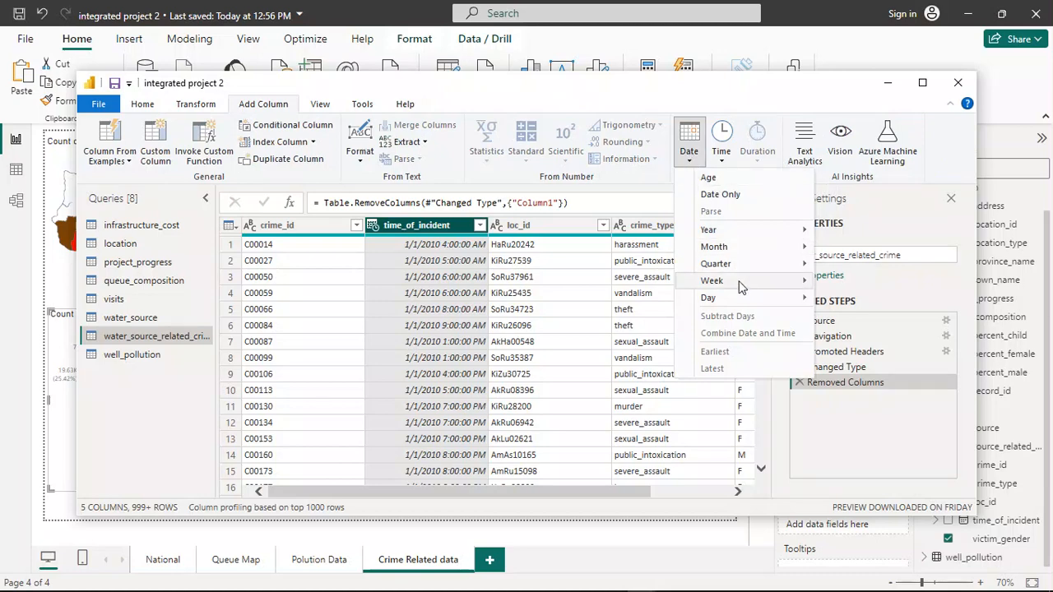
mouse_move(738, 302)
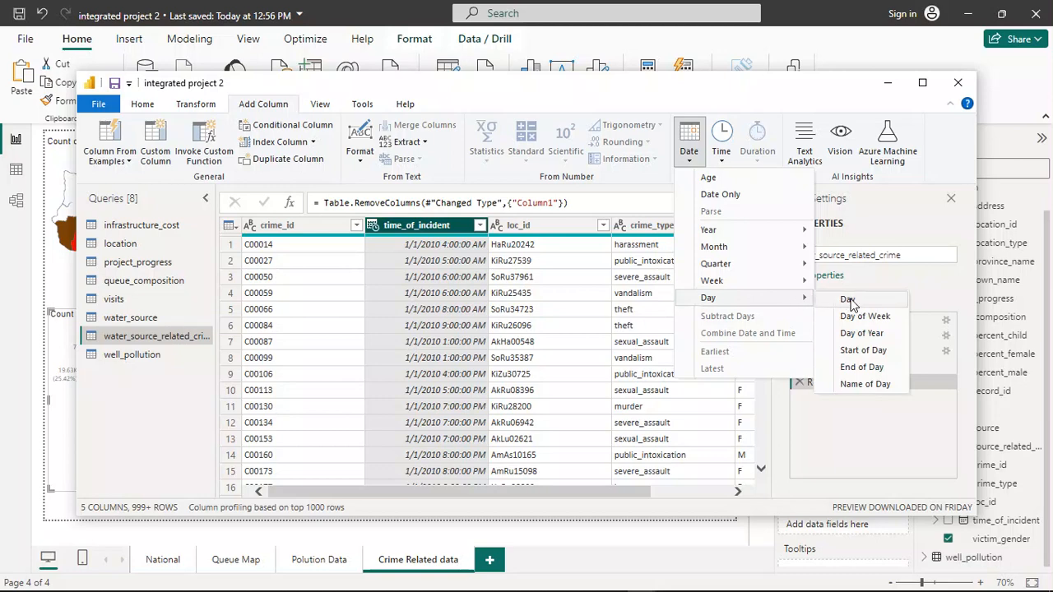
left_click(866, 385)
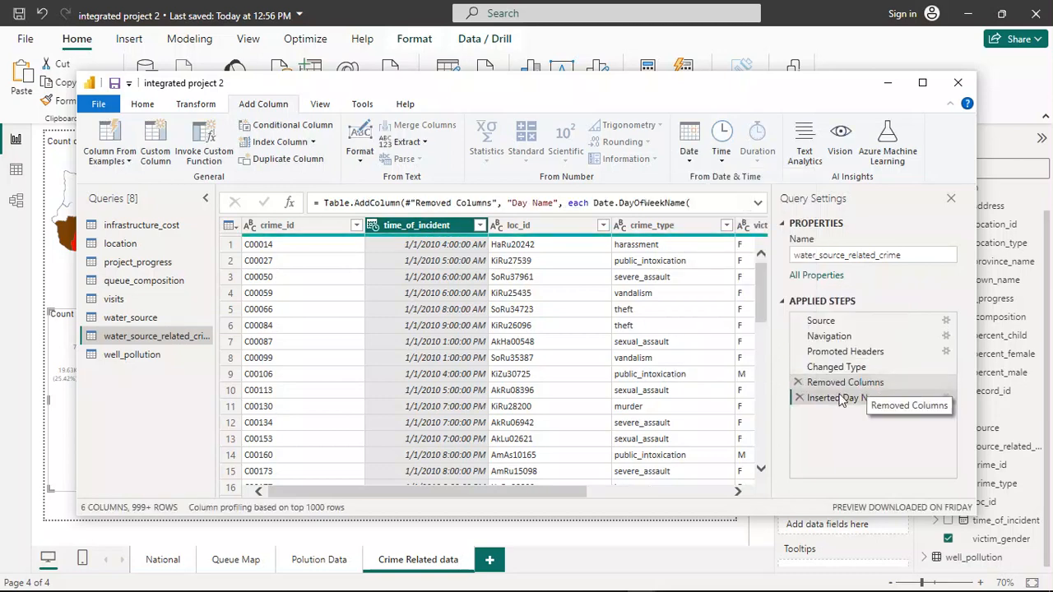
left_click_drag(501, 492, 654, 504)
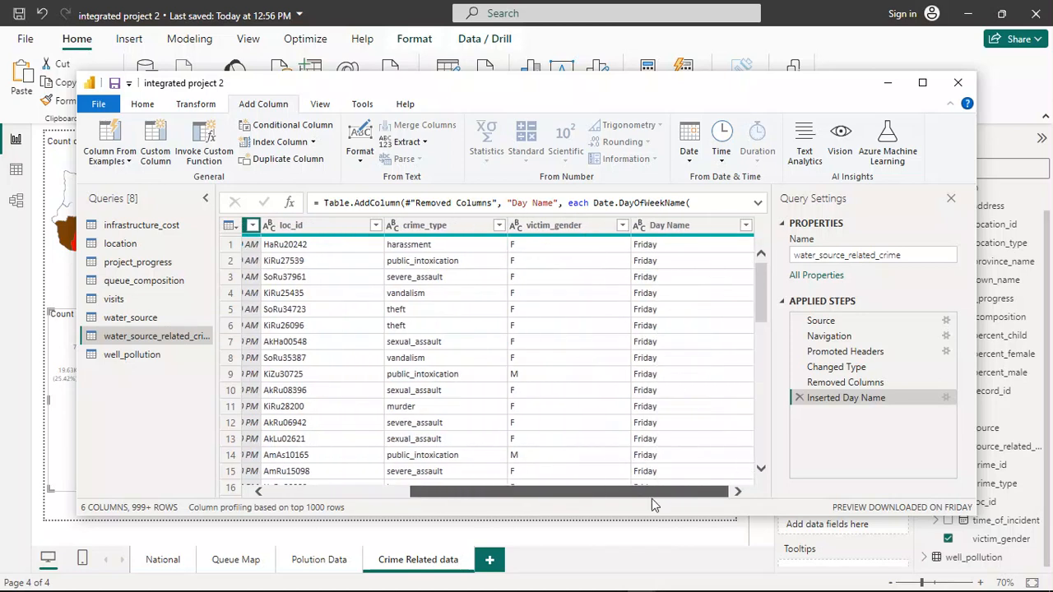
Rename the added Day Name column in water_source_related_crime as name_name.
left_click(682, 229)
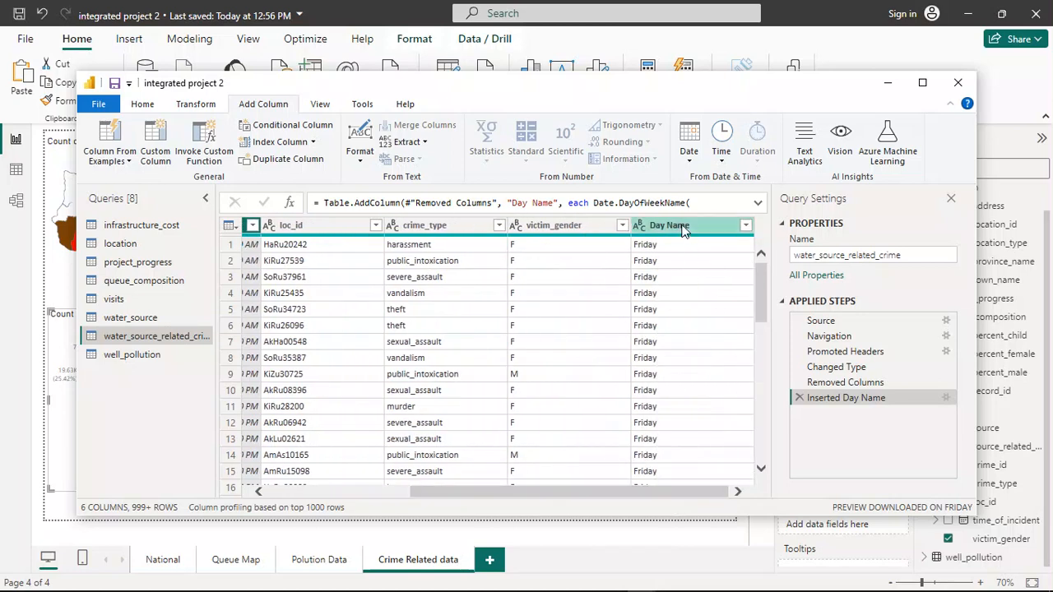
right_click(683, 229)
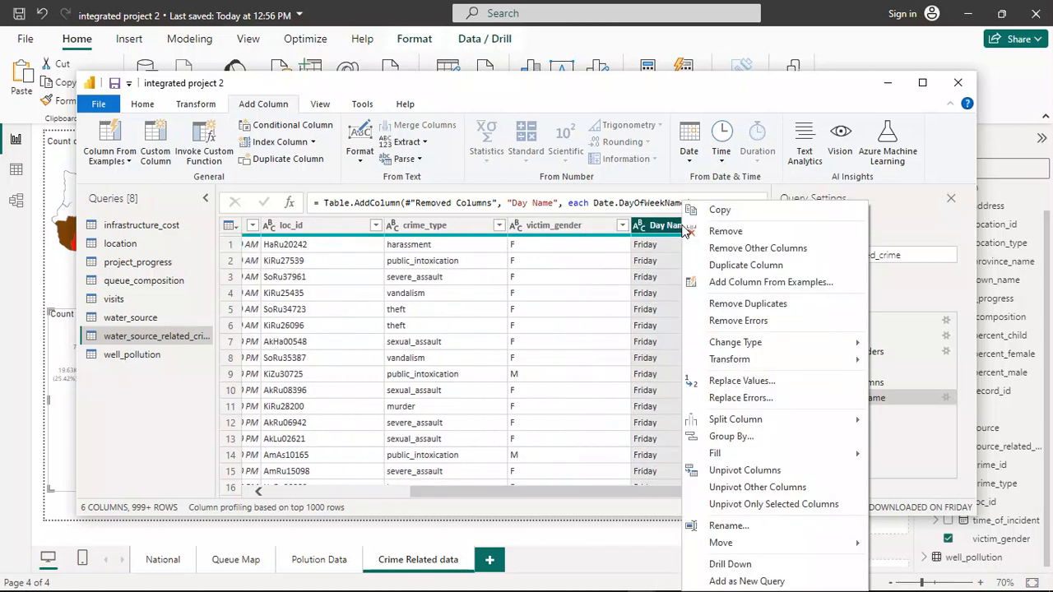
left_click(758, 532)
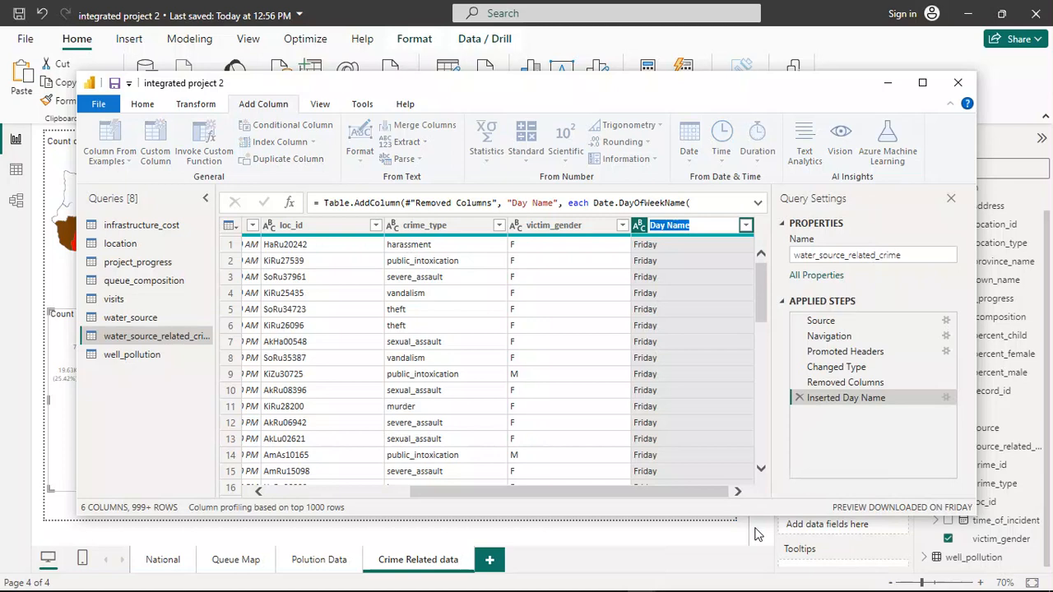
type("name")
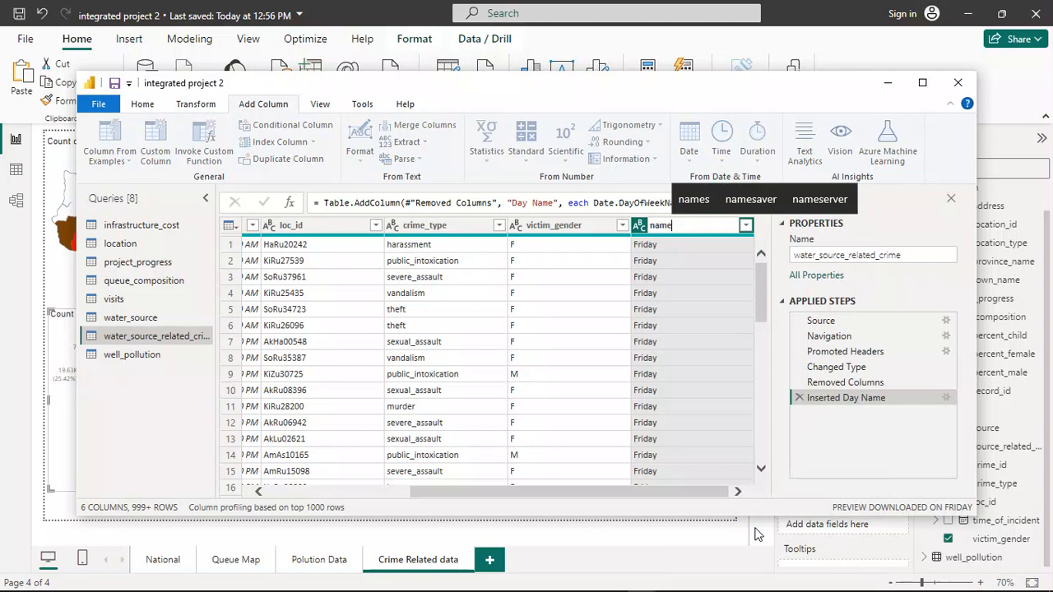
key("Return")
type("_name")
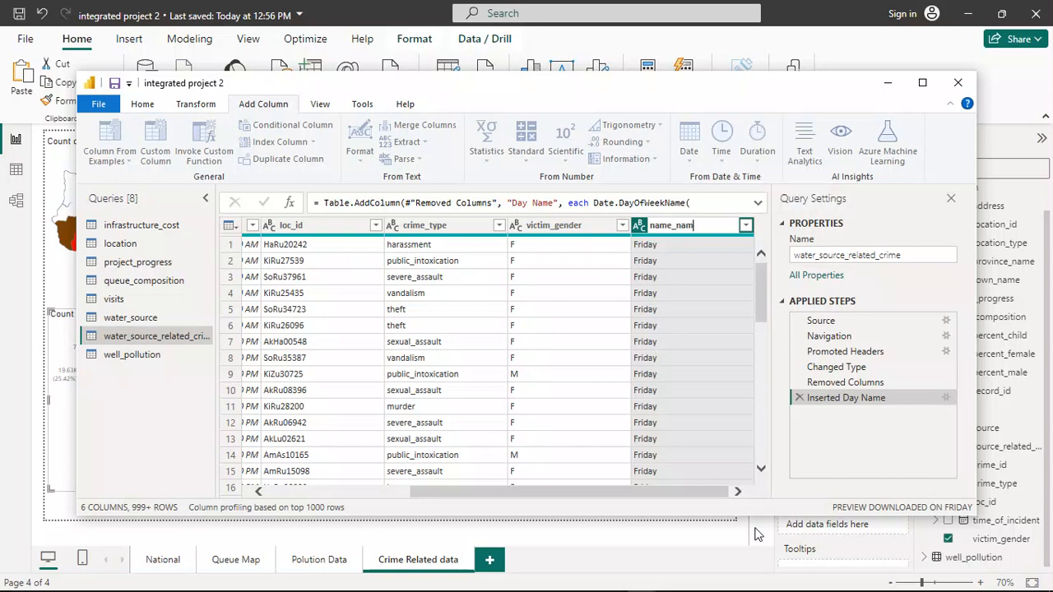
key("Return")
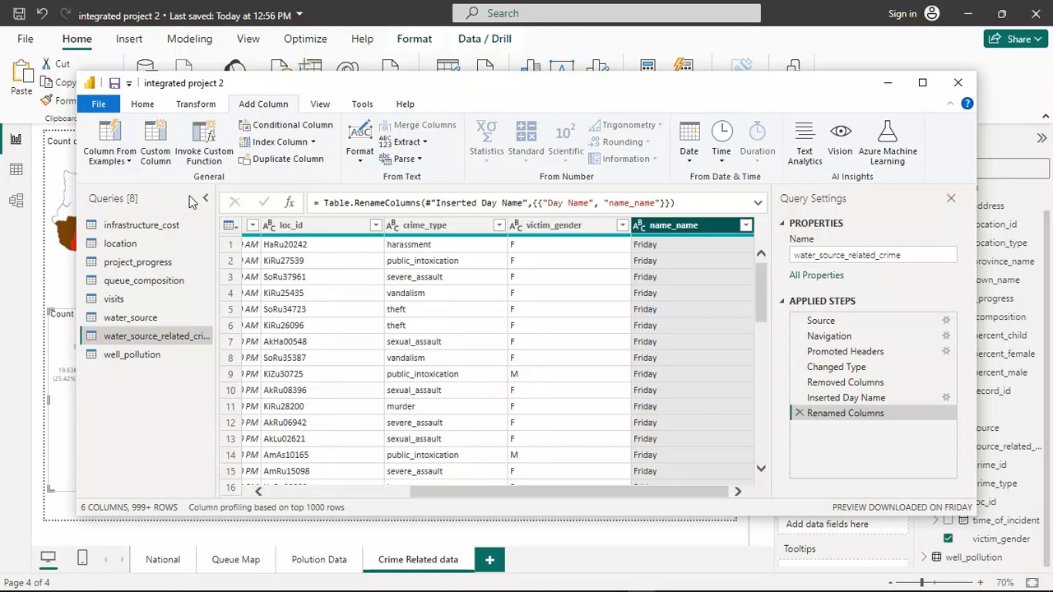
Rename the day name column of water_source_related_crime as day_of_week.
right_click(694, 225)
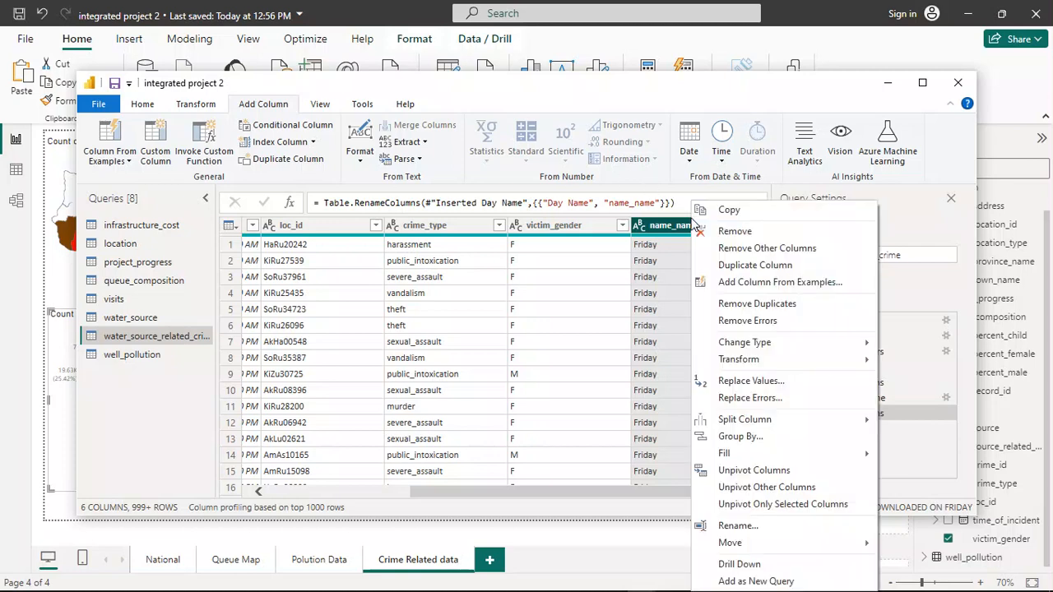
left_click(786, 526)
left_click(709, 228)
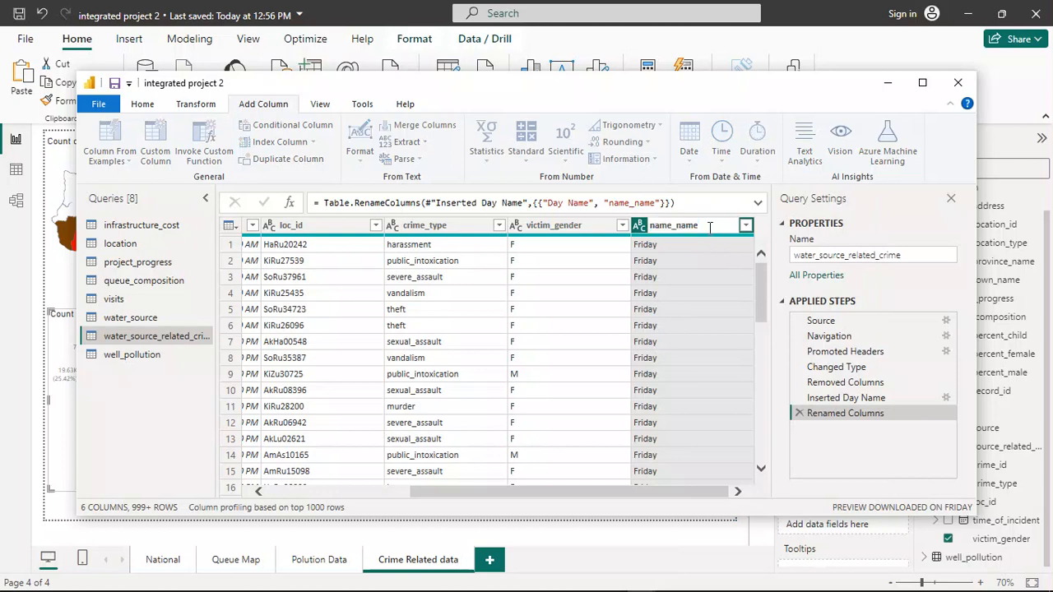
key("BackSpace")
key("BackSpace")
key("BackSpace")
key("BackSpace")
type("day")
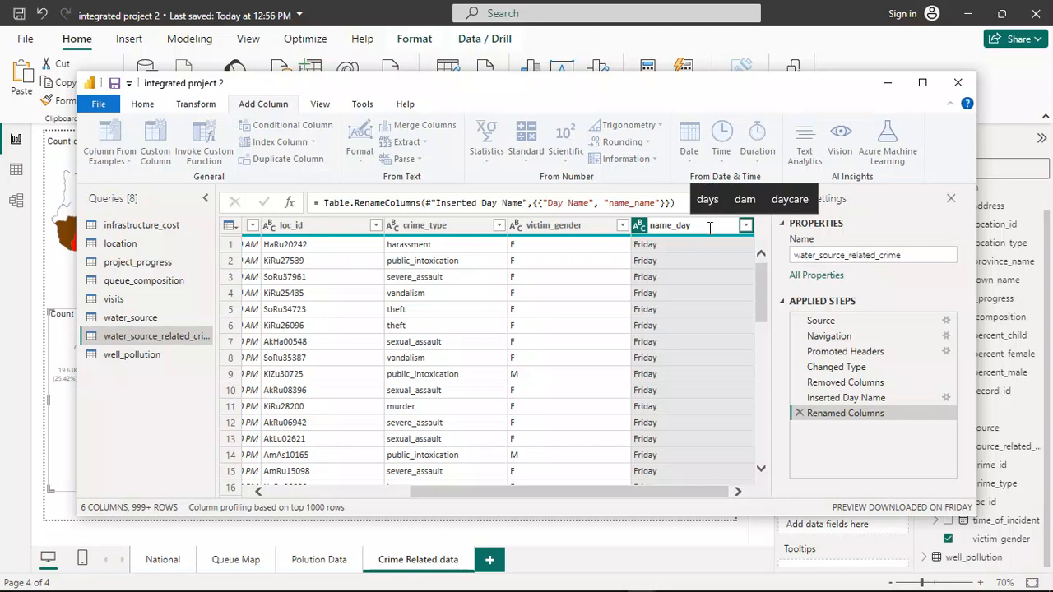
key("BackSpace")
key("BackSpace")
key("BackSpace")
key("BackSpace")
key("BackSpace")
key("BackSpace")
key("BackSpace")
key("BackSpace")
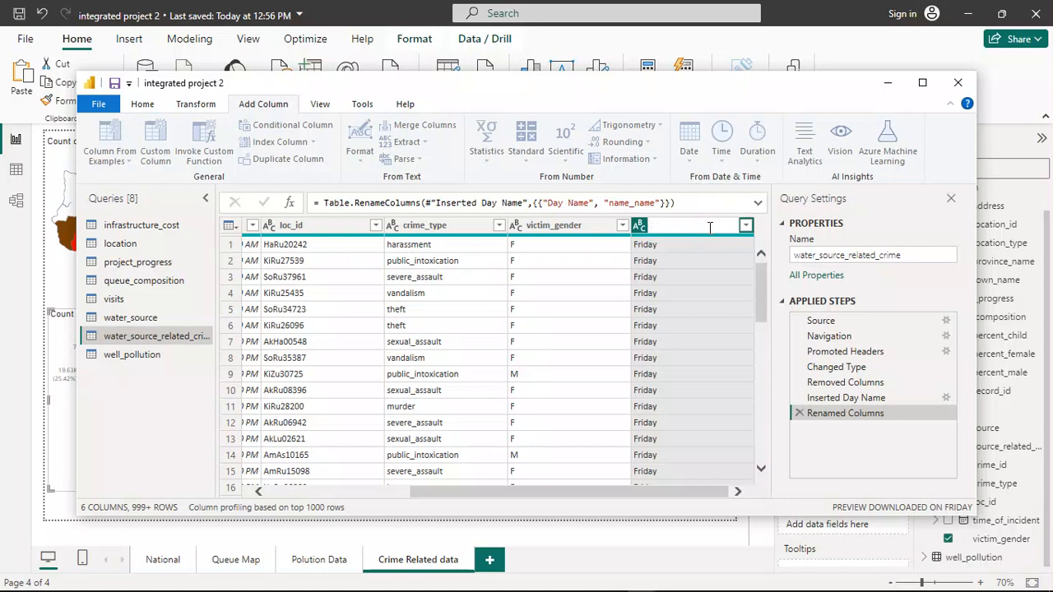
type("day_of_week")
key("Return")
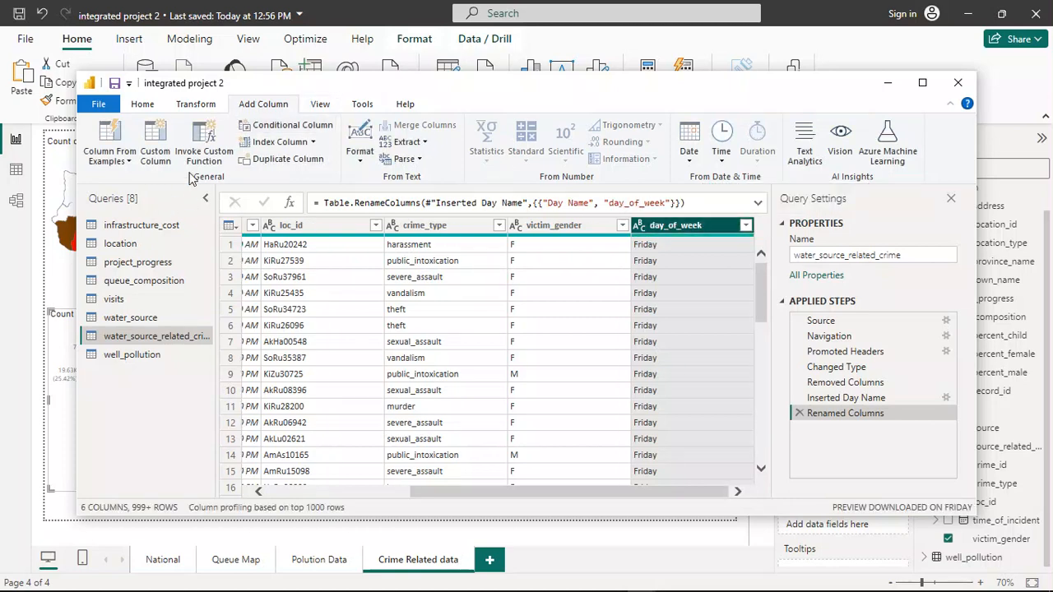
Apply the water_source_related_crime query changes to the report, keeping Power Query Editor open.
scroll(193, 172, "up", 2)
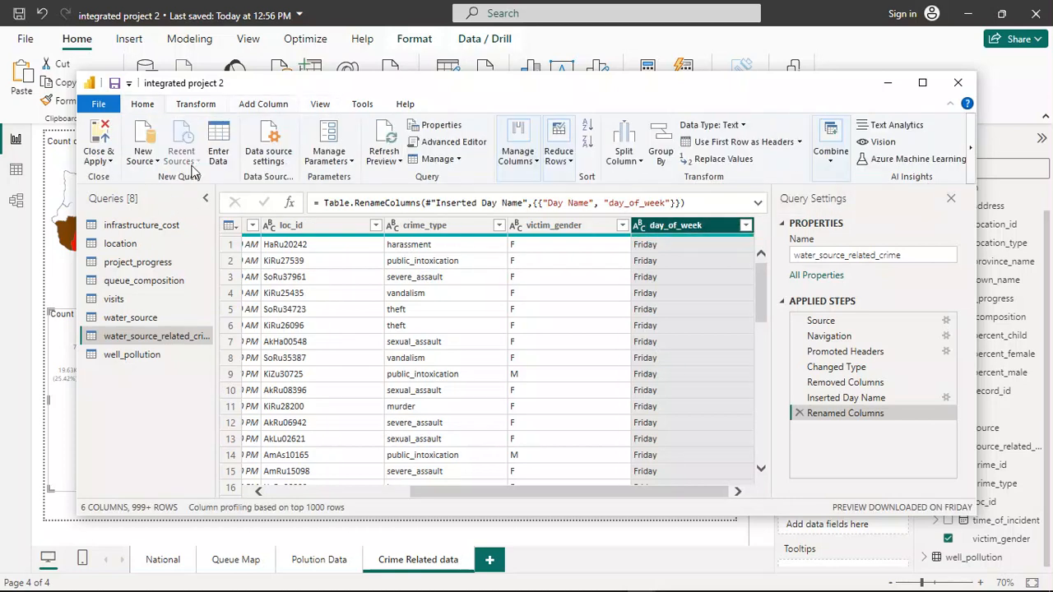
left_click(108, 162)
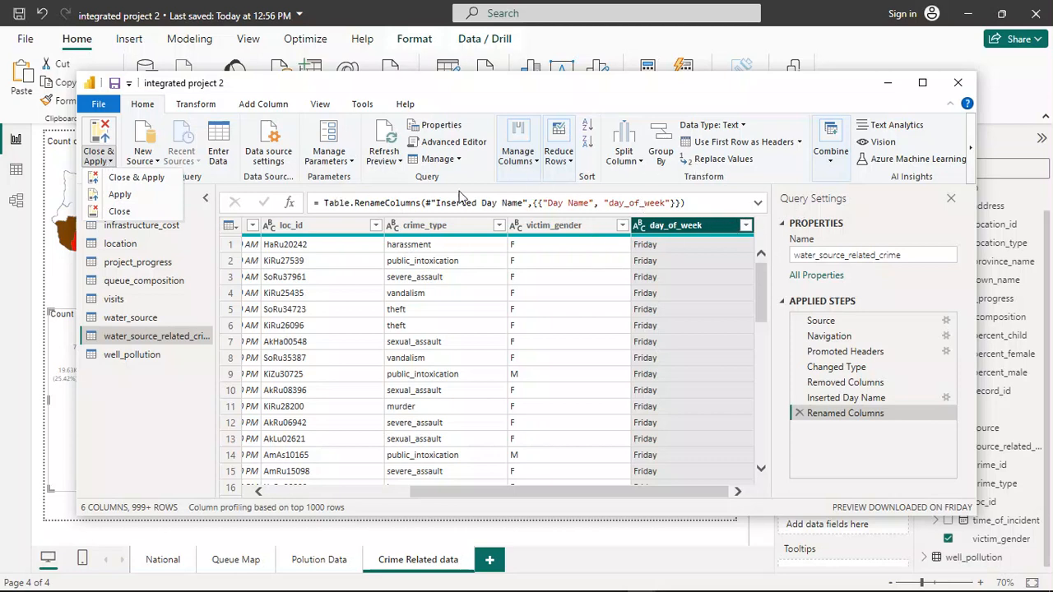
left_click(868, 228)
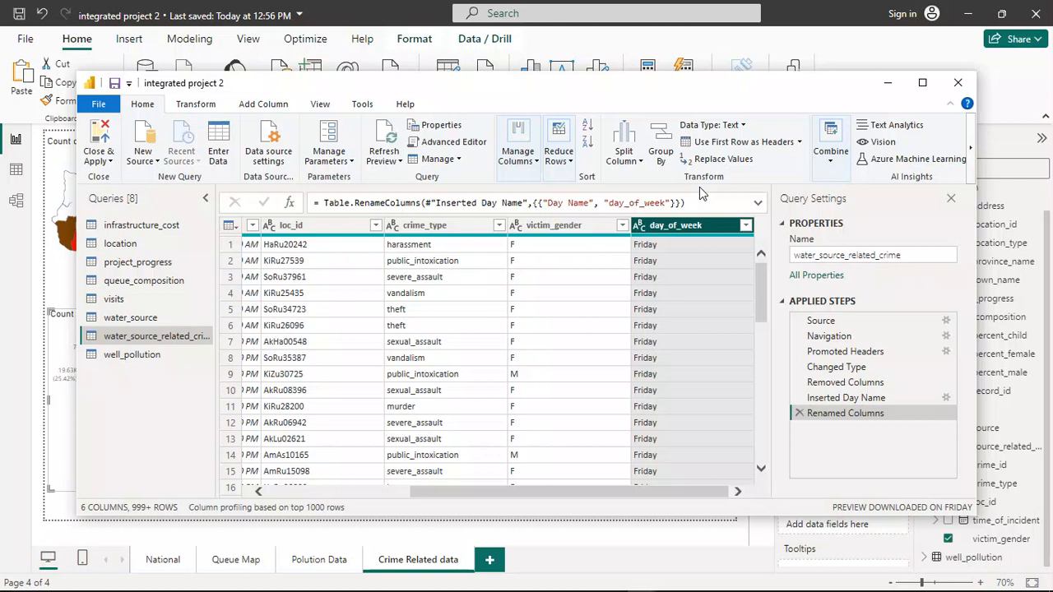
left_click(112, 163)
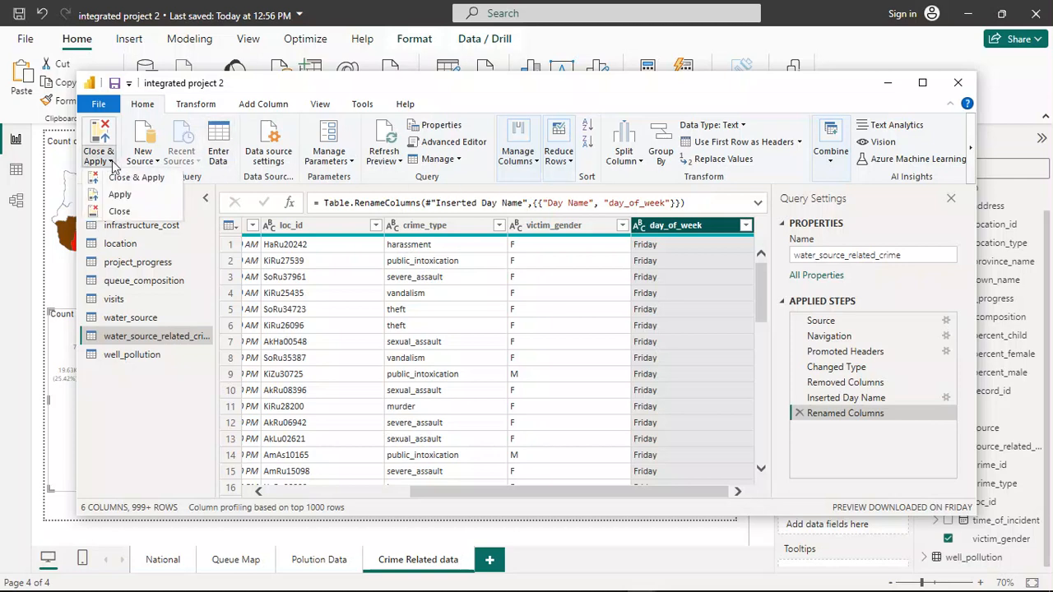
left_click(130, 197)
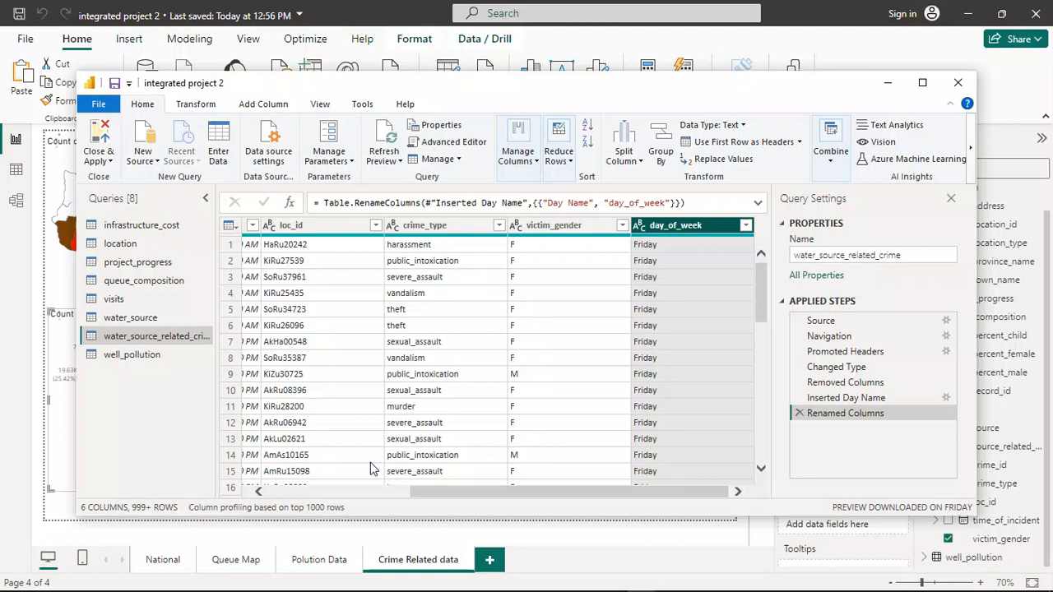
left_click(112, 162)
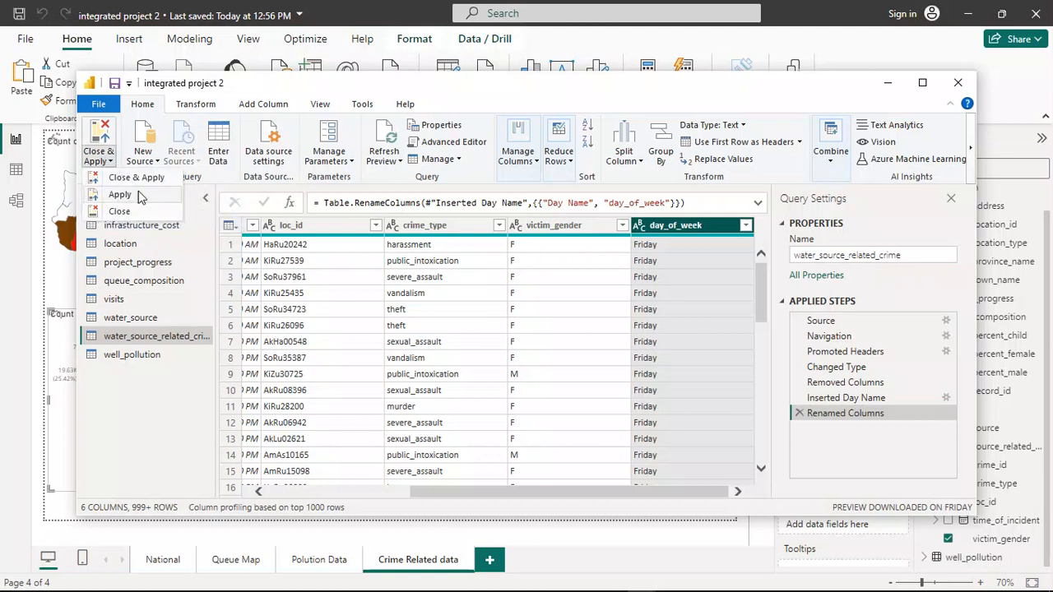
left_click(120, 195)
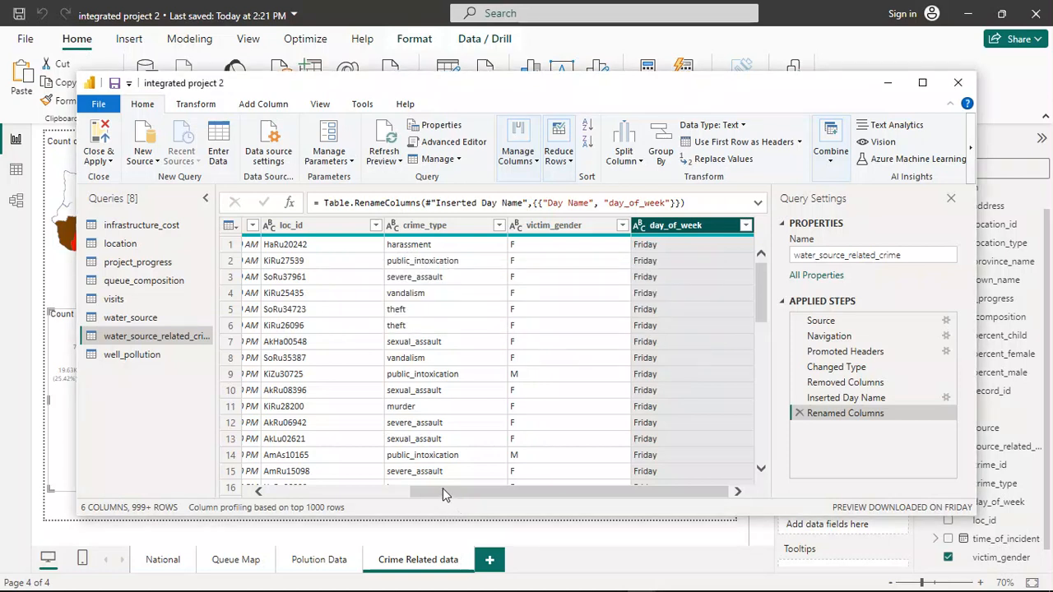
scroll(443, 492, "left", 5)
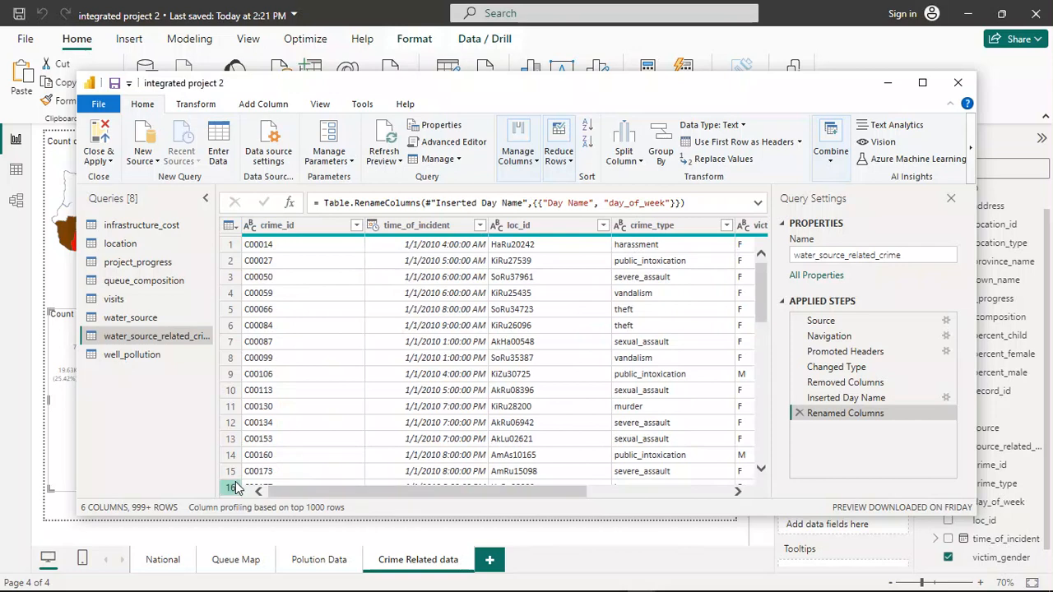
left_click(442, 225)
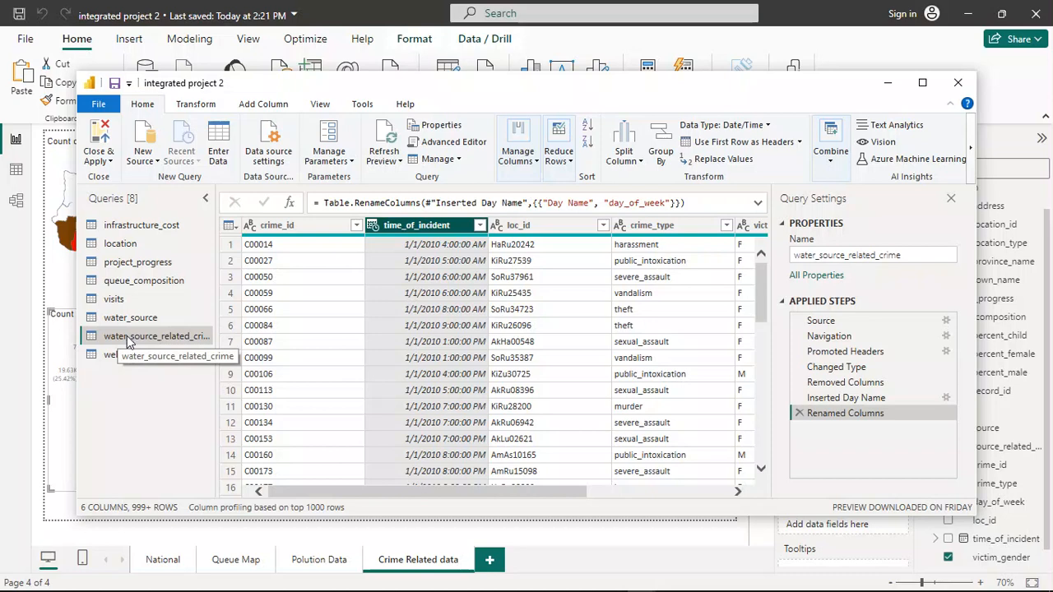
left_click(264, 105)
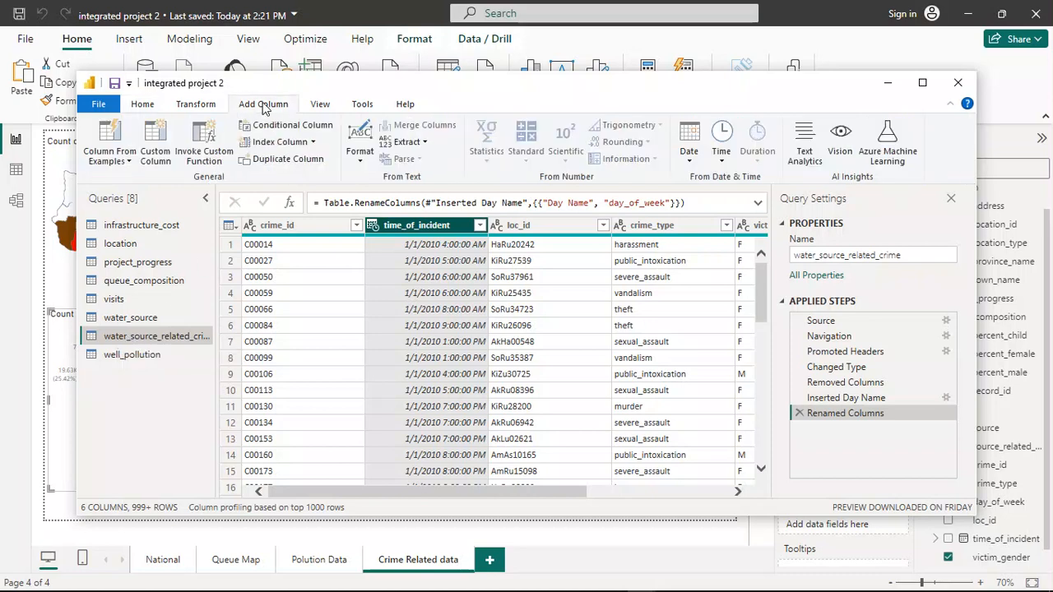
left_click(689, 156)
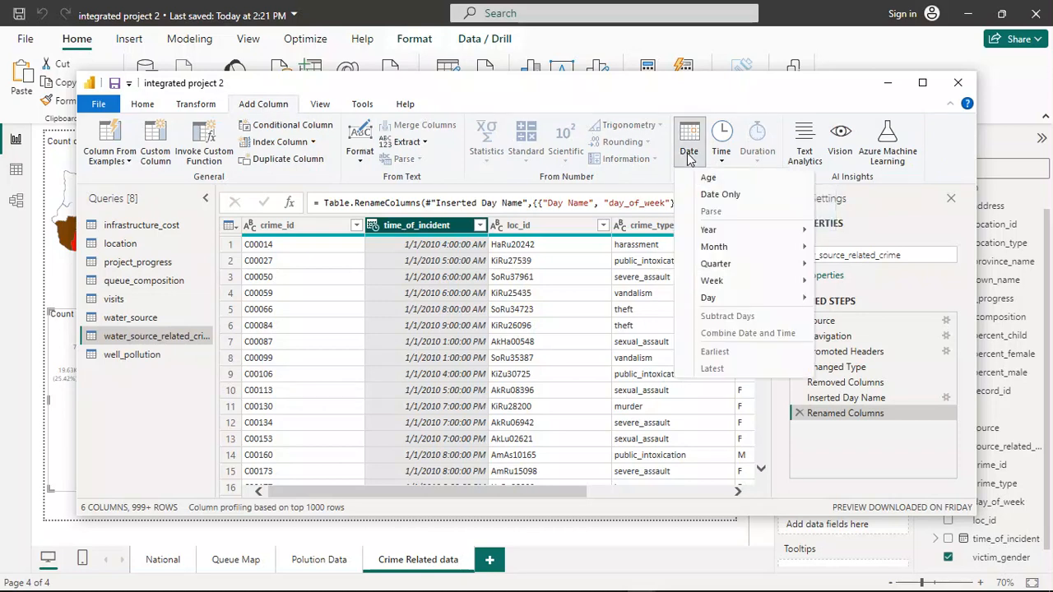
mouse_move(767, 300)
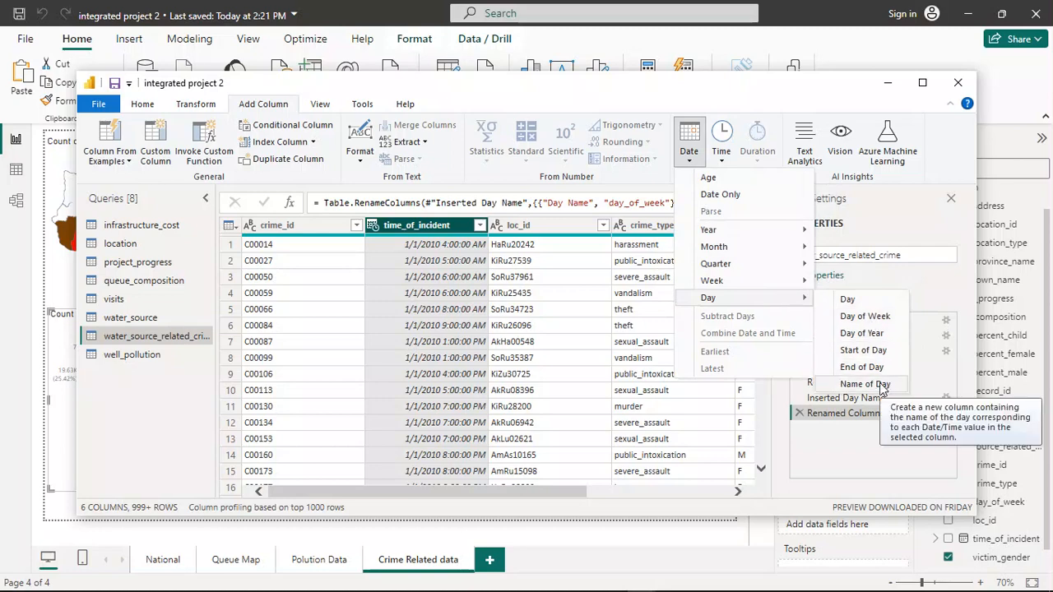
left_click(722, 162)
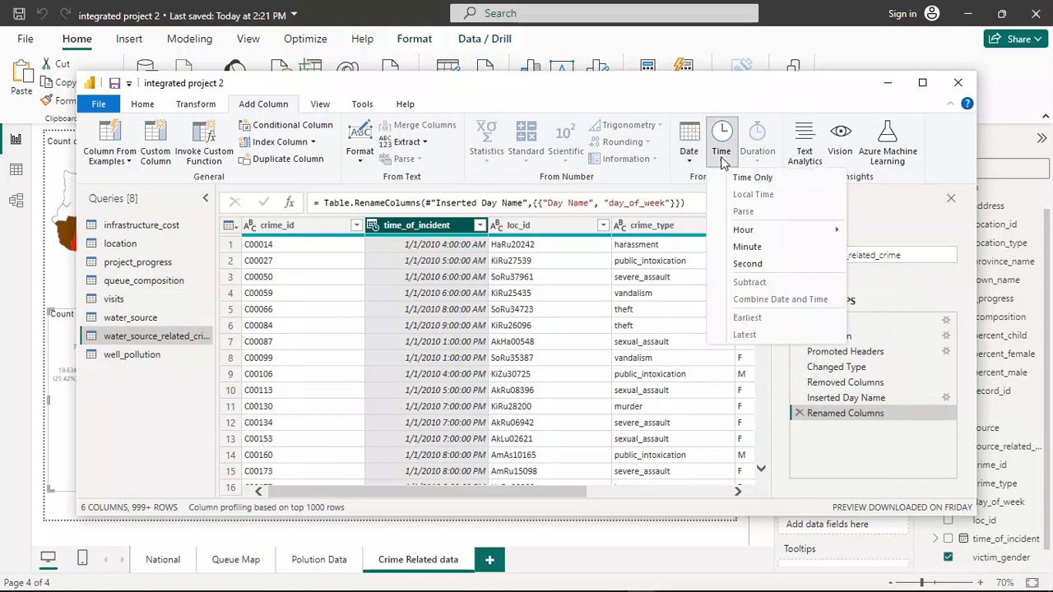
mouse_move(759, 237)
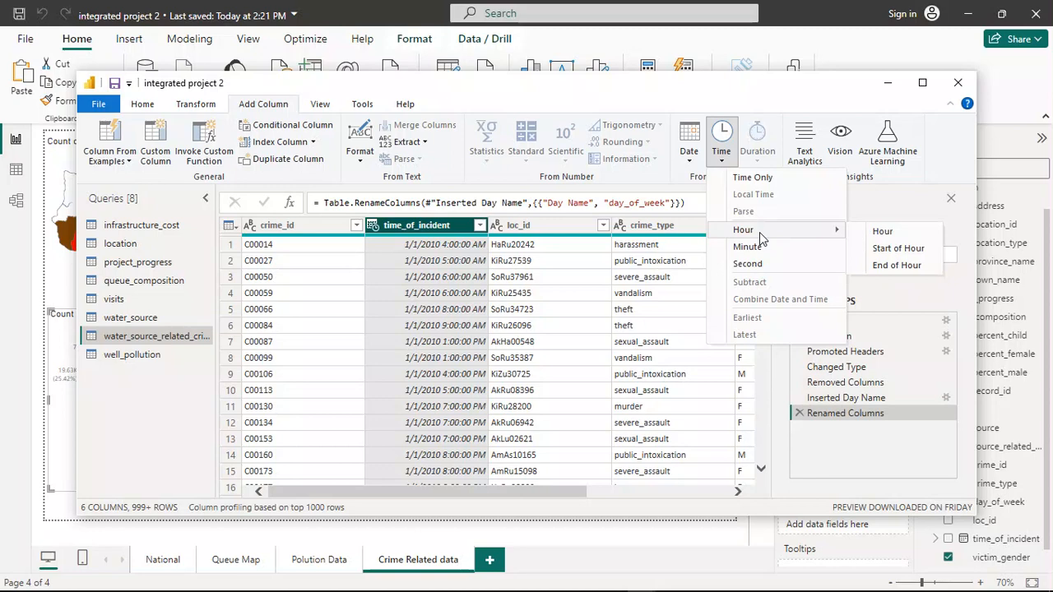
Check the day_of_week column requirement in Part_2 (1).pdf and return to Power Query Editor.
mouse_move(189, 590)
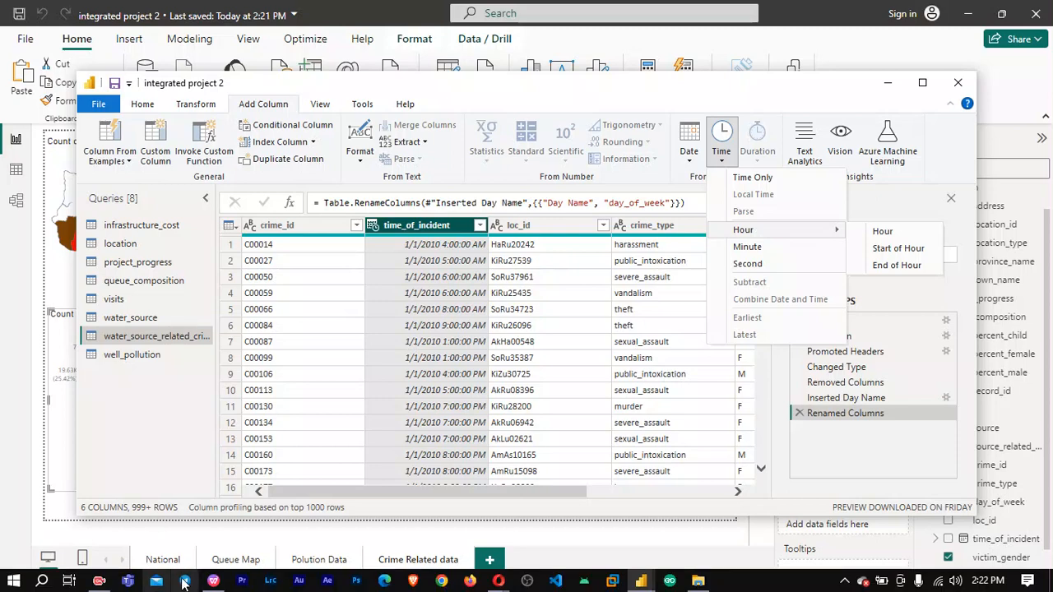
left_click(213, 581)
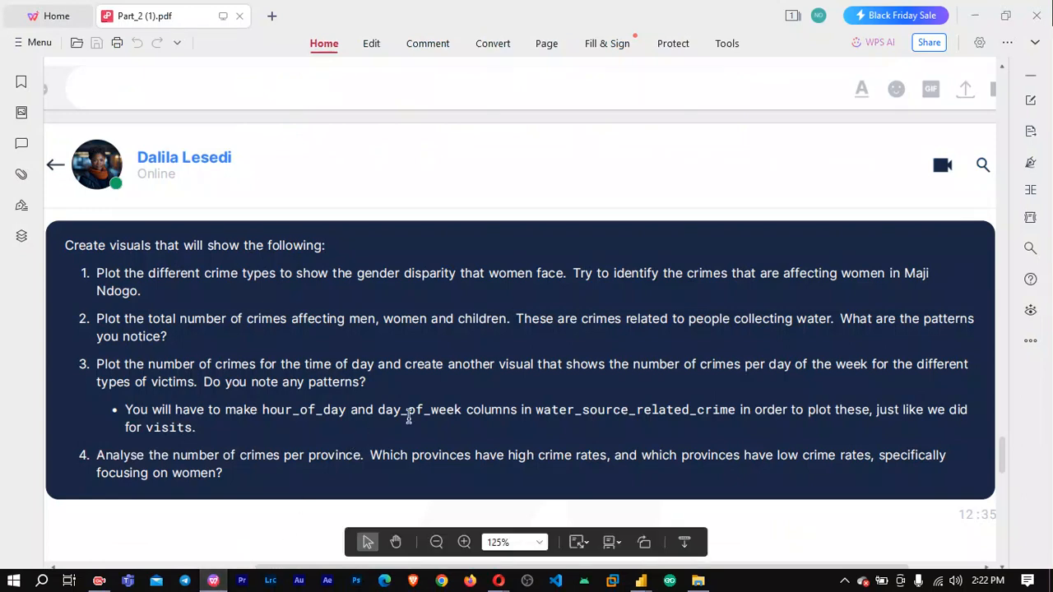
left_click_drag(462, 409, 383, 411)
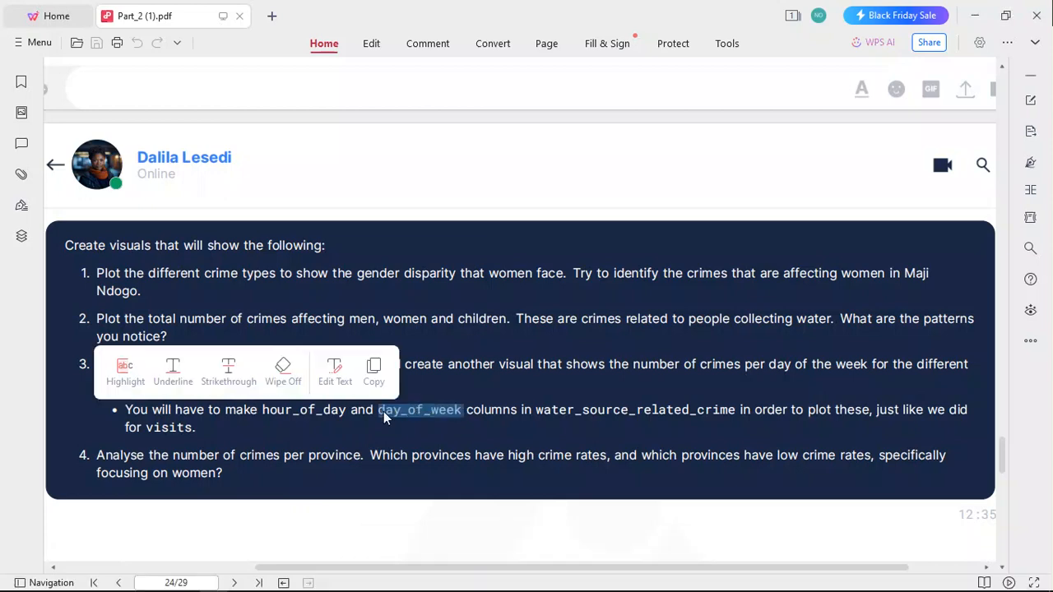
mouse_move(650, 582)
left_click(709, 535)
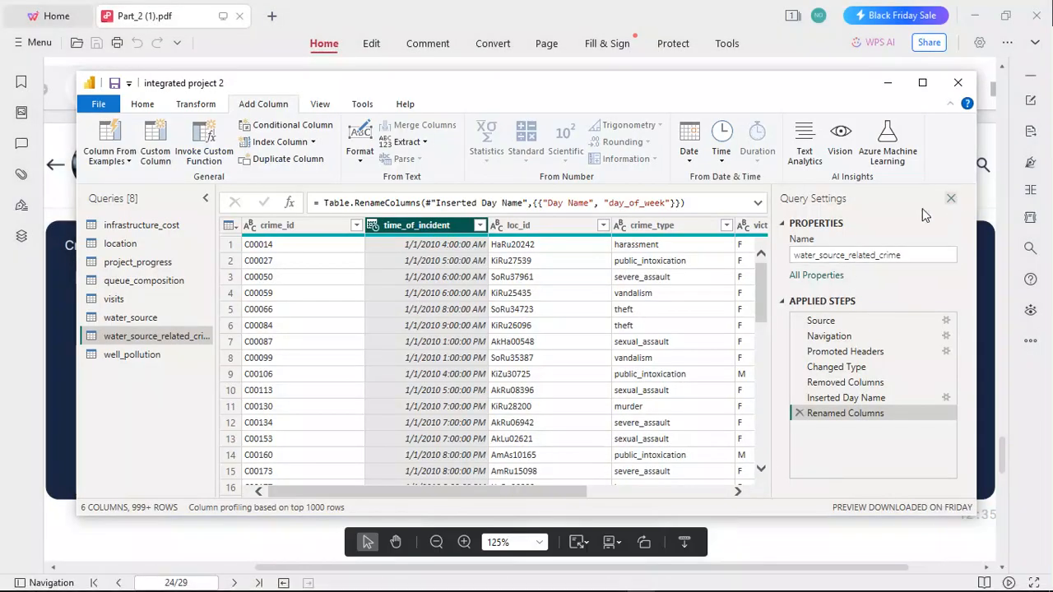
scroll(481, 492, "right", 5)
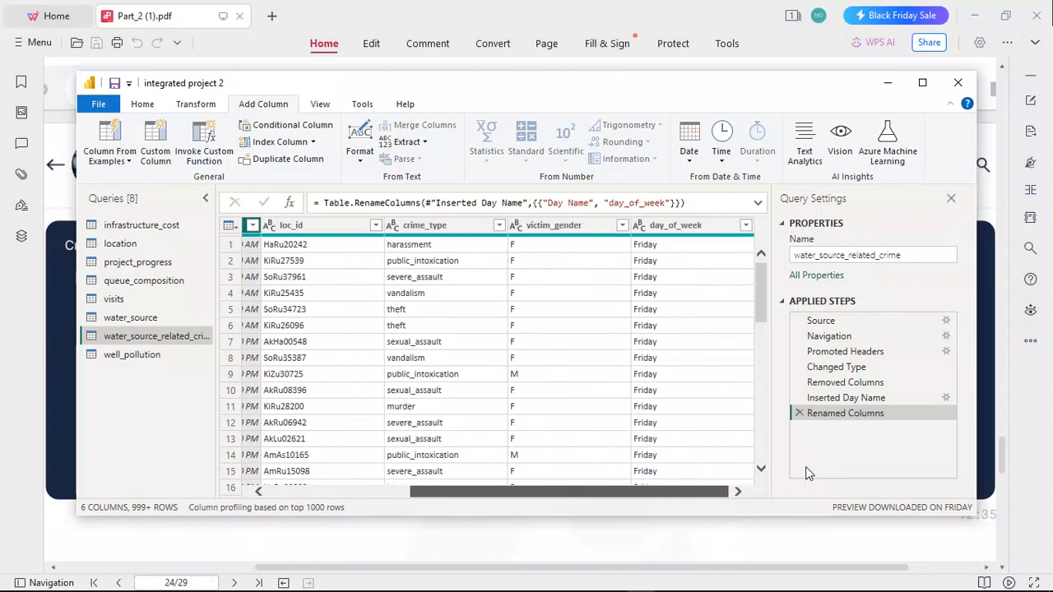
right_click(674, 224)
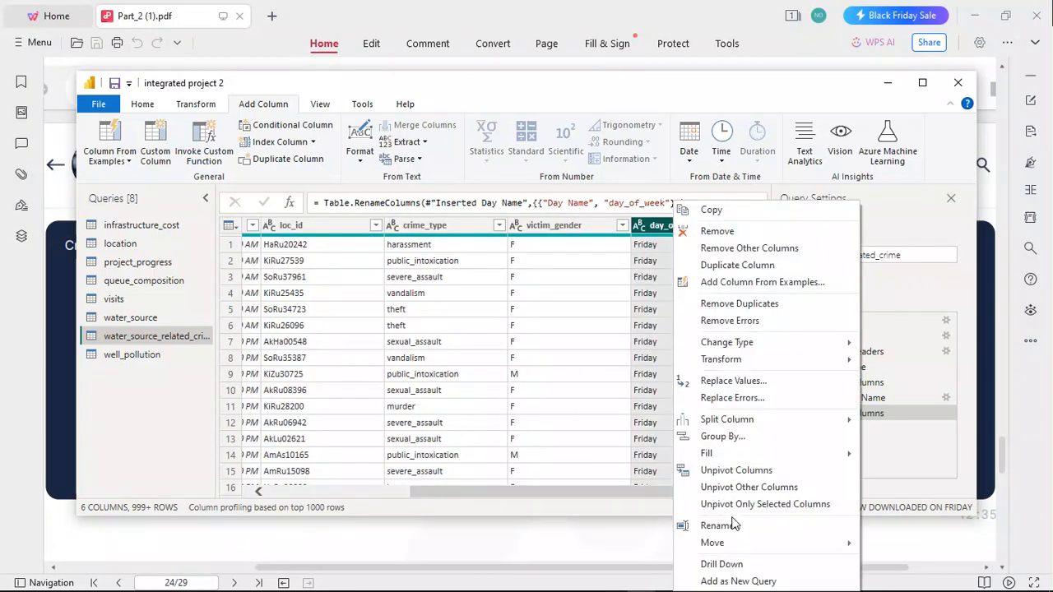
left_click(729, 527)
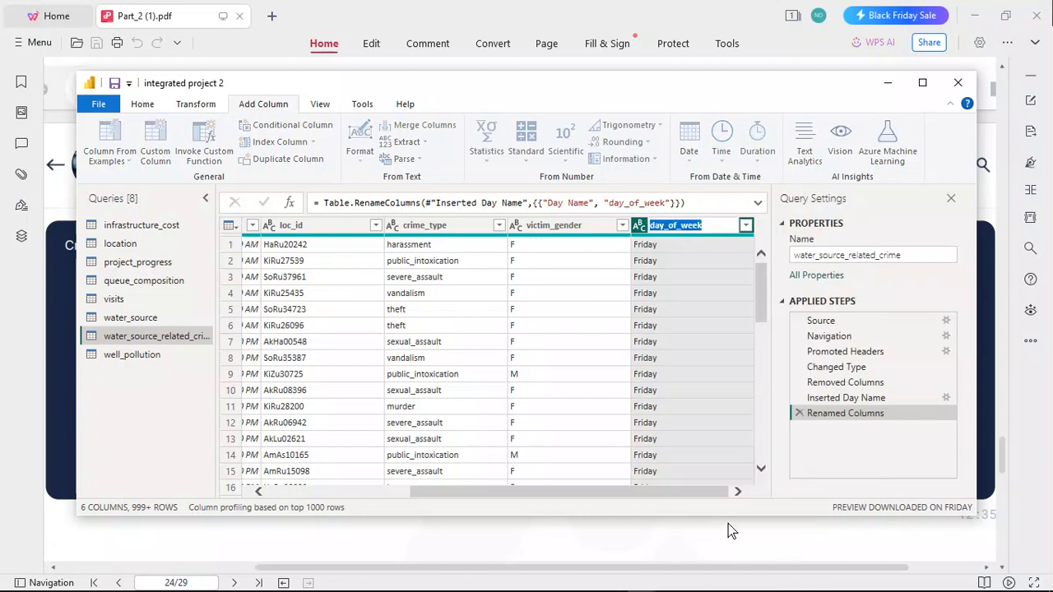
key("Right")
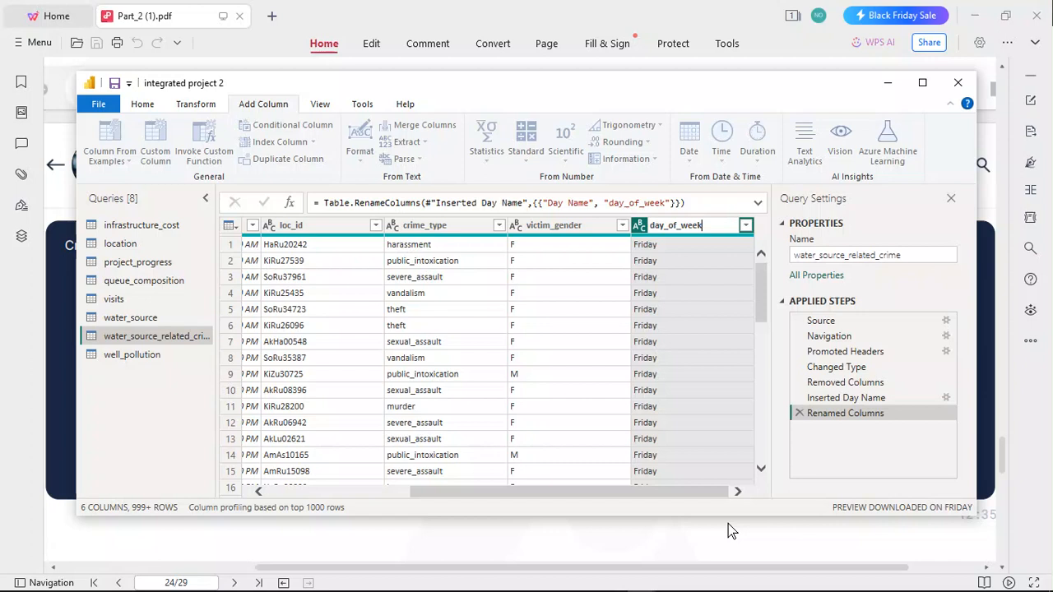
key("Return")
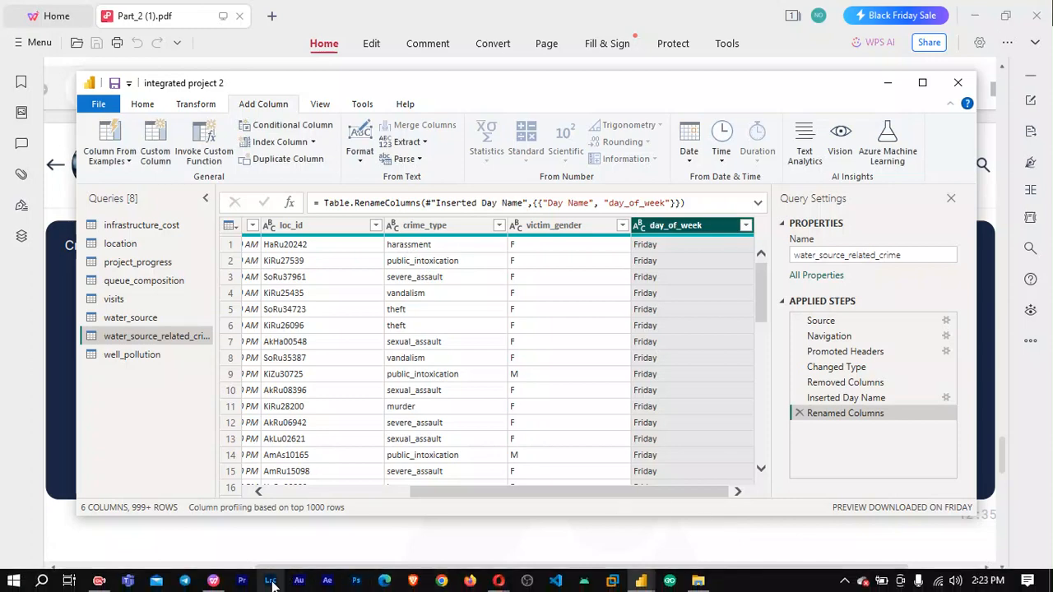
Check the hour_of_day column requirement in Part_2 (1).pdf and return to Power Query Editor.
left_click(211, 583)
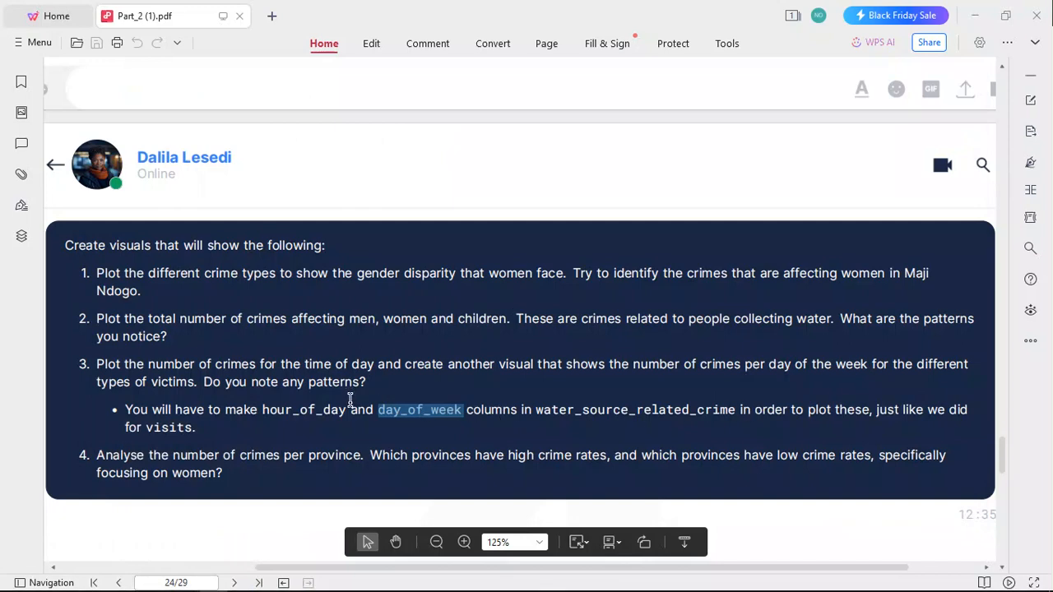
left_click_drag(348, 409, 267, 417)
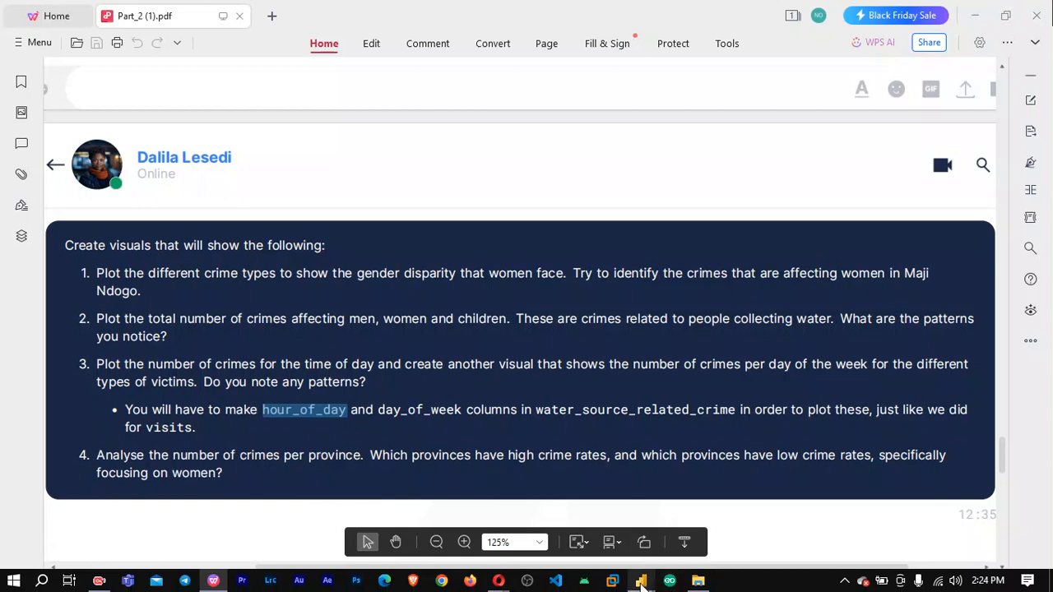
mouse_move(641, 581)
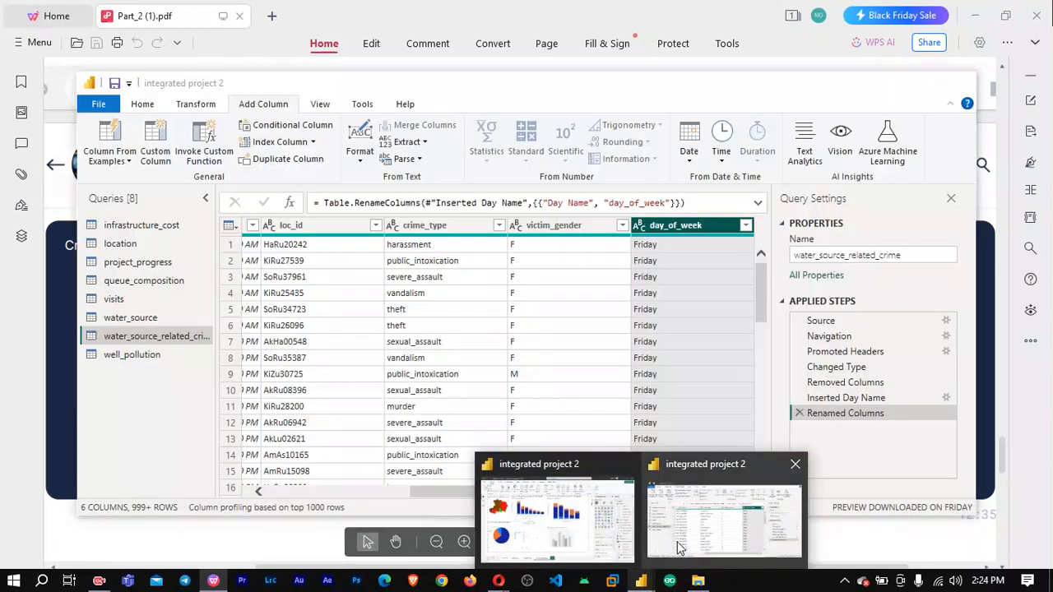
left_click(678, 542)
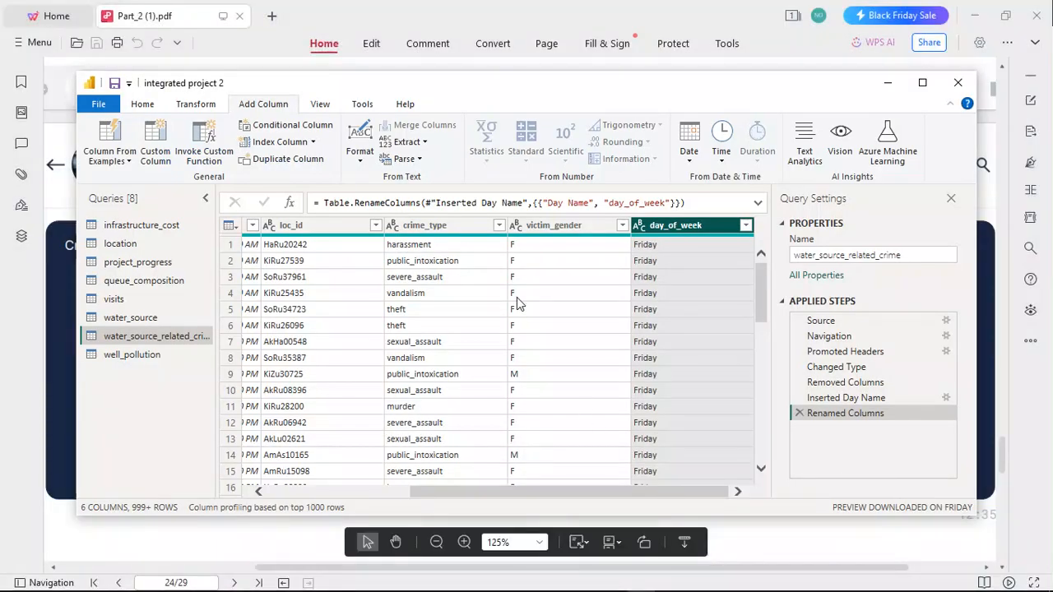
Delete the Renamed Columns step from the applied steps of the water_source_related_crime query.
left_click_drag(482, 493, 335, 492)
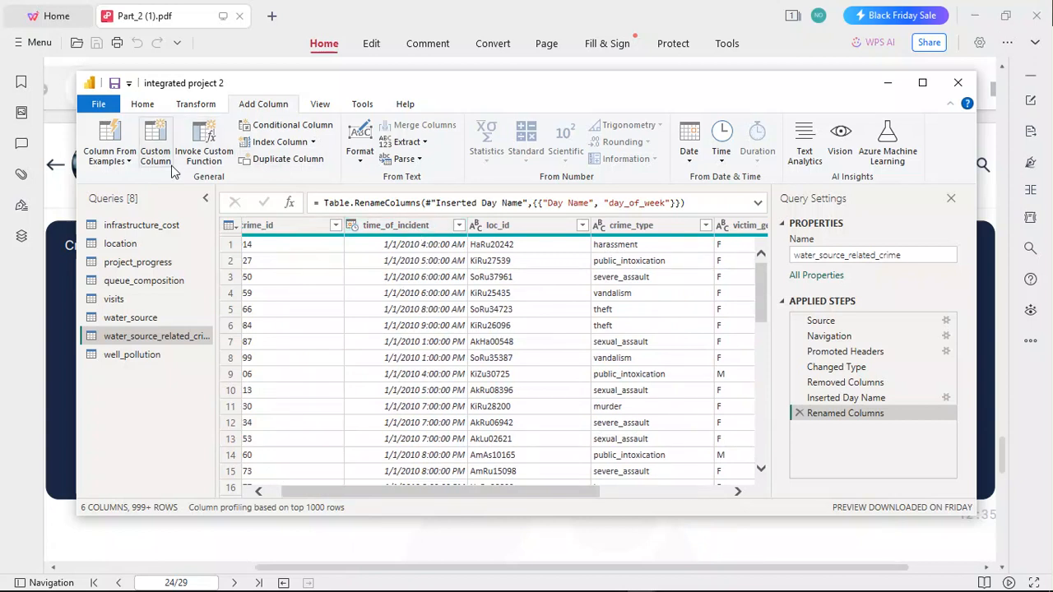
left_click(142, 104)
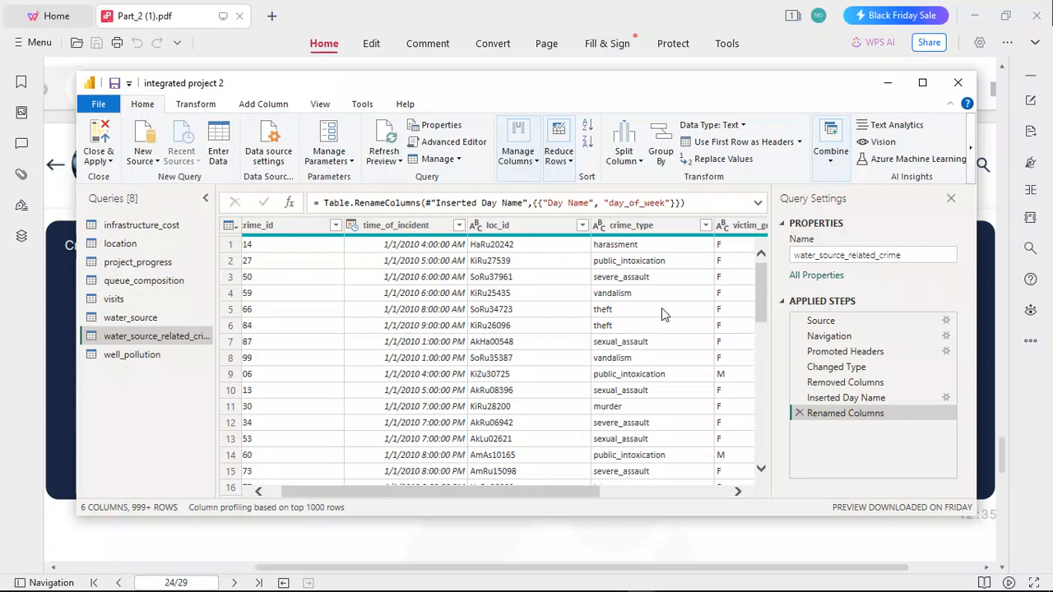
left_click(799, 412)
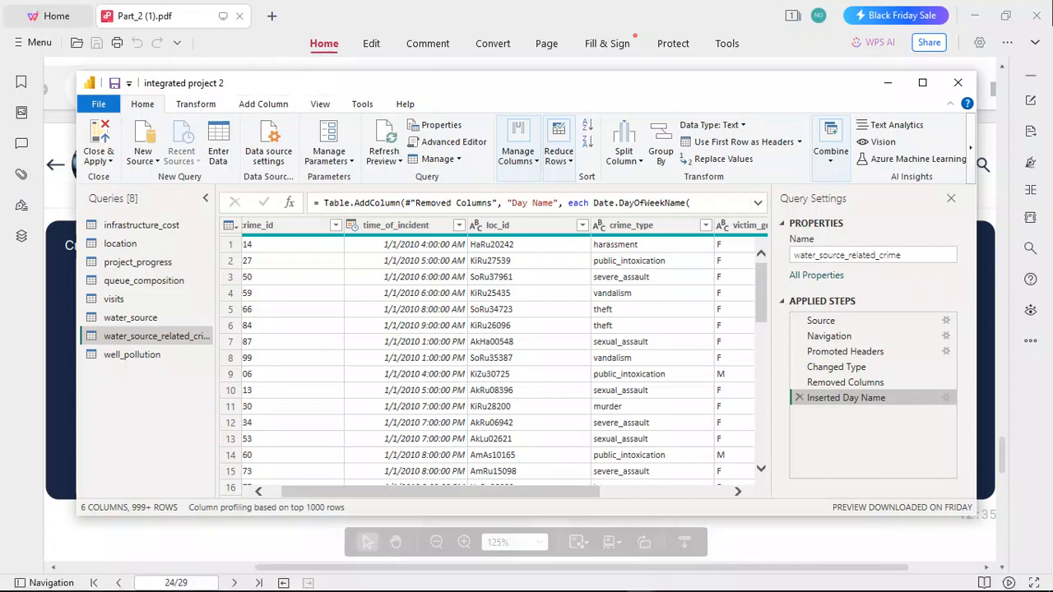
mouse_move(759, 591)
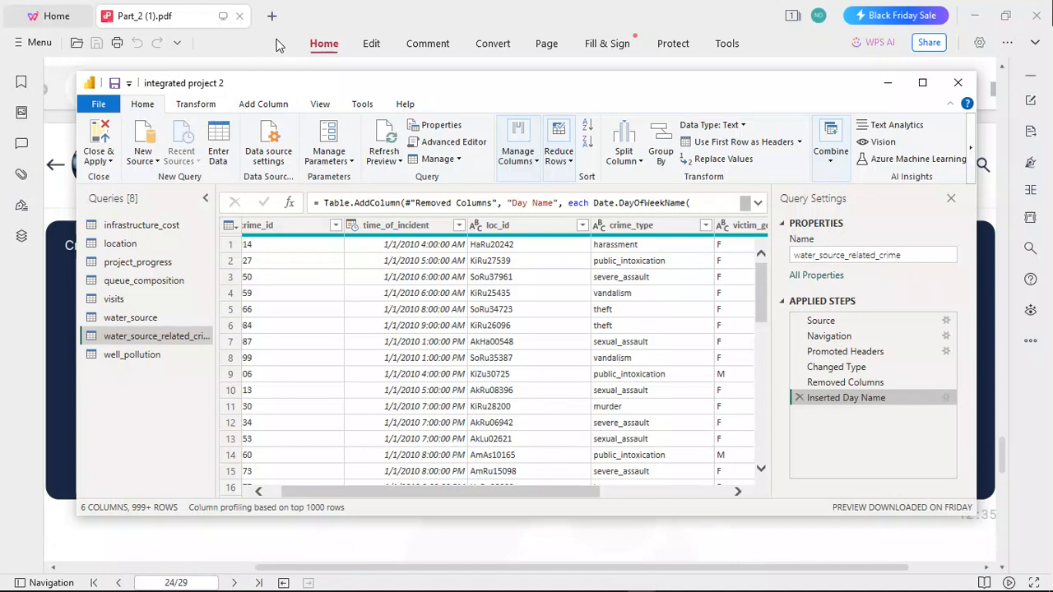
mouse_move(499, 588)
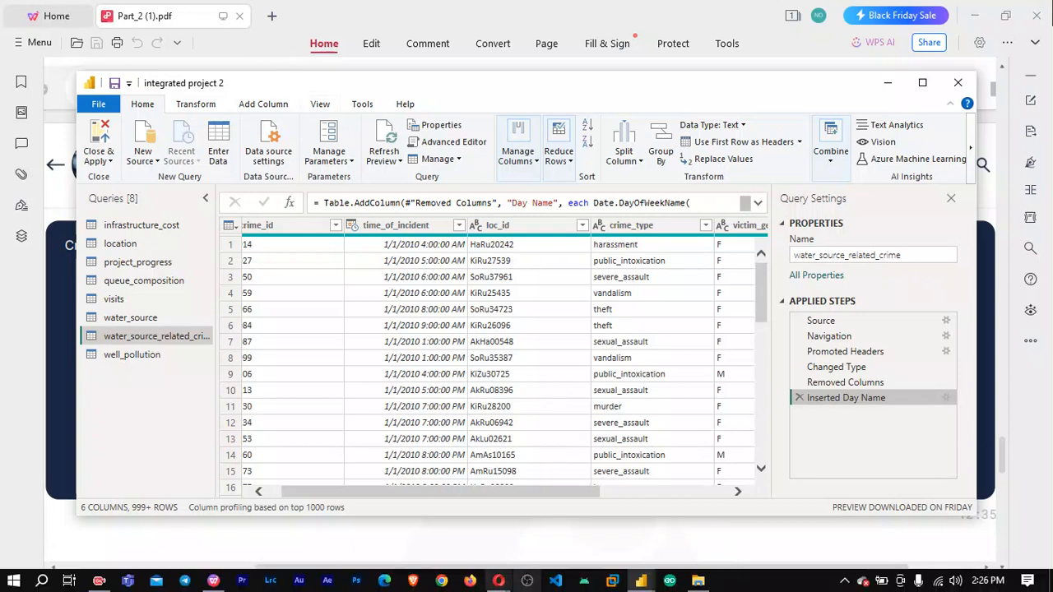
mouse_move(637, 586)
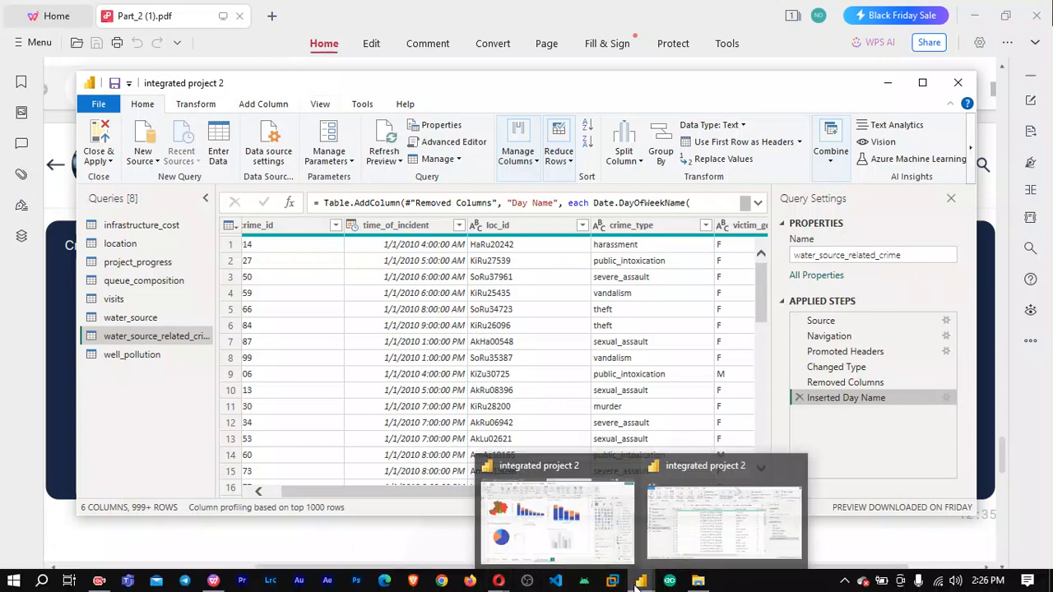
left_click(611, 542)
mouse_move(656, 584)
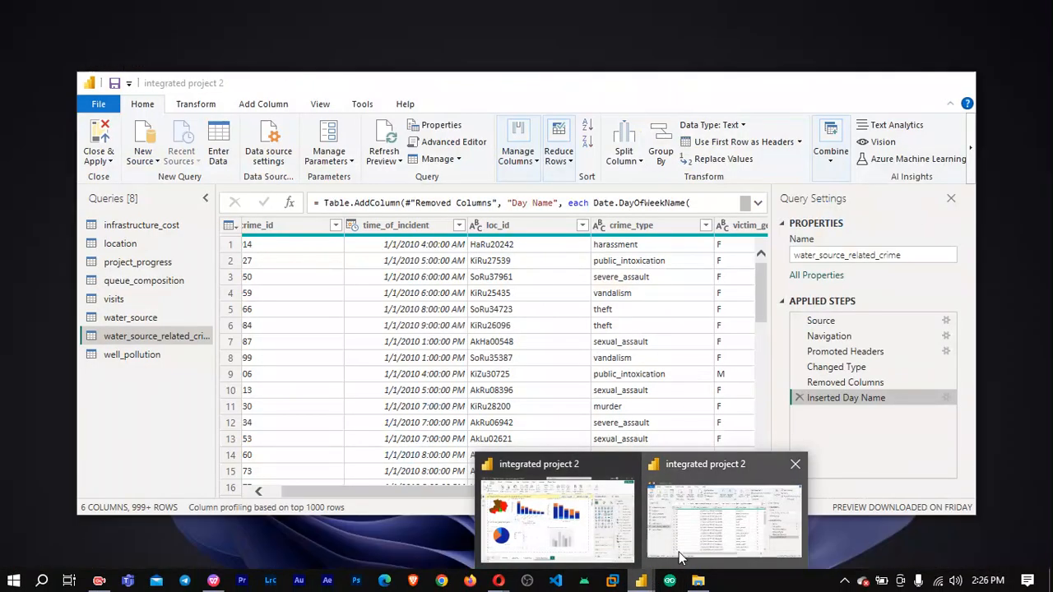
left_click(679, 558)
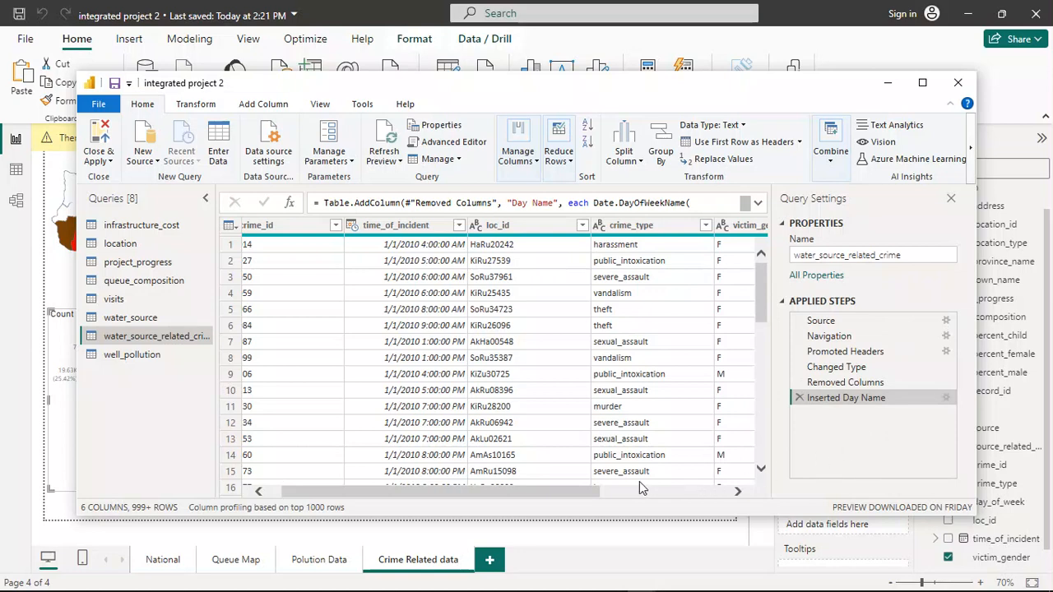
Highlight the day_of_week column name in Part_2 (1).pdf and return to Power Query Editor.
left_click_drag(573, 492, 760, 508)
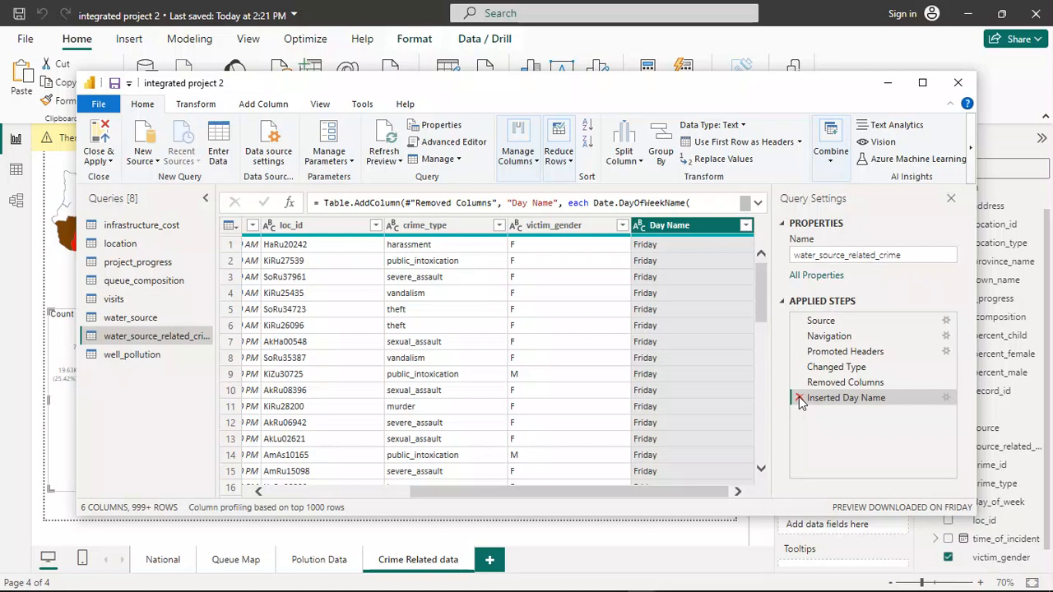
mouse_move(441, 590)
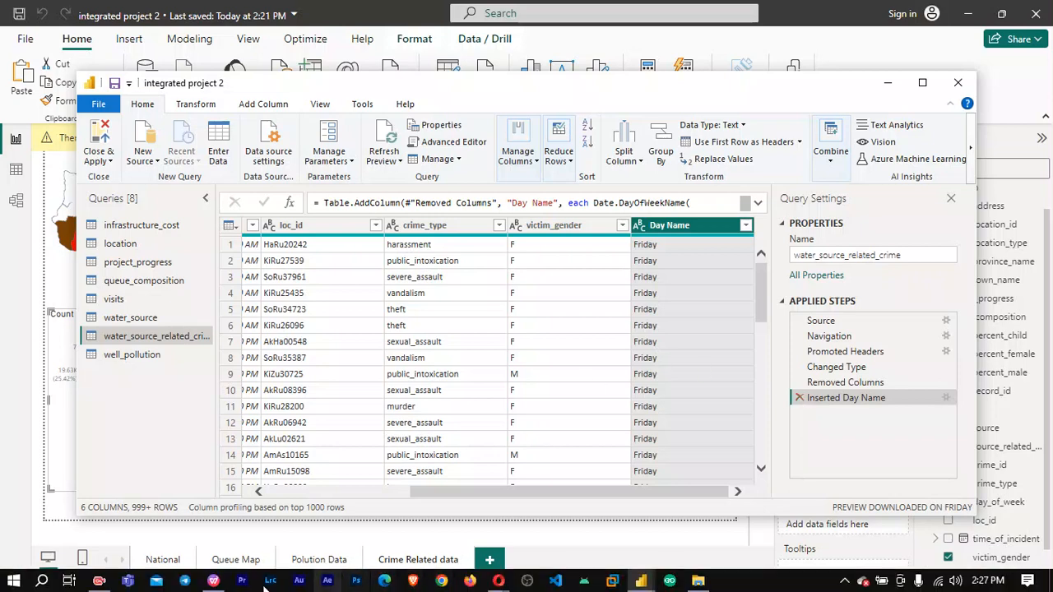
left_click(212, 583)
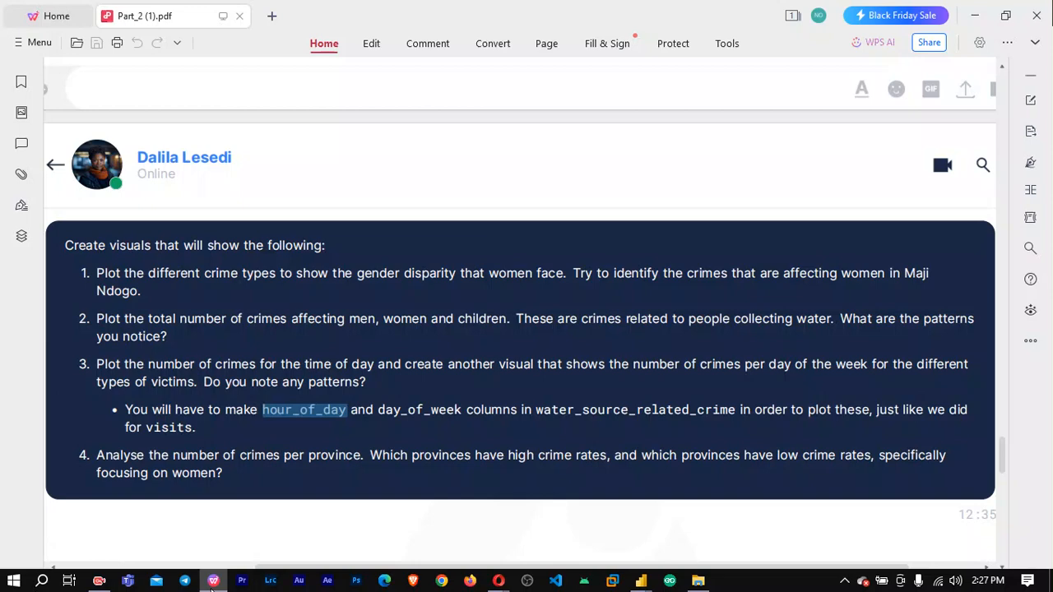
left_click(213, 581)
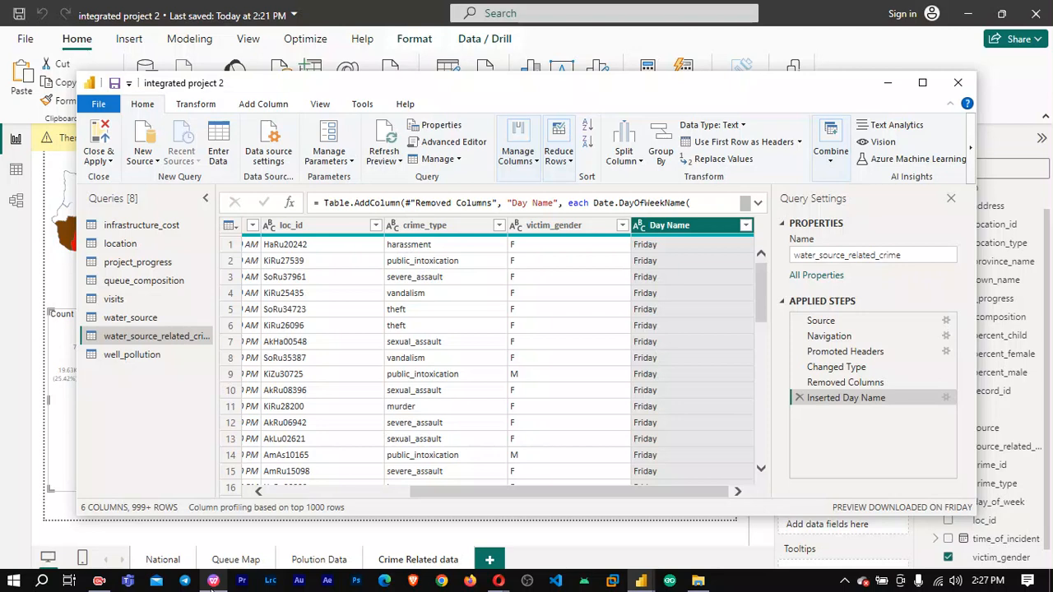
left_click(212, 581)
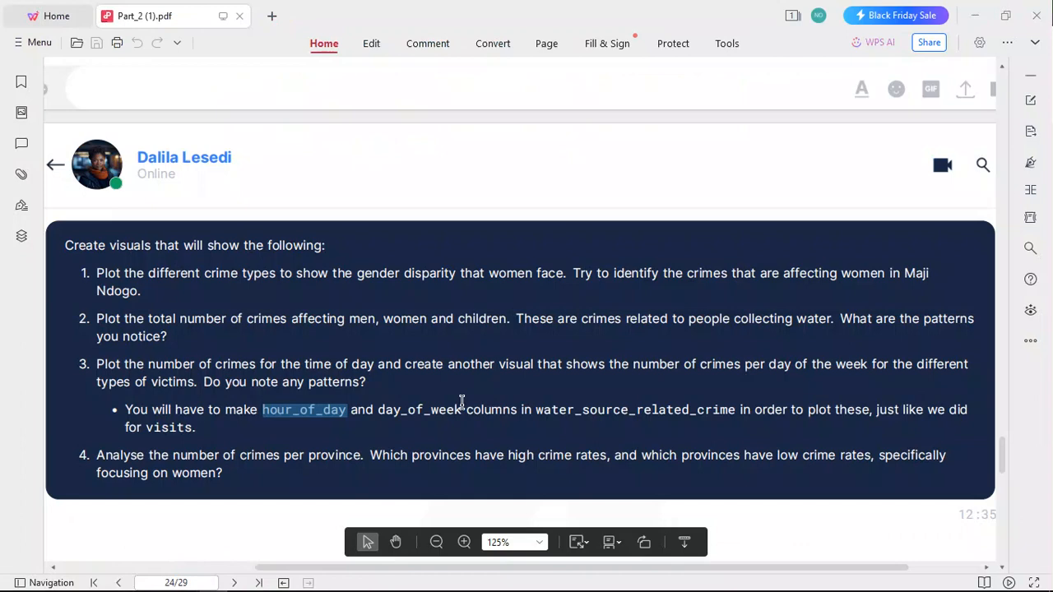
left_click_drag(461, 410, 383, 410)
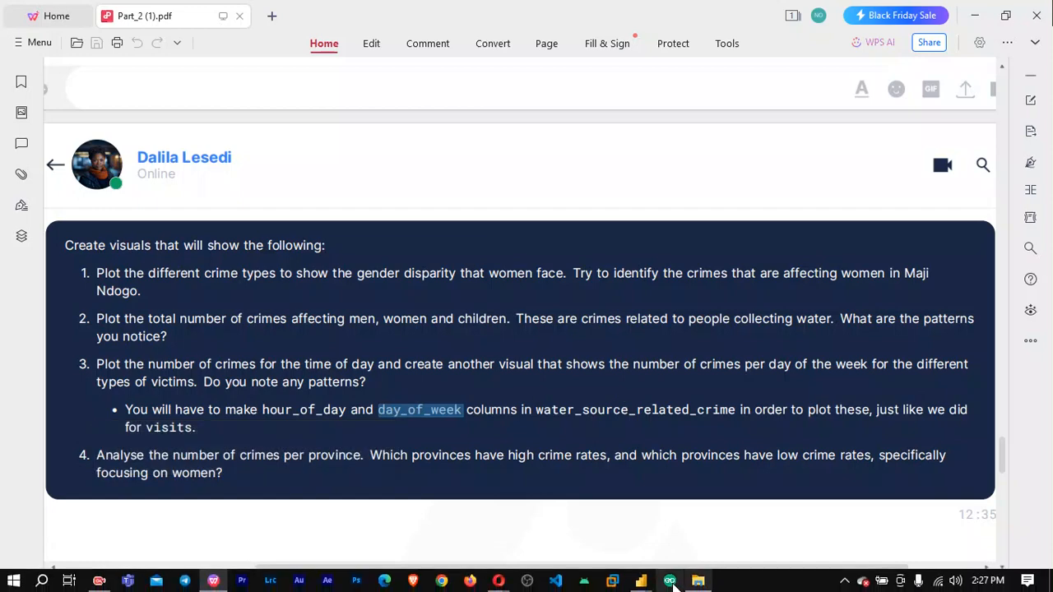
mouse_move(647, 584)
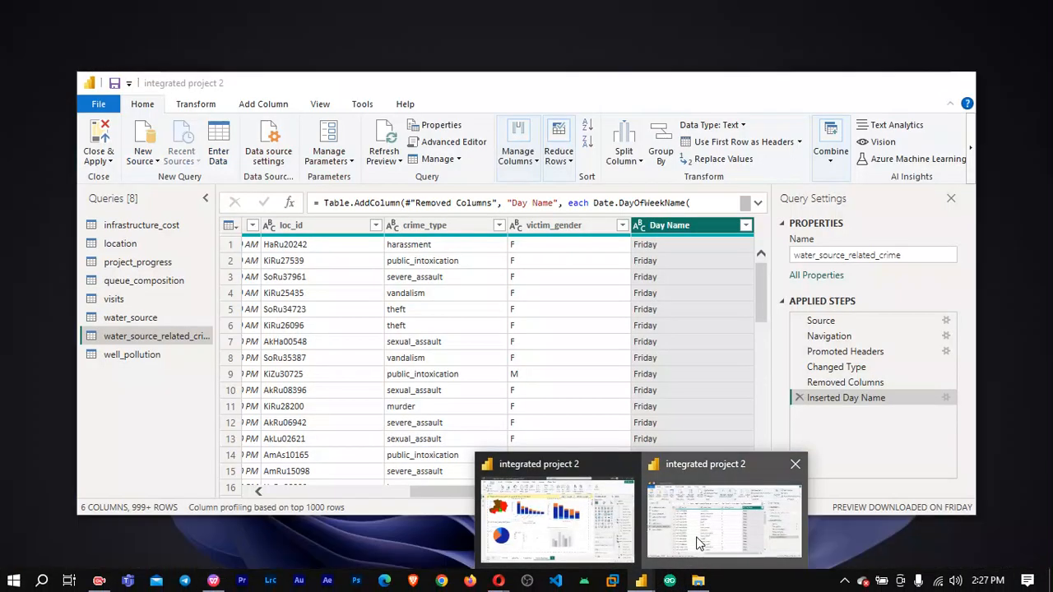
left_click(741, 494)
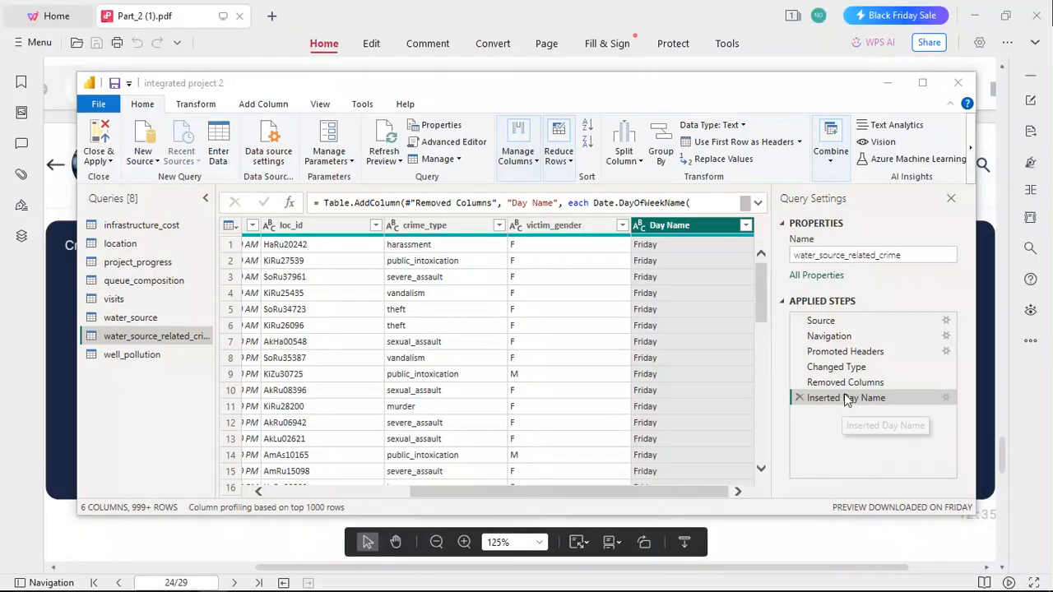
Delete the Inserted Day Name step and add a Day of Week column extracted from time_of_incident.
left_click(799, 398)
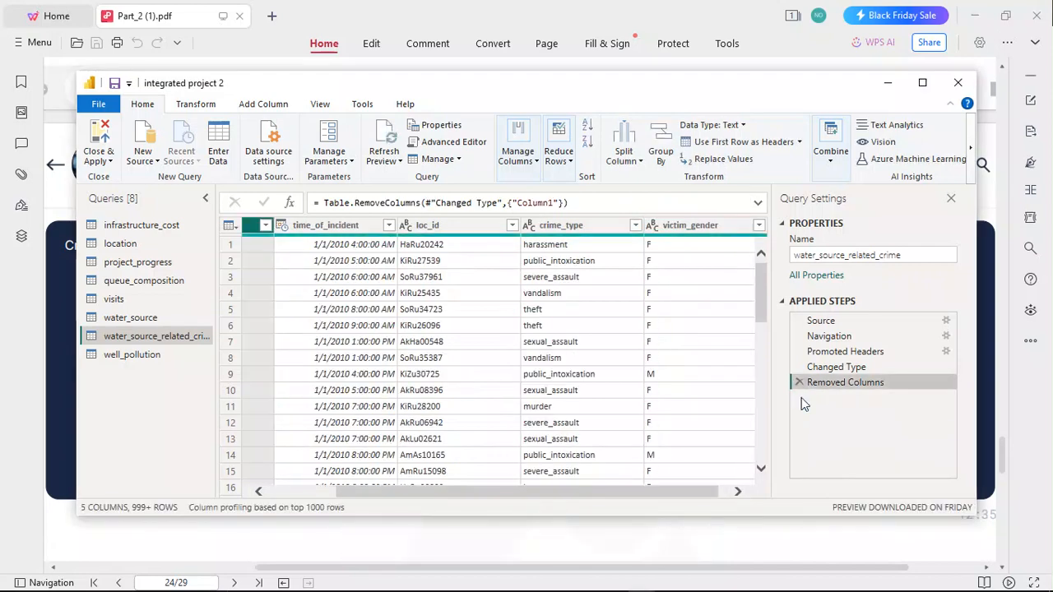
left_click_drag(607, 492, 411, 508)
left_click(441, 228)
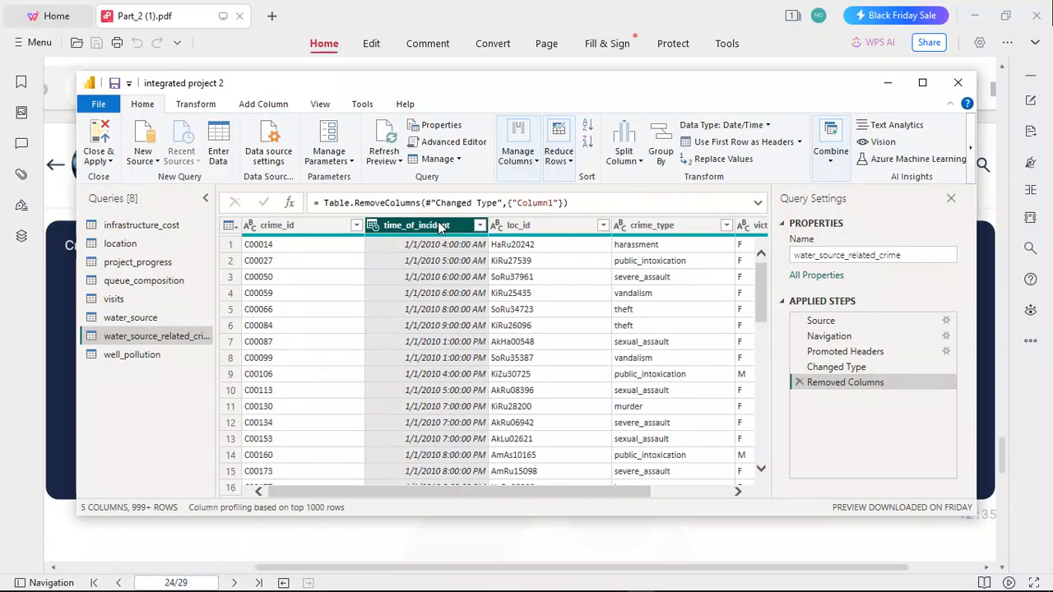
left_click(263, 105)
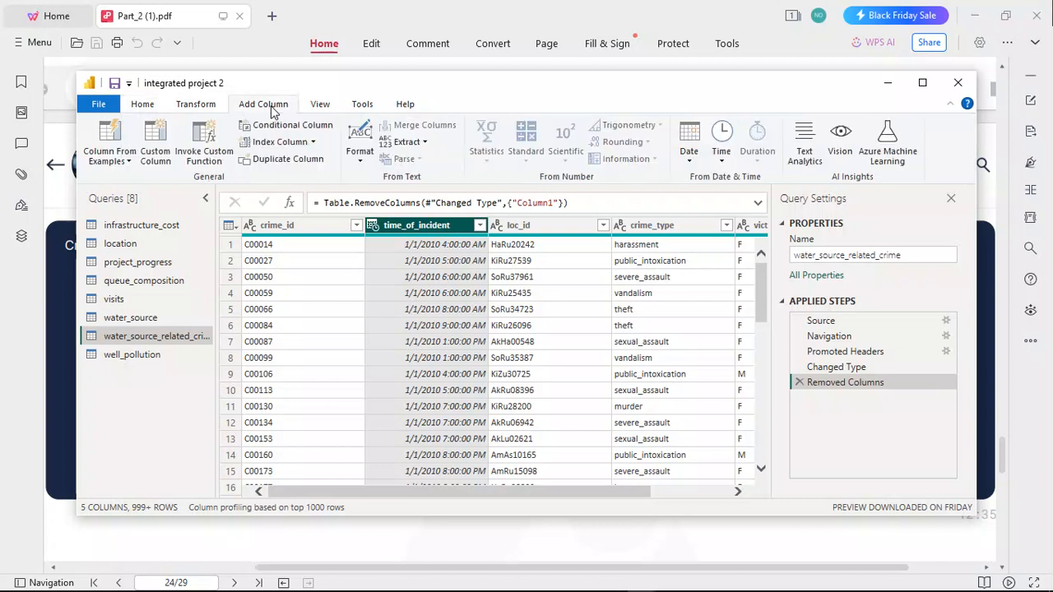
left_click(690, 156)
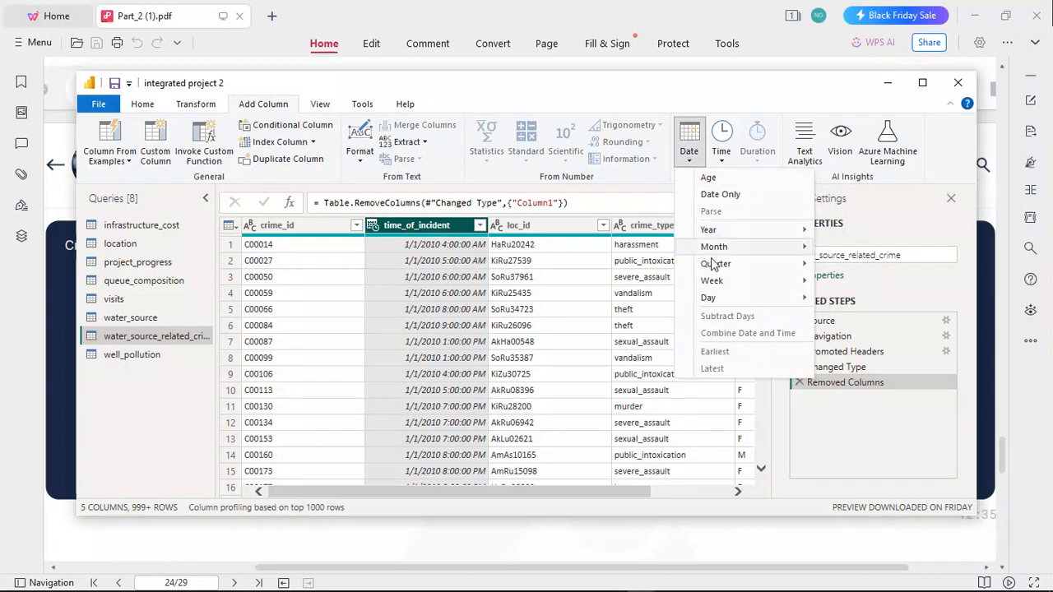
mouse_move(734, 299)
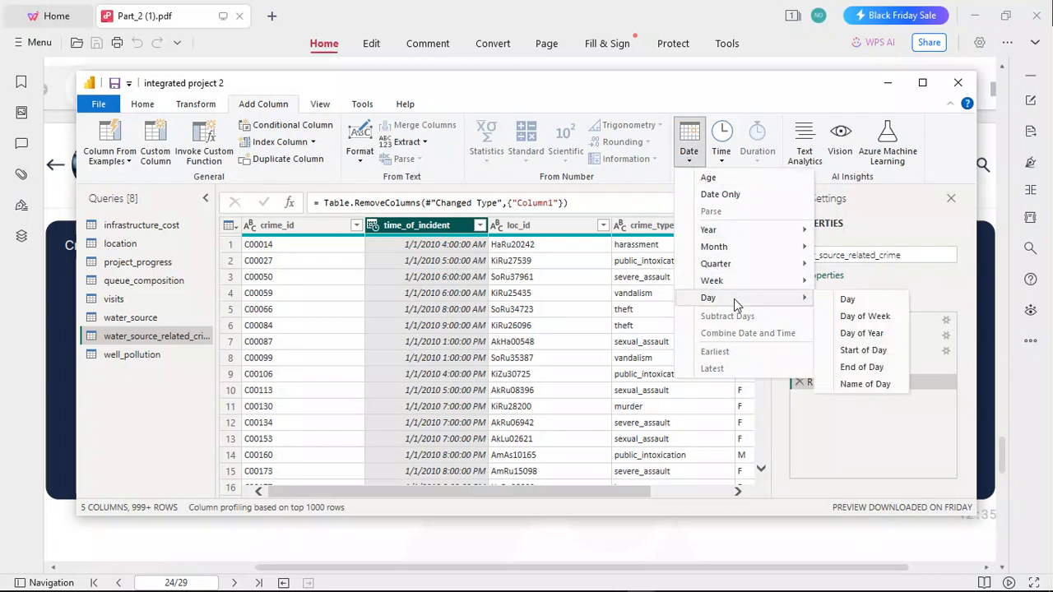
left_click(864, 316)
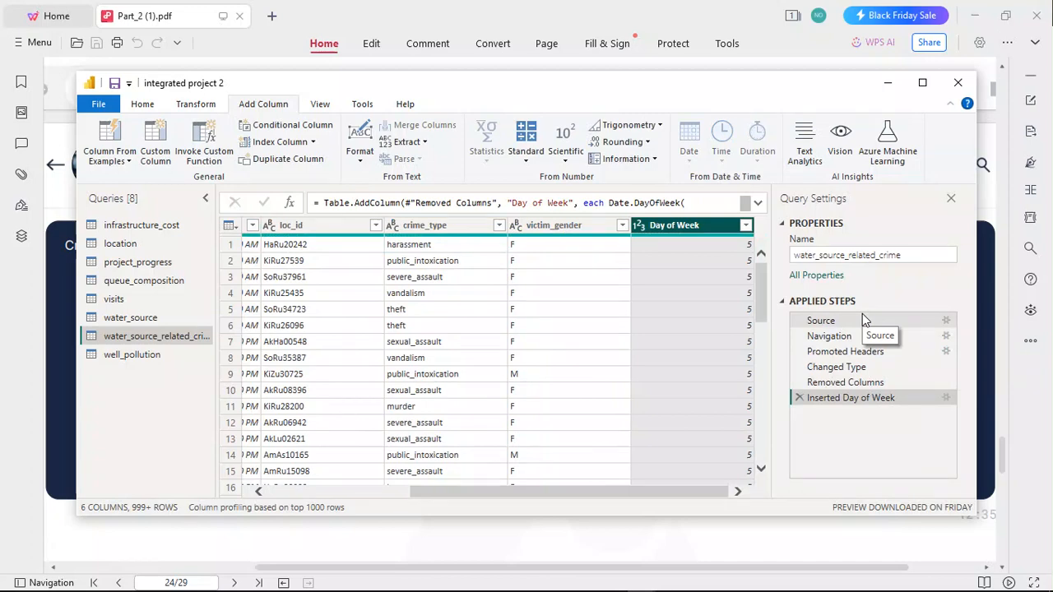
Recheck the column names in Part_2 (1).pdf, and rename the Day of Week column to hour_of_day in Power Query Editor.
mouse_move(616, 590)
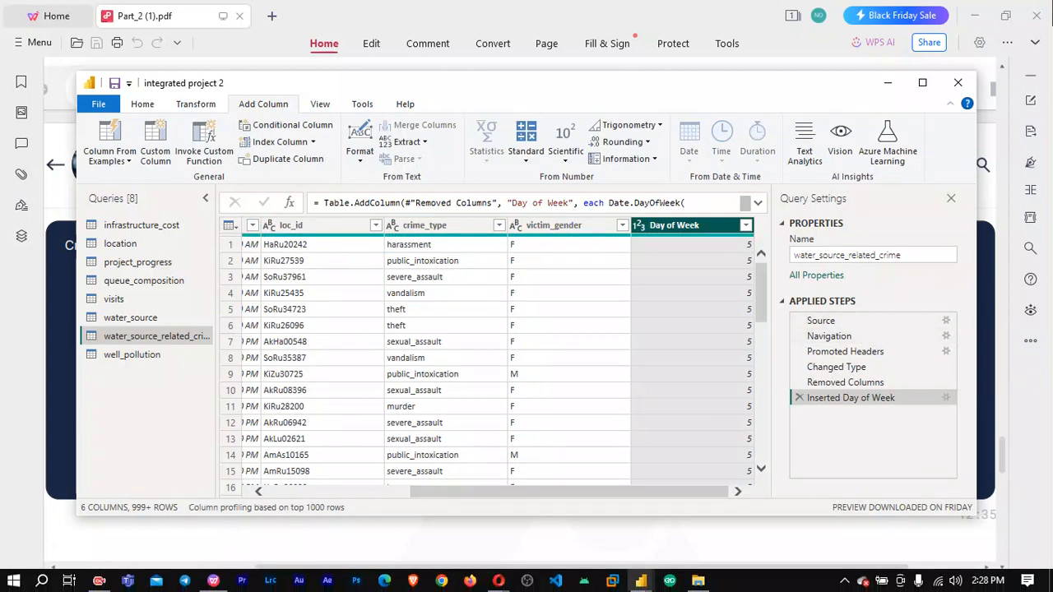
left_click(241, 582)
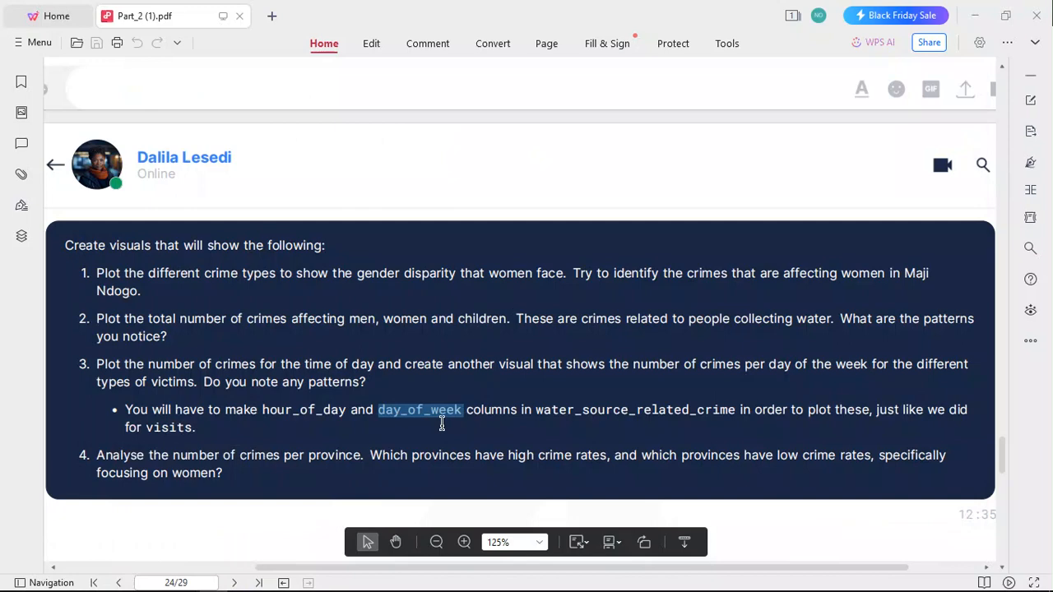
mouse_move(648, 582)
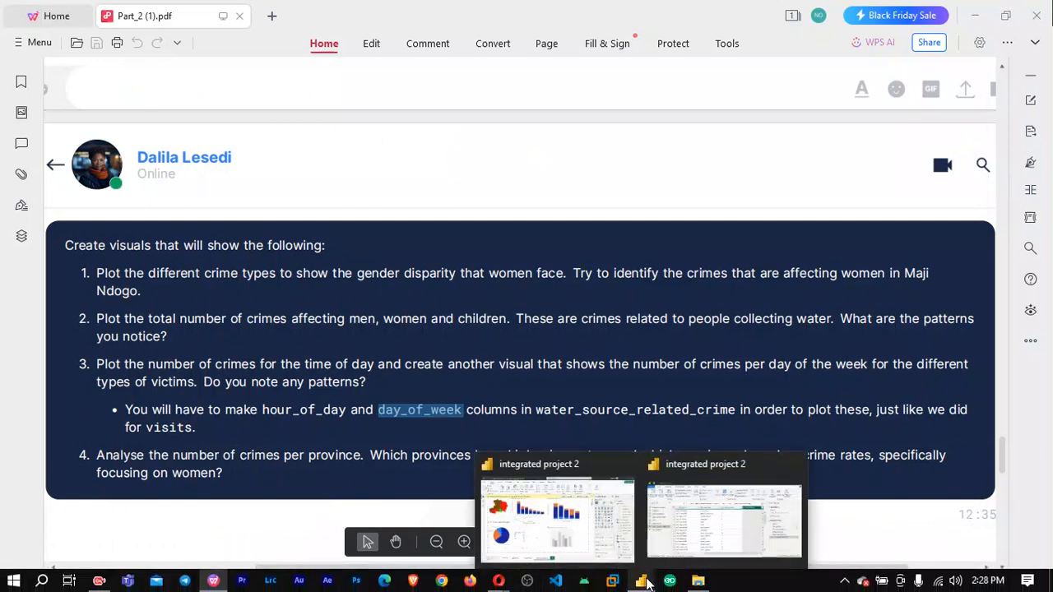
left_click(712, 526)
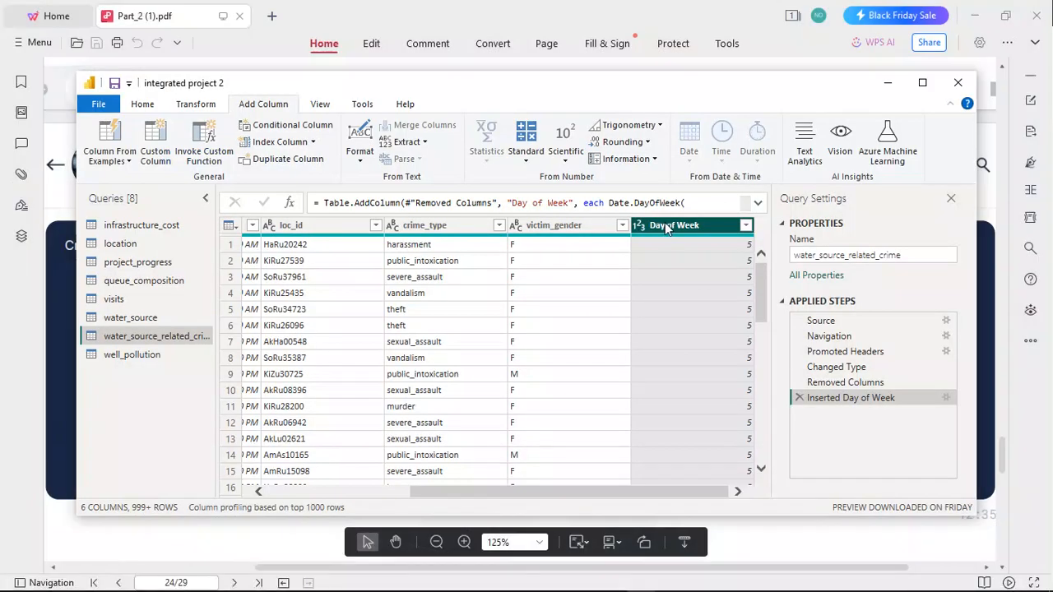
right_click(667, 230)
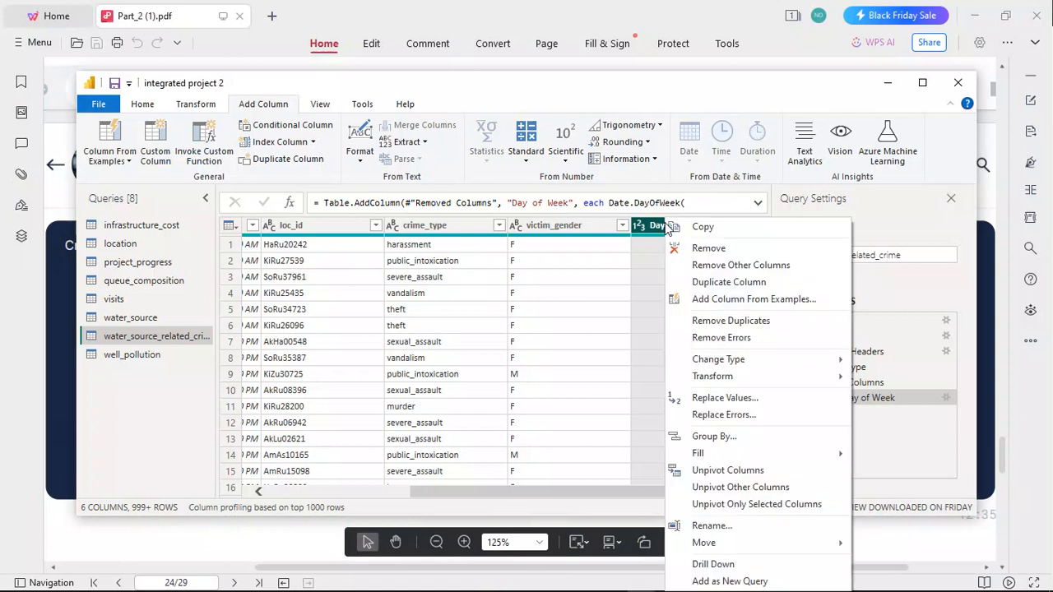
left_click(727, 530)
type("hour_of_day")
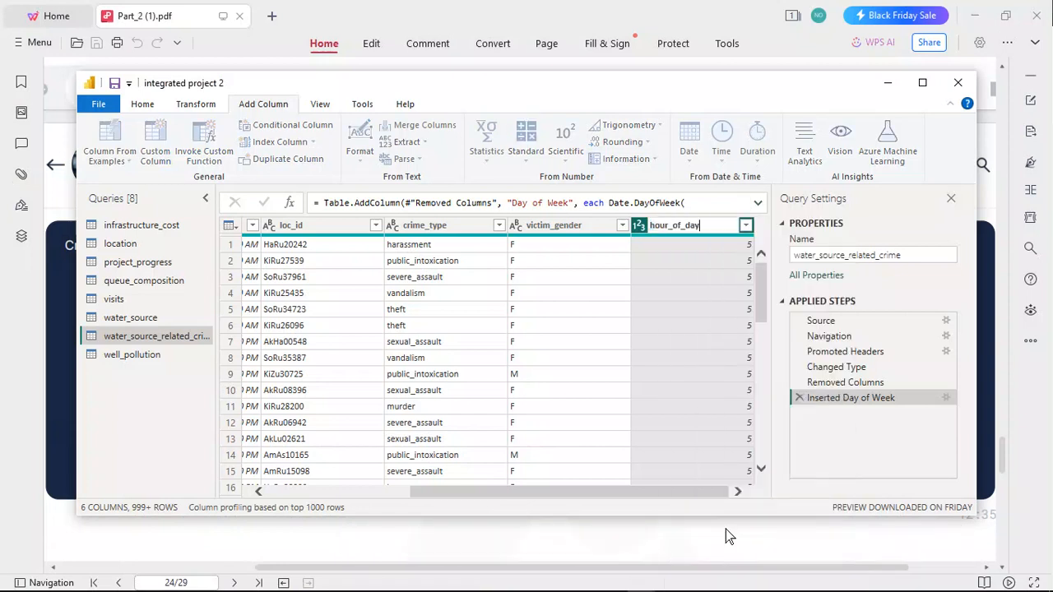
key("Return")
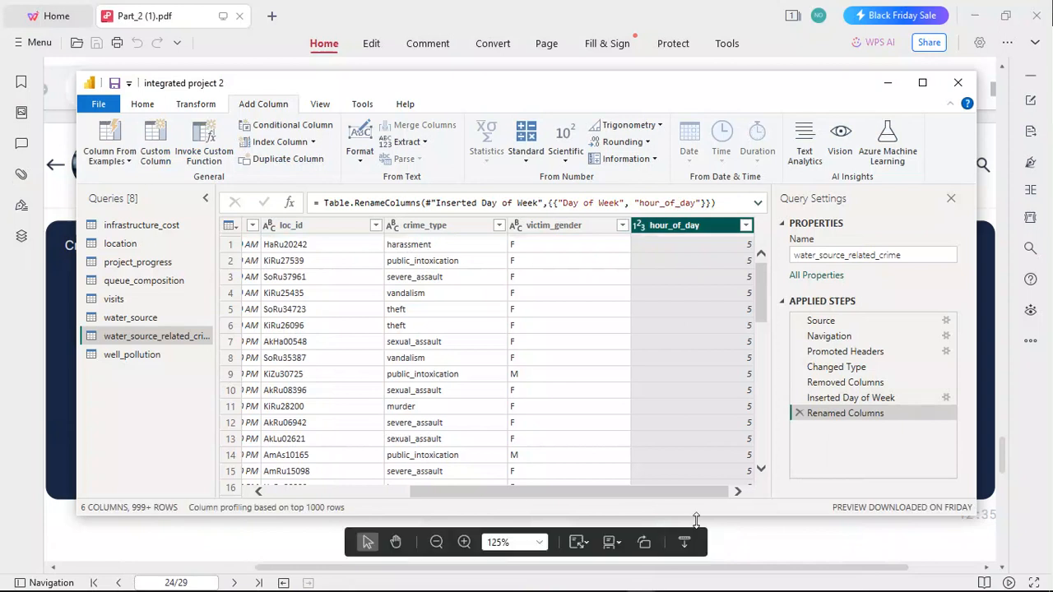
Select the time_of_incident column and bring up its Hour extraction options.
left_click_drag(541, 491, 414, 493)
left_click(414, 226)
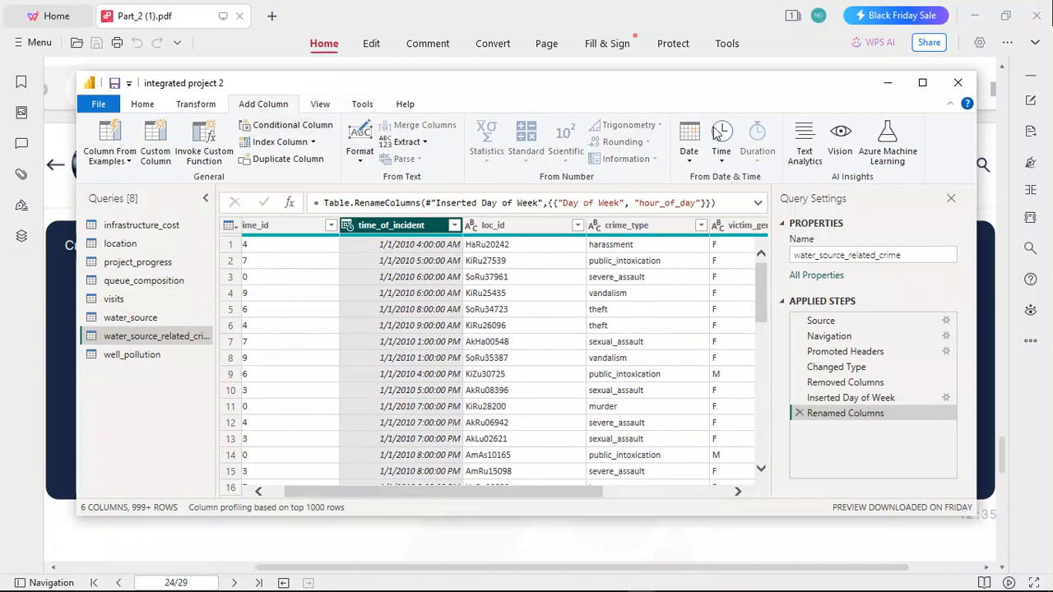
left_click(722, 158)
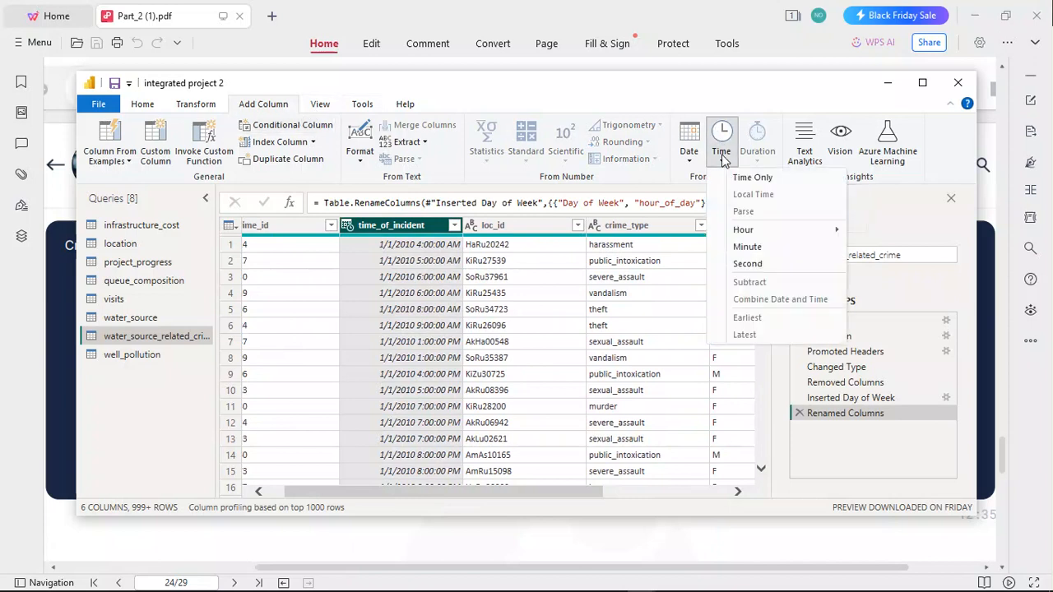
mouse_move(797, 234)
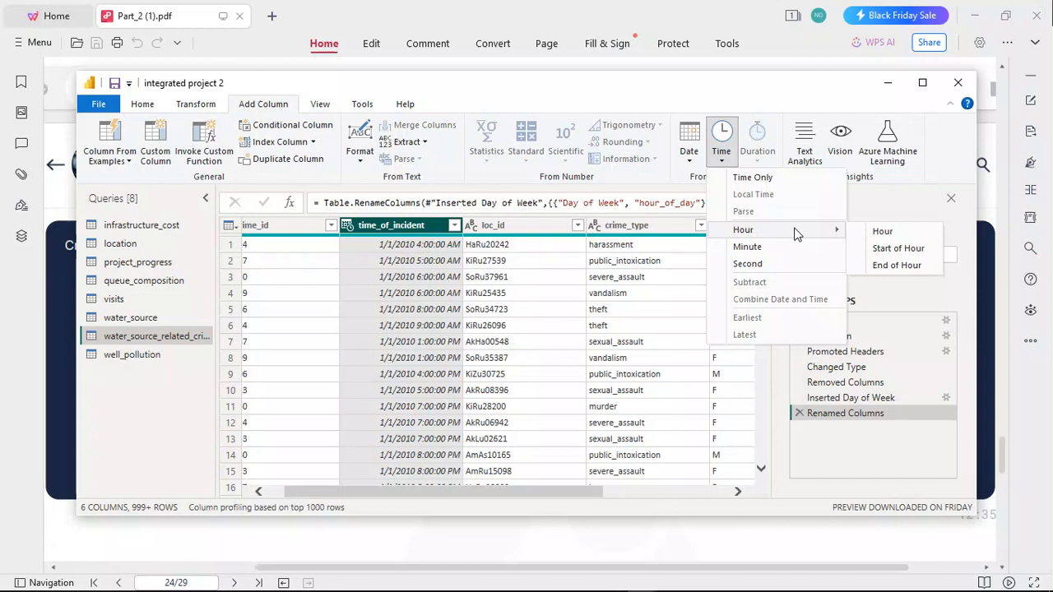
mouse_move(168, 590)
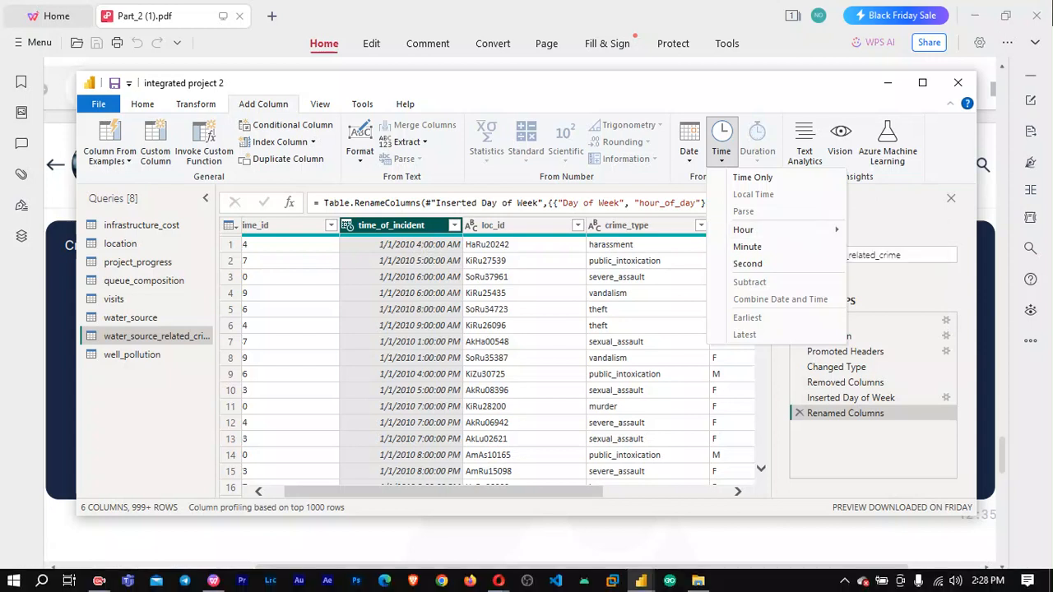
Copy the column name hour_of_day from Part_2 (1).pdf and return to Power Query Editor.
left_click(212, 582)
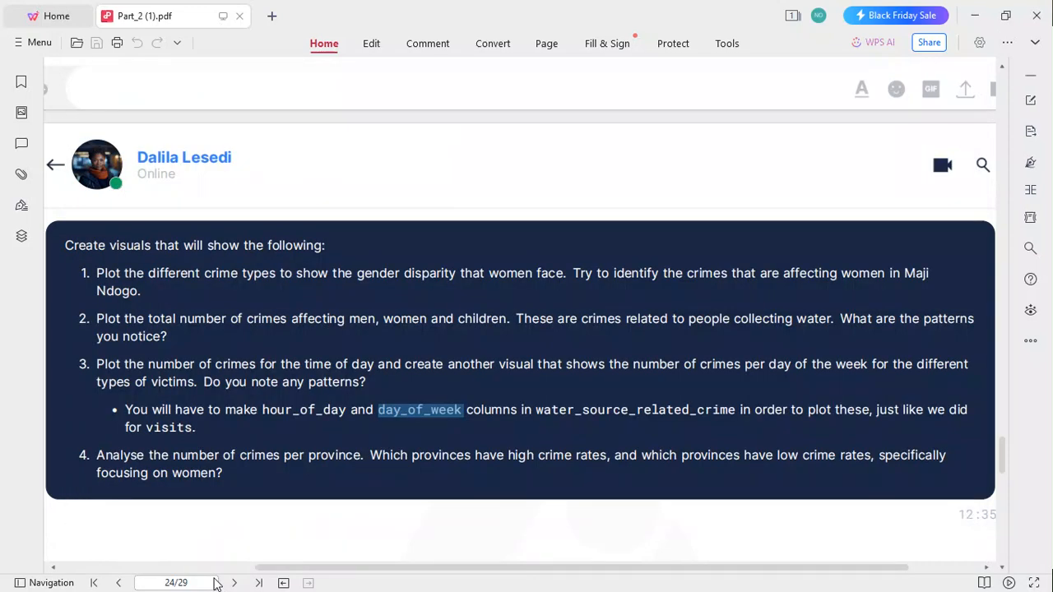
left_click_drag(344, 415, 273, 415)
left_click(332, 402)
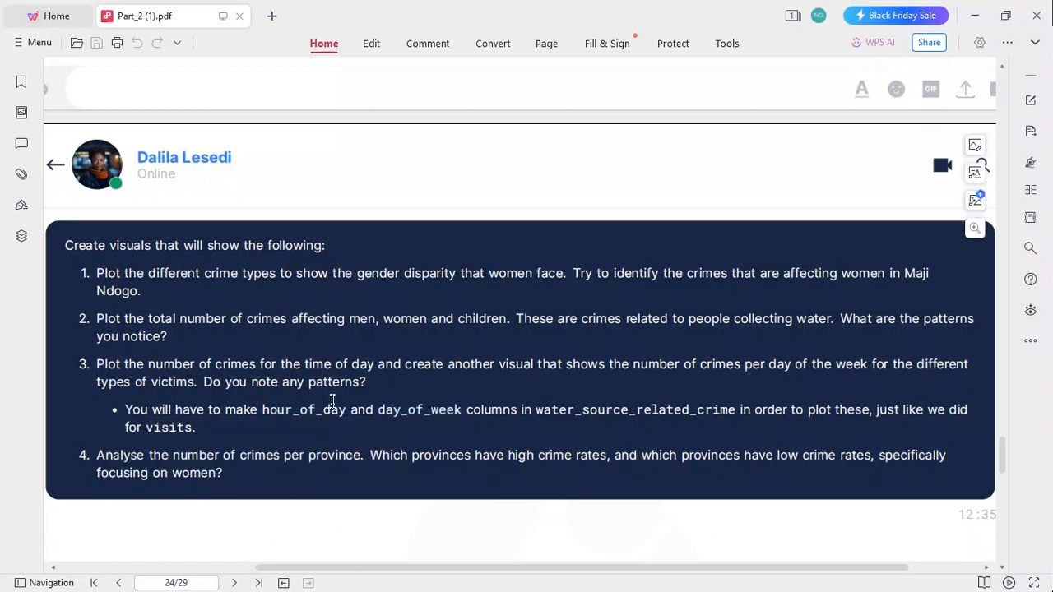
left_click_drag(346, 412, 265, 410)
key("ctrl+c")
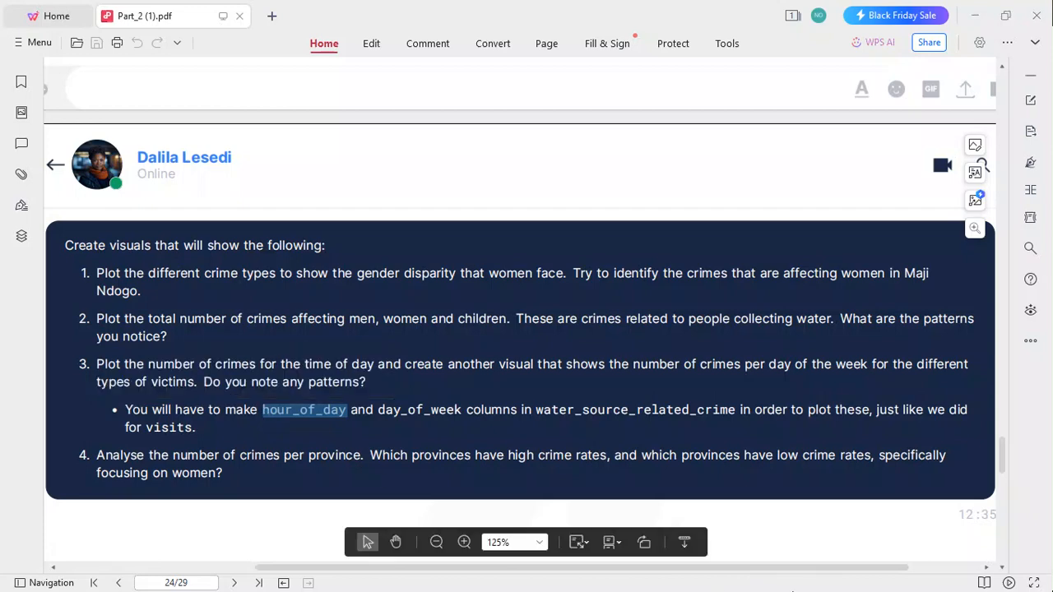
key("super")
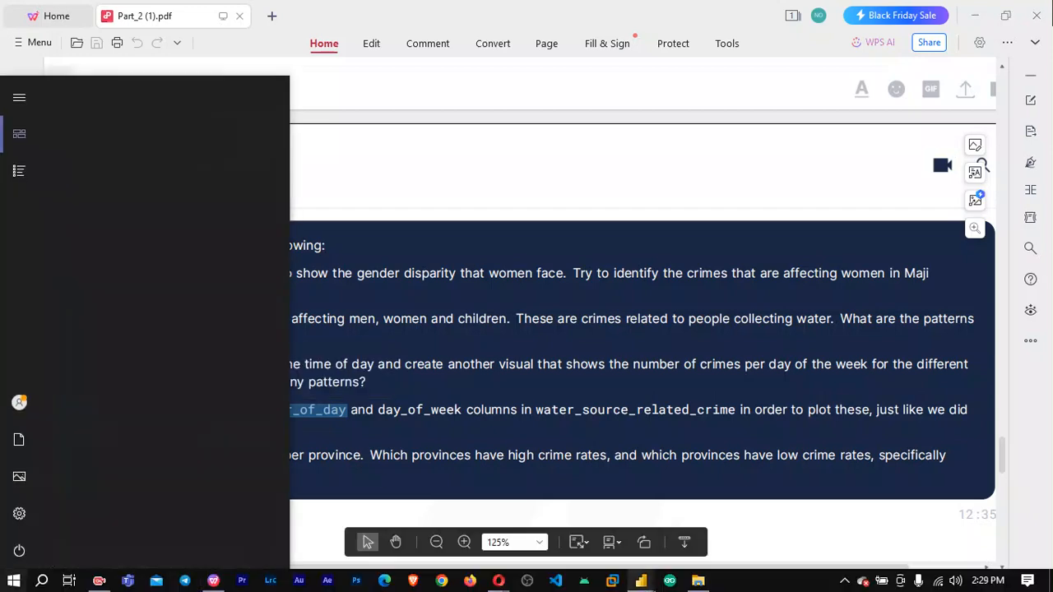
mouse_move(641, 582)
left_click(711, 514)
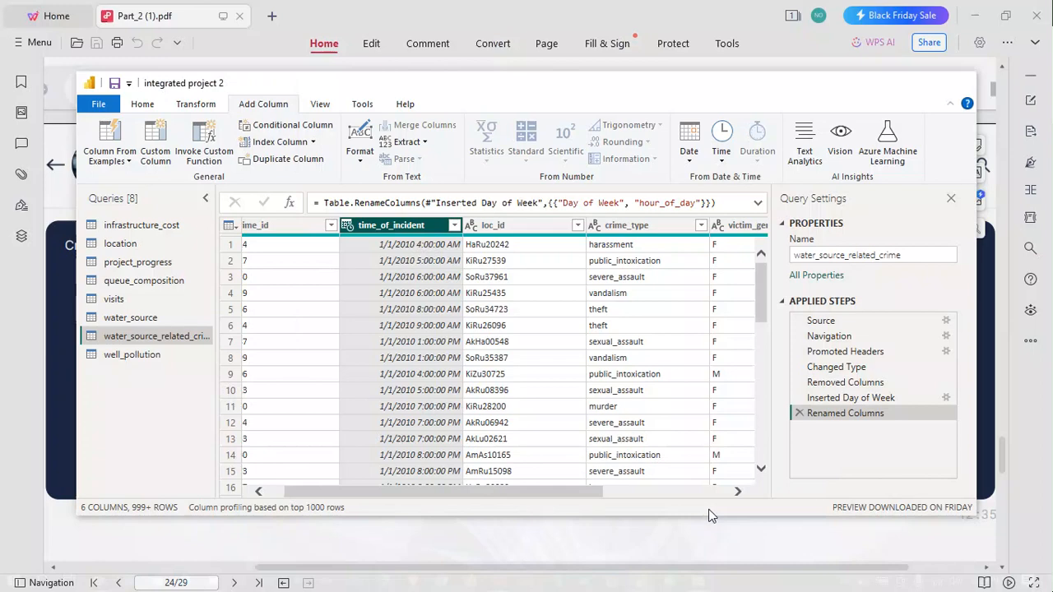
Add an Hour column extracted from time_of_incident to the water_source_related_crime query.
left_click(691, 161)
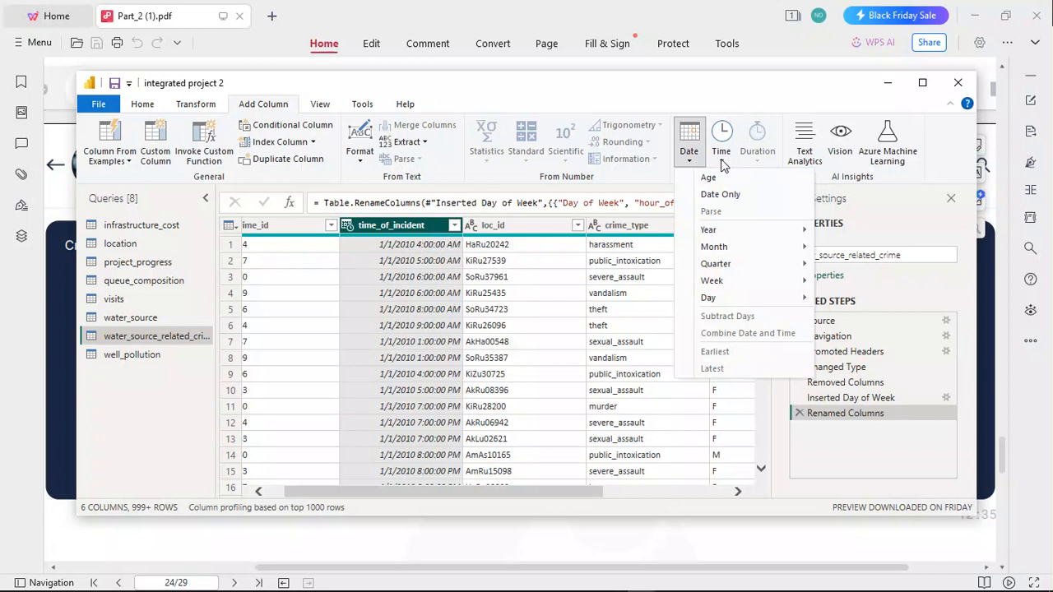
left_click(721, 162)
mouse_move(763, 230)
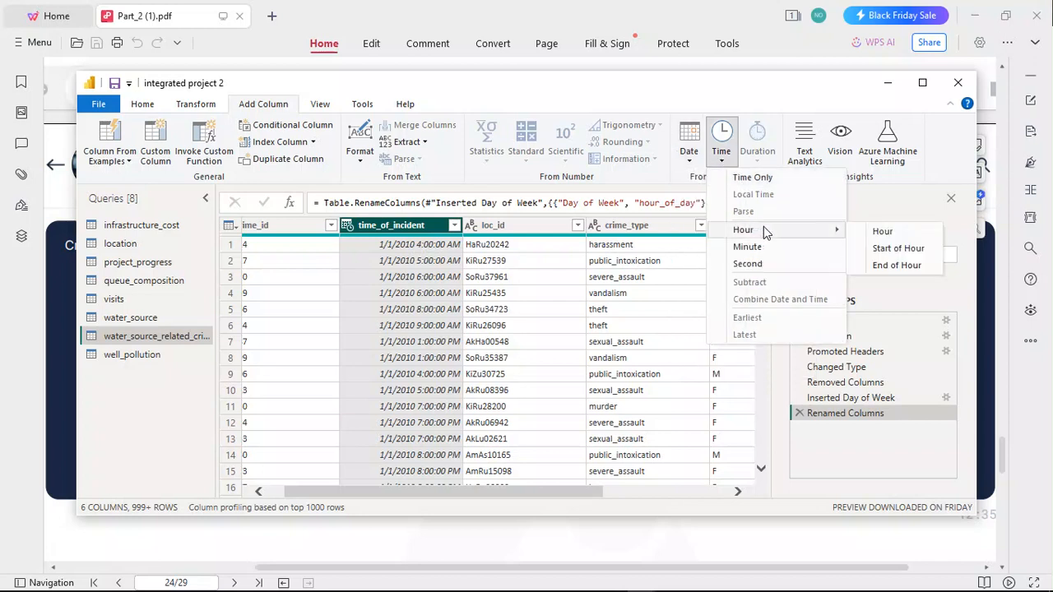
left_click(880, 233)
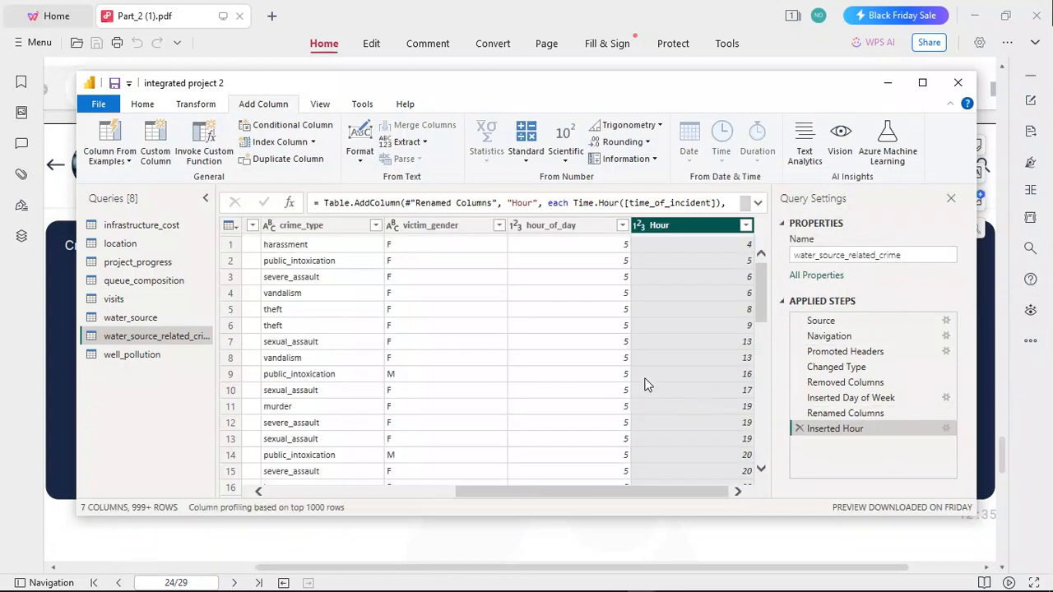
Try to rename the Hour column to hour_of_day in the water_source_related_crime query.
right_click(673, 229)
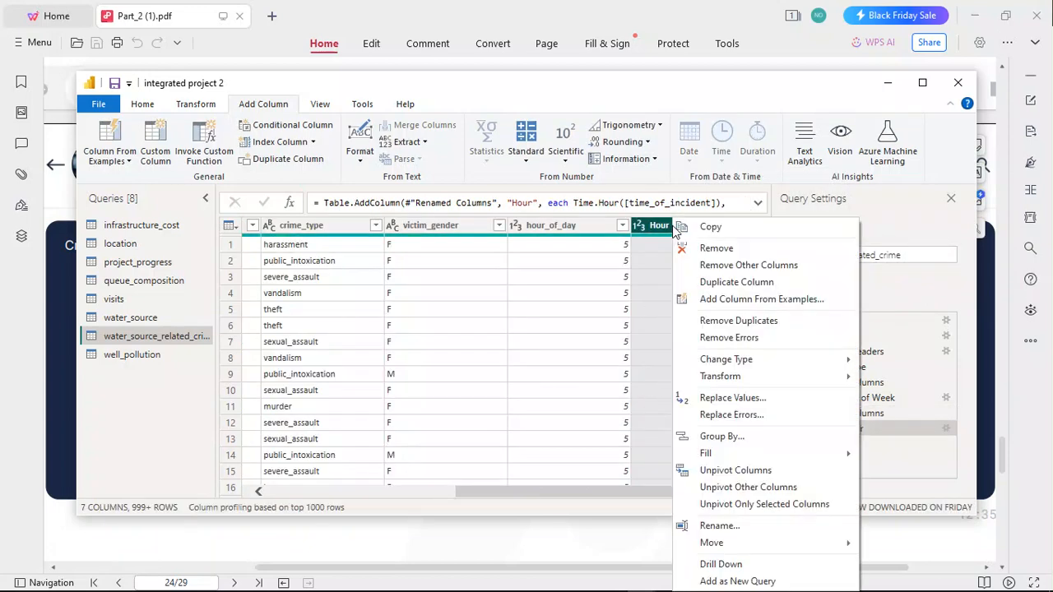
left_click(740, 526)
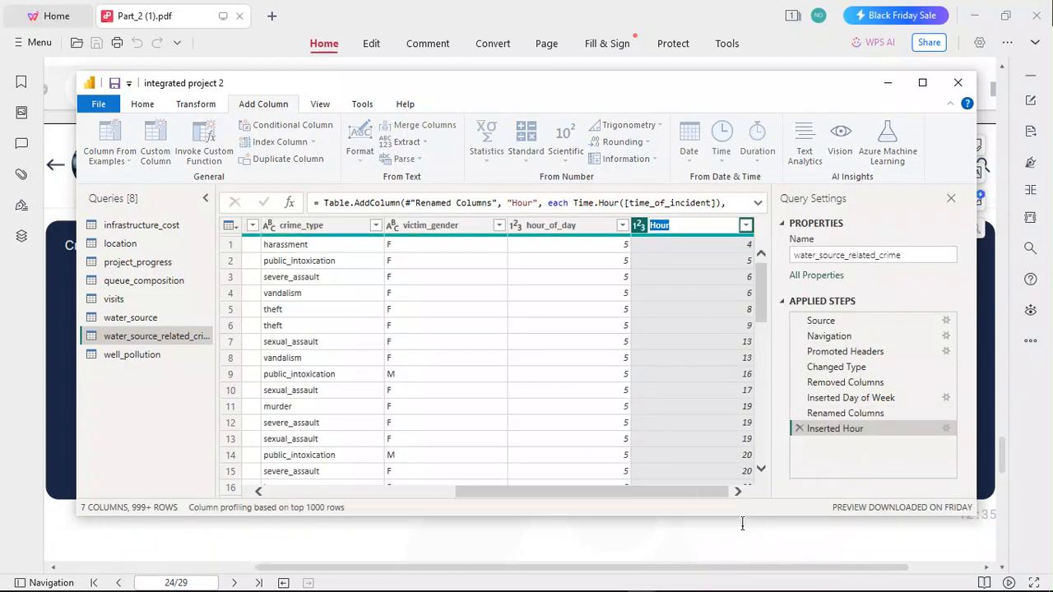
key("ctrl+v")
key("Return")
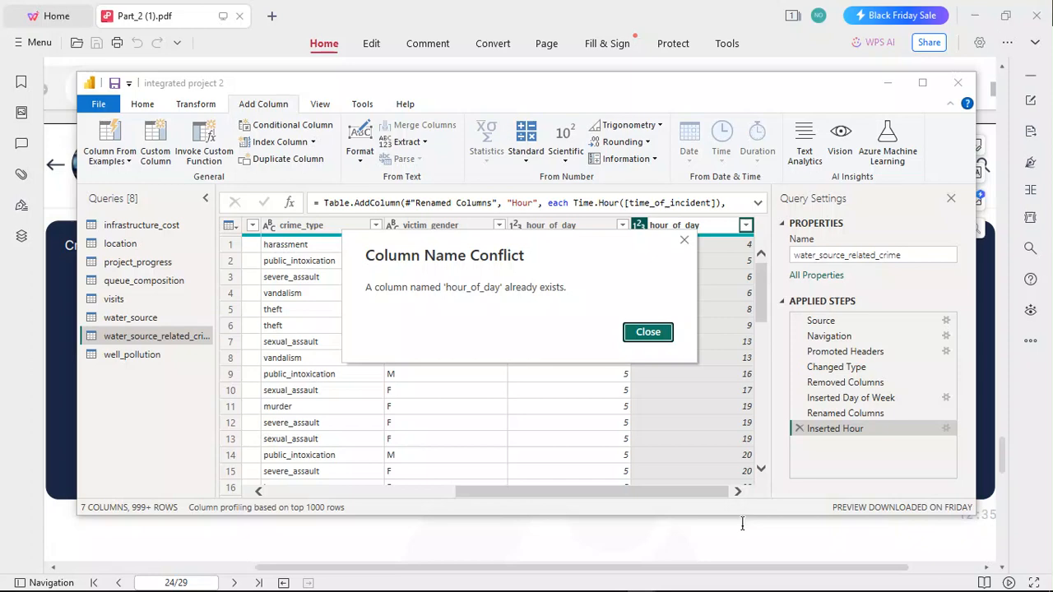
left_click(742, 523)
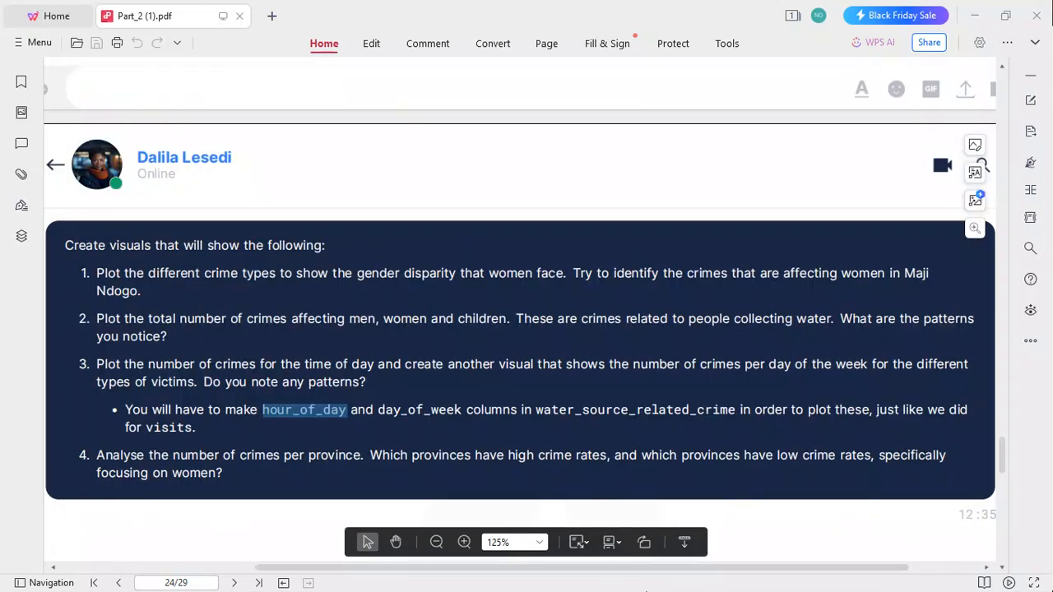
key("super")
mouse_move(648, 586)
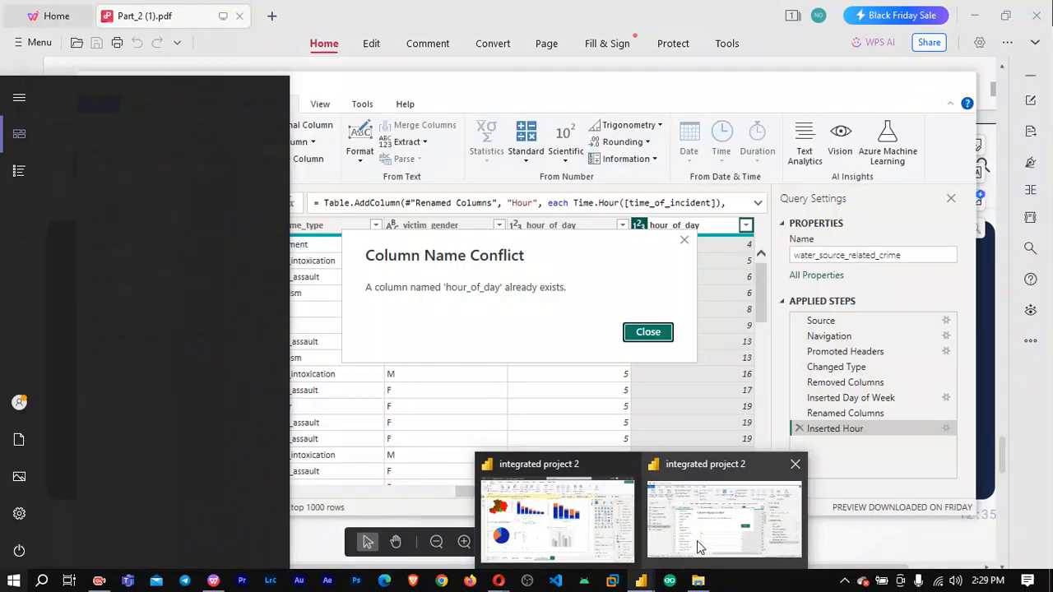
left_click(697, 541)
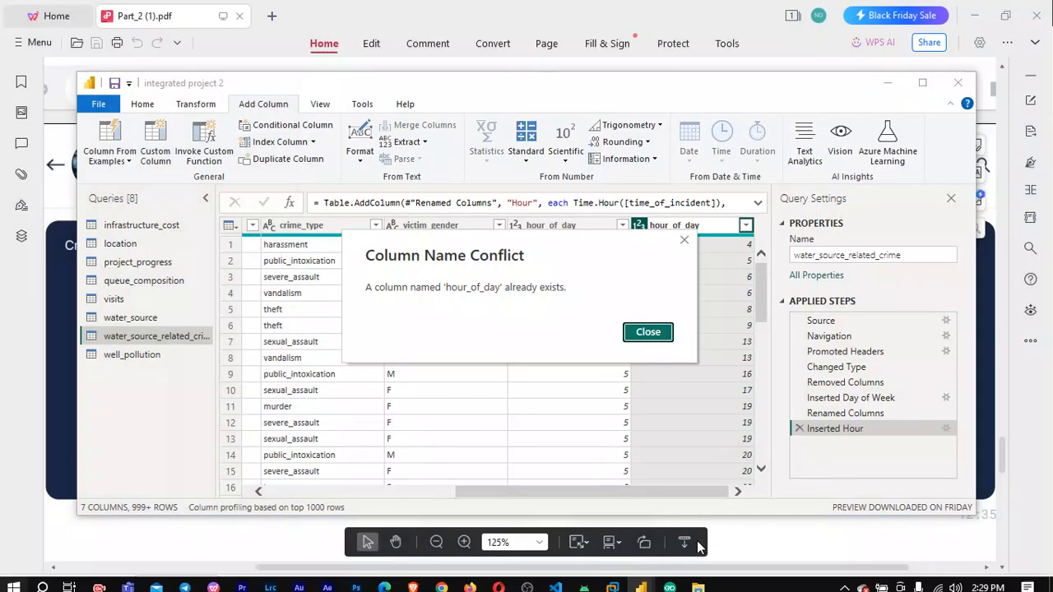
left_click(686, 241)
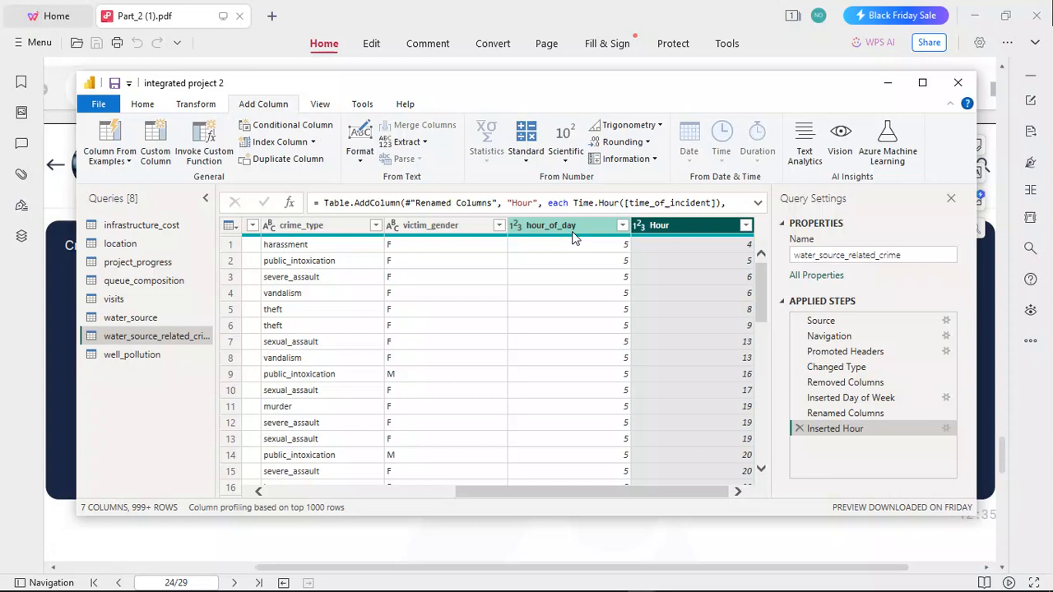
Copy the name day_of_week from Part_2 (1).pdf and rename the existing hour_of_day column to day_of_week in Power Query Editor.
mouse_move(268, 590)
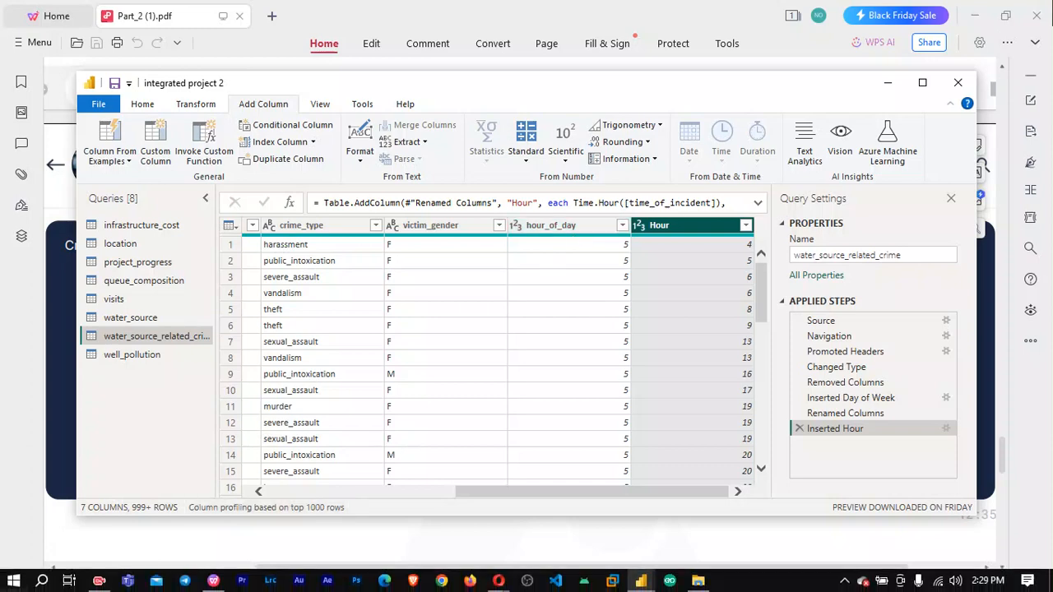
left_click(214, 582)
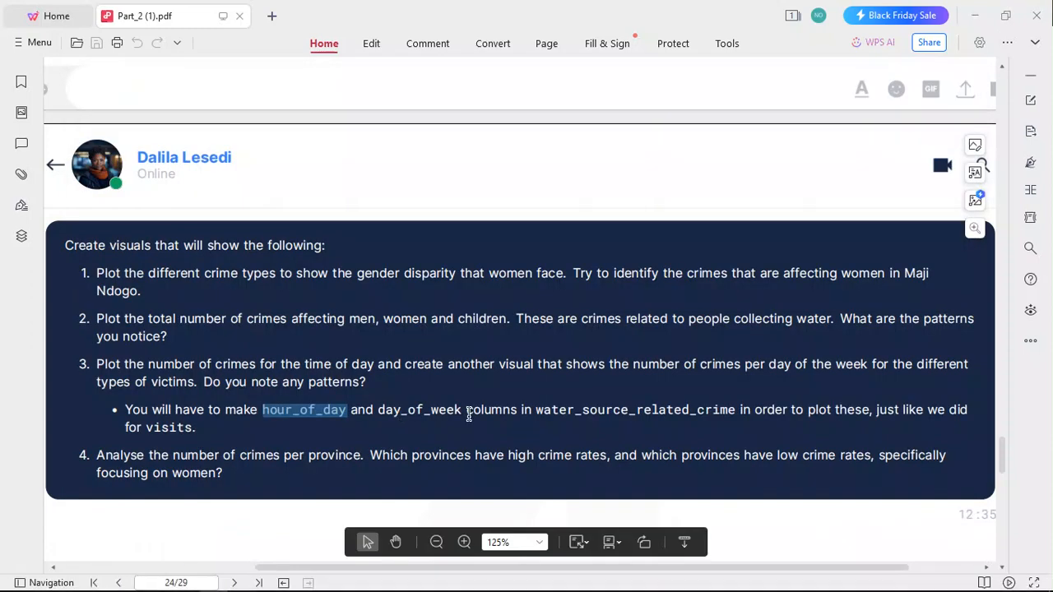
left_click_drag(464, 412, 382, 412)
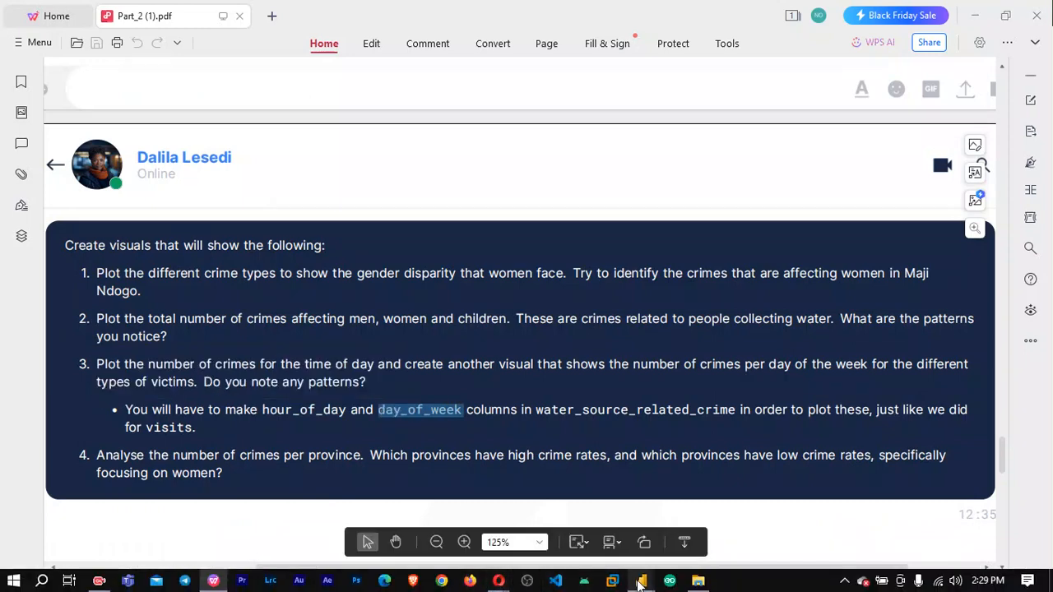
mouse_move(640, 581)
left_click(724, 521)
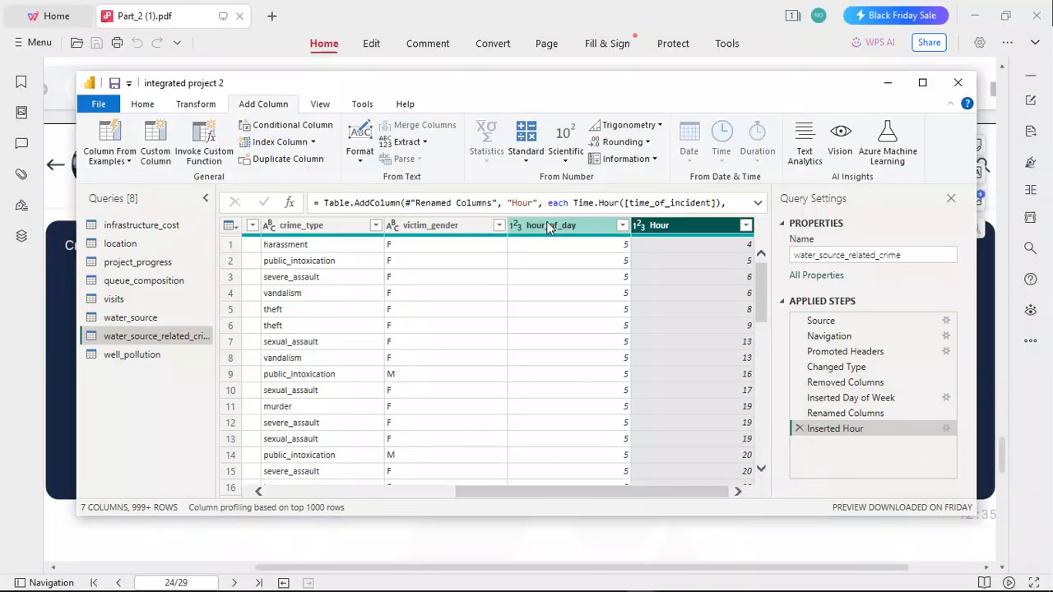
right_click(571, 230)
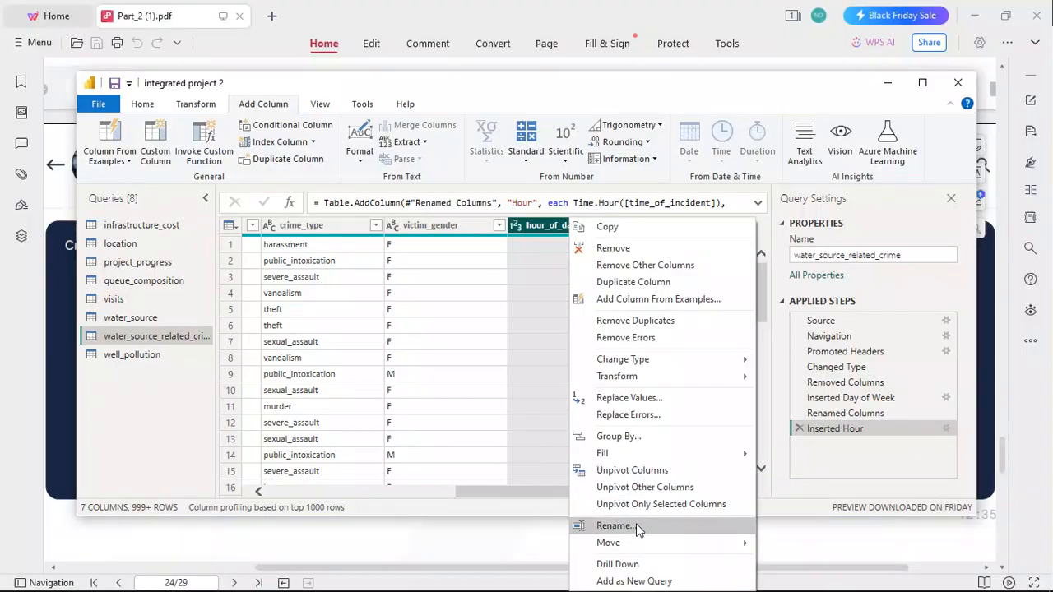
left_click(639, 527)
type("day_of_week")
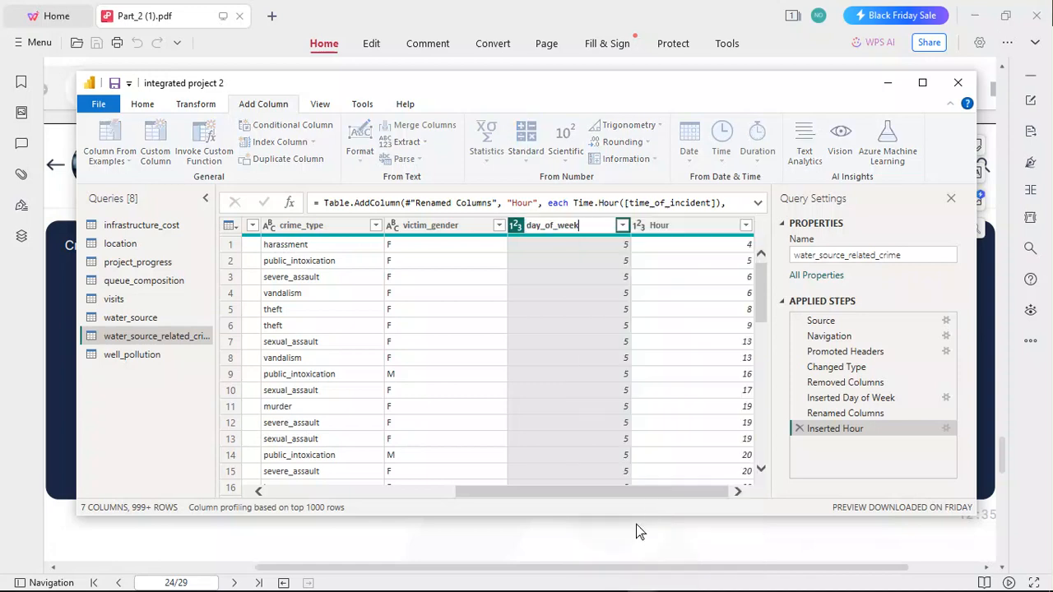
key("Return")
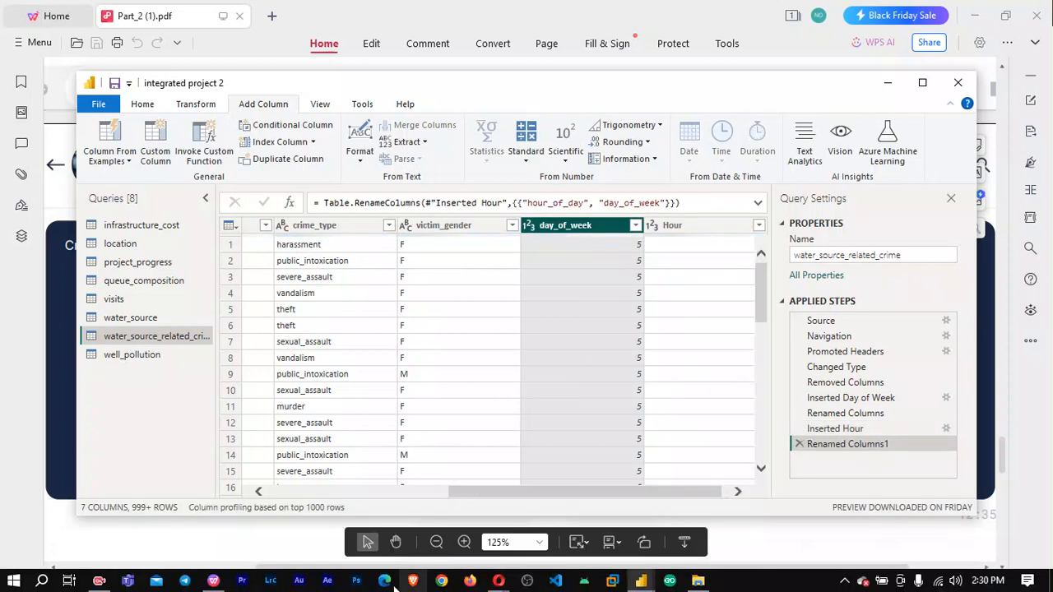
Rename the Hour column to hour_of_day, copying the name from Part_2 (1).pdf, and apply the query changes to the report.
left_click(214, 581)
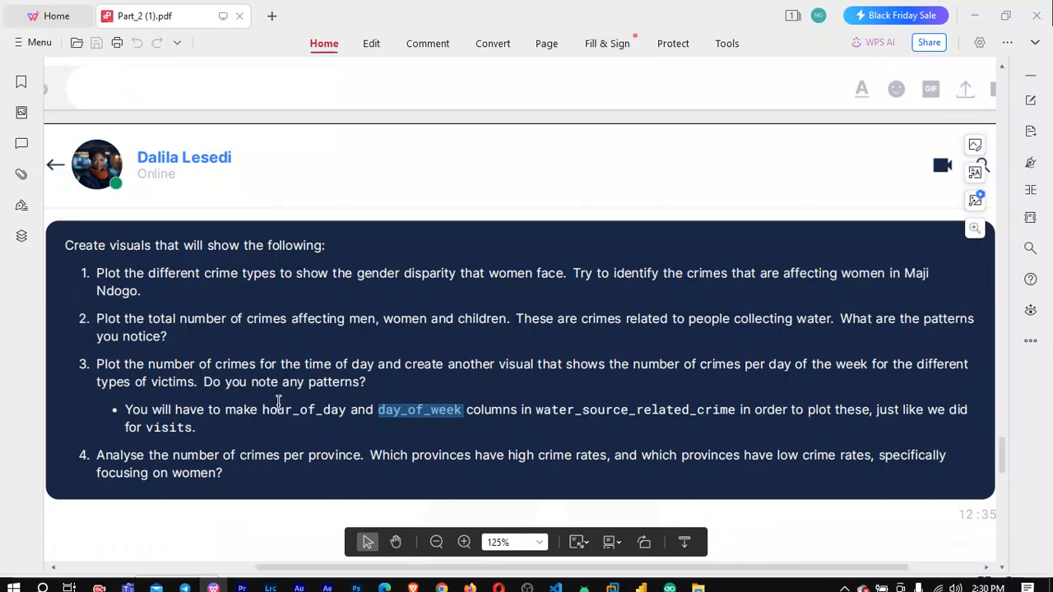
left_click_drag(349, 410, 263, 410)
key("ctrl+c")
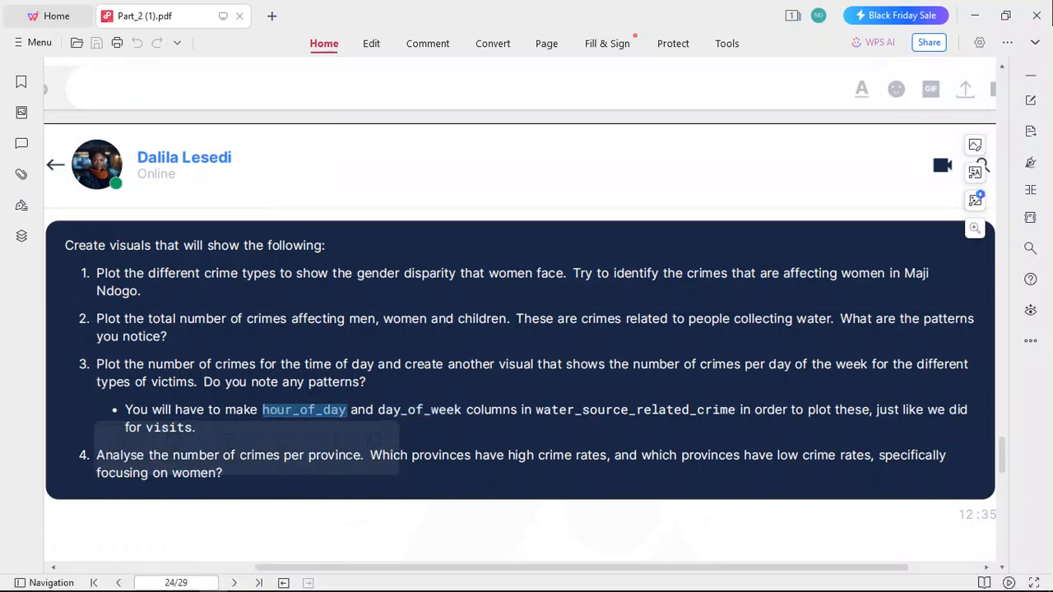
mouse_move(641, 581)
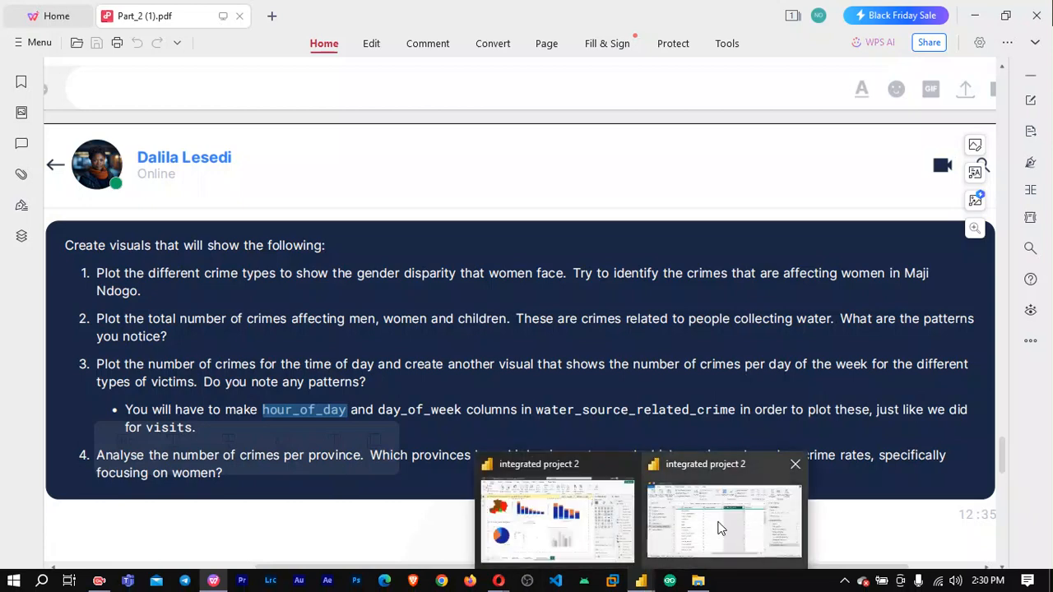
left_click(724, 522)
left_click(691, 225)
right_click(691, 224)
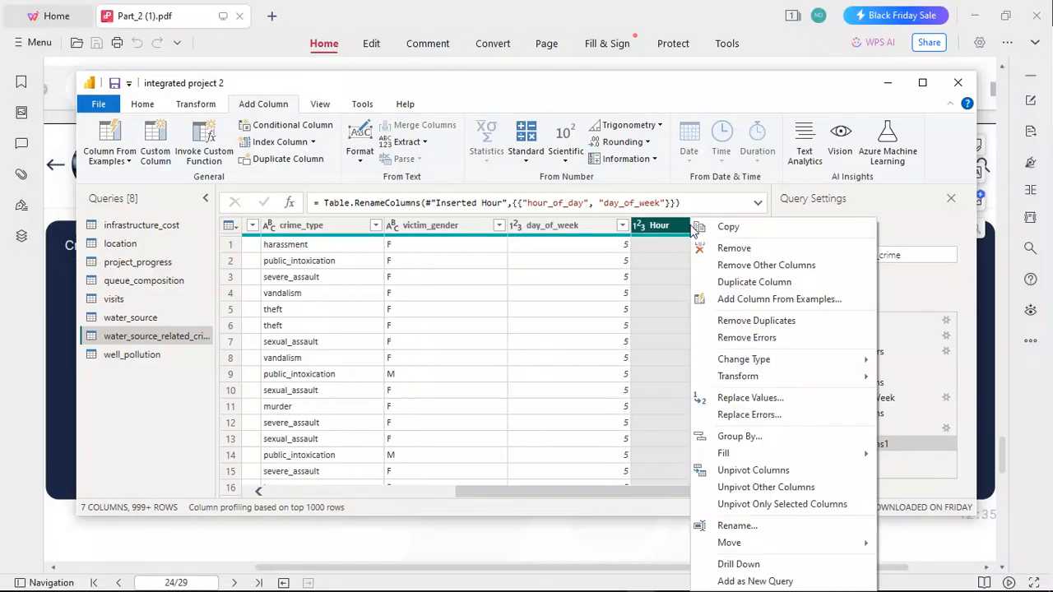
left_click(757, 525)
key("ctrl+v")
key("Return")
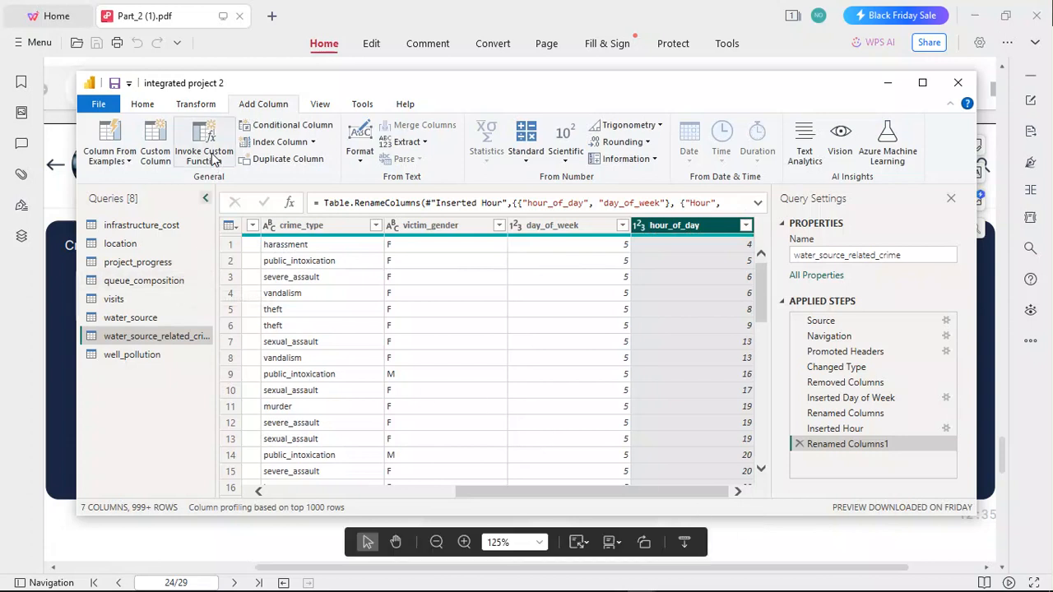
scroll(214, 159, "up", 2)
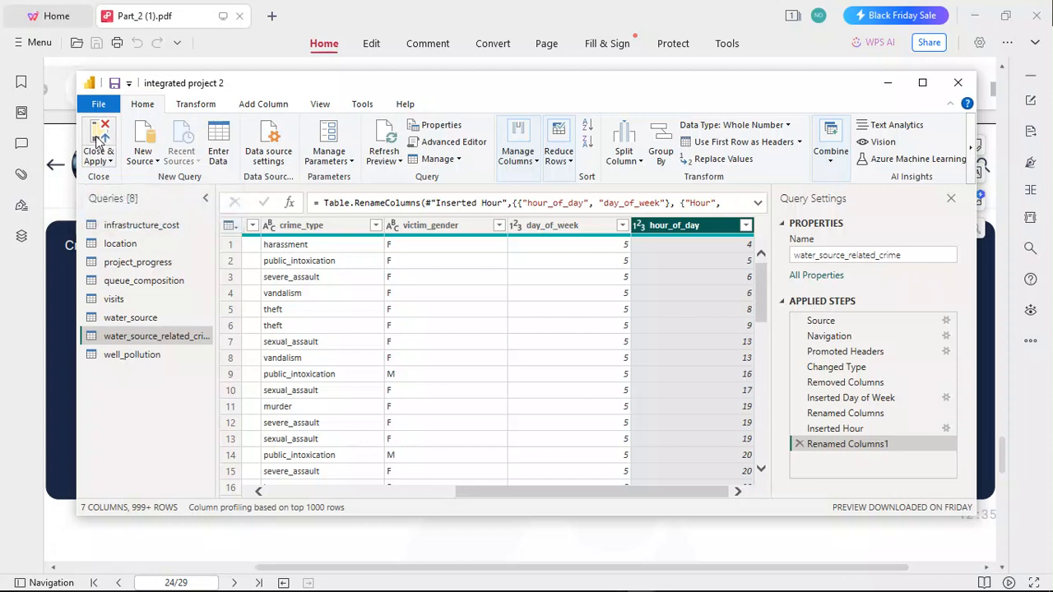
left_click(98, 141)
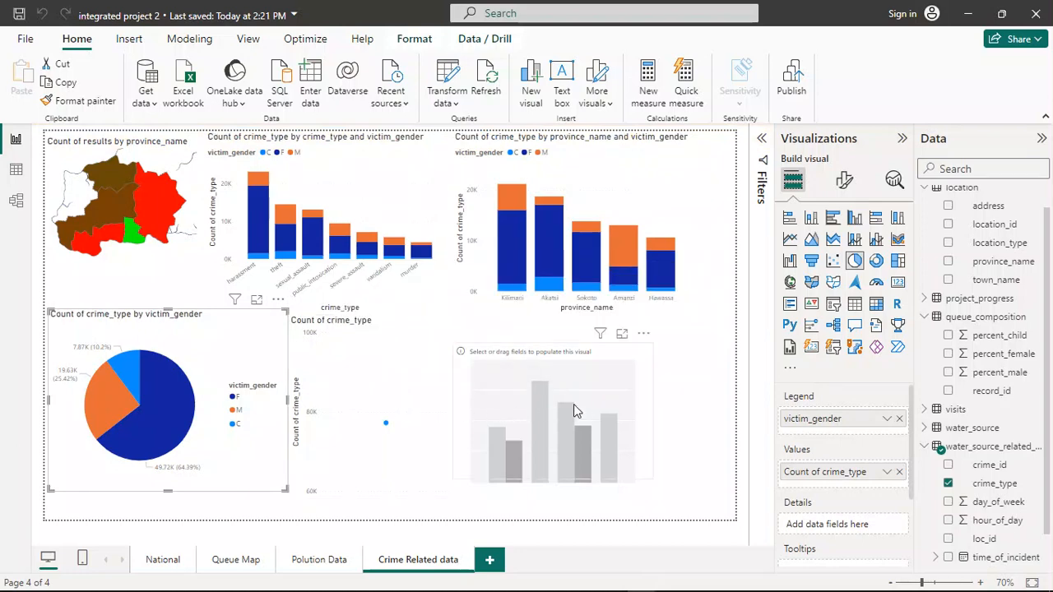
Rearrange the lower row of visuals by moving the empty chart aside, shrinking the pie chart and widening the Count of crime_type line chart.
left_click_drag(573, 404, 656, 408)
left_click(194, 423)
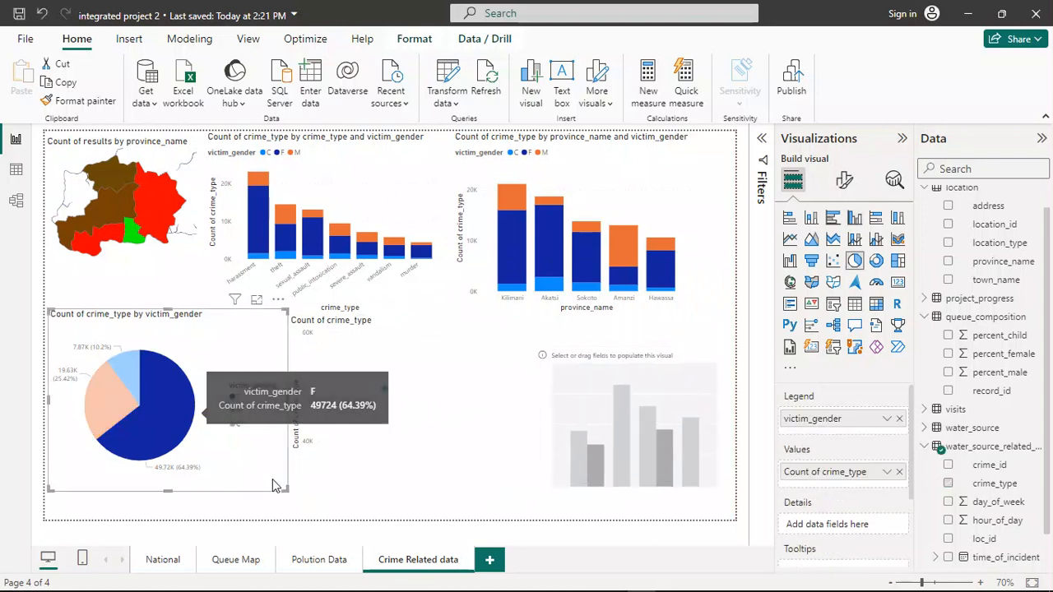
left_click_drag(283, 487, 262, 481)
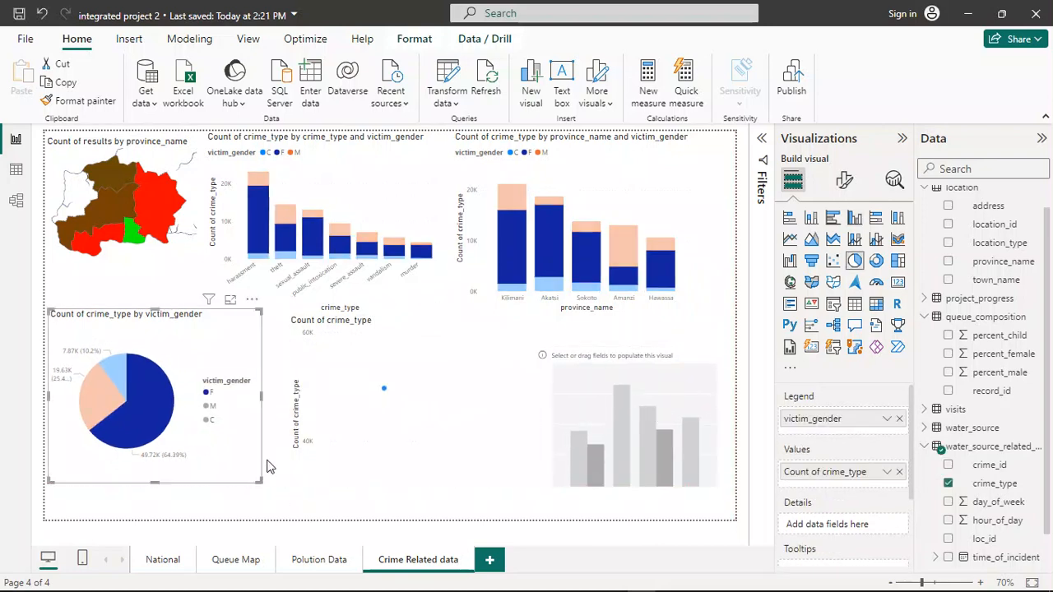
left_click(304, 421)
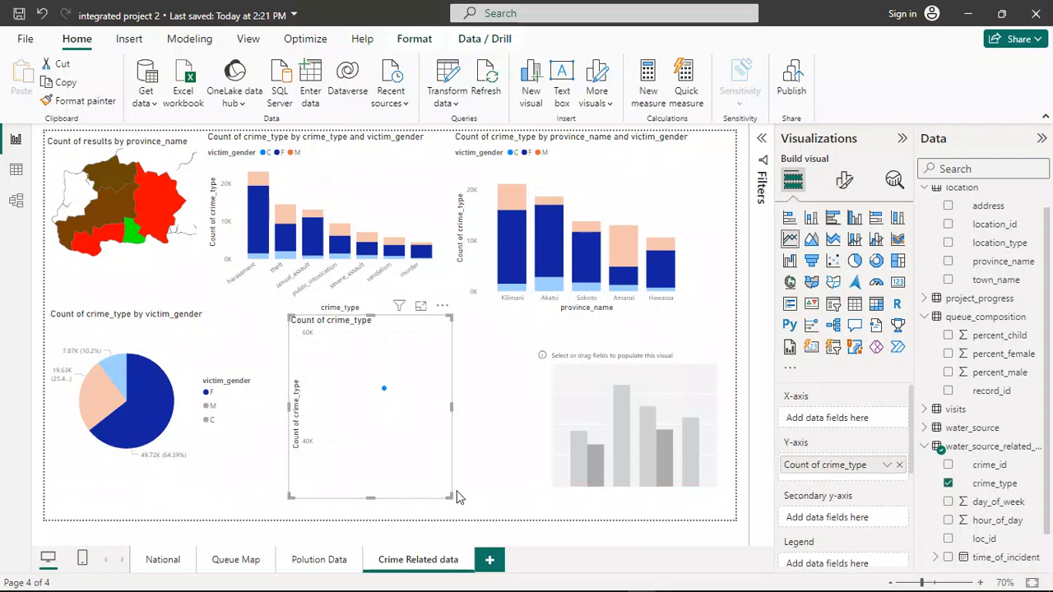
left_click_drag(458, 502, 516, 505)
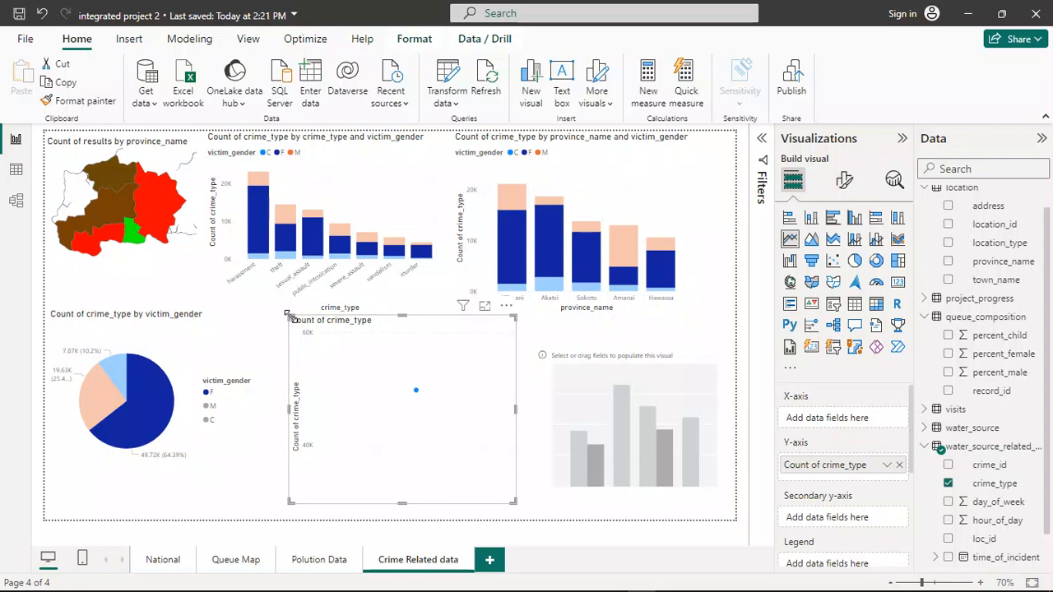
Recheck the brief for the time-of-day and day-of-week crime visuals in Part_2 (1).pdf and return to Power BI.
mouse_move(429, 334)
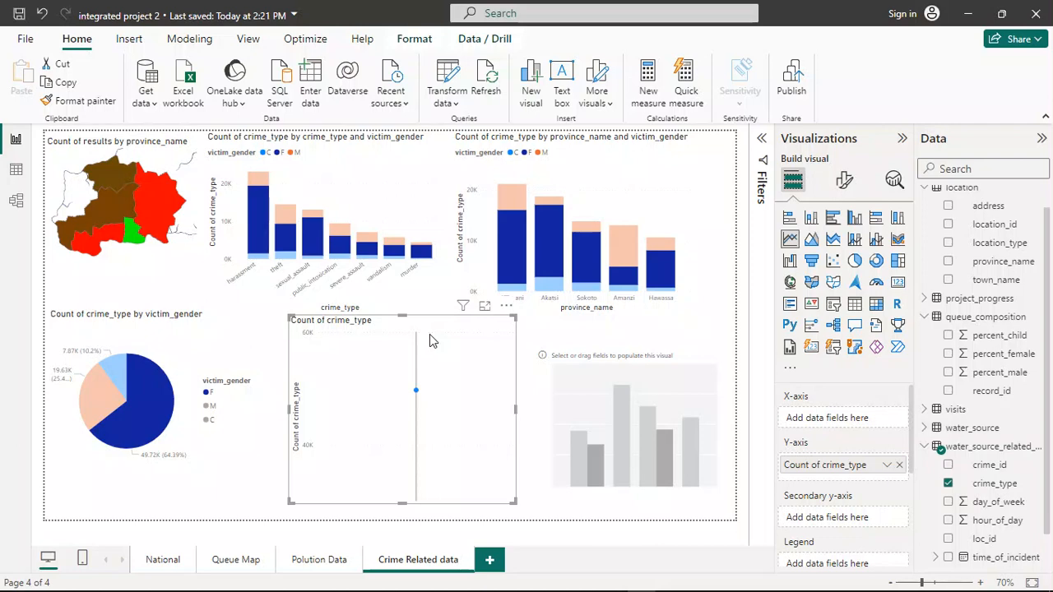
mouse_move(329, 590)
left_click(214, 581)
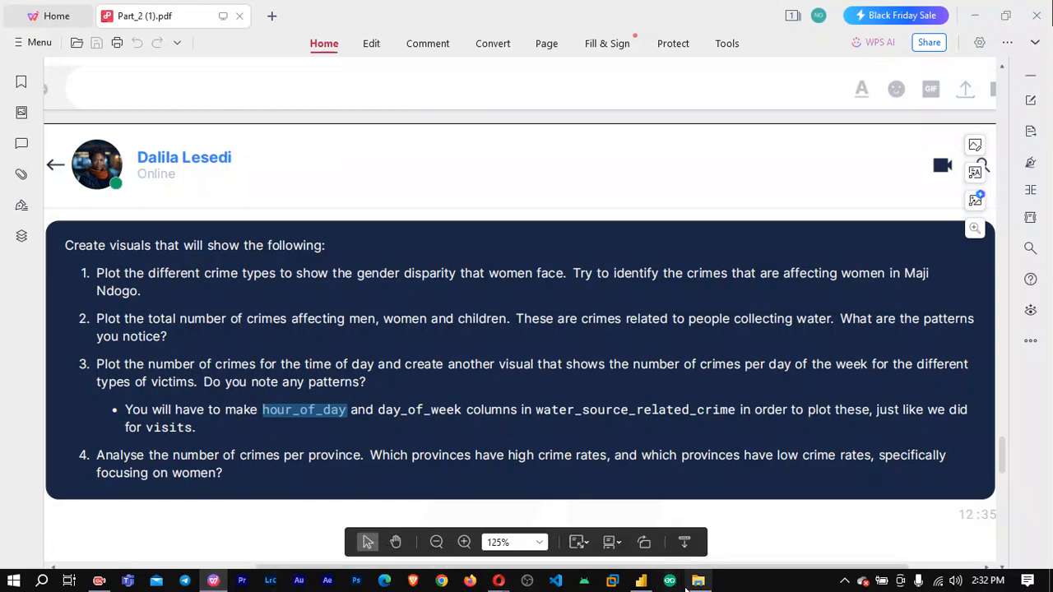
left_click(644, 581)
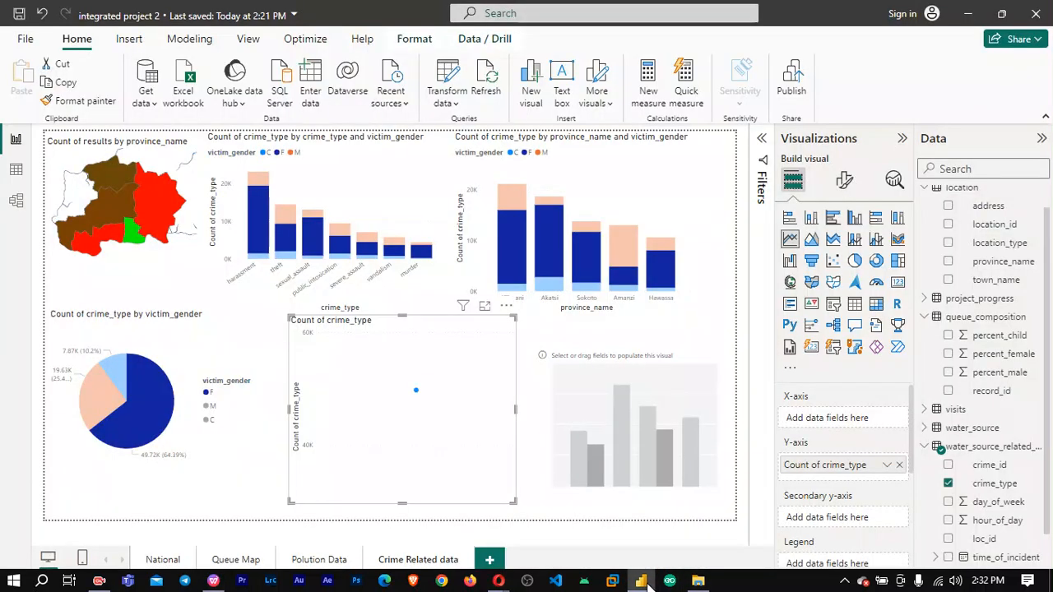
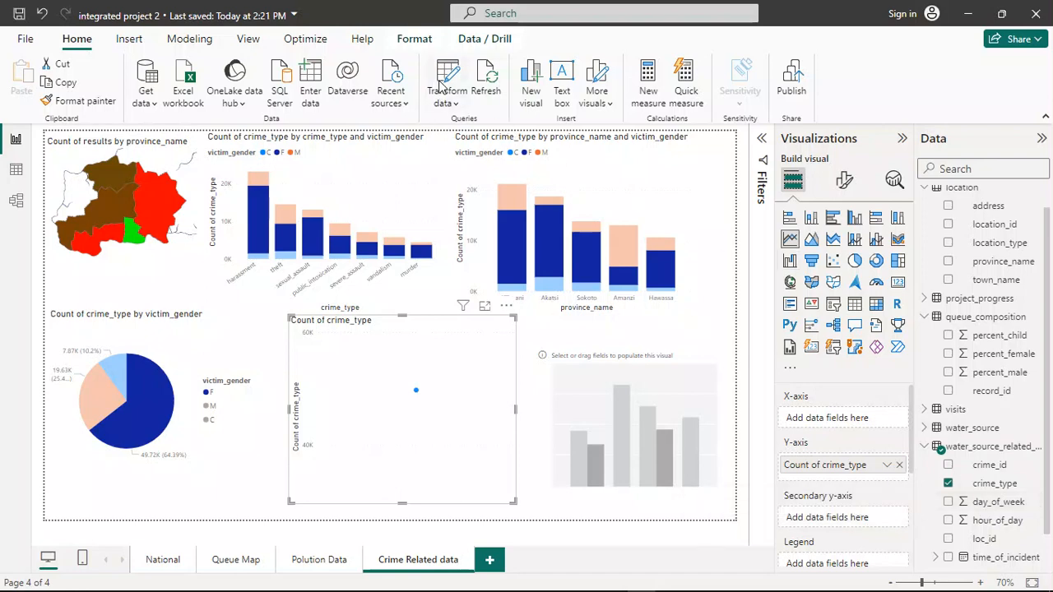
Add a Name of Day column extracted from time_of_incident to the water_source_related_crime query in Power Query Editor.
left_click(444, 78)
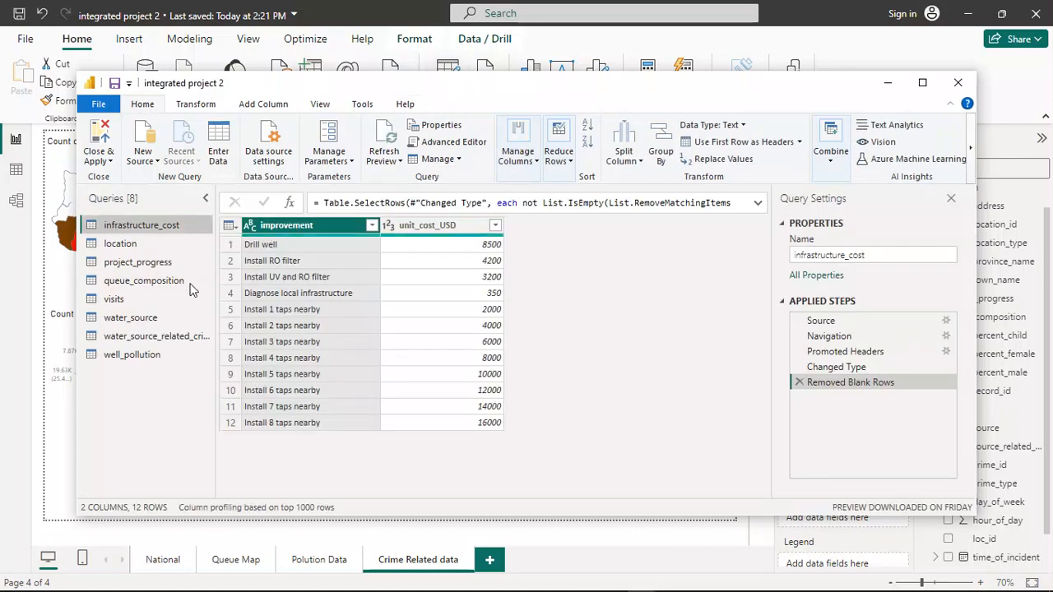
left_click(145, 337)
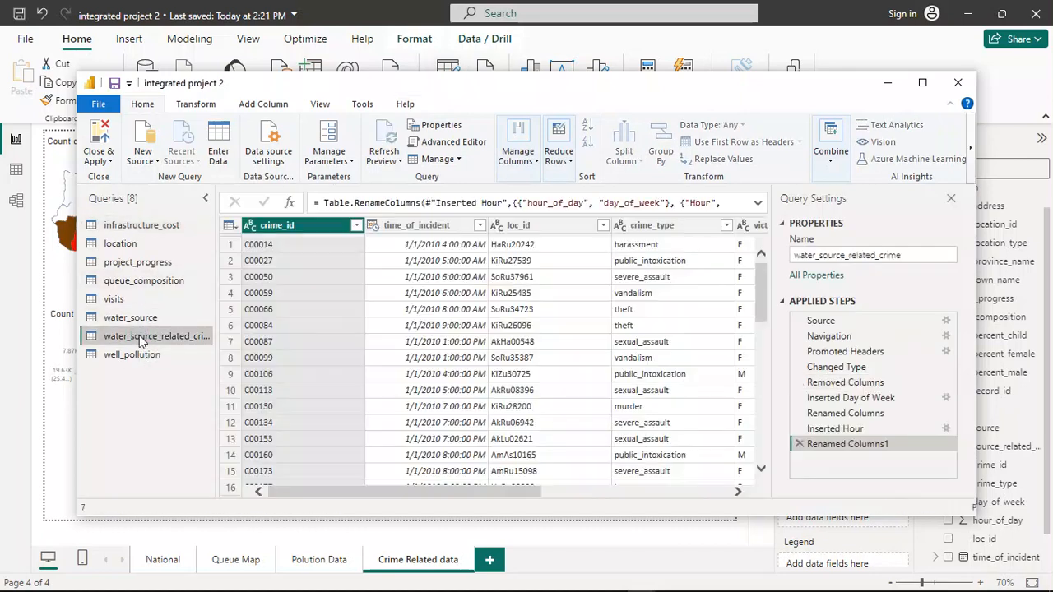
left_click(430, 226)
left_click(265, 104)
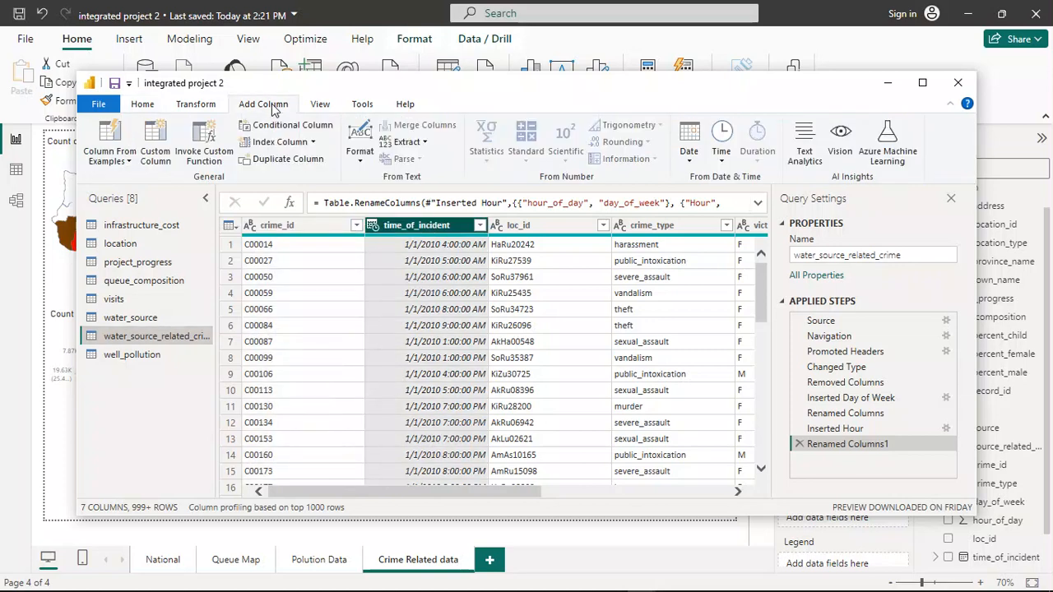
left_click(688, 152)
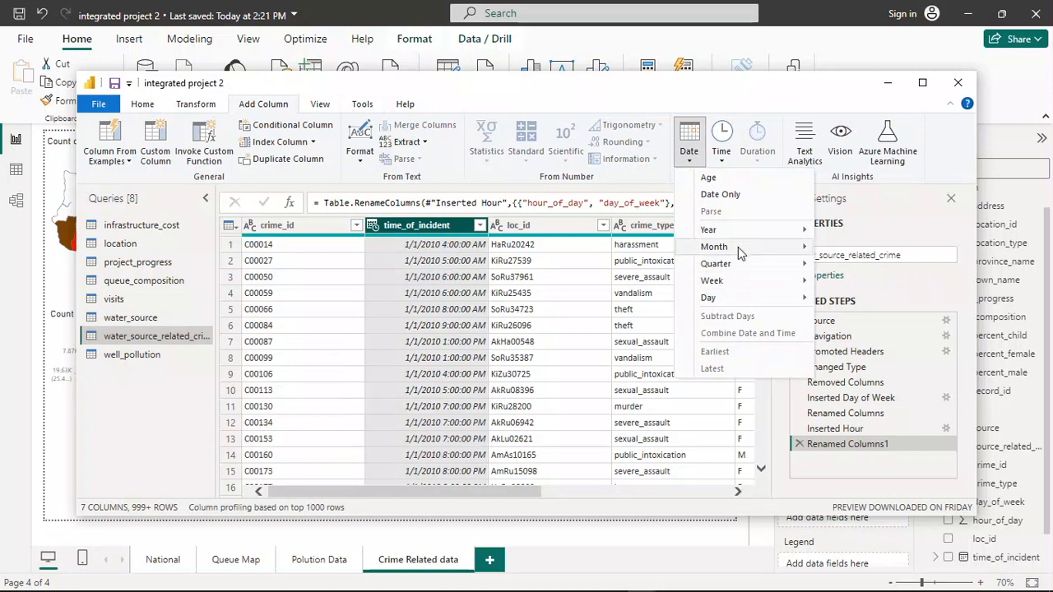
mouse_move(748, 298)
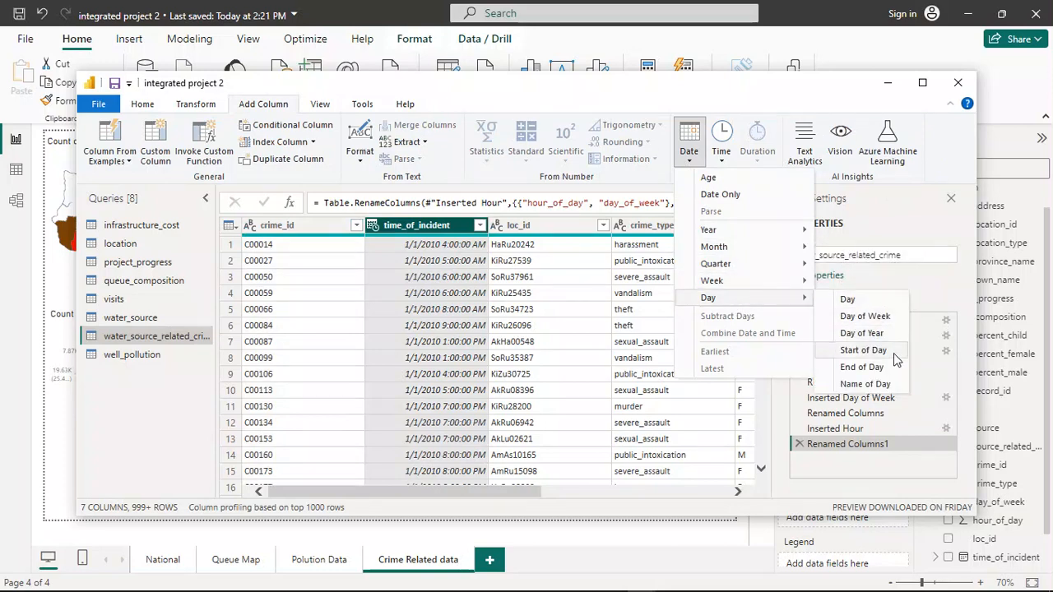
left_click(865, 384)
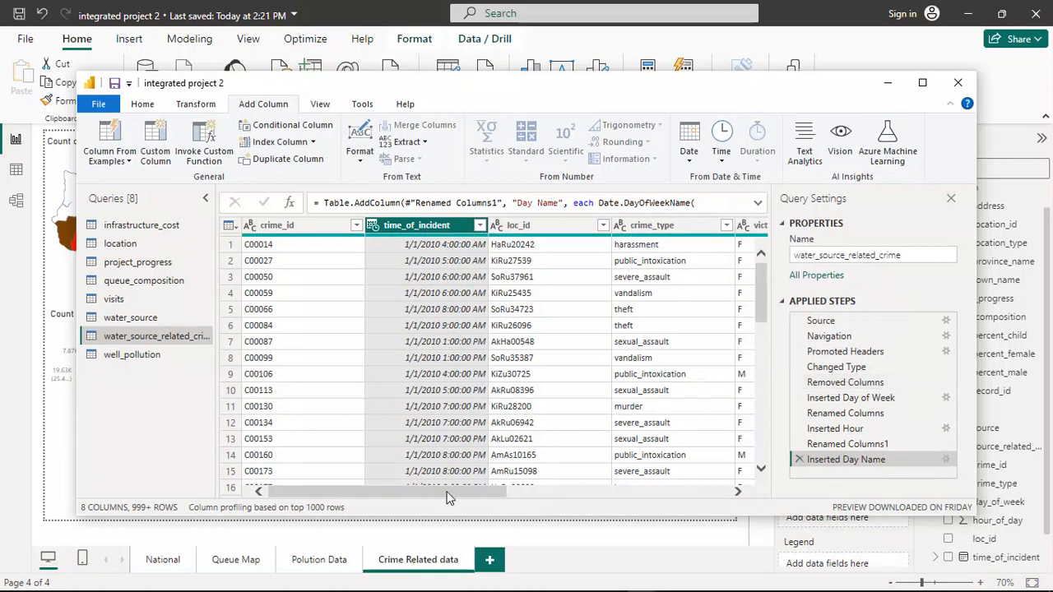
Remove the day_of_week column from the water_source_related_crime query.
left_click_drag(444, 491, 721, 508)
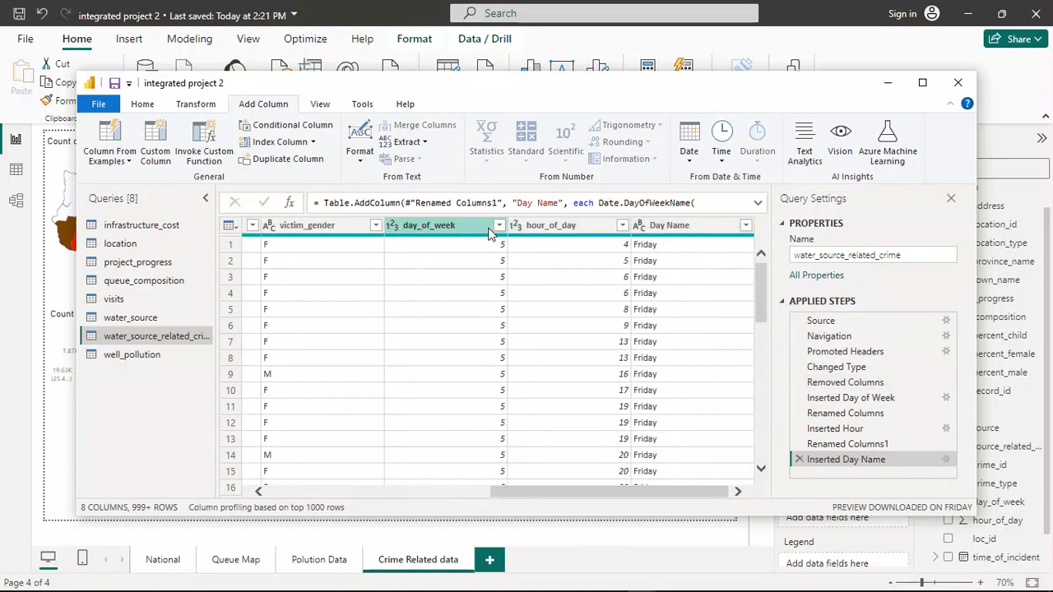
right_click(457, 226)
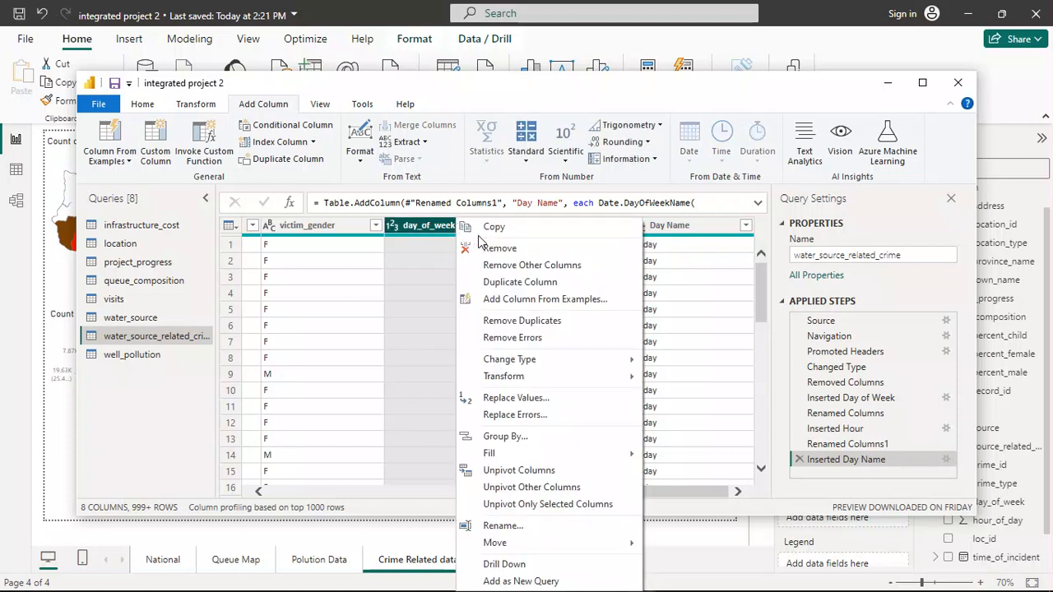
left_click(504, 249)
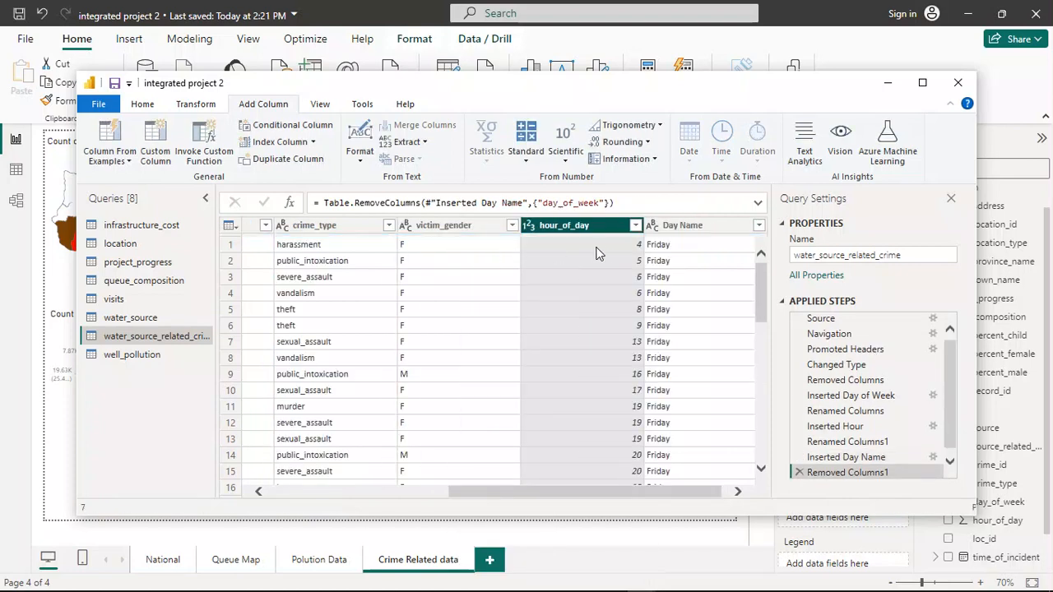
Rename the Day Name column to name_of_day.
left_click(692, 227)
right_click(692, 227)
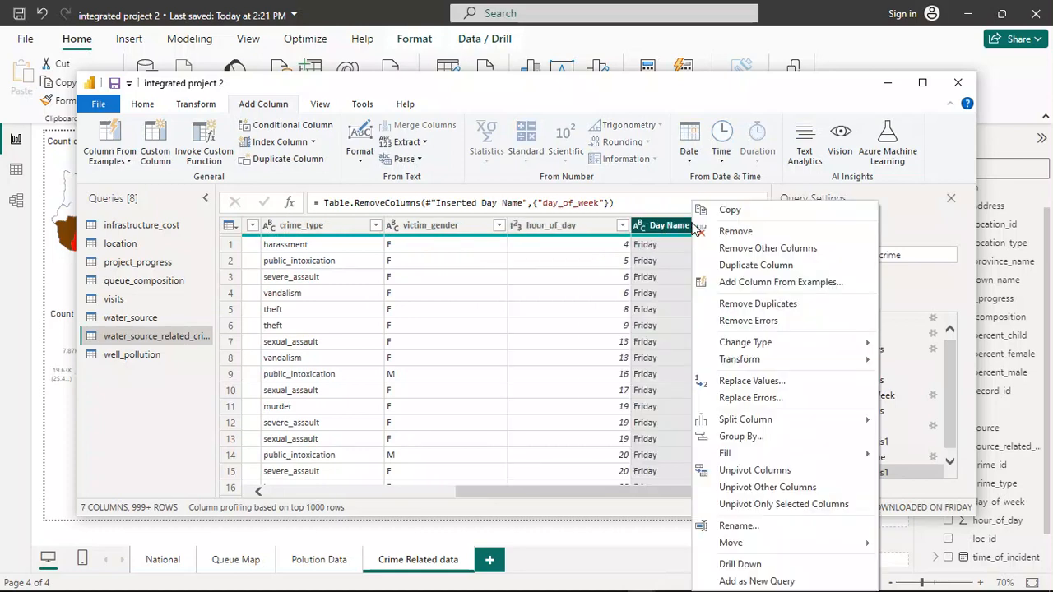
left_click(776, 523)
type("name")
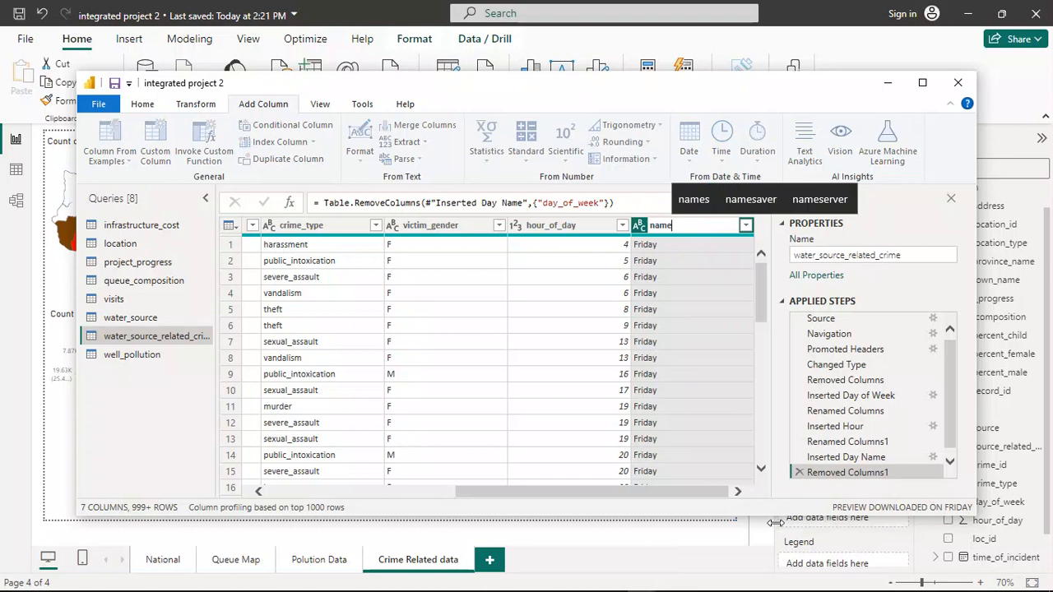
type("_")
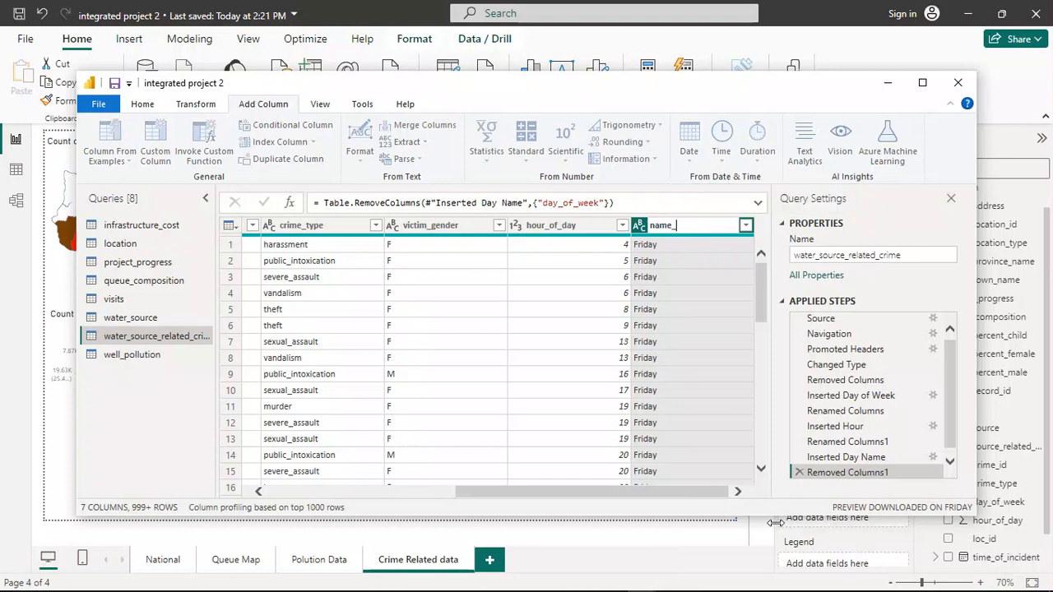
type("of_day")
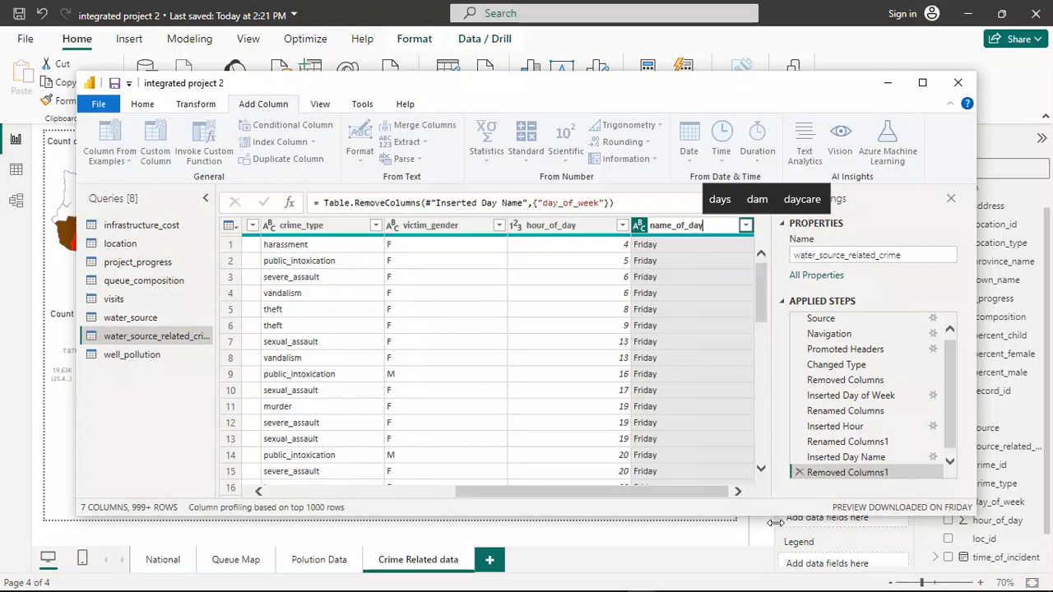
key("Return")
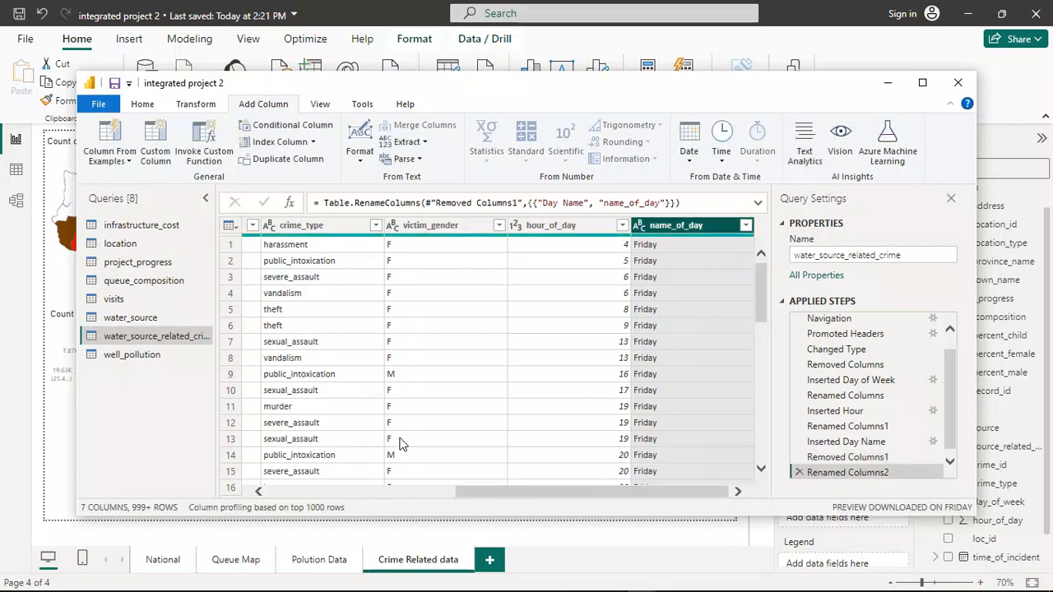
left_click_drag(501, 490, 221, 510)
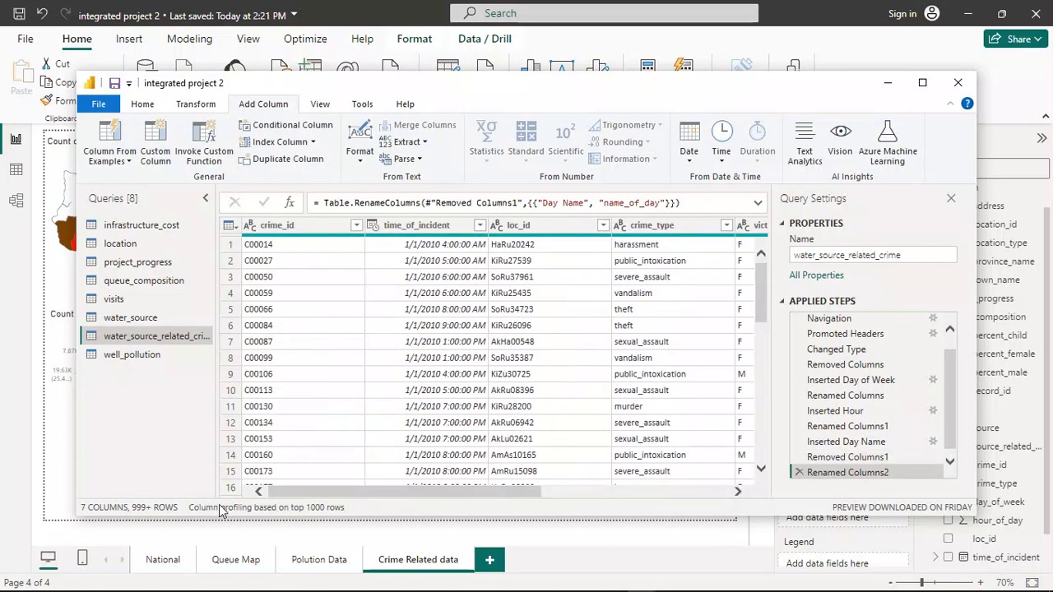
left_click(421, 230)
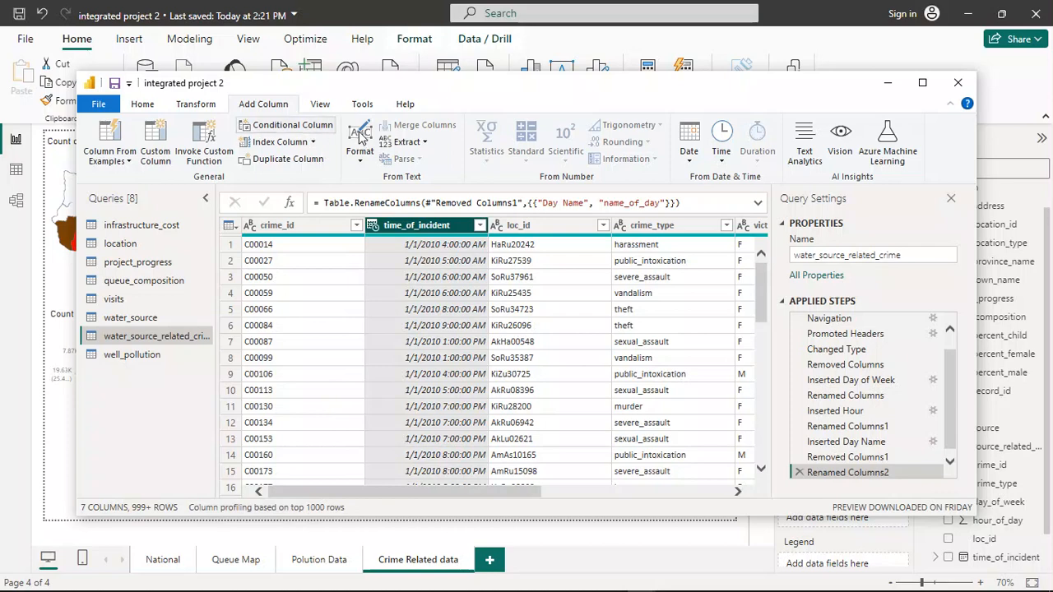
left_click(690, 157)
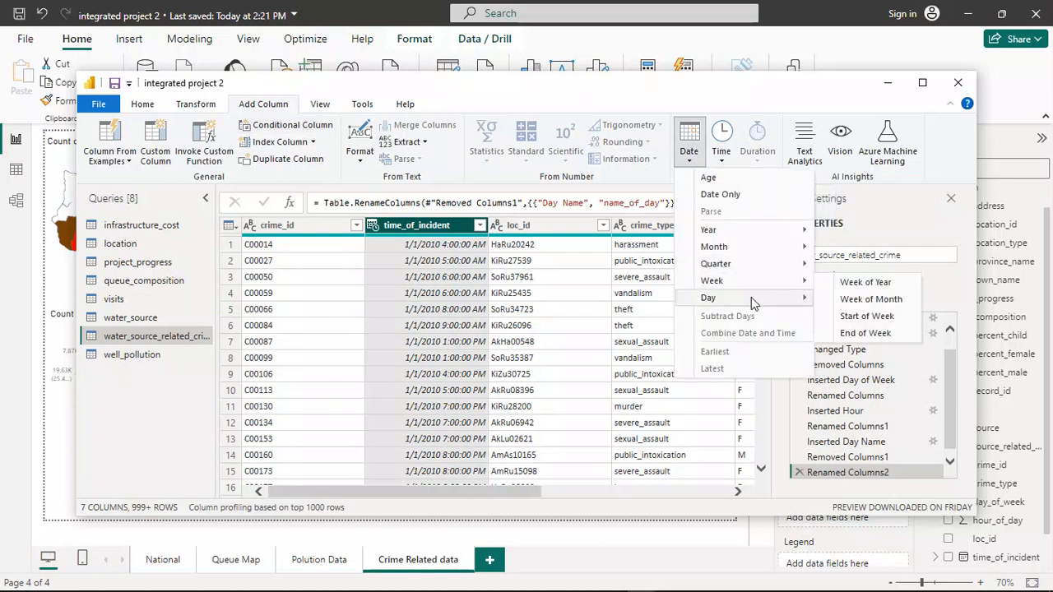
mouse_move(752, 297)
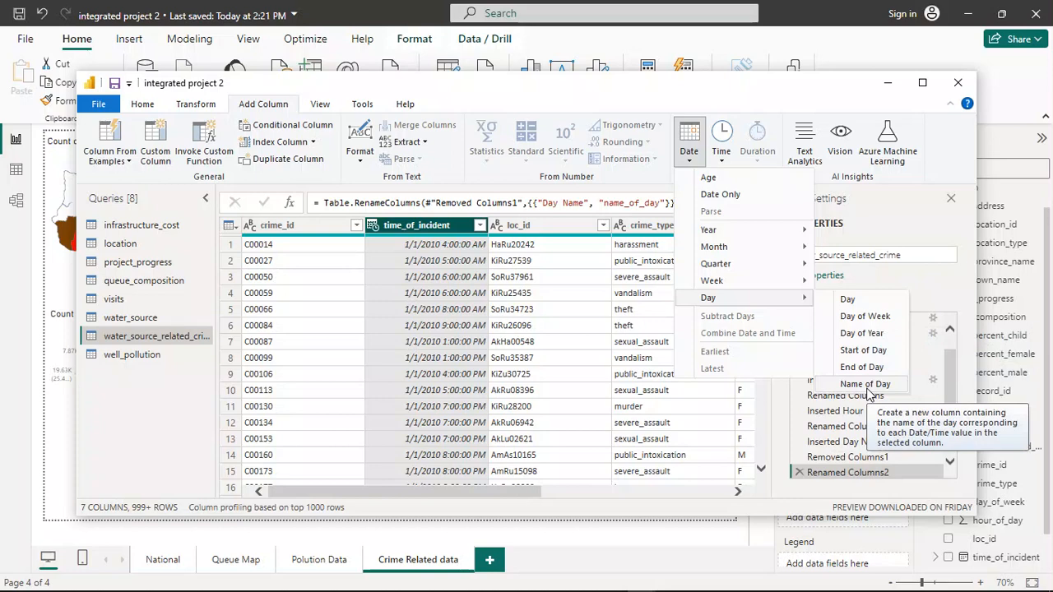
left_click(902, 200)
Apply the query changes to the report and close Power Query Editor.
left_click(136, 105)
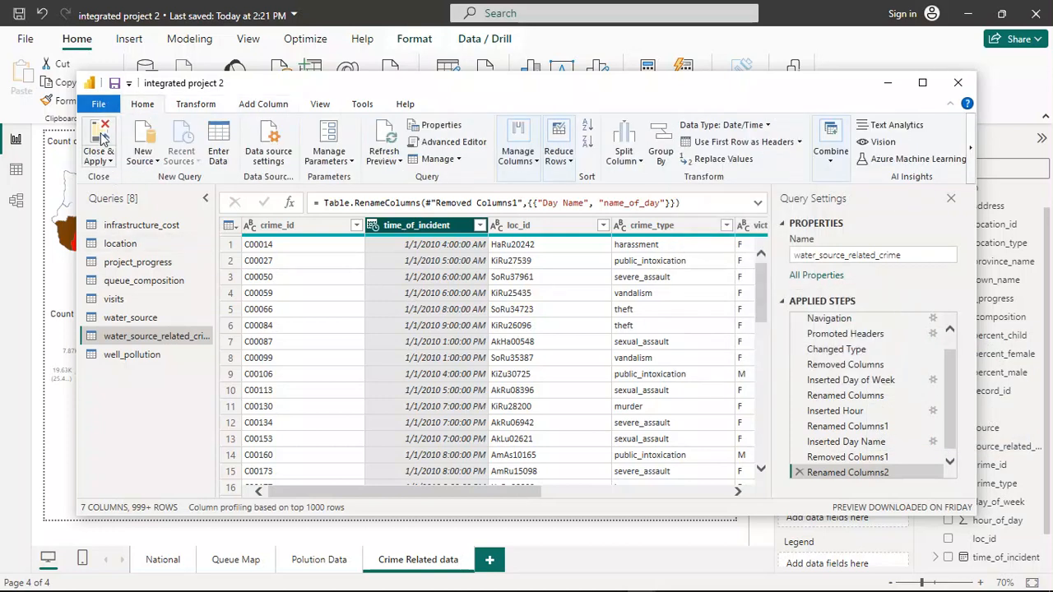
left_click(98, 135)
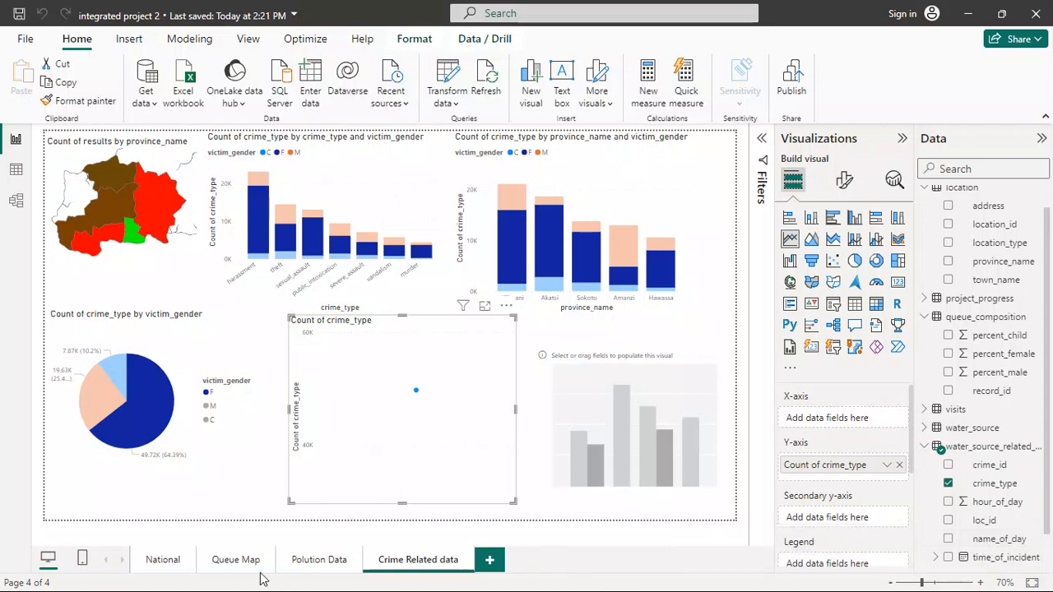
Check the hour_of_day and day_of_week plotting instructions in Part_2 (1).pdf, and switch back to Power BI.
key("super")
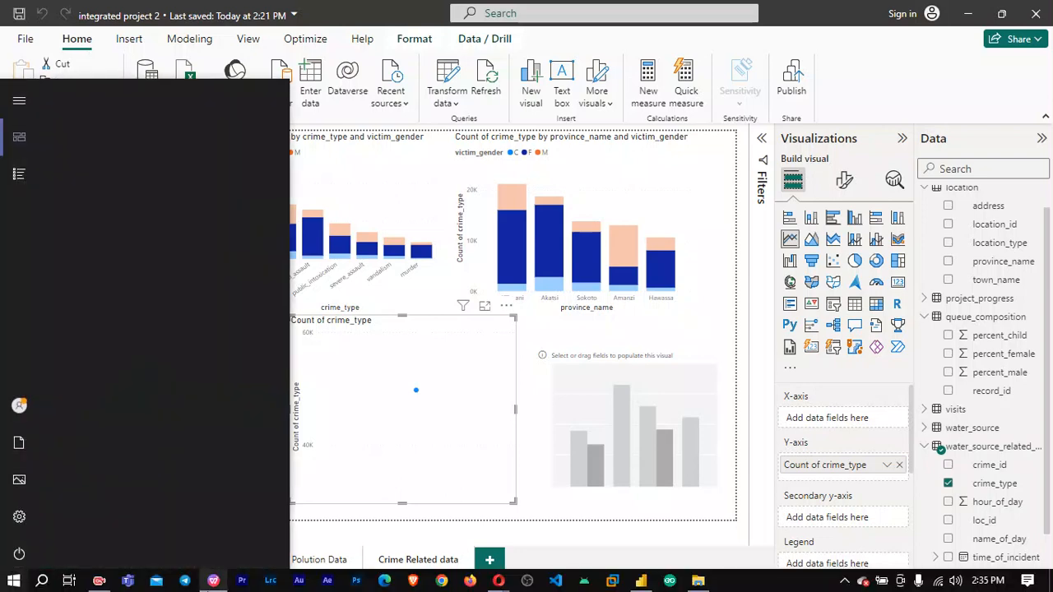
left_click(211, 583)
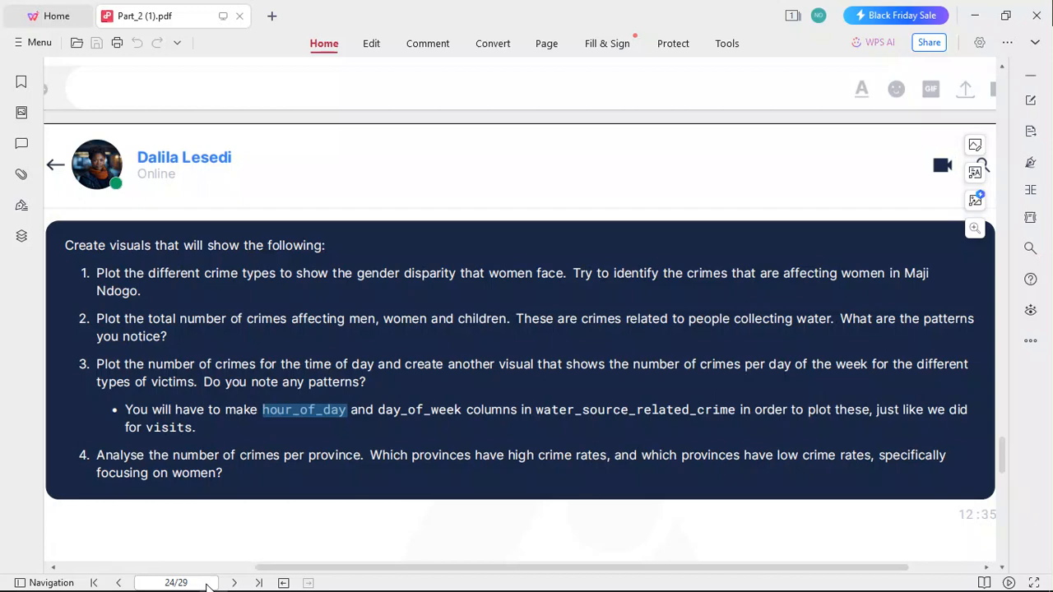
left_click(206, 583)
mouse_move(642, 589)
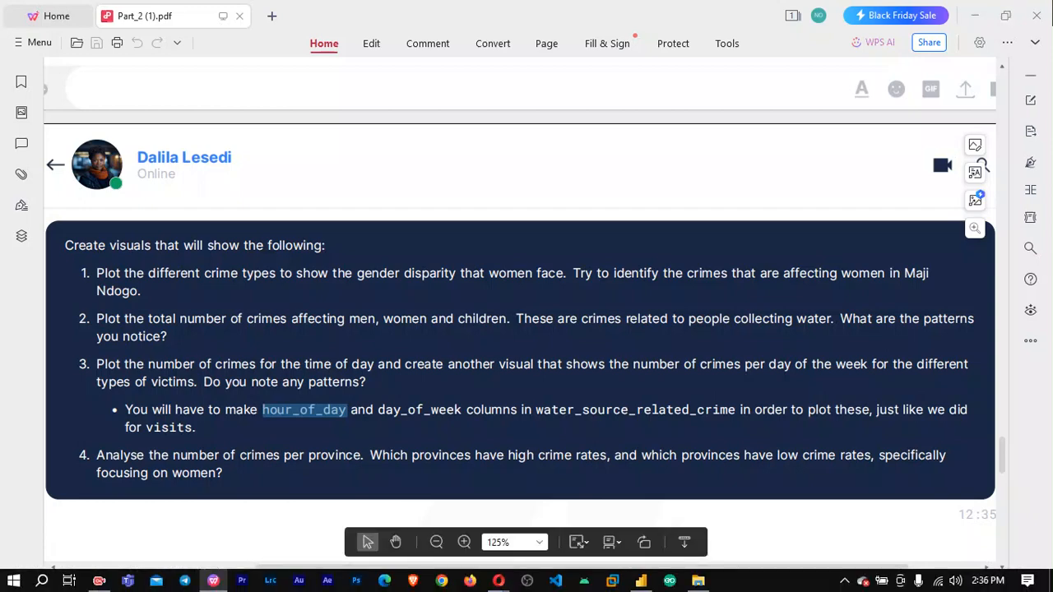
left_click(642, 583)
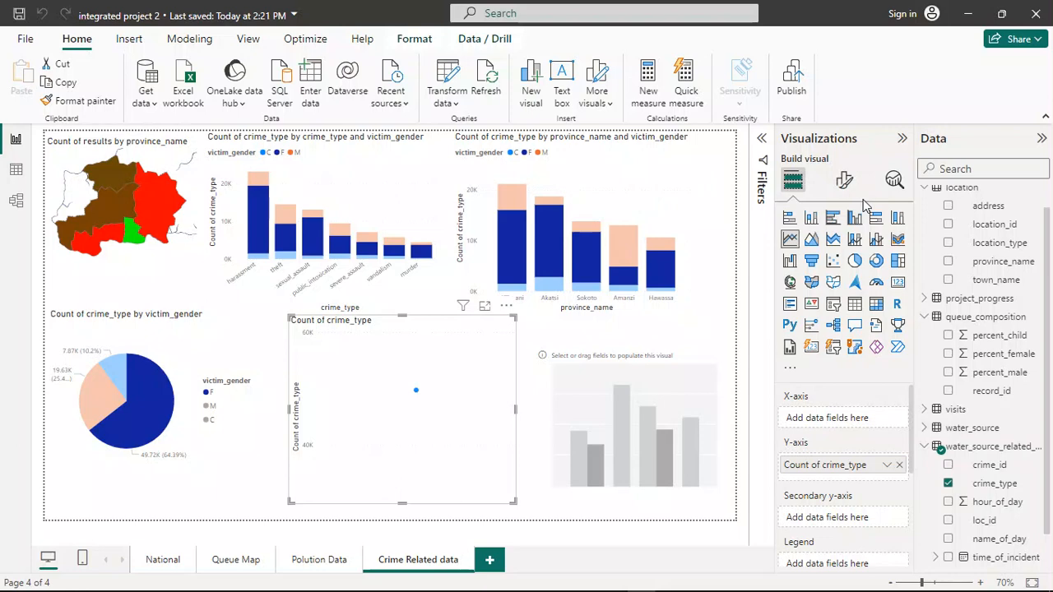
Plot the Count of crime_type line chart with hour_of_day on the X-axis and victim_gender as the legend.
mouse_move(443, 482)
scroll(1035, 500, "down", 1)
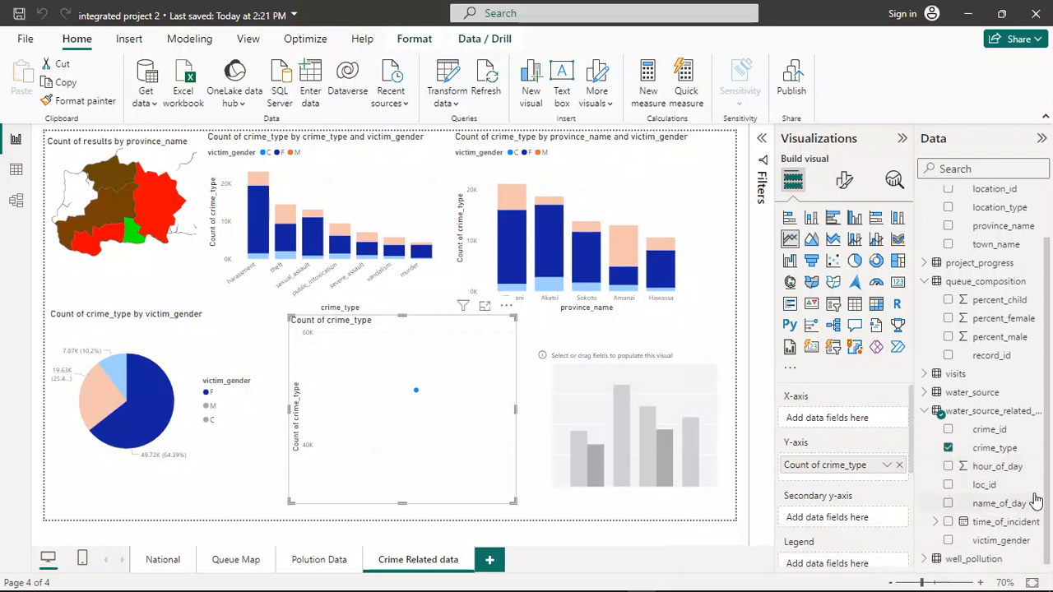
left_click_drag(1000, 466, 854, 424)
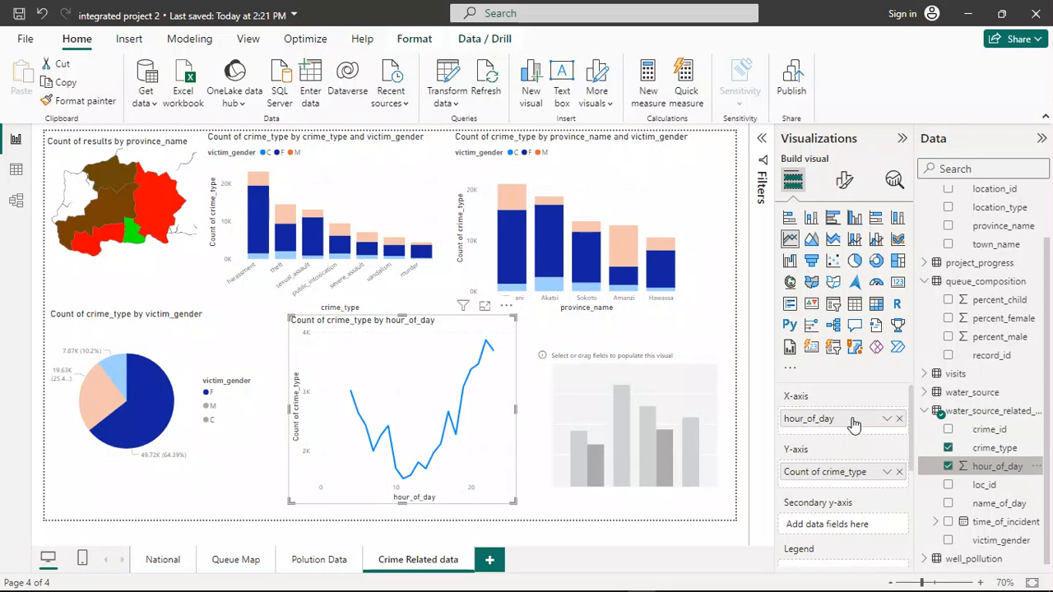
scroll(866, 493, "down", 3)
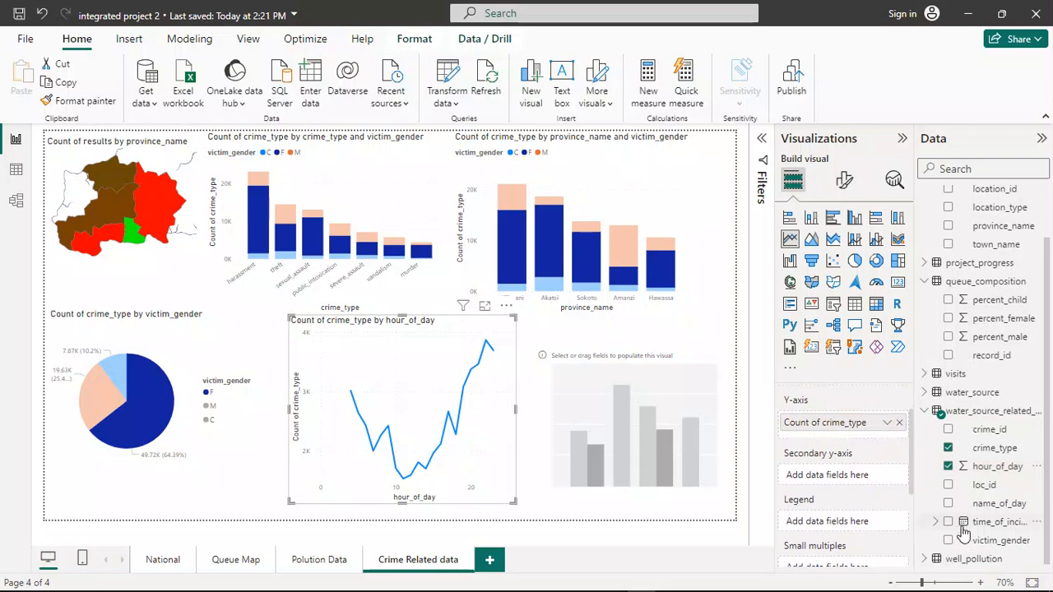
left_click_drag(979, 541, 841, 524)
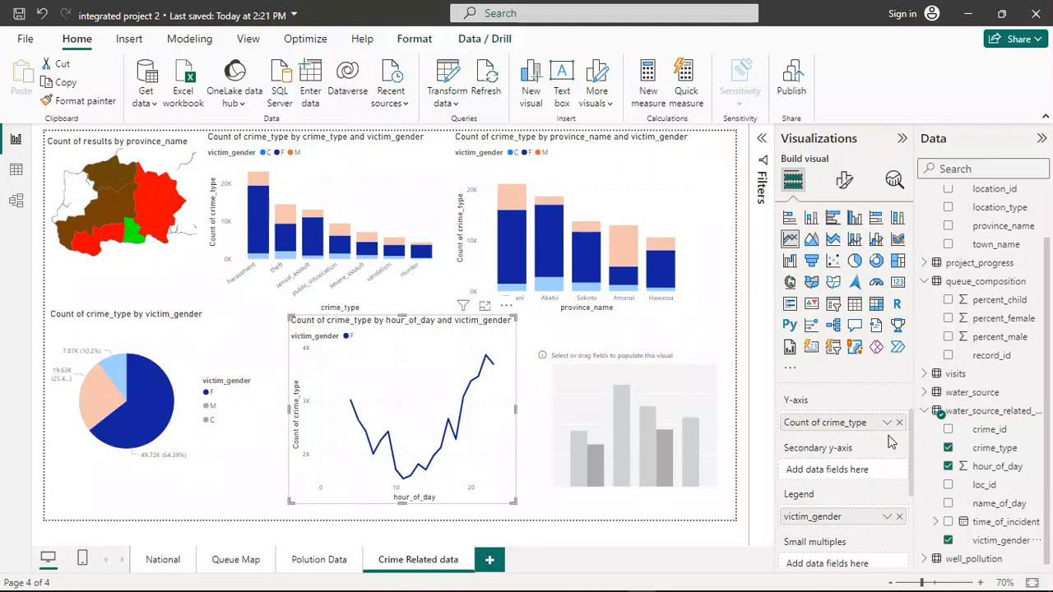
Examine the hour_of_day line chart's axis and legend fields to find which victim_gender values it is plotting.
scroll(888, 442, "up", 2)
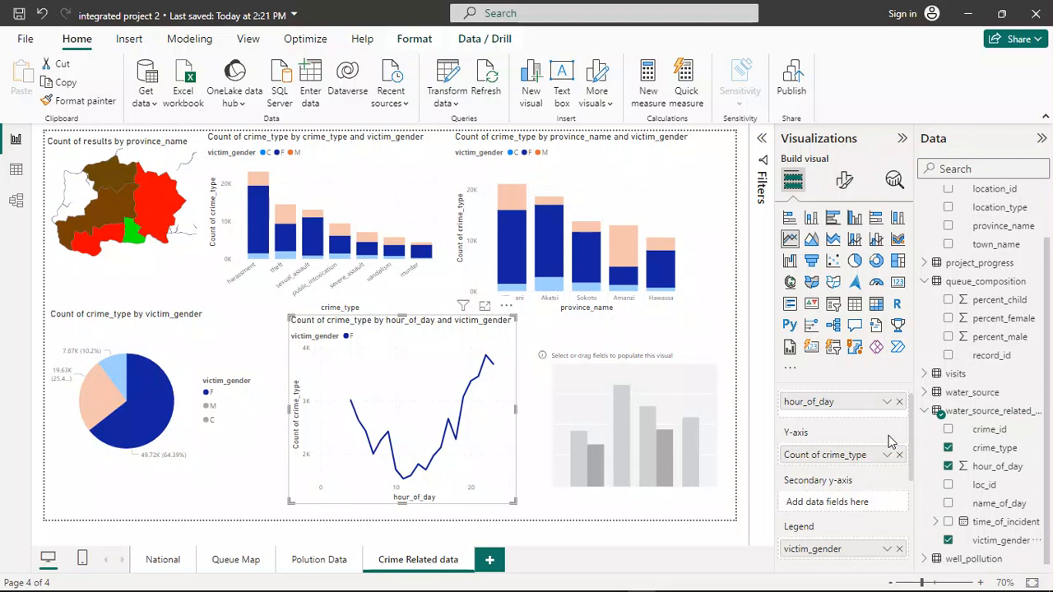
scroll(891, 445, "down", 1)
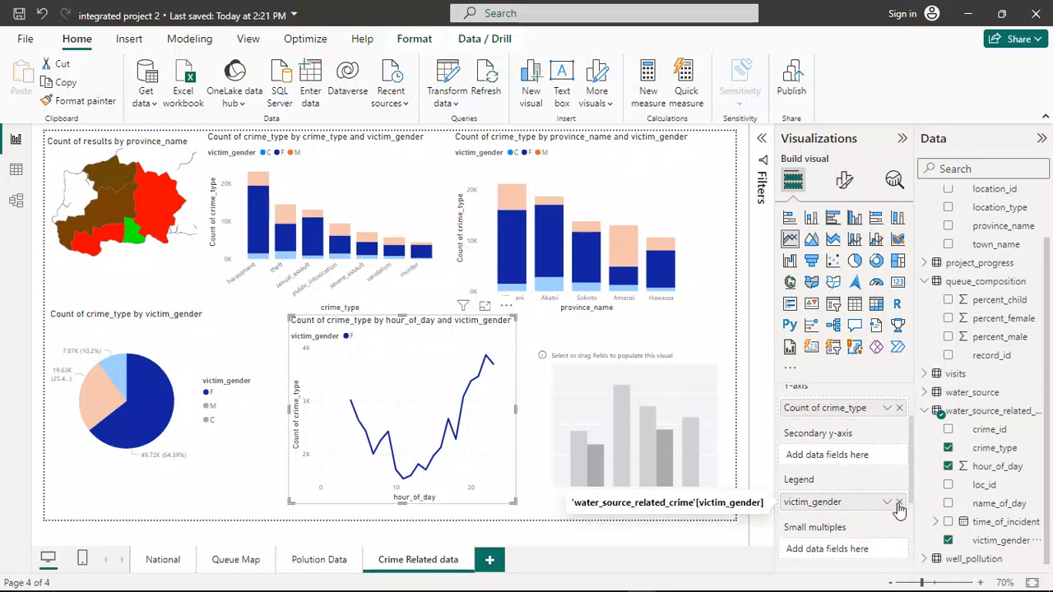
scroll(882, 489, "down", 1)
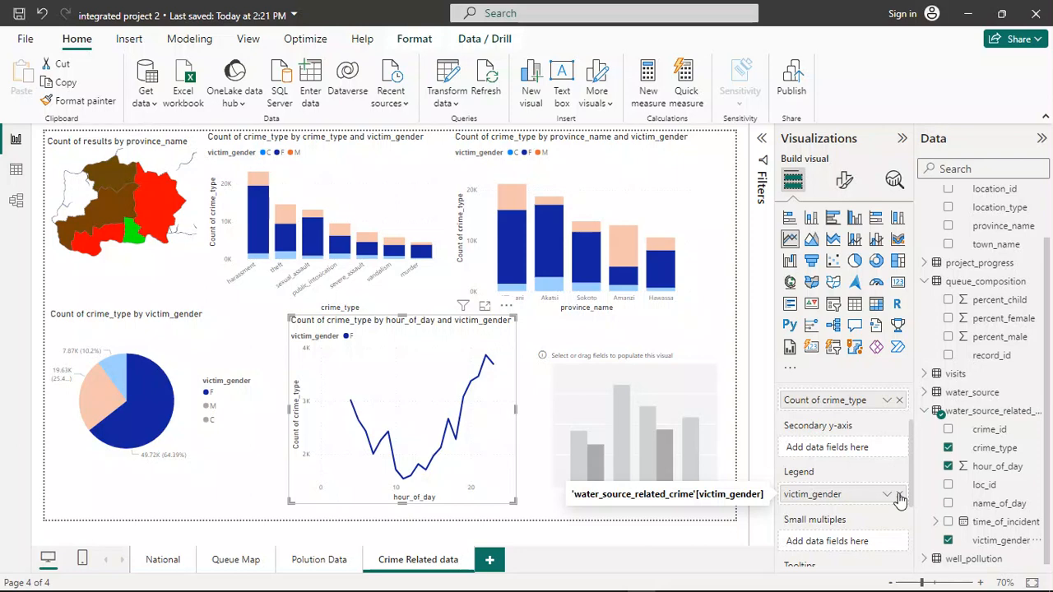
left_click(535, 479)
left_click(530, 480)
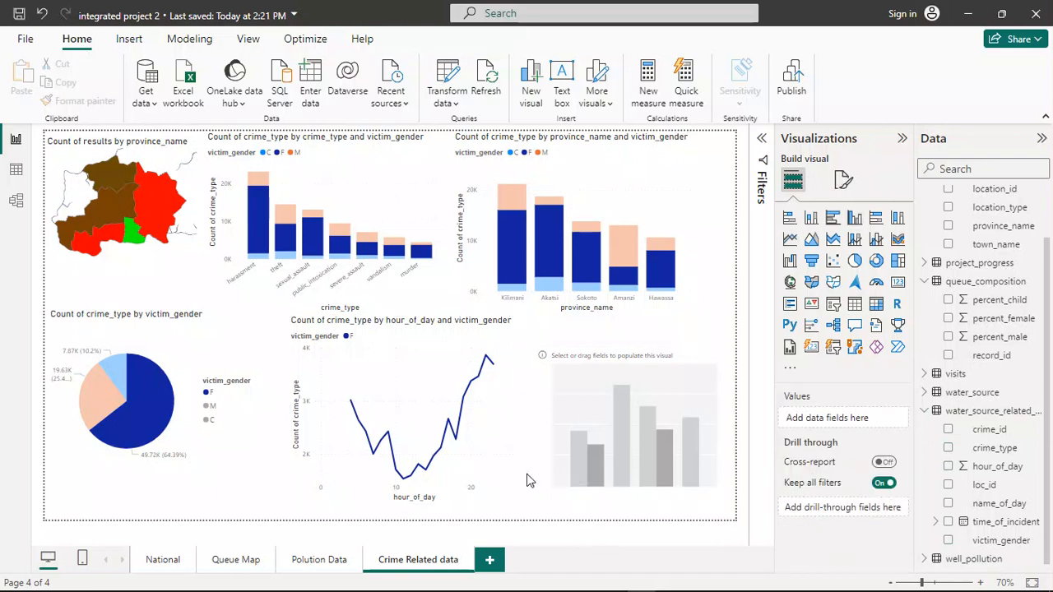
left_click(504, 449)
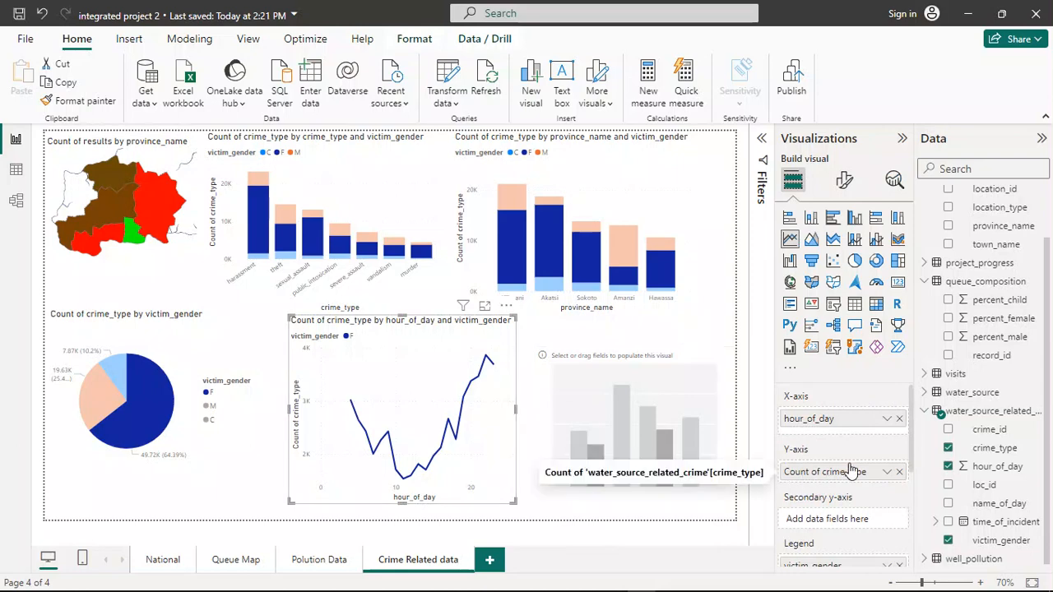
scroll(849, 469, "down", 3)
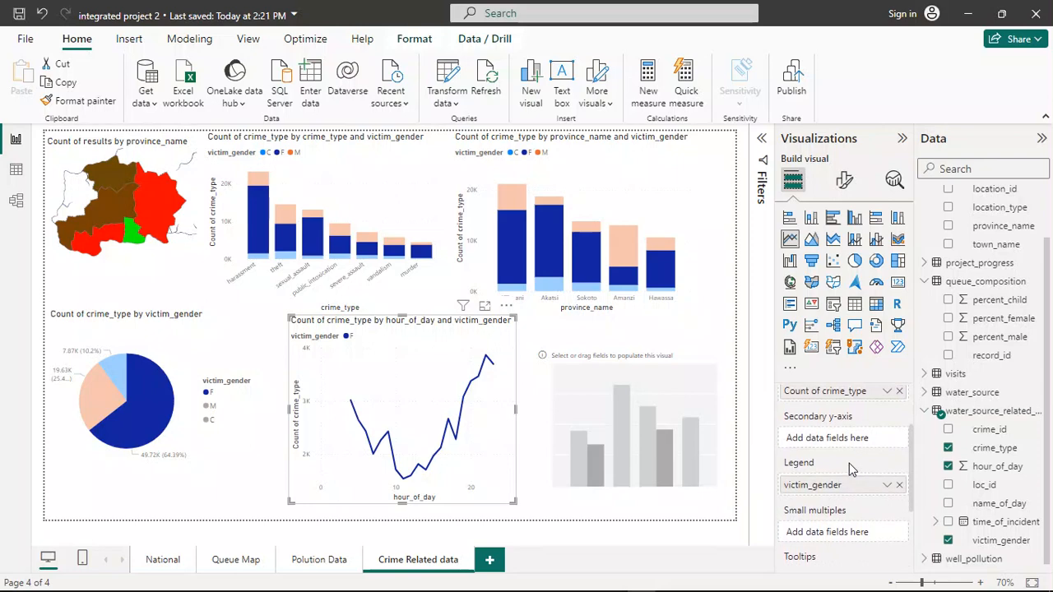
mouse_move(381, 399)
left_click(275, 486)
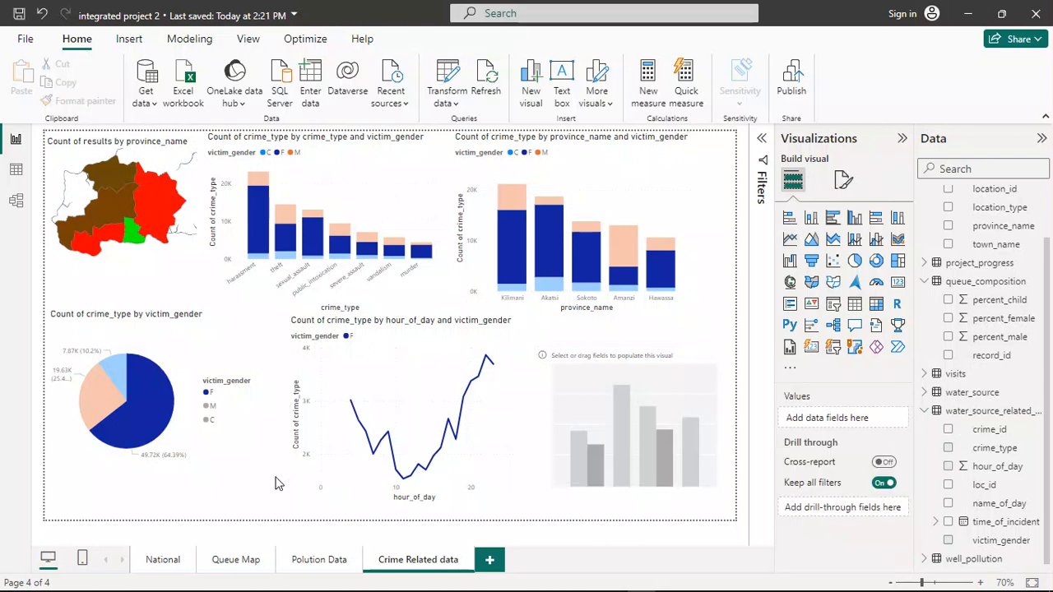
left_click(473, 341)
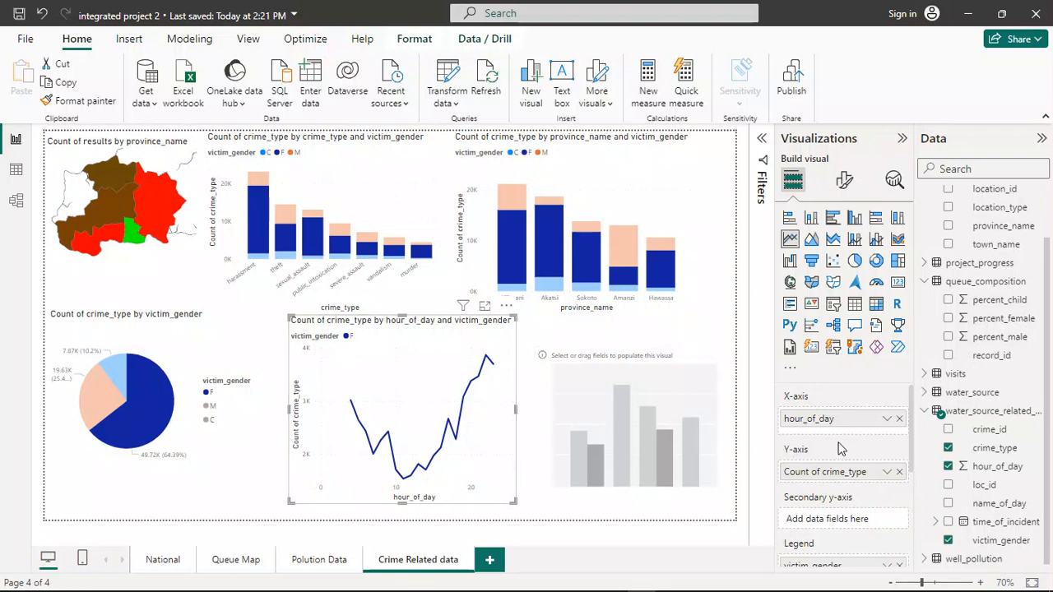
scroll(841, 449, "down", 1)
scroll(840, 449, "up", 1)
scroll(841, 449, "down", 2)
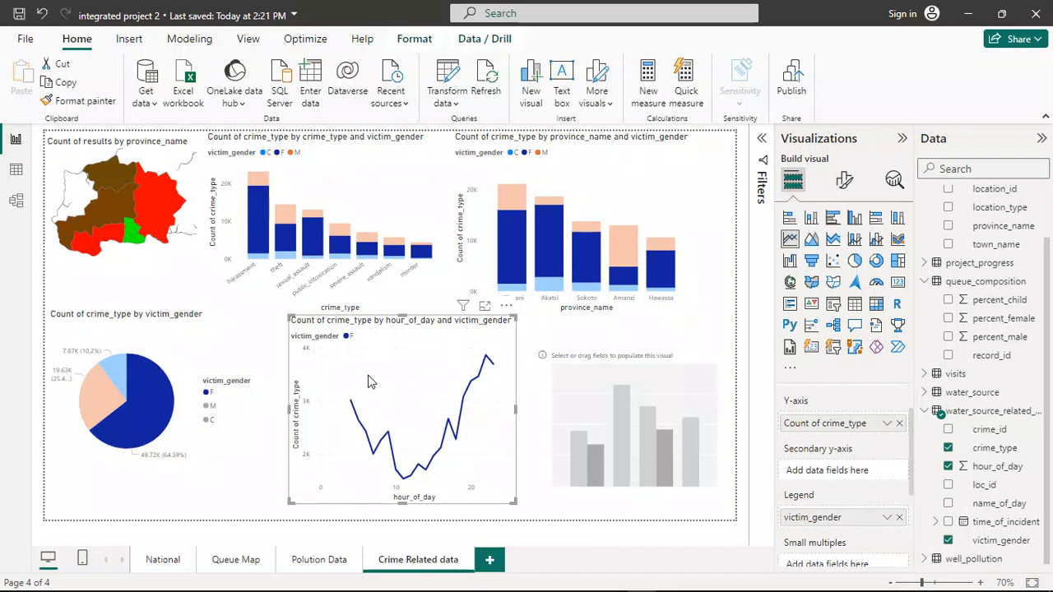
Clear the pie chart's victim_gender highlight from the page and delete the empty chart beside the line chart.
left_click(209, 344)
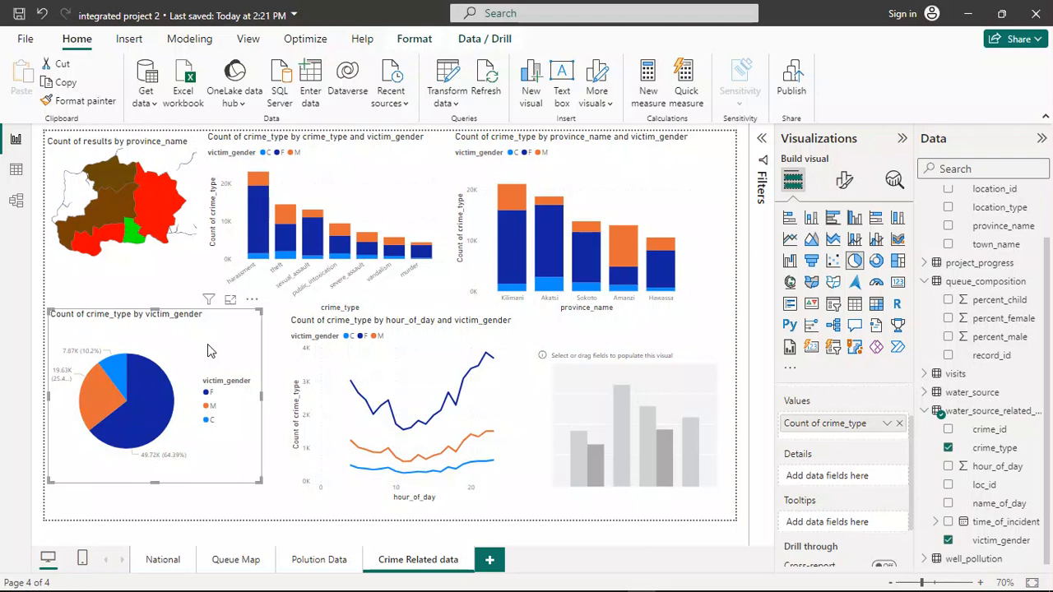
left_click(636, 458)
key("Delete")
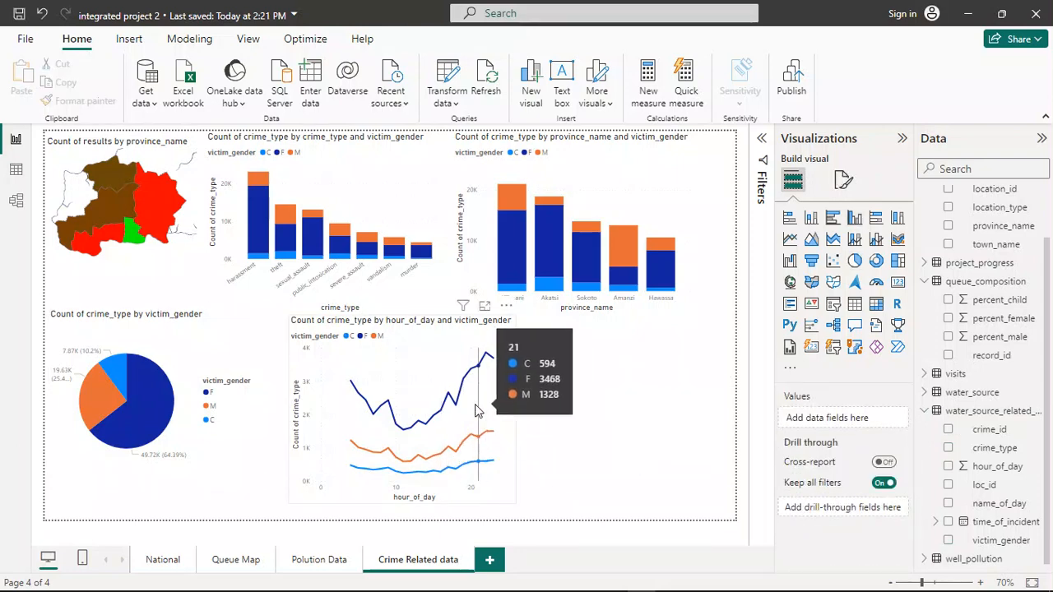
Duplicate the hour_of_day line chart into the free space beside it and shrink the copy to fit.
left_click(444, 342)
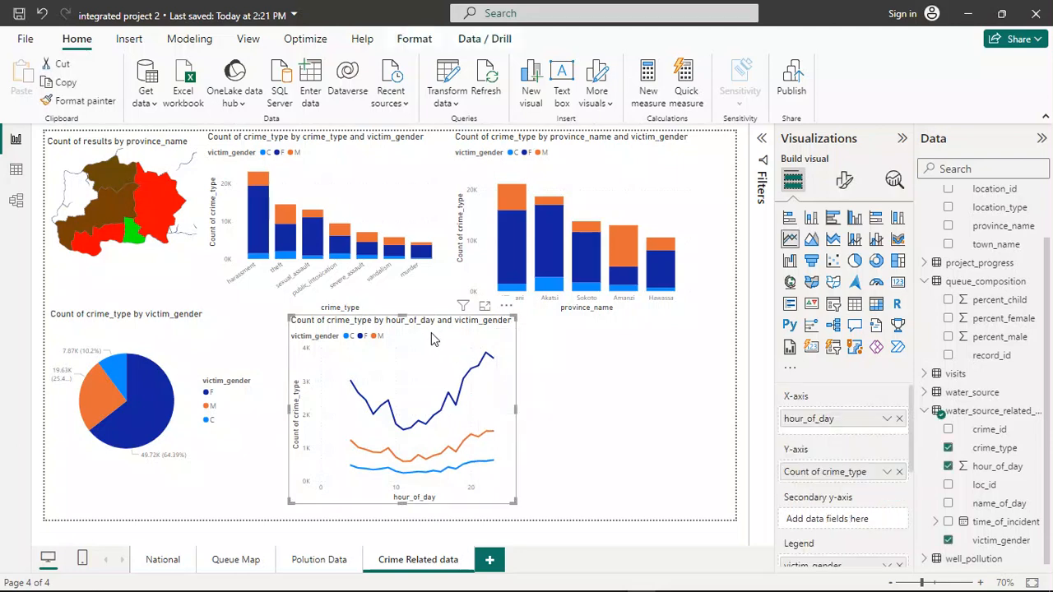
key("ctrl+c")
key("ctrl+v")
left_click_drag(402, 402, 652, 404)
left_click_drag(509, 317, 531, 370)
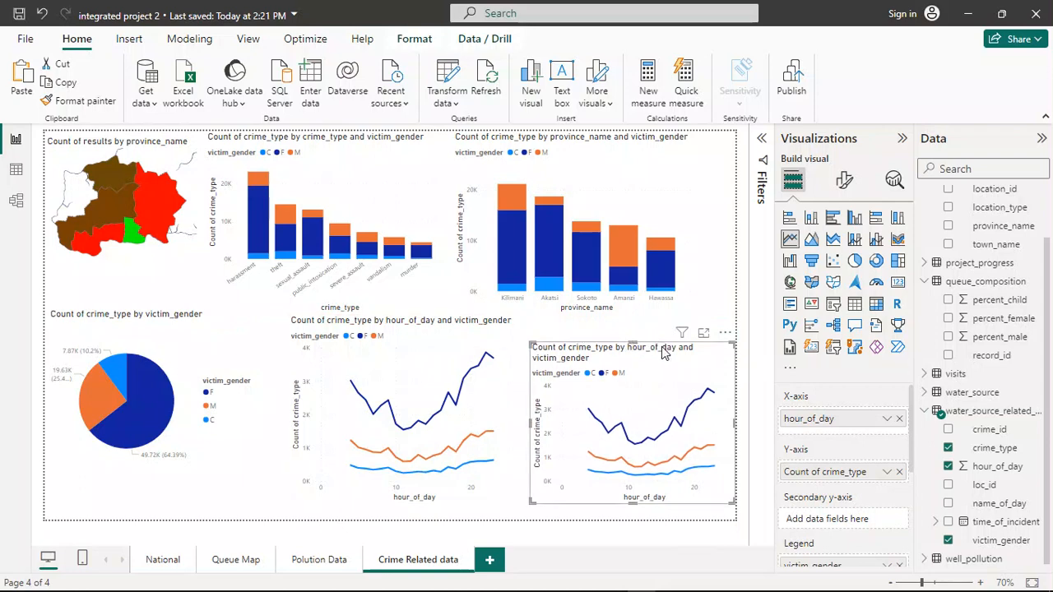
Replace hour_of_day with name_of_day on the X-axis of the copied crime_type line chart.
left_click(899, 420)
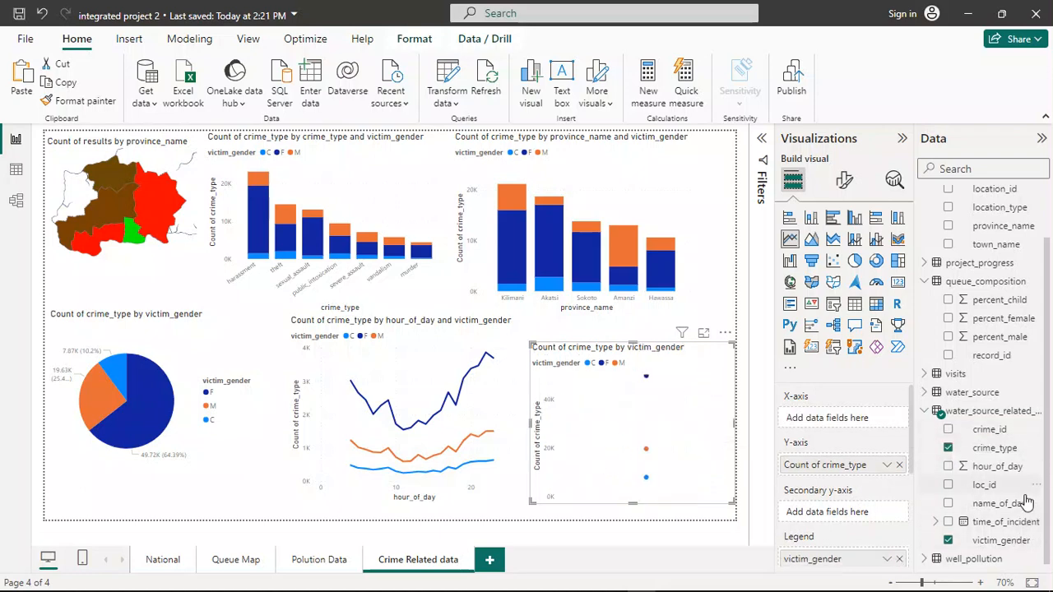
left_click_drag(1012, 505, 855, 420)
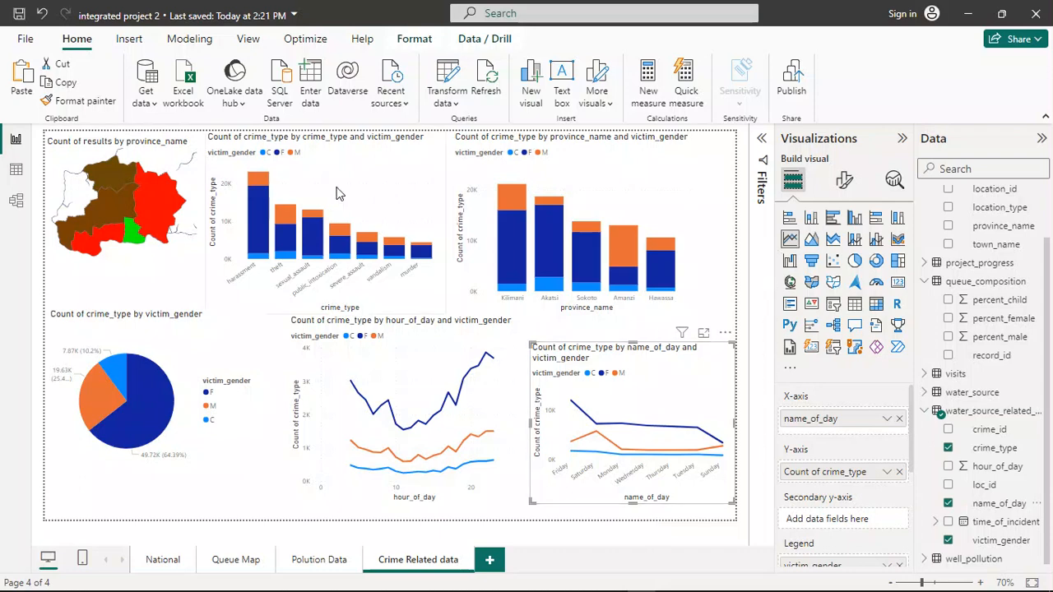
Switch to the PDF brief and review its four plotting tasks, the example crime page and the list of trends.
mouse_move(185, 587)
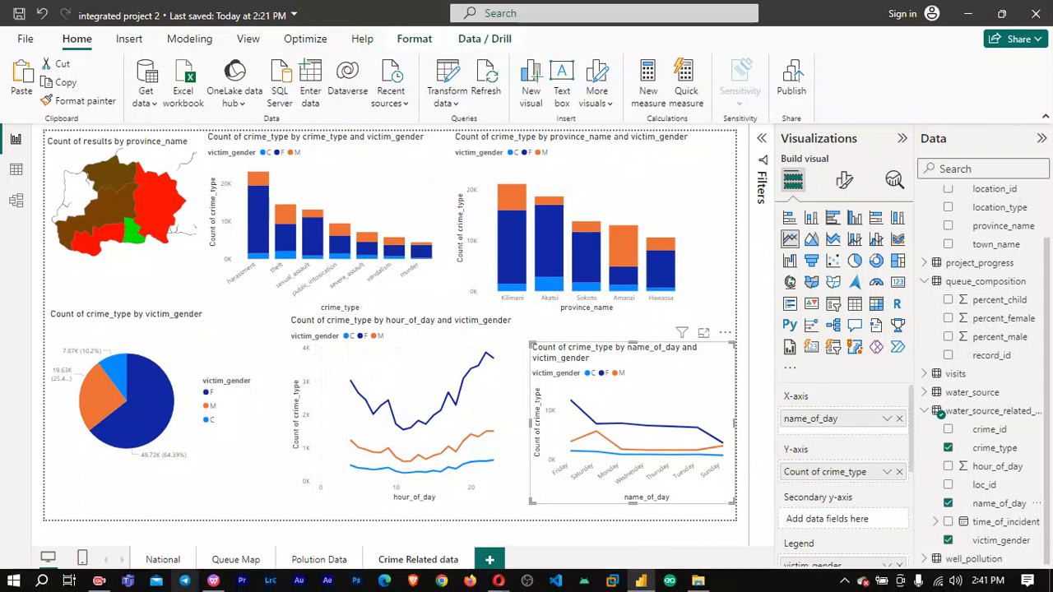
left_click(213, 582)
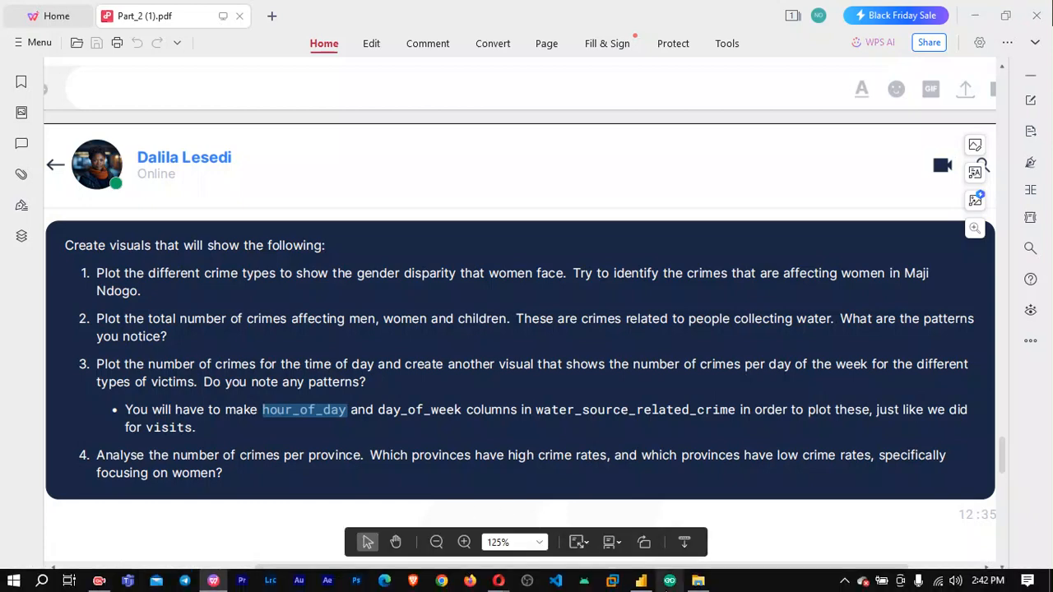
mouse_move(645, 587)
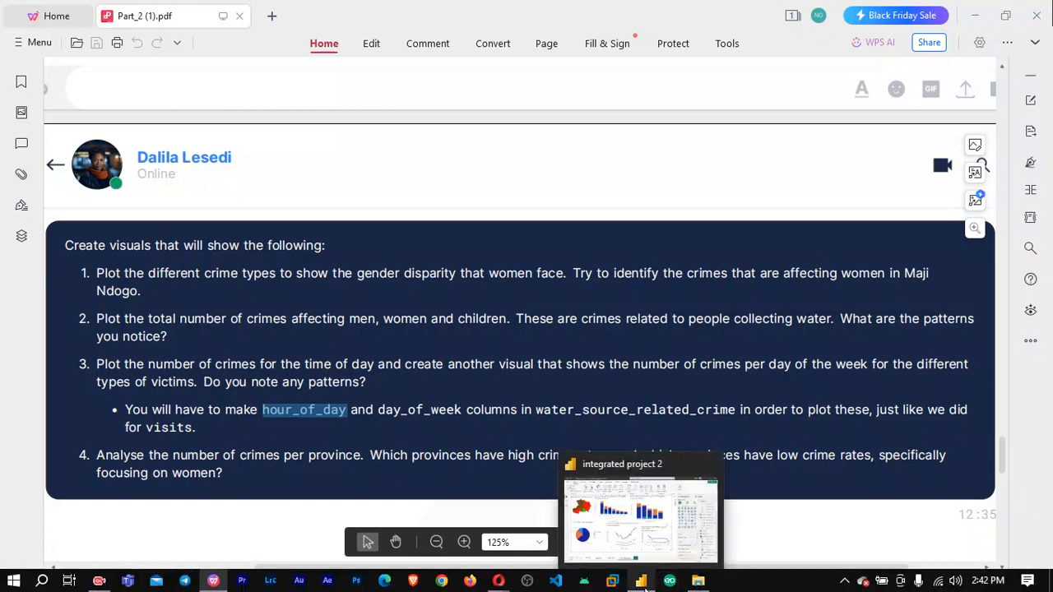
left_click(646, 587)
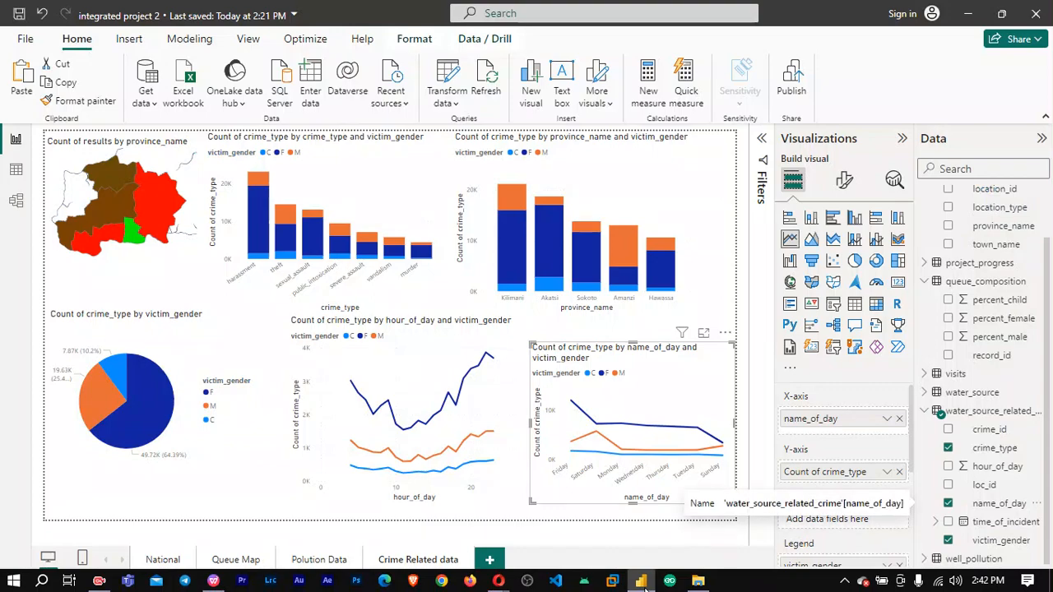
left_click(646, 586)
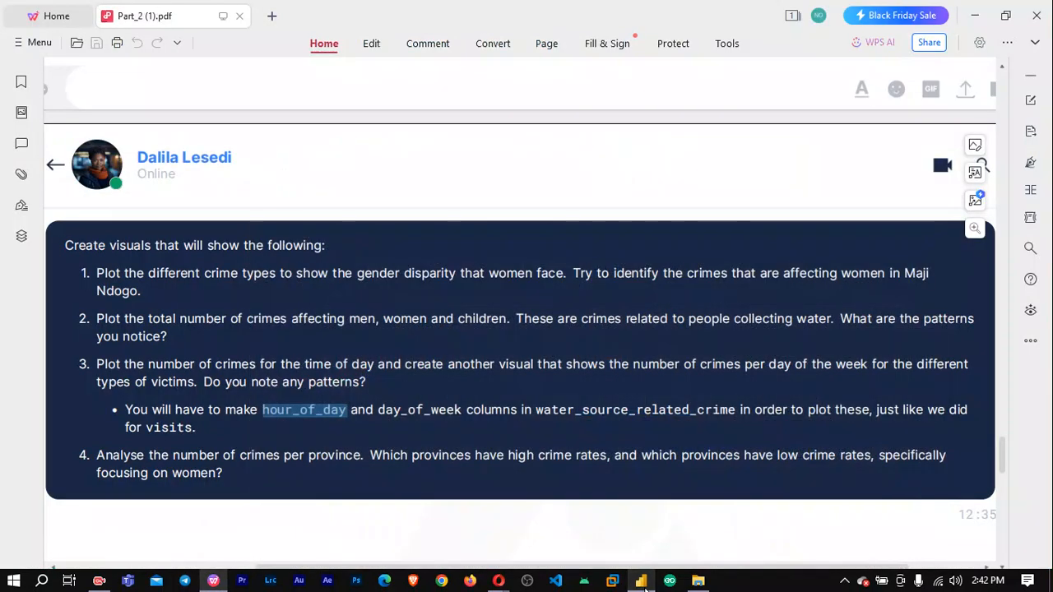
scroll(522, 371, "down", 8)
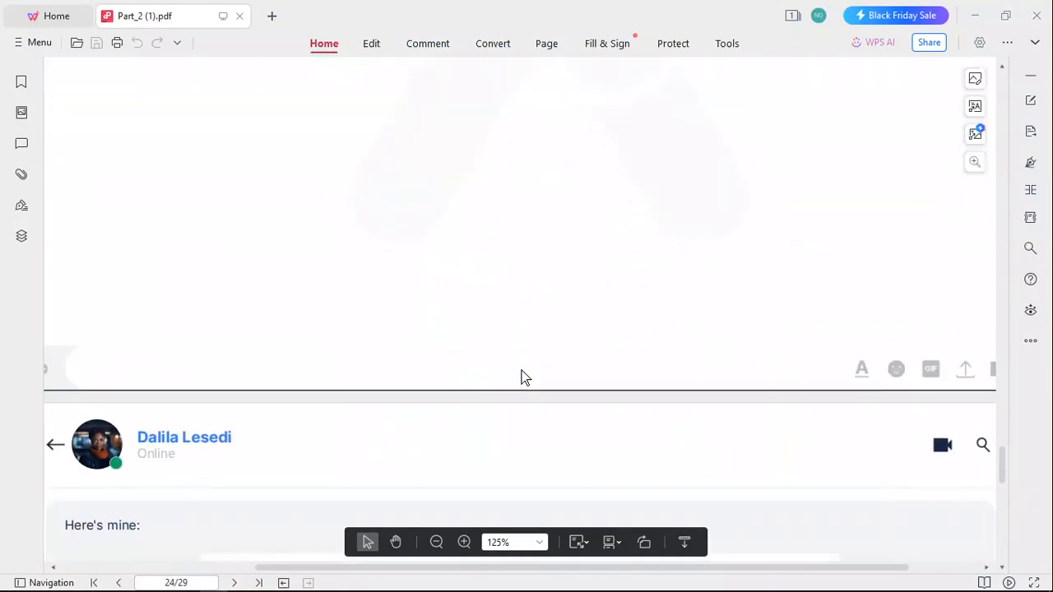
scroll(522, 370, "down", 1)
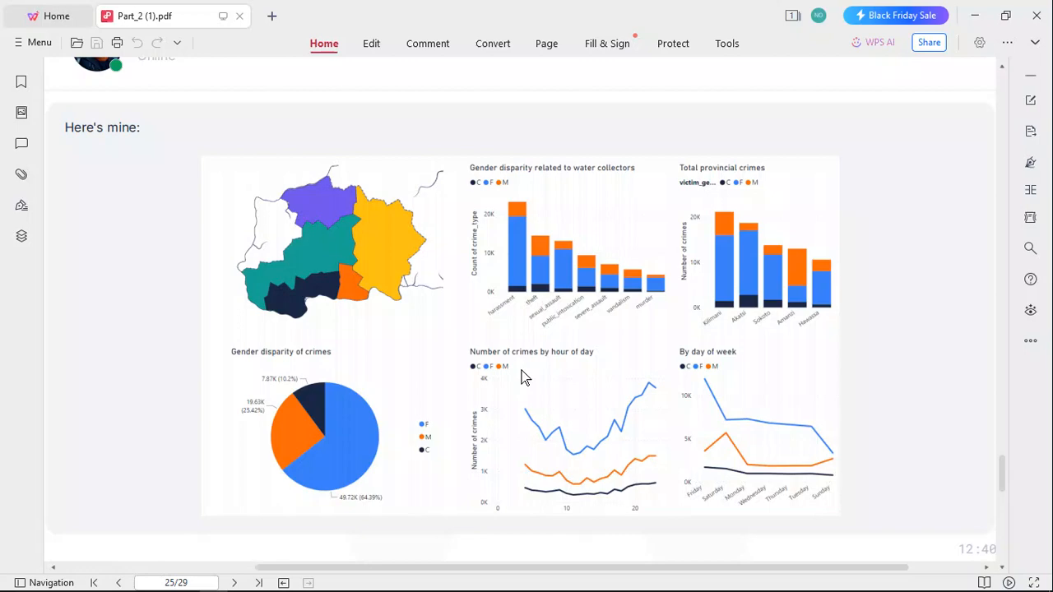
scroll(522, 371, "down", 10)
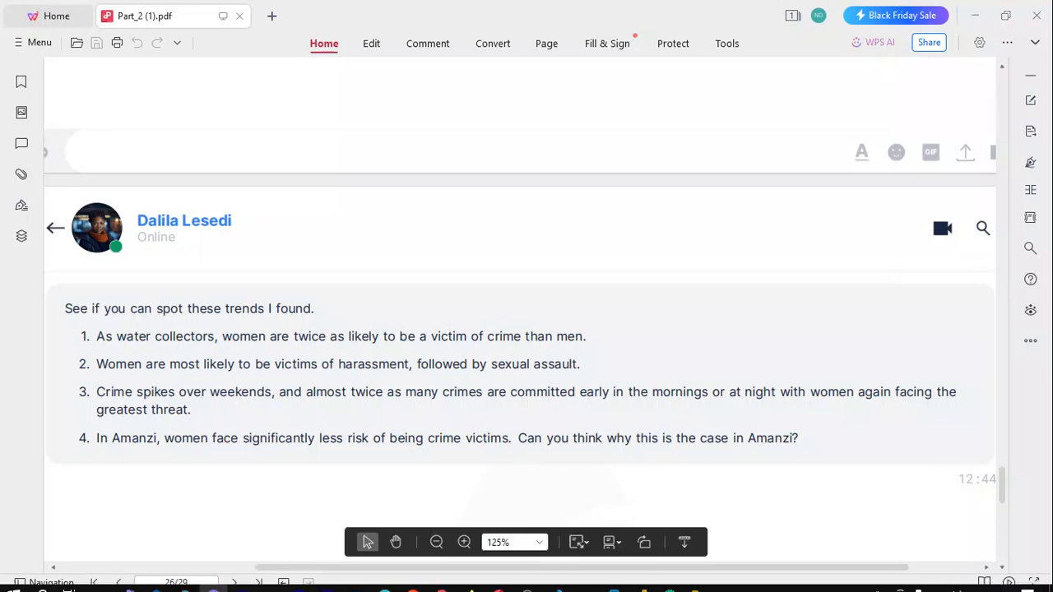
Return to Power BI and check the crime_type by victim_gender column chart against the brief's trends on women and harassment.
mouse_move(641, 582)
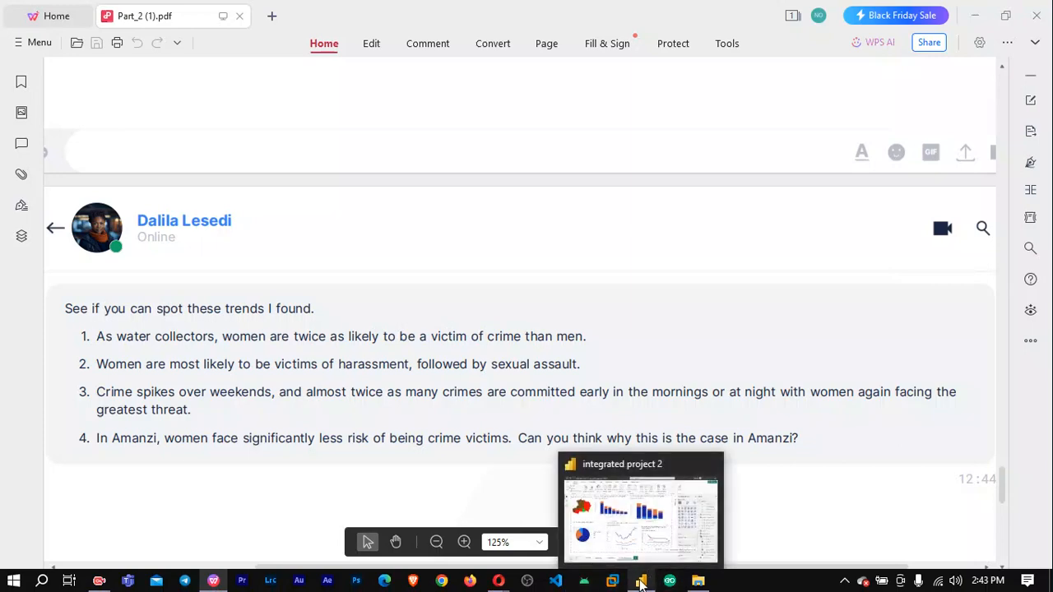
left_click(641, 582)
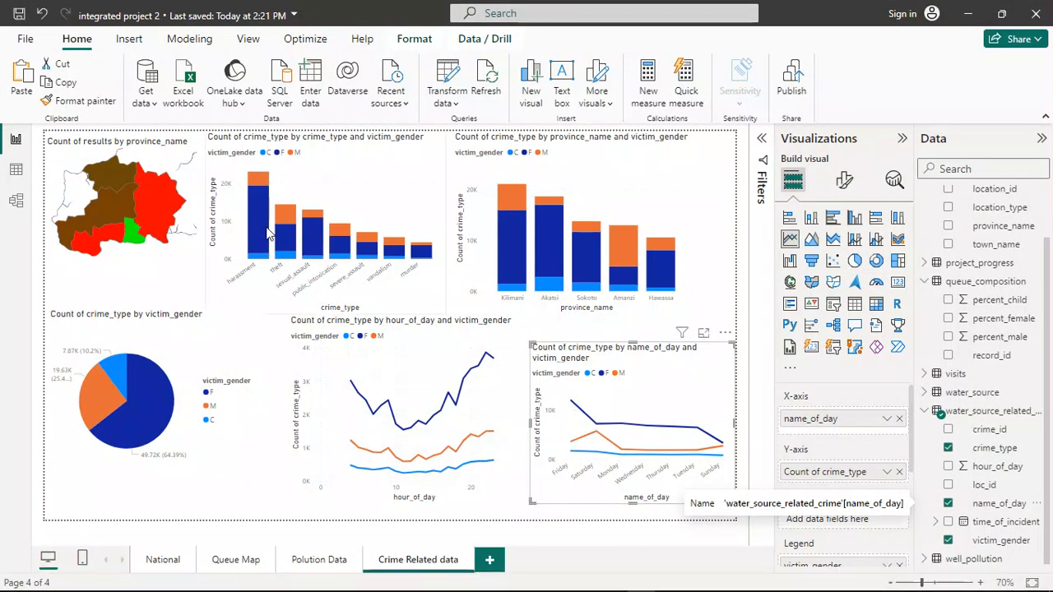
mouse_move(265, 229)
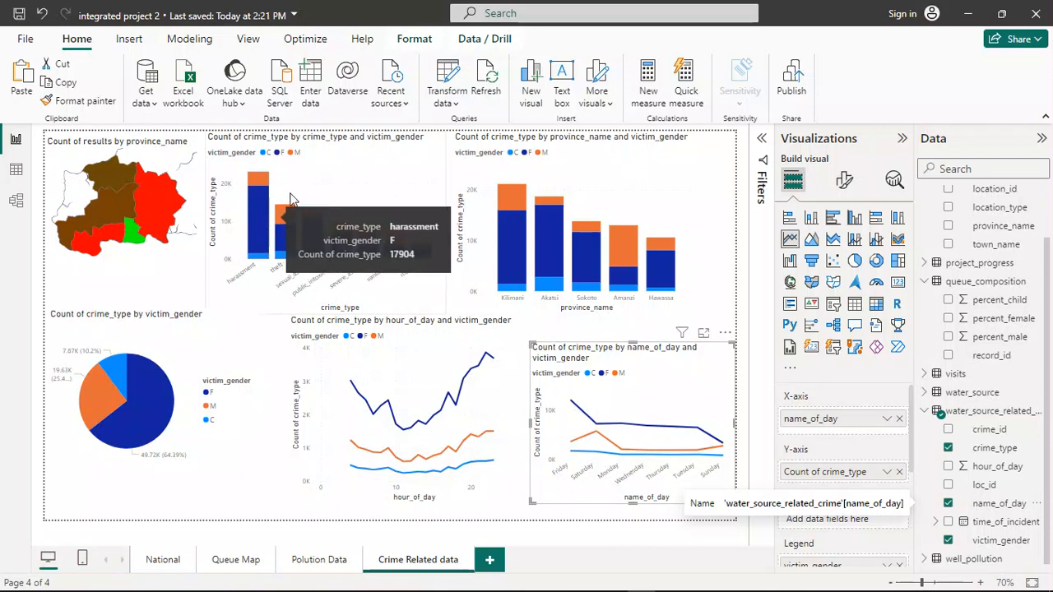
mouse_move(372, 425)
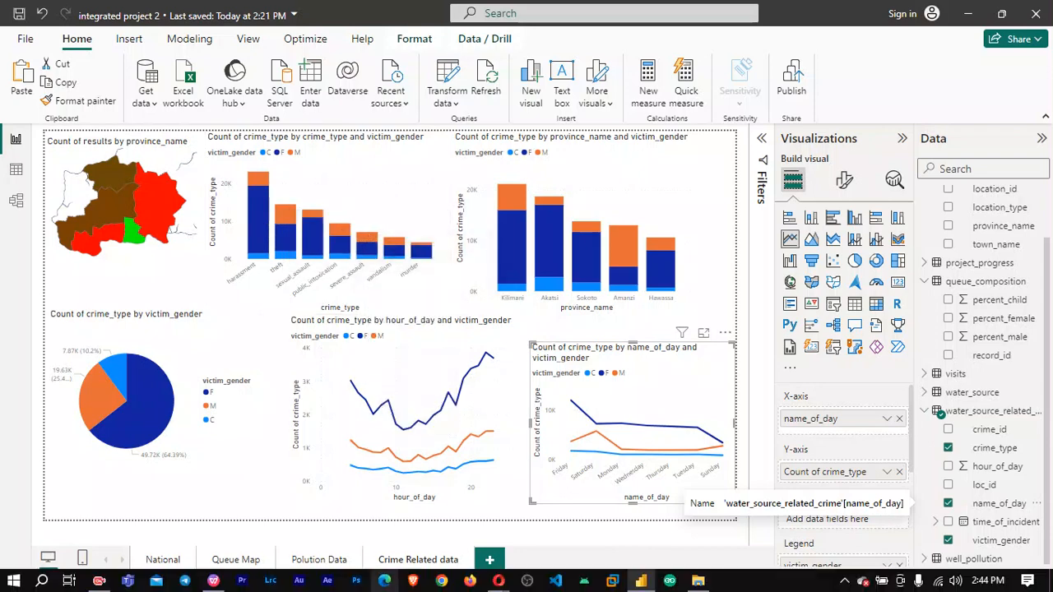
left_click(213, 580)
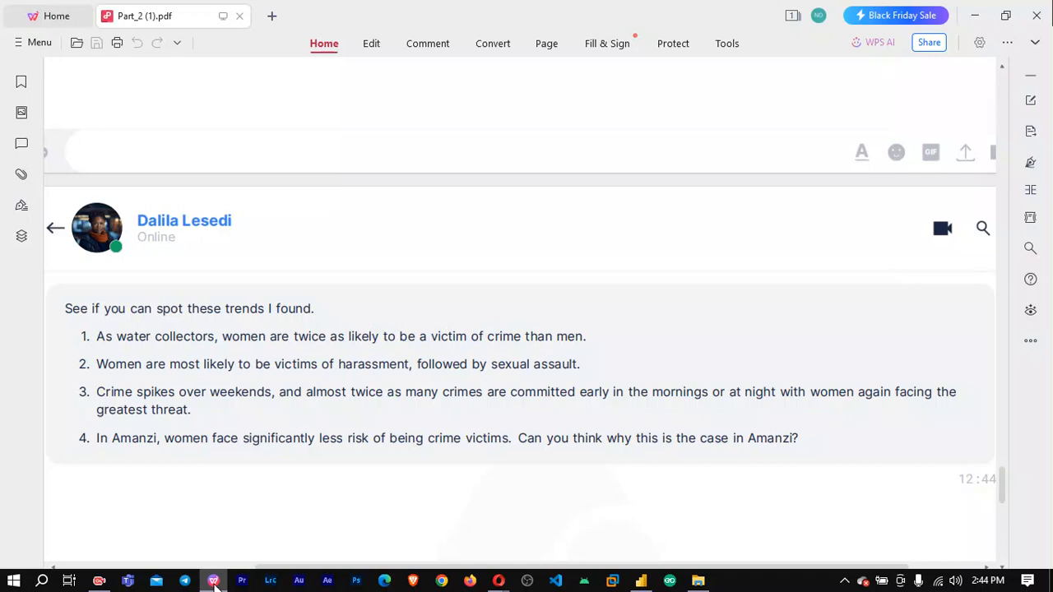
left_click(213, 581)
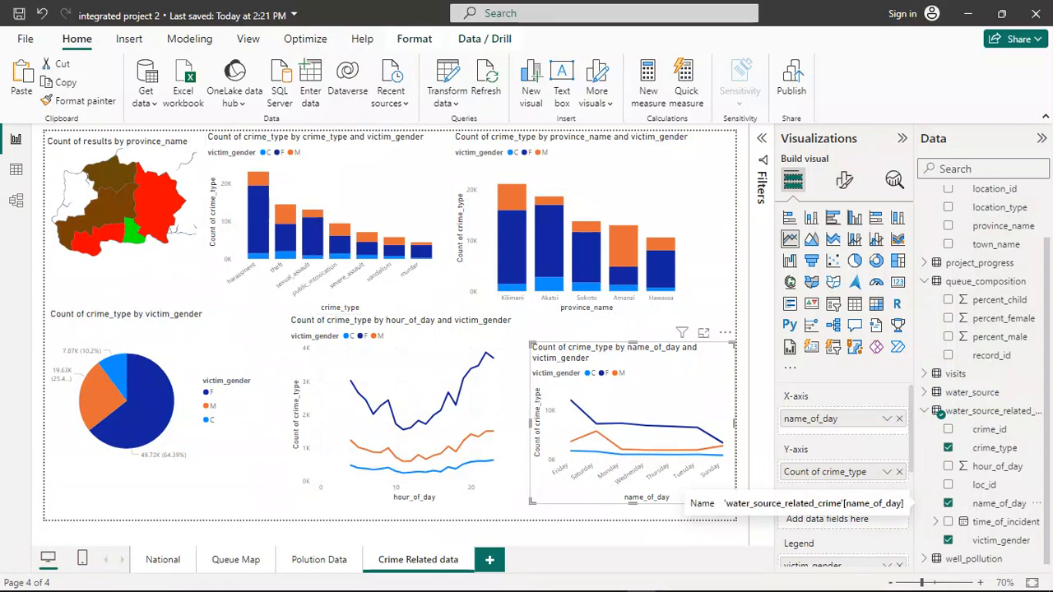
Reread the brief's weekend and time-of-day trend and inspect the early-morning counts on the hour_of_day line chart in Power BI.
left_click(217, 586)
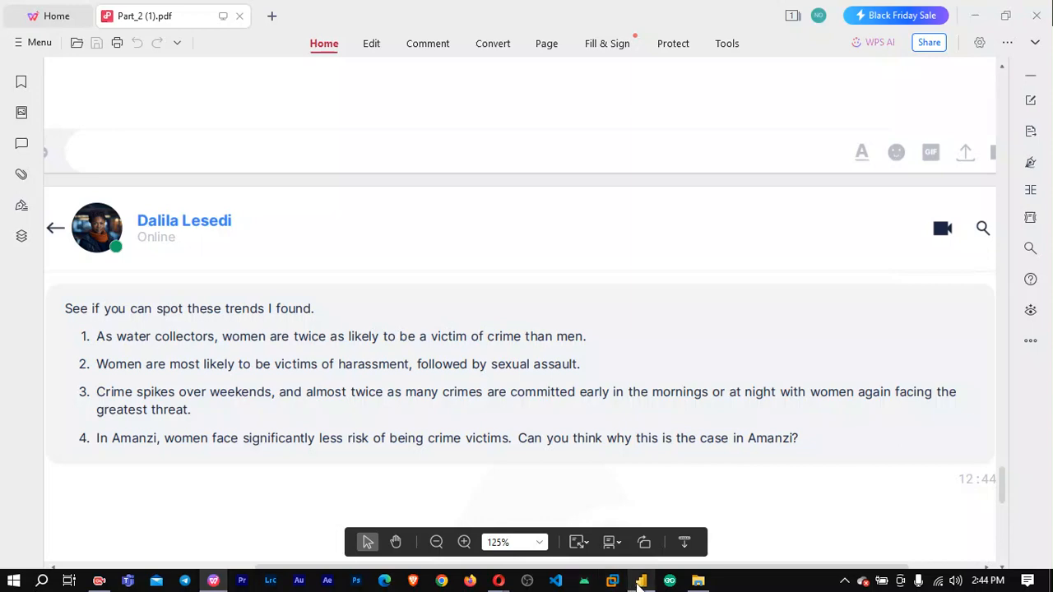
left_click(640, 582)
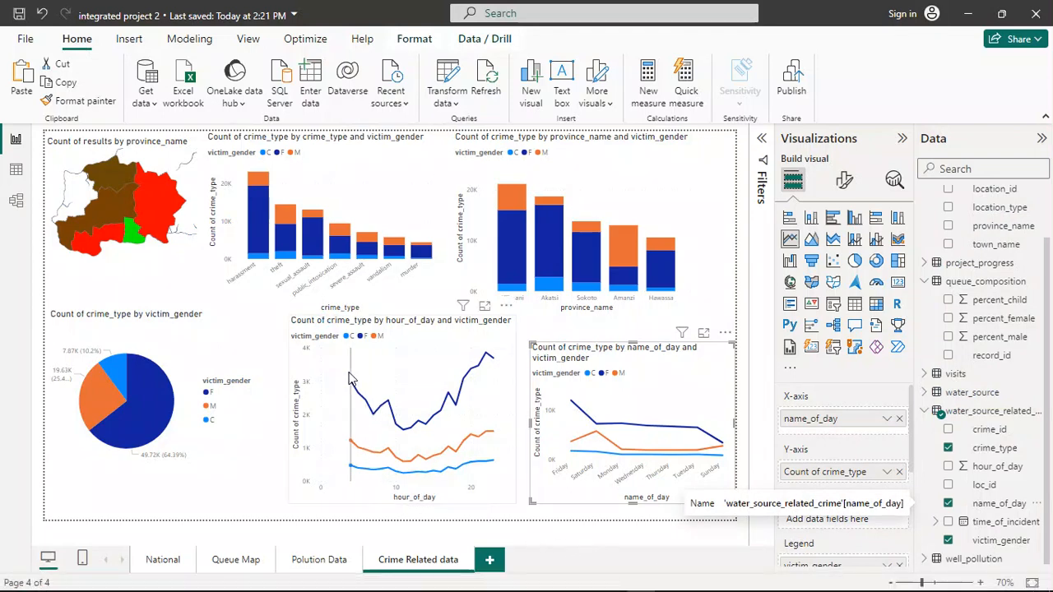
mouse_move(349, 379)
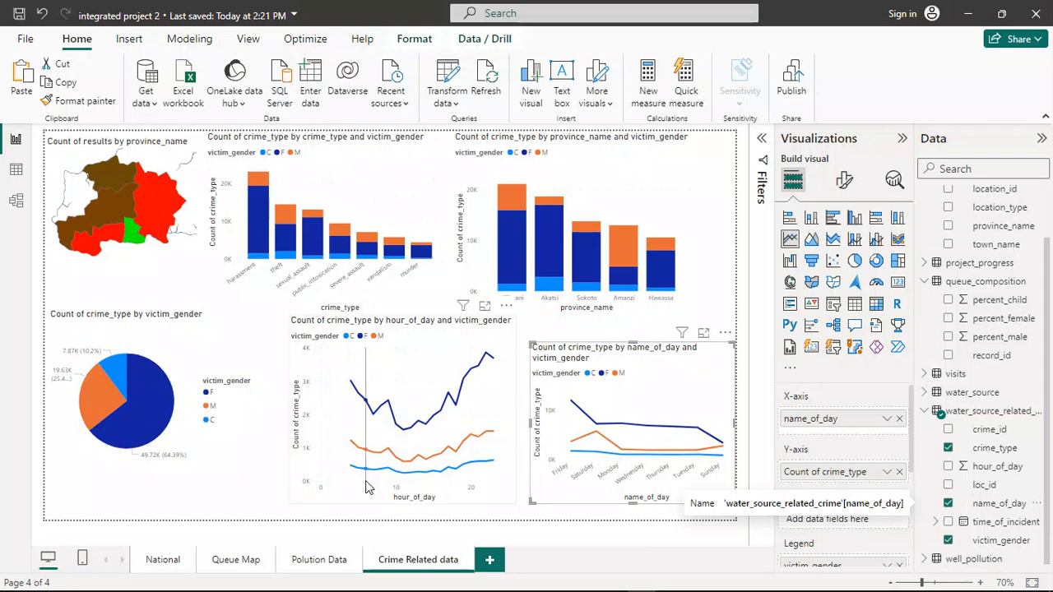
mouse_move(368, 487)
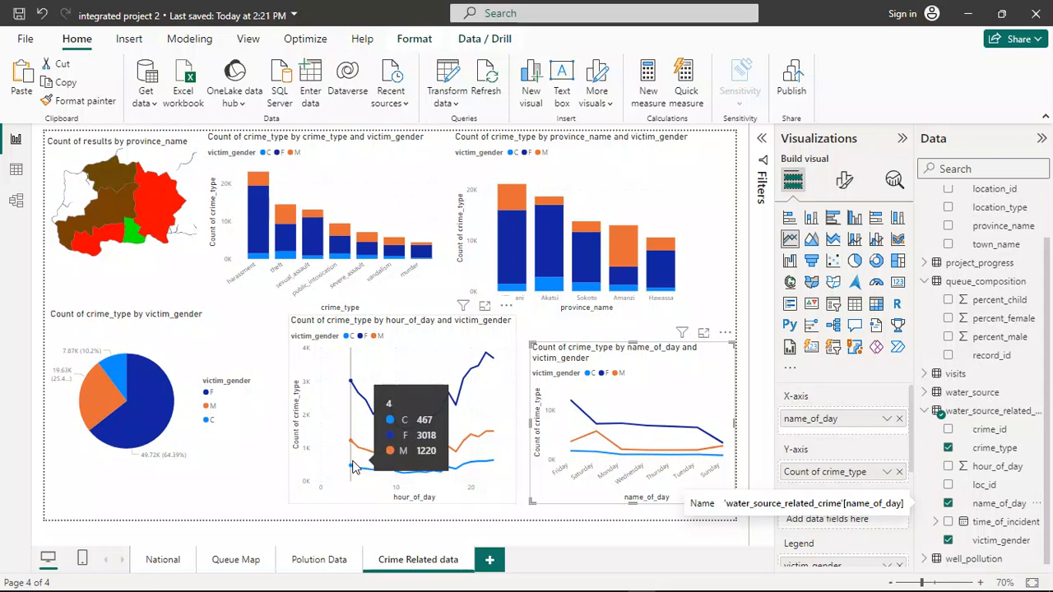
mouse_move(332, 590)
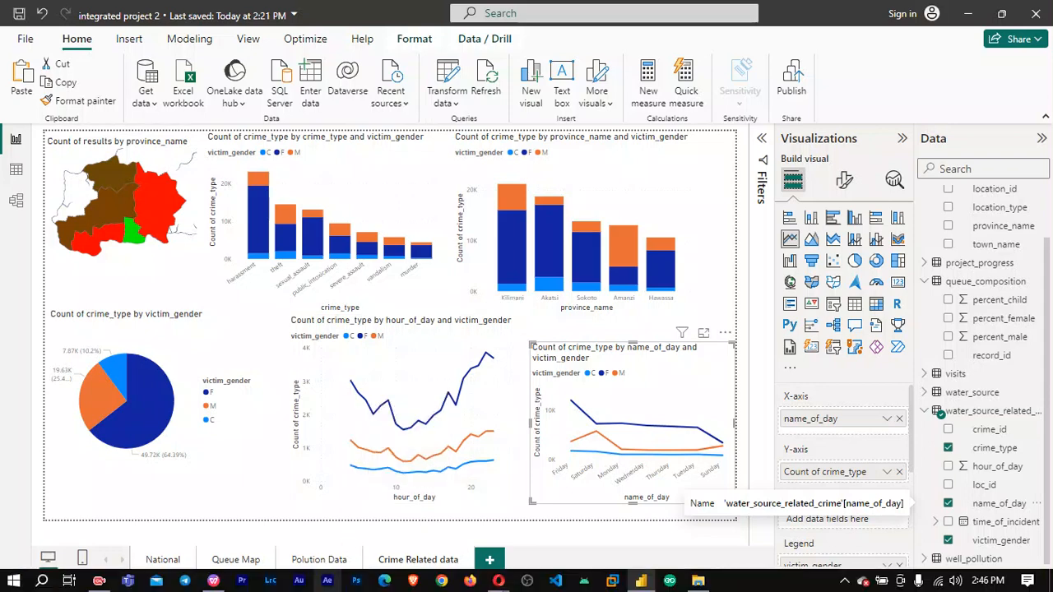
Read the brief's Amanzi trend and compare it with the province map and province_name column chart in Power BI.
left_click(213, 580)
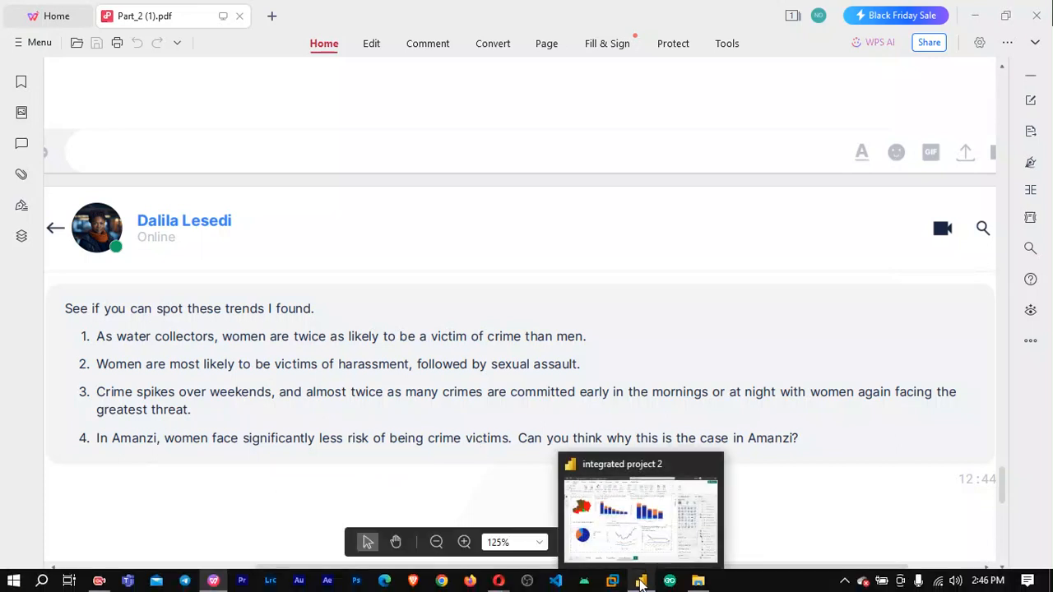
left_click(641, 582)
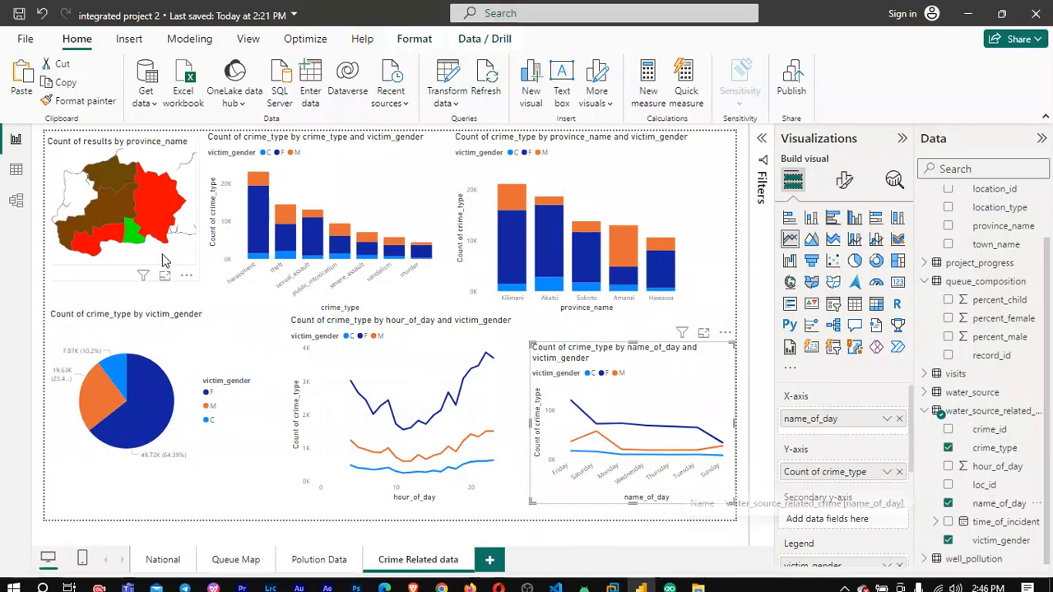
mouse_move(113, 241)
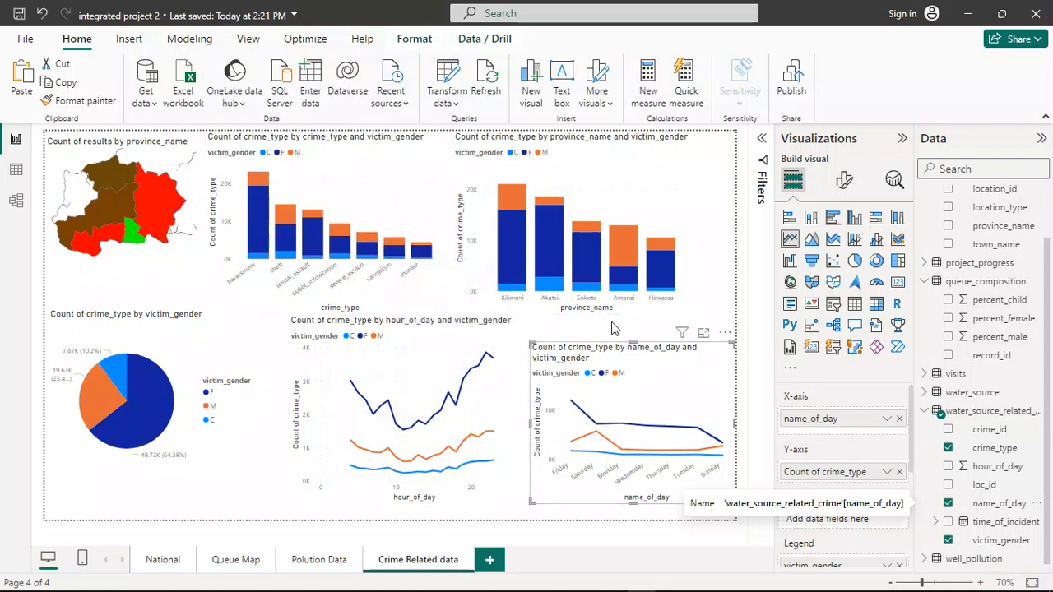
mouse_move(623, 283)
mouse_move(634, 247)
Inspect the water results pie chart and province map on the Polution Data page.
left_click(317, 561)
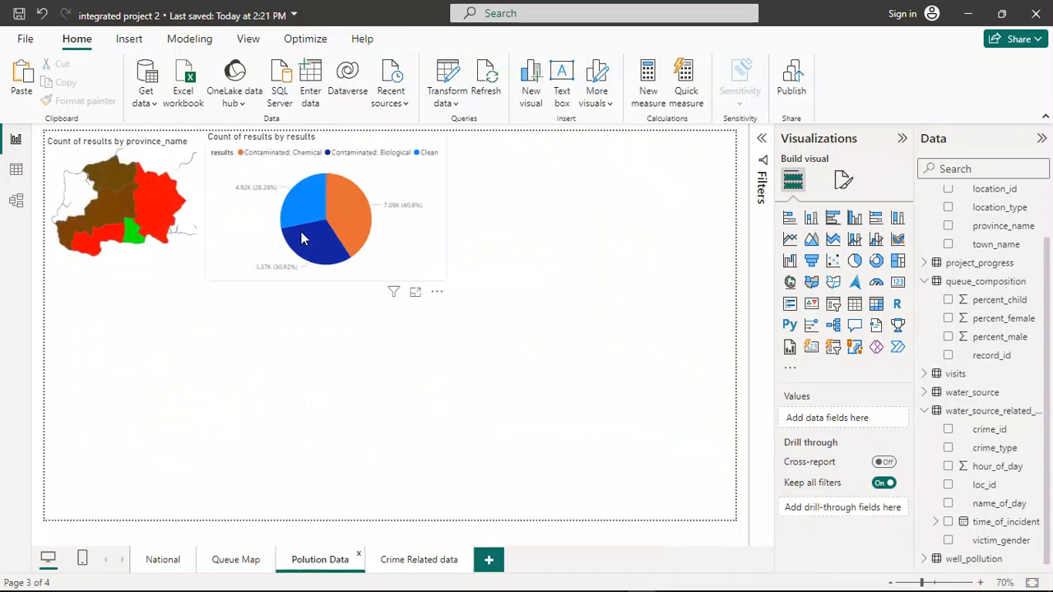
mouse_move(308, 214)
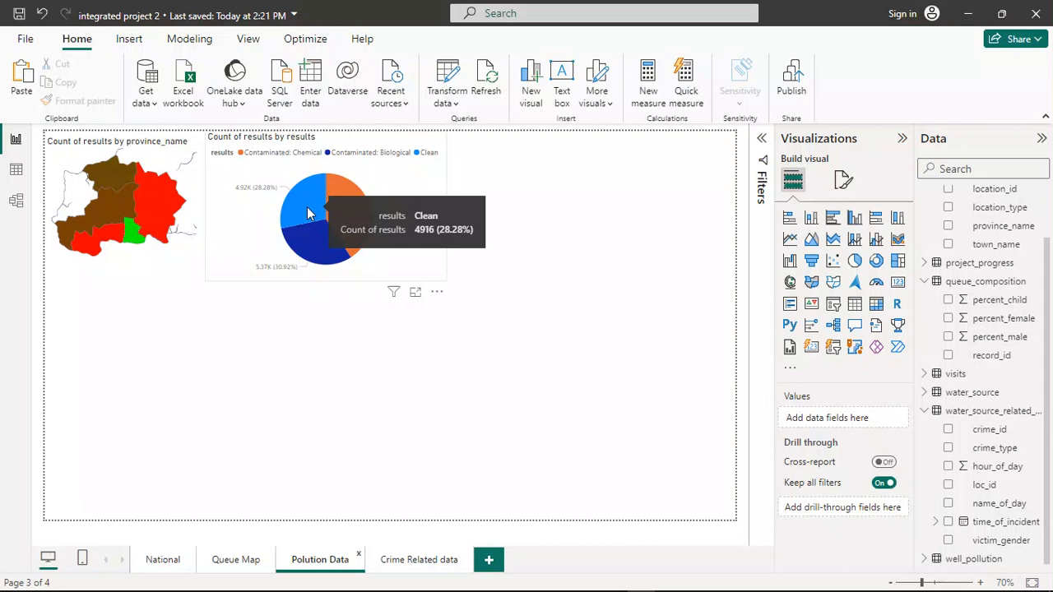
mouse_move(98, 240)
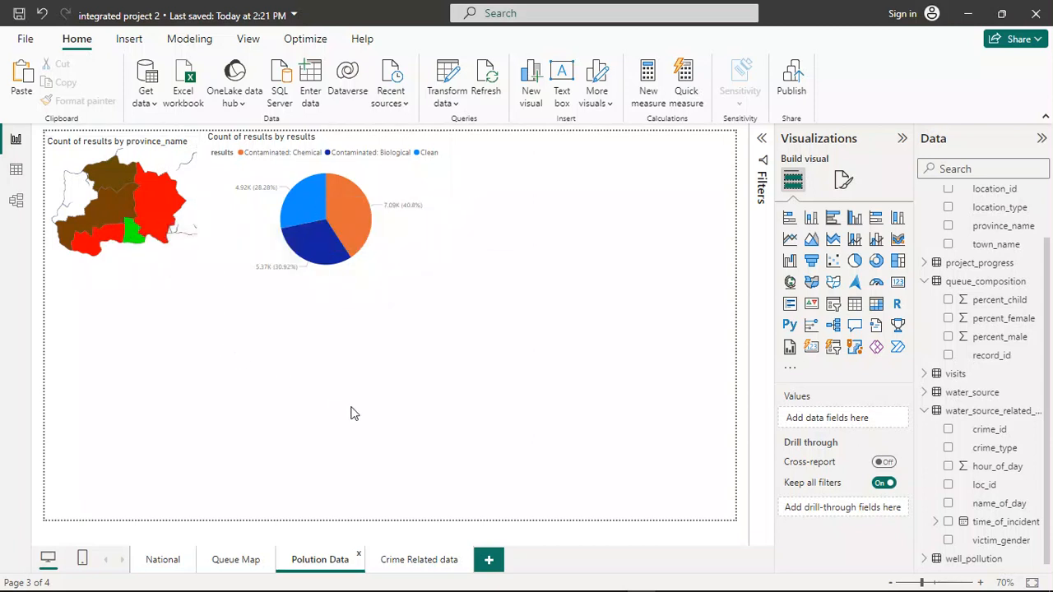
Highlight Amanzi on the Crime Related data page's map to examine its crimes per victim gender.
left_click(419, 560)
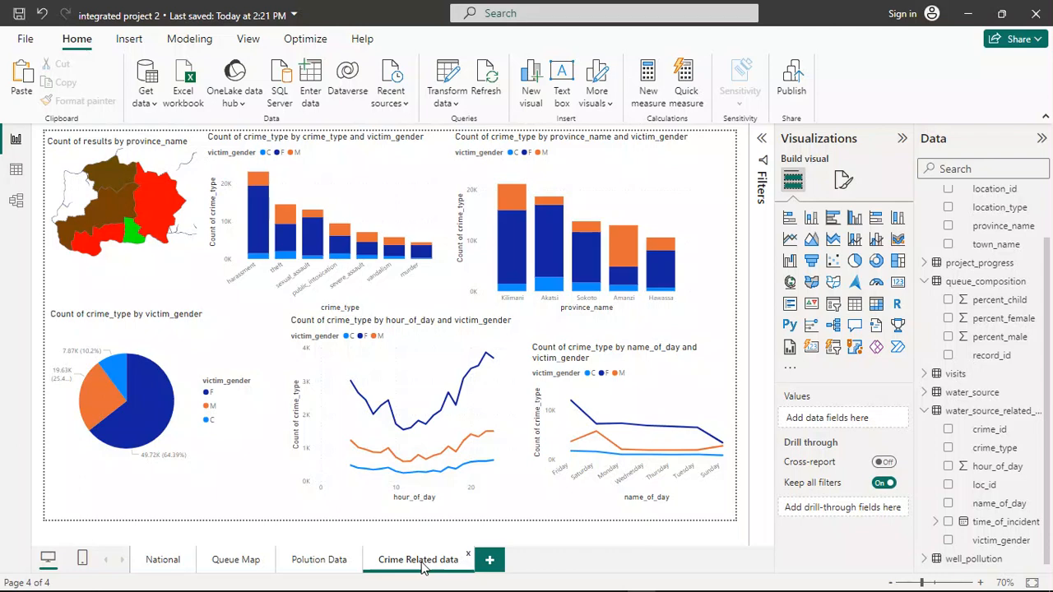
mouse_move(115, 245)
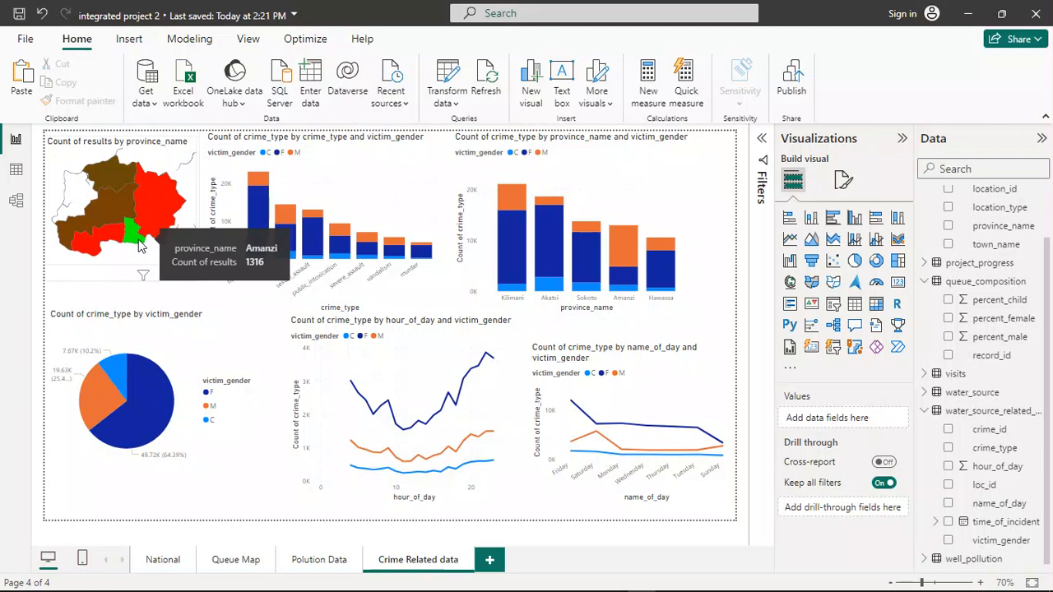
left_click(140, 246)
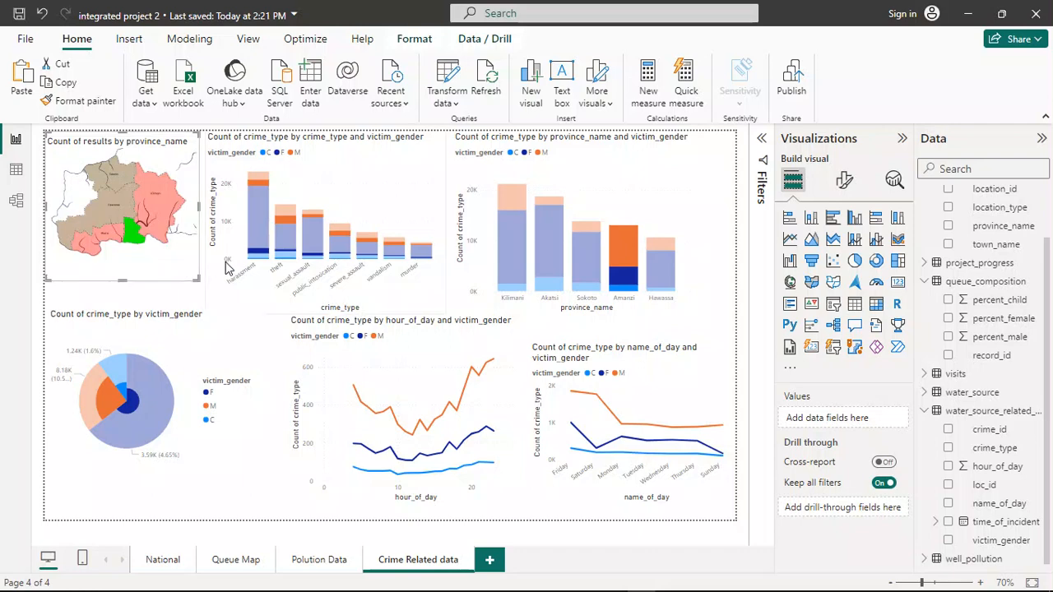
Highlight Amanzi on the Queue Map page to examine its queue composition, and return to the Crime Related data page.
mouse_move(280, 591)
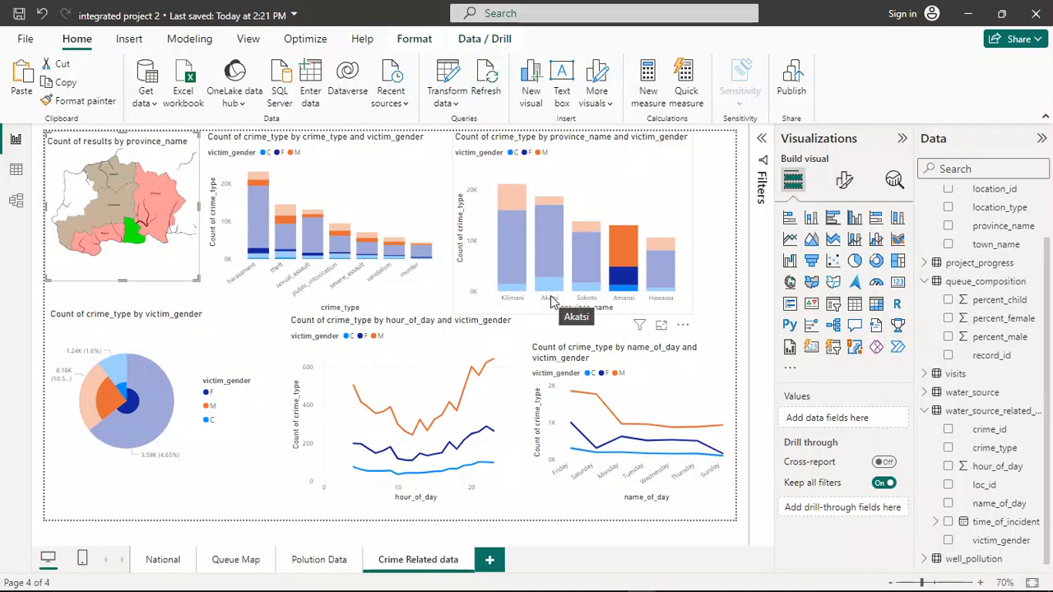
left_click(229, 561)
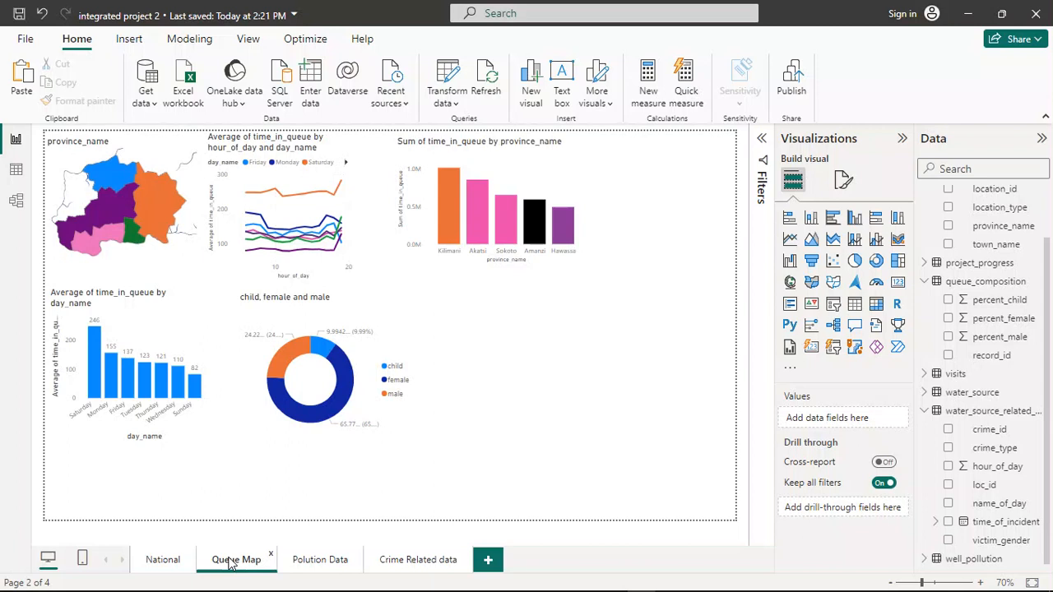
left_click(134, 238)
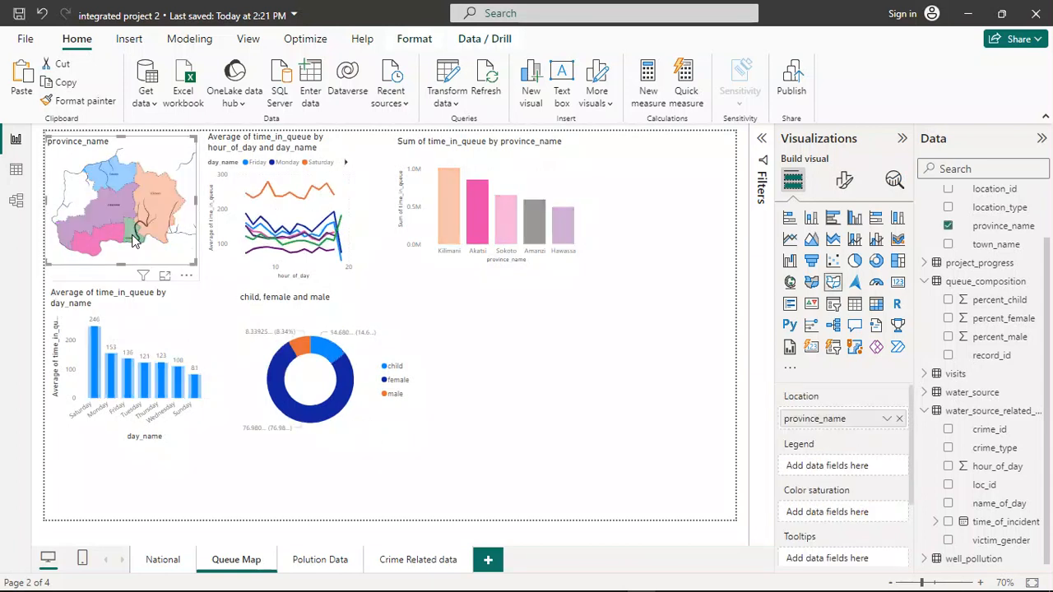
left_click(539, 224)
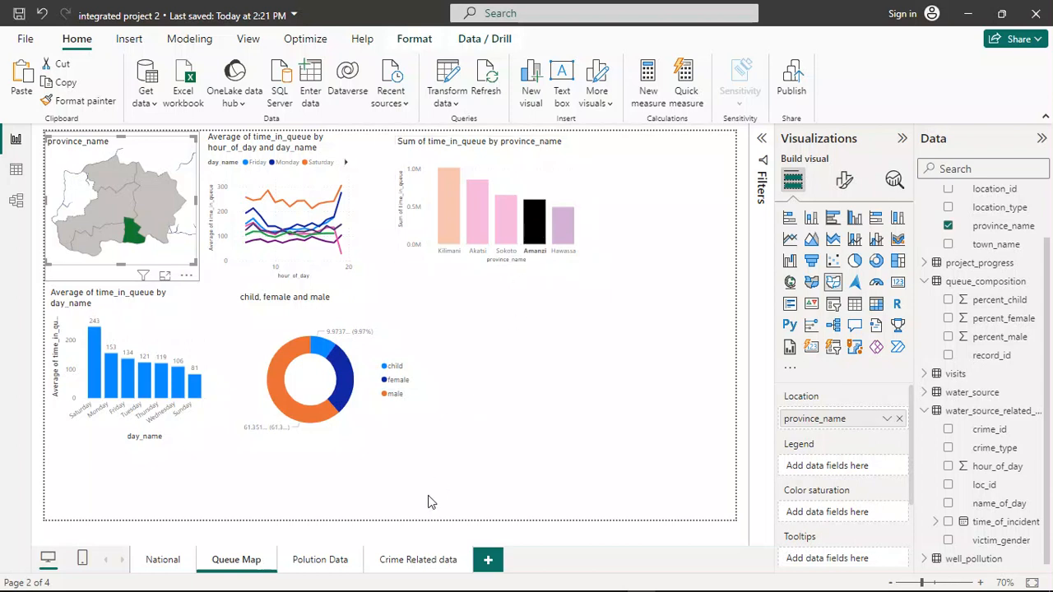
left_click(418, 560)
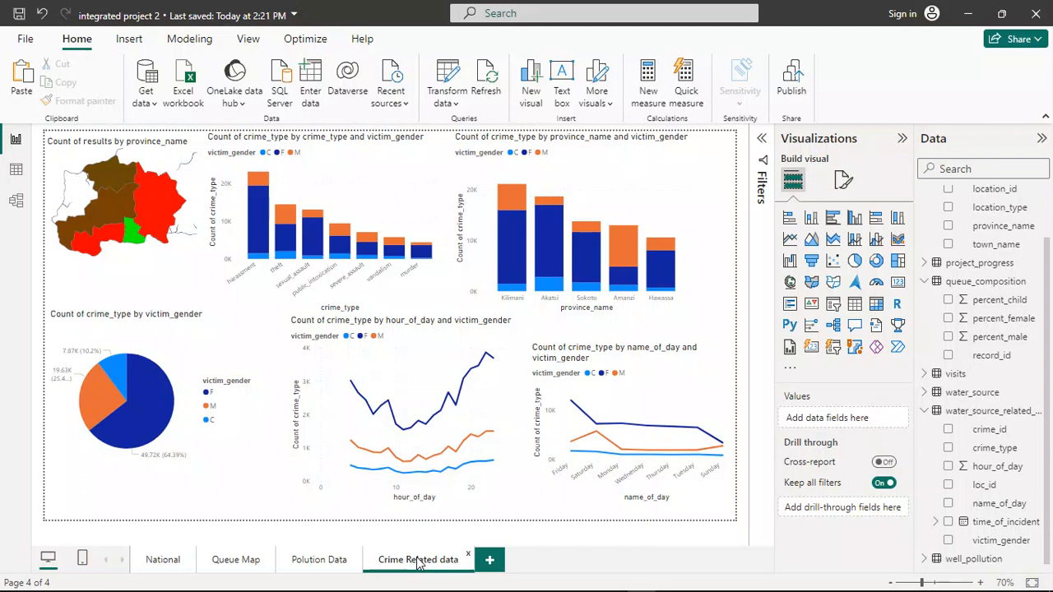
Switch to the Part_2 (1).pdf brief and read its closing message and the side note's example layout for the crime data page.
mouse_move(416, 585)
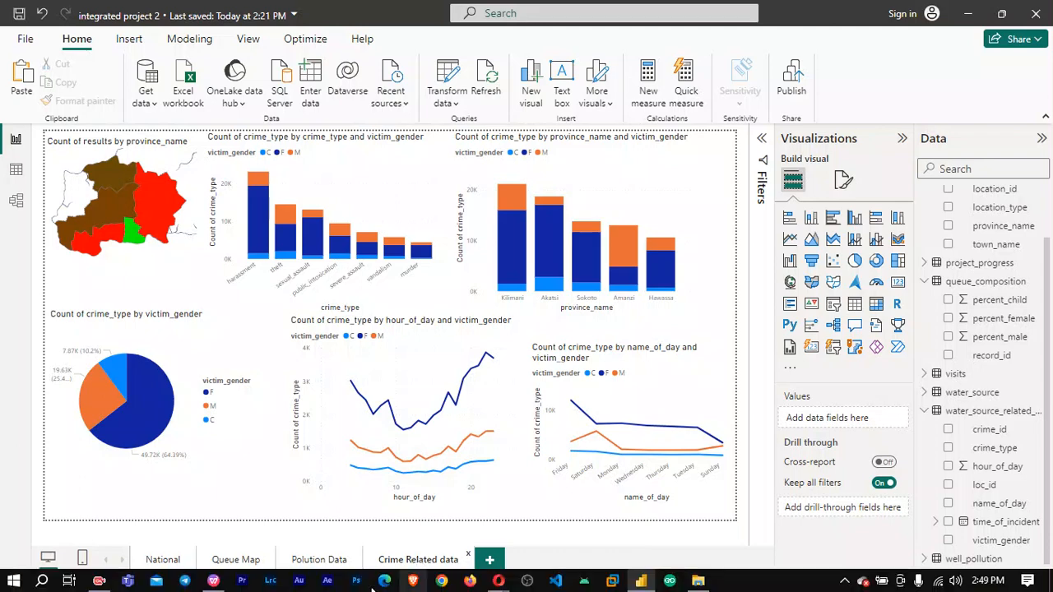
left_click(212, 582)
scroll(460, 374, "down", 10)
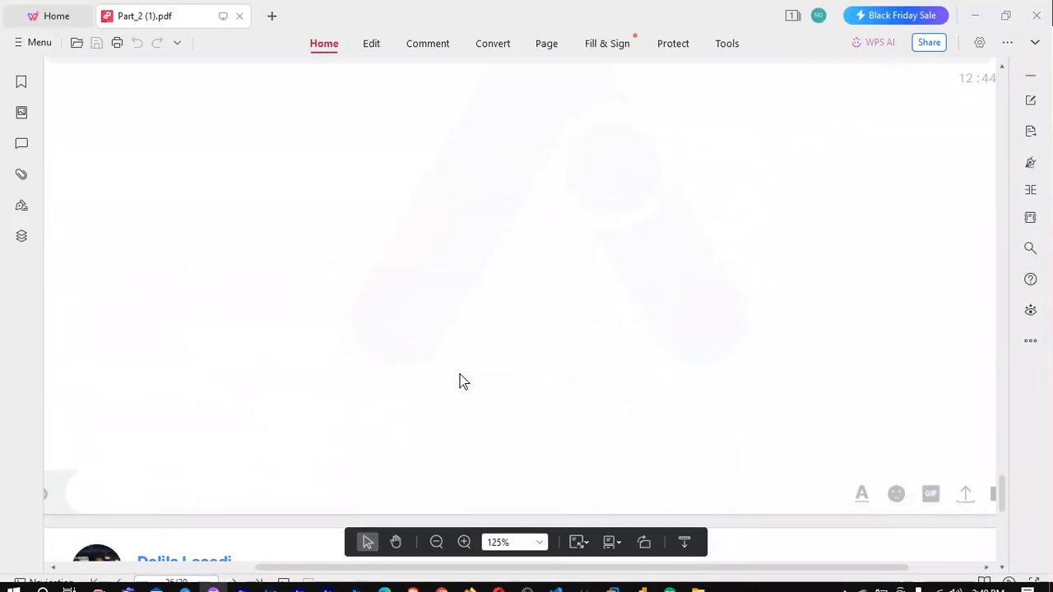
scroll(460, 374, "down", 3)
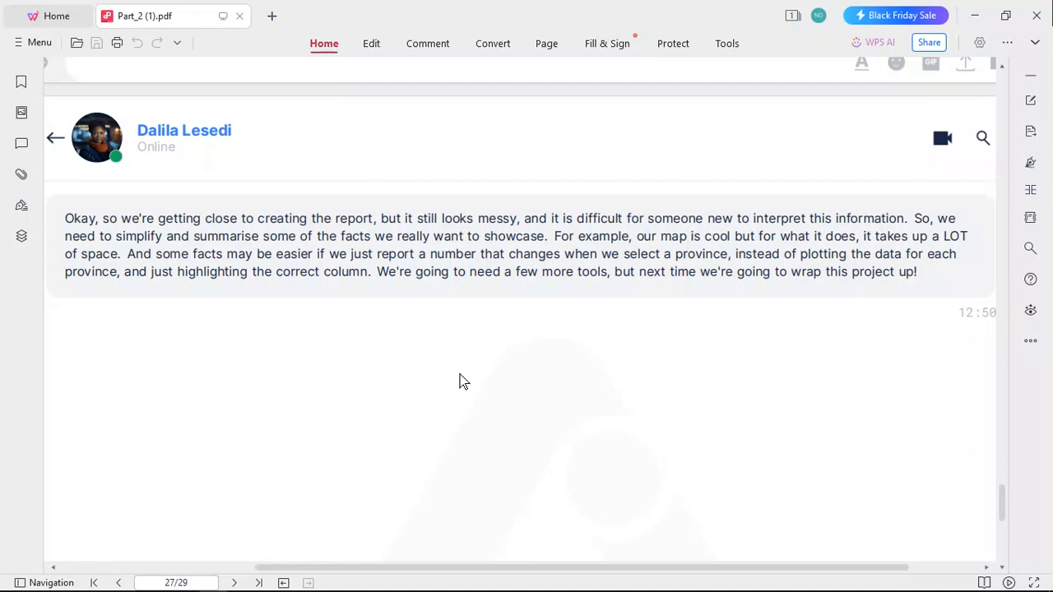
scroll(461, 381, "down", 5)
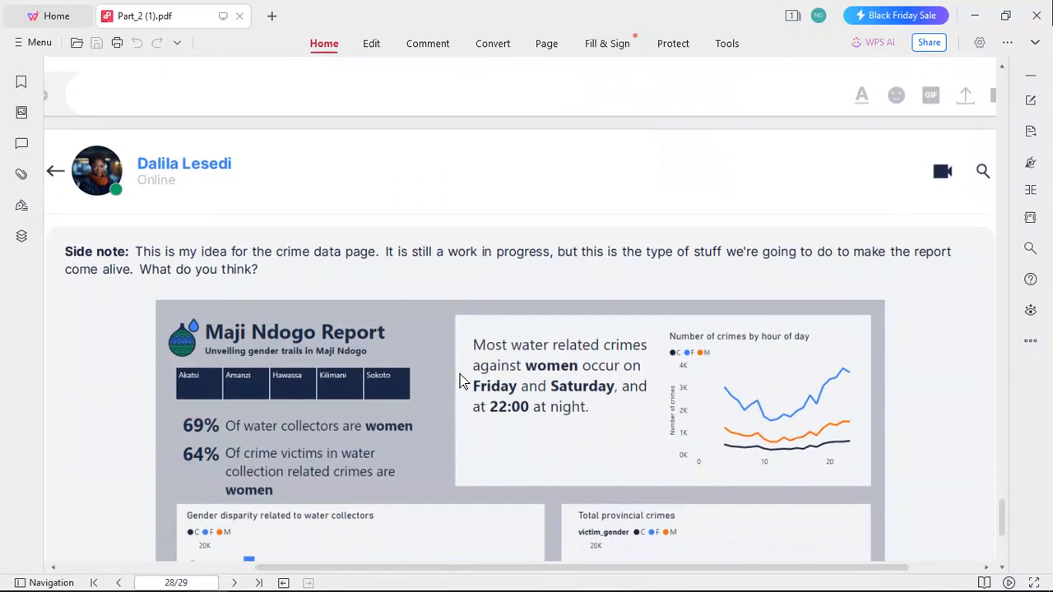
scroll(460, 381, "down", 2)
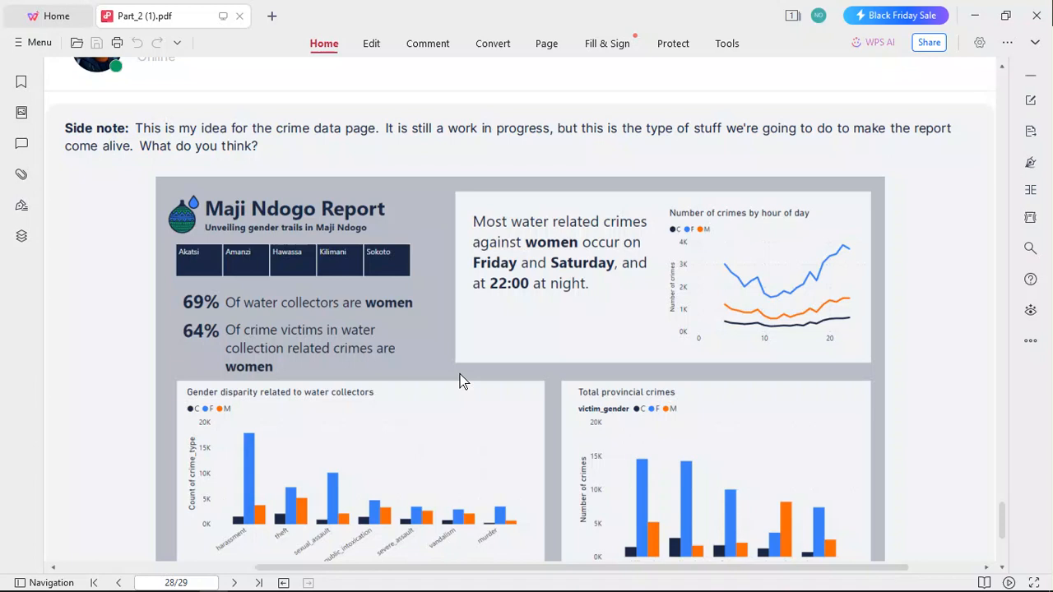
scroll(463, 381, "down", 1)
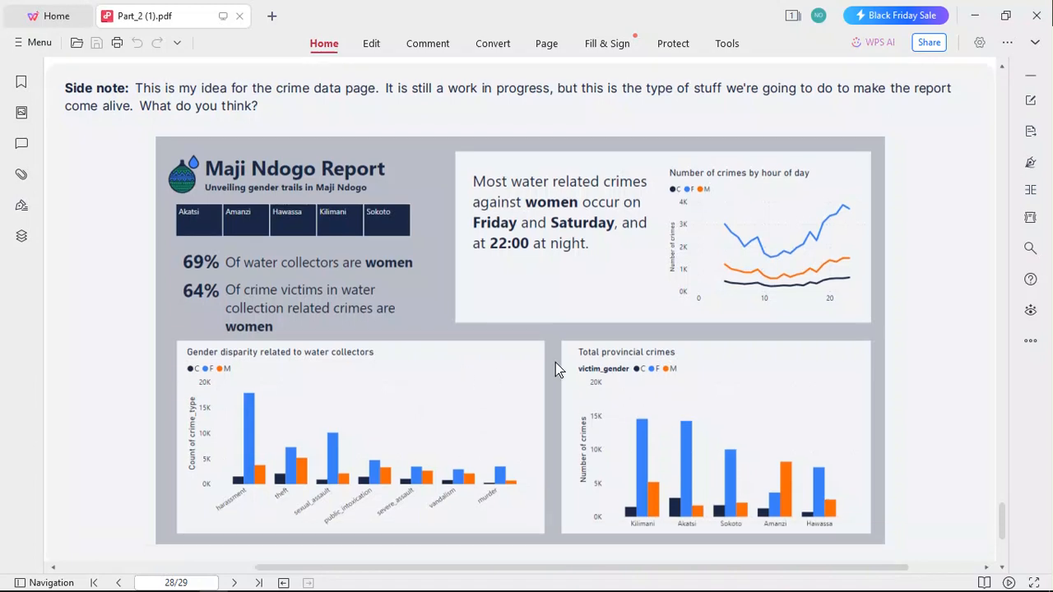